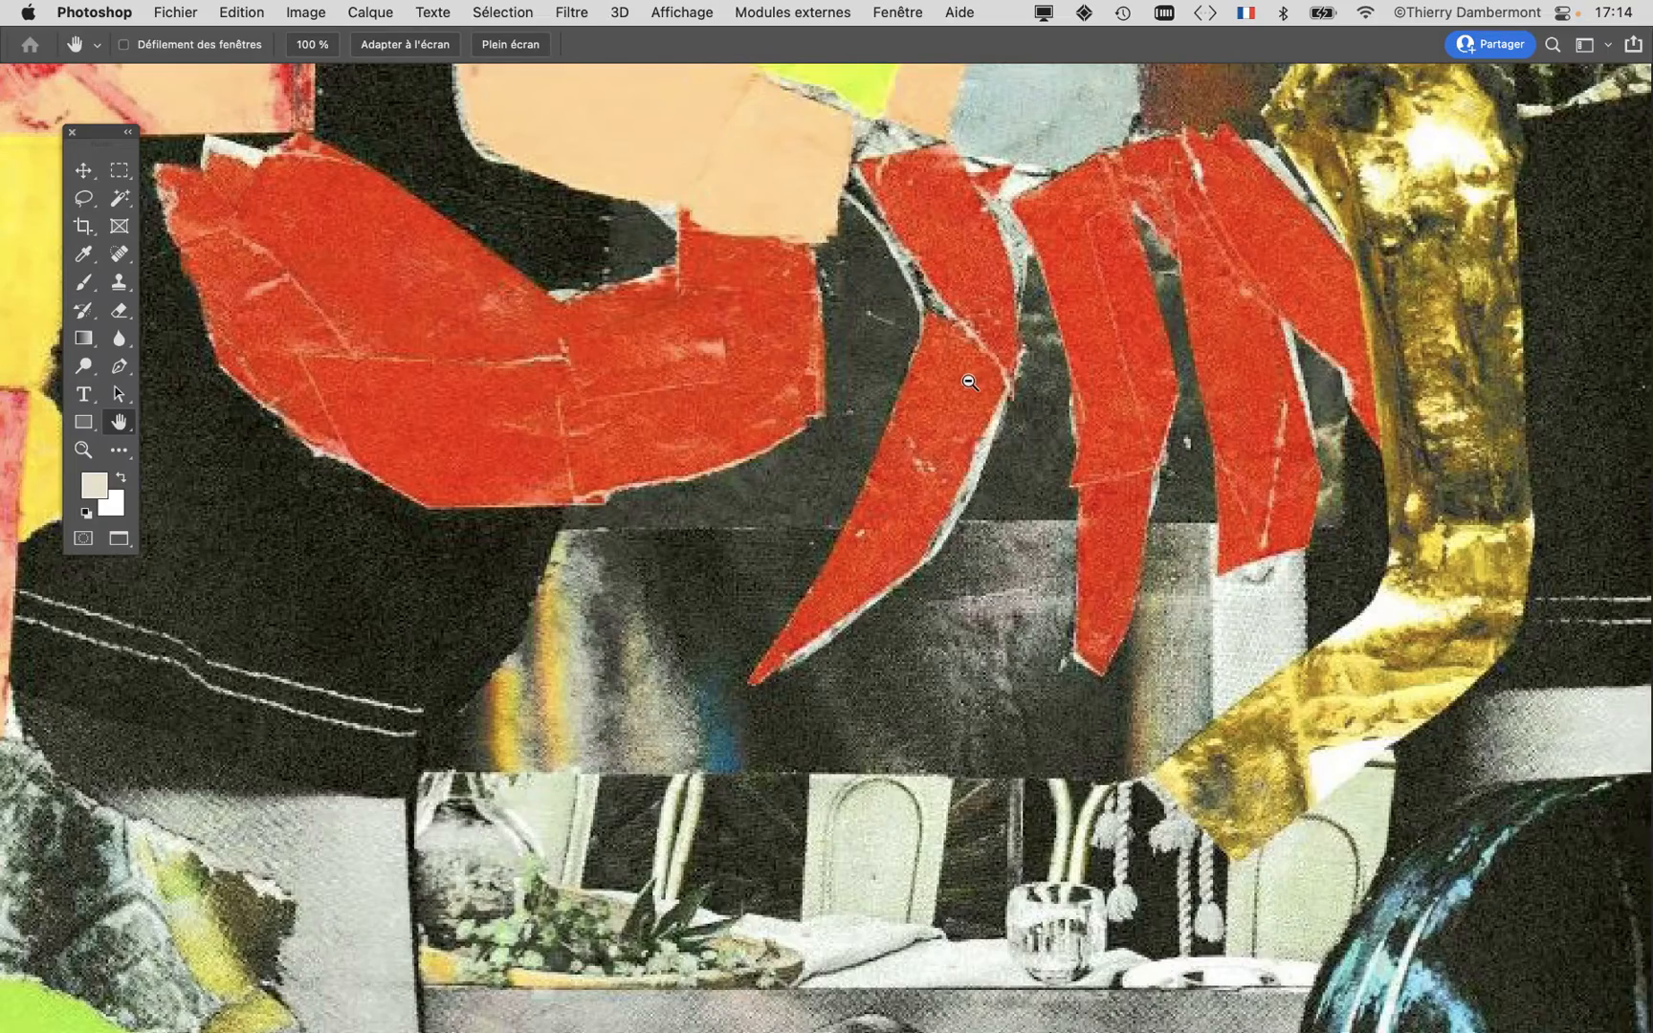
# Step: Examine the collage from the red cut-paper scorpion down to the portrait, the dark figures and the lower edge
pyautogui.scroll(-6, 1243, 317)
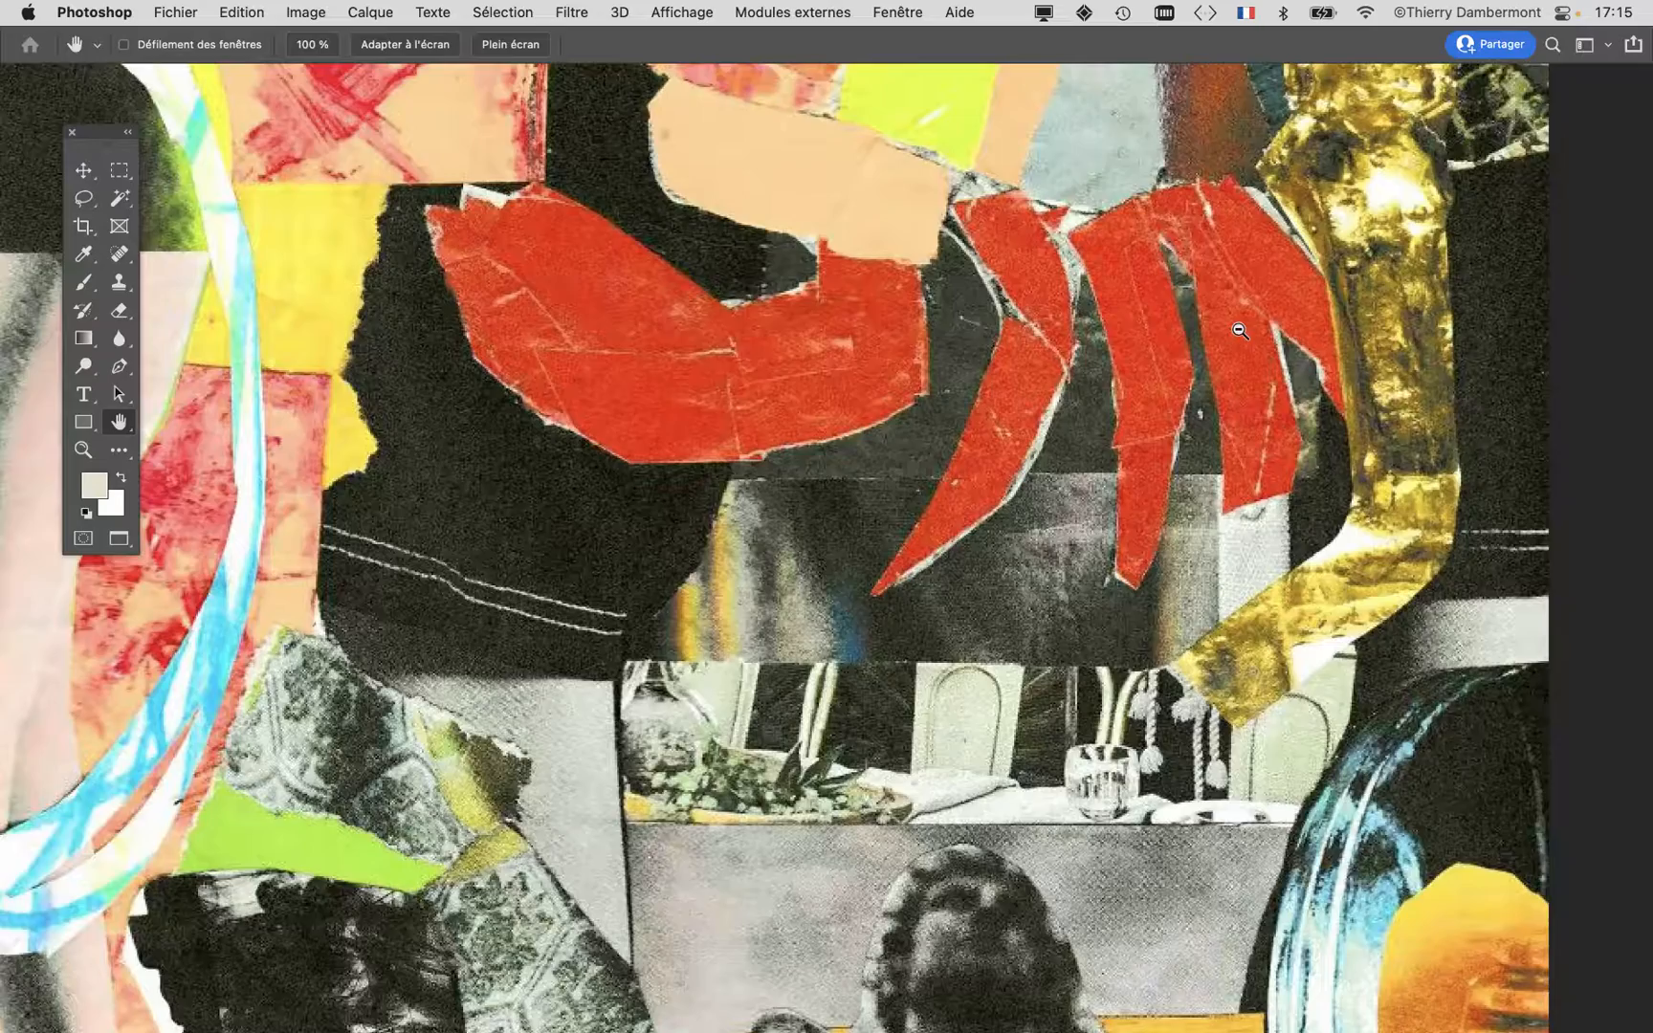
pyautogui.scroll(-3, 1232, 335)
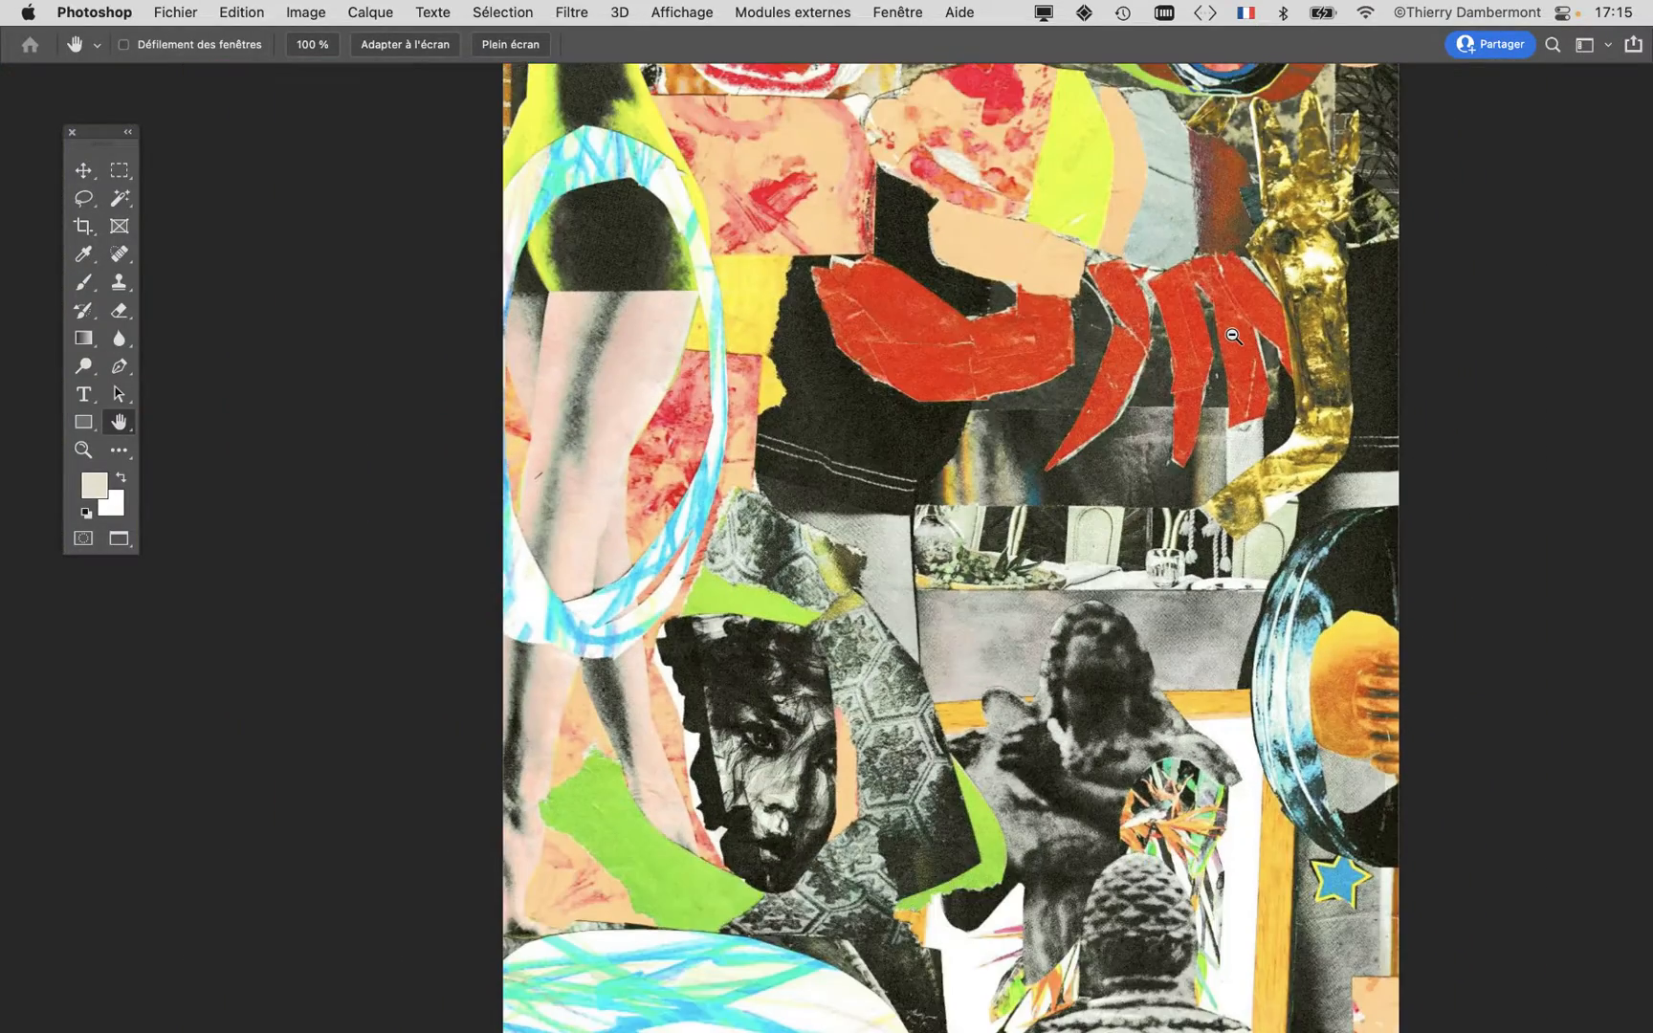
pyautogui.scroll(3, 1230, 335)
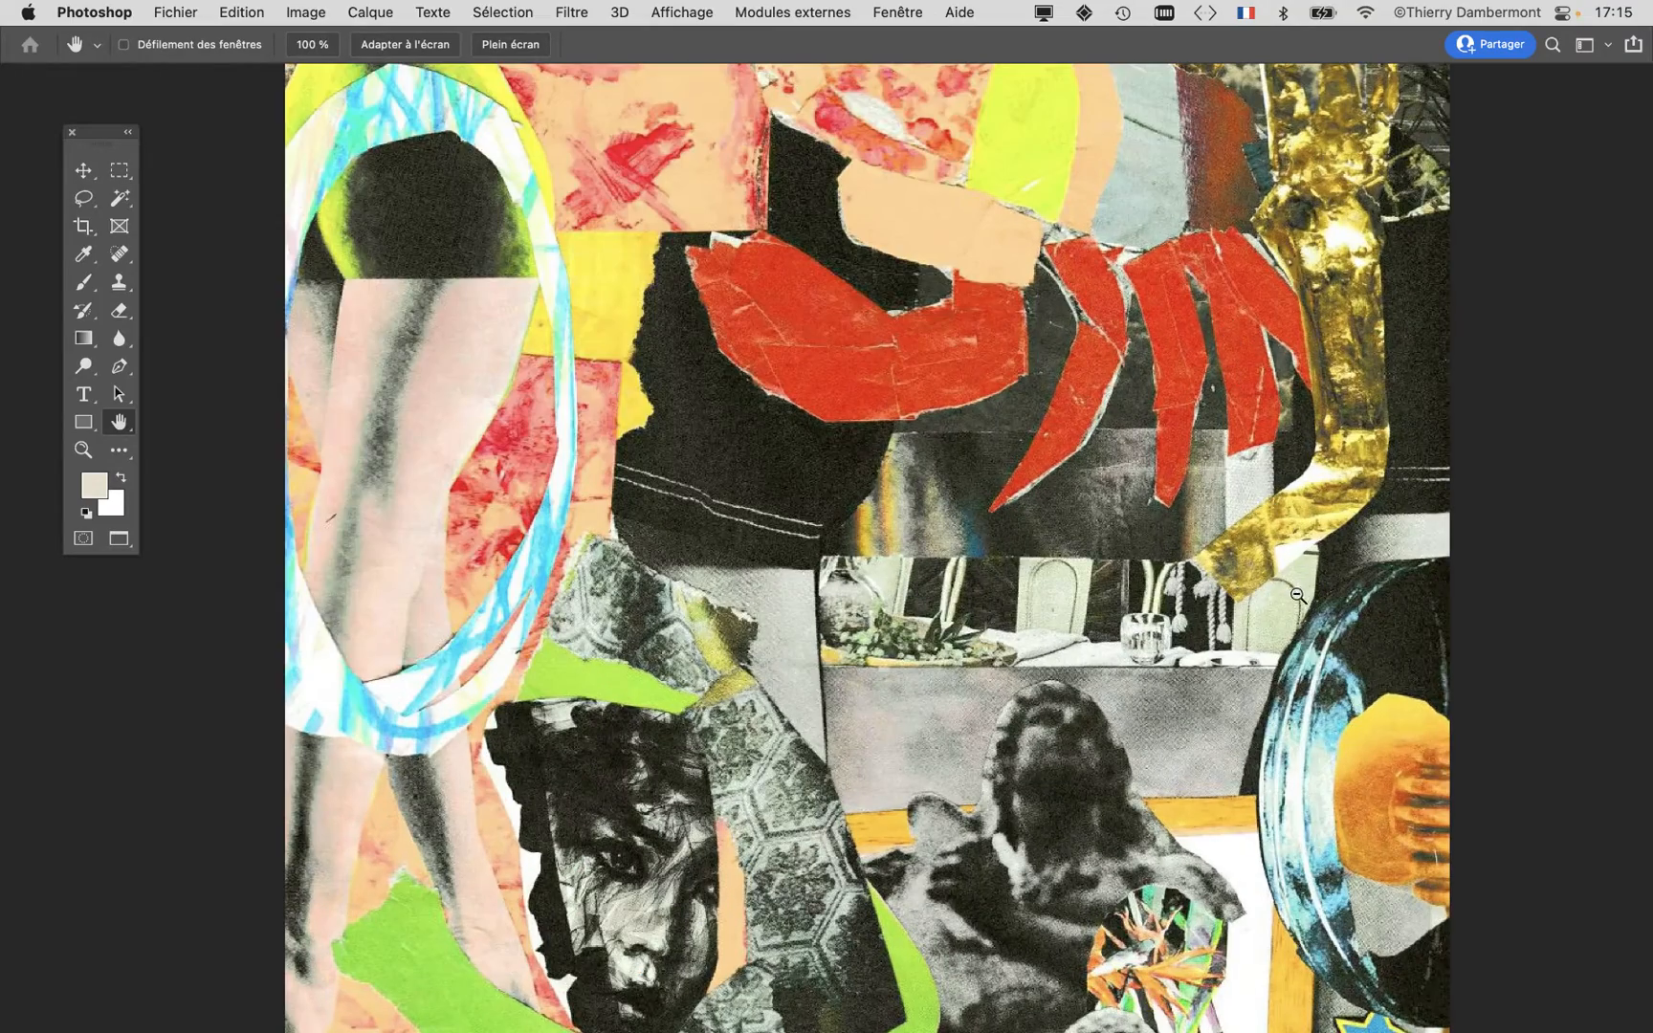
pyautogui.scroll(-5, 1298, 595)
pyautogui.scroll(3, 1108, 470)
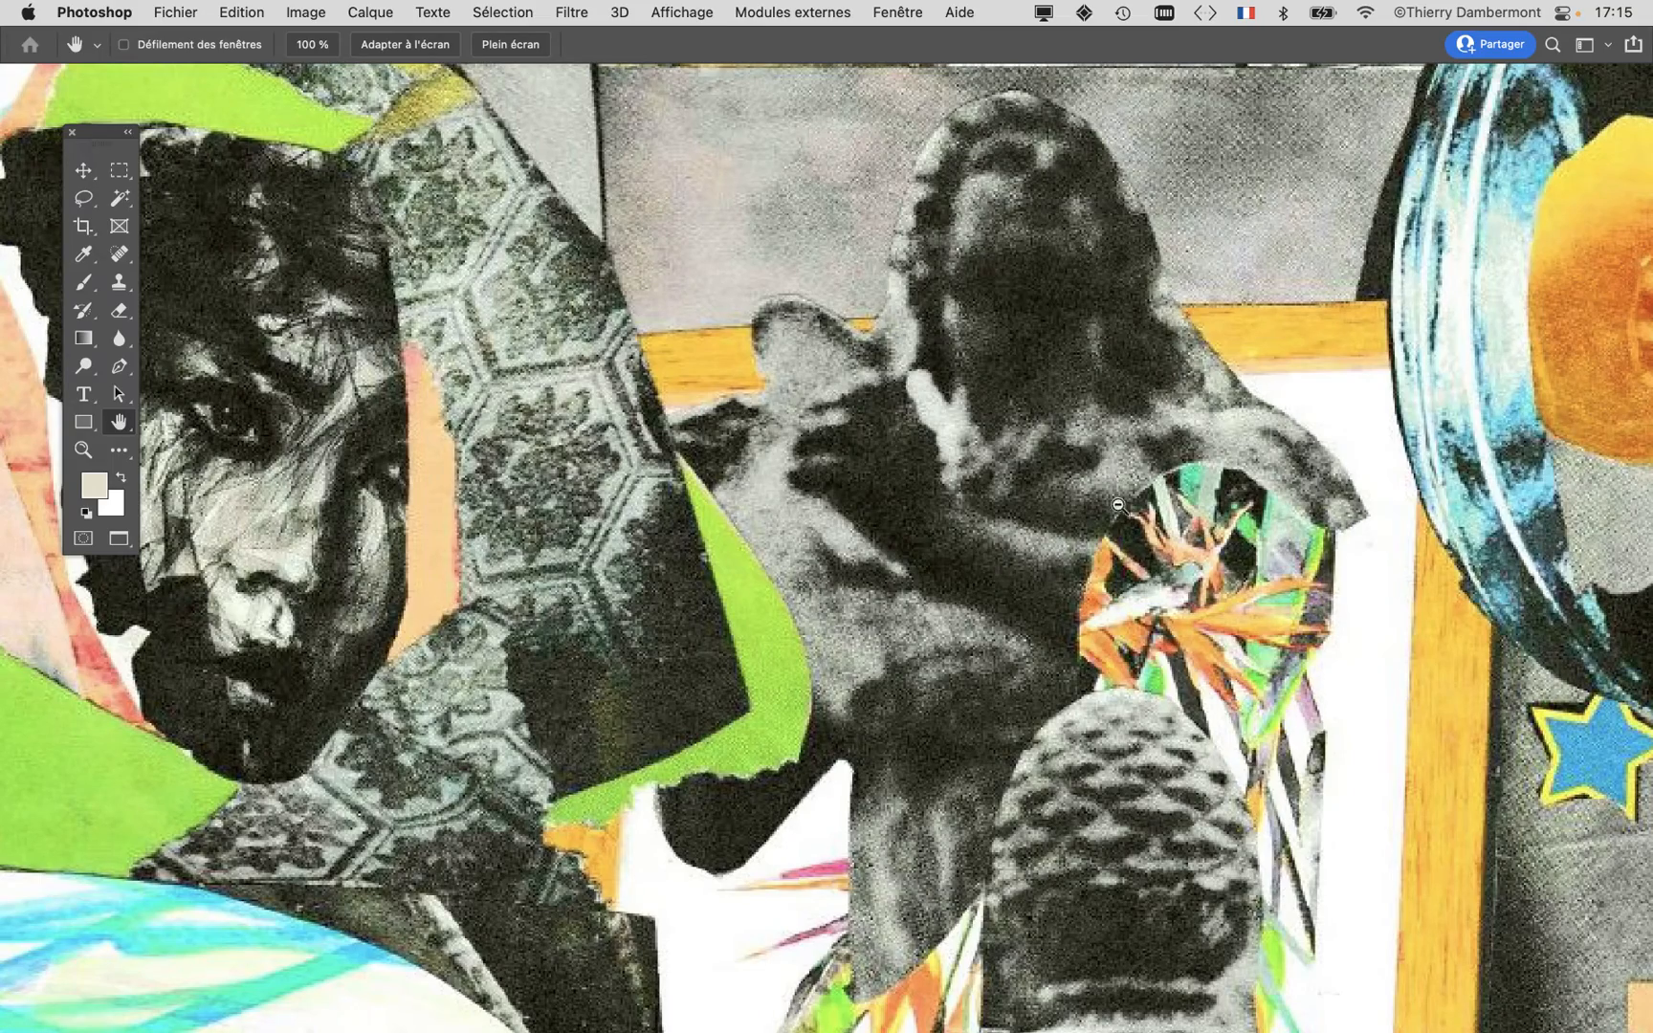
pyautogui.scroll(-5, 1118, 504)
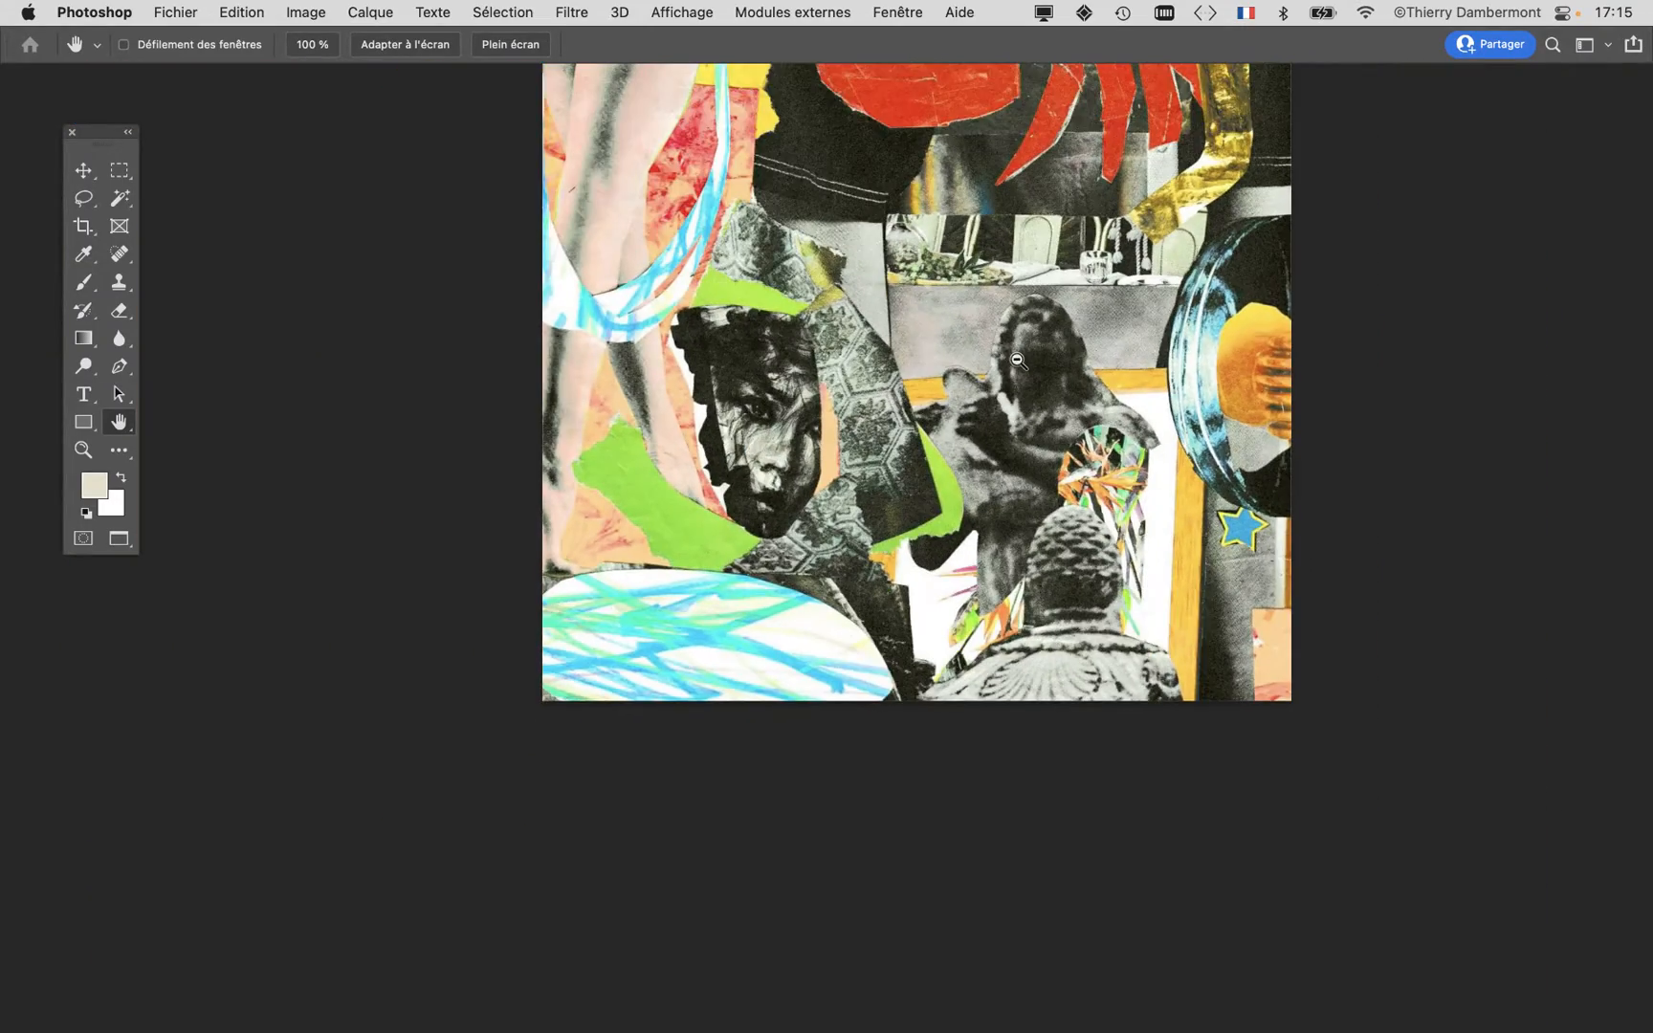
pyautogui.scroll(3, 913, 380)
pyautogui.scroll(-4, 794, 407)
pyautogui.scroll(5, 590, 559)
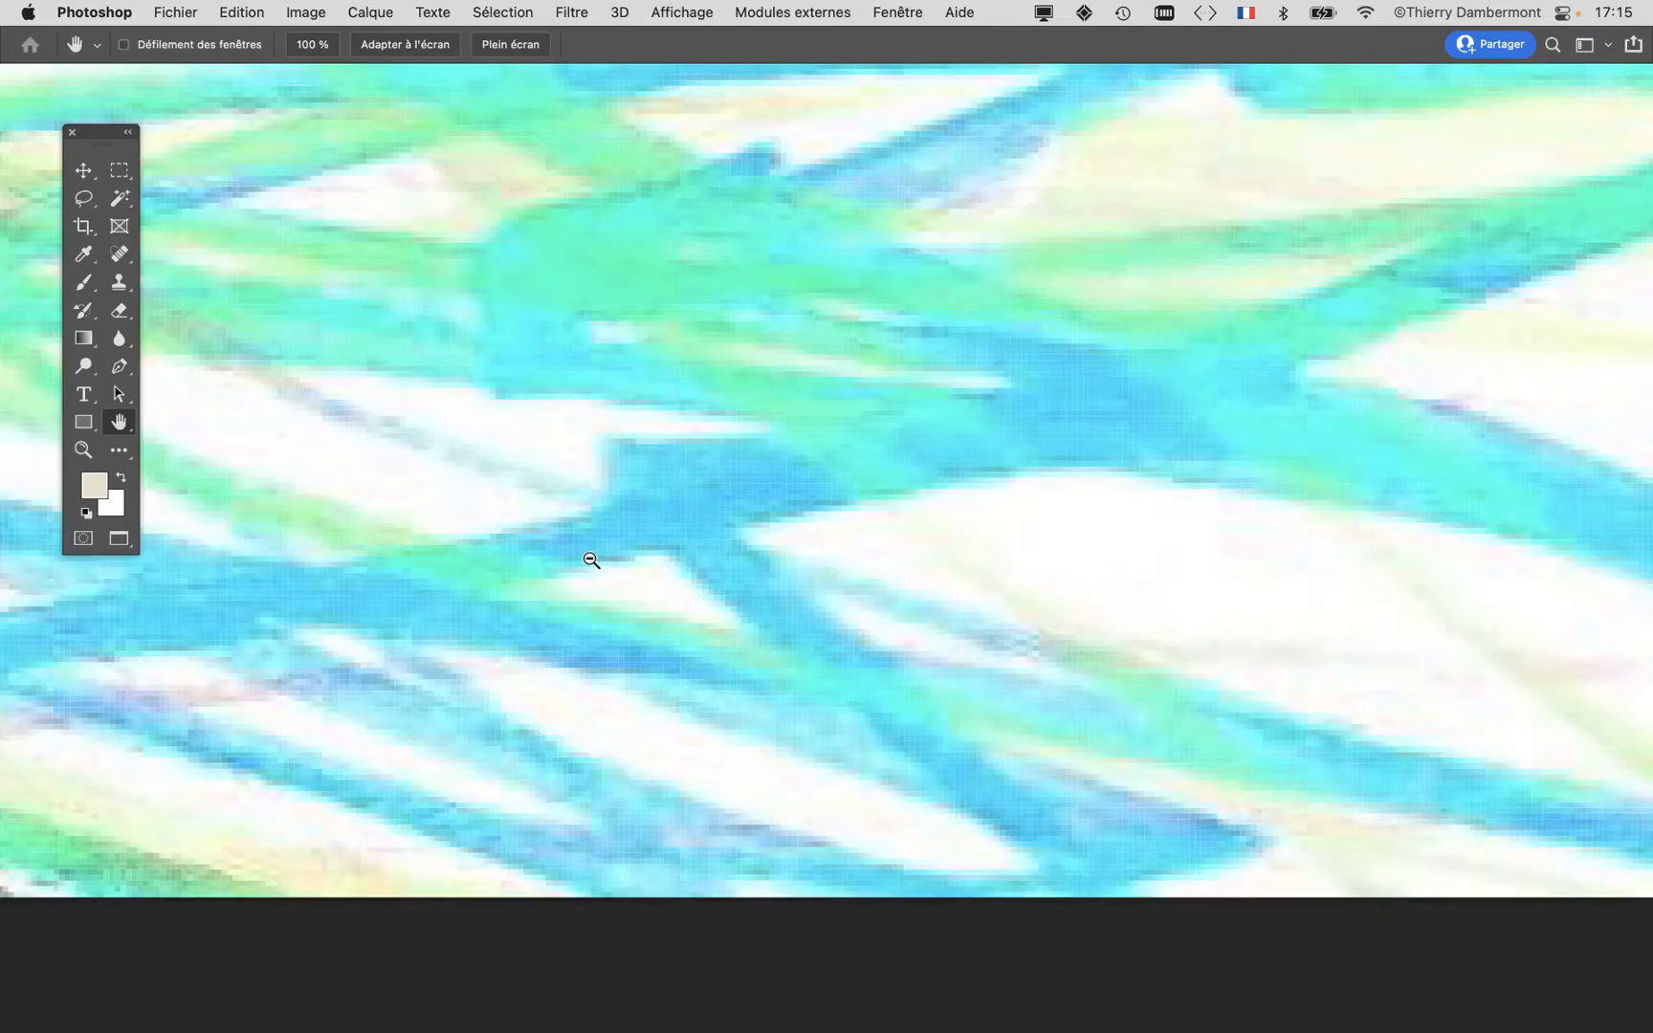
# Step: Examine the collage's blue and green pencil-drawn oval, then the legs and the torn paper pieces around the red claw
pyautogui.scroll(-5, 593, 553)
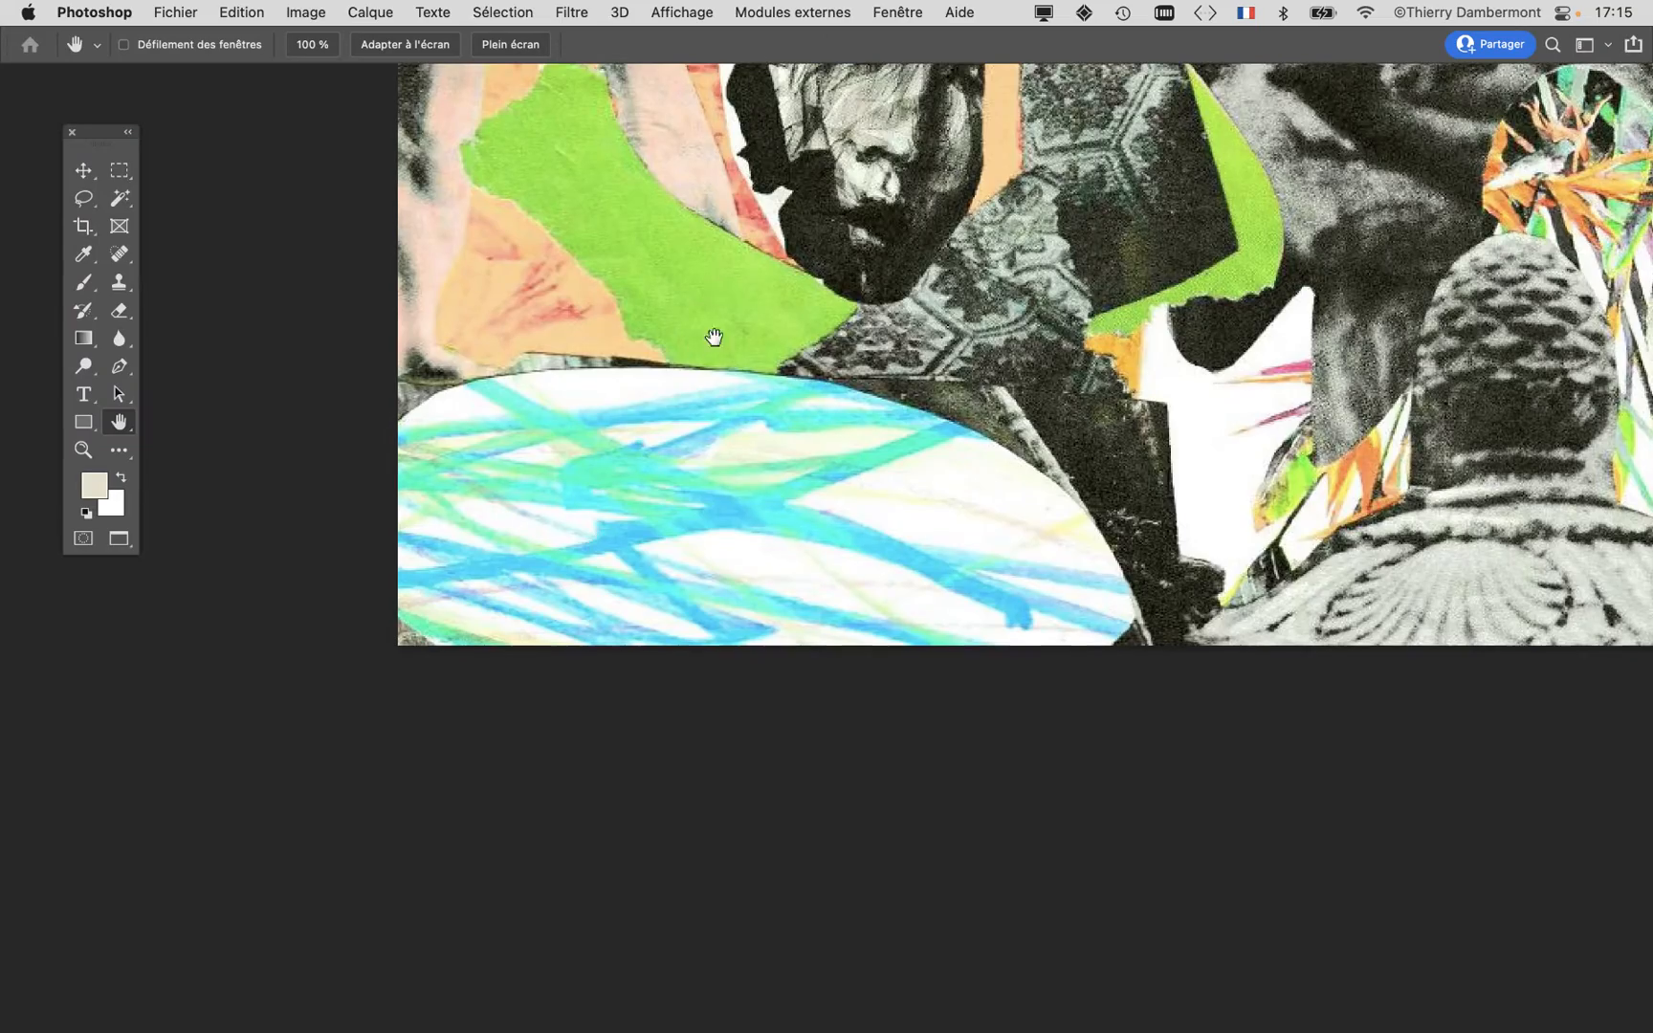
pyautogui.scroll(3, 722, 515)
pyautogui.moveTo(723, 514); pyautogui.dragTo(754, 812)
pyautogui.moveTo(848, 431); pyautogui.dragTo(697, 732)
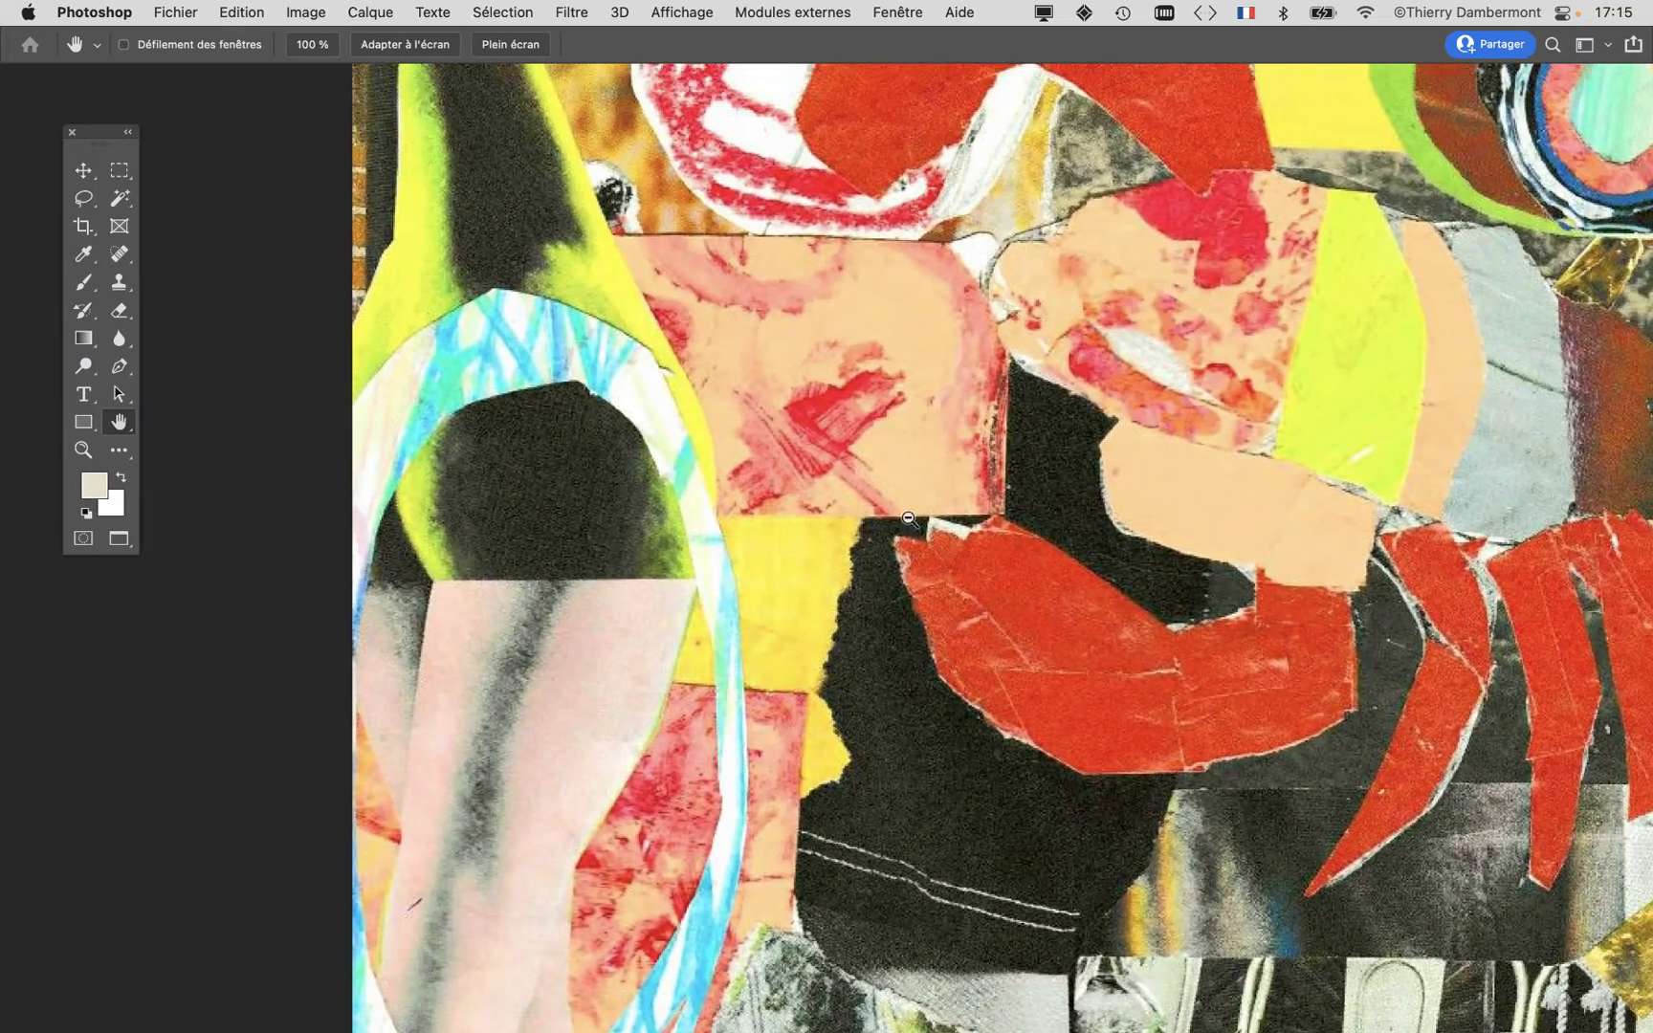
pyautogui.keyDown('alt'); pyautogui.click(963, 495); pyautogui.keyUp('alt')
pyautogui.keyDown('alt'); pyautogui.click(963, 496); pyautogui.keyUp('alt')
pyautogui.moveTo(957, 503); pyautogui.dragTo(744, 485)
pyautogui.keyDown('alt'); pyautogui.click(744, 485); pyautogui.keyUp('alt')
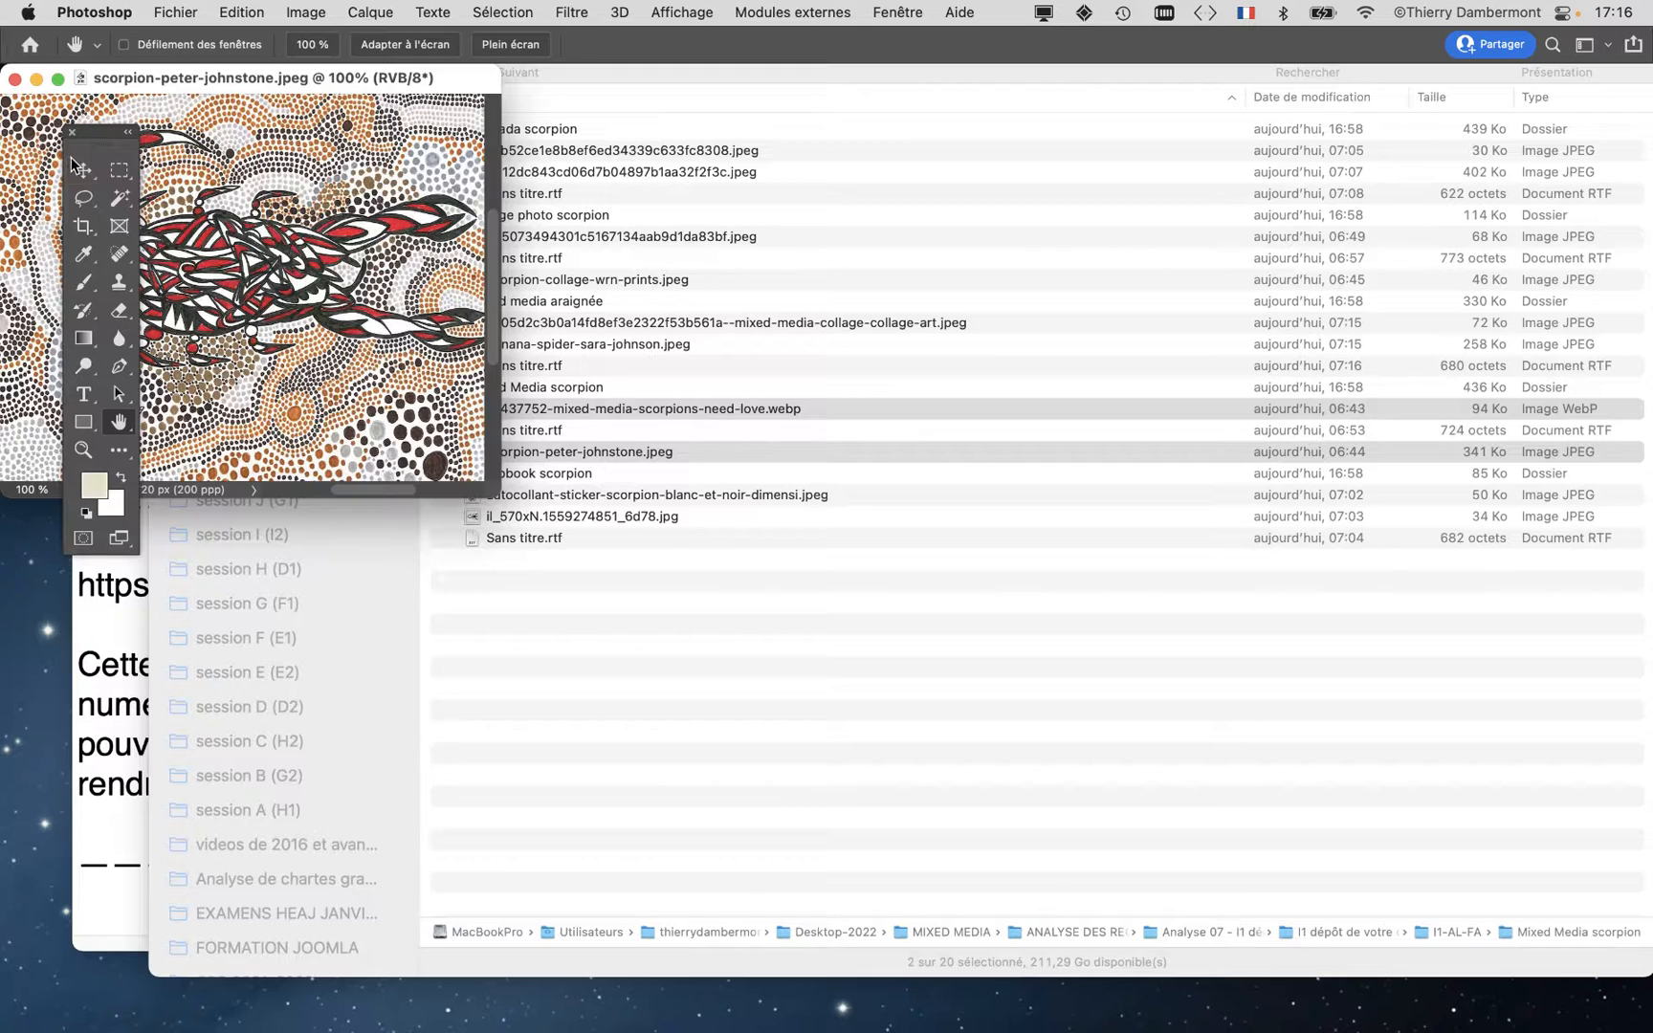
# Step: Show scorpion-peter-johnstone.jpeg in full-screen mode and enlarge the scorpion to inspect its red, white and black body
pyautogui.press('f')
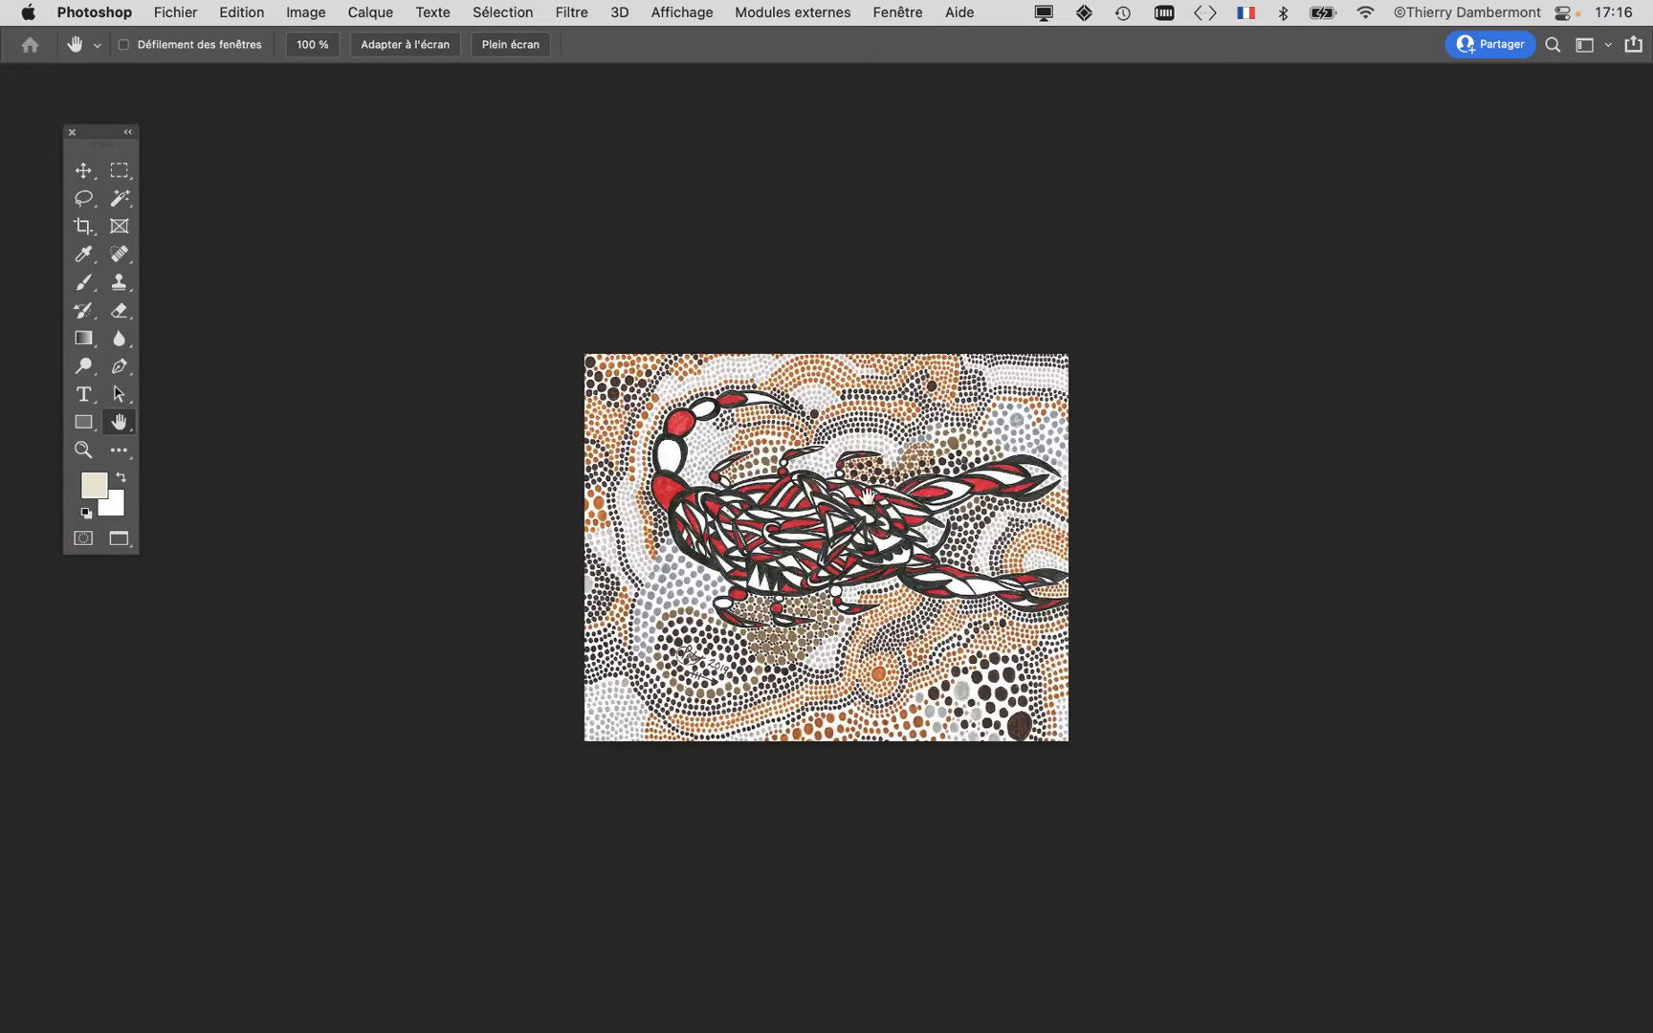
pyautogui.keyDown('super'); pyautogui.click(882, 533); pyautogui.keyUp('super')
pyautogui.keyDown('alt'); pyautogui.click(879, 527); pyautogui.keyUp('alt')
pyautogui.keyDown('alt'); pyautogui.click(879, 526); pyautogui.keyUp('alt')
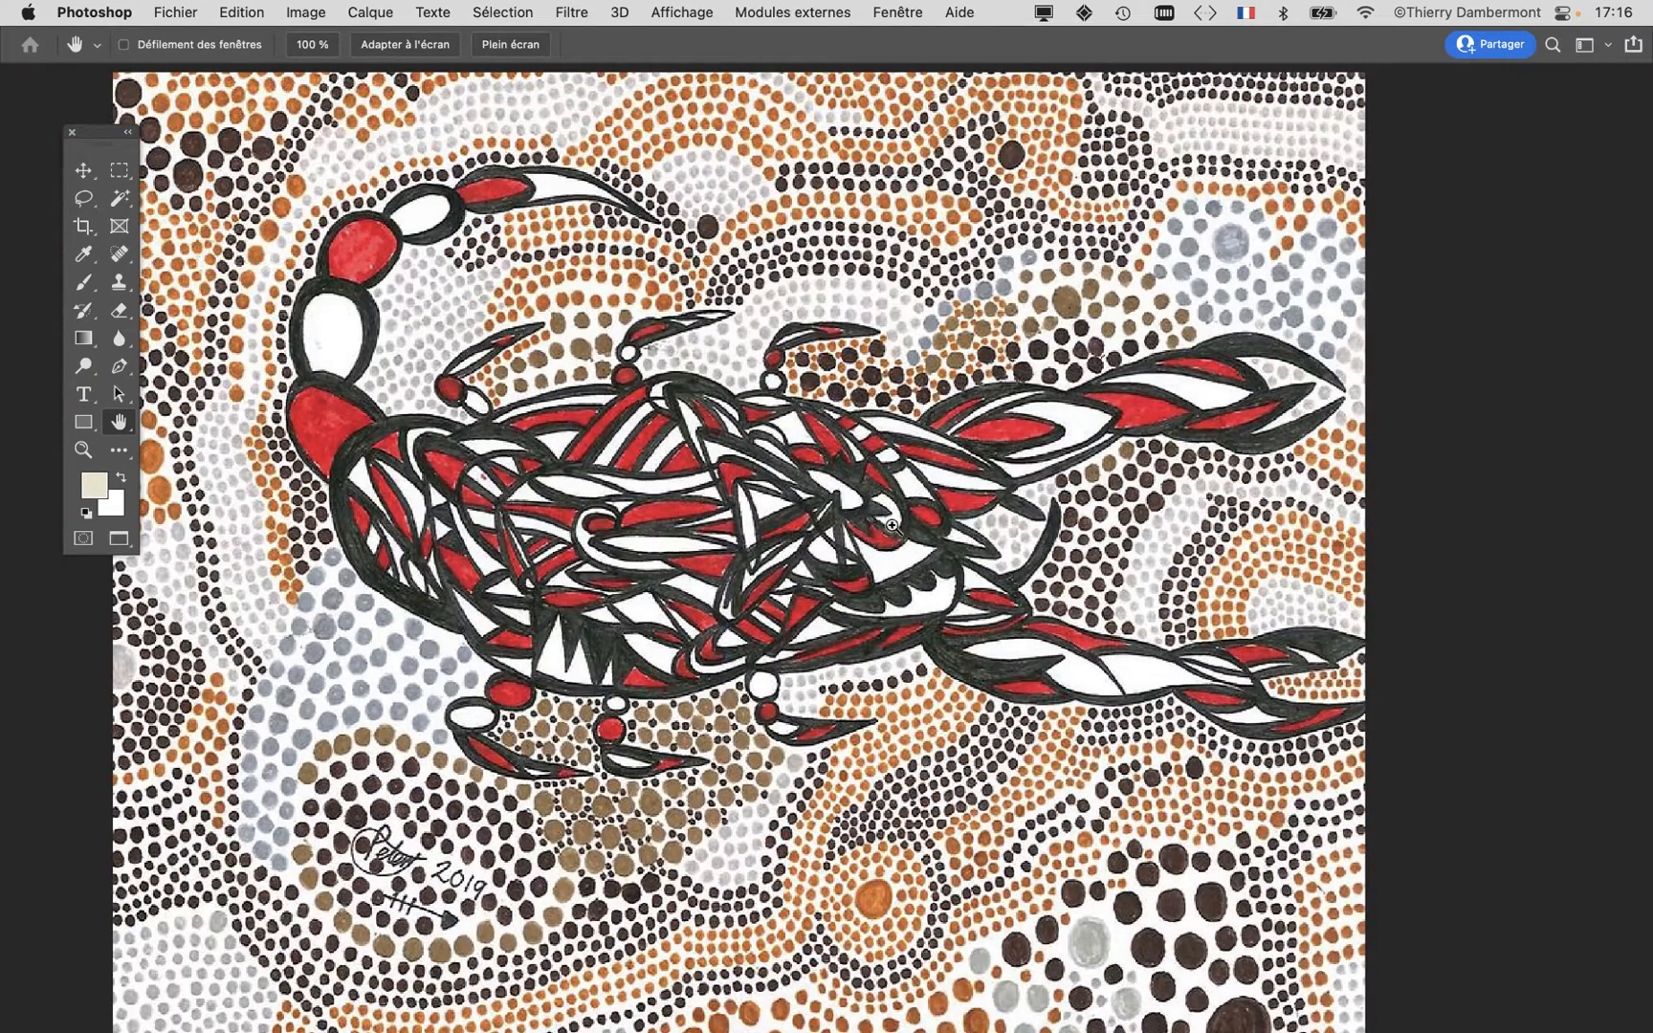
pyautogui.keyDown('super'); pyautogui.click(809, 302); pyautogui.keyUp('super')
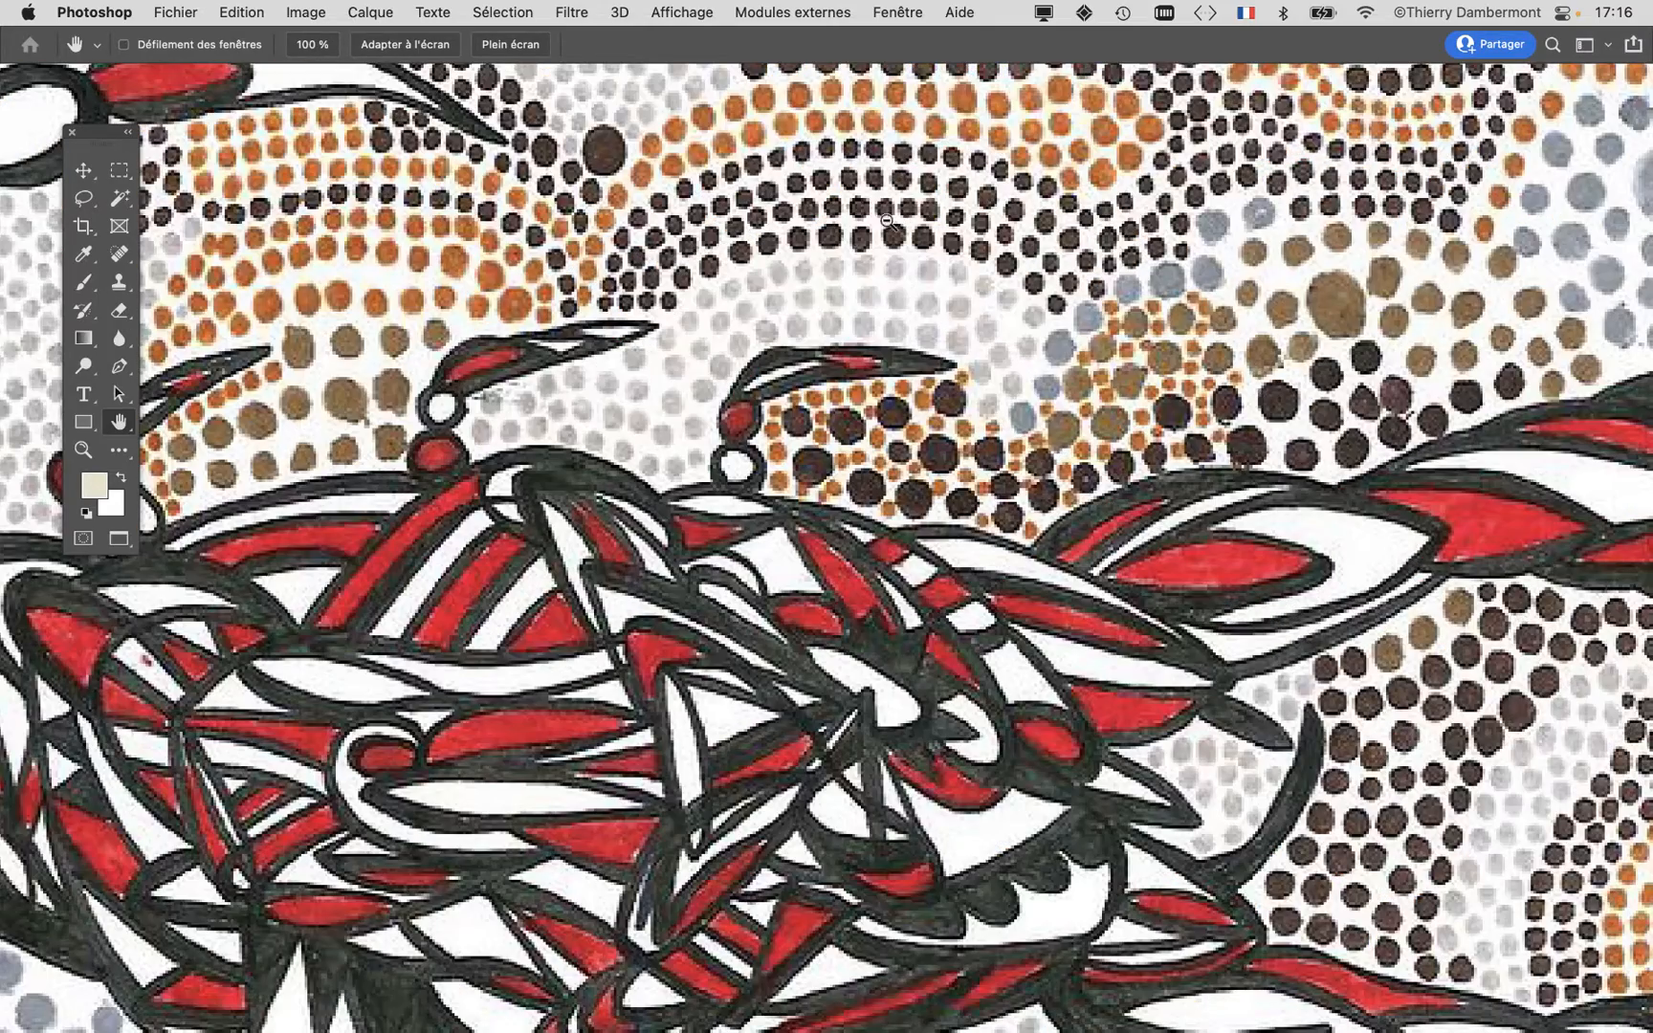
# Step: Examine the rows of orange, black and grey dots painted above the scorpion's body and pincers
pyautogui.scroll(6, 1018, 309)
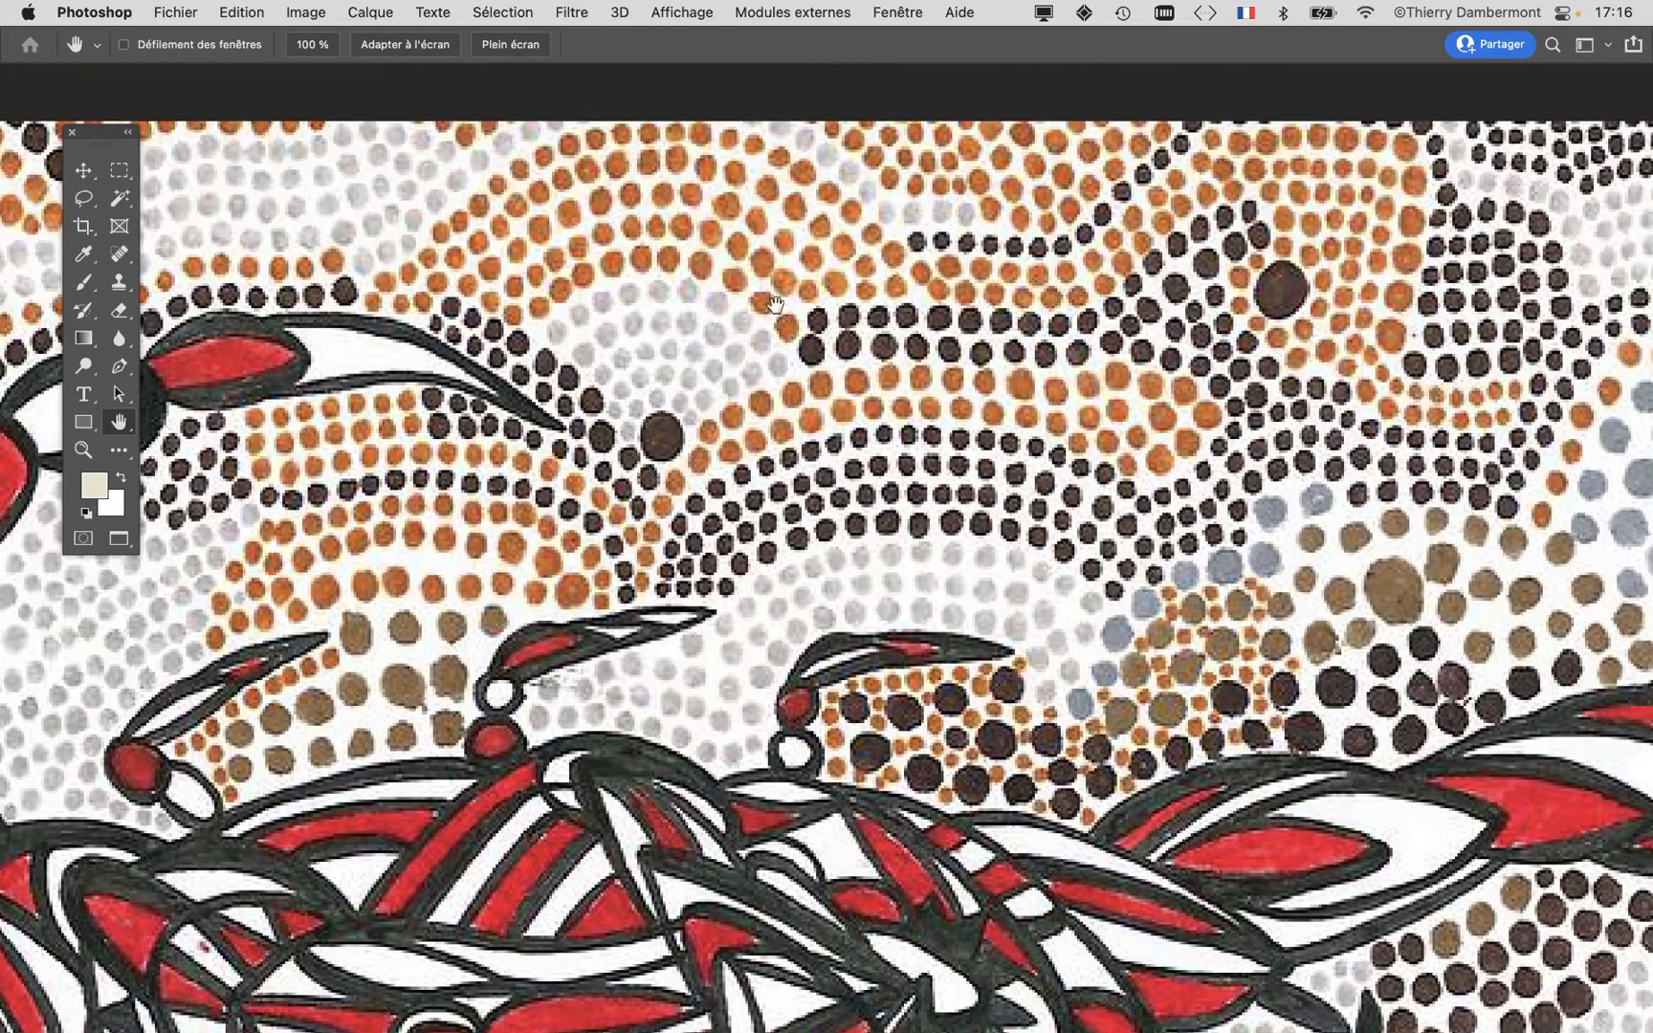
pyautogui.scroll(2, 1196, 354)
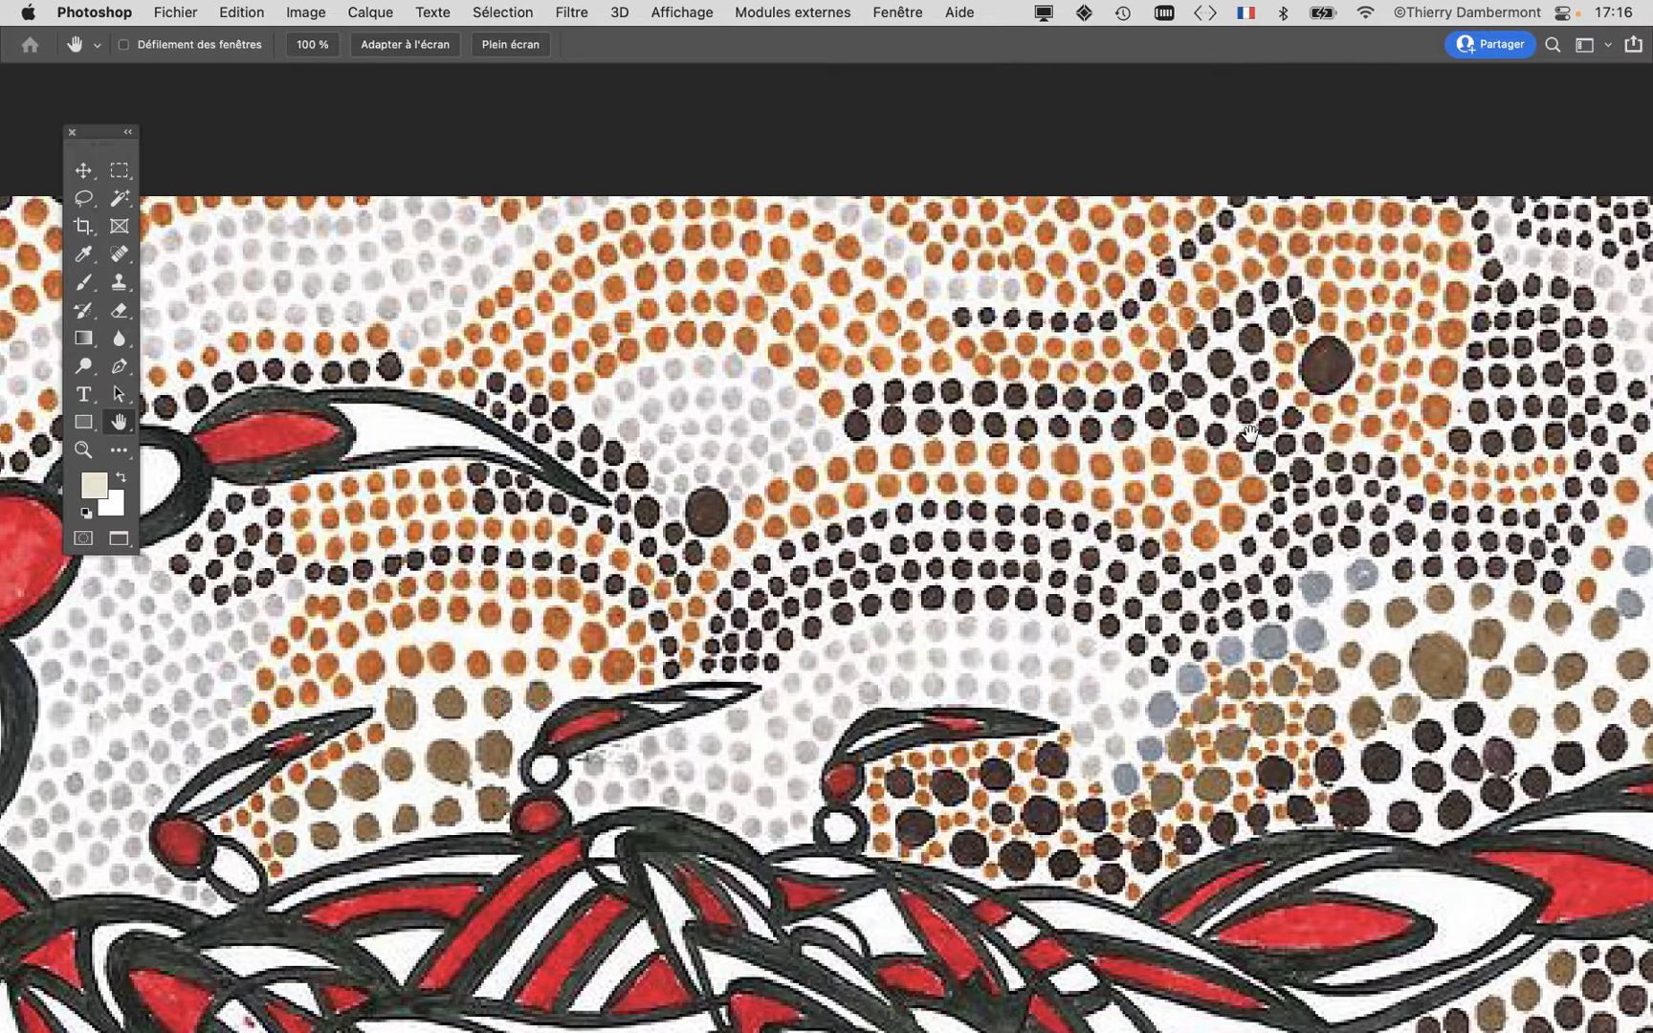
pyautogui.moveTo(1056, 318); pyautogui.dragTo(1065, 434)
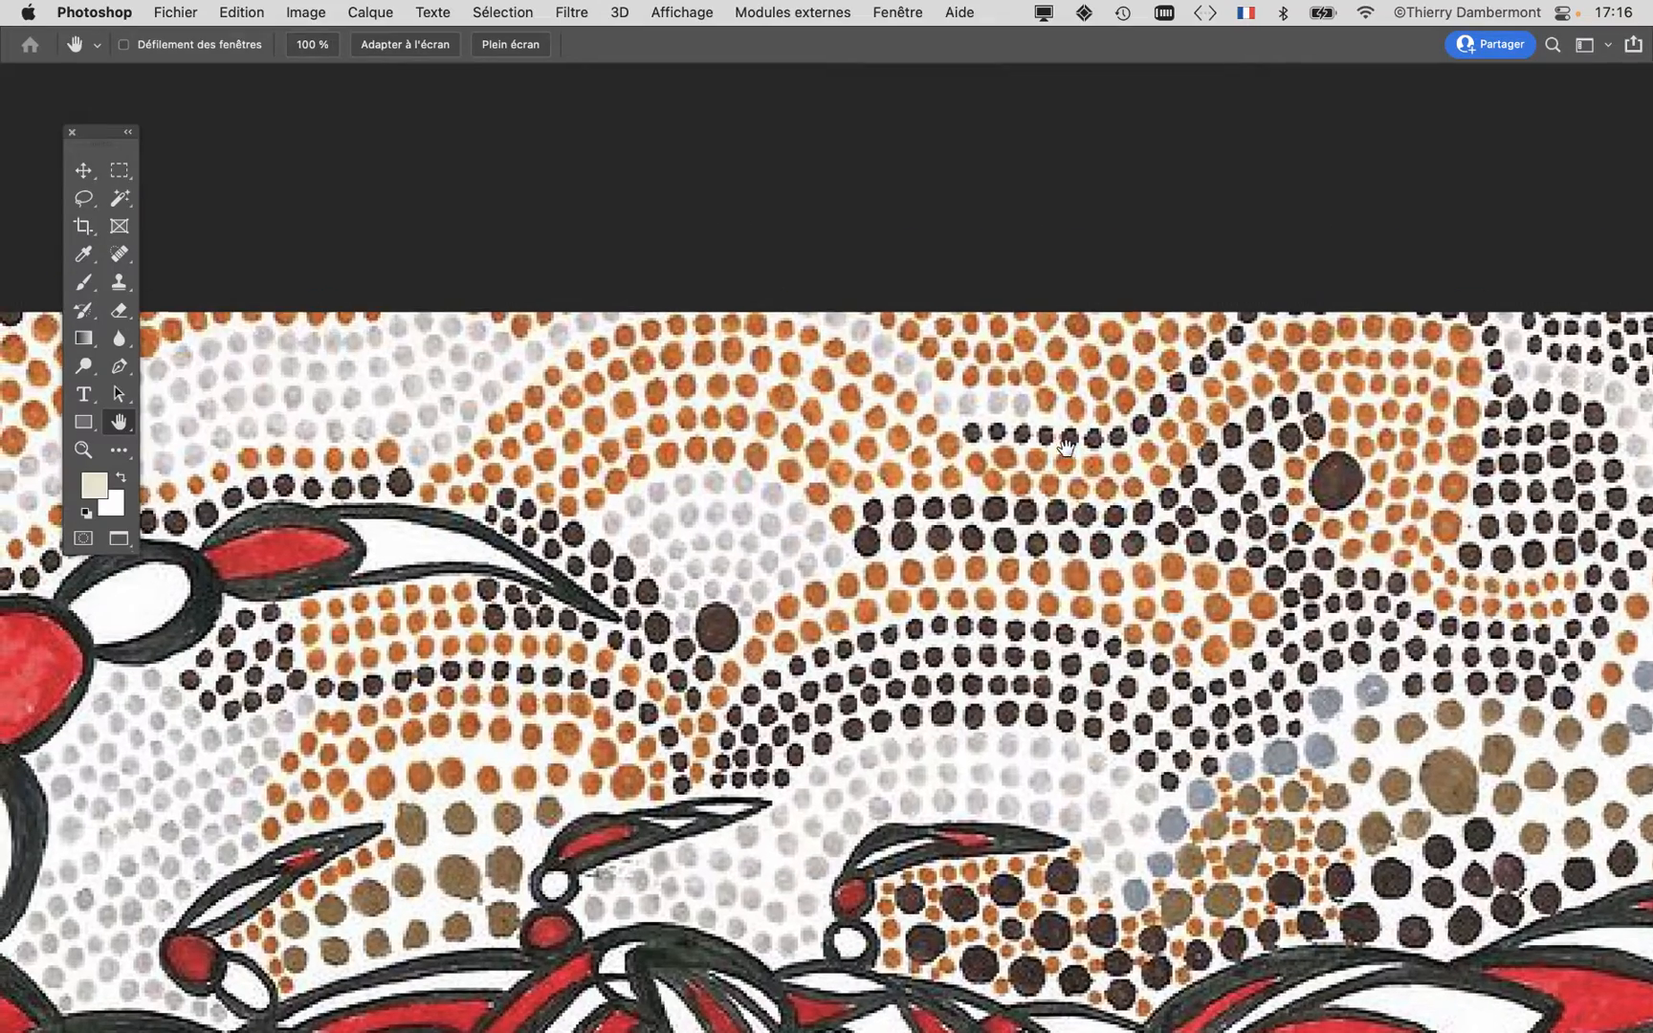
pyautogui.scroll(5, 593, 428)
pyautogui.scroll(1, 593, 428)
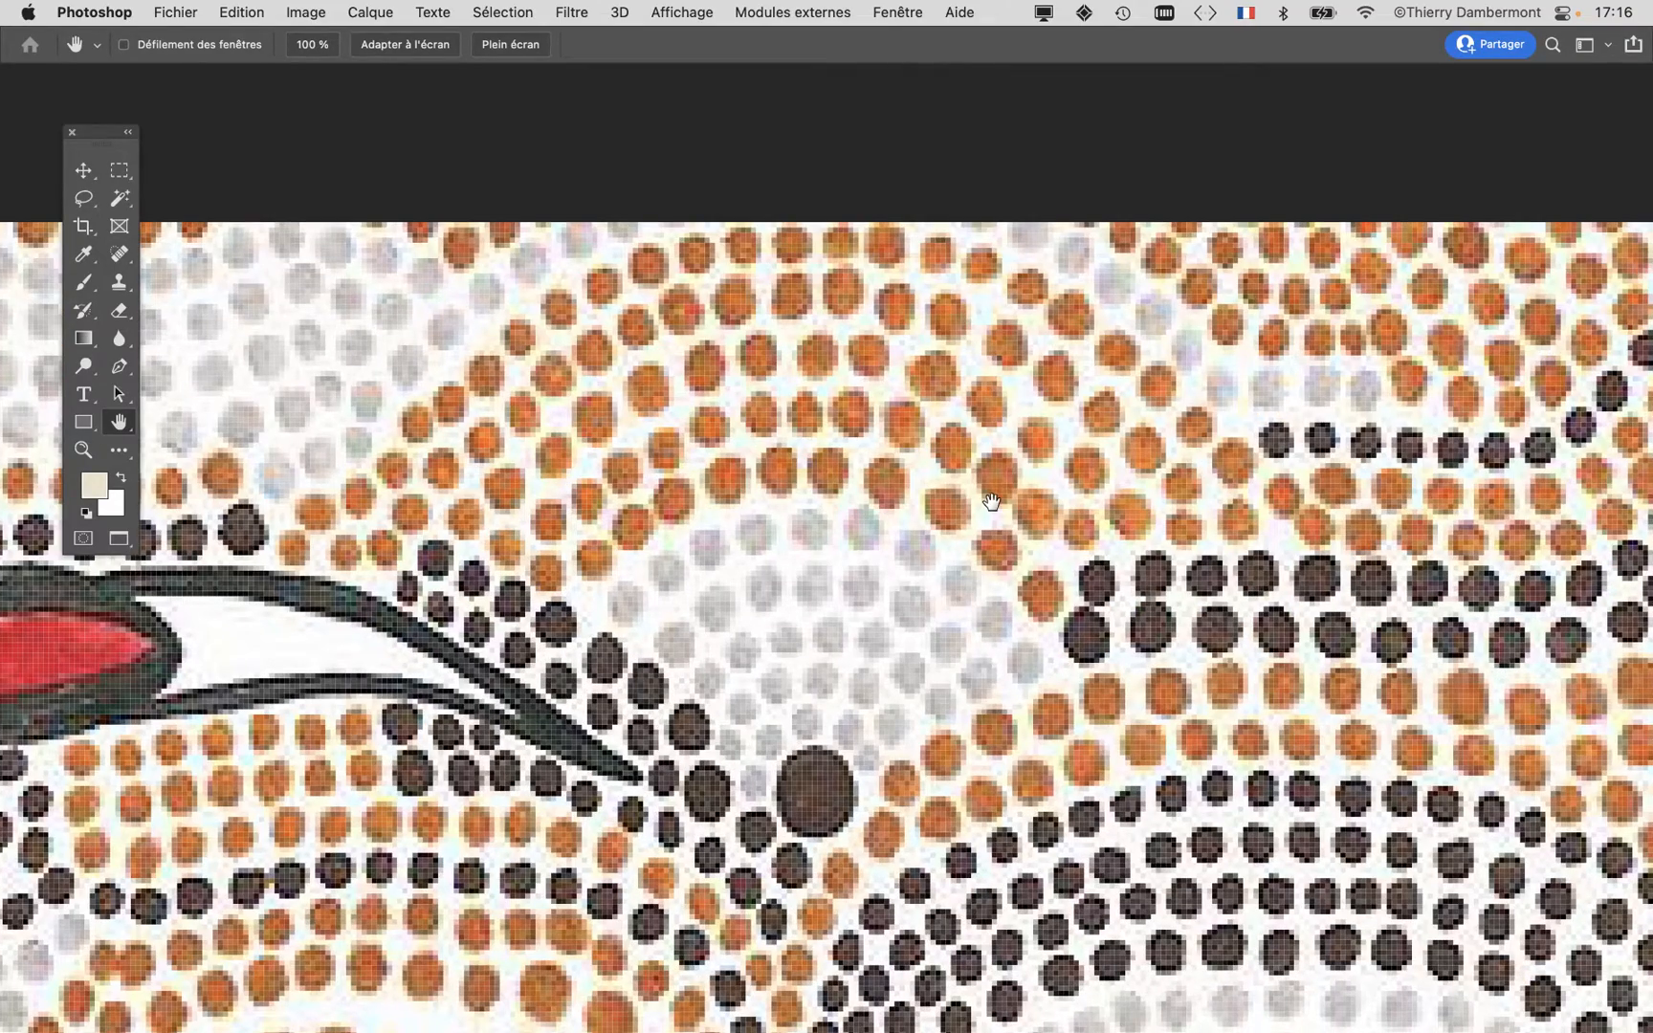
pyautogui.hscroll(5, 911, 436)
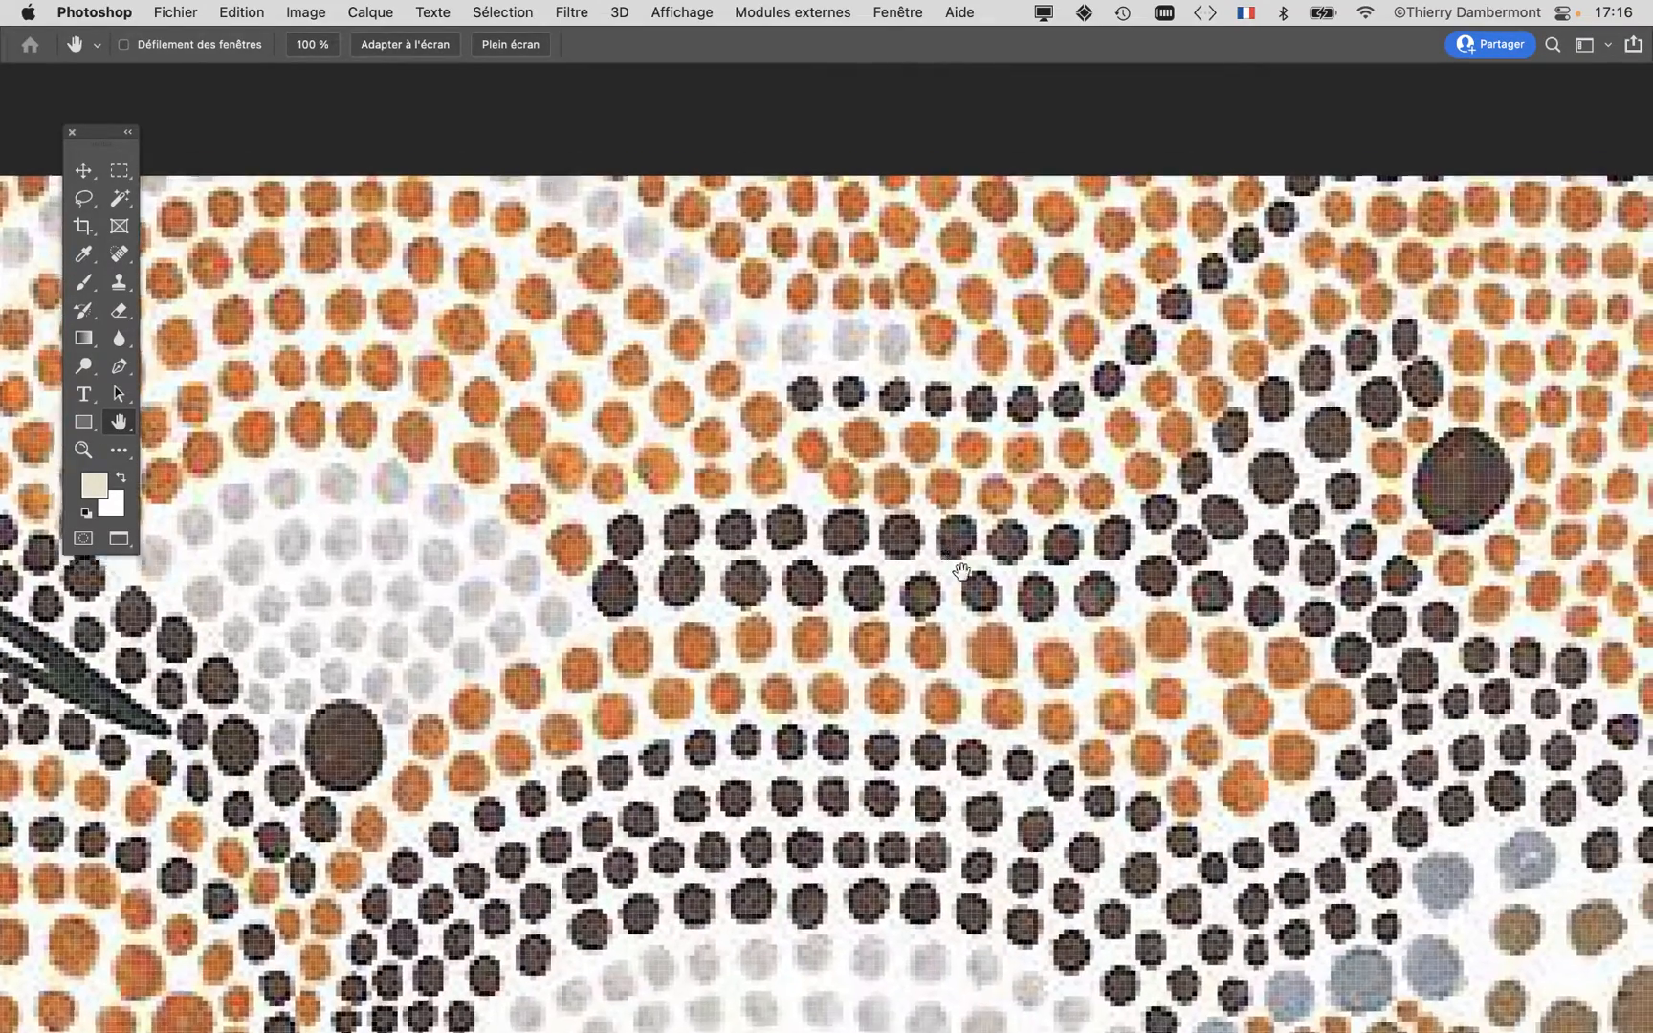
pyautogui.scroll(-5, 1071, 301)
pyautogui.moveTo(1073, 304); pyautogui.dragTo(516, 300)
pyautogui.moveTo(876, 402); pyautogui.dragTo(769, 711)
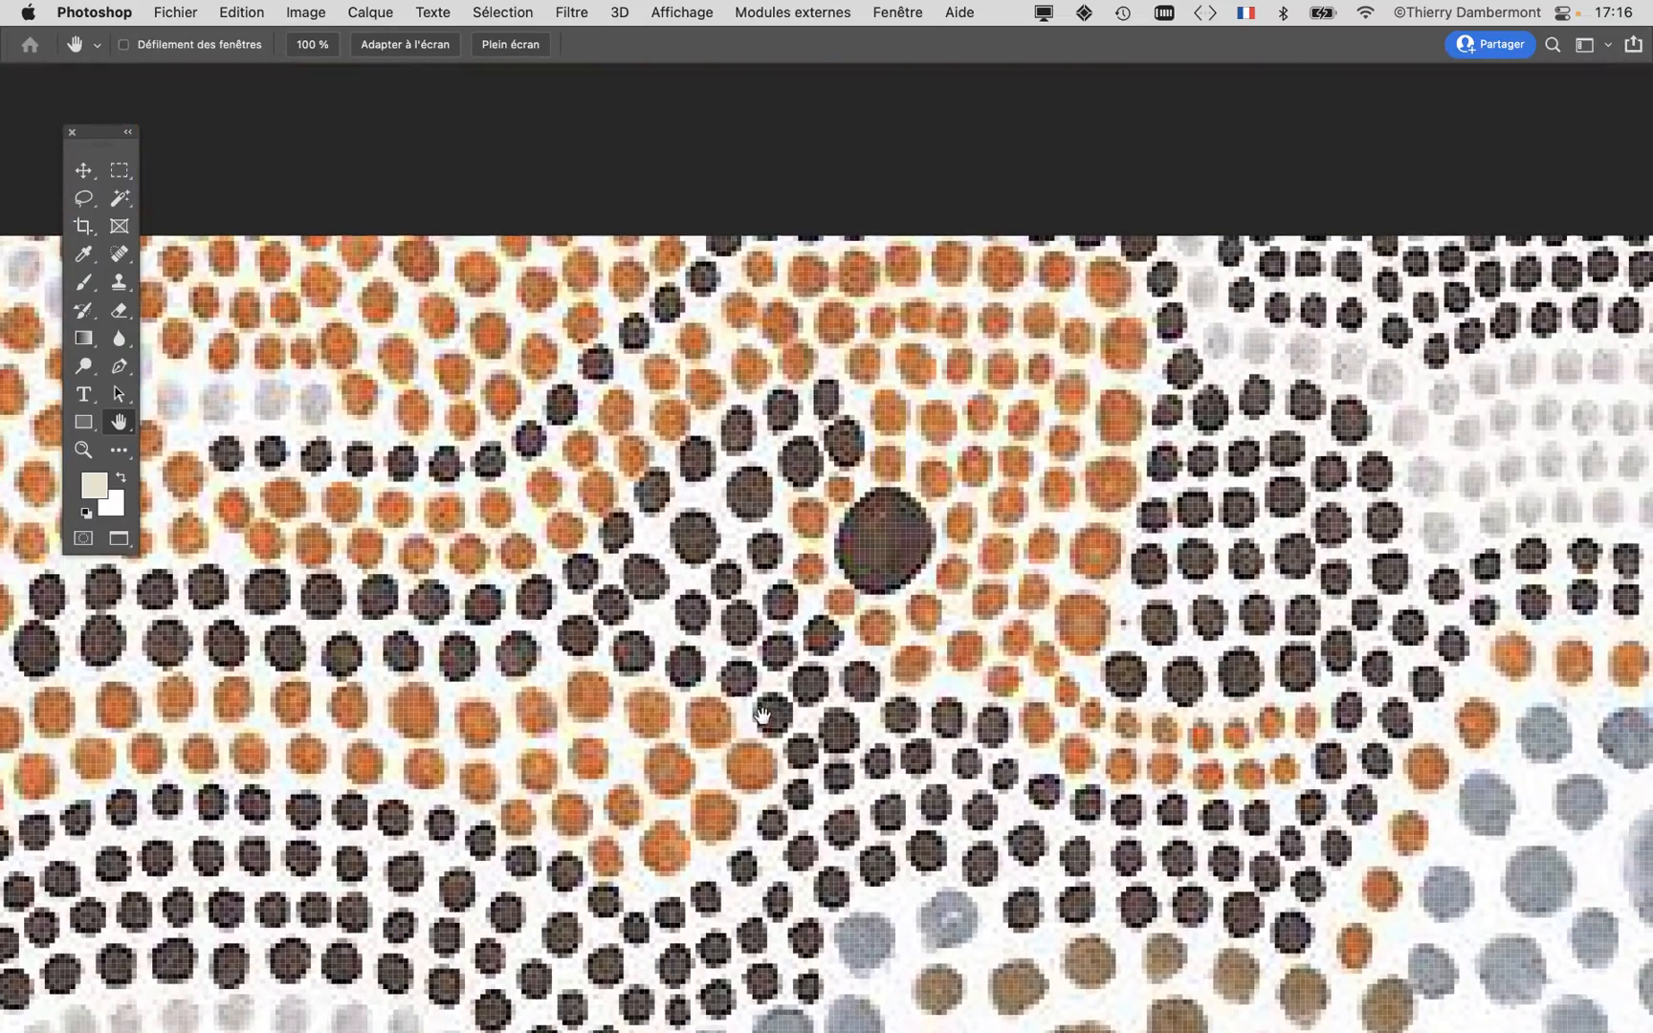
pyautogui.keyDown('alt'); pyautogui.click(1065, 602); pyautogui.keyUp('alt')
pyautogui.hscroll(-10, 842, 604)
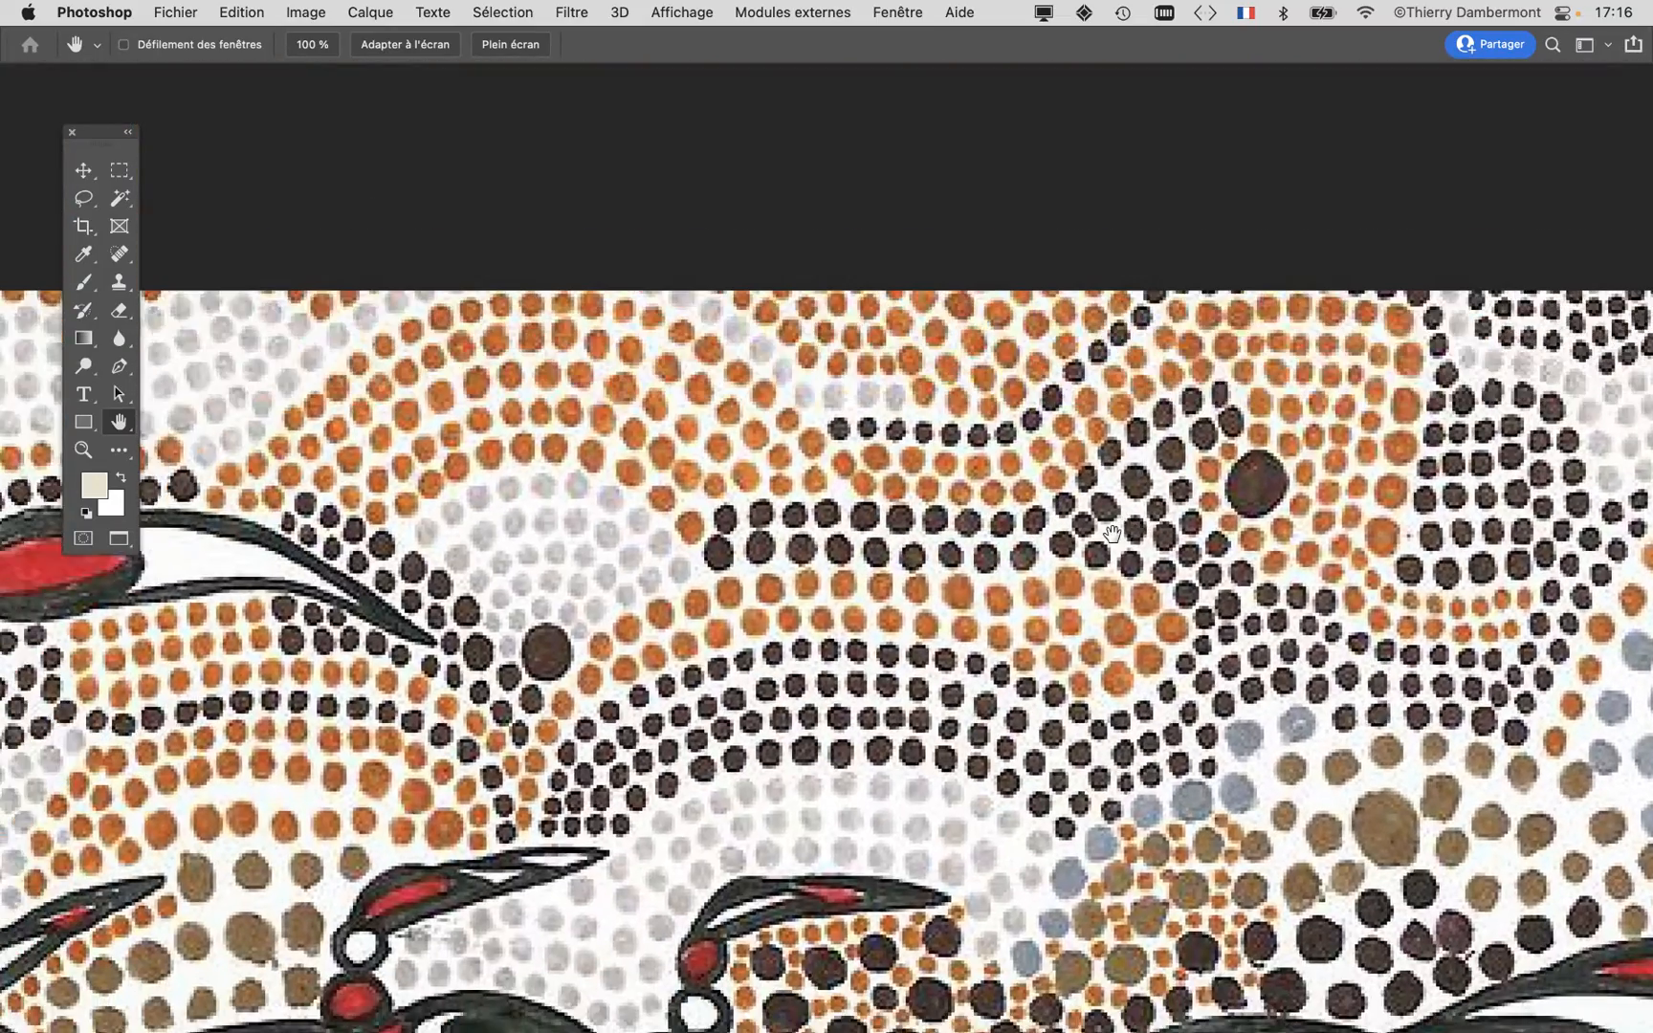
pyautogui.scroll(-3, 744, 631)
pyautogui.scroll(-2, 611, 583)
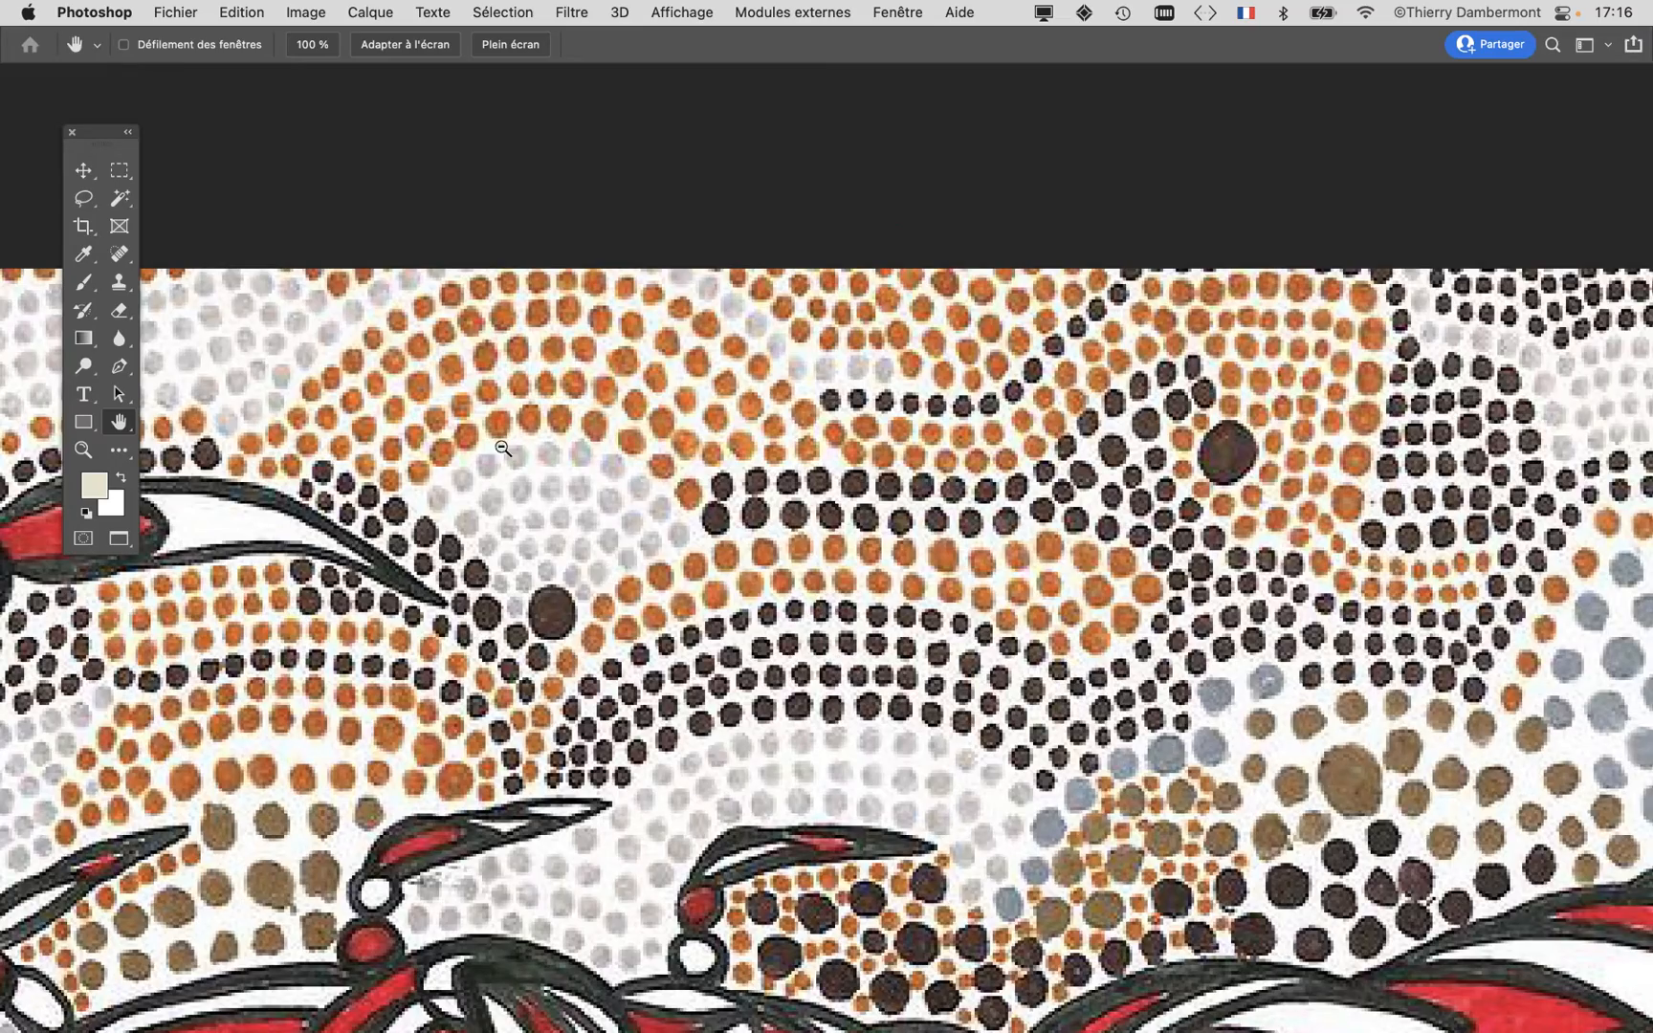
# Step: Examine the dots around the scorpion's tail tip close up, and compare them with the dotted arcs beside its legs
pyautogui.scroll(5, 481, 400)
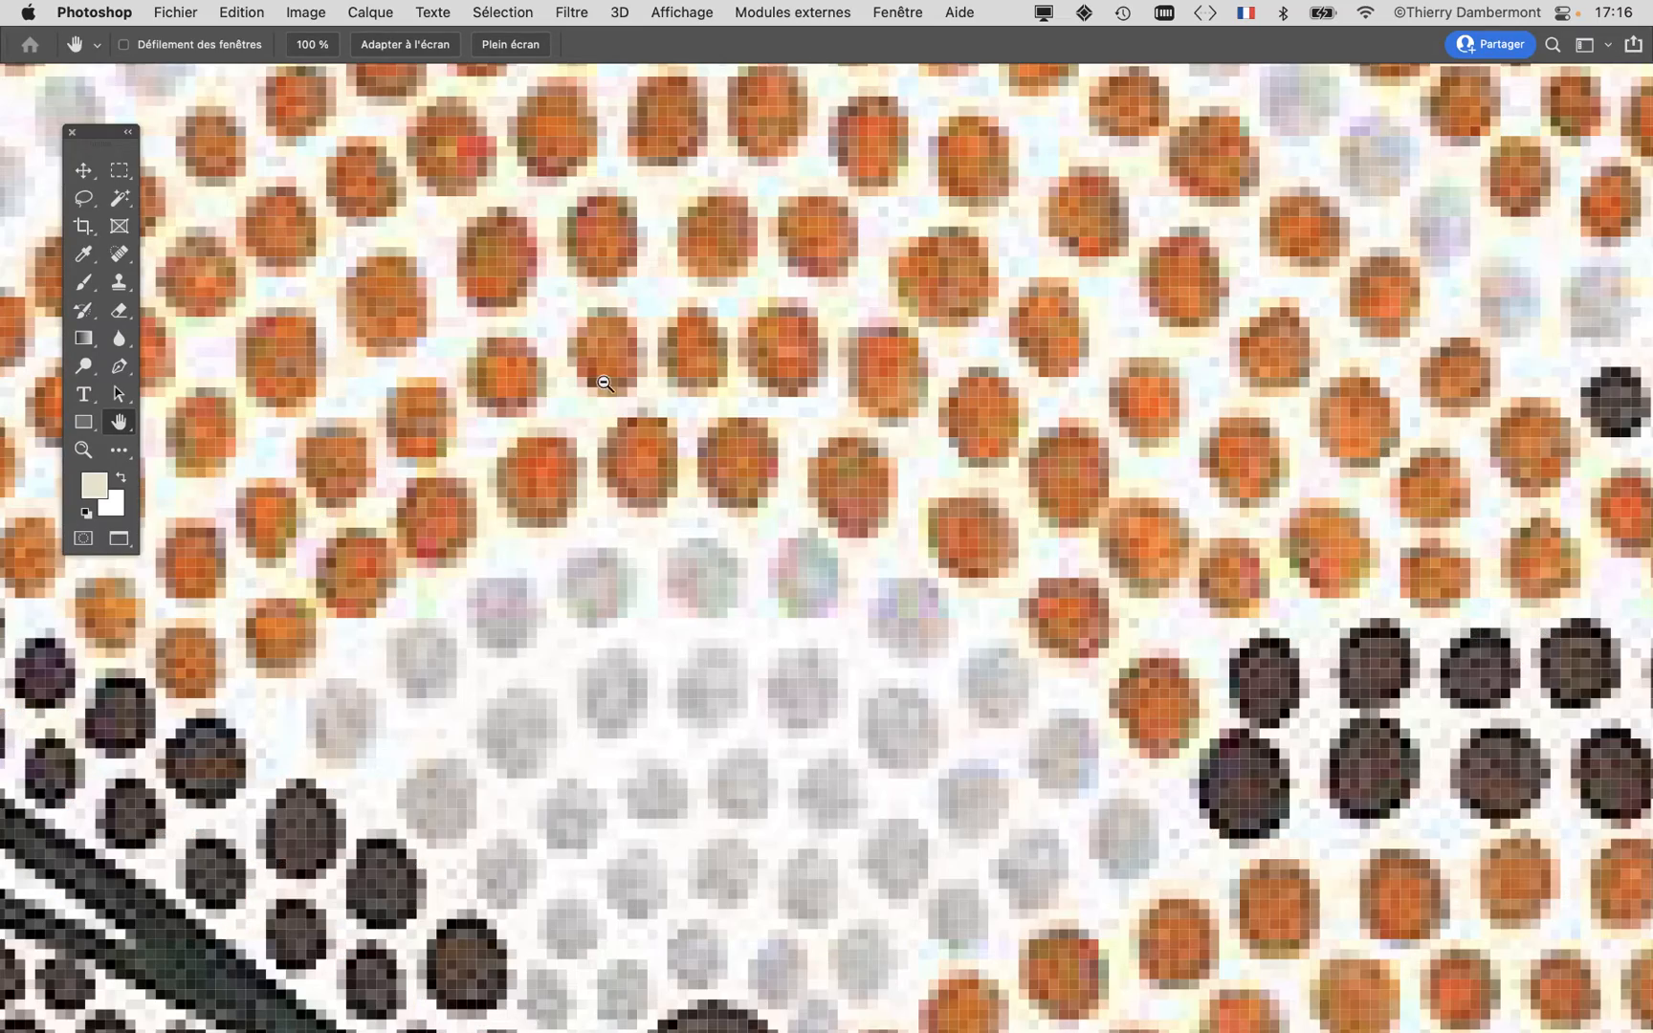
pyautogui.scroll(-2, 605, 384)
pyautogui.moveTo(387, 637); pyautogui.dragTo(882, 442)
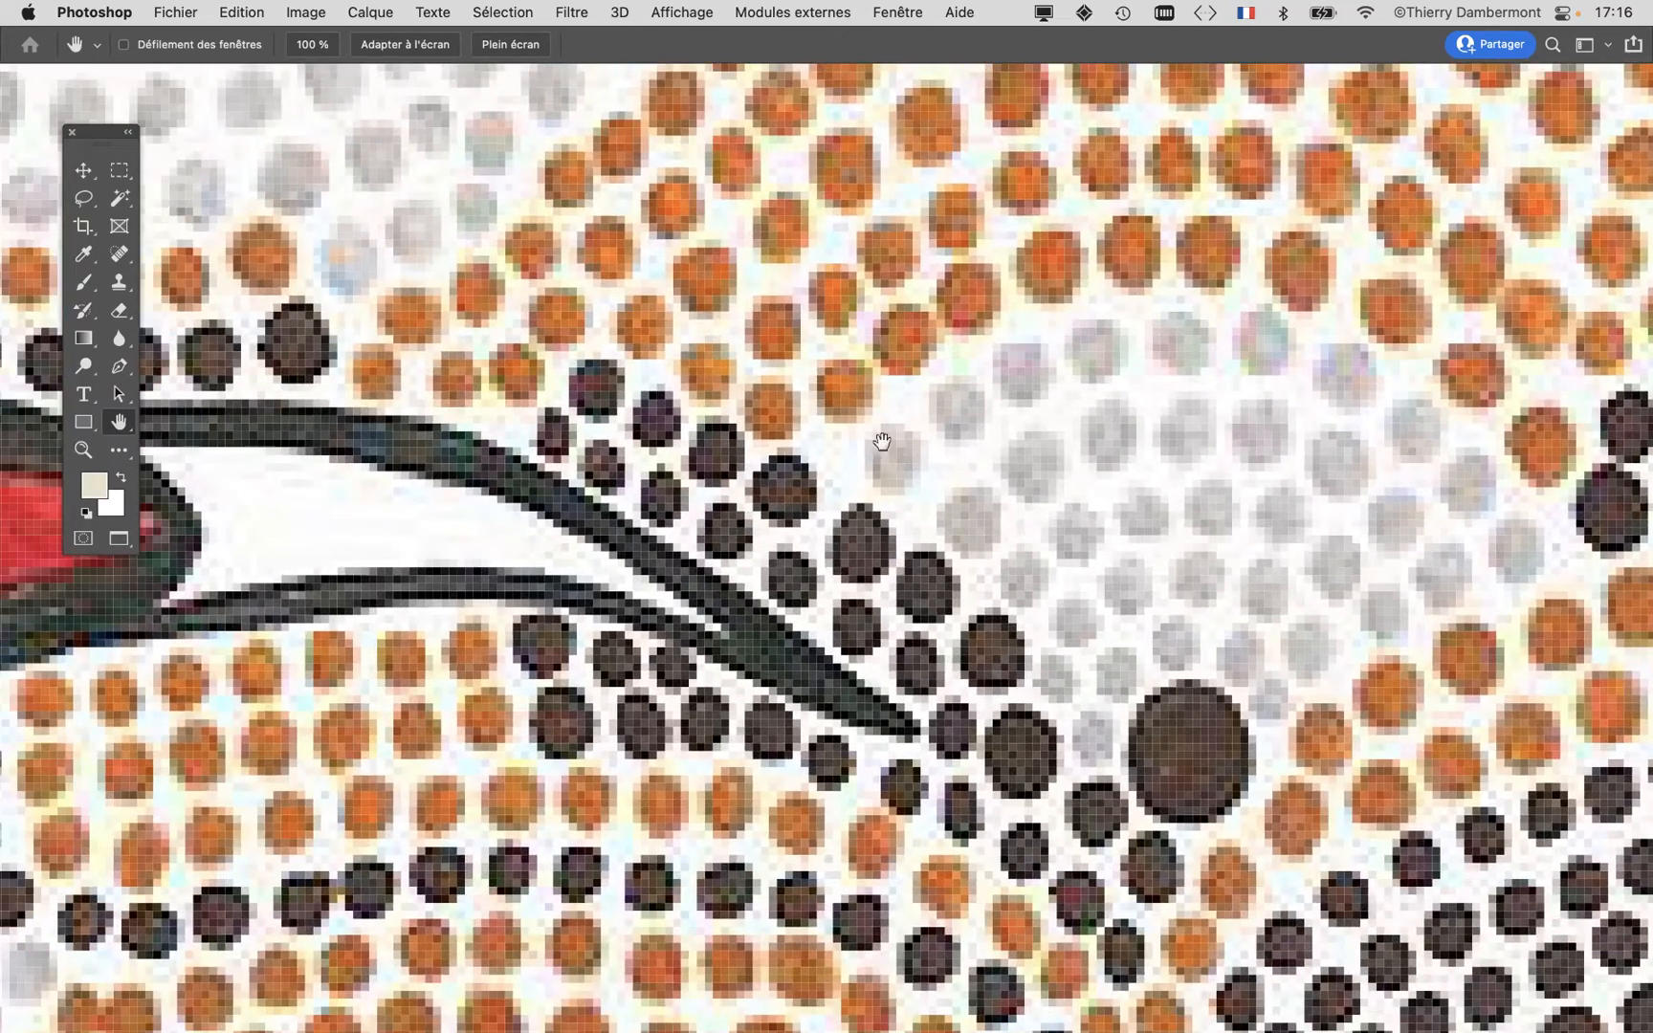
pyautogui.moveTo(588, 808)
pyautogui.mouseDown()
pyautogui.moveTo(621, 719)
pyautogui.moveTo(775, 468)
pyautogui.mouseUp()
pyautogui.scroll(-5, 775, 468)
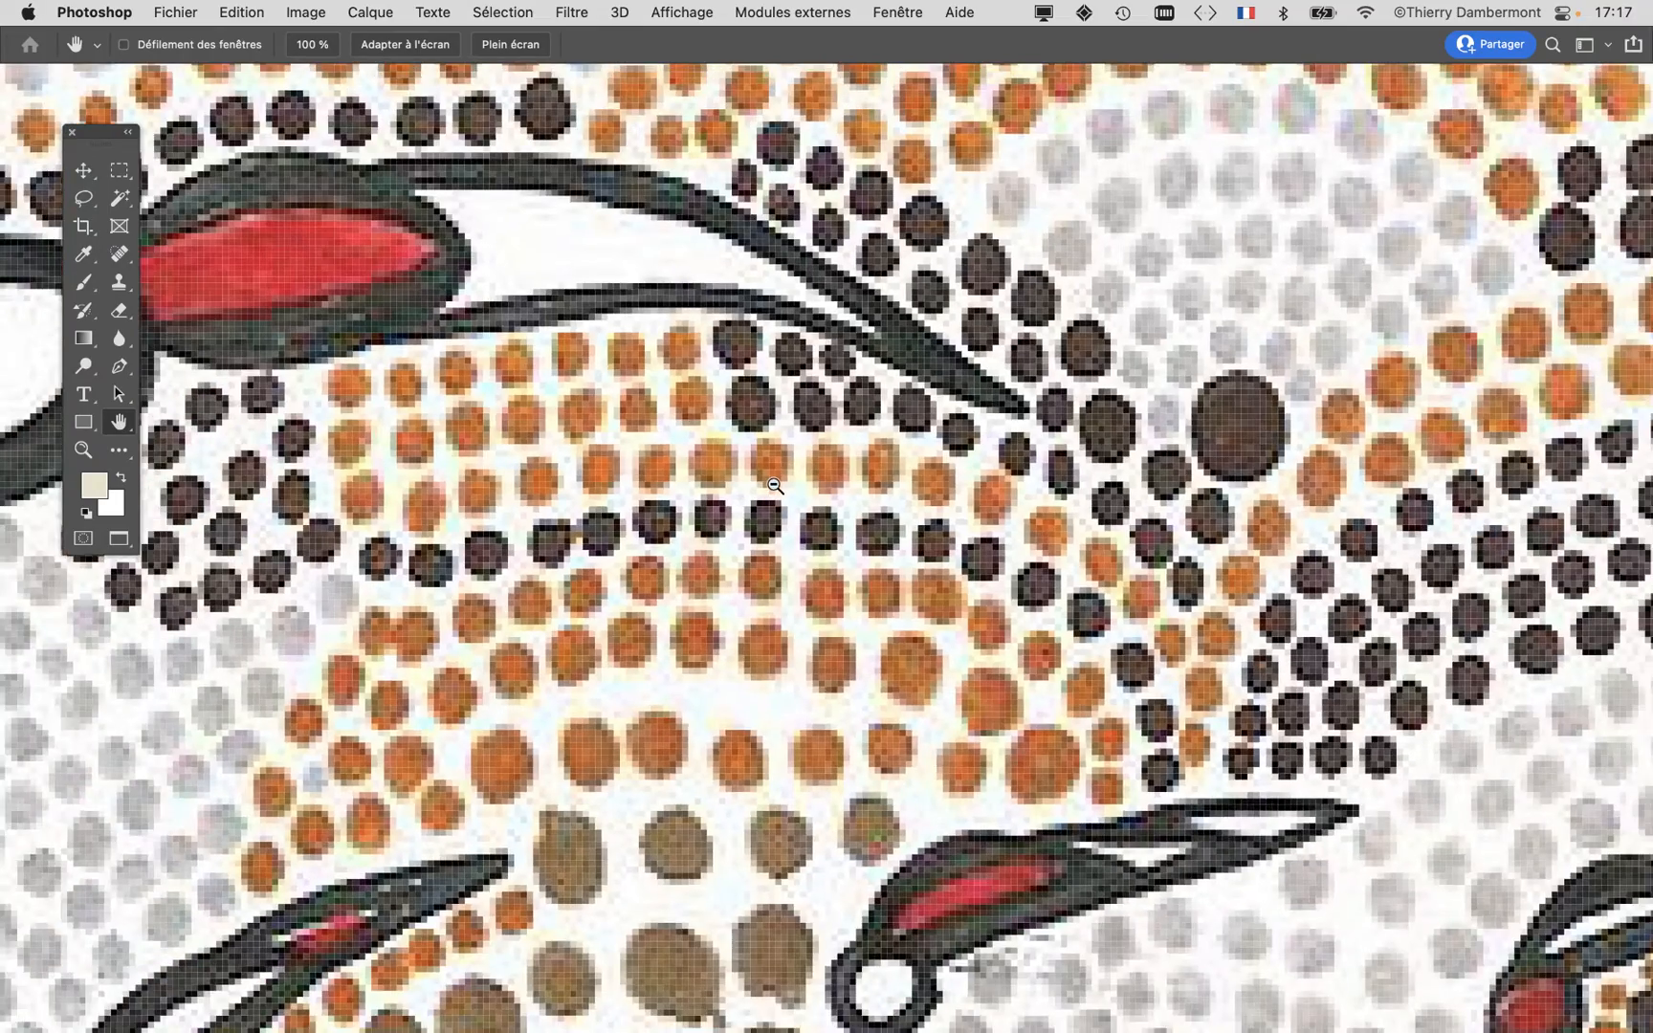
pyautogui.scroll(-2, 775, 487)
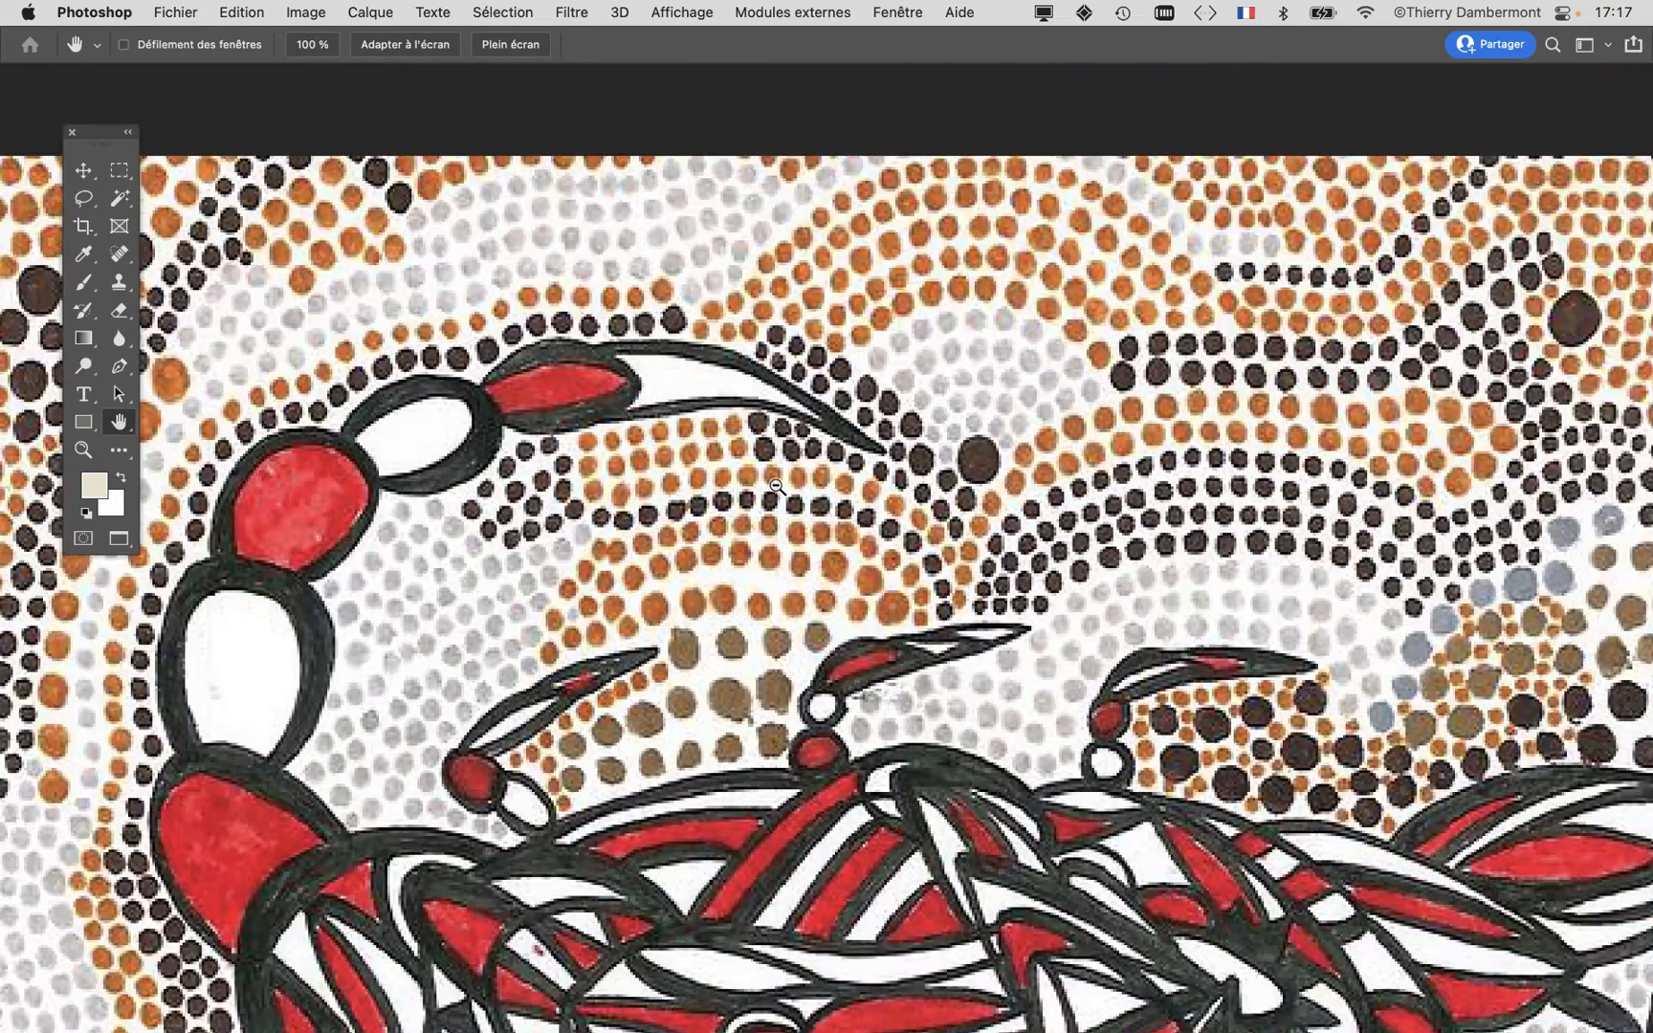
pyautogui.keyDown('alt'); pyautogui.click(777, 487); pyautogui.keyUp('alt')
pyautogui.moveTo(762, 501); pyautogui.dragTo(671, 424)
pyautogui.scroll(4, 1120, 378)
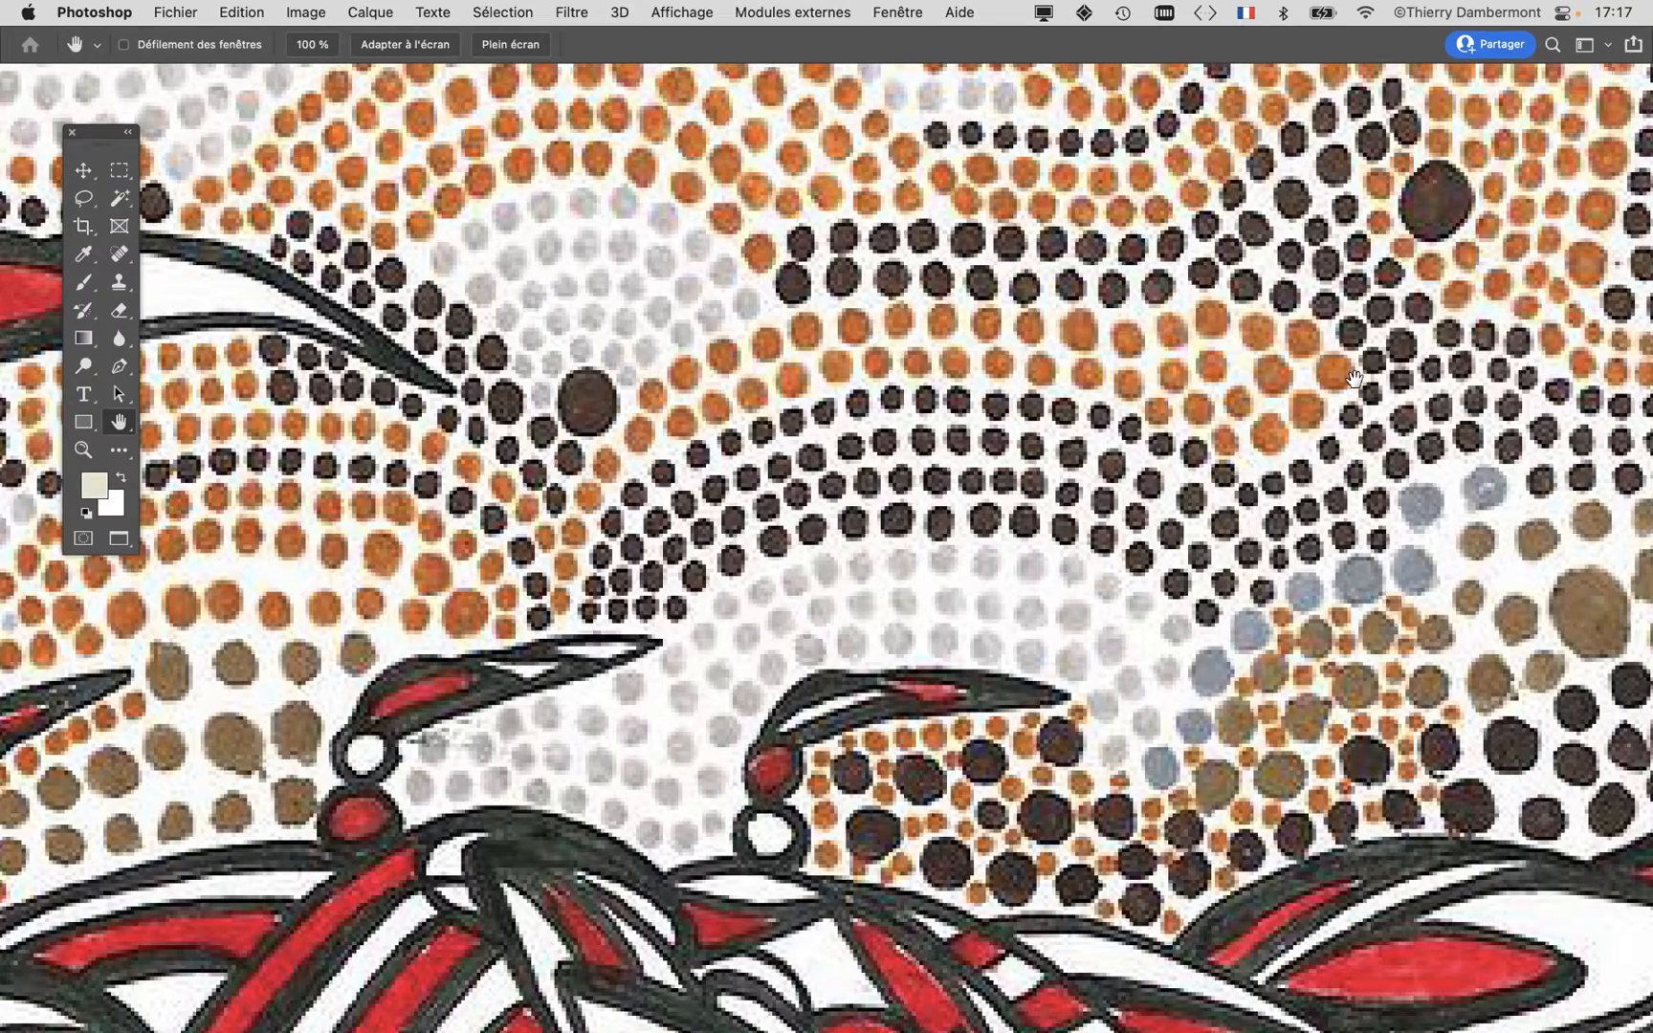
pyautogui.moveTo(1299, 377); pyautogui.dragTo(621, 449)
pyautogui.moveTo(1287, 322); pyautogui.dragTo(1453, 457)
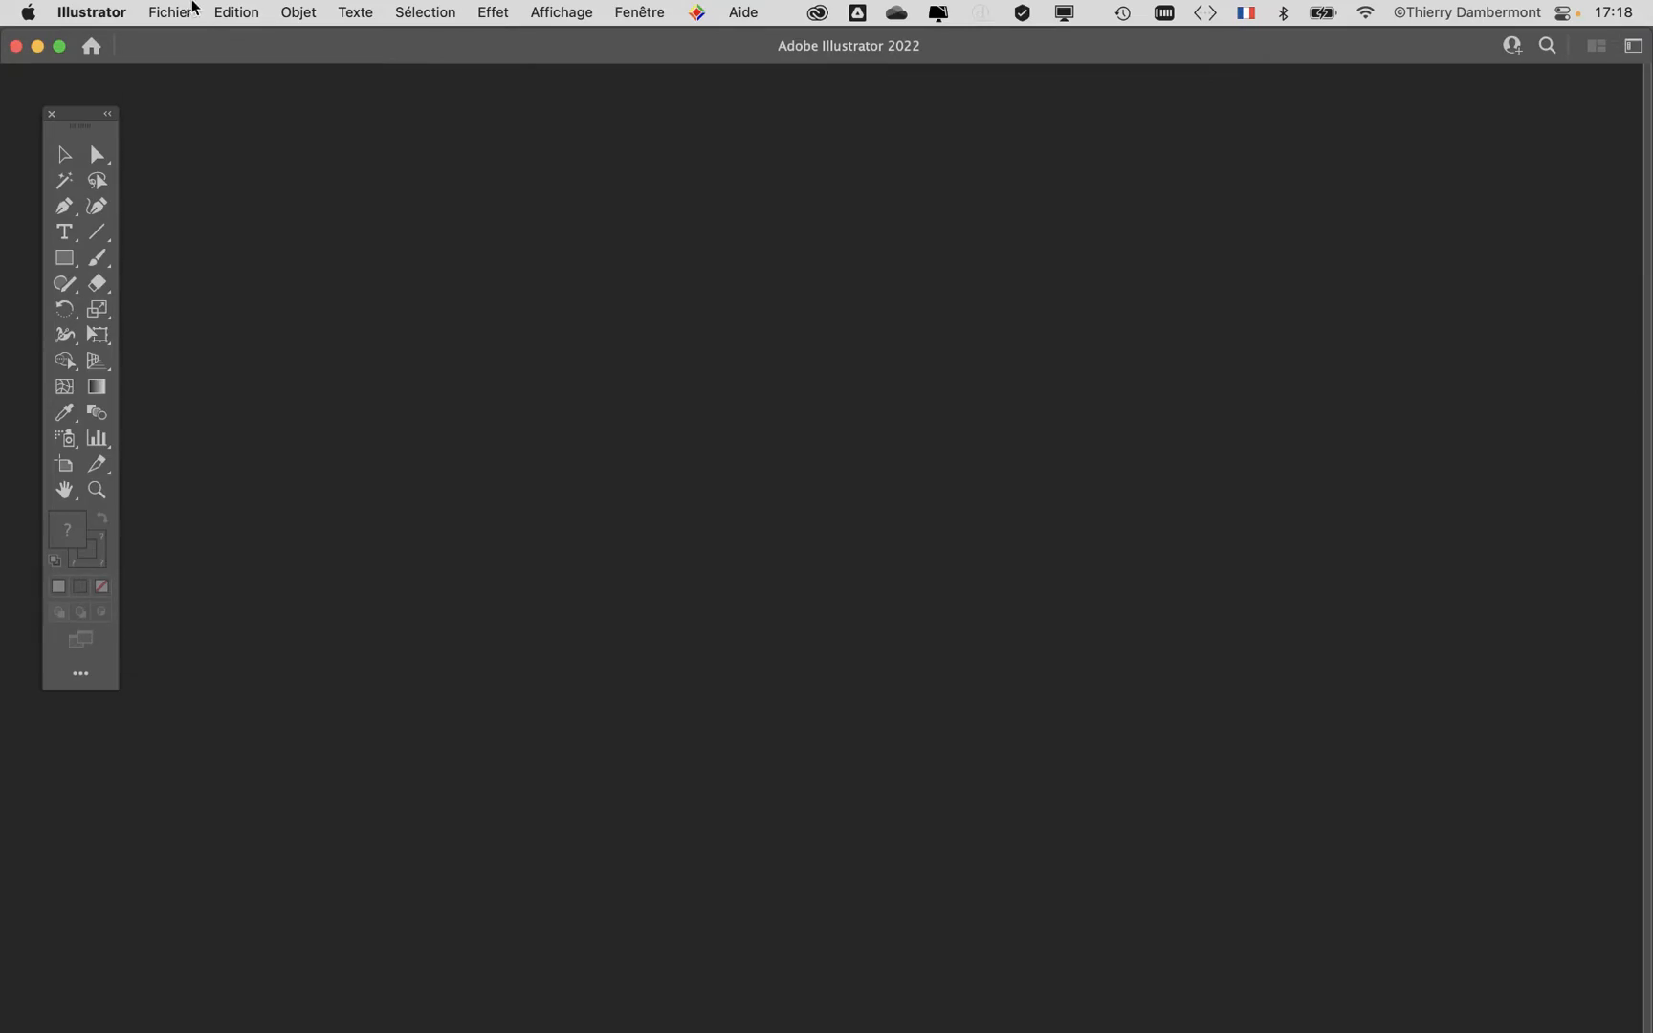
# Step: In Illustrator, create a new Lettre document, 215,9 x 279,4 mm, portrait, in CMJN colour mode
pyautogui.click(187, 12)
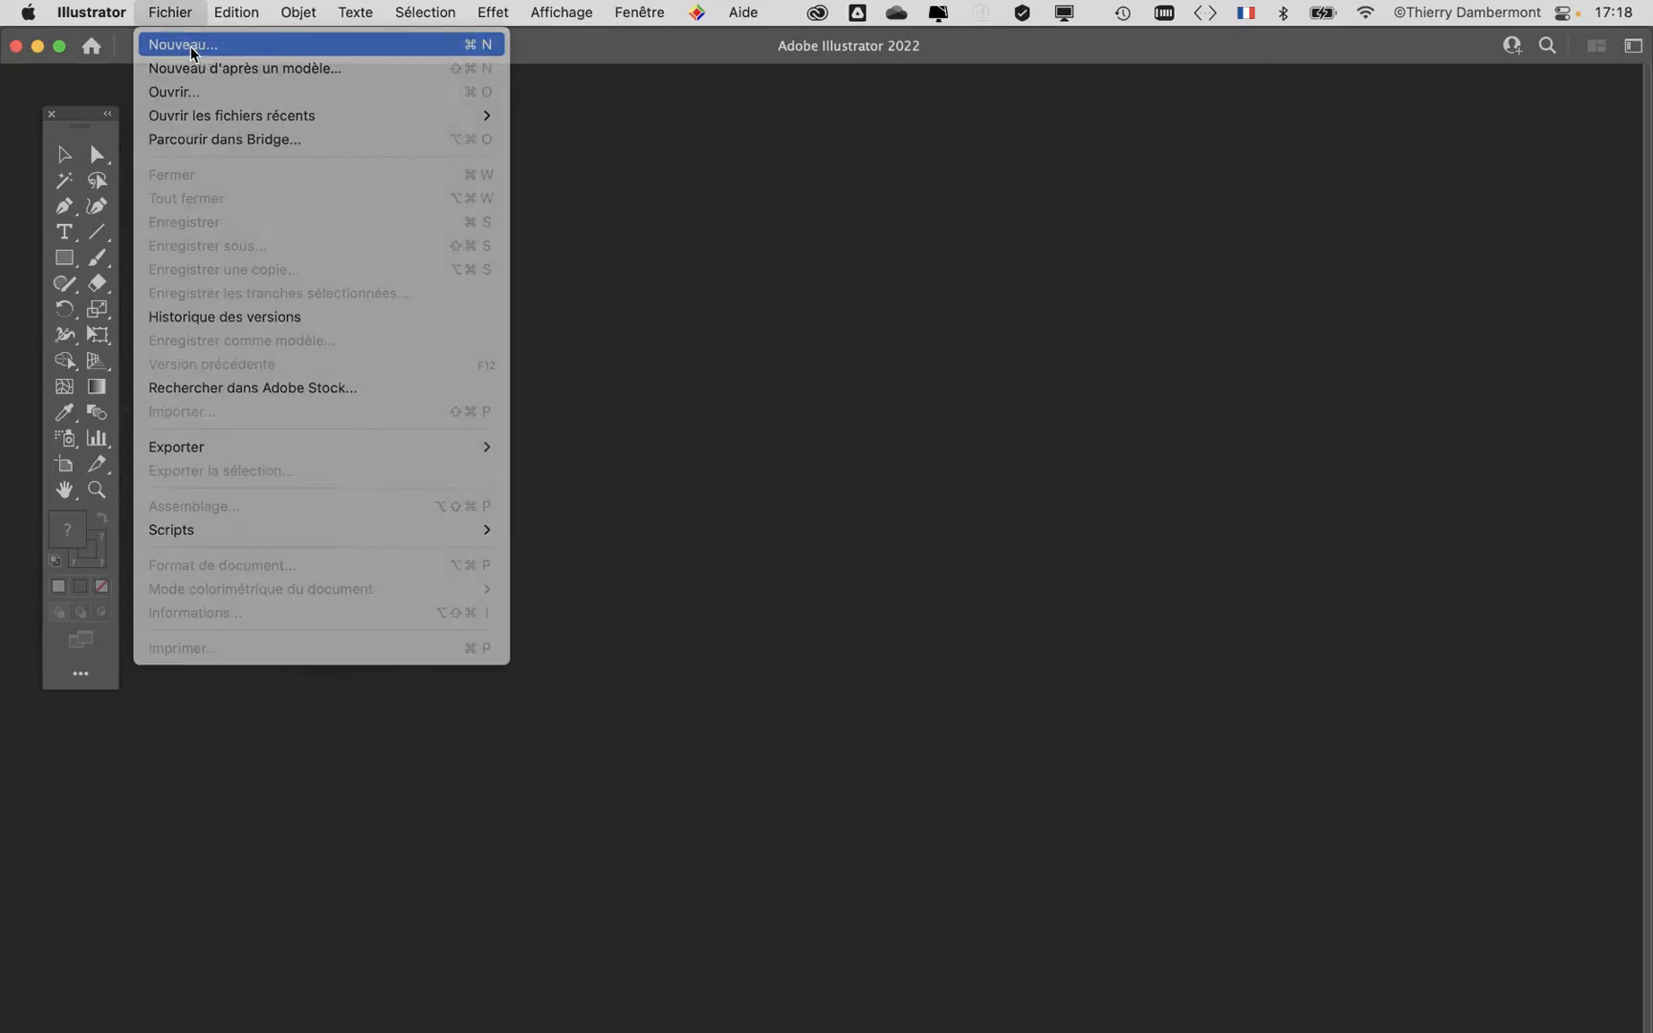
pyautogui.click(192, 45)
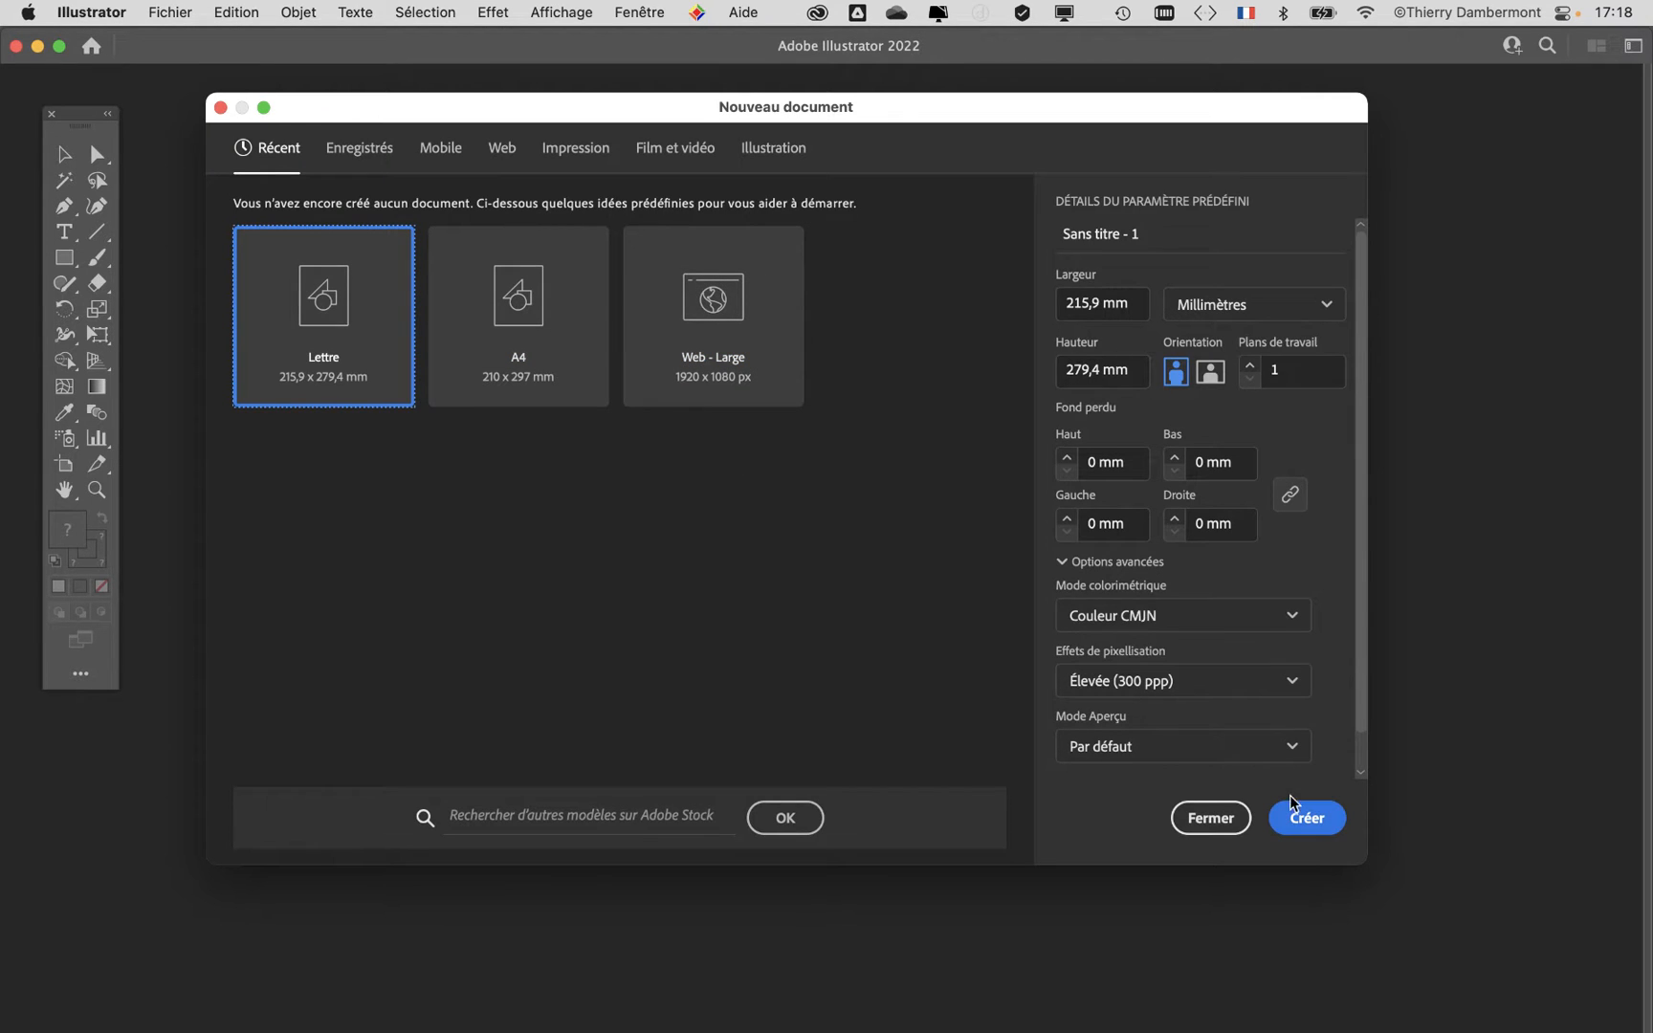
pyautogui.click(1315, 819)
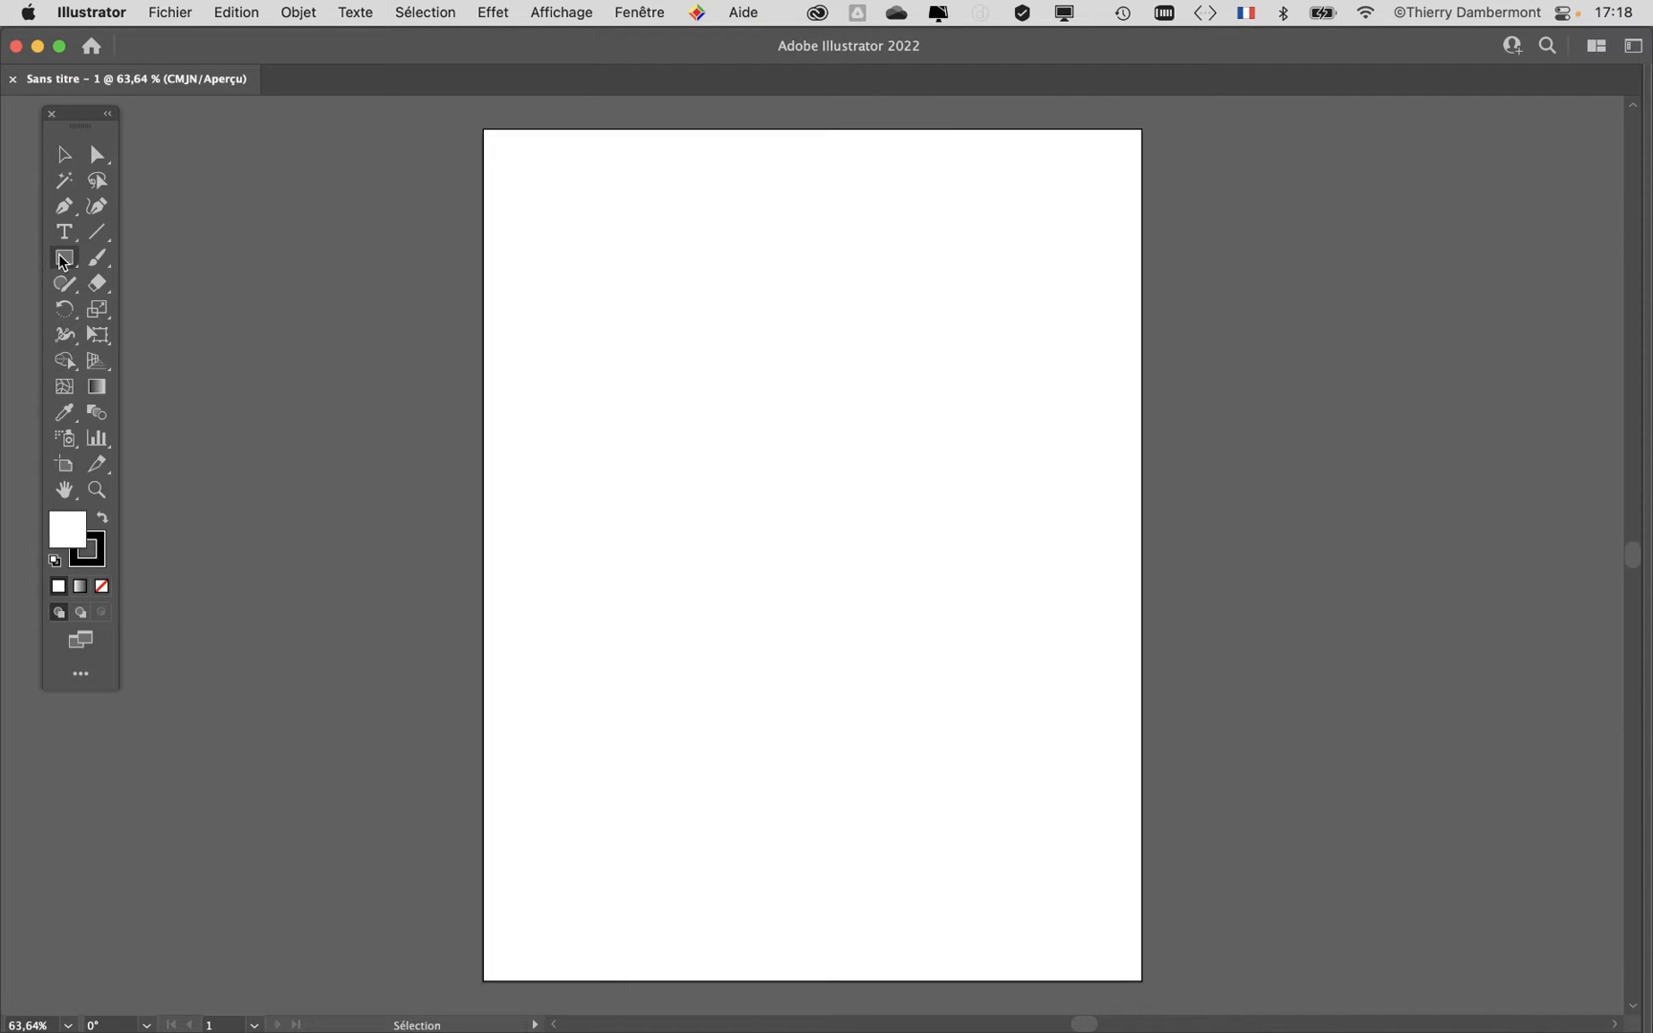
# Step: Draw a small circle on the artboard with the Ellipse tool, using a black fill and no stroke
pyautogui.click(64, 259)
pyautogui.click(64, 258)
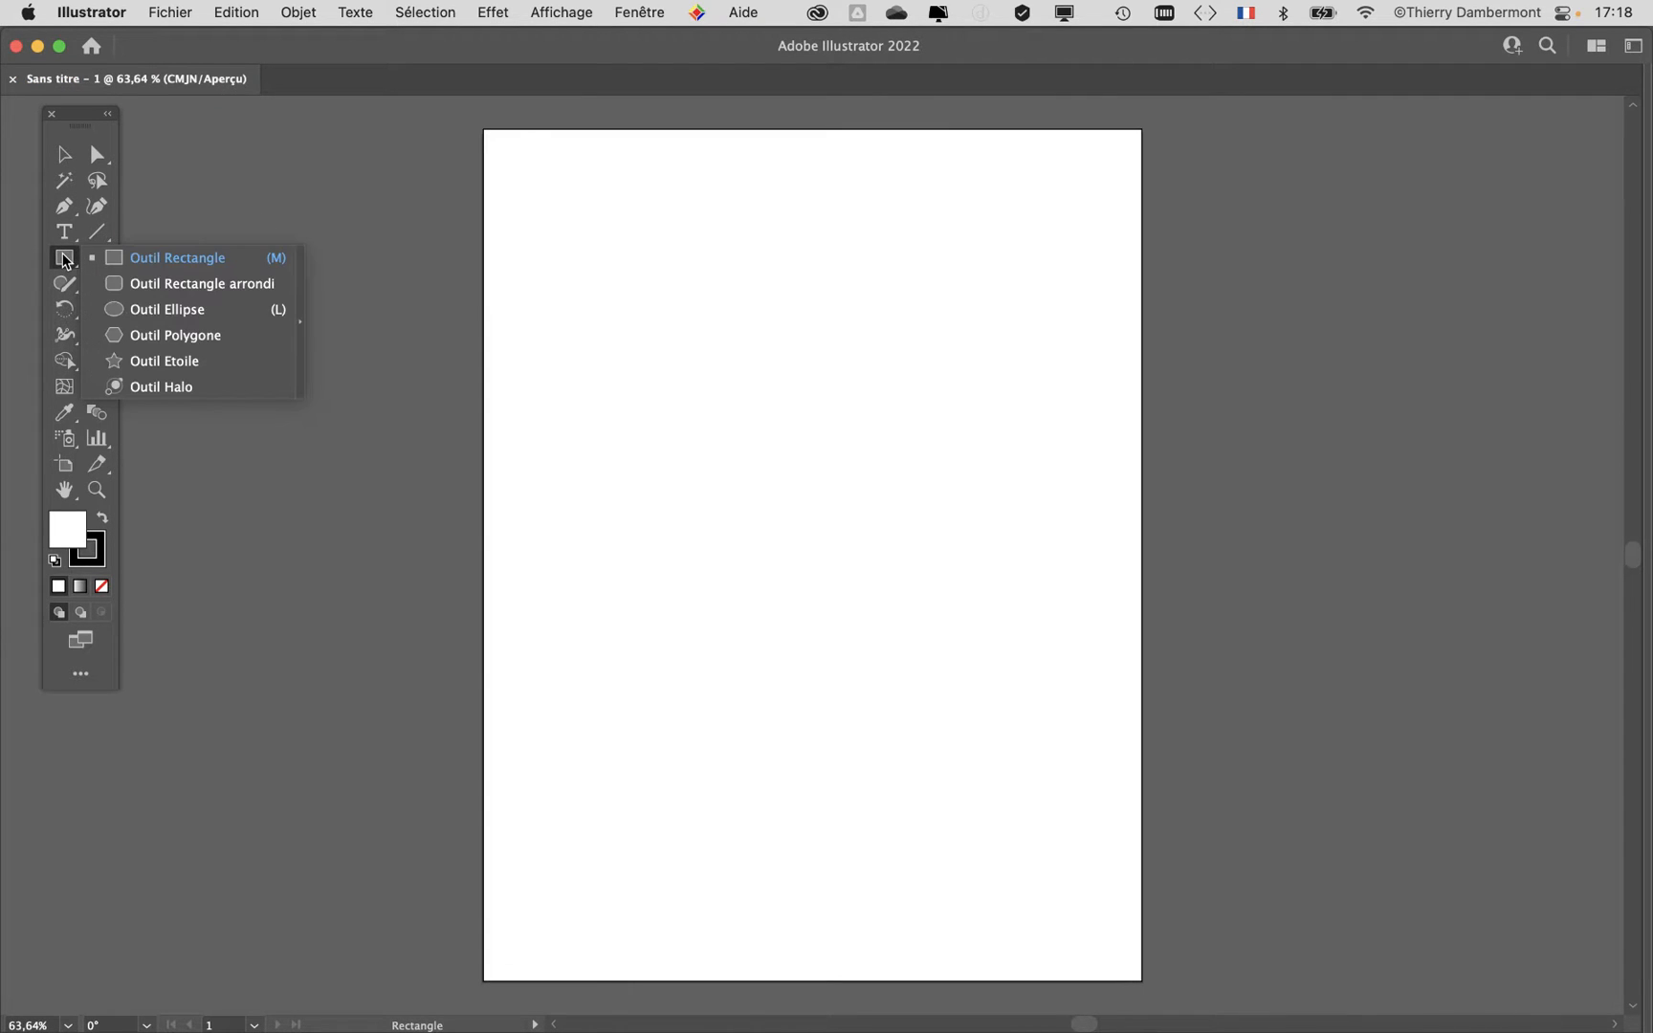
pyautogui.click(167, 311)
pyautogui.moveTo(90, 141); pyautogui.dragTo(296, 230)
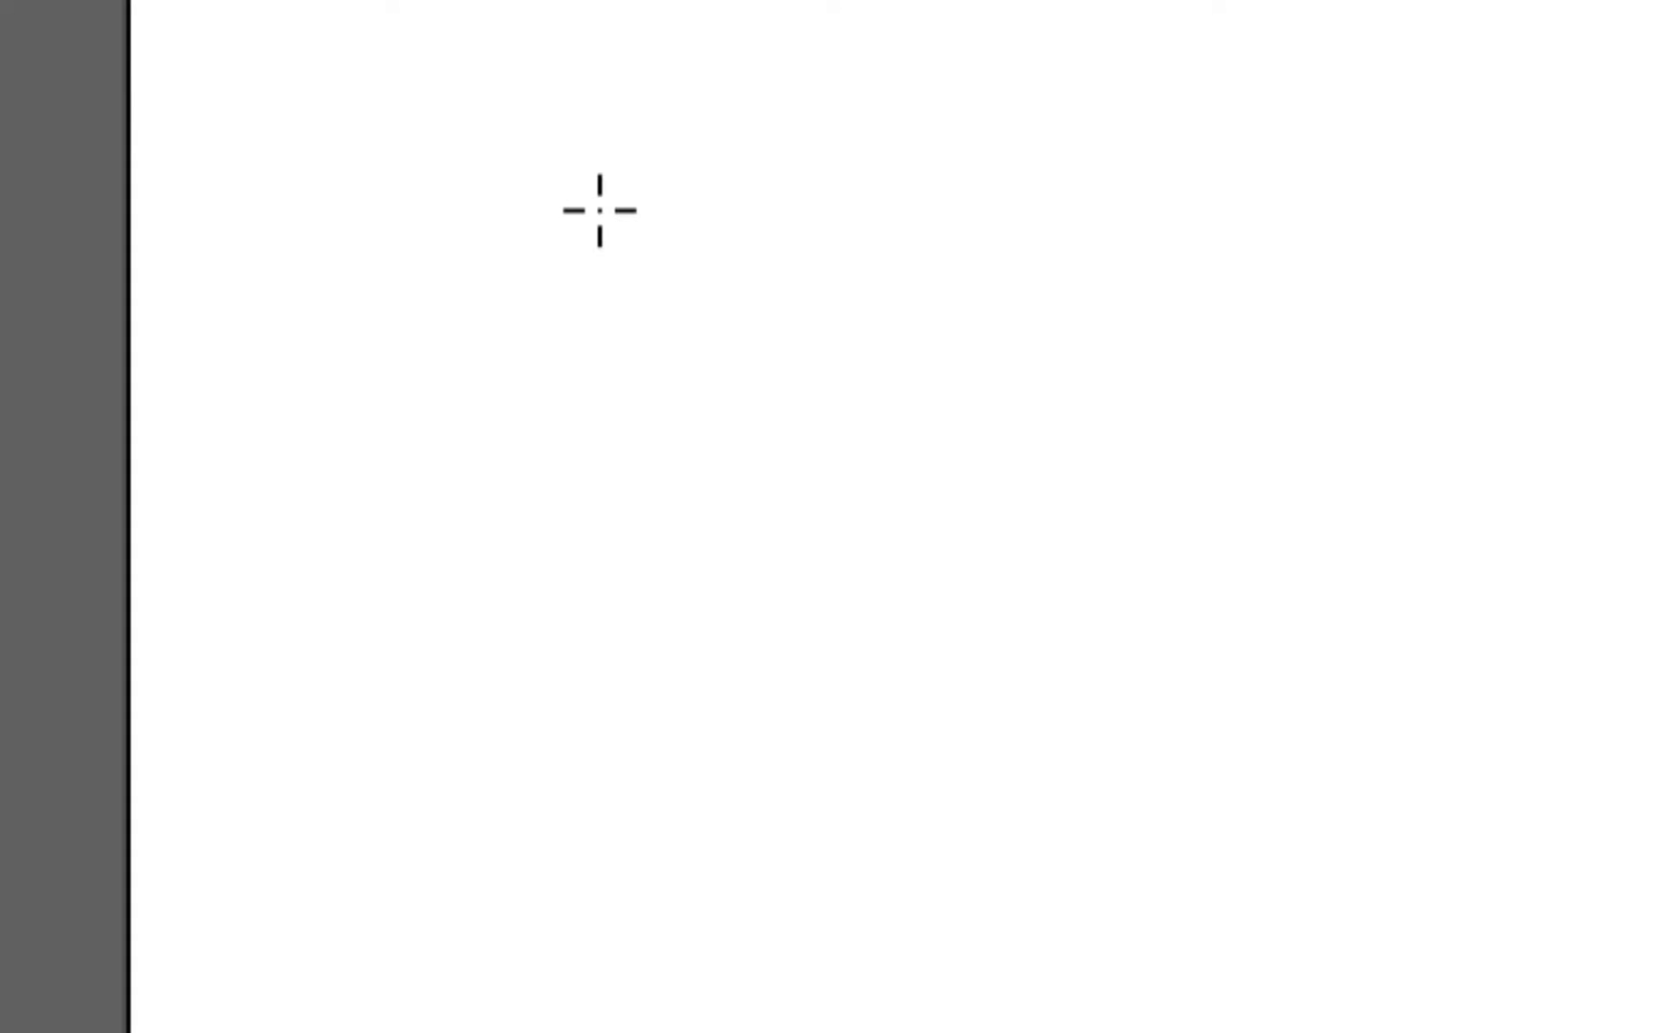
pyautogui.moveTo(595, 217); pyautogui.dragTo(620, 242)
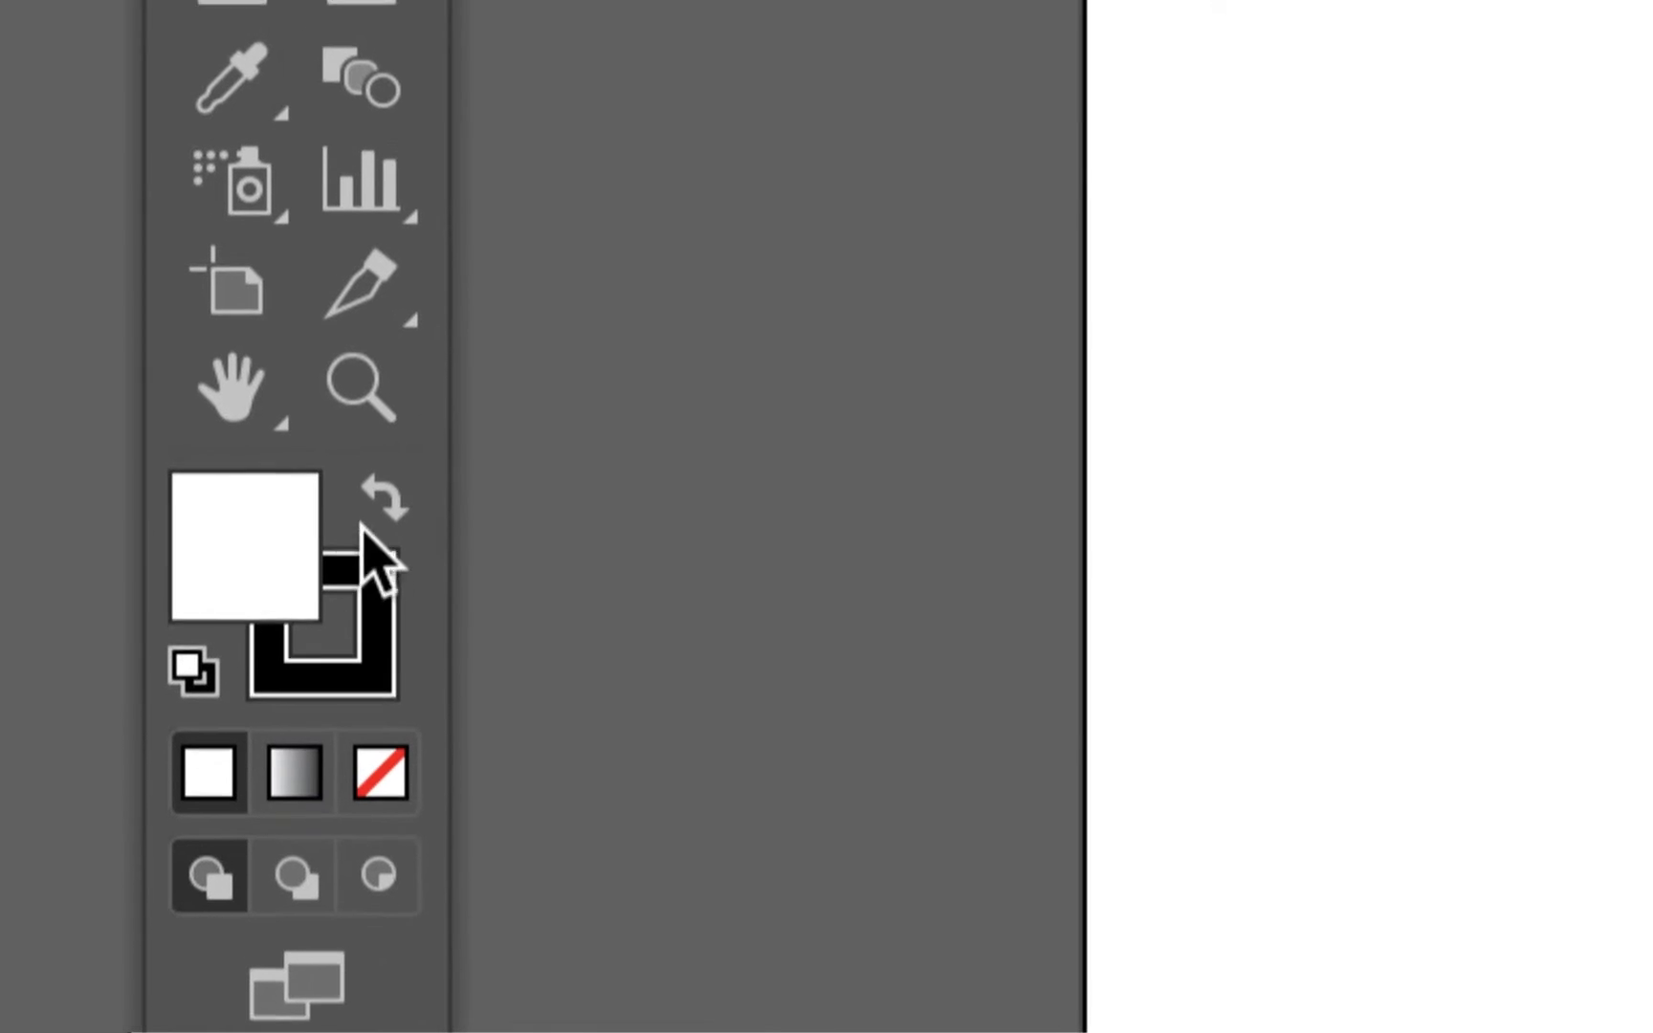
pyautogui.click(363, 516)
pyautogui.click(364, 562)
pyautogui.click(376, 672)
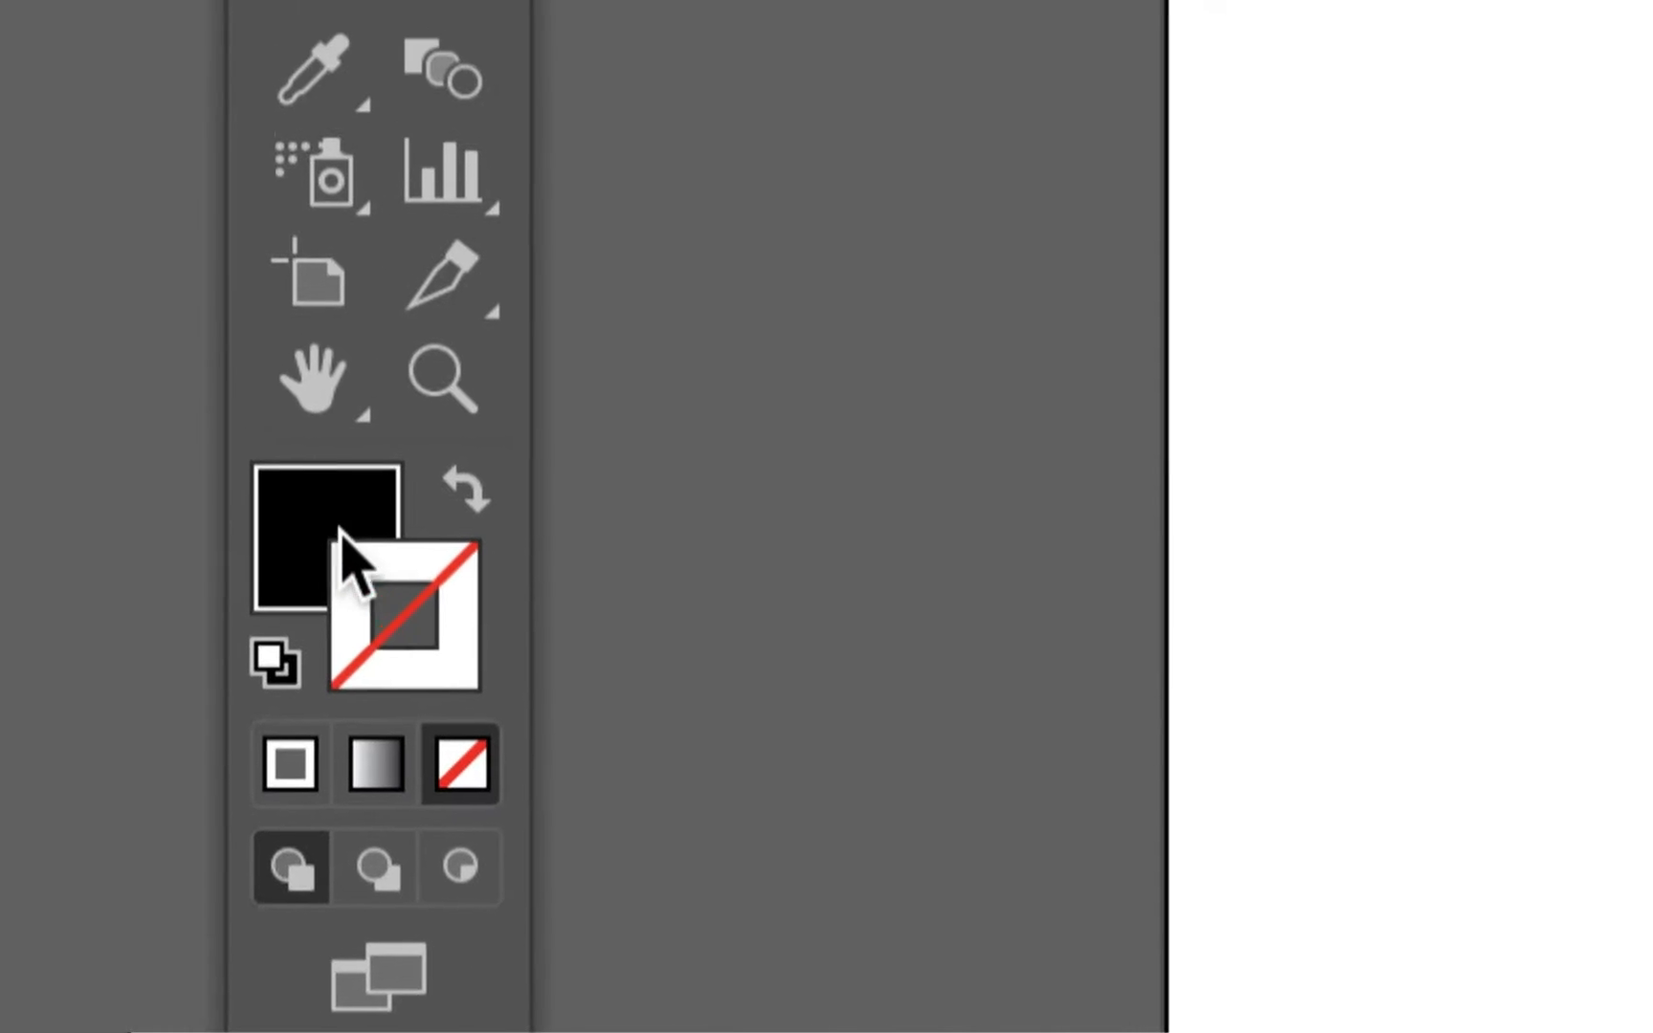
pyautogui.click(287, 440)
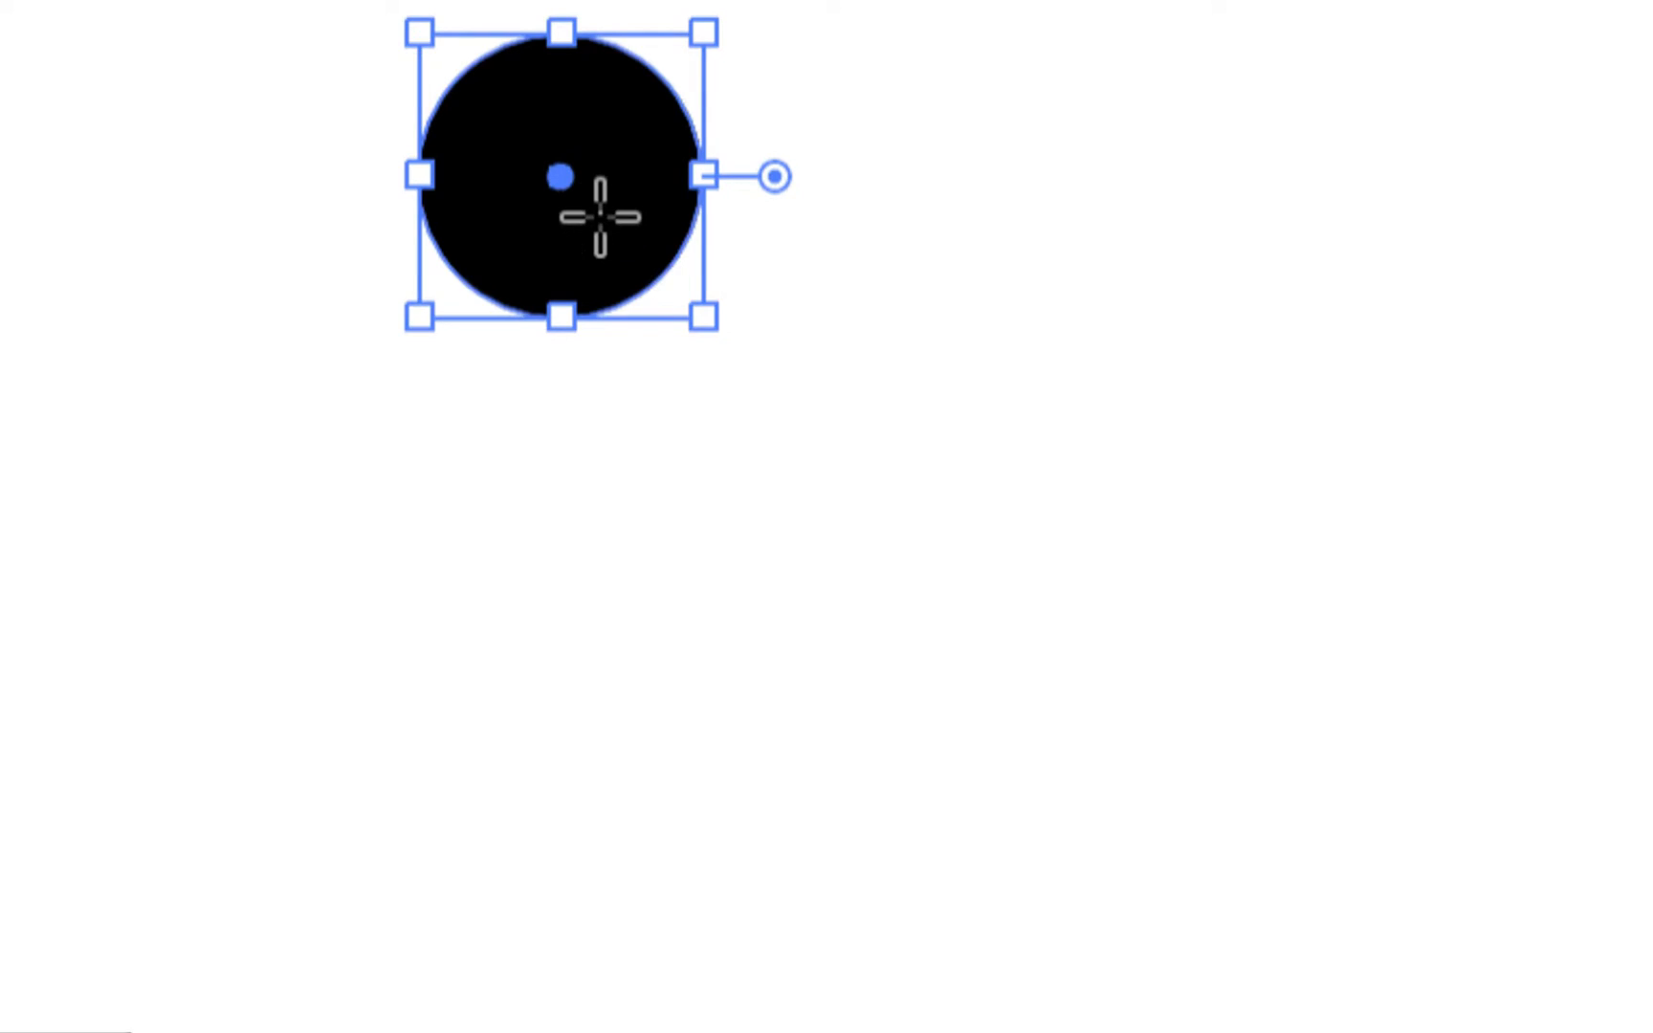
# Step: Hide the selection bounding box, and show the Formes brushes in place of the colour controls
pyautogui.click(563, 11)
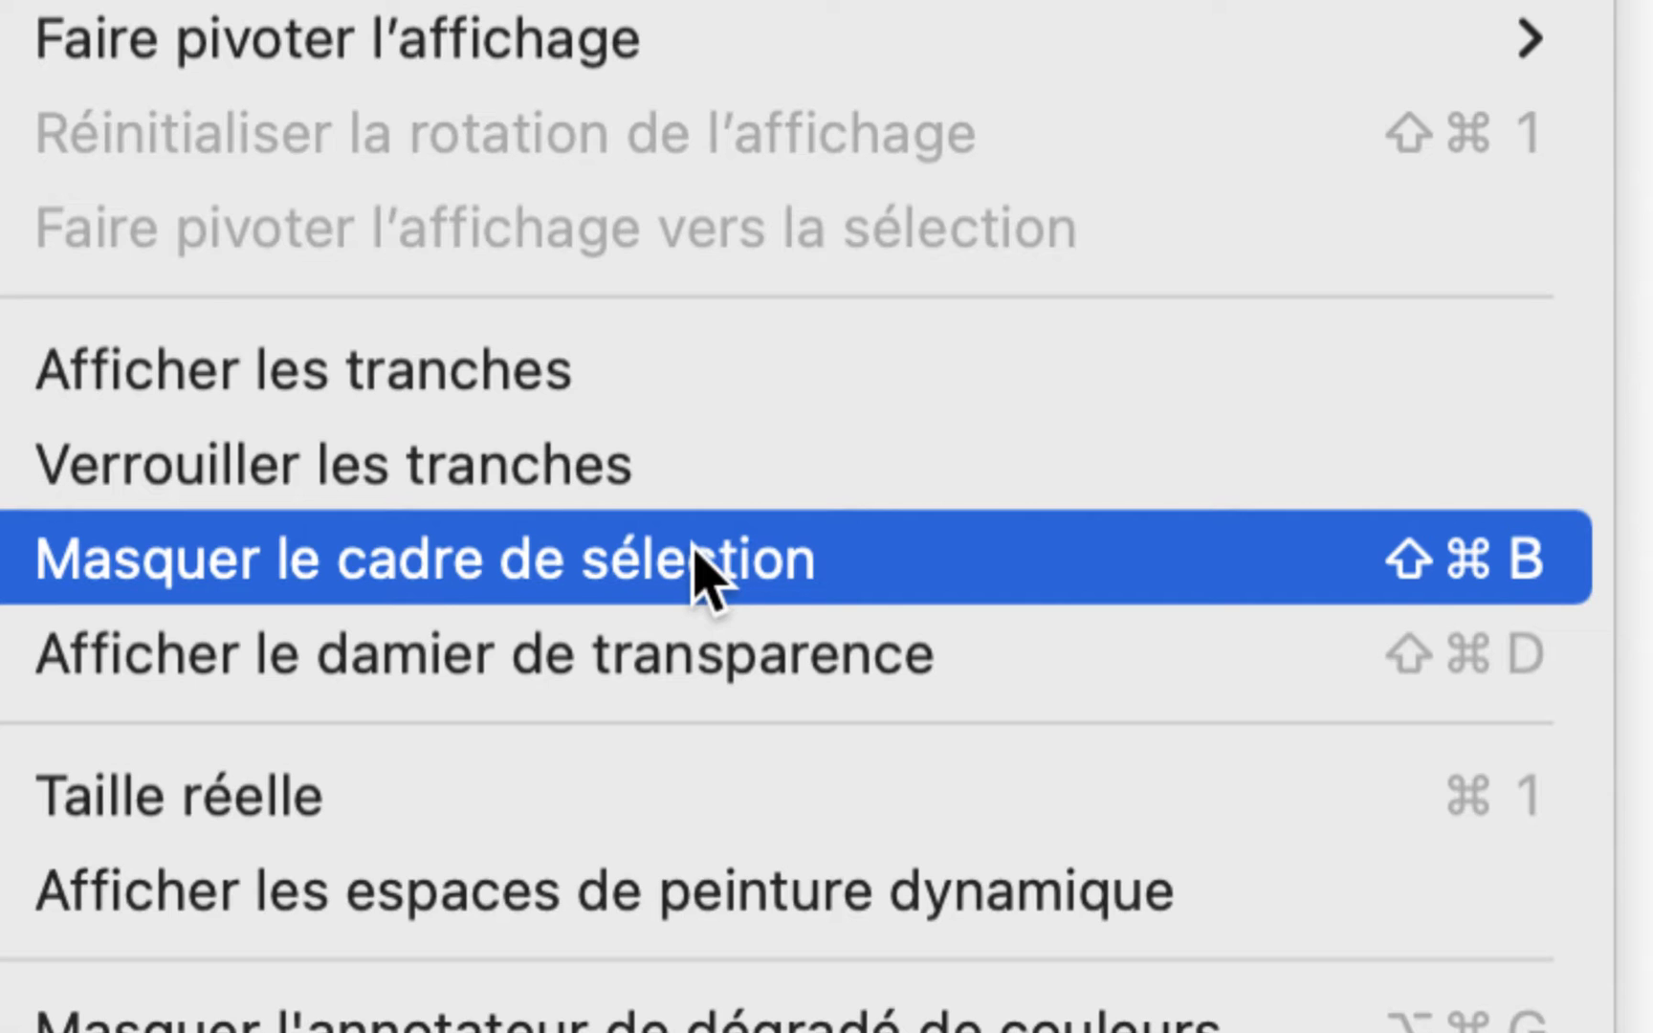
pyautogui.click(703, 569)
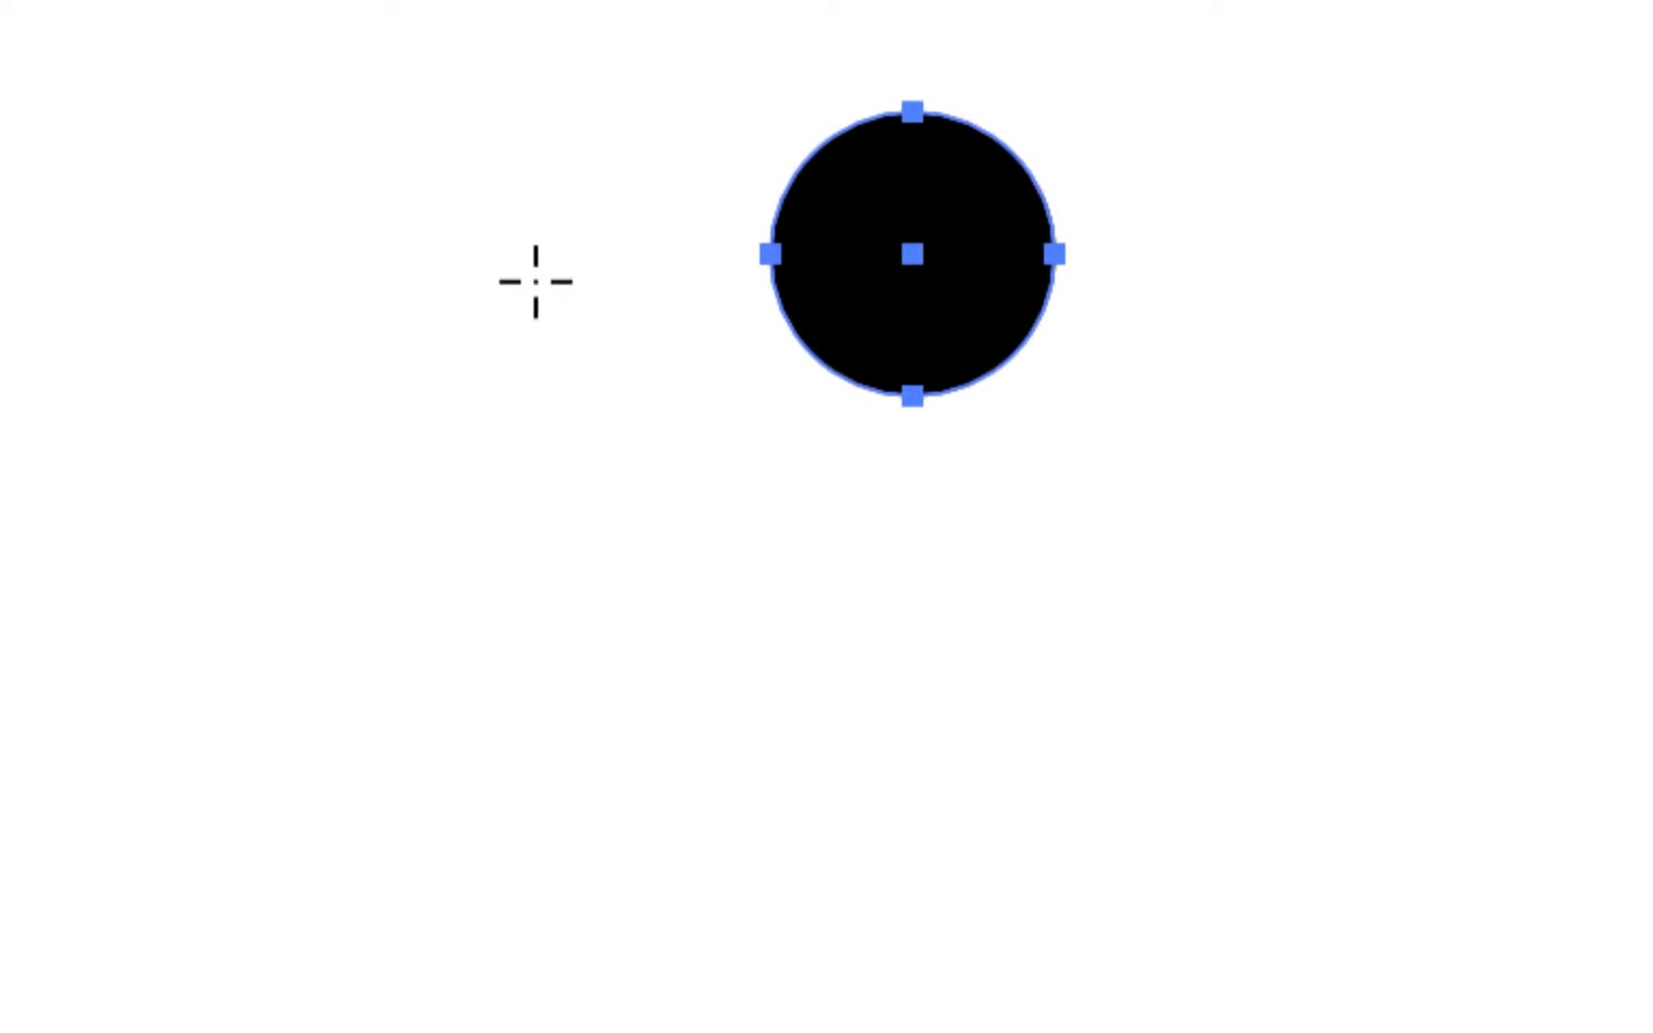
pyautogui.moveTo(254, 201); pyautogui.dragTo(85, 159)
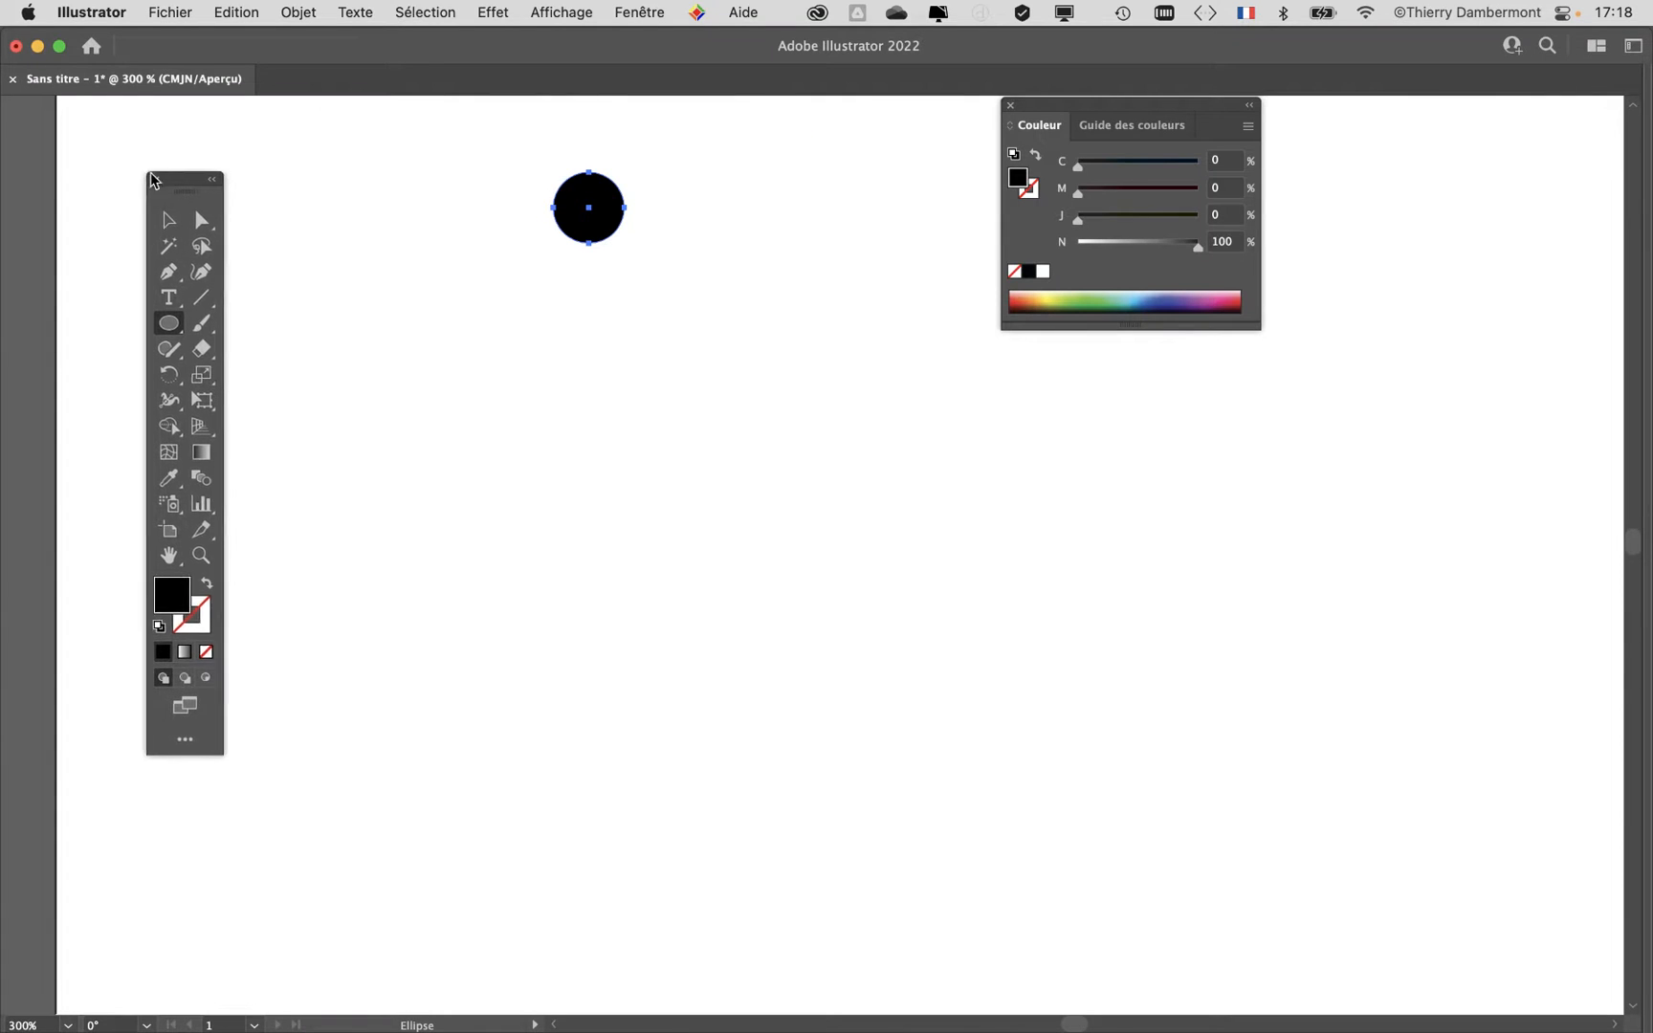
pyautogui.click(1010, 104)
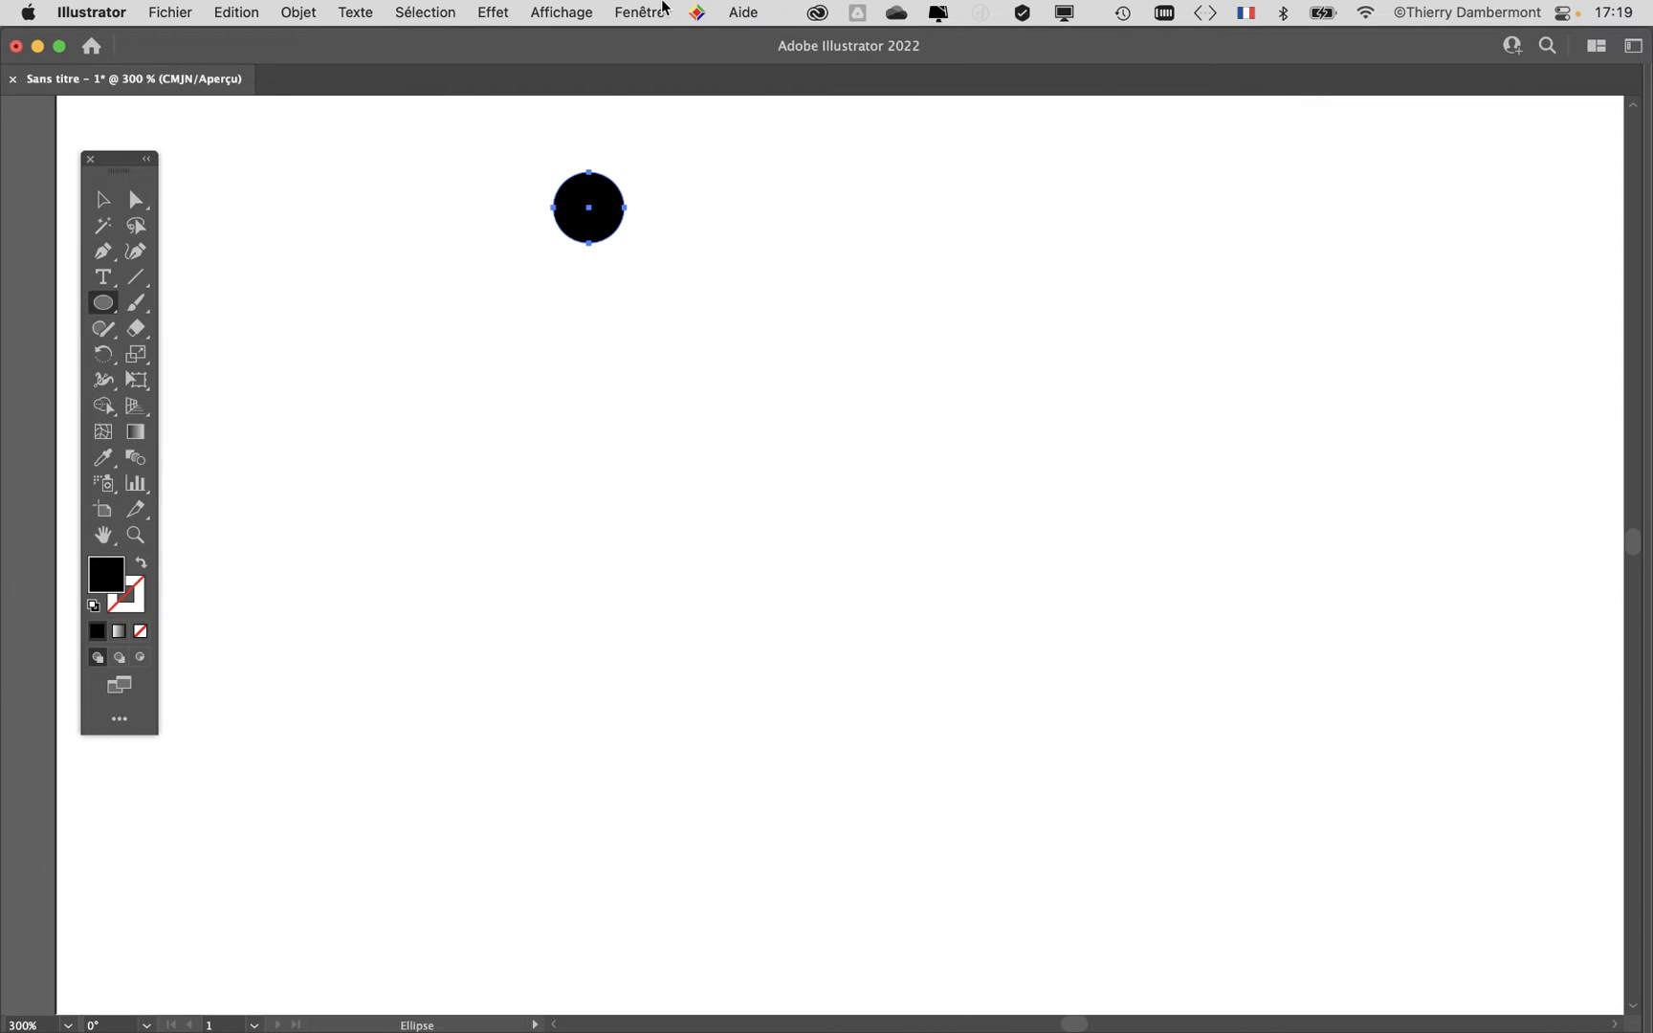
pyautogui.click(658, 11)
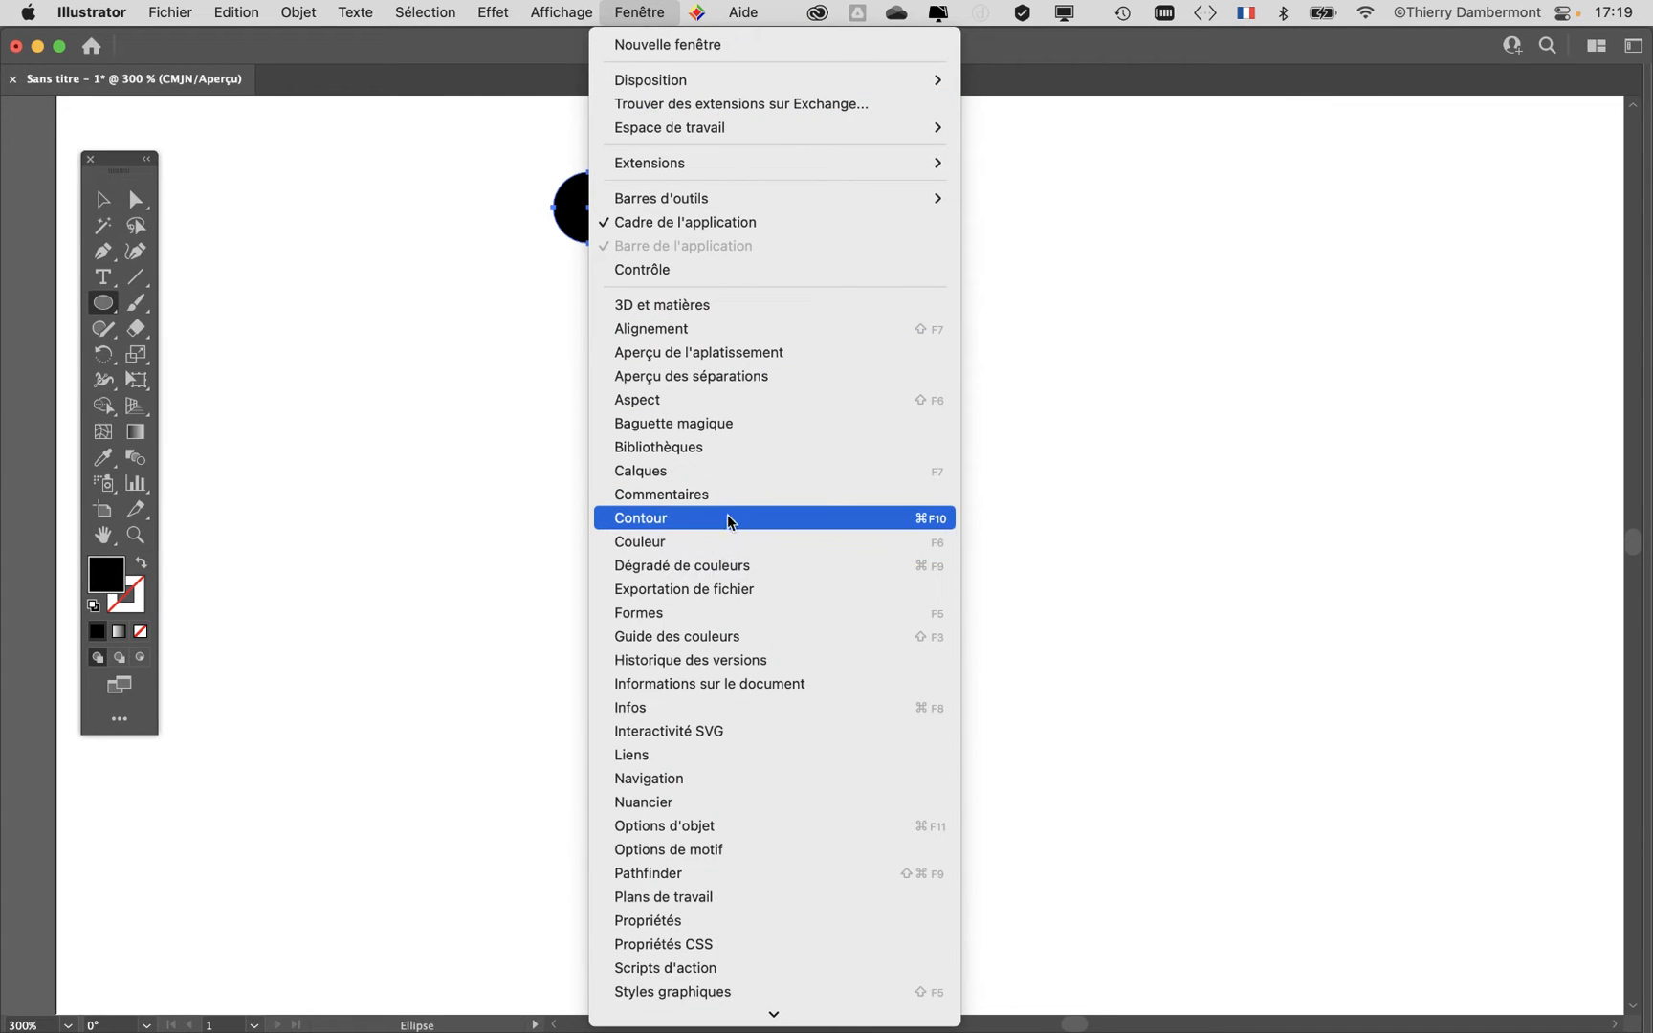
pyautogui.click(727, 613)
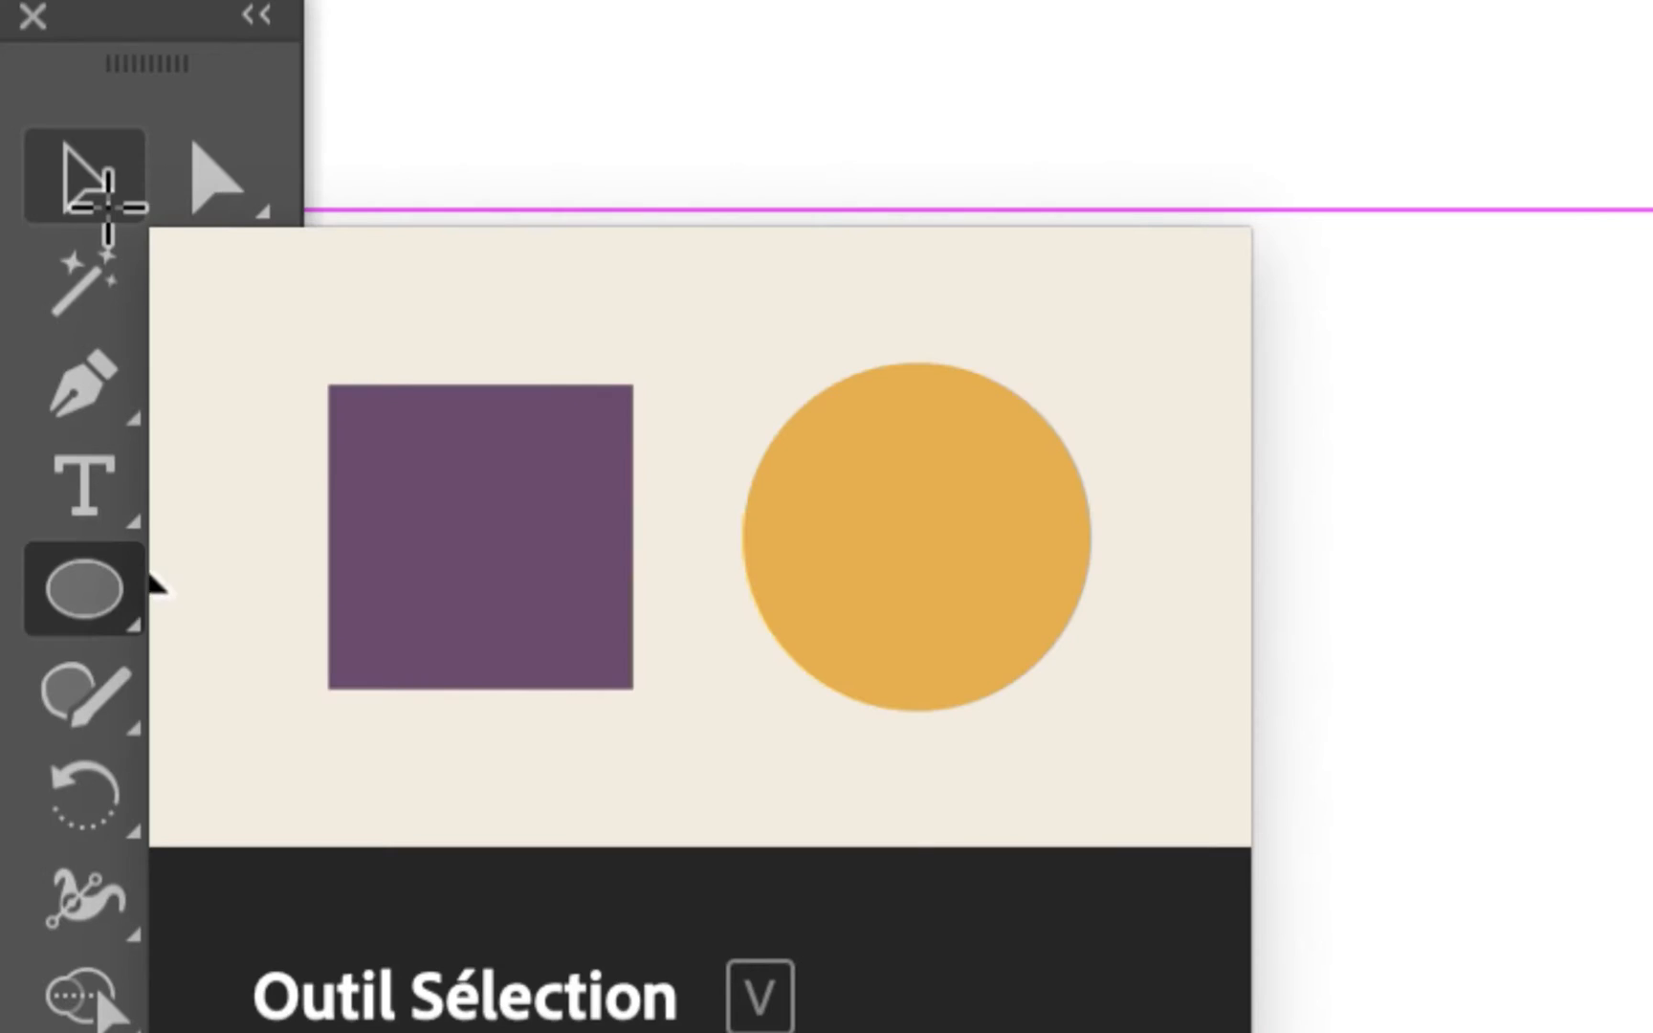
# Step: Create a scatter brush (Forme diffuse) from the black circle with the default options, and enlarge the Formes panel
pyautogui.click(107, 204)
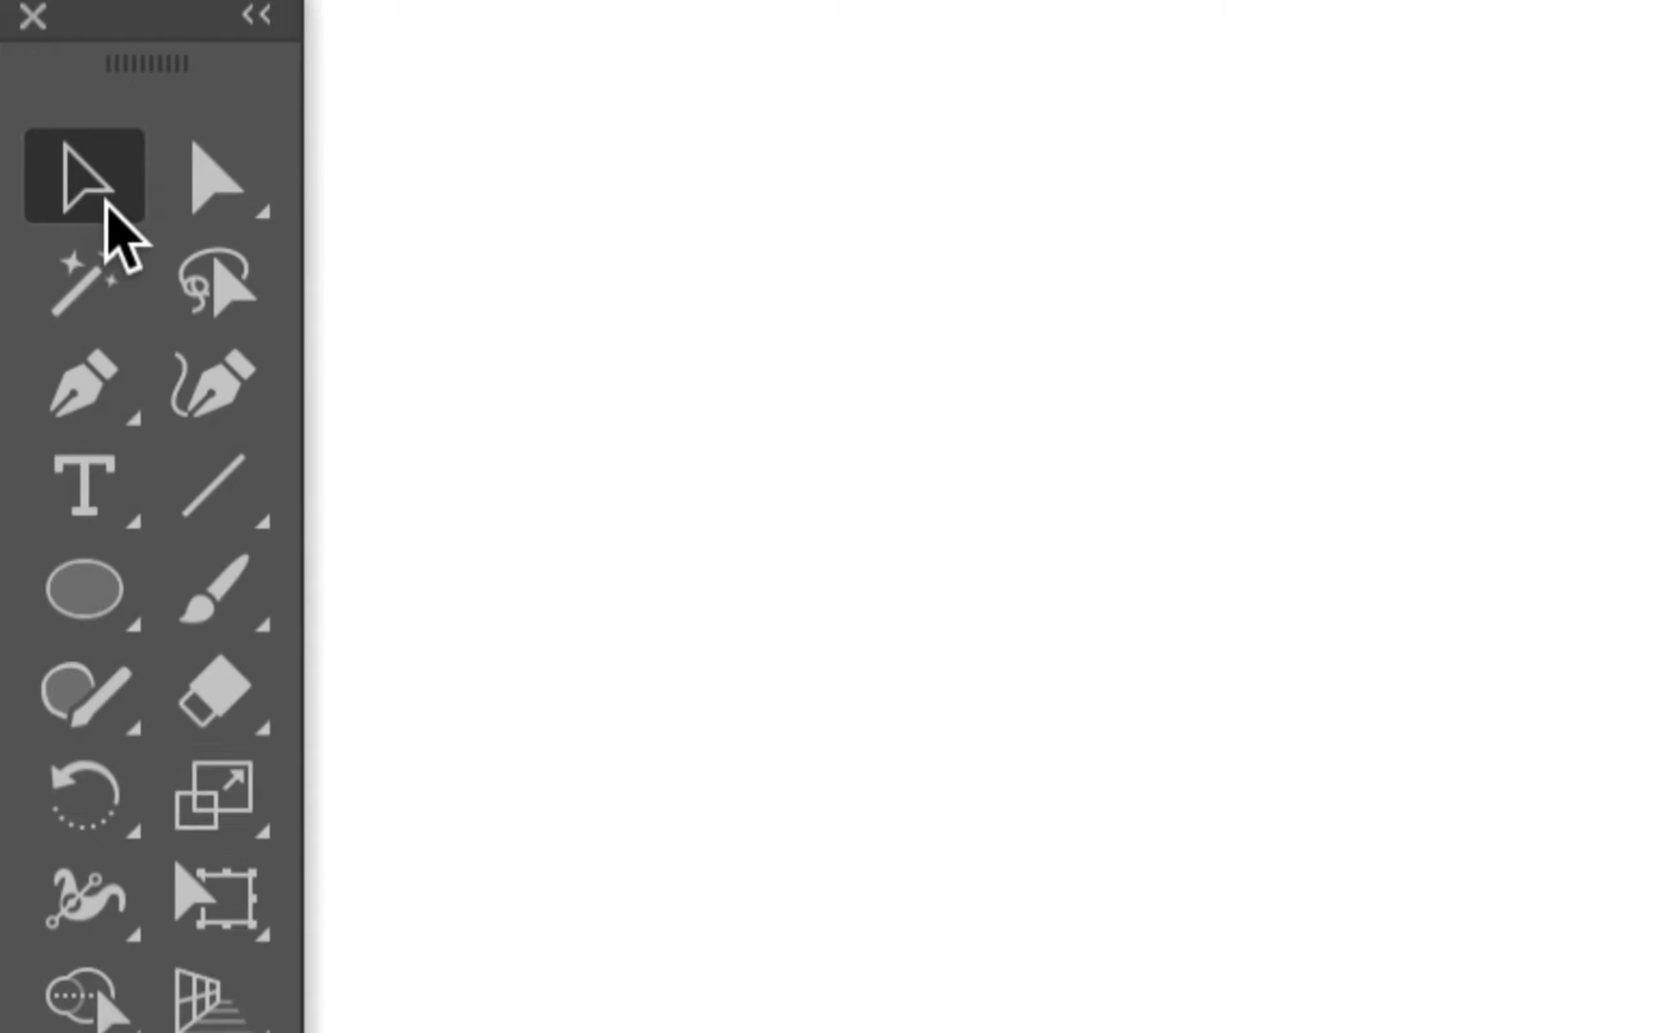
pyautogui.moveTo(471, 200)
pyautogui.mouseDown()
pyautogui.moveTo(757, 350)
pyautogui.moveTo(856, 266)
pyautogui.moveTo(812, 288)
pyautogui.moveTo(1042, 1032)
pyautogui.moveTo(1317, 991)
pyautogui.moveTo(1410, 948)
pyautogui.mouseUp()
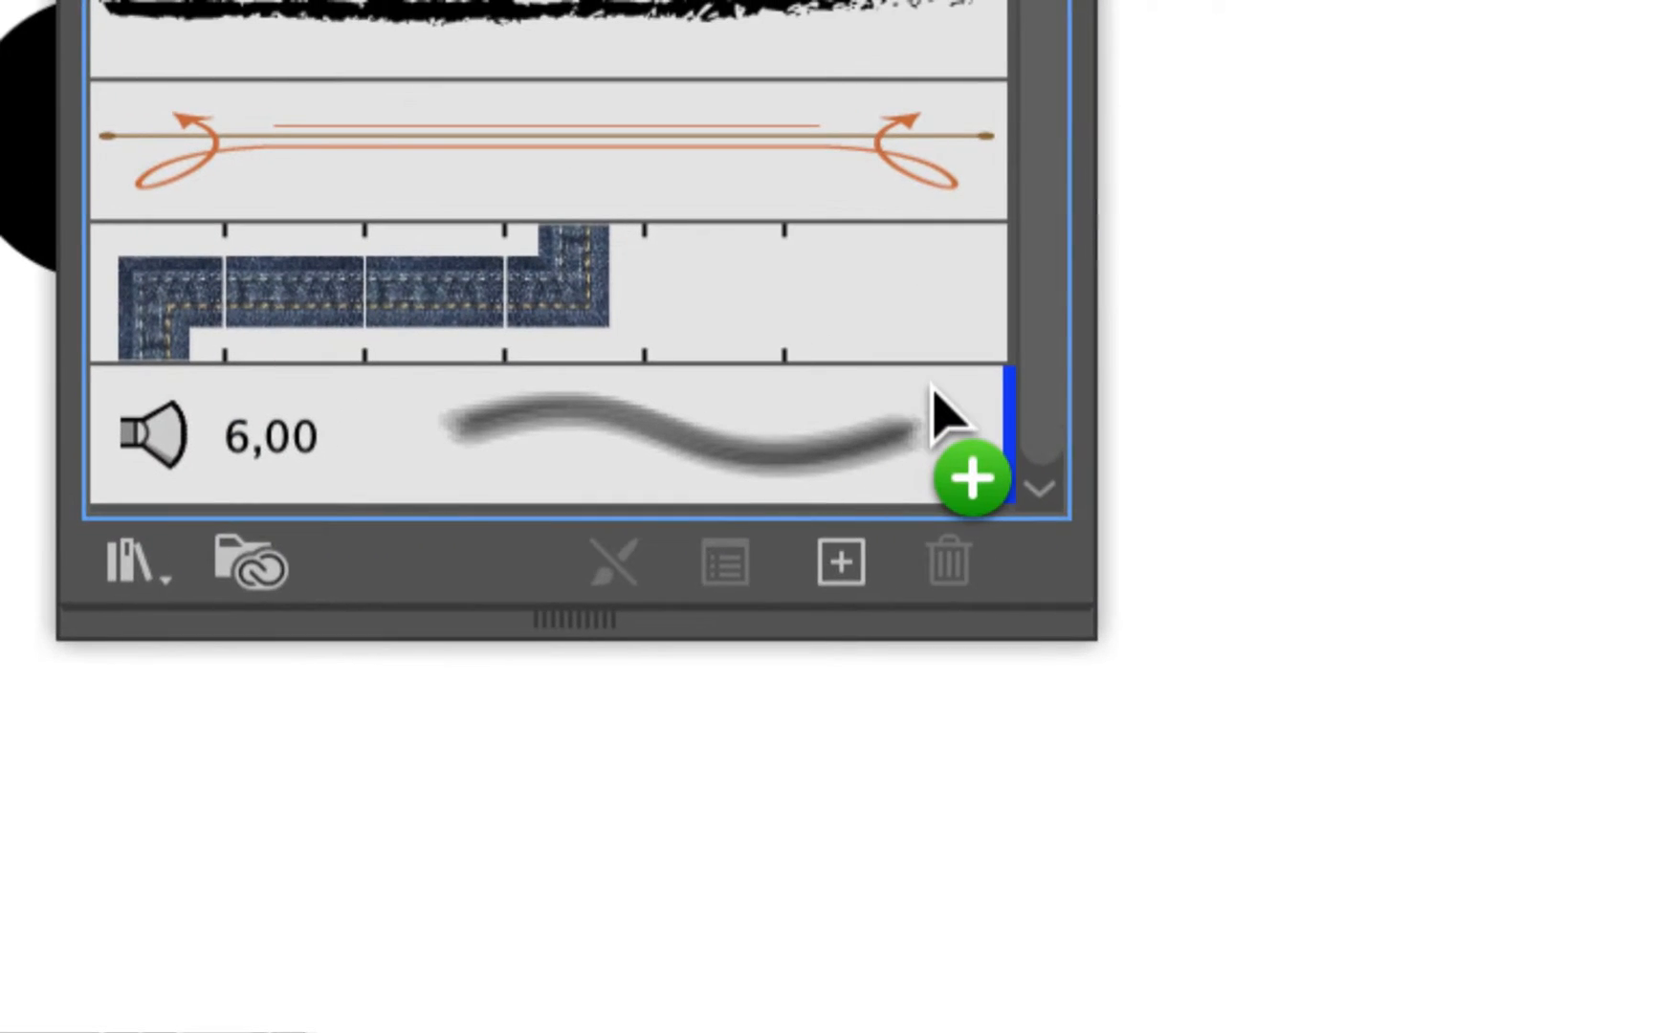
pyautogui.moveTo(933, 390); pyautogui.dragTo(931, 394)
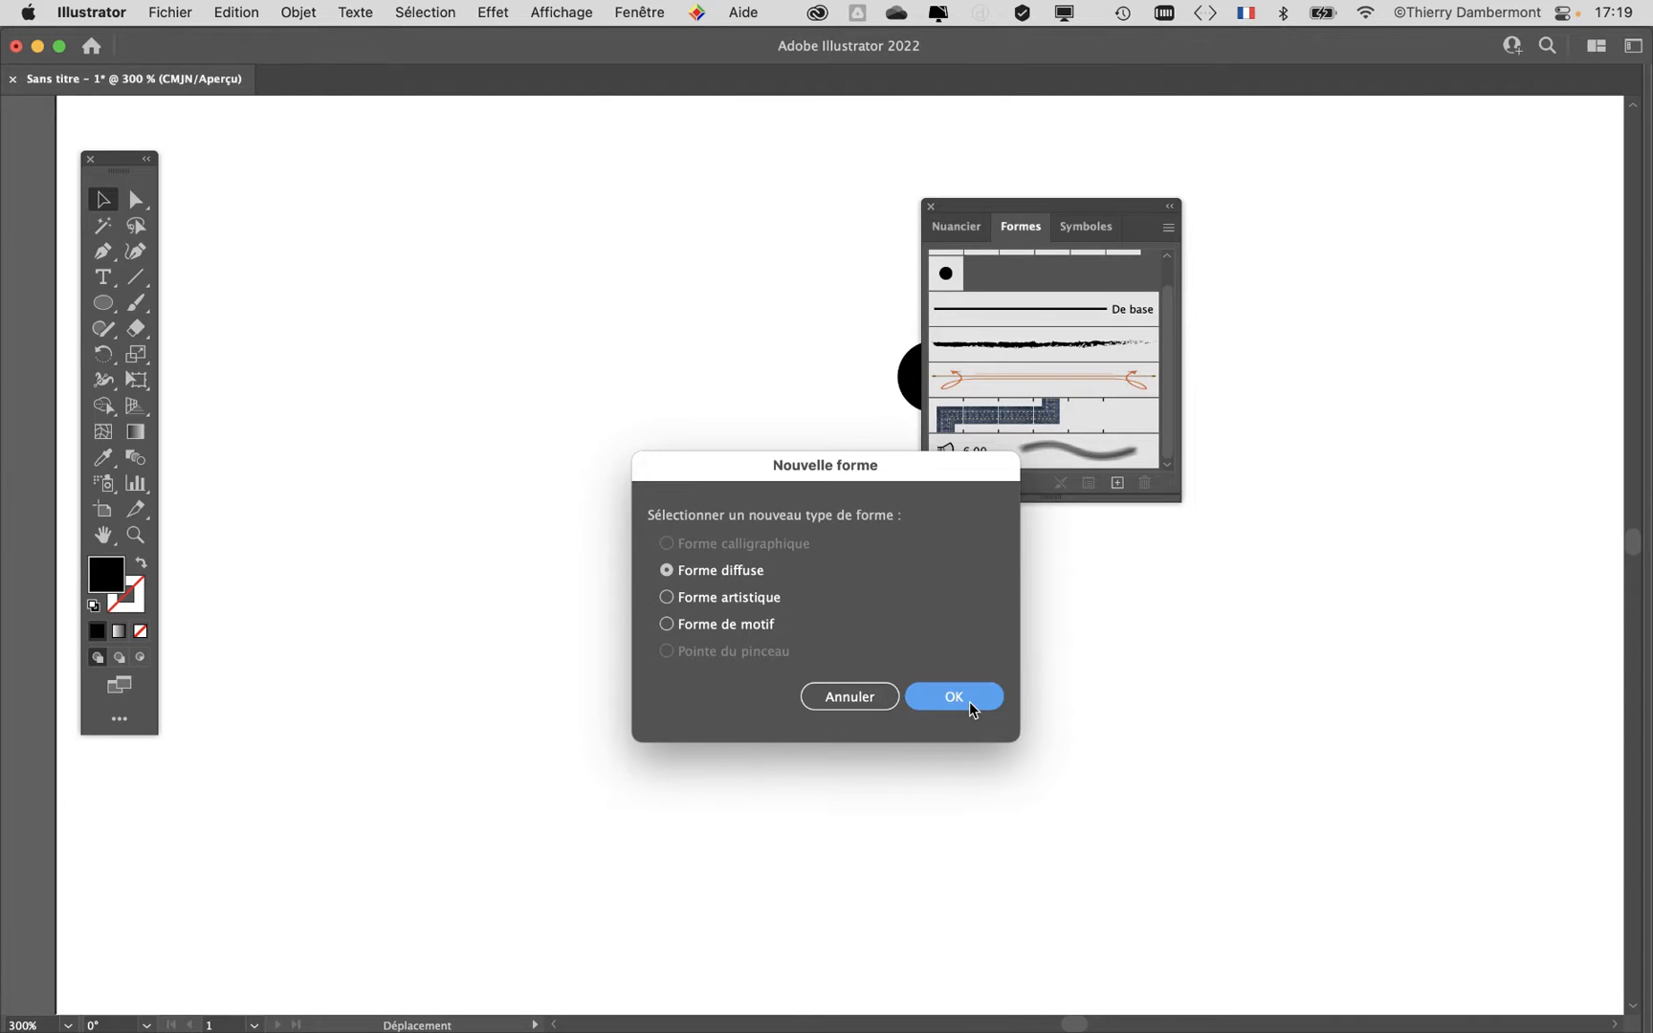
pyautogui.click(972, 707)
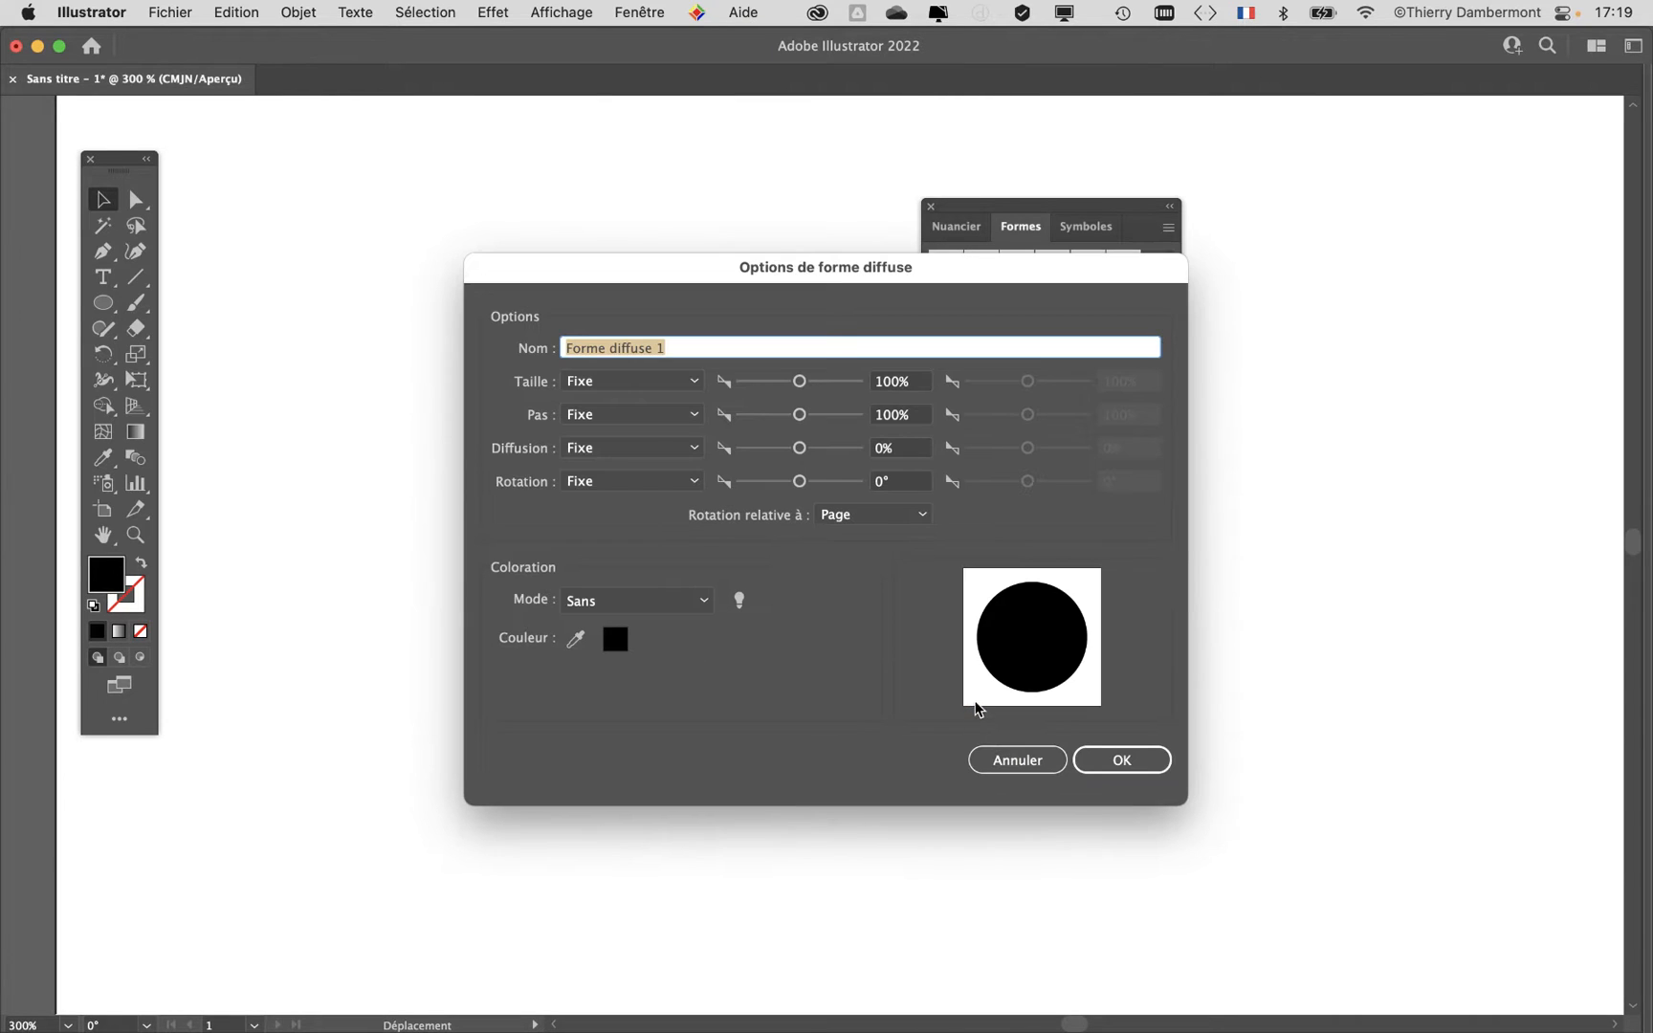
pyautogui.click(1118, 761)
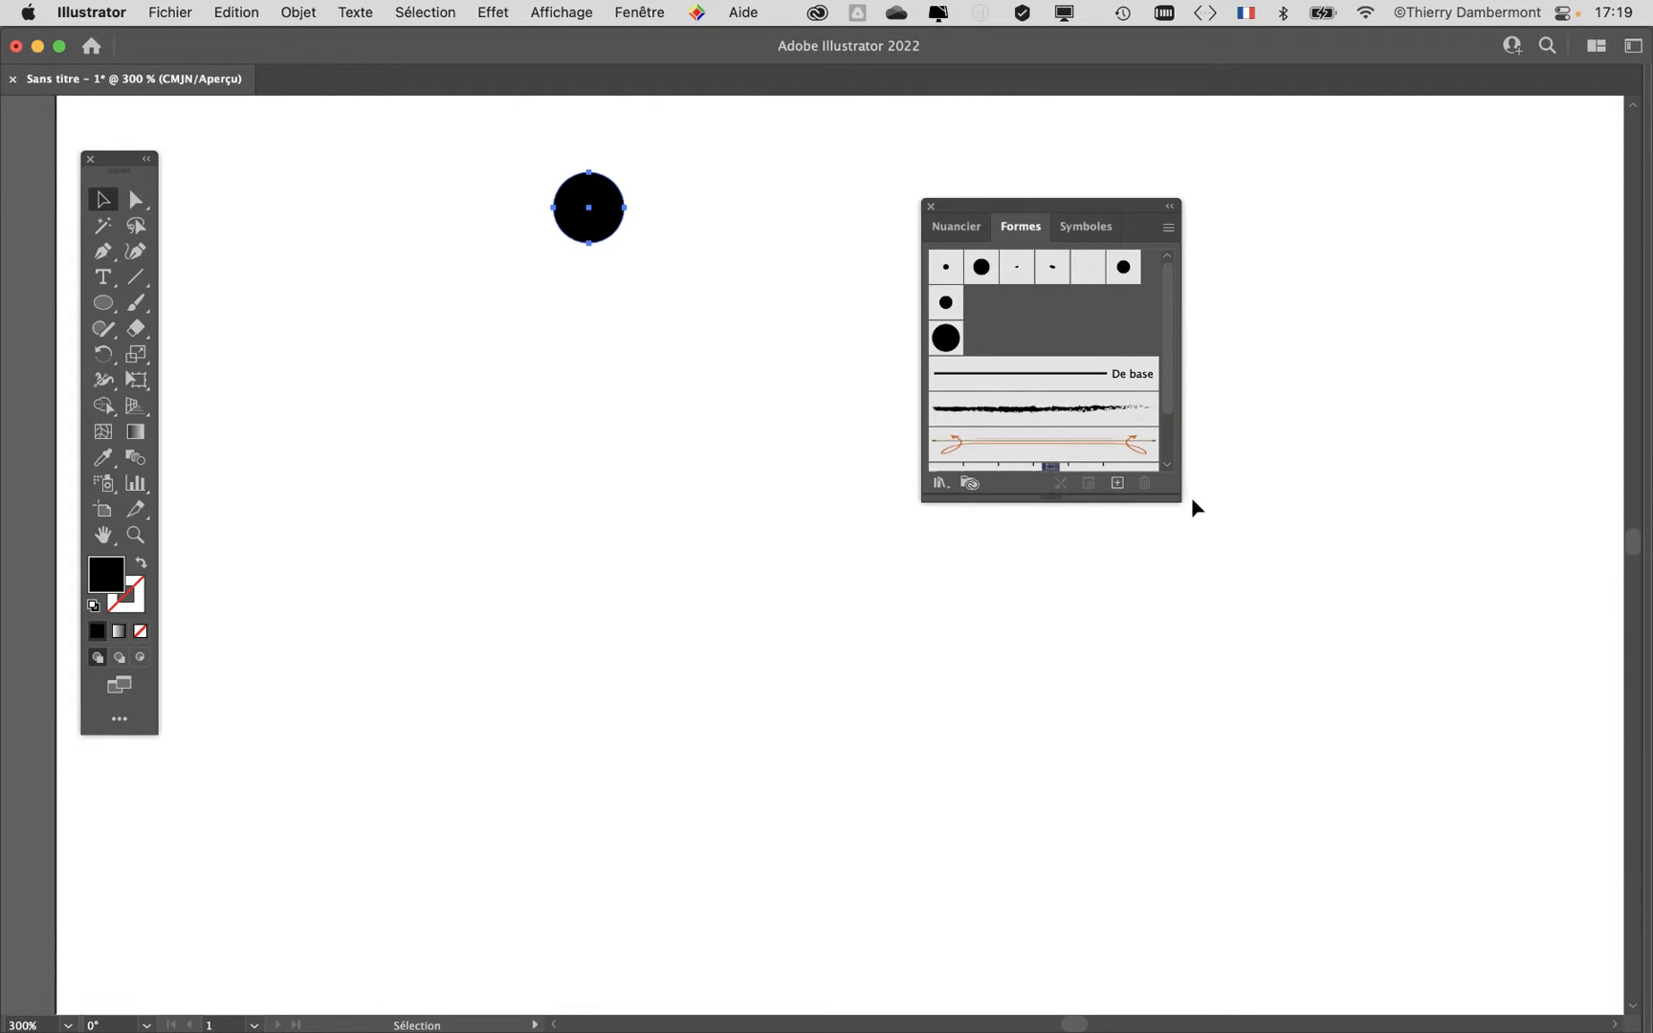
pyautogui.moveTo(1181, 501); pyautogui.dragTo(1290, 654)
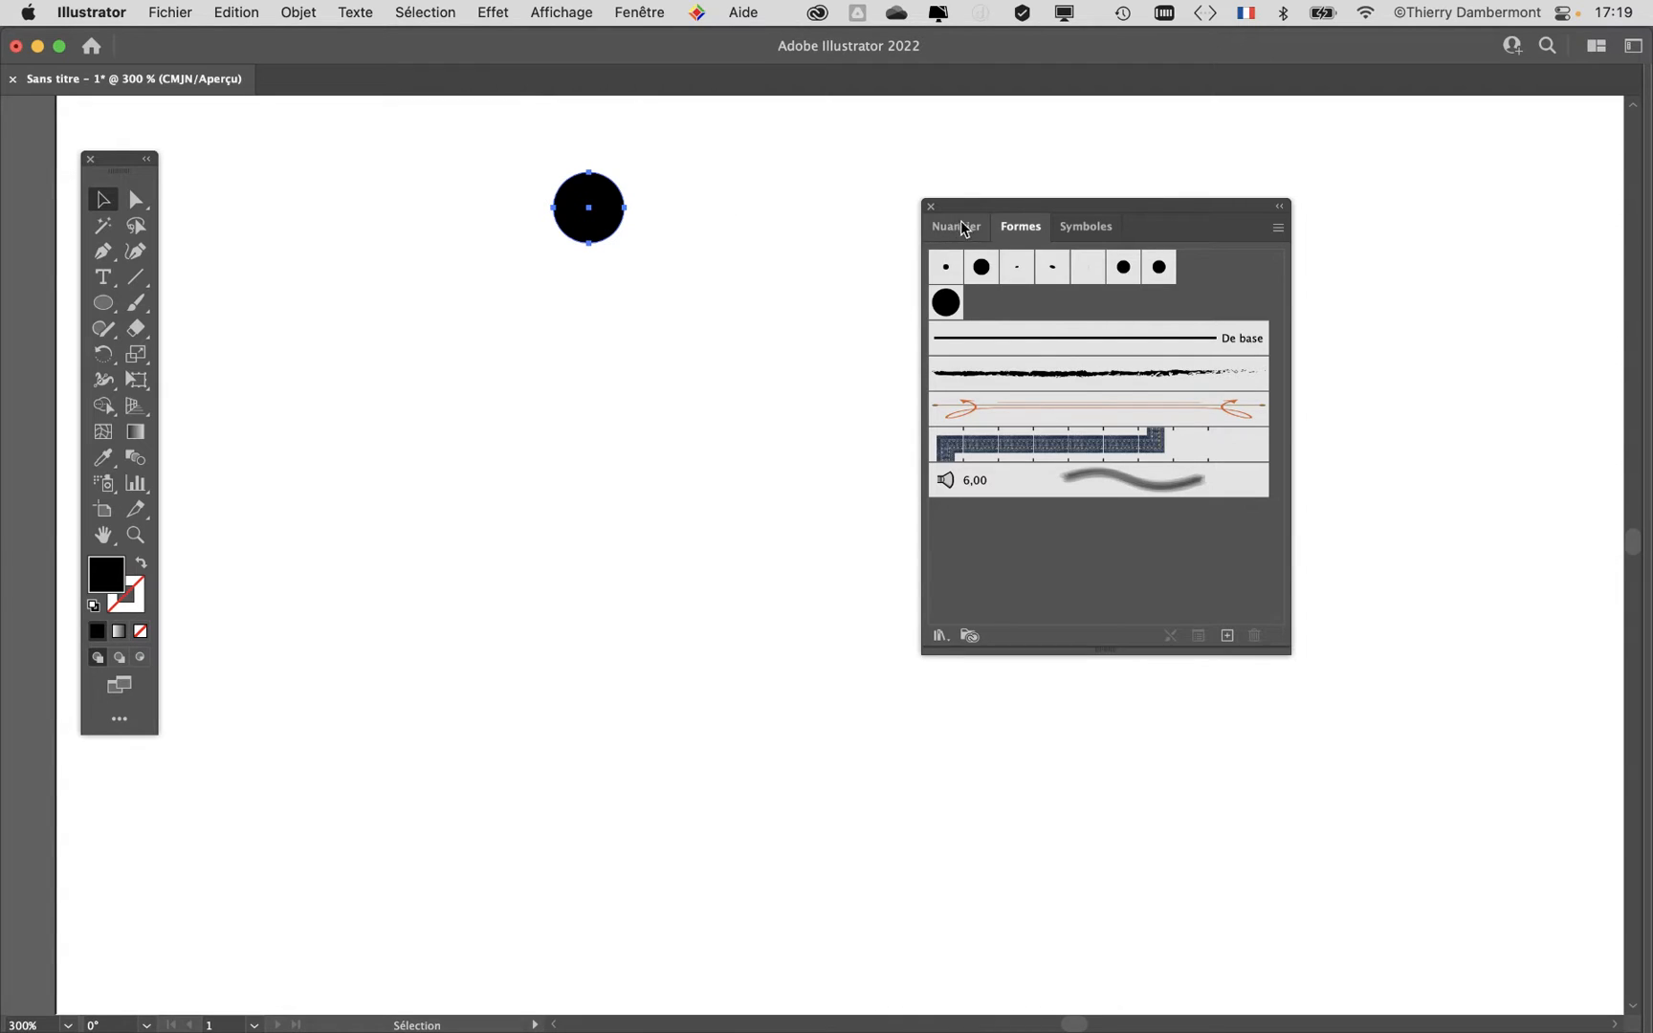
# Step: Reposition the black circle, duplicate it horizontally alongside the original, and fill the copy with white
pyautogui.moveTo(591, 214); pyautogui.dragTo(528, 320)
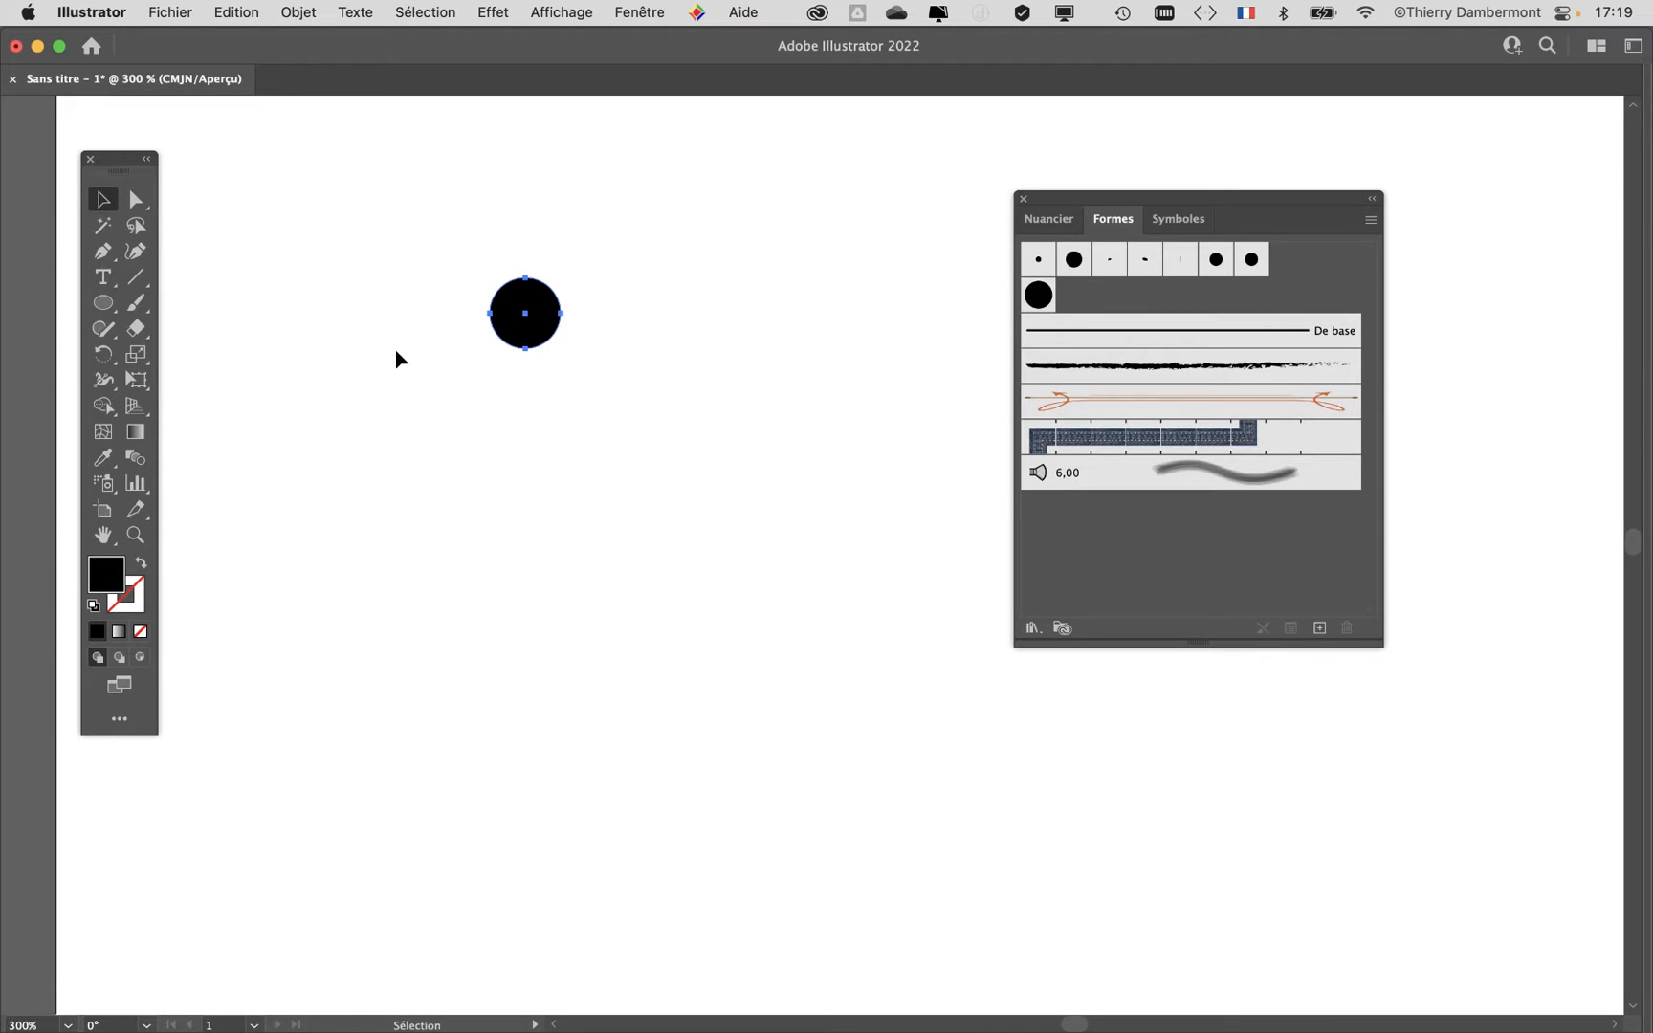
pyautogui.scroll(2, 418, 352)
pyautogui.moveTo(589, 297); pyautogui.dragTo(403, 298)
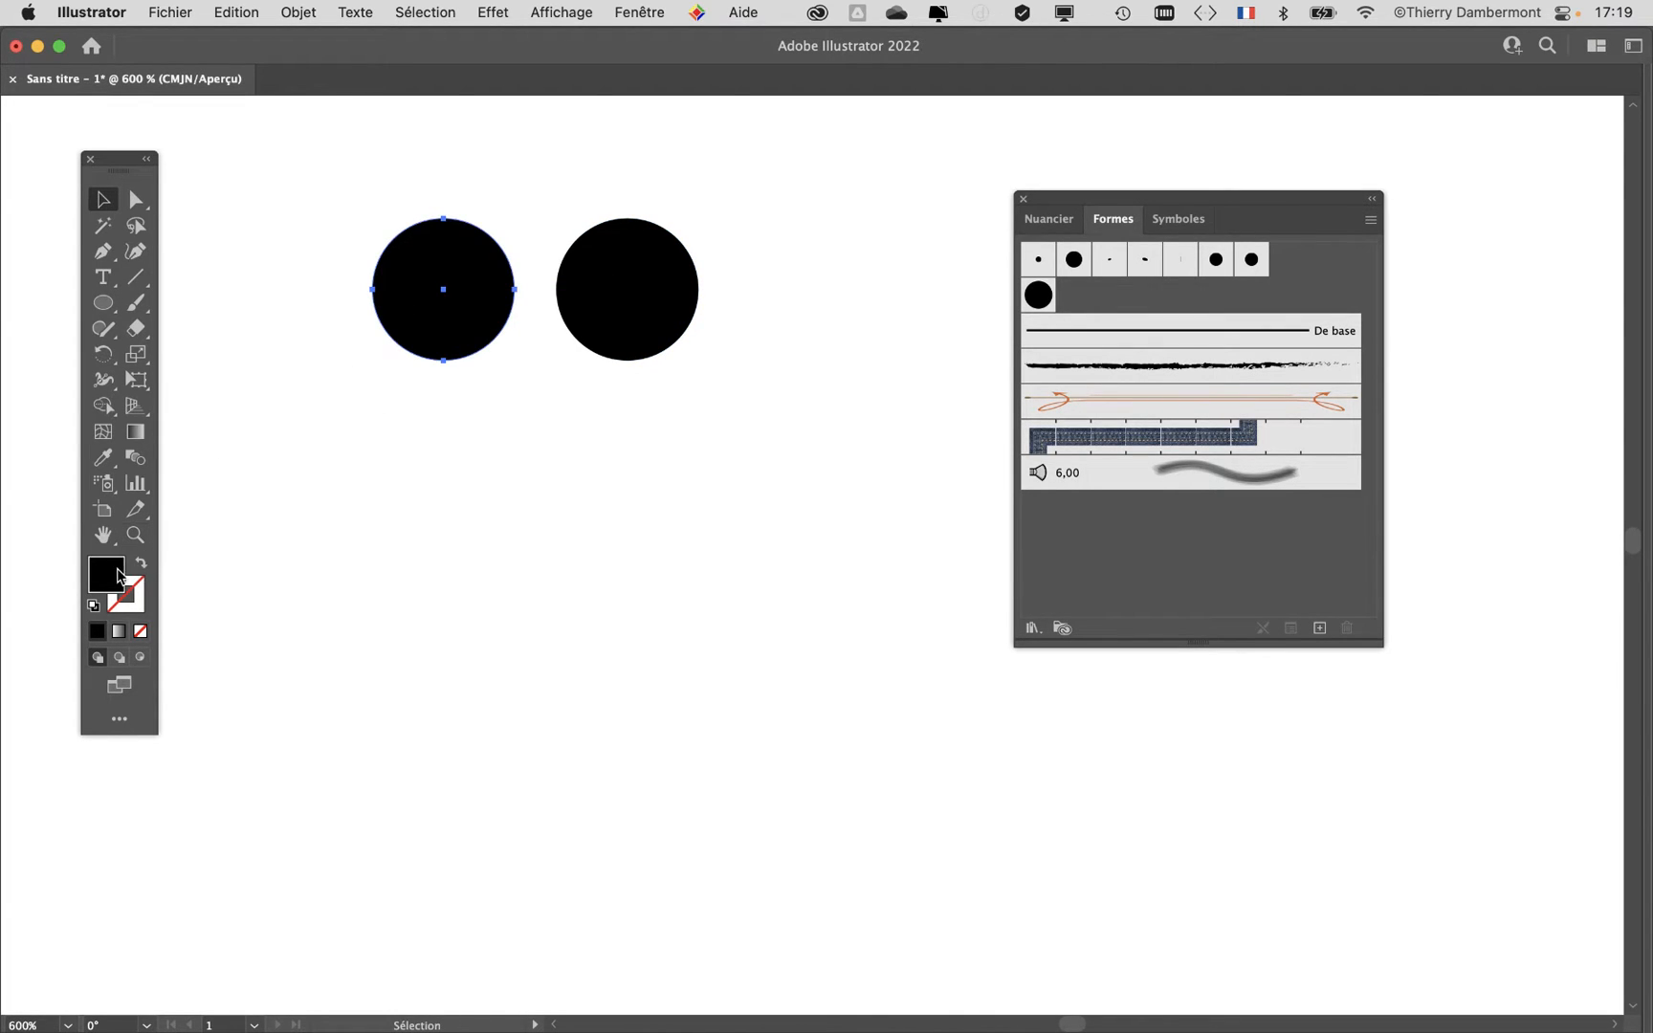
pyautogui.click(640, 12)
pyautogui.click(643, 12)
pyautogui.click(643, 11)
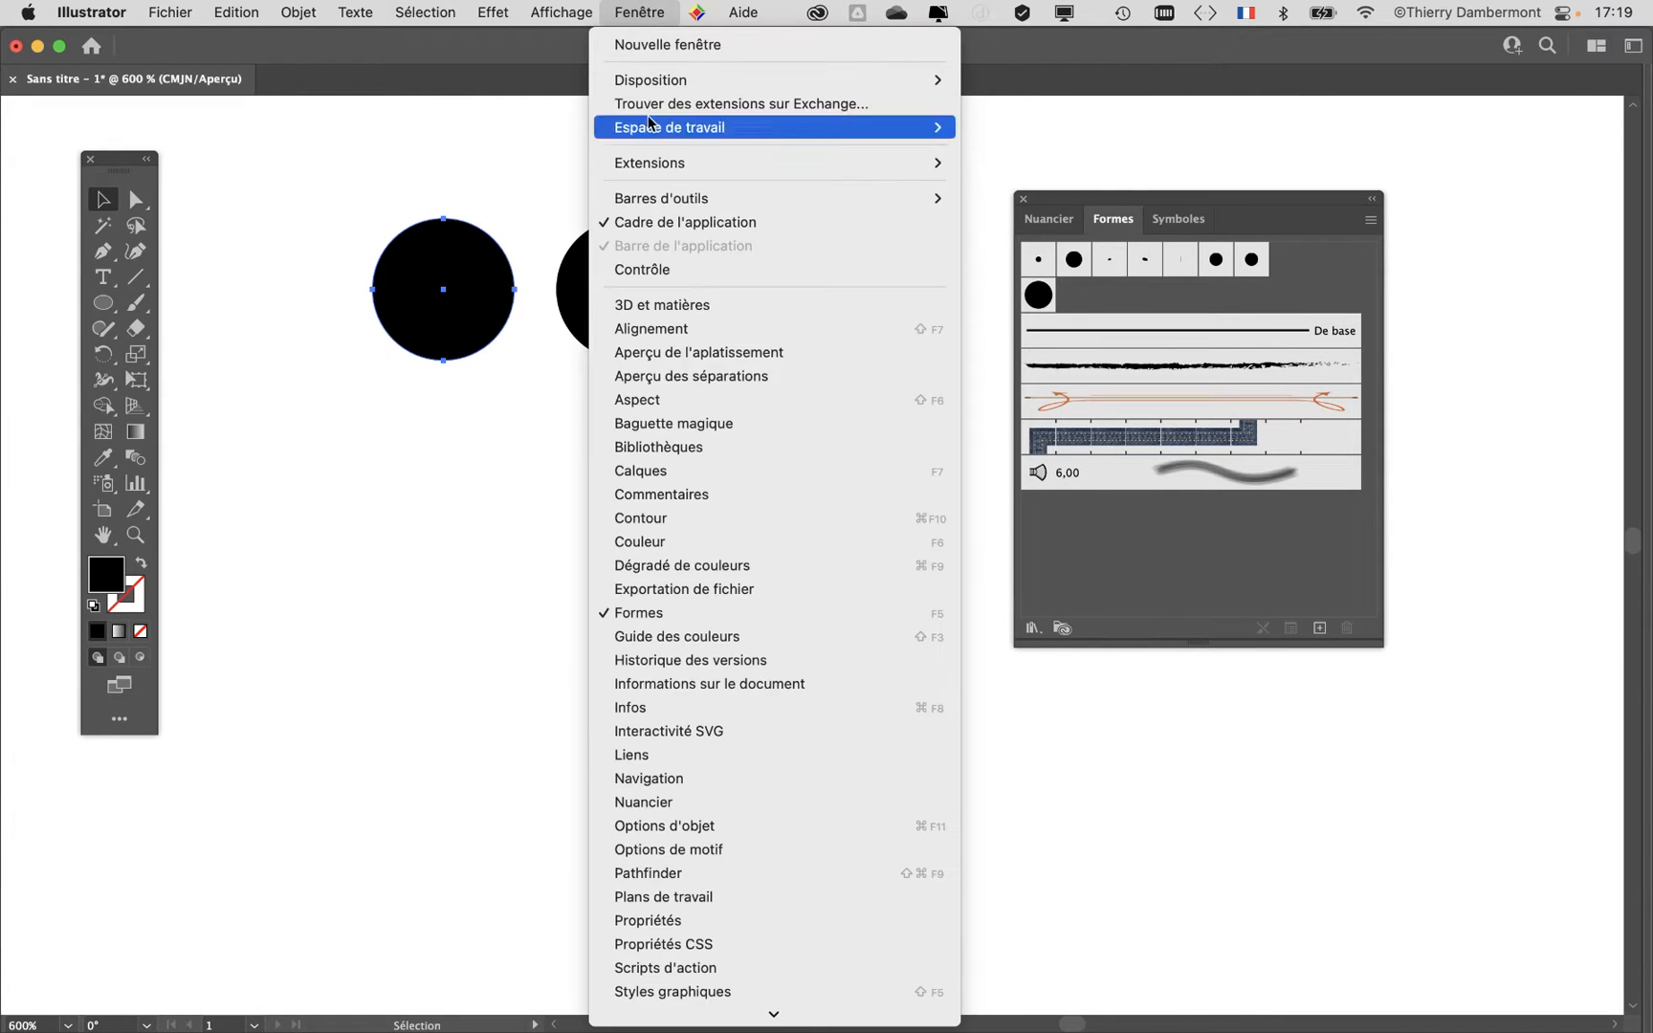
pyautogui.click(711, 801)
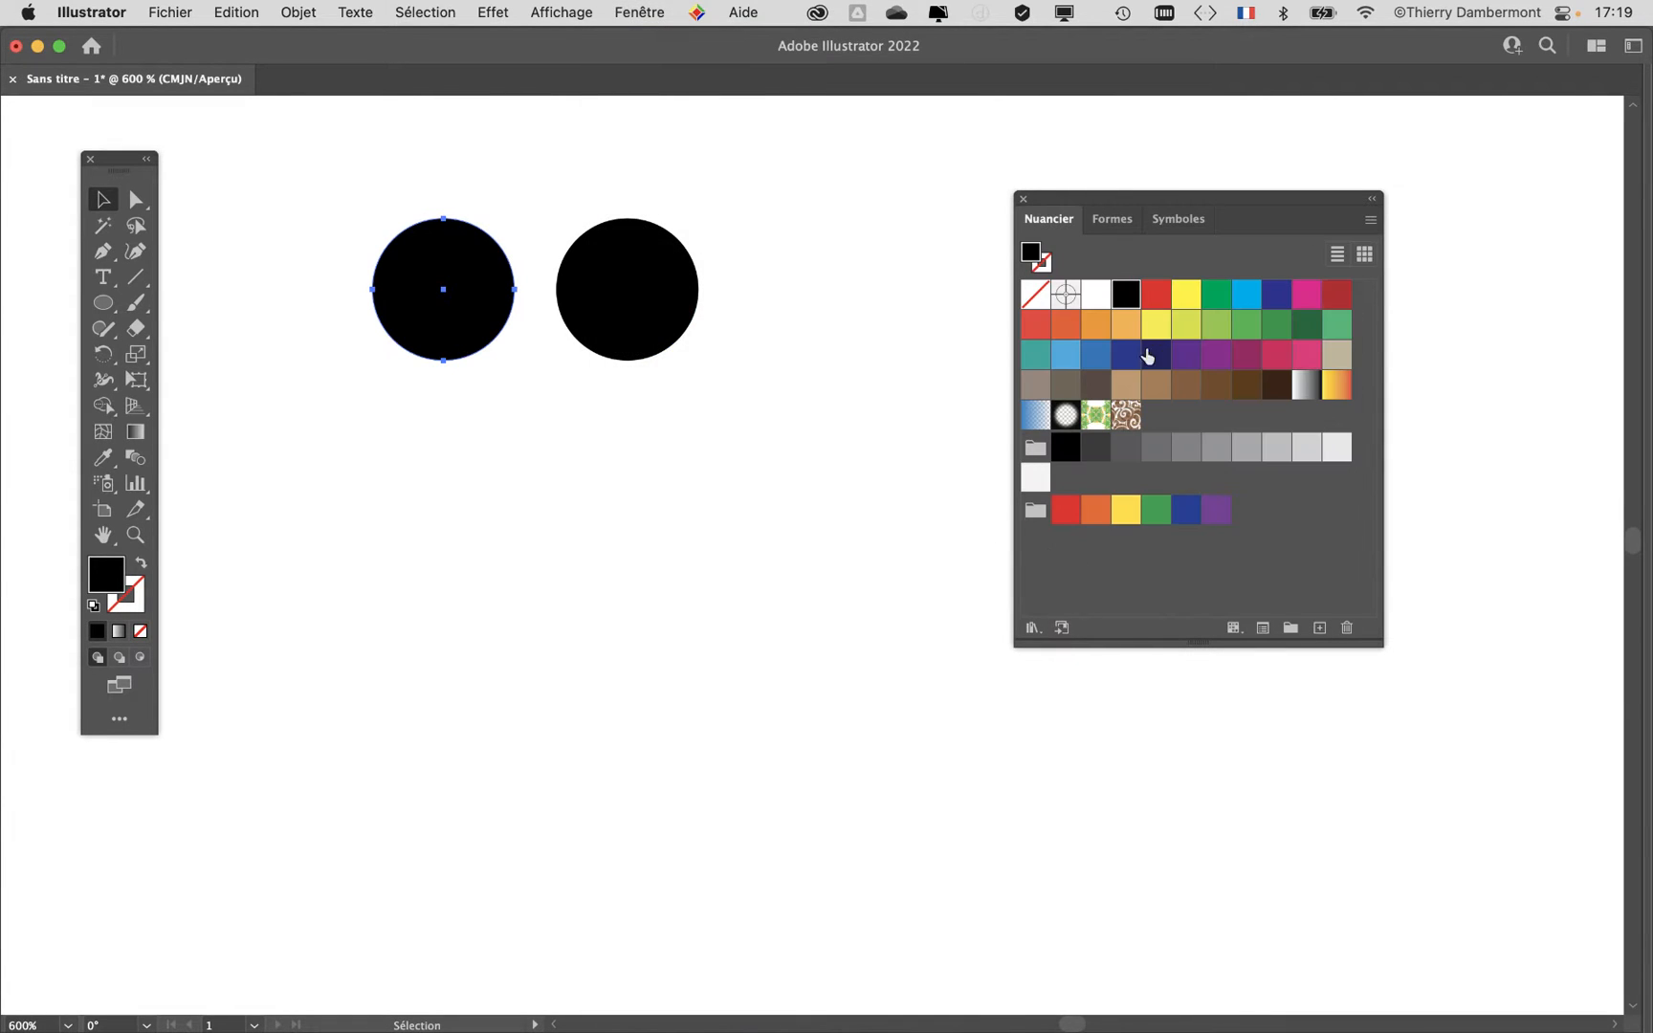
pyautogui.click(1089, 291)
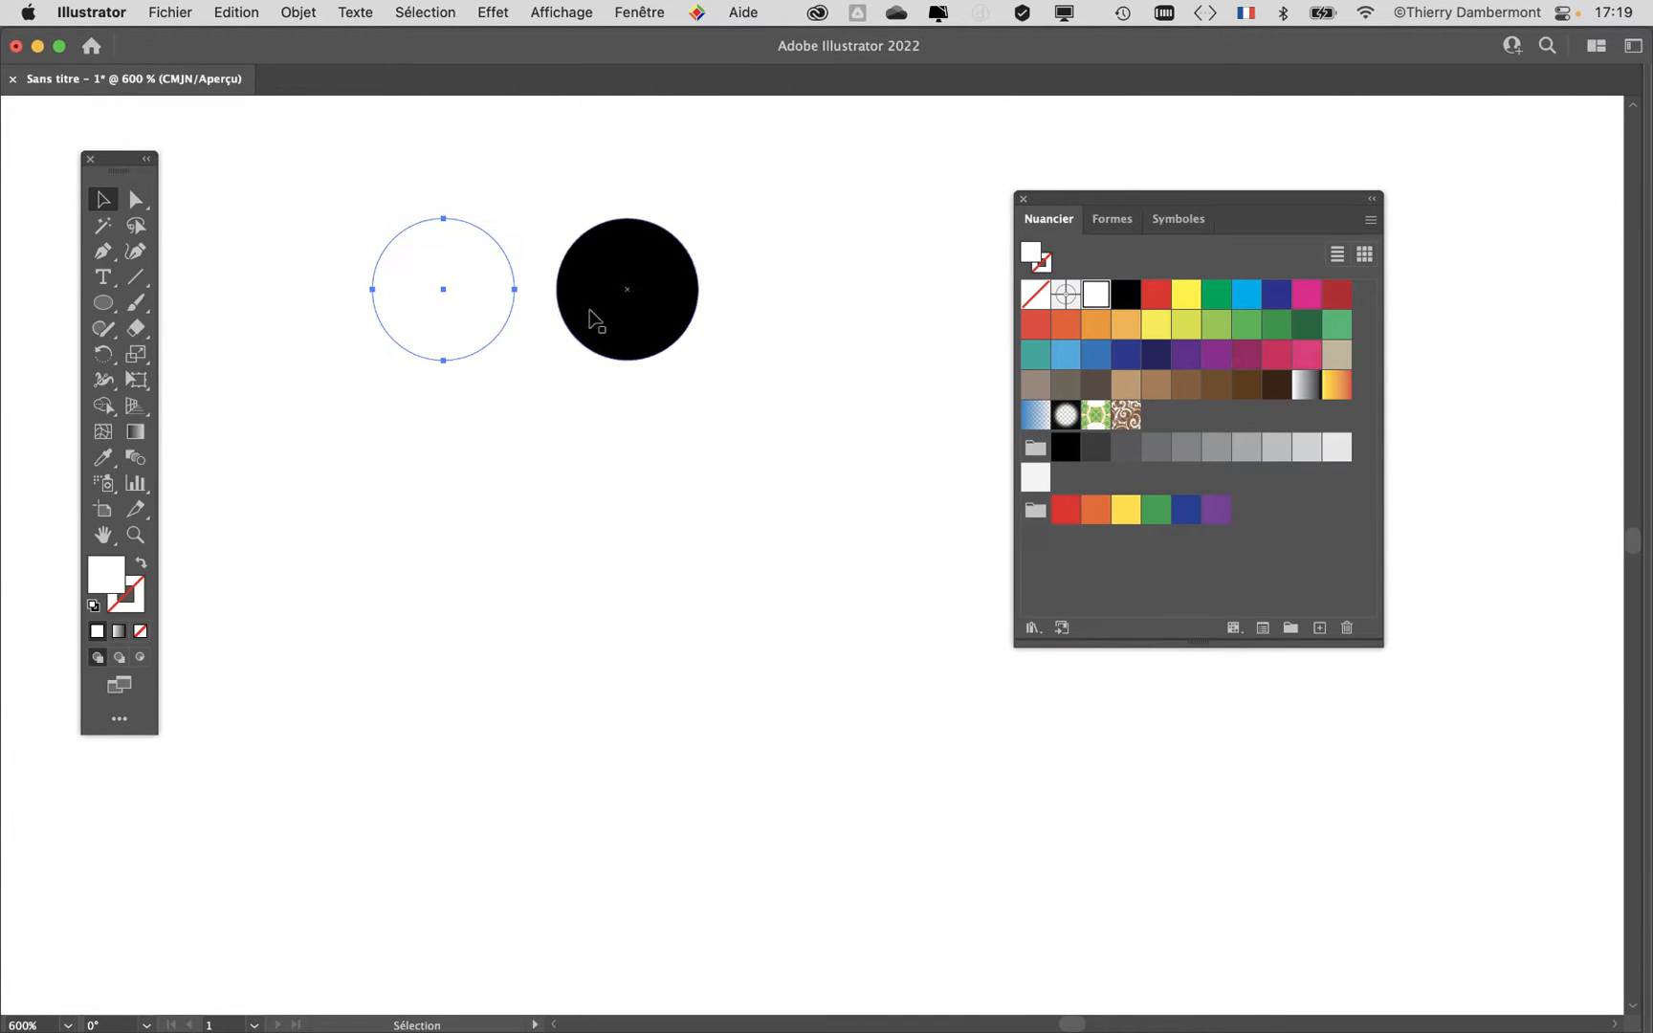
# Step: Scale down the white circle and place it inside the black one, shifted slightly up and right of centre
pyautogui.click(135, 382)
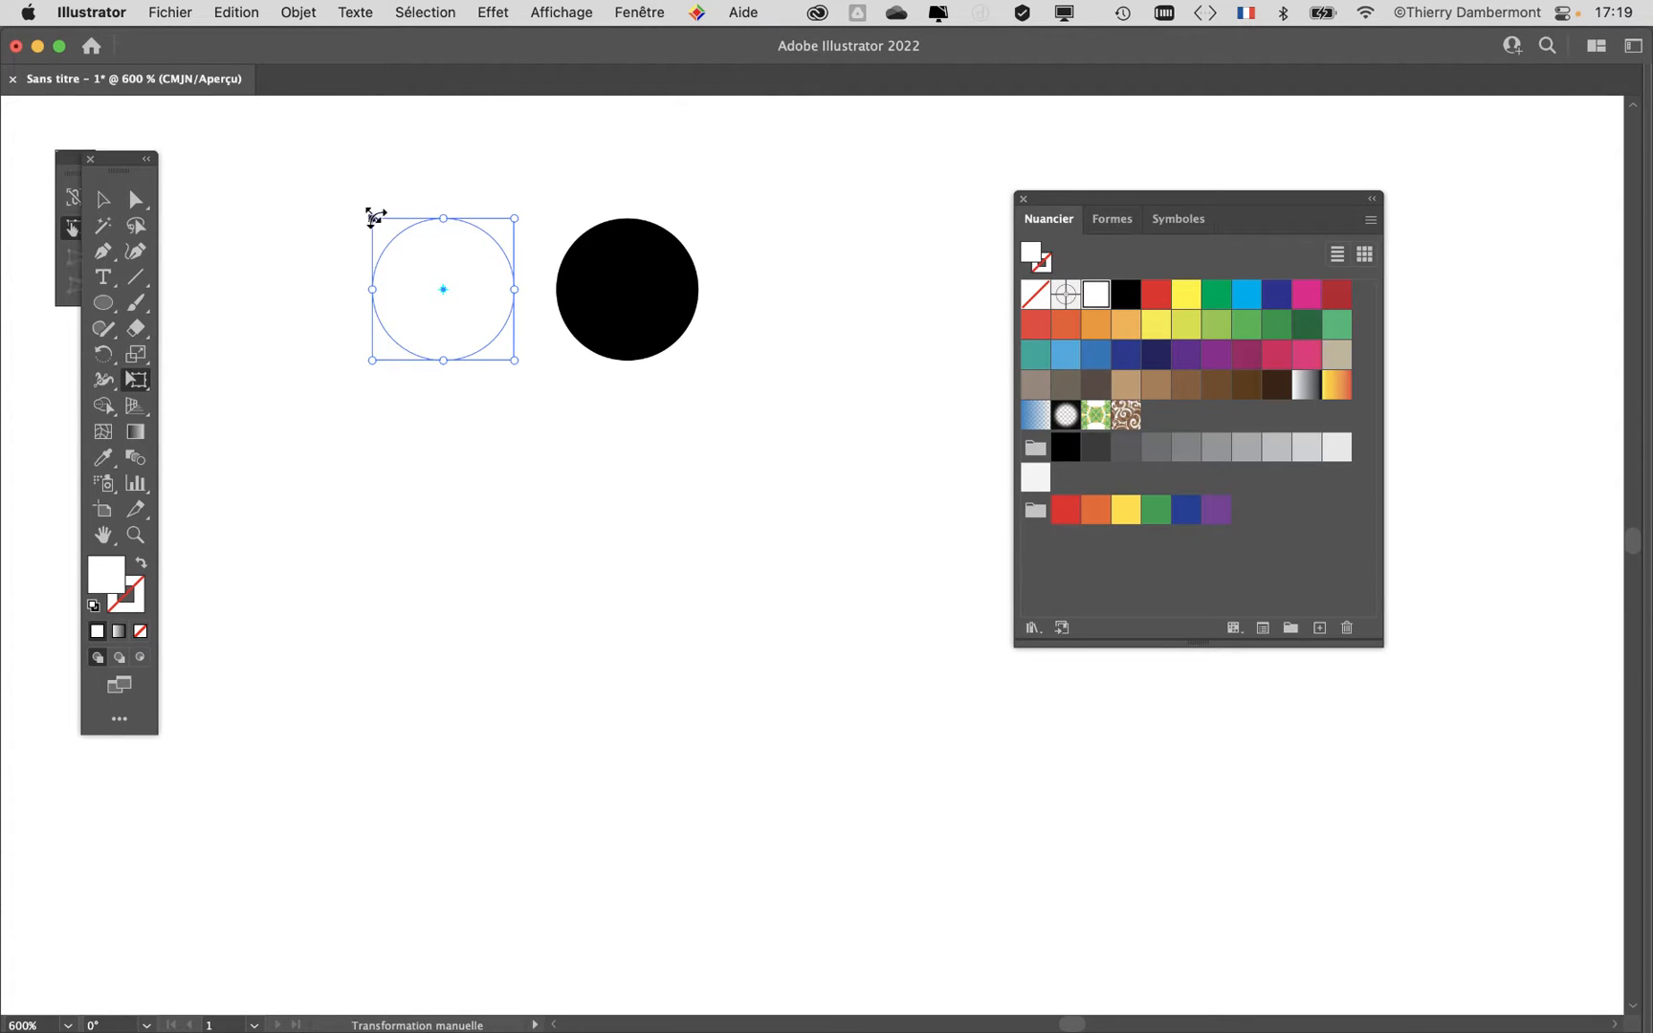
pyautogui.moveTo(372, 220); pyautogui.dragTo(606, 283)
pyautogui.click(104, 202)
pyautogui.click(289, 238)
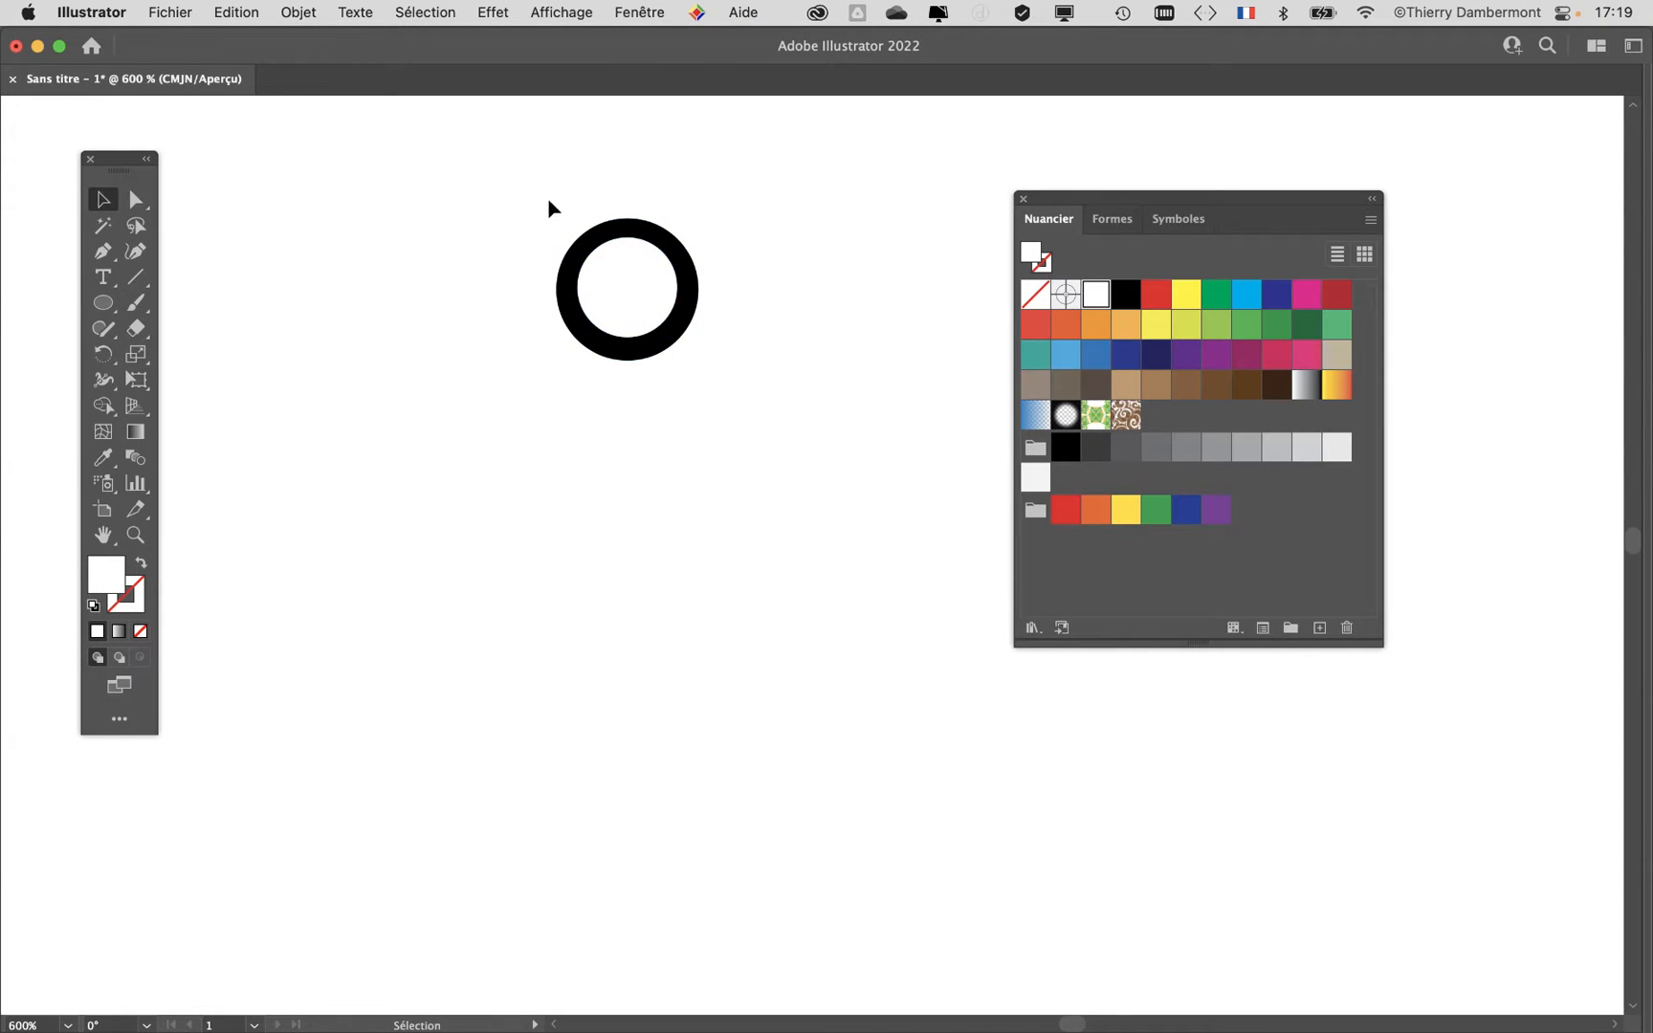
pyautogui.moveTo(634, 288); pyautogui.dragTo(640, 277)
# Step: With both circles selected, separate the Formes brushes from Nuancier and Symboles and close that remaining group
pyautogui.moveTo(503, 194); pyautogui.dragTo(729, 363)
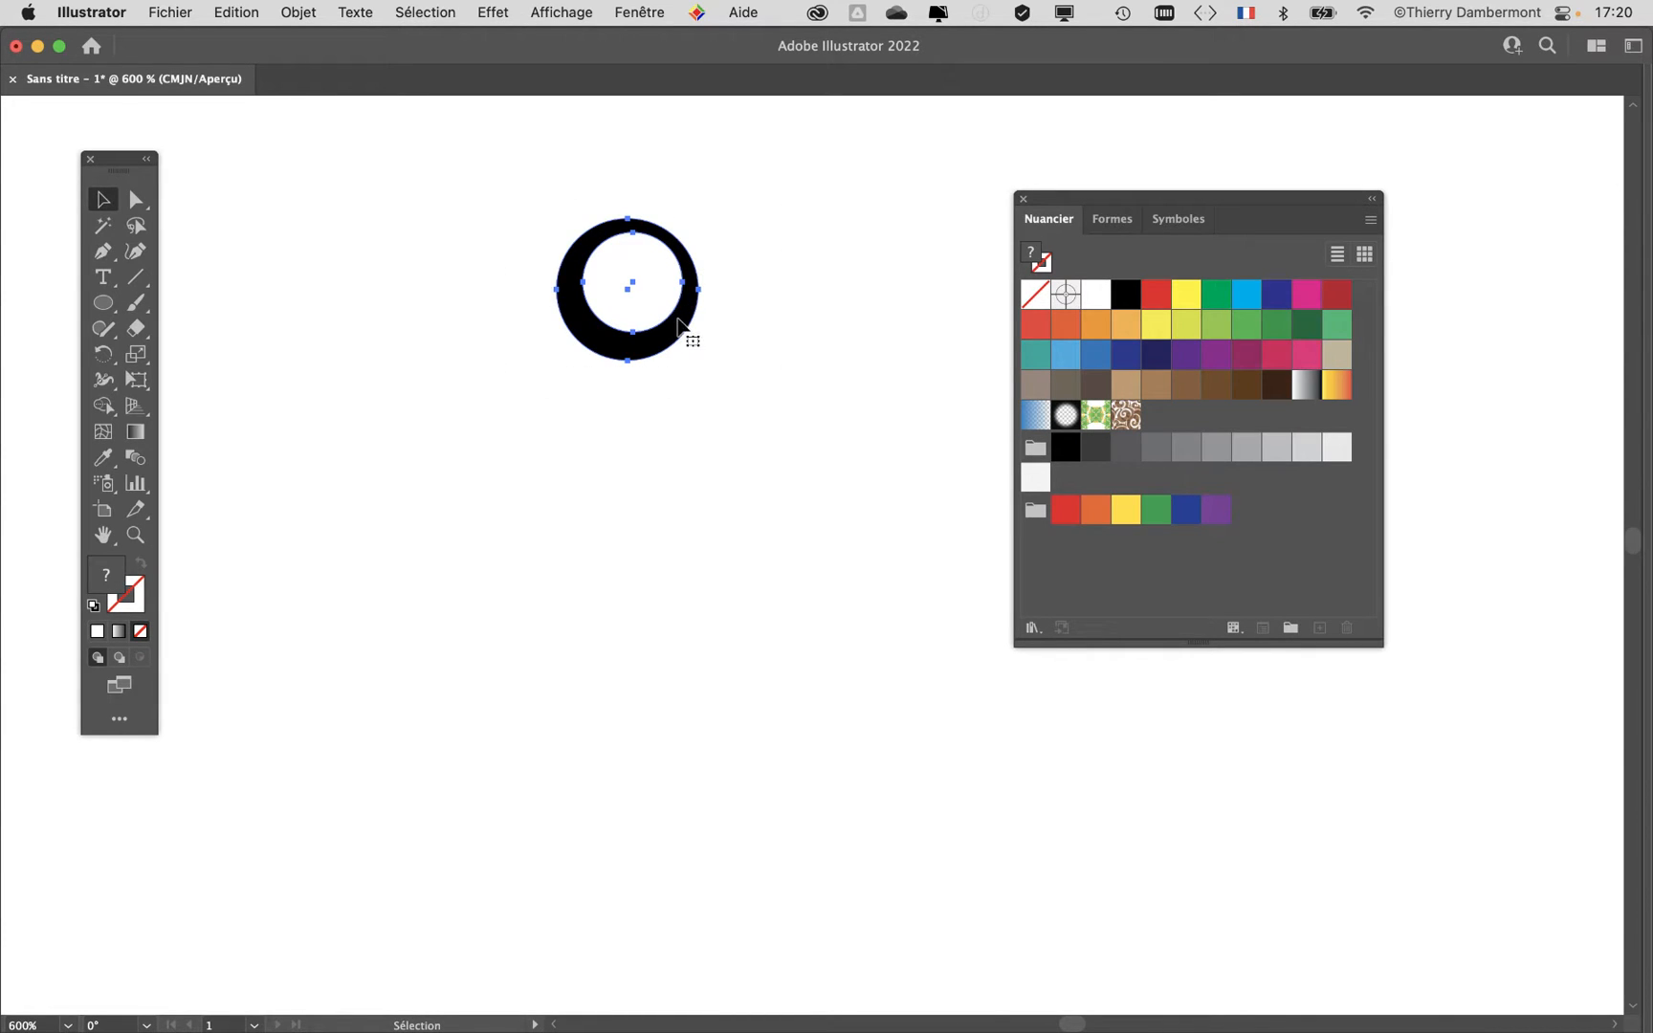
pyautogui.click(1105, 230)
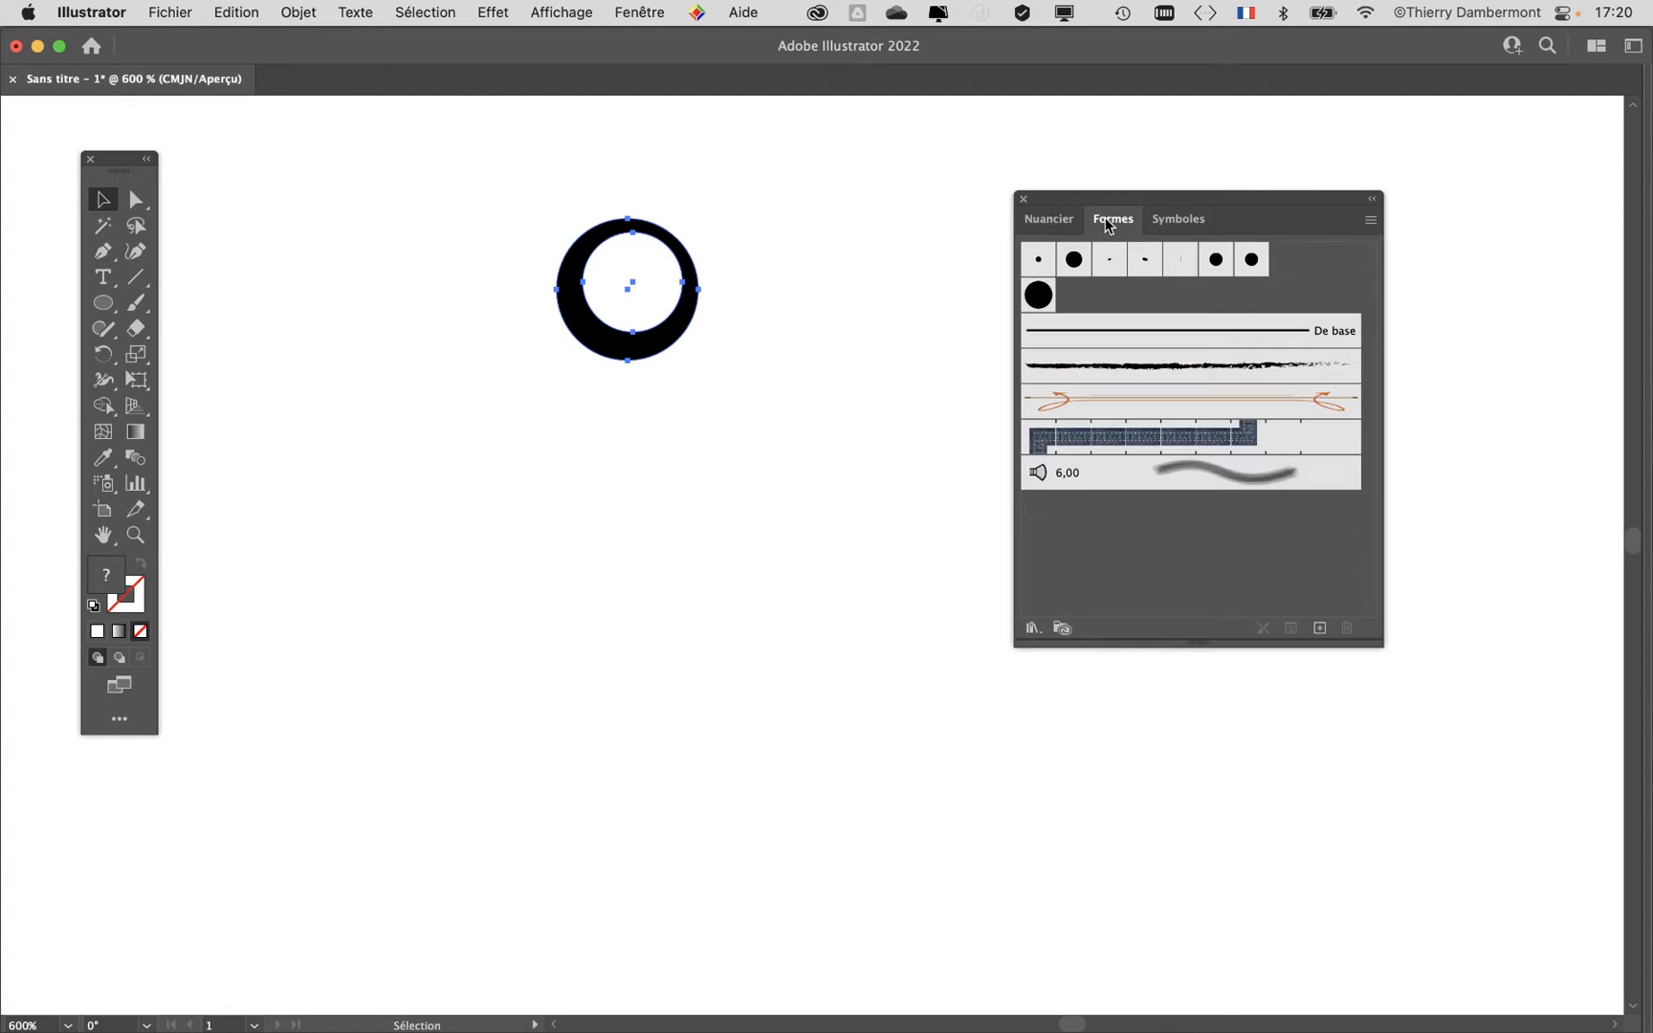
pyautogui.moveTo(1105, 230); pyautogui.dragTo(719, 272)
pyautogui.click(1021, 199)
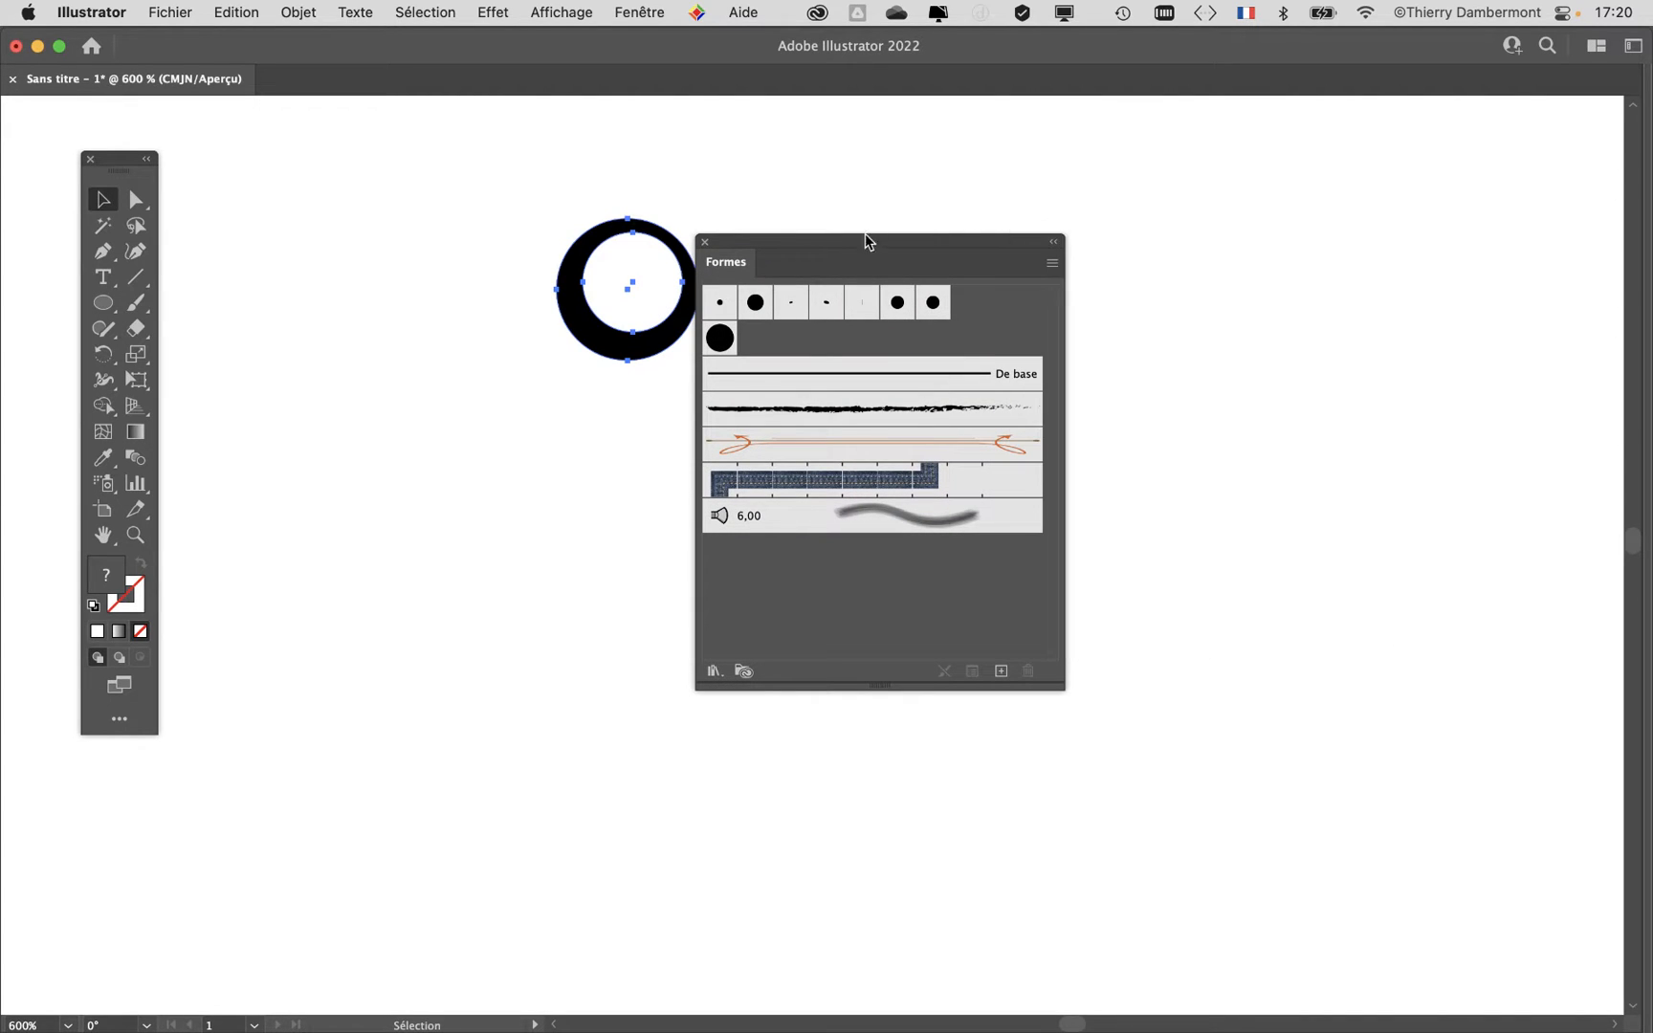
pyautogui.moveTo(867, 244); pyautogui.dragTo(1041, 172)
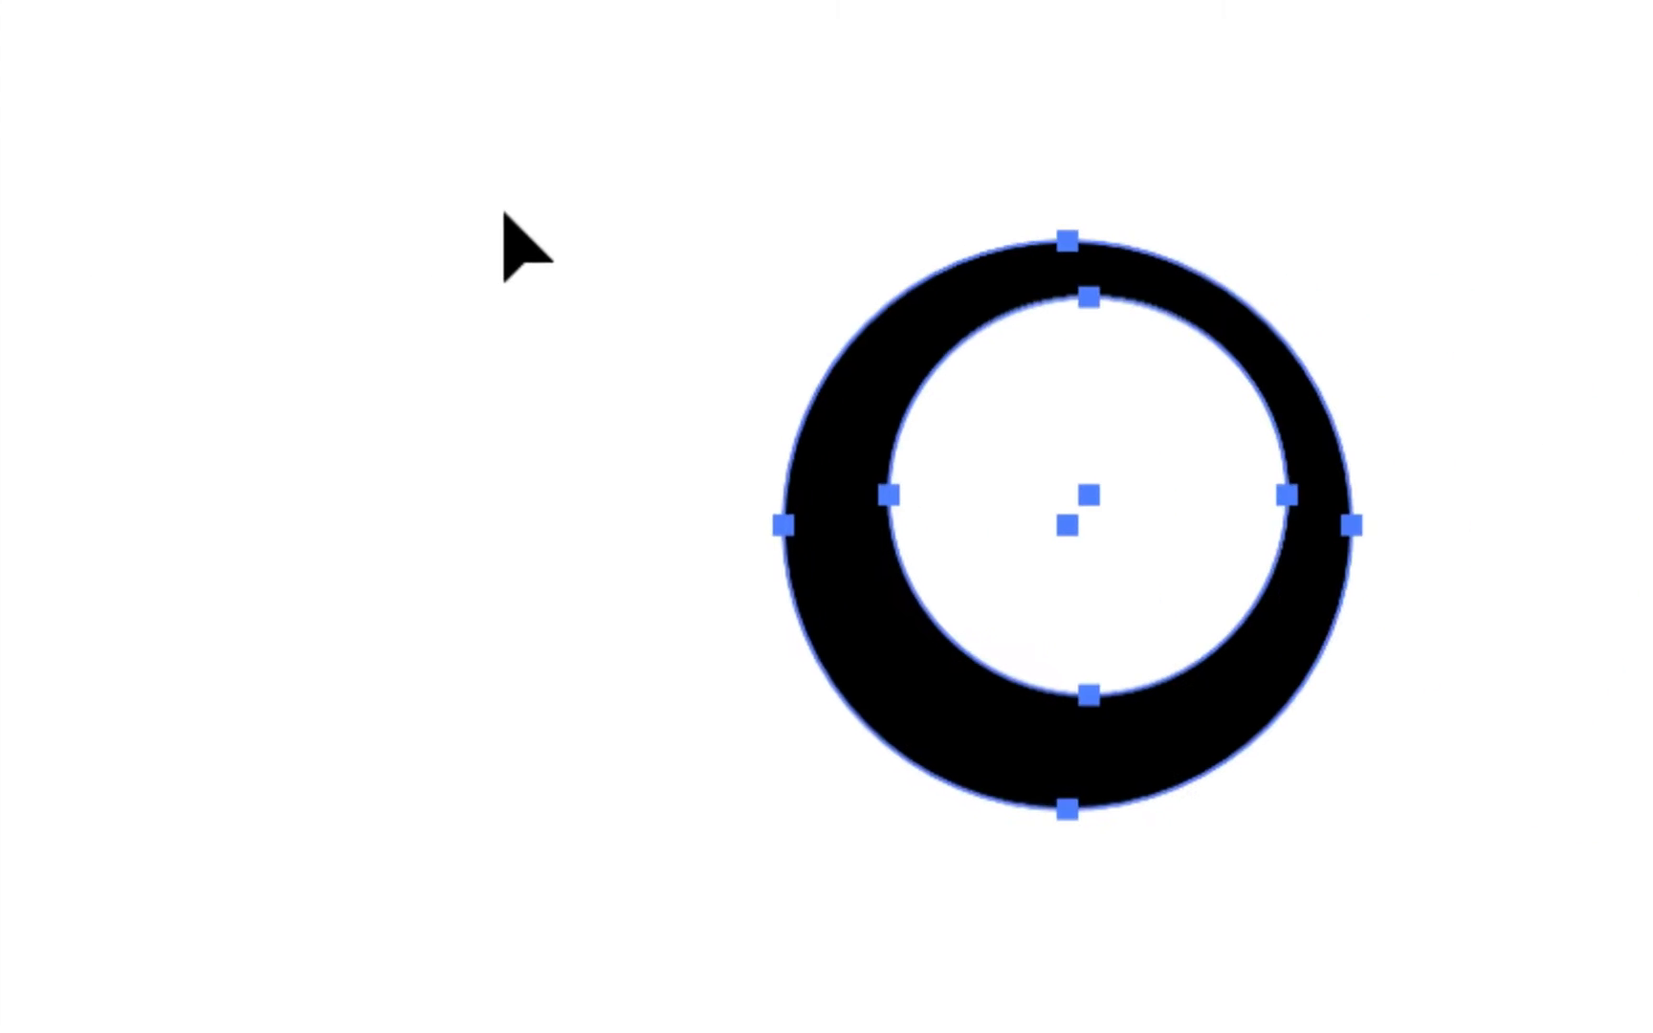
# Step: Replace the artwork of the Forme diffuse 1 scatter brush with the two-circle ring, keeping the default options
pyautogui.click(506, 214)
pyautogui.click(614, 249)
pyautogui.moveTo(606, 226)
pyautogui.mouseDown()
pyautogui.moveTo(858, 250)
pyautogui.moveTo(737, 251)
pyautogui.moveTo(797, 251)
pyautogui.mouseUp()
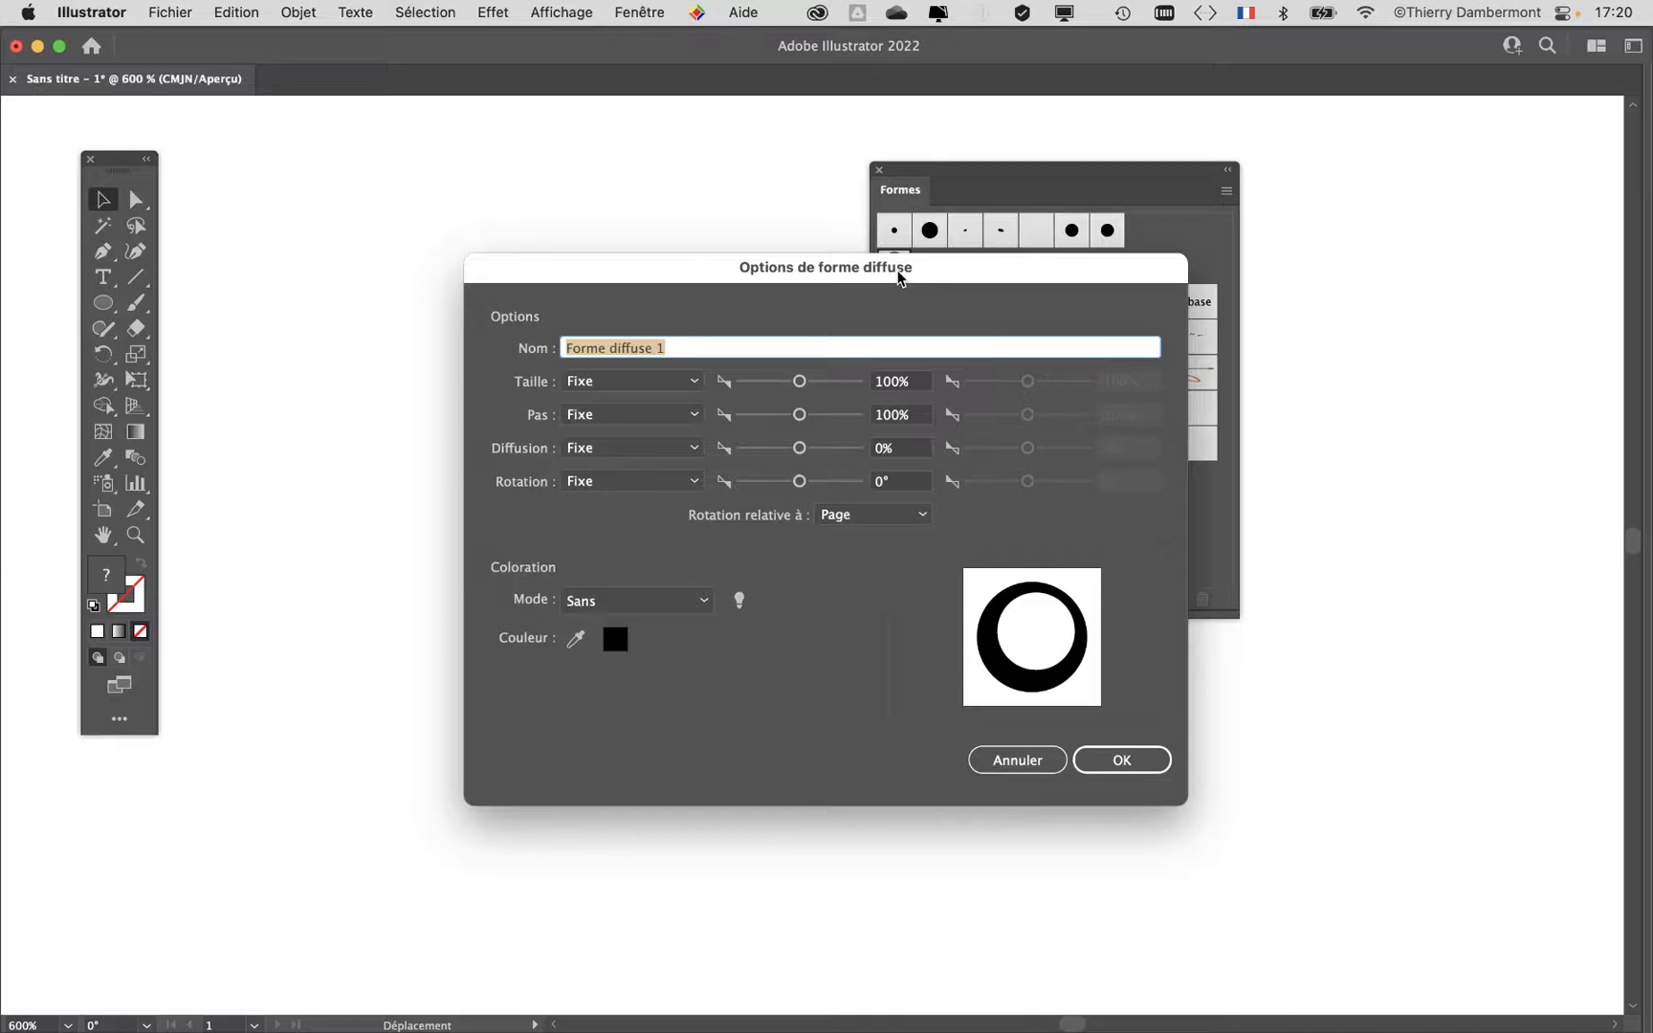
pyautogui.click(1148, 759)
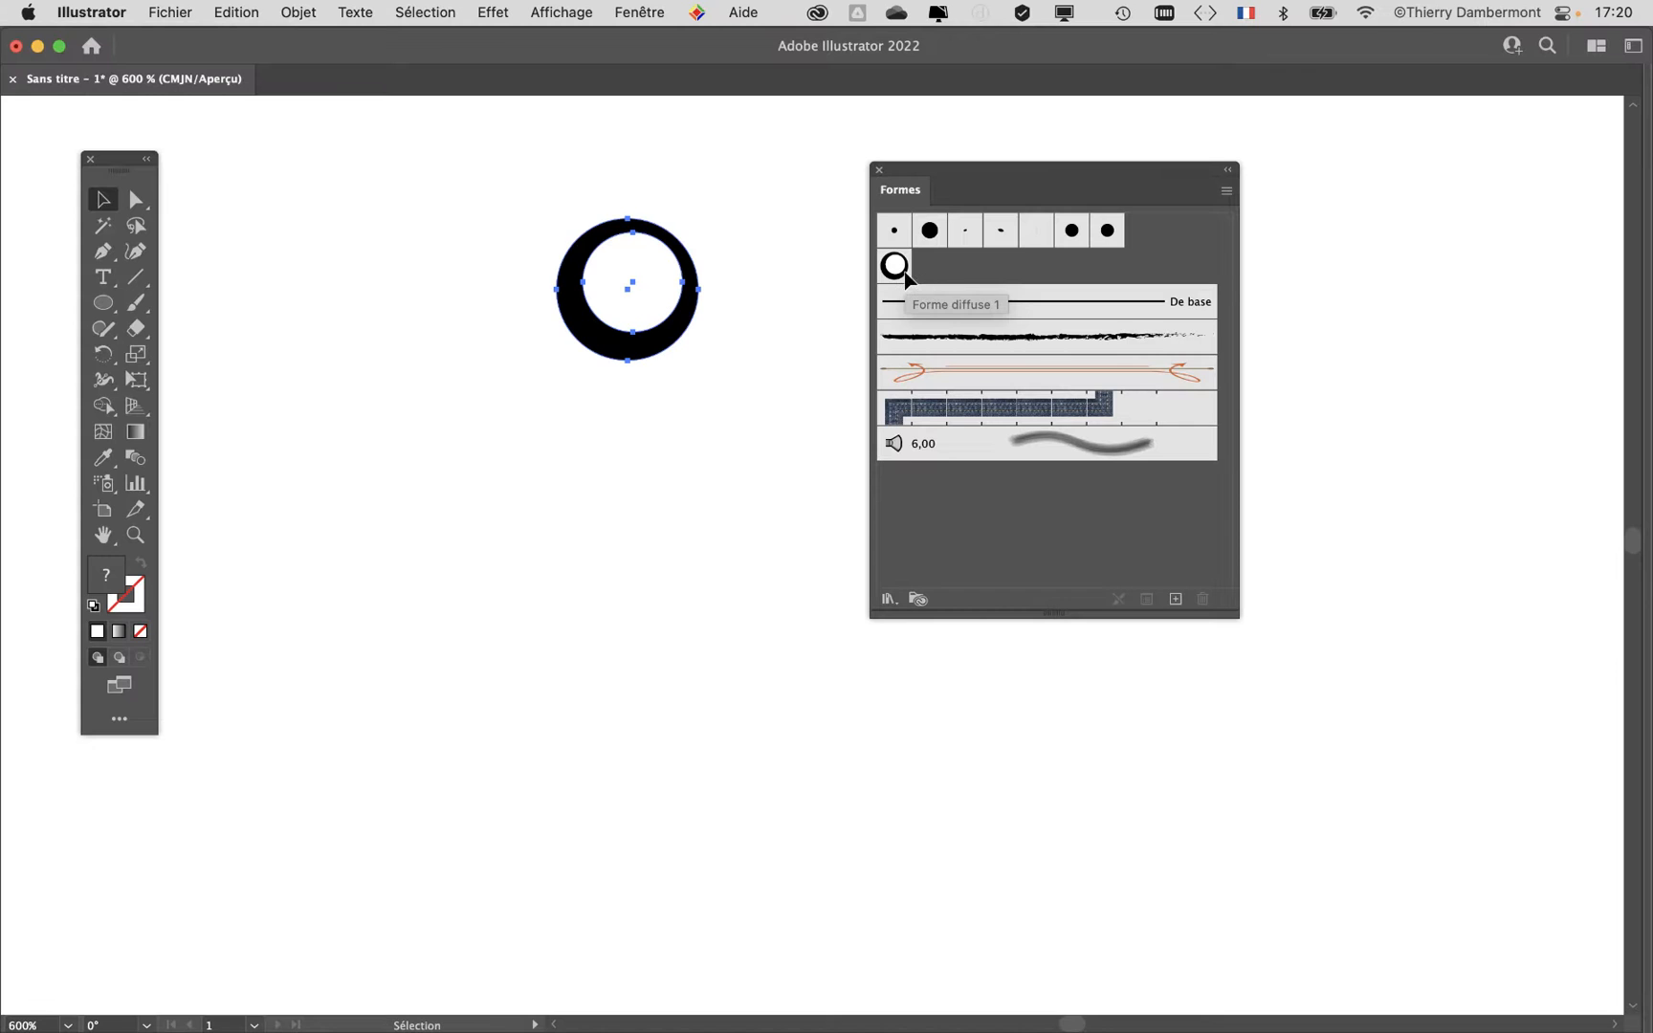
# Step: Delete both circles from the artboard and move the Formes brushes clear of the drawing area
pyautogui.click(568, 214)
pyautogui.moveTo(568, 214); pyautogui.dragTo(693, 336)
pyautogui.press('Delete')
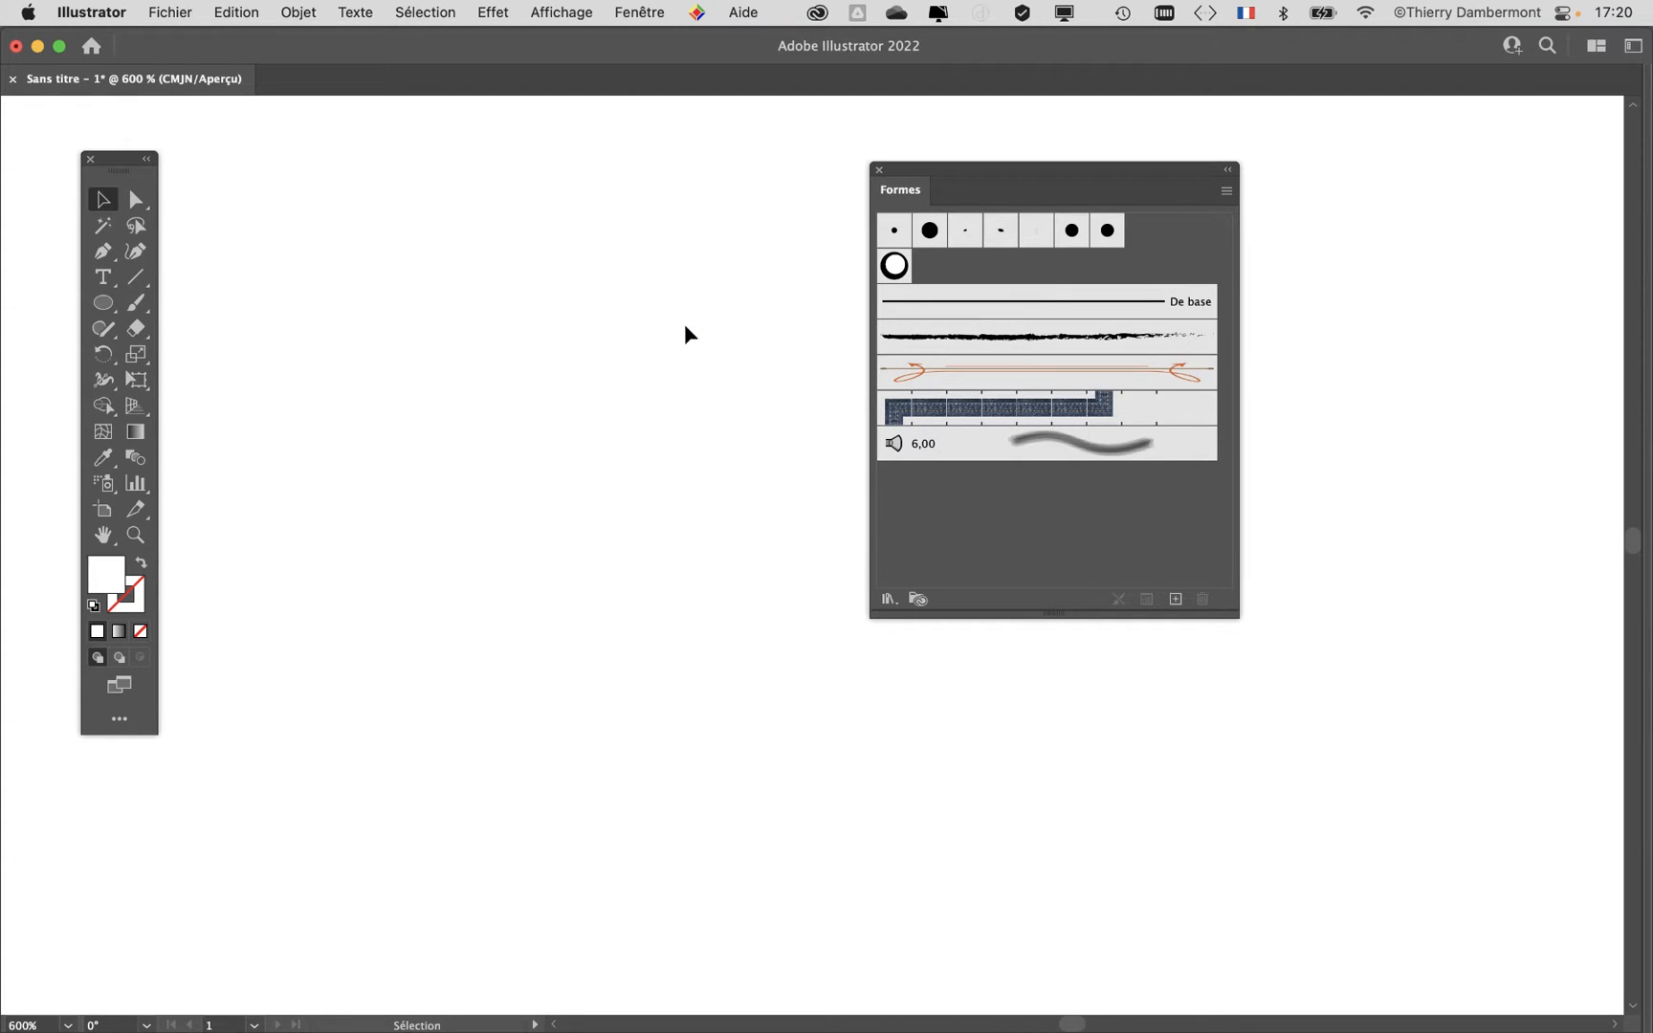
pyautogui.moveTo(957, 189); pyautogui.dragTo(1139, 174)
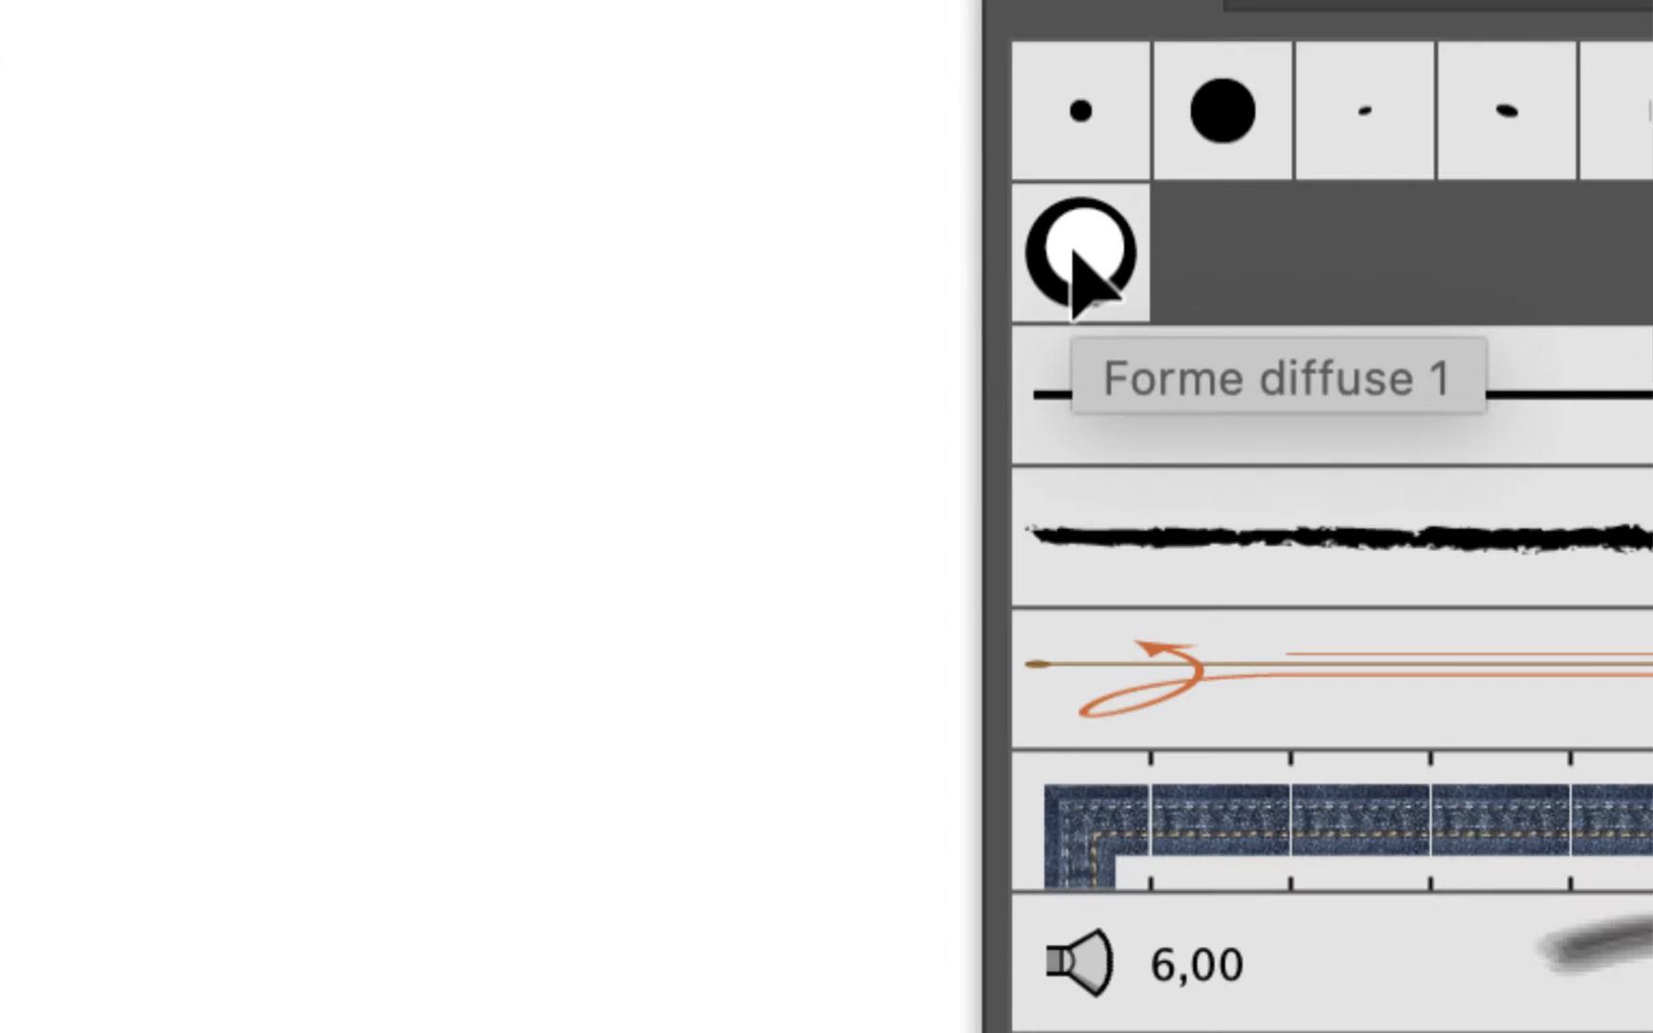
# Step: Paint one long, slightly wavy horizontal stroke with the Paintbrush tool, using the Forme diffuse 1 brush
pyautogui.moveTo(1076, 254); pyautogui.dragTo(824, 272)
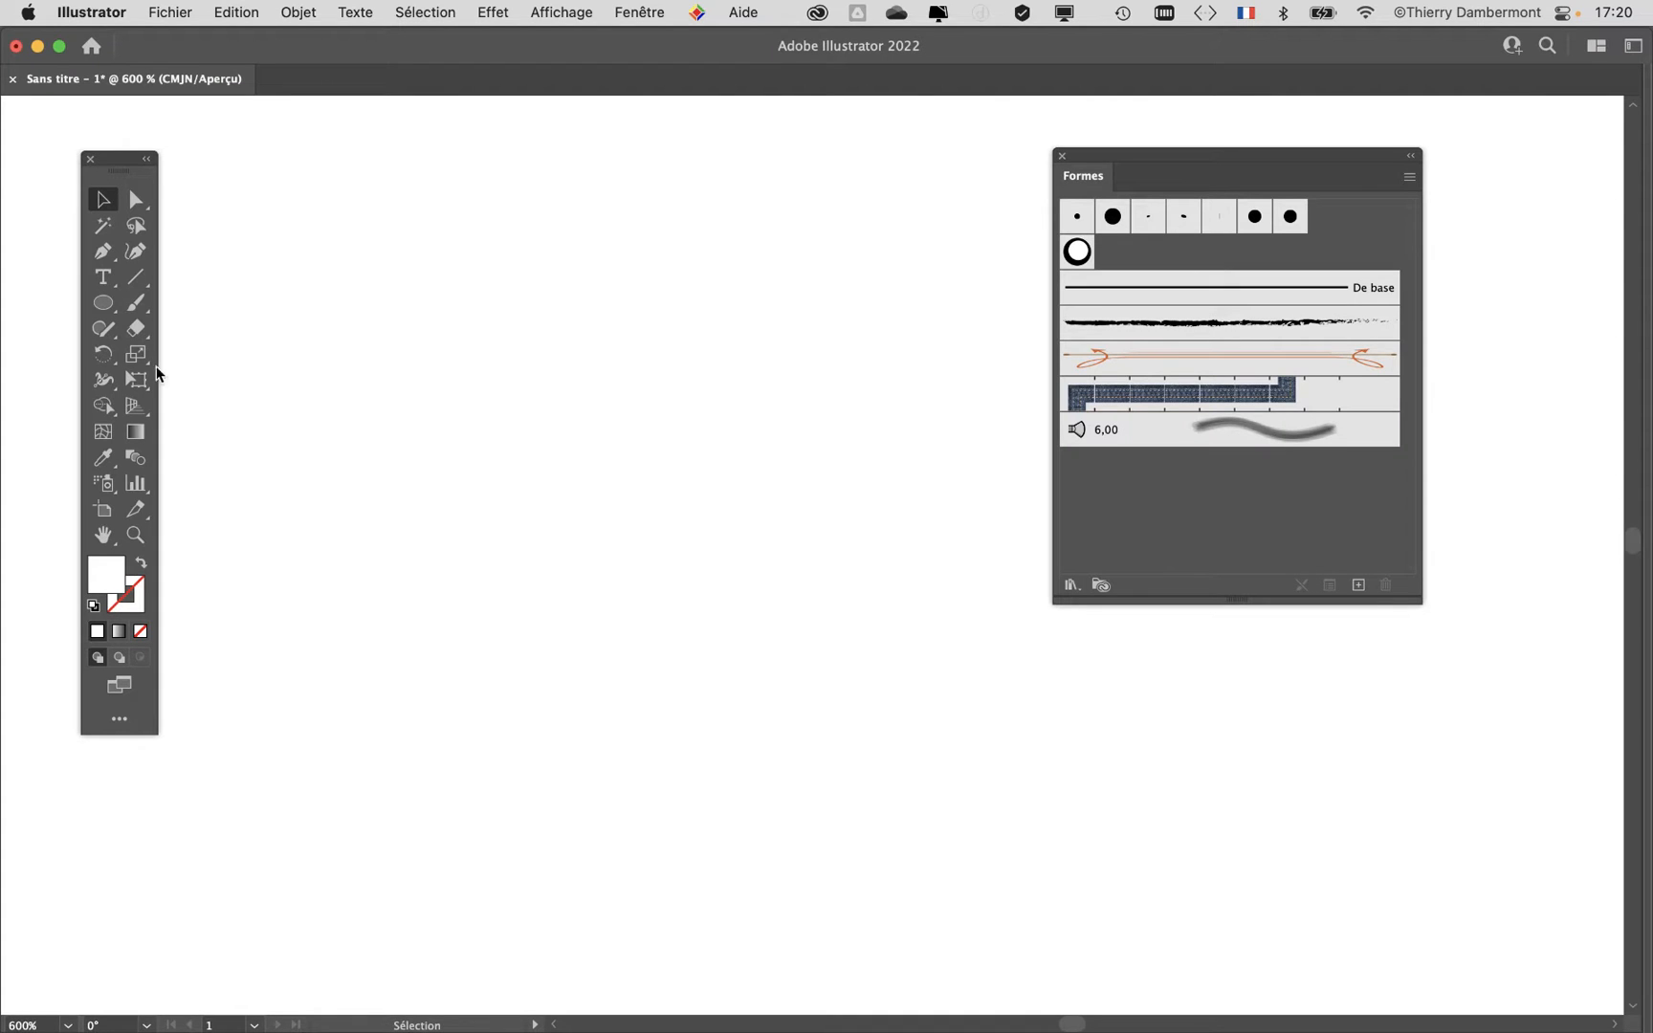
pyautogui.click(136, 302)
pyautogui.moveTo(225, 281); pyautogui.dragTo(341, 300)
pyautogui.moveTo(985, 293); pyautogui.dragTo(988, 295)
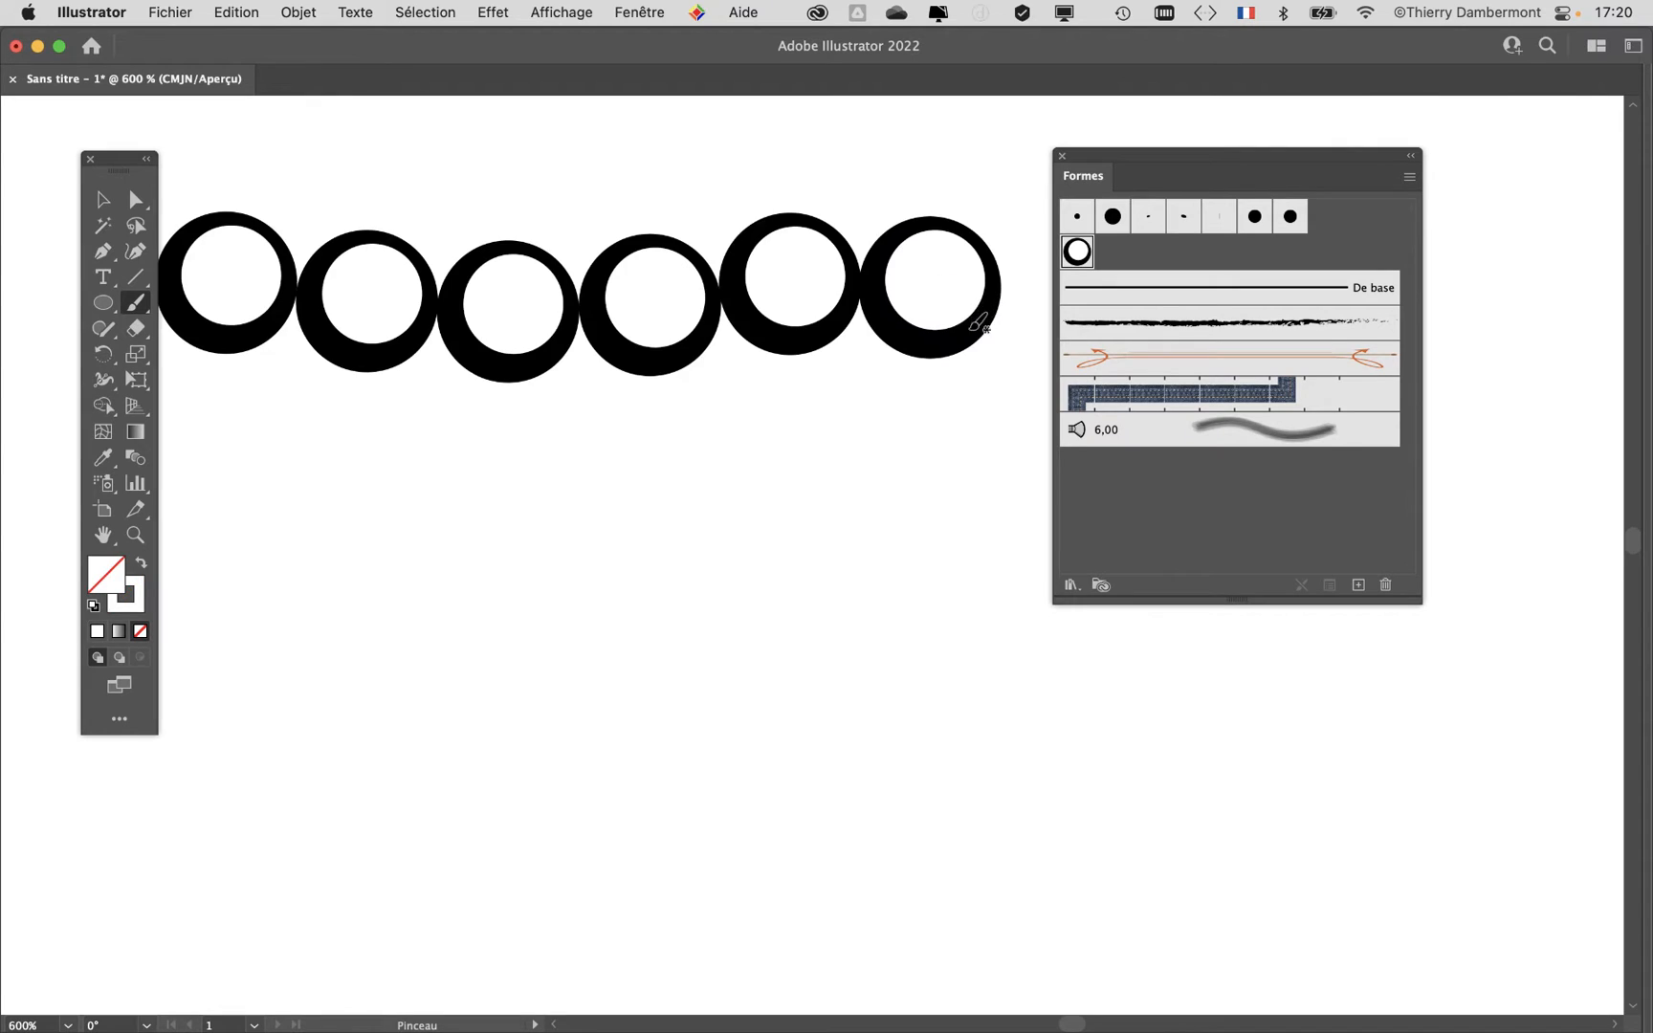
# Step: Select the painted ring stroke to examine its underlying path, and deselect it
pyautogui.press('super+minus')
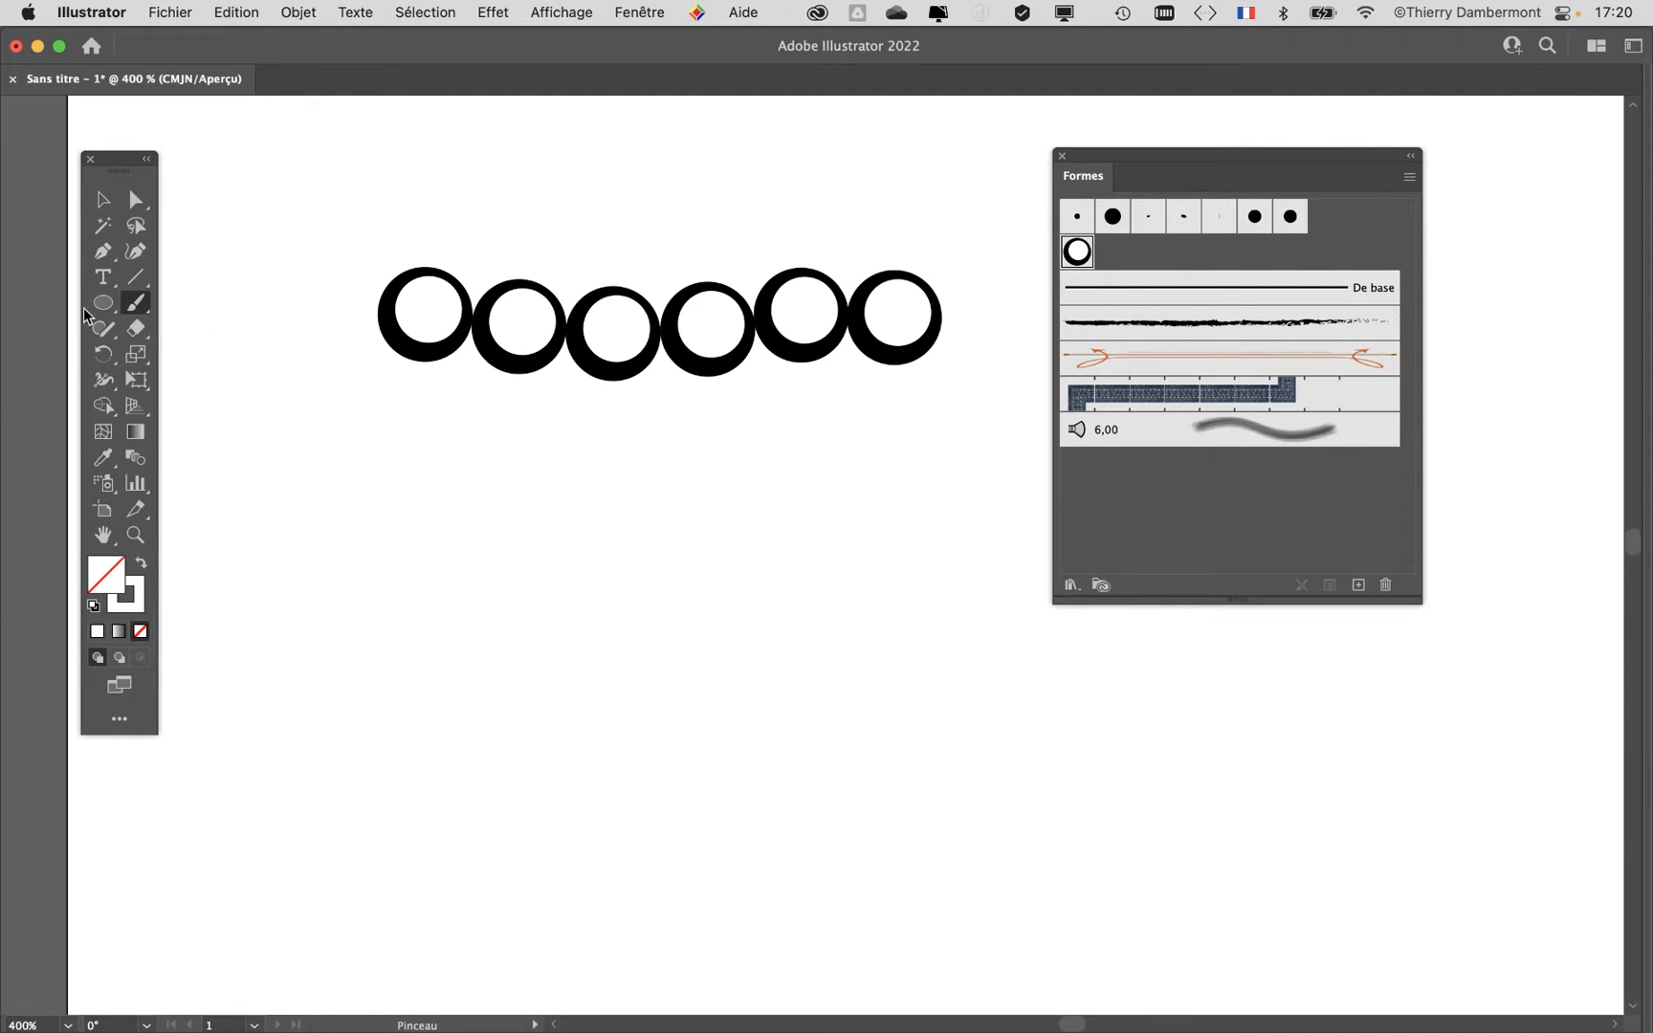
pyautogui.click(104, 199)
pyautogui.click(573, 330)
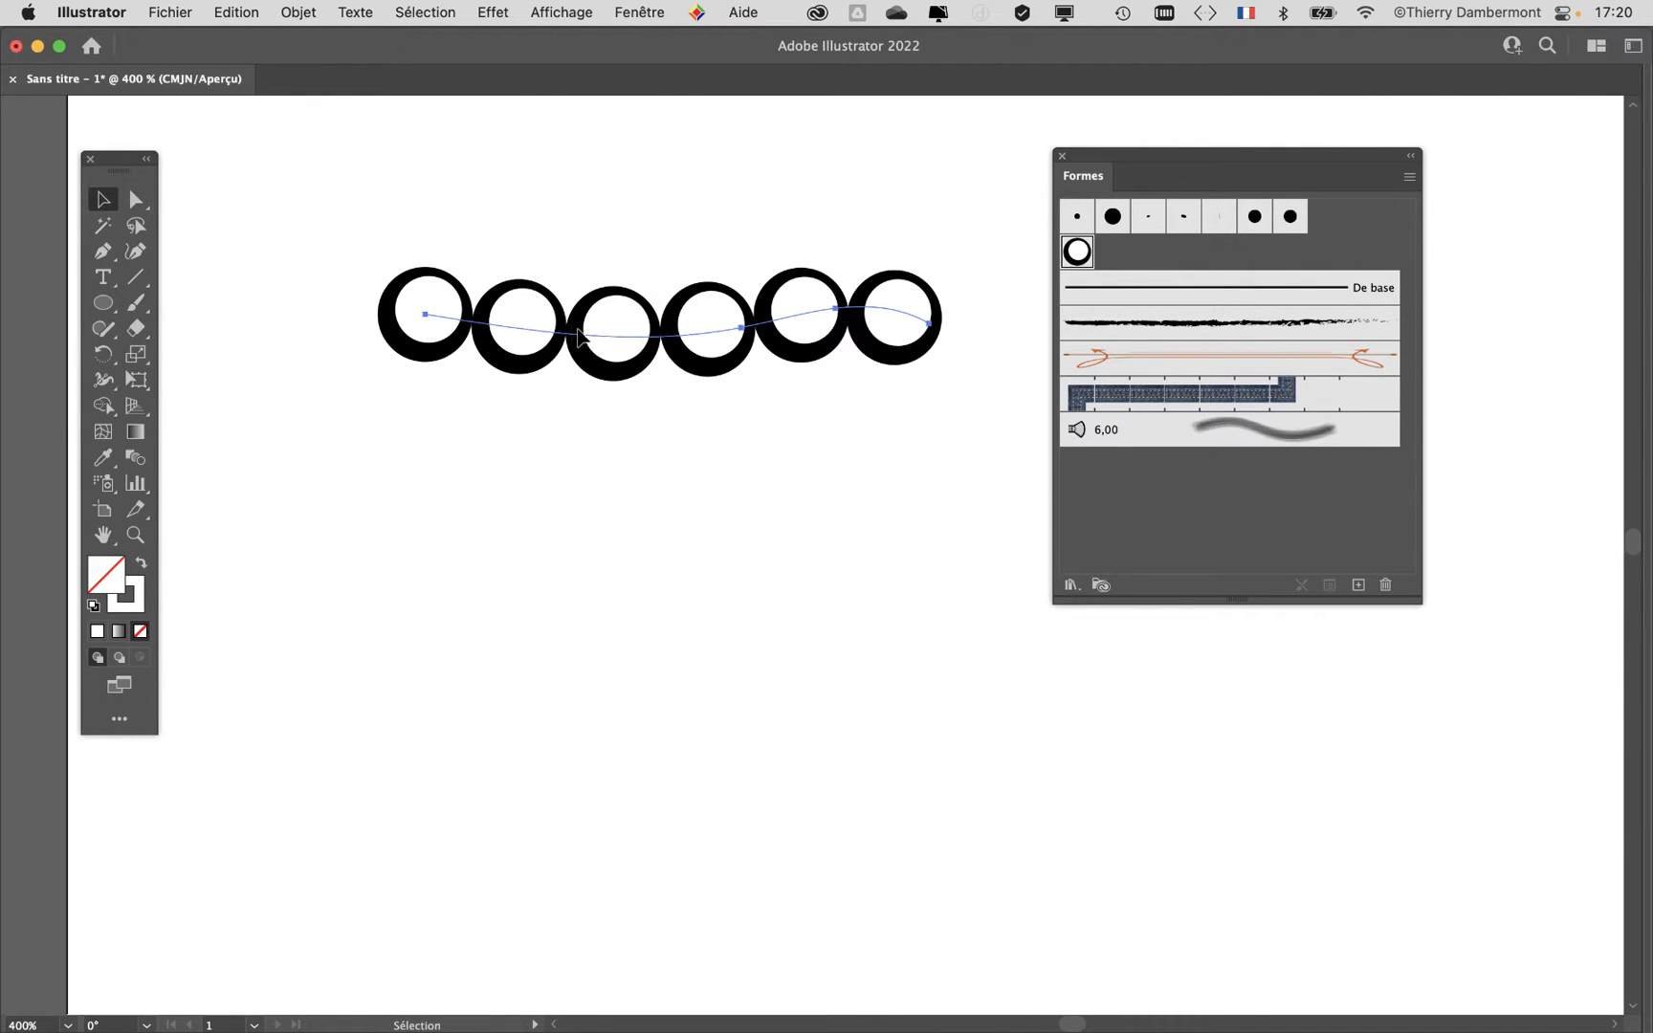
pyautogui.press('alt')
pyautogui.click(673, 231)
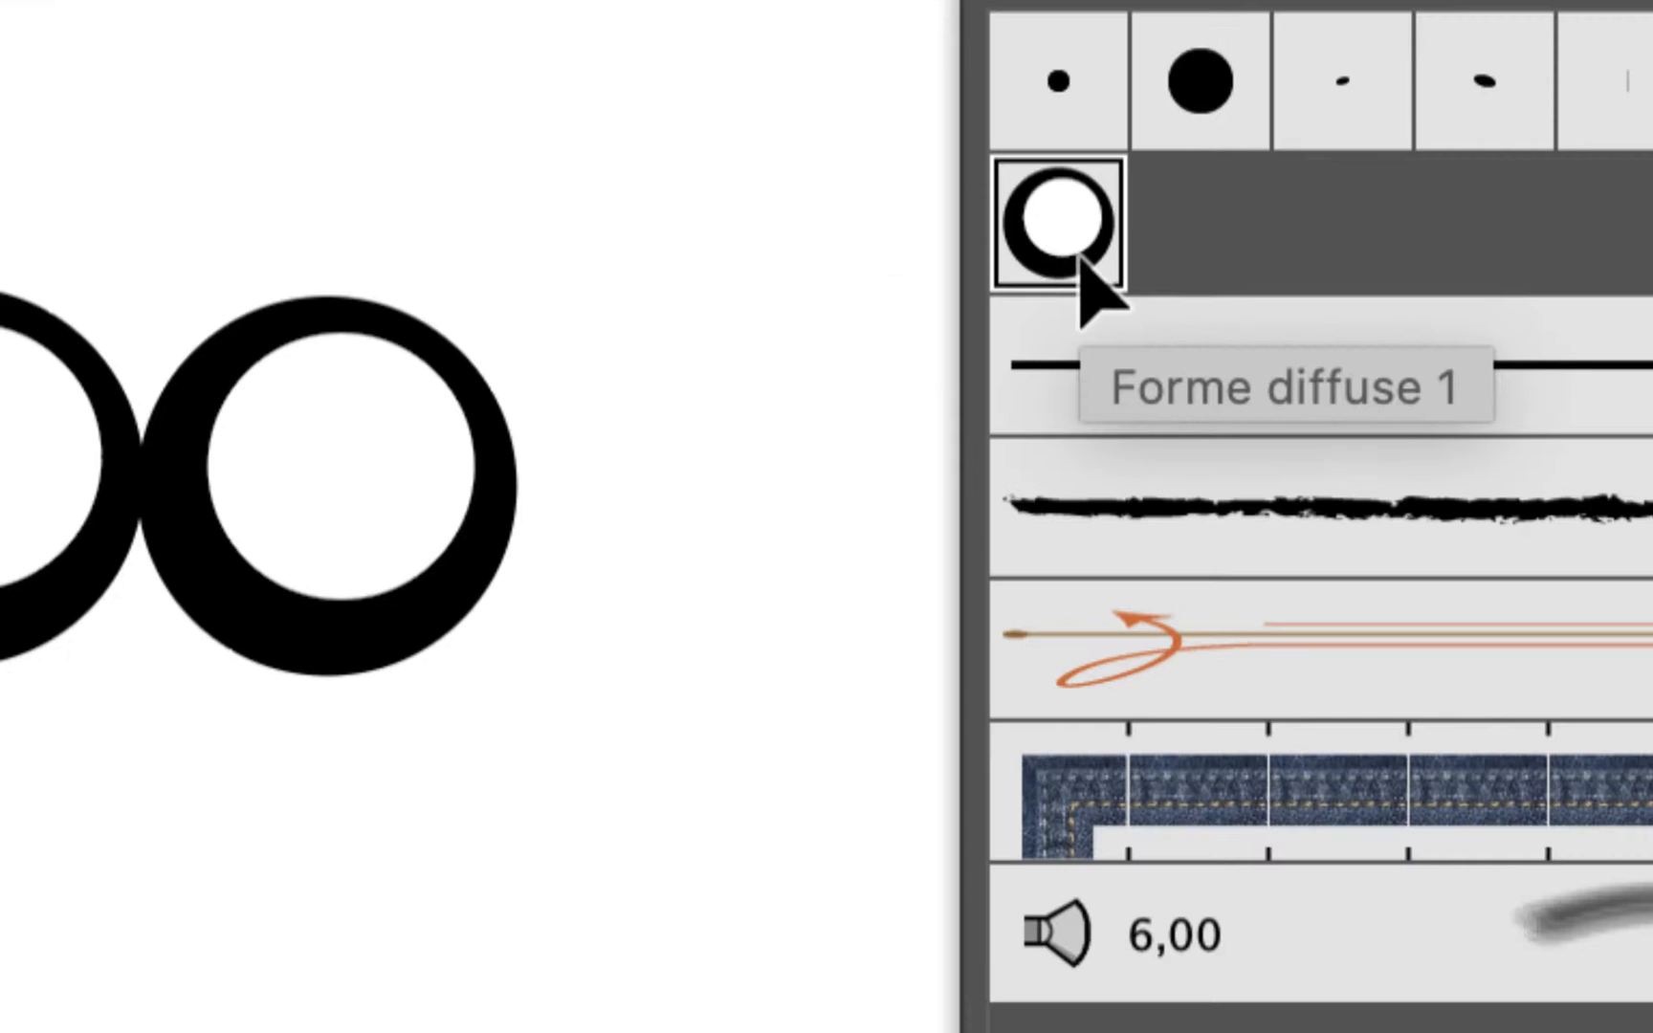
# Step: Set the spacing (Pas) of the Forme diffuse 1 brush to 140% with preview on, and apply the change to existing strokes
pyautogui.doubleClick(1084, 260)
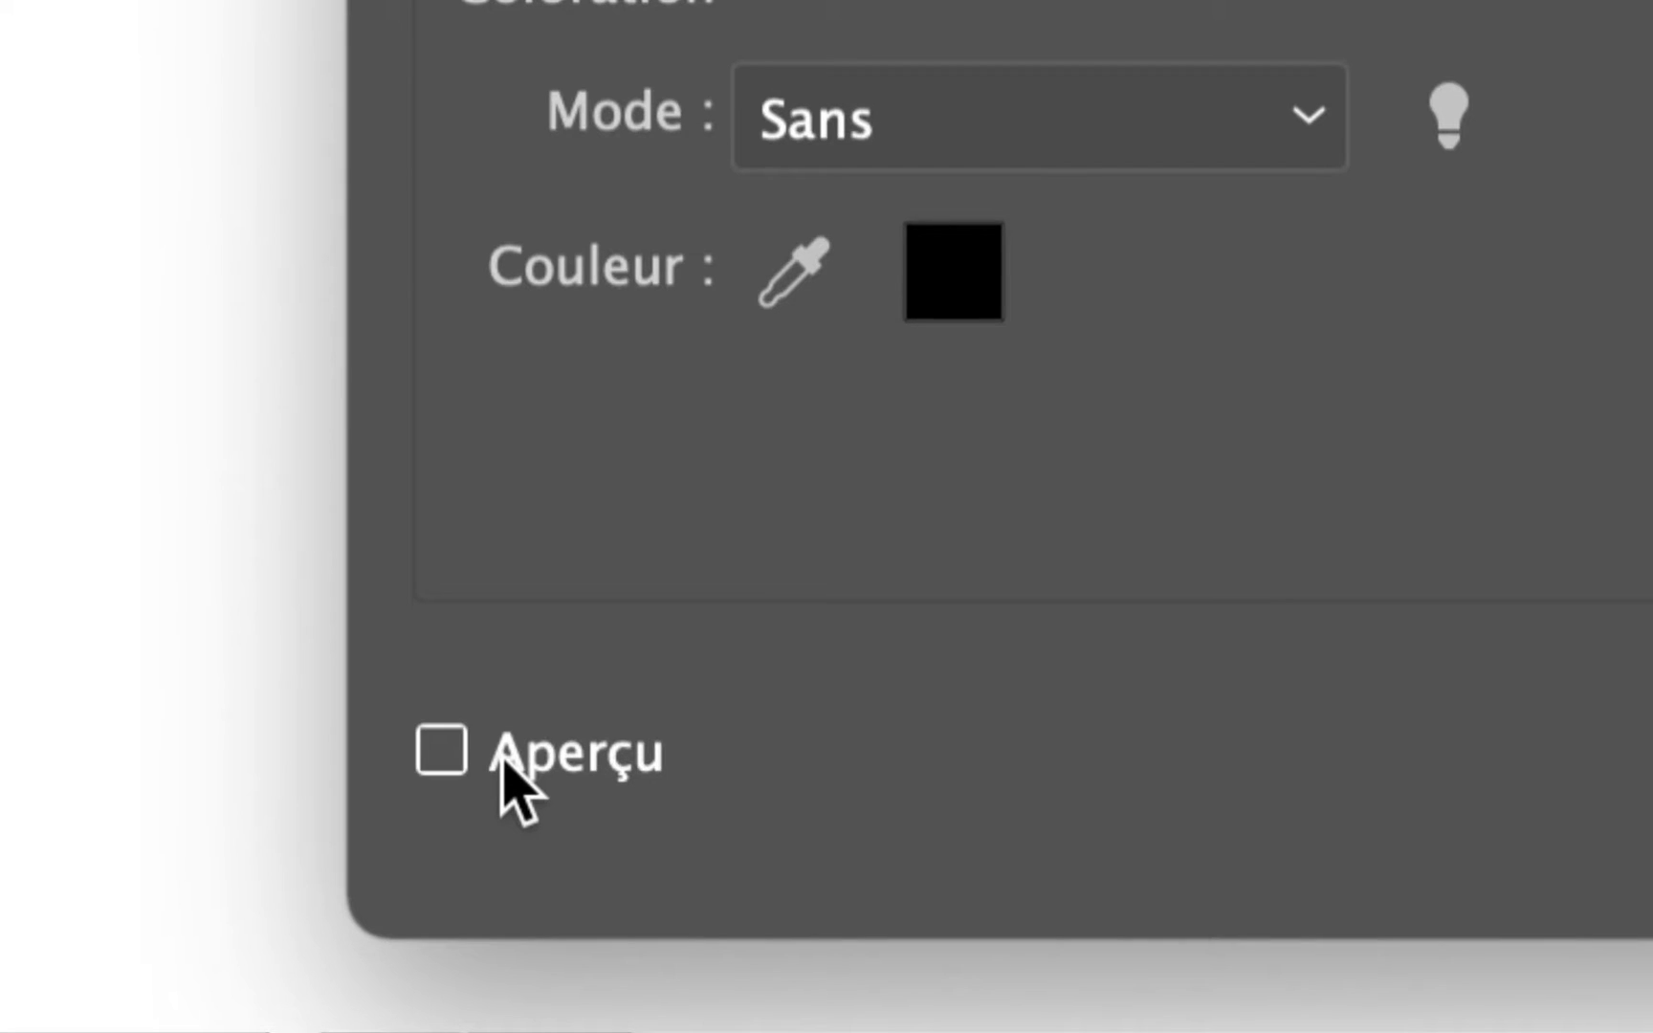
pyautogui.click(503, 760)
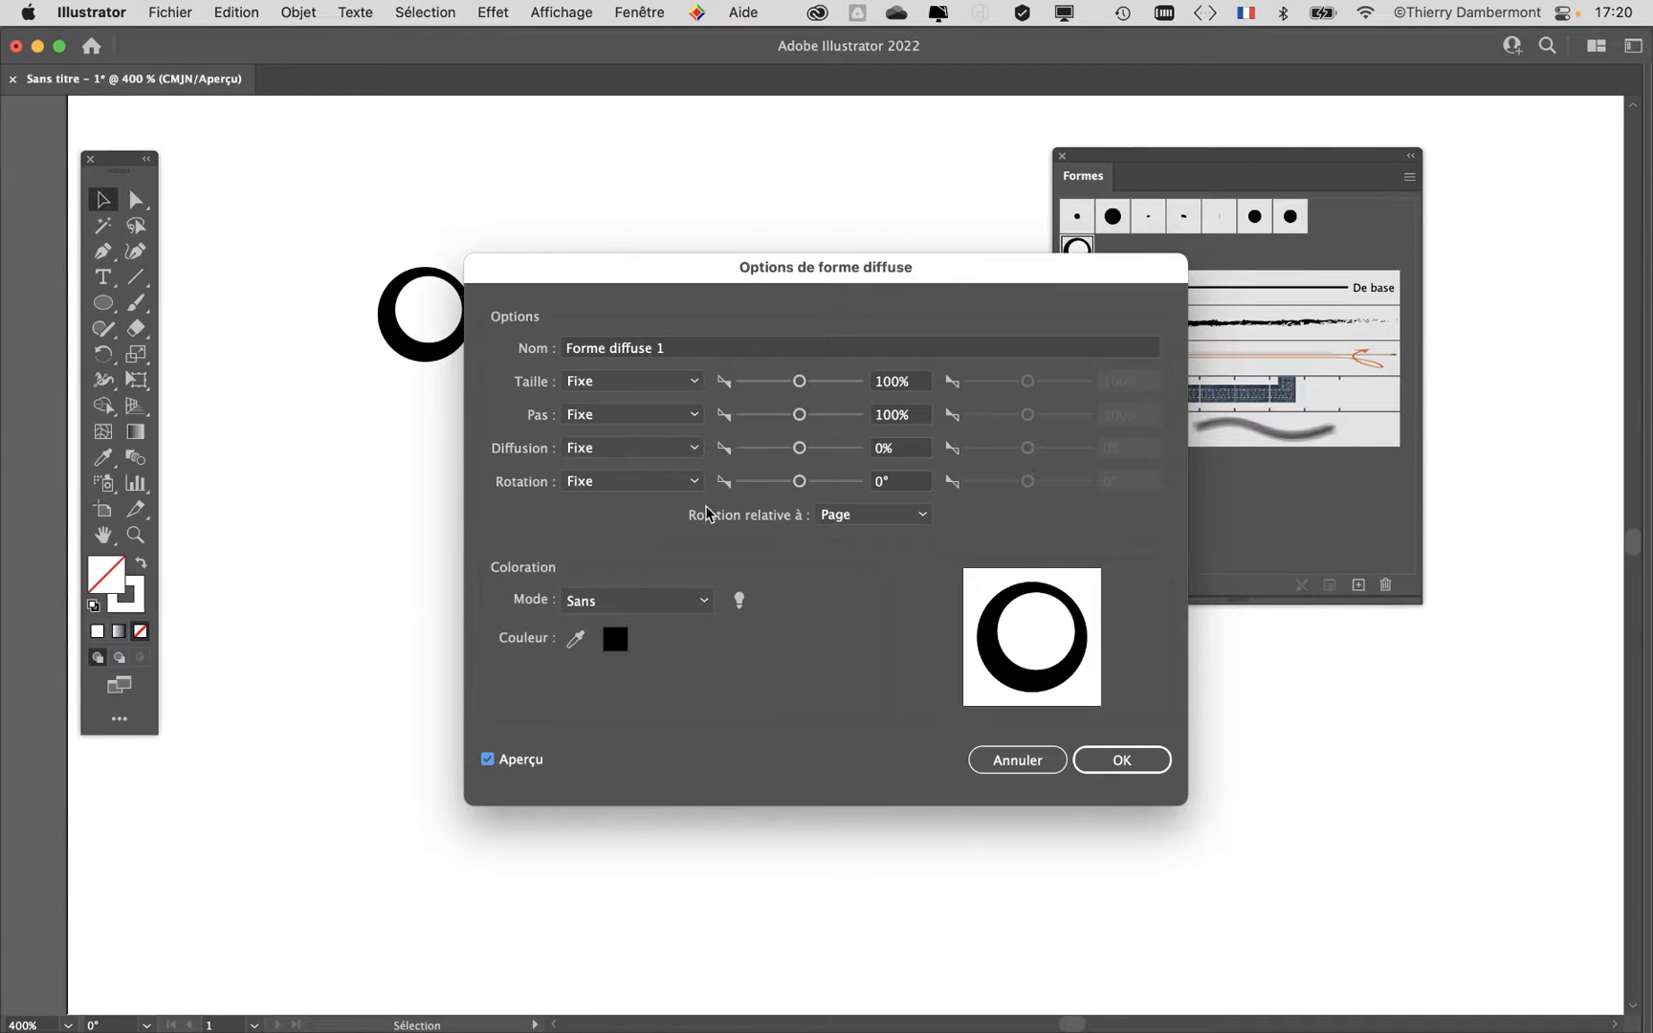
pyautogui.moveTo(751, 277); pyautogui.dragTo(885, 451)
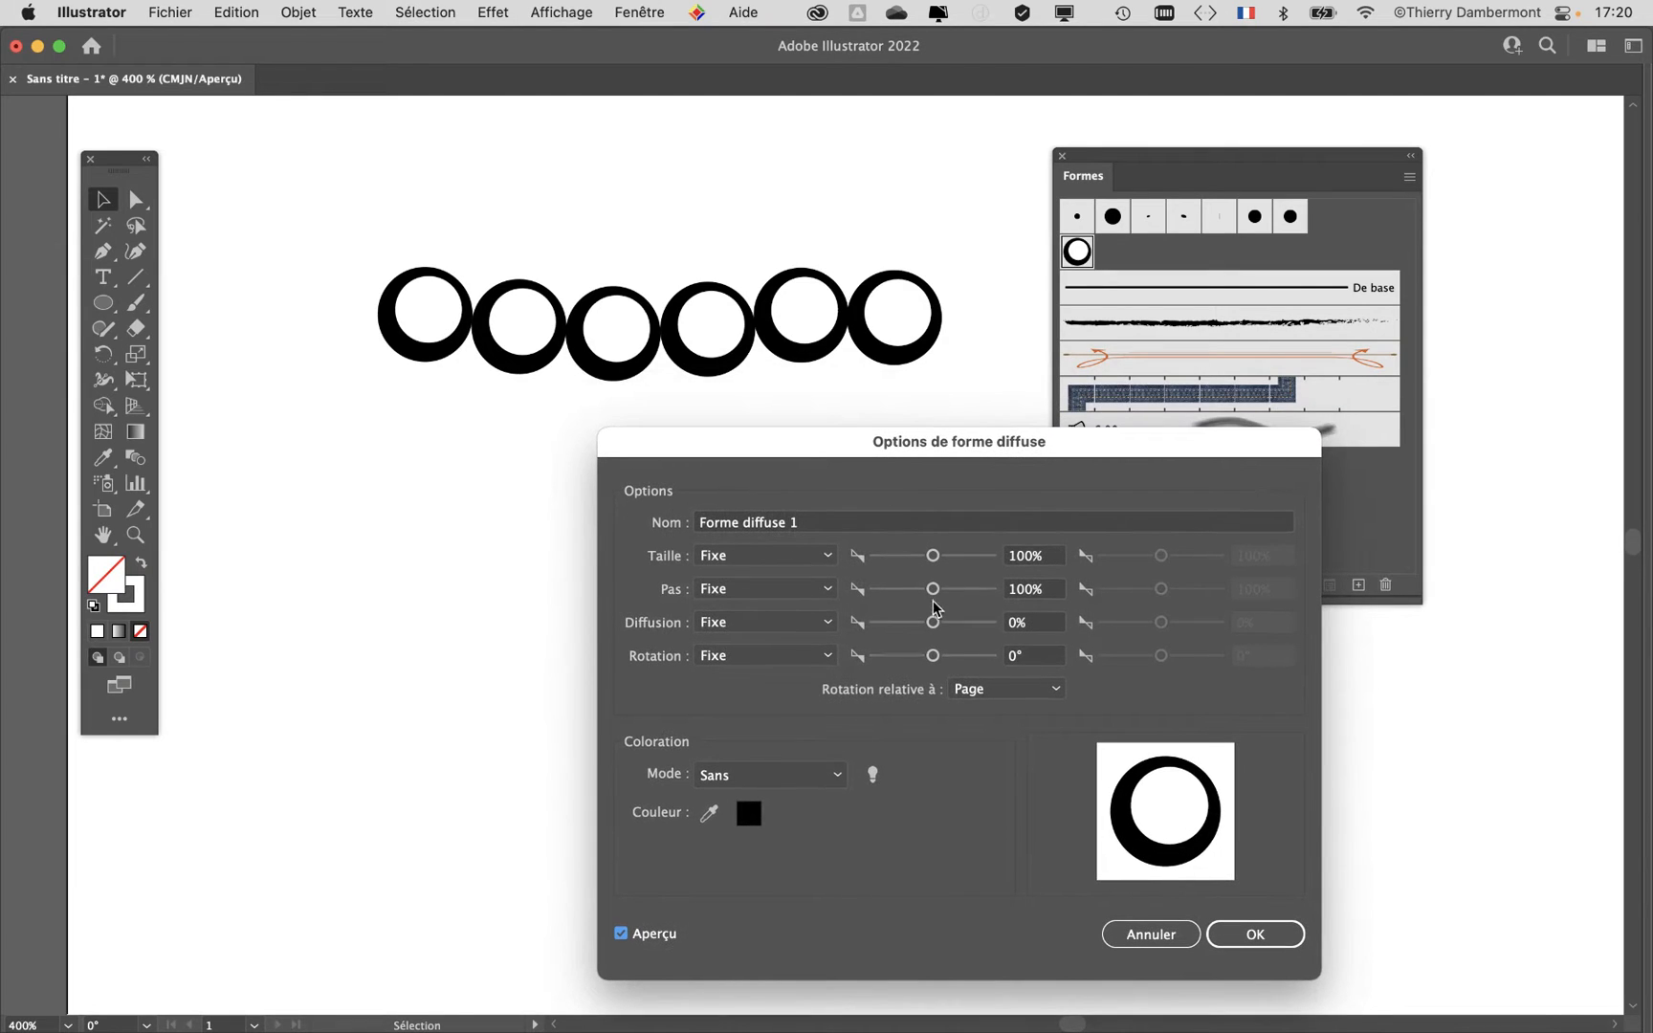
pyautogui.moveTo(933, 589); pyautogui.dragTo(935, 589)
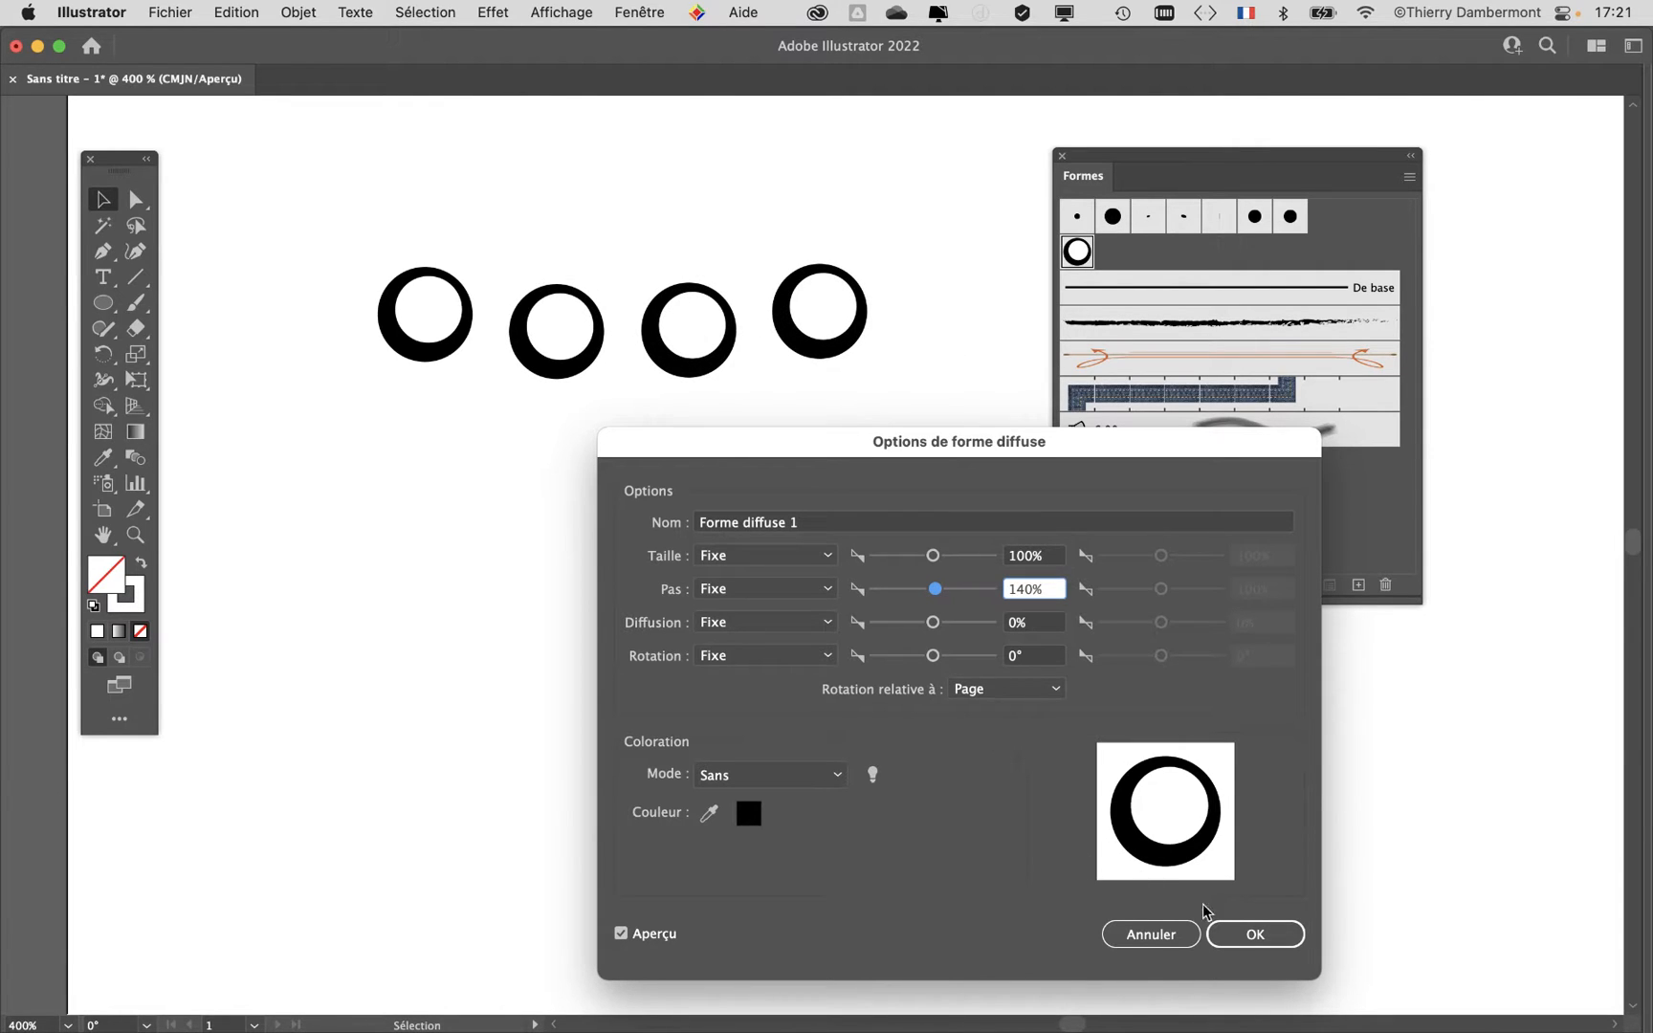
pyautogui.click(1240, 932)
pyautogui.click(755, 573)
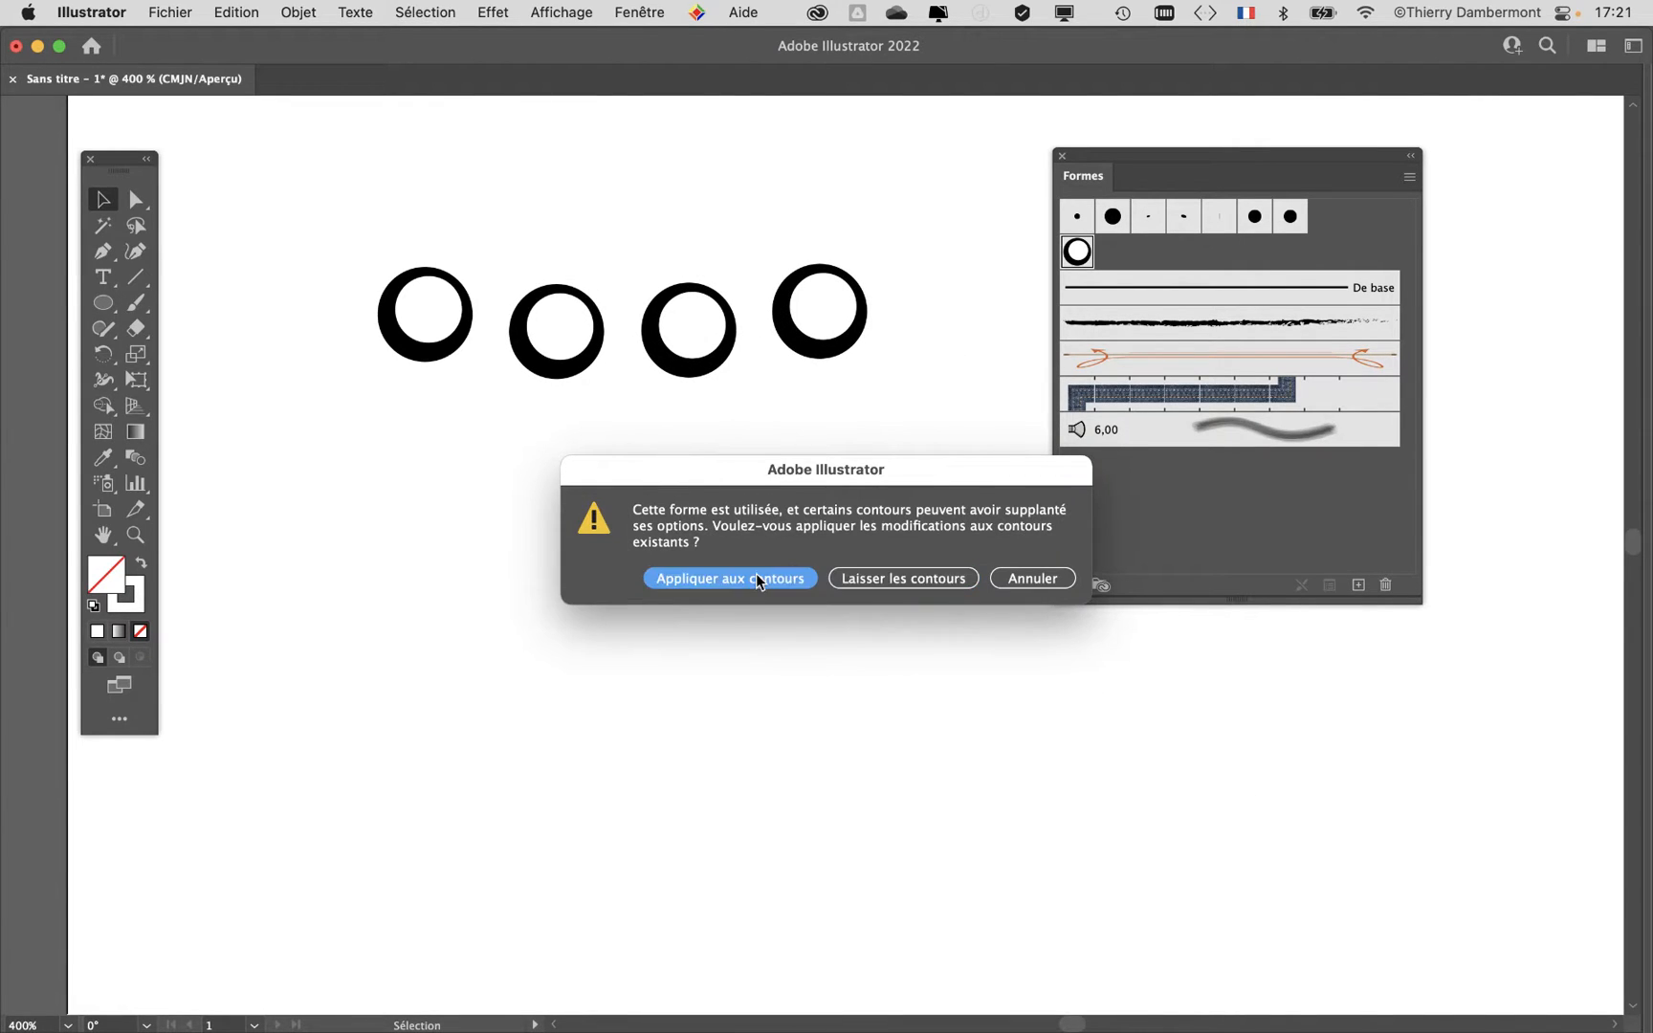
# Step: Move the Formes brushes clear of the drawing area and delete the painted ring stroke from the artboard
pyautogui.moveTo(1091, 159); pyautogui.dragTo(1273, 161)
pyautogui.moveTo(457, 229); pyautogui.dragTo(630, 371)
pyautogui.press('Delete')
# Step: Paint four roughly parallel curved ring strokes descending across the page with the Paintbrush tool and the Forme diffuse 1 brush
pyautogui.scroll(-2, 763, 562)
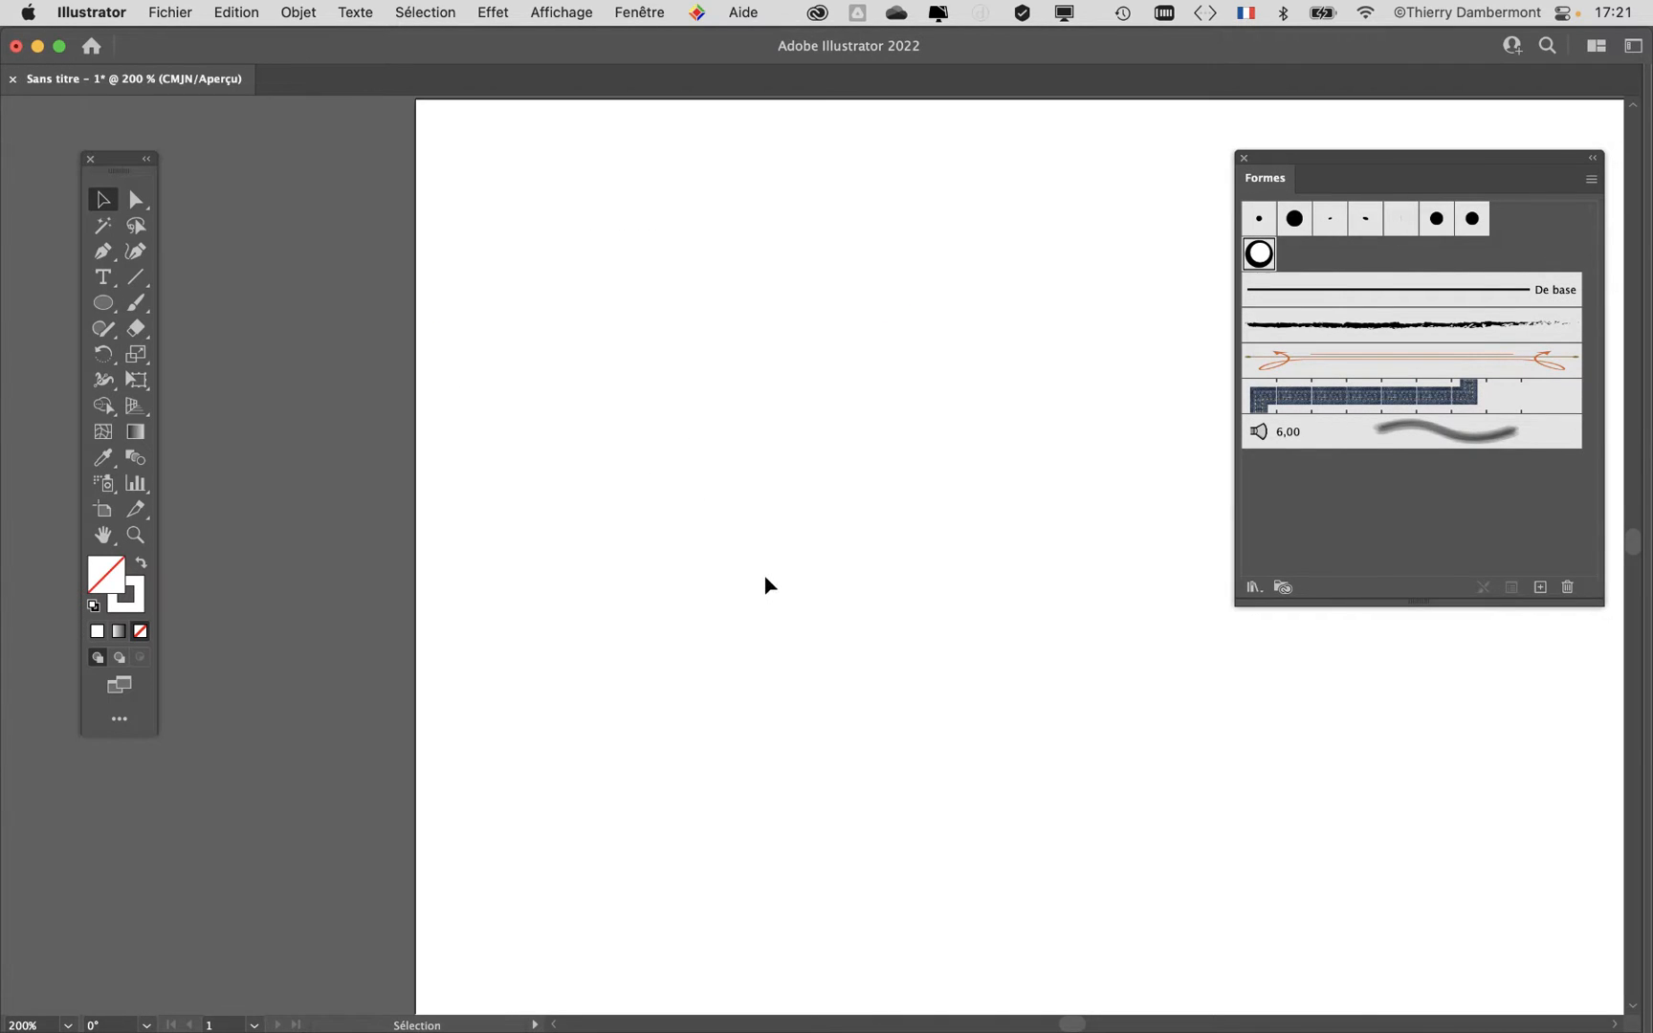
pyautogui.scroll(-1, 765, 585)
pyautogui.moveTo(830, 557); pyautogui.dragTo(439, 387)
pyautogui.click(137, 304)
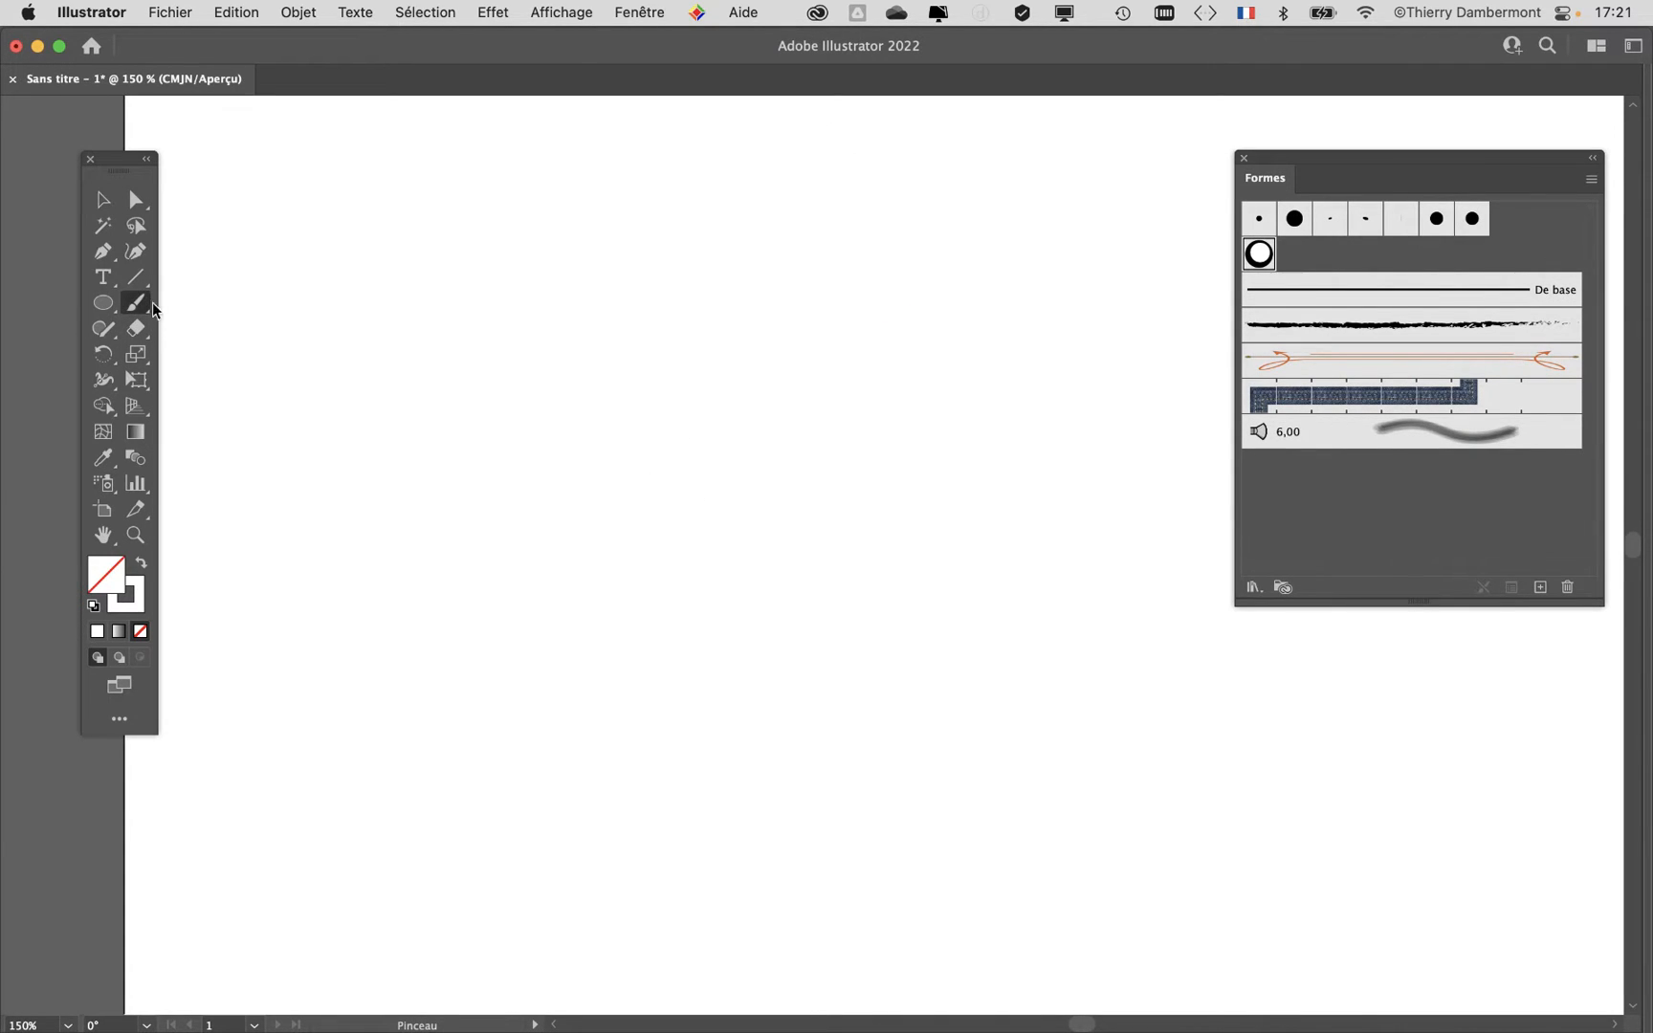
pyautogui.moveTo(1060, 660); pyautogui.dragTo(1133, 734)
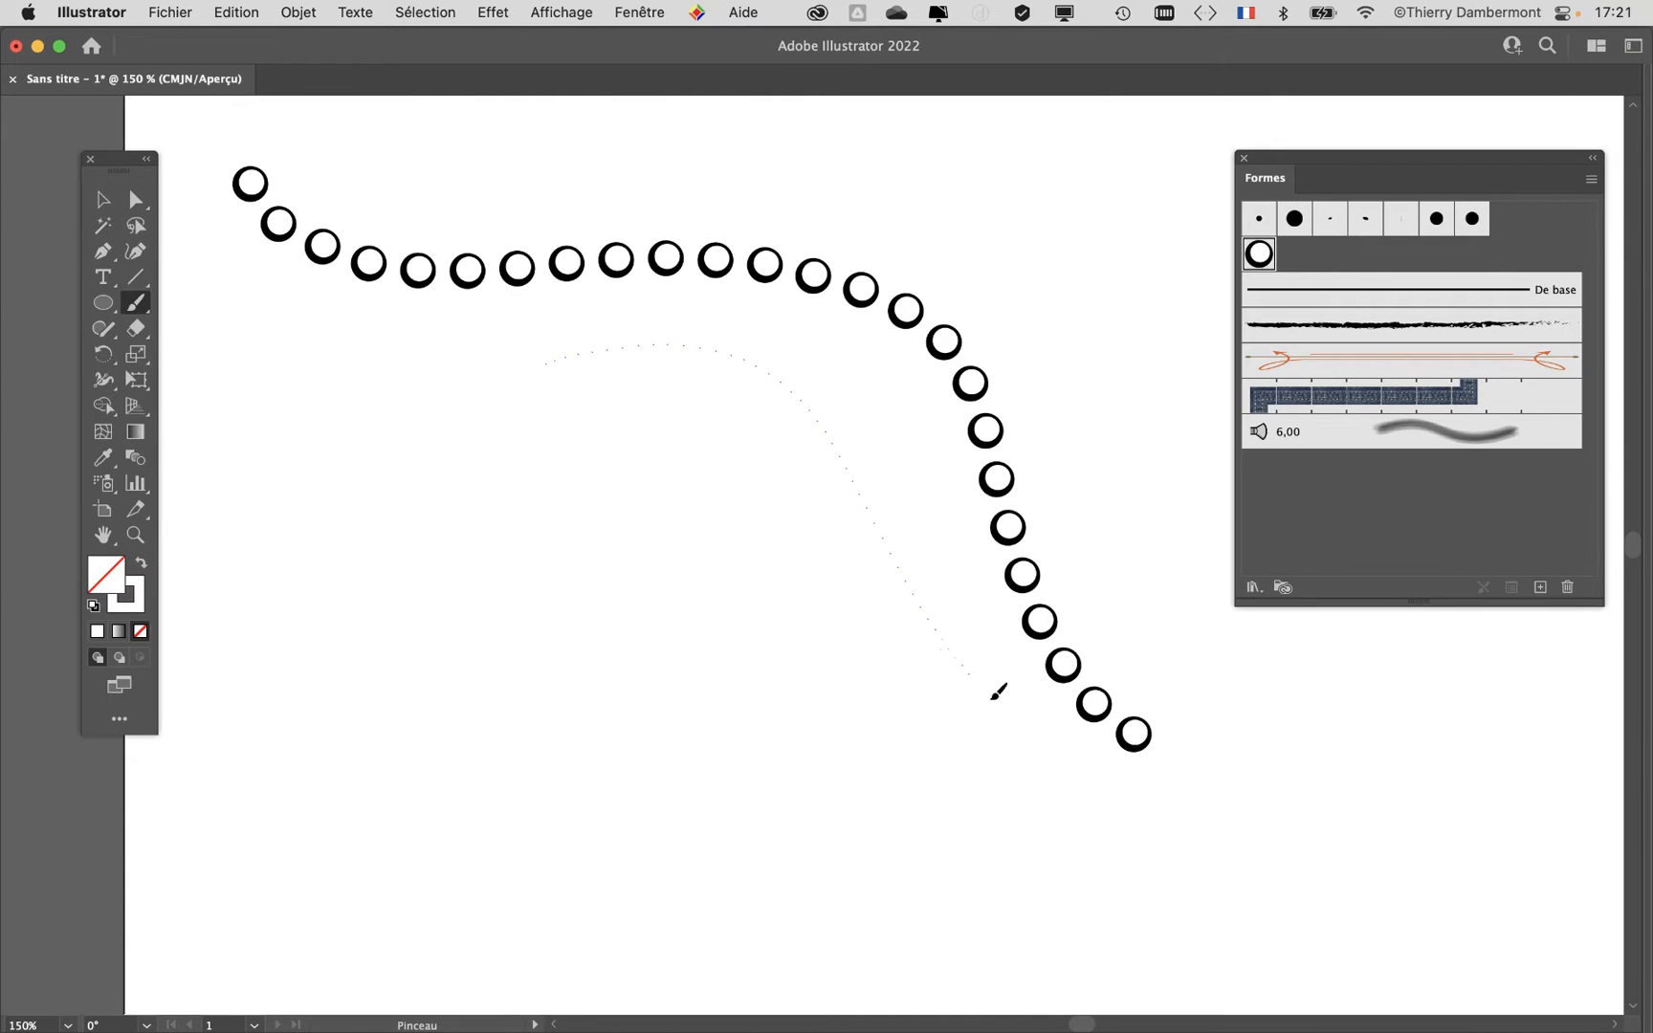
pyautogui.moveTo(993, 694); pyautogui.dragTo(1043, 744)
pyautogui.moveTo(920, 404); pyautogui.dragTo(968, 598)
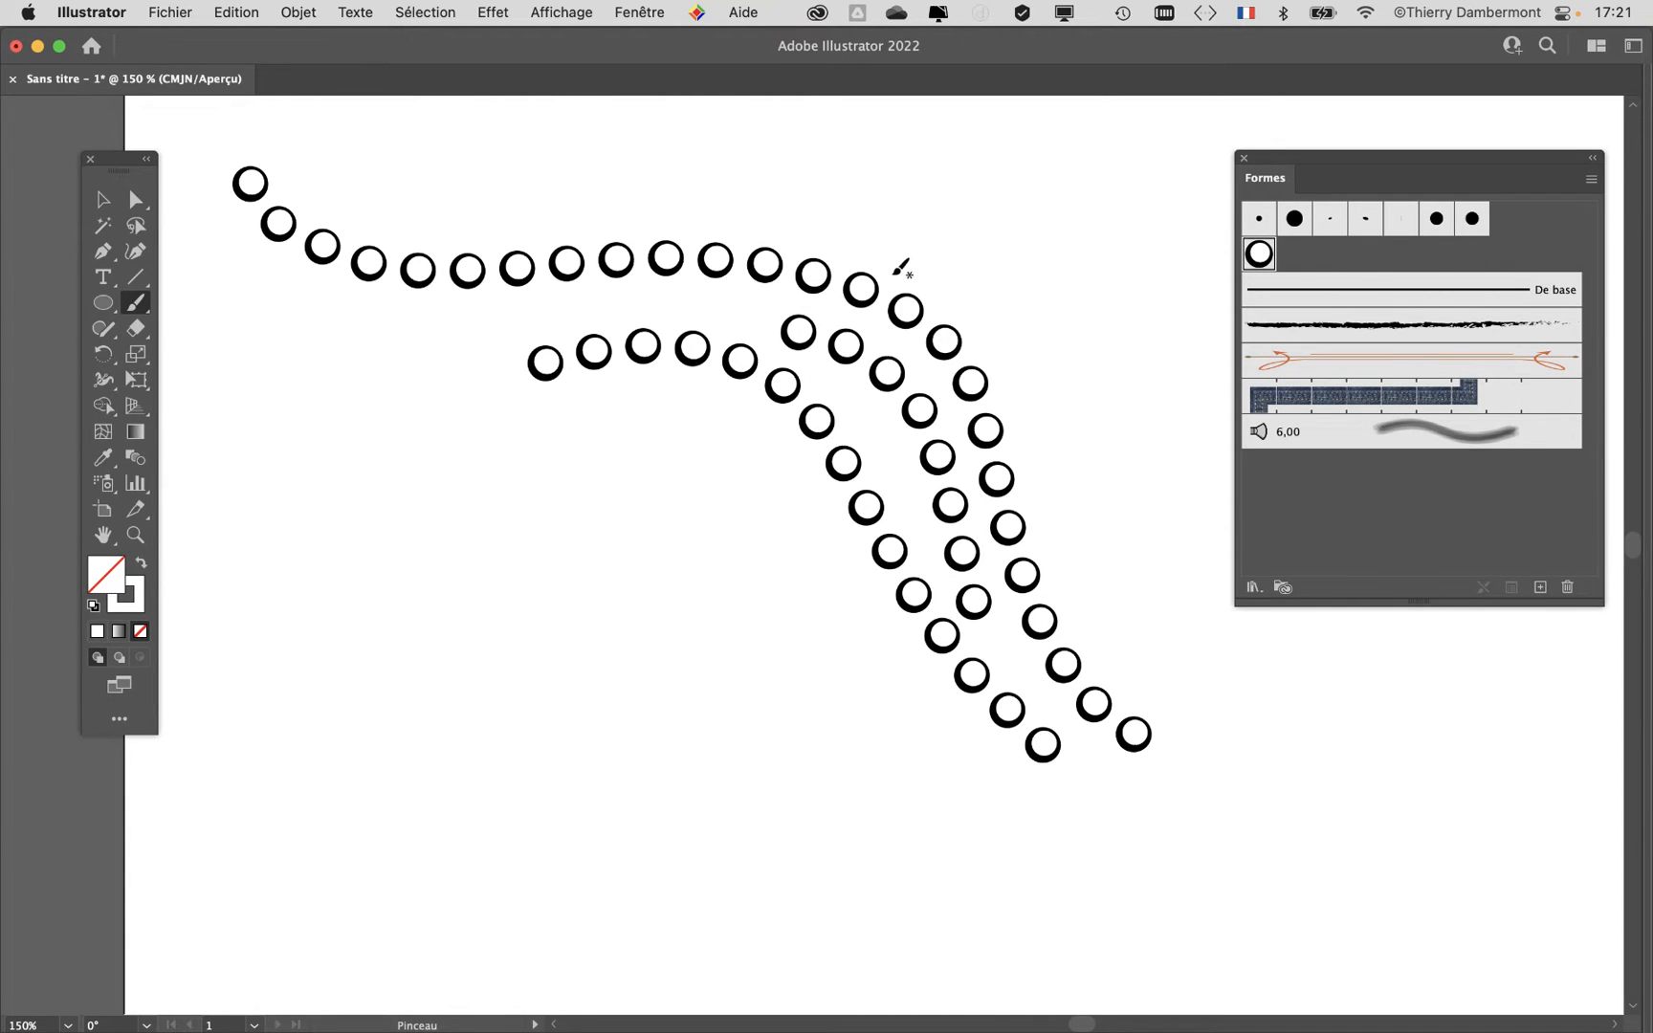
pyautogui.moveTo(911, 286)
pyautogui.mouseDown()
pyautogui.moveTo(951, 304)
pyautogui.moveTo(1046, 445)
pyautogui.moveTo(1123, 637)
pyautogui.mouseUp()
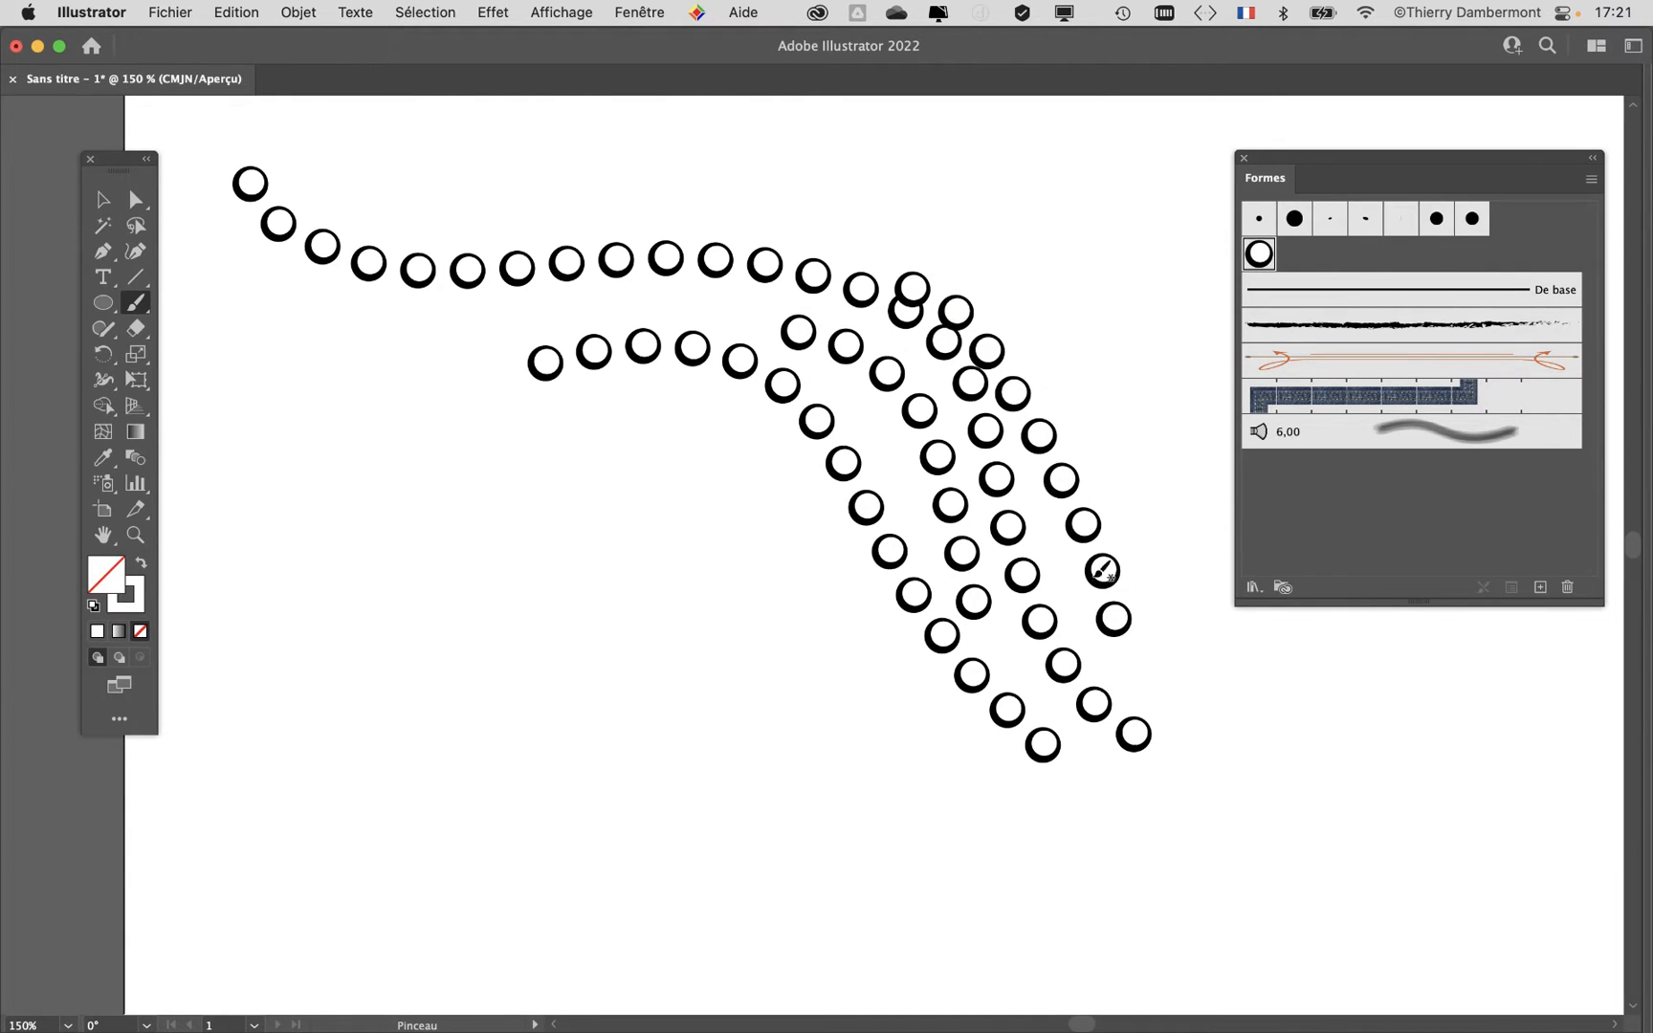
# Step: Select all the painted ring strokes and delete them
pyautogui.click(102, 199)
pyautogui.moveTo(489, 168)
pyautogui.mouseDown()
pyautogui.moveTo(608, 260)
pyautogui.moveTo(1055, 727)
pyautogui.mouseUp()
pyautogui.press('BackSpace')
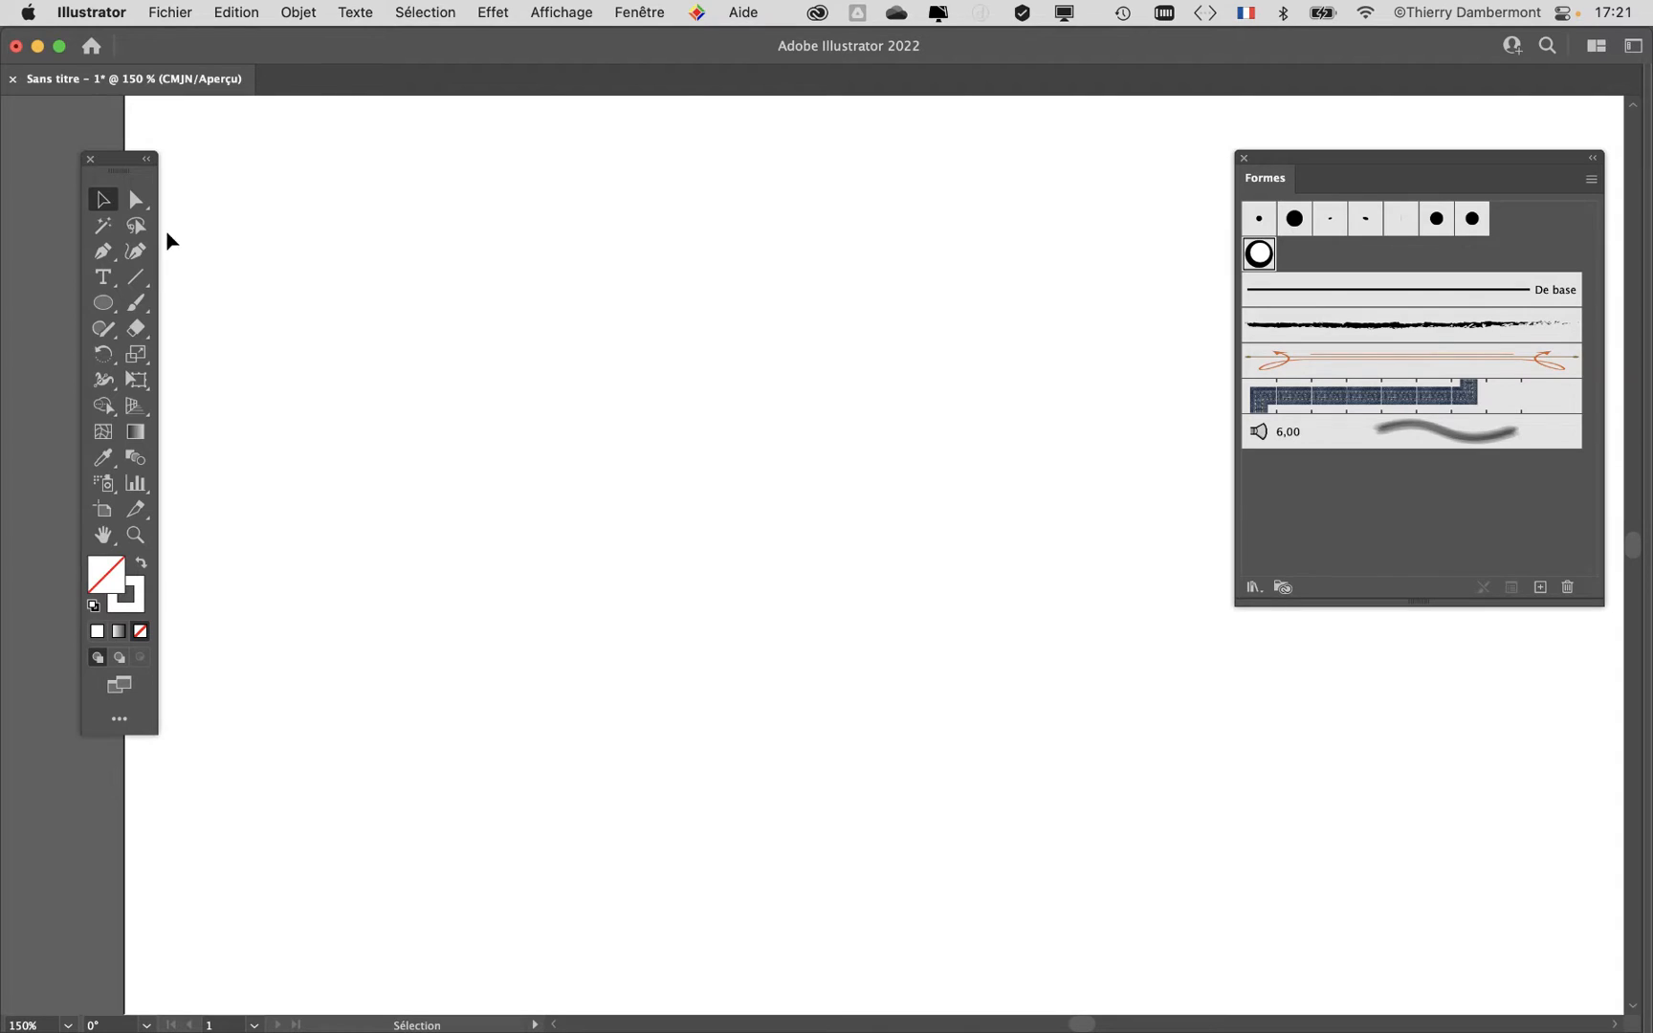
# Step: Set the stroke colour to black (N 100%) and move the Formes brushes clear of the colour settings
pyautogui.click(134, 610)
pyautogui.click(1029, 272)
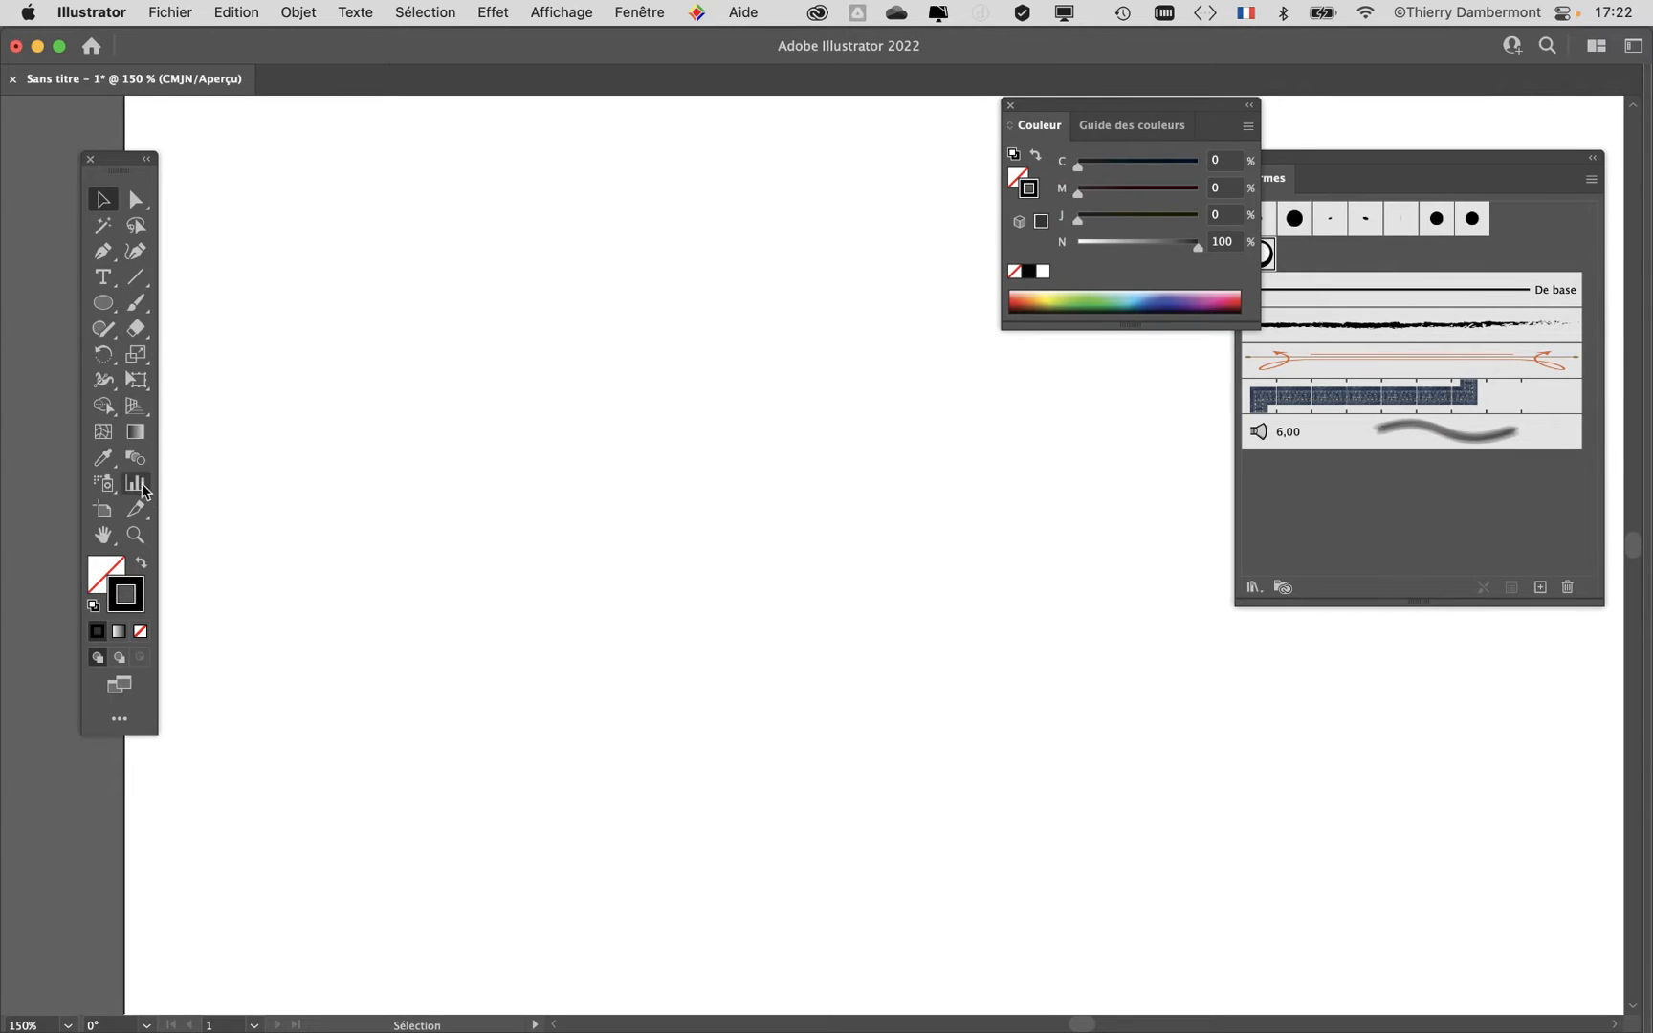
pyautogui.click(137, 304)
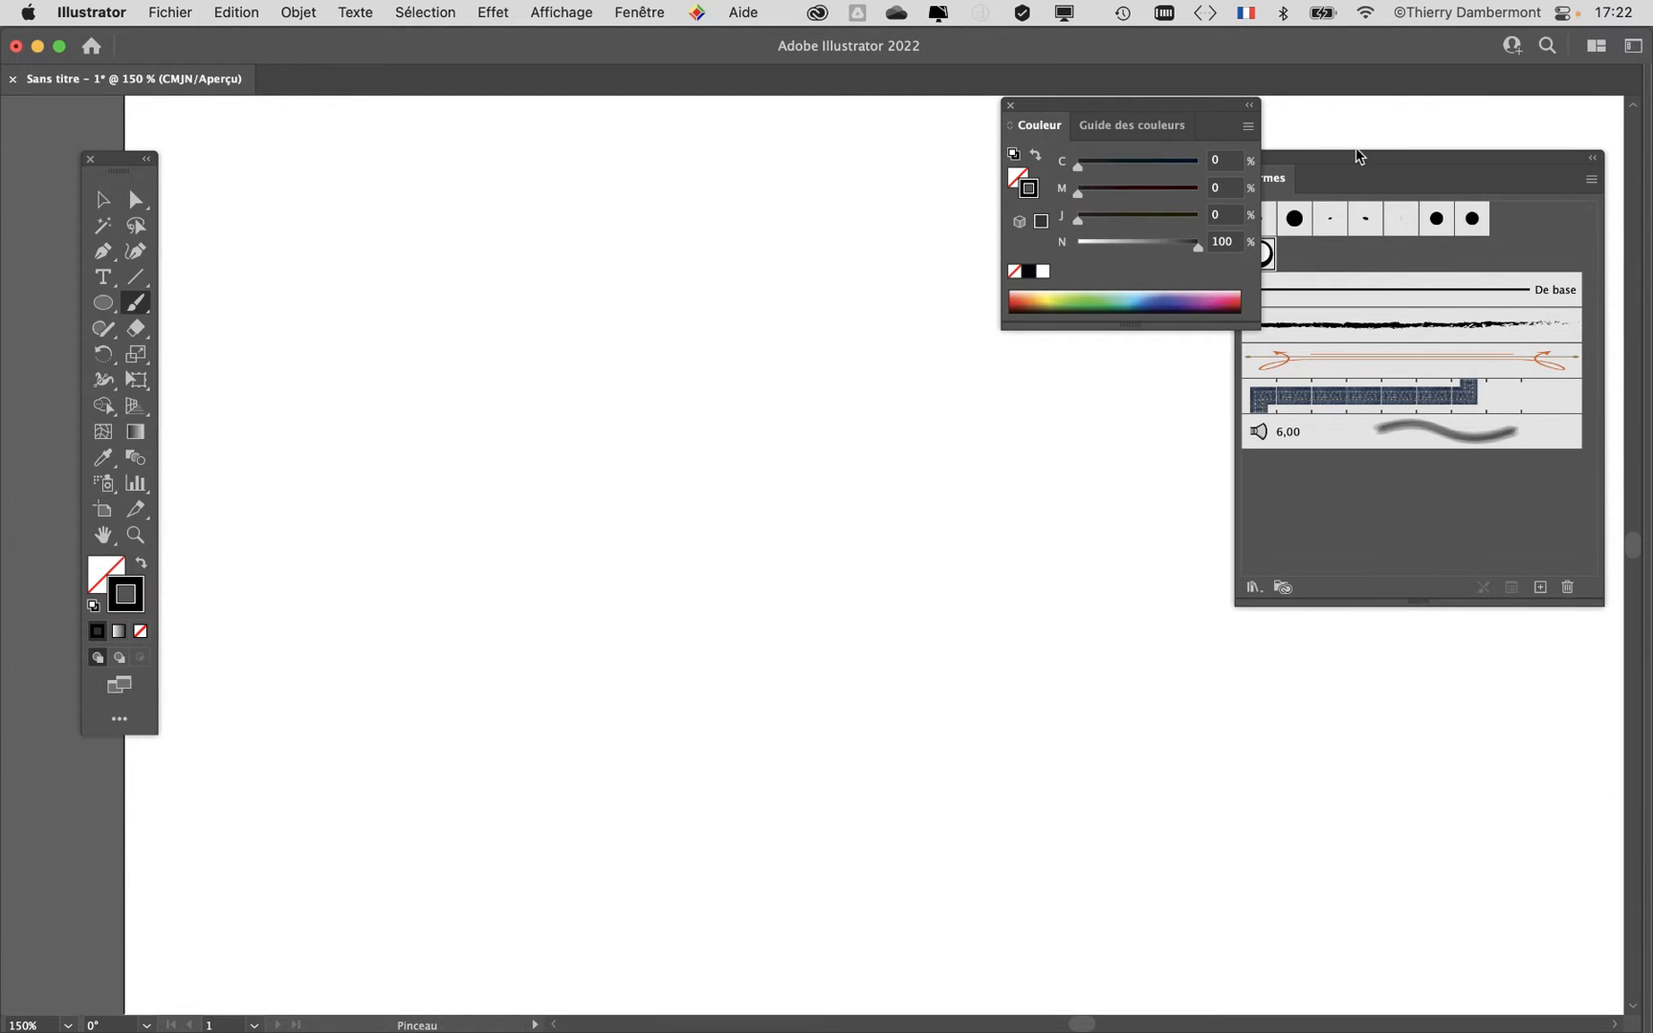
pyautogui.moveTo(1359, 156); pyautogui.dragTo(1330, 353)
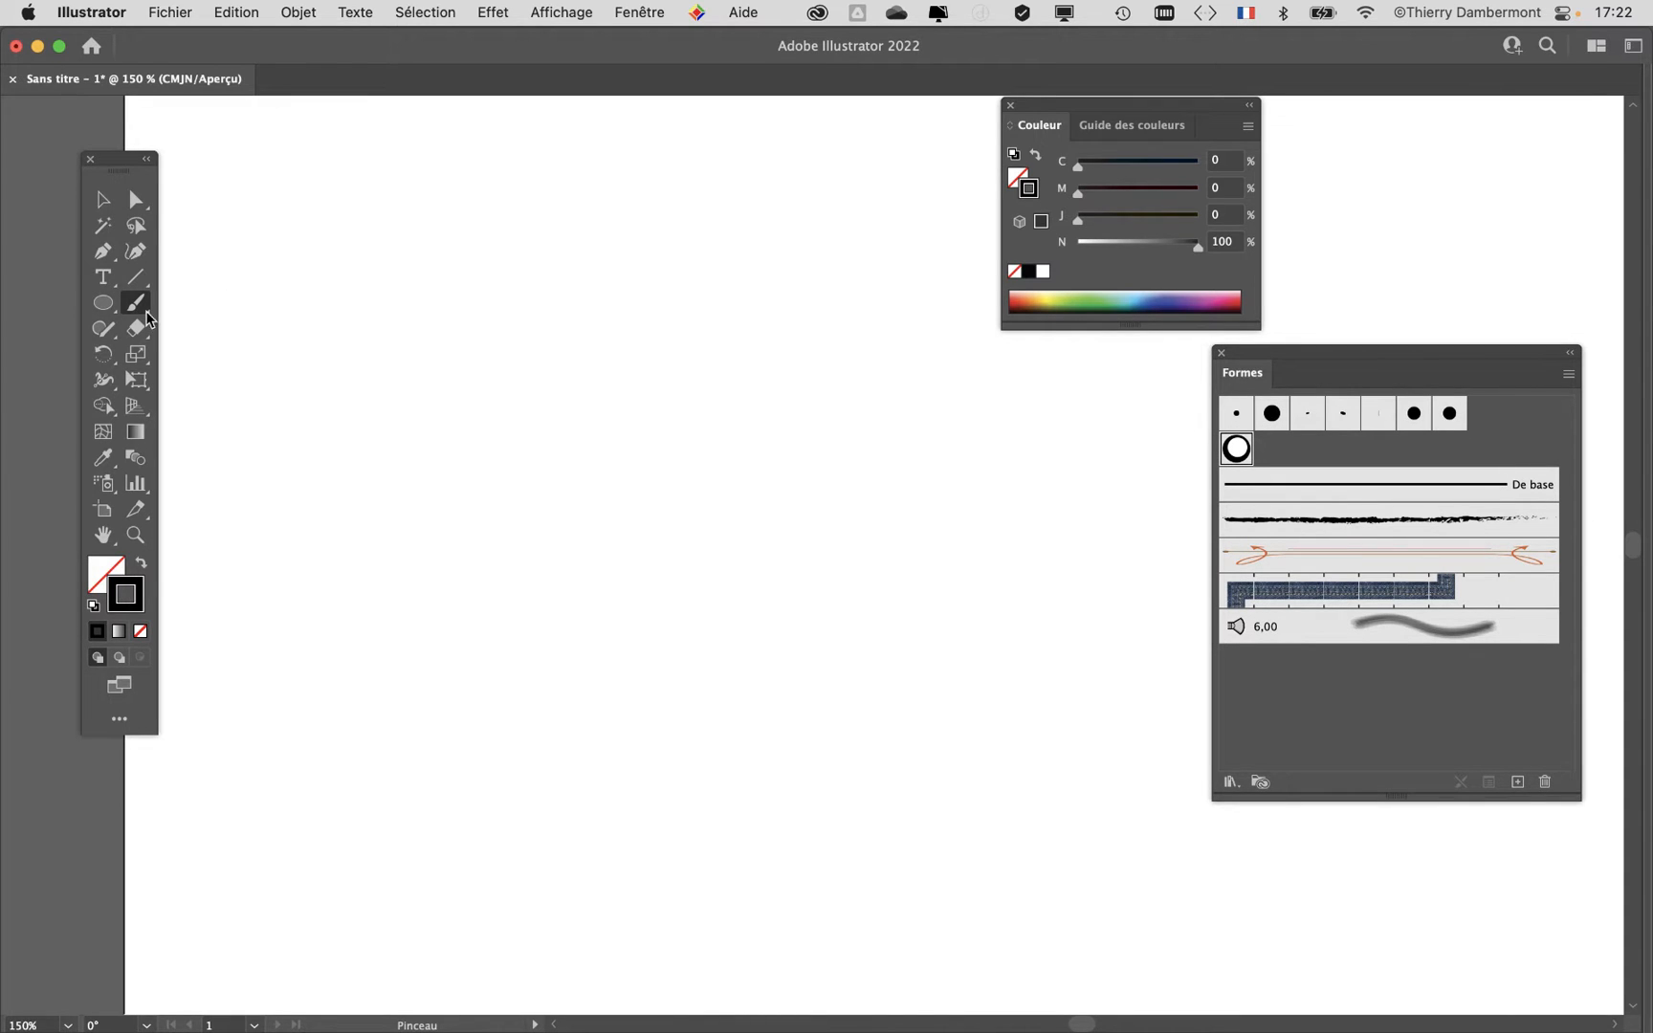
# Step: Try drawing long curved lines across the page with the Pencil tool, removing each attempt
pyautogui.moveTo(103, 328)
pyautogui.mouseDown()
pyautogui.moveTo(151, 349)
pyautogui.moveTo(247, 325)
pyautogui.moveTo(1036, 442)
pyautogui.moveTo(1126, 423)
pyautogui.mouseUp()
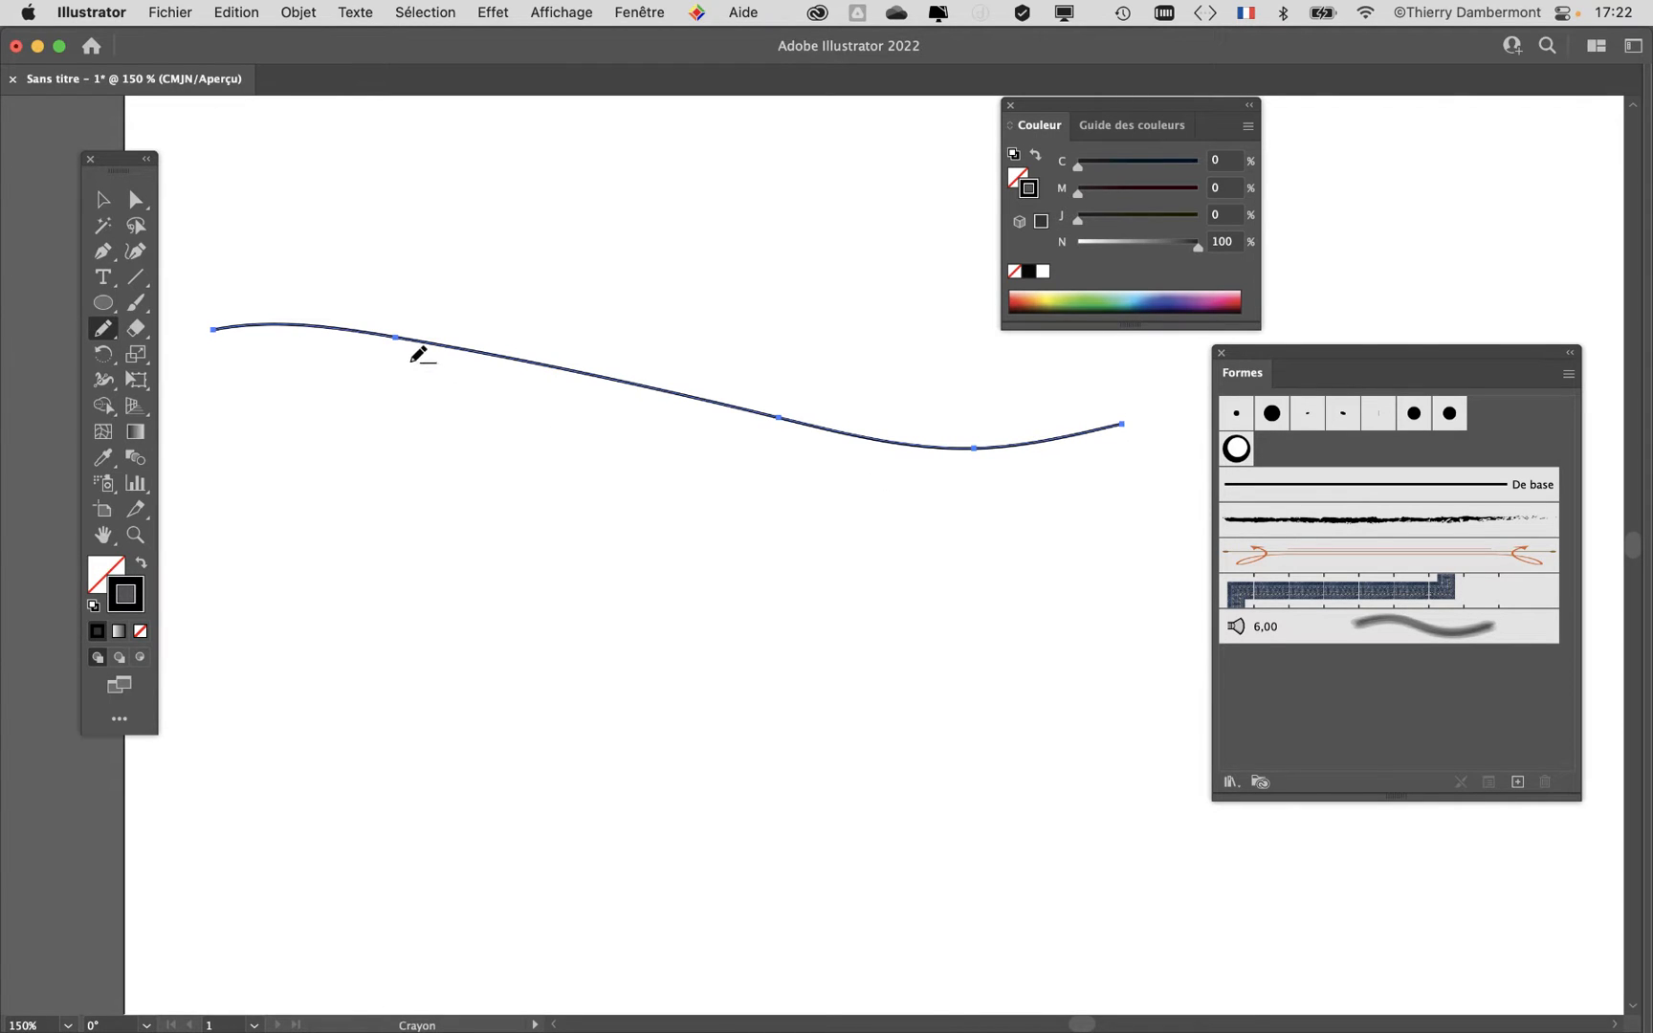
pyautogui.press('super+minus')
pyautogui.press('super+minus')
pyautogui.press('BackSpace')
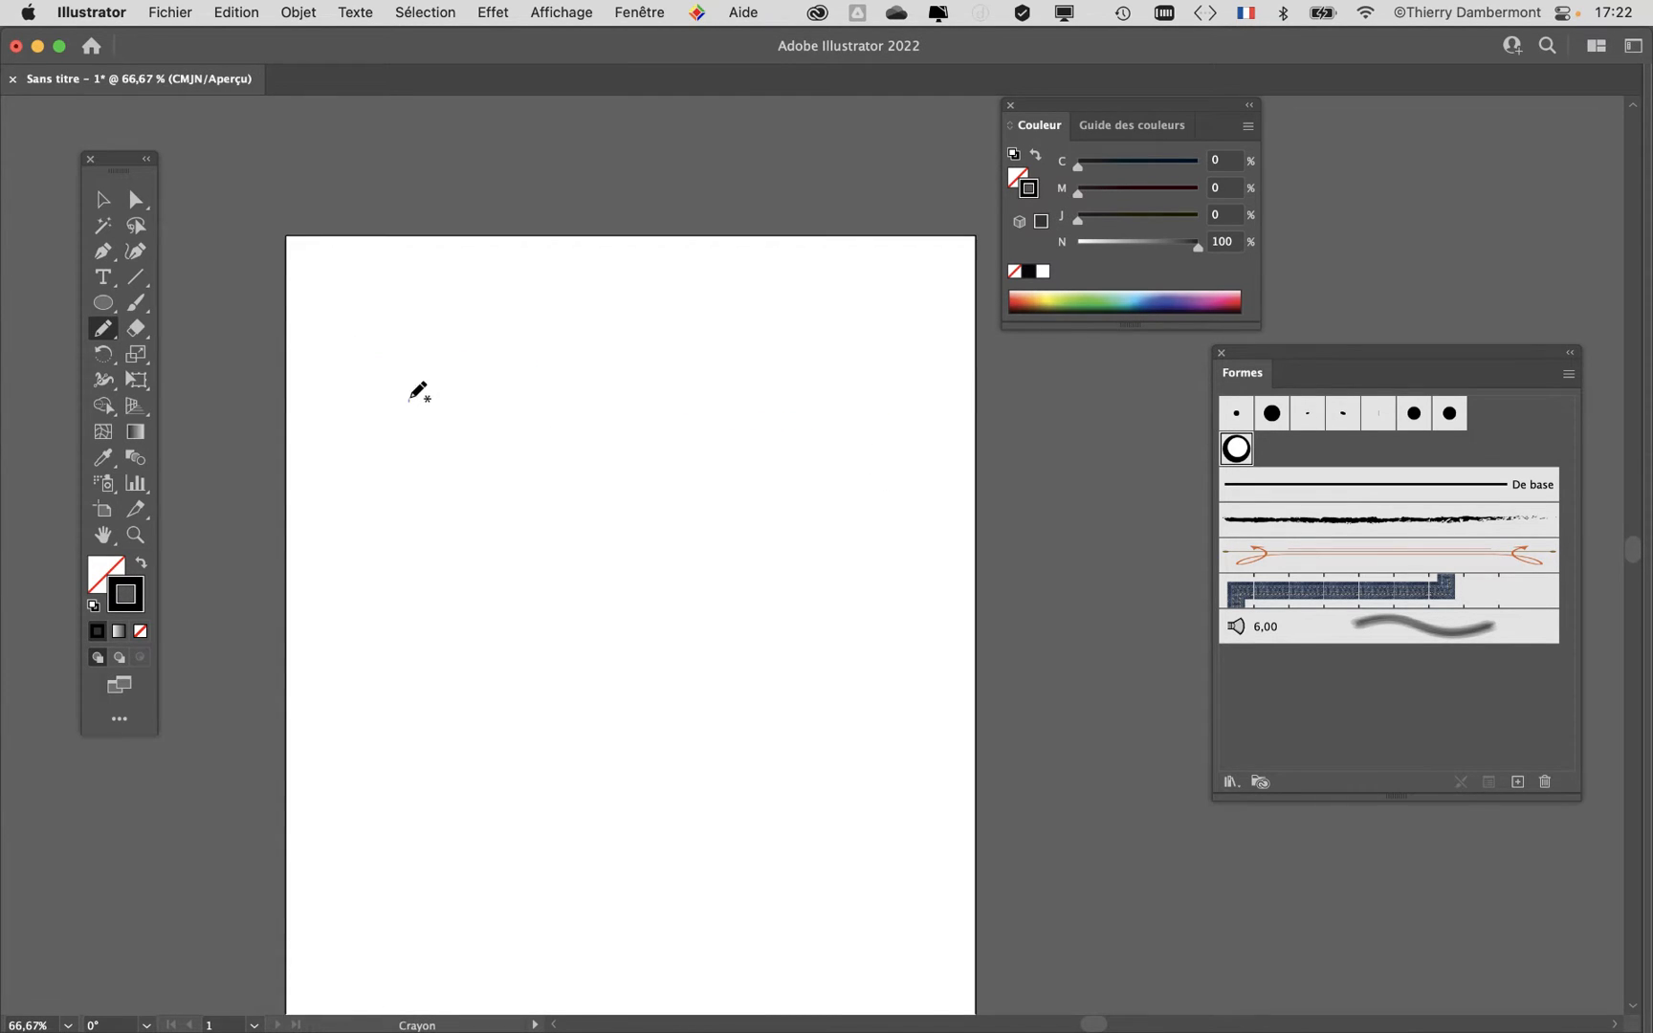
pyautogui.moveTo(408, 402)
pyautogui.mouseDown()
pyautogui.moveTo(690, 304)
pyautogui.moveTo(958, 371)
pyautogui.mouseUp()
pyautogui.press('super+z')
pyautogui.moveTo(432, 371)
pyautogui.mouseDown()
pyautogui.moveTo(734, 327)
pyautogui.moveTo(889, 397)
pyautogui.mouseUp()
pyautogui.press('super+z')
# Step: Set the Pencil tool's fidelity one notch towards Arrondi and draw two long curves across the page, one above the other
pyautogui.click(111, 328)
pyautogui.doubleClick(107, 329)
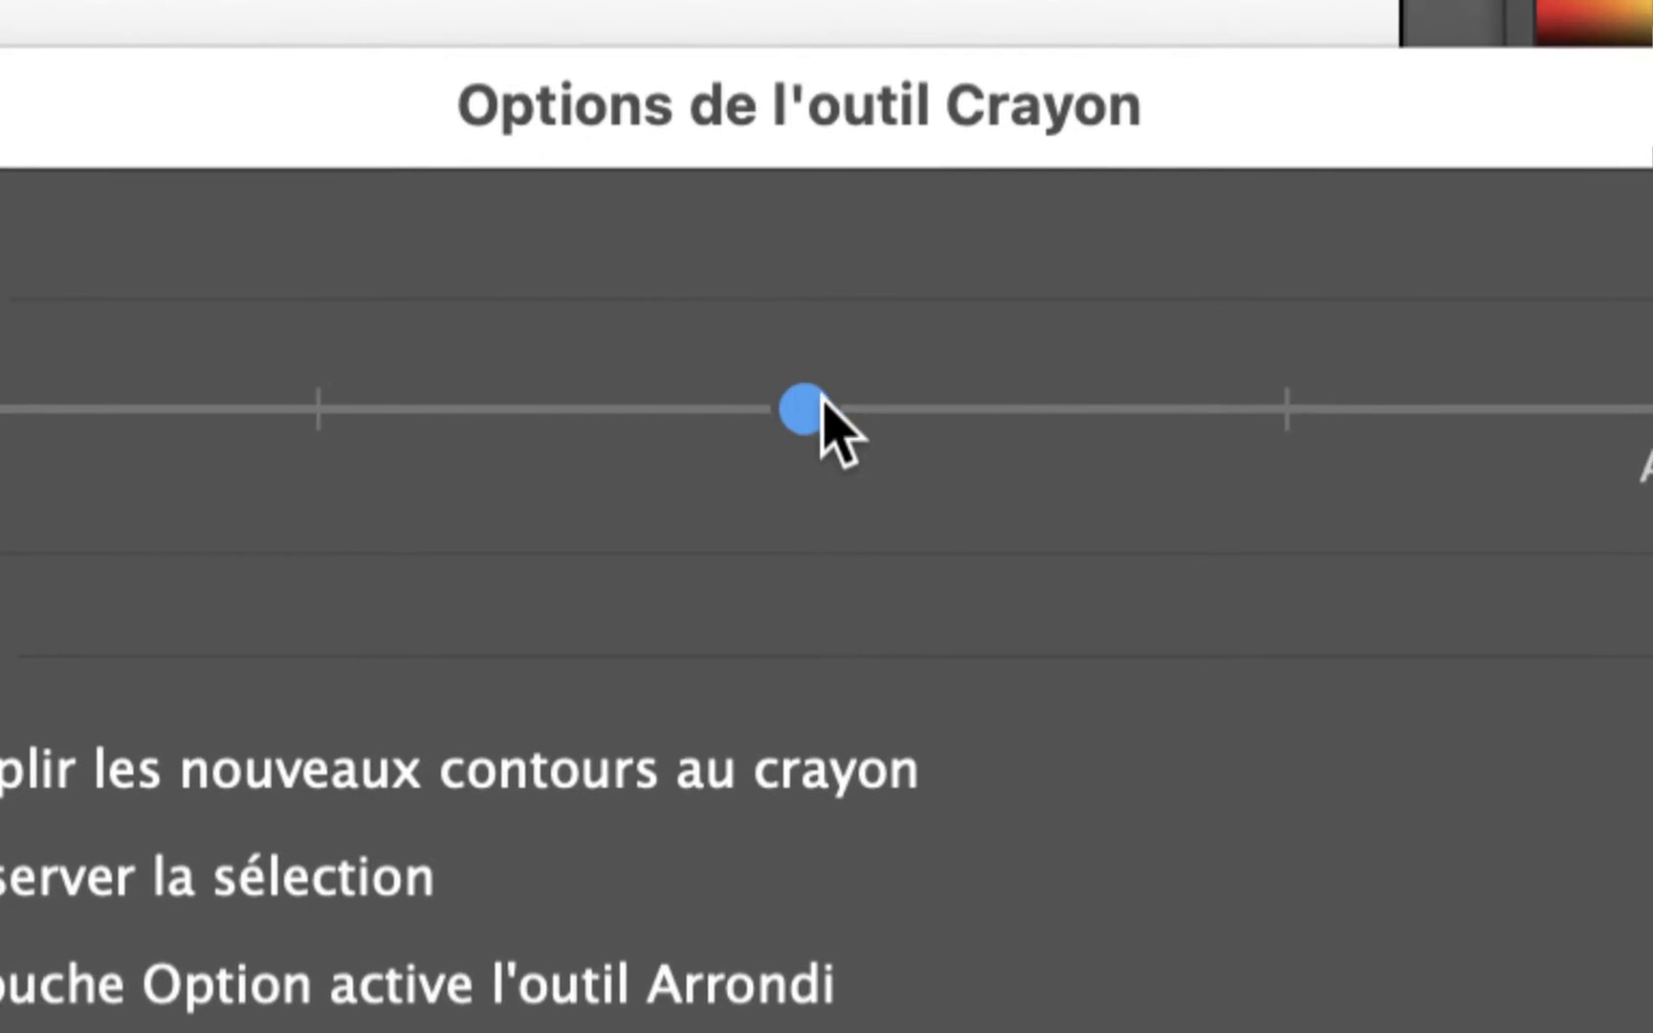
pyautogui.moveTo(828, 400); pyautogui.dragTo(944, 410)
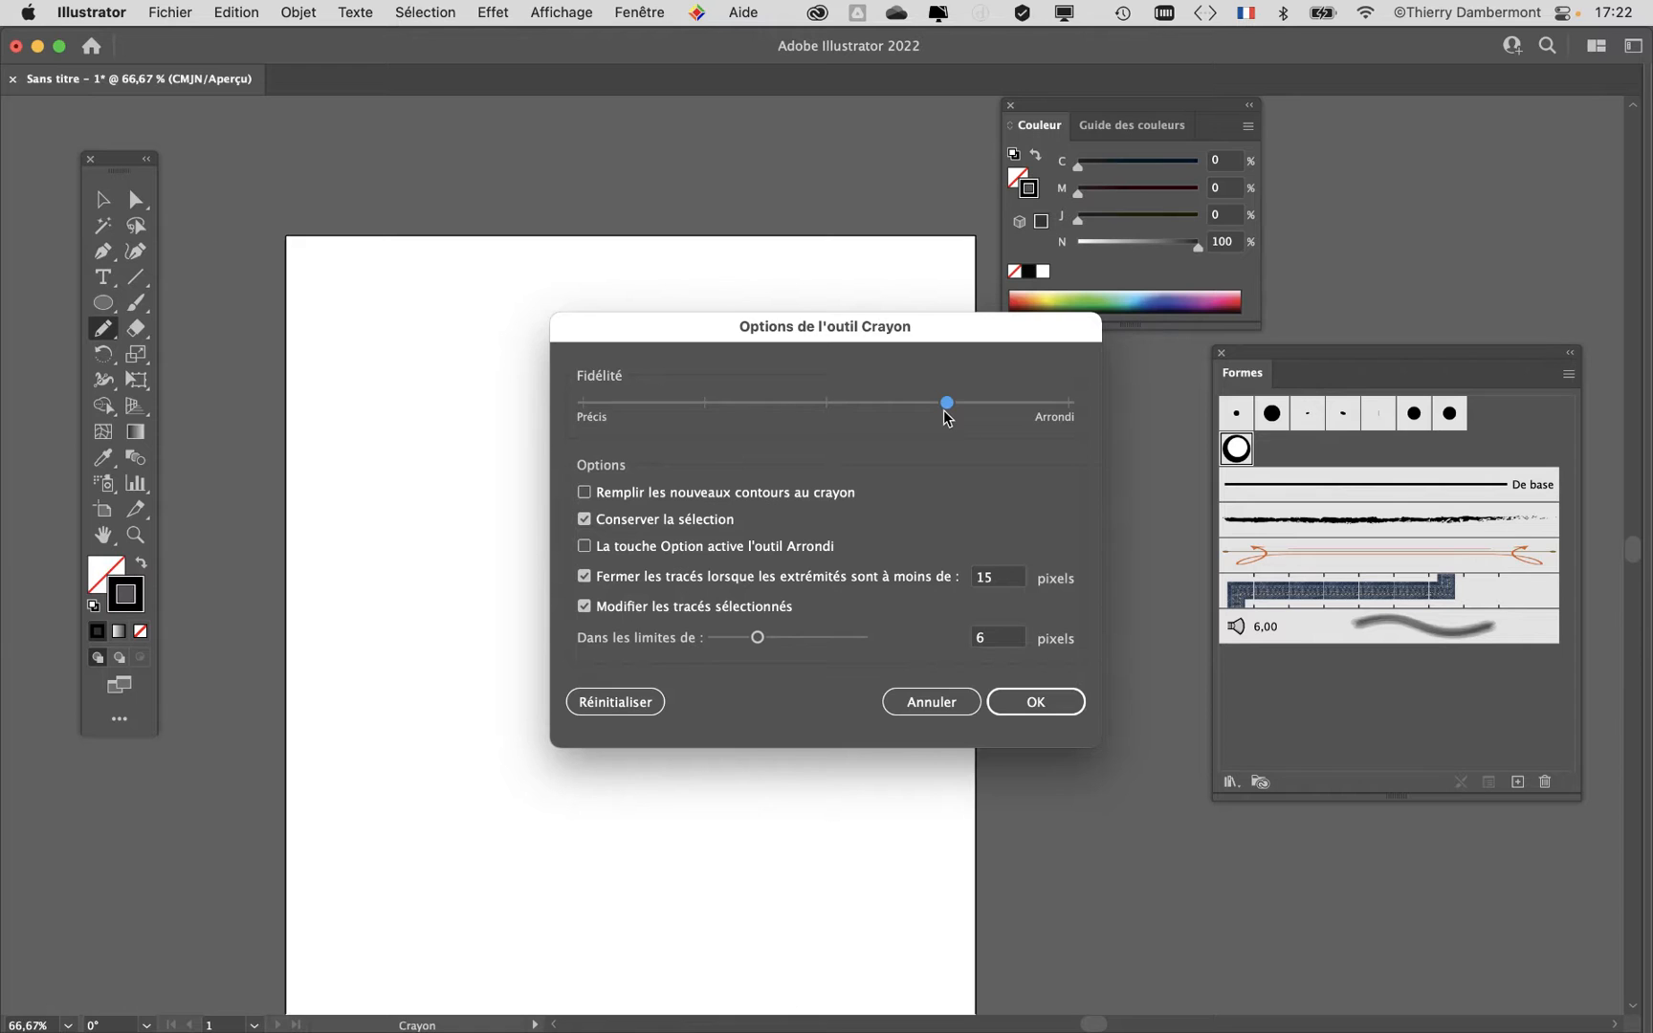
pyautogui.click(1038, 699)
pyautogui.moveTo(360, 371)
pyautogui.mouseDown()
pyautogui.moveTo(552, 319)
pyautogui.moveTo(902, 414)
pyautogui.mouseUp()
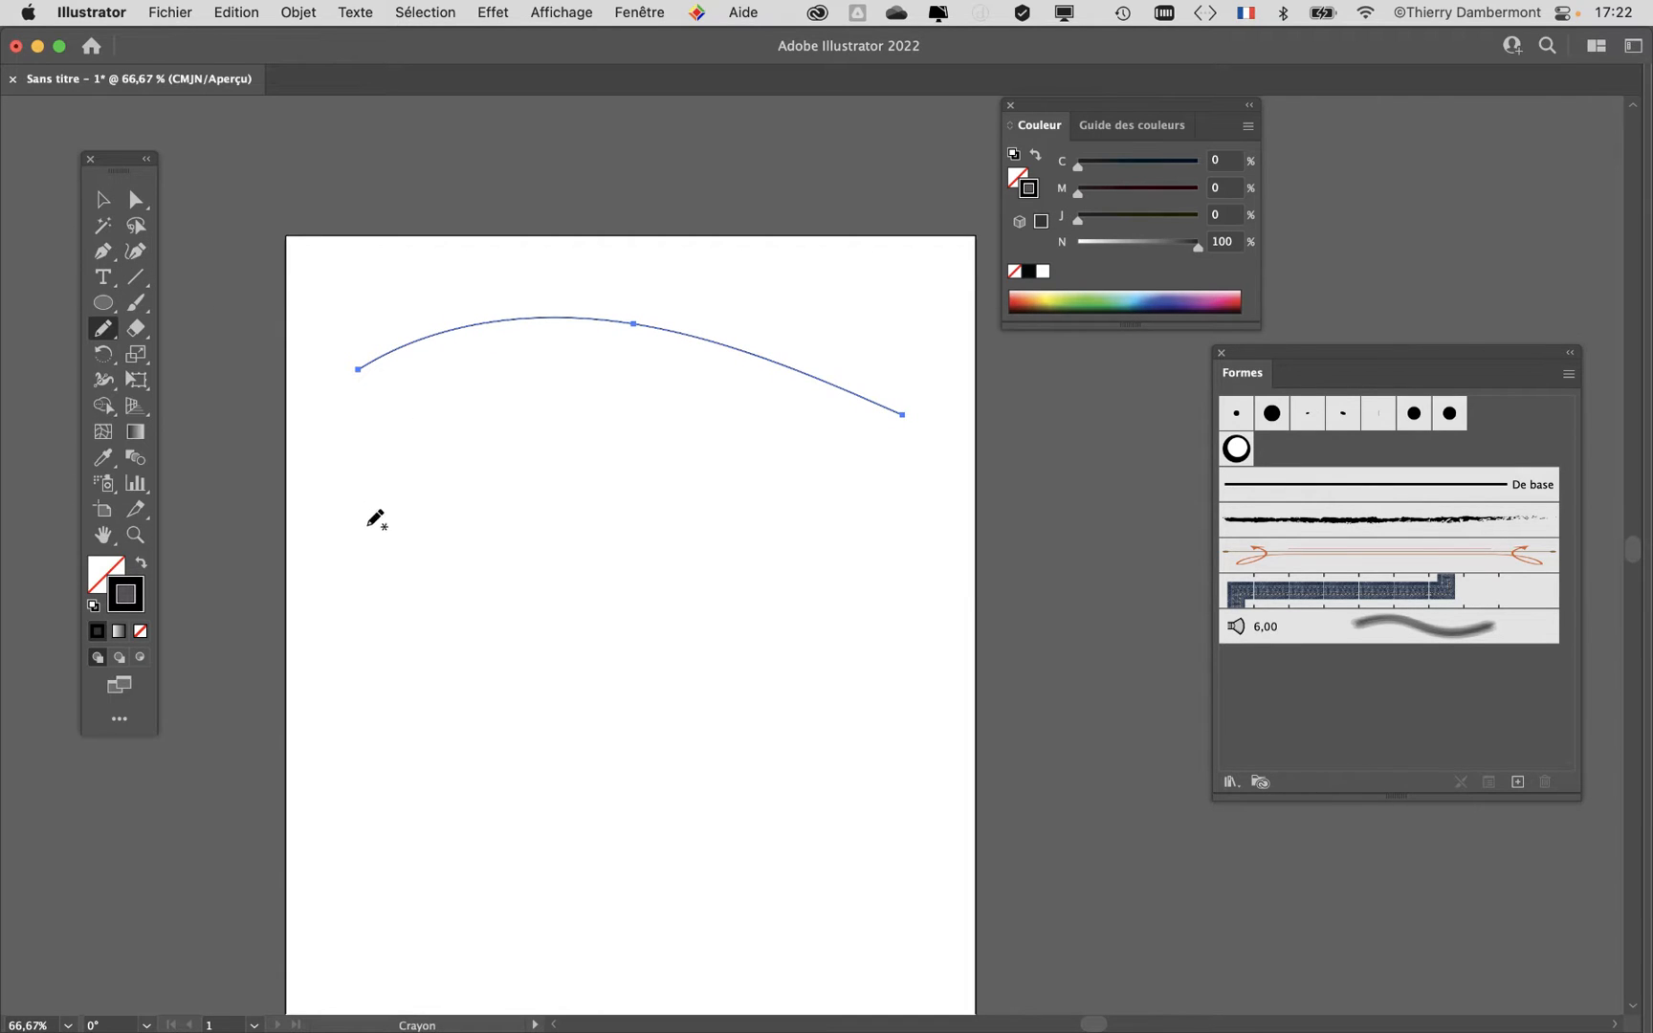
pyautogui.moveTo(352, 497)
pyautogui.mouseDown()
pyautogui.moveTo(378, 526)
pyautogui.moveTo(796, 647)
pyautogui.moveTo(860, 643)
pyautogui.mouseUp()
# Step: Select both curves and blend them with the Blend tool, linking the starting anchor points of the upper and lower curves
pyautogui.click(104, 200)
pyautogui.moveTo(447, 269); pyautogui.dragTo(562, 593)
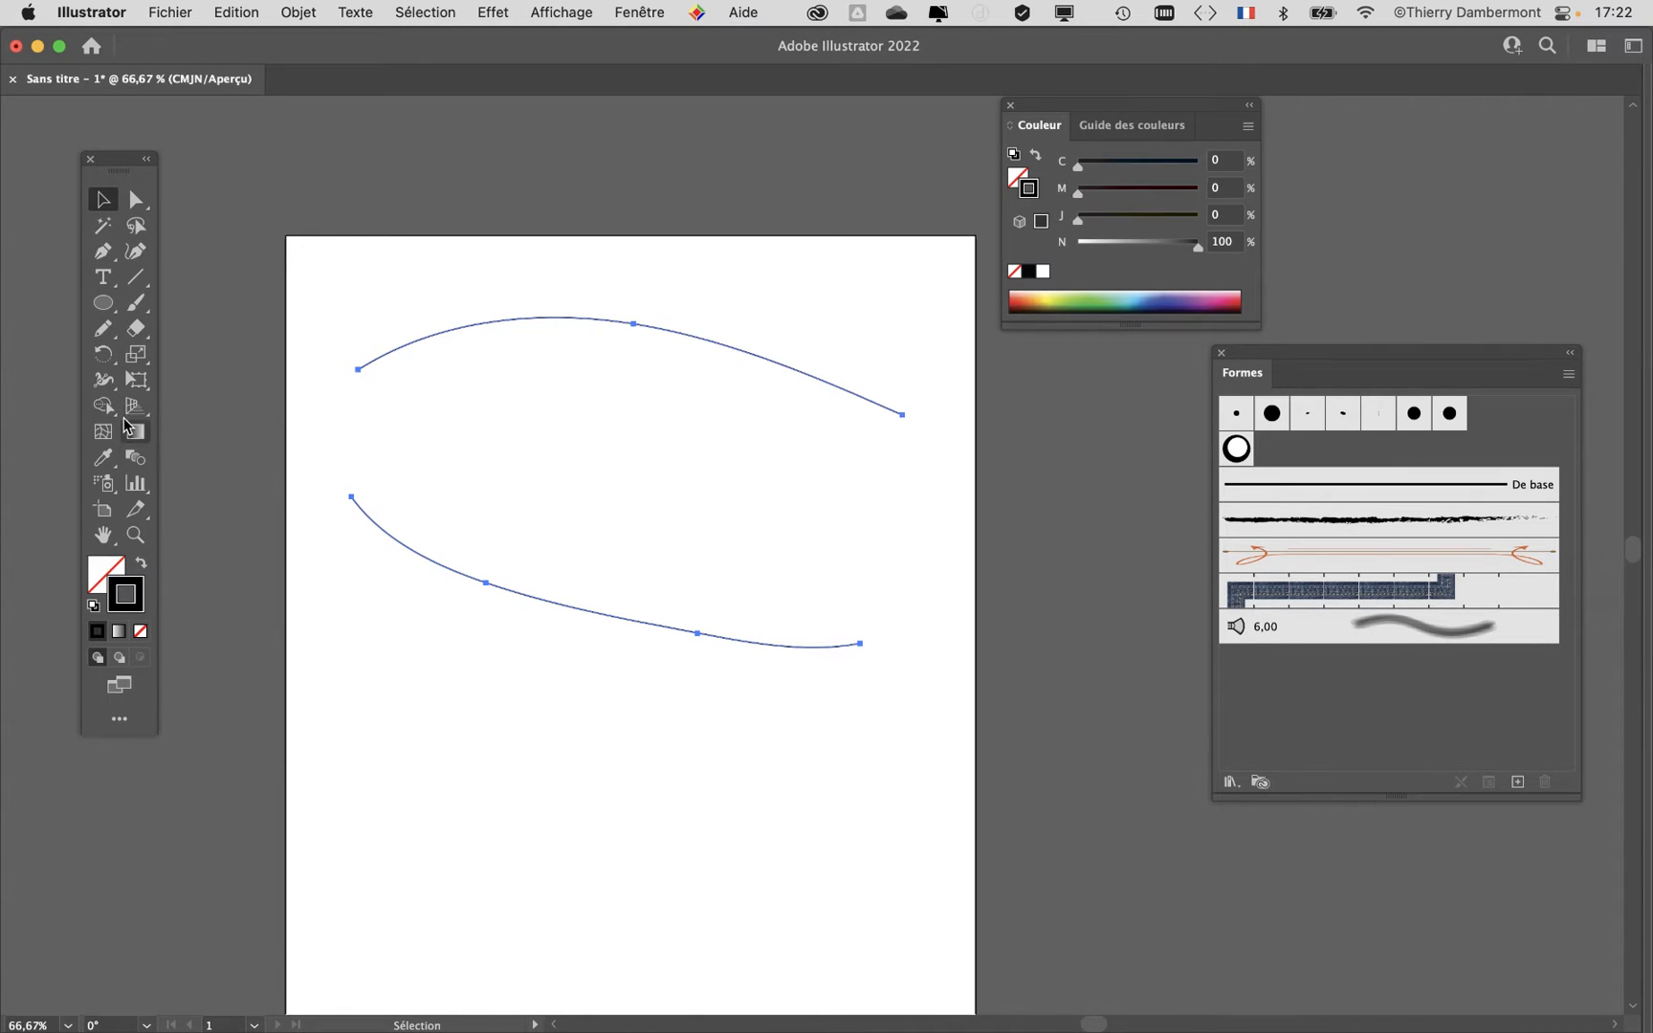
pyautogui.click(137, 469)
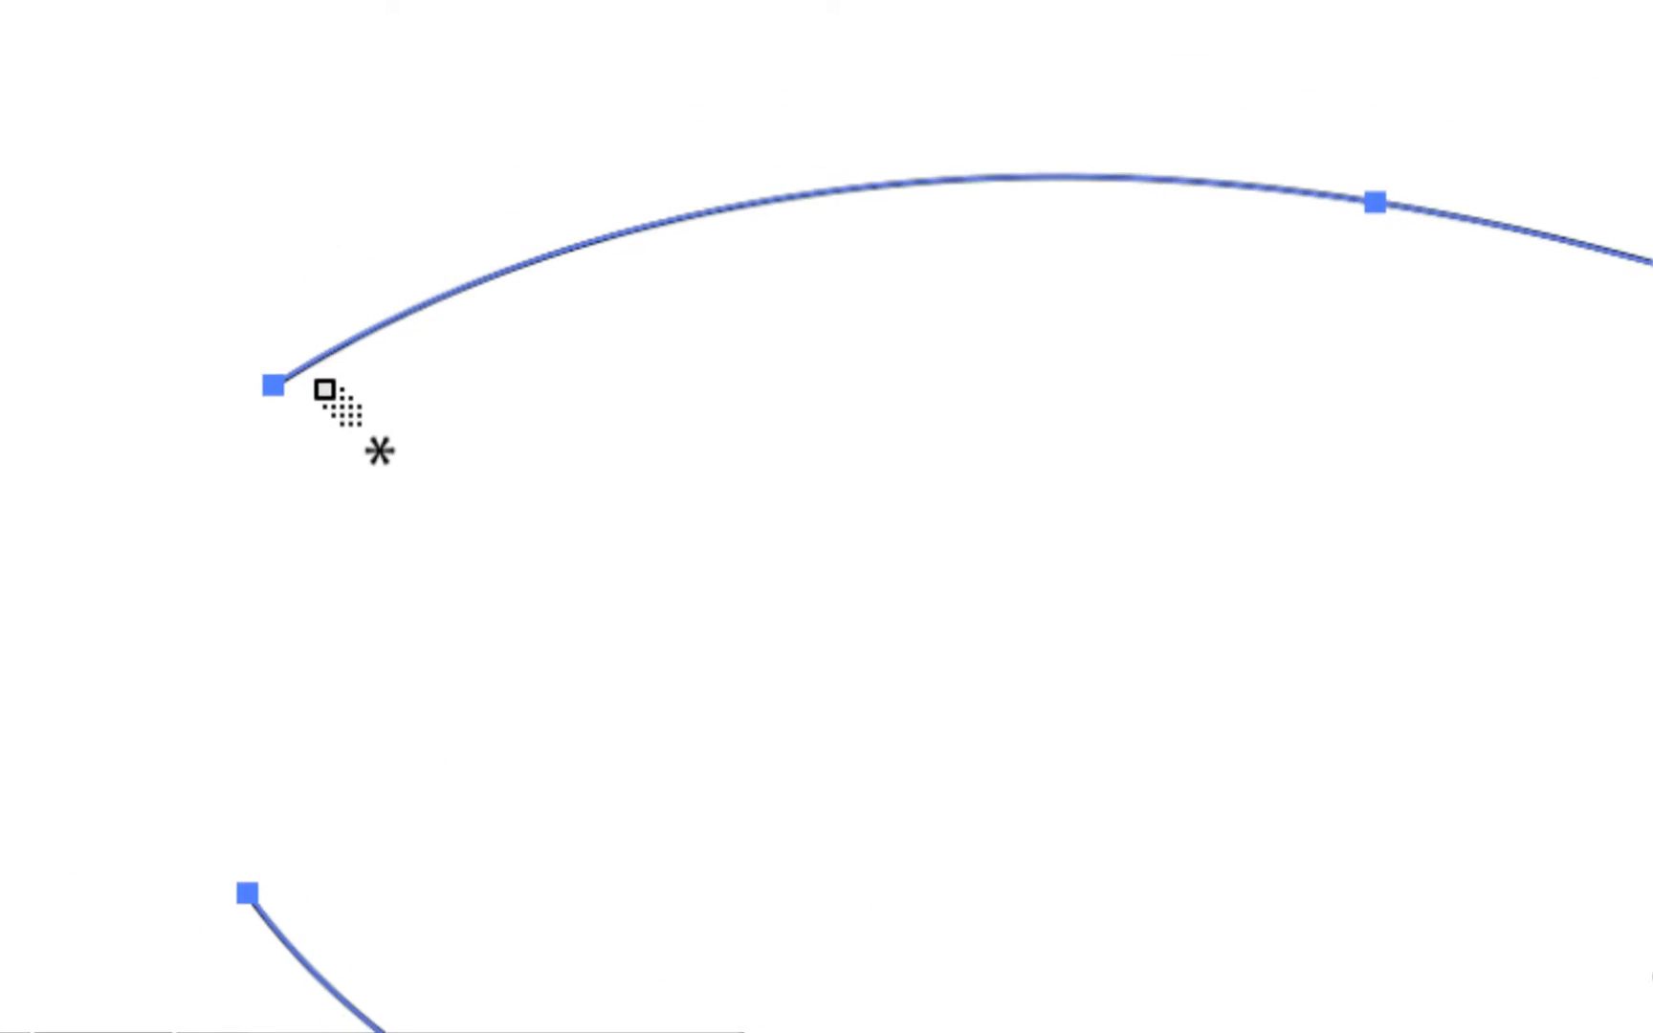
pyautogui.click(695, 179)
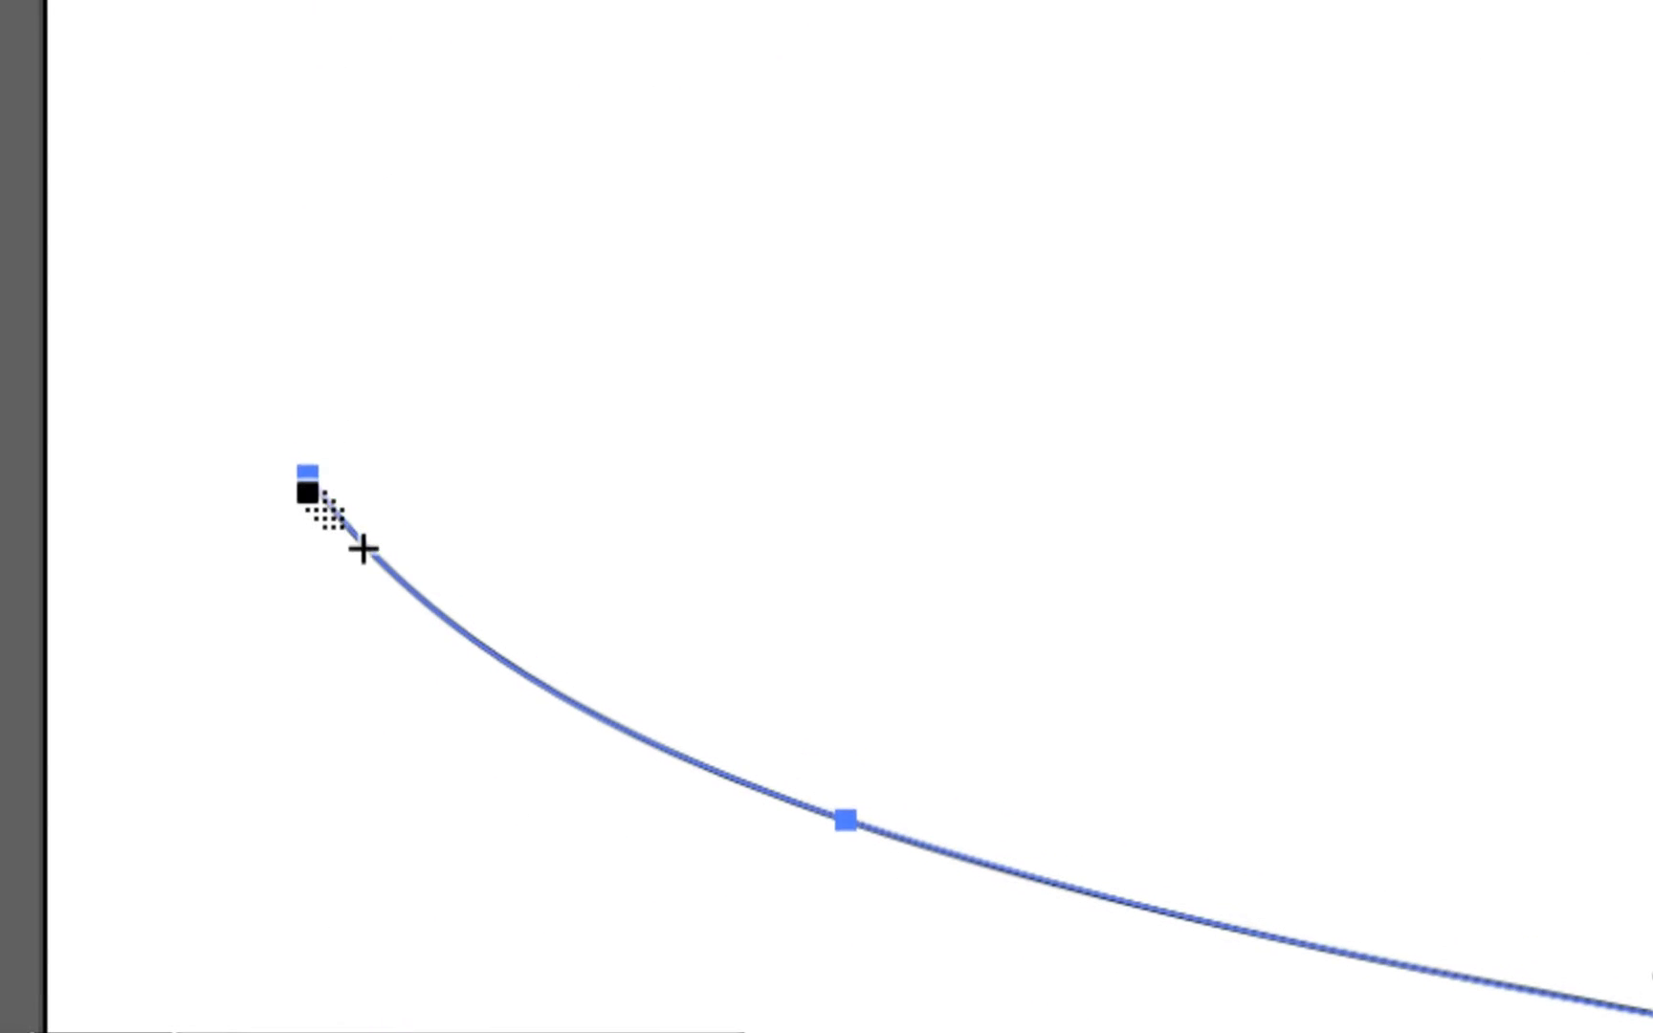
pyautogui.click(291, 412)
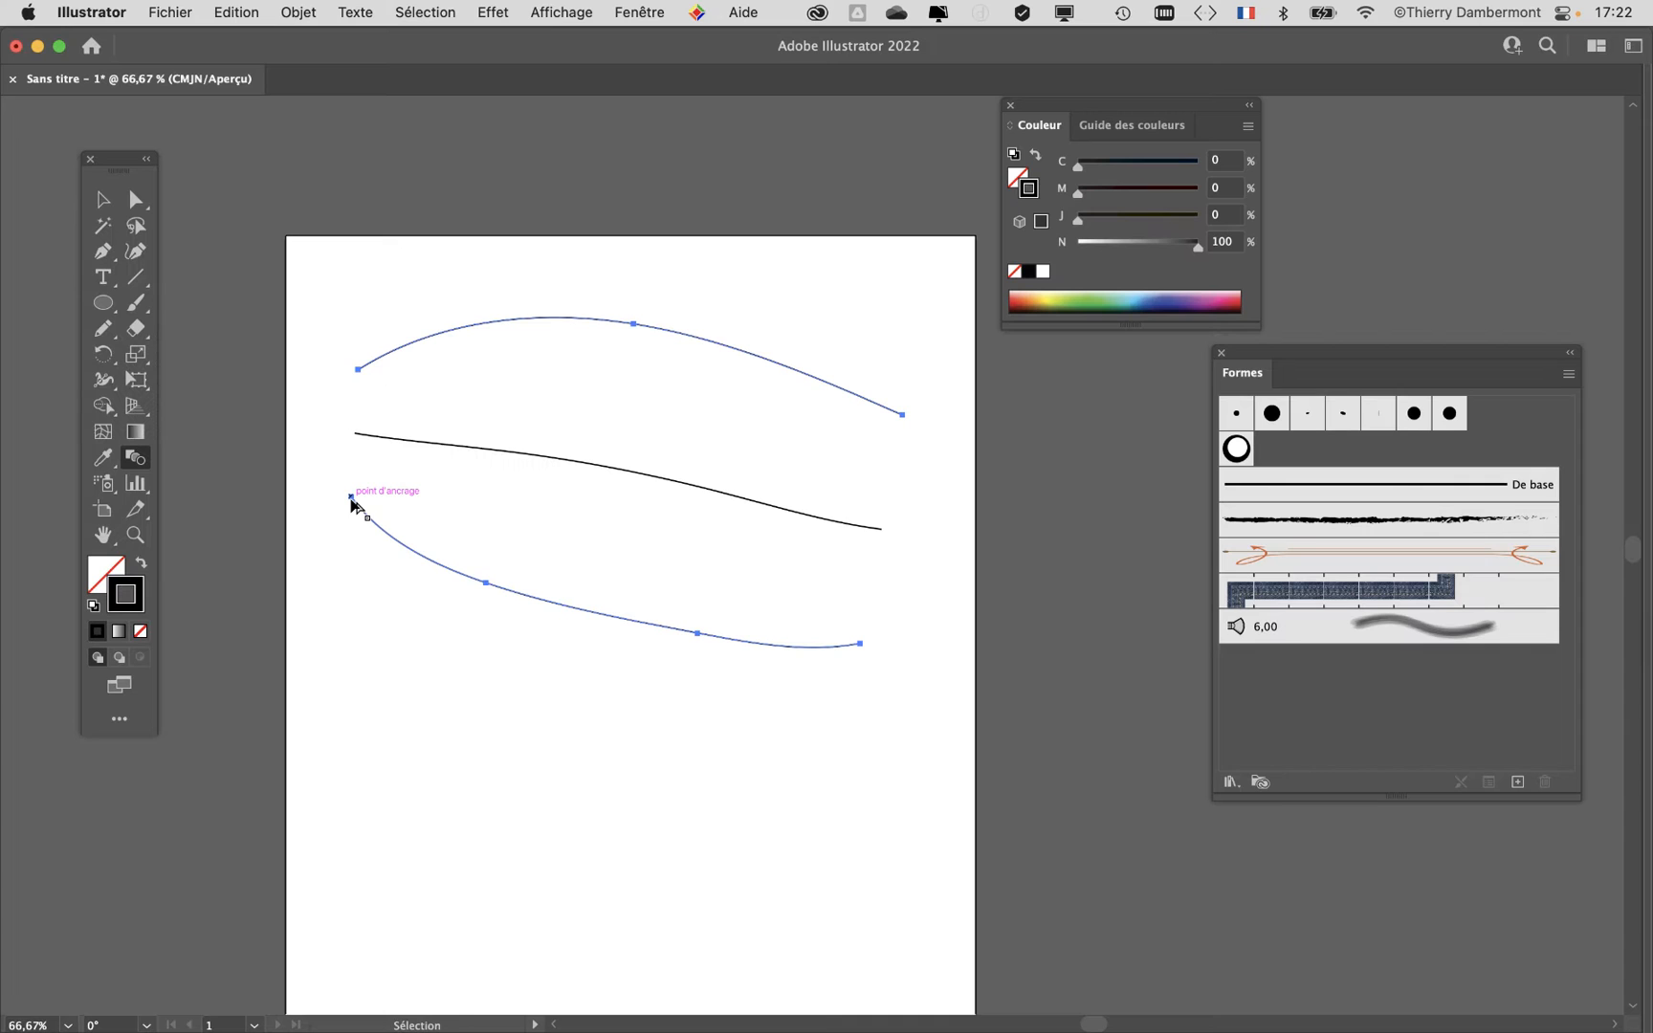
# Step: Set the blend's spacing to Etapes with 10 intermediate steps in the blend options
pyautogui.click(277, 9)
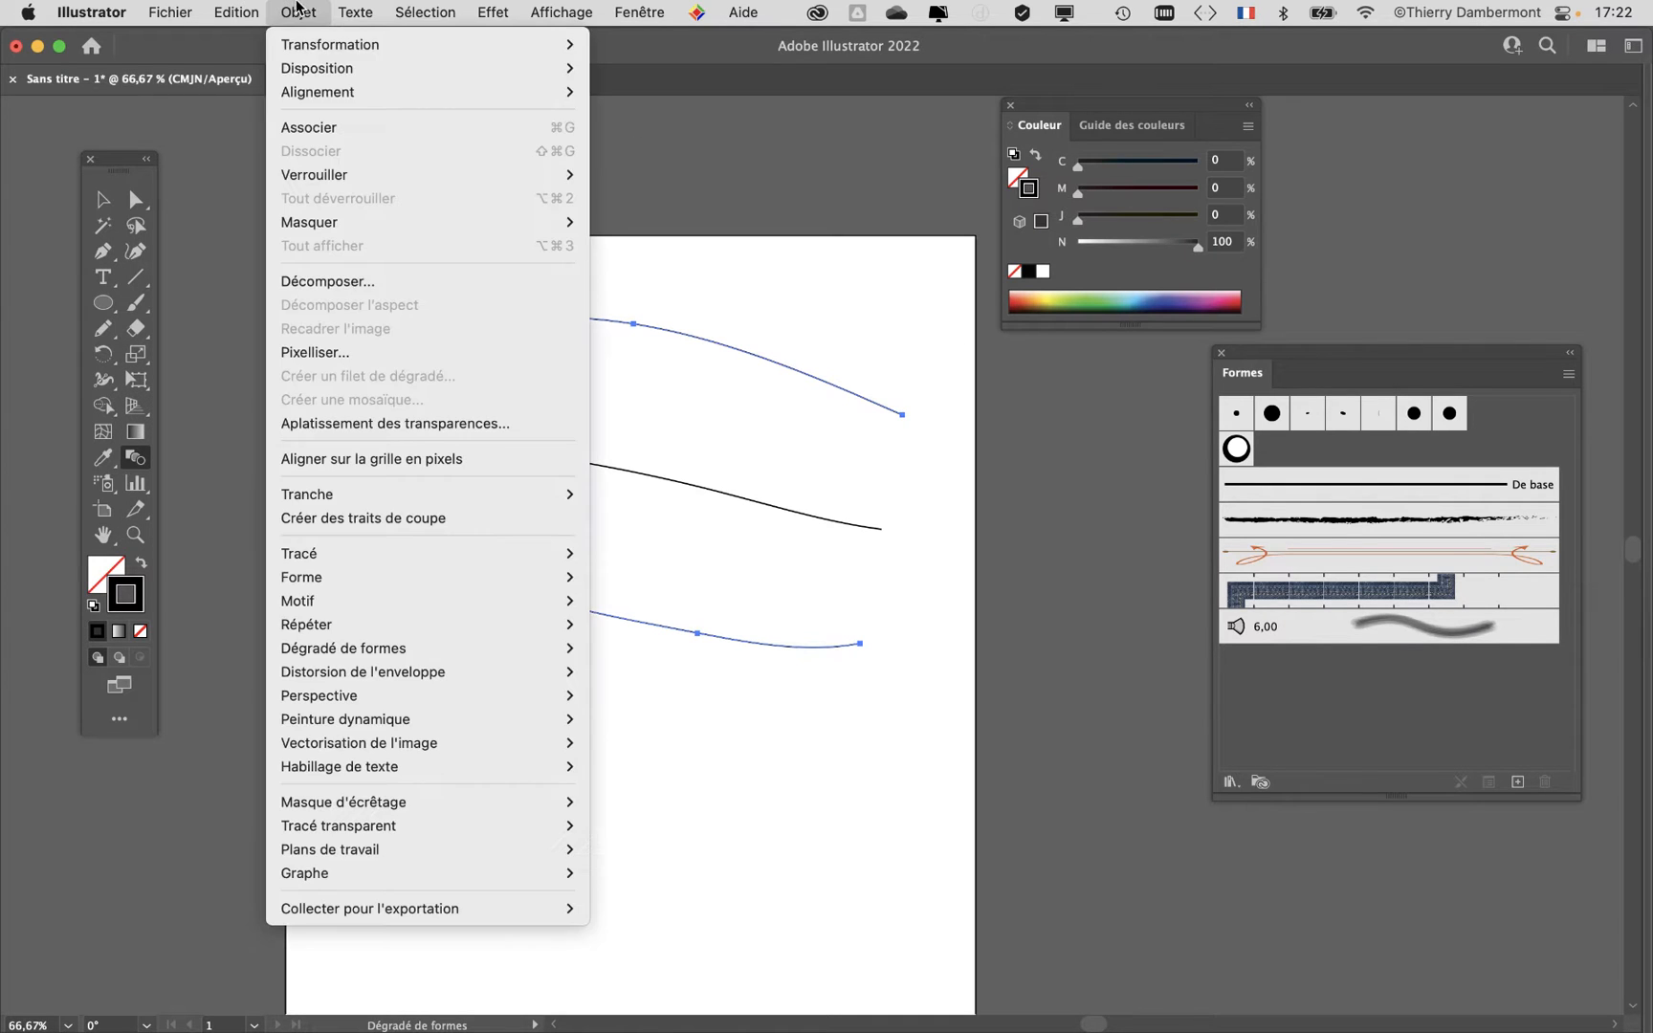
pyautogui.moveTo(417, 650)
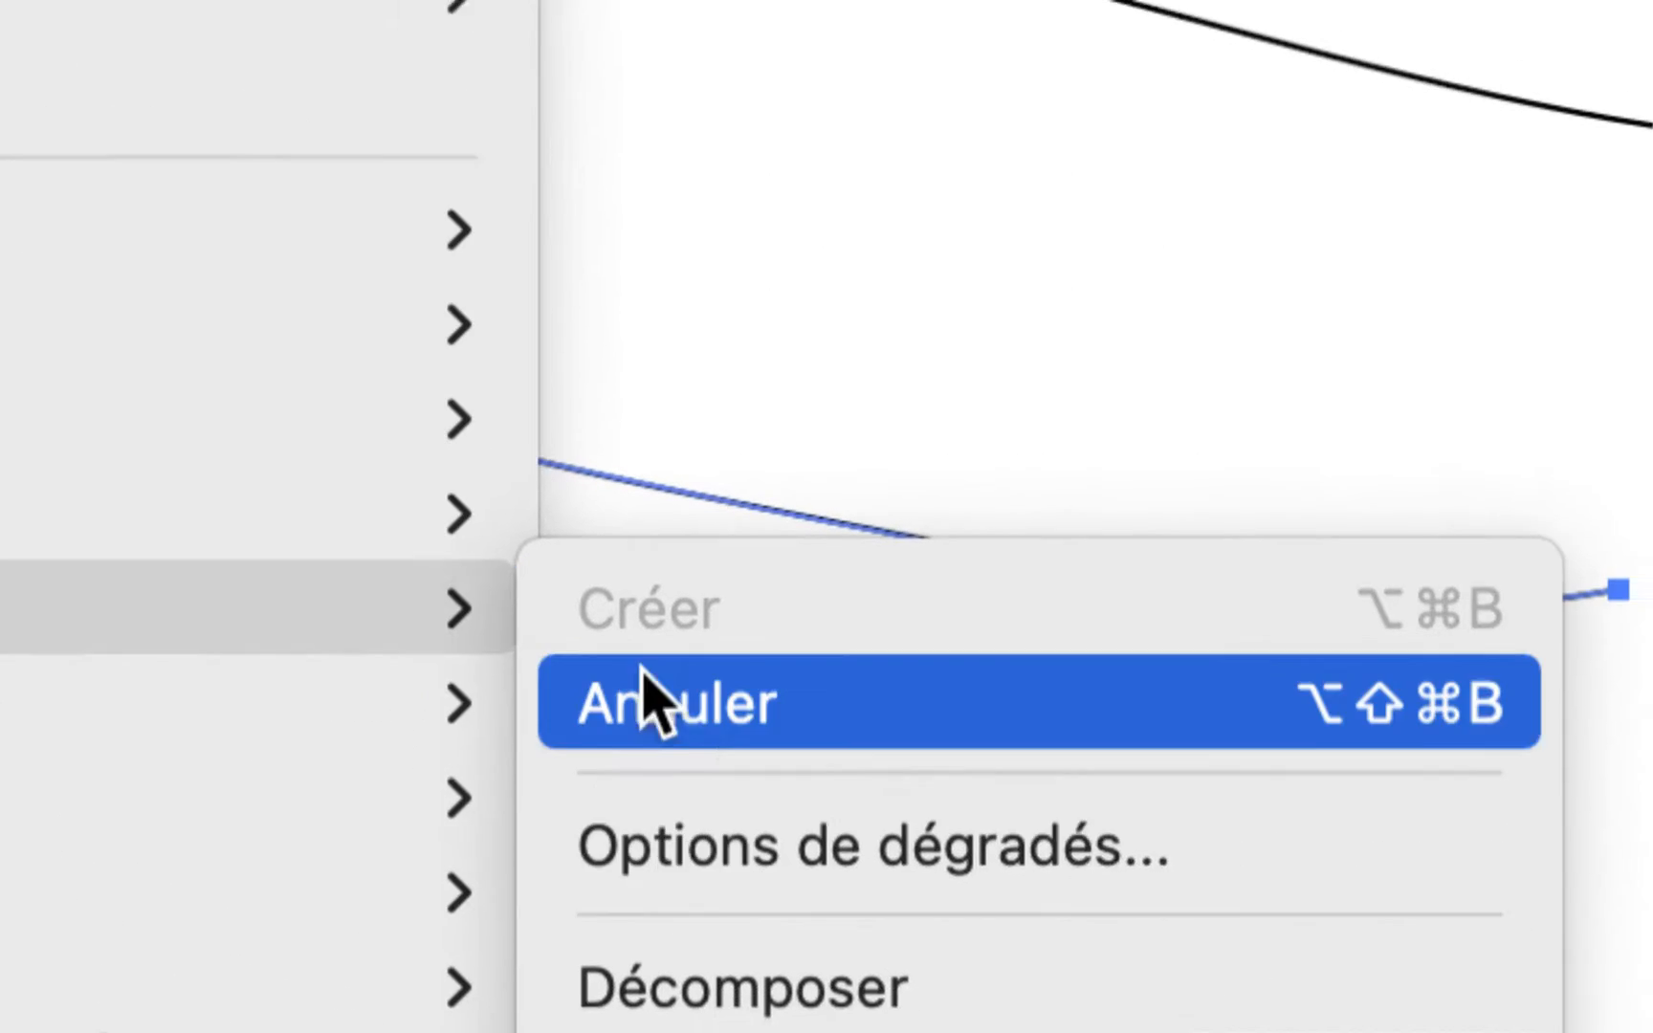
pyautogui.click(708, 846)
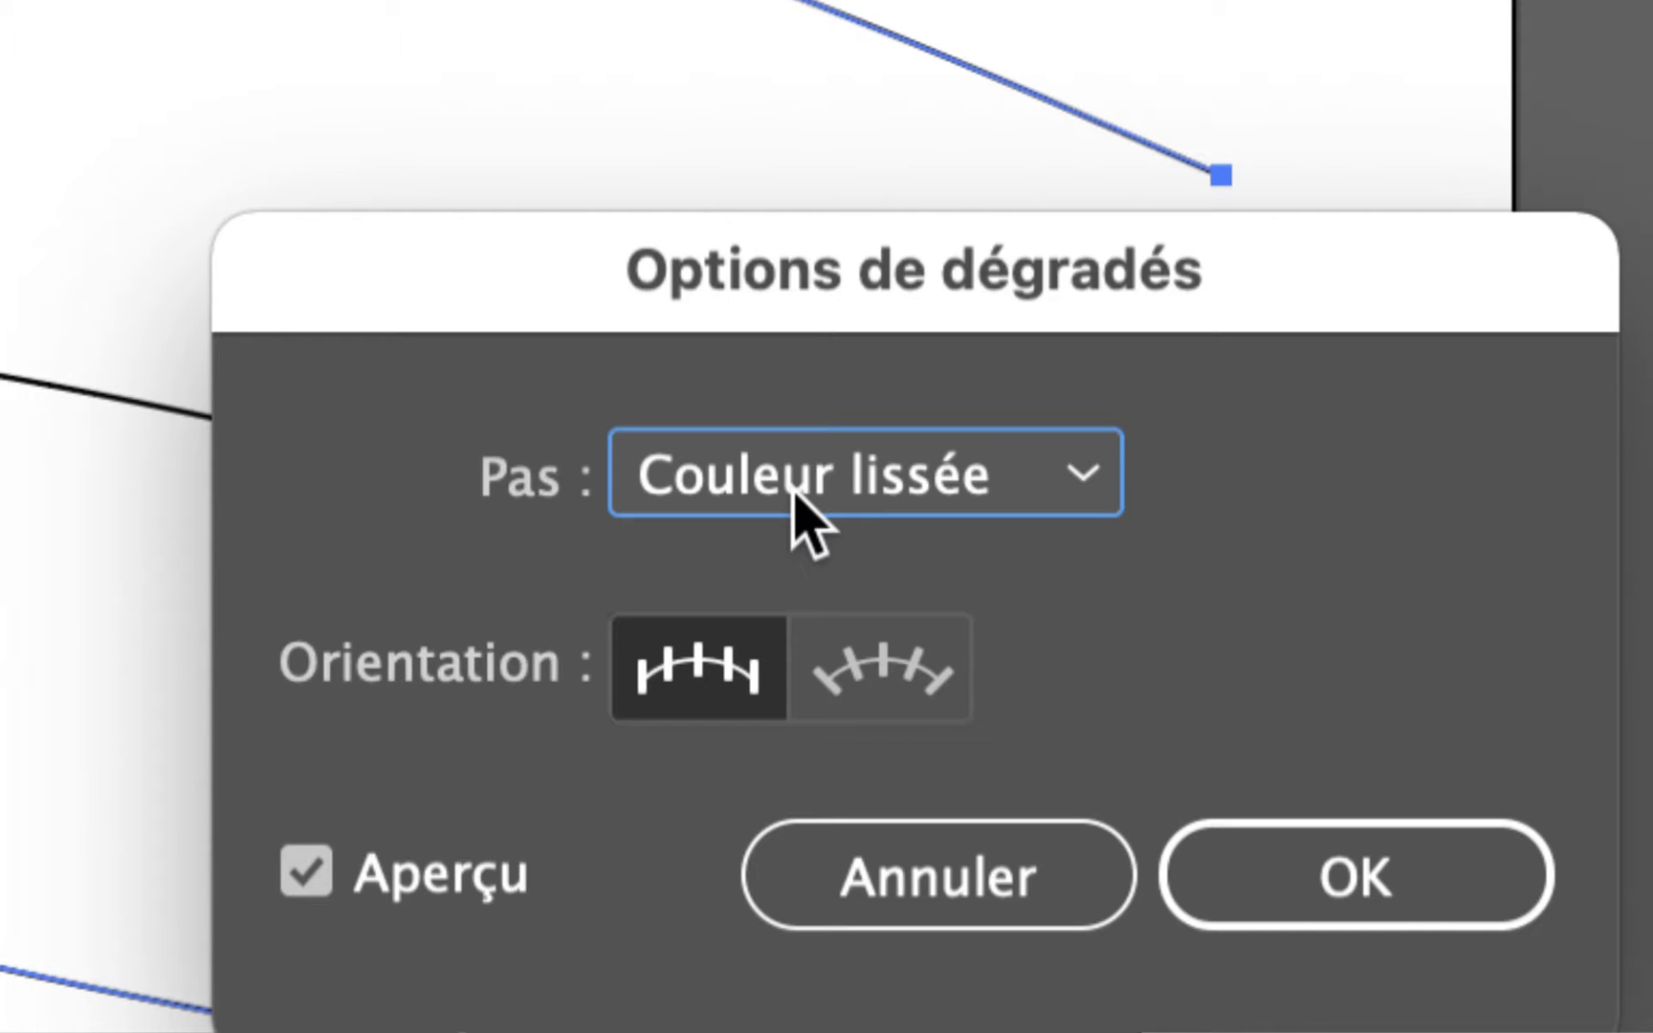
pyautogui.click(794, 489)
pyautogui.click(801, 662)
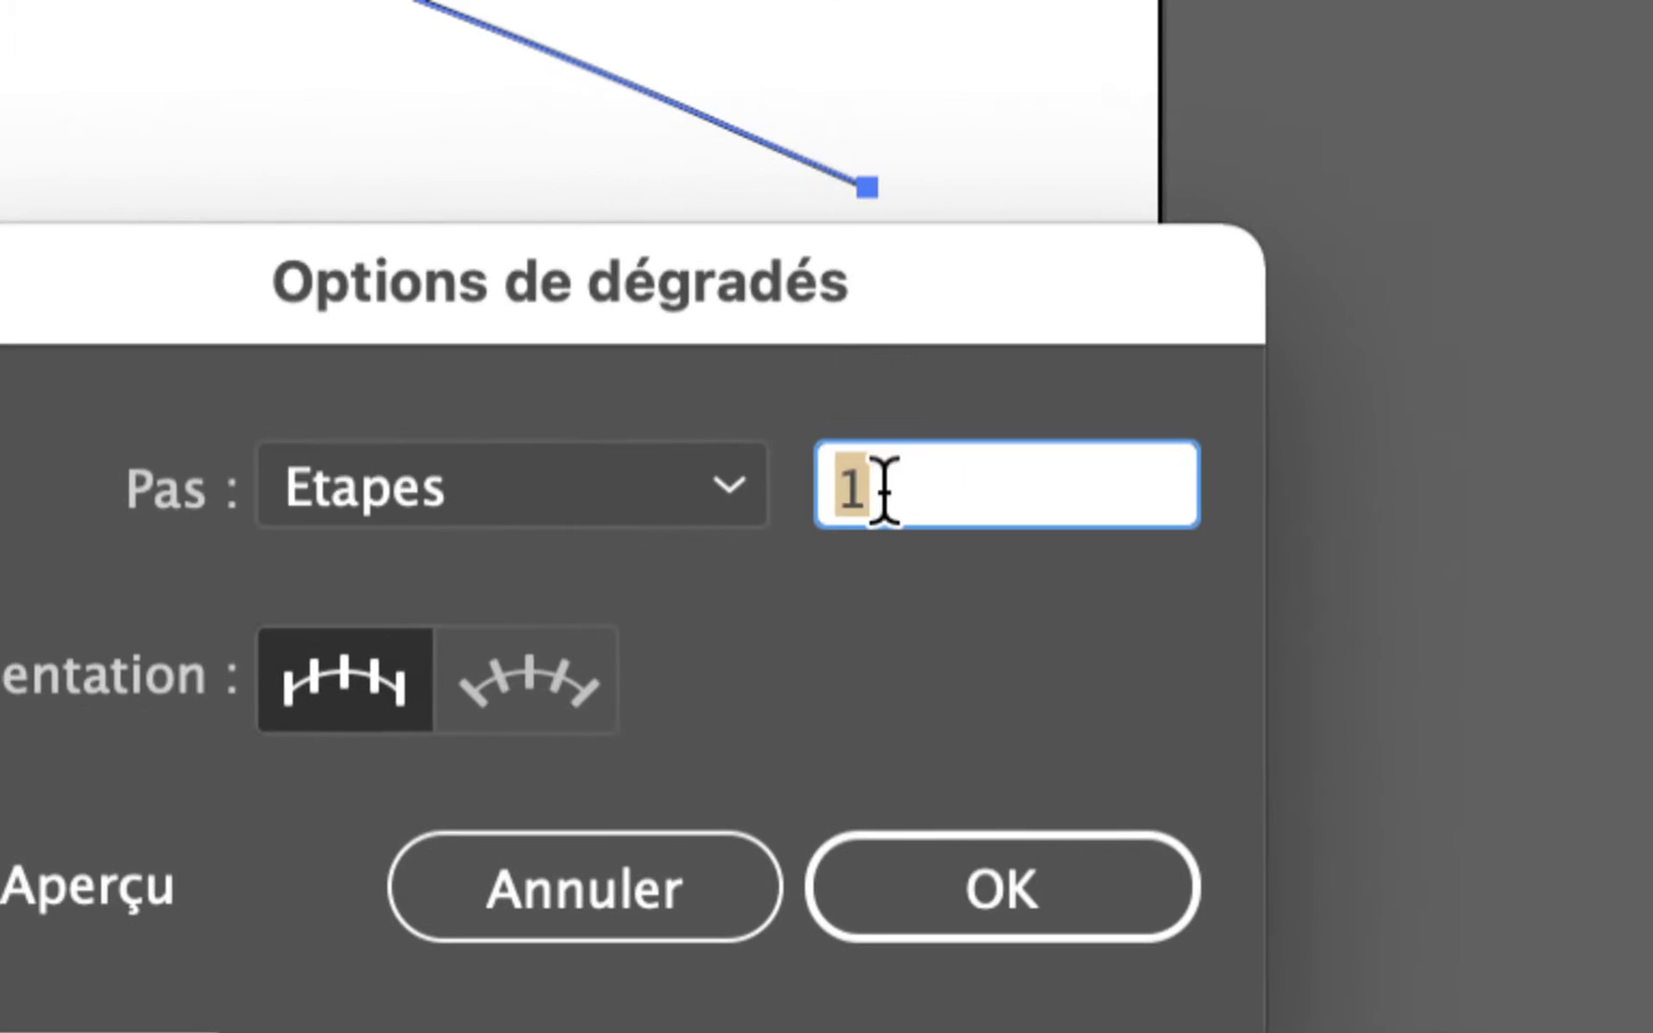
pyautogui.write('10')
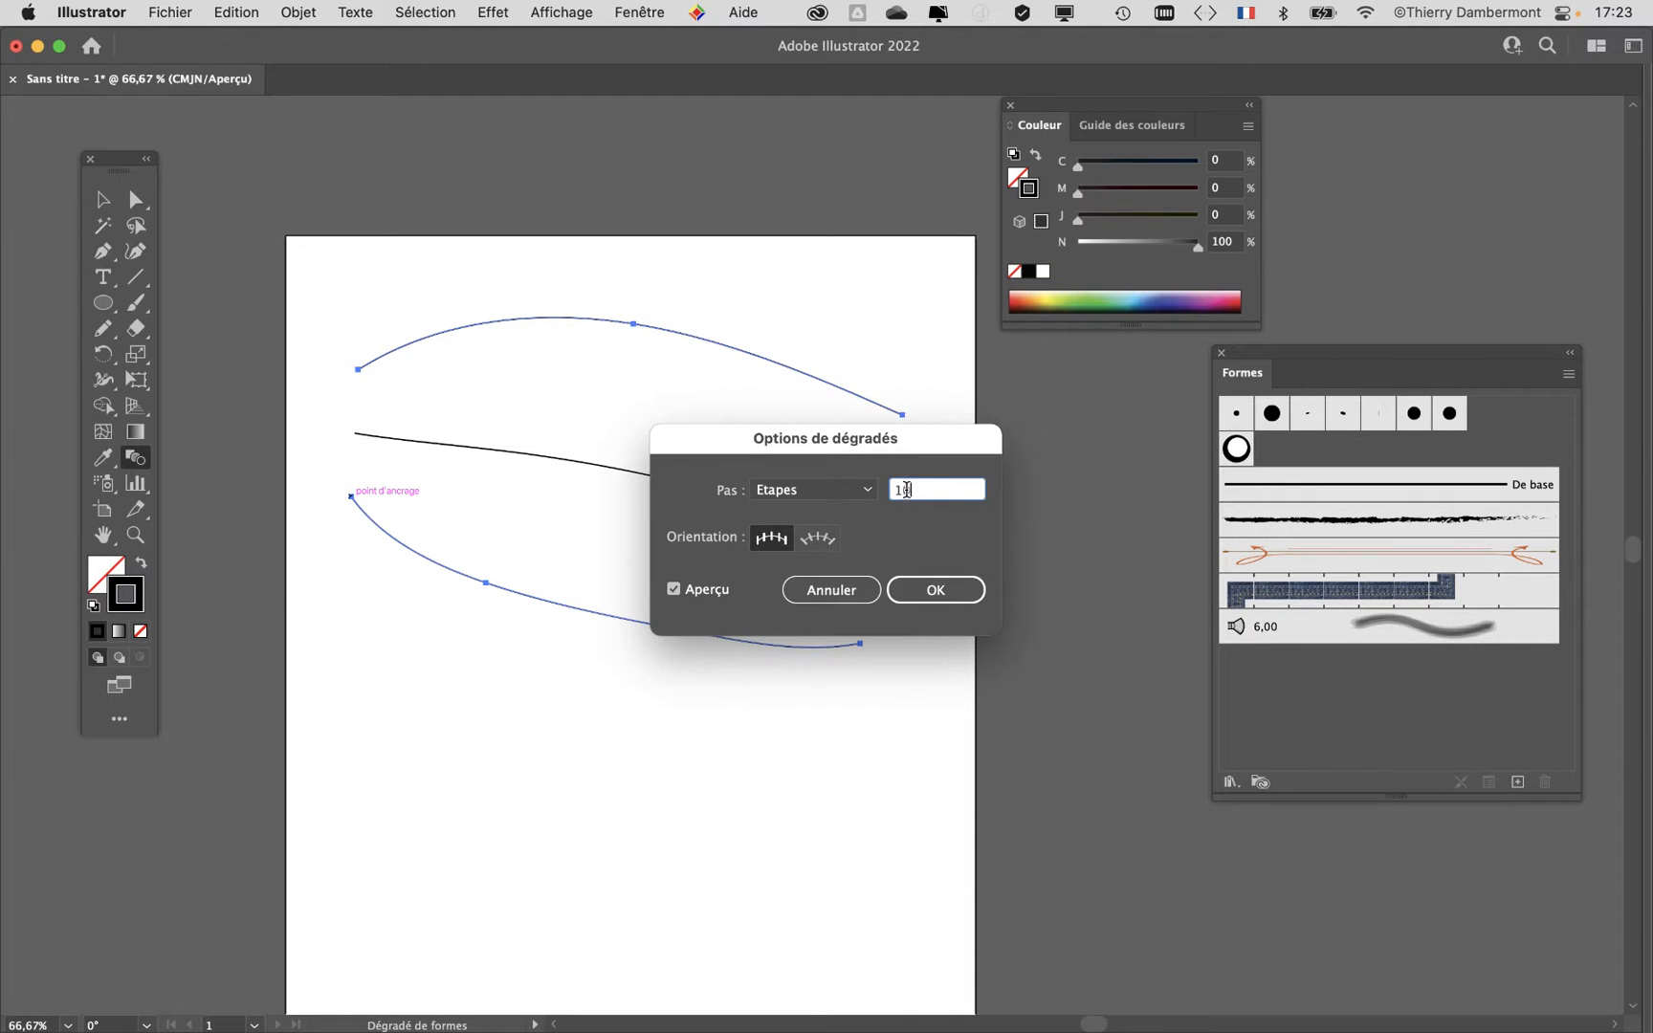
pyautogui.press('Tab')
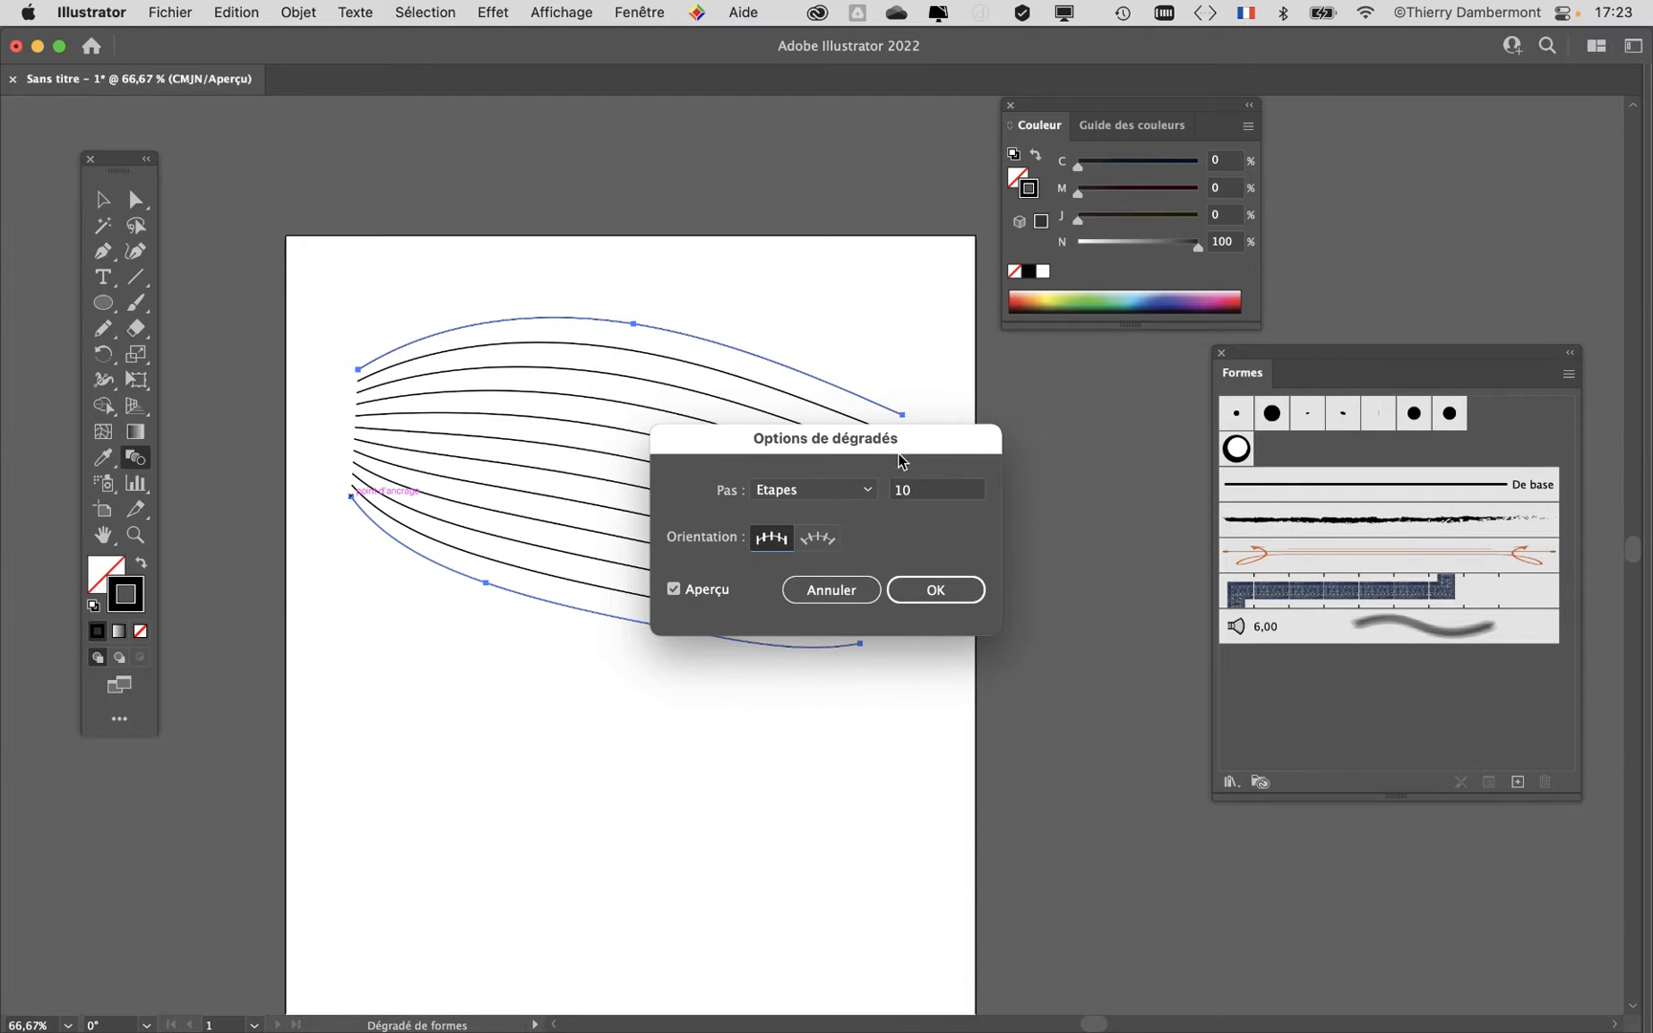
# Step: Set the blend to 5 intermediate steps and apply the blend options
pyautogui.moveTo(899, 458); pyautogui.dragTo(1037, 464)
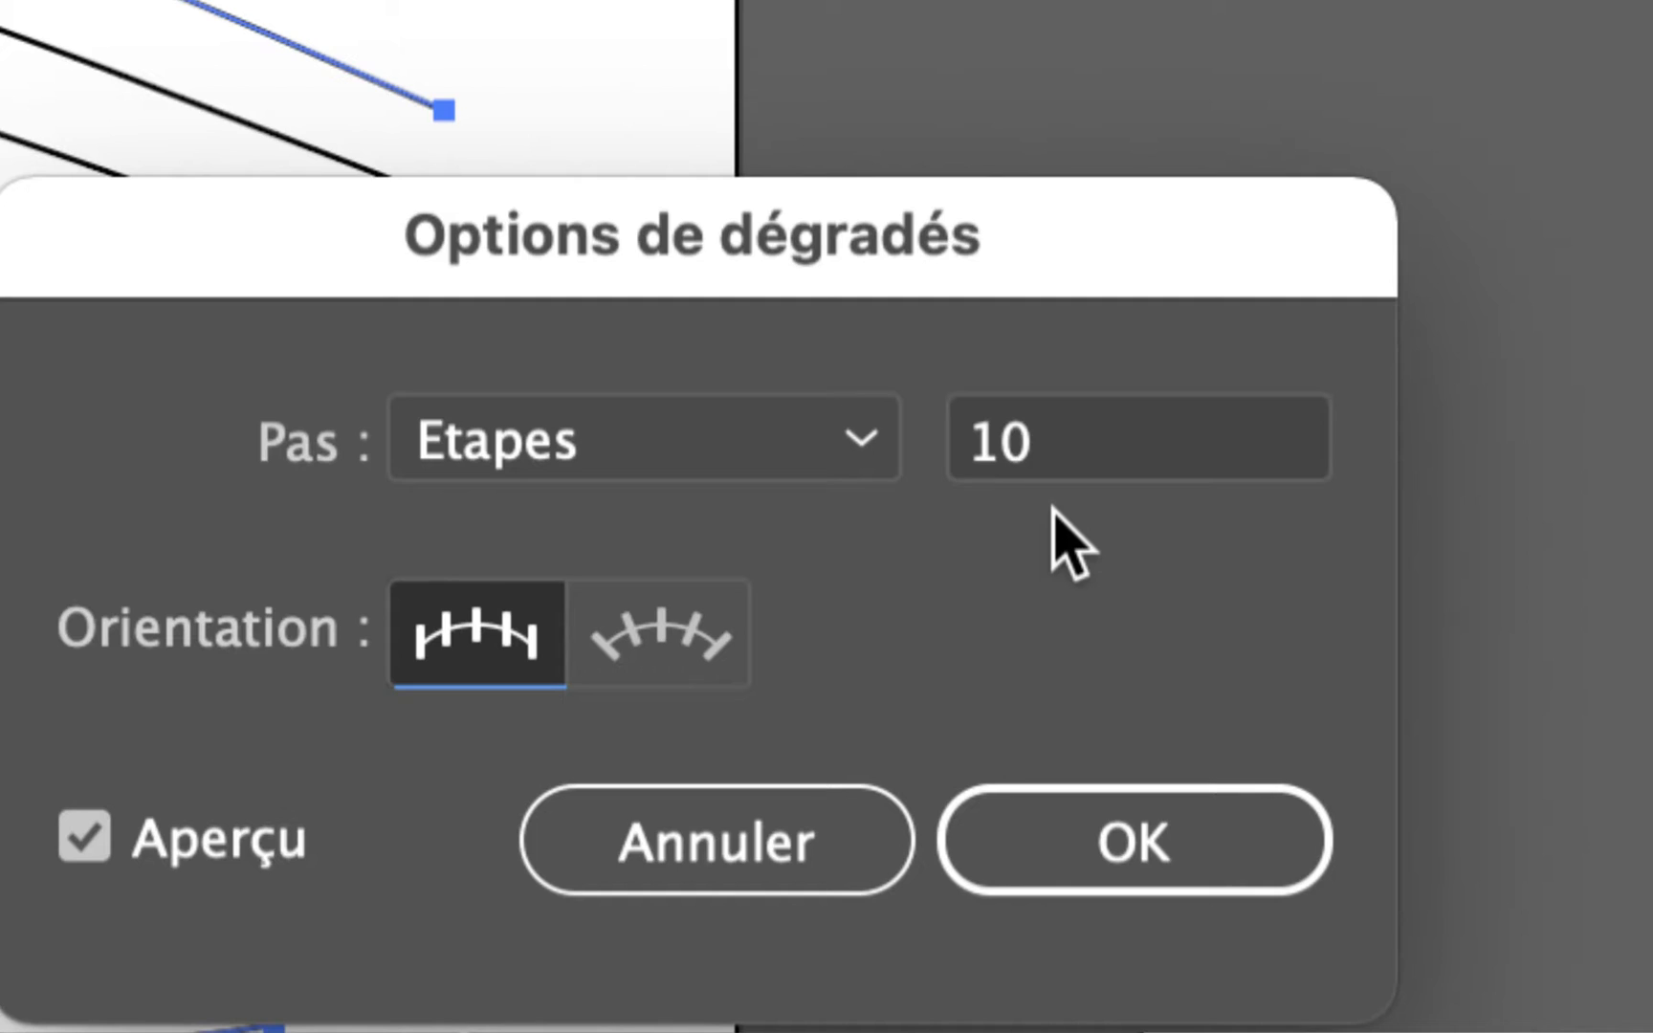
pyautogui.doubleClick(986, 438)
pyautogui.write('5')
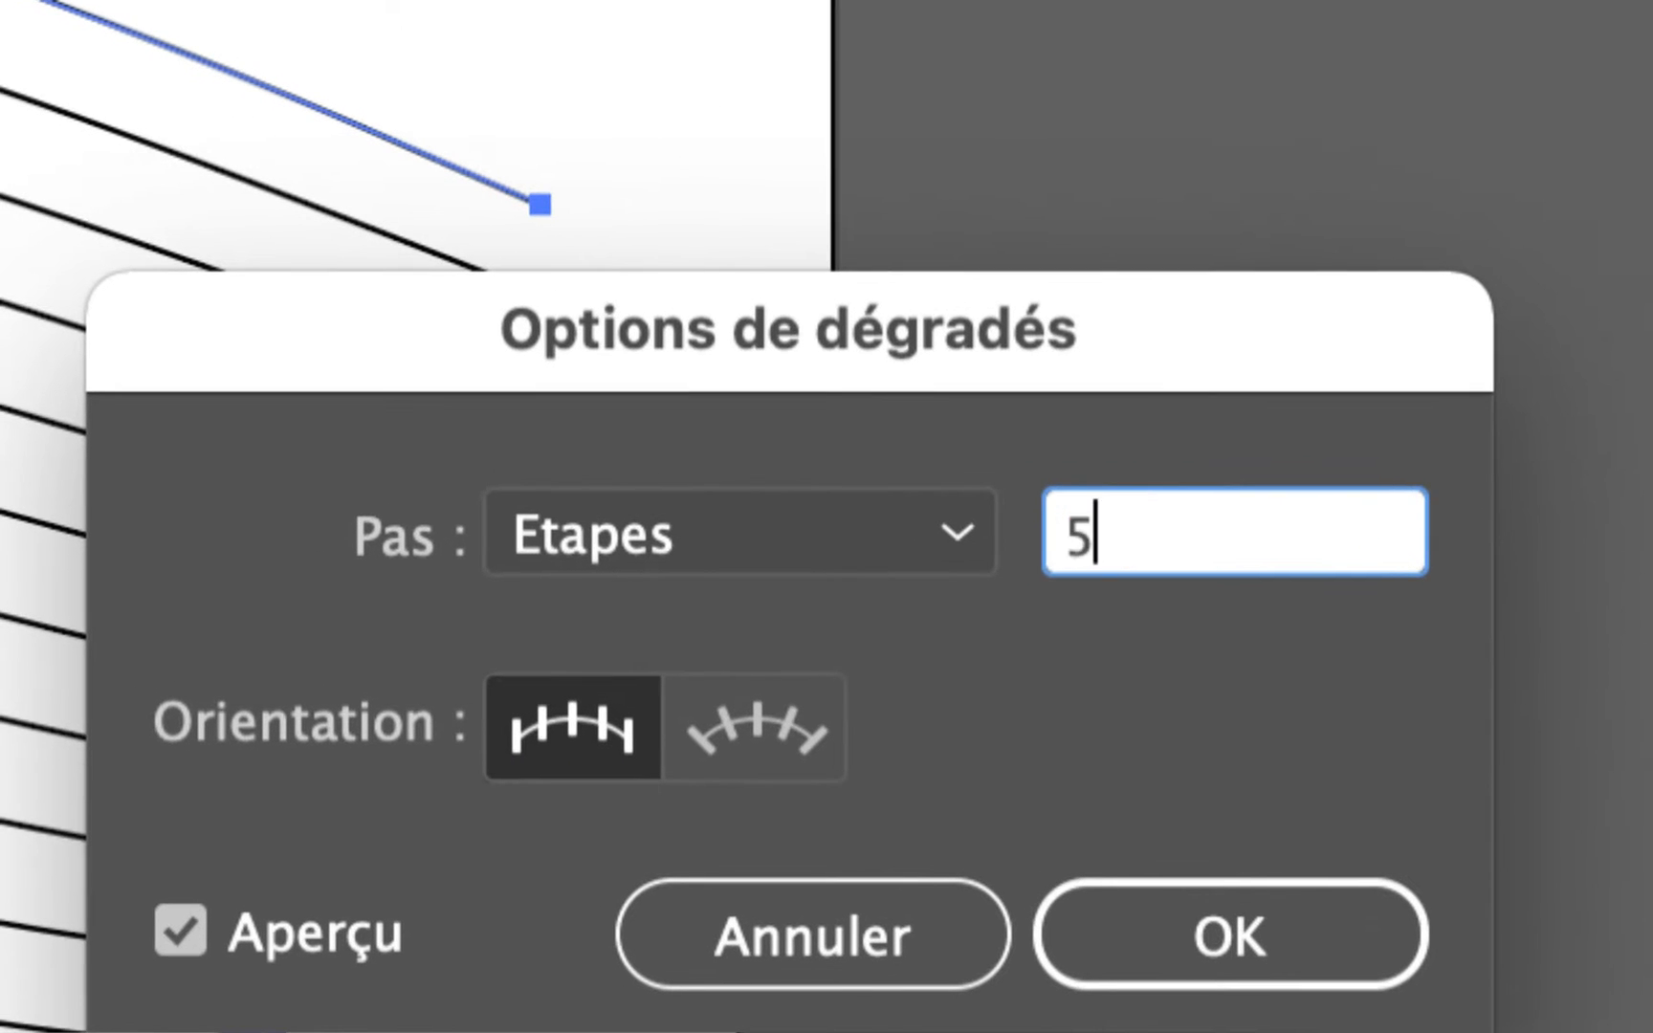
pyautogui.press('Tab')
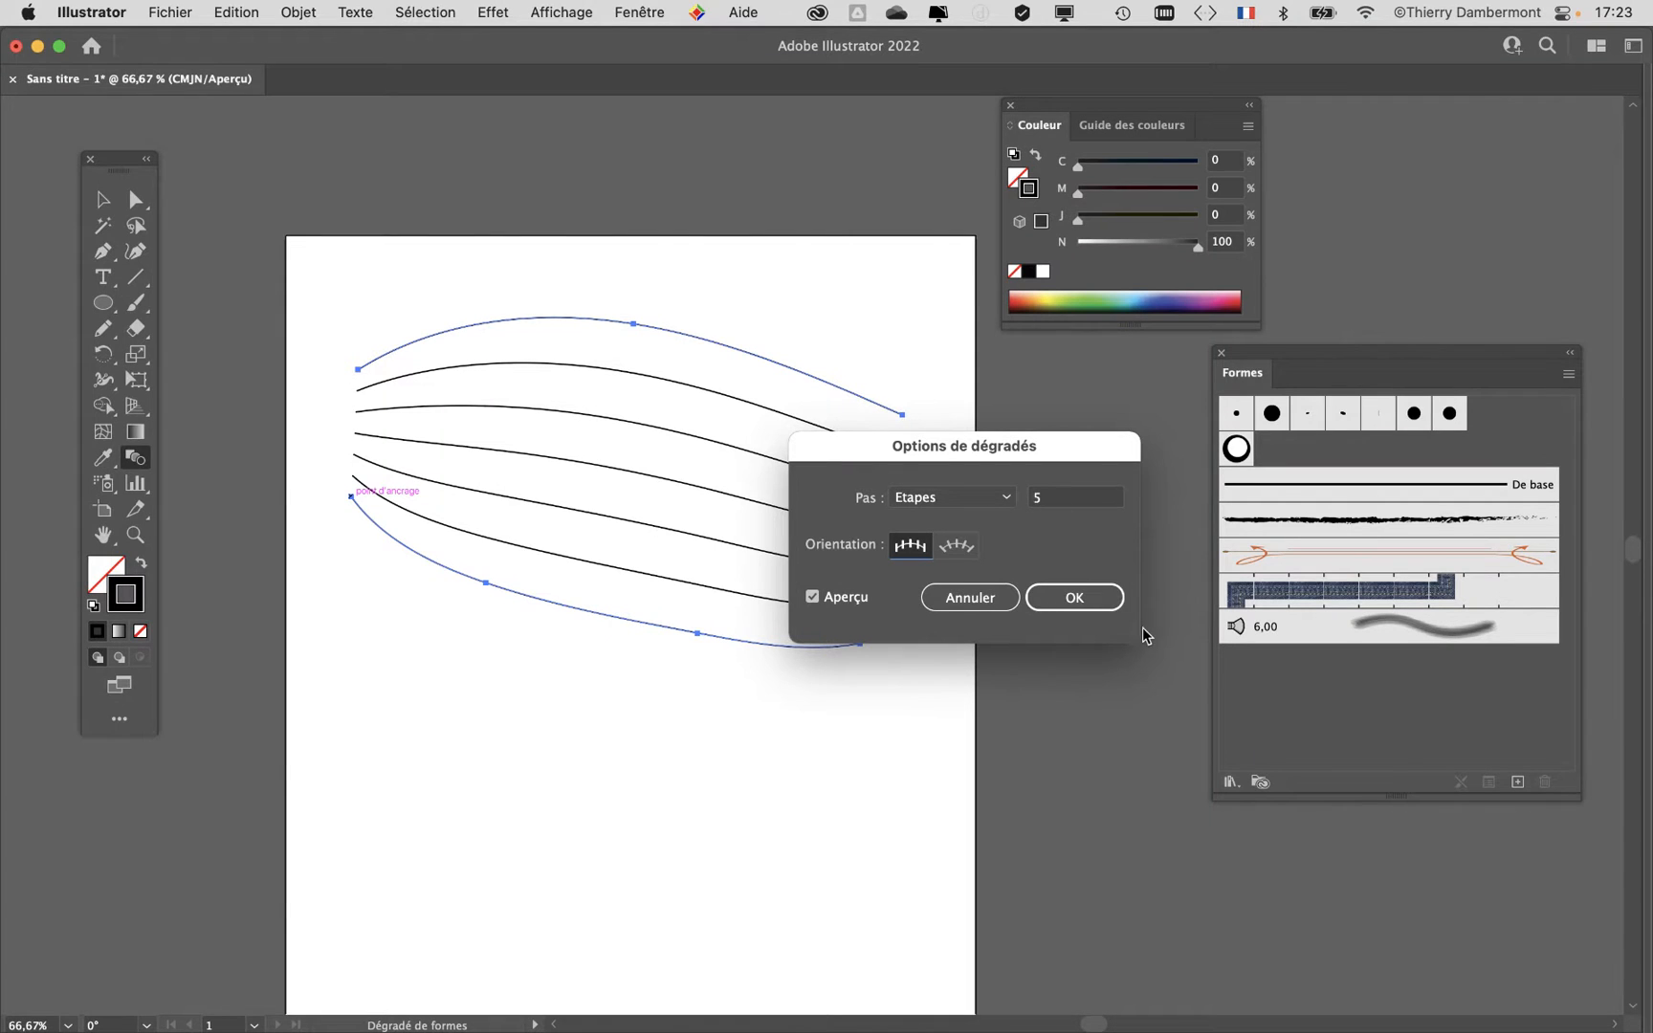
pyautogui.click(1100, 590)
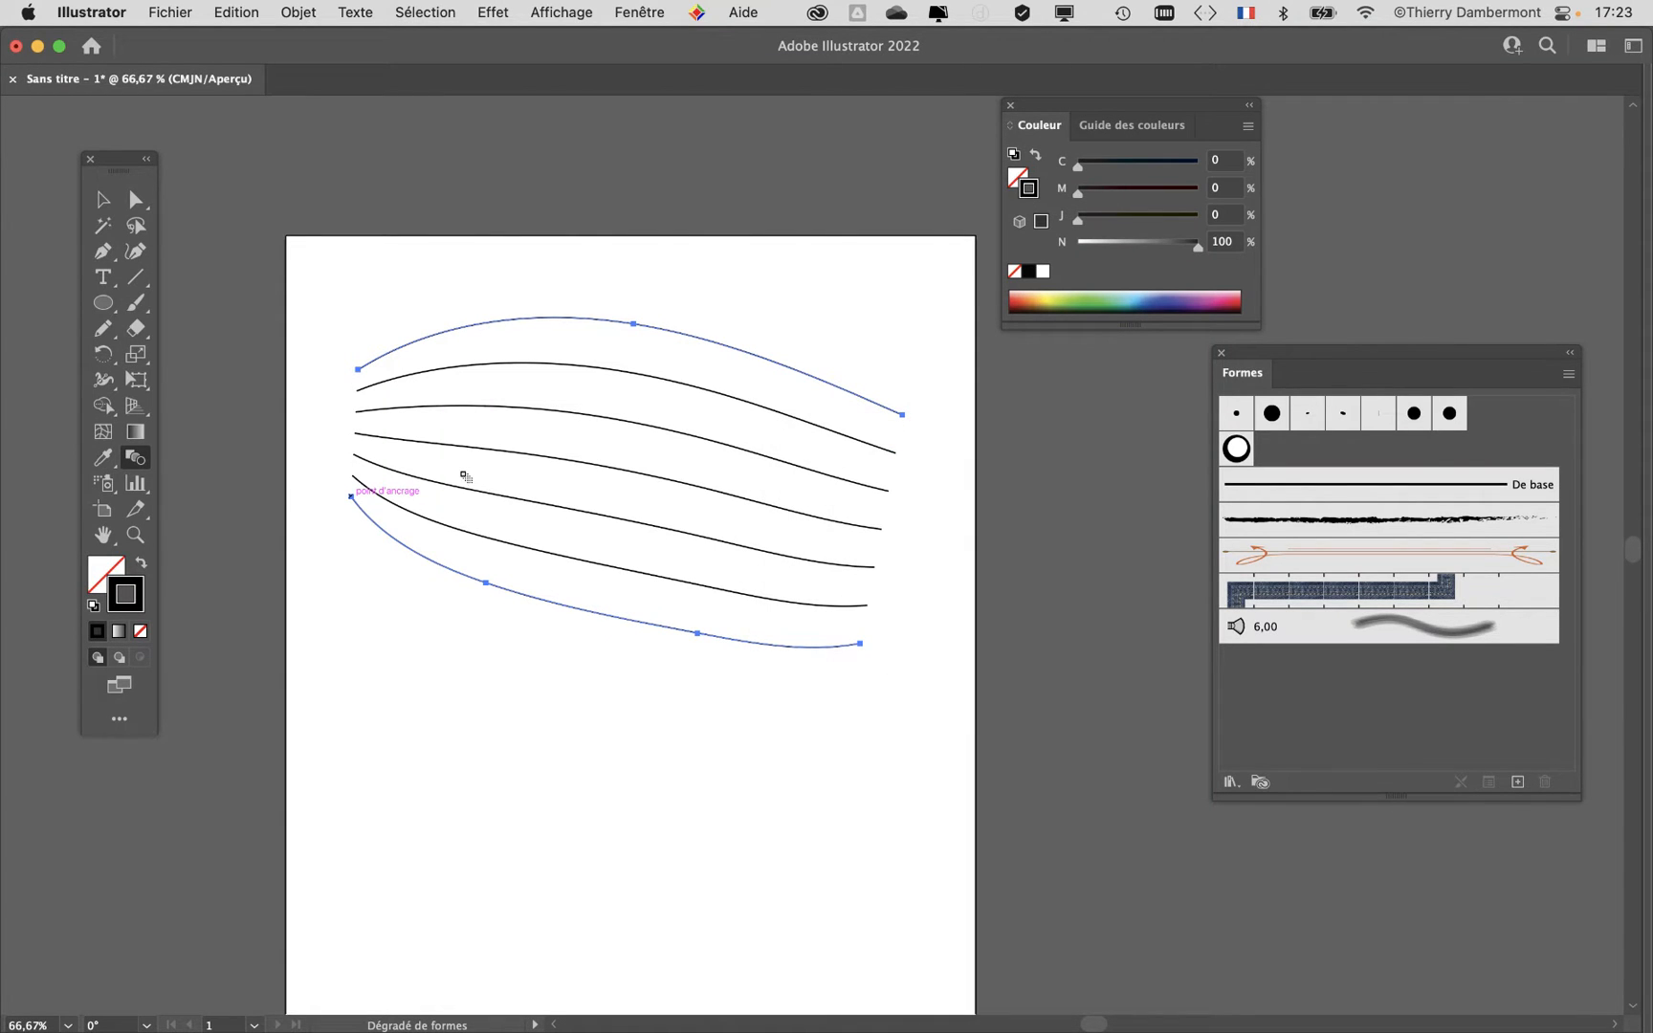
# Step: Expand the five-step blend between the two long curves into separate editable paths
pyautogui.click(314, 9)
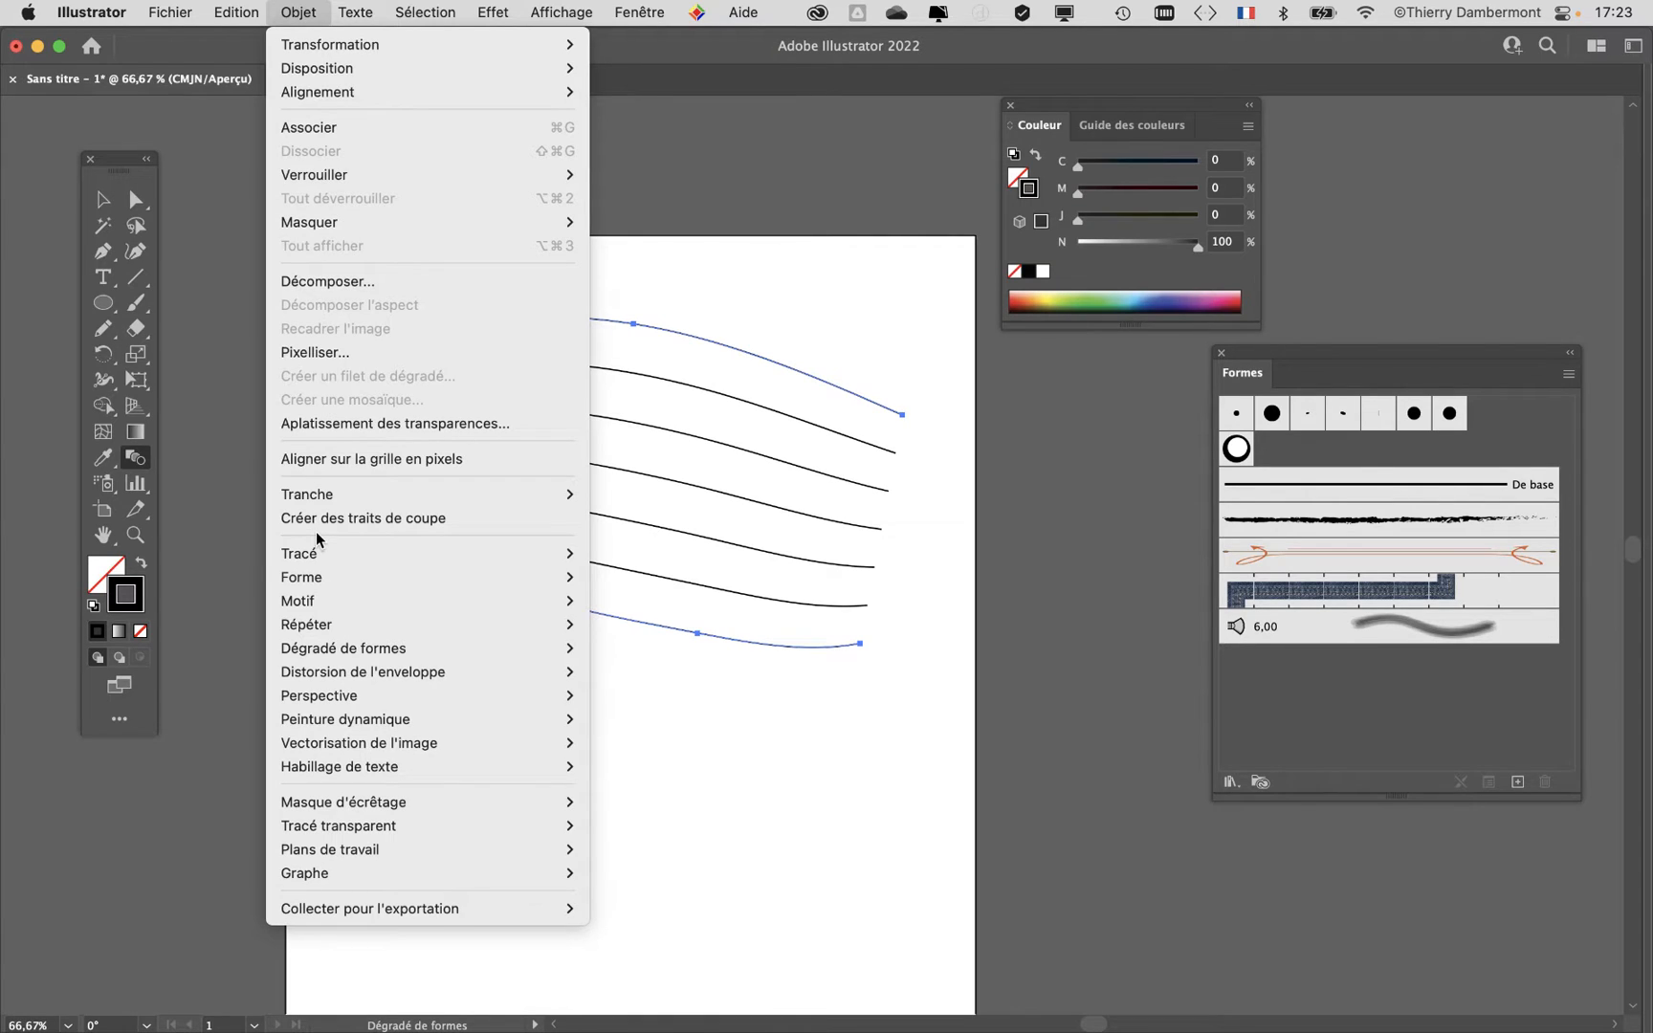
pyautogui.moveTo(322, 551)
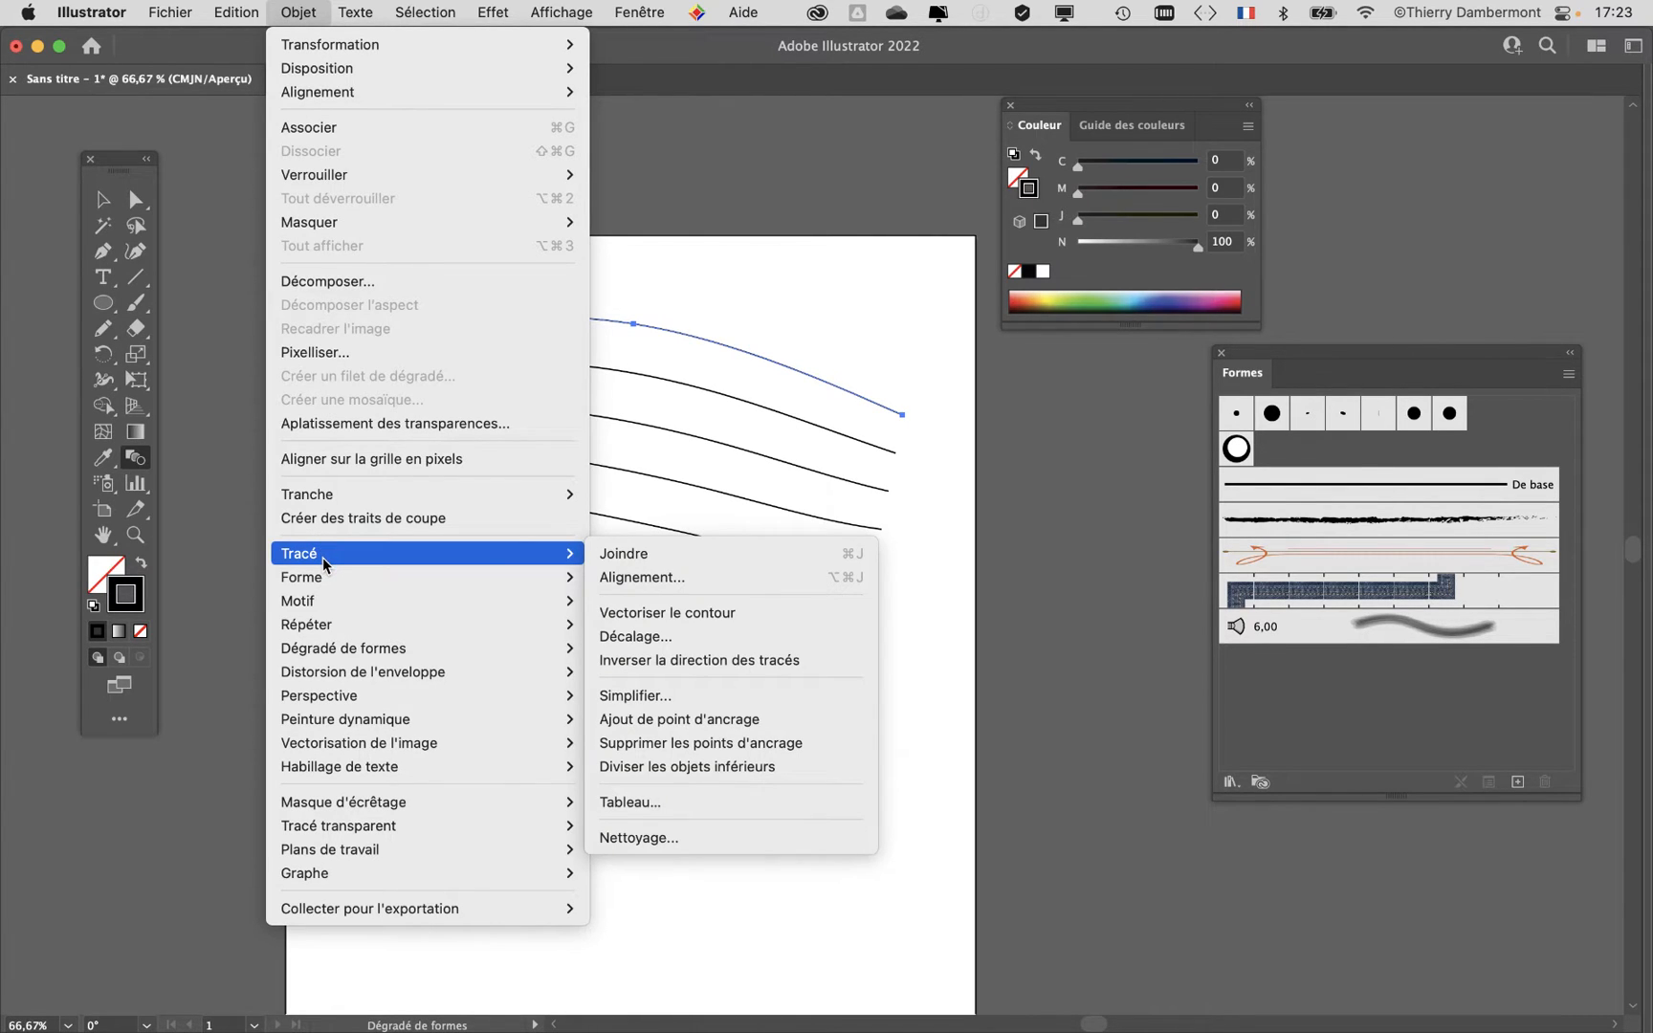
pyautogui.click(321, 282)
pyautogui.moveTo(783, 381); pyautogui.dragTo(903, 372)
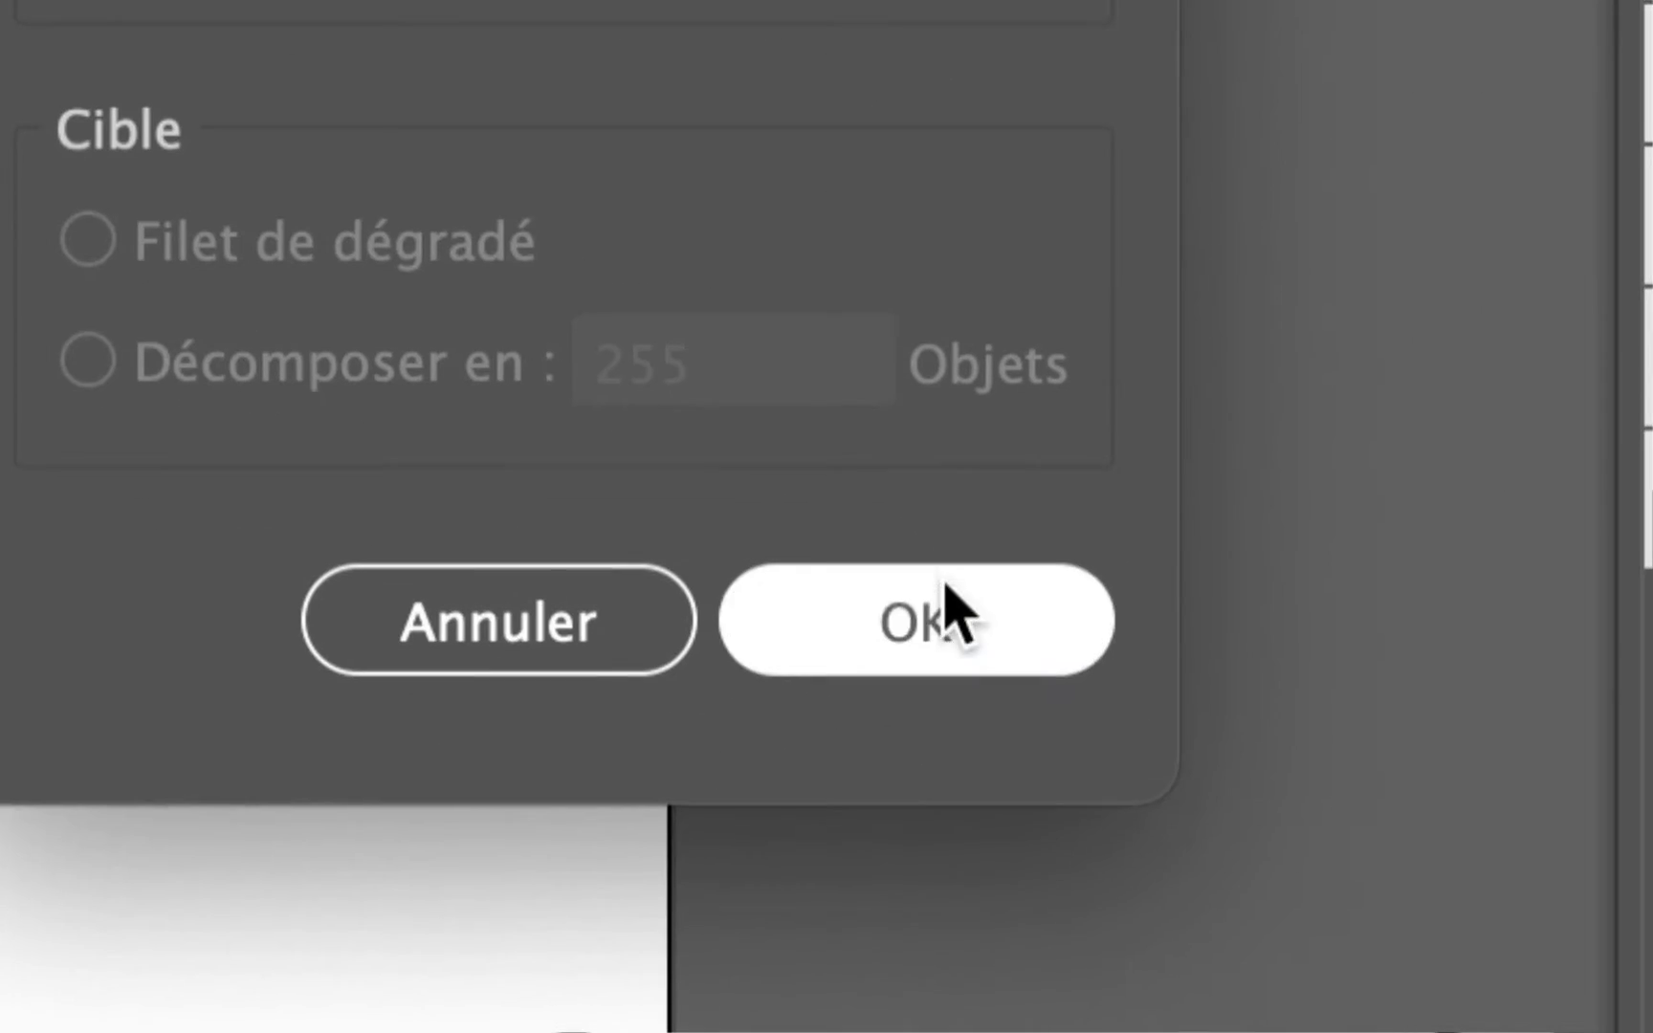
pyautogui.click(1337, 1032)
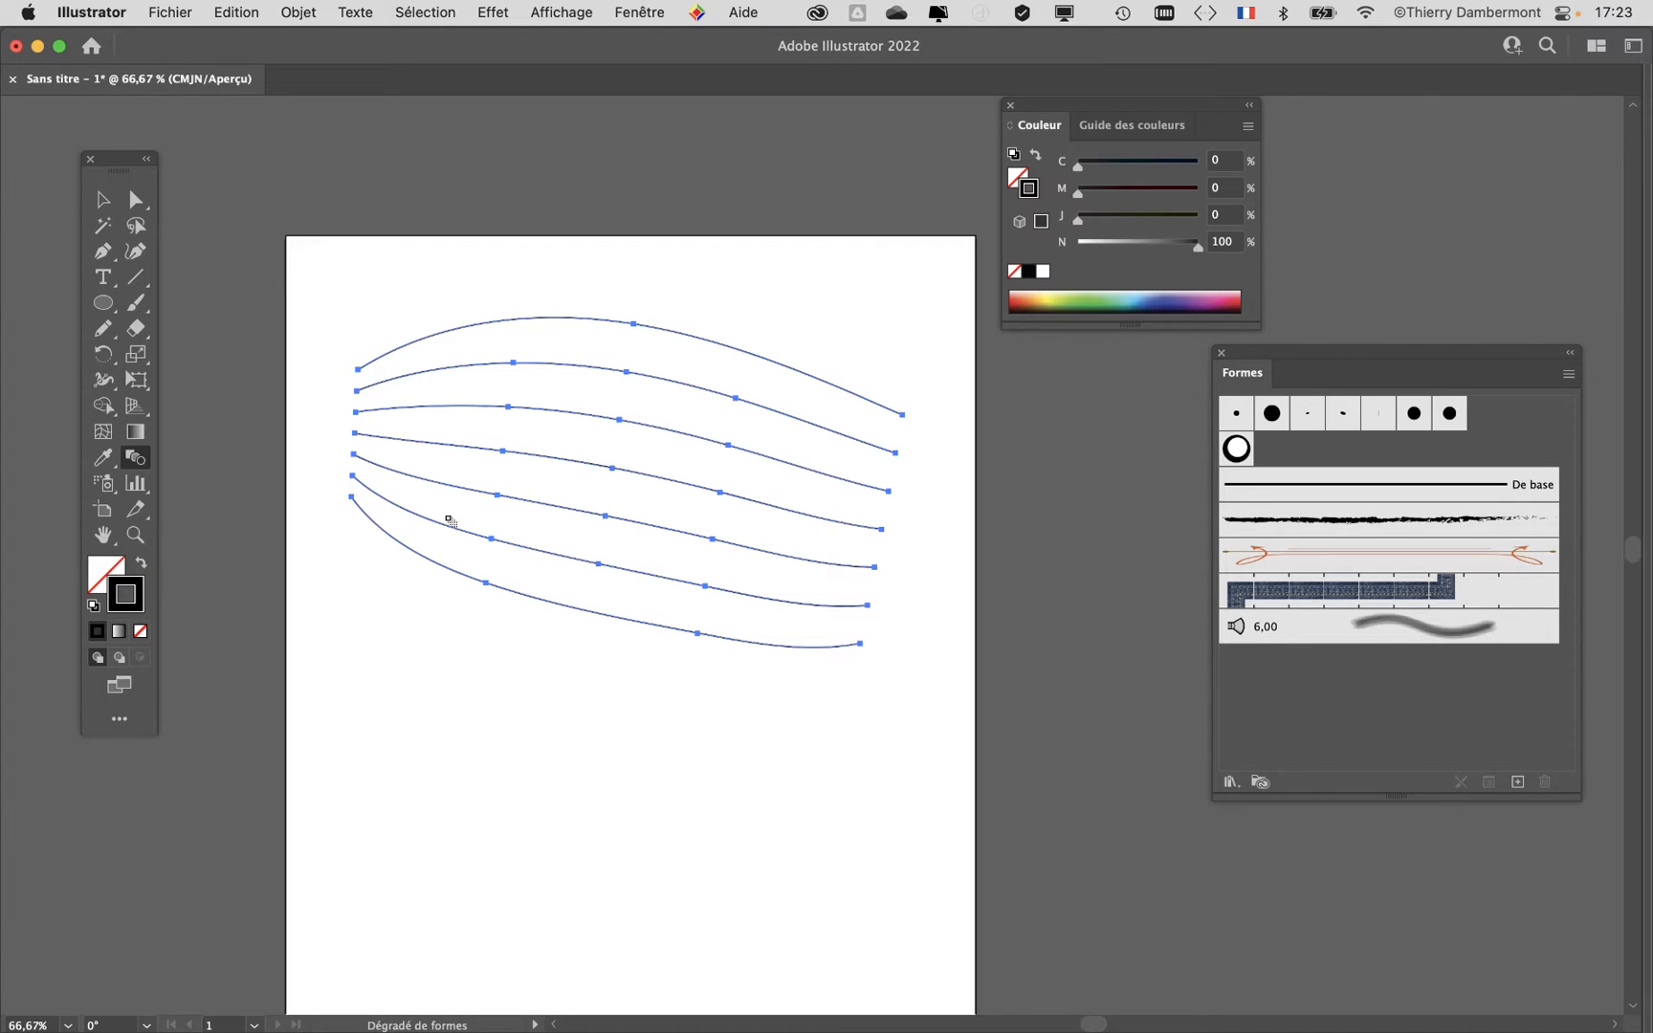
# Step: Apply the ring-shaped scatter brush to all the expanded curves and deselect them
pyautogui.scroll(3, 477, 333)
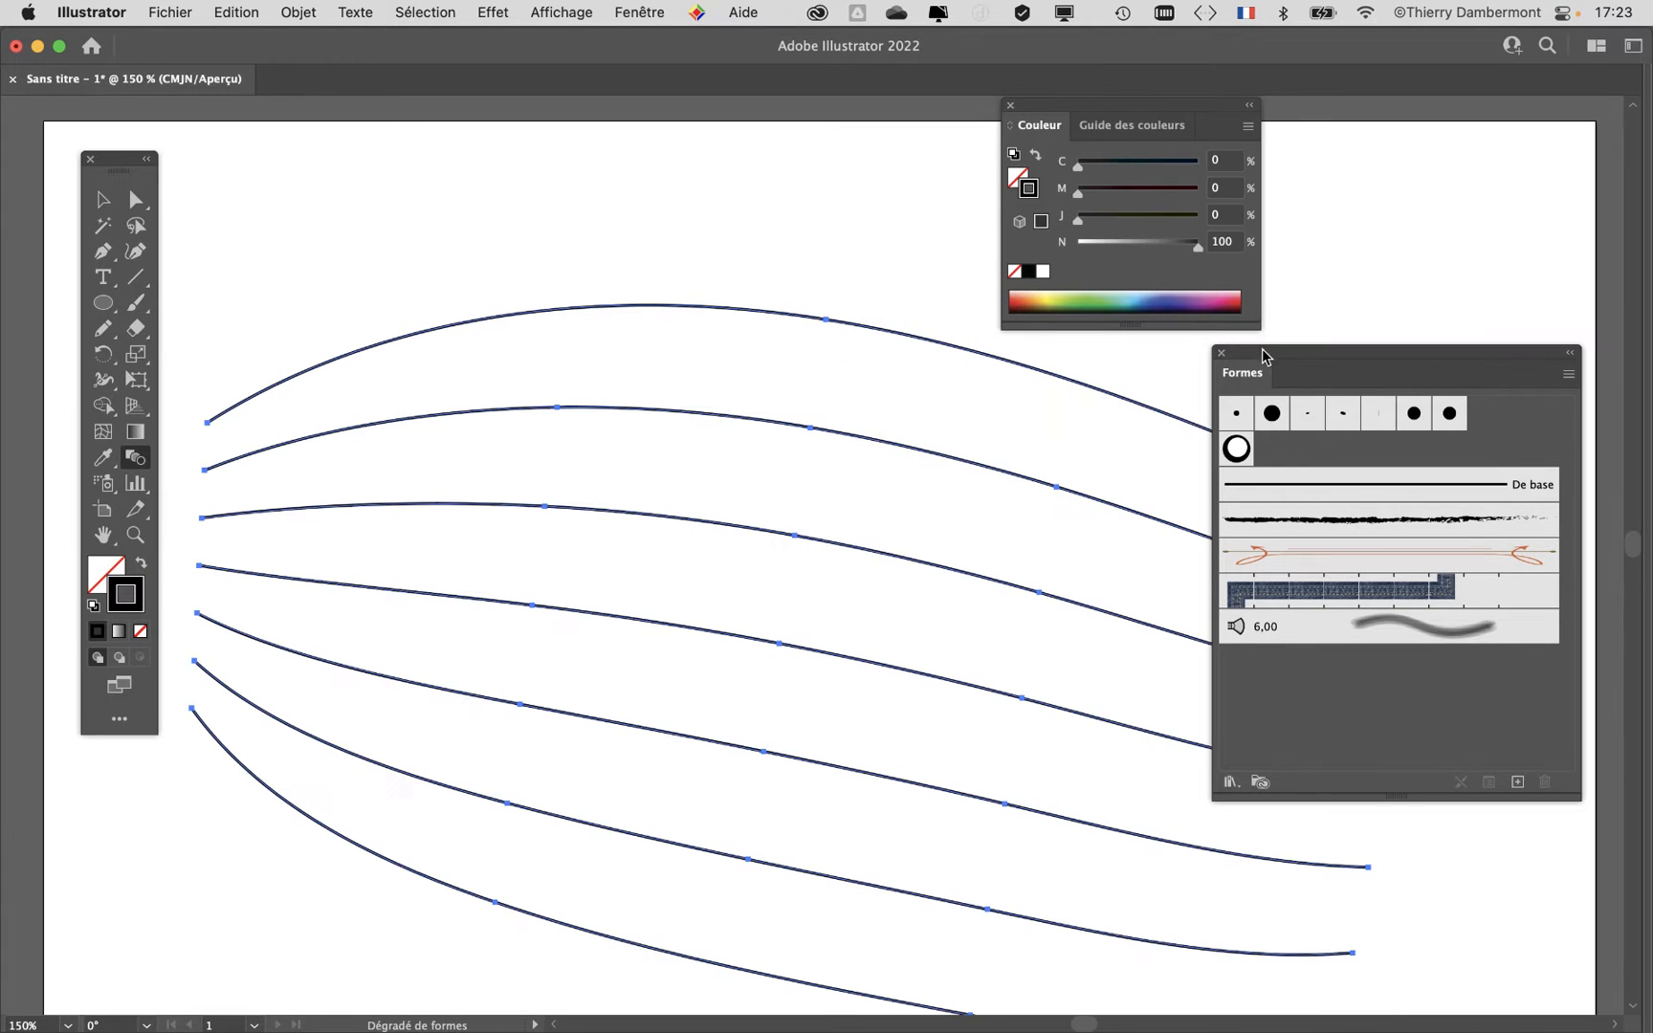
pyautogui.moveTo(1263, 356); pyautogui.dragTo(1434, 330)
pyautogui.scroll(-1, 733, 537)
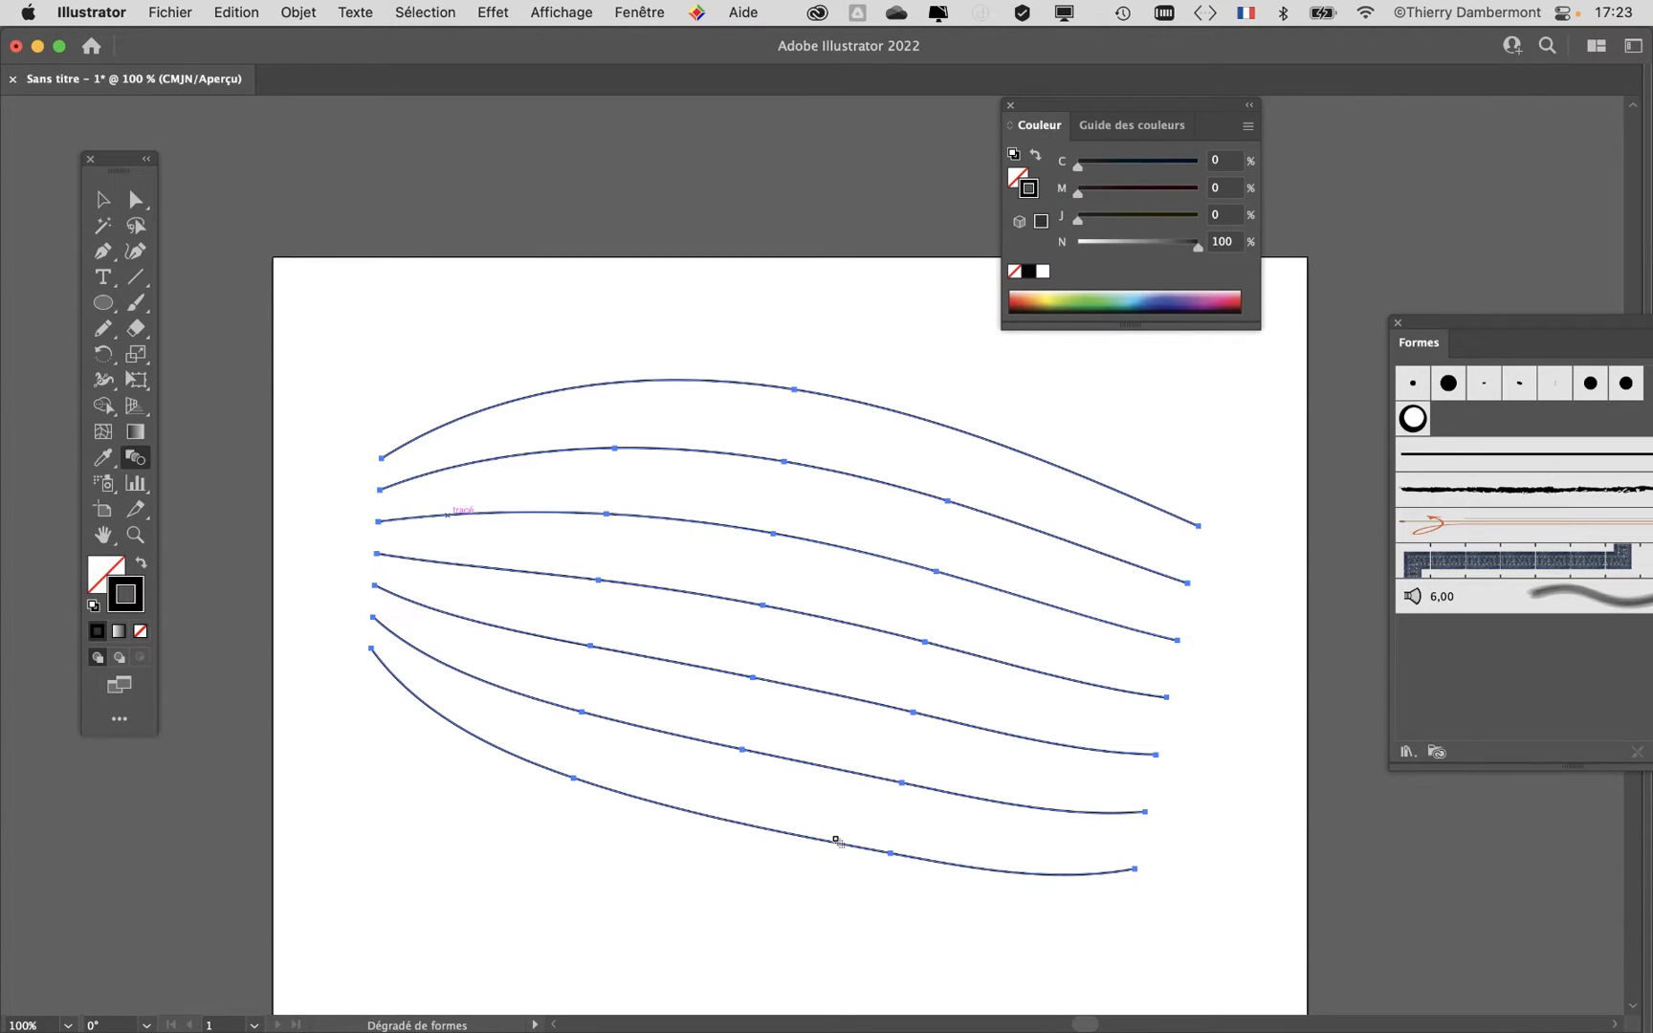
pyautogui.click(1412, 419)
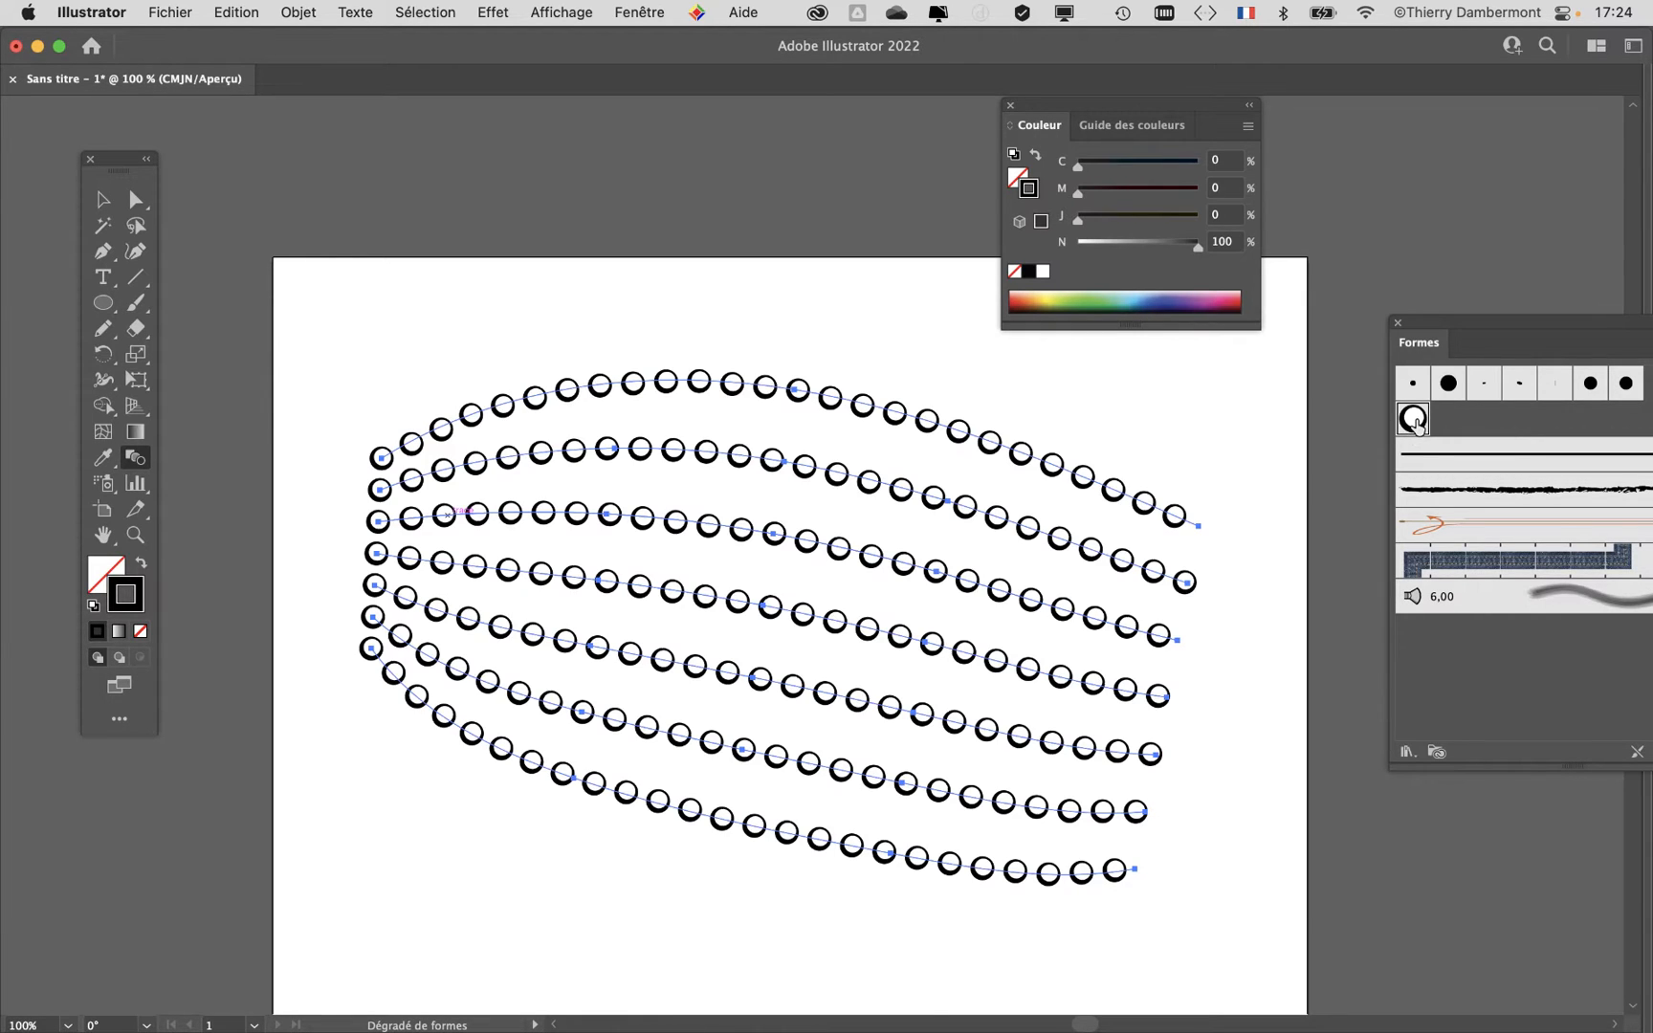
pyautogui.press('v')
pyautogui.click(454, 270)
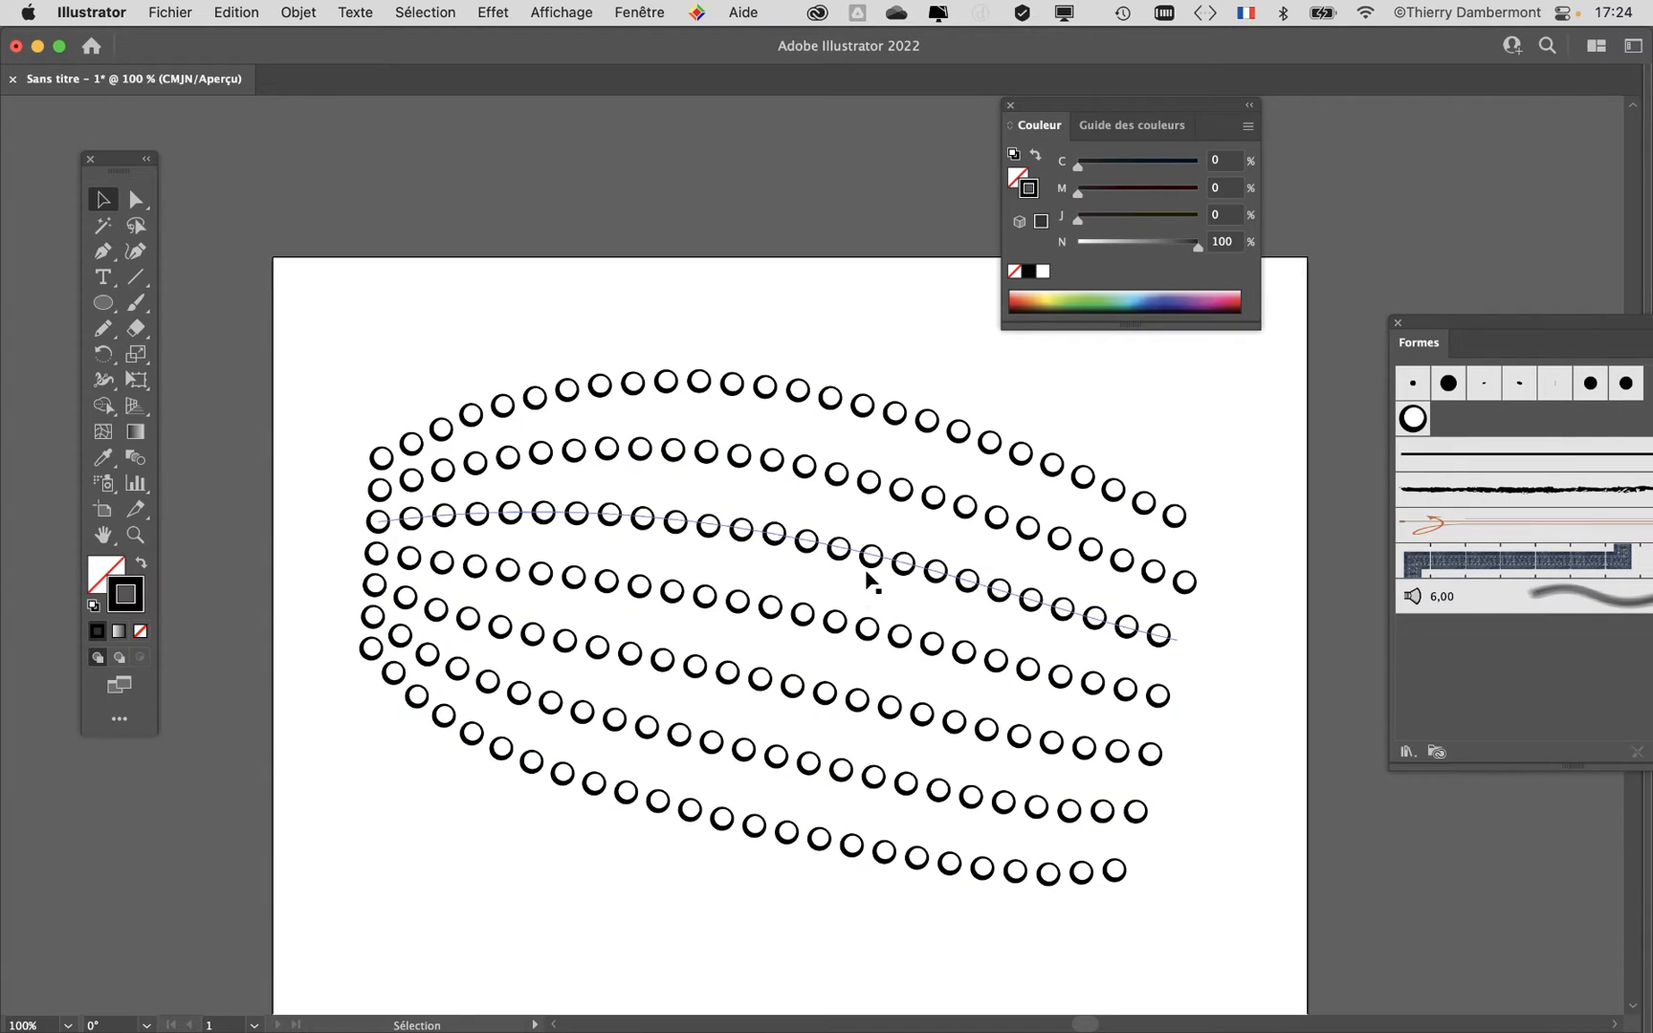
# Step: Switch to Photoshop to examine the size and spacing of the dots in the reference artwork, and return to Illustrator
pyautogui.press('super+Tab')
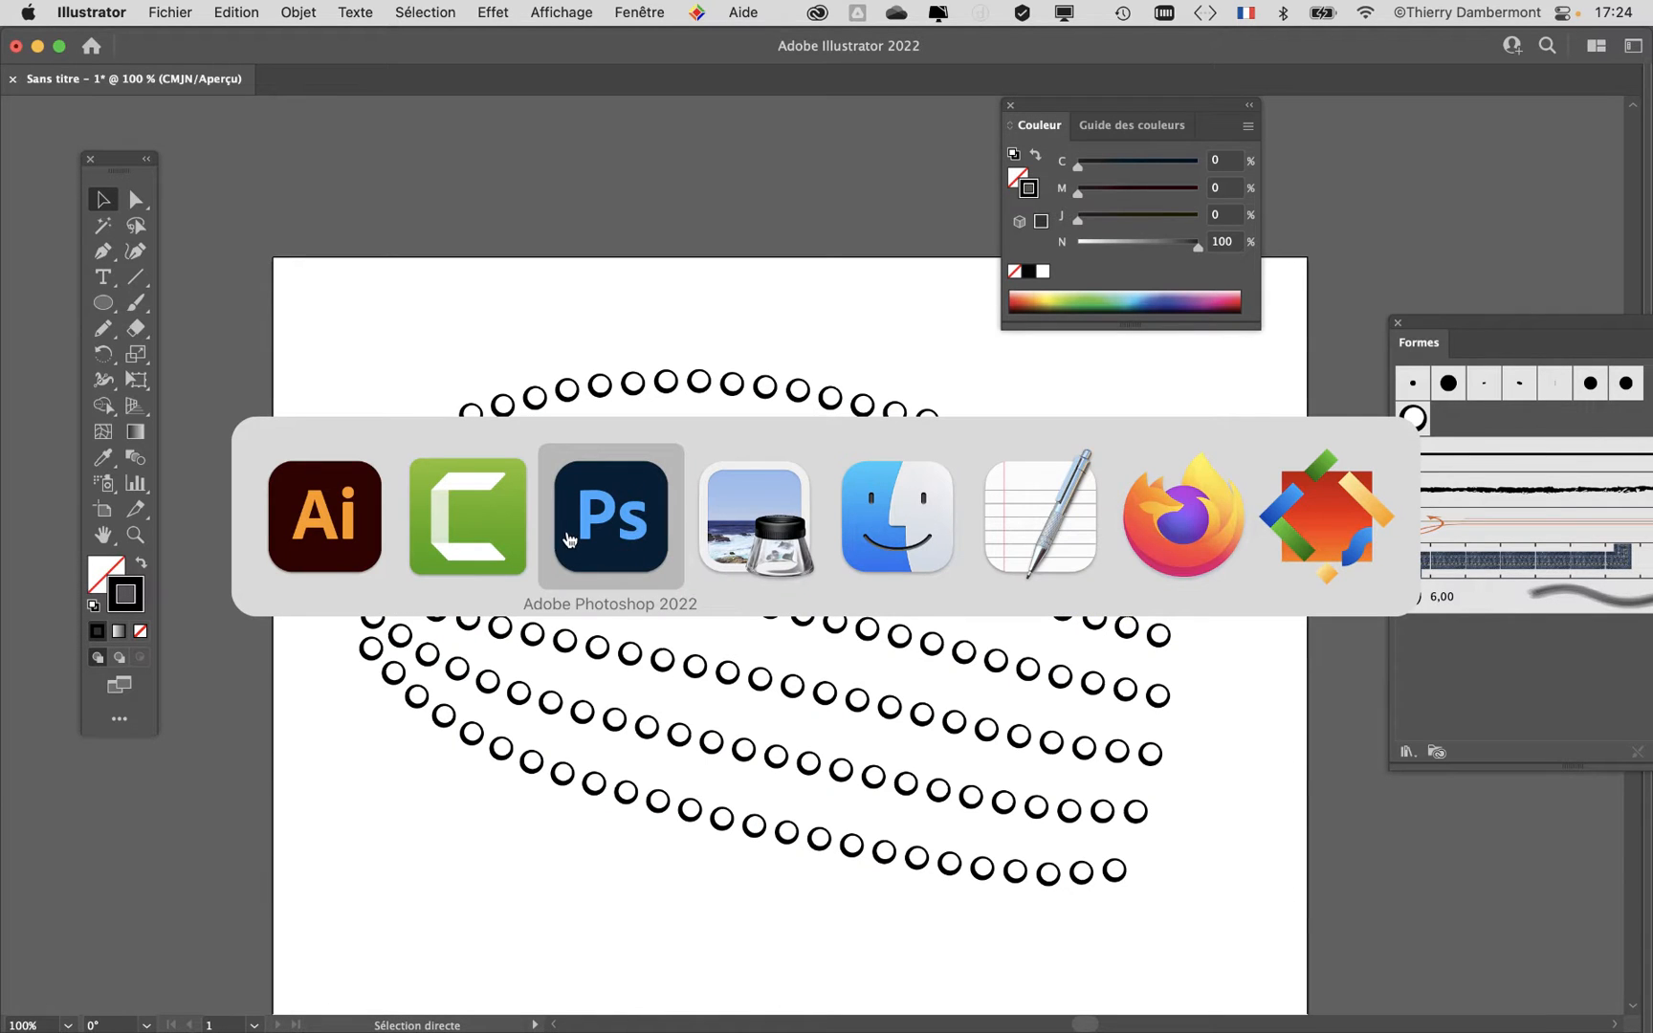
pyautogui.click(553, 538)
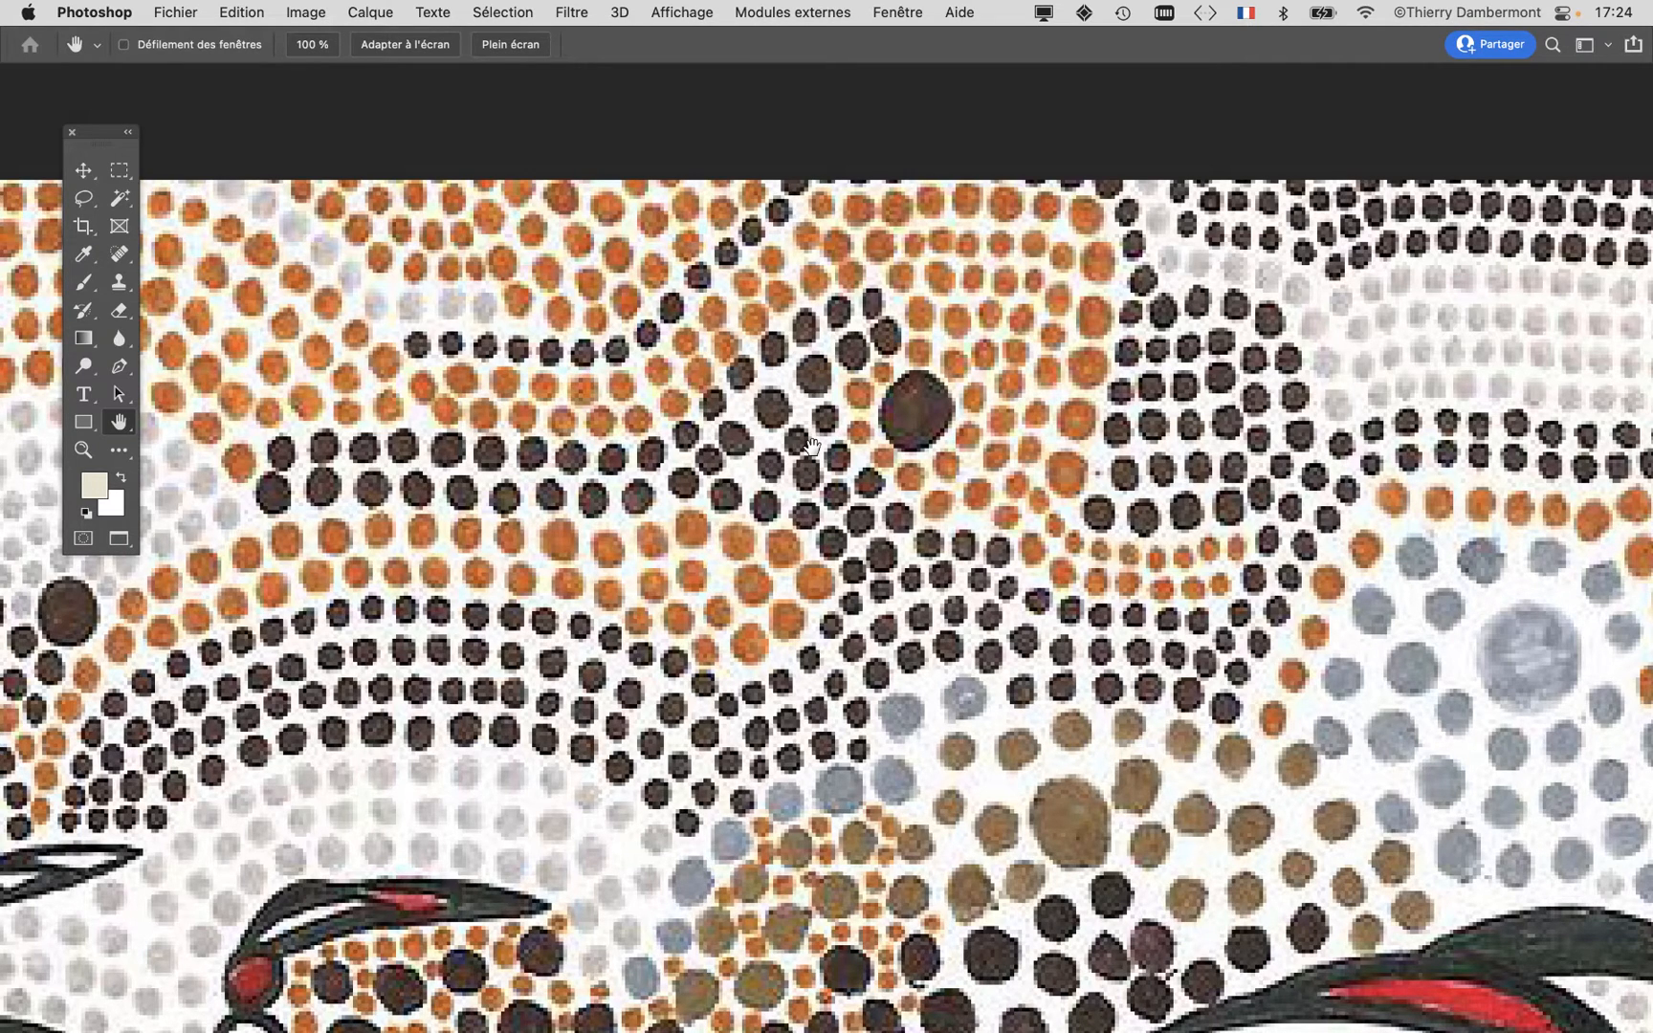
pyautogui.press('super+Tab')
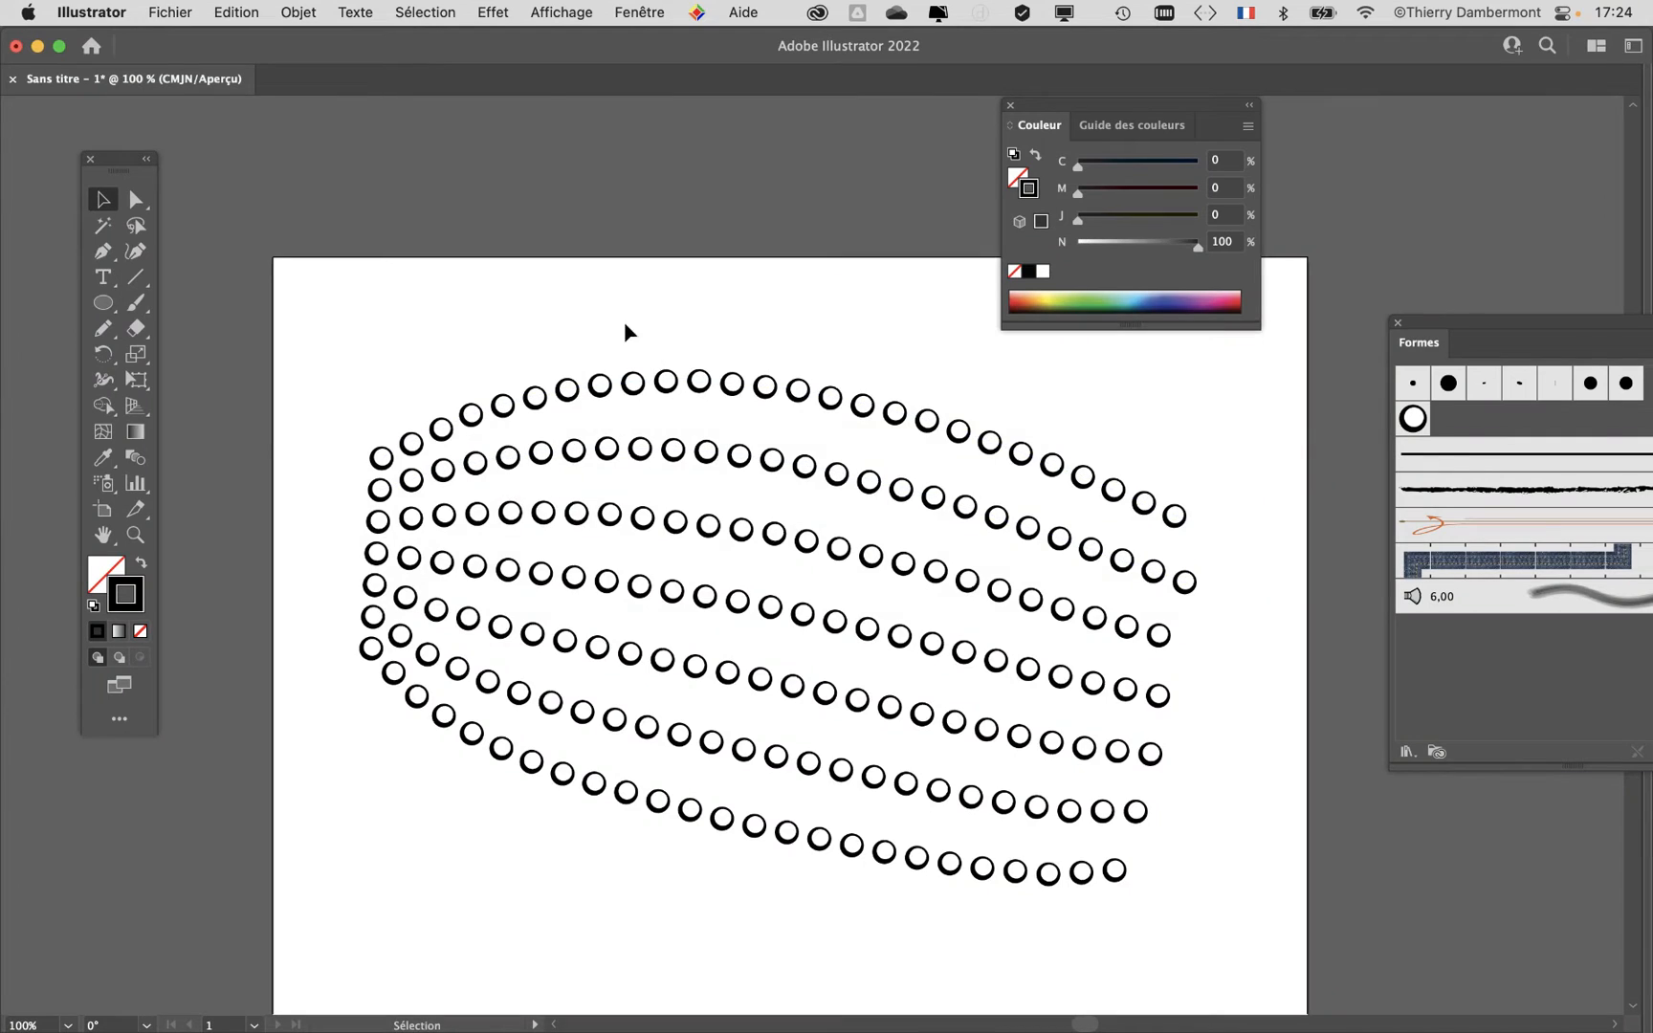
# Step: Open the ring scatter brush's options and set its Taille to 167% and its Pas to 228%
pyautogui.moveTo(511, 297); pyautogui.dragTo(349, 179)
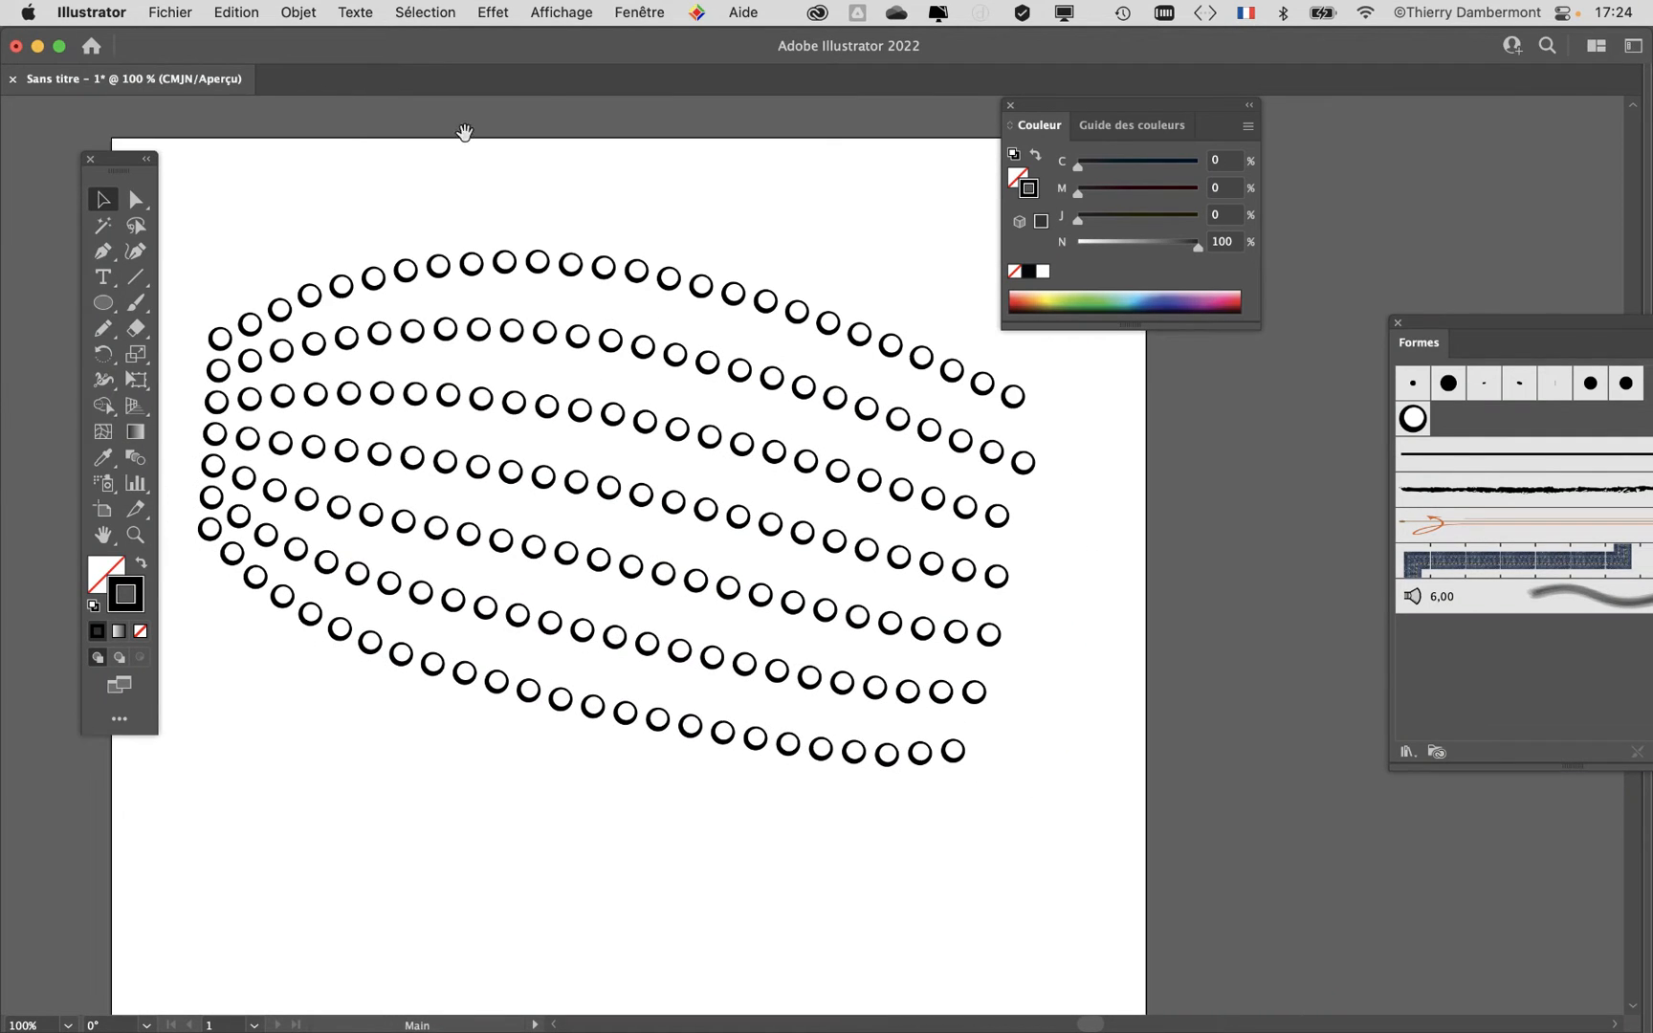
pyautogui.click(1011, 107)
pyautogui.moveTo(1418, 341); pyautogui.dragTo(1148, 211)
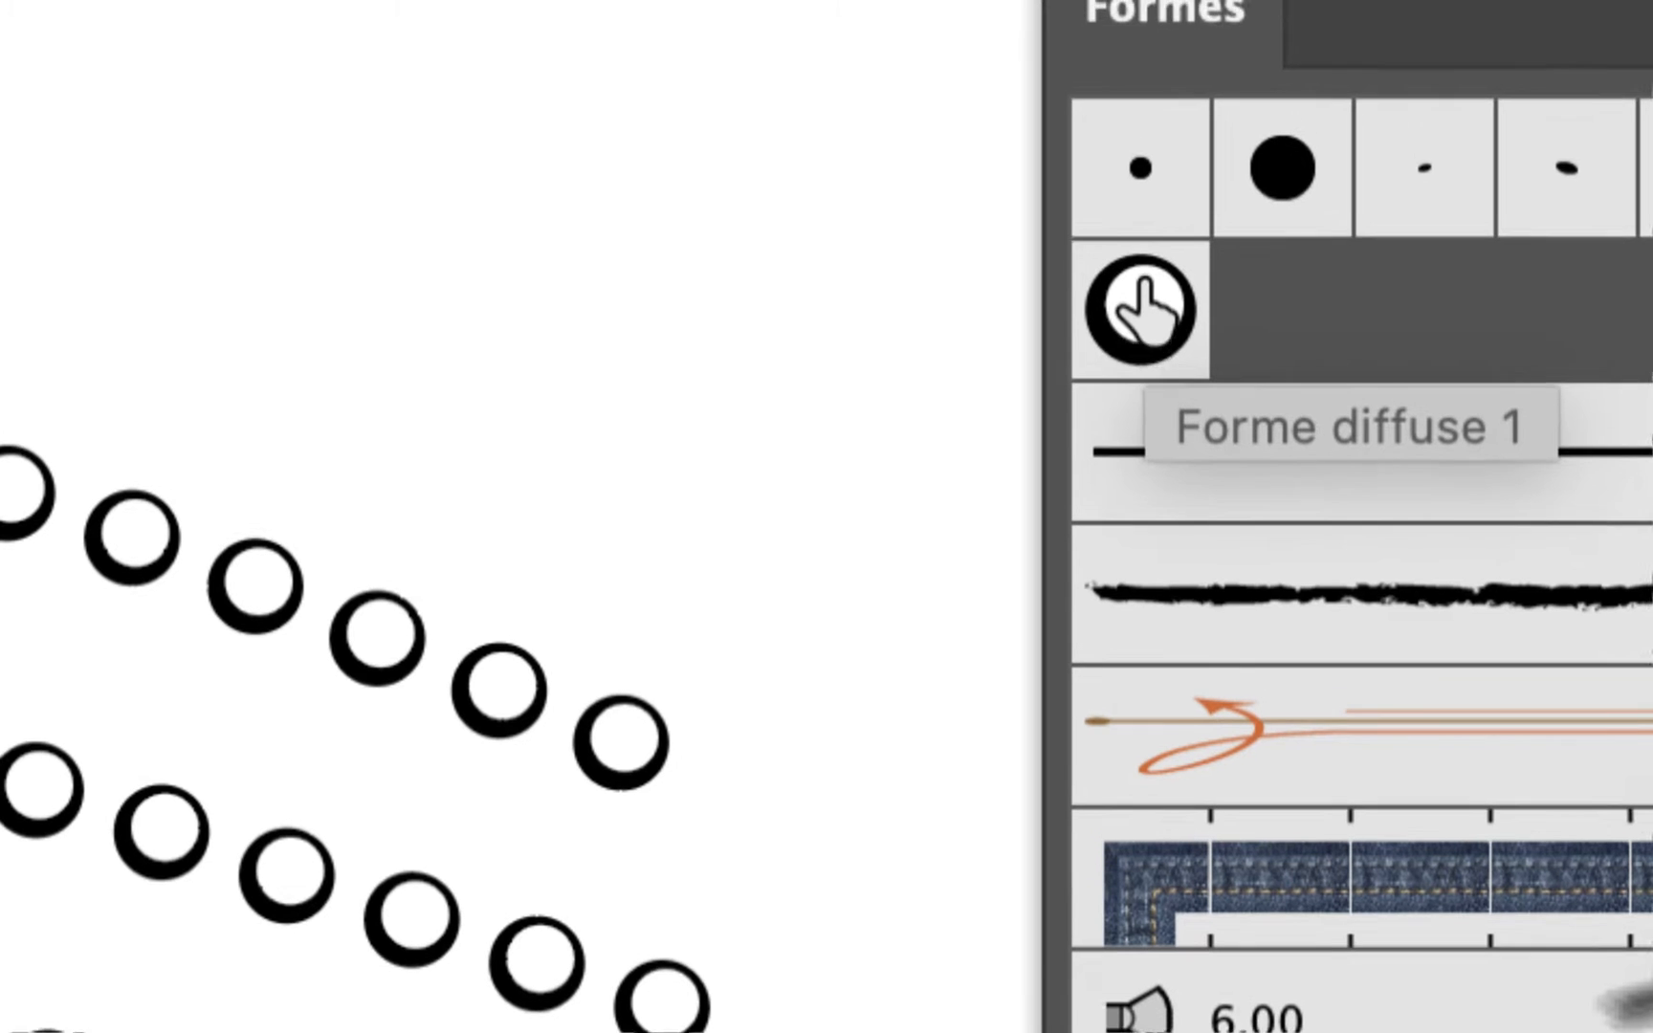
pyautogui.doubleClick(1145, 304)
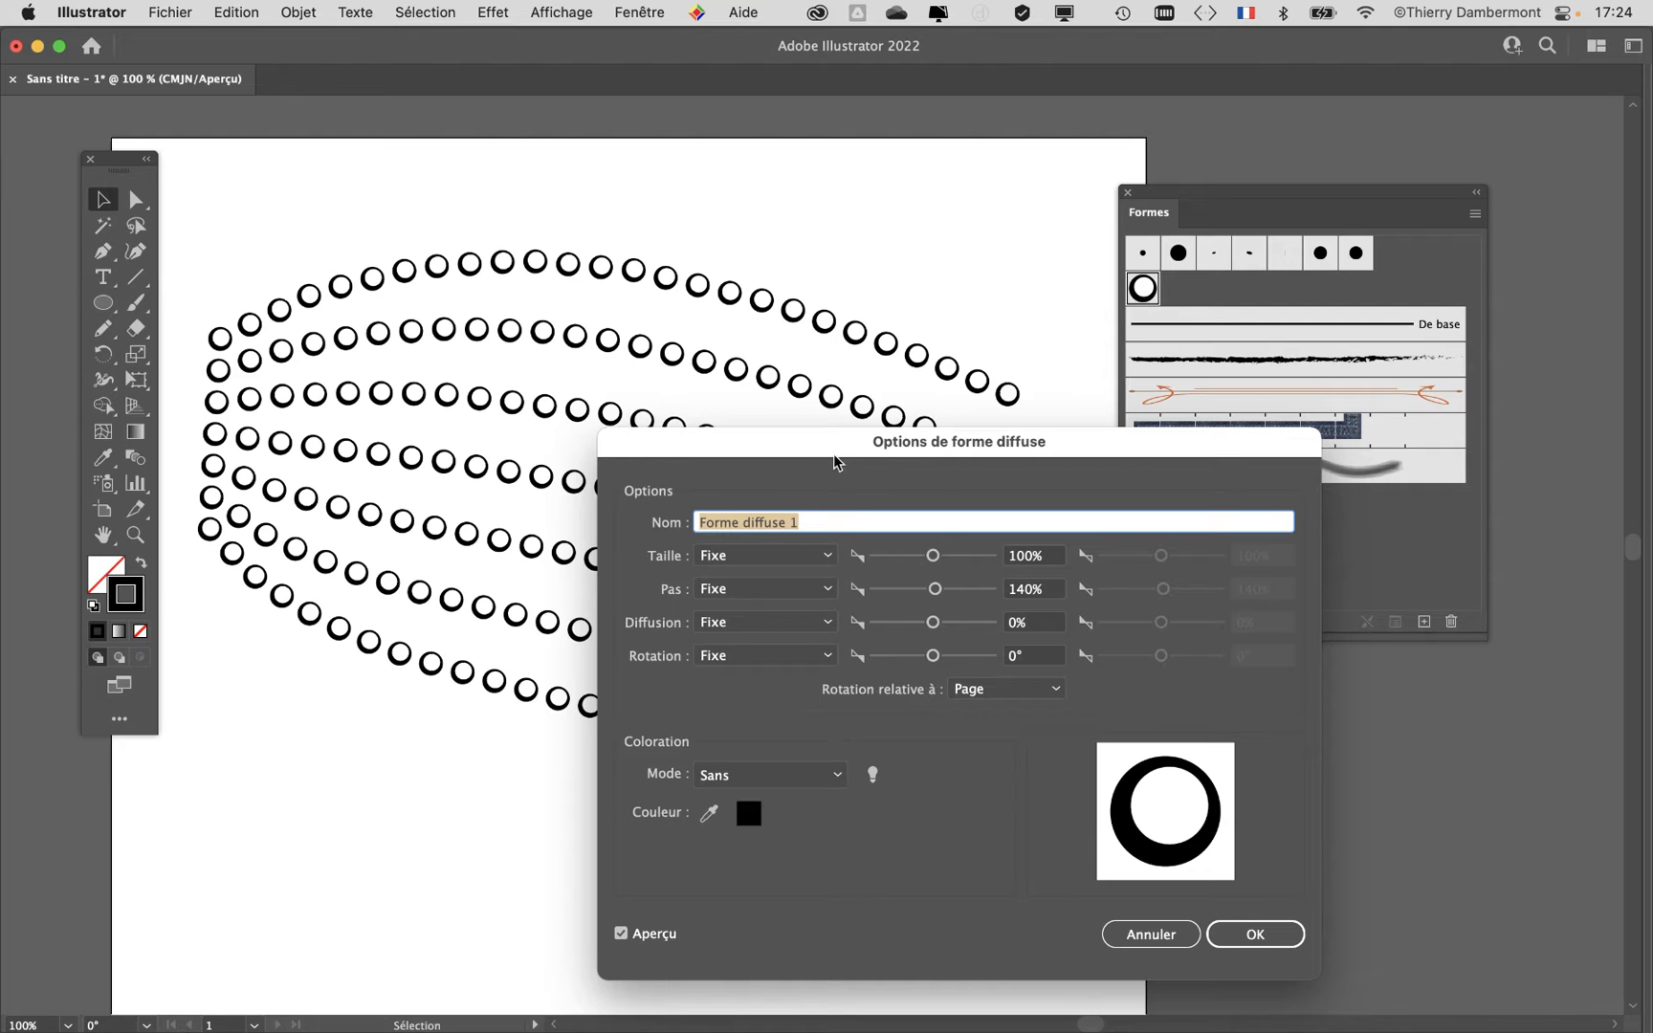
pyautogui.moveTo(834, 462)
pyautogui.mouseDown()
pyautogui.moveTo(1176, 181)
pyautogui.moveTo(1161, 127)
pyautogui.mouseUp()
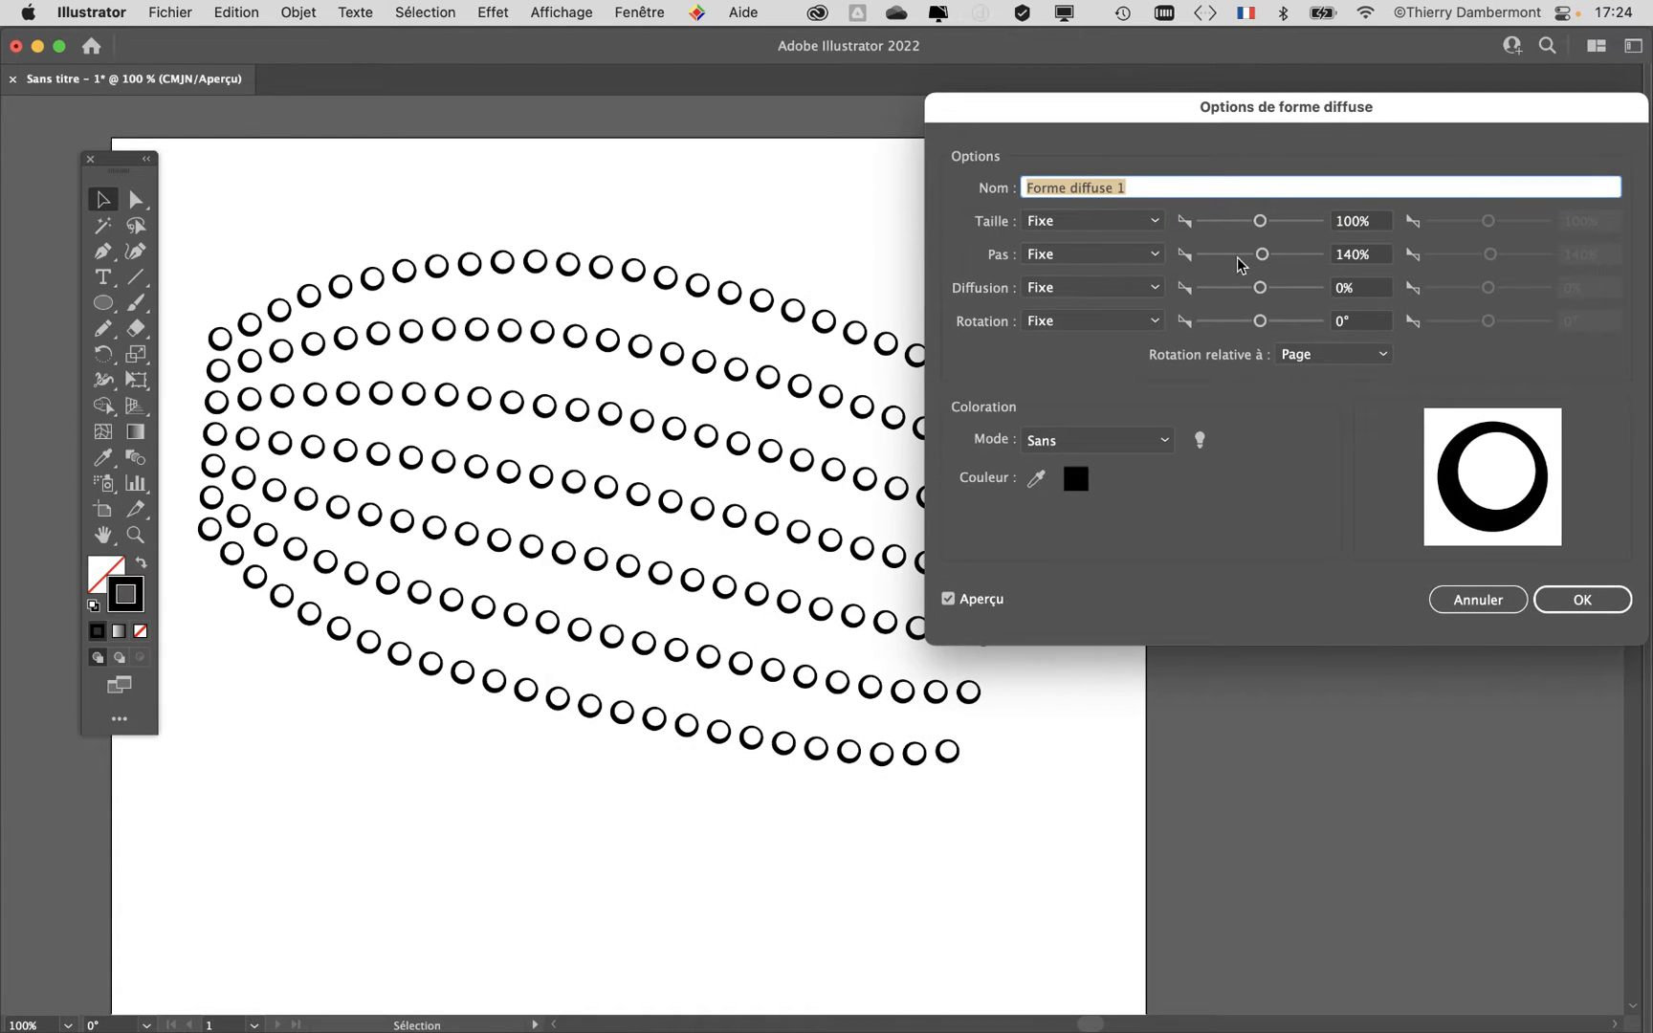
pyautogui.moveTo(1263, 255); pyautogui.dragTo(1264, 225)
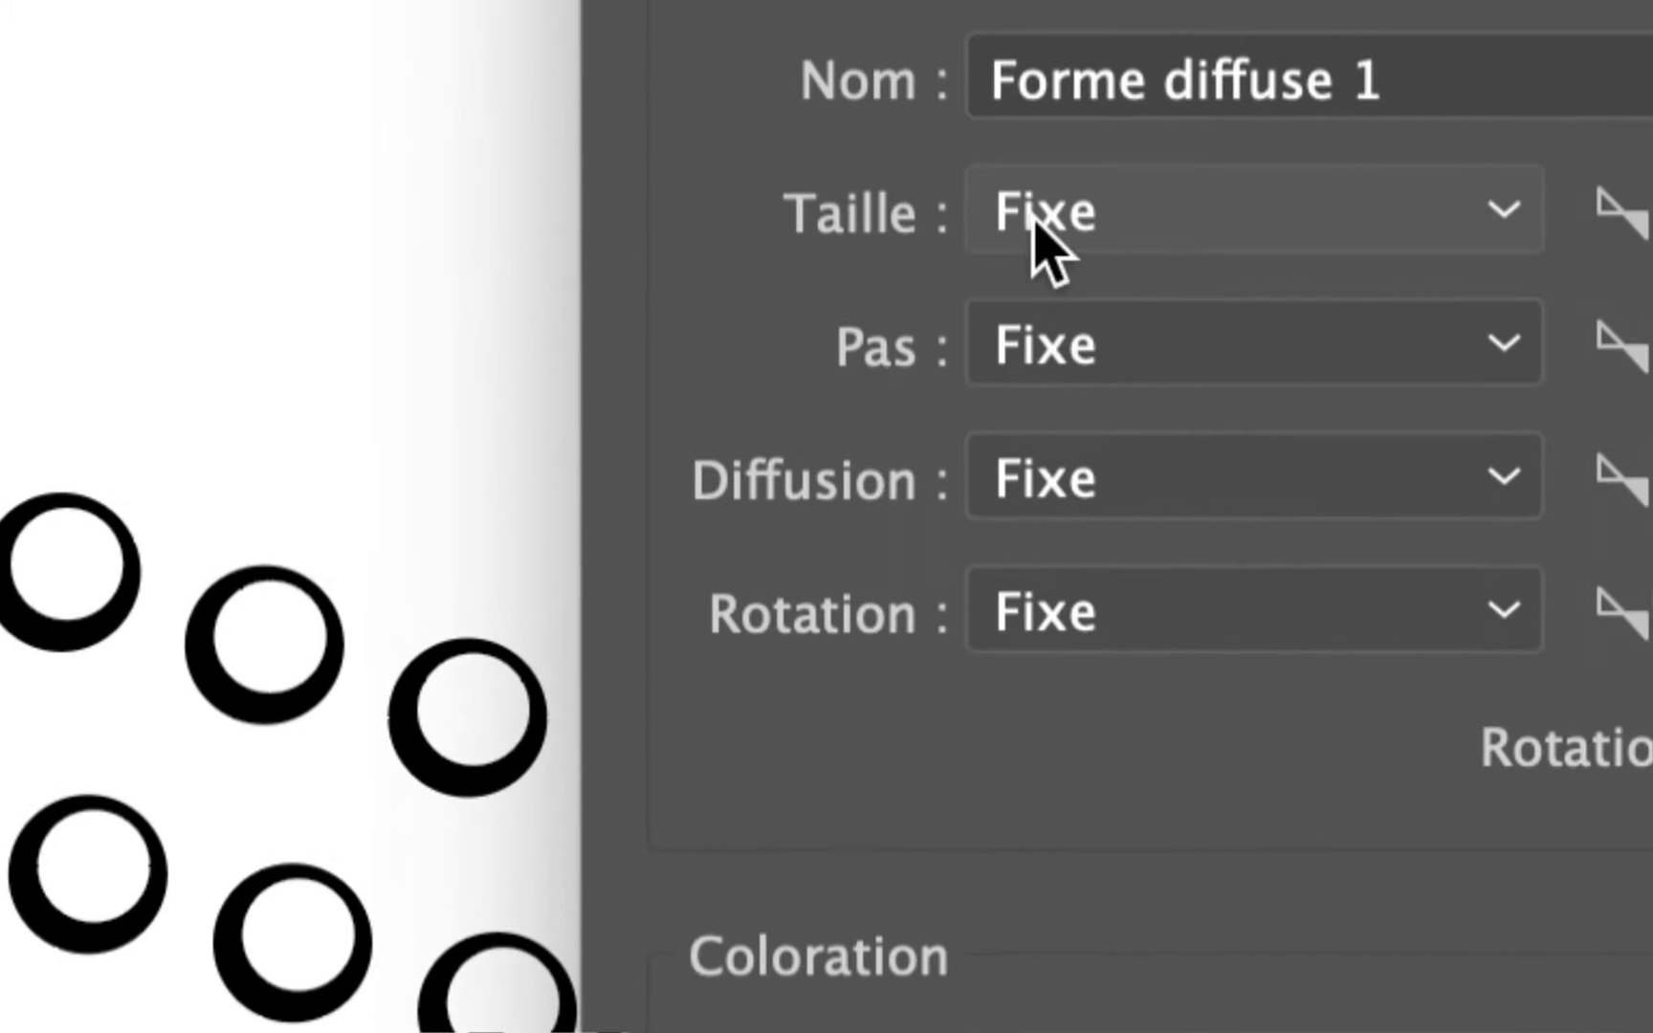
# Step: Make the brush's Taille and Pas Aléatoire, with second values of 124% and 192%, and apply the options
pyautogui.click(1028, 220)
pyautogui.click(1062, 277)
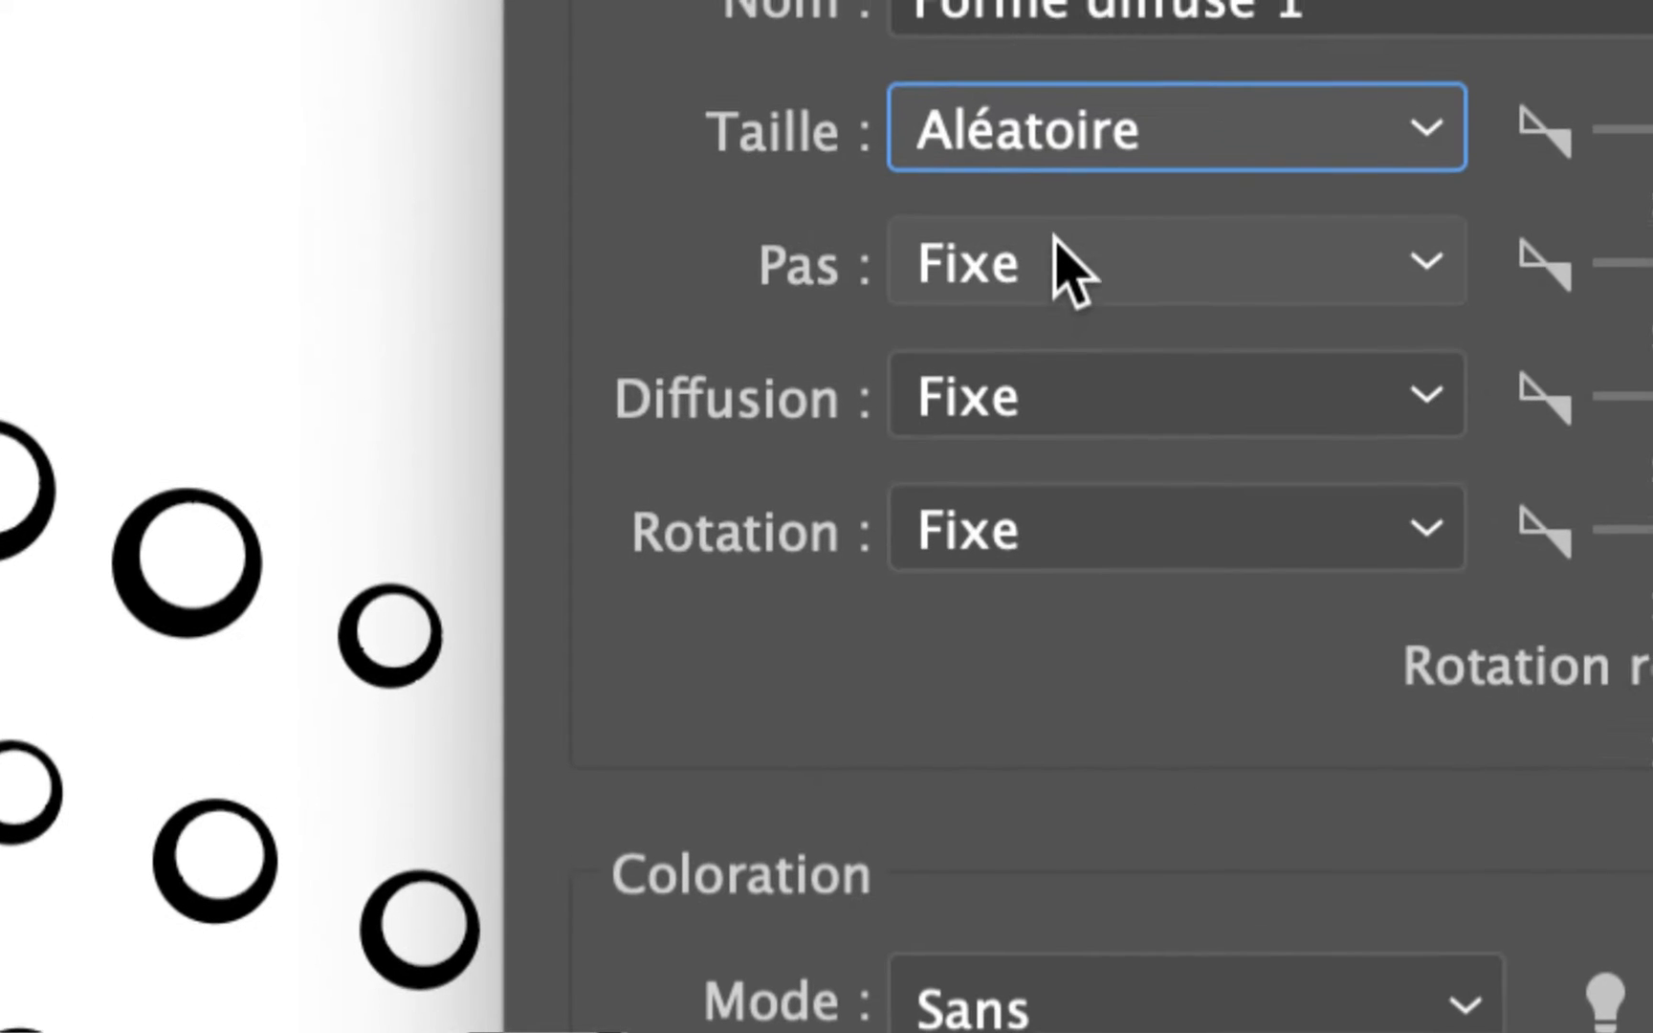
pyautogui.click(1057, 248)
pyautogui.click(1069, 304)
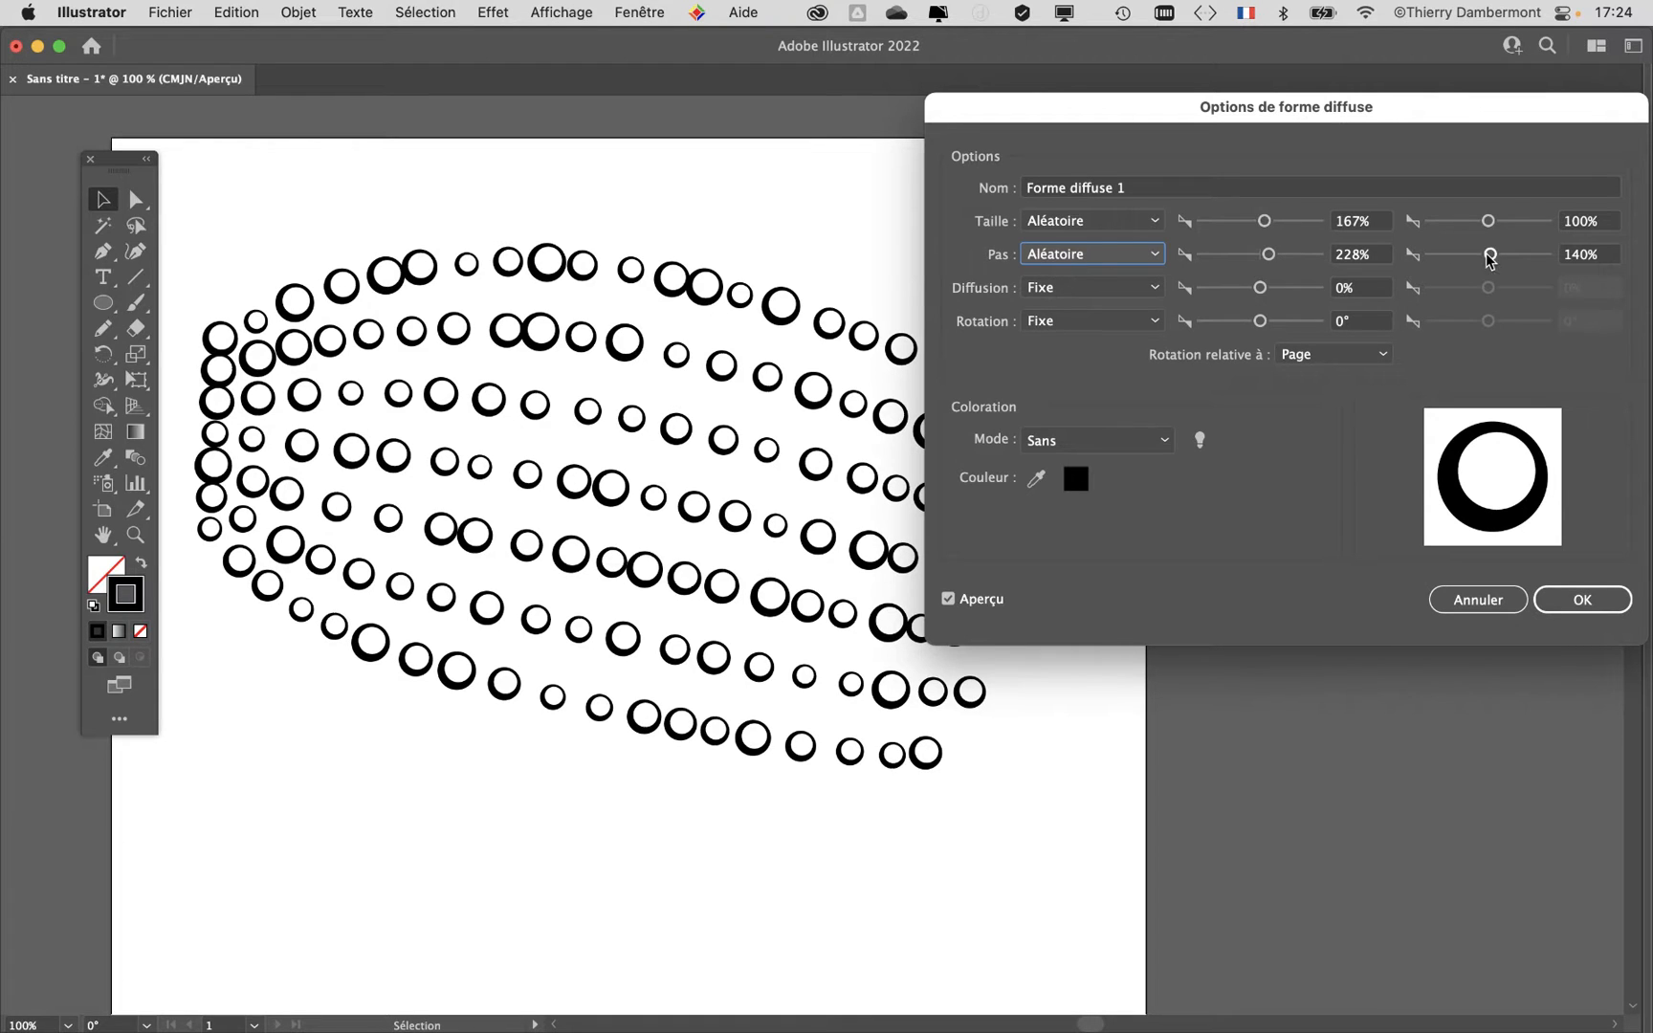
pyautogui.moveTo(1489, 258); pyautogui.dragTo(1489, 222)
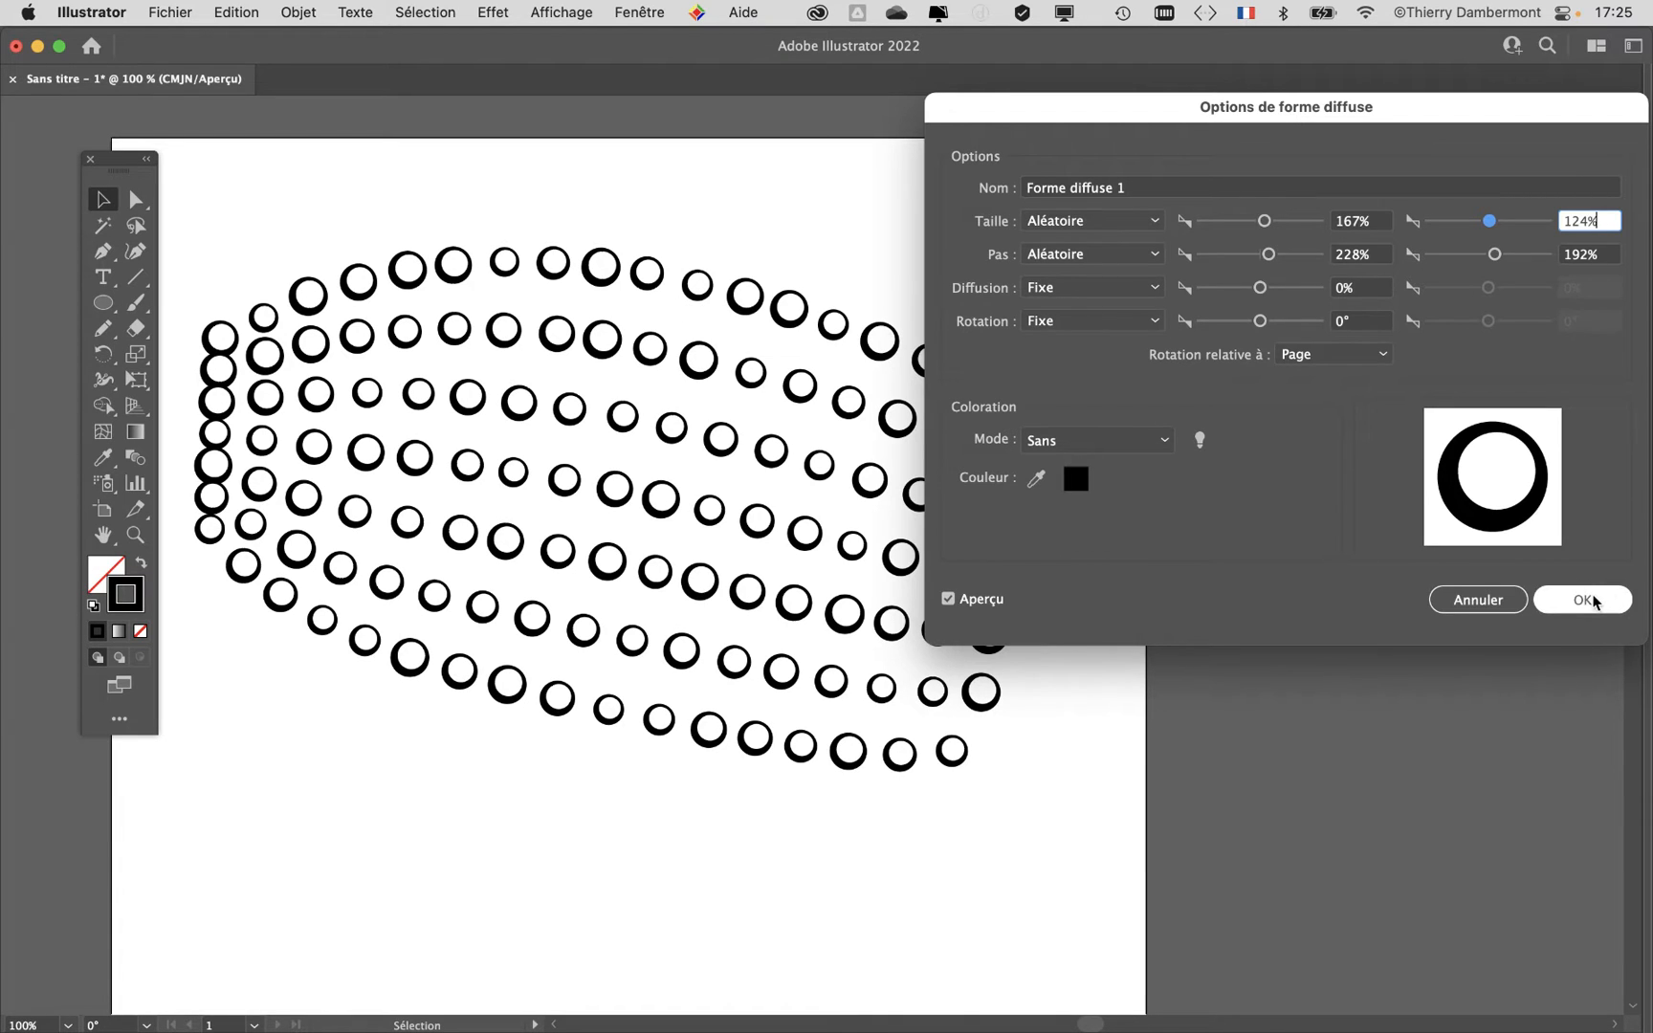
pyautogui.click(1594, 596)
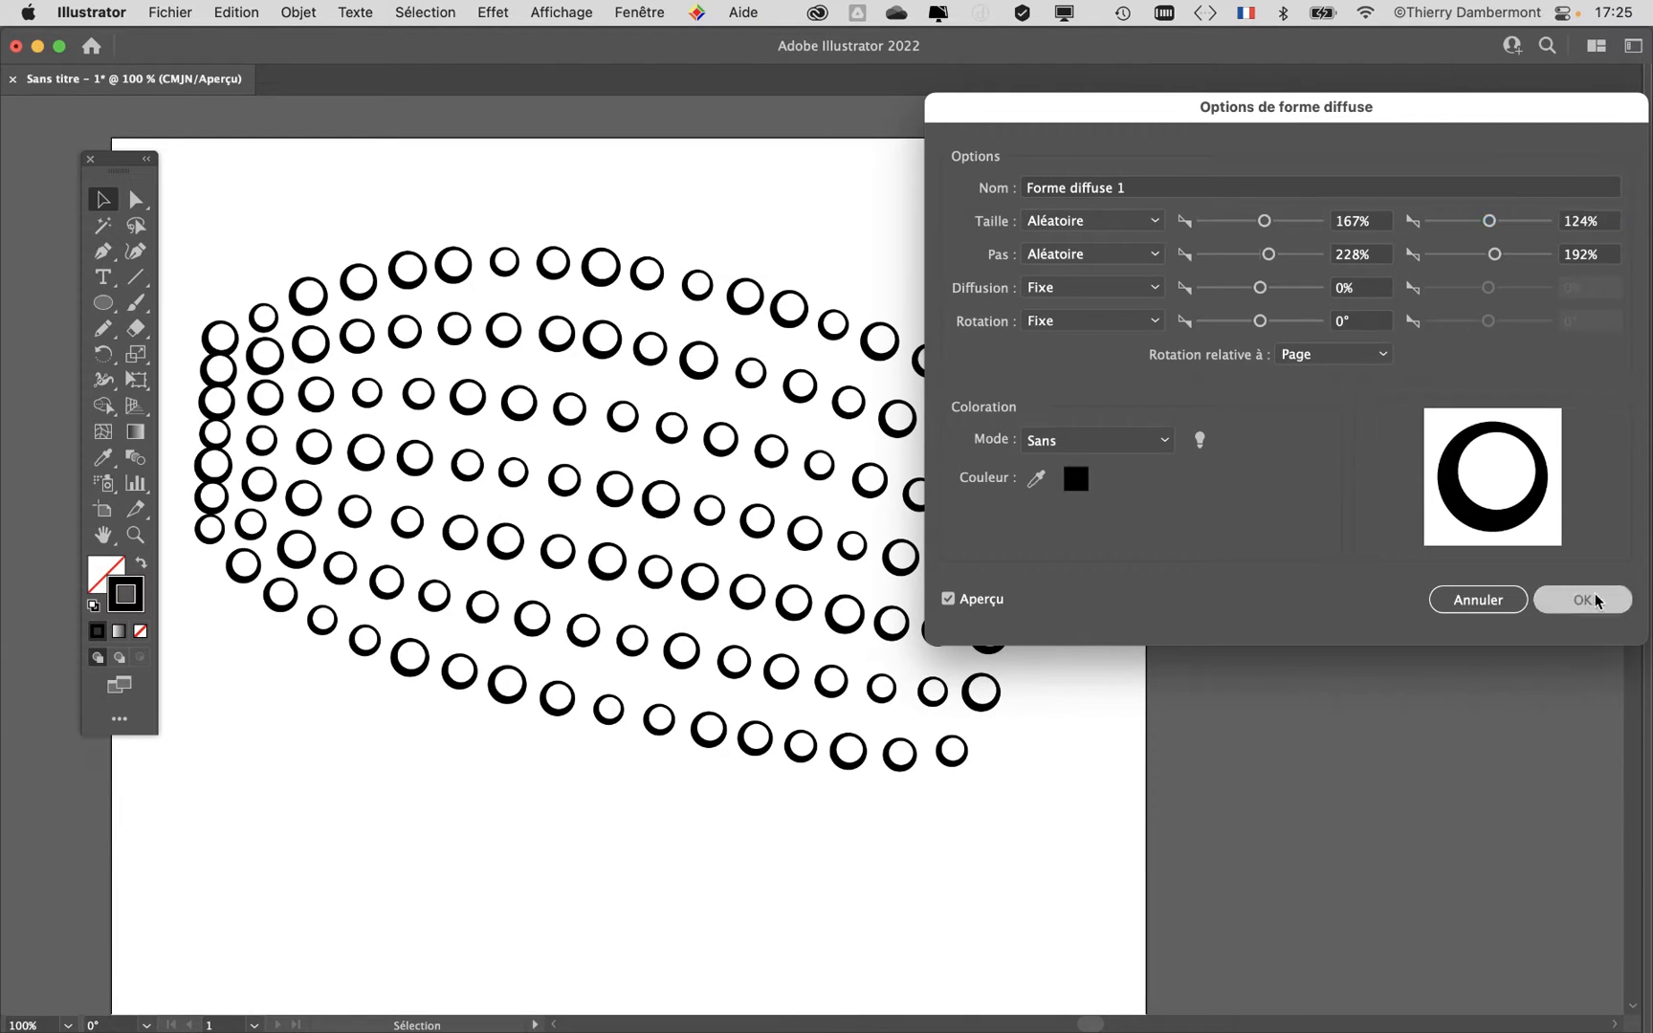
pyautogui.click(794, 578)
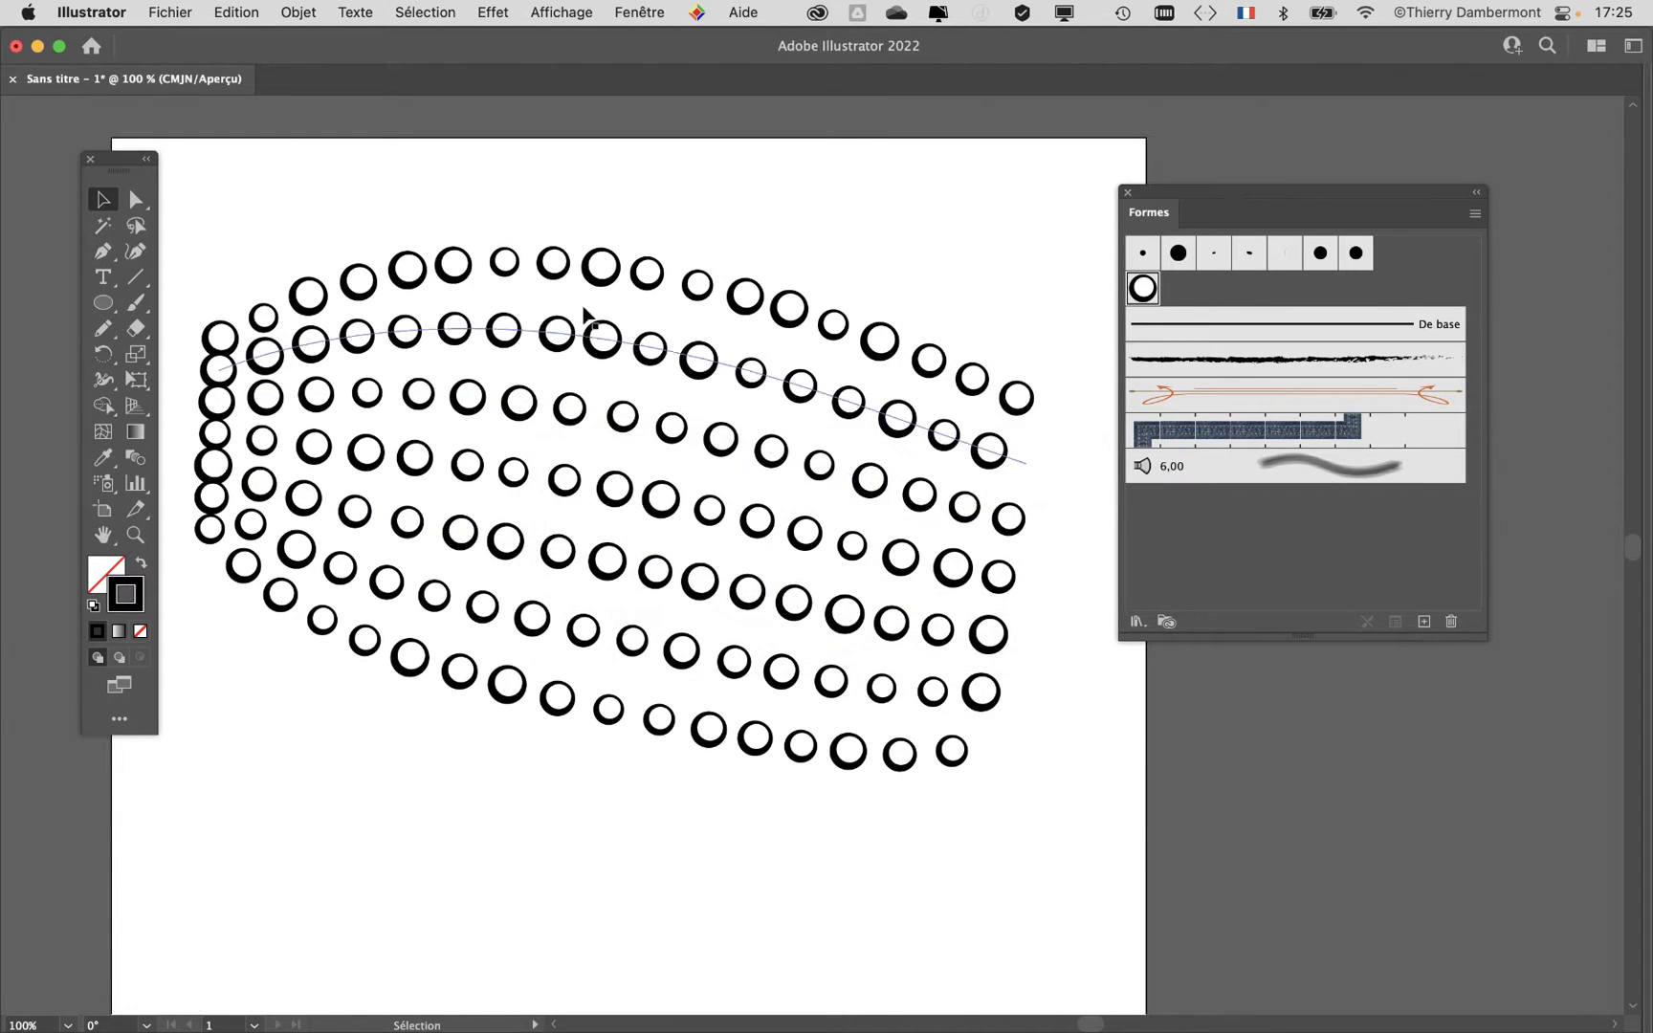
# Step: Save the document on the computer as dots and close it
pyautogui.click(158, 12)
pyautogui.click(239, 246)
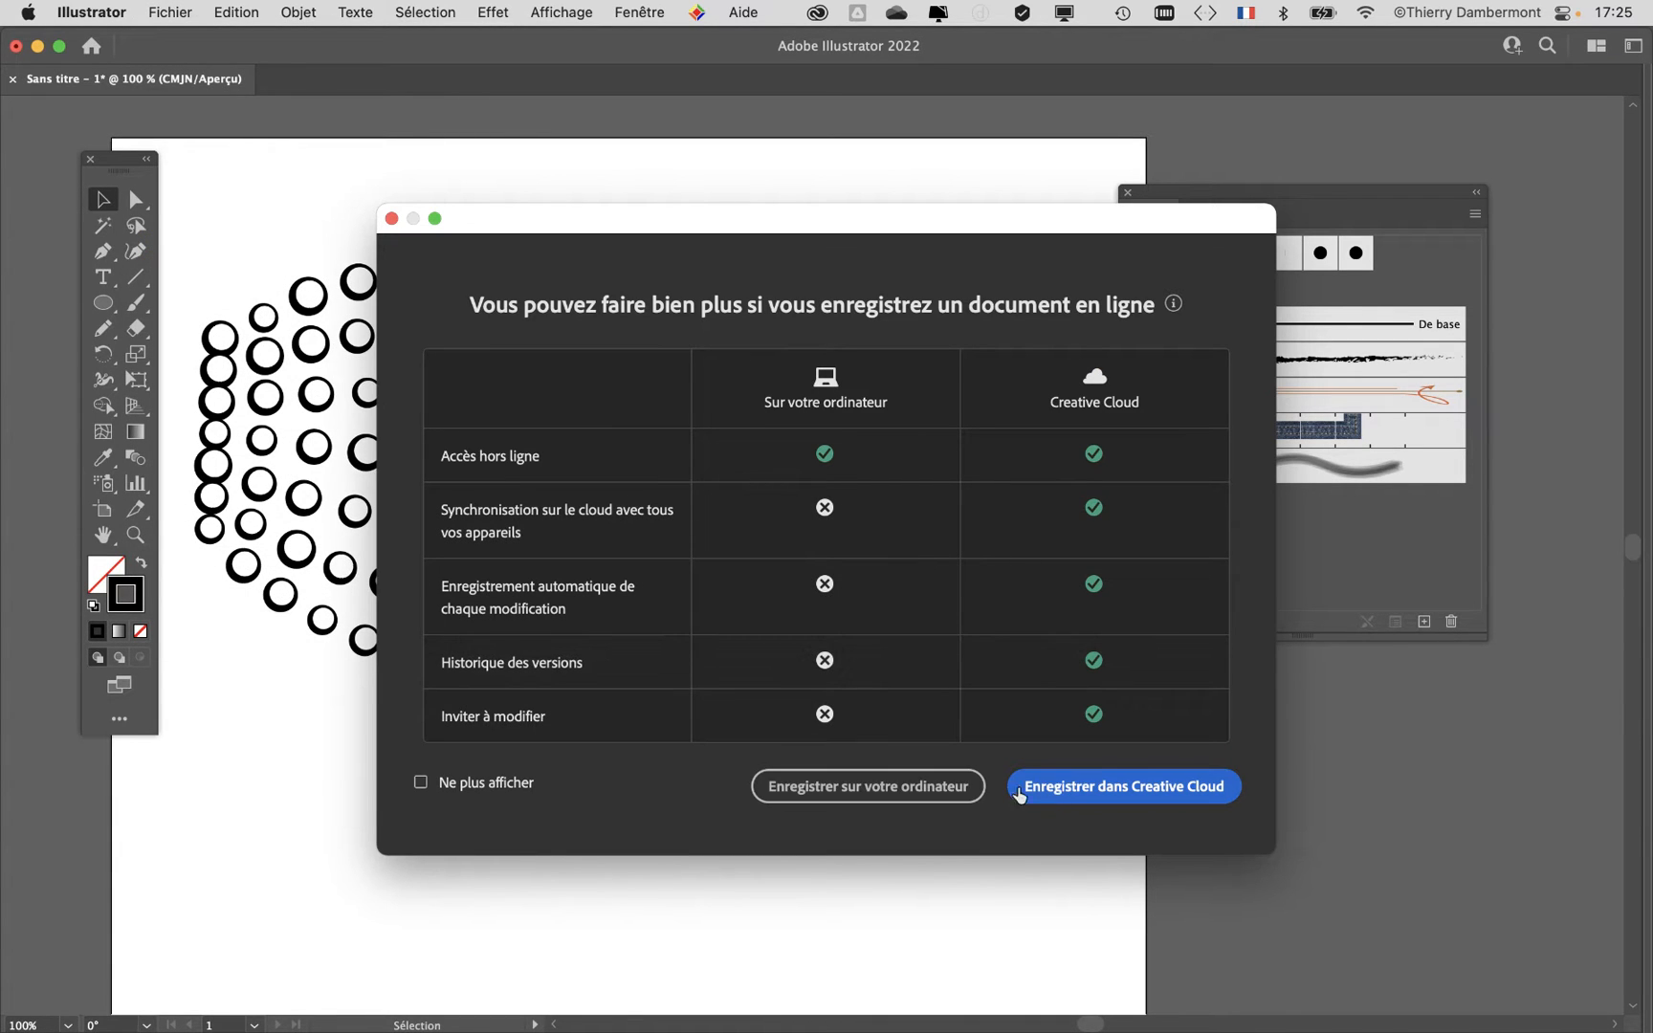
pyautogui.click(874, 786)
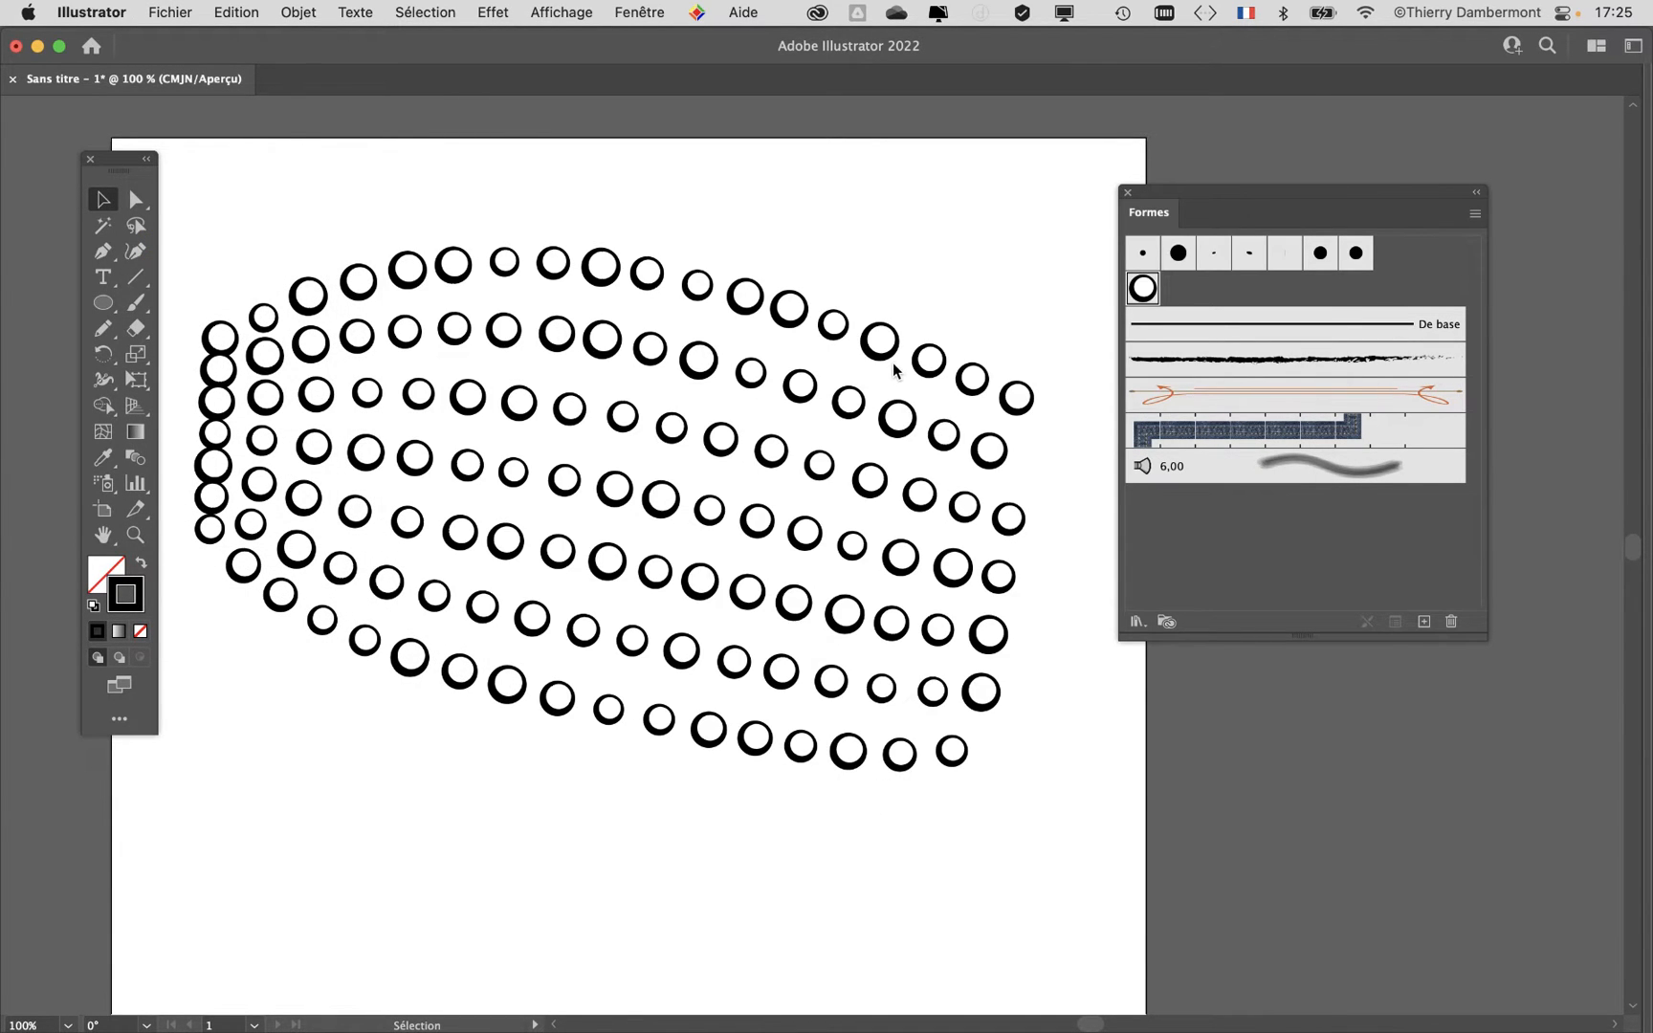
pyautogui.write('dots')
pyautogui.press('Return')
pyautogui.press('super+w')
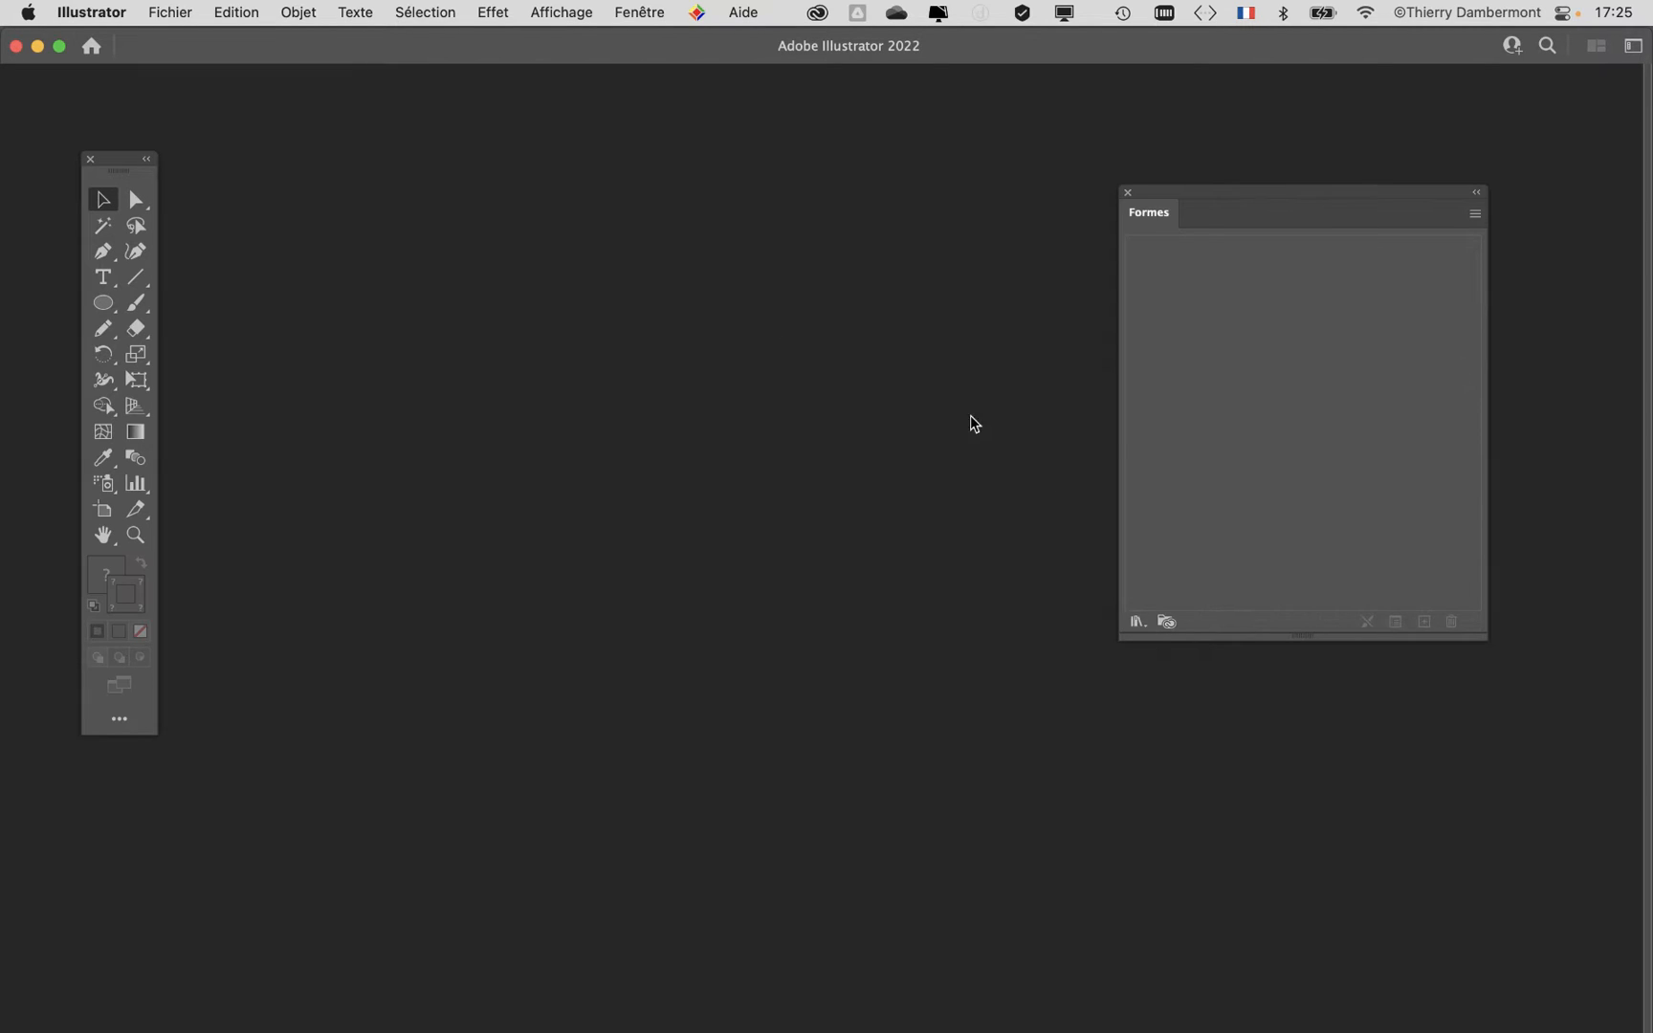
pyautogui.press('super+Tab')
pyautogui.click(469, 535)
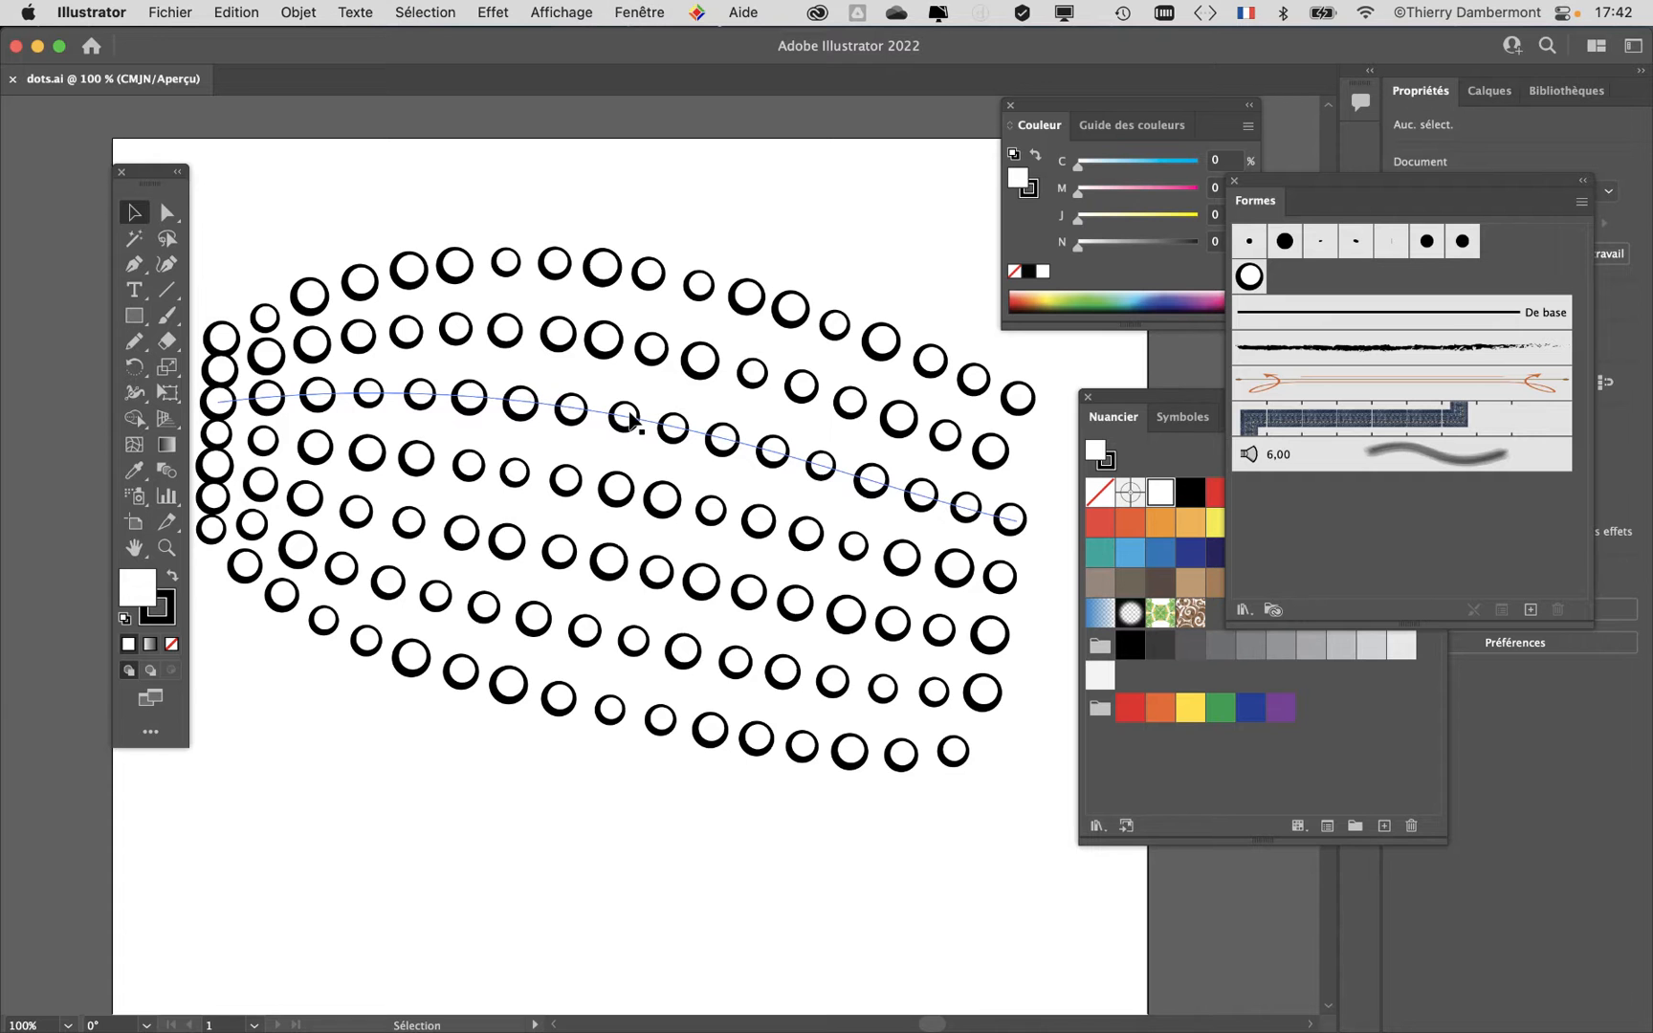
# Step: Create a second portrait artboard in the empty space beside the first one in dots.ai
pyautogui.scroll(-3, 630, 416)
pyautogui.moveTo(660, 492); pyautogui.dragTo(389, 409)
pyautogui.click(134, 522)
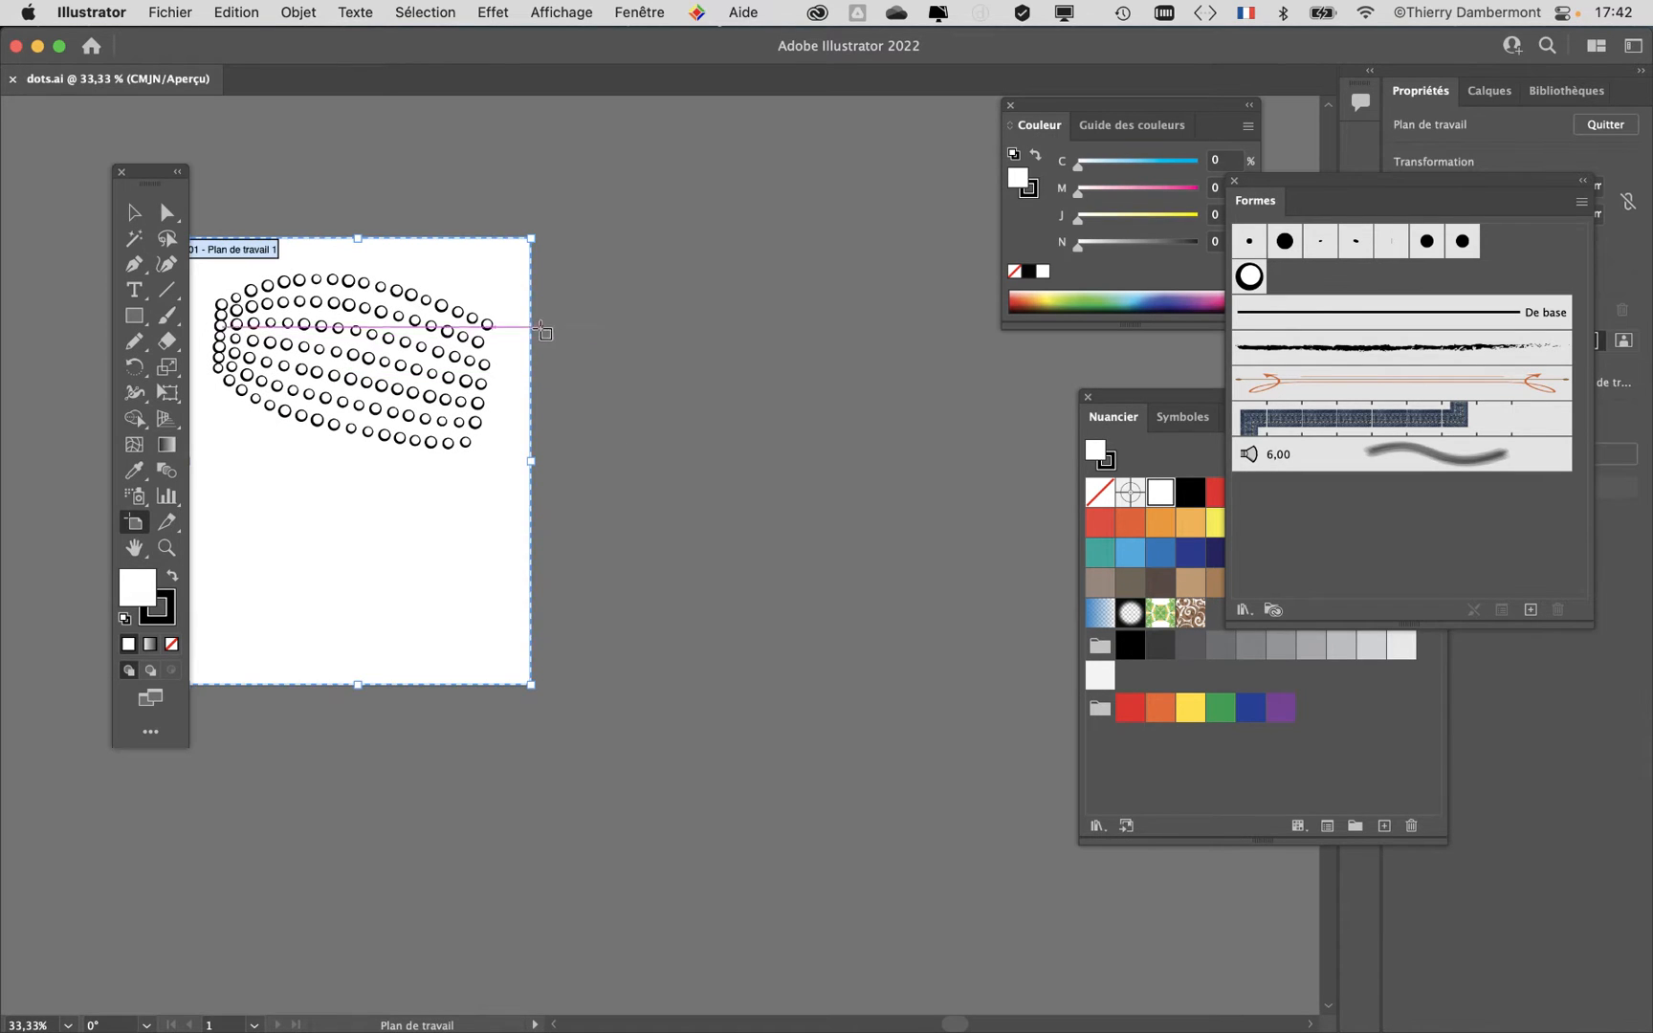
pyautogui.moveTo(615, 343); pyautogui.dragTo(1006, 877)
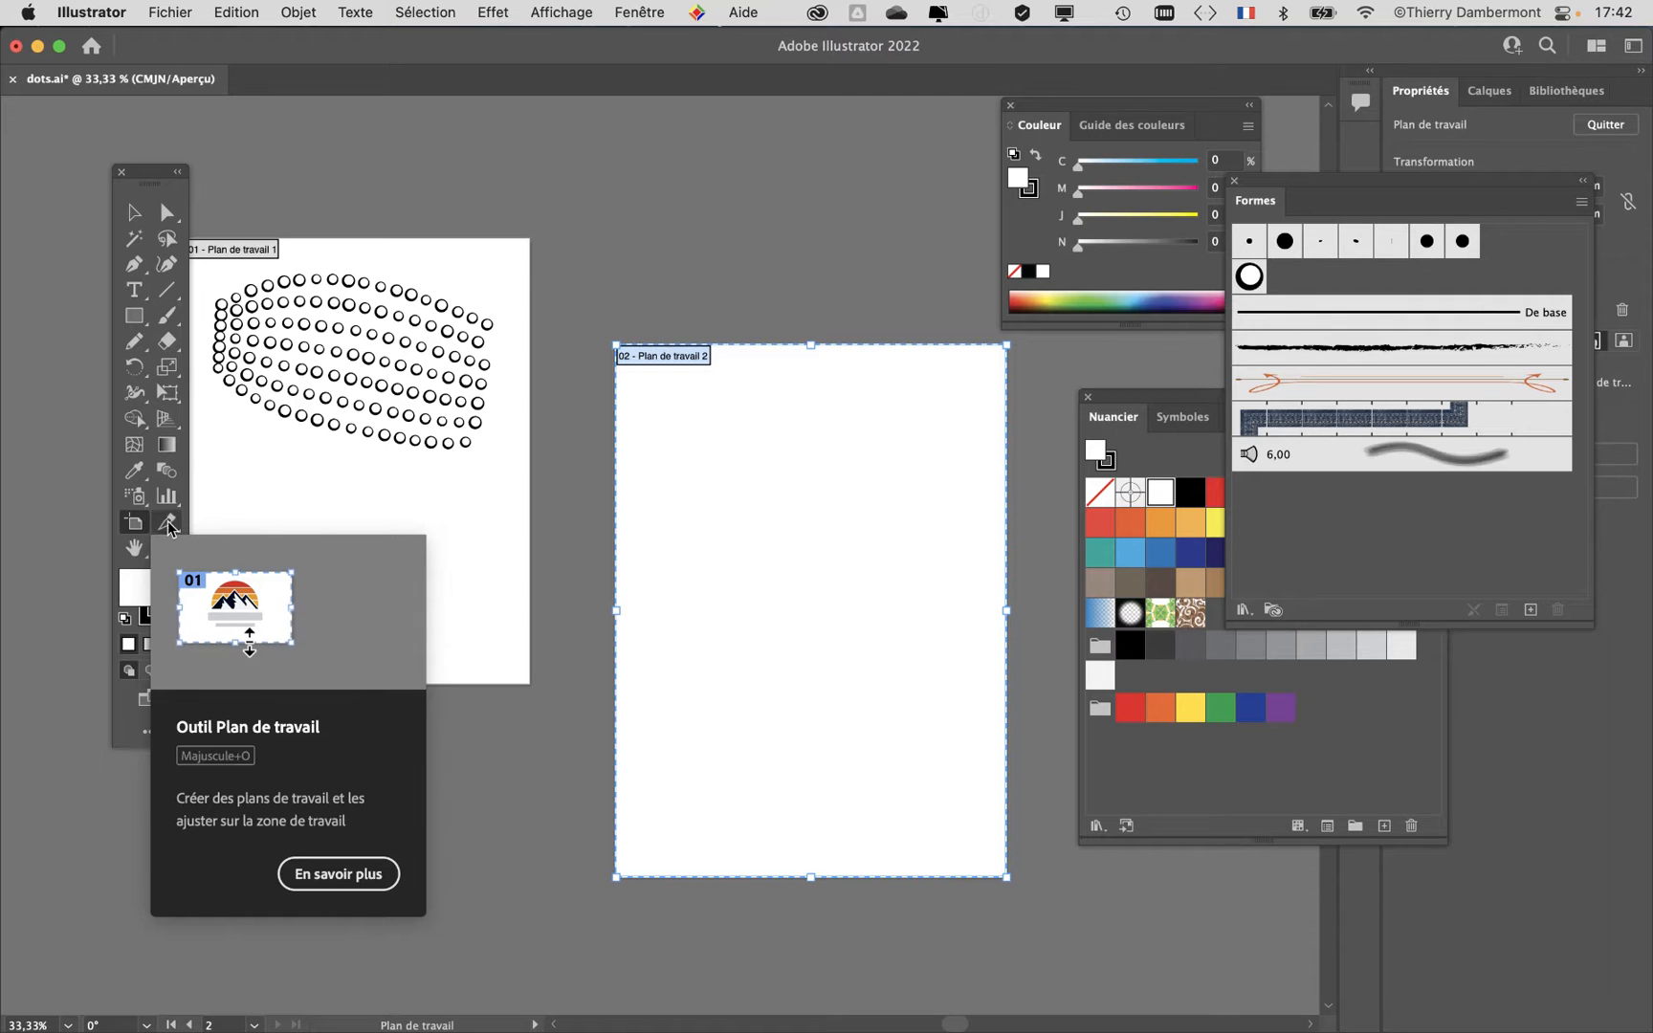
pyautogui.click(133, 213)
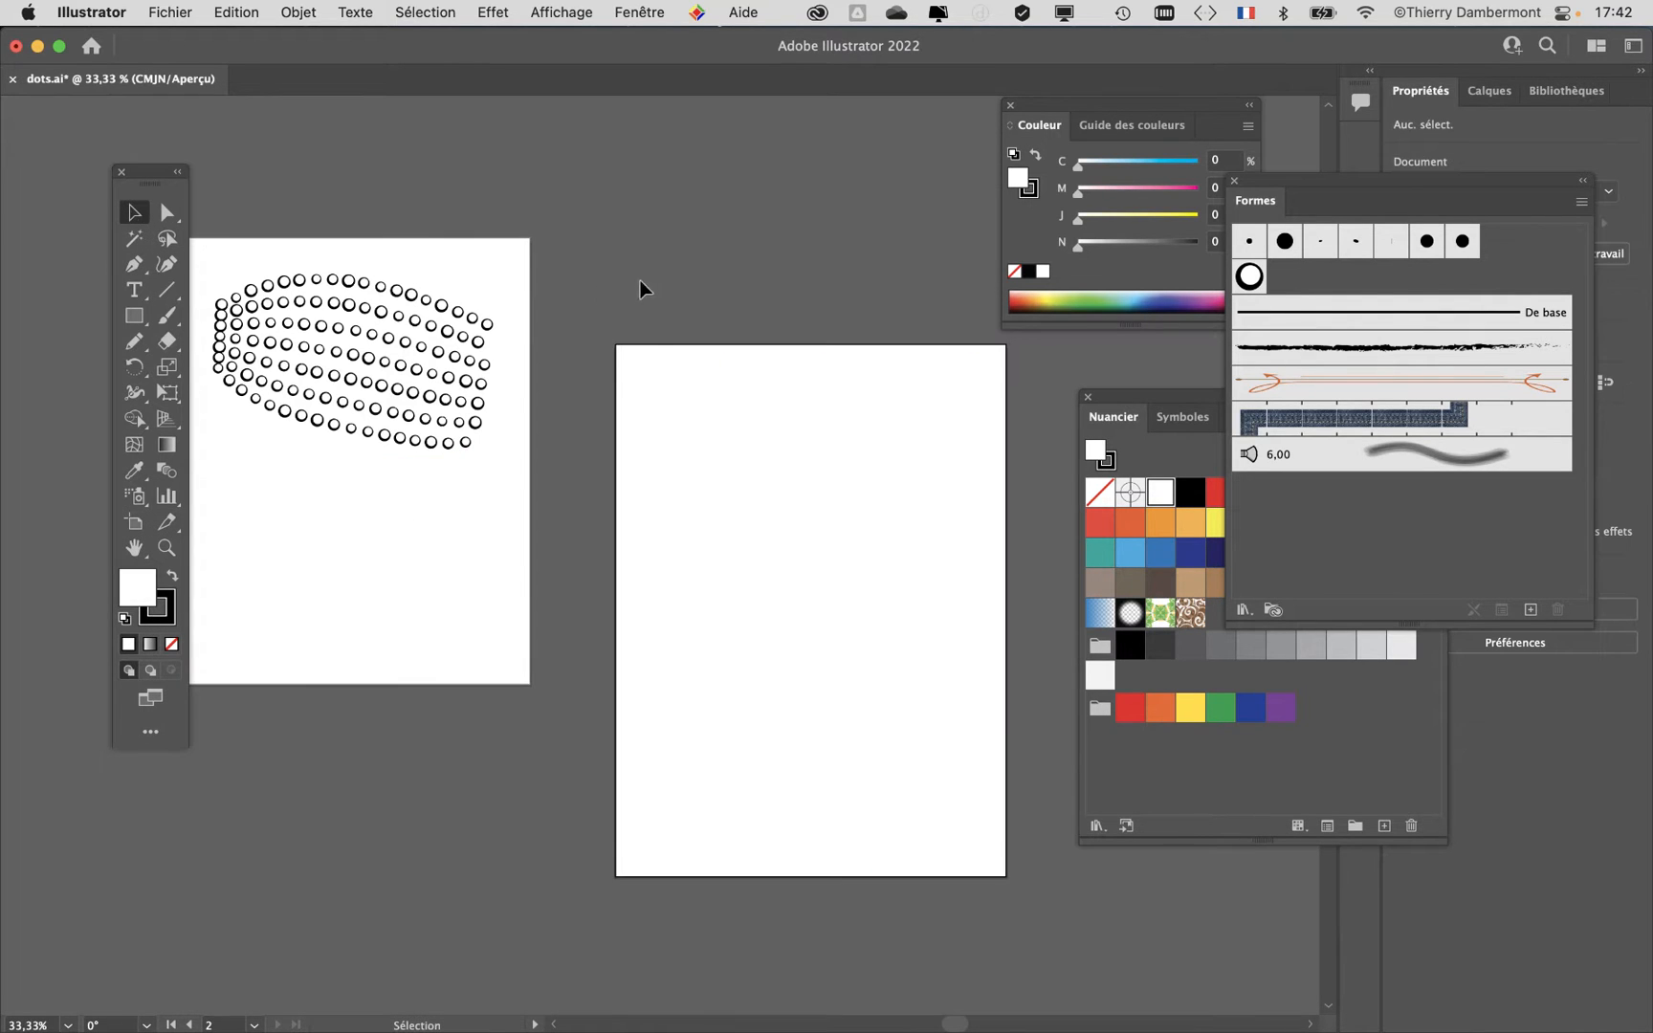
# Step: Draw an upper and a lower curve with the Pencil tool near the top of the second artboard, forming an open leaf outline
pyautogui.scroll(2, 783, 561)
pyautogui.moveTo(786, 560); pyautogui.dragTo(582, 450)
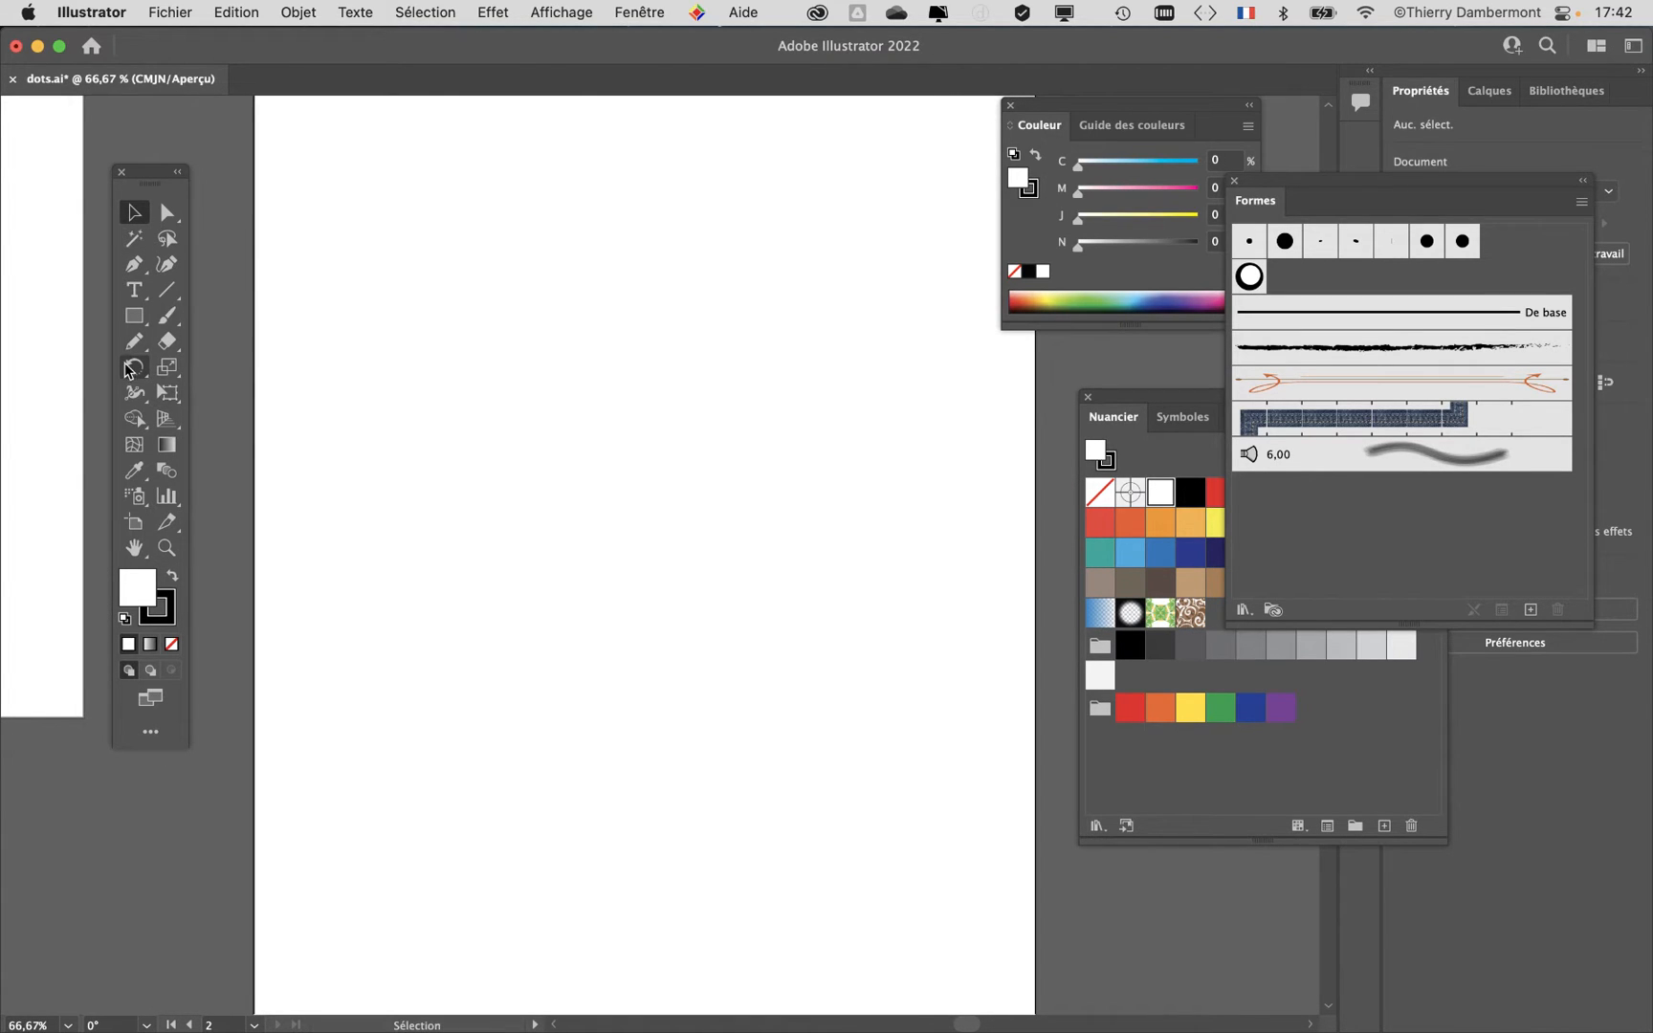
pyautogui.click(134, 345)
pyautogui.moveTo(323, 352)
pyautogui.mouseDown()
pyautogui.moveTo(635, 241)
pyautogui.moveTo(752, 232)
pyautogui.moveTo(680, 404)
pyautogui.moveTo(453, 445)
pyautogui.moveTo(333, 367)
pyautogui.mouseUp()
# Step: Select both curves and blend them with the Blend tool, linking the neighbouring anchor points at their left ends
pyautogui.click(136, 211)
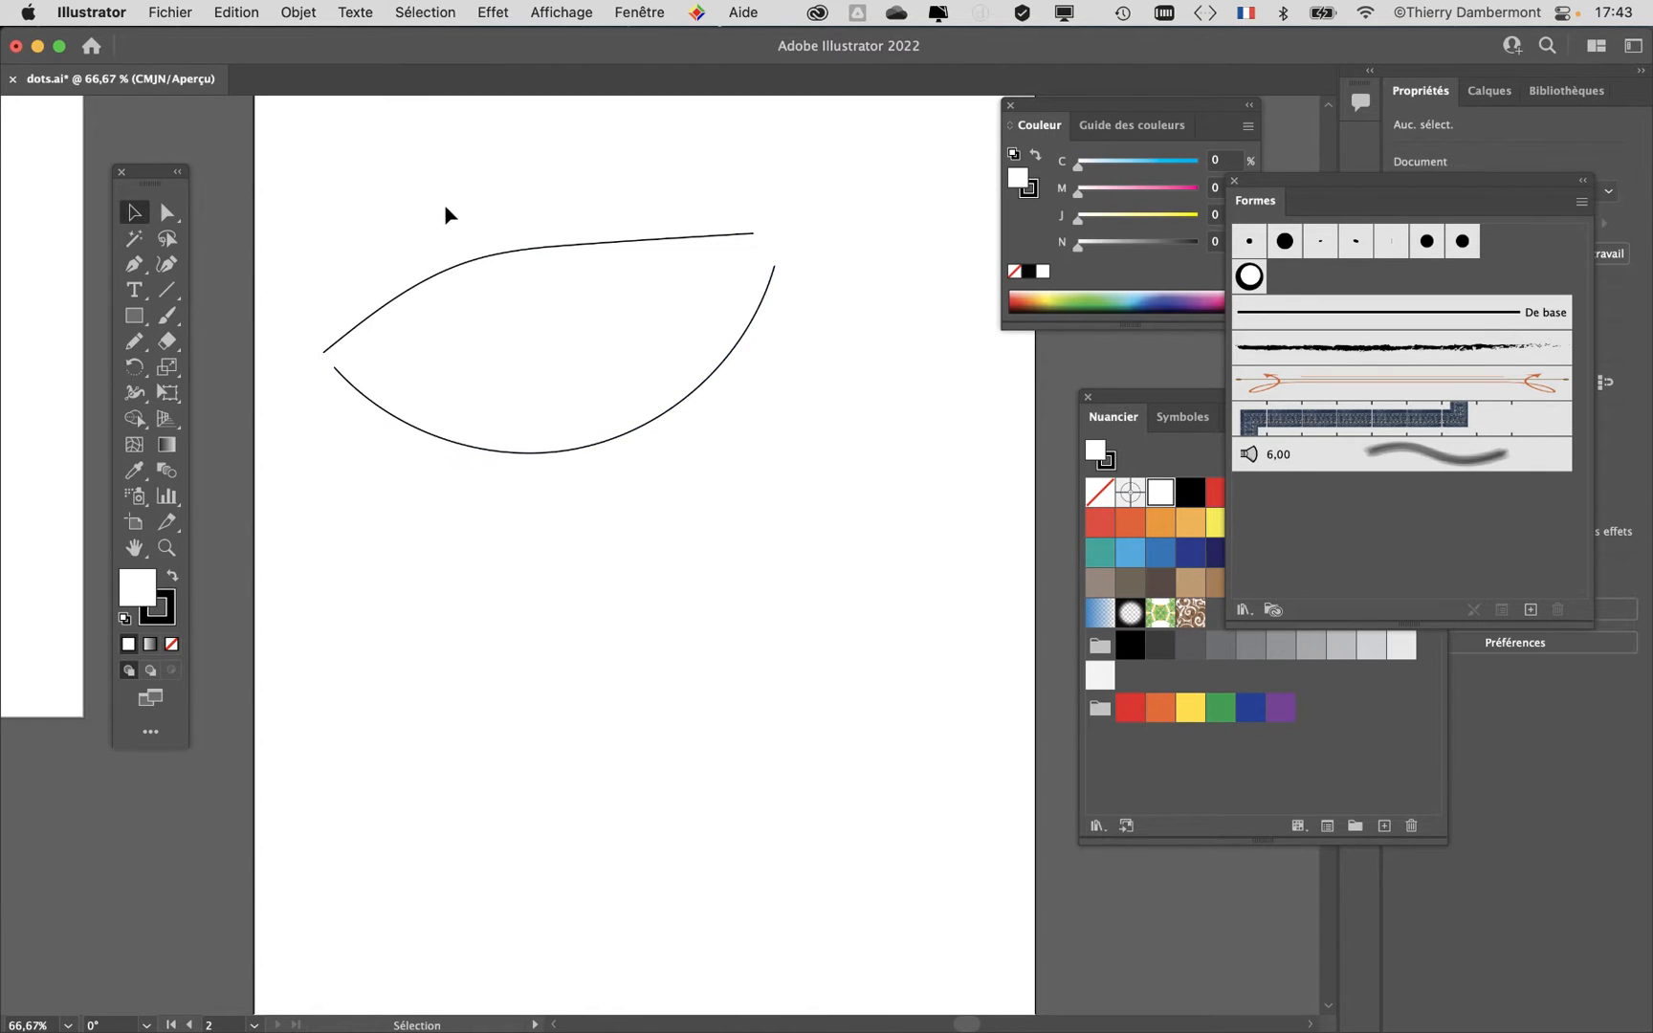
pyautogui.moveTo(446, 203); pyautogui.dragTo(468, 554)
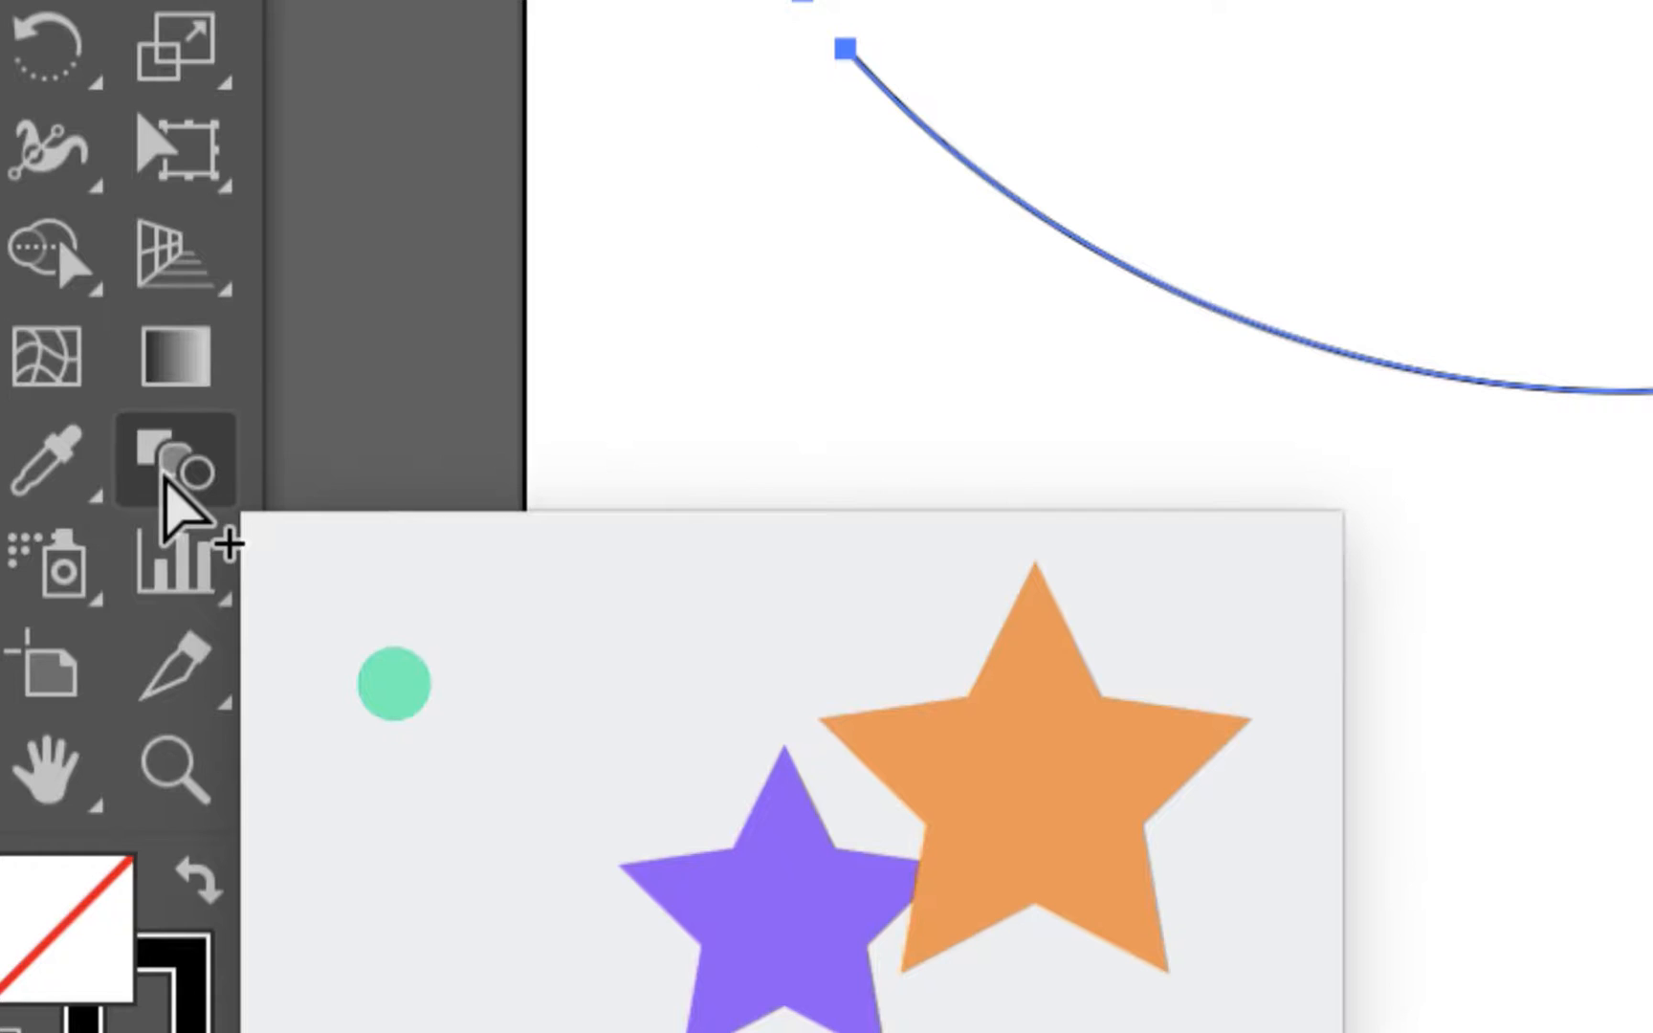
pyautogui.click(166, 476)
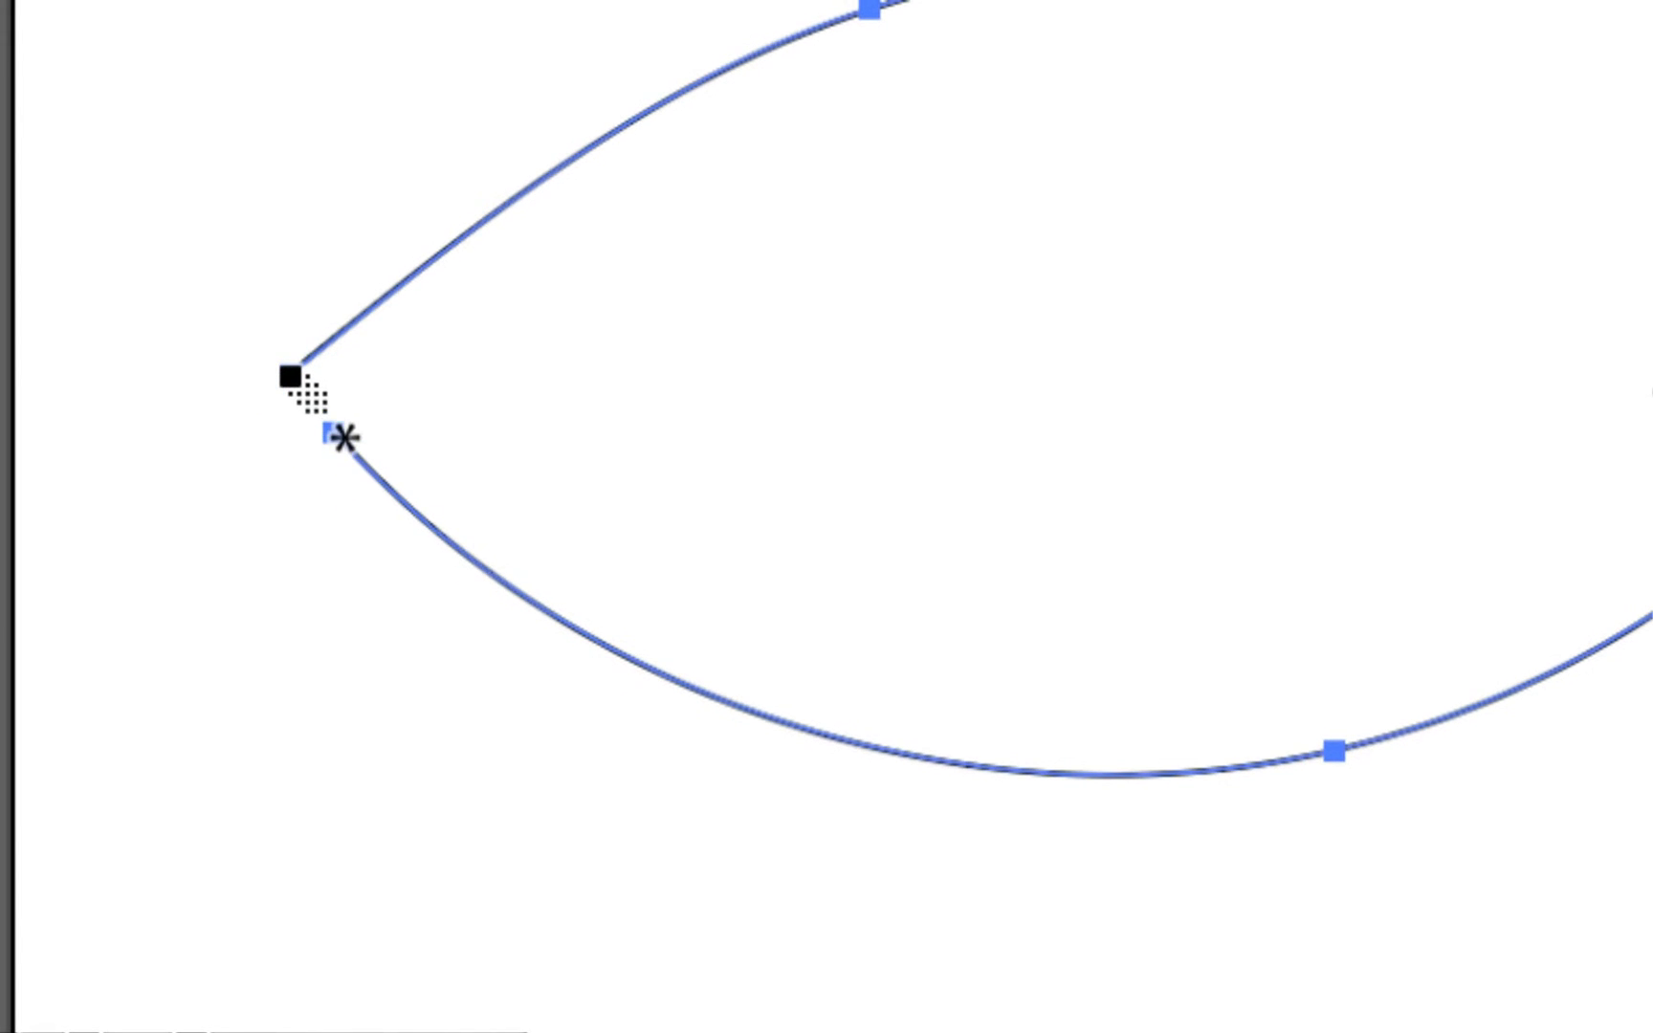
pyautogui.click(289, 372)
pyautogui.click(332, 428)
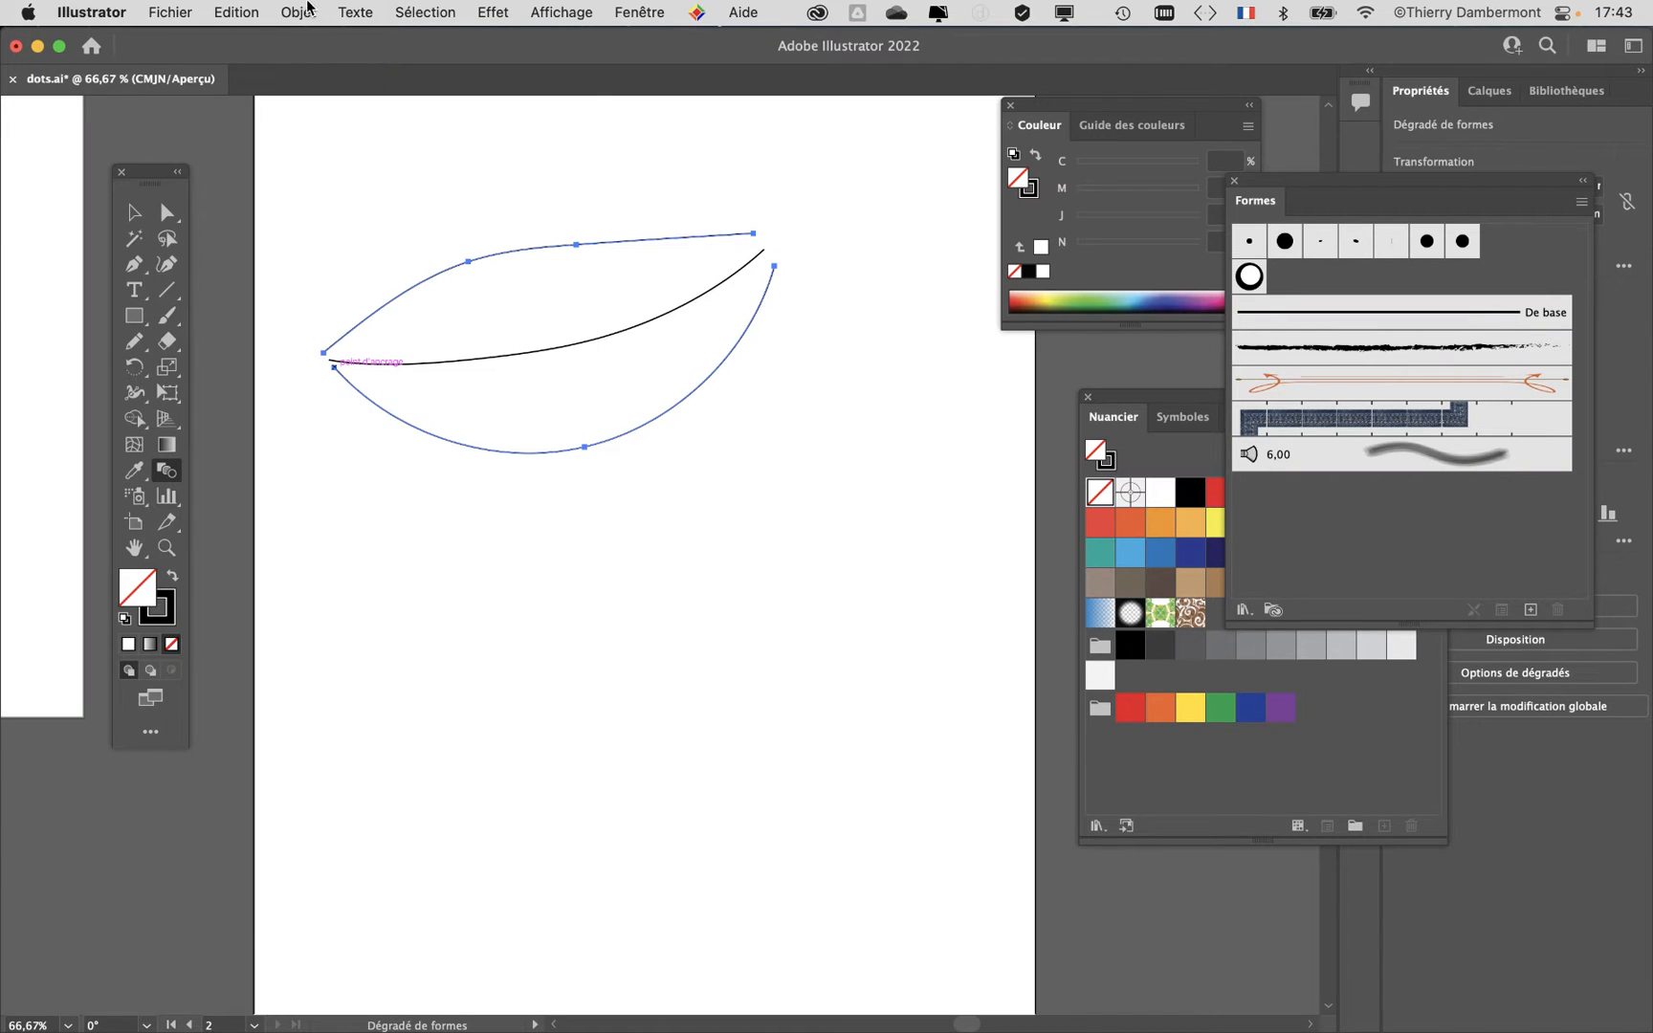
# Step: Set the leaf blend's spacing to 3 specified steps between its upper and lower curves
pyautogui.click(308, 8)
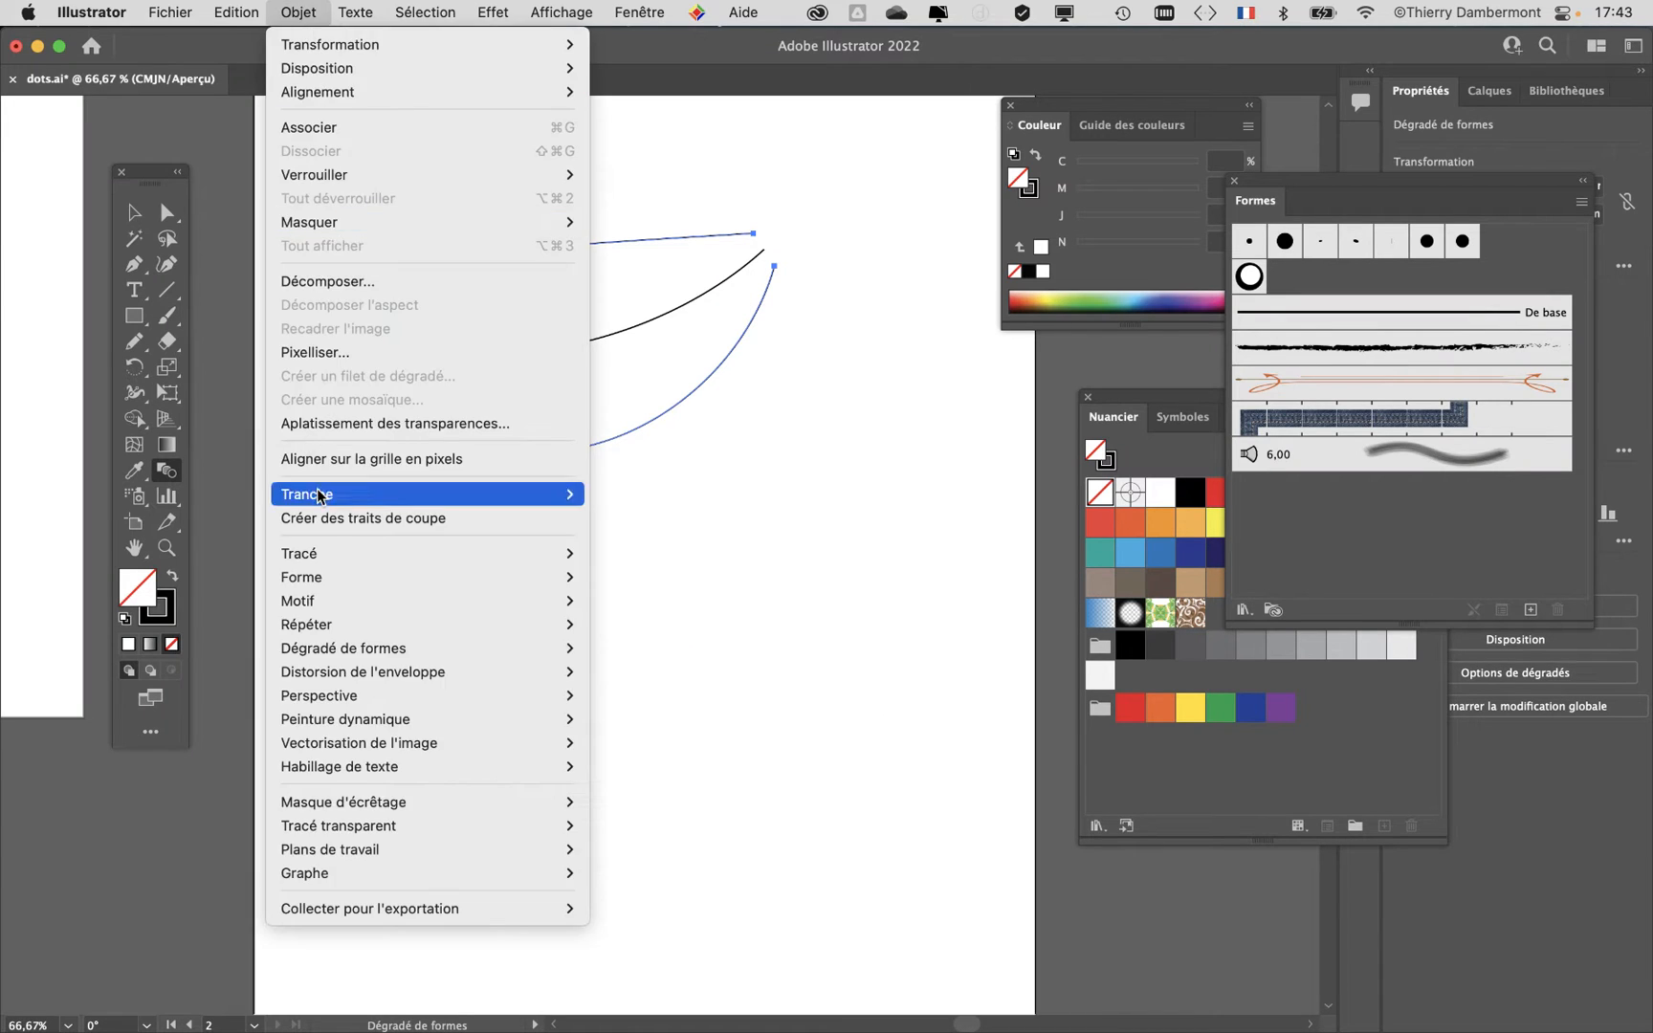
pyautogui.moveTo(483, 651)
pyautogui.click(698, 708)
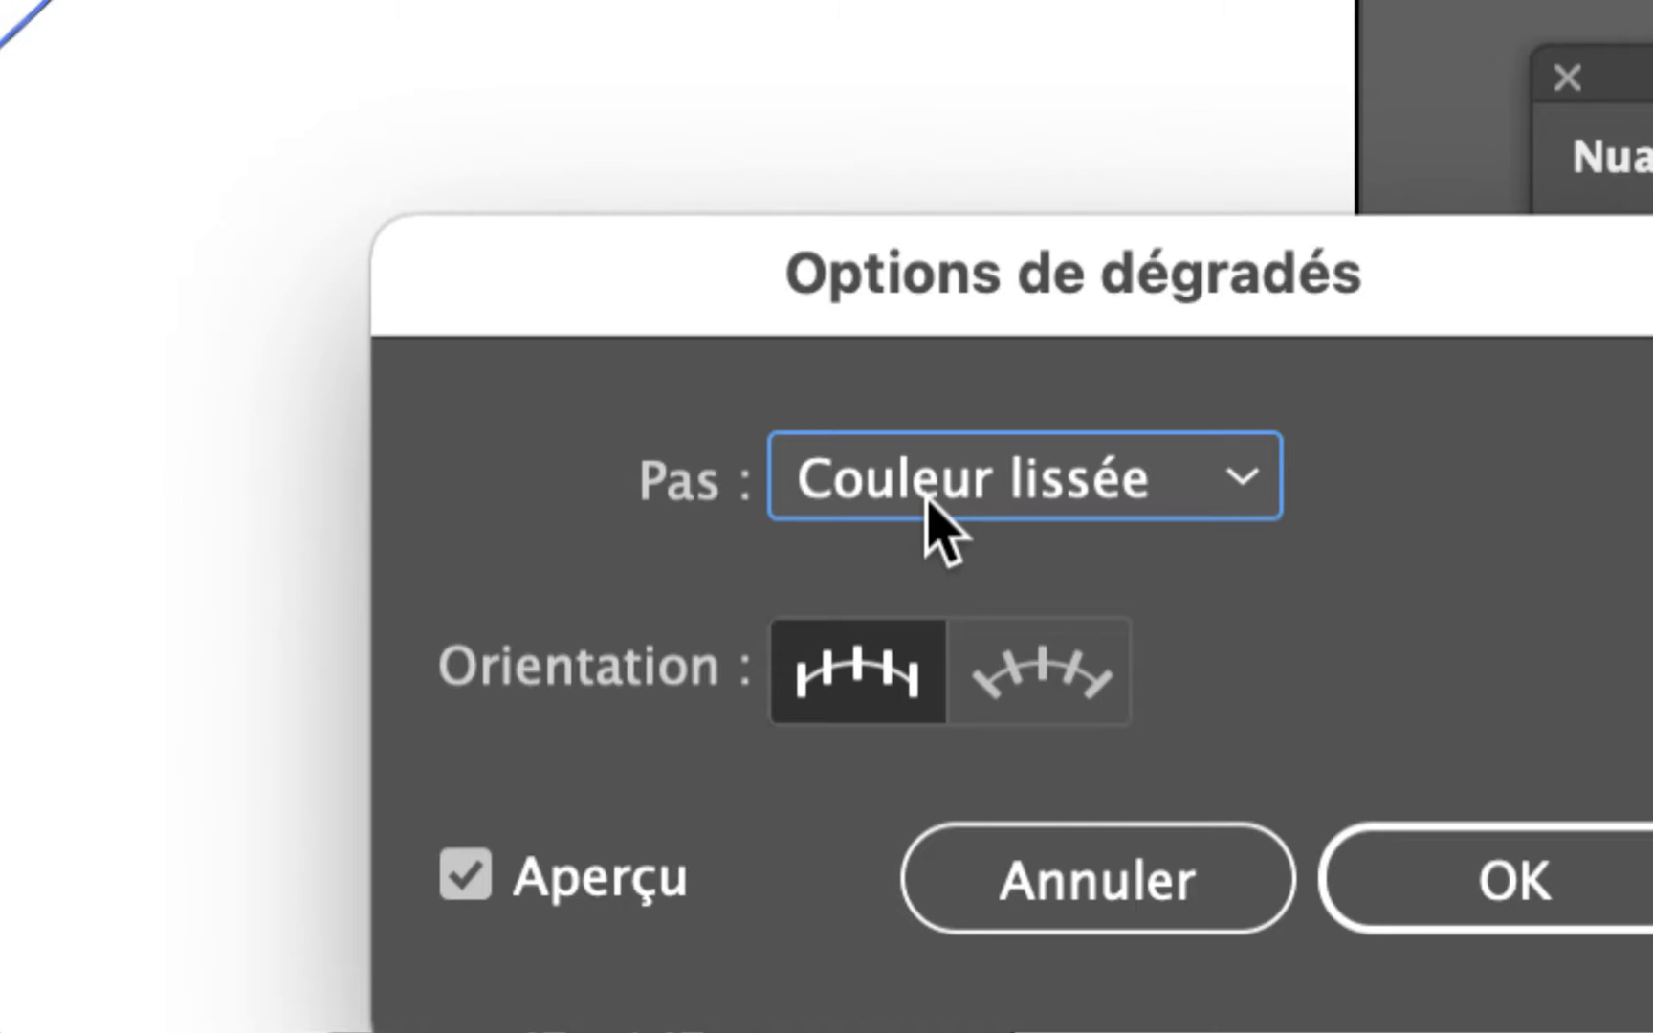
pyautogui.click(926, 498)
pyautogui.click(930, 536)
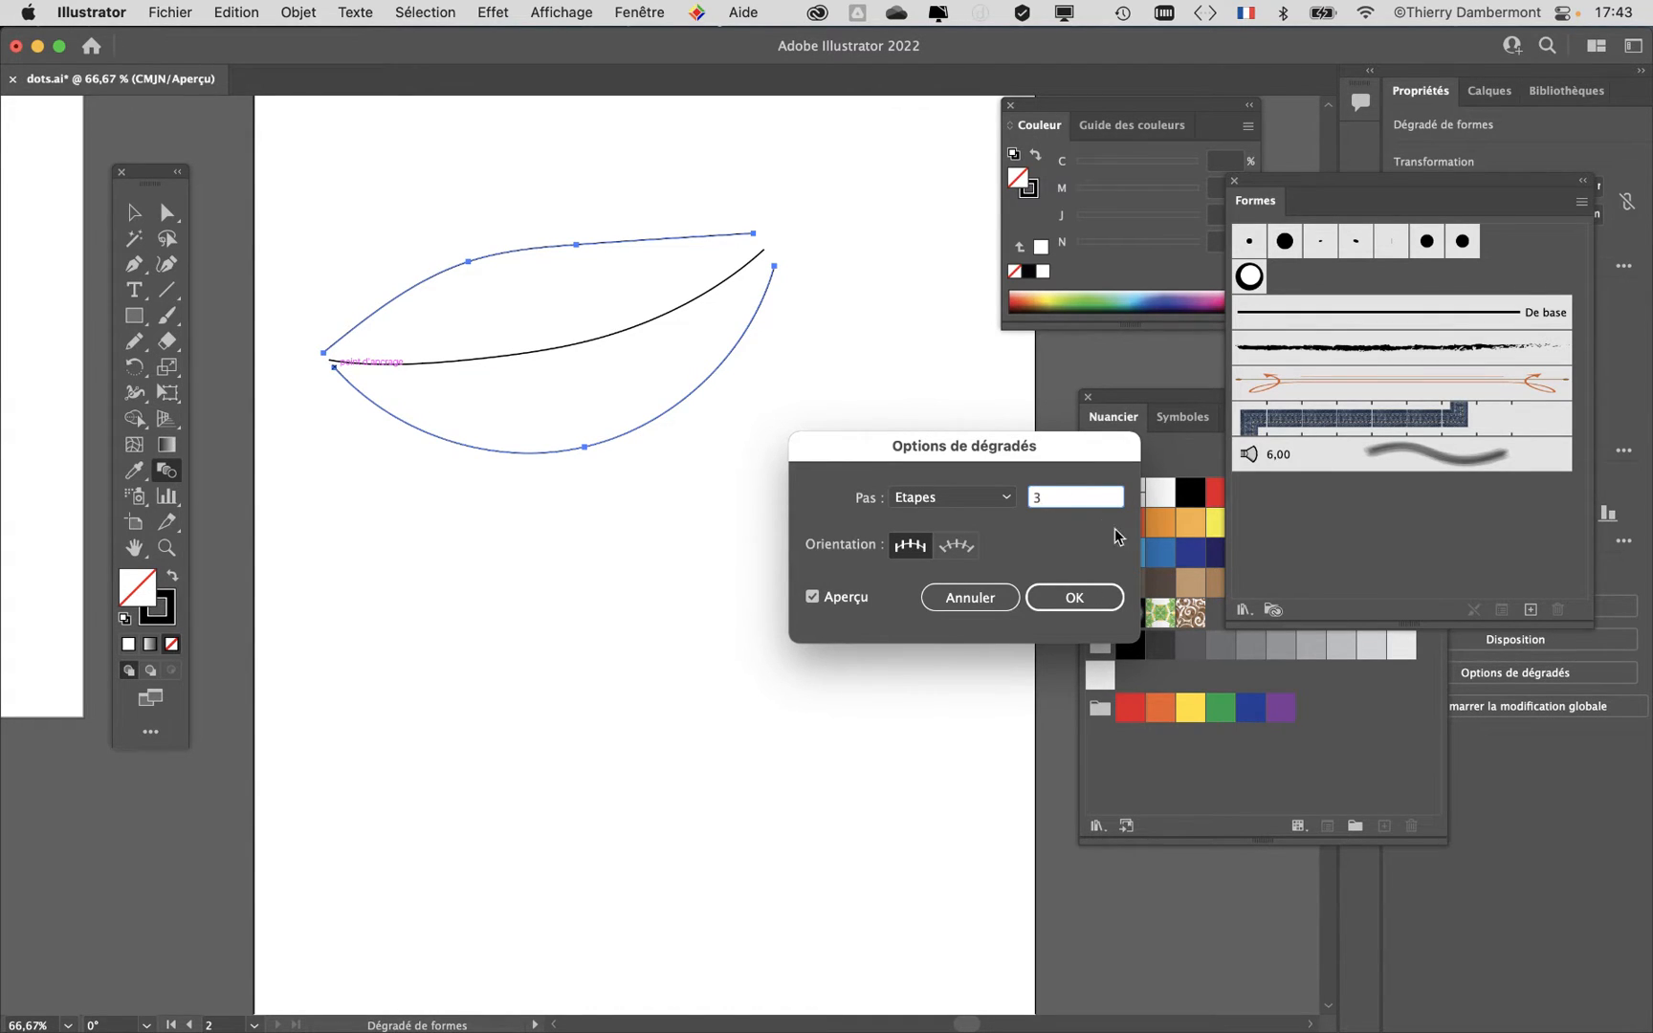
pyautogui.write('3')
pyautogui.press('Tab')
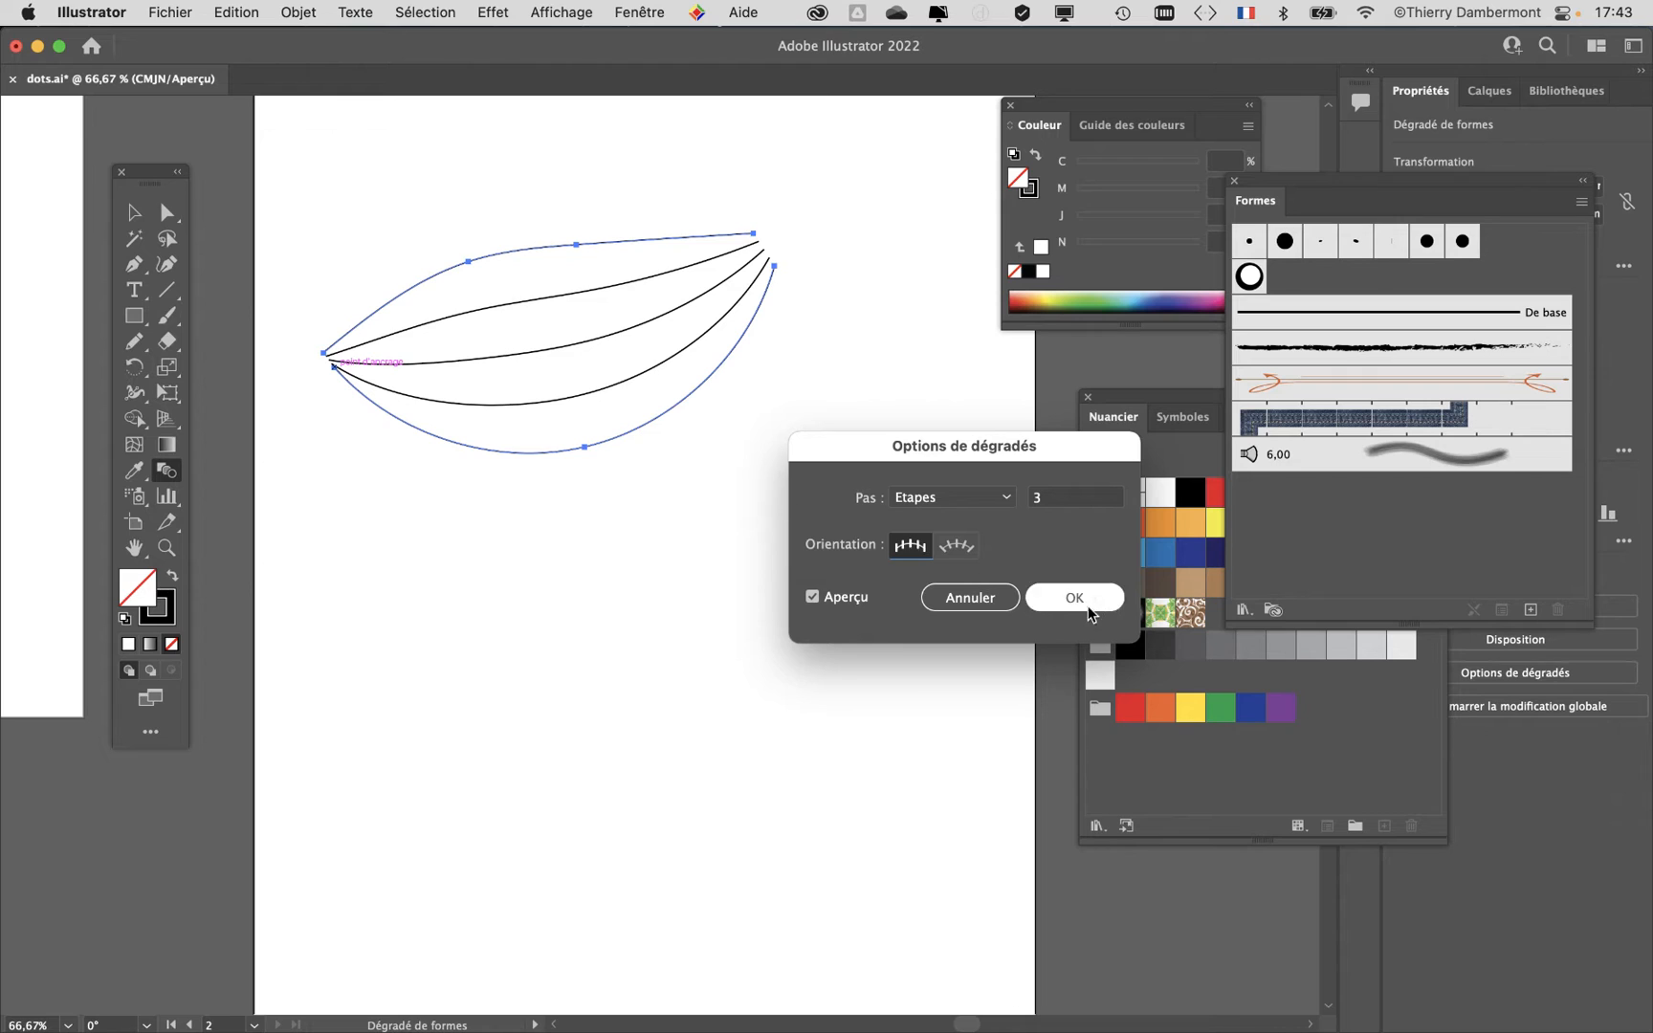
pyautogui.click(1093, 601)
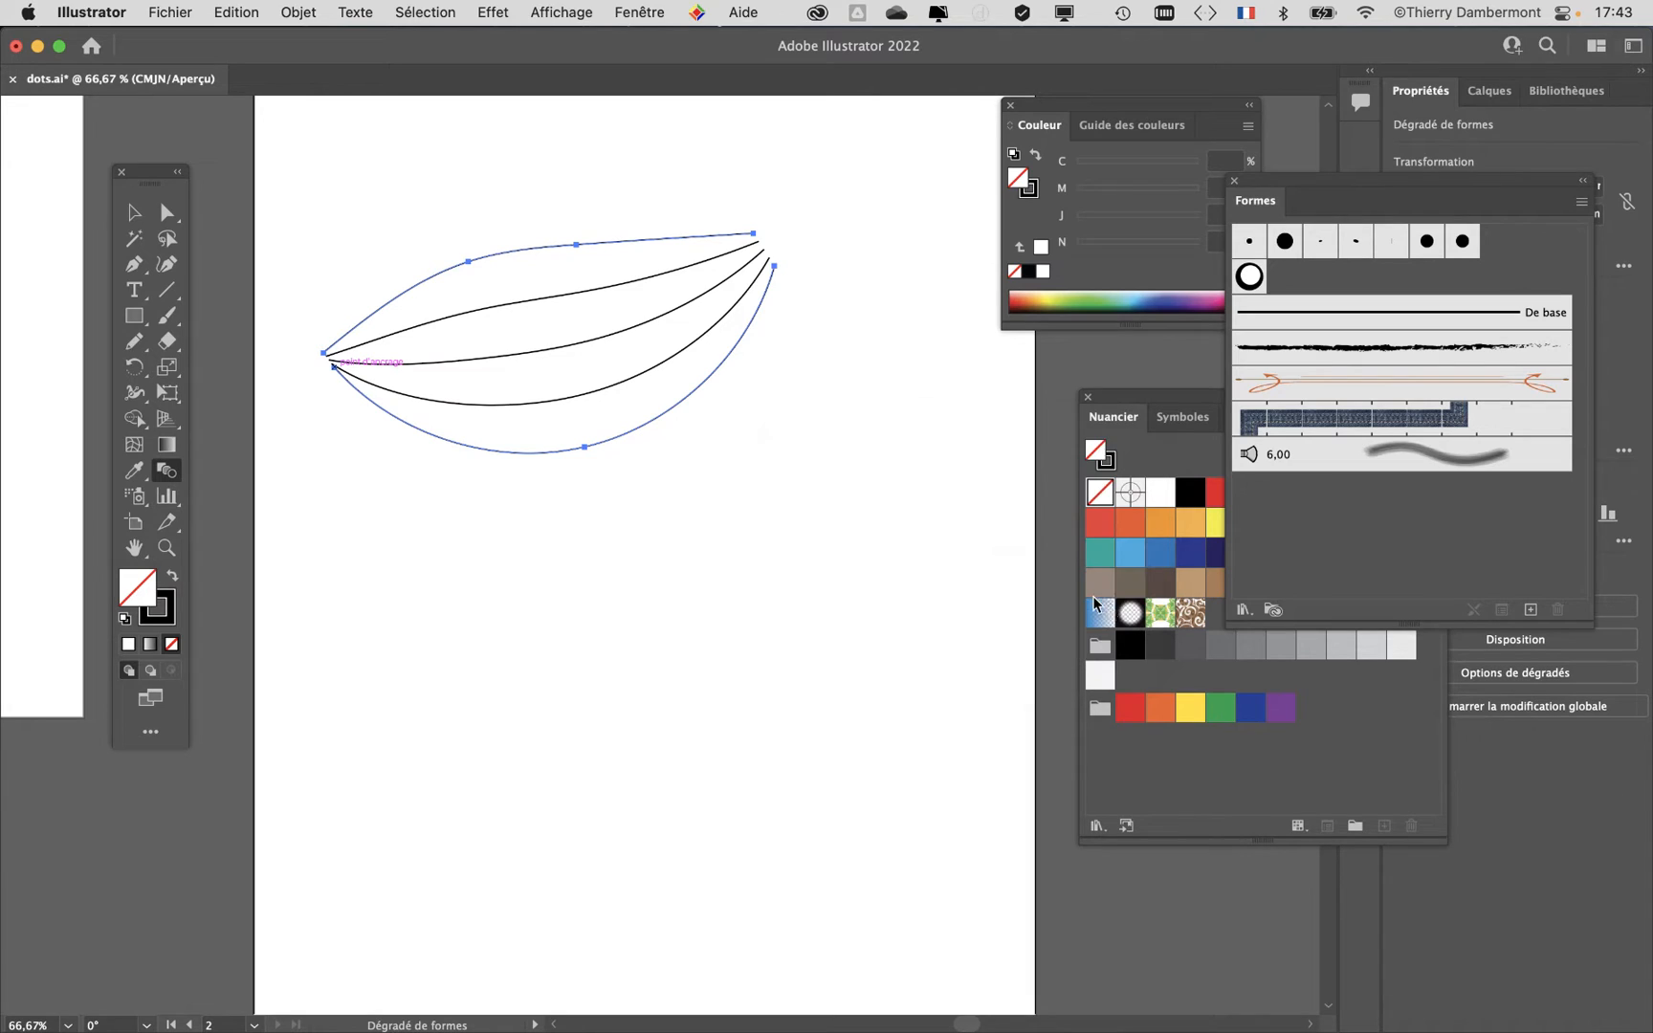
# Step: Draw two Pencil curves below the leaf blend that descend and converge, forming a tall open petal outline
pyautogui.click(136, 341)
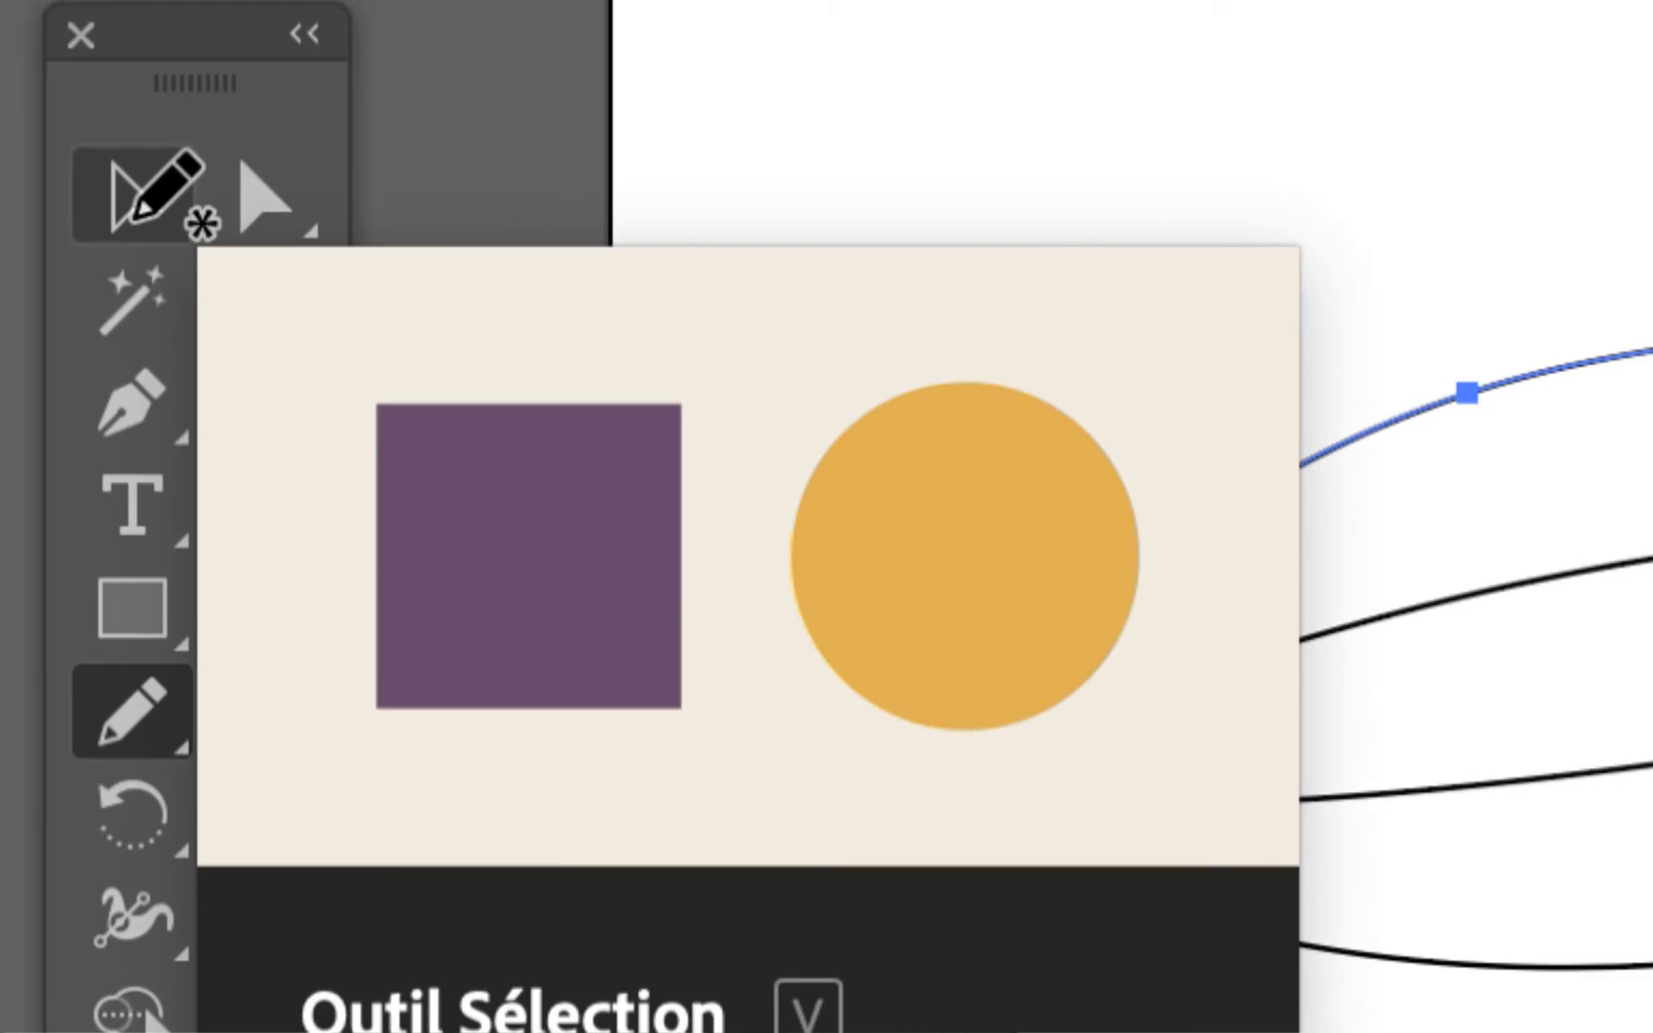
pyautogui.click(132, 206)
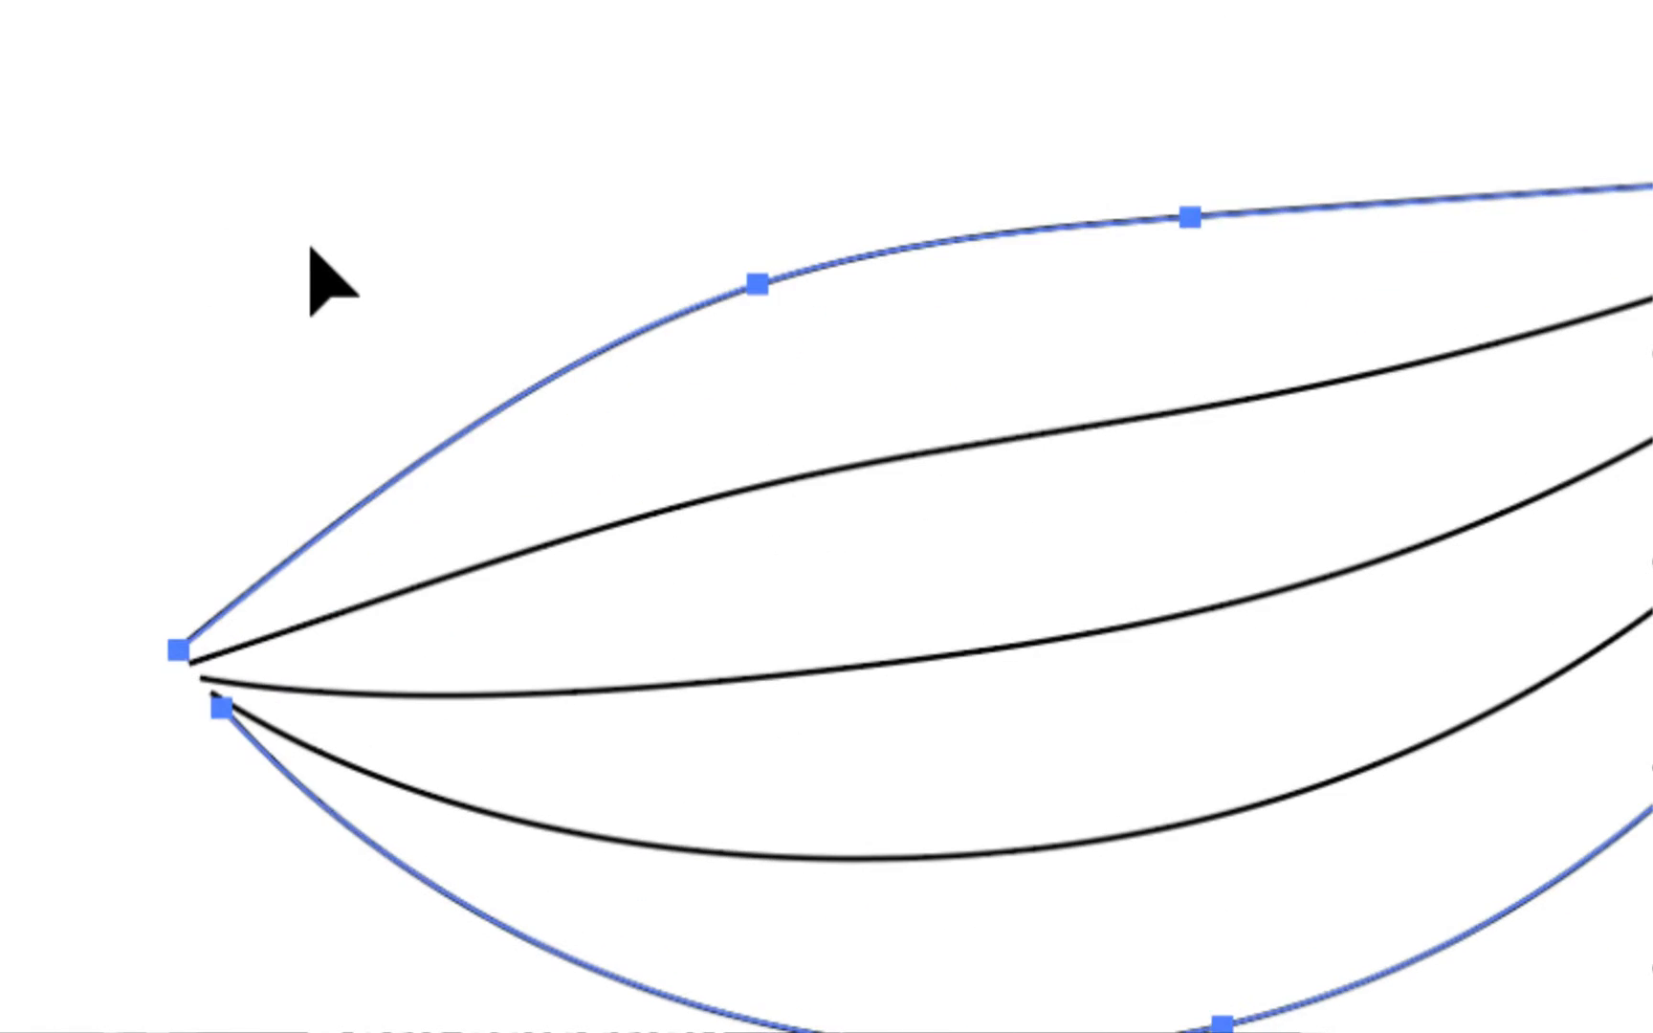
pyautogui.click(978, 363)
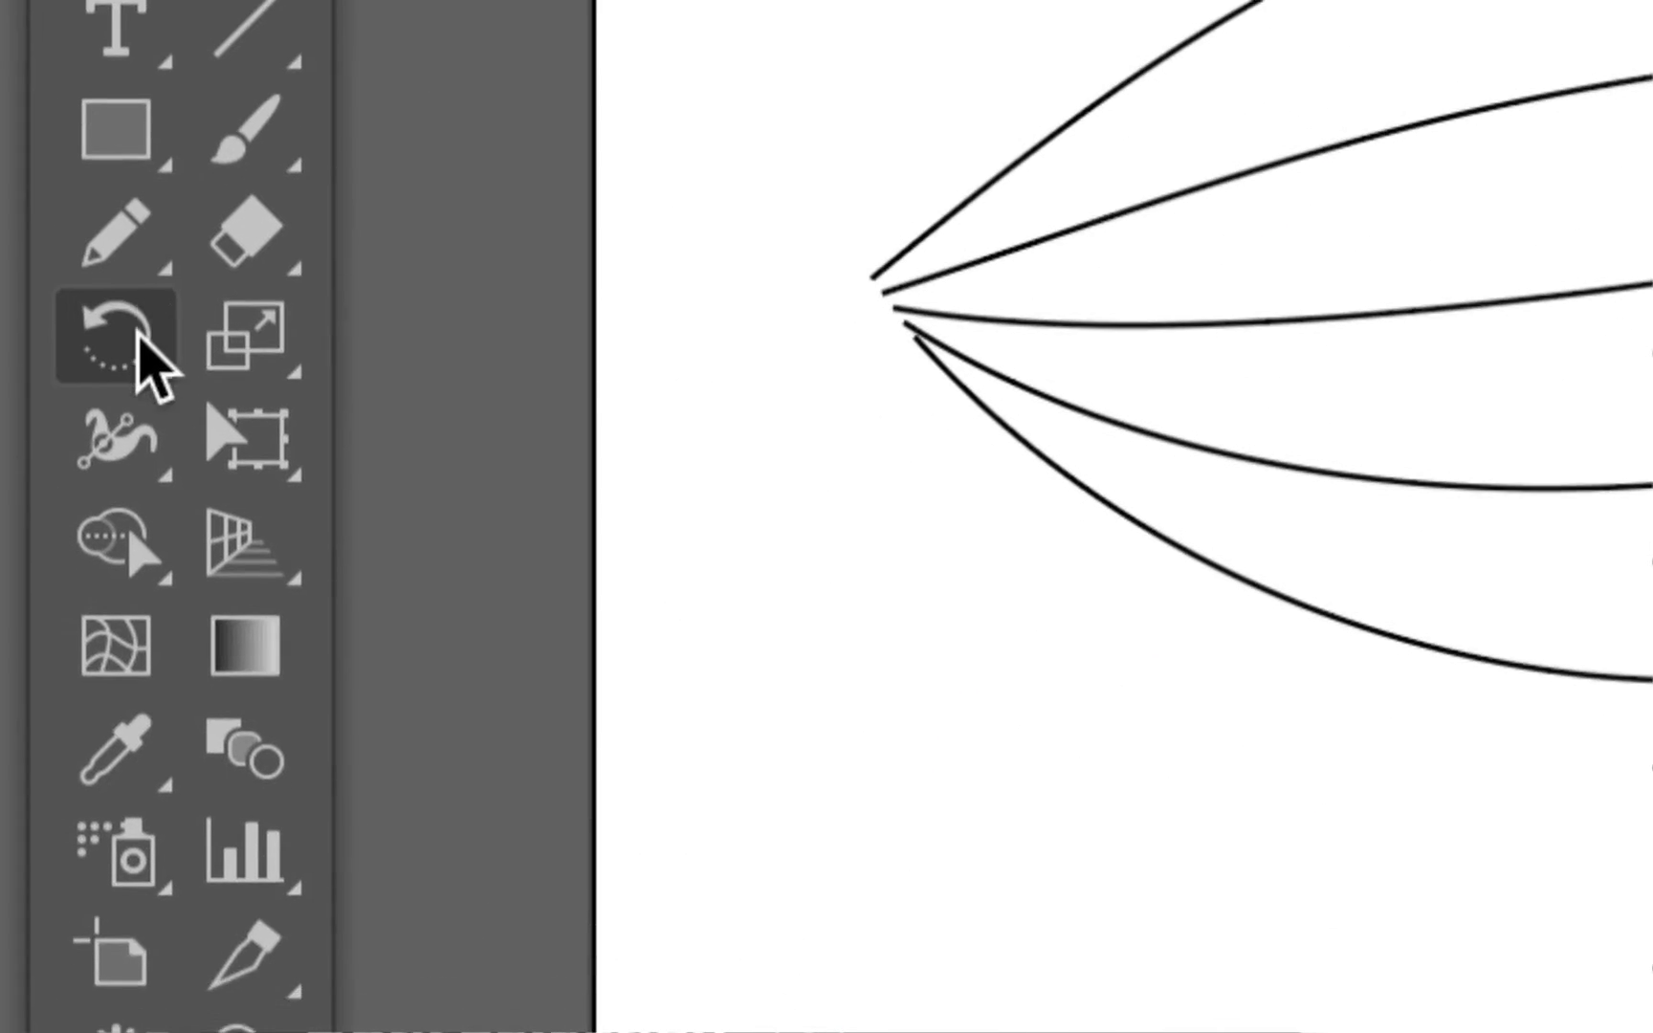
pyautogui.click(116, 234)
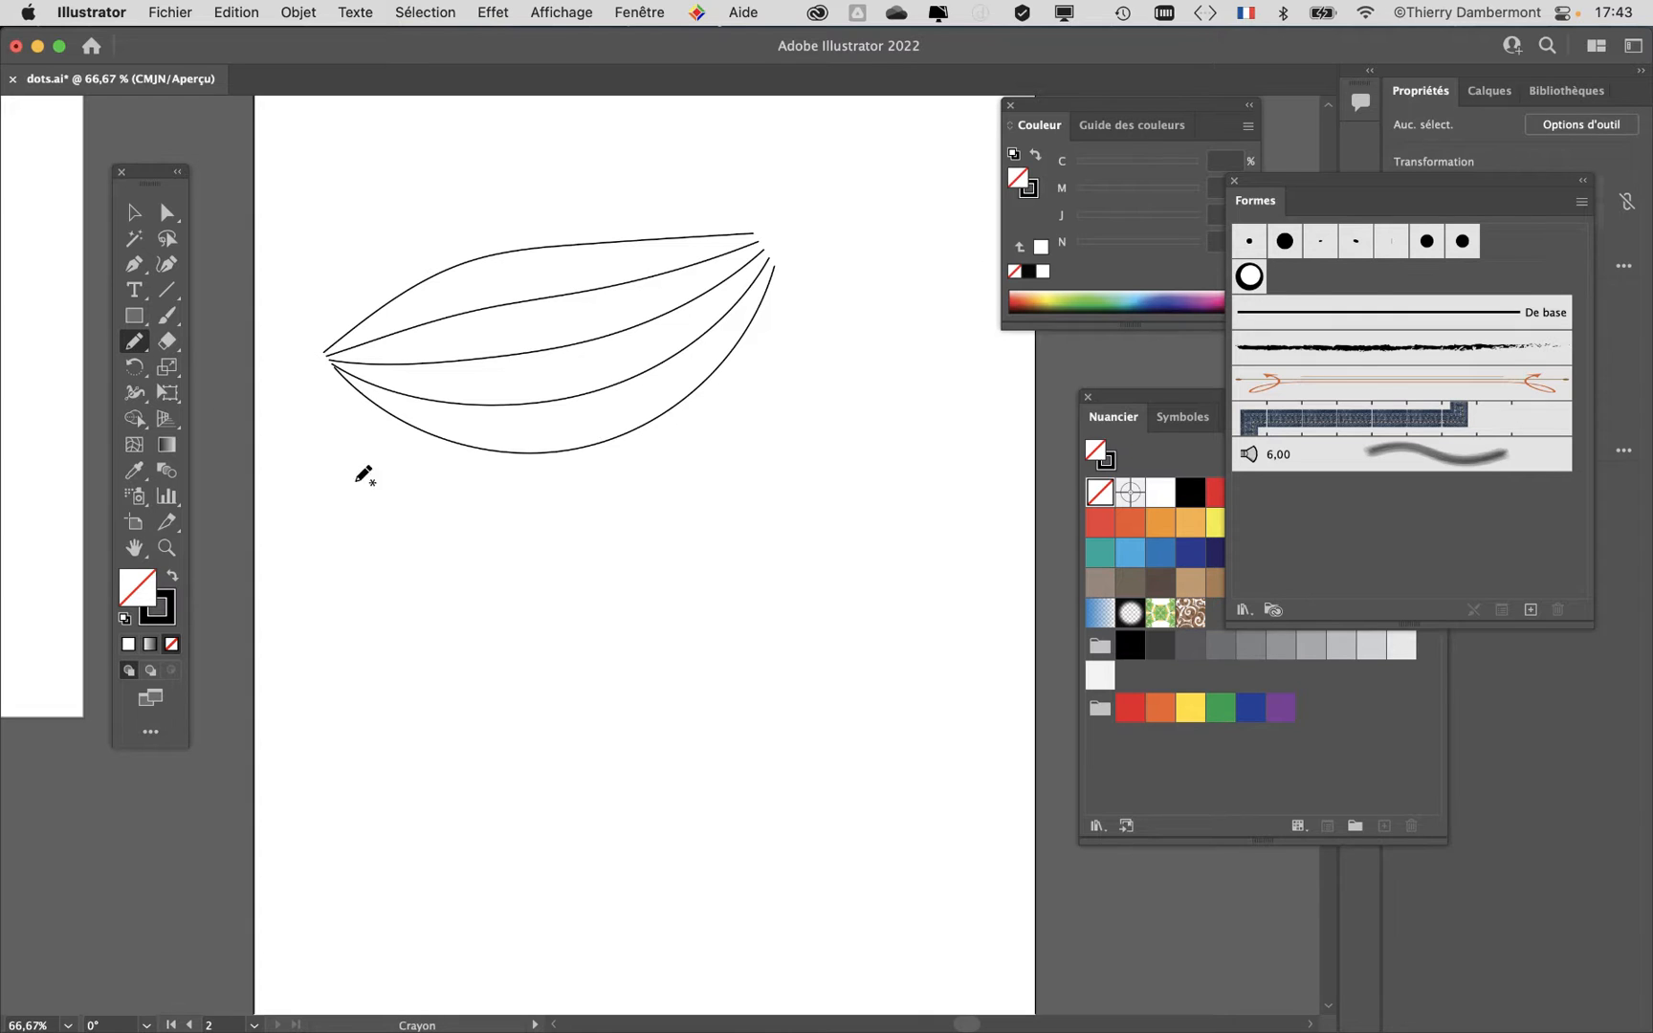
pyautogui.moveTo(458, 459)
pyautogui.mouseDown()
pyautogui.moveTo(472, 663)
pyautogui.moveTo(613, 833)
pyautogui.moveTo(662, 787)
pyautogui.moveTo(691, 674)
pyautogui.moveTo(669, 468)
pyautogui.mouseUp()
pyautogui.press('super+z')
pyautogui.moveTo(481, 459)
pyautogui.mouseDown()
pyautogui.moveTo(457, 515)
pyautogui.moveTo(513, 773)
pyautogui.moveTo(553, 814)
pyautogui.mouseUp()
pyautogui.moveTo(630, 448)
pyautogui.mouseDown()
pyautogui.moveTo(616, 705)
pyautogui.moveTo(564, 814)
pyautogui.mouseUp()
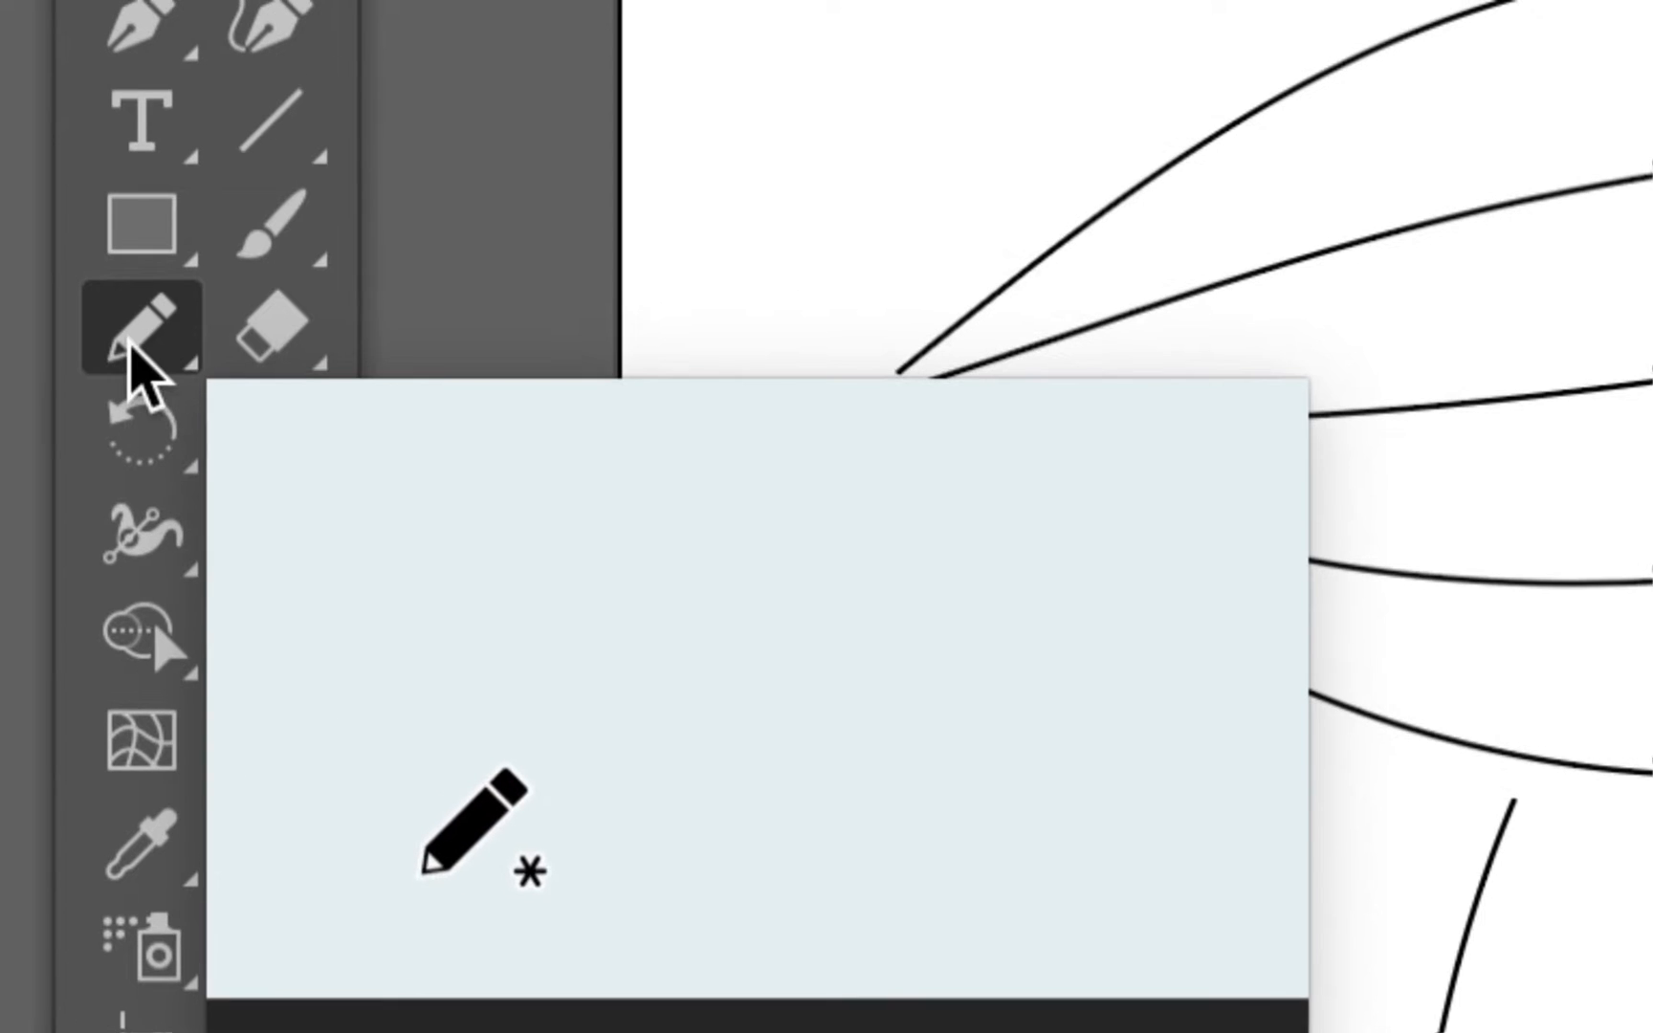
pyautogui.doubleClick(128, 340)
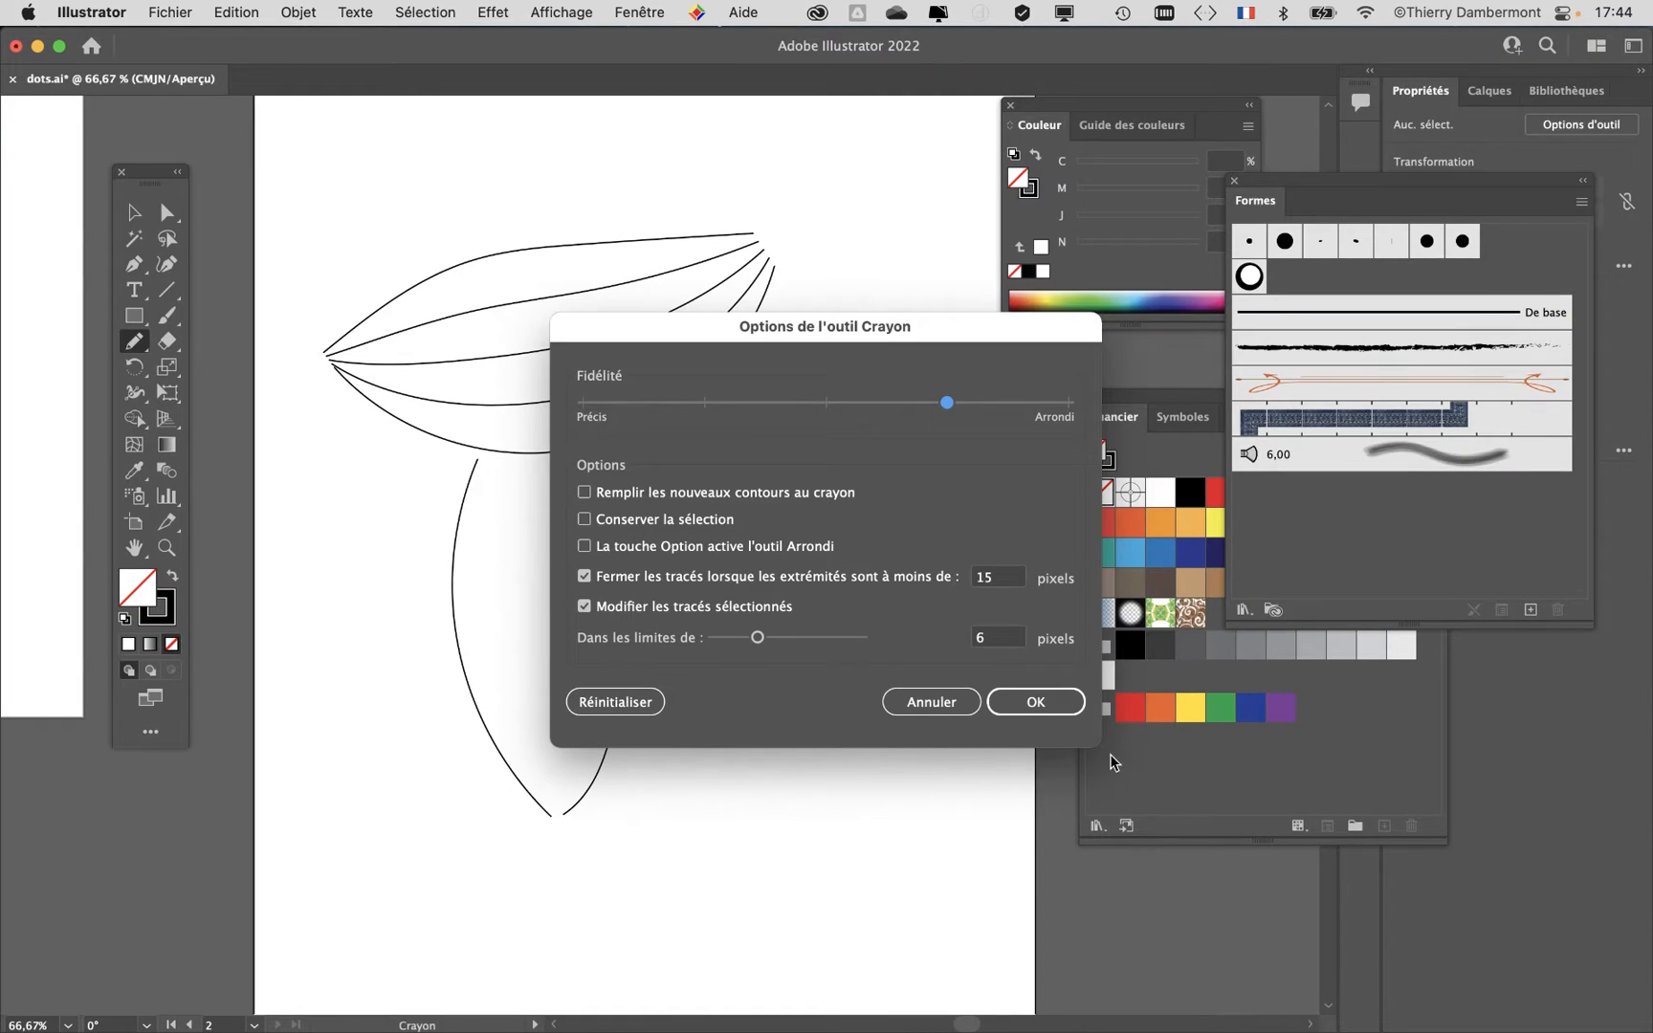
pyautogui.click(1047, 708)
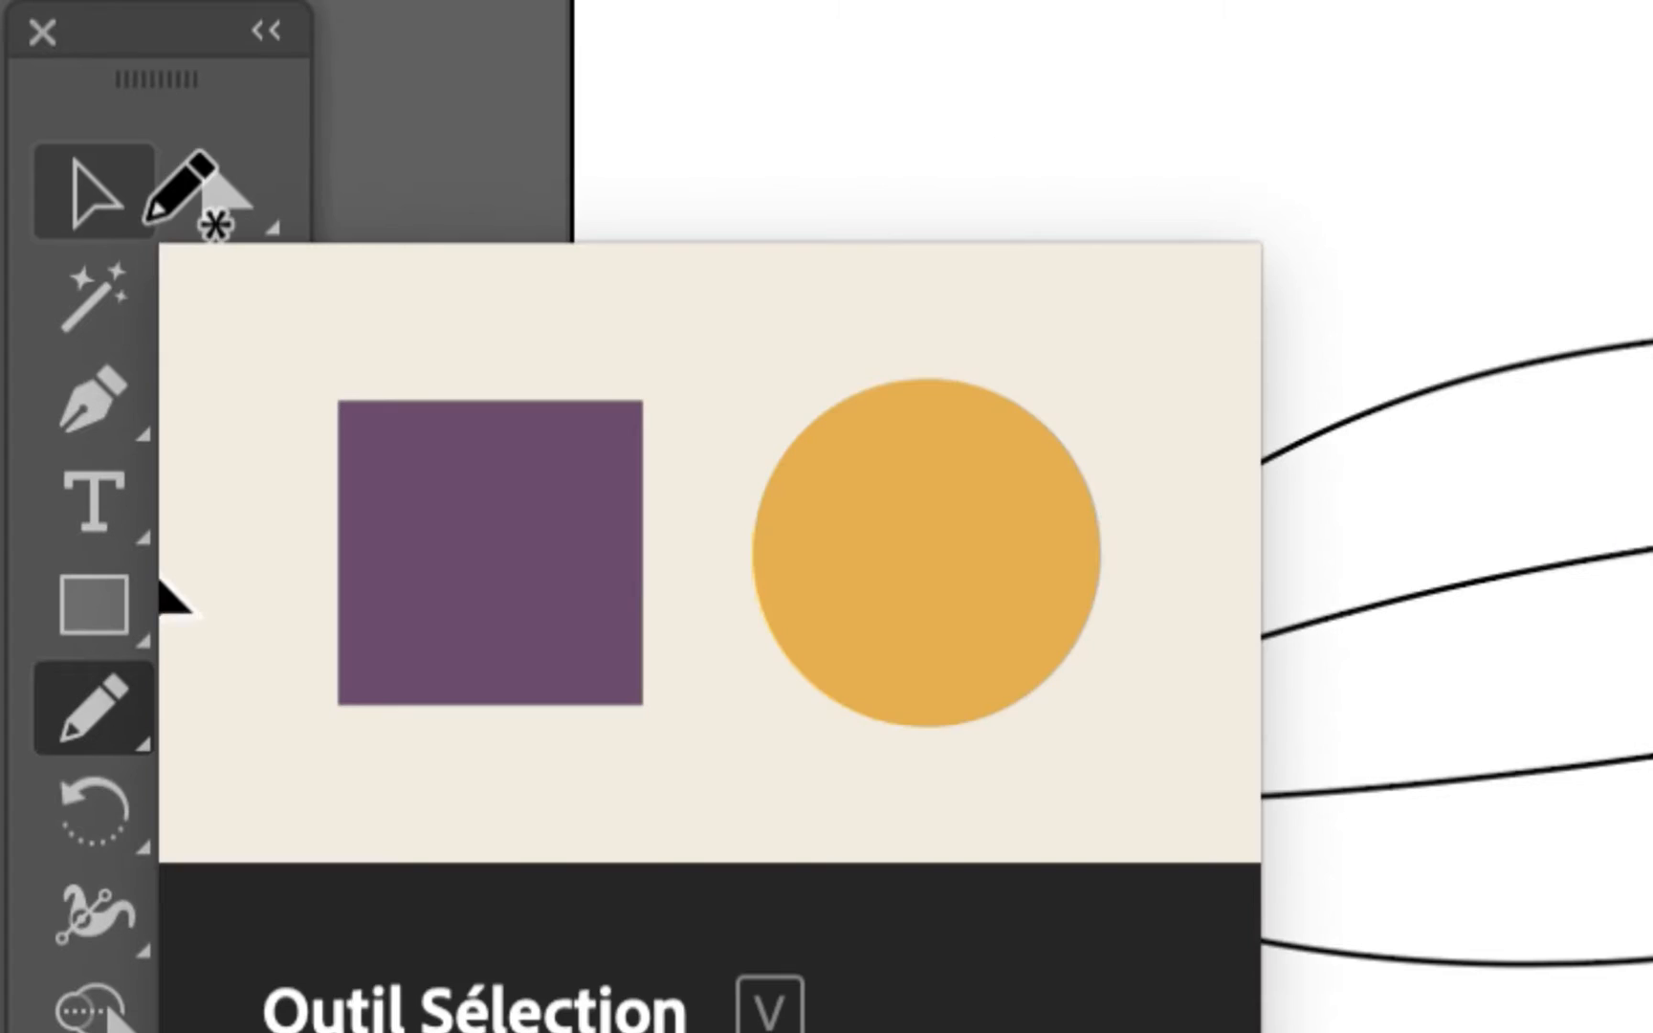
# Step: Select the two descending curves and blend them with the Blend tool, linking their neighbouring lower end anchor points
pyautogui.click(128, 207)
pyautogui.moveTo(722, 558); pyautogui.dragTo(517, 574)
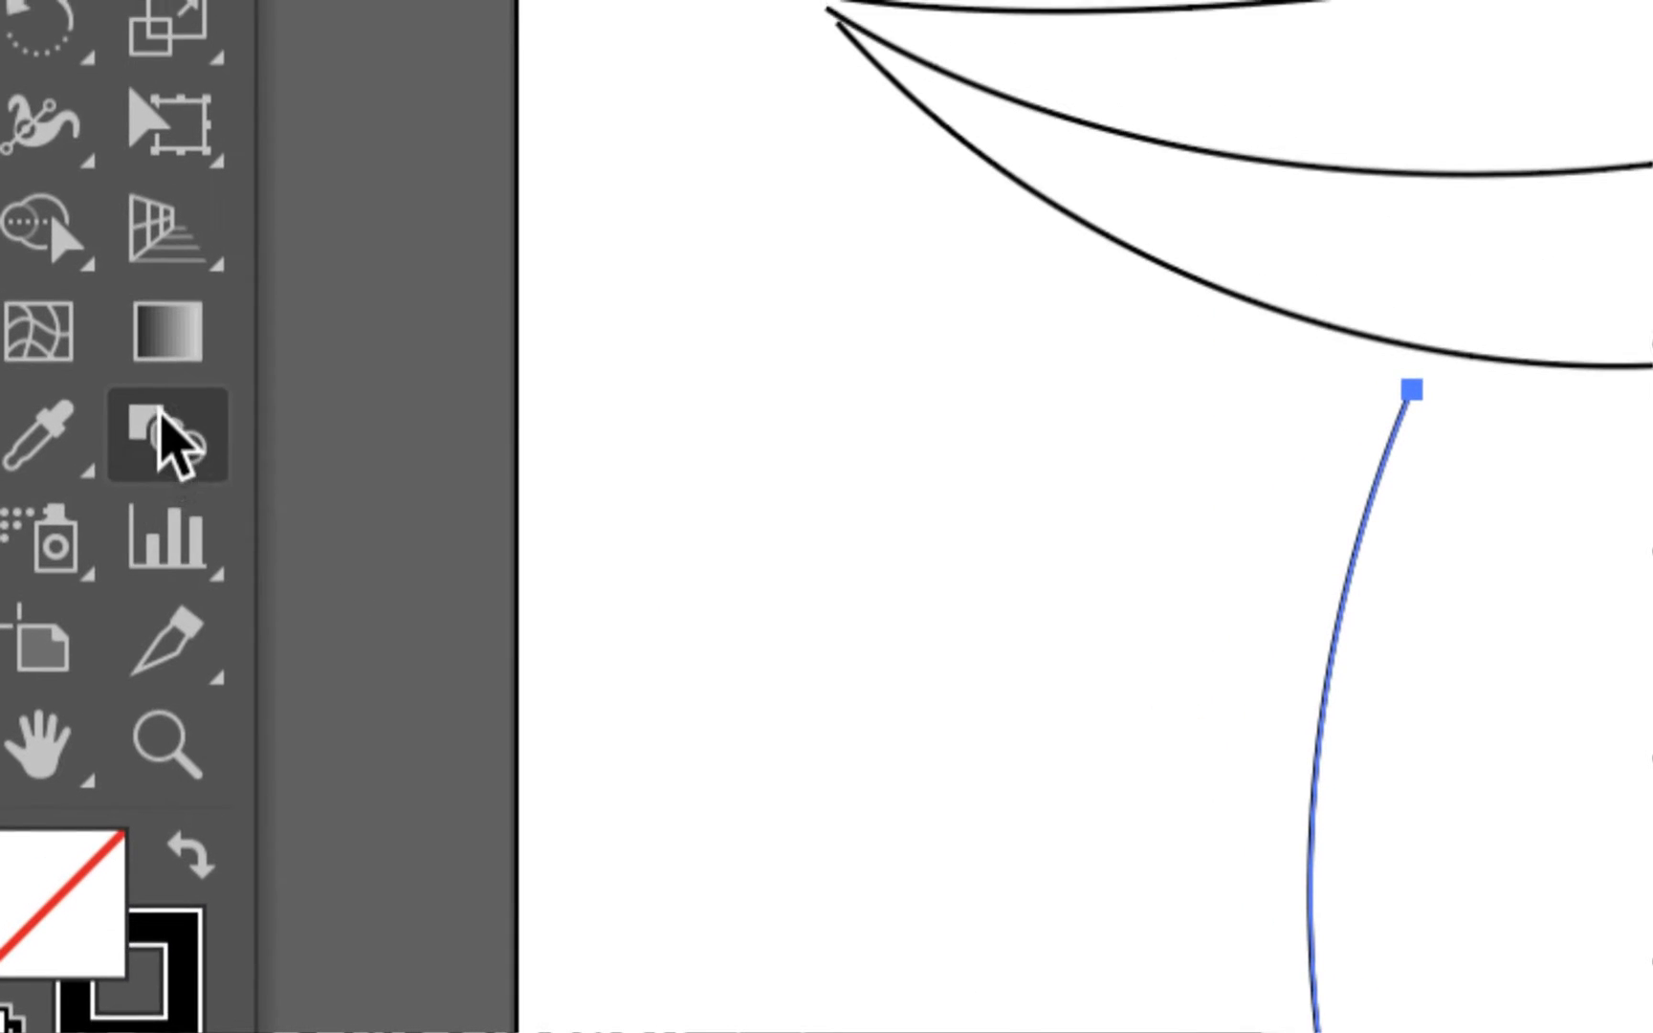
pyautogui.click(175, 440)
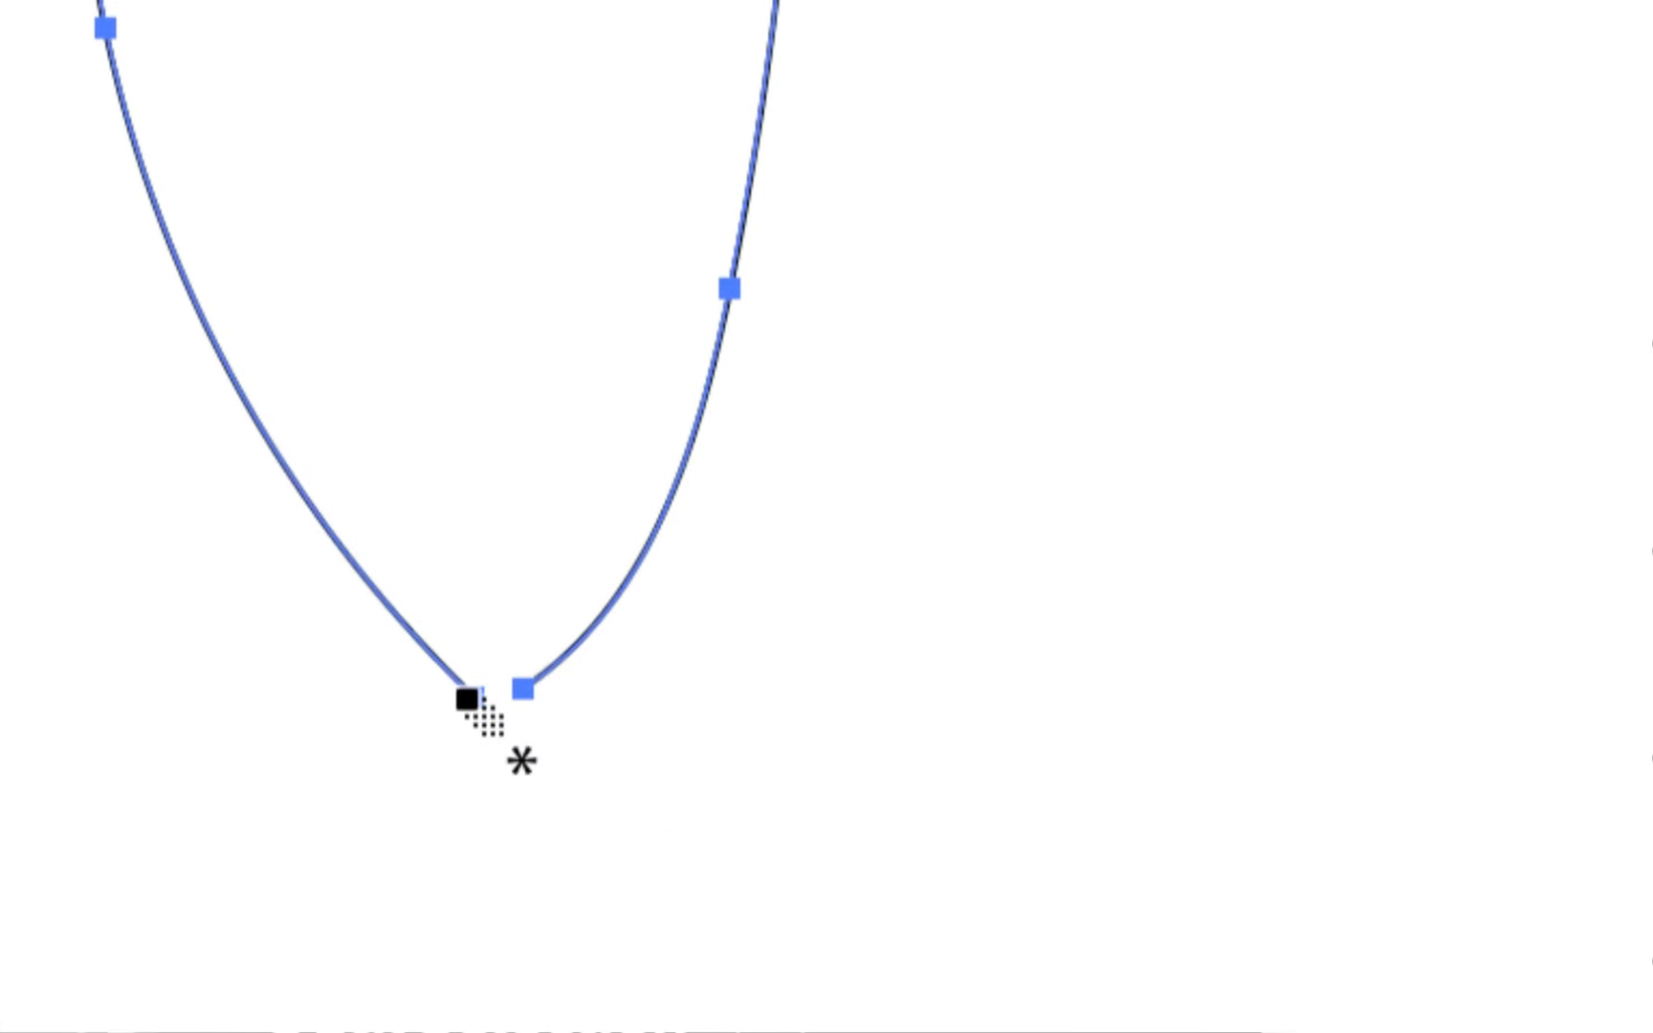
pyautogui.click(468, 698)
pyautogui.click(522, 688)
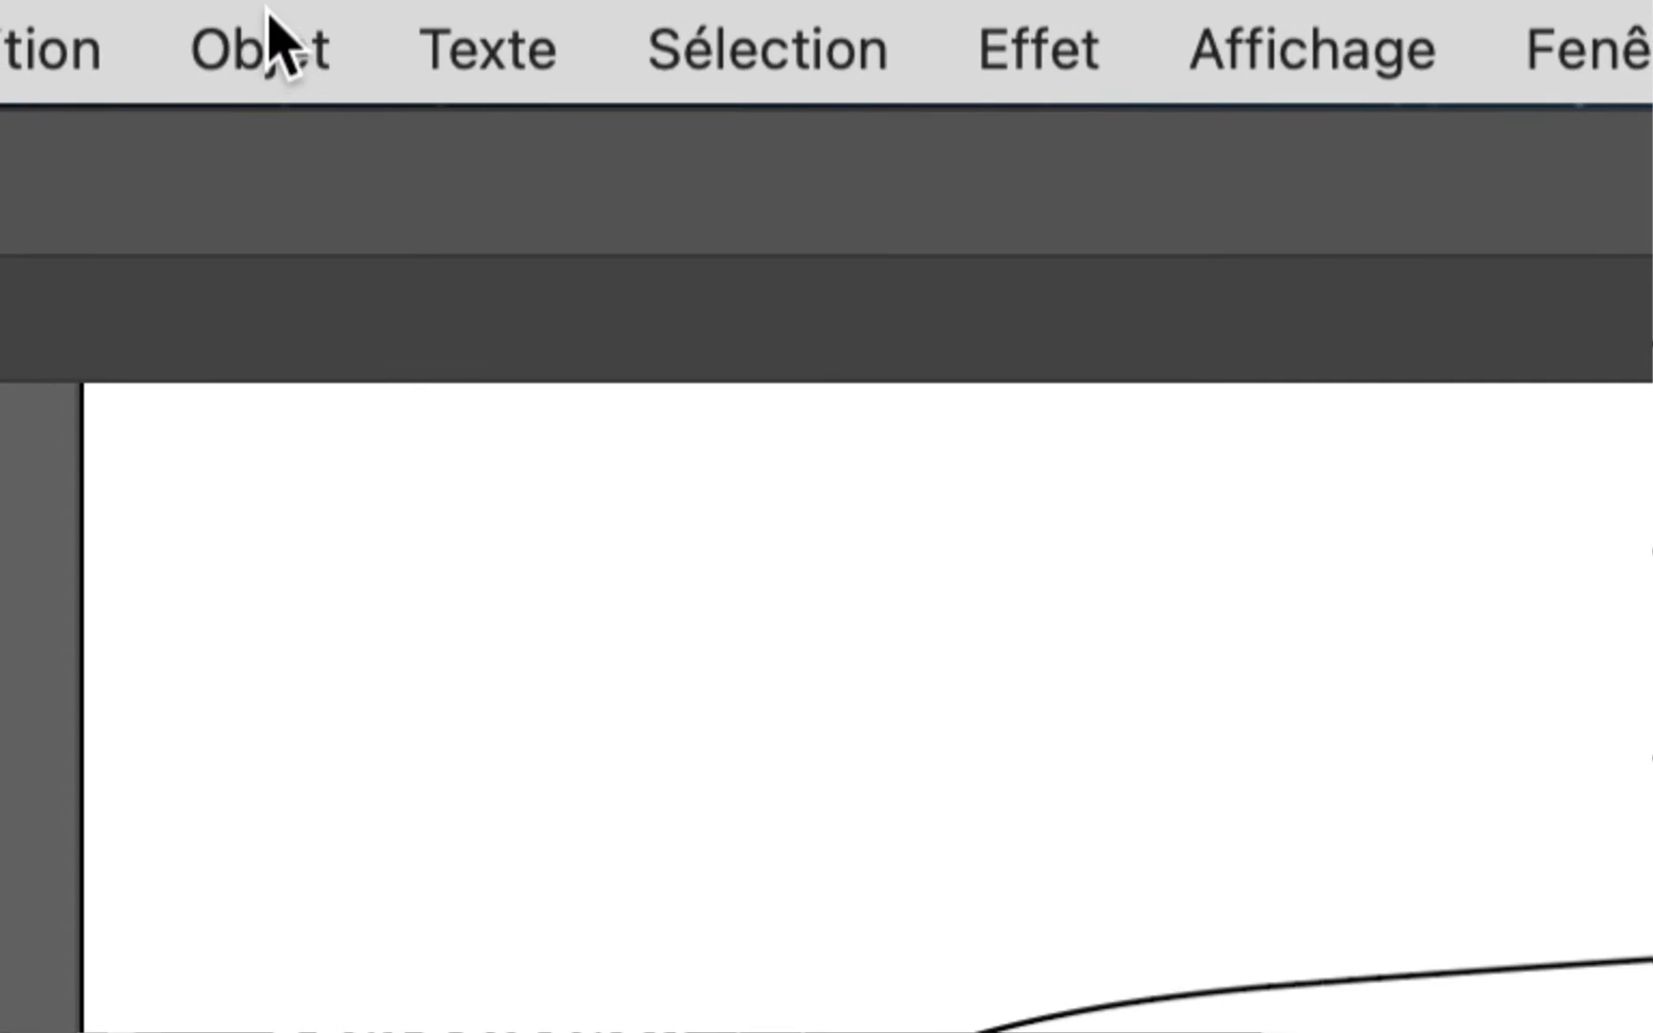
# Step: Set the lower petal blend's spacing to 3 specified steps and deselect it
pyautogui.click(269, 44)
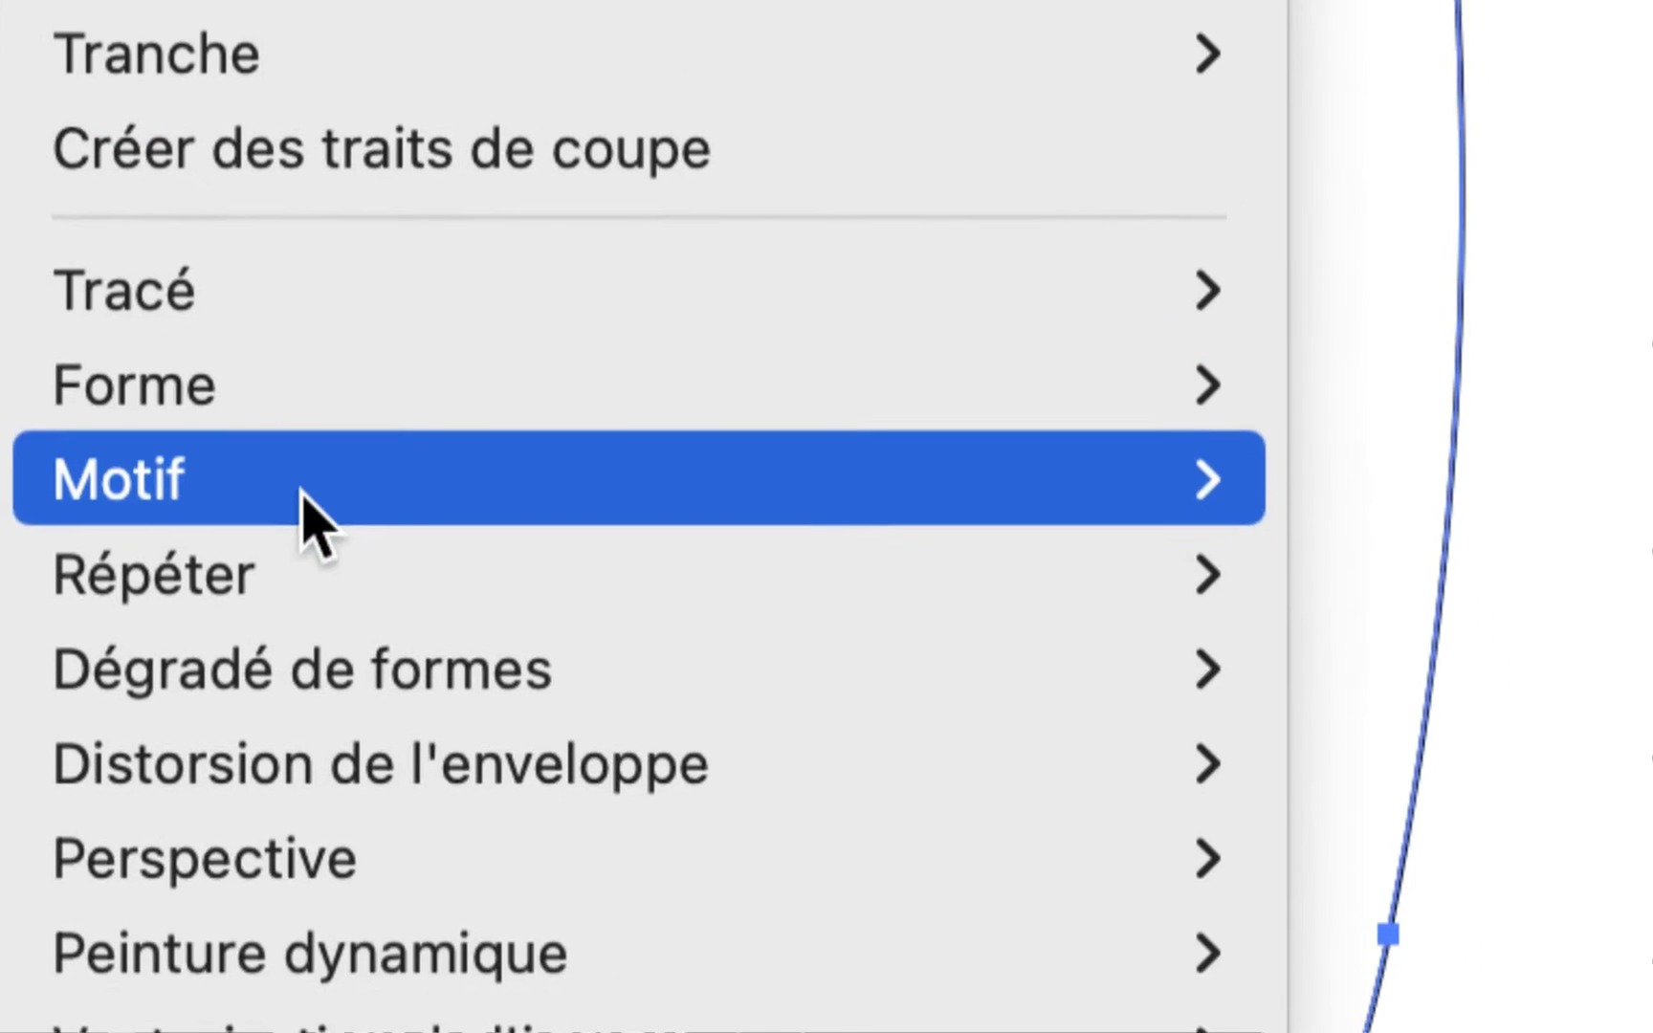
pyautogui.moveTo(387, 698)
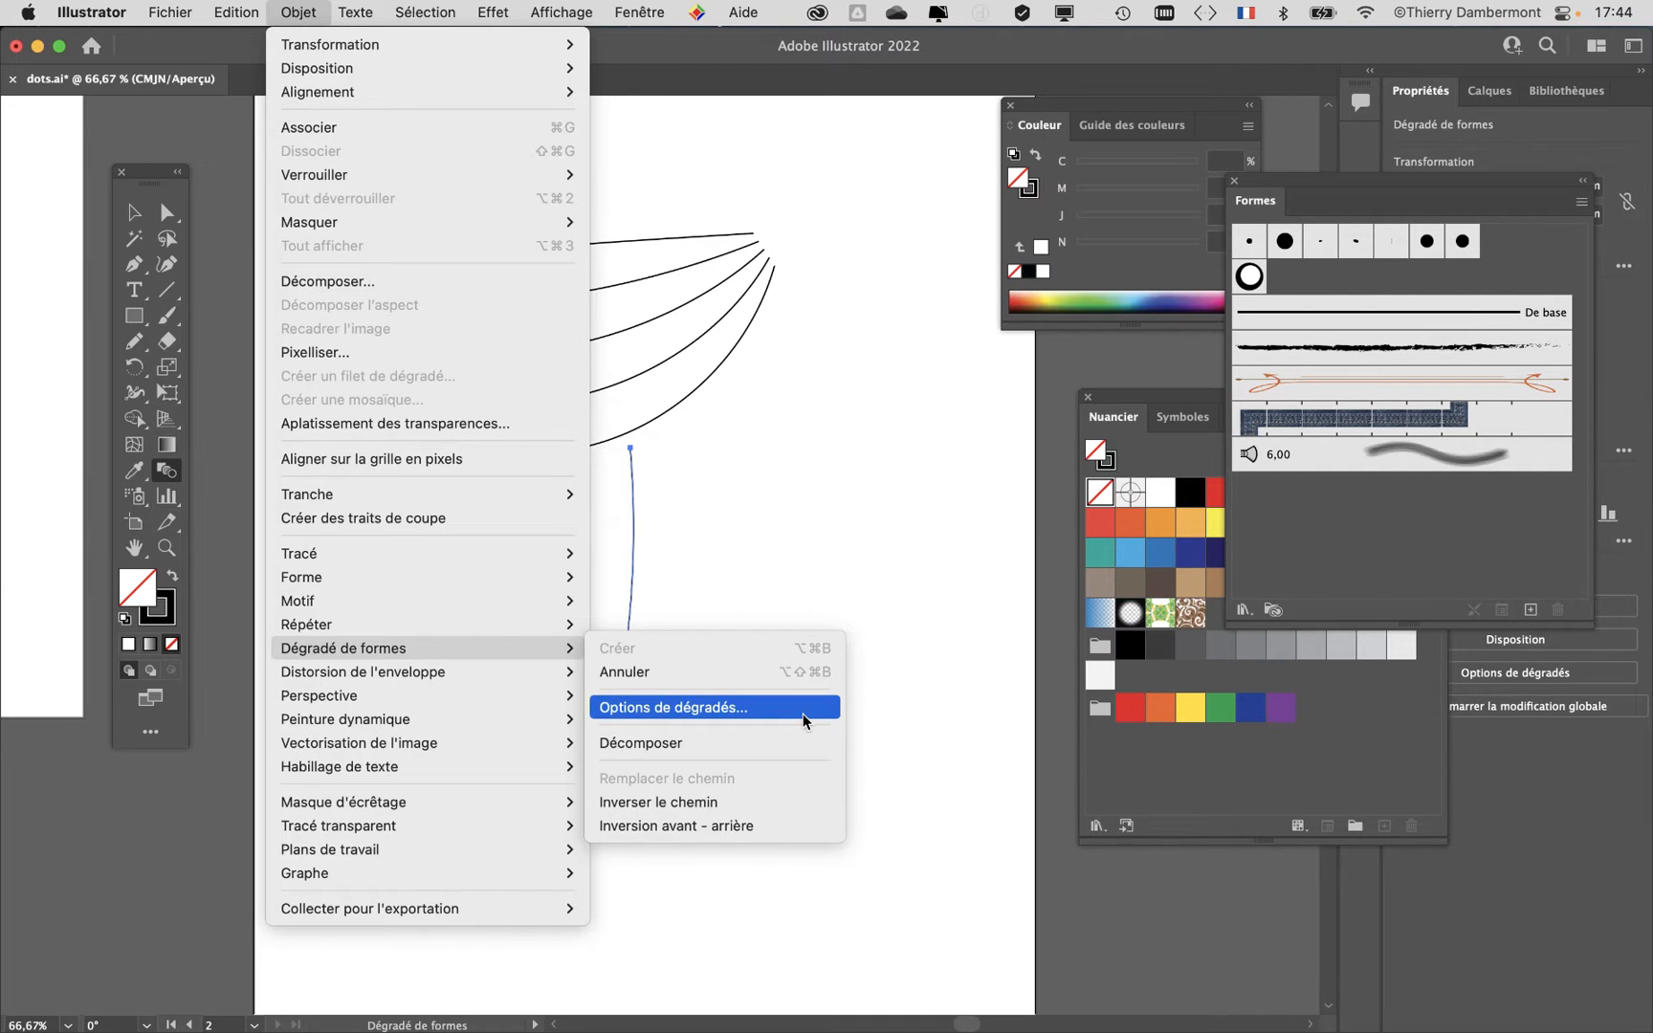
pyautogui.click(803, 708)
pyautogui.click(947, 500)
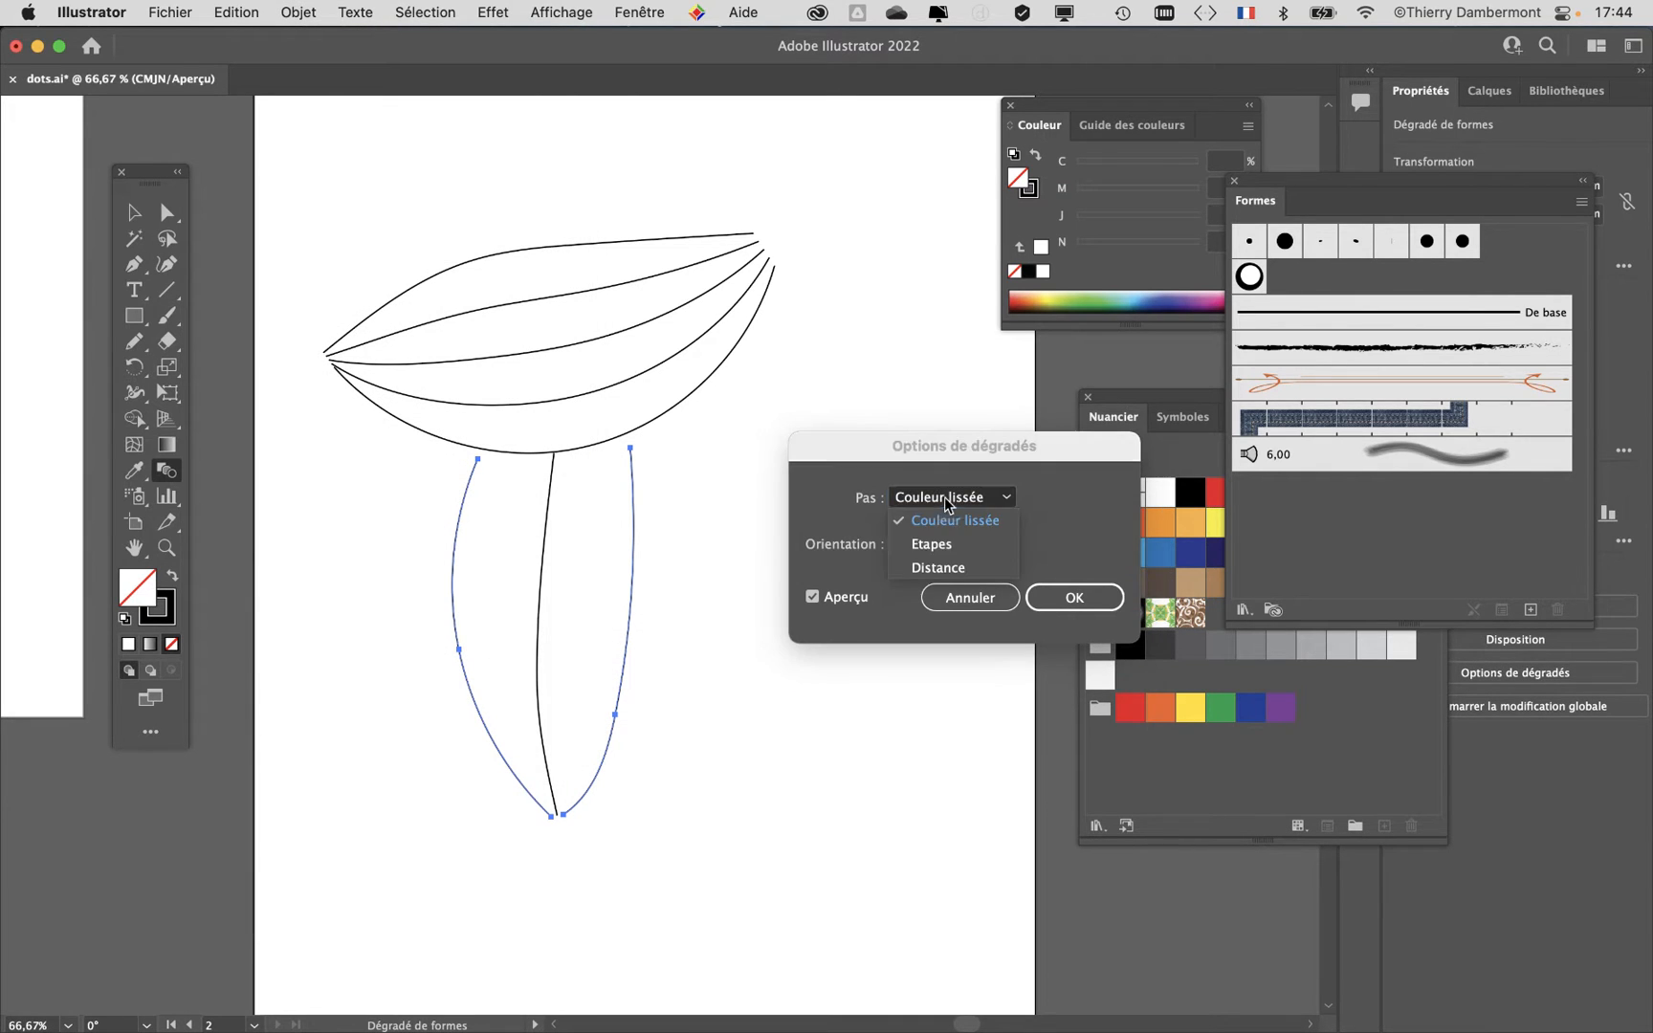
pyautogui.click(931, 544)
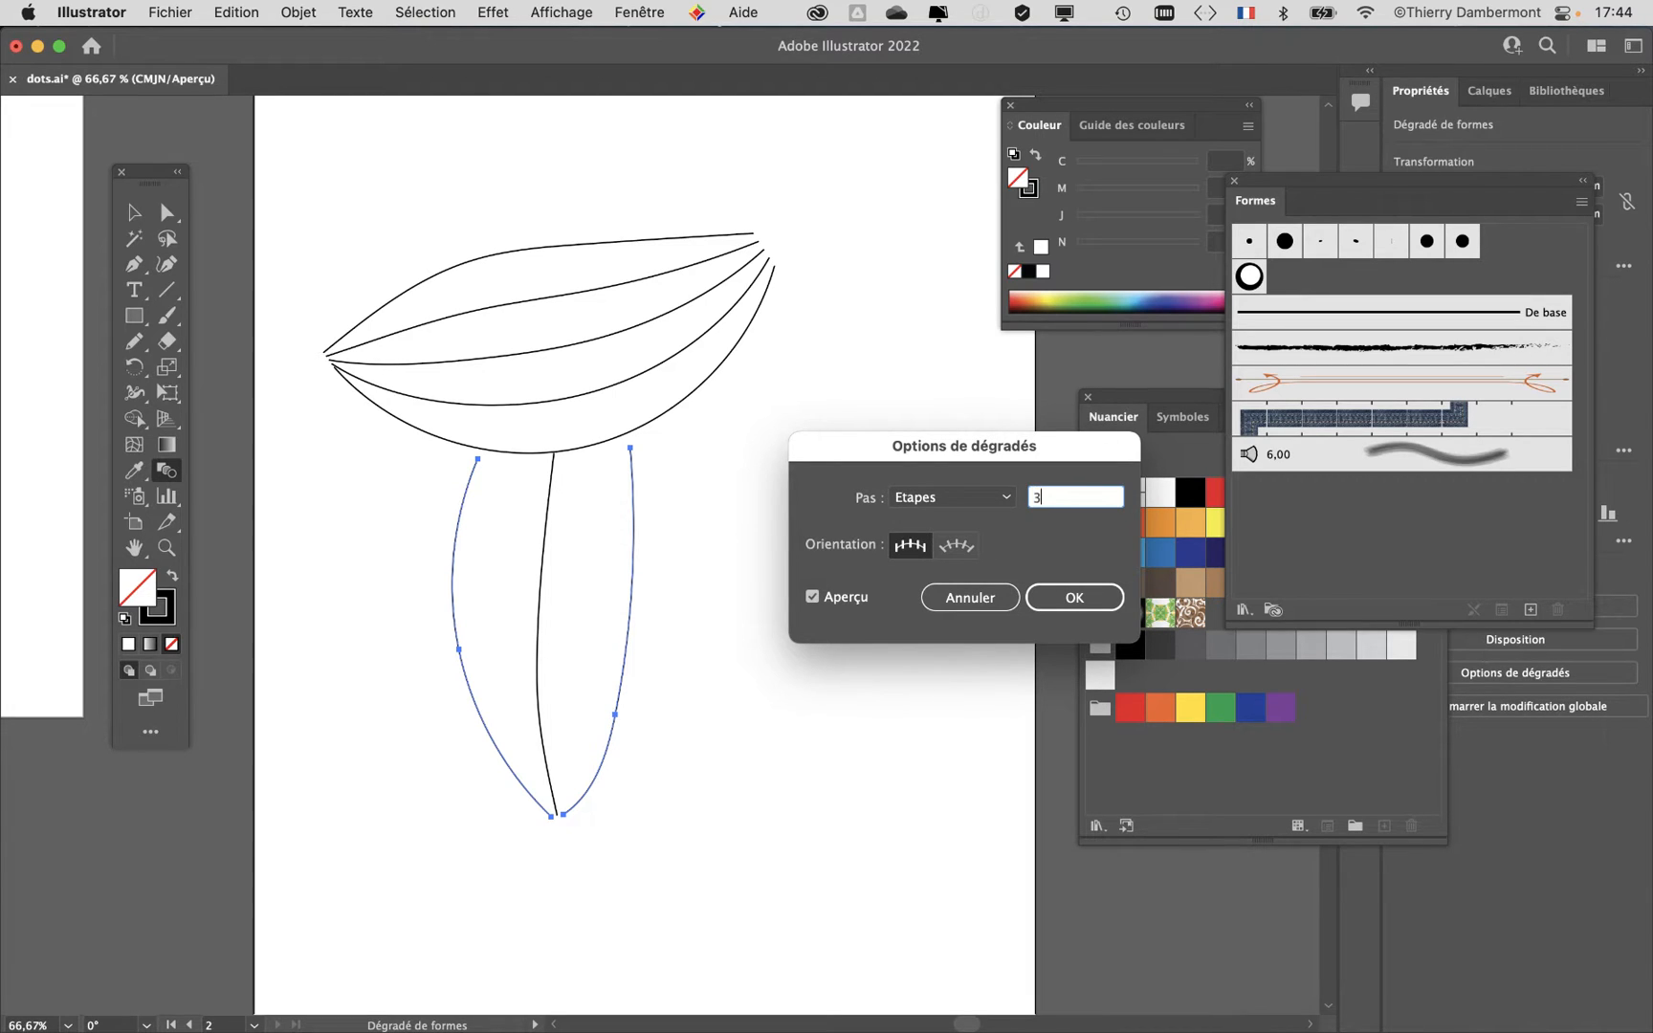
pyautogui.press('Tab')
pyautogui.click(1095, 593)
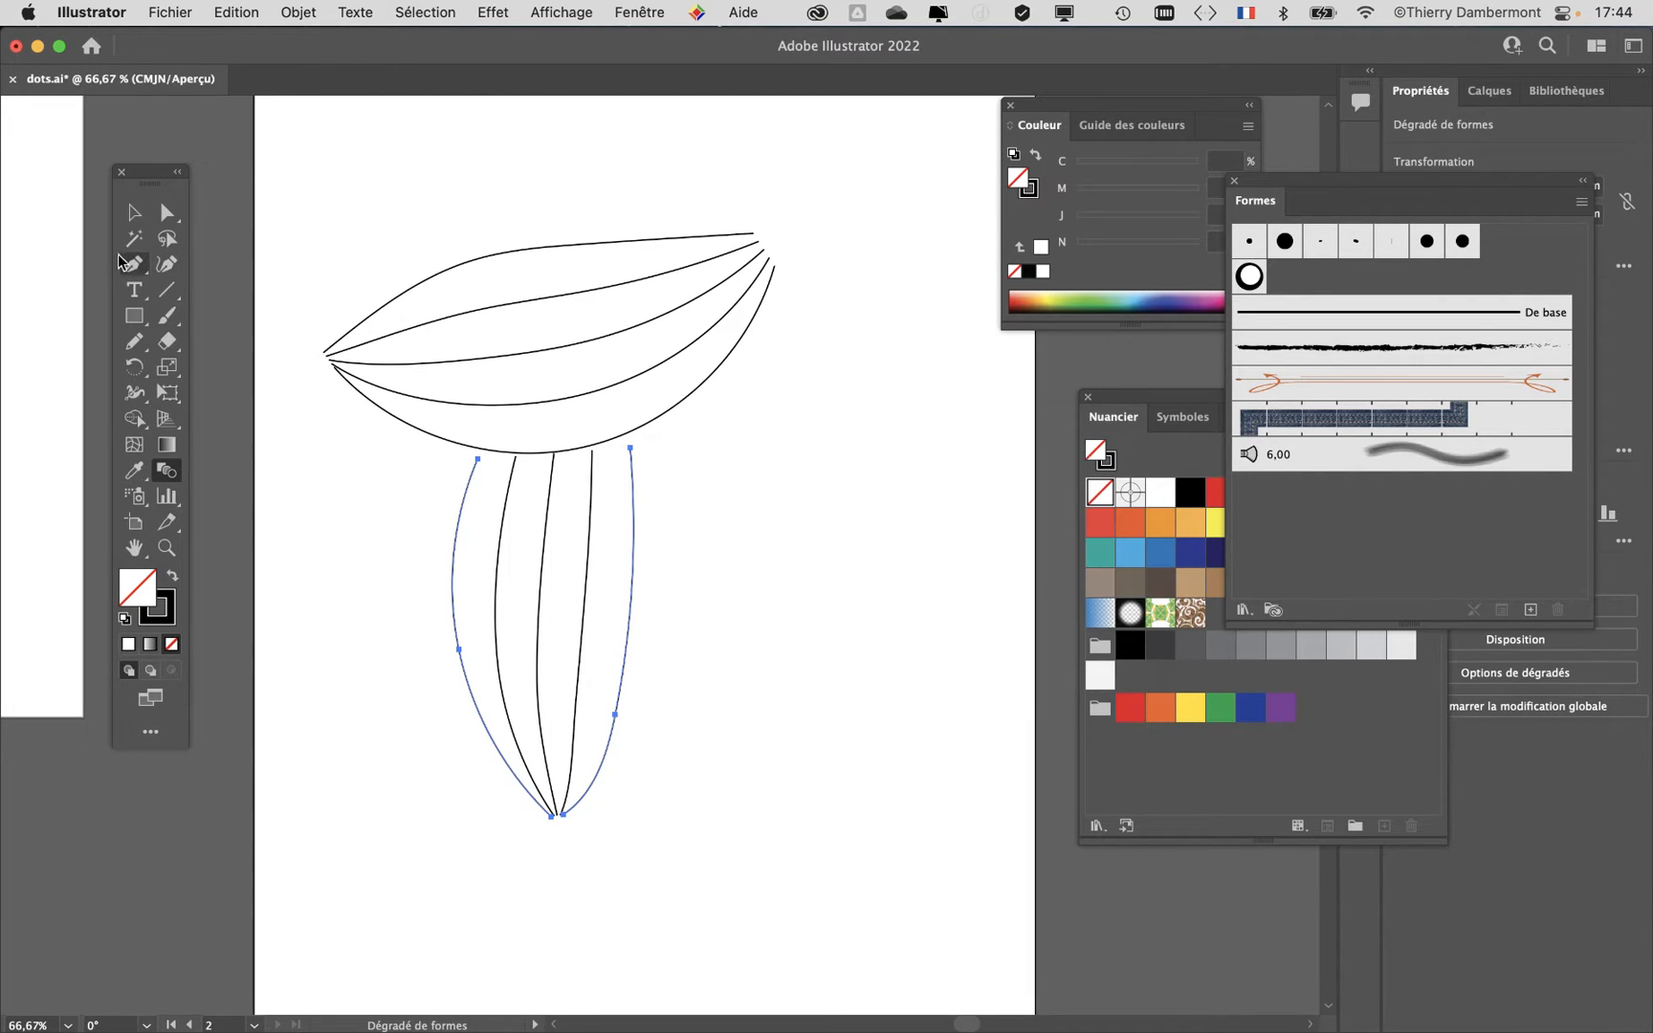
pyautogui.click(134, 211)
pyautogui.click(725, 580)
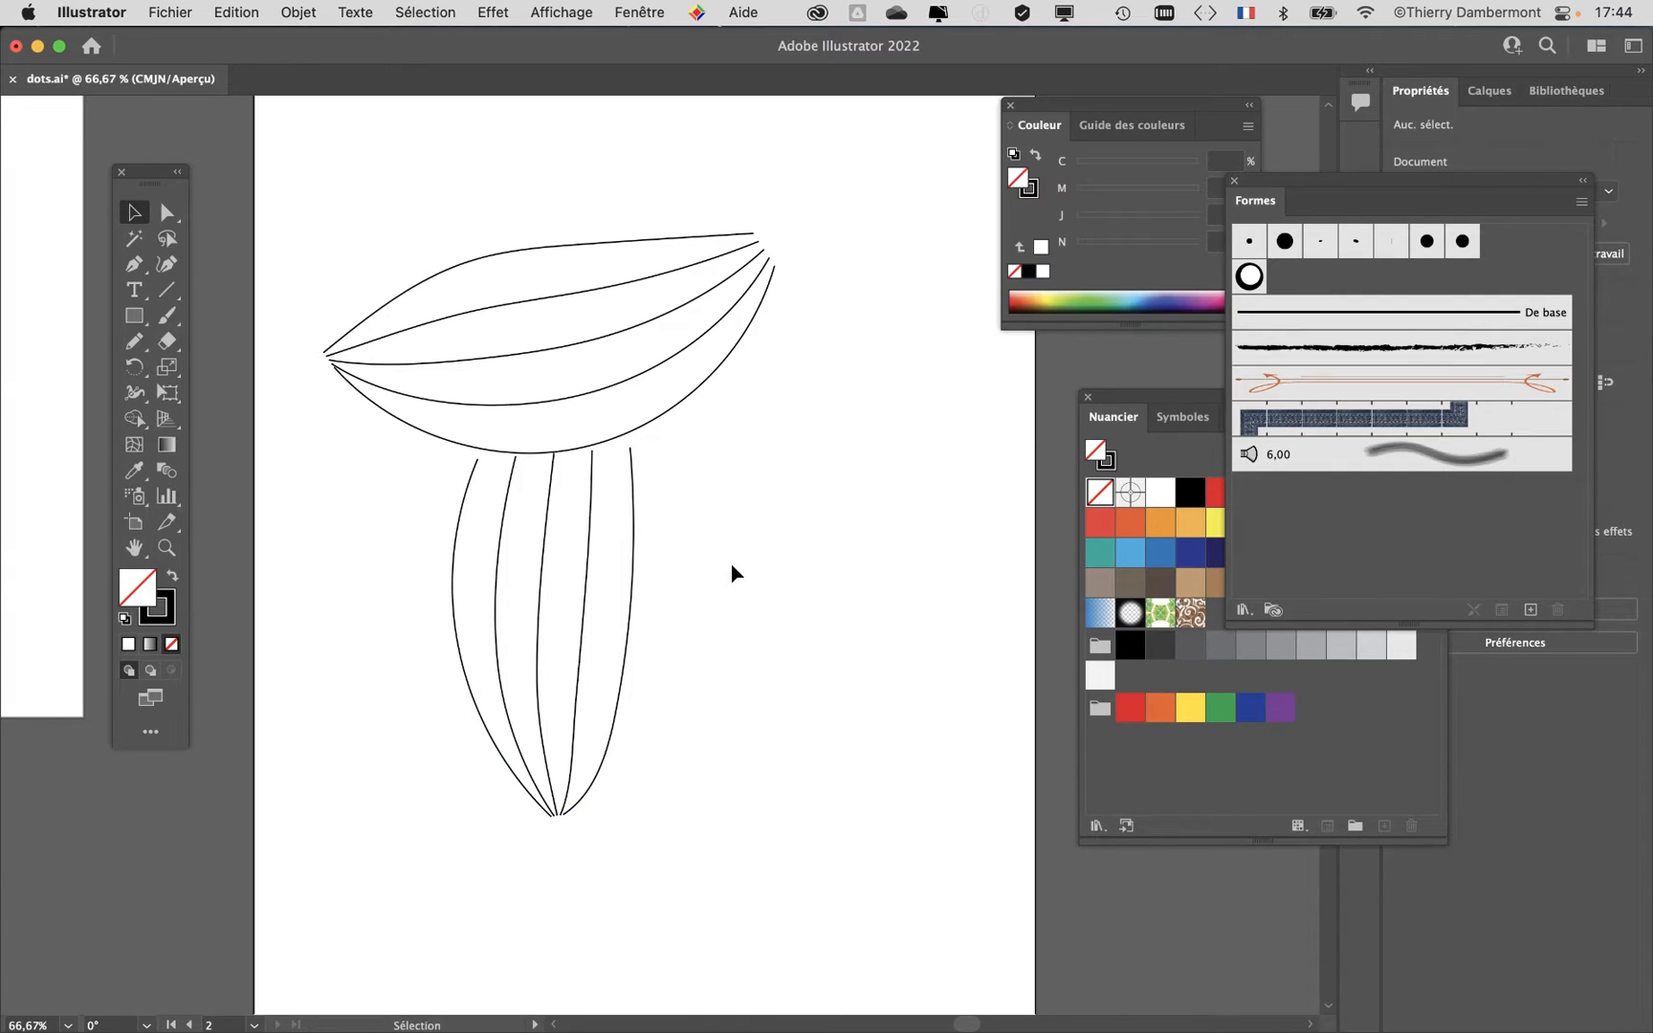
# Step: Save a copy of the document on the computer as dots - 02.ai in Adobe Illustrator format
pyautogui.click(174, 10)
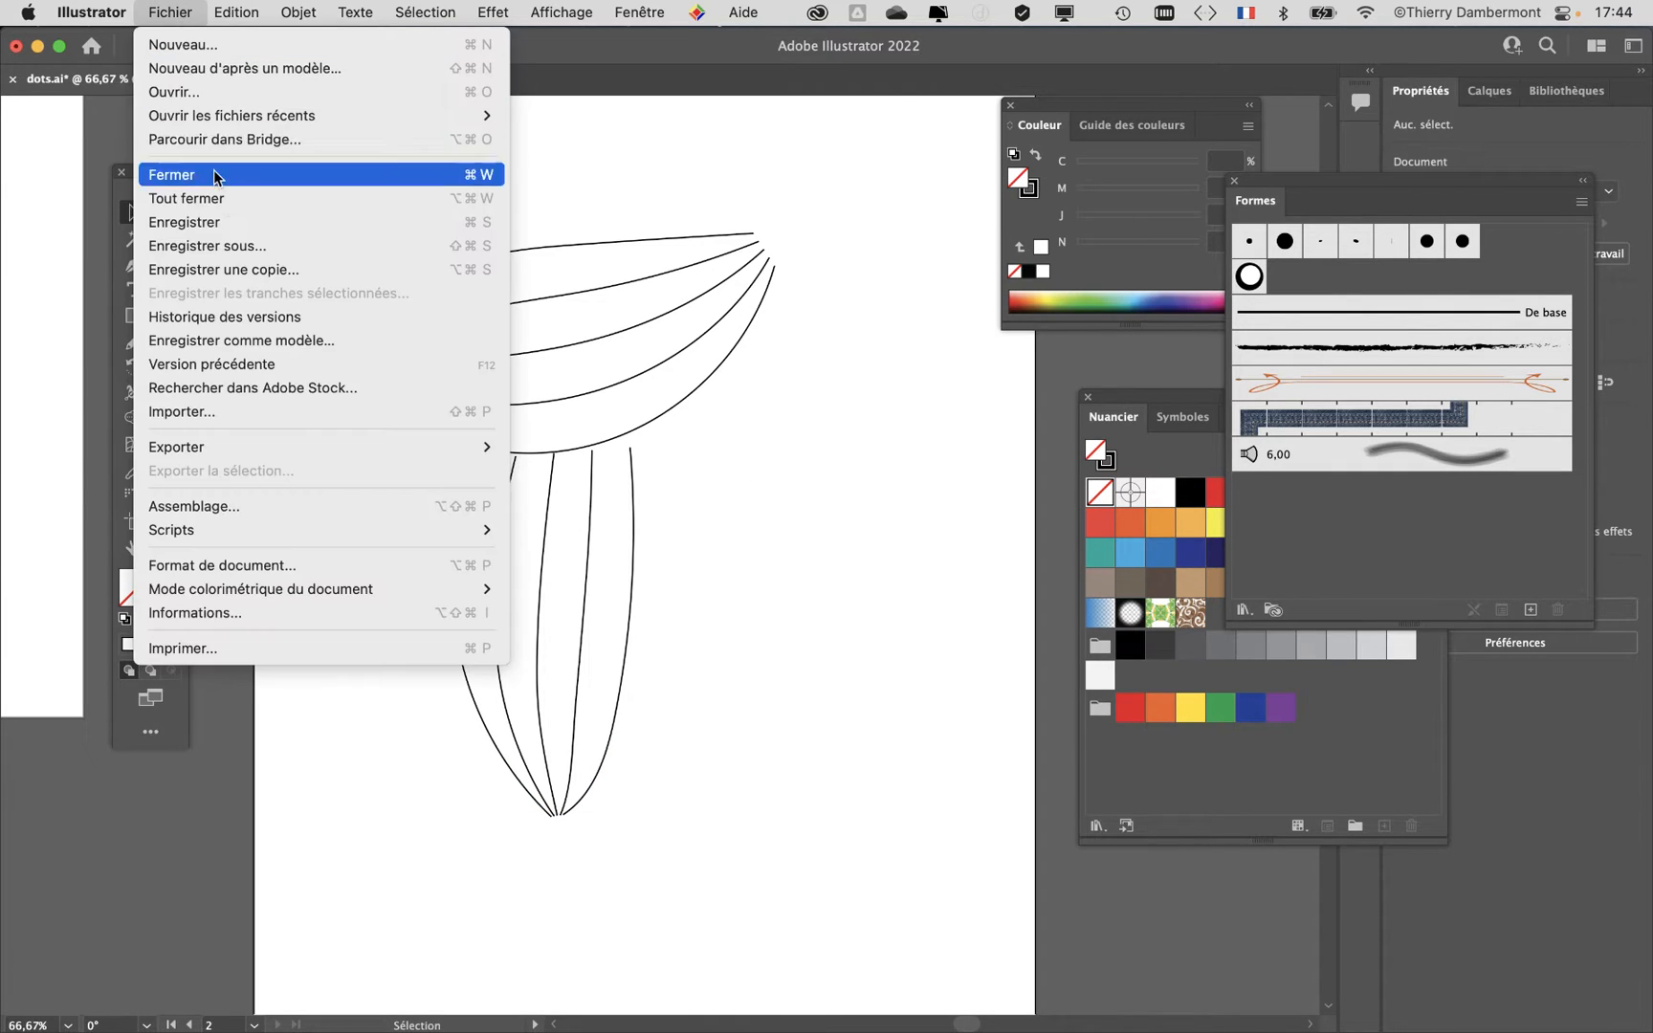
pyautogui.click(227, 247)
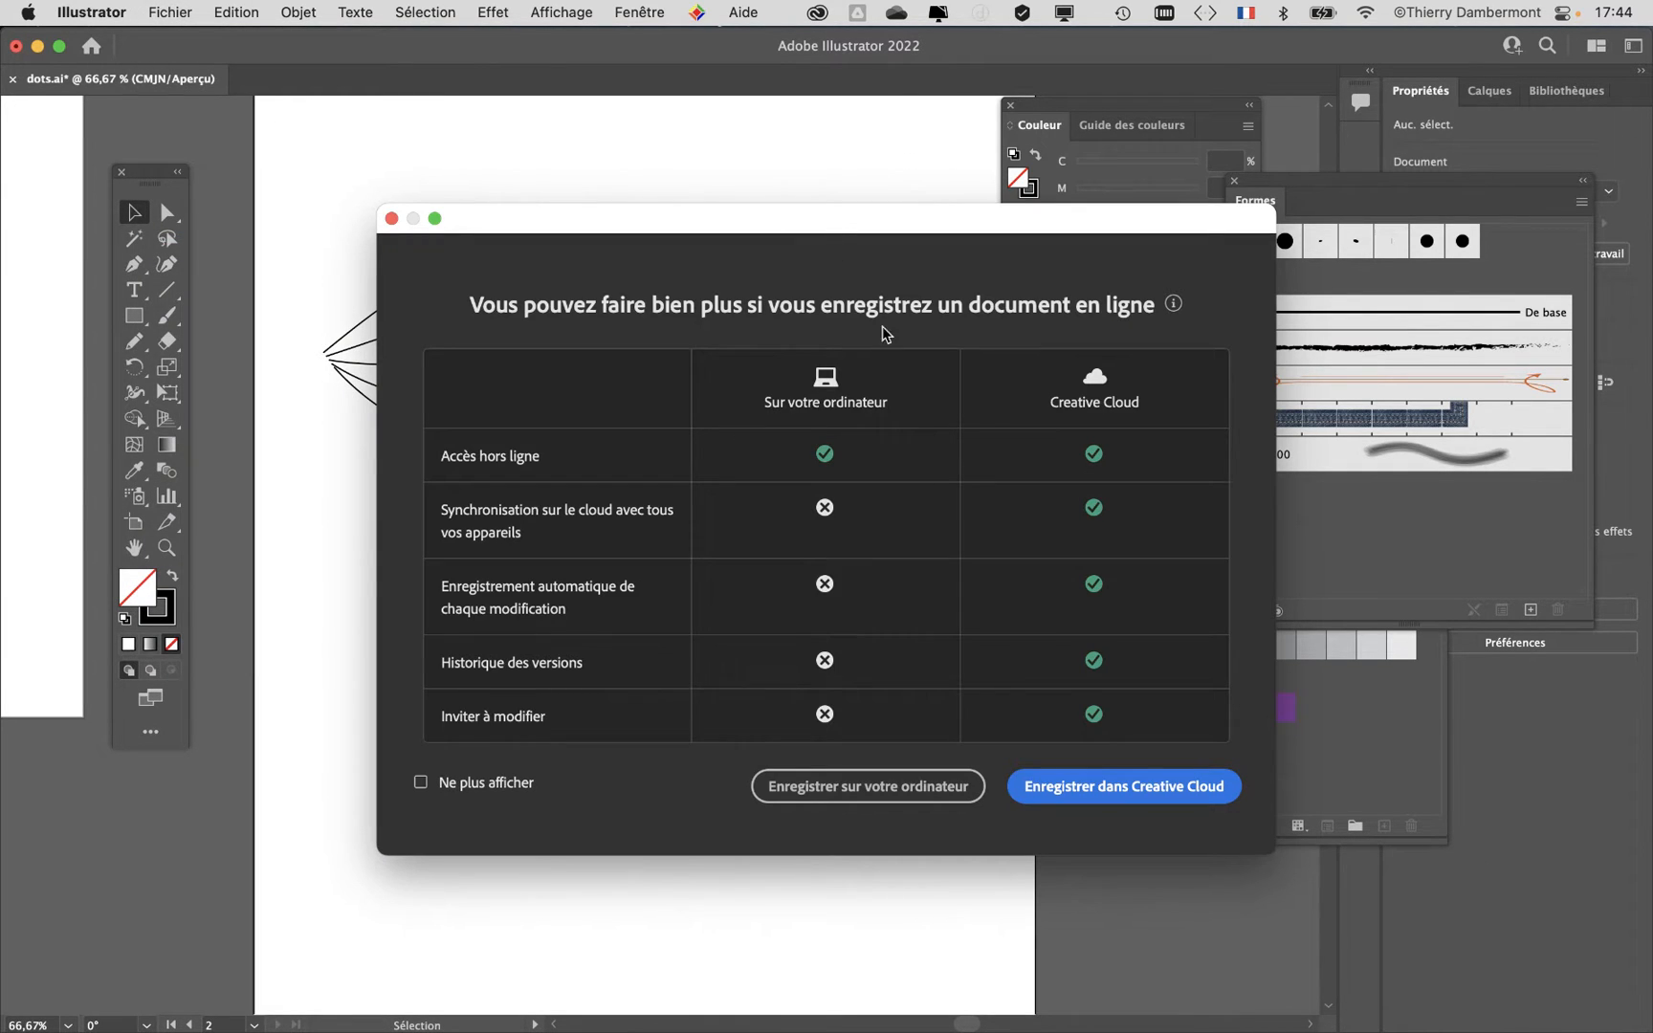
pyautogui.click(889, 787)
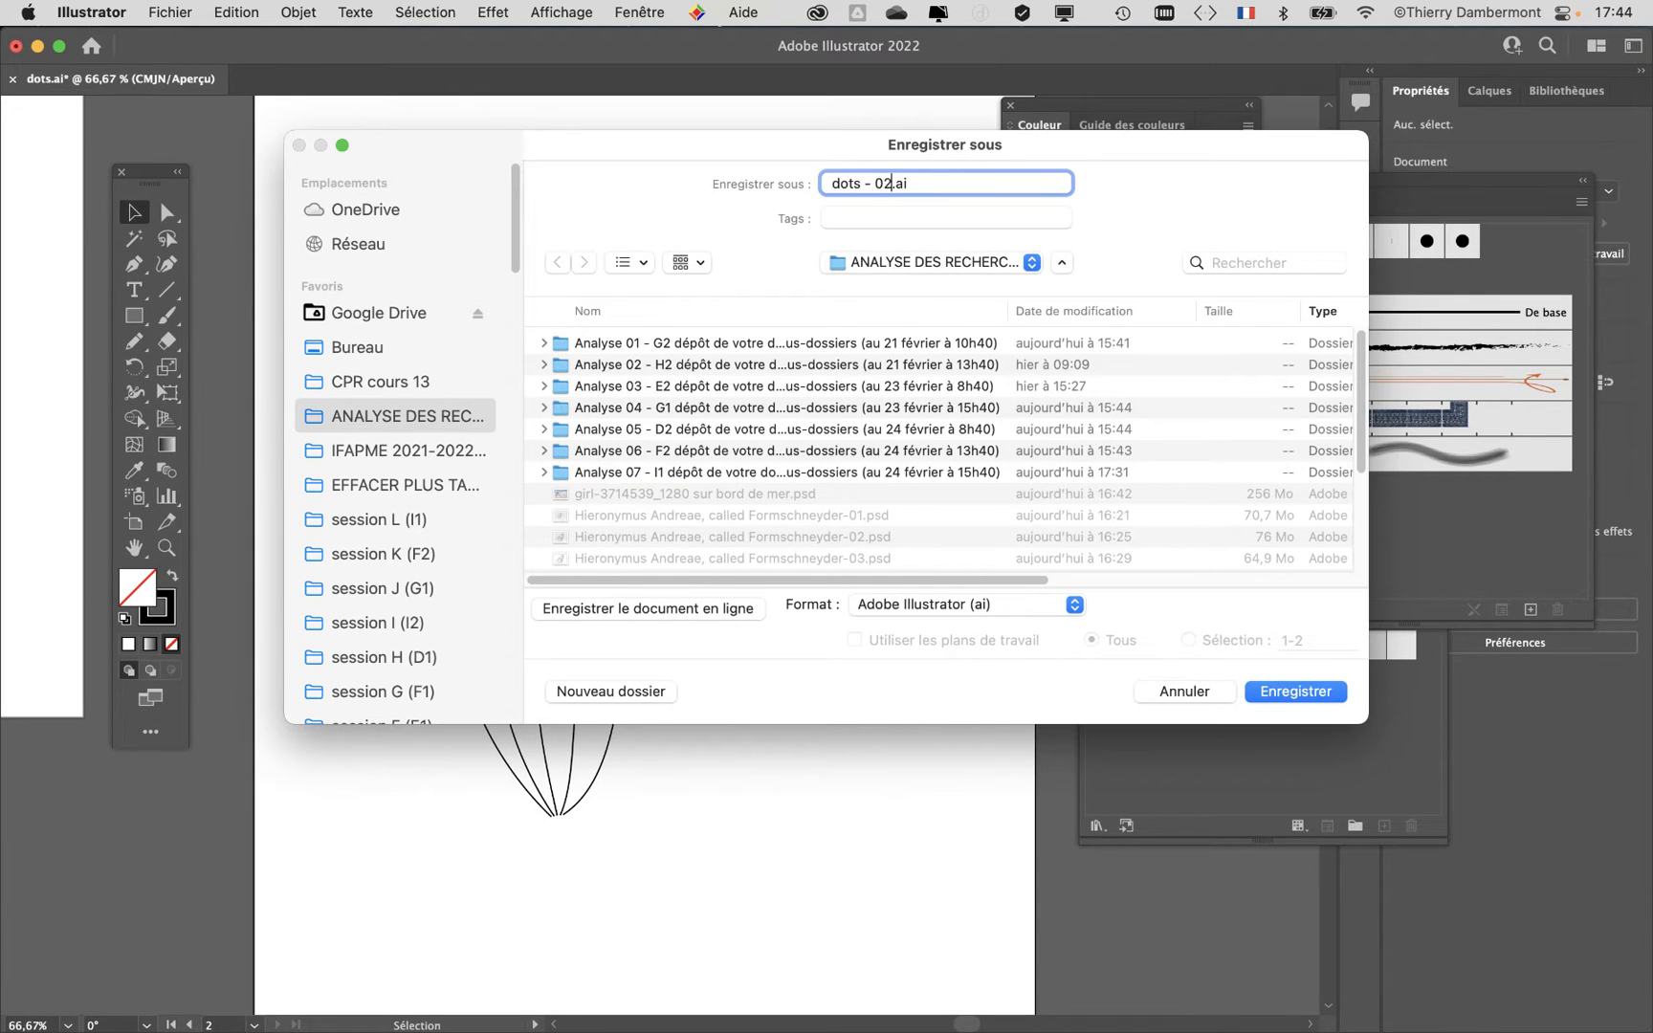
pyautogui.press('Return')
pyautogui.click(1263, 842)
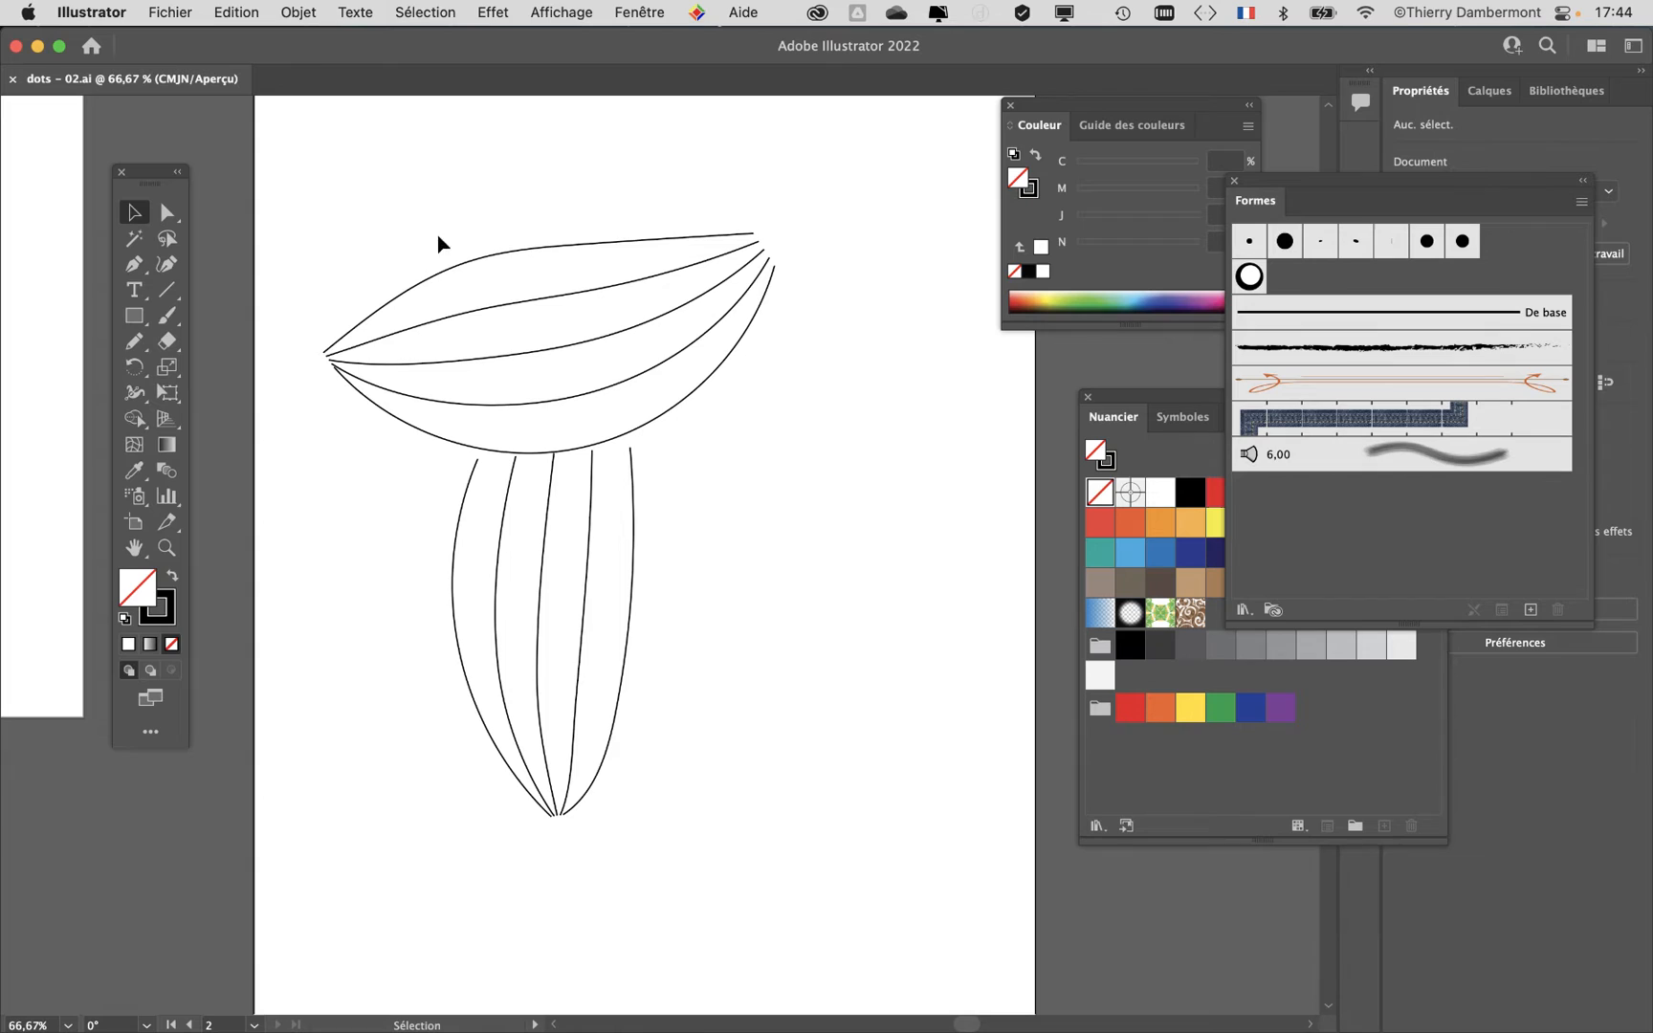
# Step: Try expanding both blends with object, fill and stroke included, and undo the expansion
pyautogui.moveTo(437, 236)
pyautogui.mouseDown()
pyautogui.moveTo(405, 467)
pyautogui.moveTo(778, 716)
pyautogui.moveTo(780, 734)
pyautogui.mouseUp()
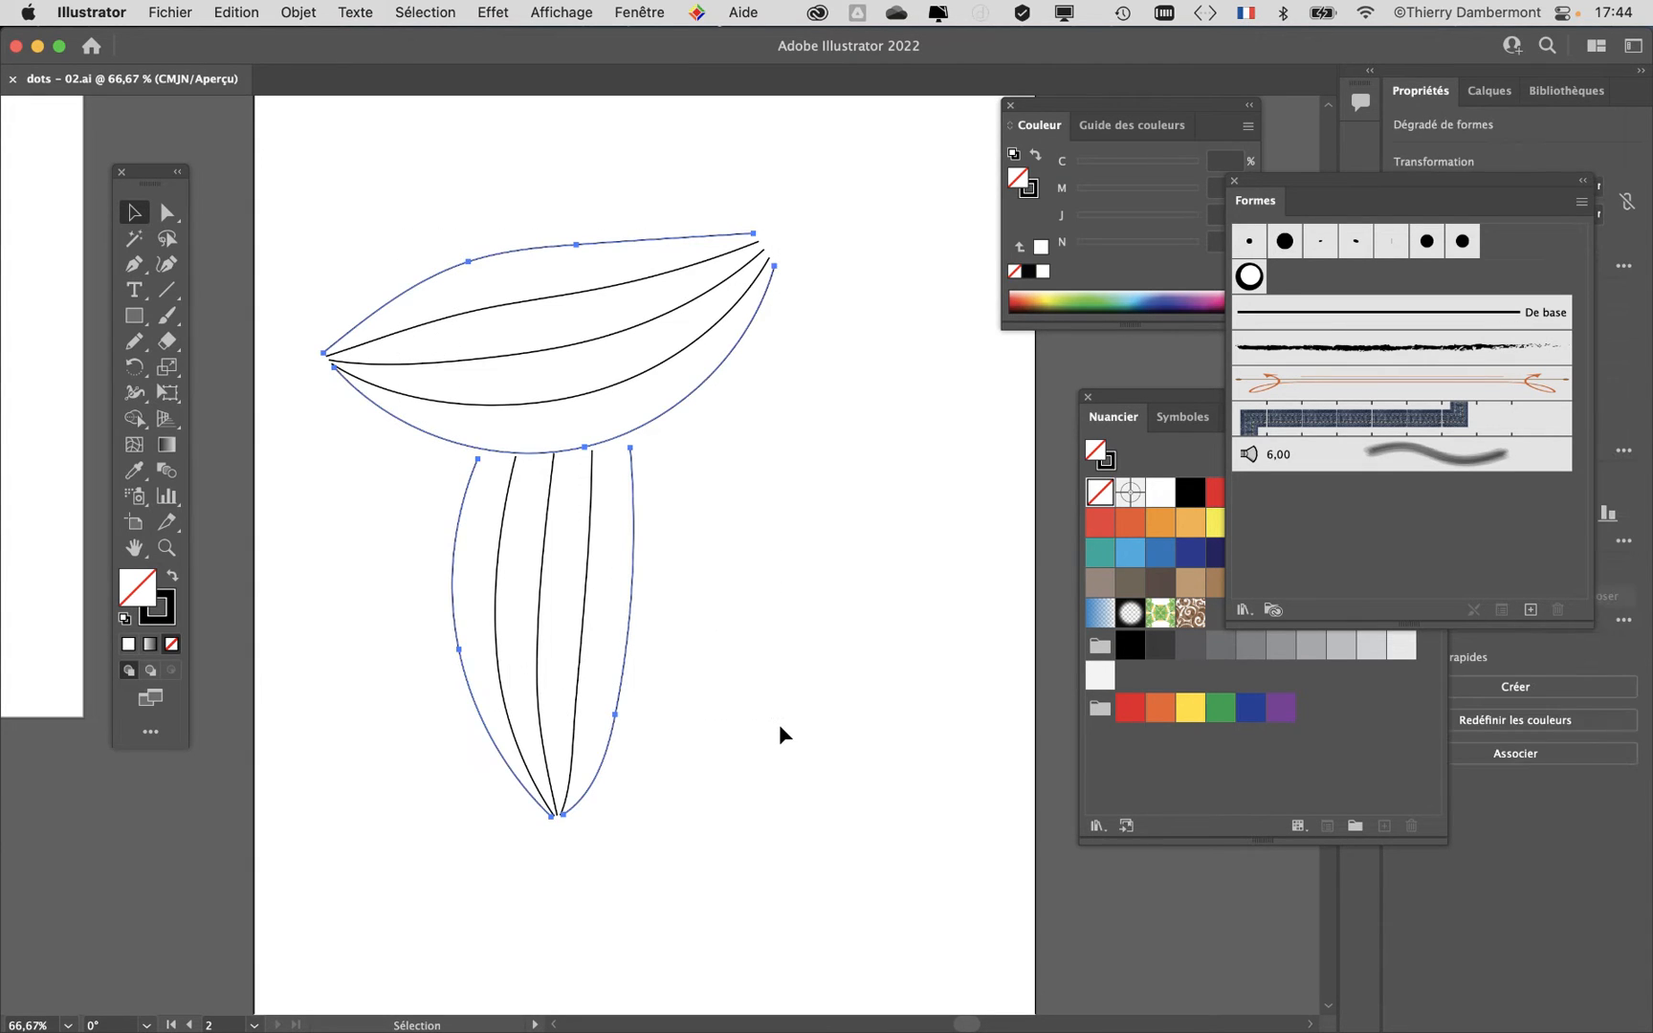
pyautogui.click(727, 617)
pyautogui.moveTo(359, 204); pyautogui.dragTo(749, 782)
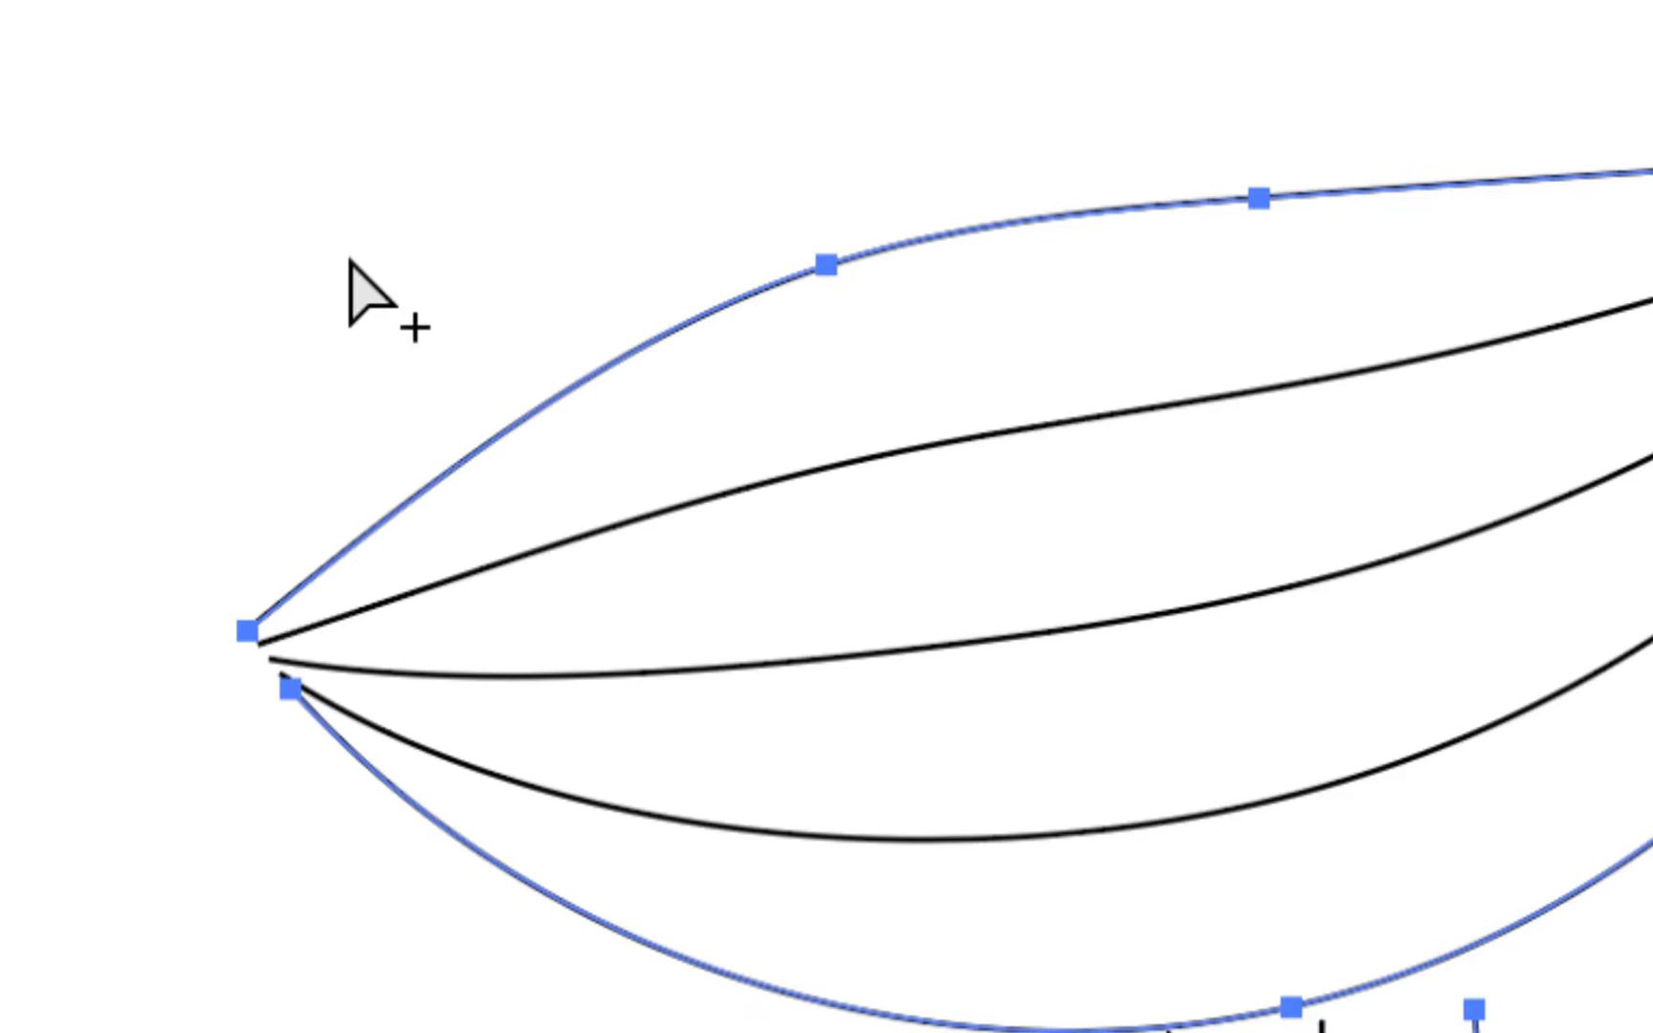
pyautogui.moveTo(348, 257); pyautogui.dragTo(582, 685)
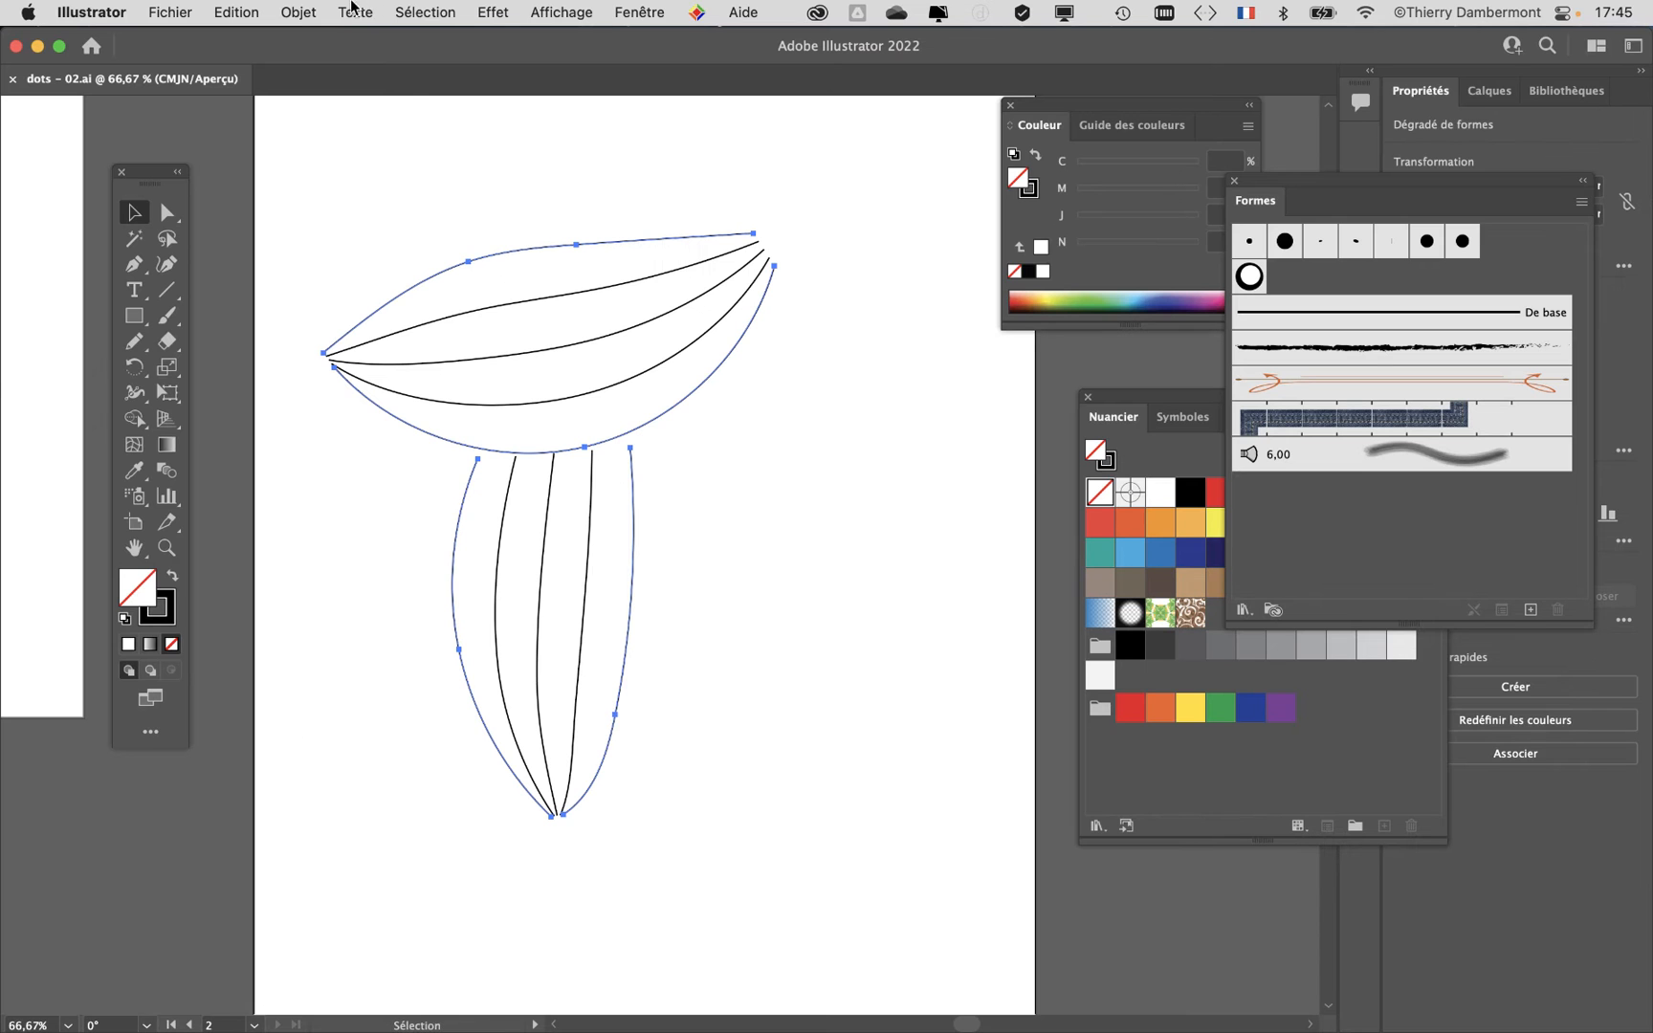
pyautogui.click(298, 11)
pyautogui.click(330, 281)
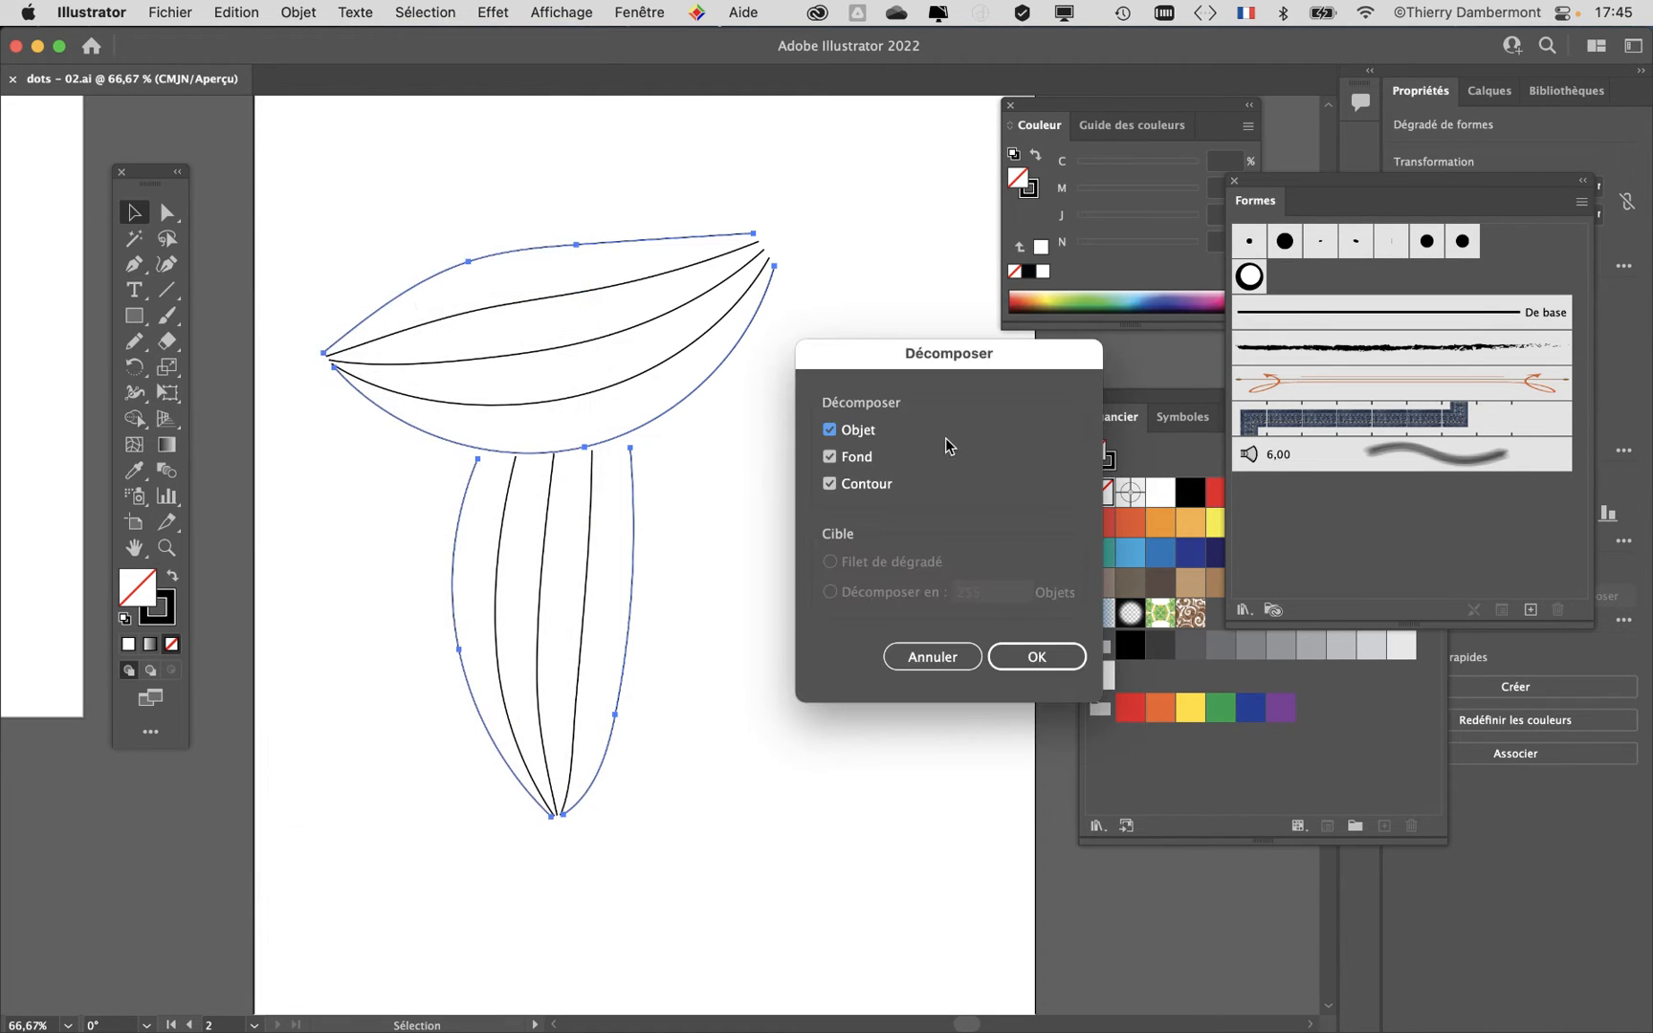
pyautogui.click(1037, 656)
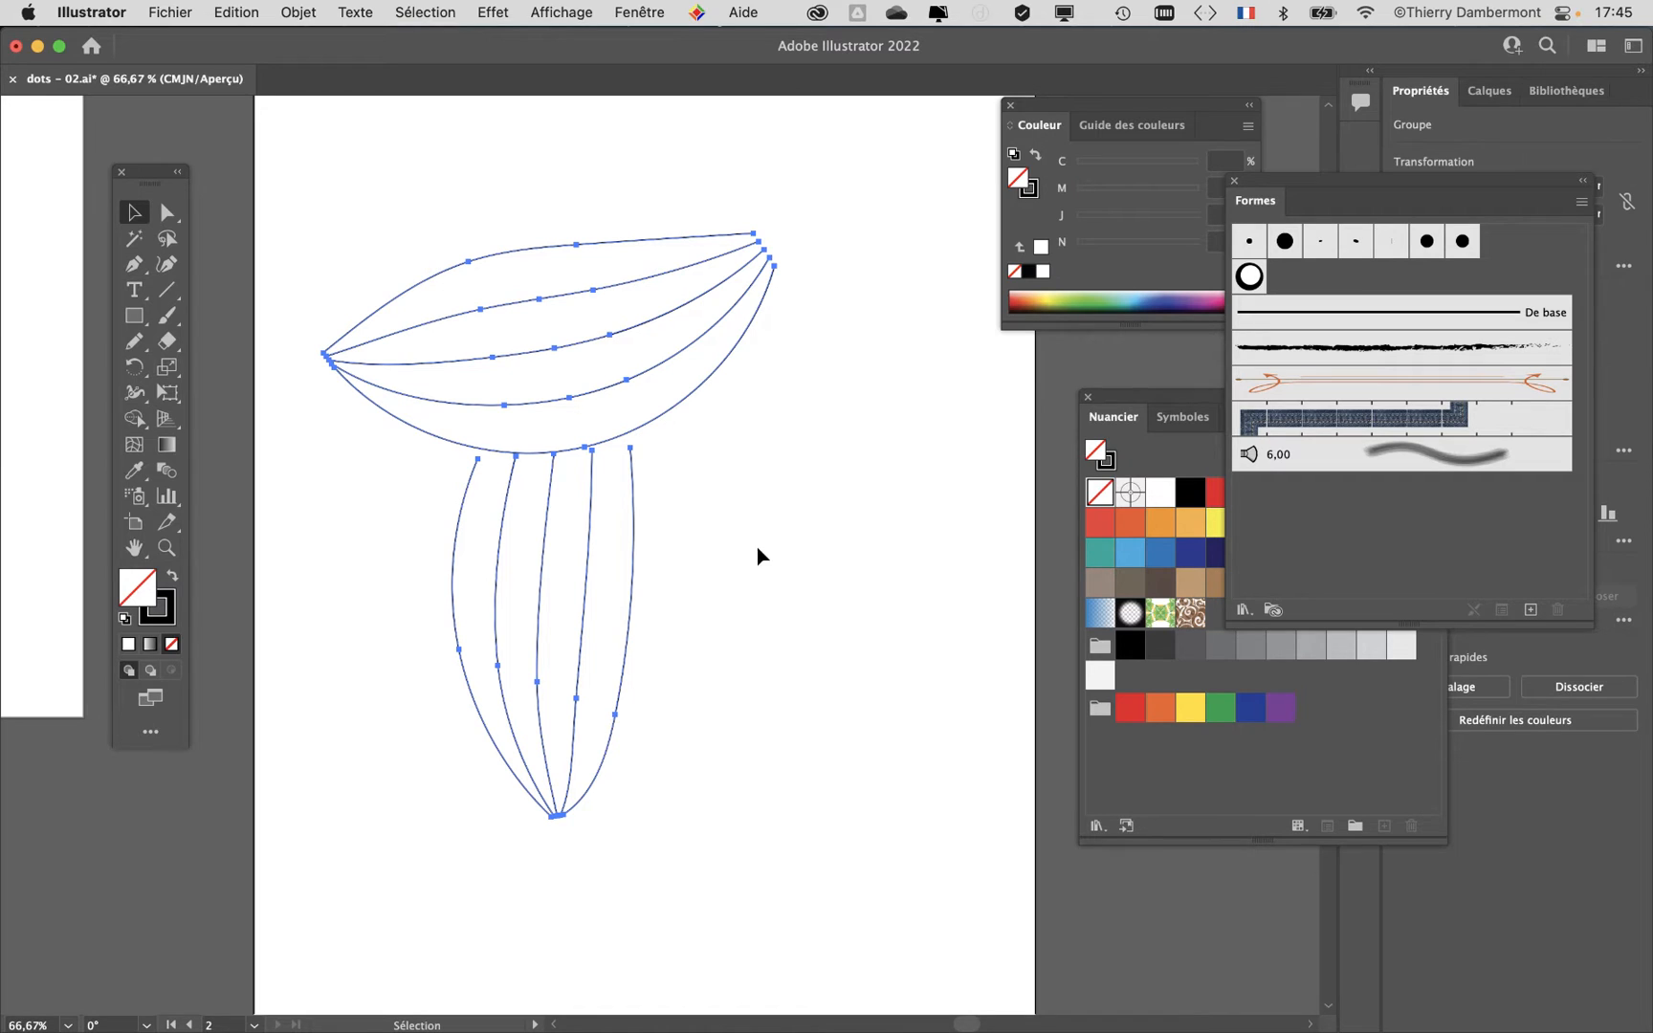
pyautogui.click(247, 13)
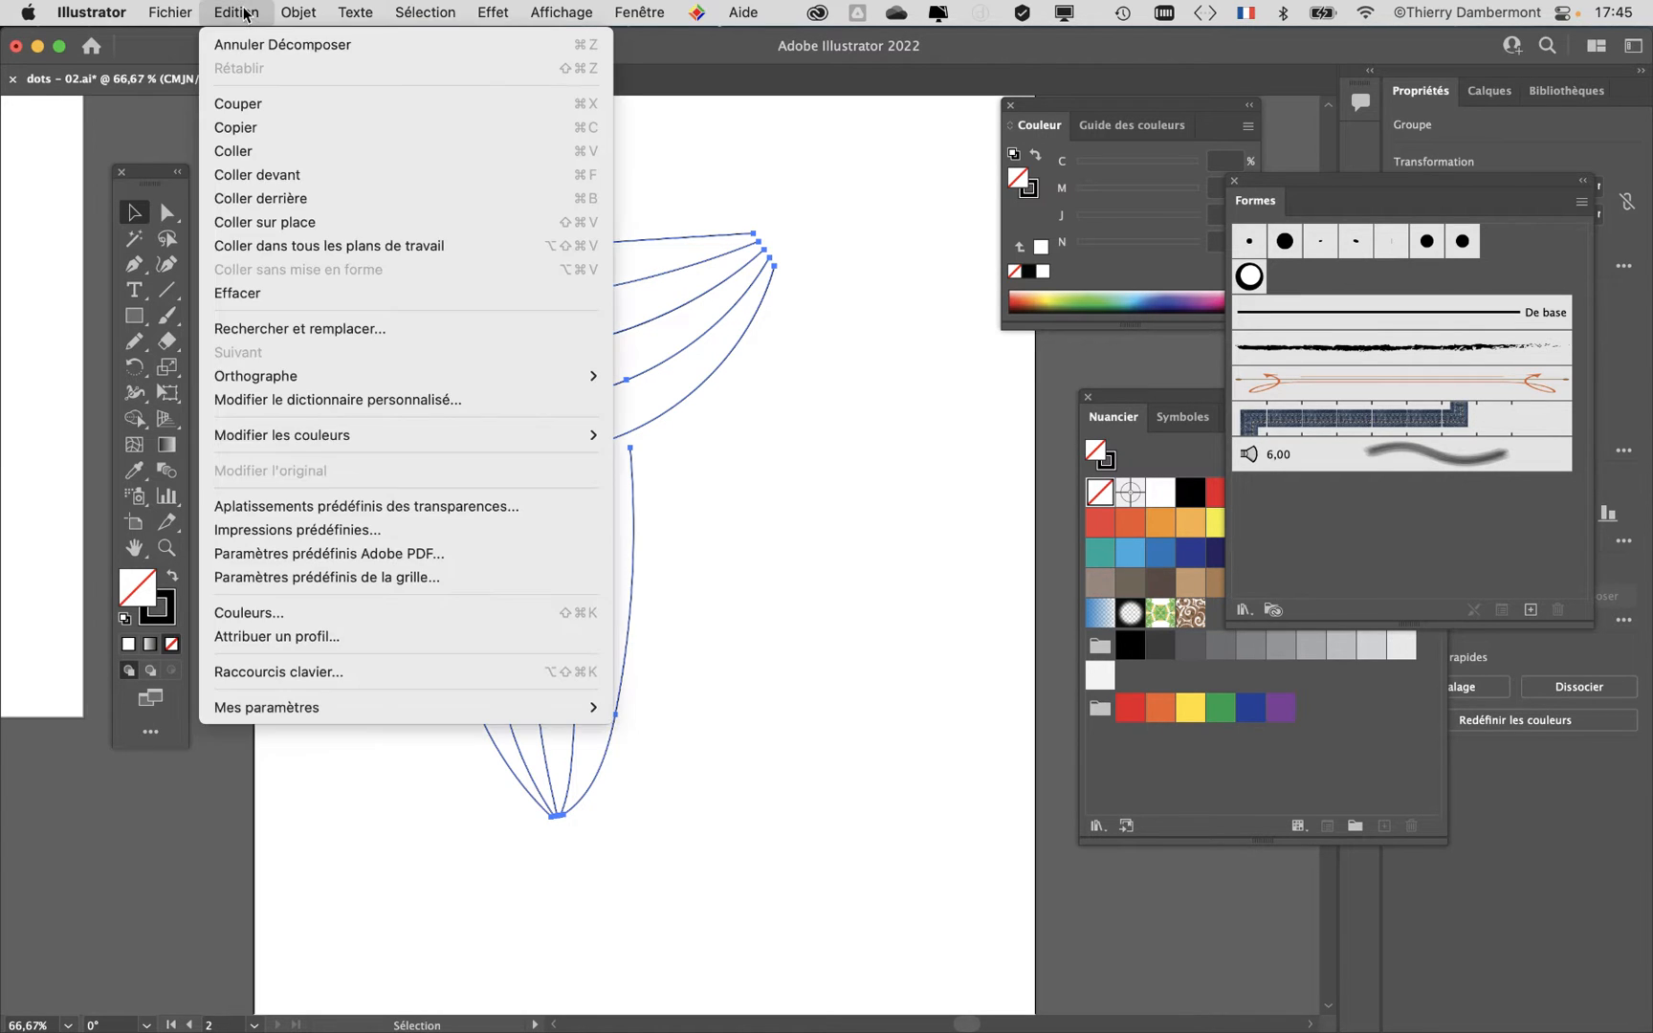
pyautogui.click(247, 44)
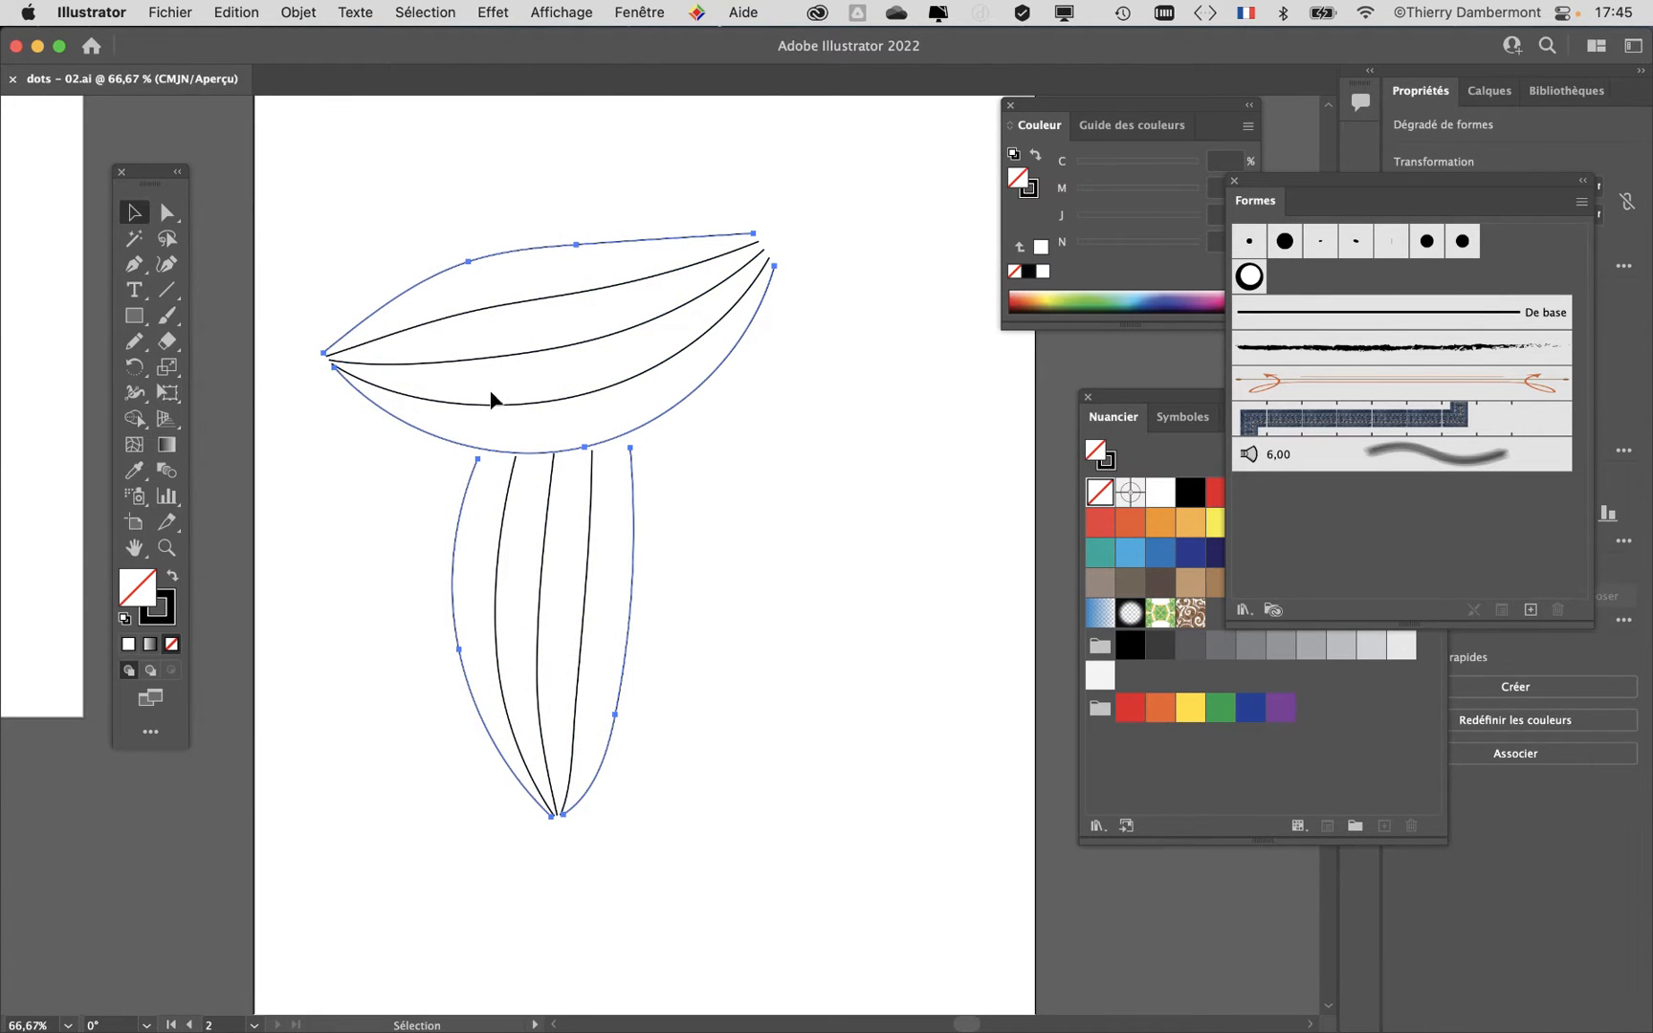
# Step: Display the document's layers in a separate floating panel over the second artboard
pyautogui.moveTo(827, 358); pyautogui.dragTo(779, 350)
pyautogui.moveTo(336, 225); pyautogui.dragTo(285, 200)
pyautogui.click(621, 11)
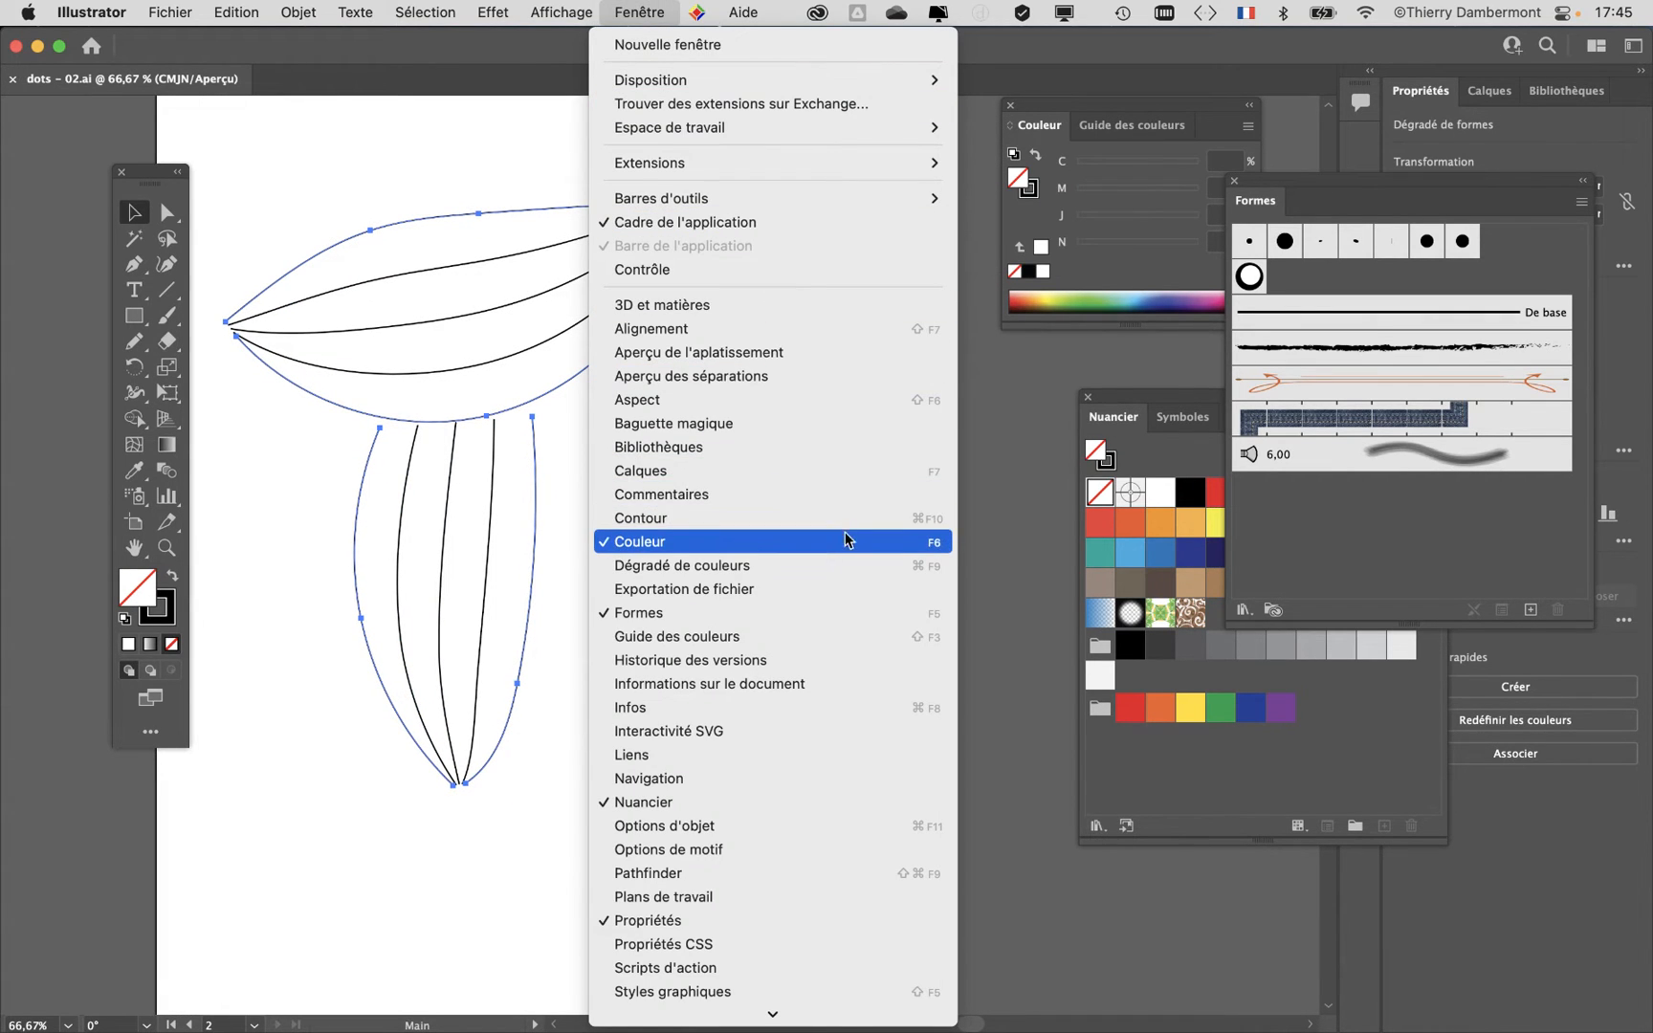
pyautogui.click(815, 471)
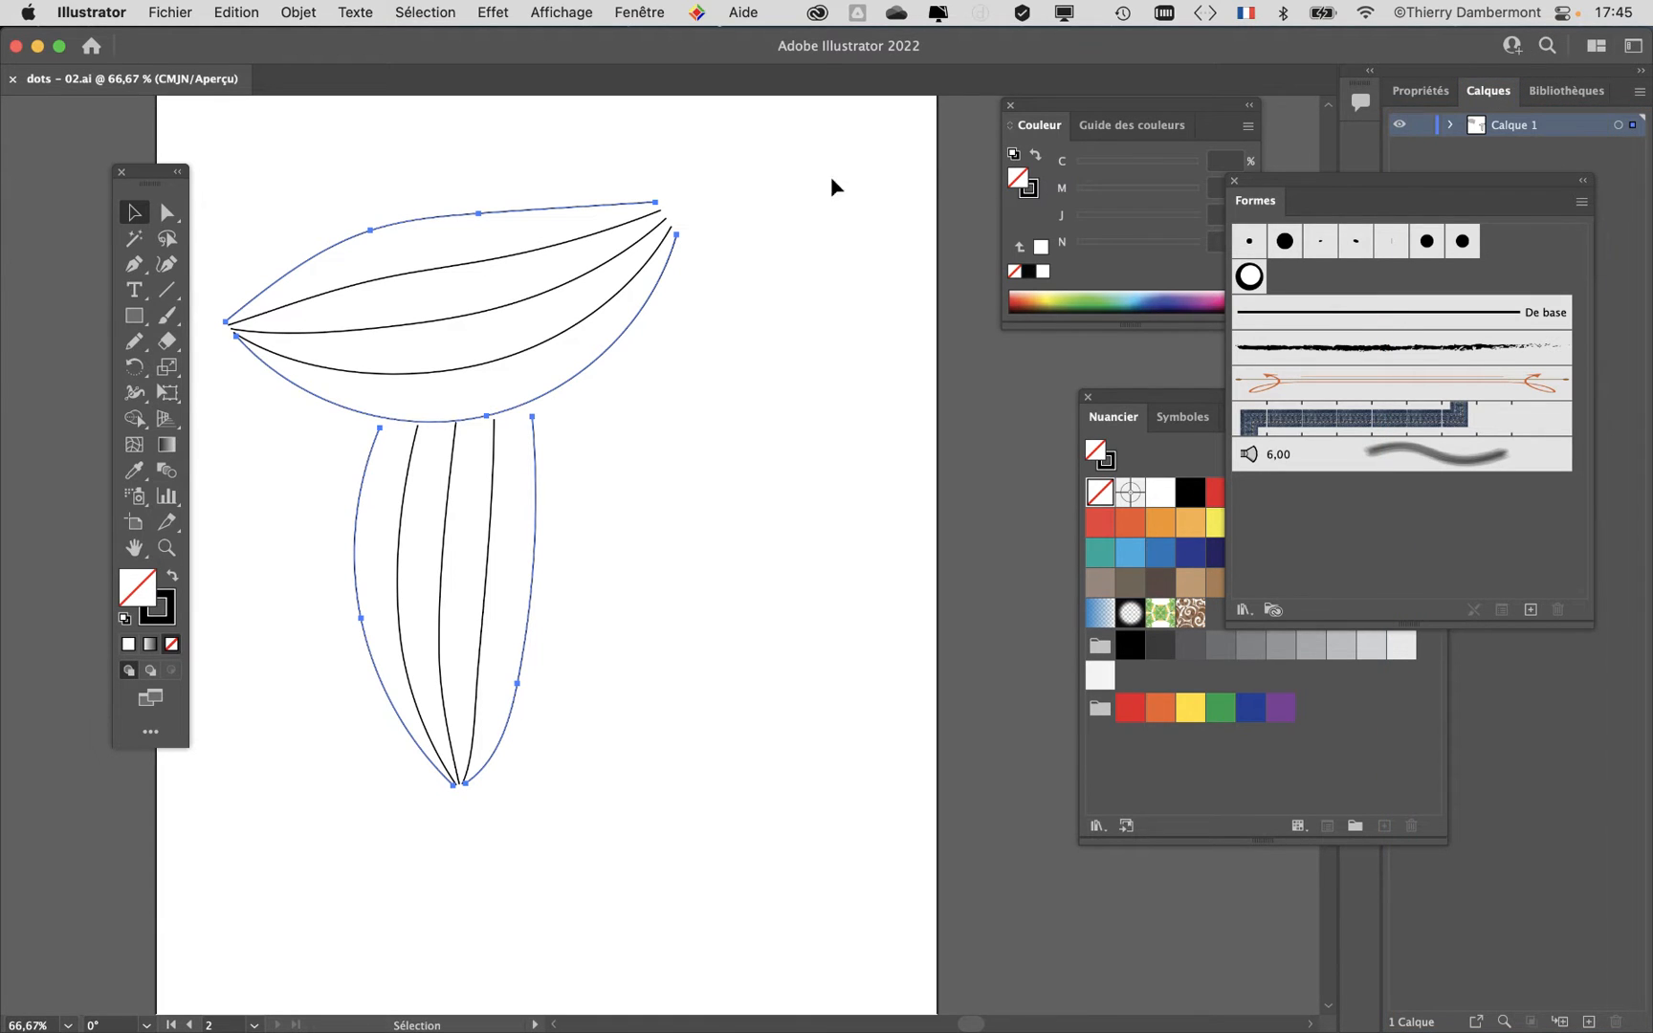
pyautogui.moveTo(1474, 92); pyautogui.dragTo(527, 149)
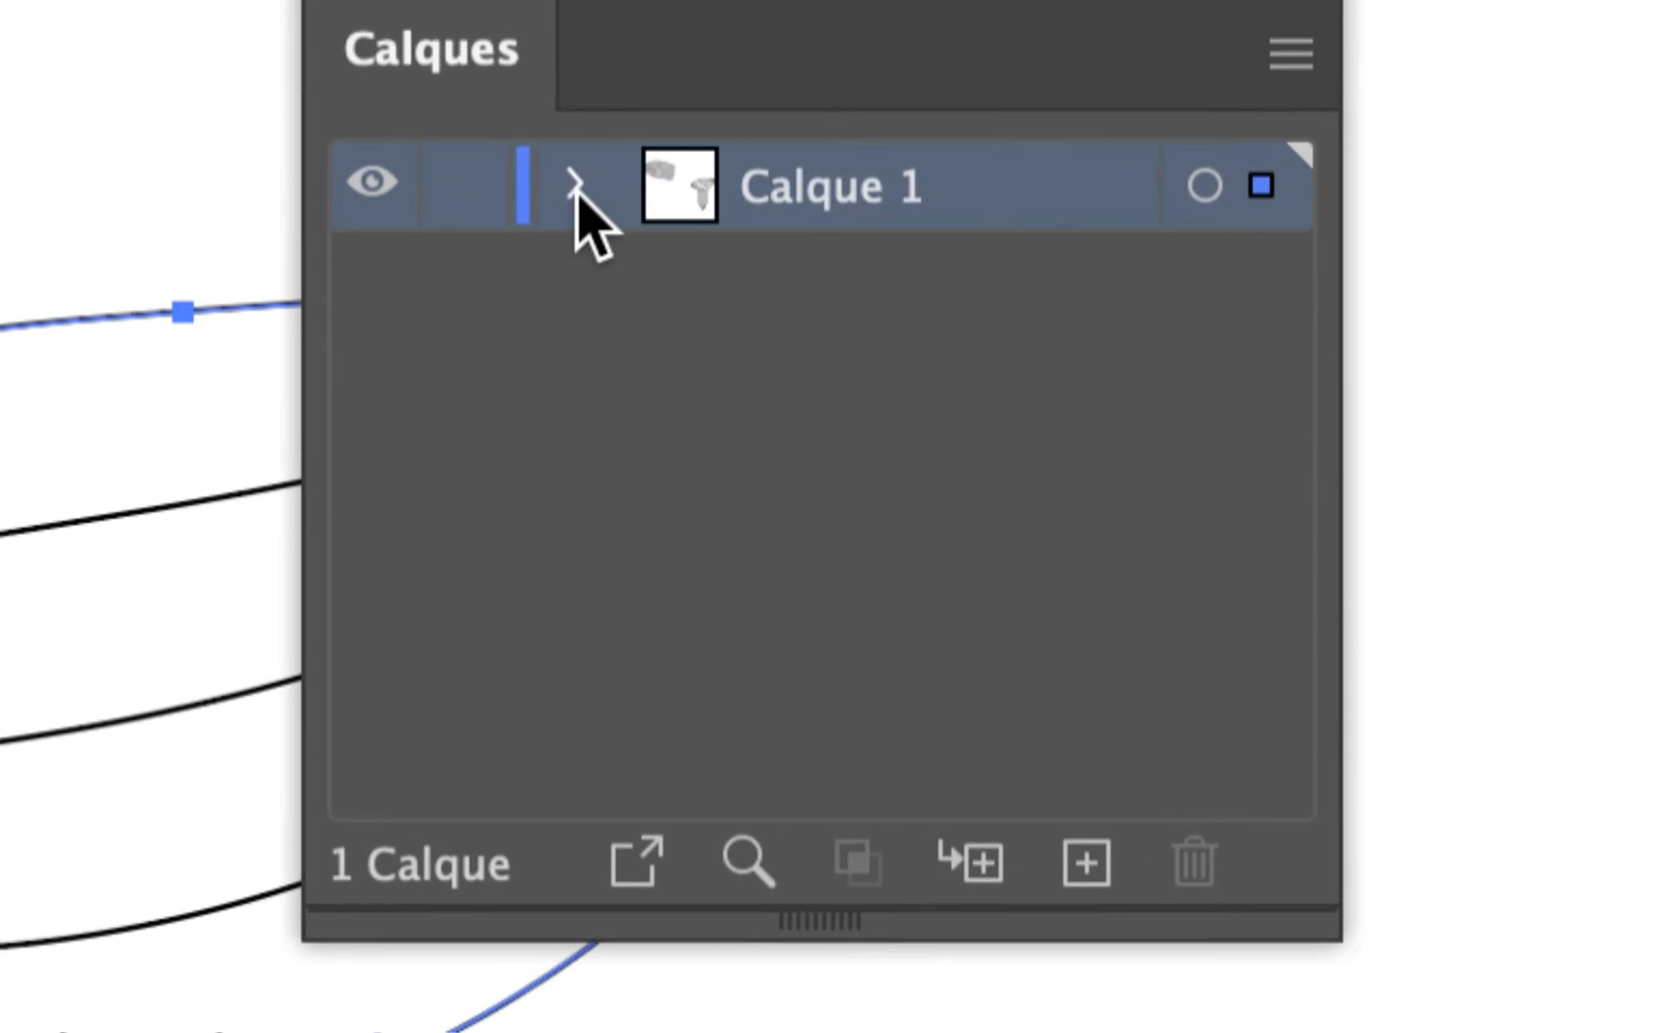
# Step: List the contents of Calque 1, target only the lower petal's blend and expand it into editable paths
pyautogui.click(576, 182)
pyautogui.moveTo(1327, 922); pyautogui.dragTo(915, 312)
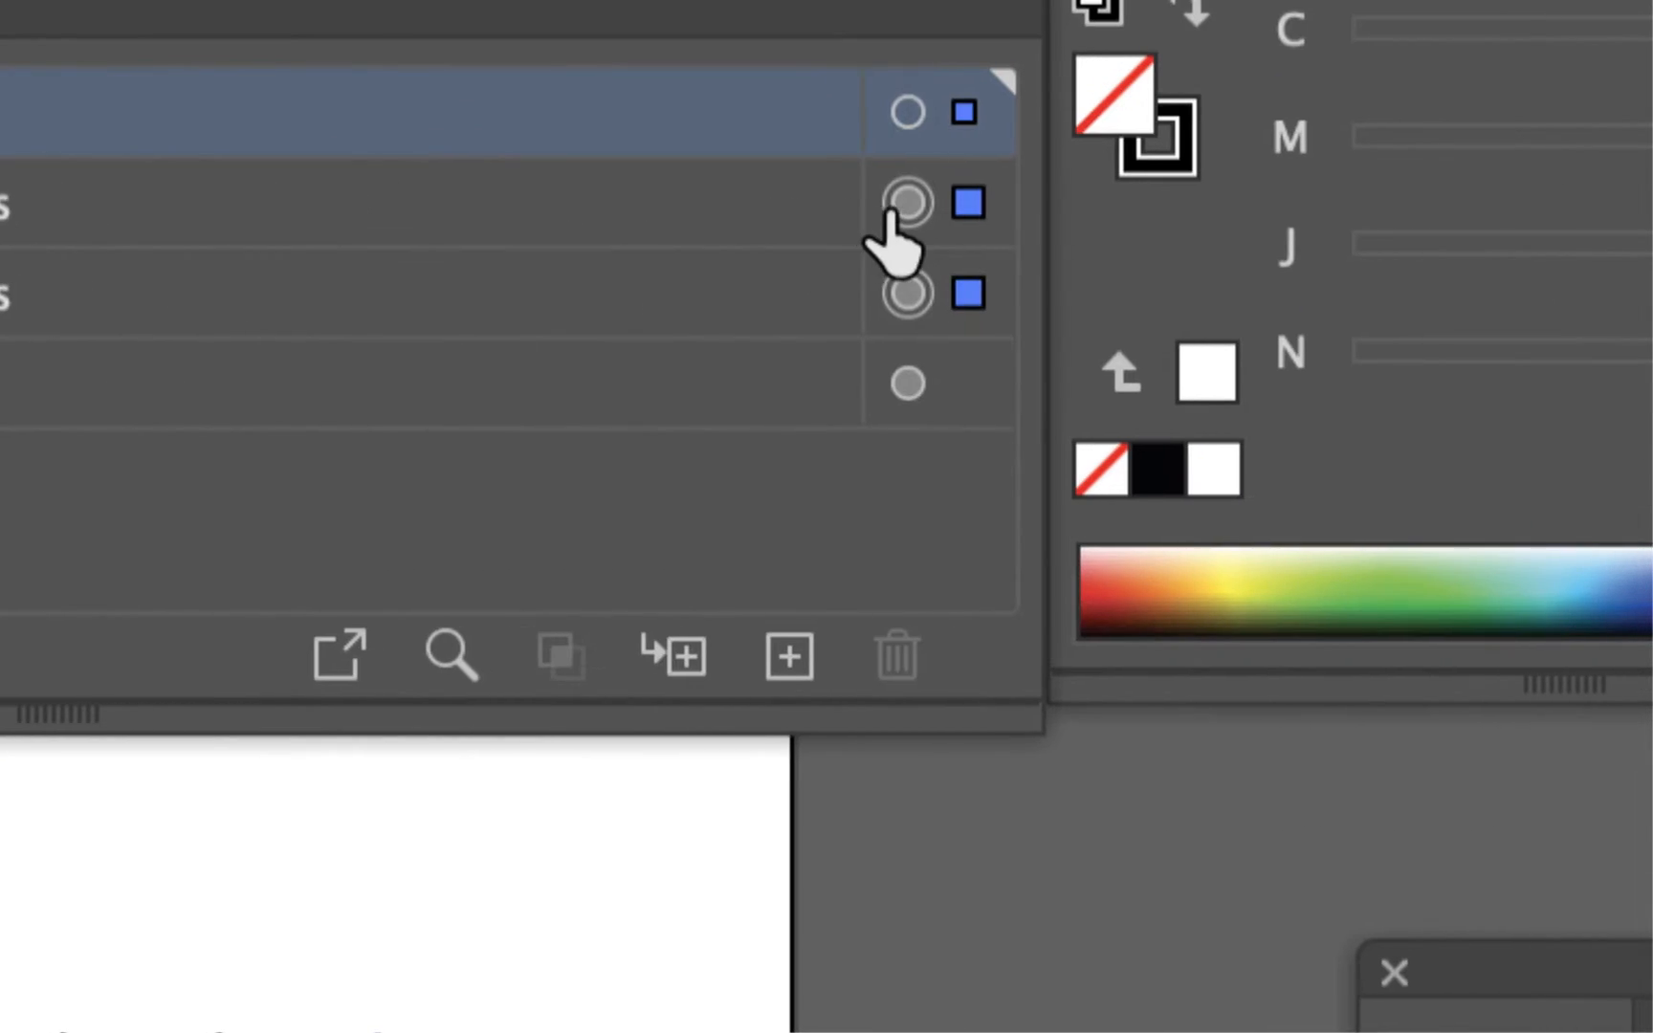
pyautogui.click(897, 206)
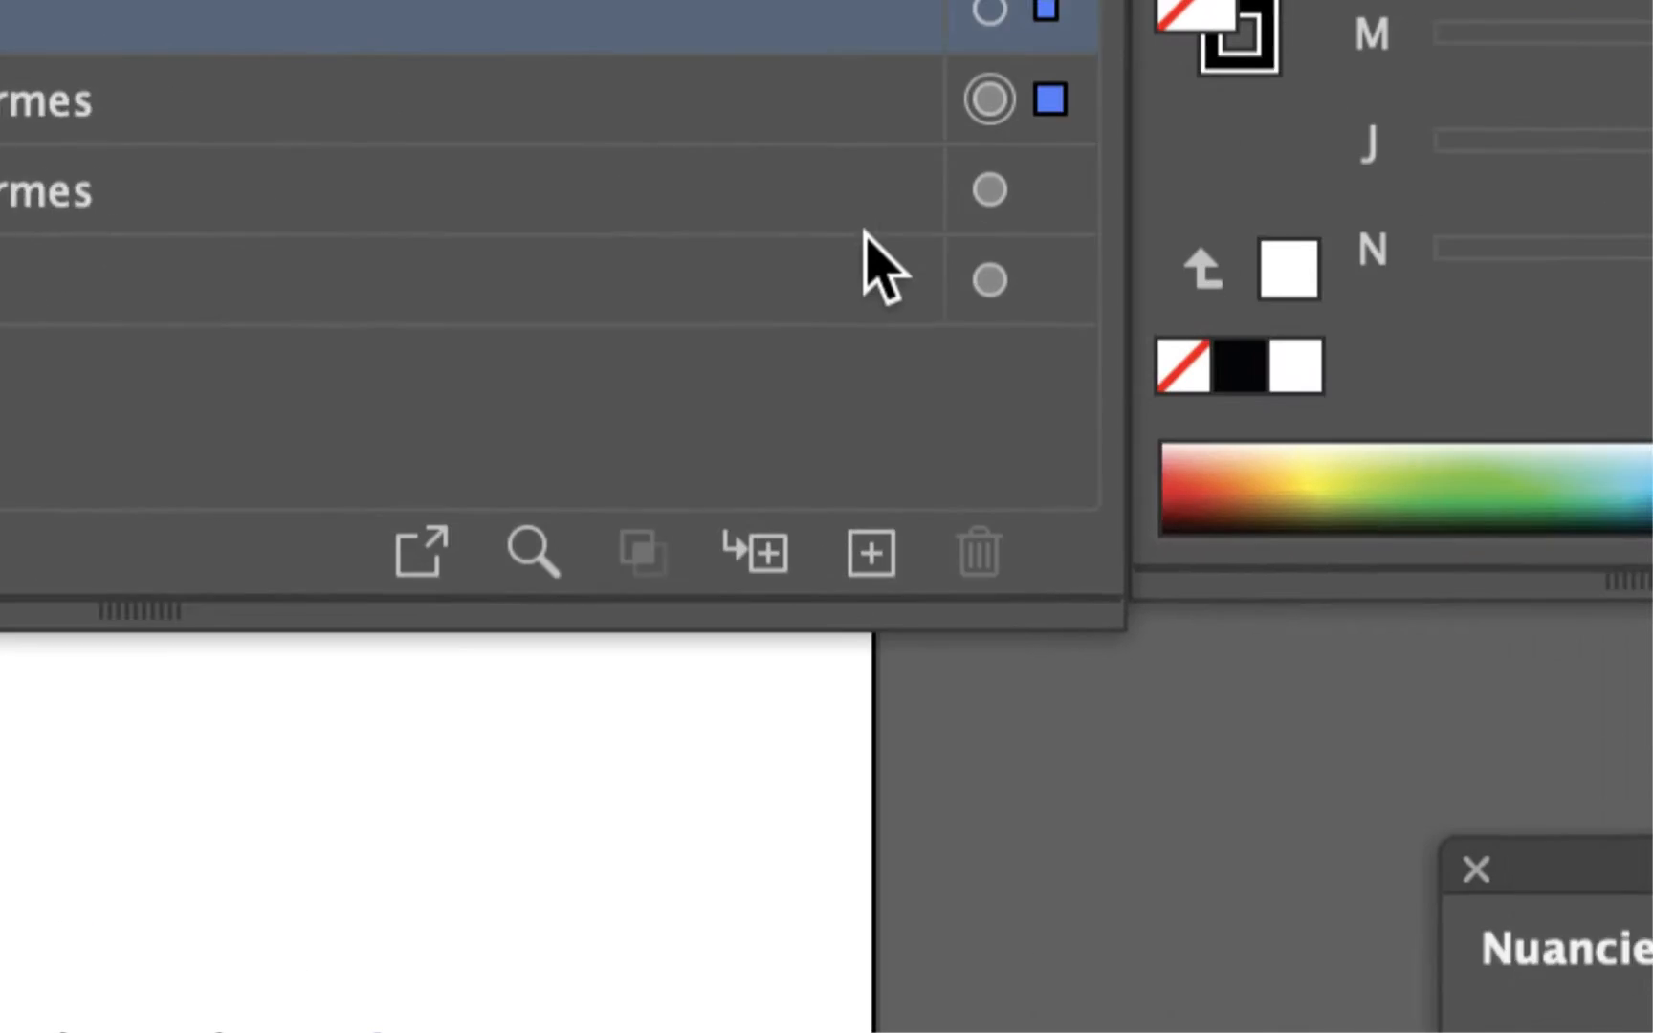
pyautogui.click(892, 222)
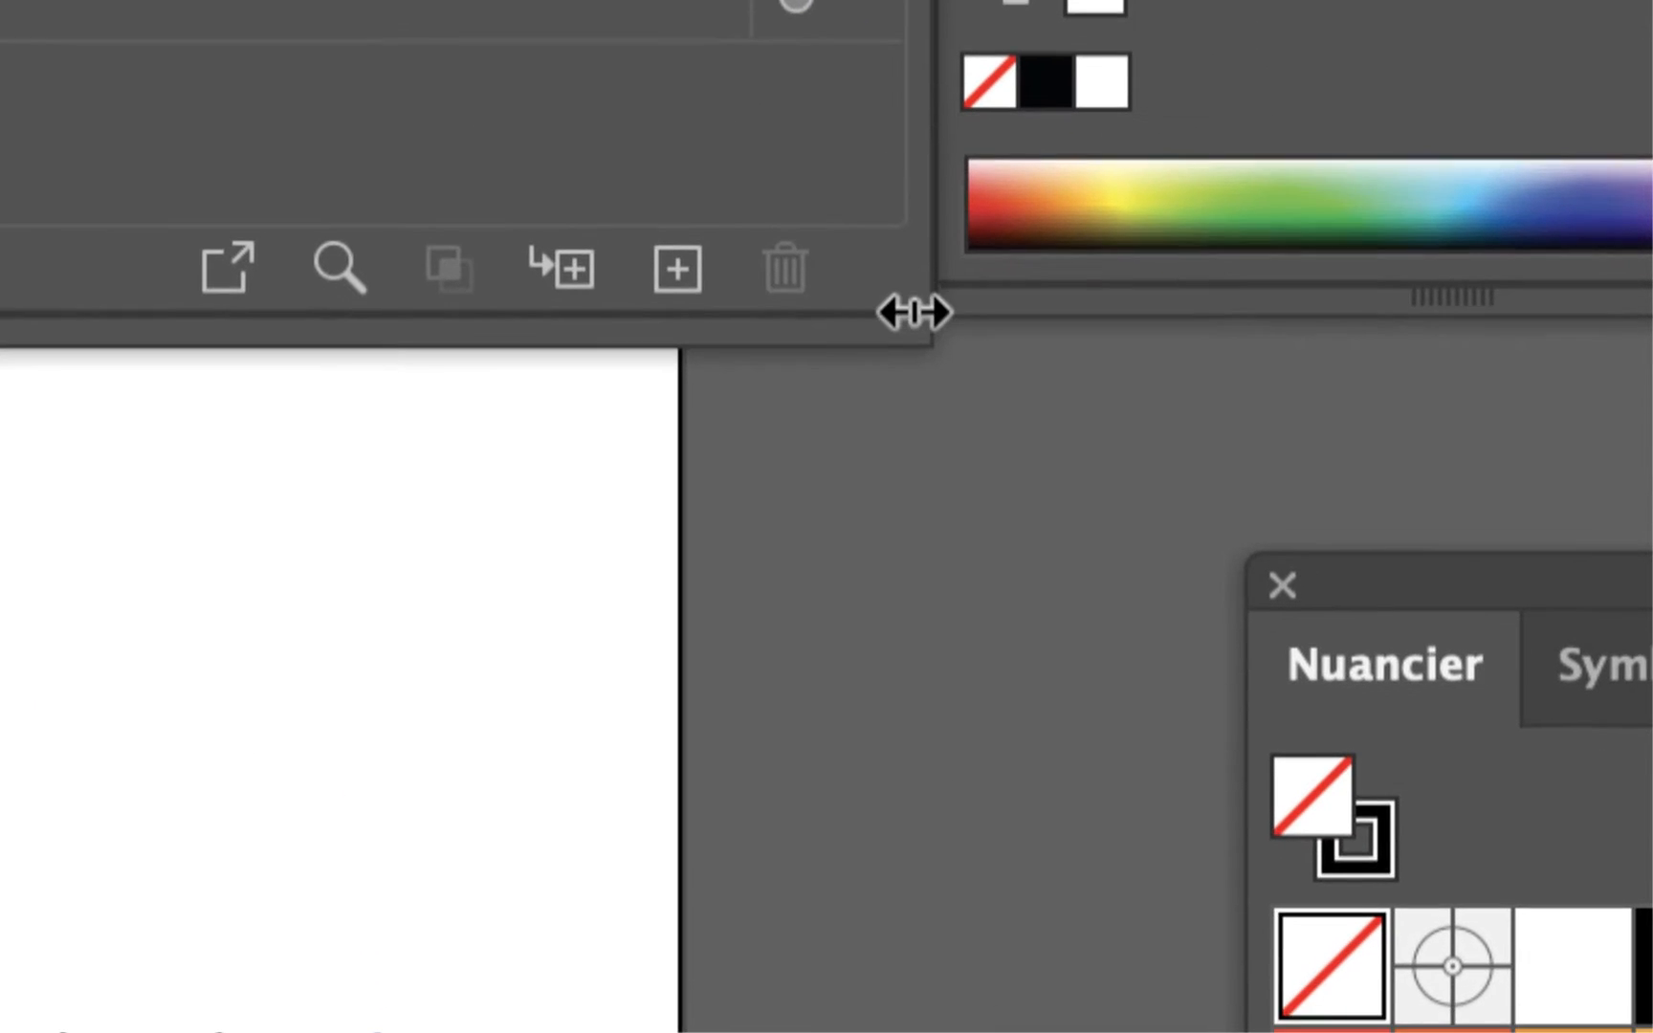
pyautogui.moveTo(914, 306); pyautogui.dragTo(335, 304)
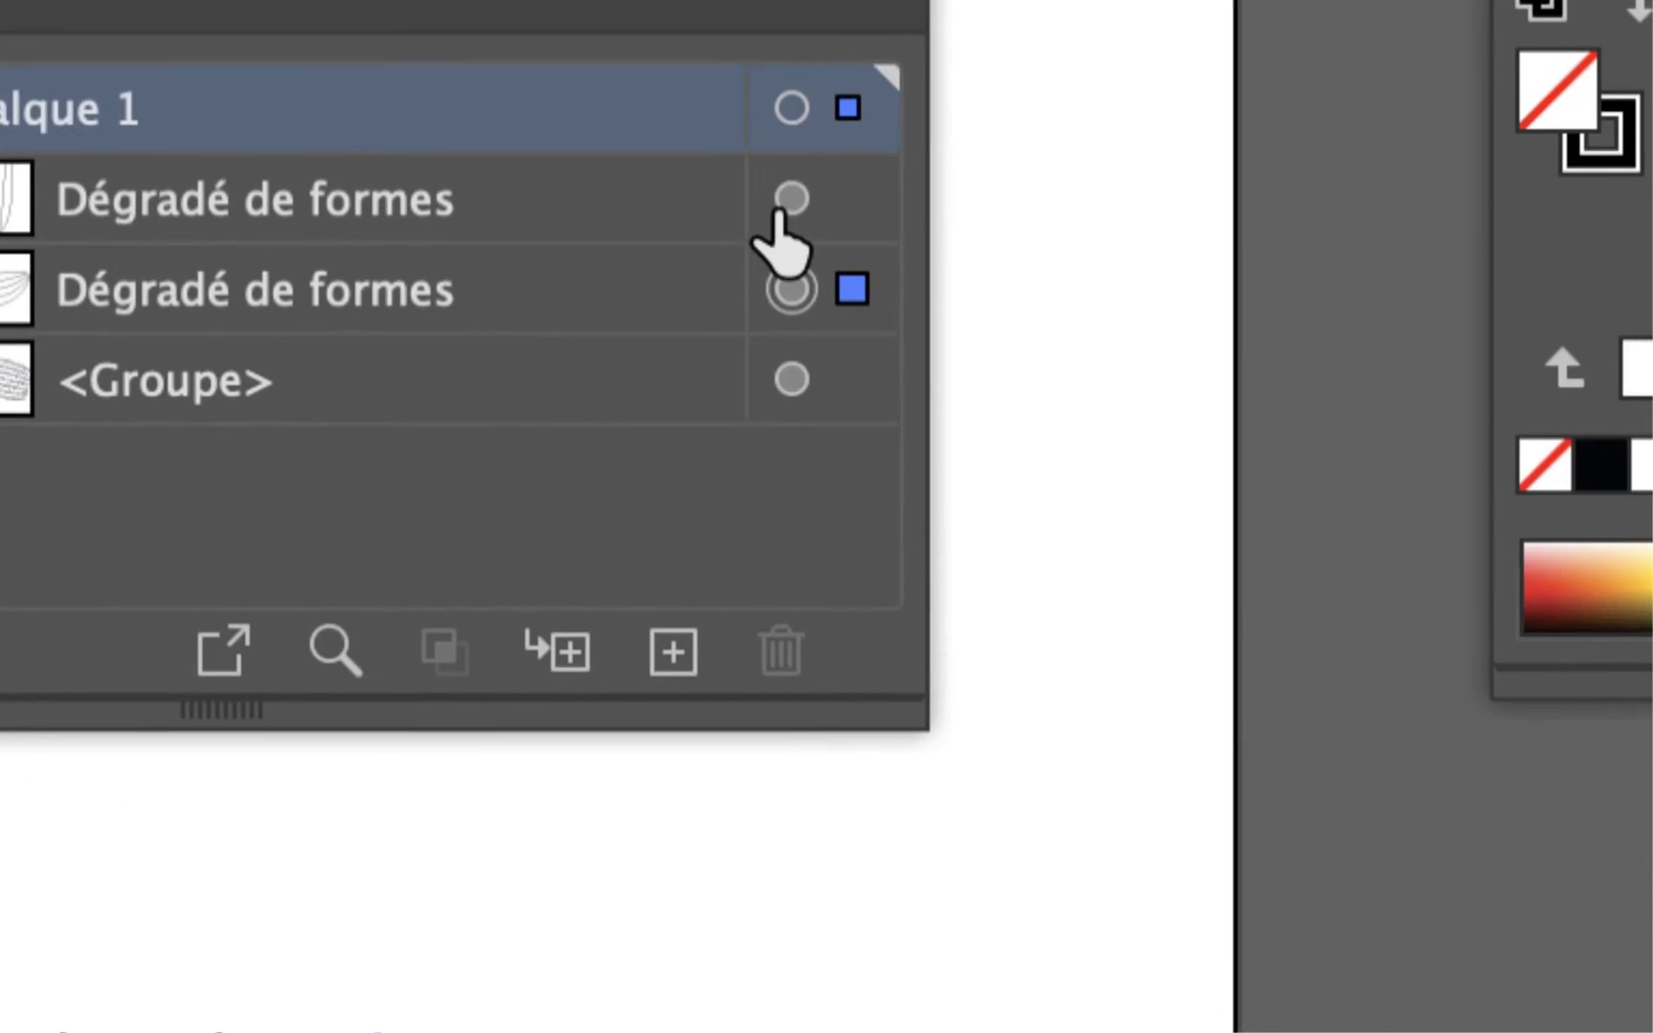
pyautogui.click(1100, 134)
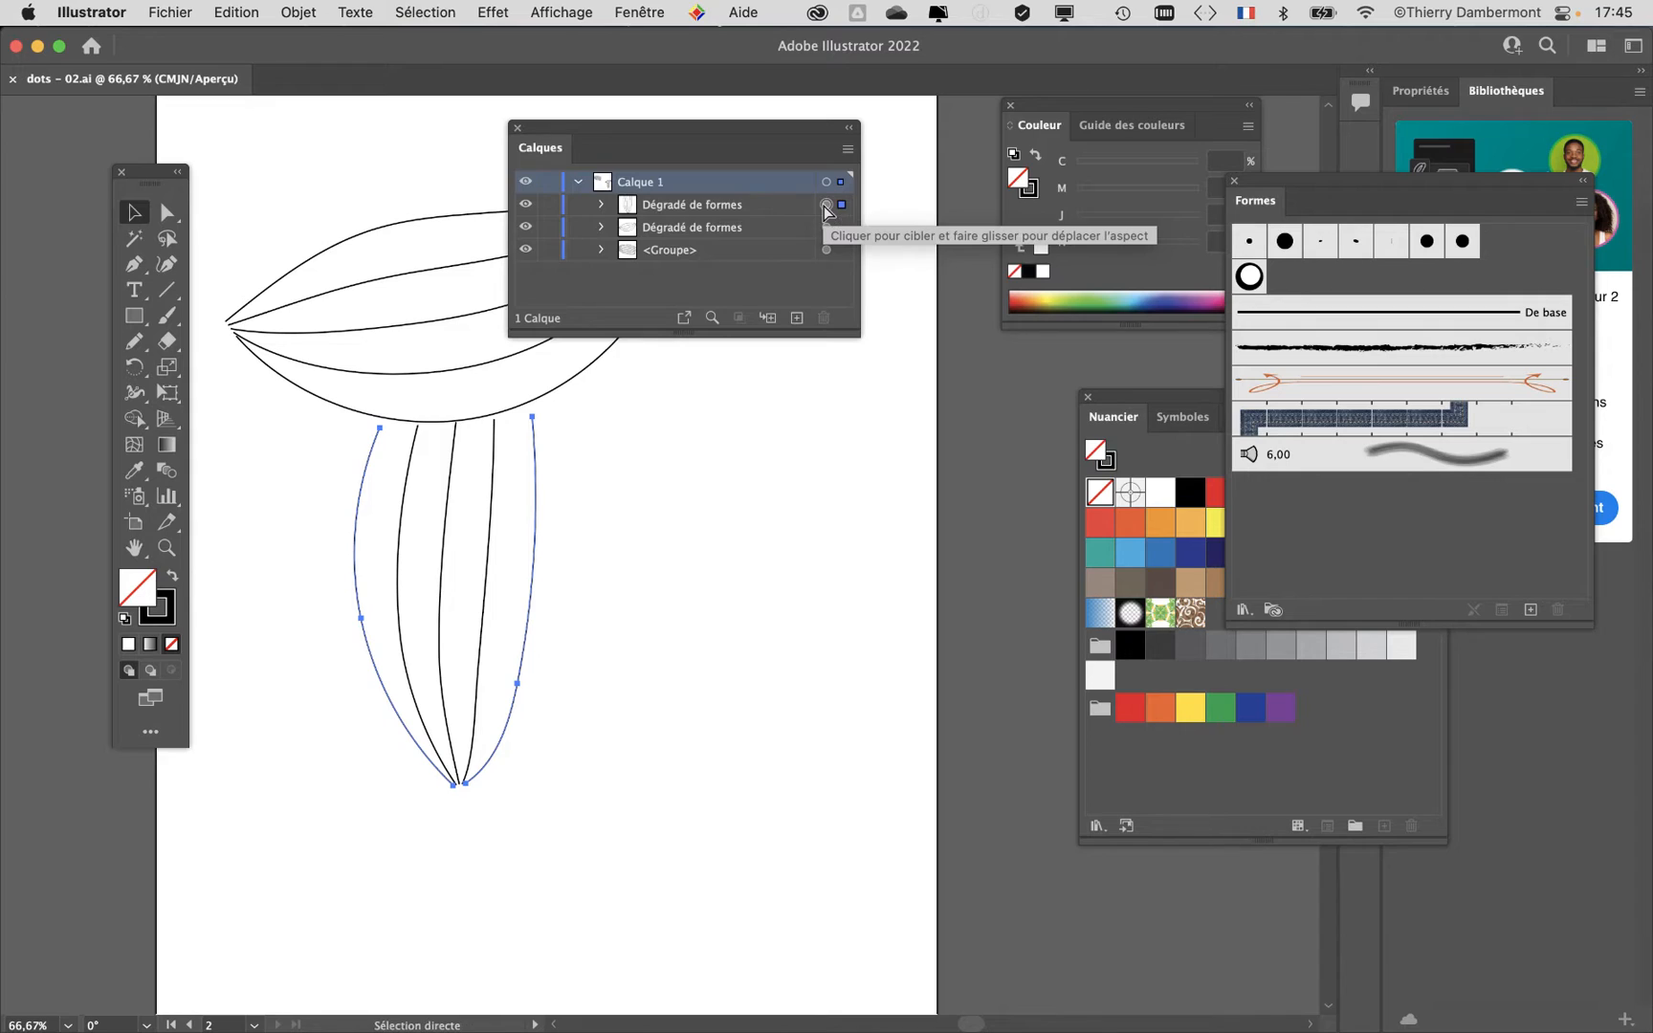
pyautogui.click(289, 12)
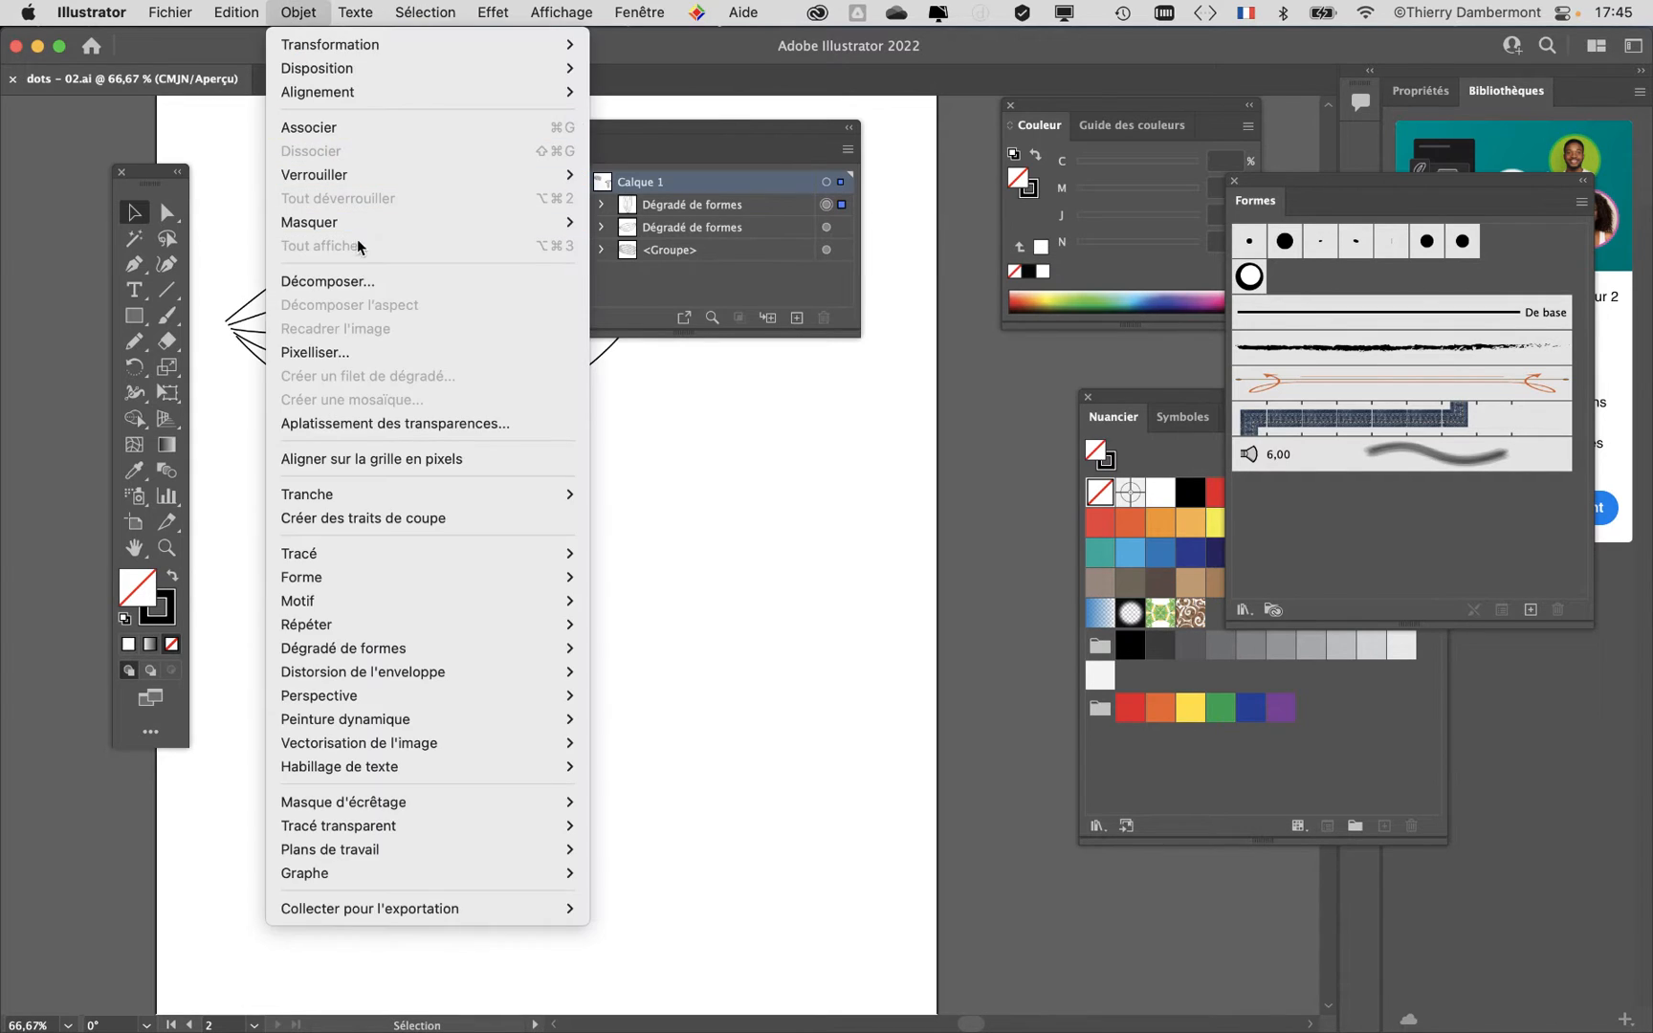
pyautogui.click(375, 282)
pyautogui.click(1038, 665)
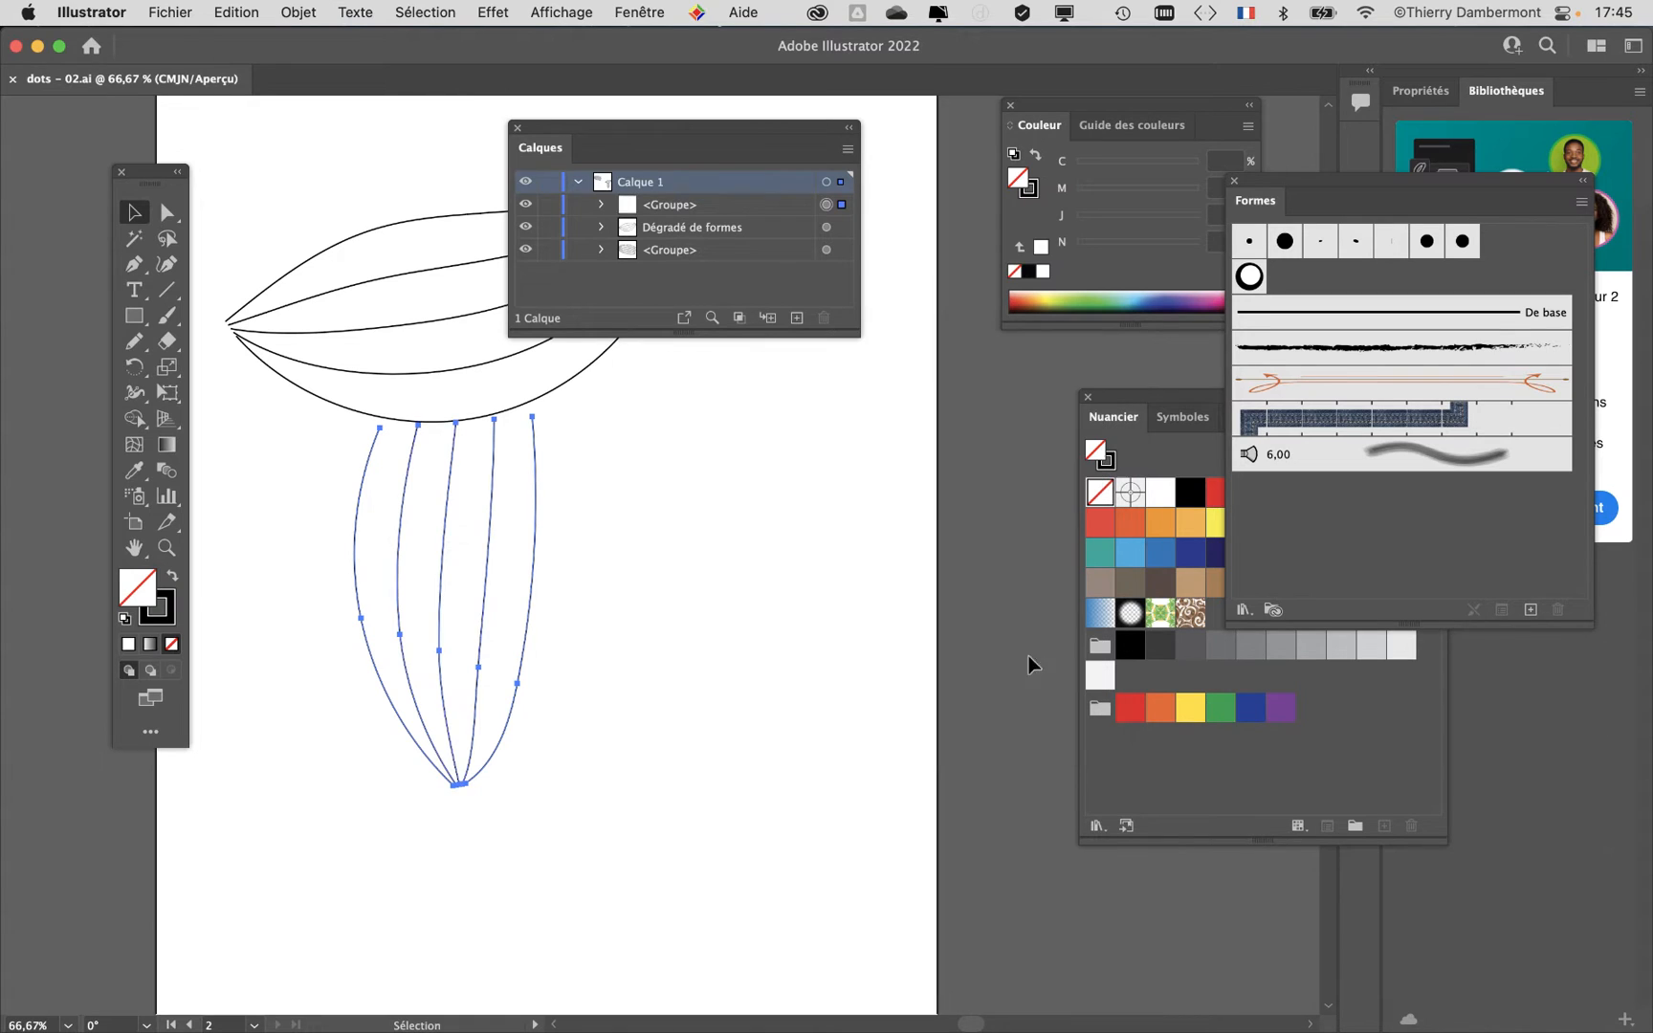
# Step: Target the upper petal's blend in Calque 1 and expand it into editable paths
pyautogui.click(827, 227)
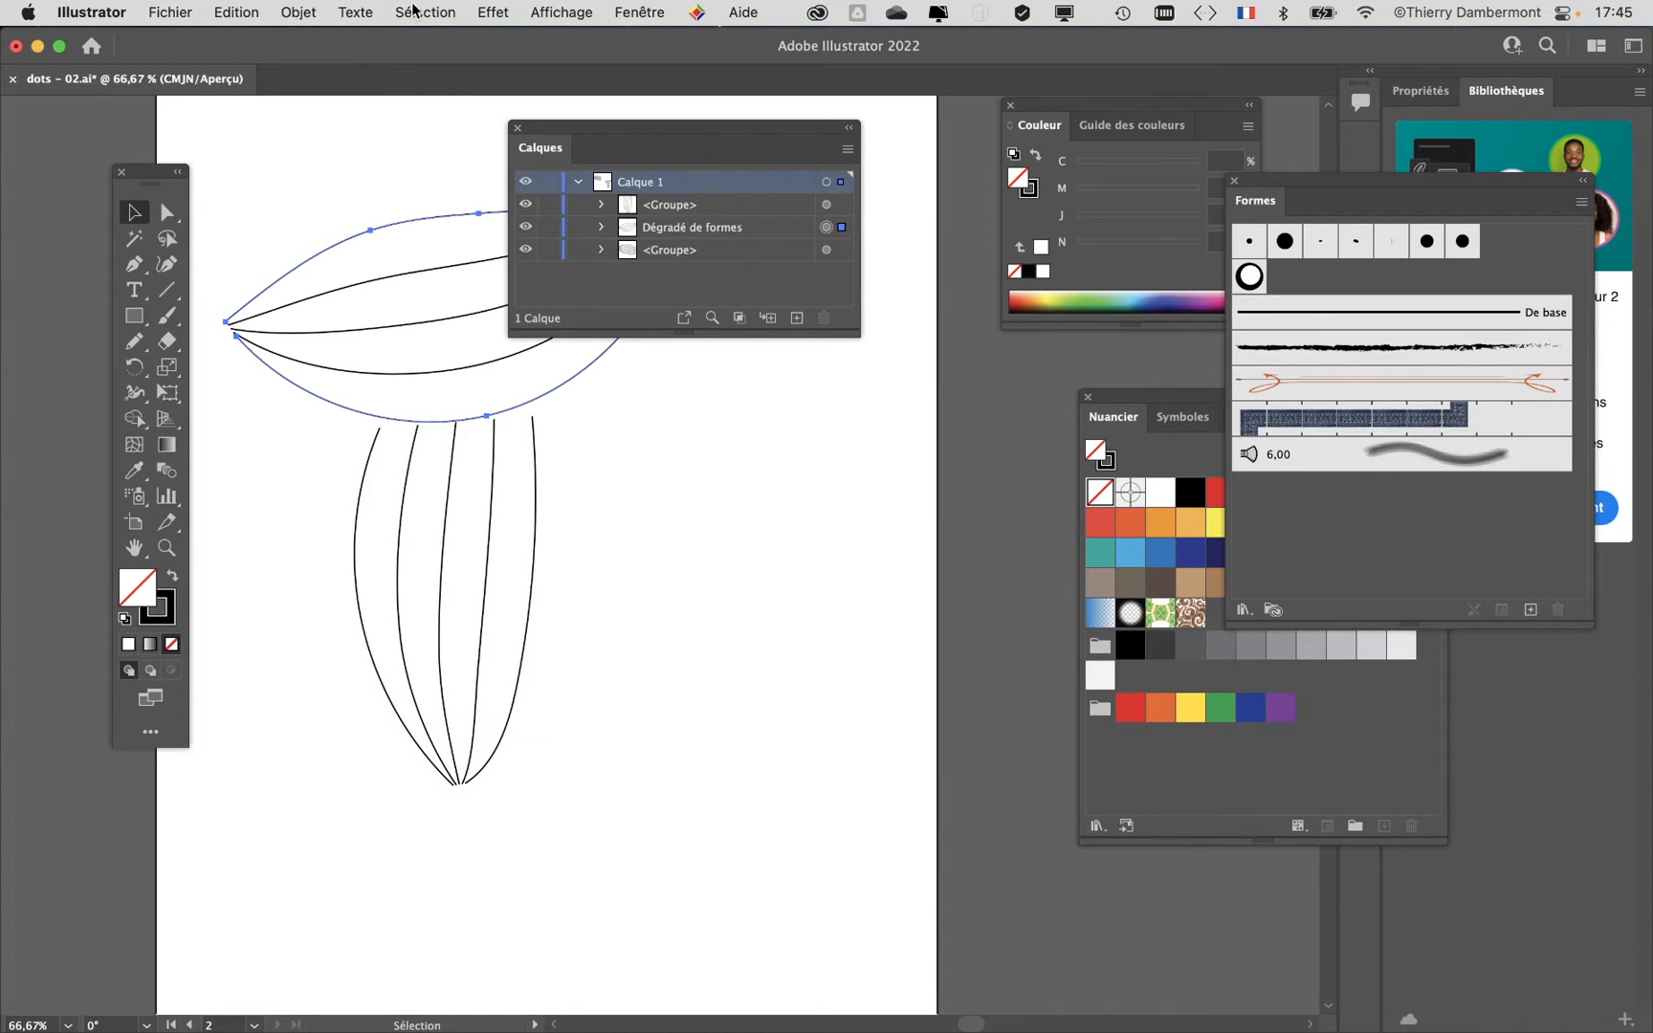
pyautogui.click(314, 12)
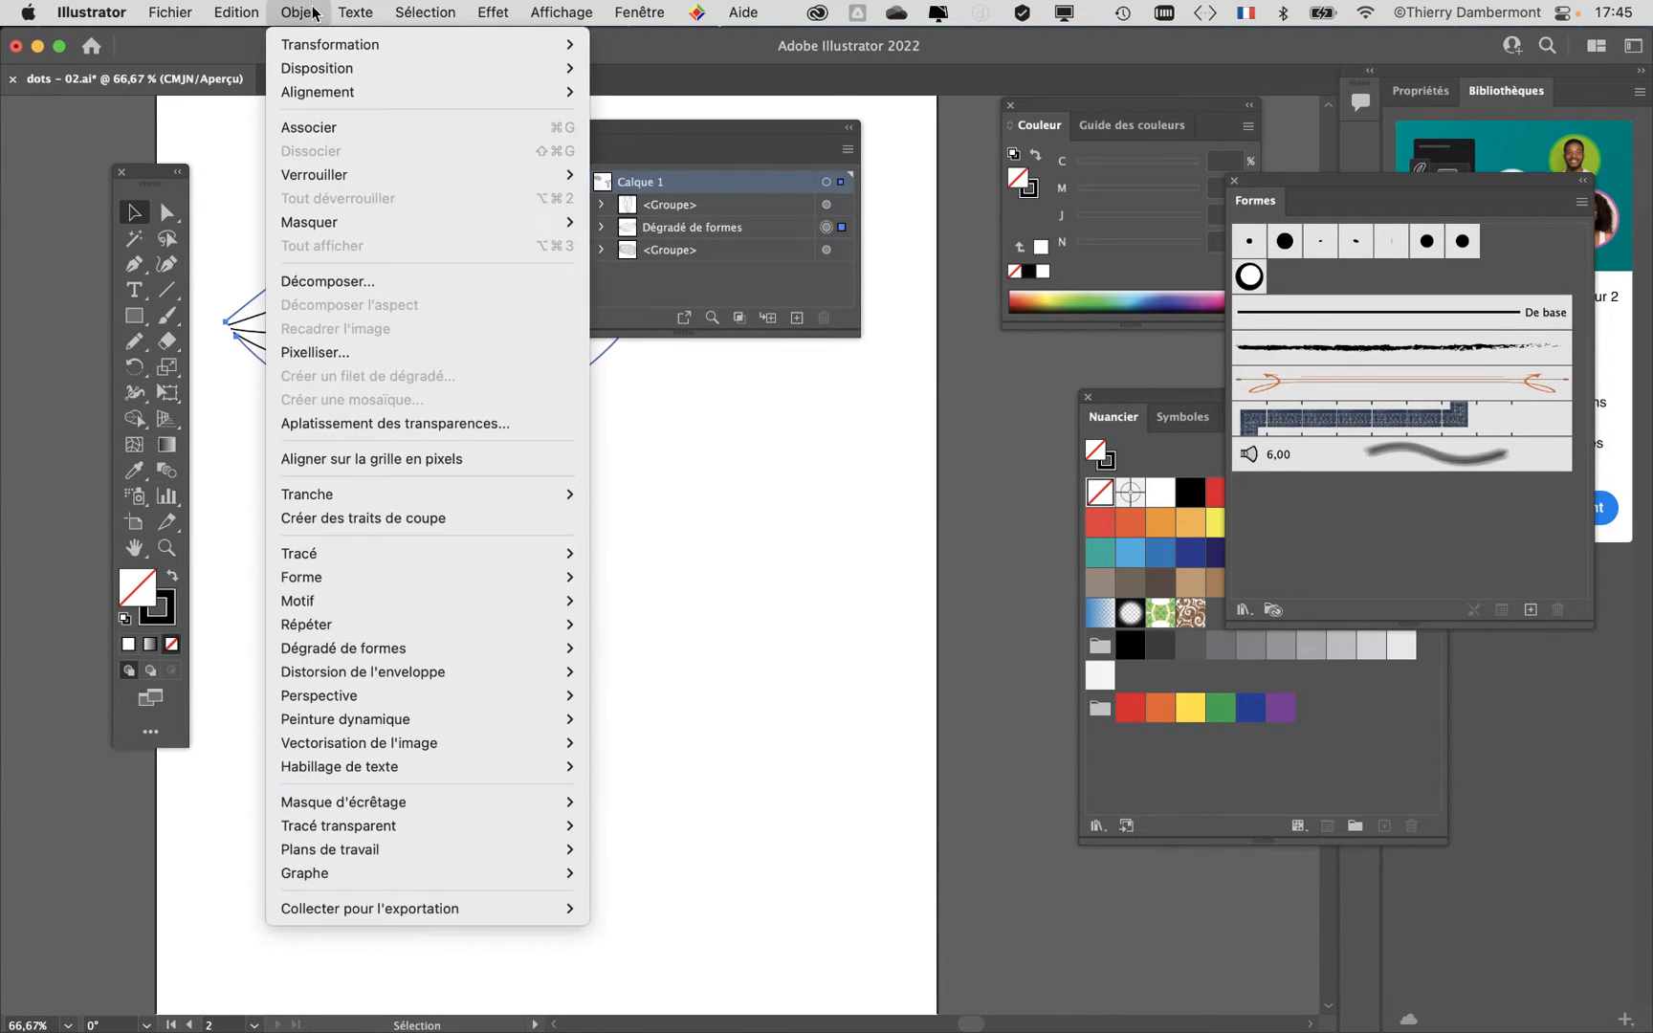
pyautogui.click(384, 282)
pyautogui.press('Return')
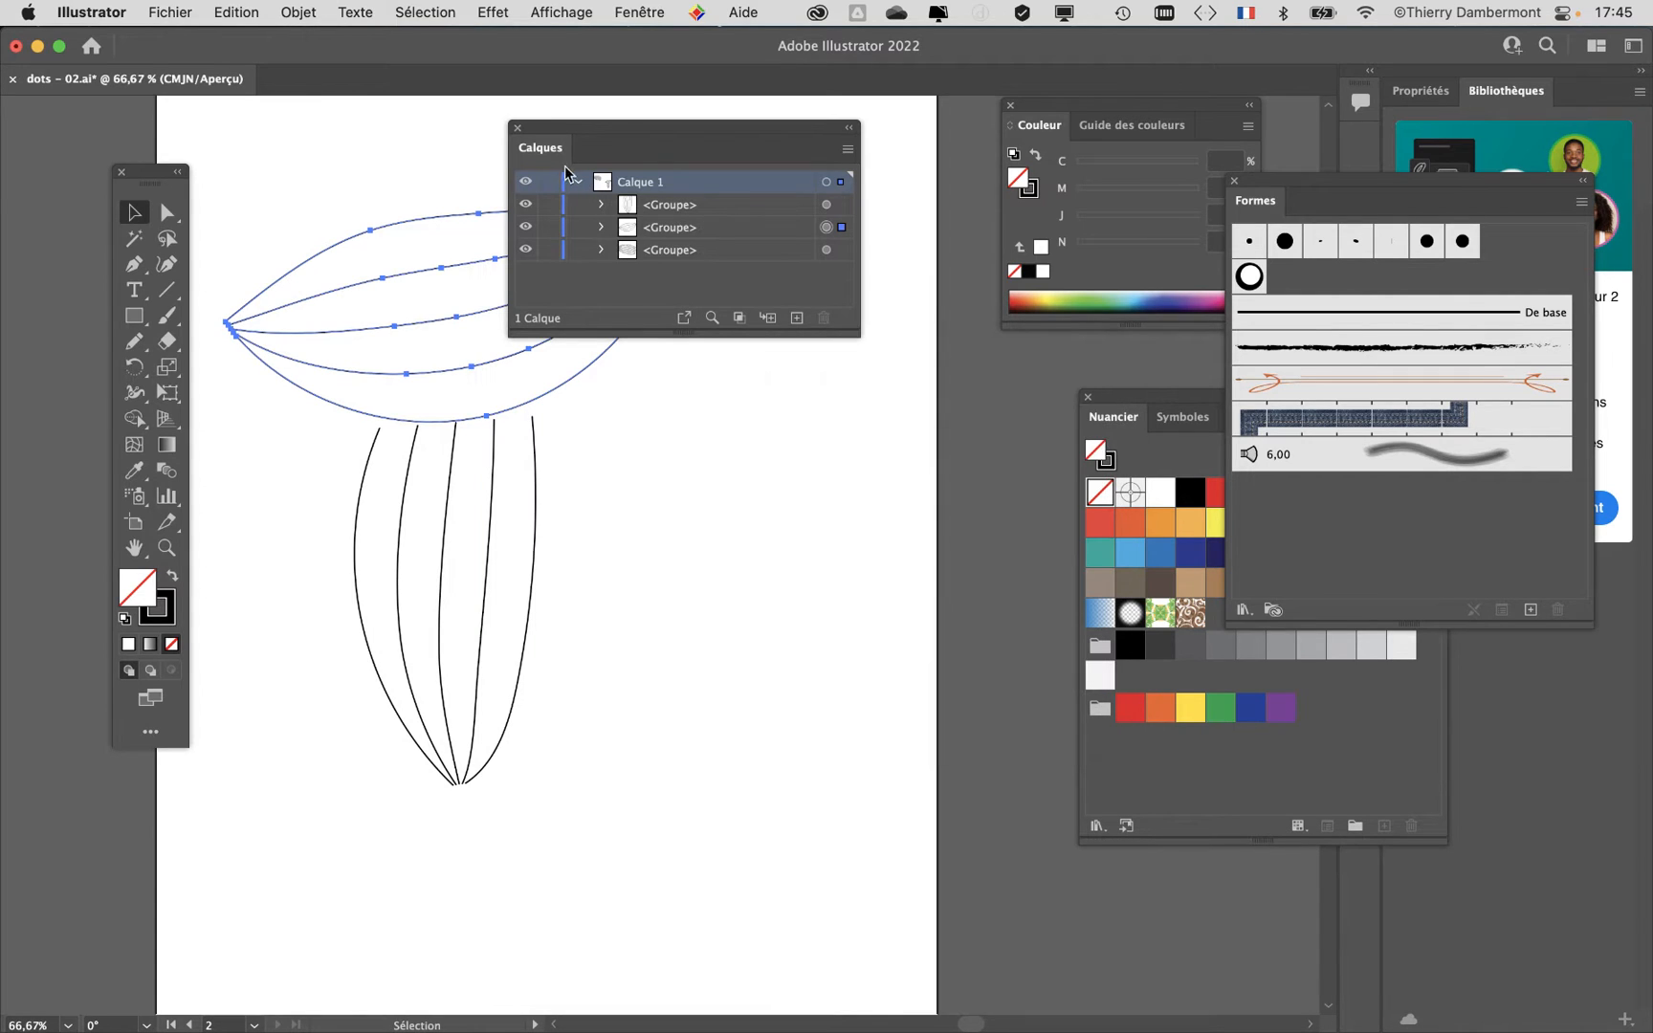
# Step: Uncover the upper petal by closing the floating layers panel, shift the toolbox off the artboard and deselect the curves
pyautogui.moveTo(550, 134); pyautogui.dragTo(660, 416)
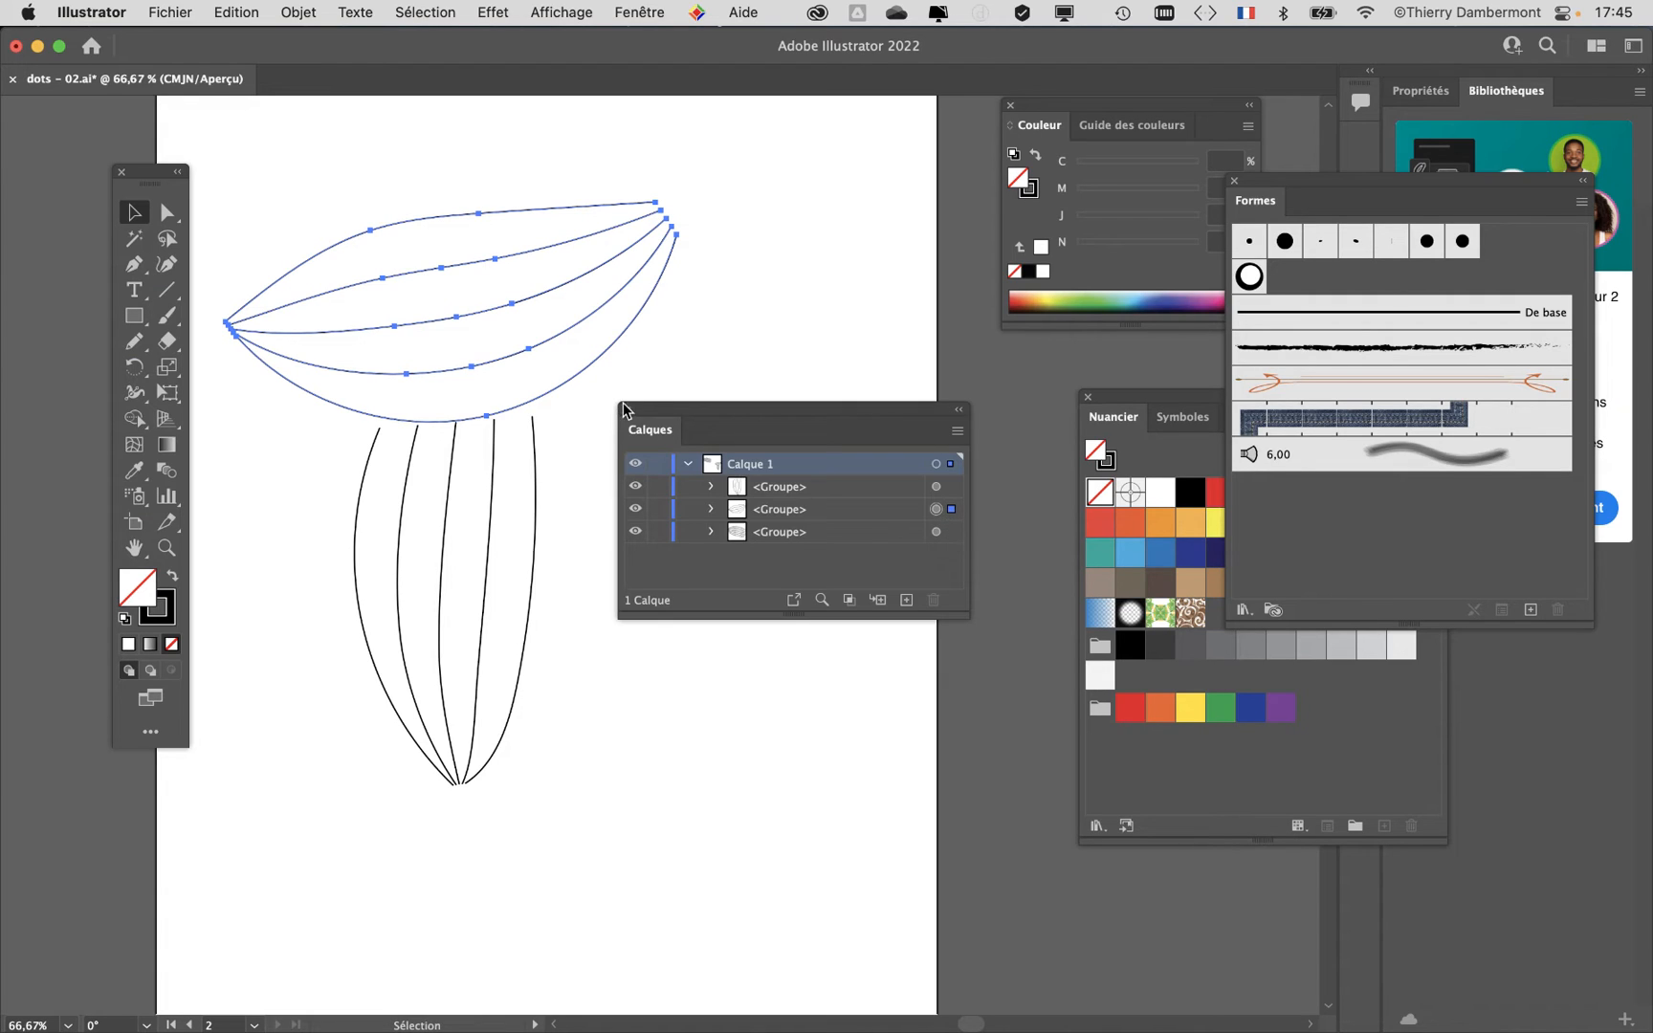
pyautogui.click(624, 407)
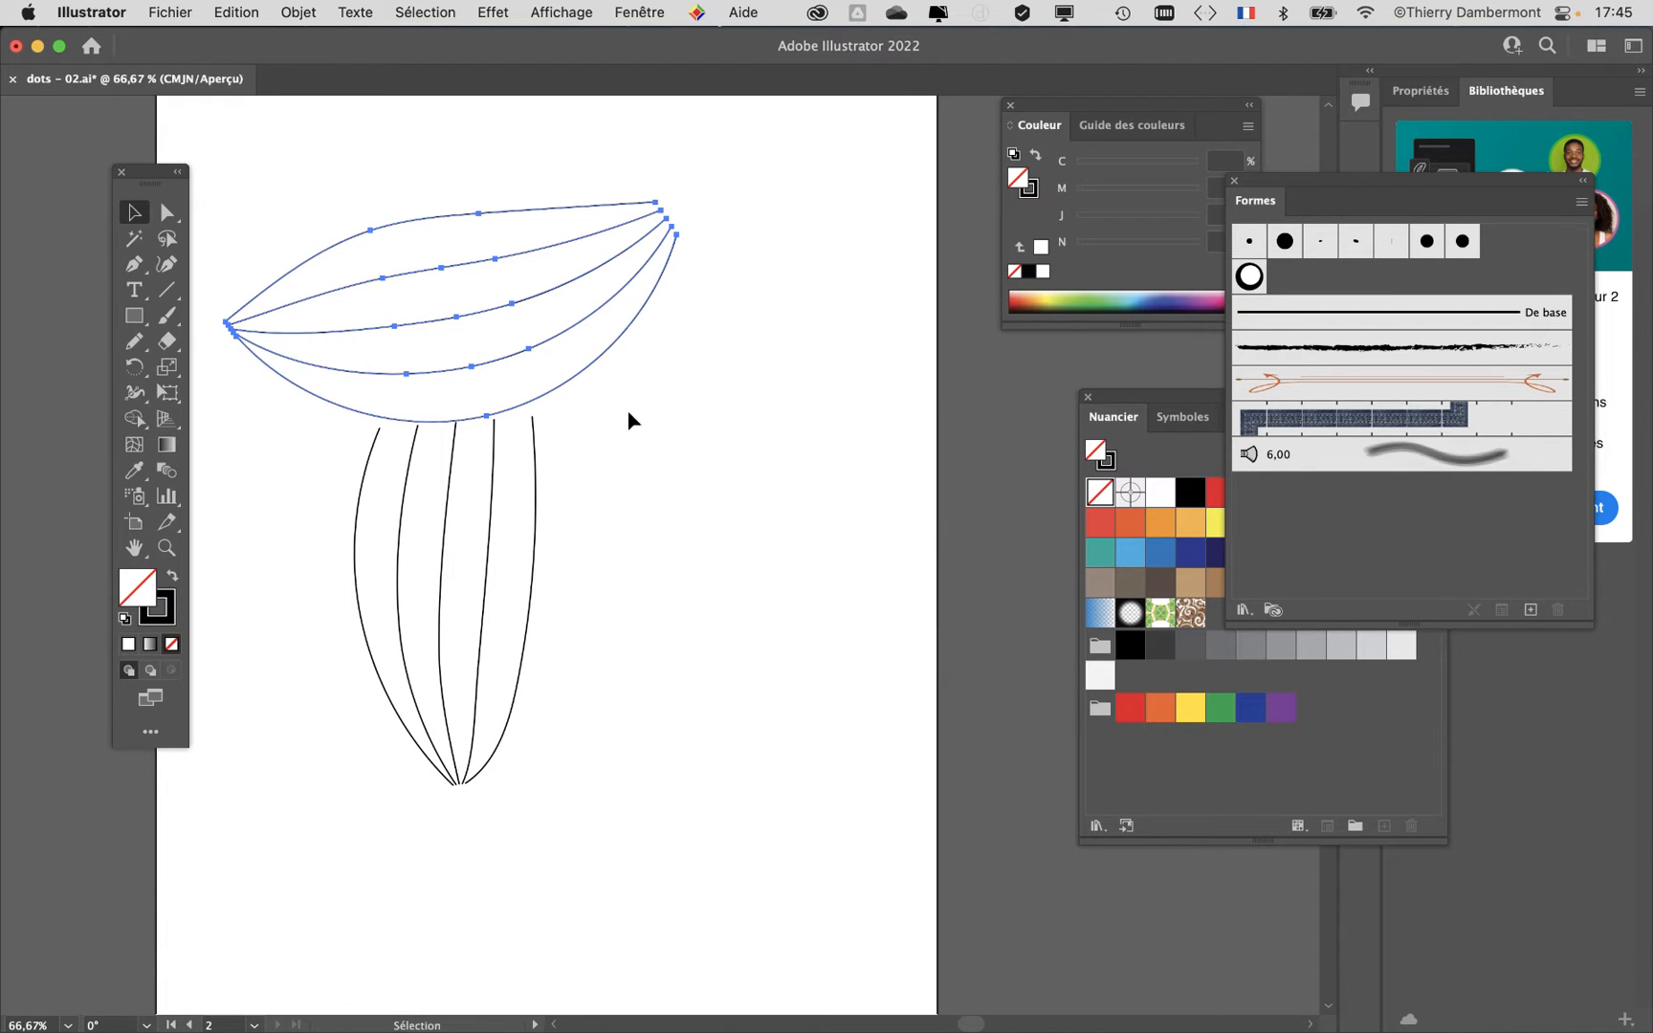
pyautogui.moveTo(144, 170); pyautogui.dragTo(109, 141)
pyautogui.click(642, 446)
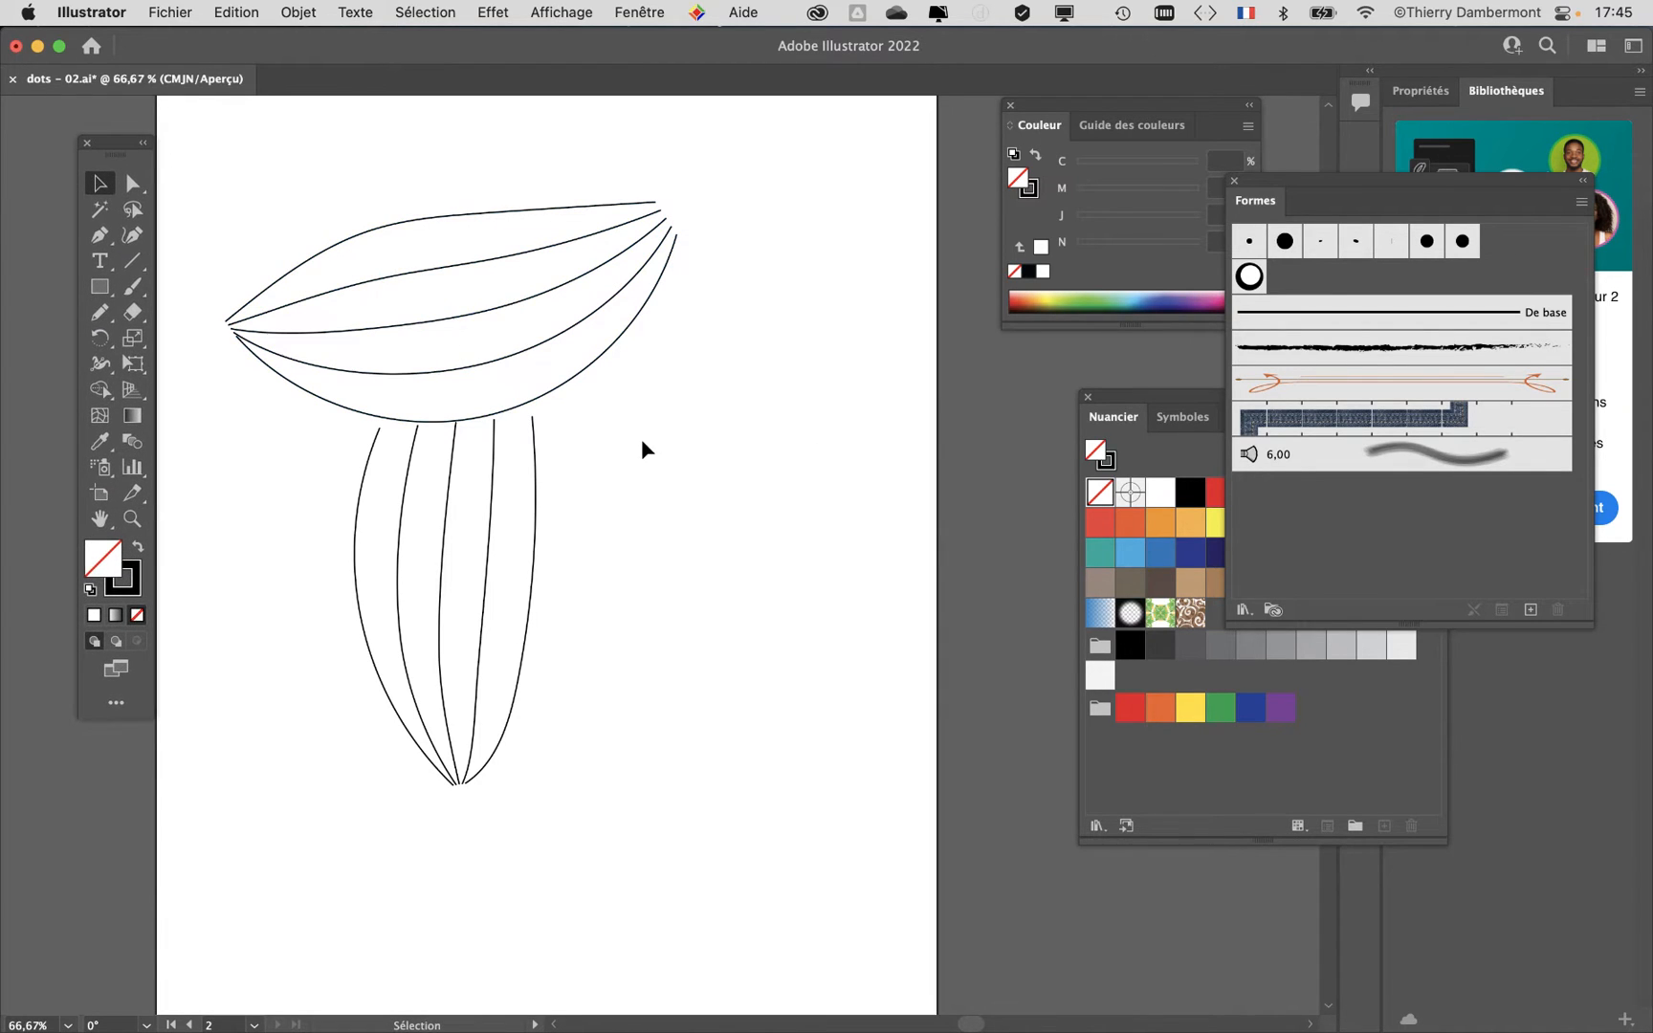
# Step: Apply the Forme diffuse 1 ring scatter brush to all the curves of both petals and deselect them
pyautogui.moveTo(297, 167); pyautogui.dragTo(473, 417)
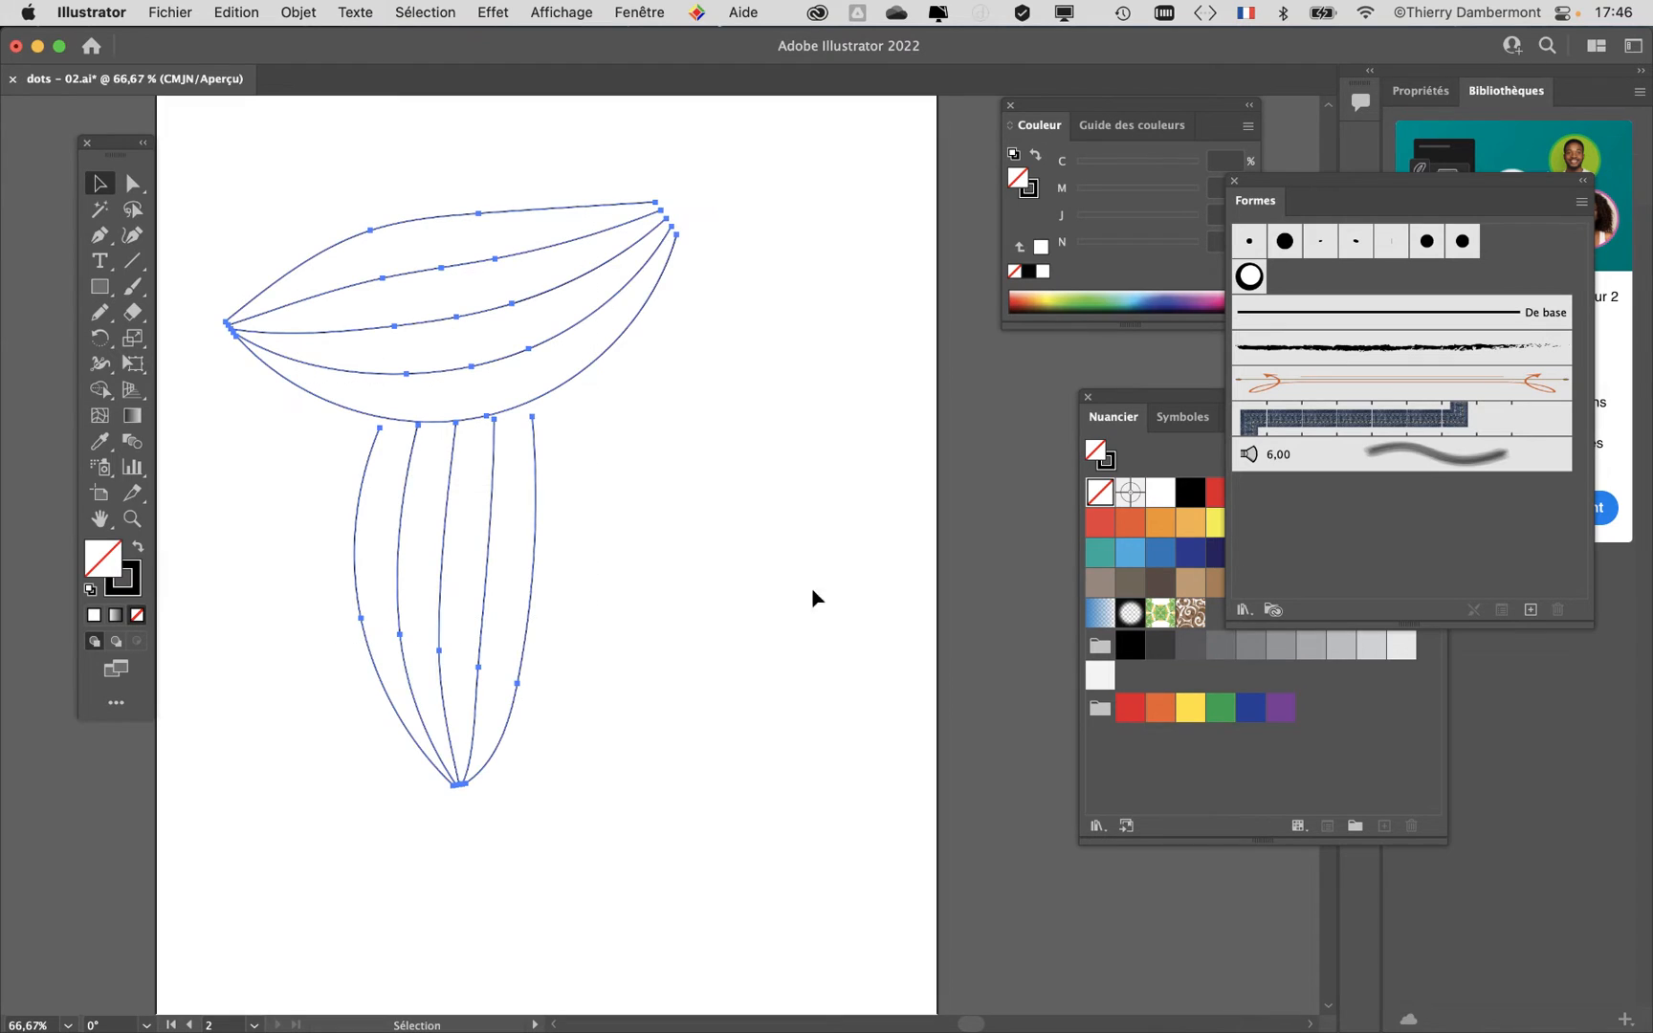
pyautogui.moveTo(1272, 186); pyautogui.dragTo(777, 181)
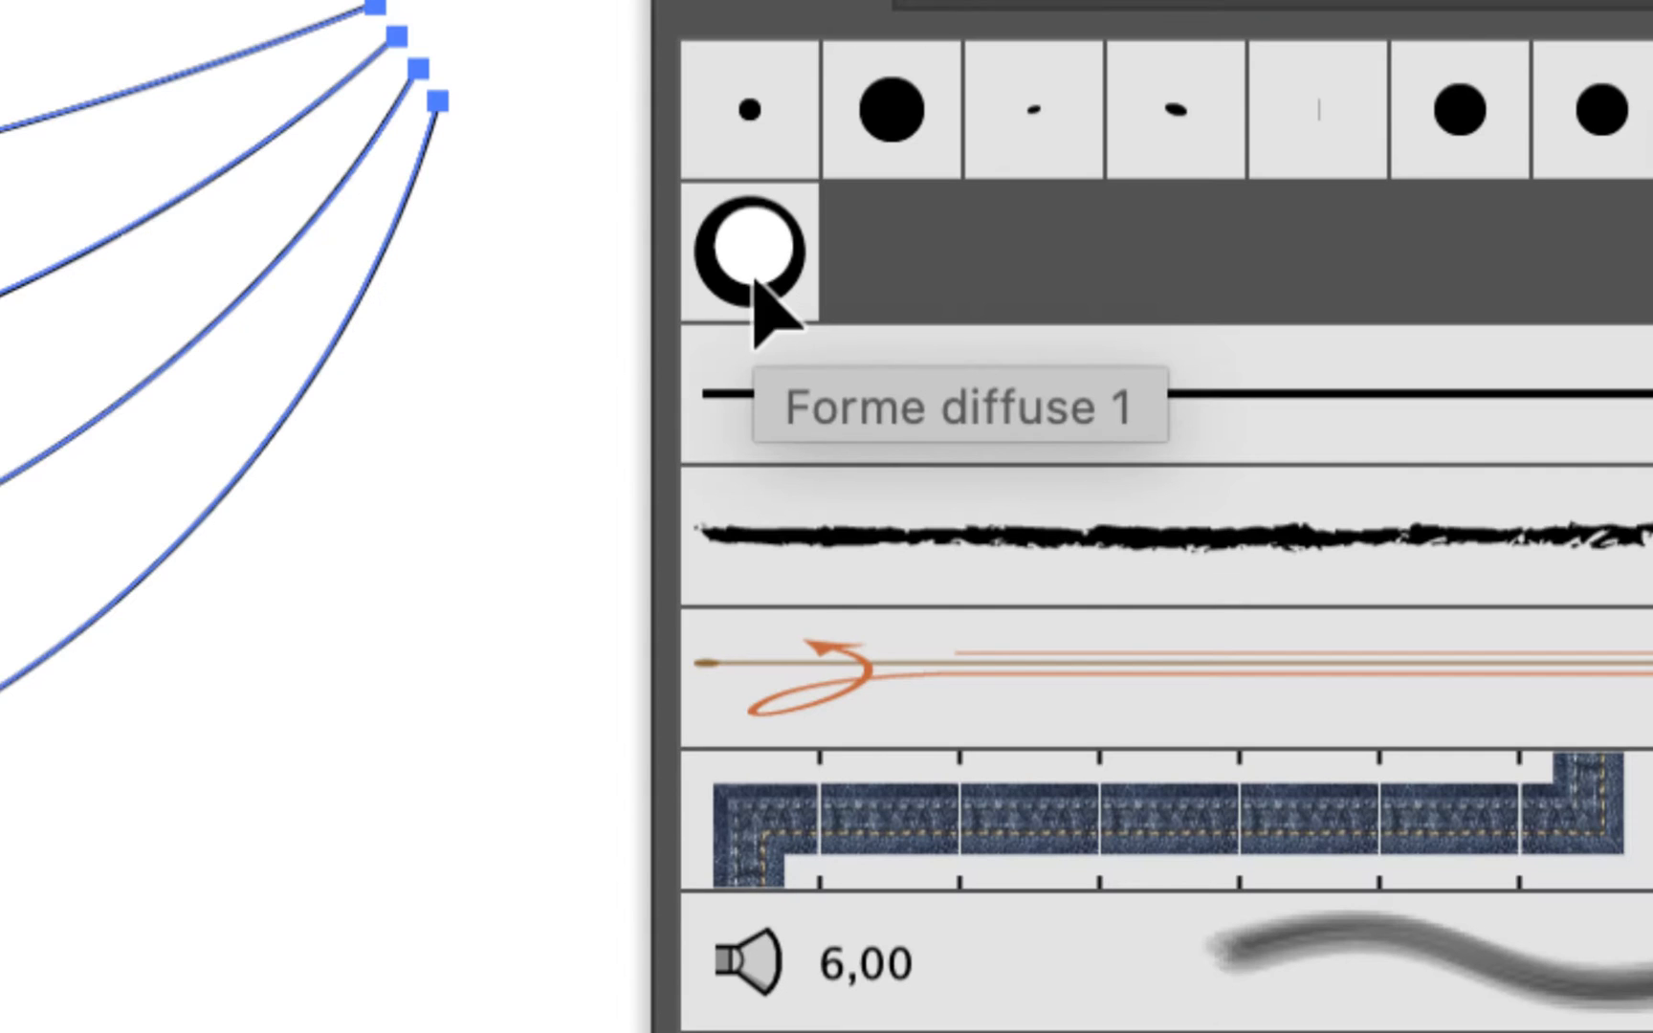
pyautogui.click(754, 277)
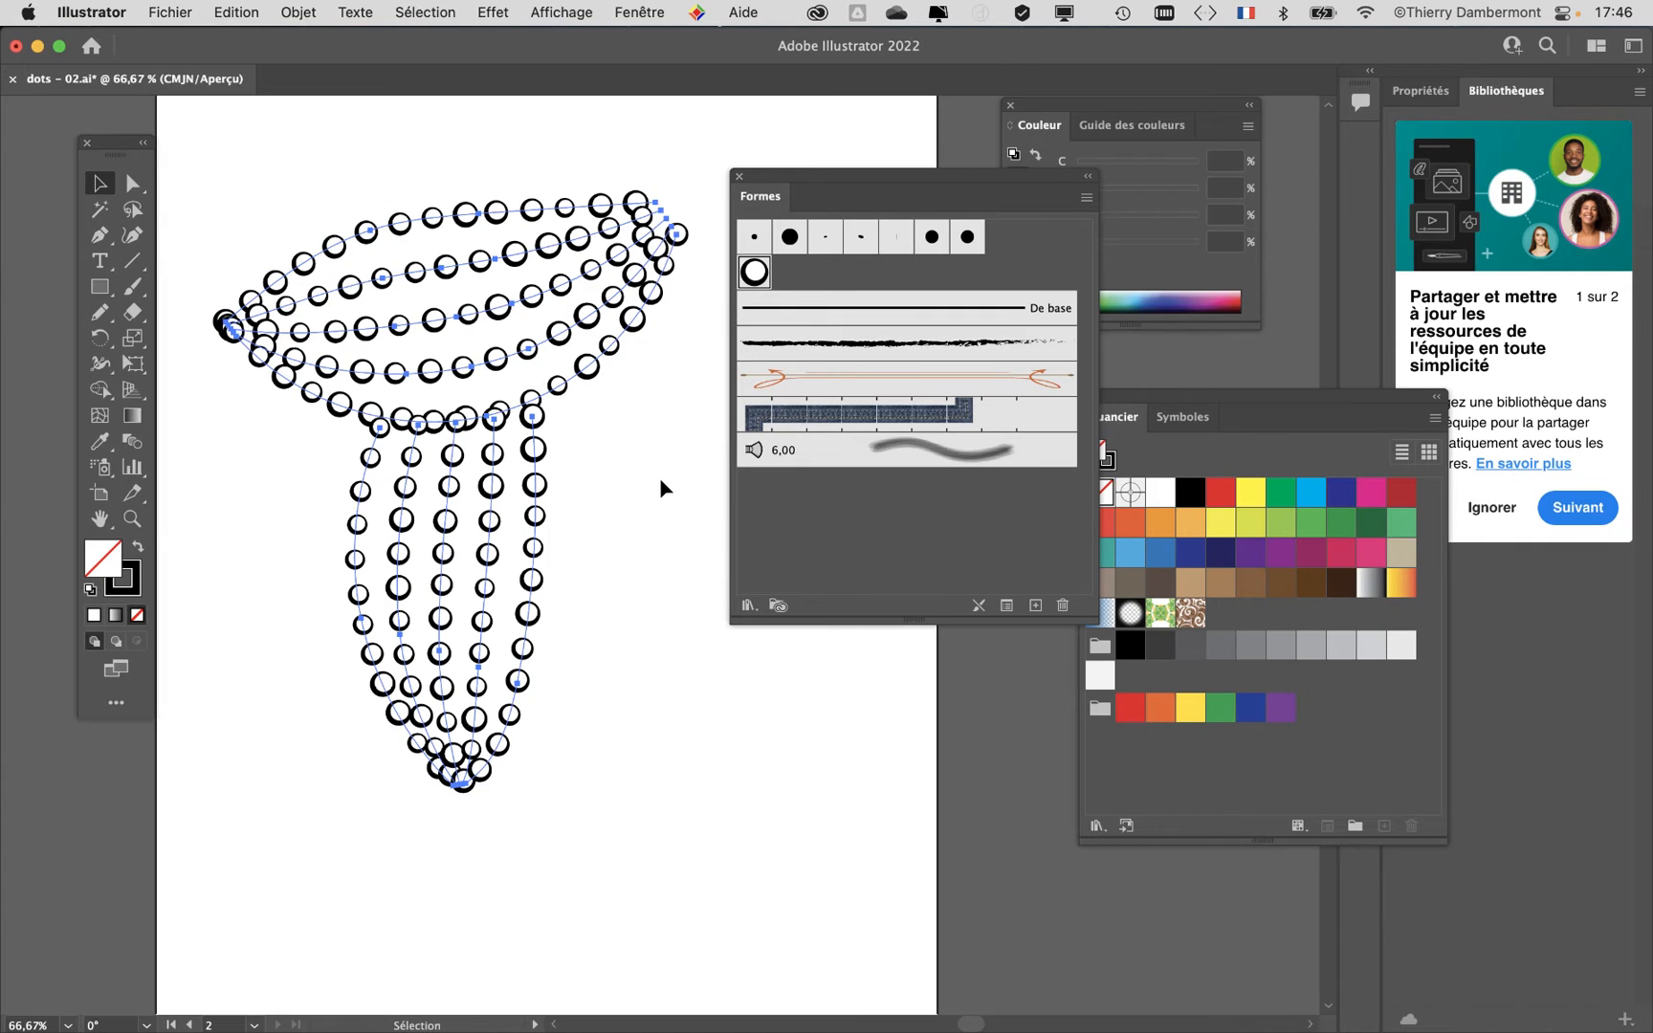
pyautogui.click(661, 492)
# Step: Lower the top anchor points of the lower petal's curves so their rings no longer overlap the upper petal's bottom row
pyautogui.moveTo(777, 183); pyautogui.dragTo(852, 173)
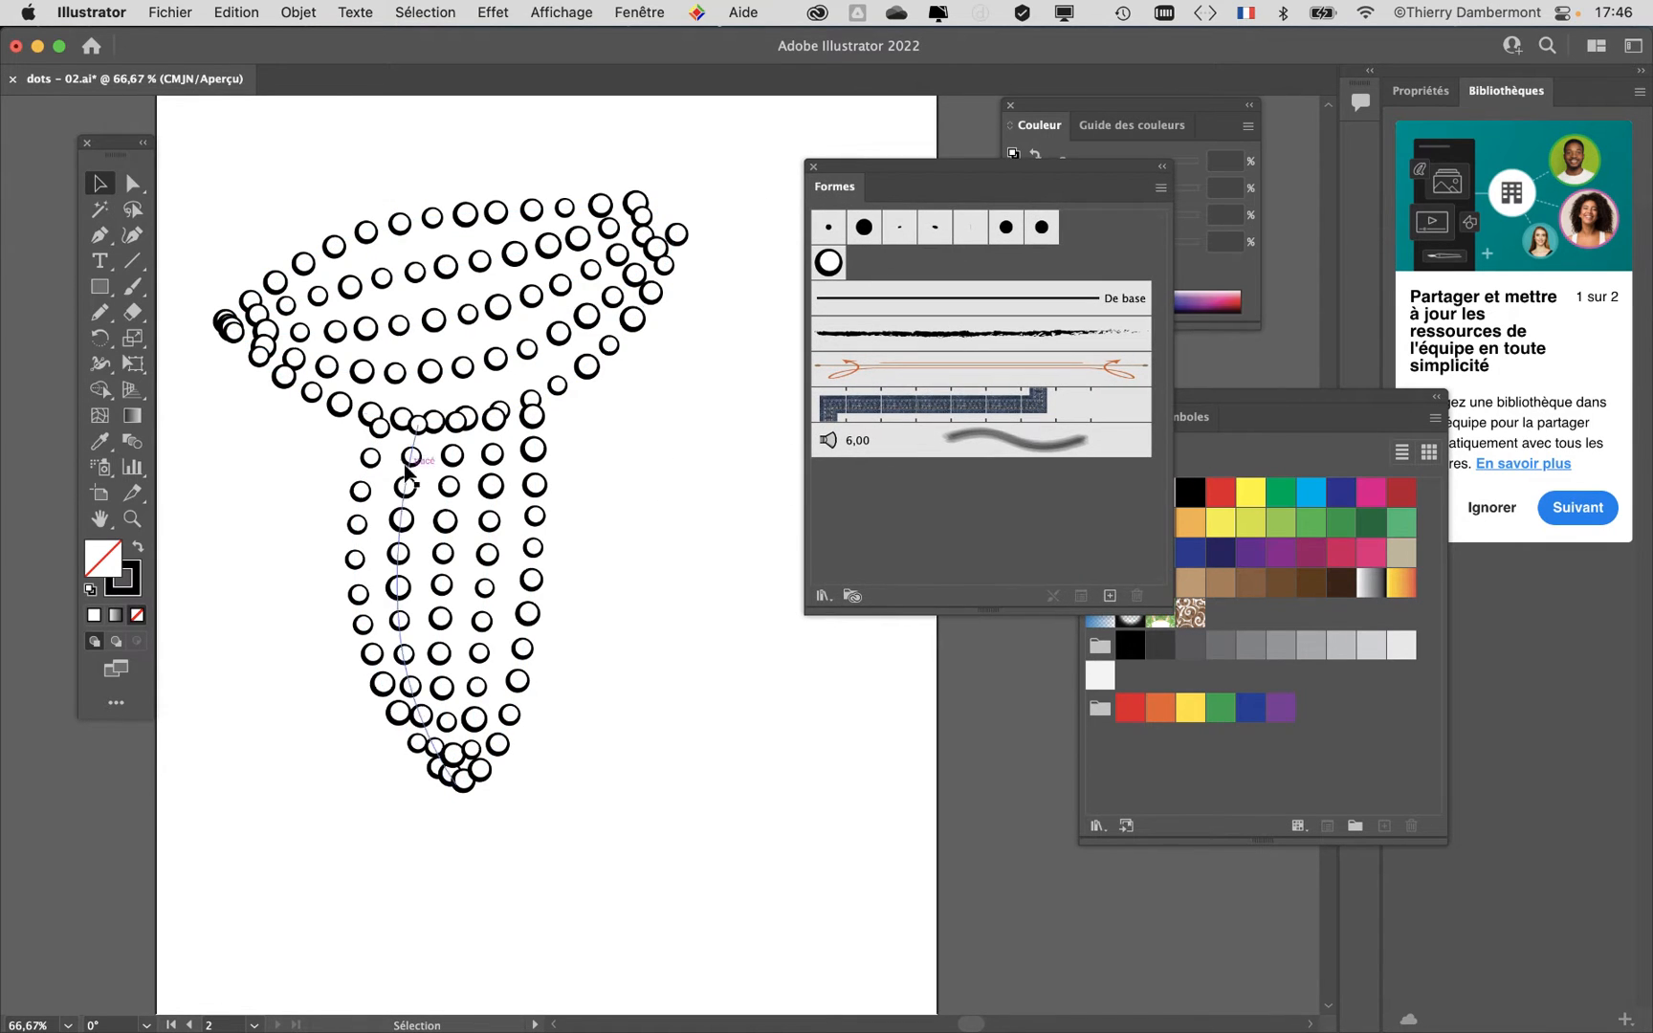
pyautogui.scroll(2, 450, 486)
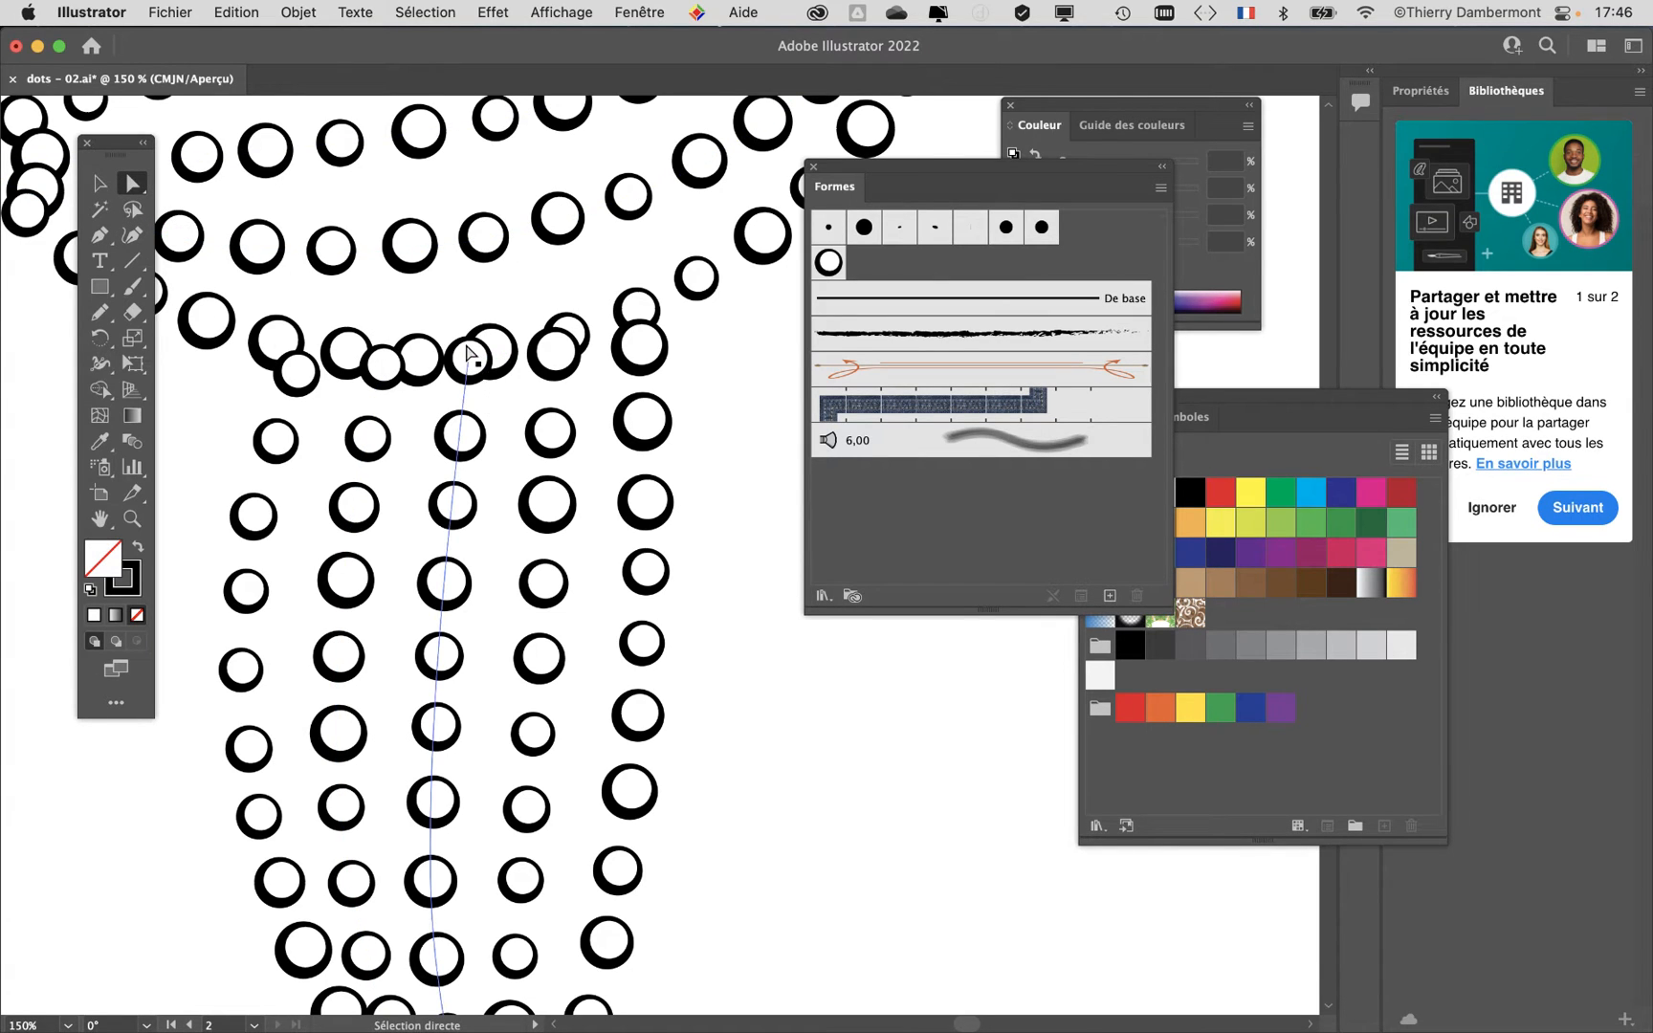
pyautogui.moveTo(468, 362); pyautogui.dragTo(301, 373)
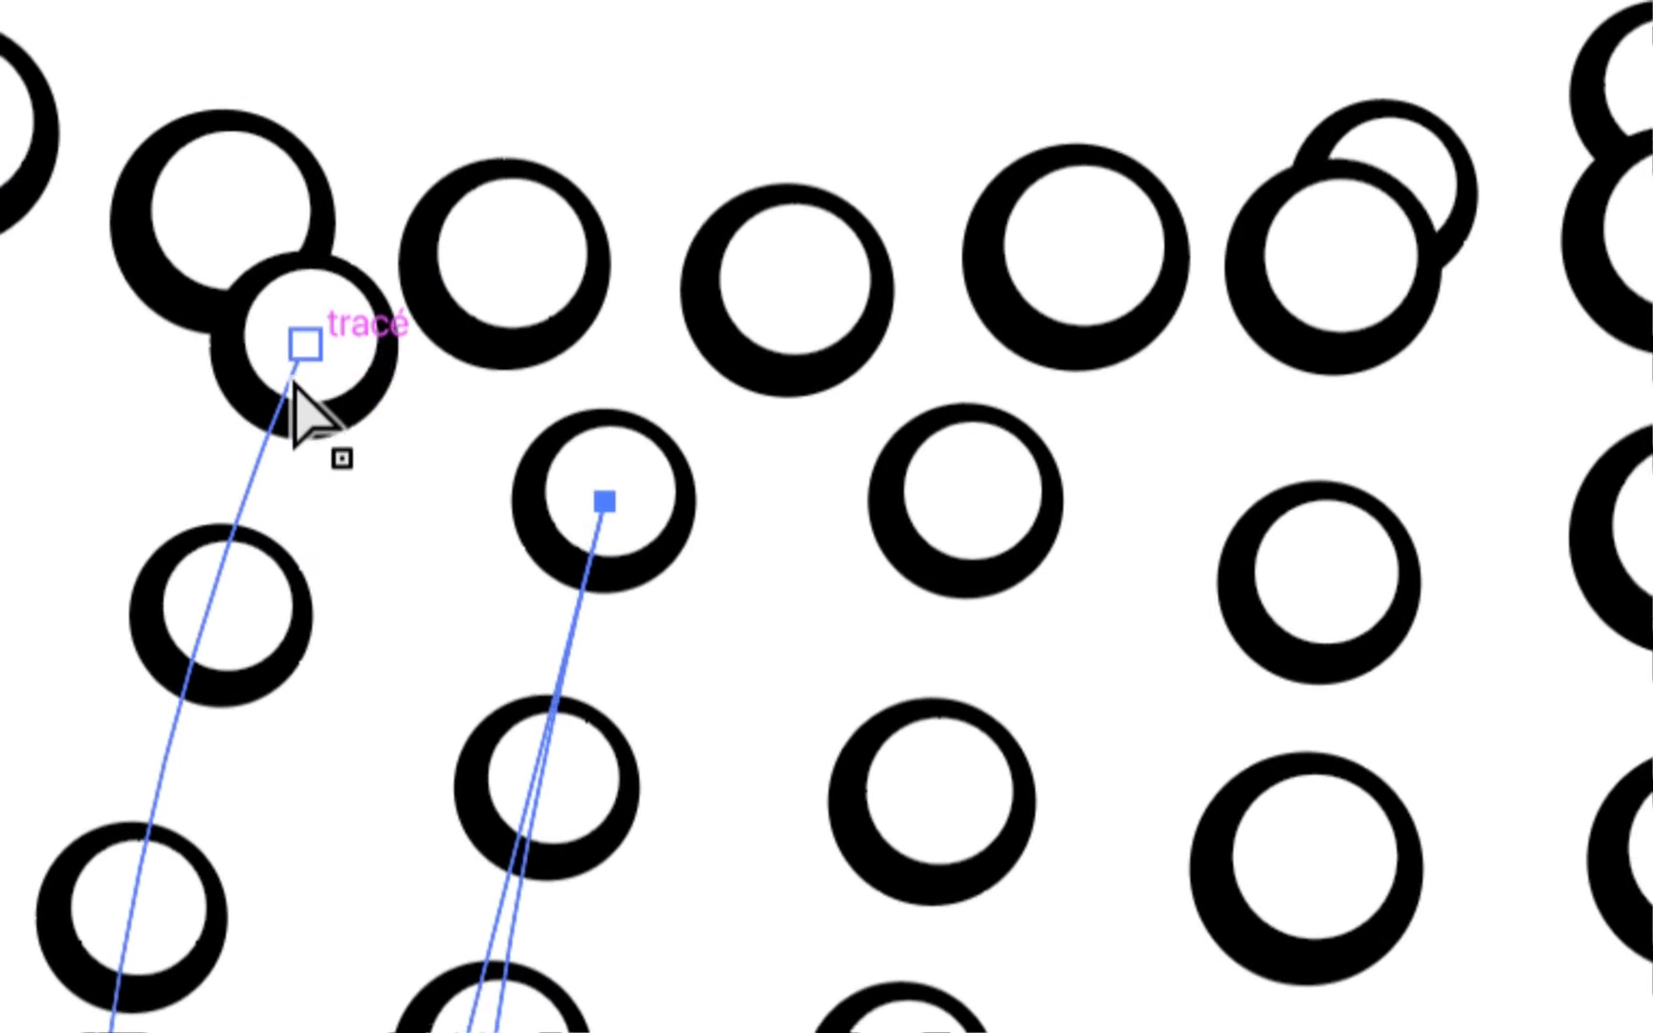
pyautogui.moveTo(495, 379); pyautogui.dragTo(460, 473)
pyautogui.moveTo(283, 394); pyautogui.dragTo(278, 393)
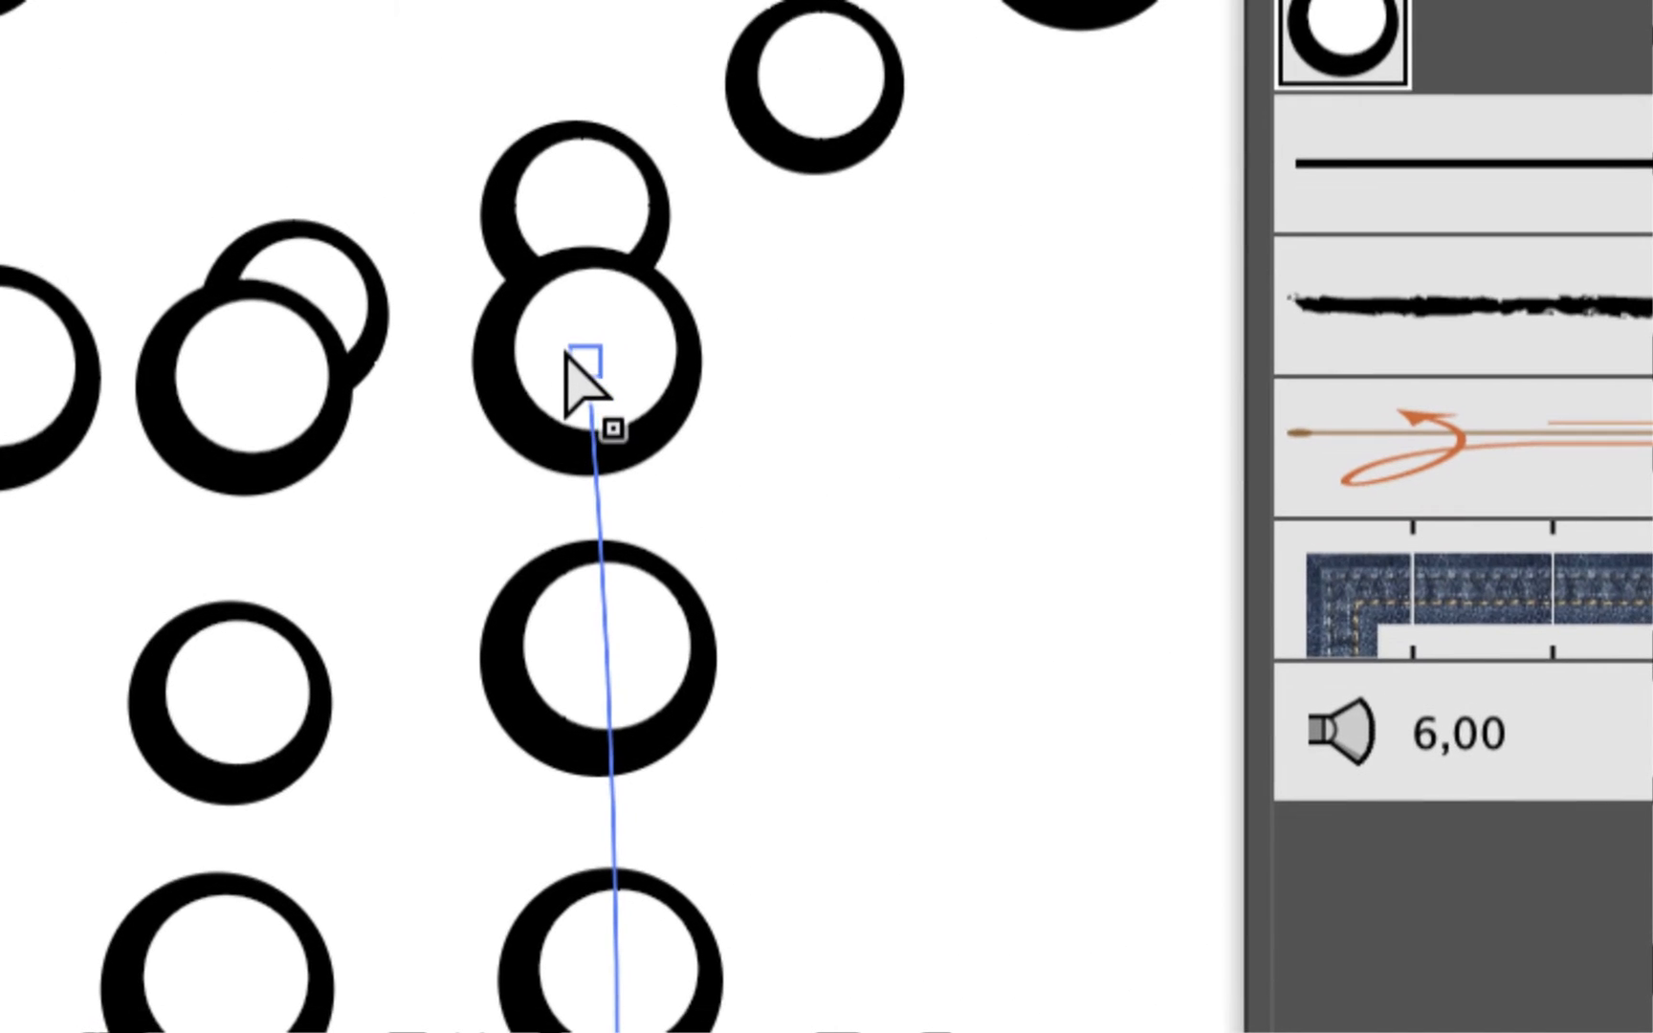
pyautogui.moveTo(572, 360); pyautogui.dragTo(587, 398)
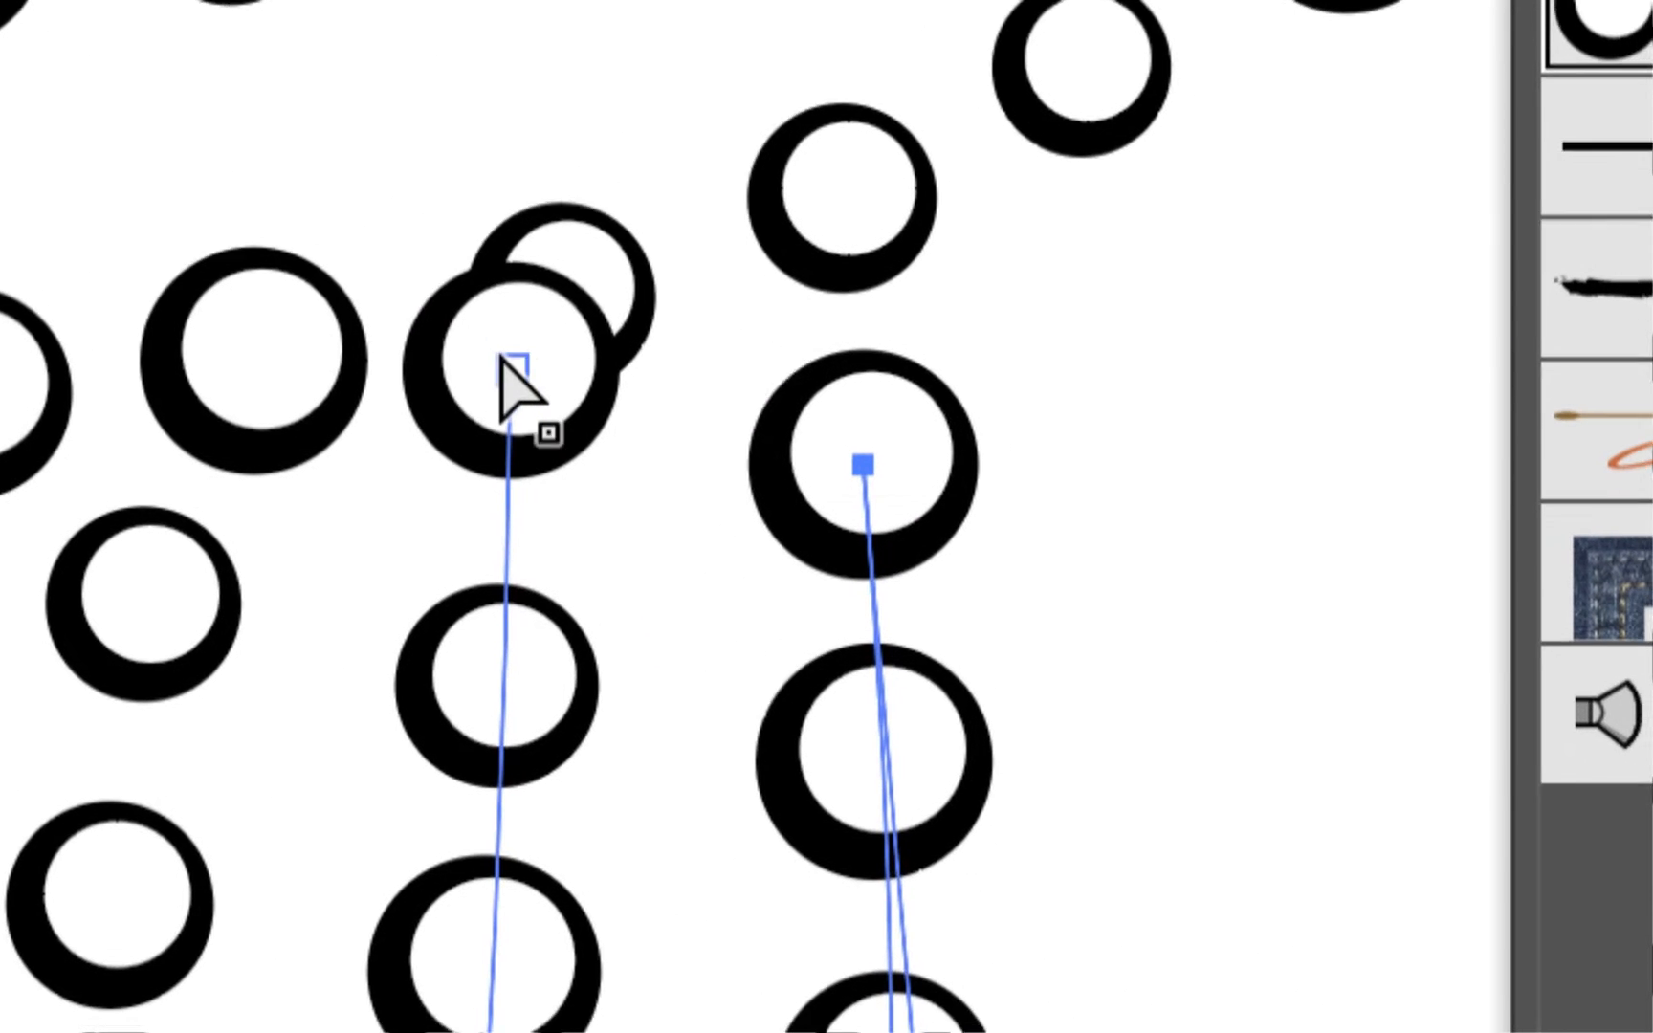
pyautogui.moveTo(502, 356); pyautogui.dragTo(489, 401)
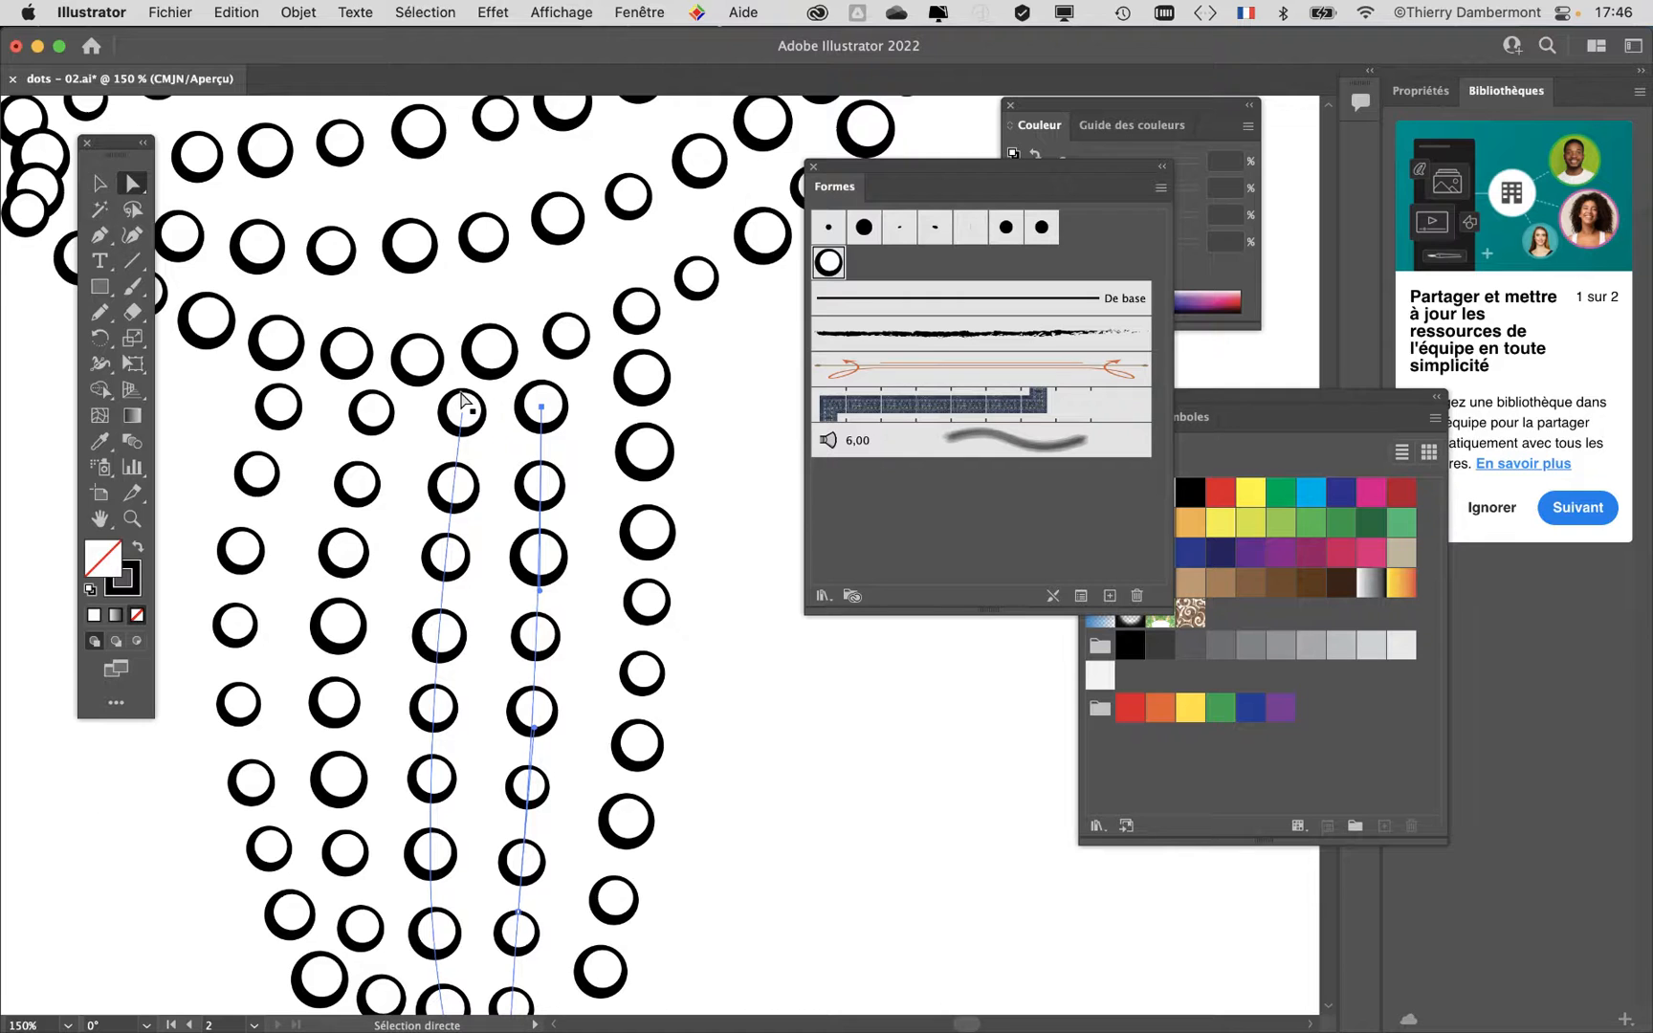
pyautogui.moveTo(940, 170); pyautogui.dragTo(1250, 353)
pyautogui.scroll(-2, 542, 394)
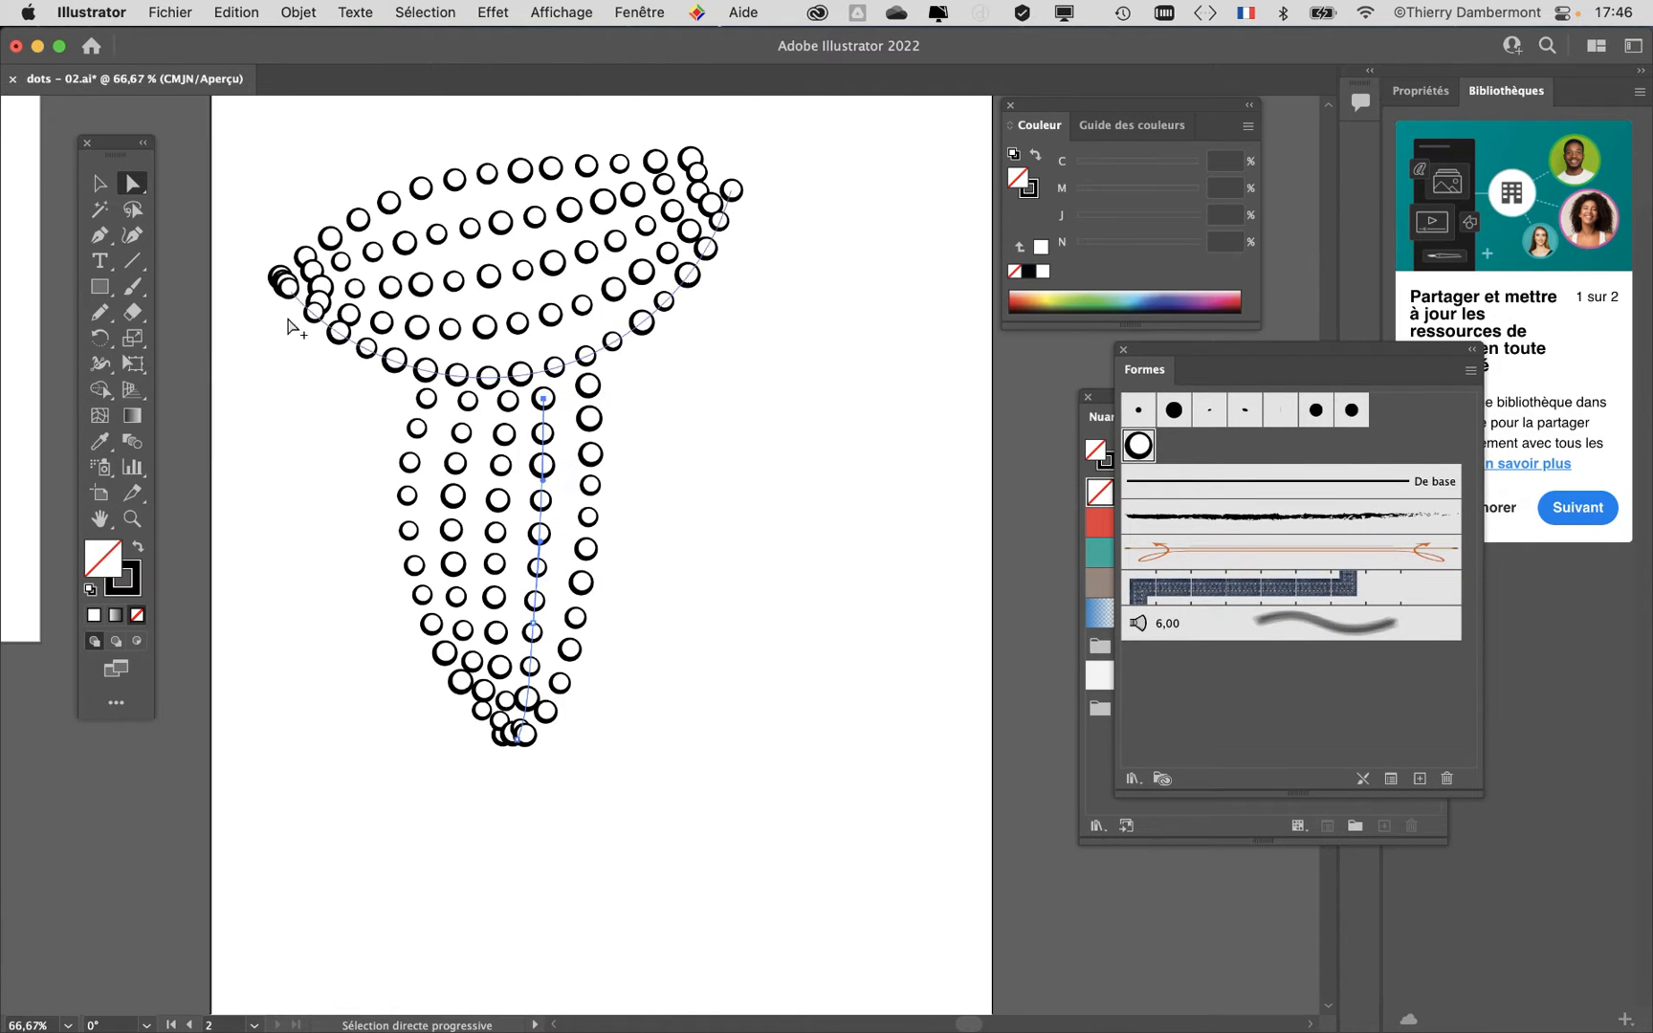
pyautogui.scroll(2, 264, 308)
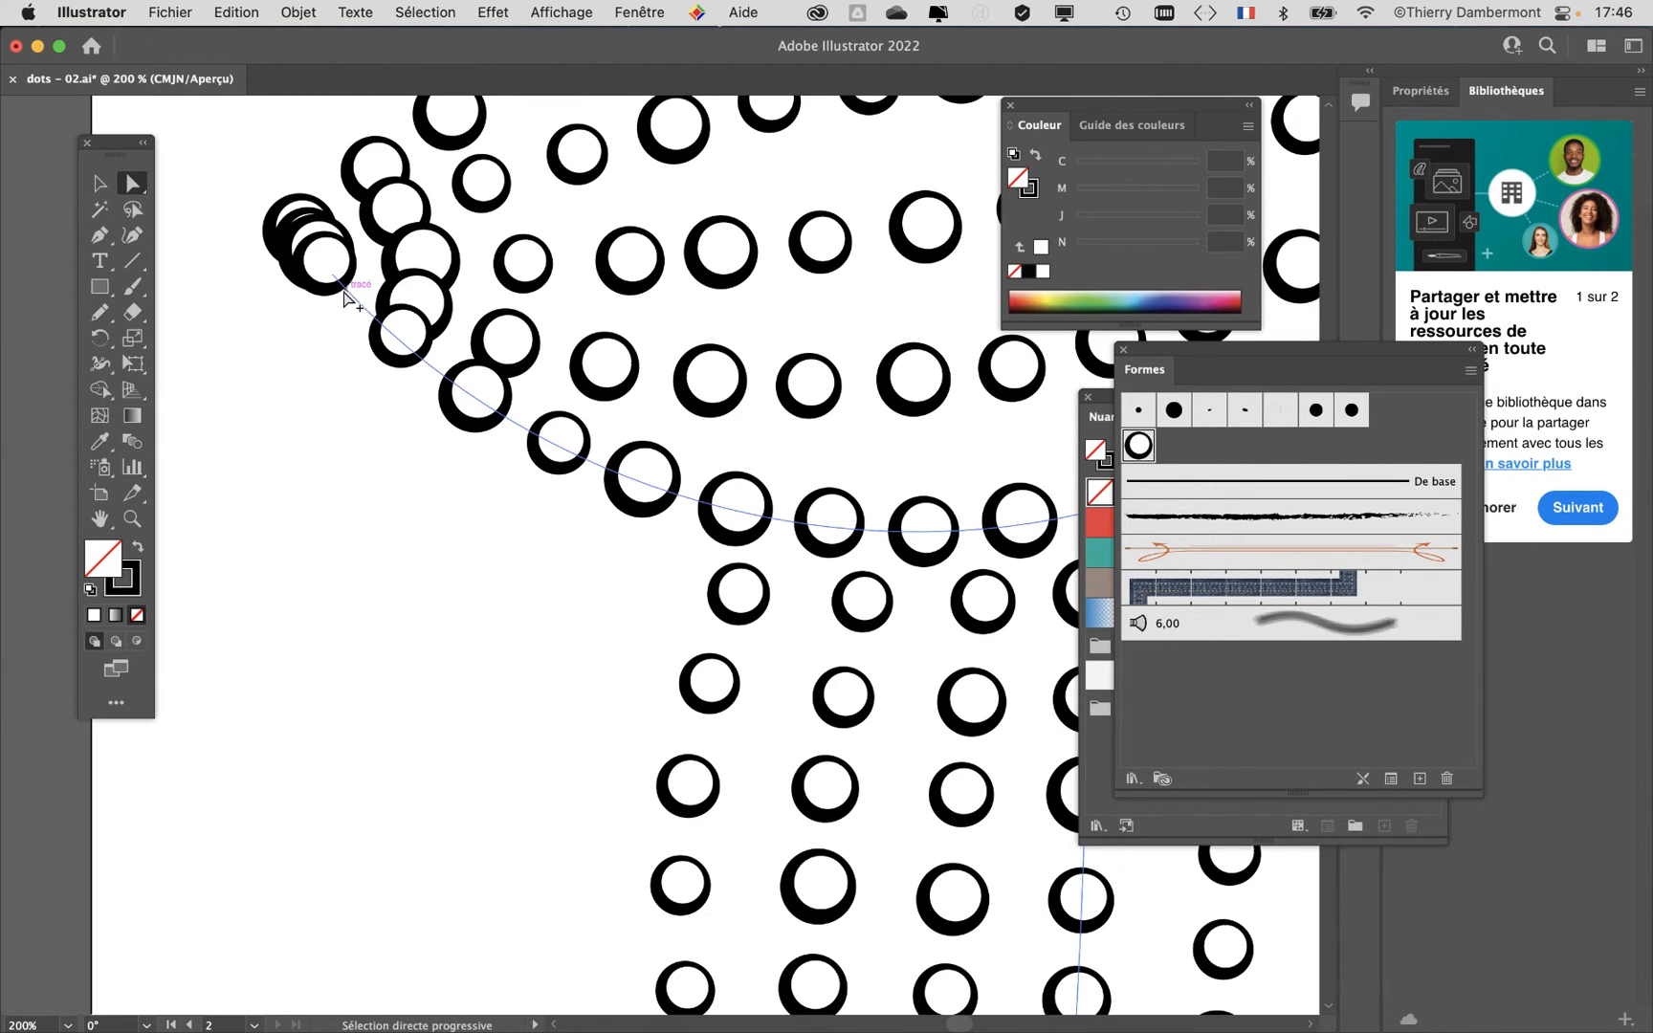
pyautogui.scroll(-1, 556, 447)
pyautogui.scroll(-1, 556, 448)
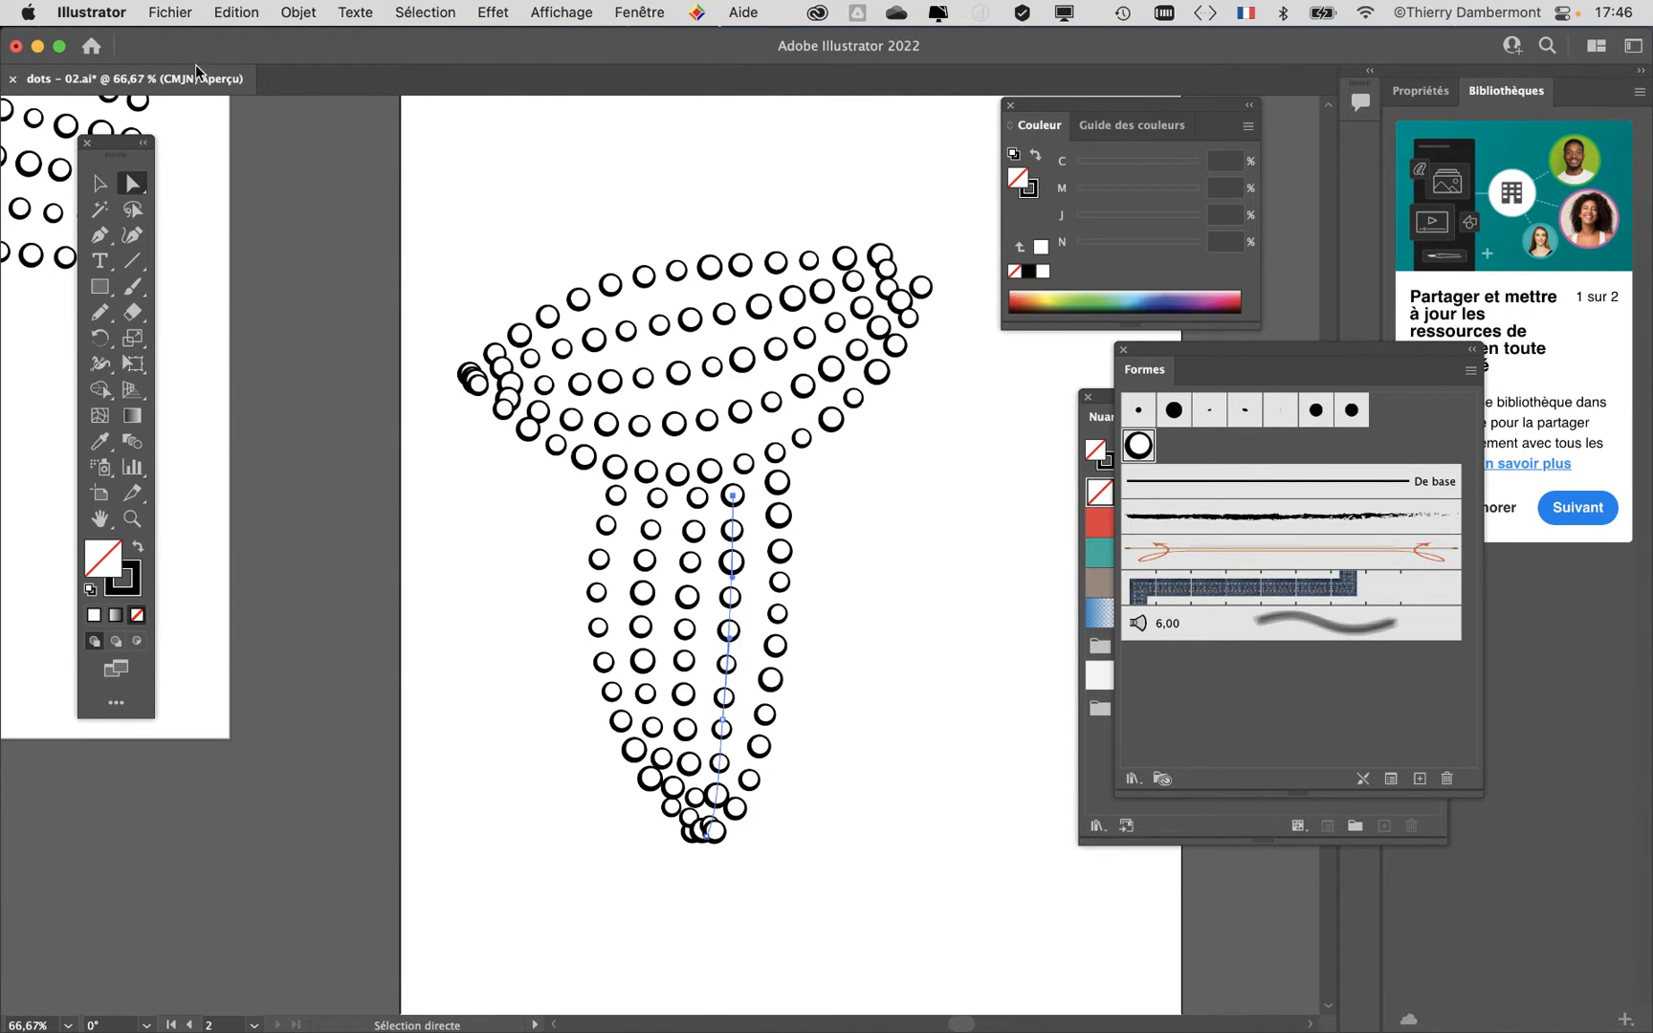
# Step: Save the document under the new name dots - 03.ai, accepting the Illustrator 2020 file options
pyautogui.click(170, 12)
pyautogui.click(268, 245)
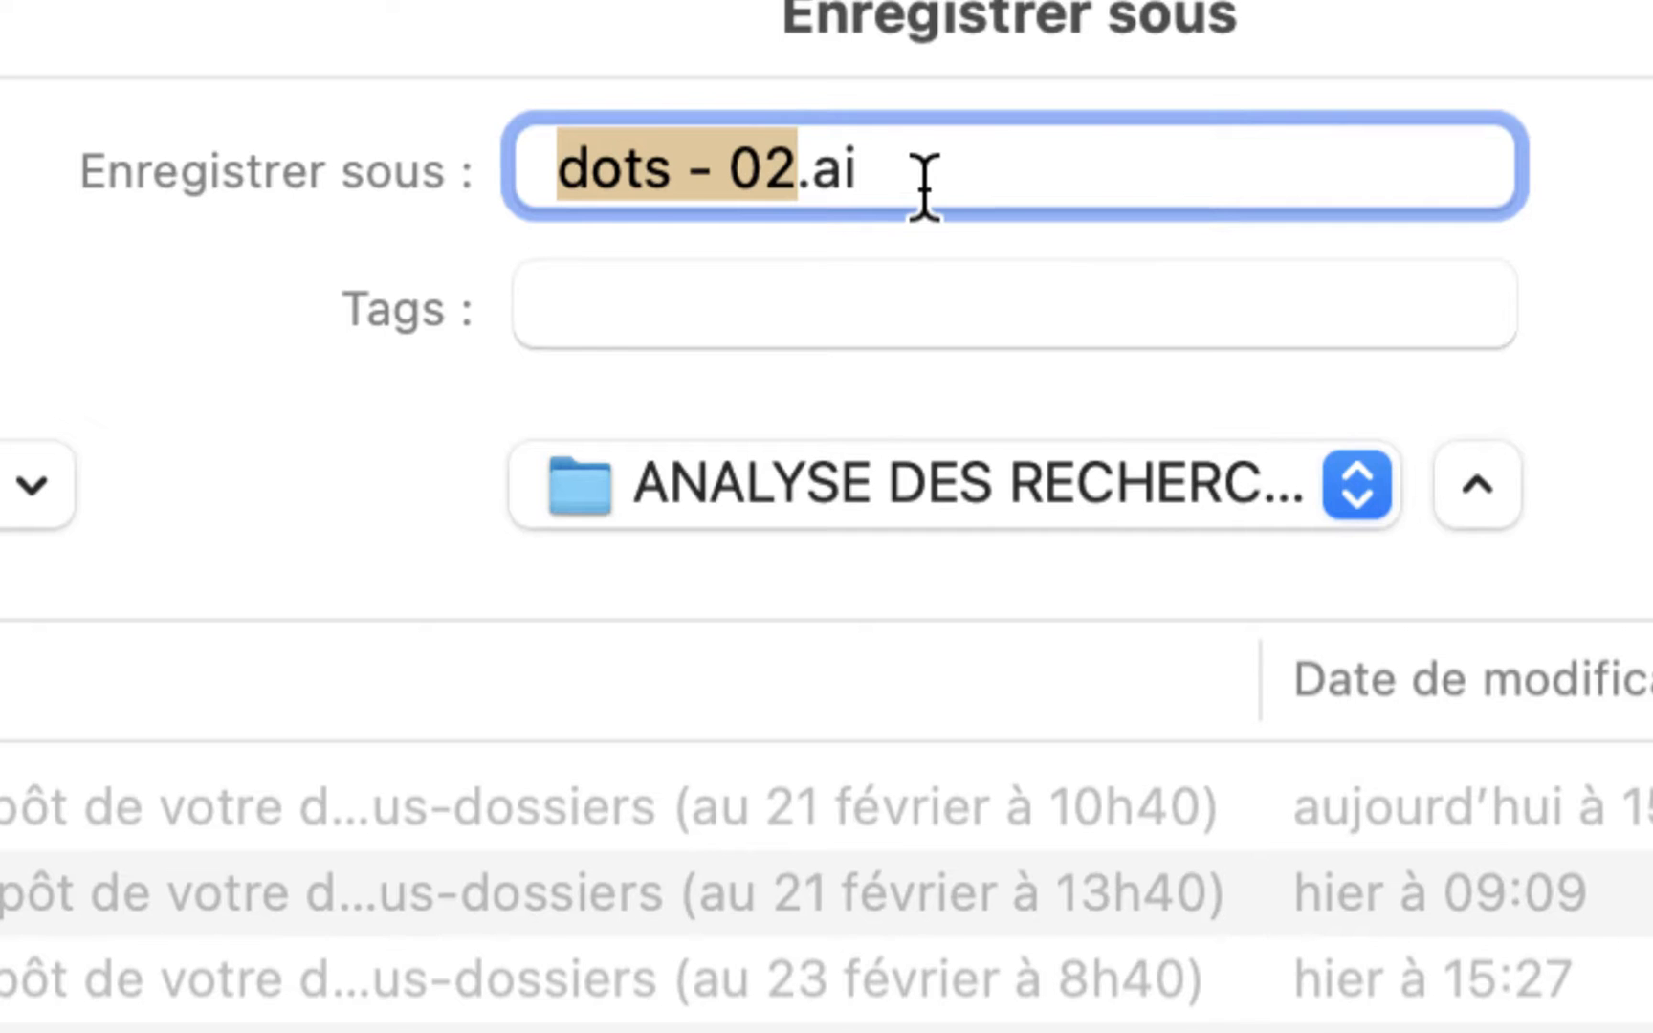
pyautogui.moveTo(771, 179); pyautogui.dragTo(782, 223)
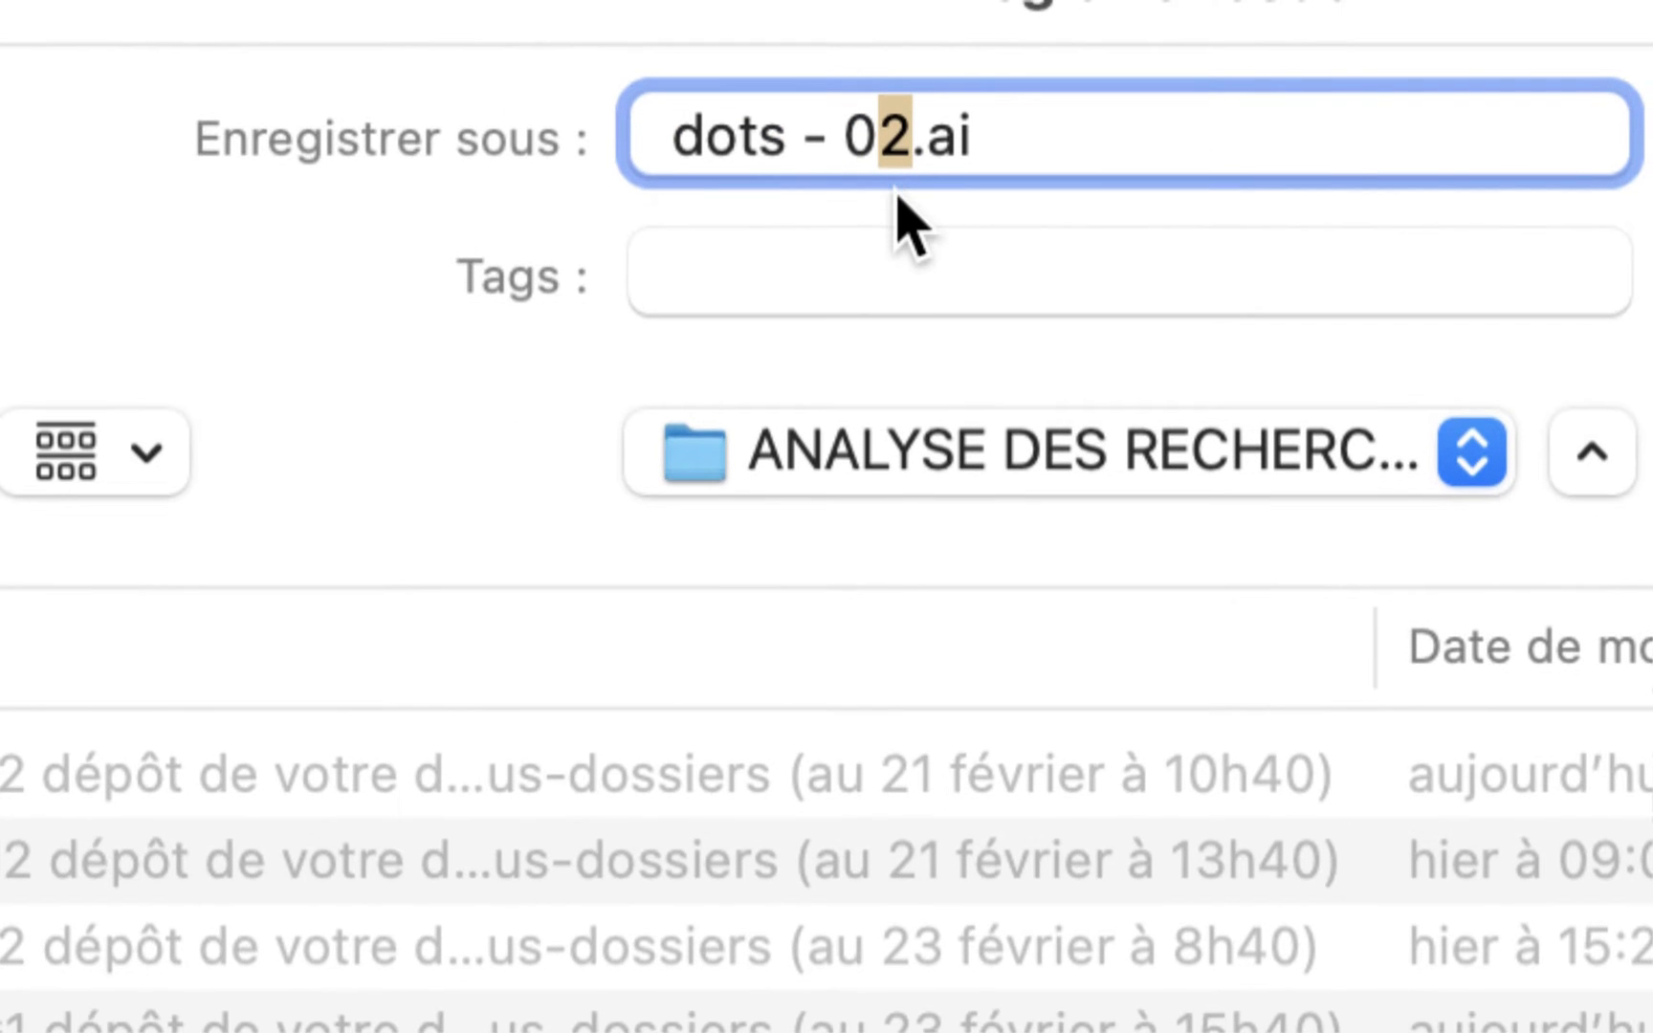
pyautogui.write('3')
pyautogui.click(1343, 704)
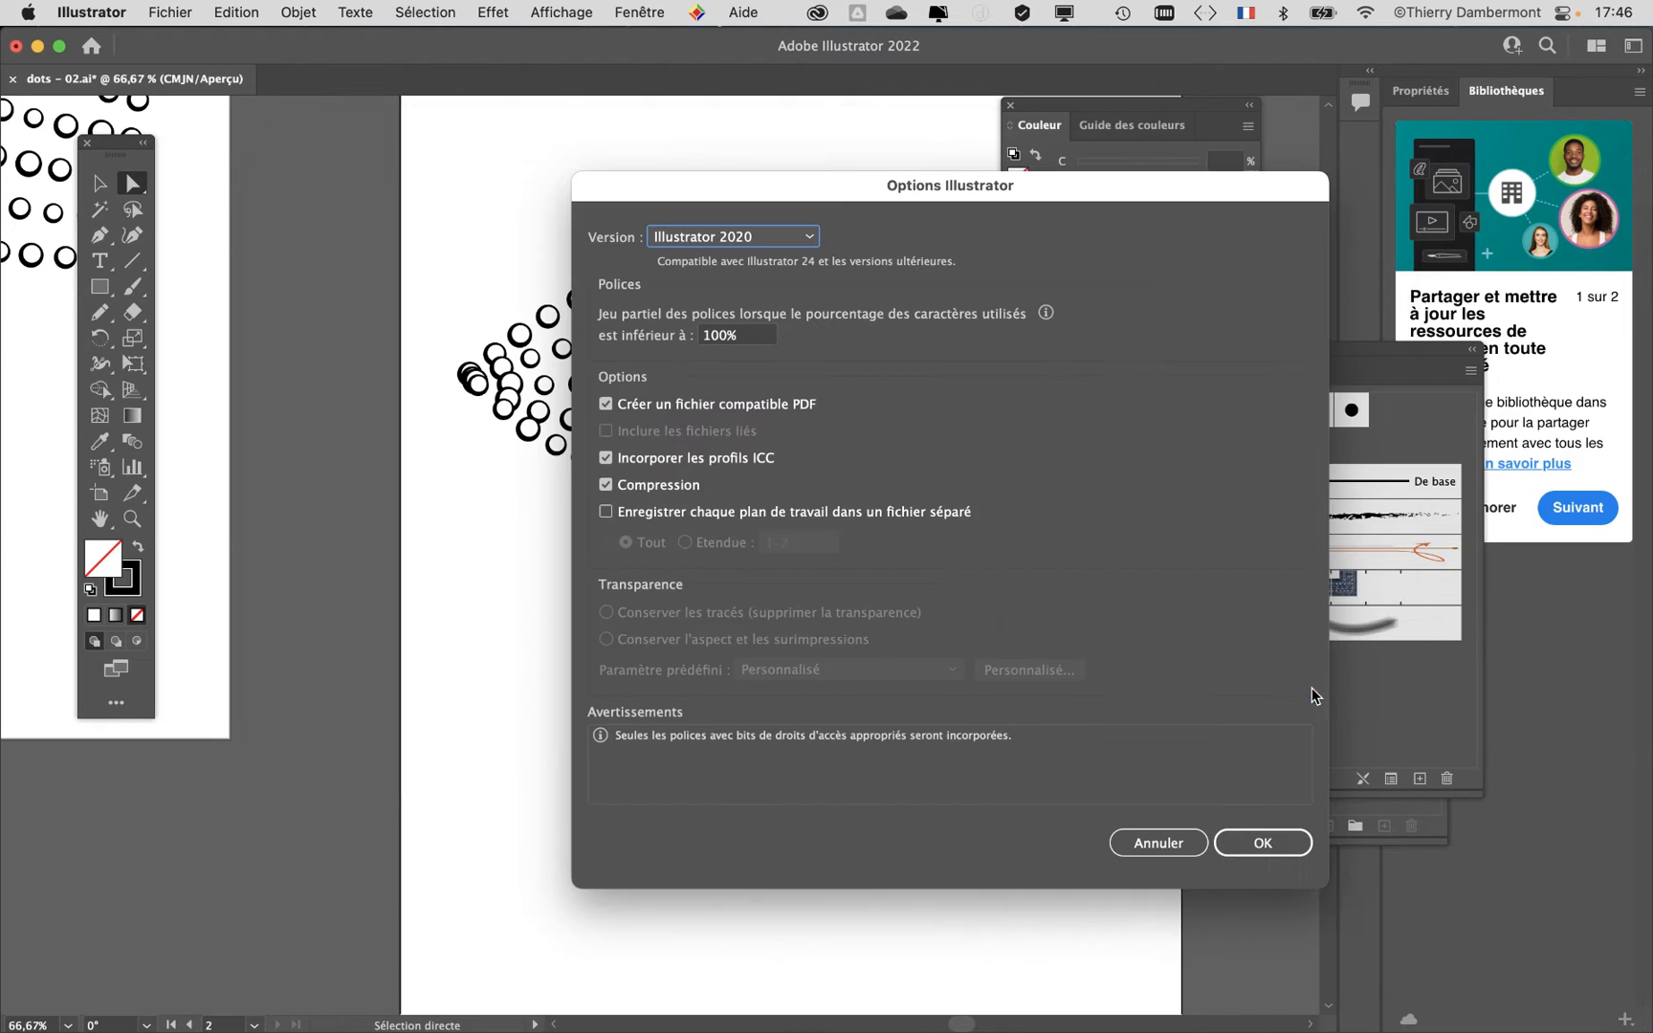
pyautogui.click(1263, 842)
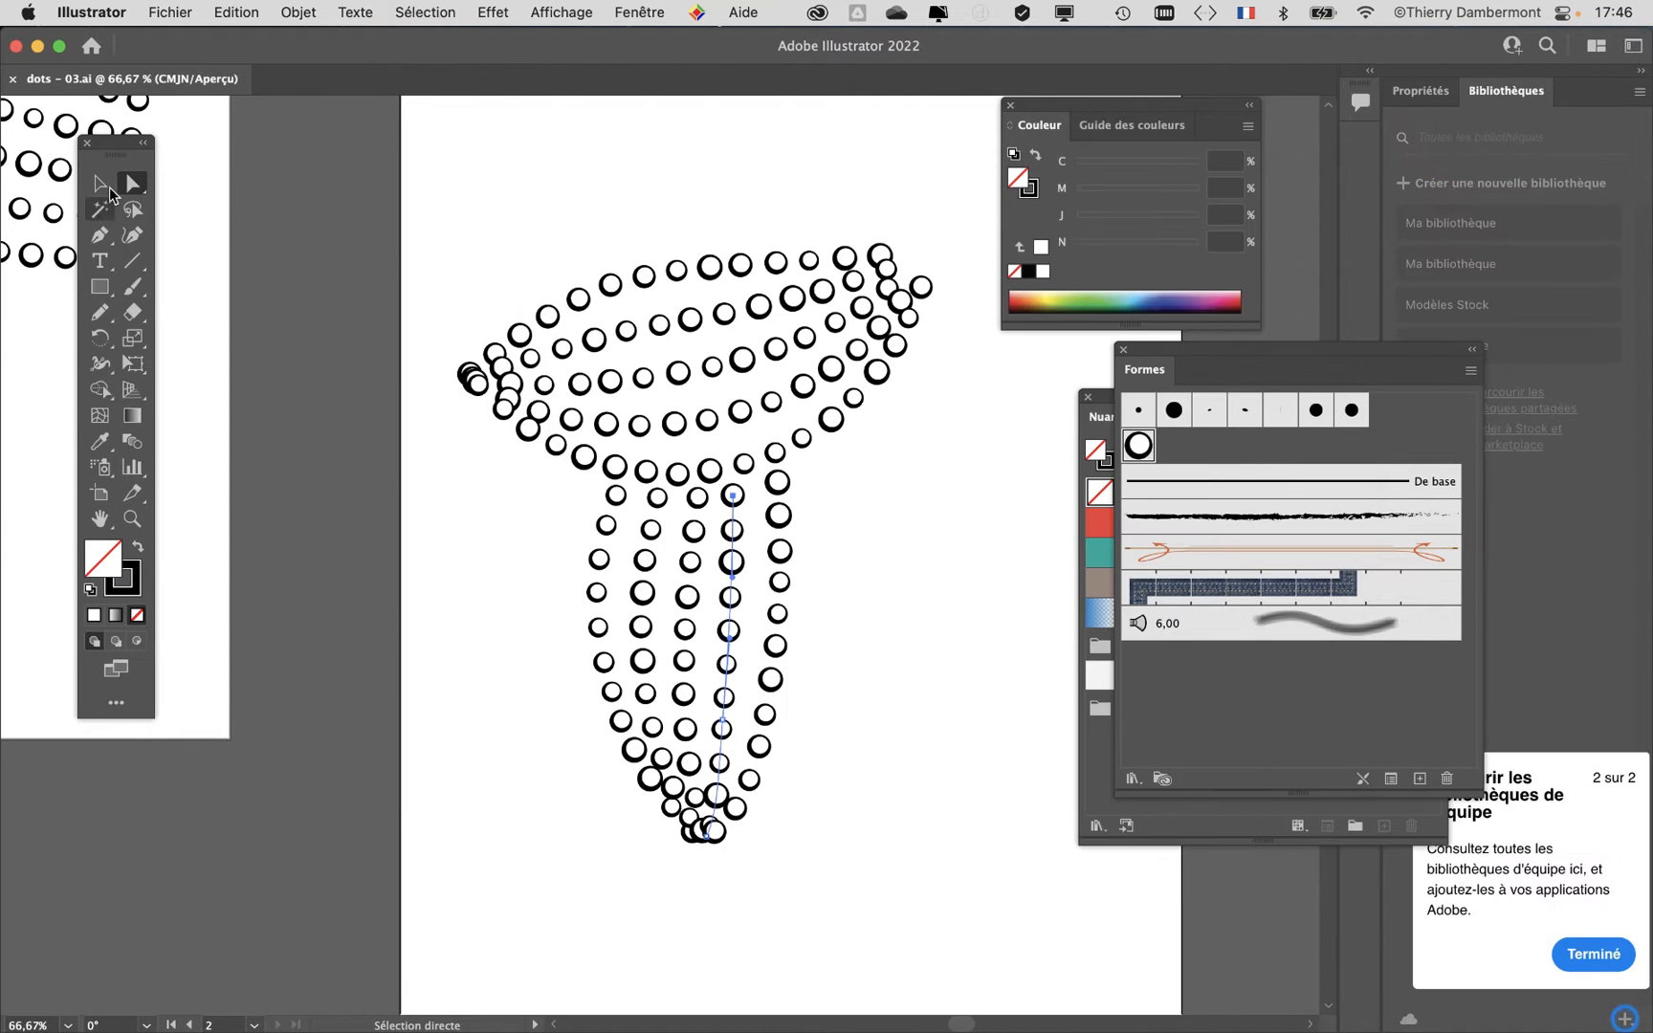
# Step: Deselect the curve and reposition the brushes panel and the toolbox closer to the dotted motif
pyautogui.press('v')
pyautogui.moveTo(473, 546); pyautogui.dragTo(387, 532)
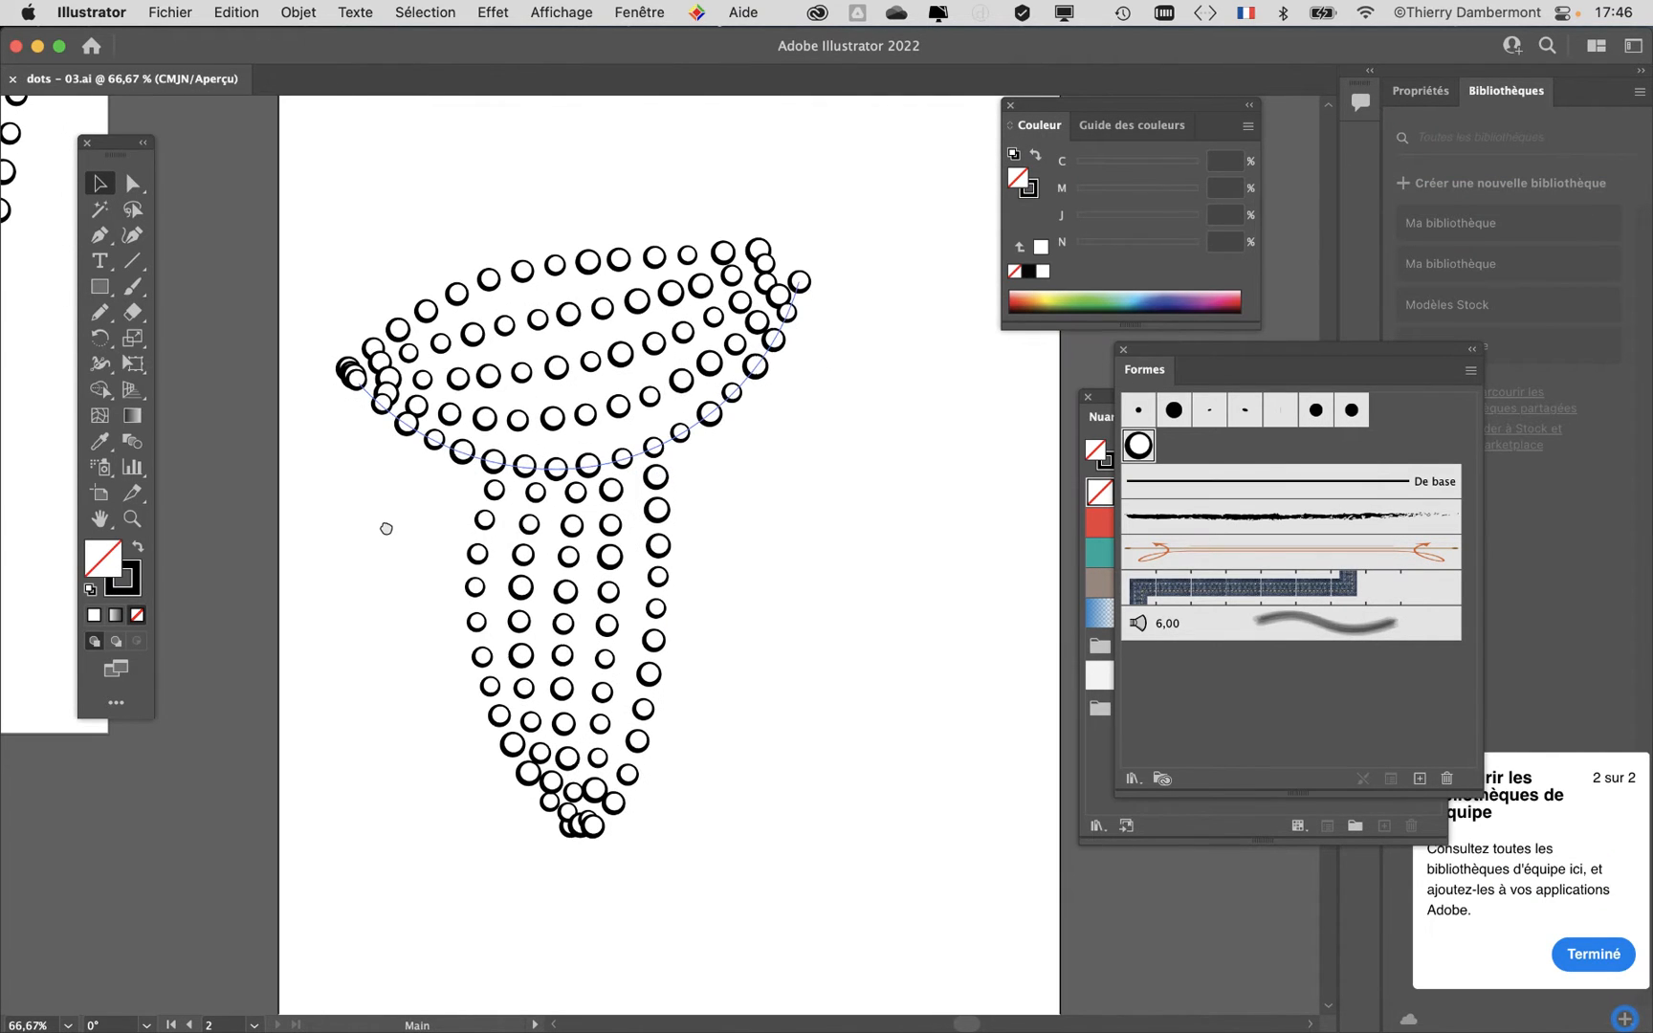
pyautogui.moveTo(1133, 355); pyautogui.dragTo(992, 367)
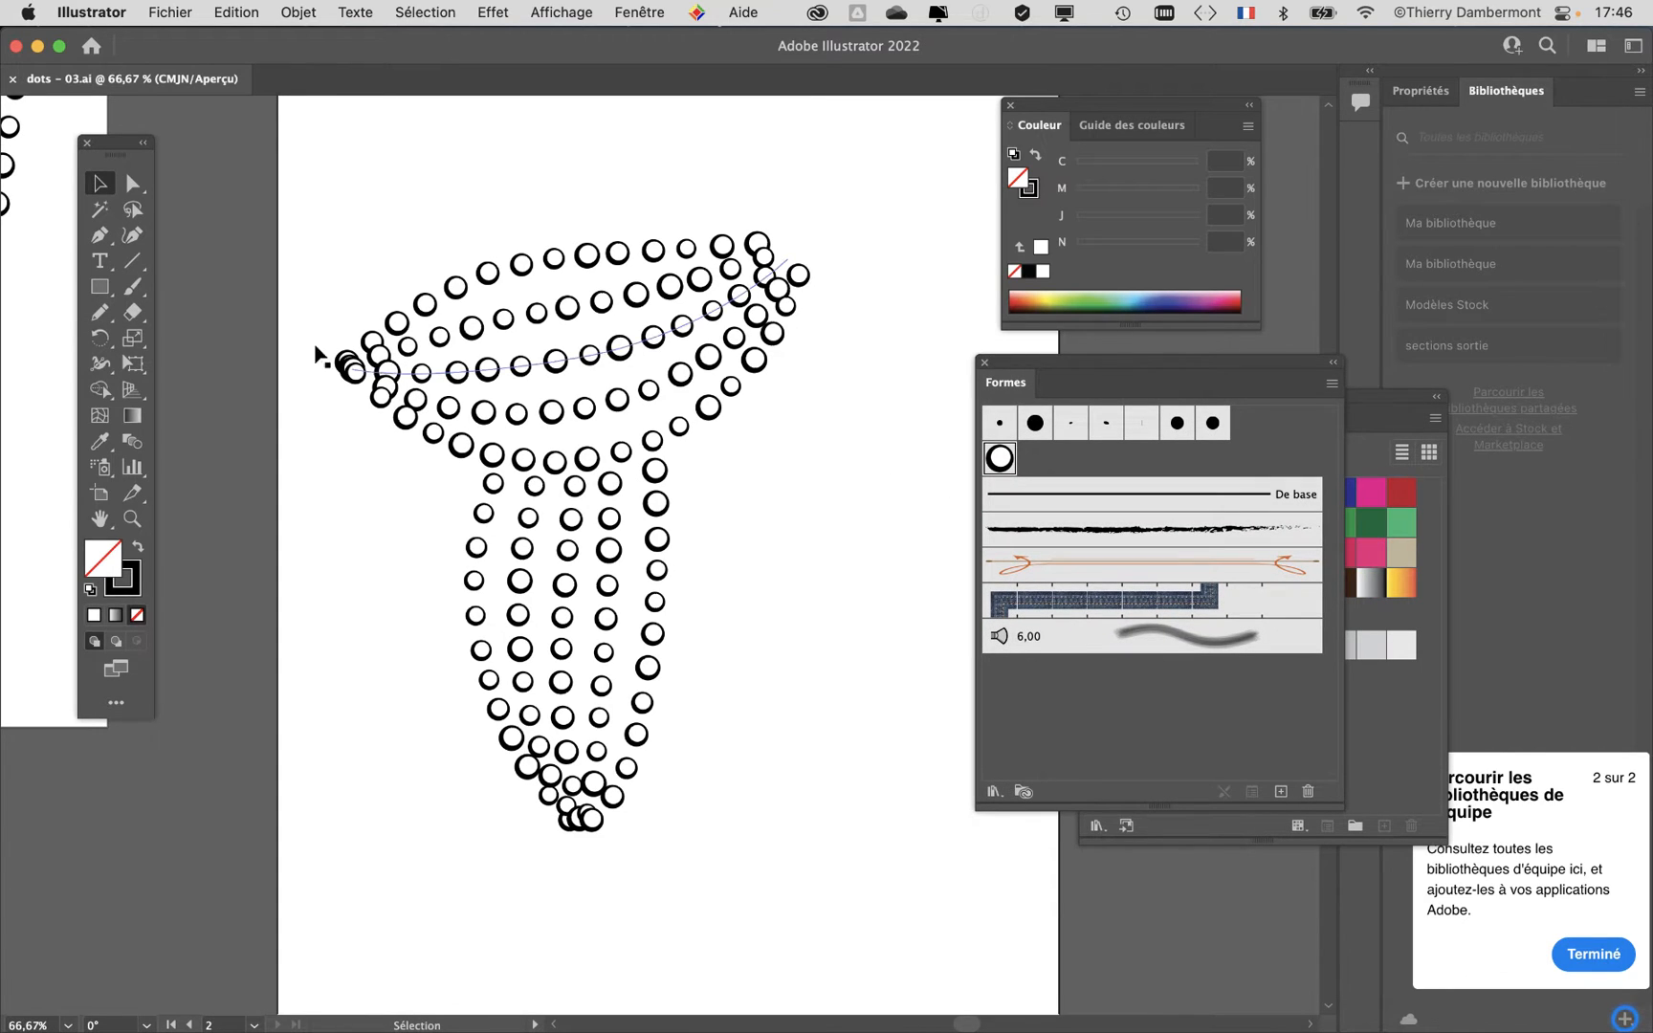
pyautogui.moveTo(115, 143); pyautogui.dragTo(188, 127)
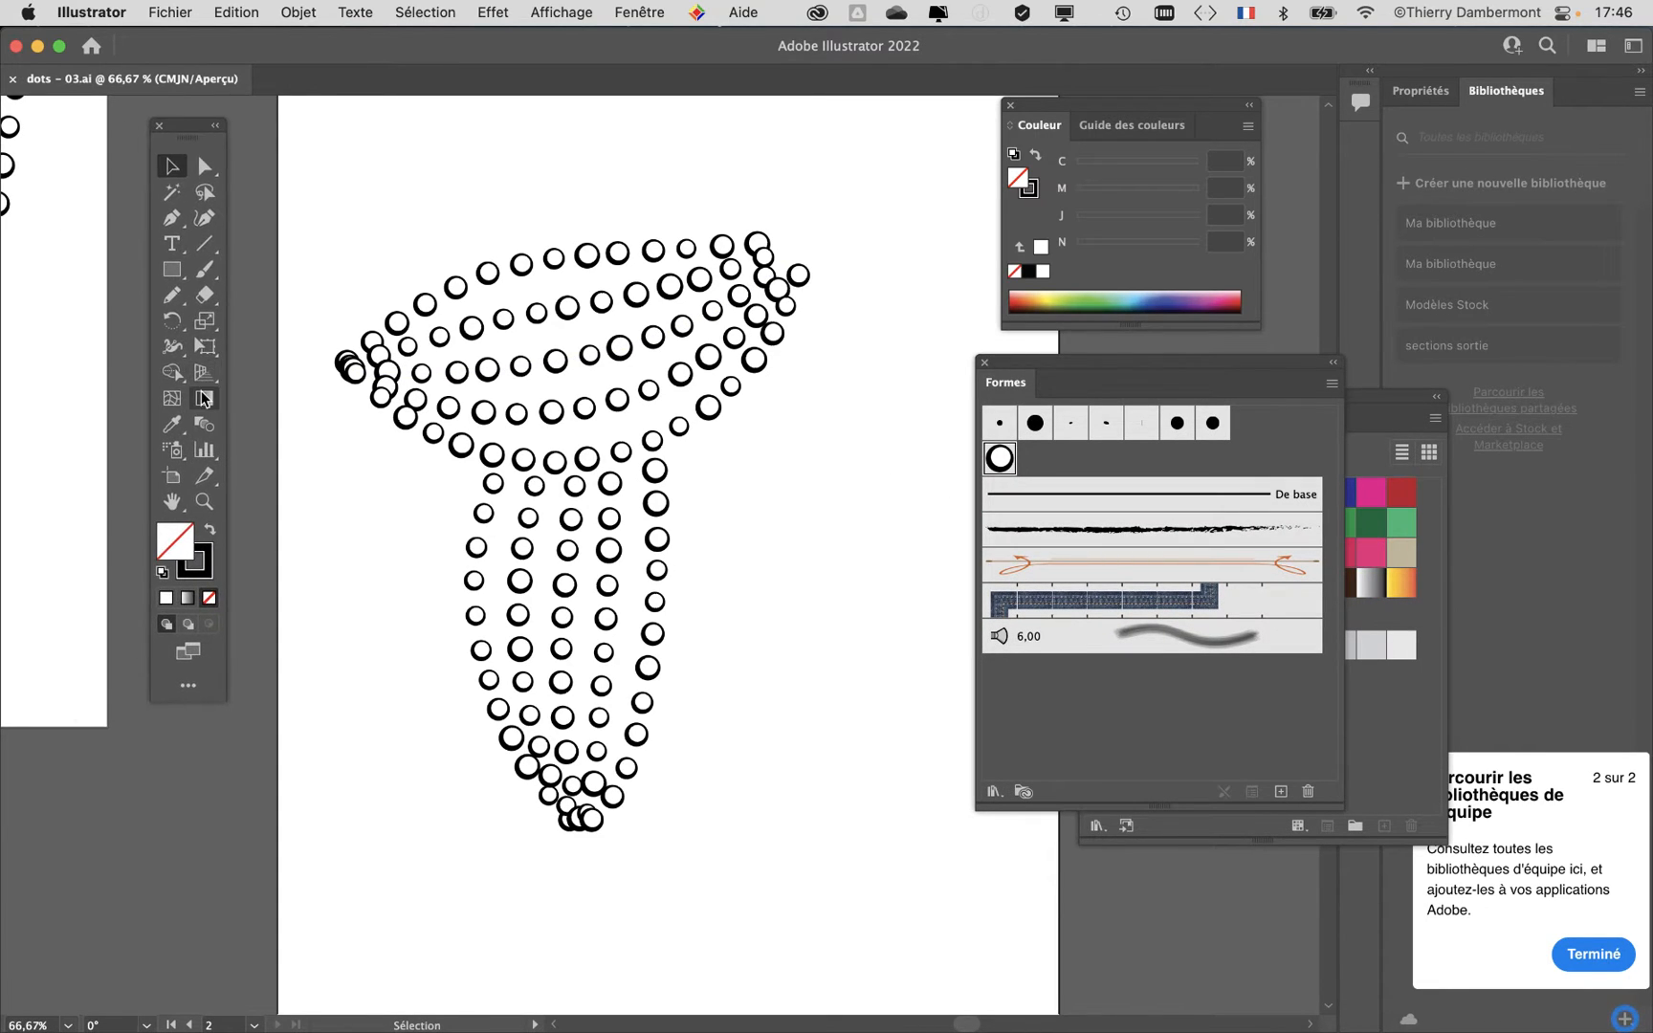
# Step: Draw a small circle above the upper petal's left end and swap its fill and stroke to make it solid black
pyautogui.click(181, 273)
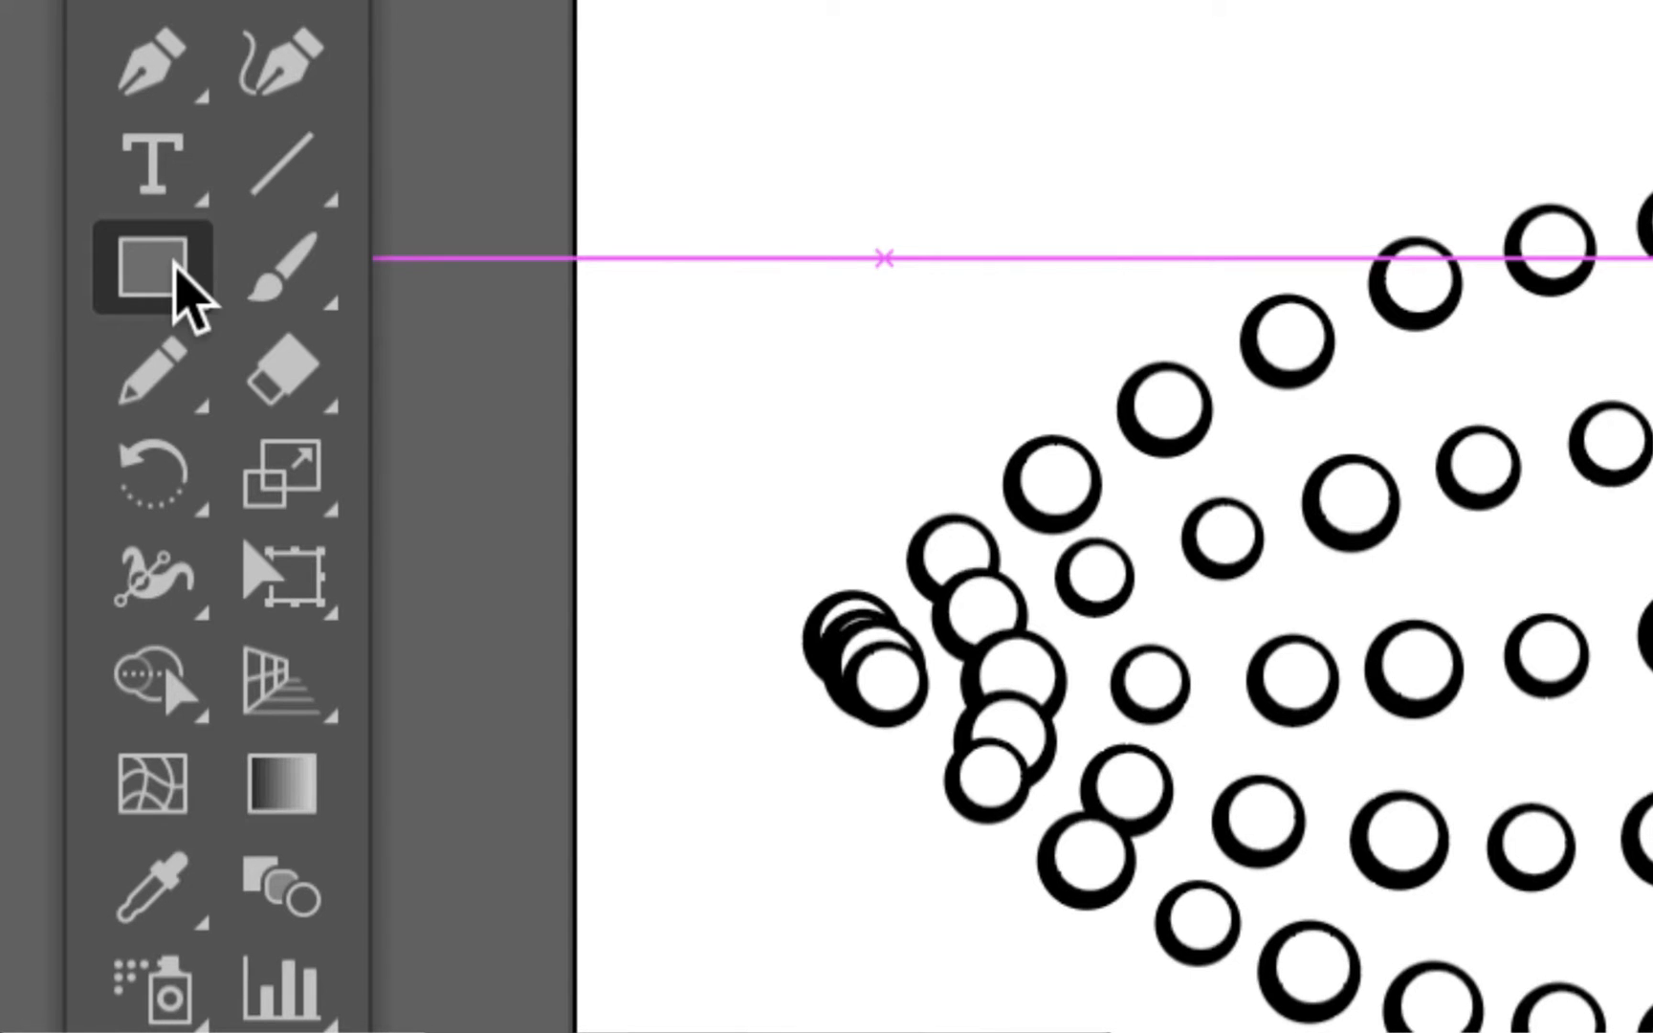
pyautogui.moveTo(175, 267); pyautogui.dragTo(398, 479)
pyautogui.moveTo(329, 238); pyautogui.dragTo(331, 246)
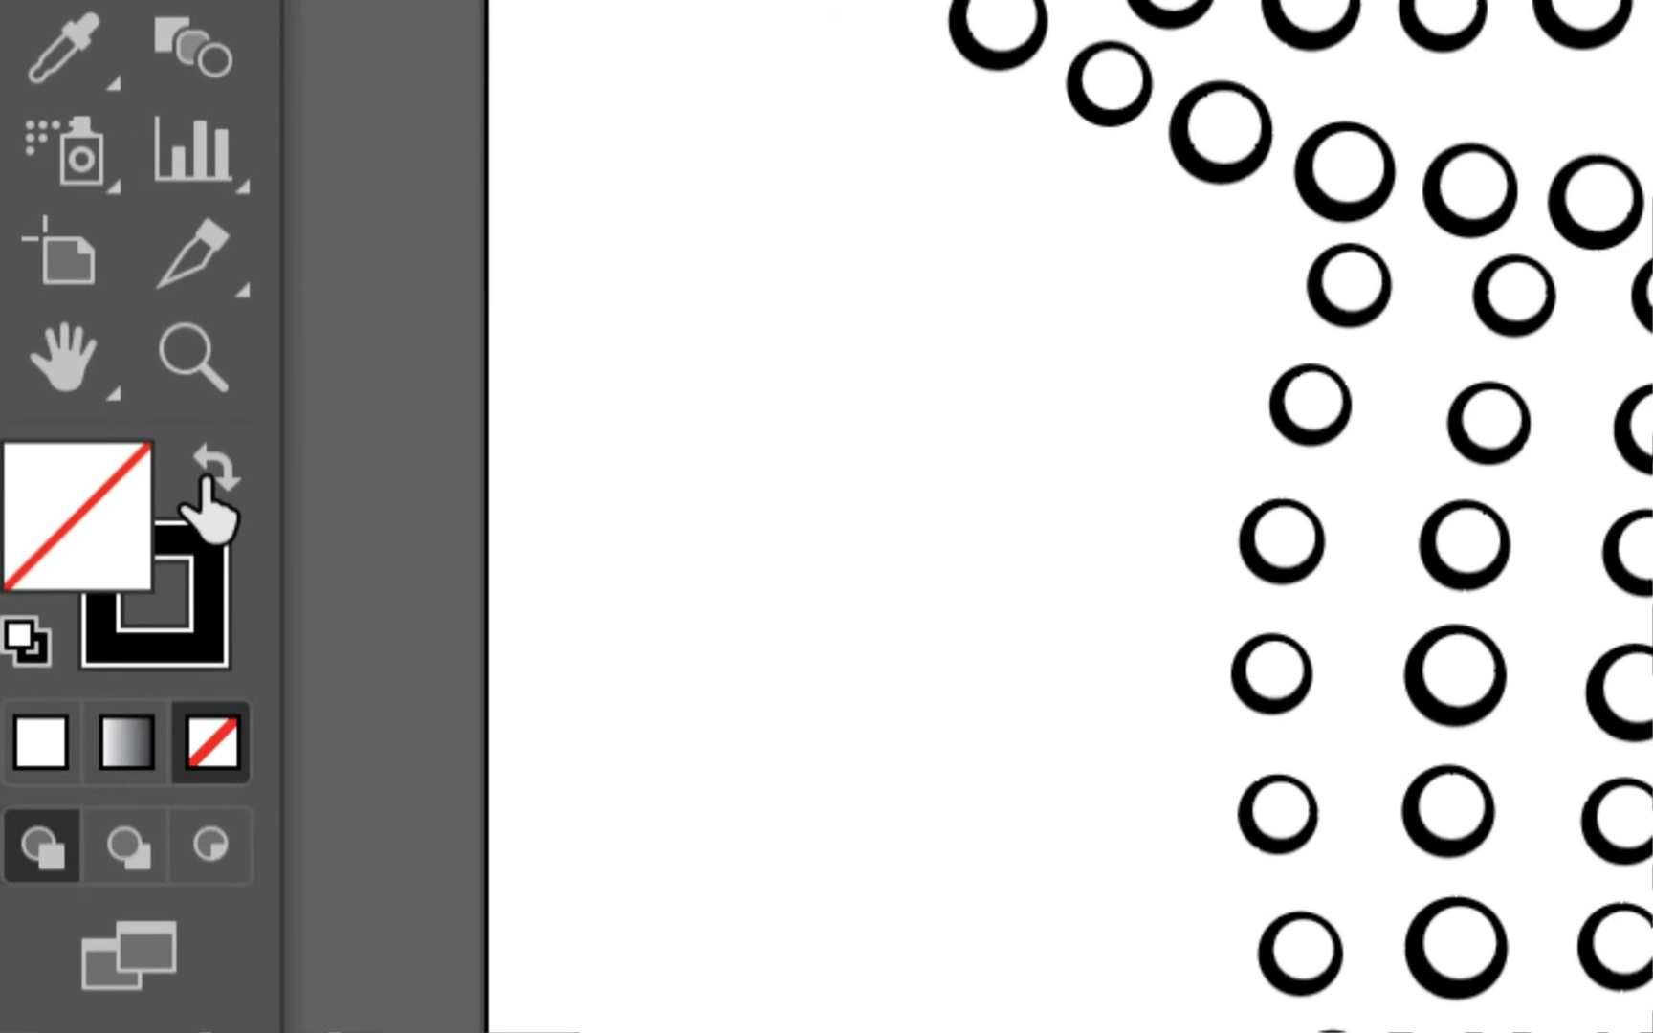
pyautogui.click(206, 478)
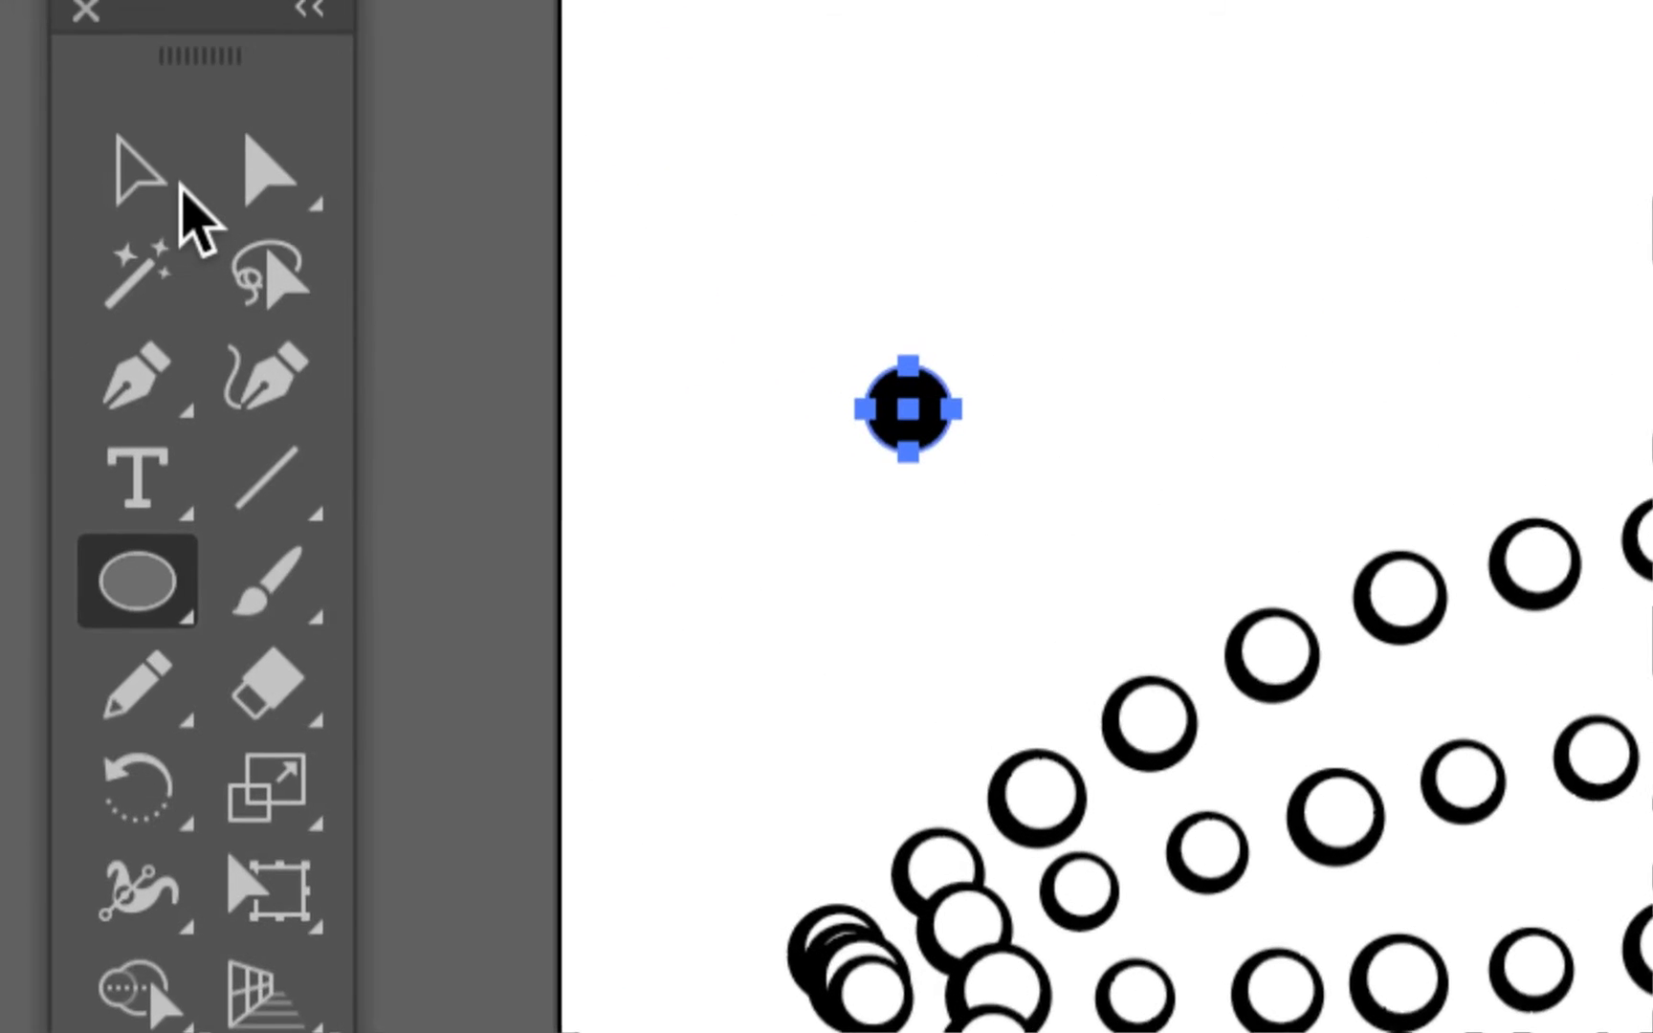
# Step: Replace the ring scatter brush's artwork with the solid black dot, accept its existing options and apply the change to the existing strokes
pyautogui.click(182, 187)
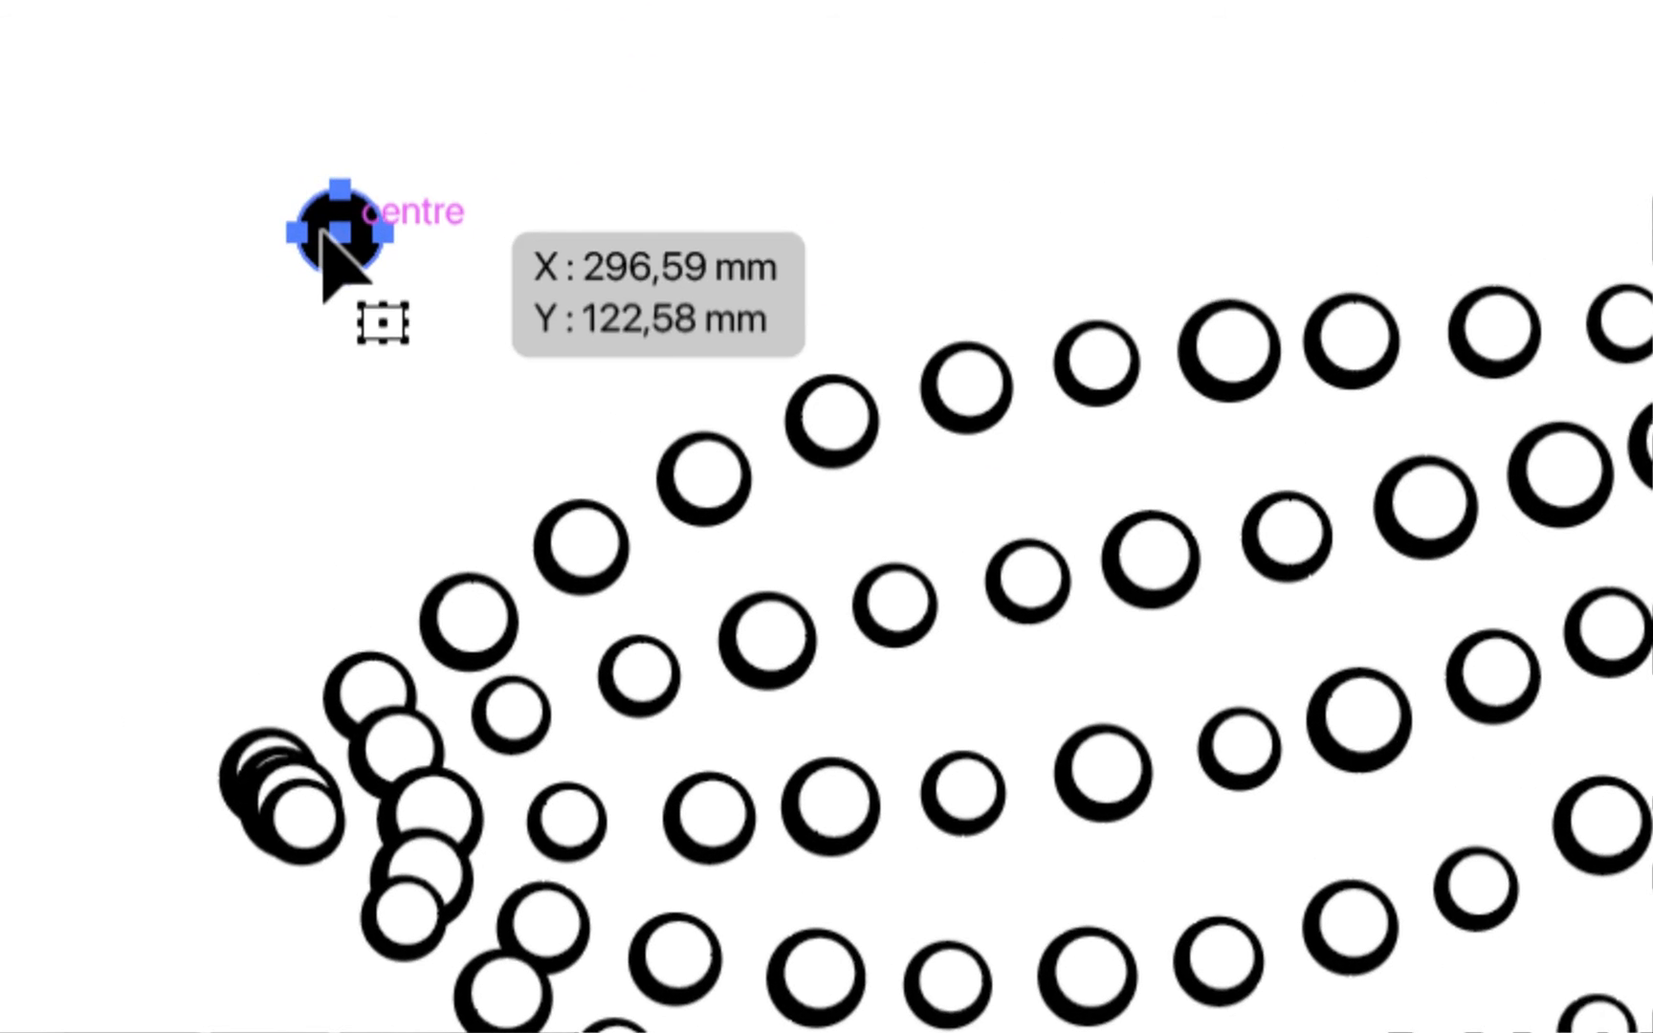
pyautogui.moveTo(322, 231)
pyautogui.mouseDown()
pyautogui.moveTo(749, 237)
pyautogui.moveTo(860, 343)
pyautogui.moveTo(822, 487)
pyautogui.moveTo(861, 495)
pyautogui.moveTo(805, 485)
pyautogui.mouseUp()
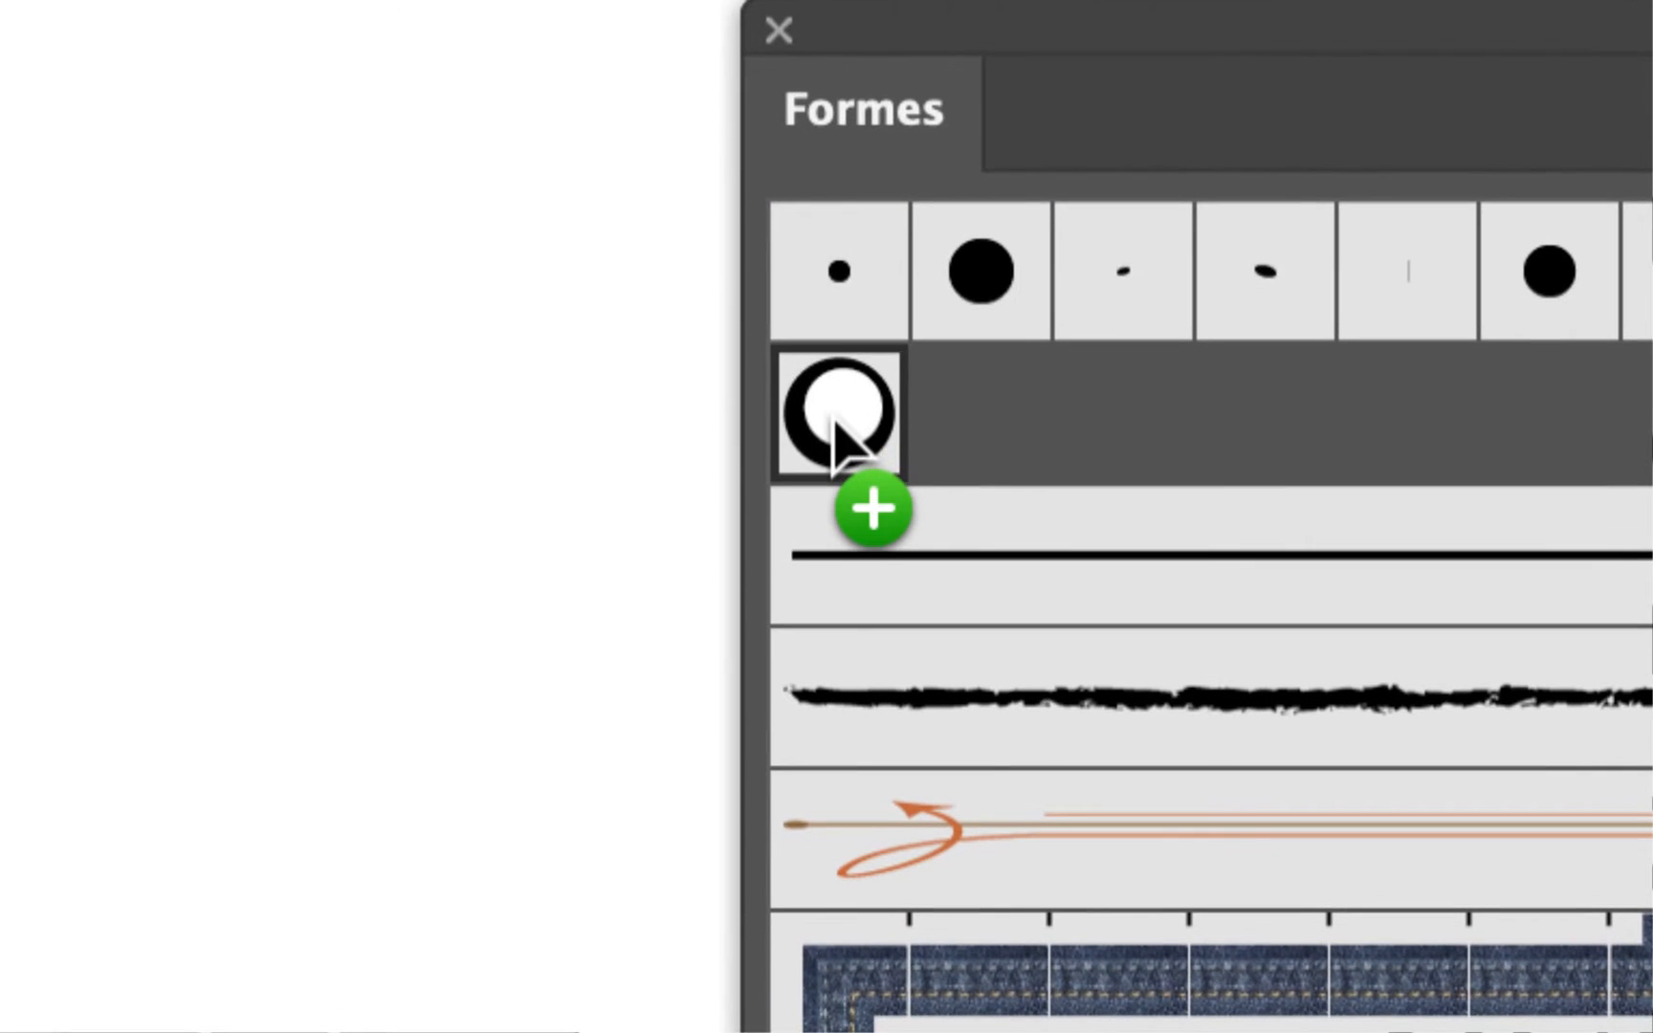
pyautogui.moveTo(834, 421); pyautogui.dragTo(834, 421)
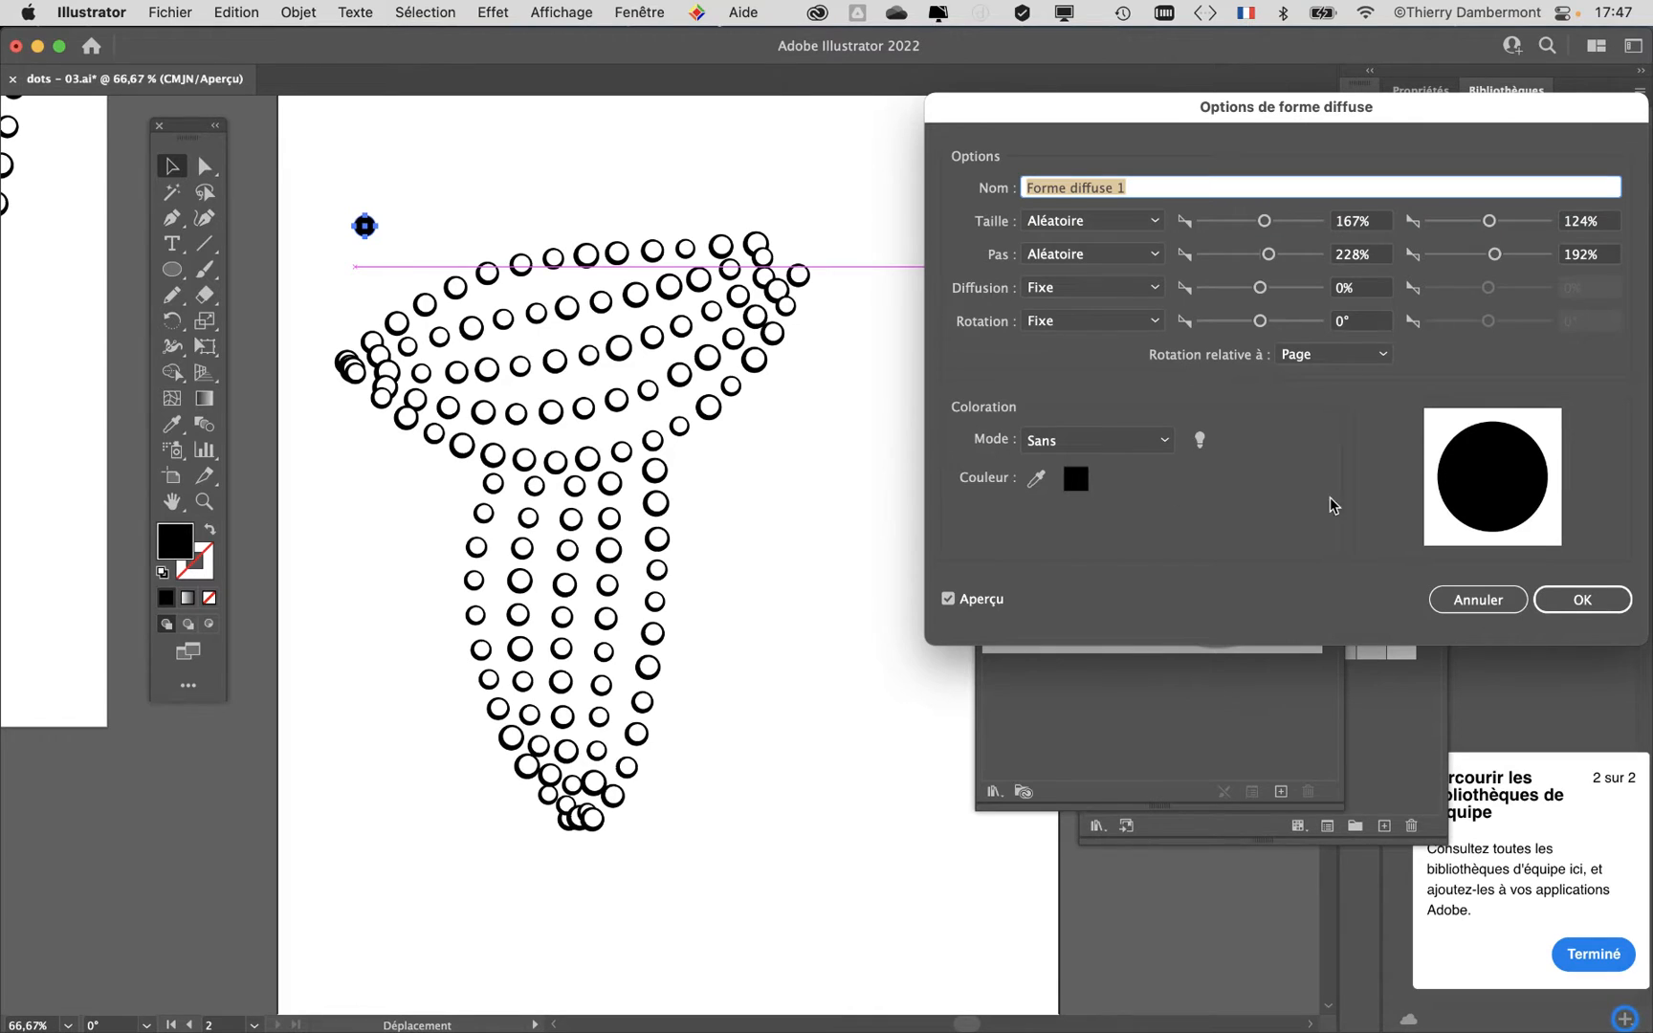
pyautogui.click(967, 602)
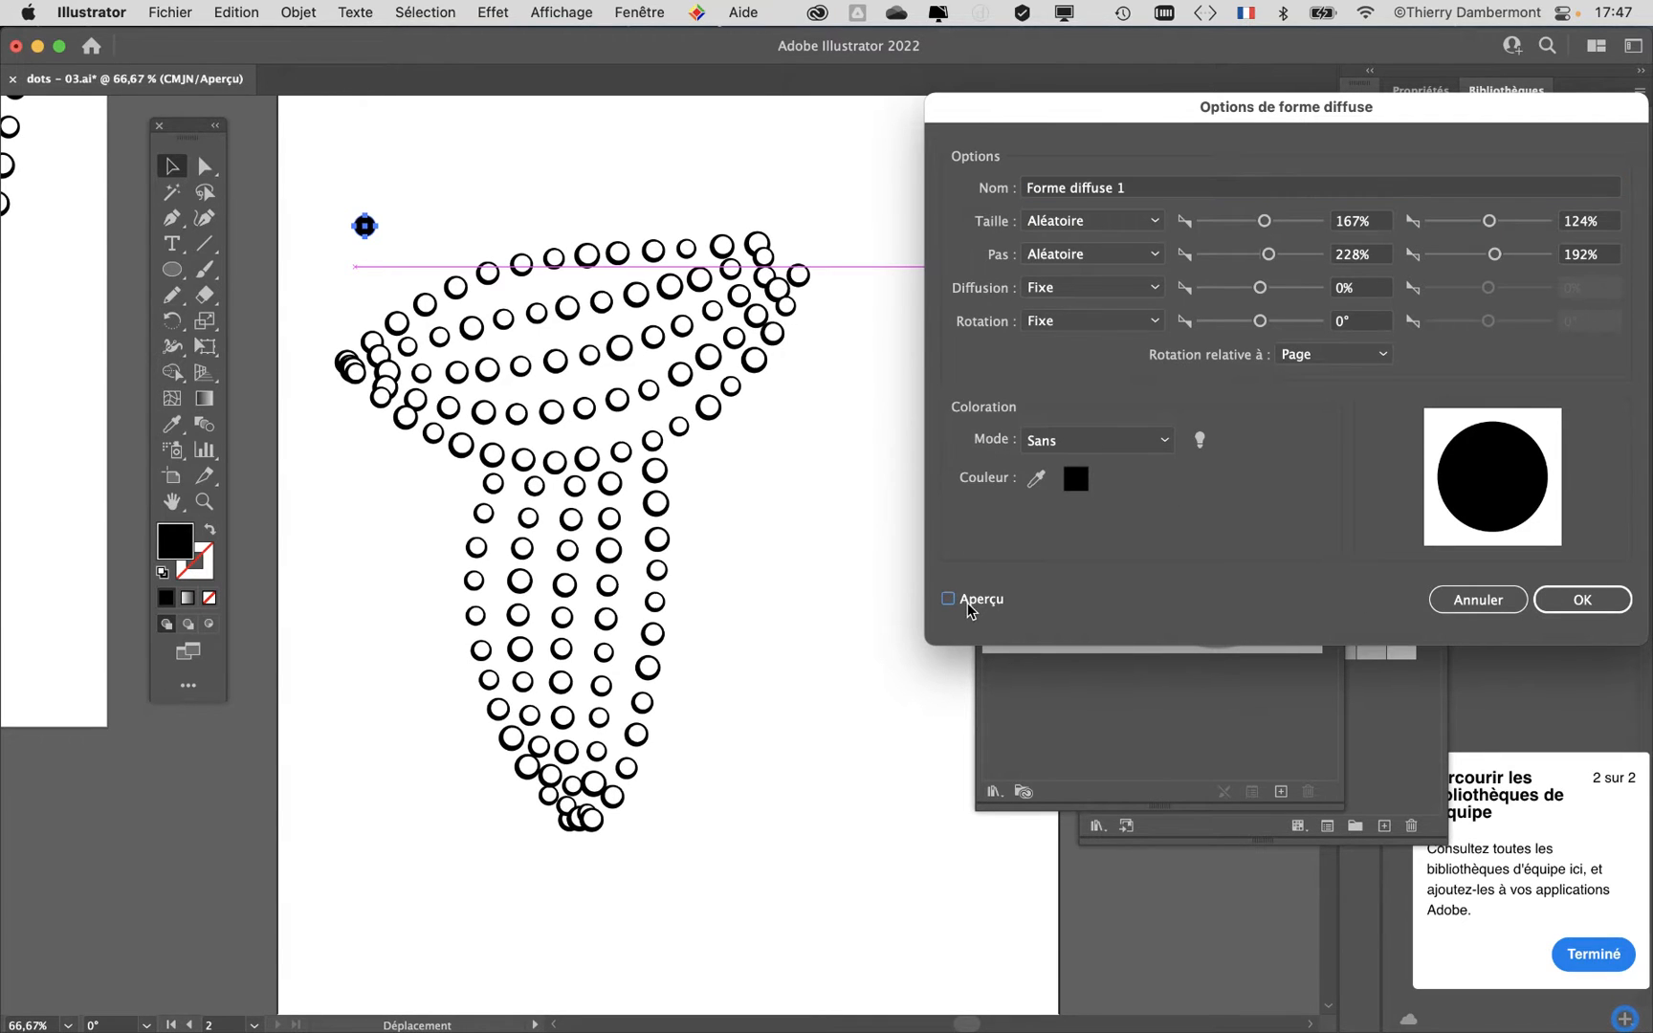
pyautogui.click(968, 603)
pyautogui.click(1581, 600)
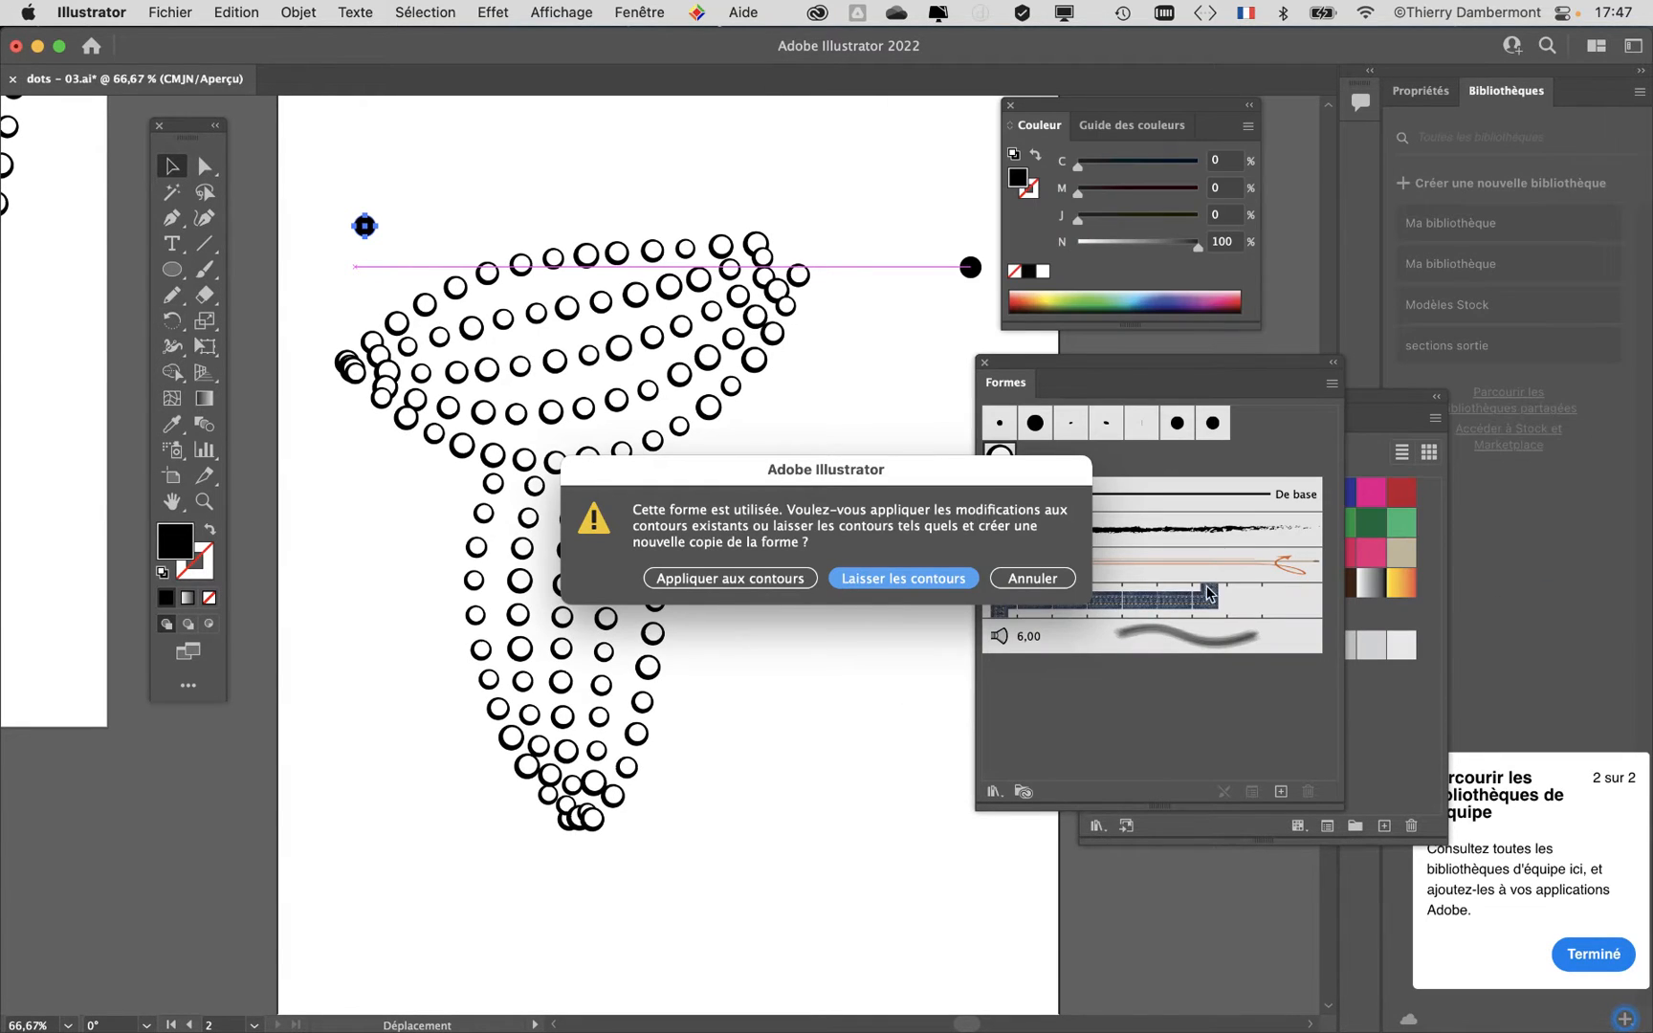
pyautogui.click(730, 578)
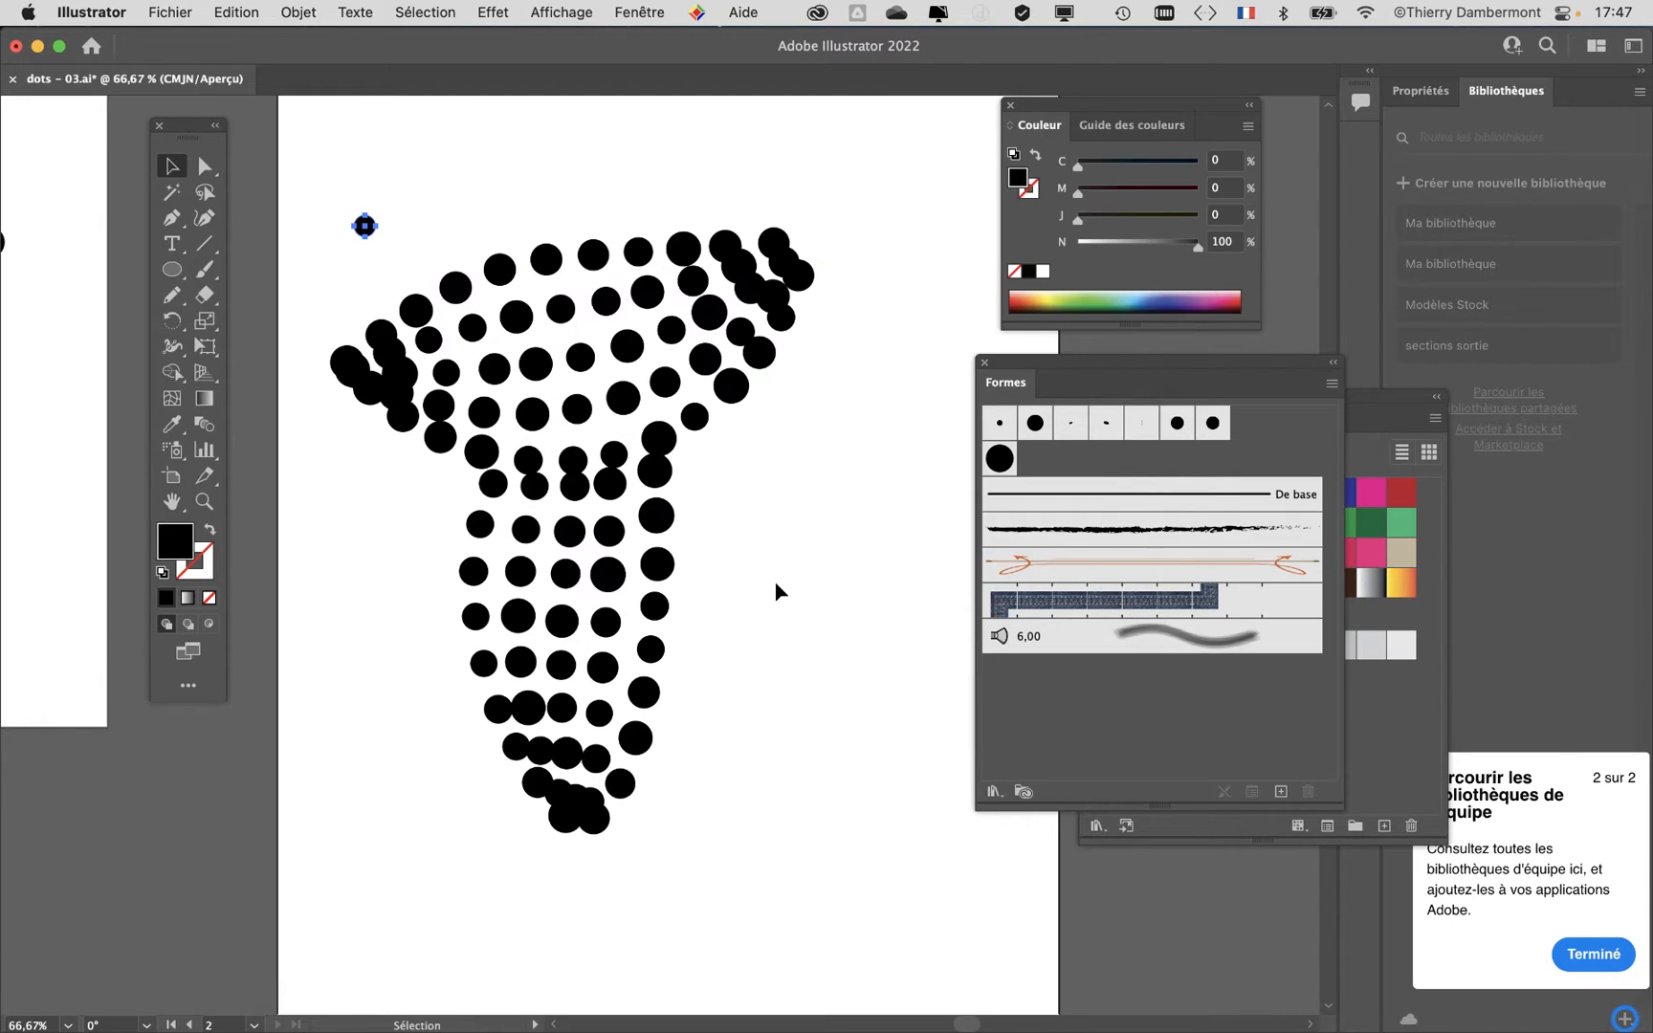
# Step: Scale the solid black dot above the upper petal down proportionally with the Free Transform tool, keeping it circular
pyautogui.click(765, 547)
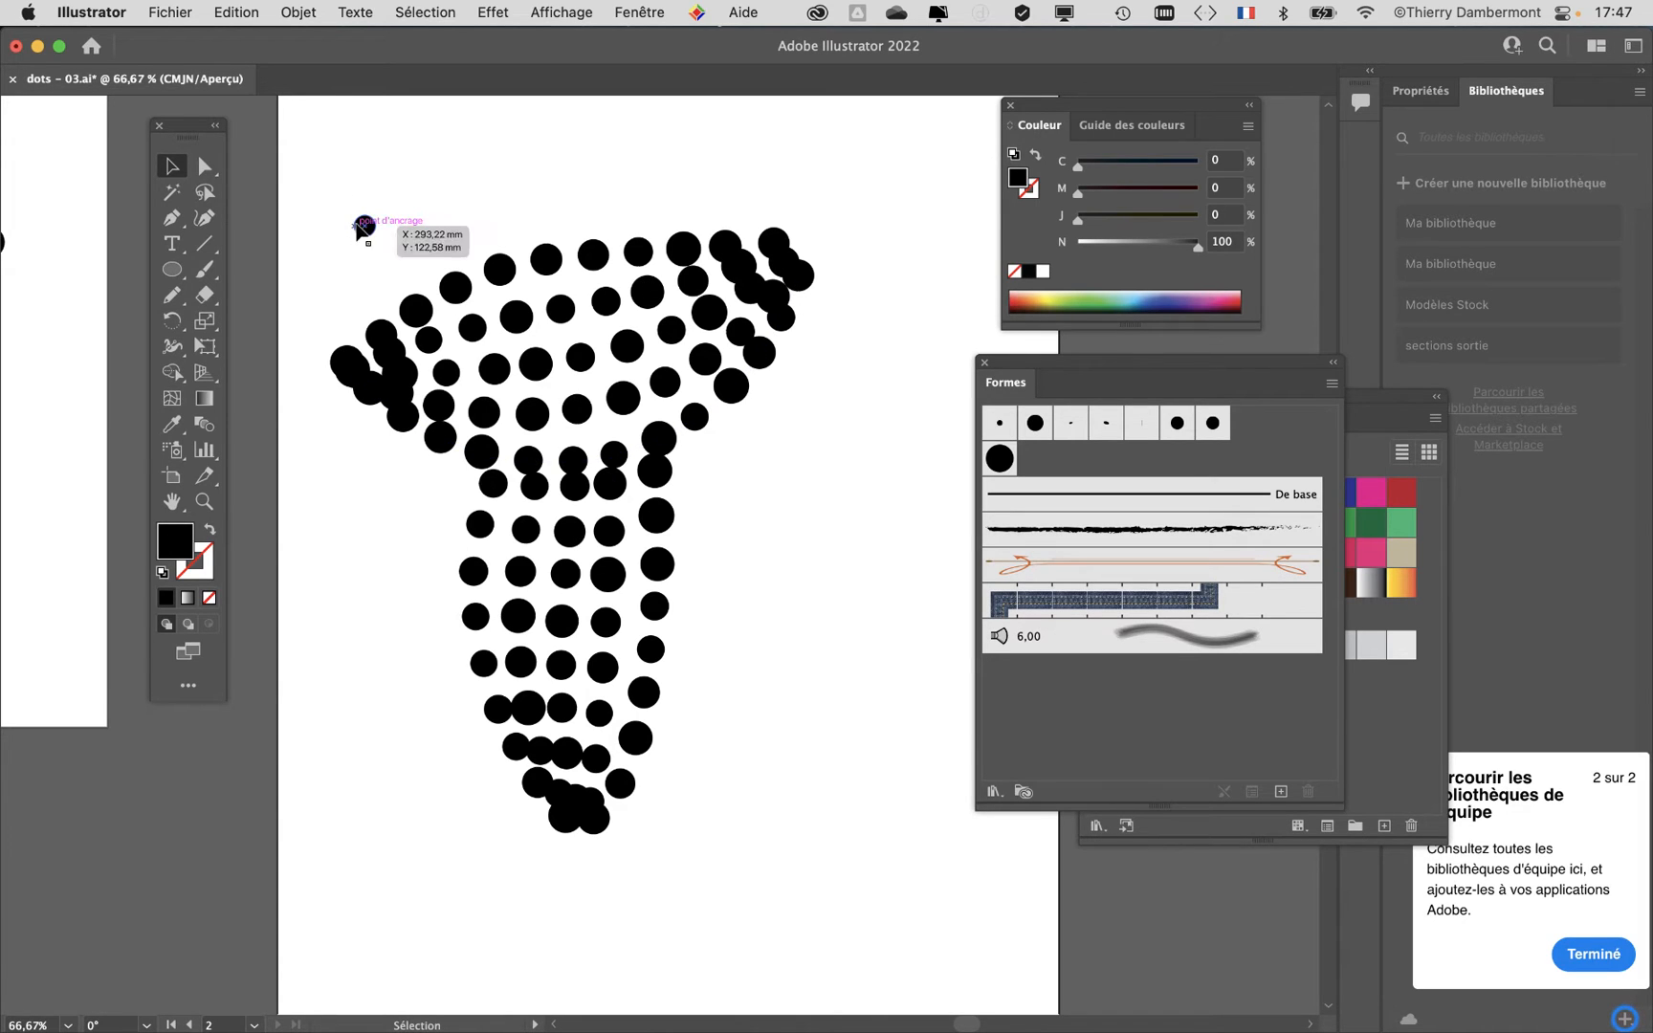
pyautogui.scroll(3, 357, 223)
pyautogui.click(394, 233)
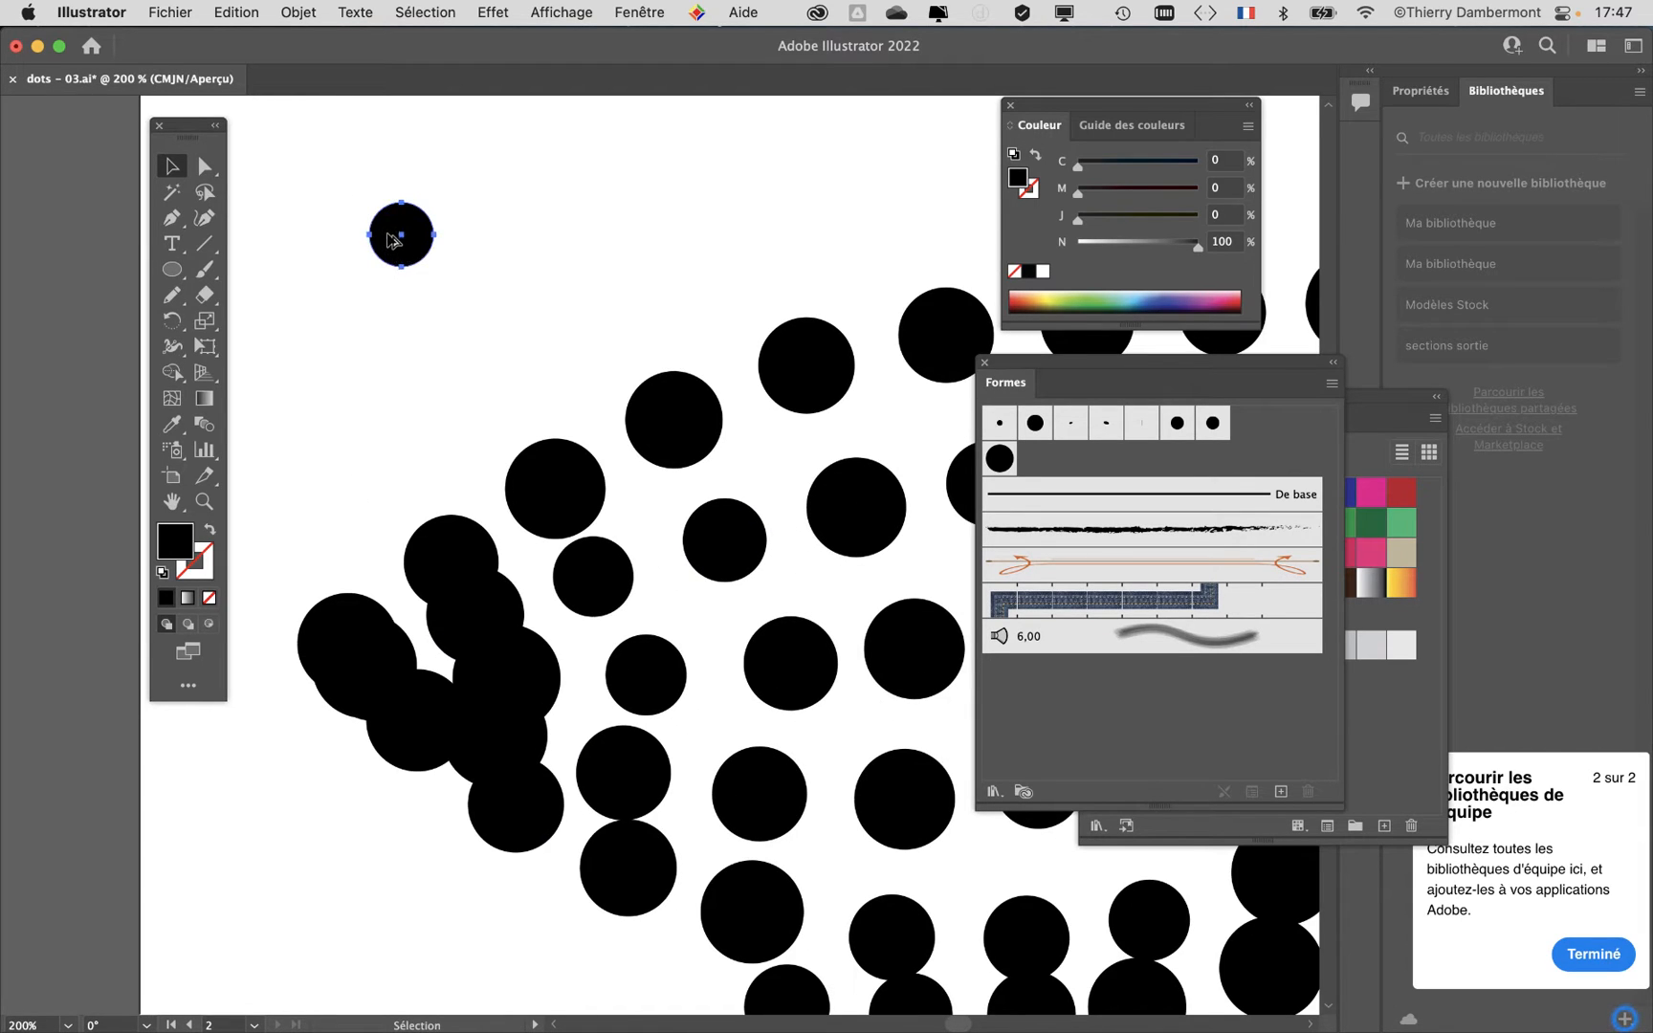
pyautogui.scroll(2, 401, 232)
pyautogui.click(196, 346)
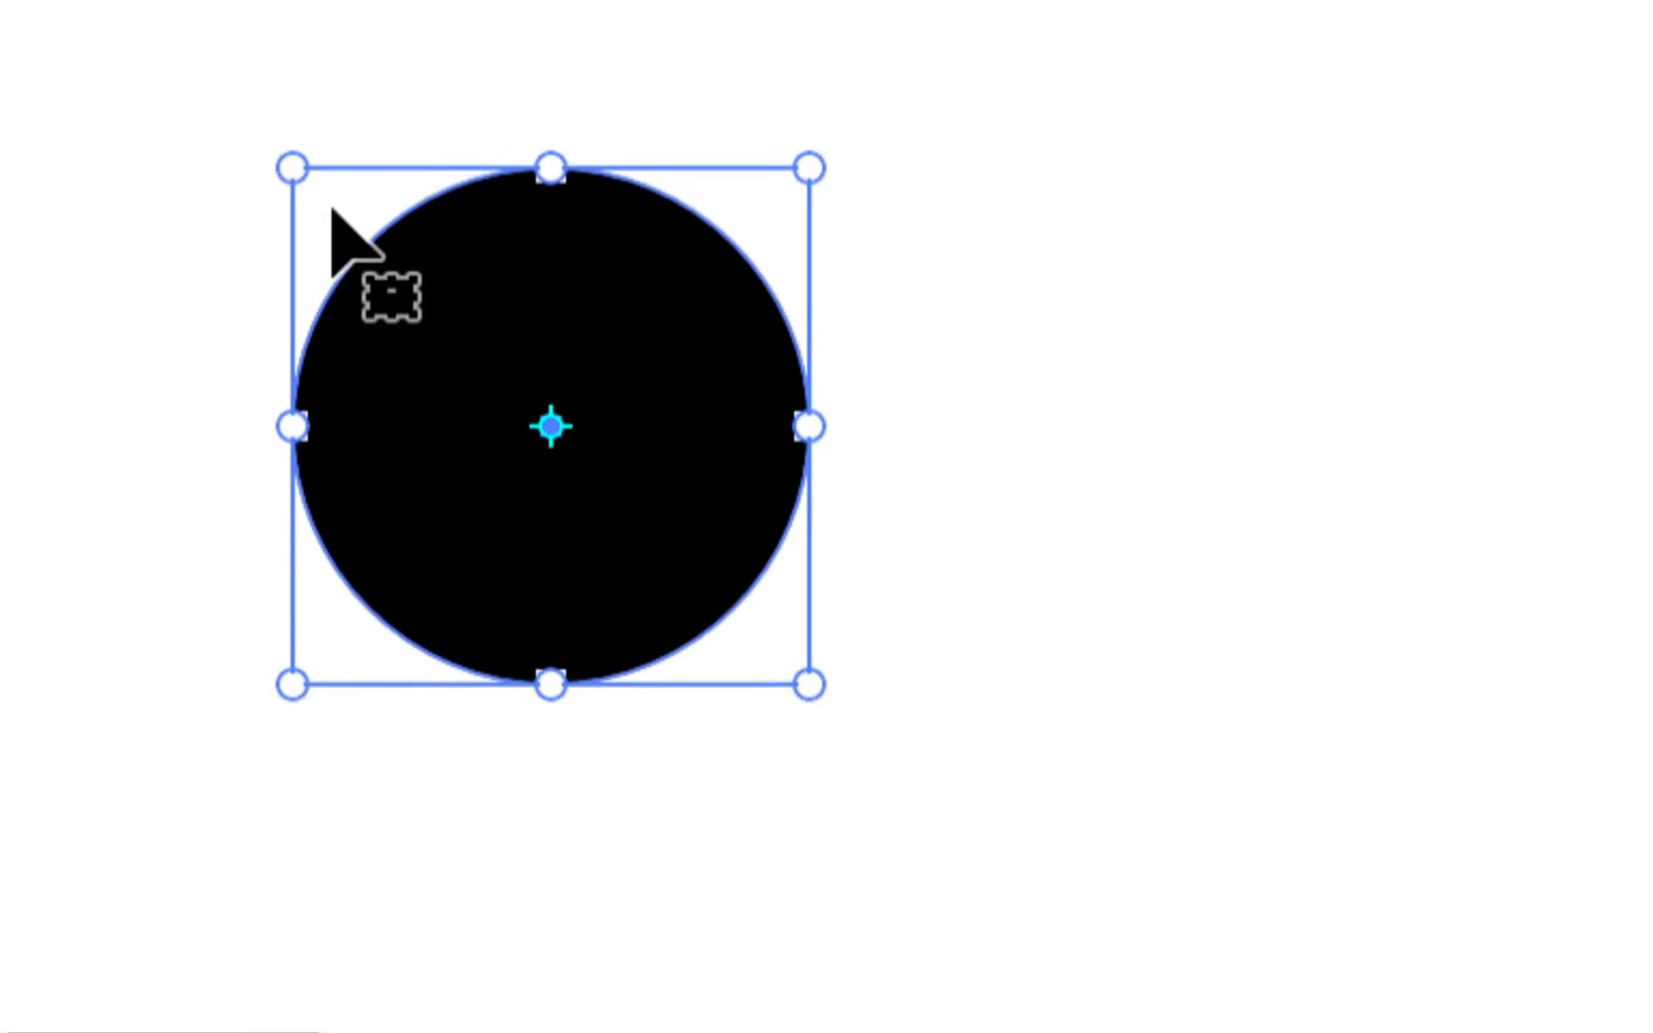
pyautogui.moveTo(322, 194); pyautogui.dragTo(348, 223)
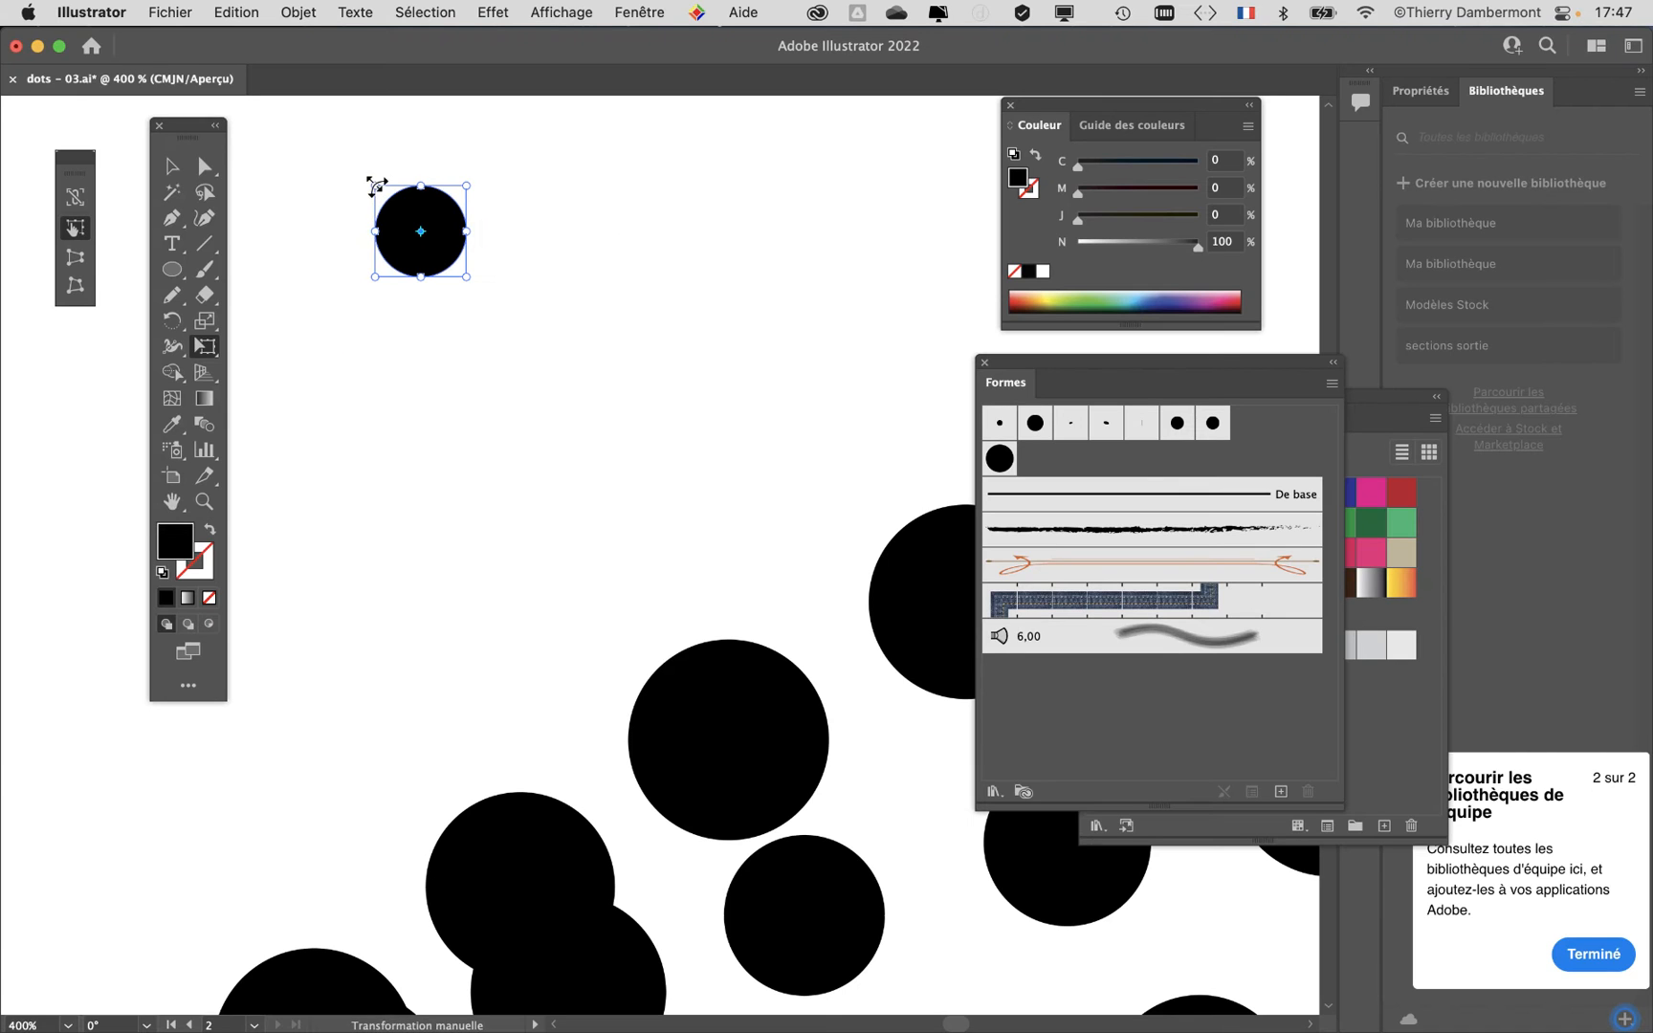
pyautogui.click(177, 157)
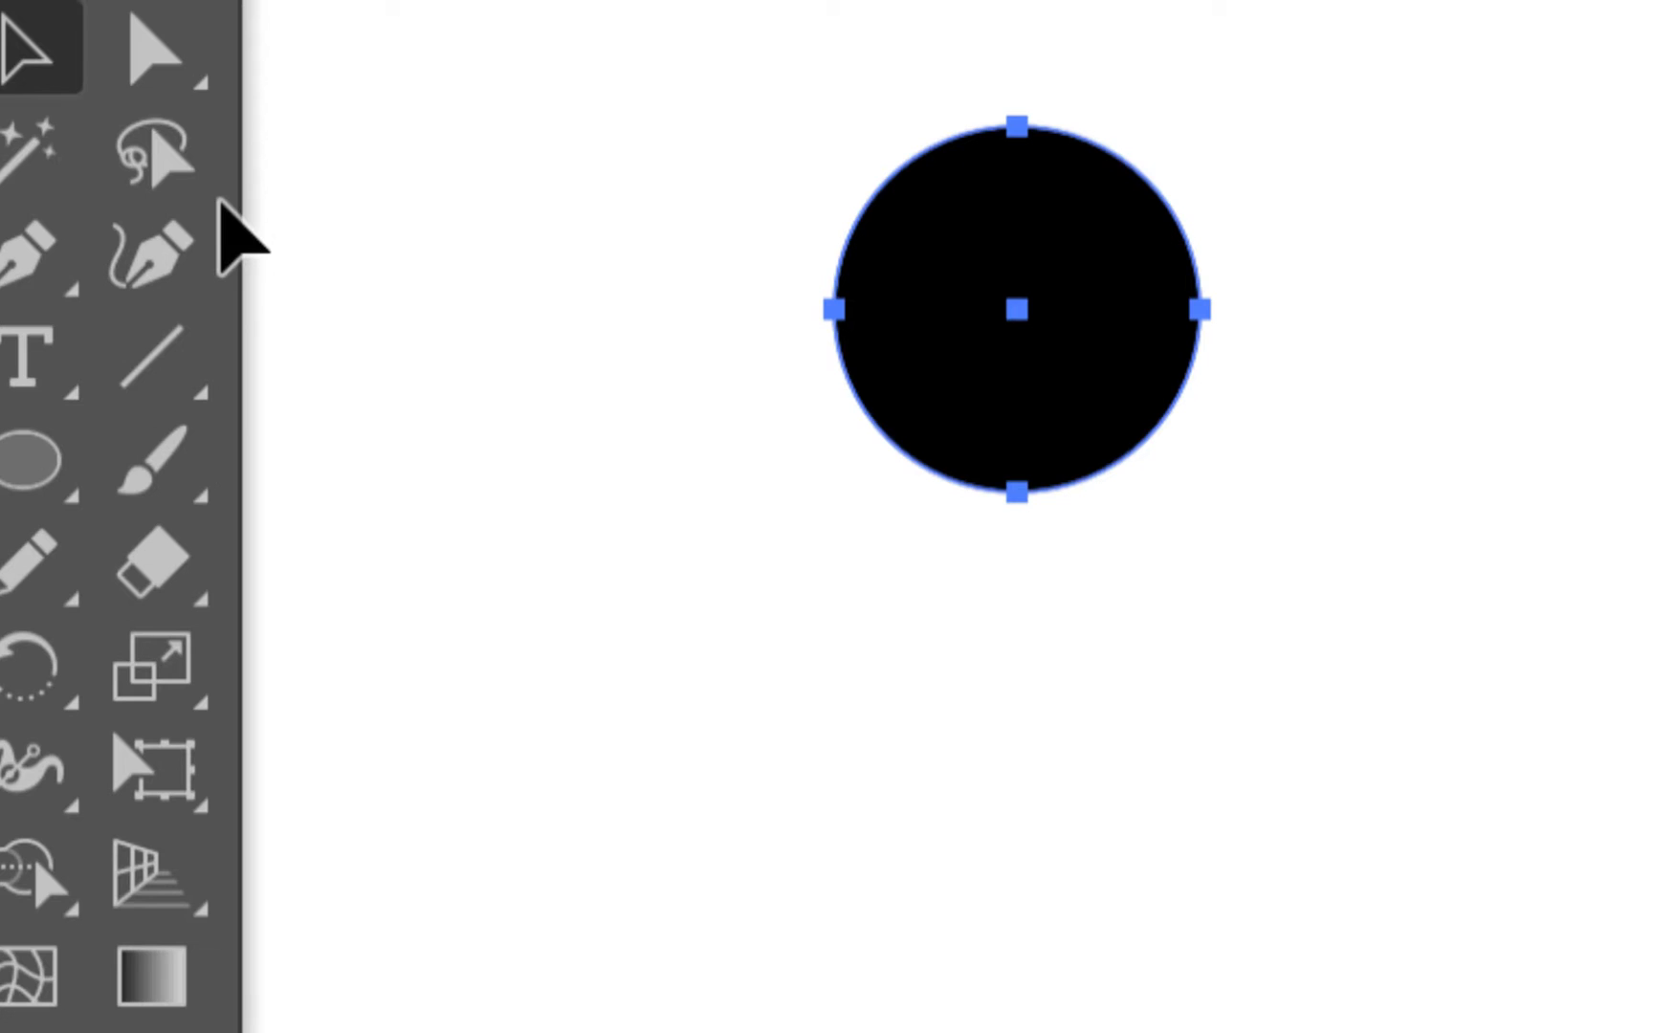
# Step: Update the scatter brush used by the motif with the reduced black dot, accept its options and apply the change to the existing strokes
pyautogui.moveTo(648, 184); pyautogui.dragTo(1067, 448)
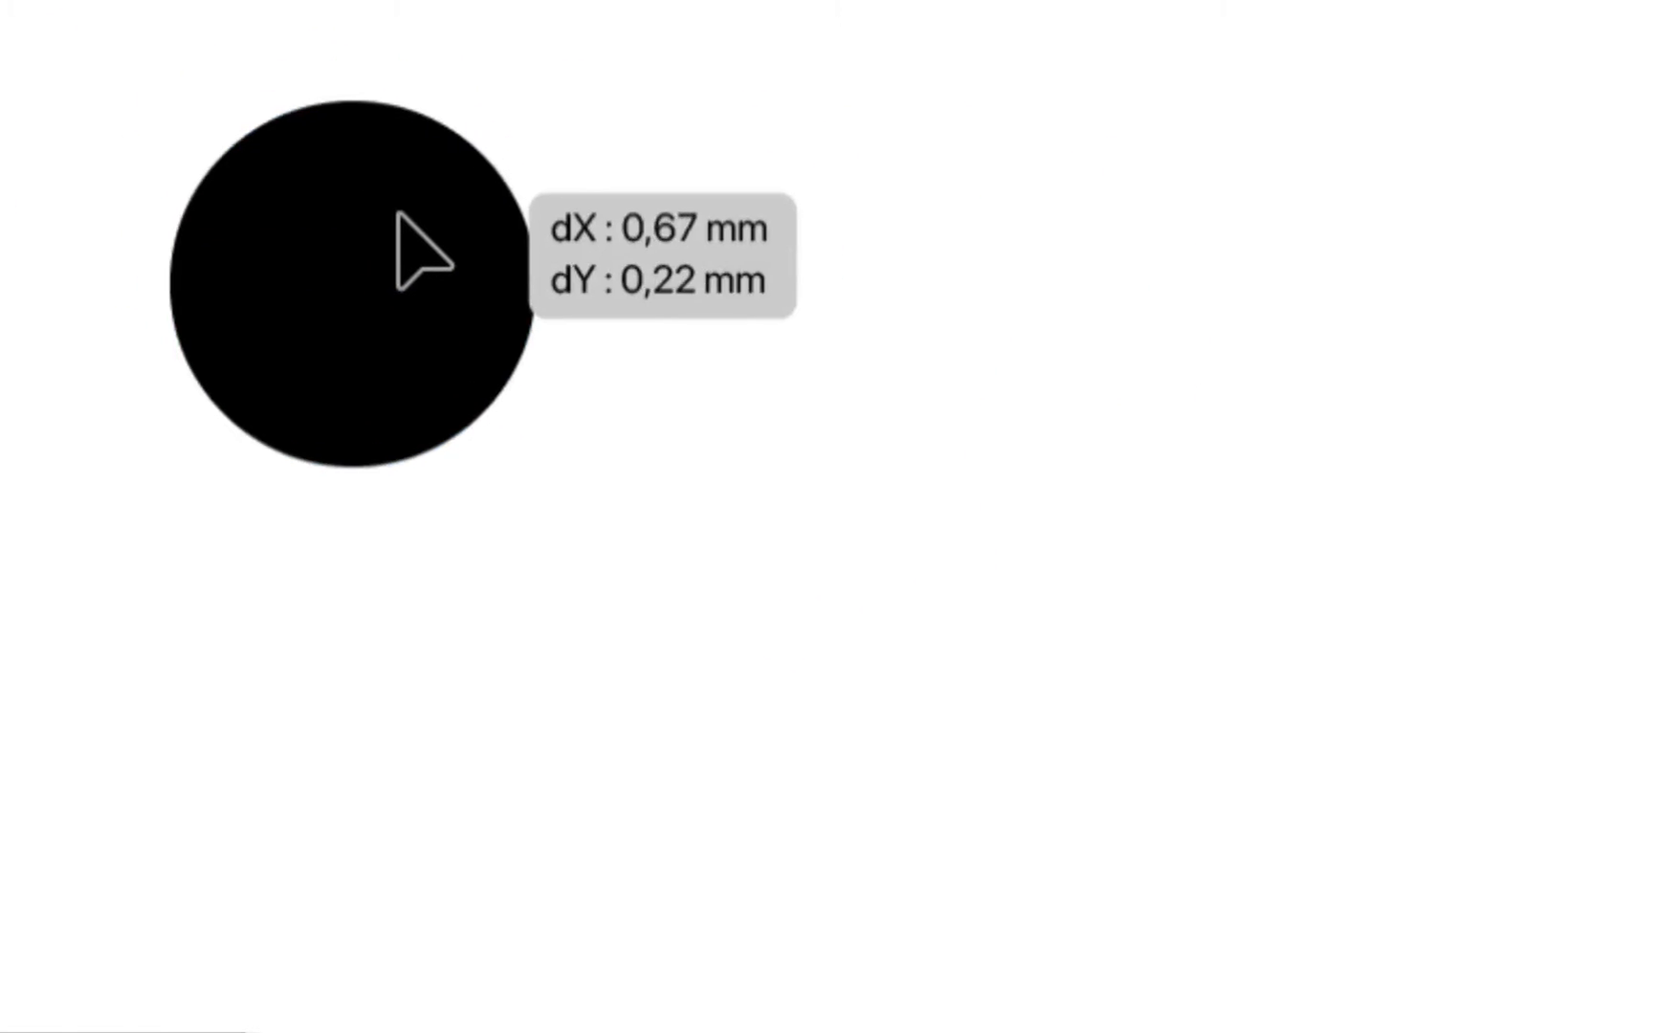
pyautogui.moveTo(471, 261); pyautogui.dragTo(841, 399)
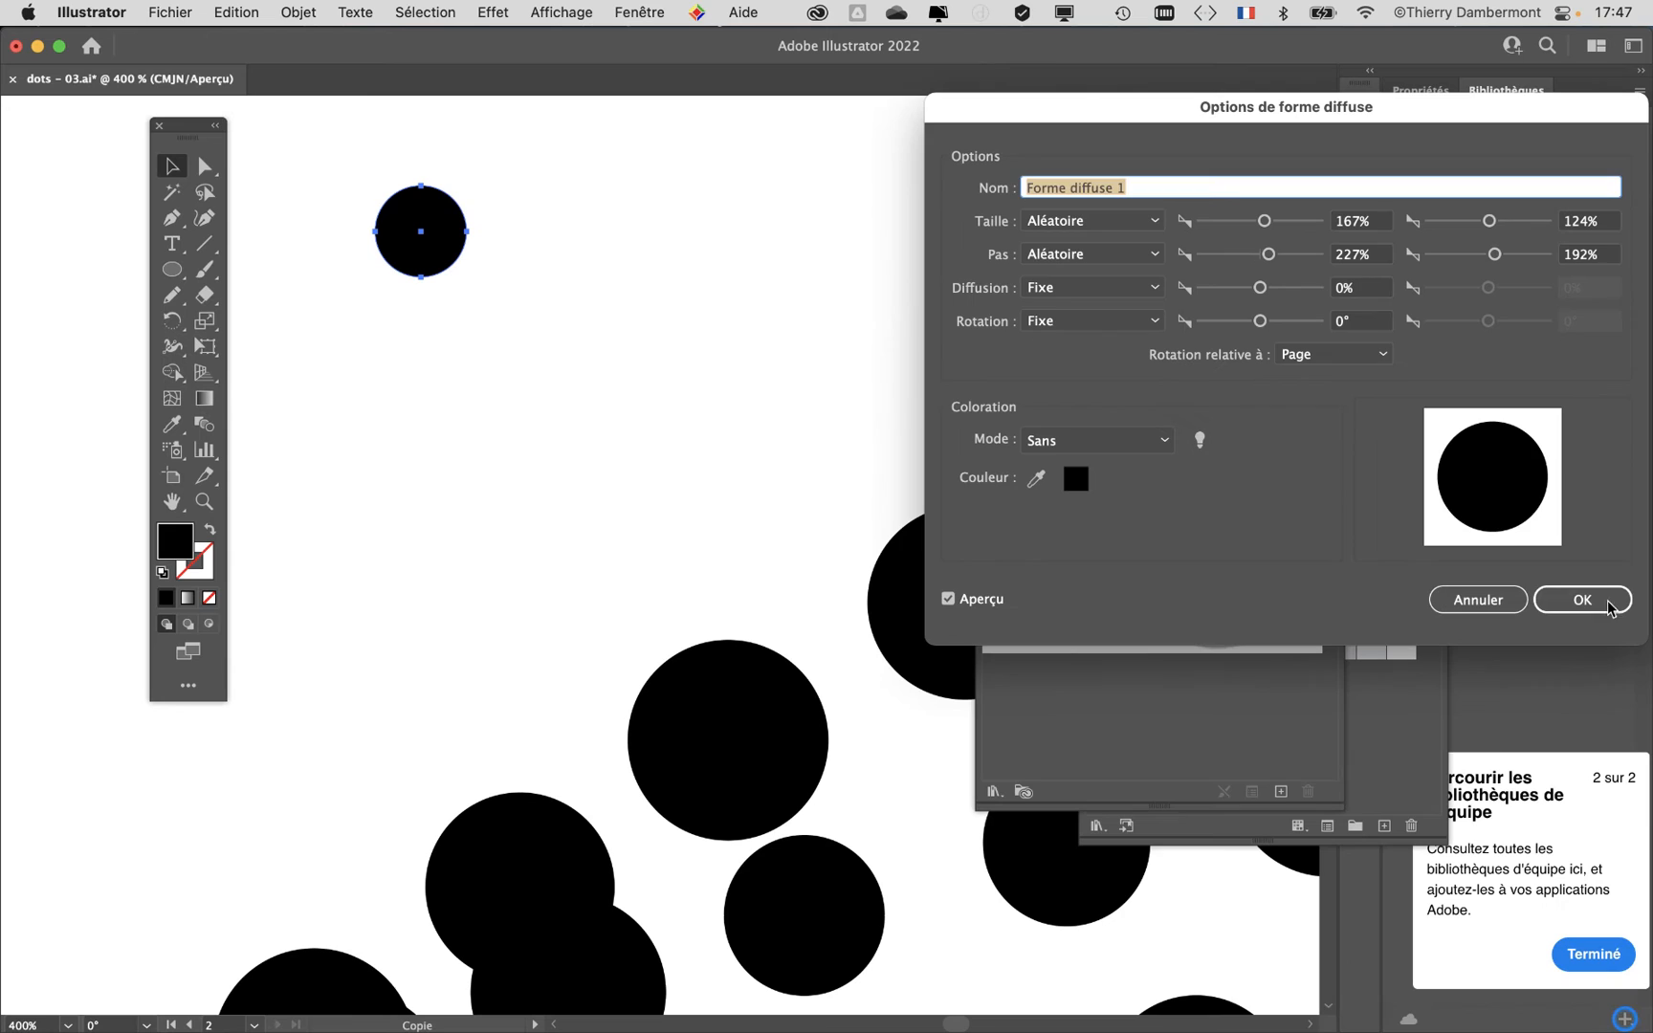
pyautogui.click(1609, 604)
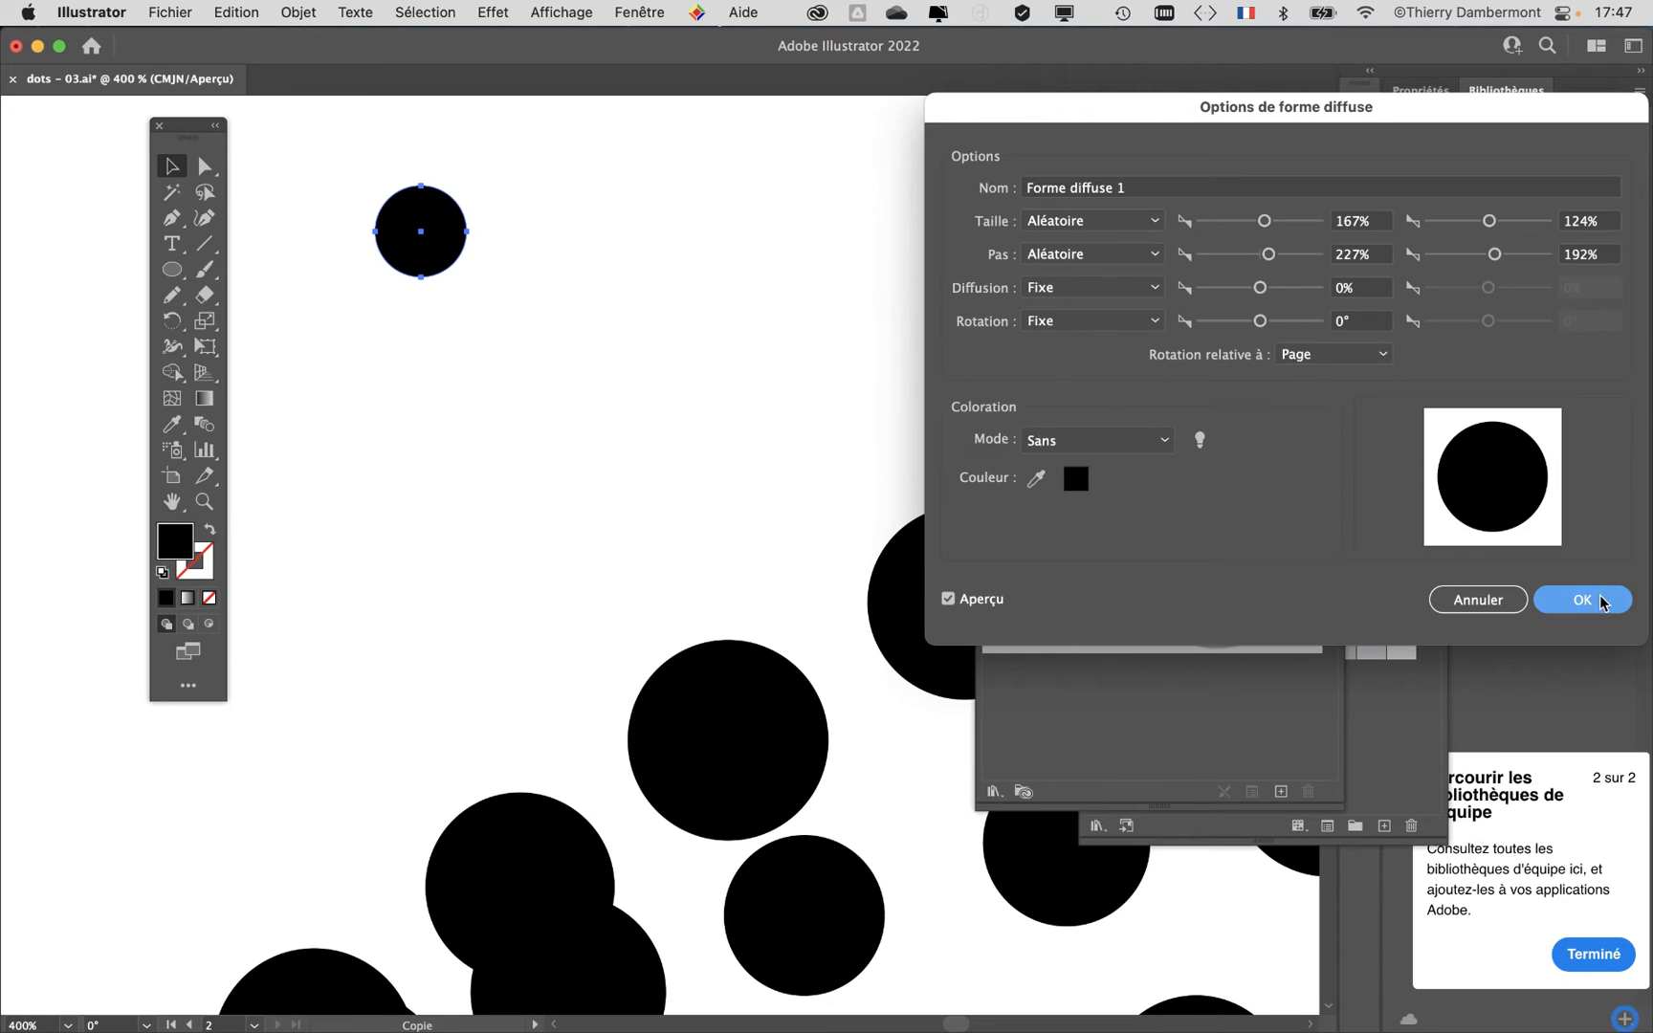
pyautogui.click(775, 578)
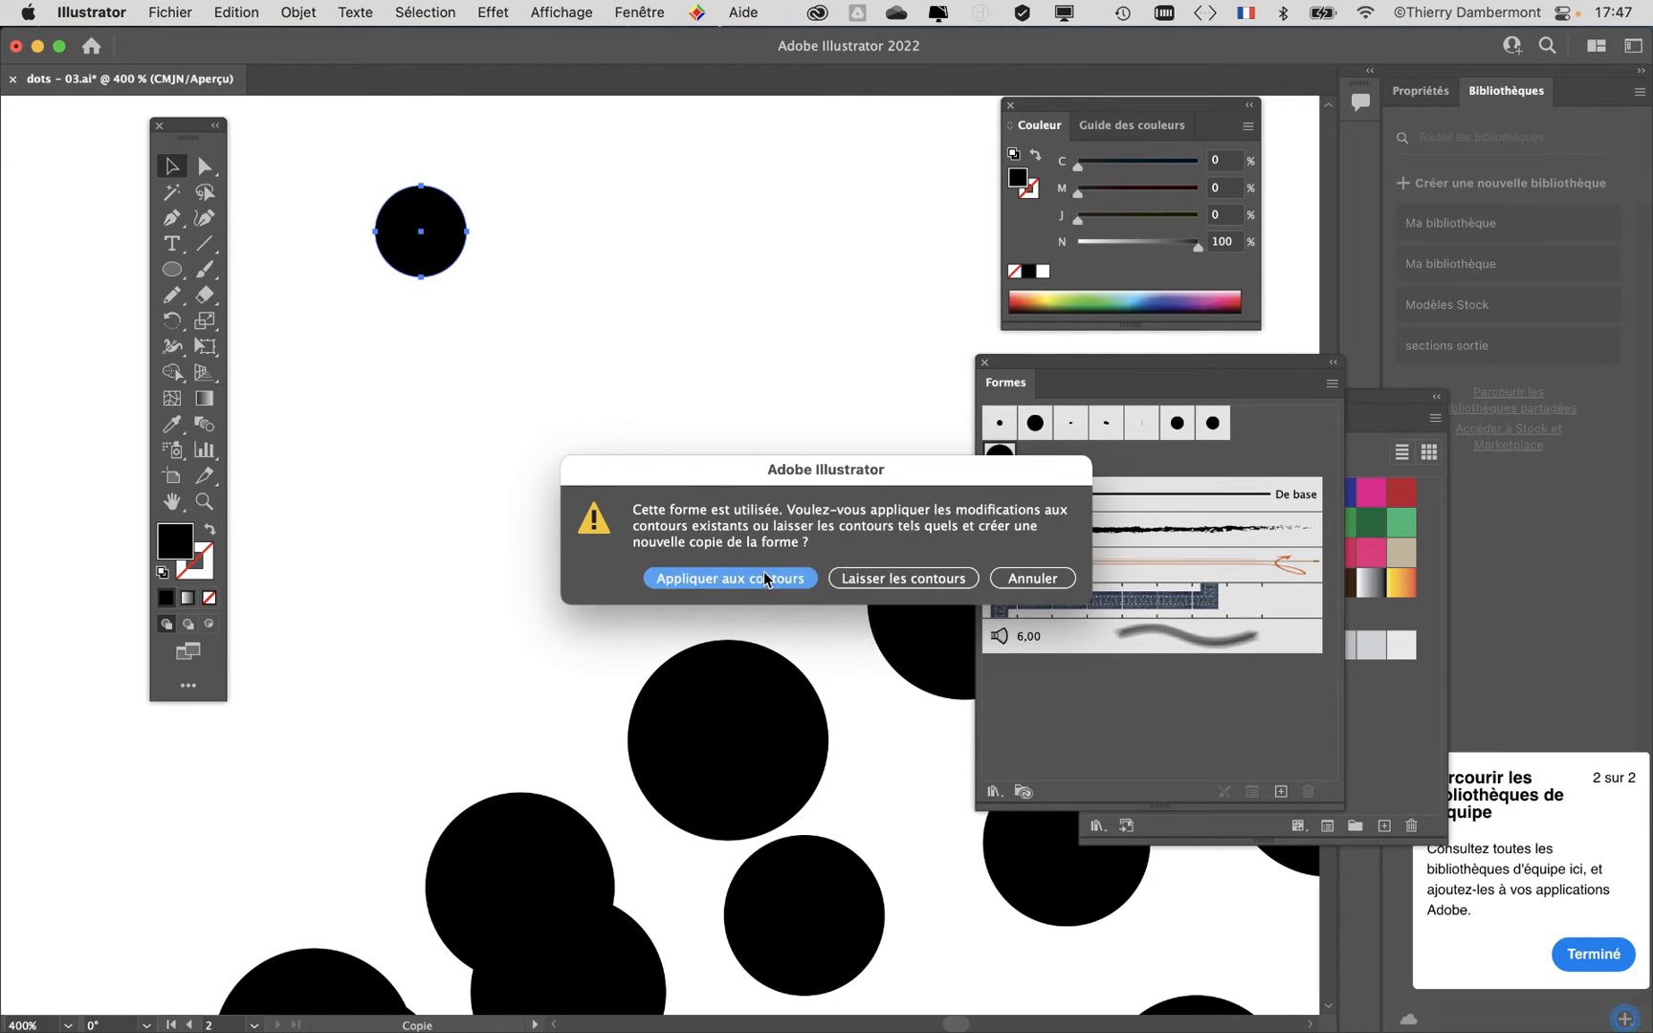
pyautogui.scroll(-3, 839, 683)
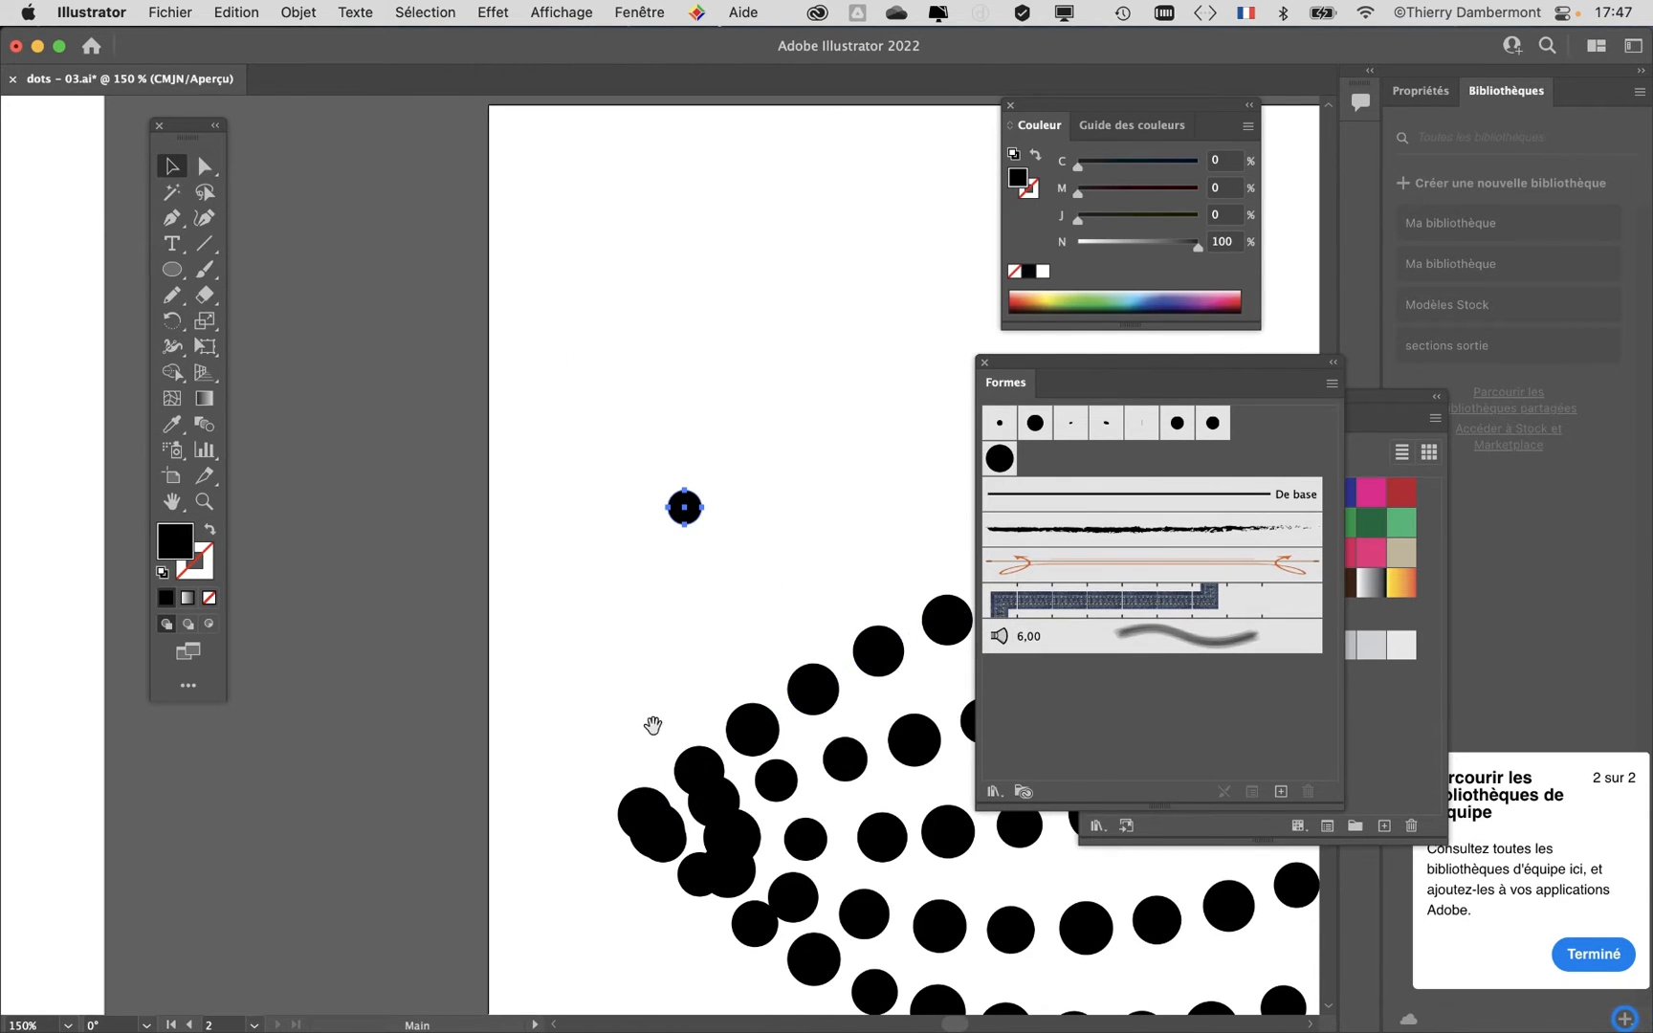
pyautogui.scroll(-2, 574, 650)
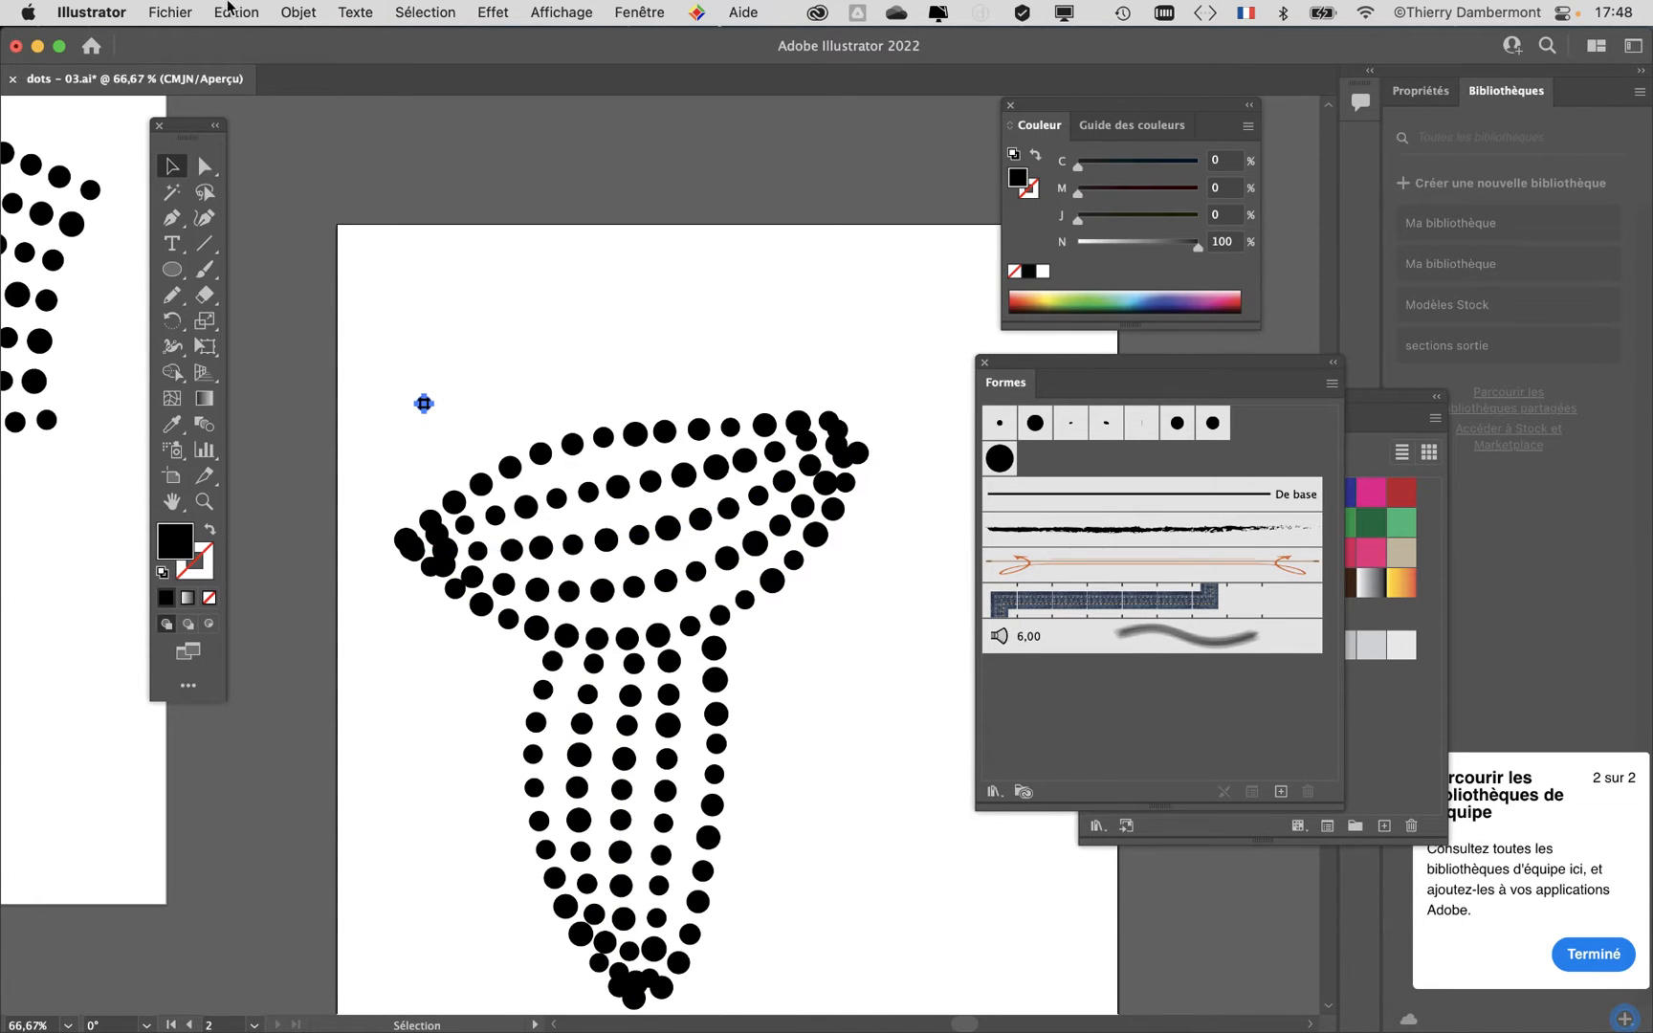
# Step: Start saving the solid-dot version of the document as a separate file
pyautogui.click(184, 9)
pyautogui.click(232, 246)
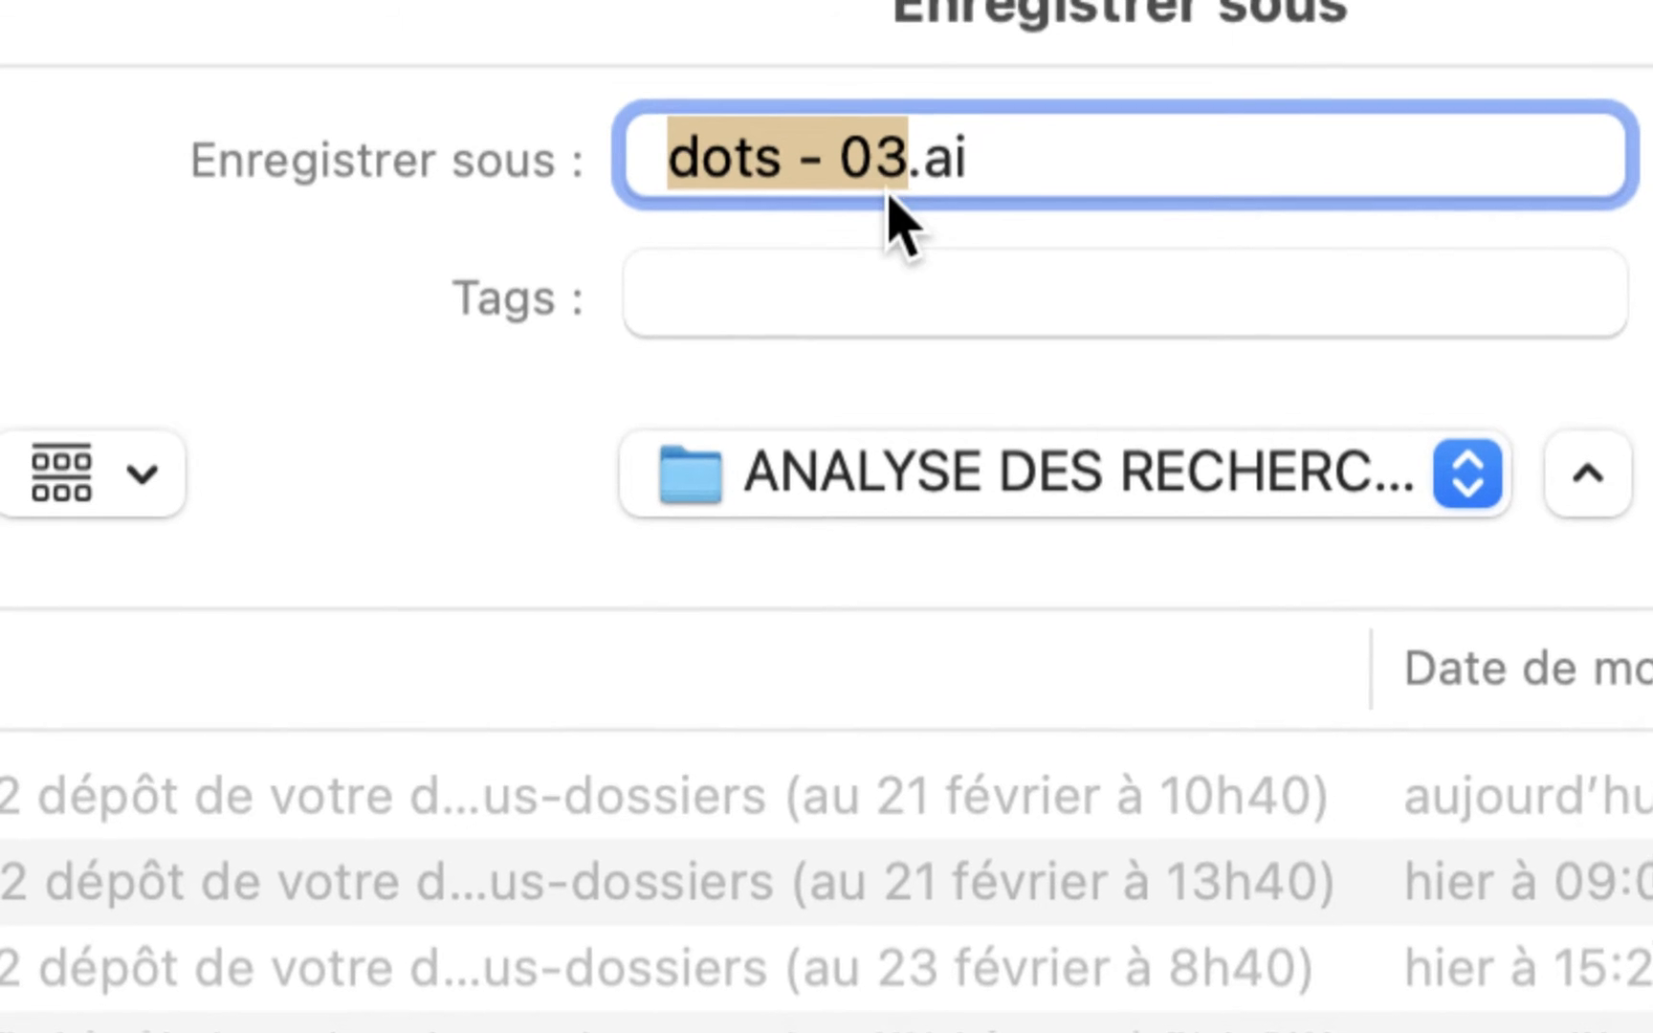
# Step: Save the document under the name dots - 04.ai in the Illustrator 2020 version with the existing save options
pyautogui.click(886, 196)
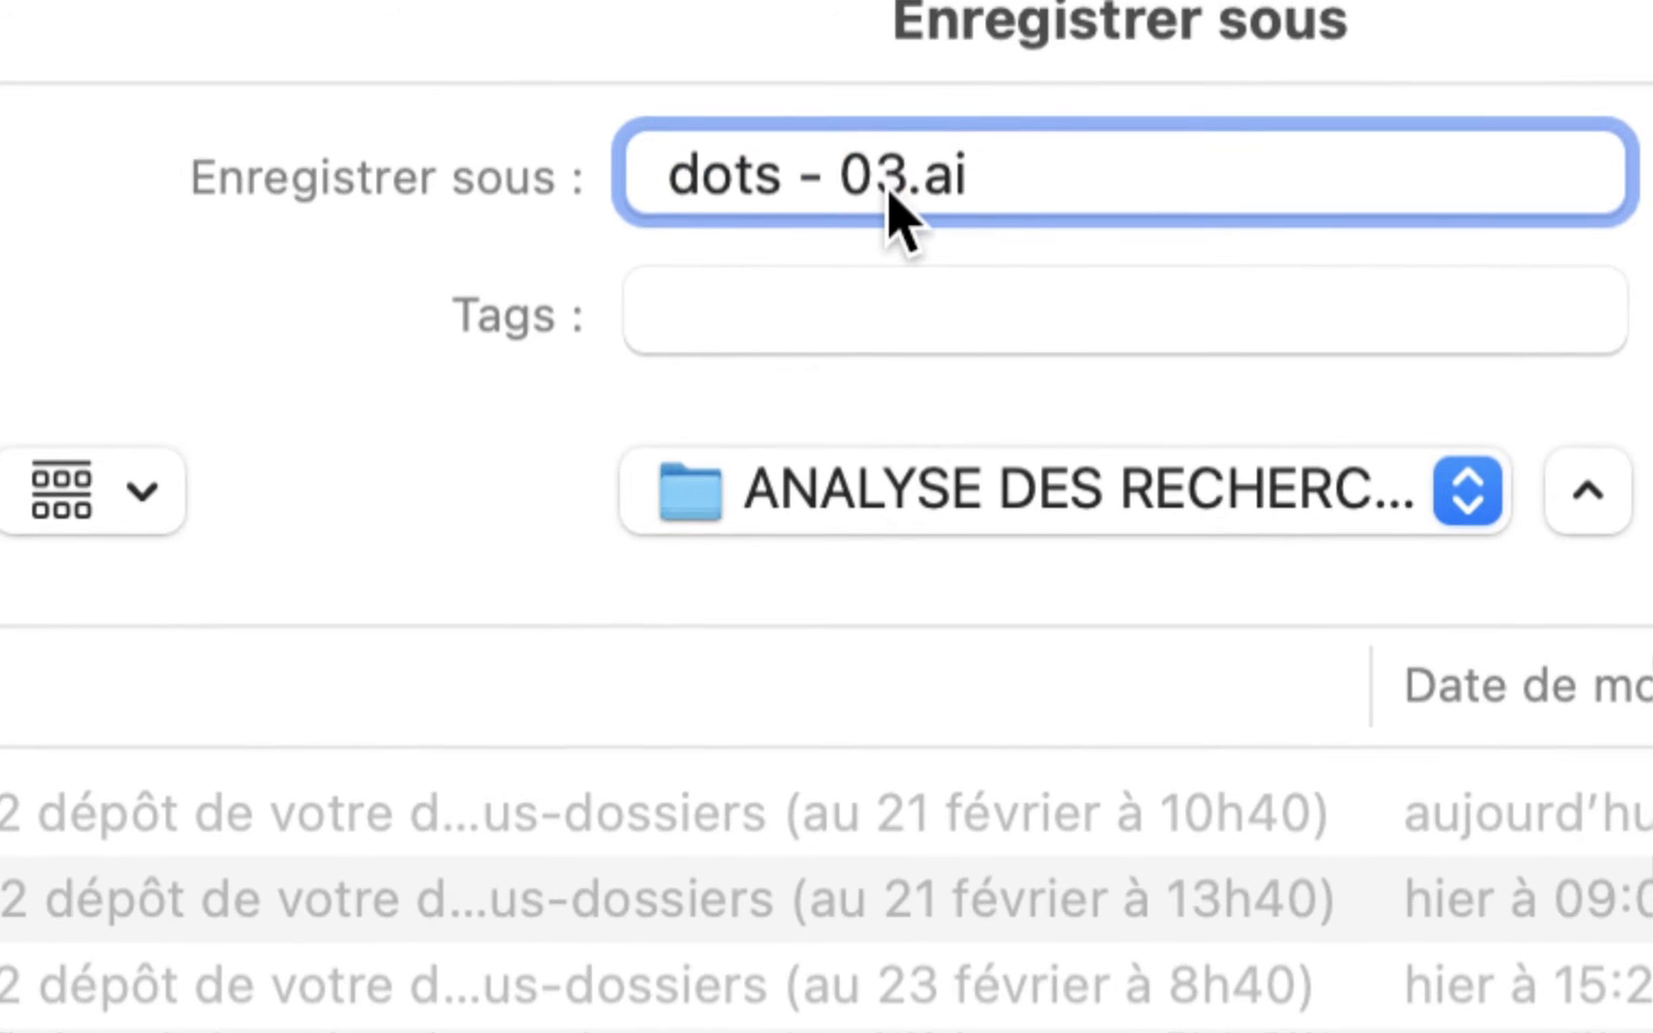
pyautogui.hotkey('shift', 'Right')
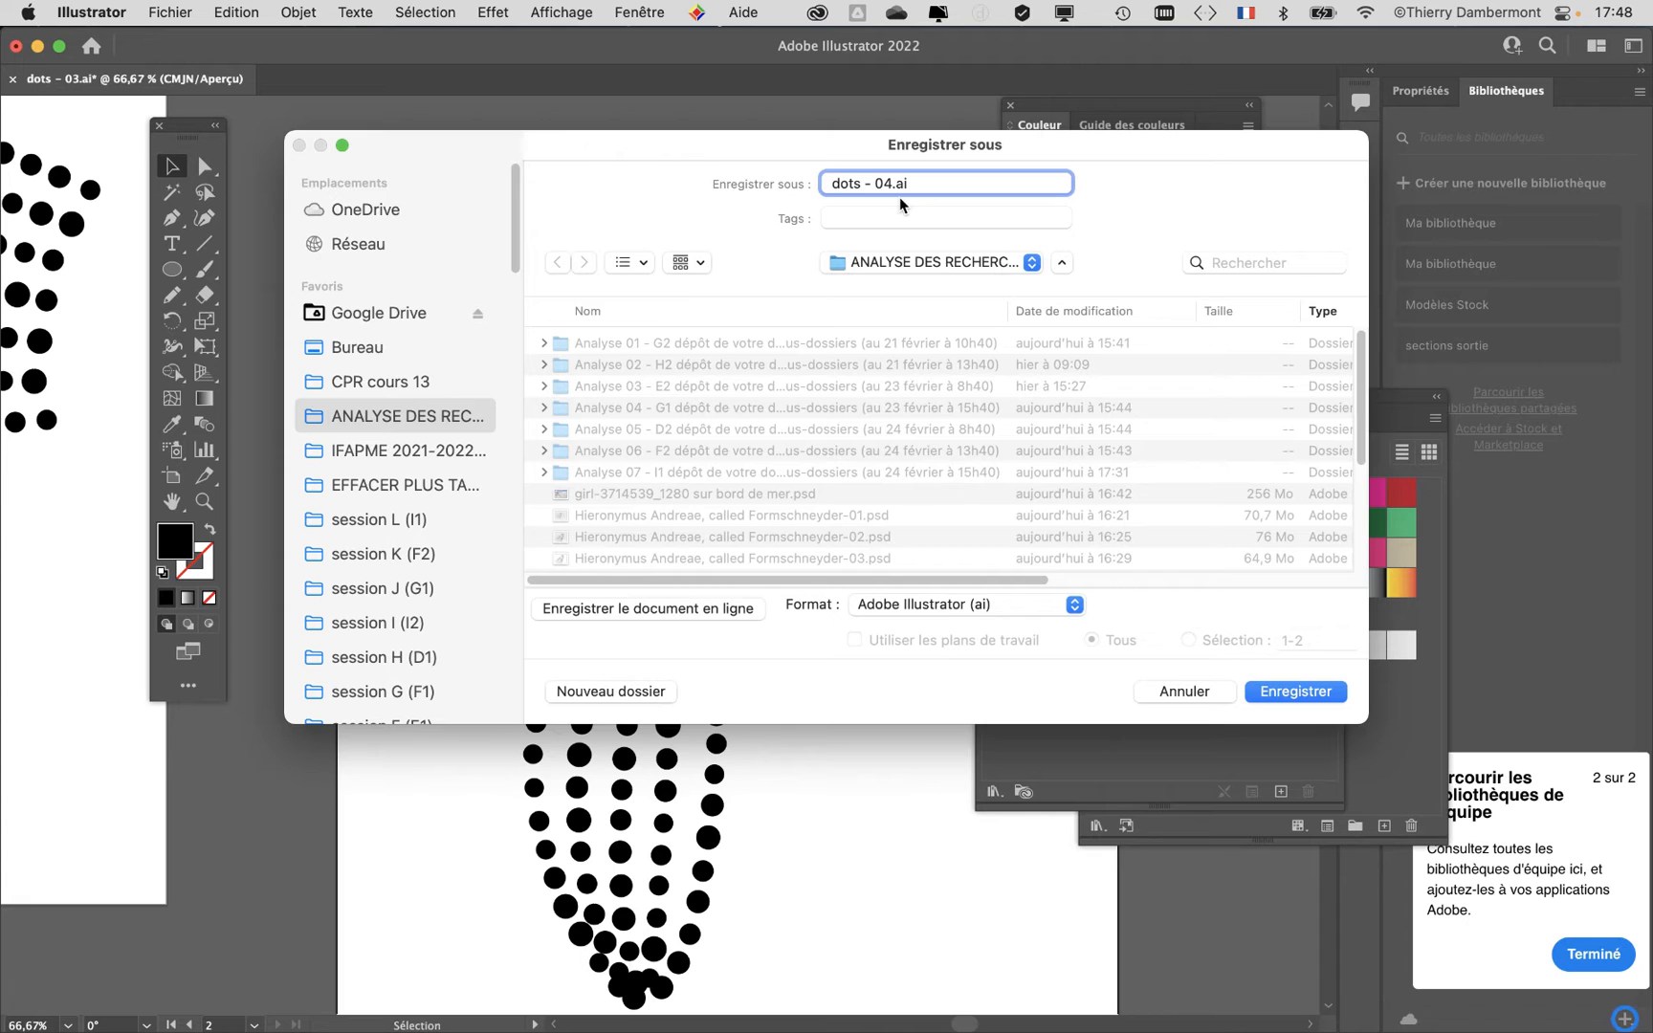
pyautogui.click(1336, 703)
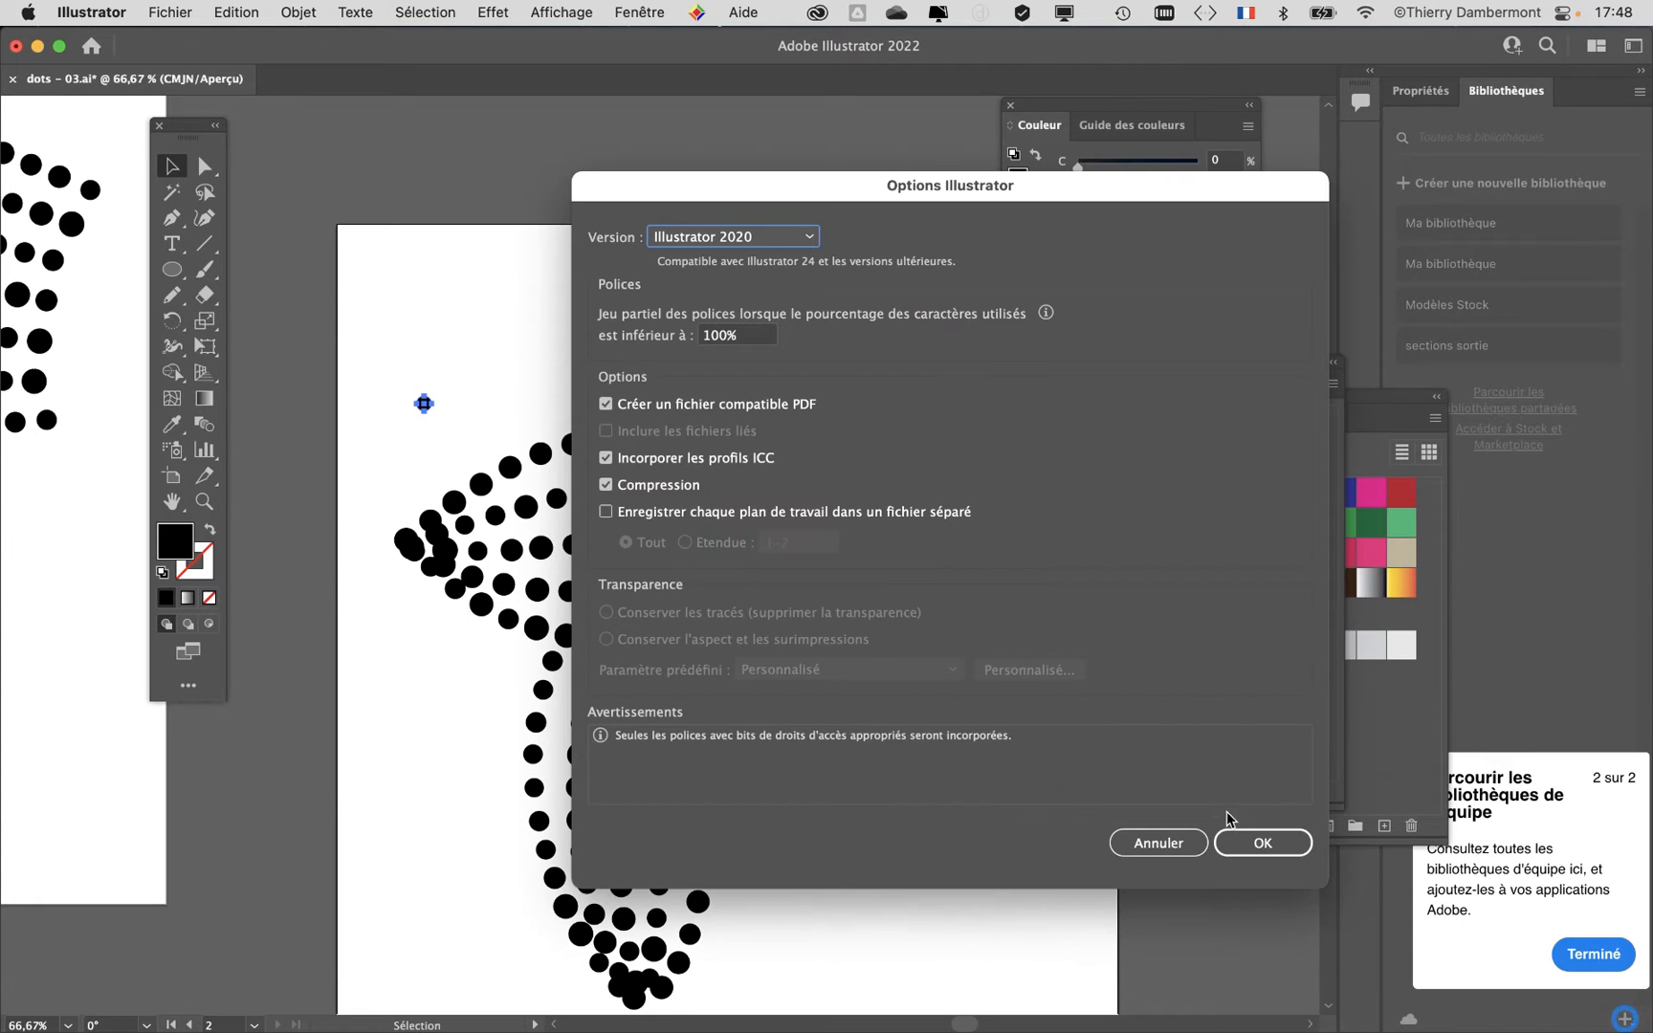
pyautogui.click(1243, 842)
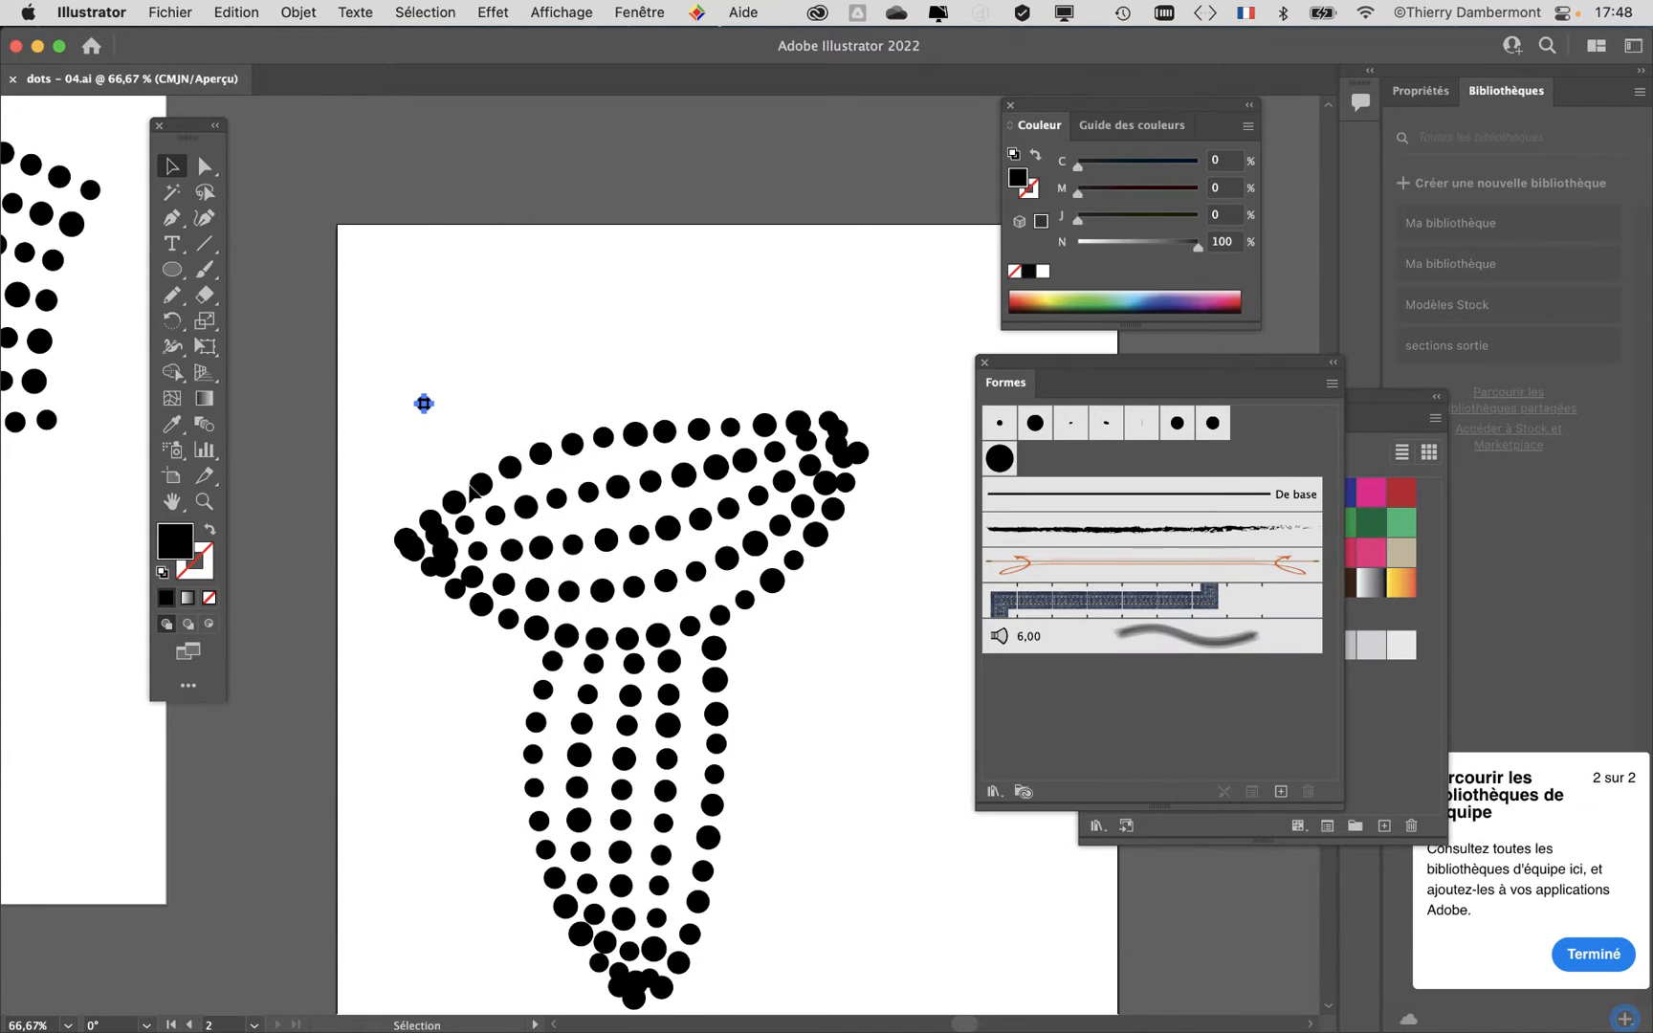
# Step: Delete the isolated small black circle above the dotted shape on the second artboard
pyautogui.scroll(4, 425, 403)
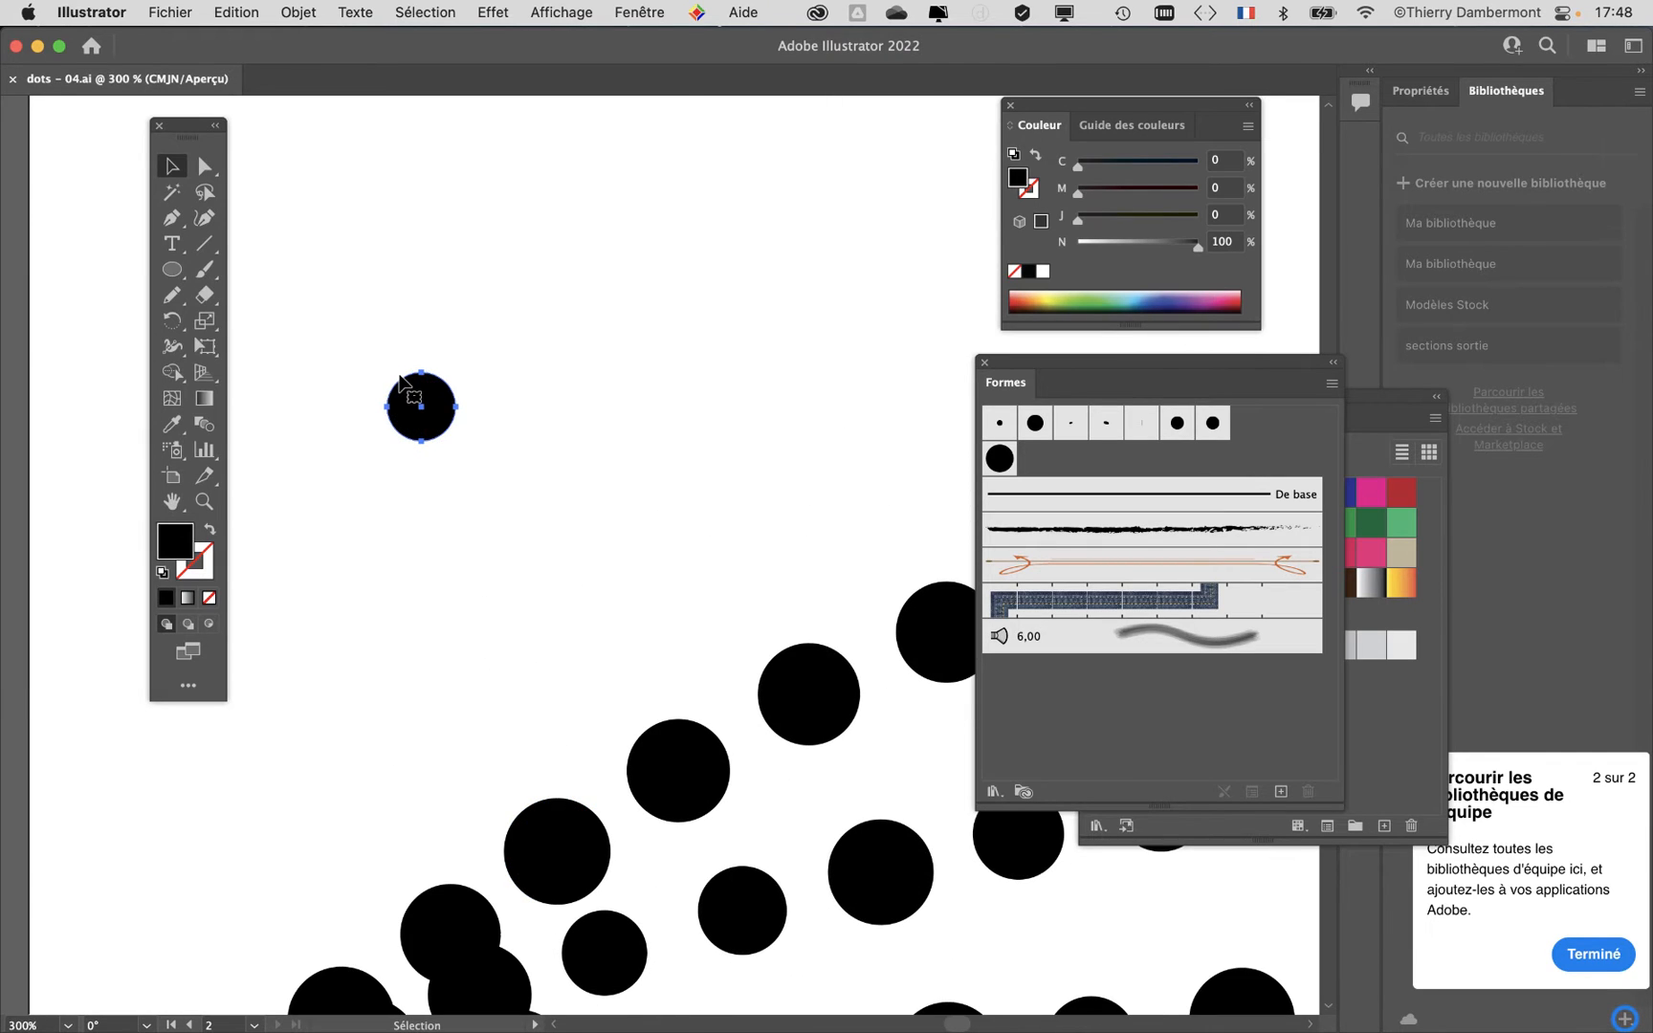
pyautogui.press('Delete')
pyautogui.scroll(-4, 520, 532)
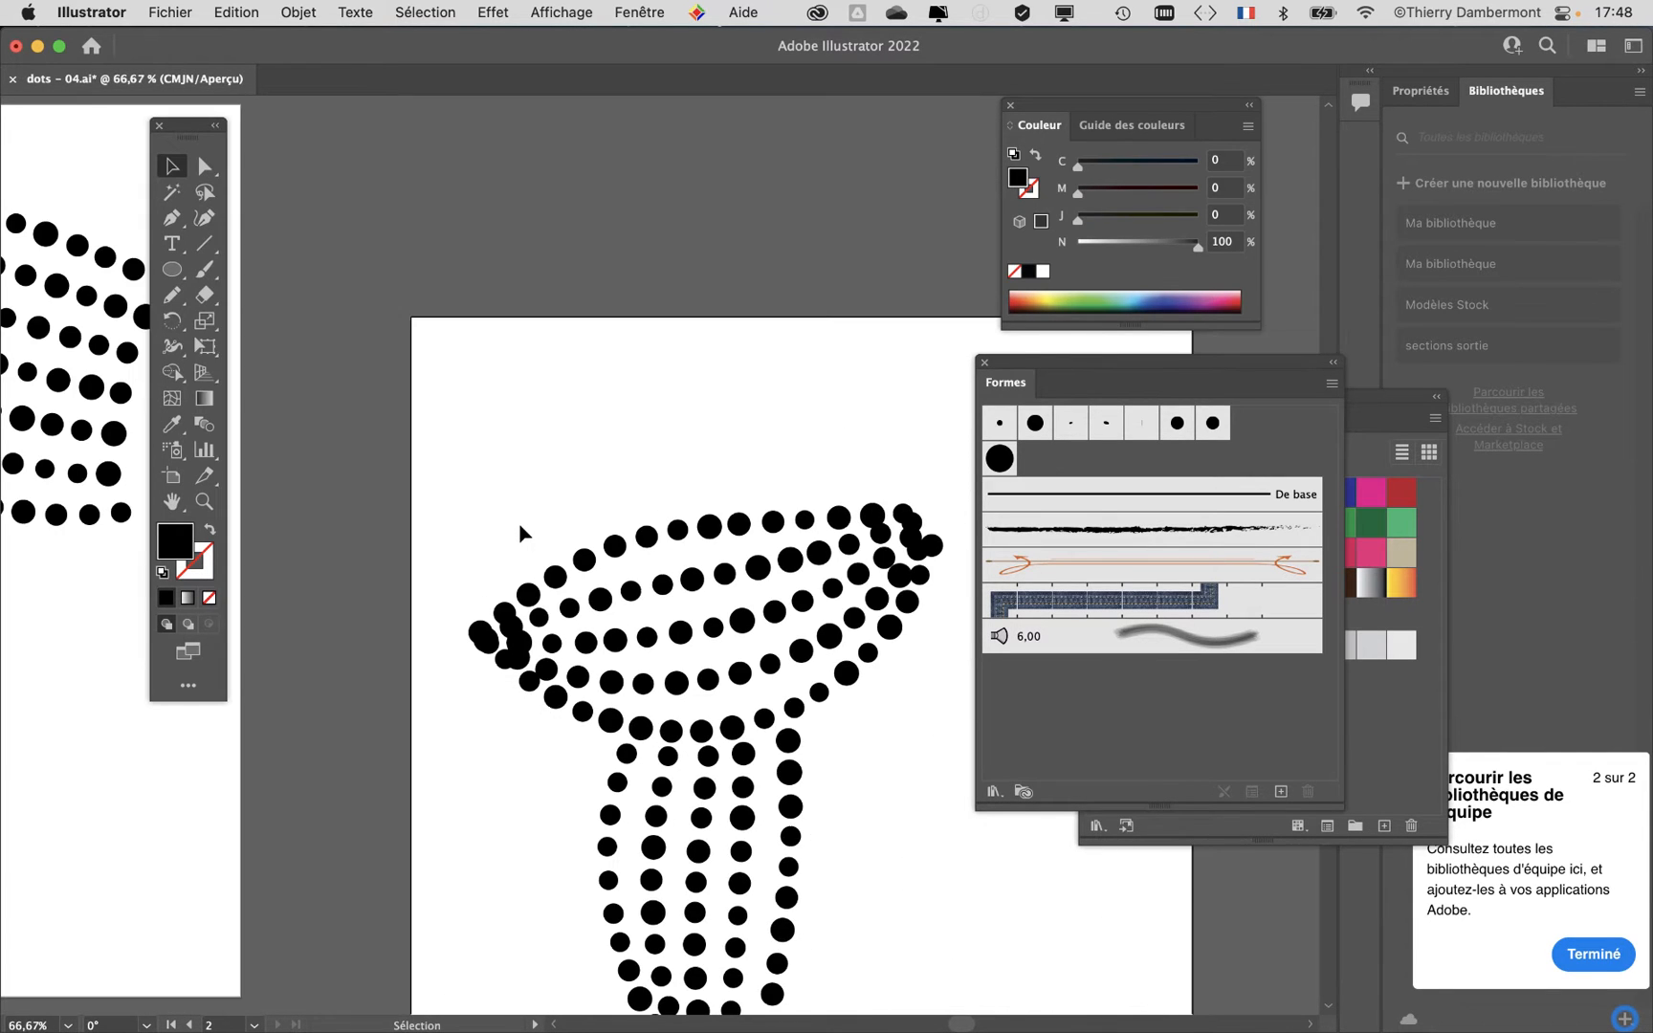
# Step: Select all dotted brush strokes of the shape on the second artboard and expand their appearance into individual circles
pyautogui.scroll(-5, 459, 459)
pyautogui.hscroll(3, 459, 459)
pyautogui.moveTo(398, 332)
pyautogui.mouseDown()
pyautogui.moveTo(547, 509)
pyautogui.moveTo(775, 863)
pyautogui.mouseUp()
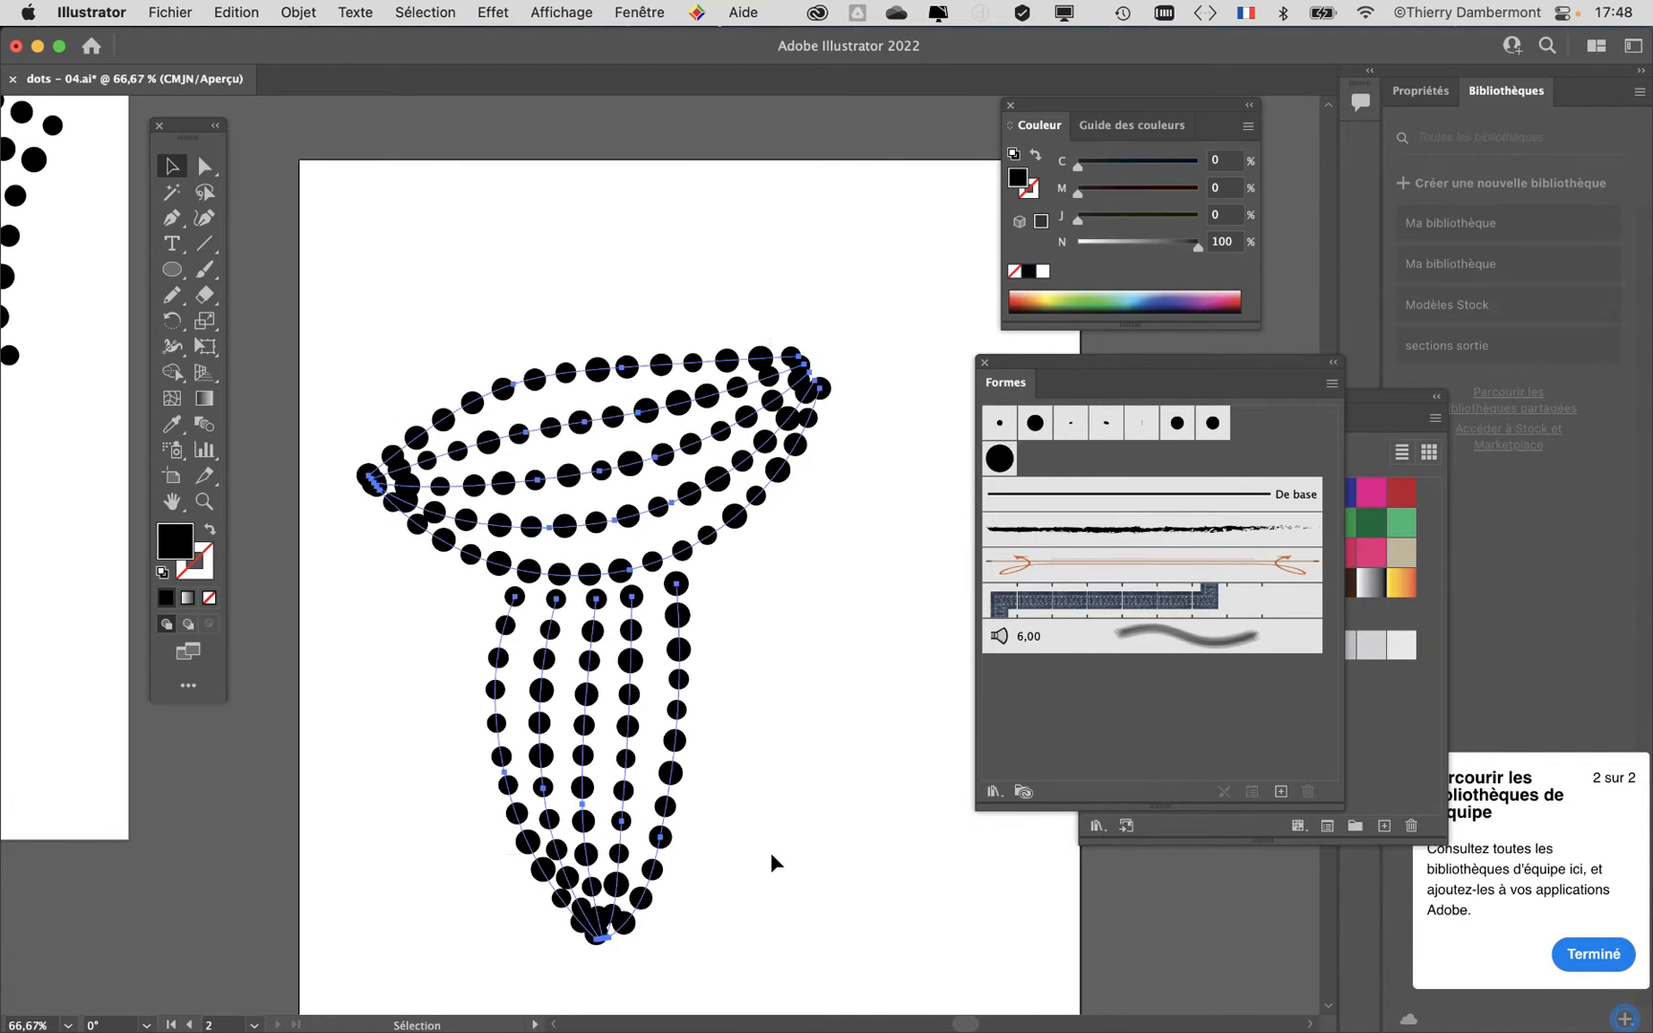
pyautogui.click(304, 13)
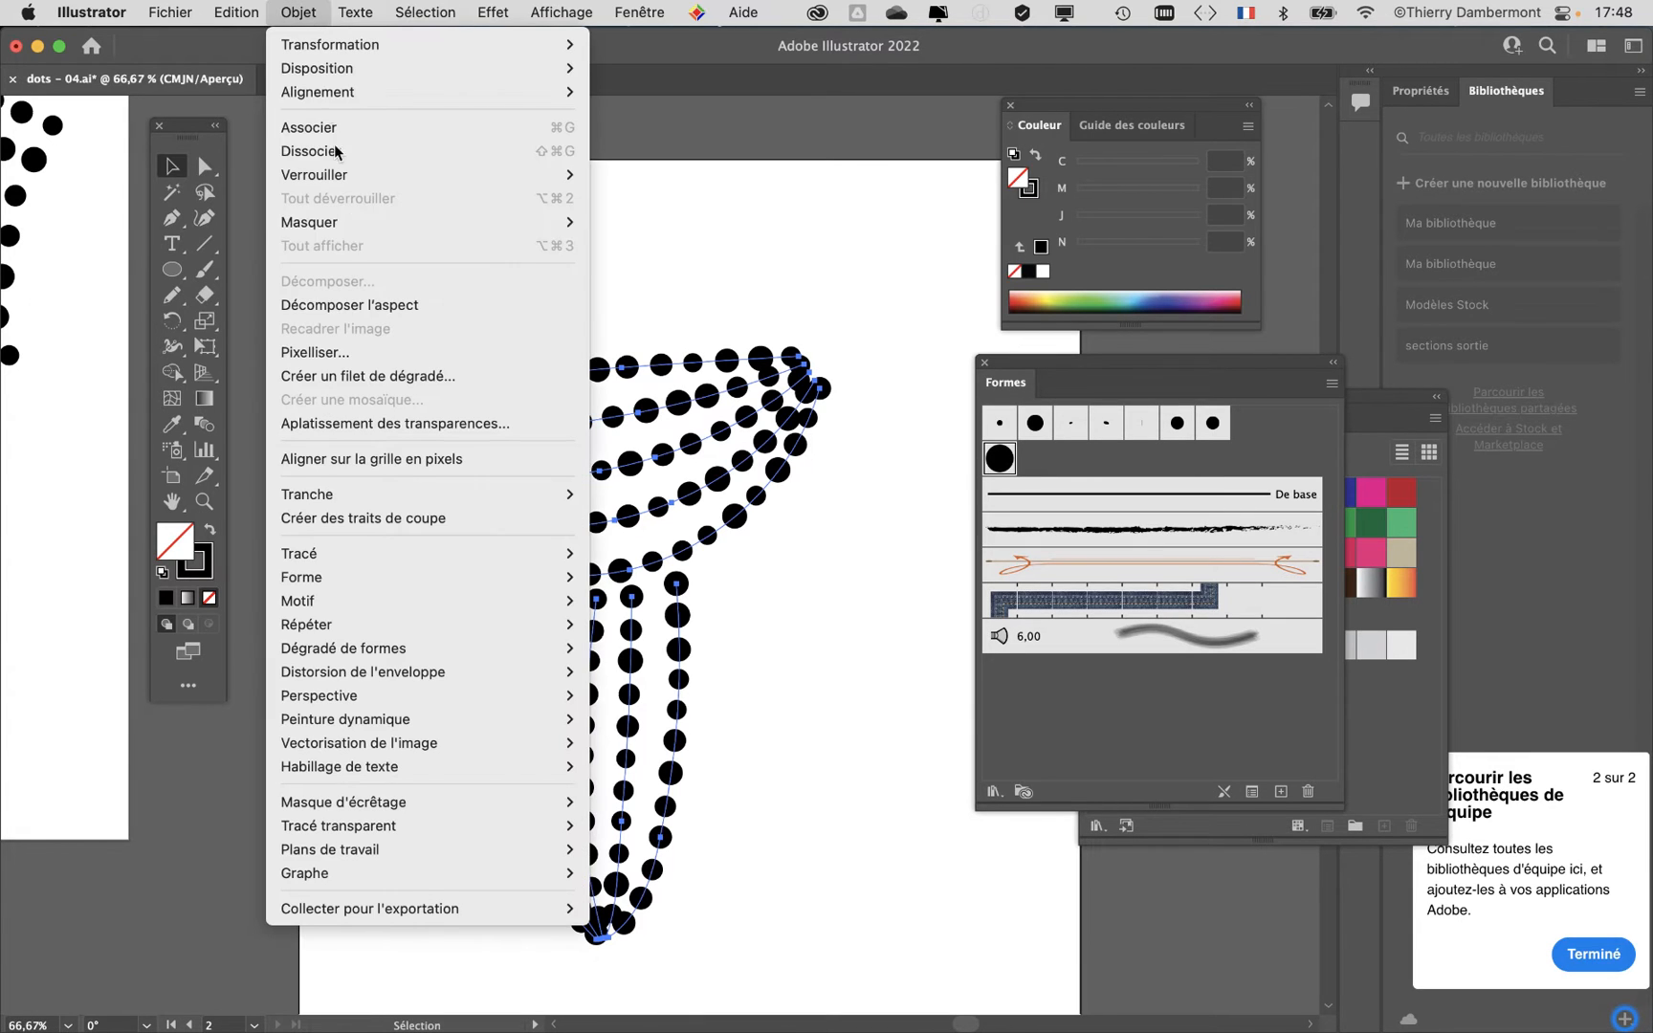
pyautogui.click(382, 318)
# Step: Close the floating Couleur, Formes and Nuancier panels and move the toolbox clear of the dots
pyautogui.scroll(2, 626, 566)
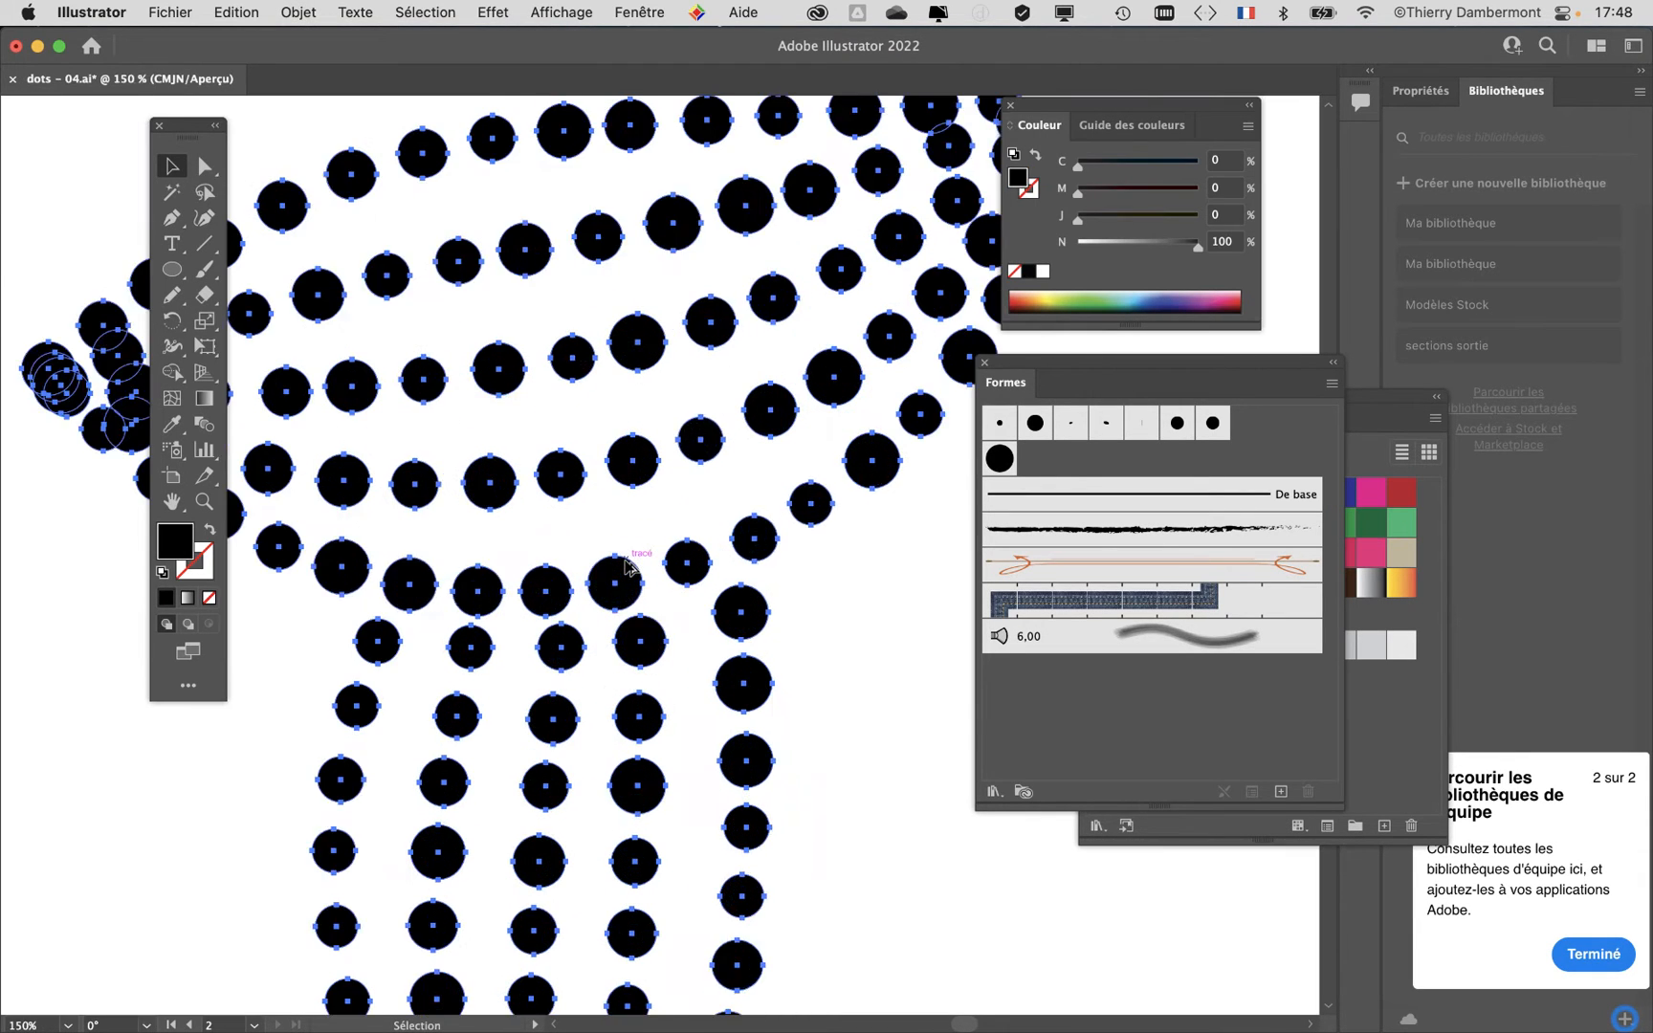
pyautogui.scroll(1, 622, 555)
pyautogui.moveTo(191, 134); pyautogui.dragTo(104, 602)
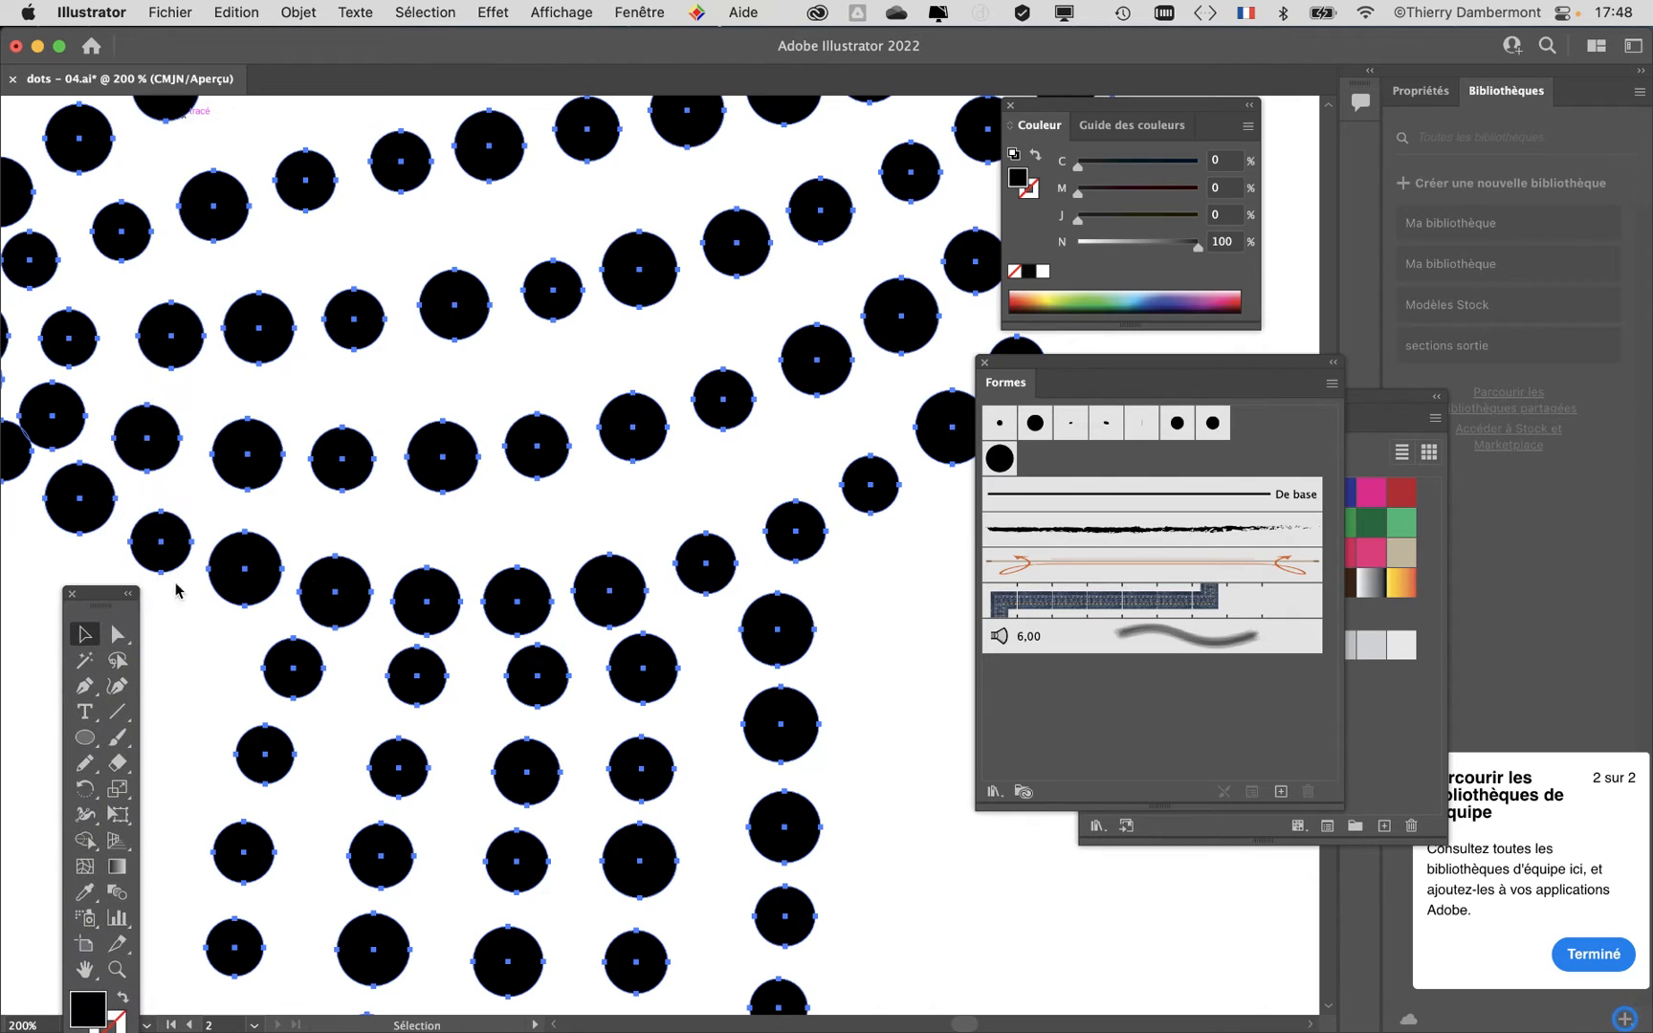
pyautogui.click(1011, 106)
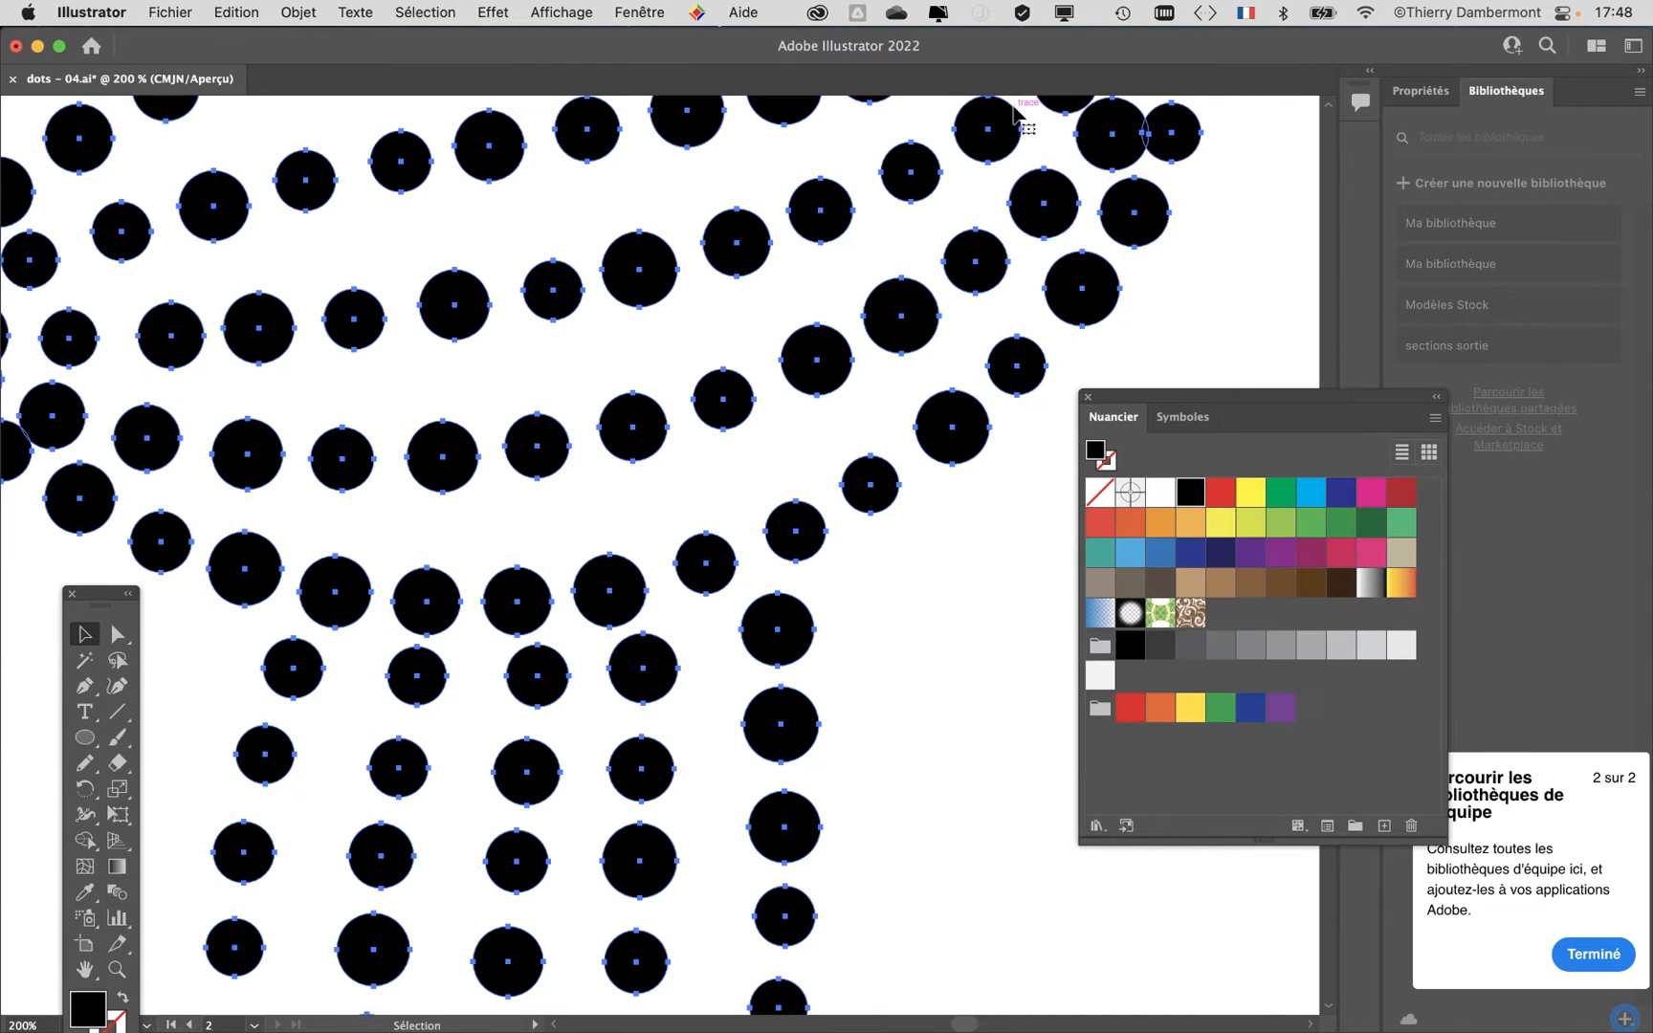
pyautogui.click(1089, 396)
pyautogui.scroll(2, 1012, 376)
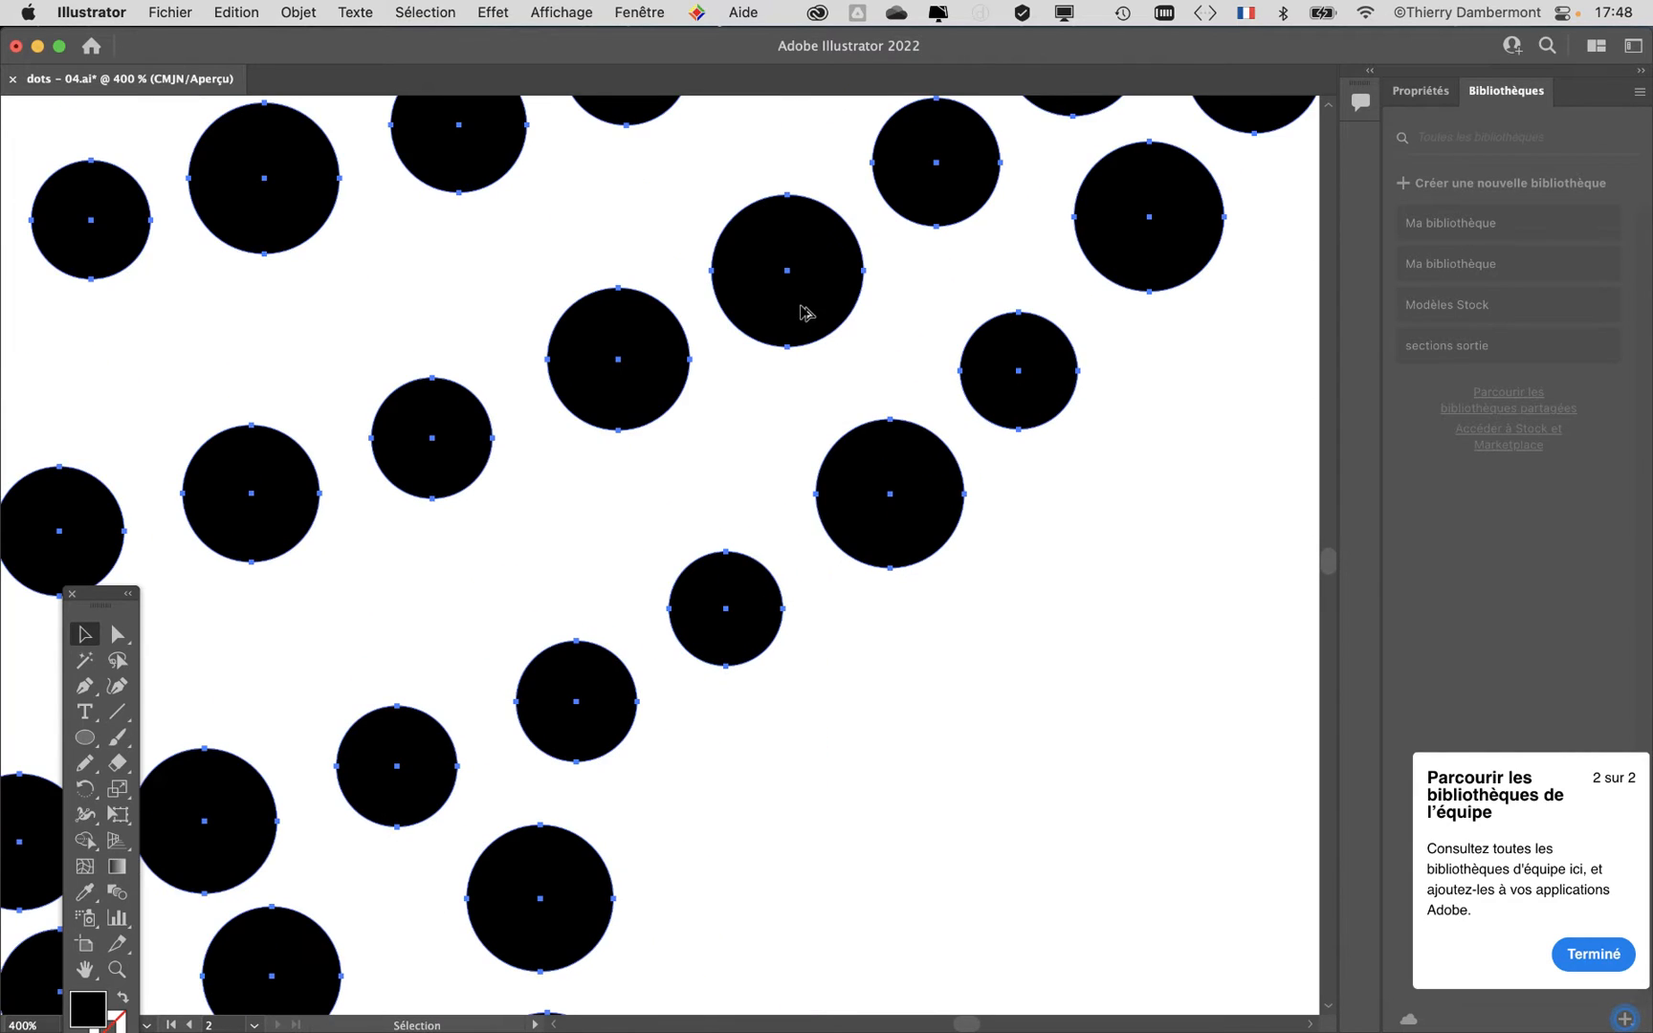
pyautogui.scroll(-4, 954, 465)
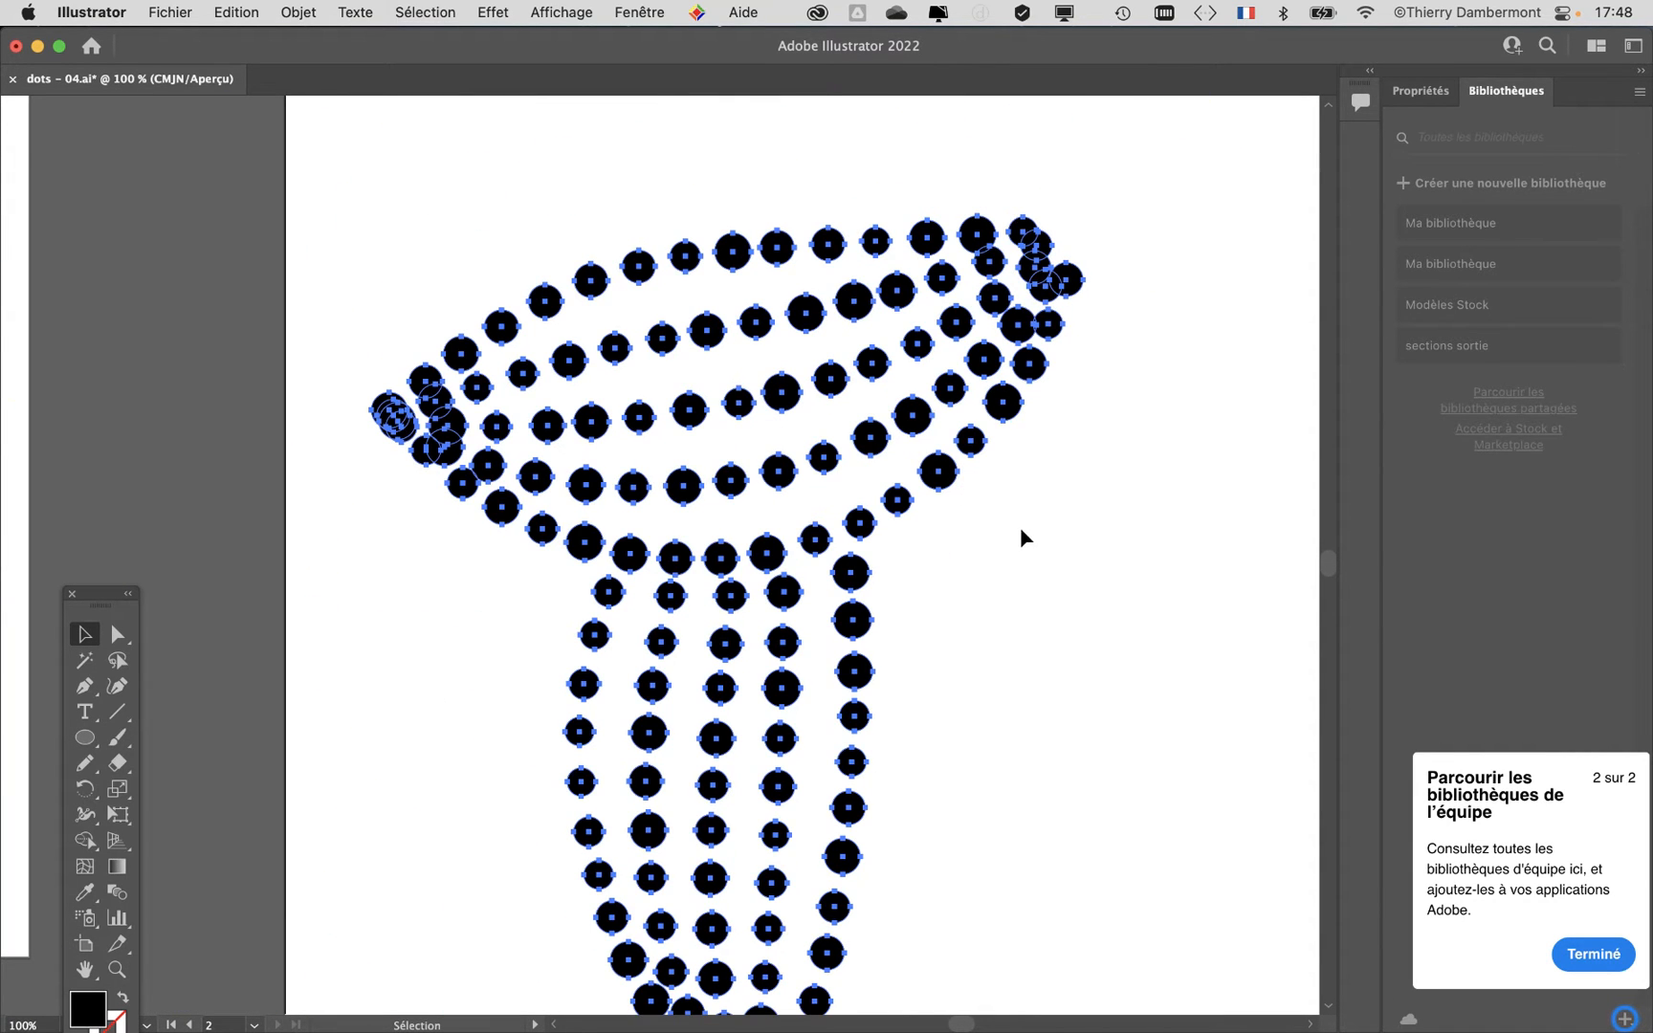
pyautogui.scroll(2, 407, 459)
pyautogui.moveTo(98, 599); pyautogui.dragTo(129, 243)
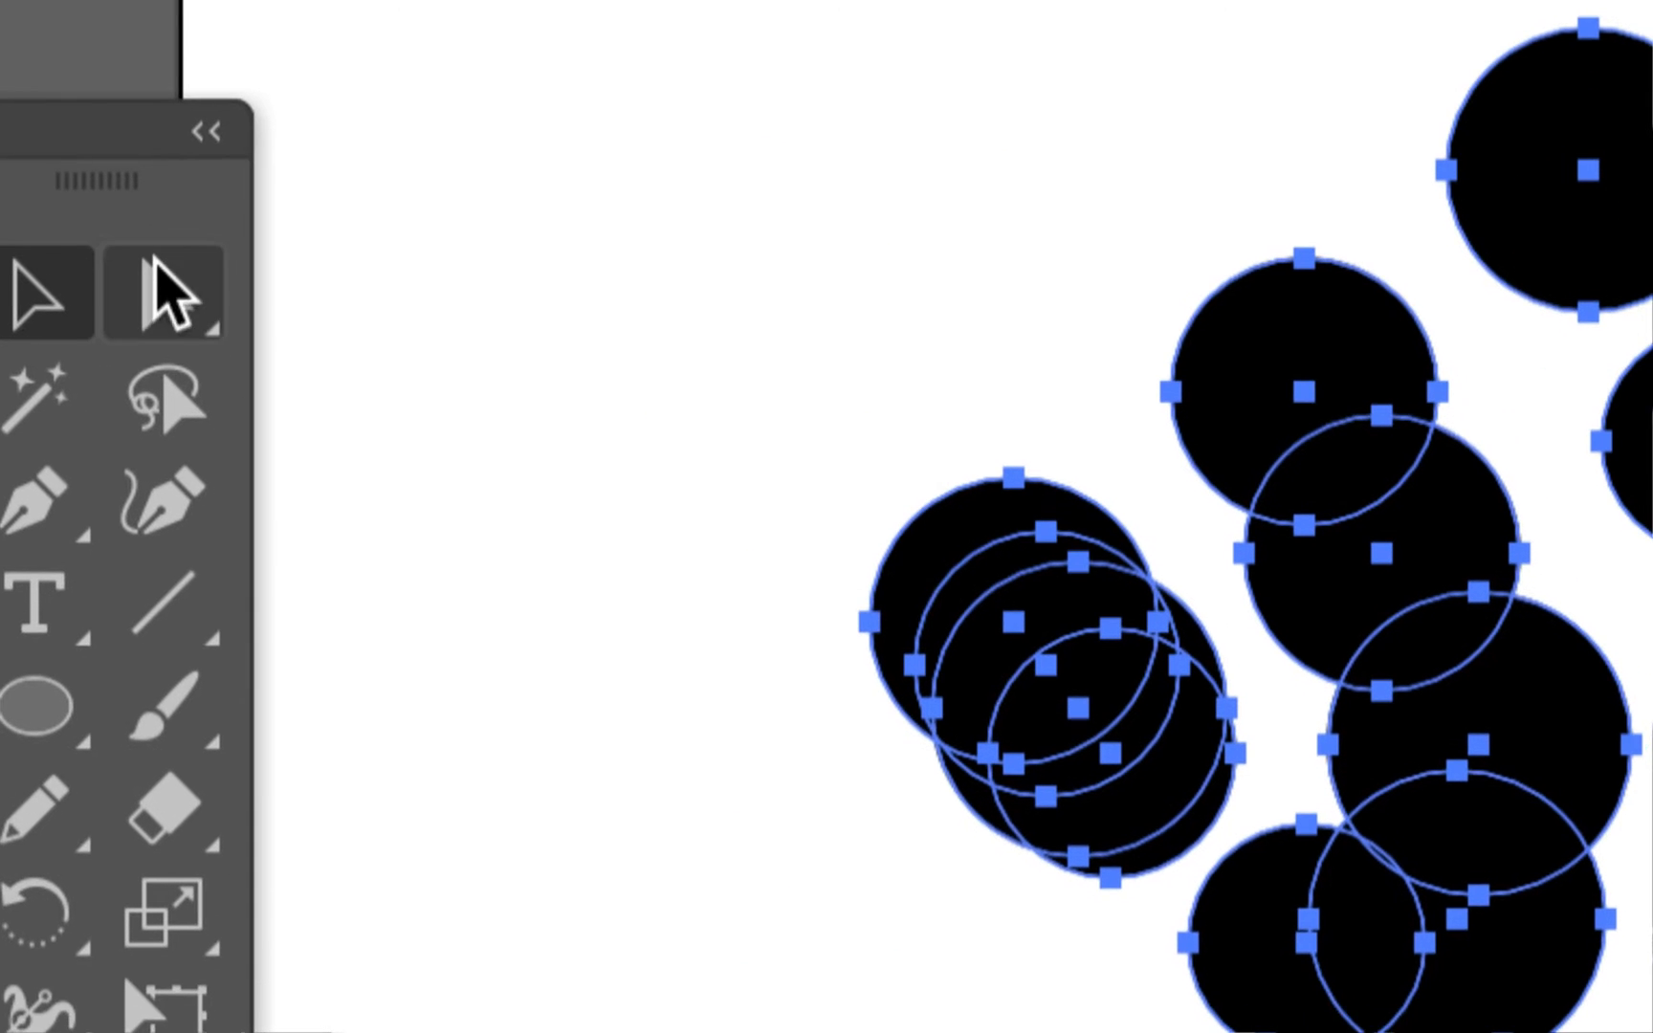
# Step: Activate the Sélection directe progressive tool and deselect all the circles
pyautogui.click(167, 292)
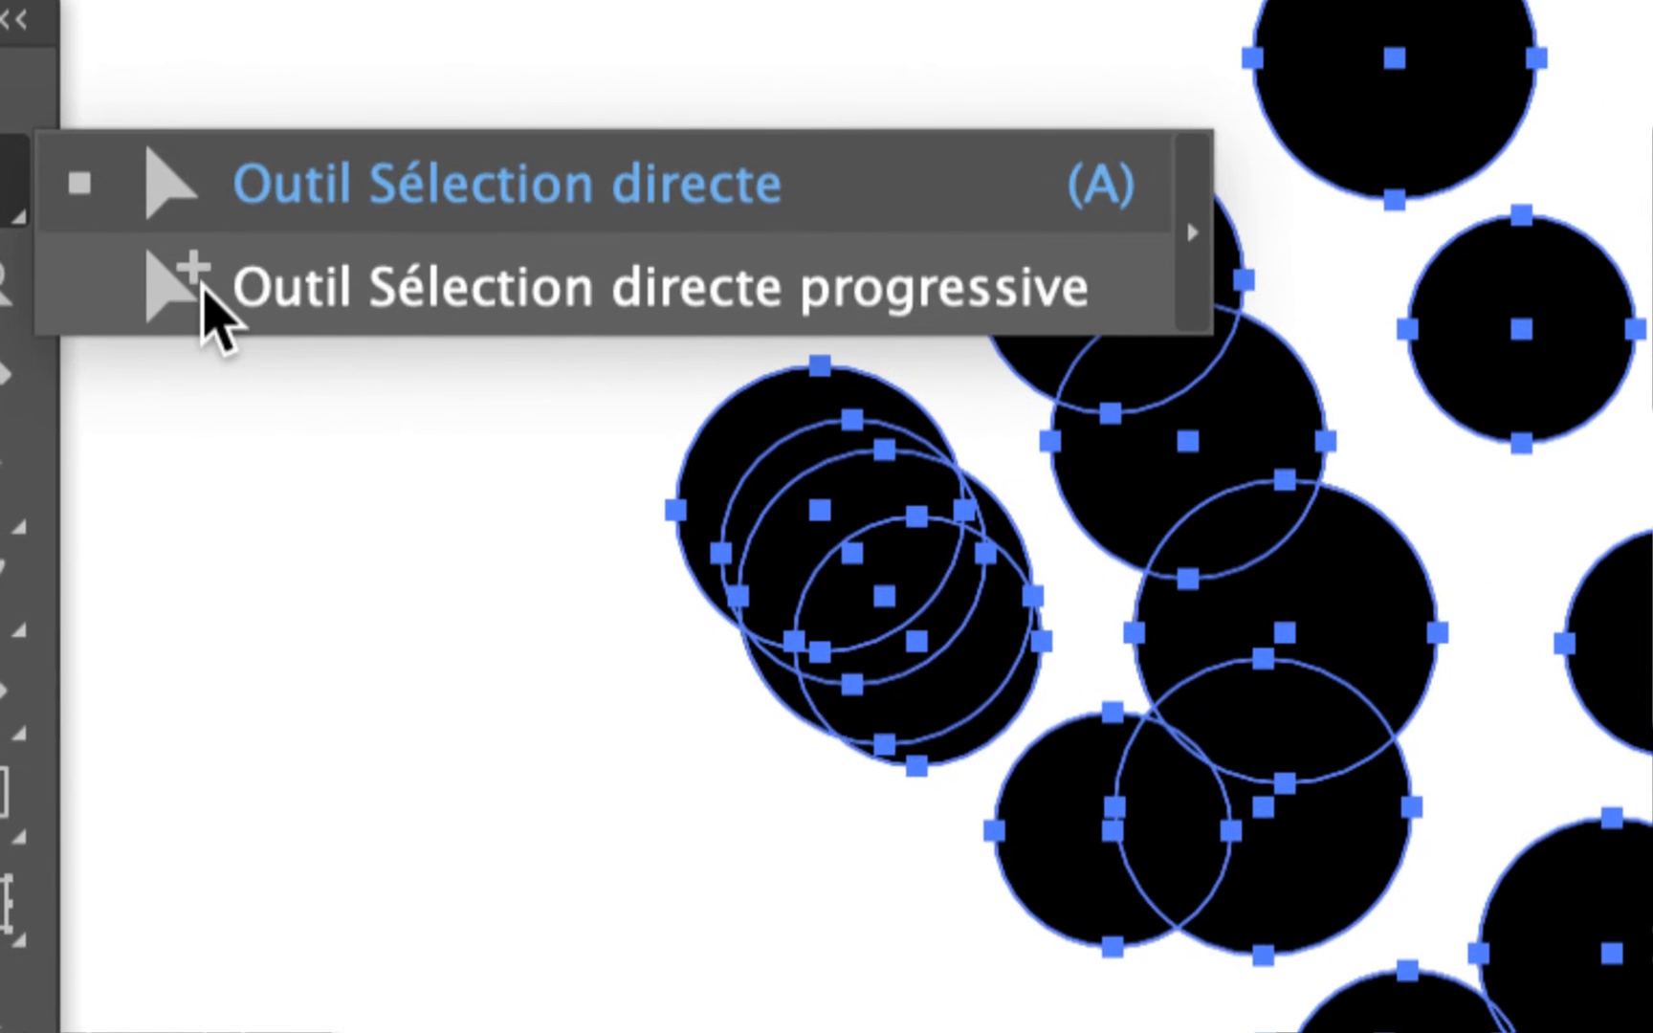
pyautogui.click(213, 304)
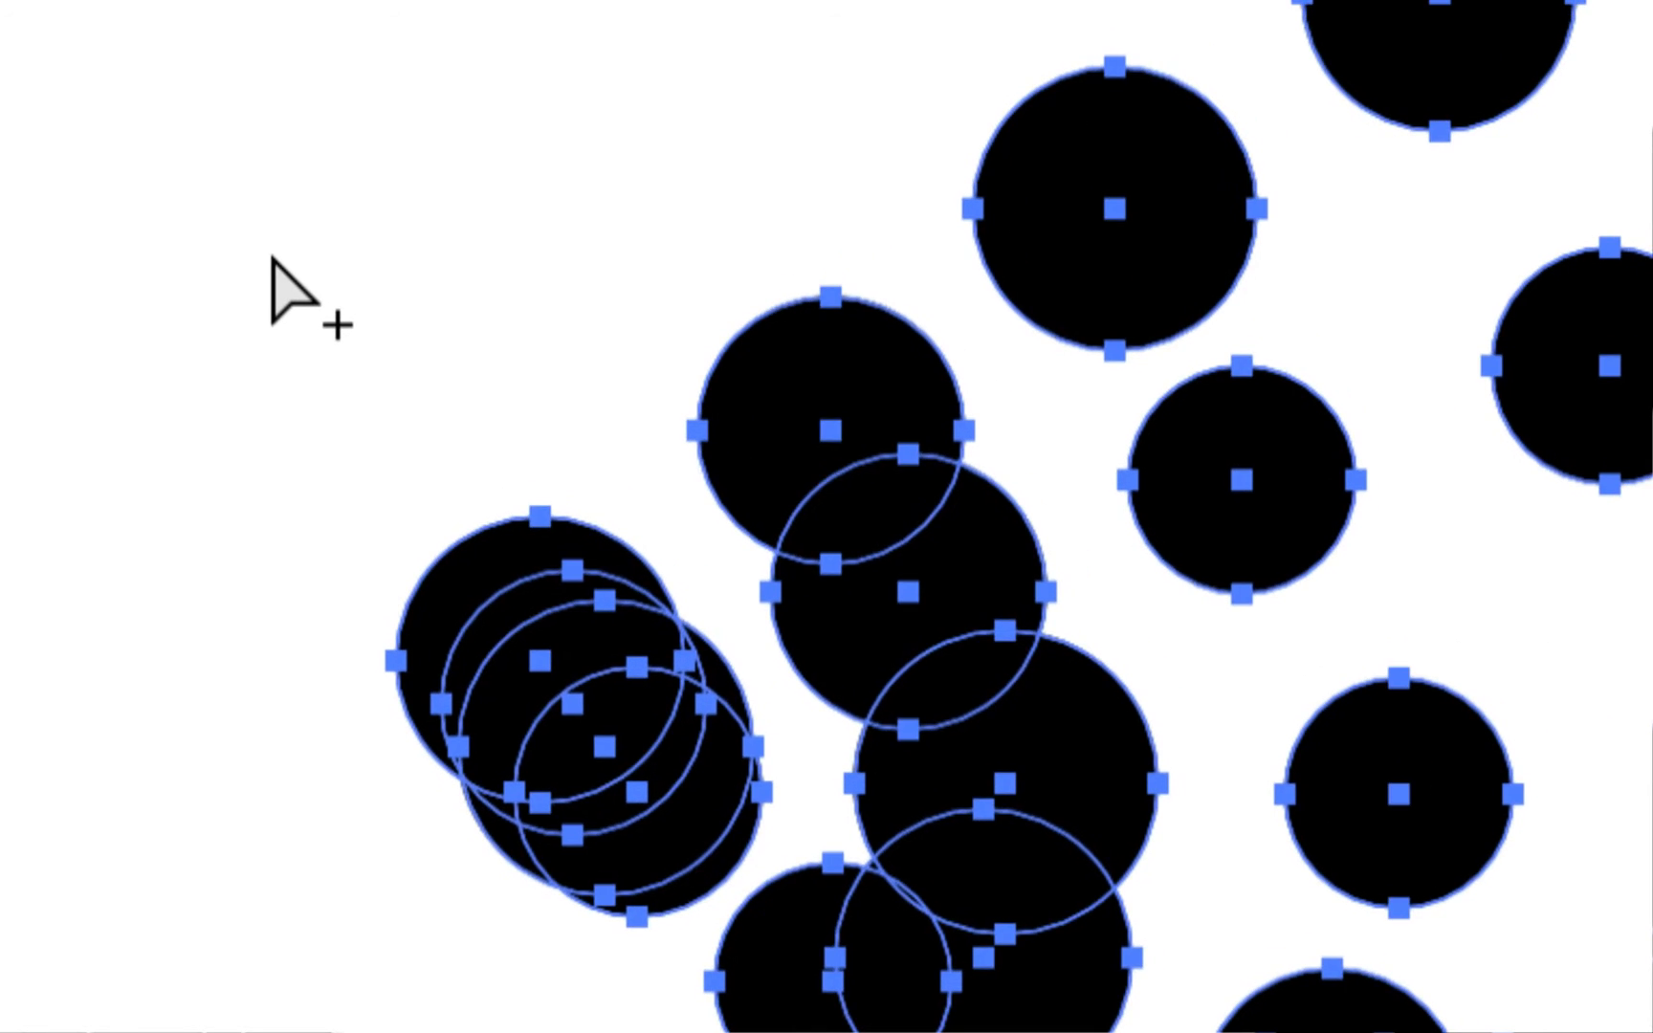
pyautogui.click(272, 259)
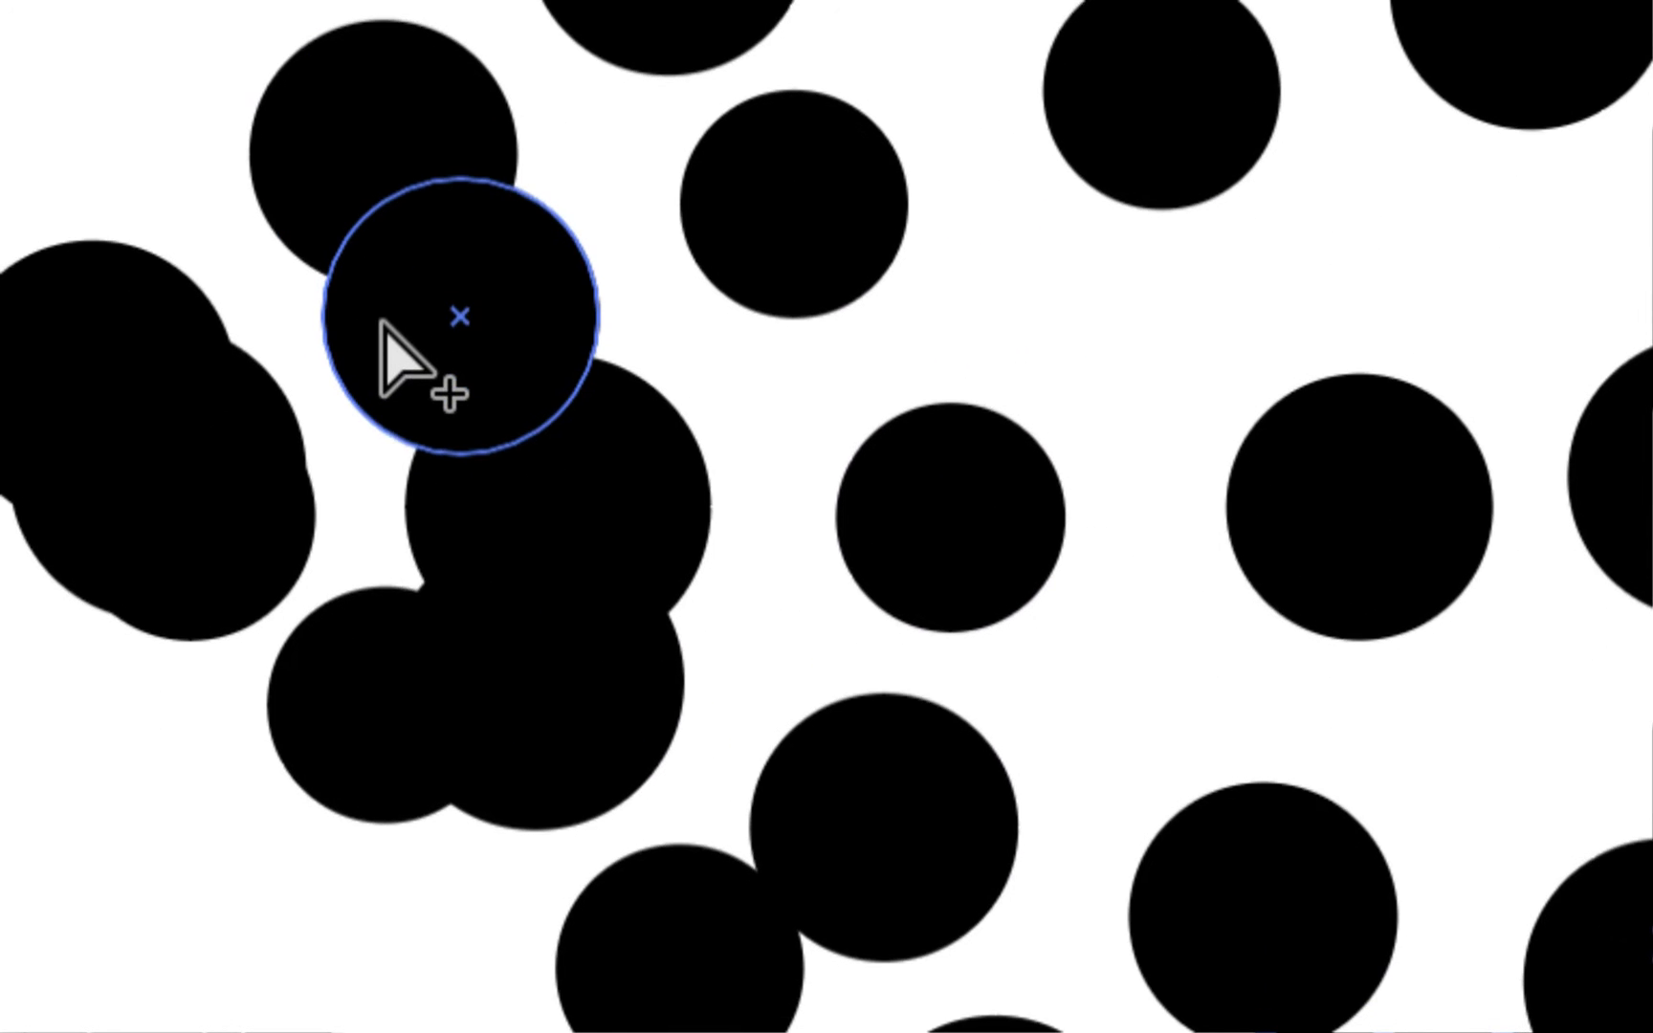
# Step: Delete the surplus overlapping dots at the left tip of the shape's upper part, keeping single separate circles
pyautogui.click(664, 507)
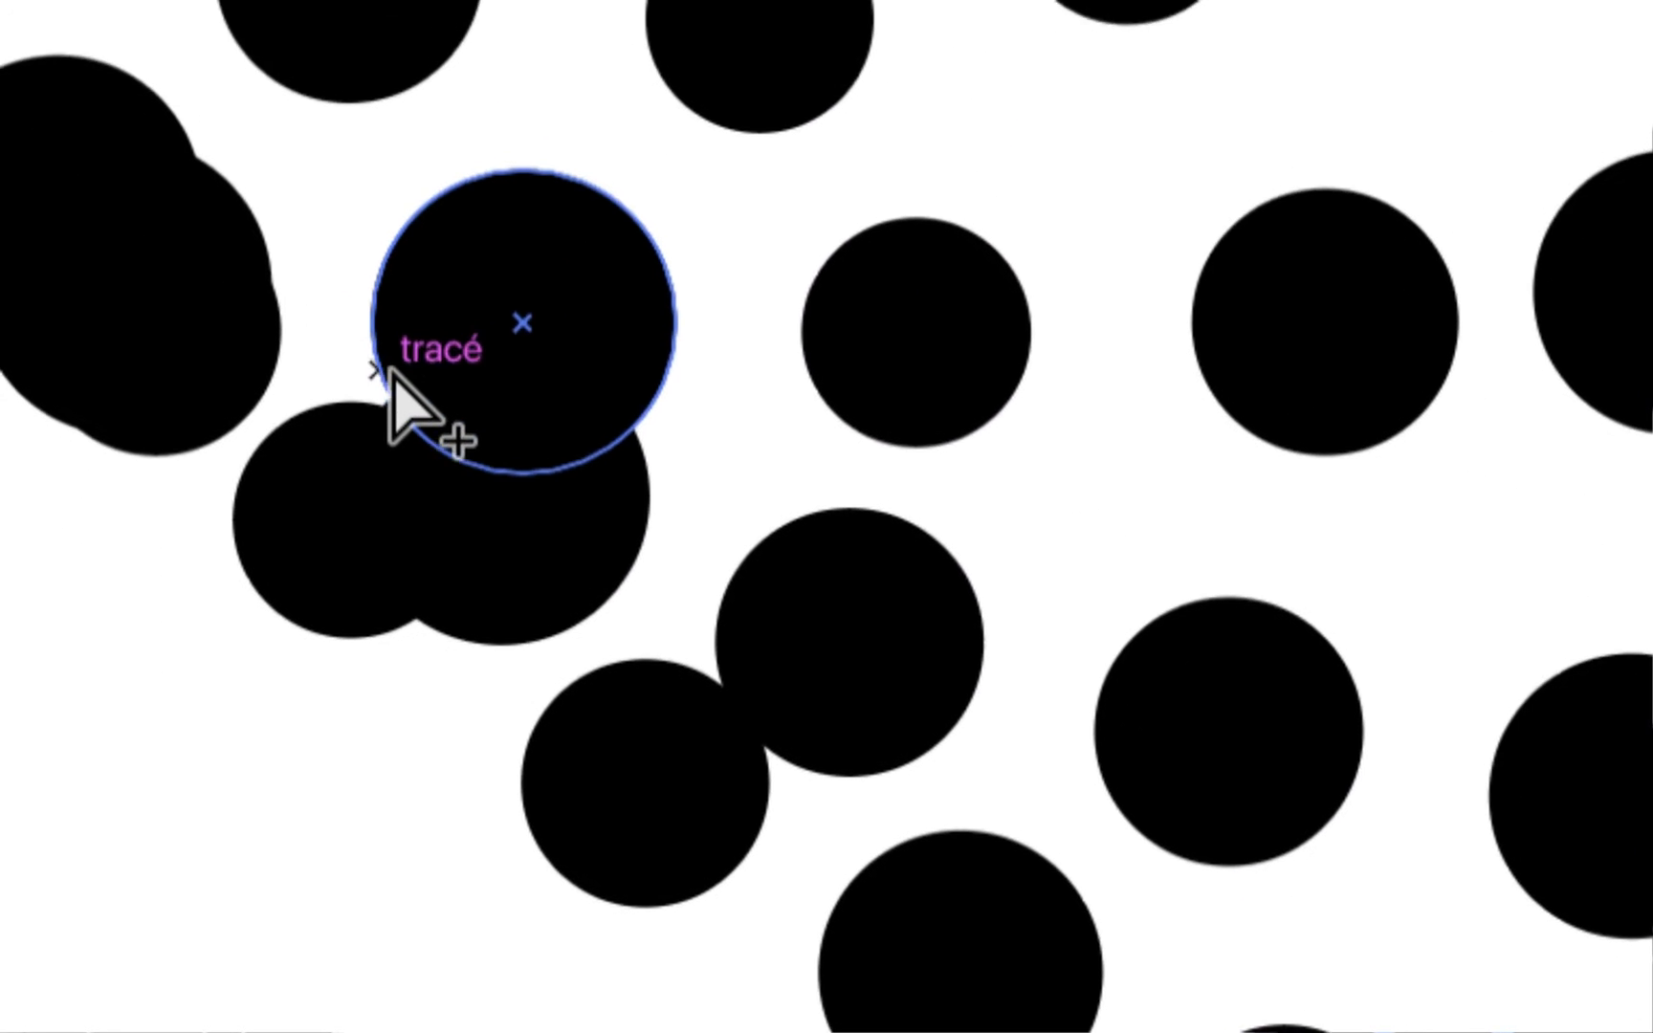
pyautogui.click(435, 430)
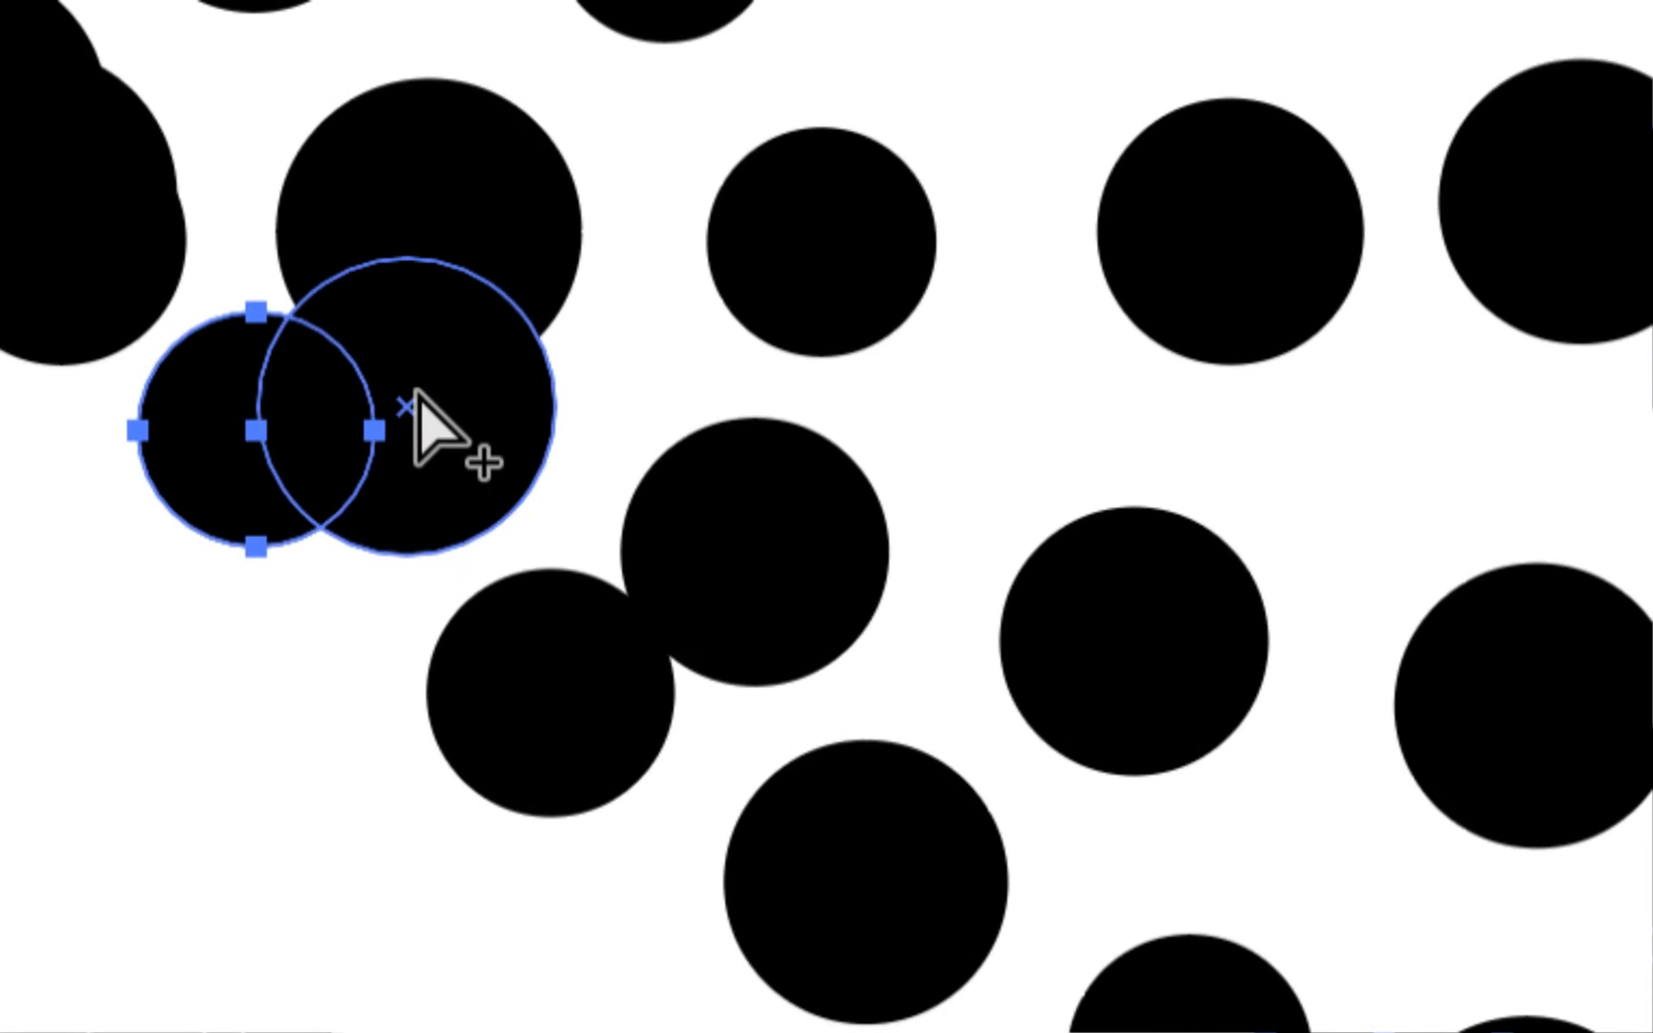
pyautogui.click(415, 390)
pyautogui.press('Delete')
pyautogui.click(93, 246)
pyautogui.press('Delete')
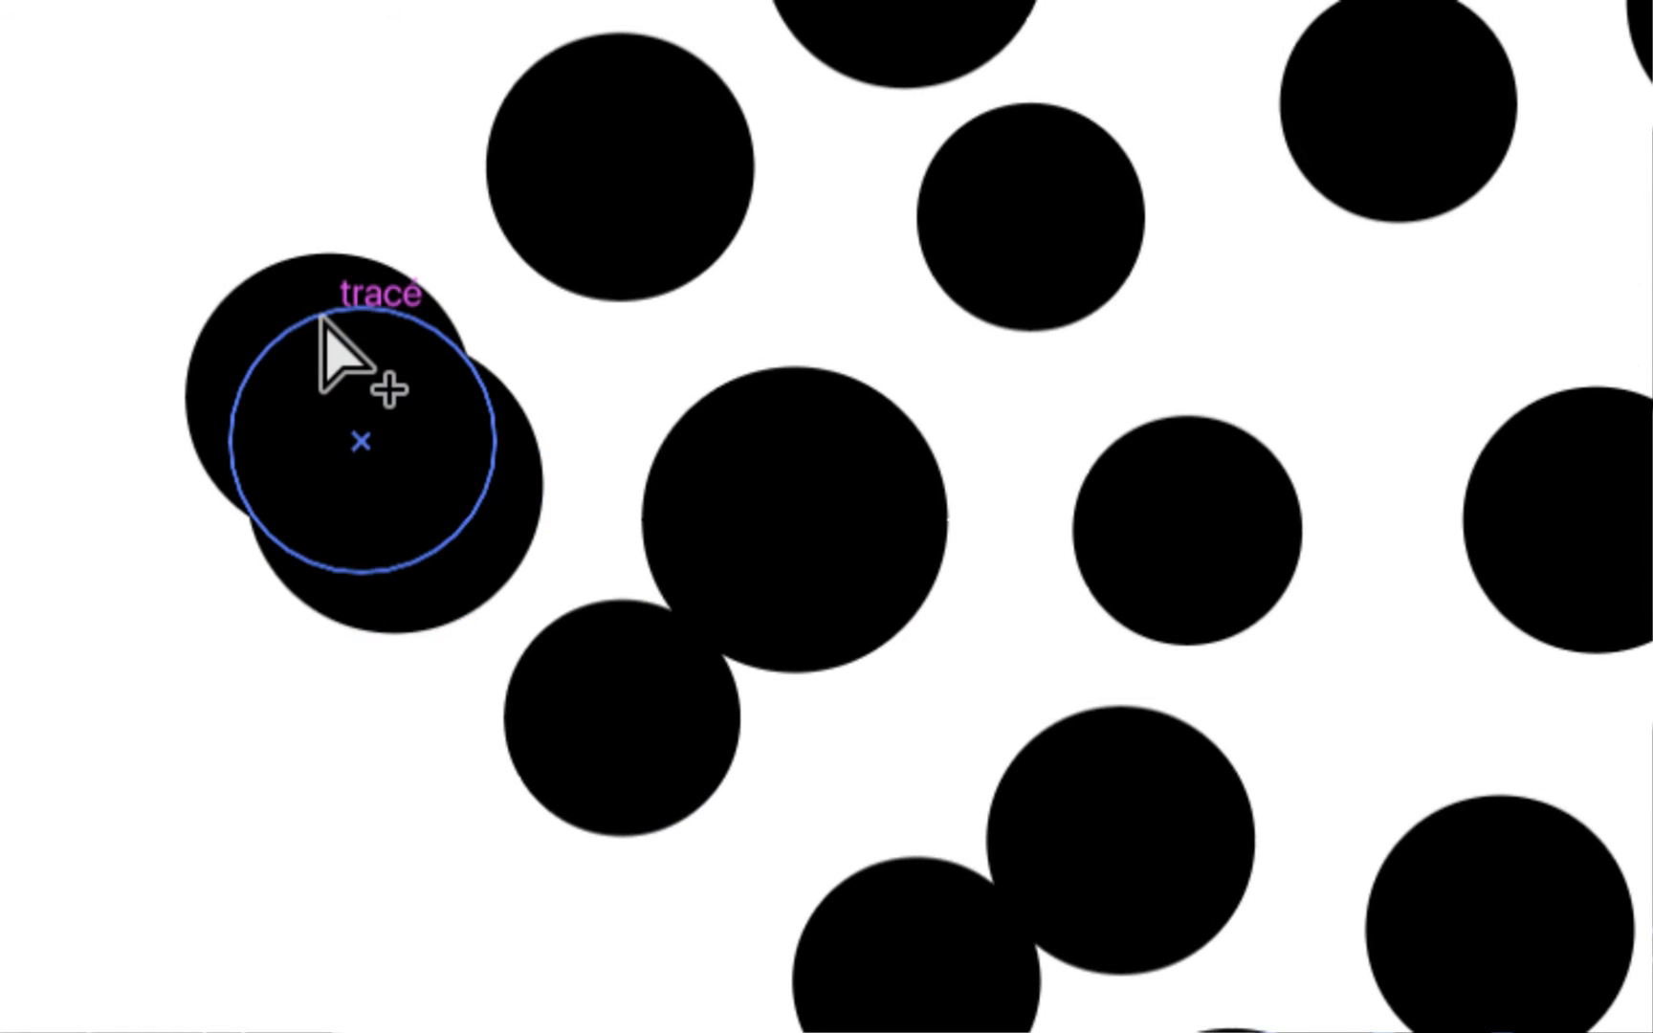
pyautogui.click(323, 319)
pyautogui.press('Delete')
pyautogui.click(323, 330)
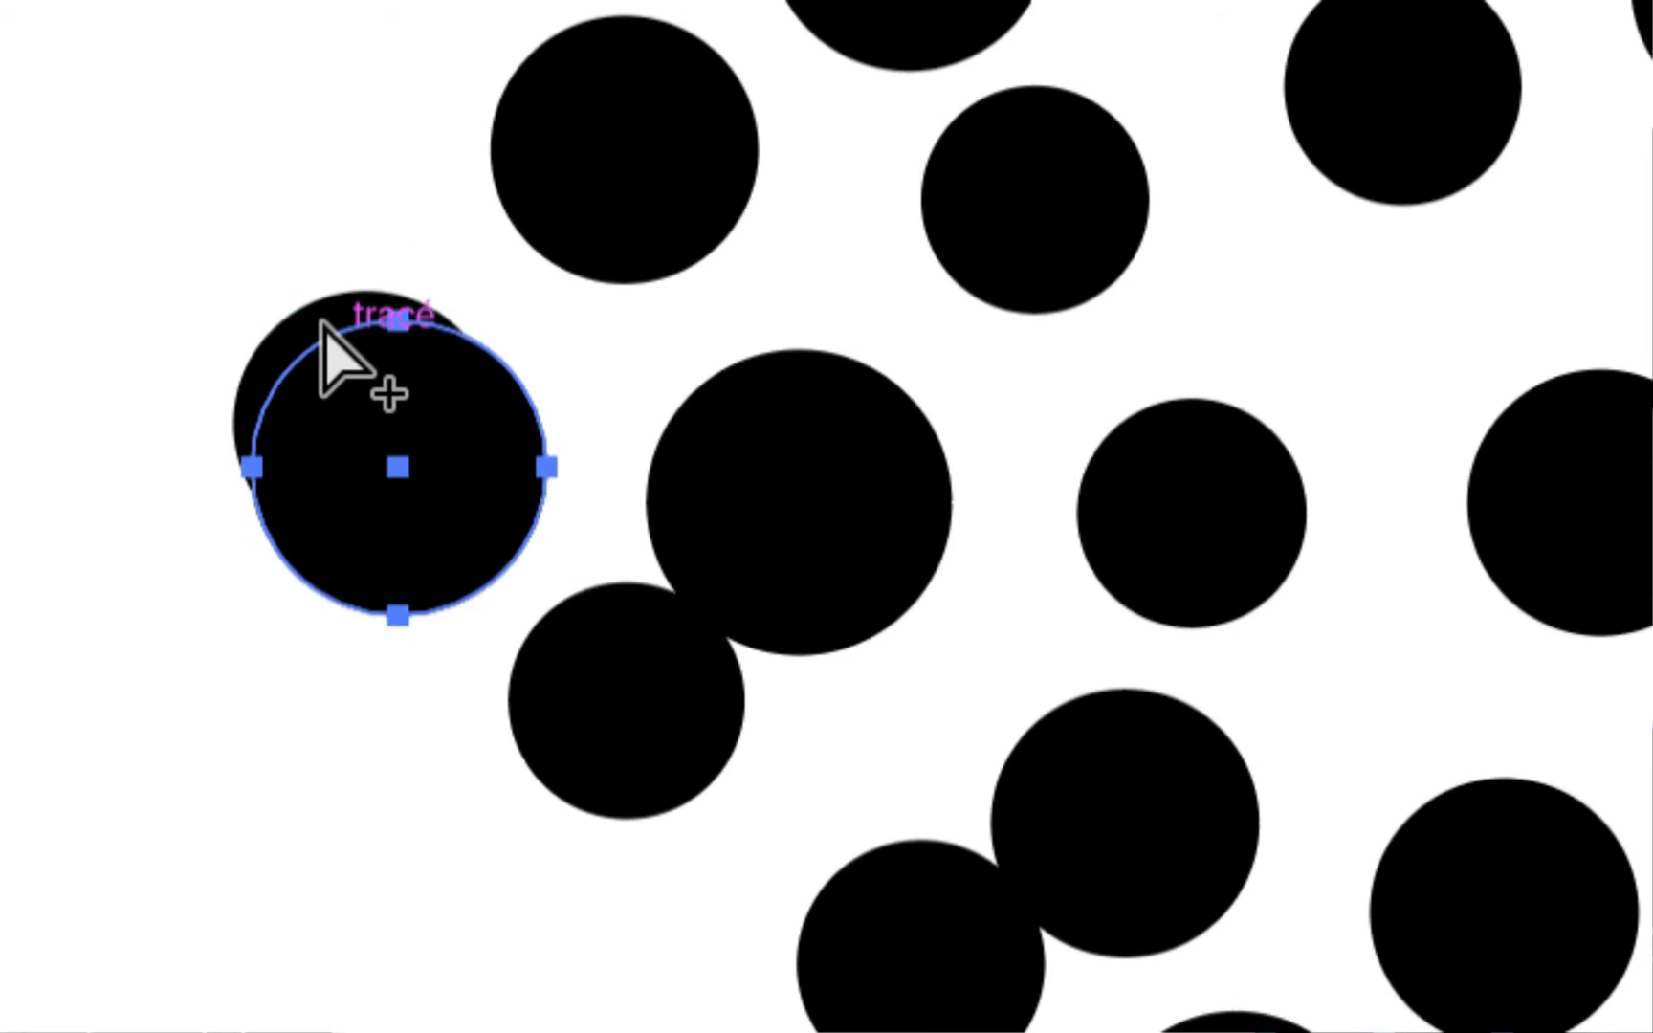
pyautogui.press('Delete')
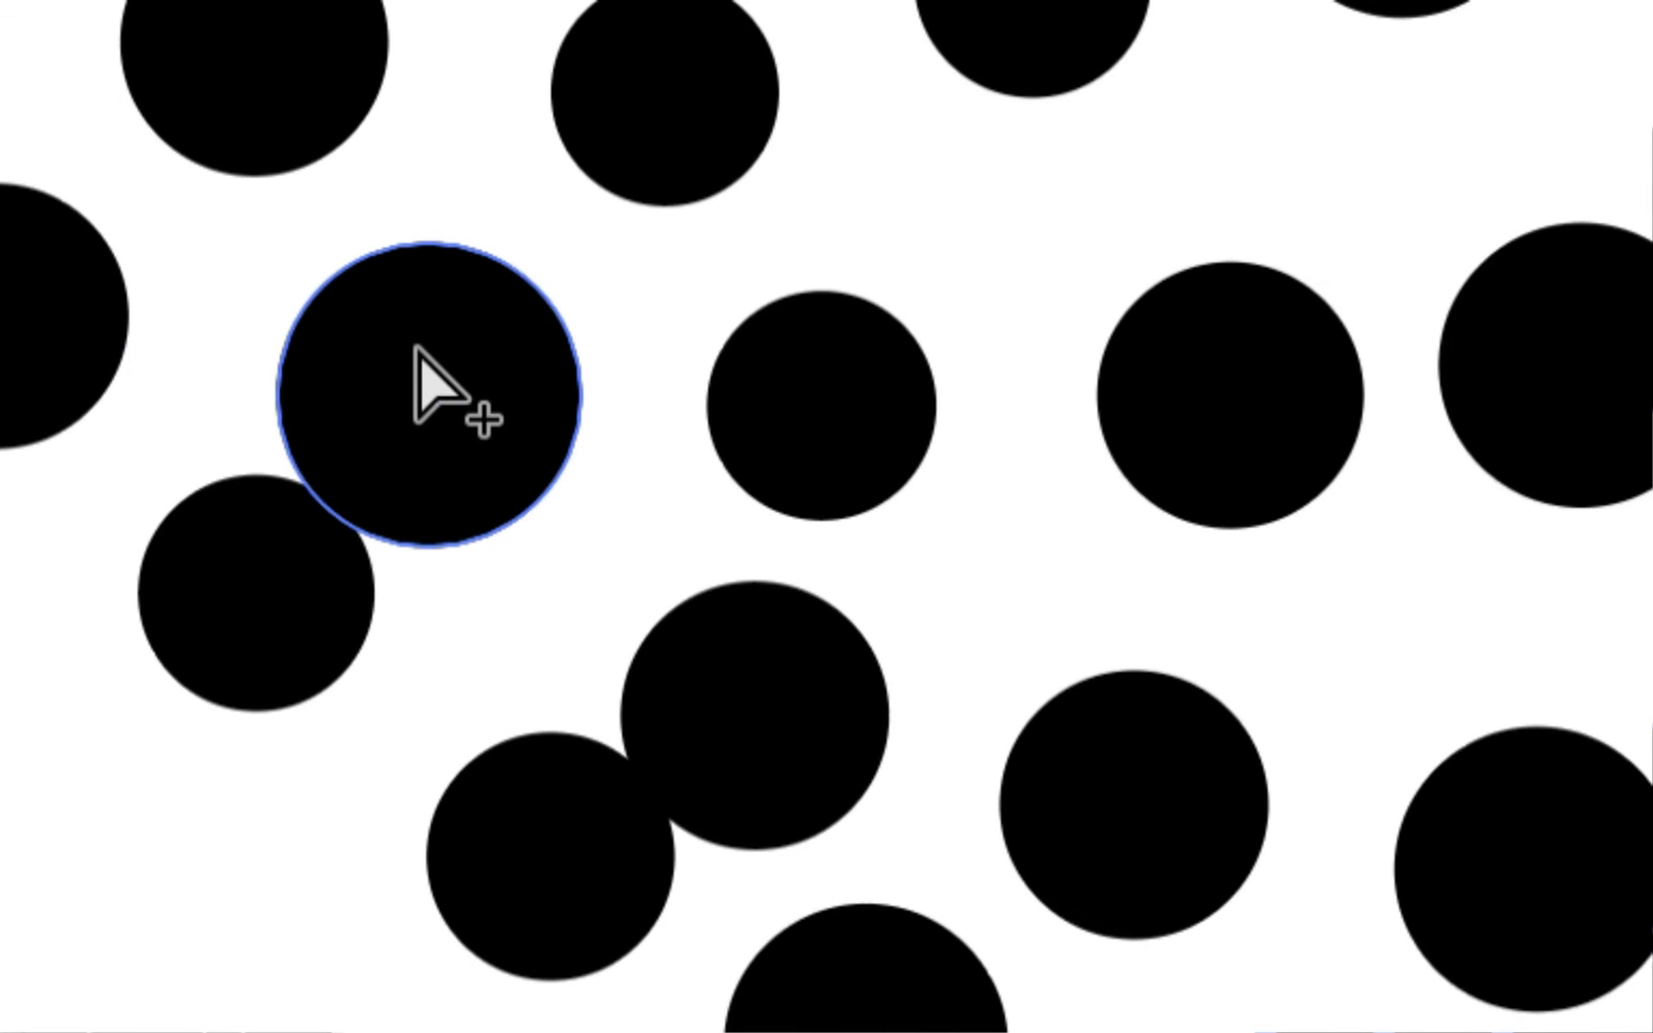
# Step: Move the touching dots near the left tip apart so that each circle stands clear of its neighbours
pyautogui.click(414, 347)
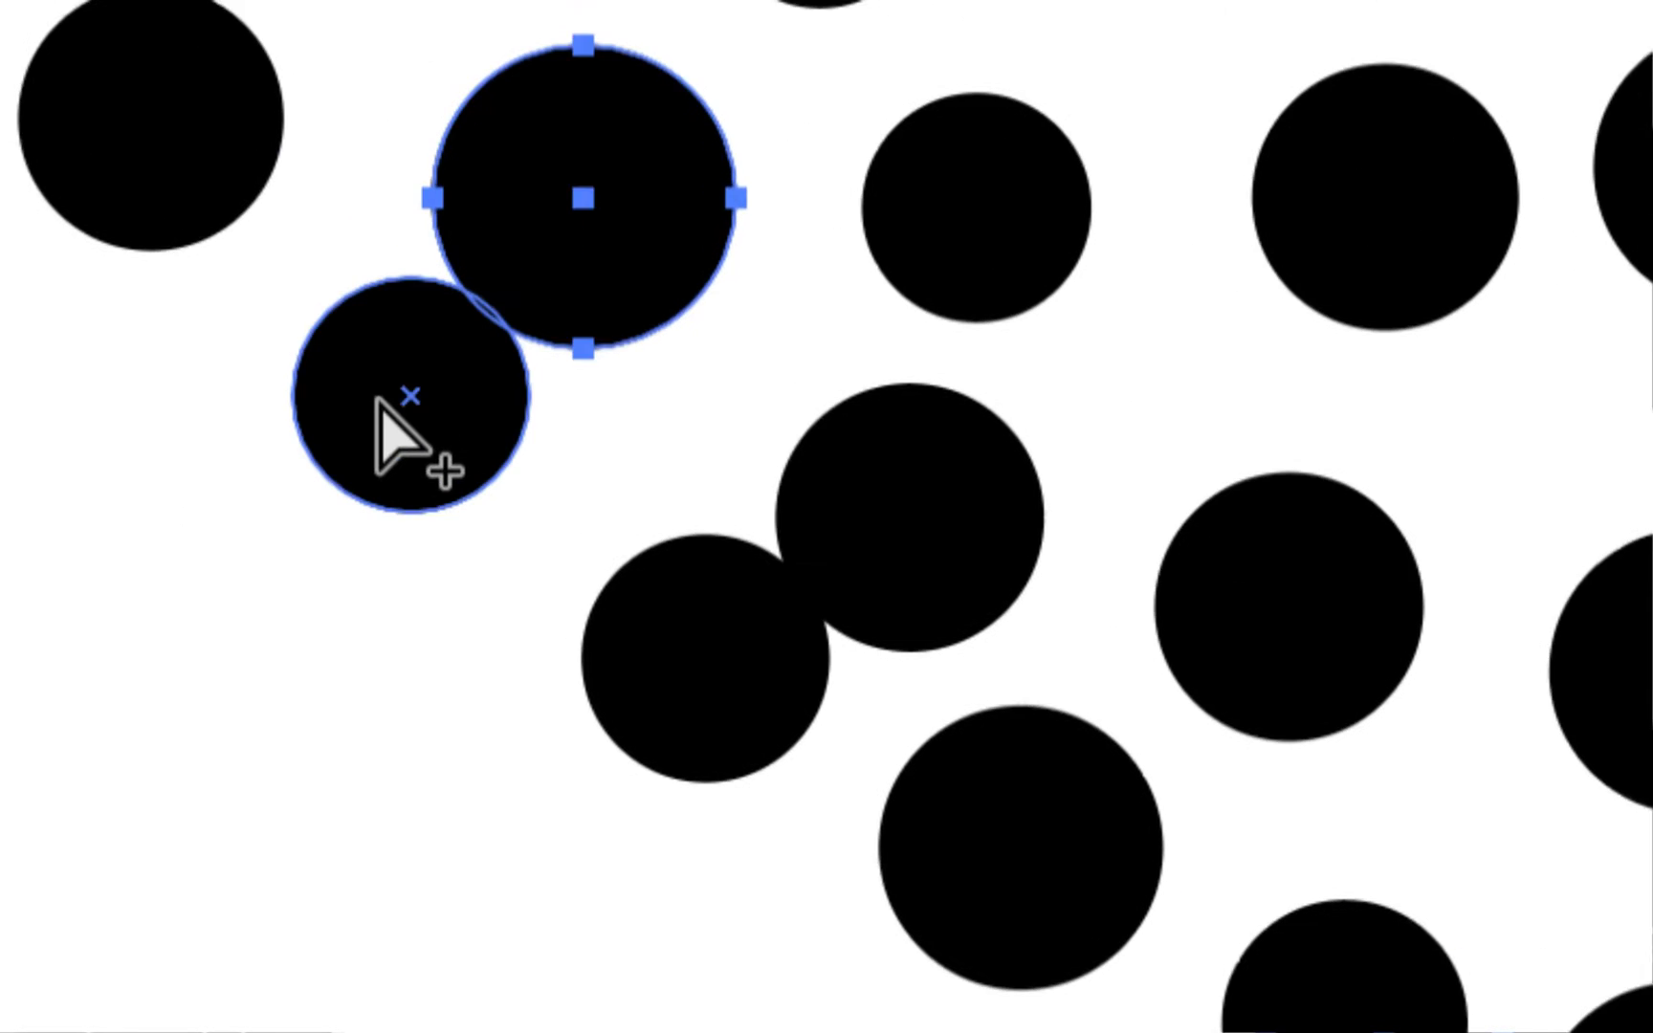
pyautogui.moveTo(376, 397); pyautogui.dragTo(361, 405)
pyautogui.click(407, 415)
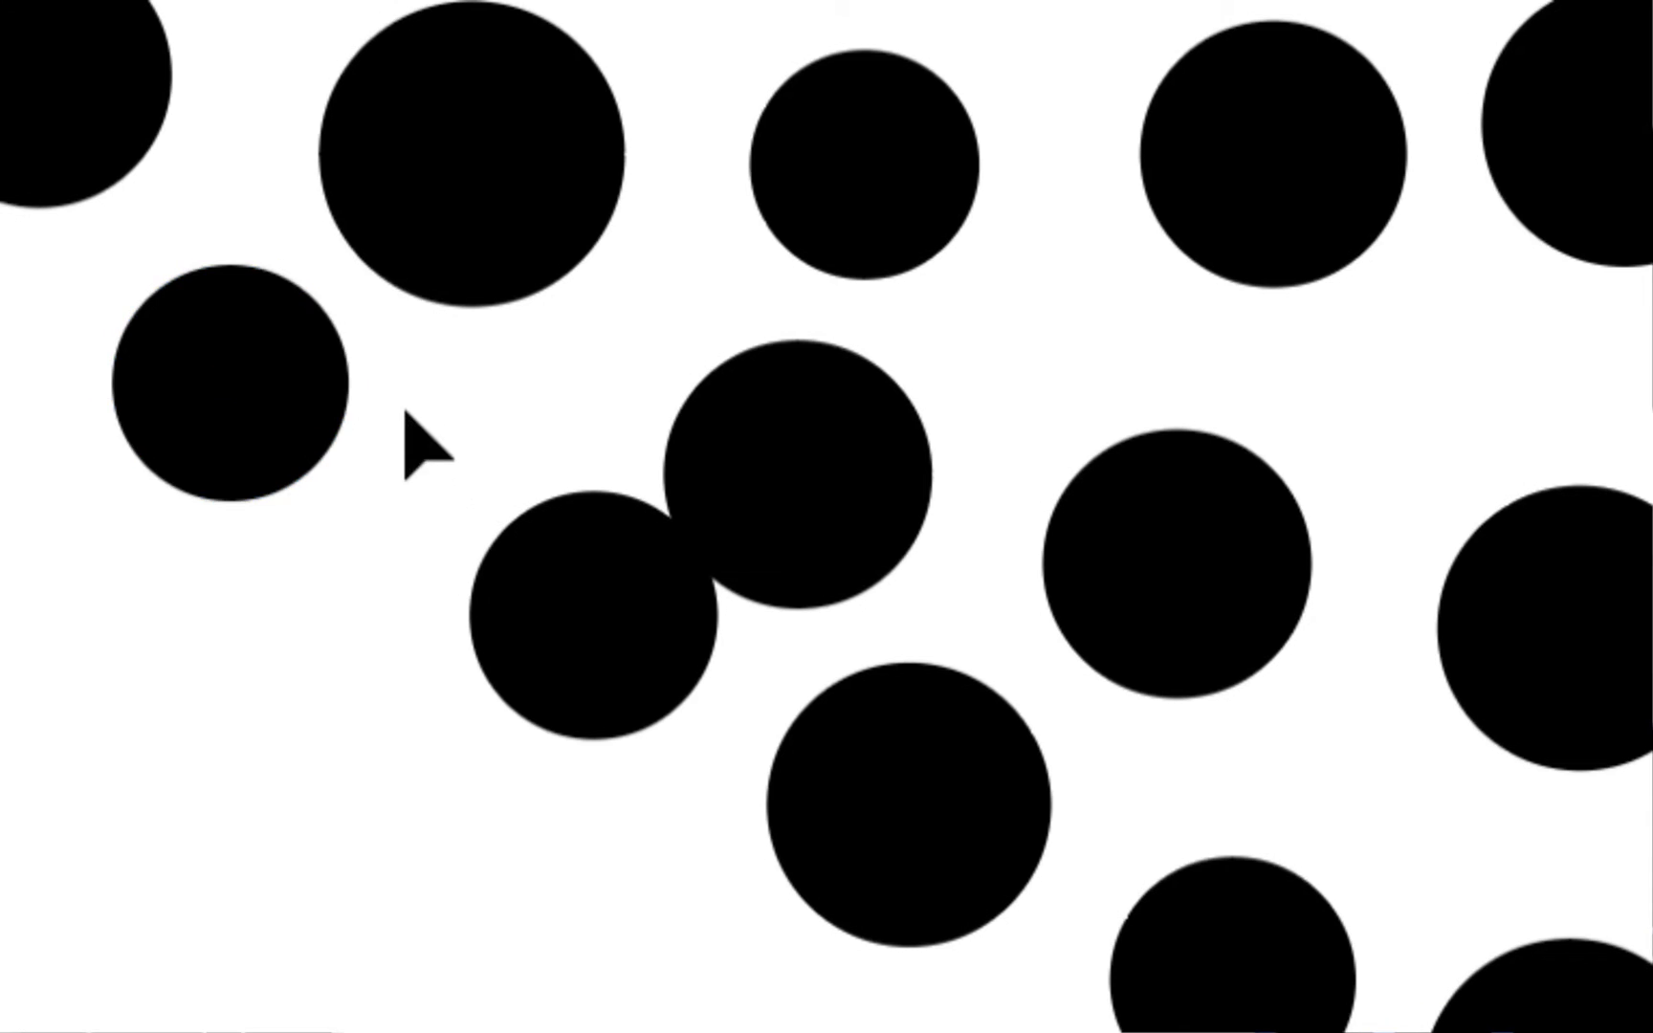
pyautogui.scroll(-1, 684, 665)
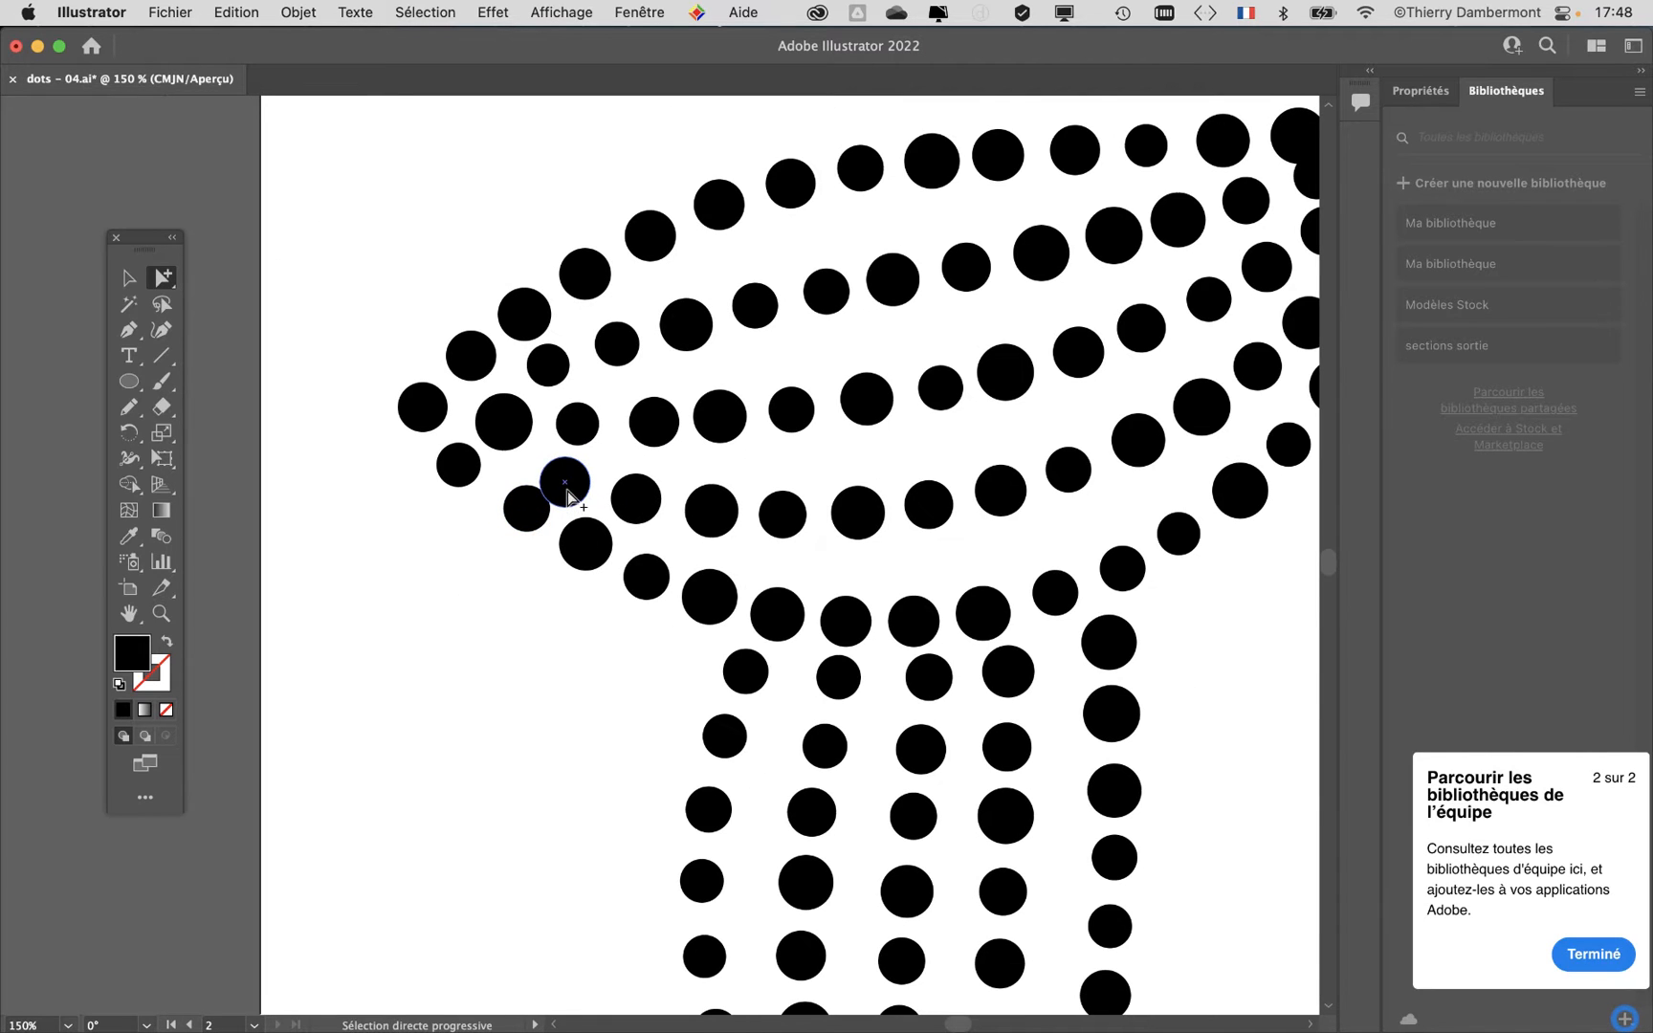
pyautogui.moveTo(566, 490); pyautogui.dragTo(574, 486)
# Step: Delete the overlapping dots at the bottom tip of the stem and reposition a remaining dot to even out the spacing
pyautogui.moveTo(672, 601); pyautogui.dragTo(426, 126)
pyautogui.scroll(3, 770, 986)
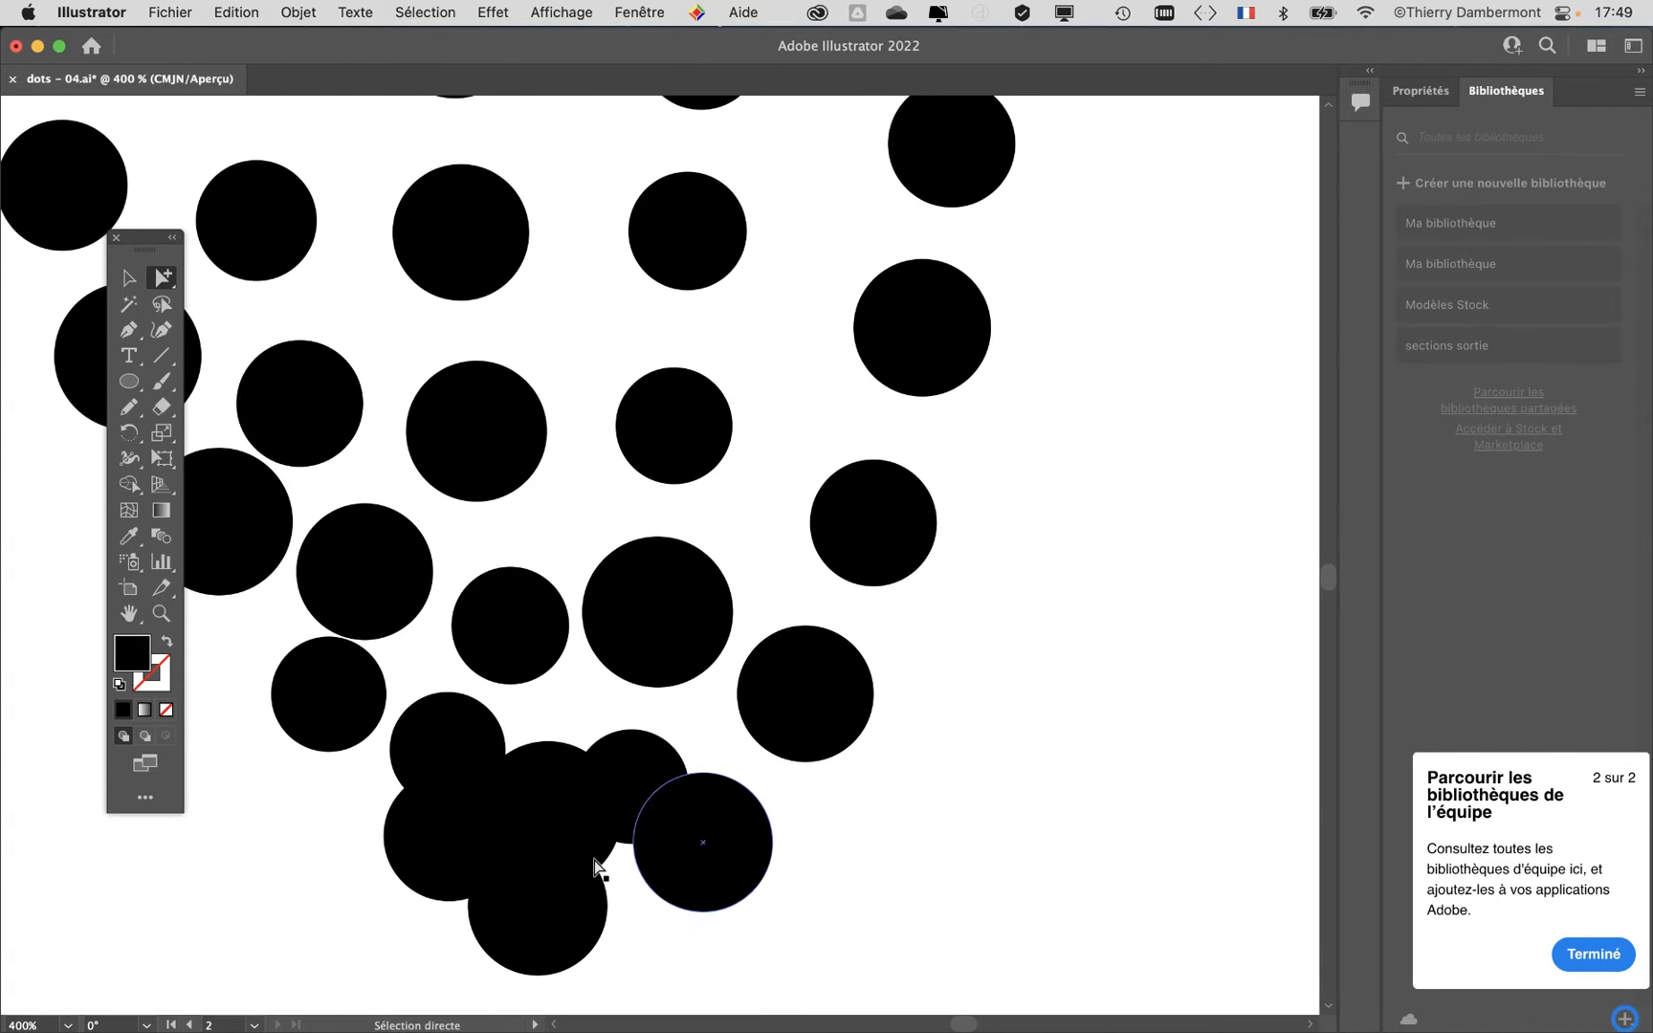
pyautogui.press('Delete')
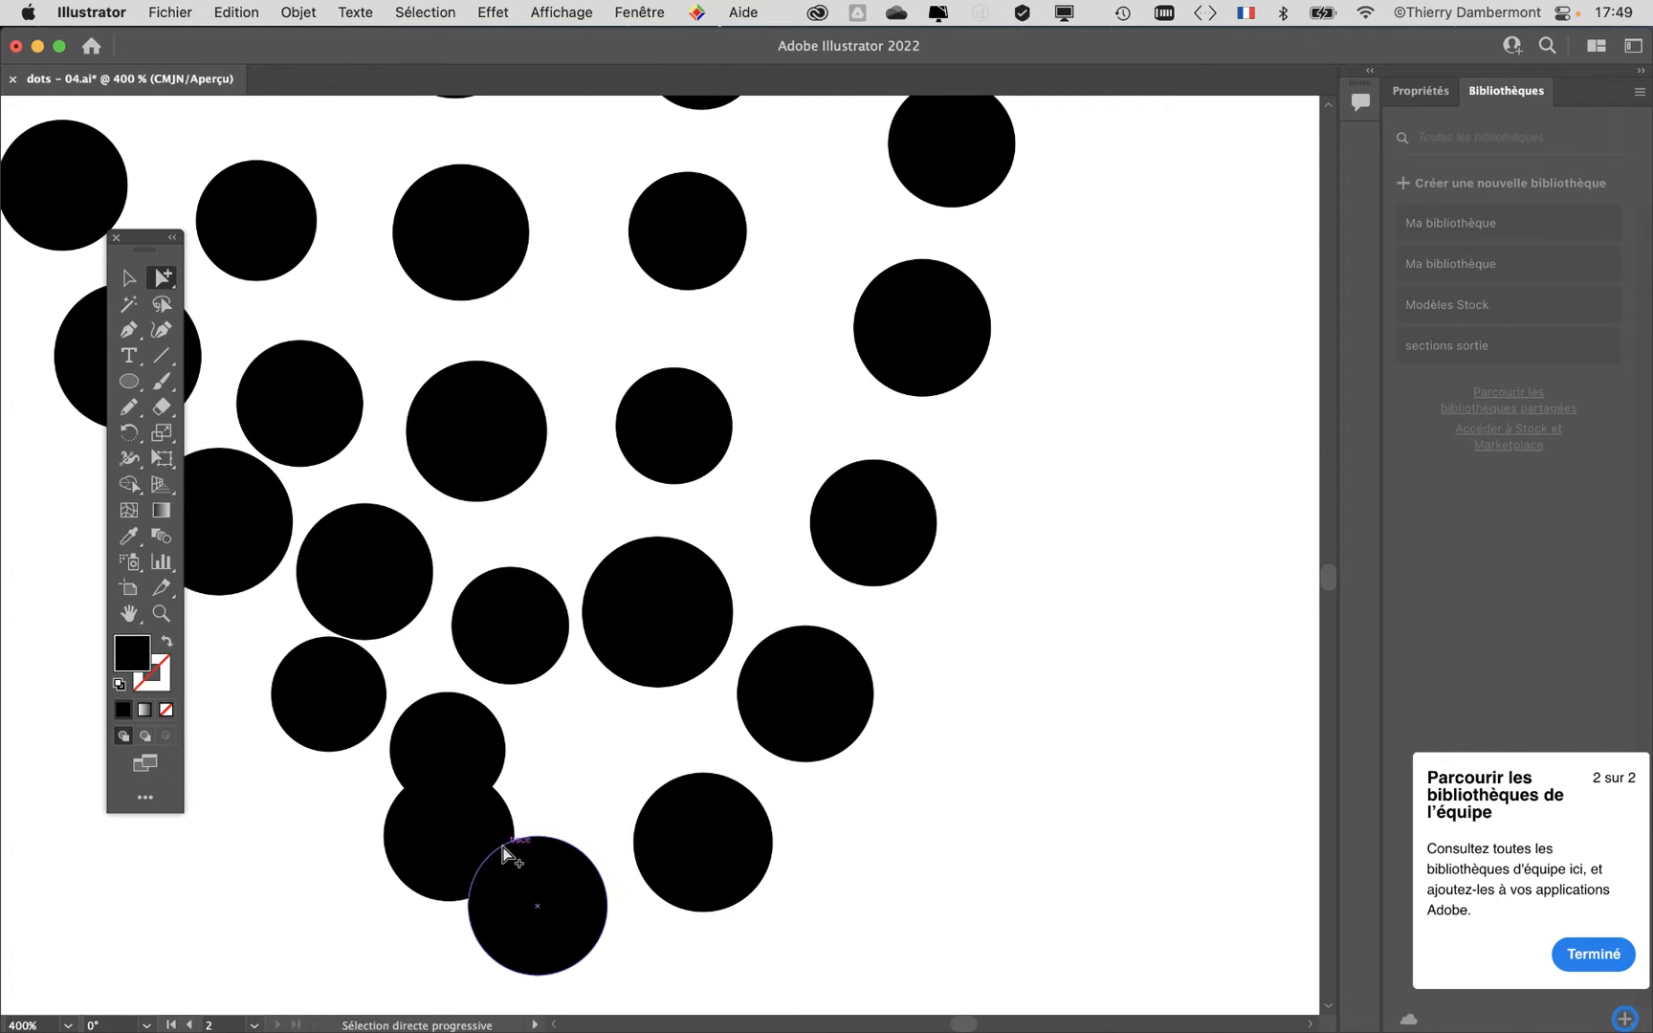
pyautogui.press('Delete')
pyautogui.scroll(-5, 645, 803)
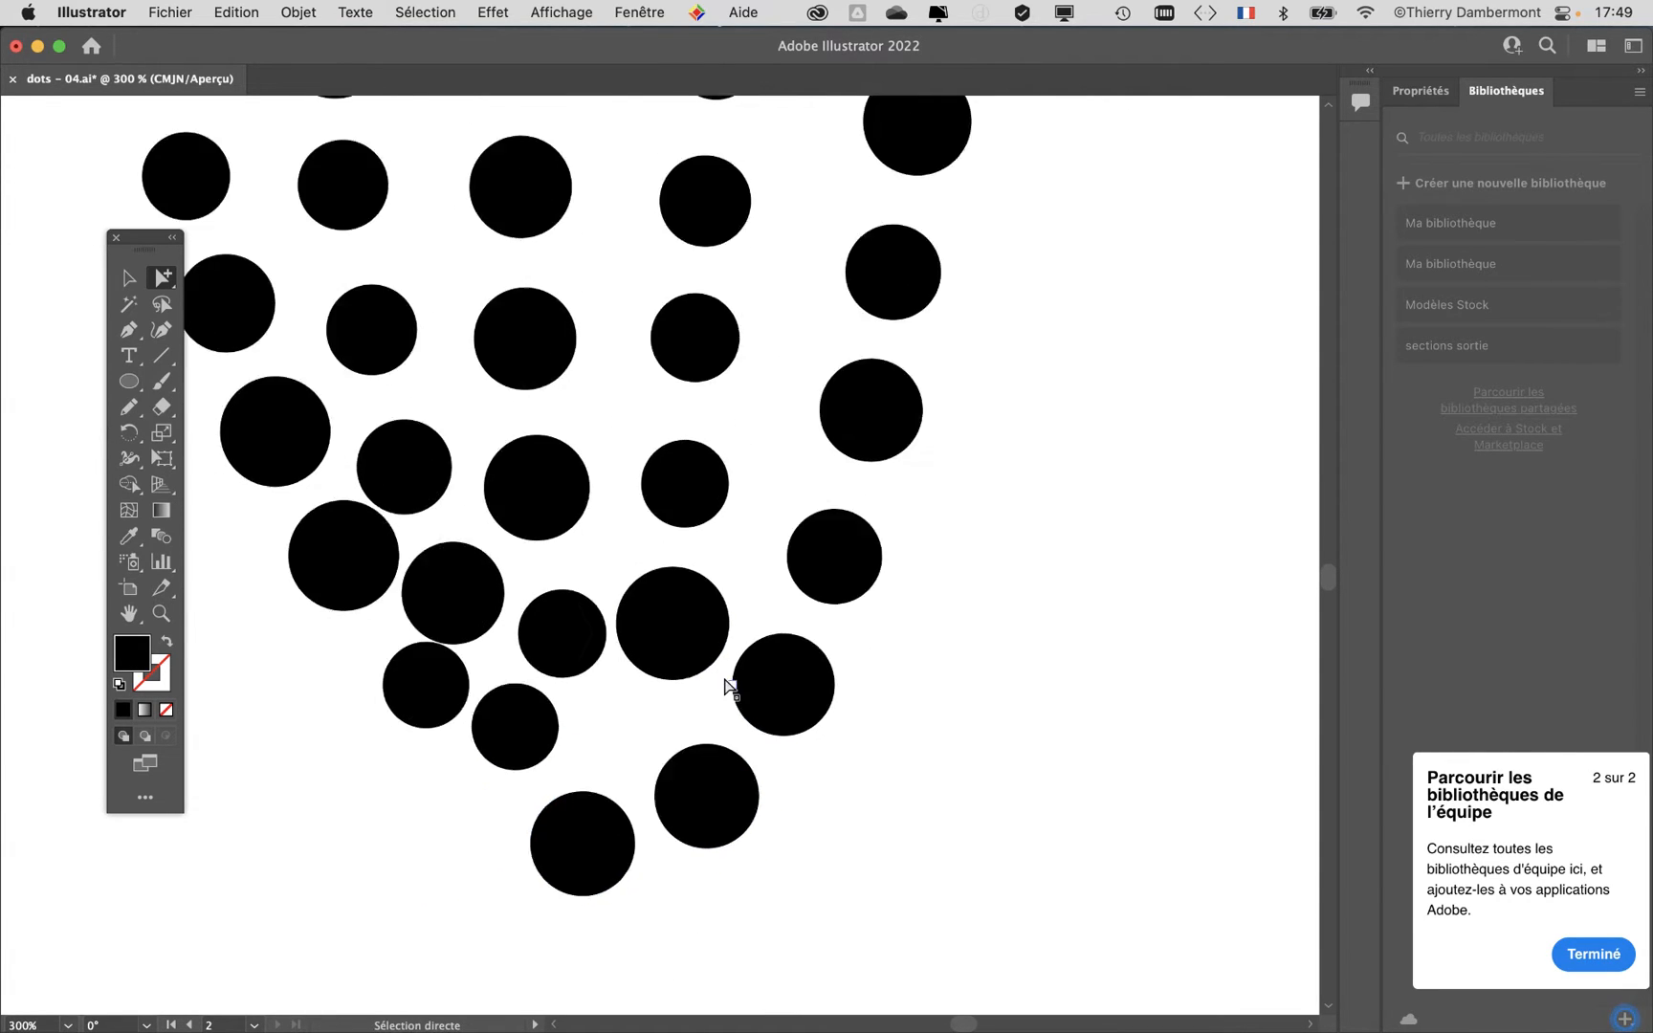
pyautogui.moveTo(669, 745); pyautogui.dragTo(683, 696)
# Step: Remove the surplus overlapping dots at the right tip of the upper part and space the remaining ones apart
pyautogui.keyDown('alt'); pyautogui.keyDown('super'); pyautogui.click(869, 491); pyautogui.keyUp('super'); pyautogui.keyUp('alt')
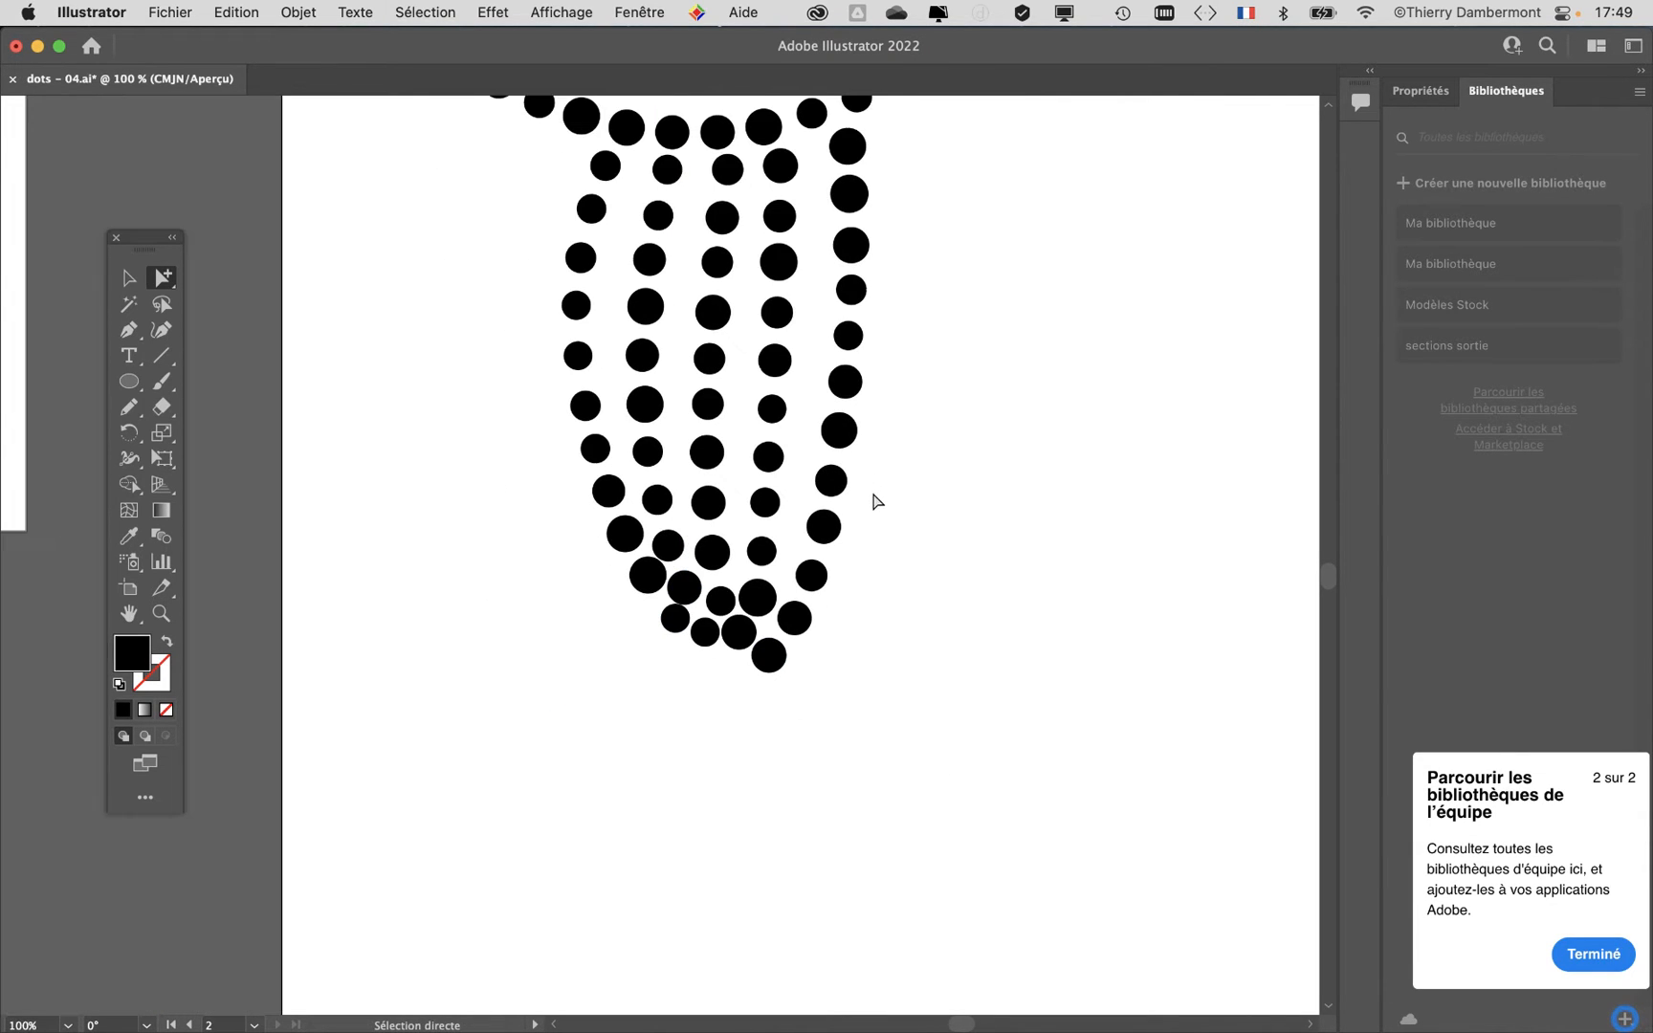
pyautogui.moveTo(838, 311); pyautogui.dragTo(823, 776)
pyautogui.scroll(6, 1016, 287)
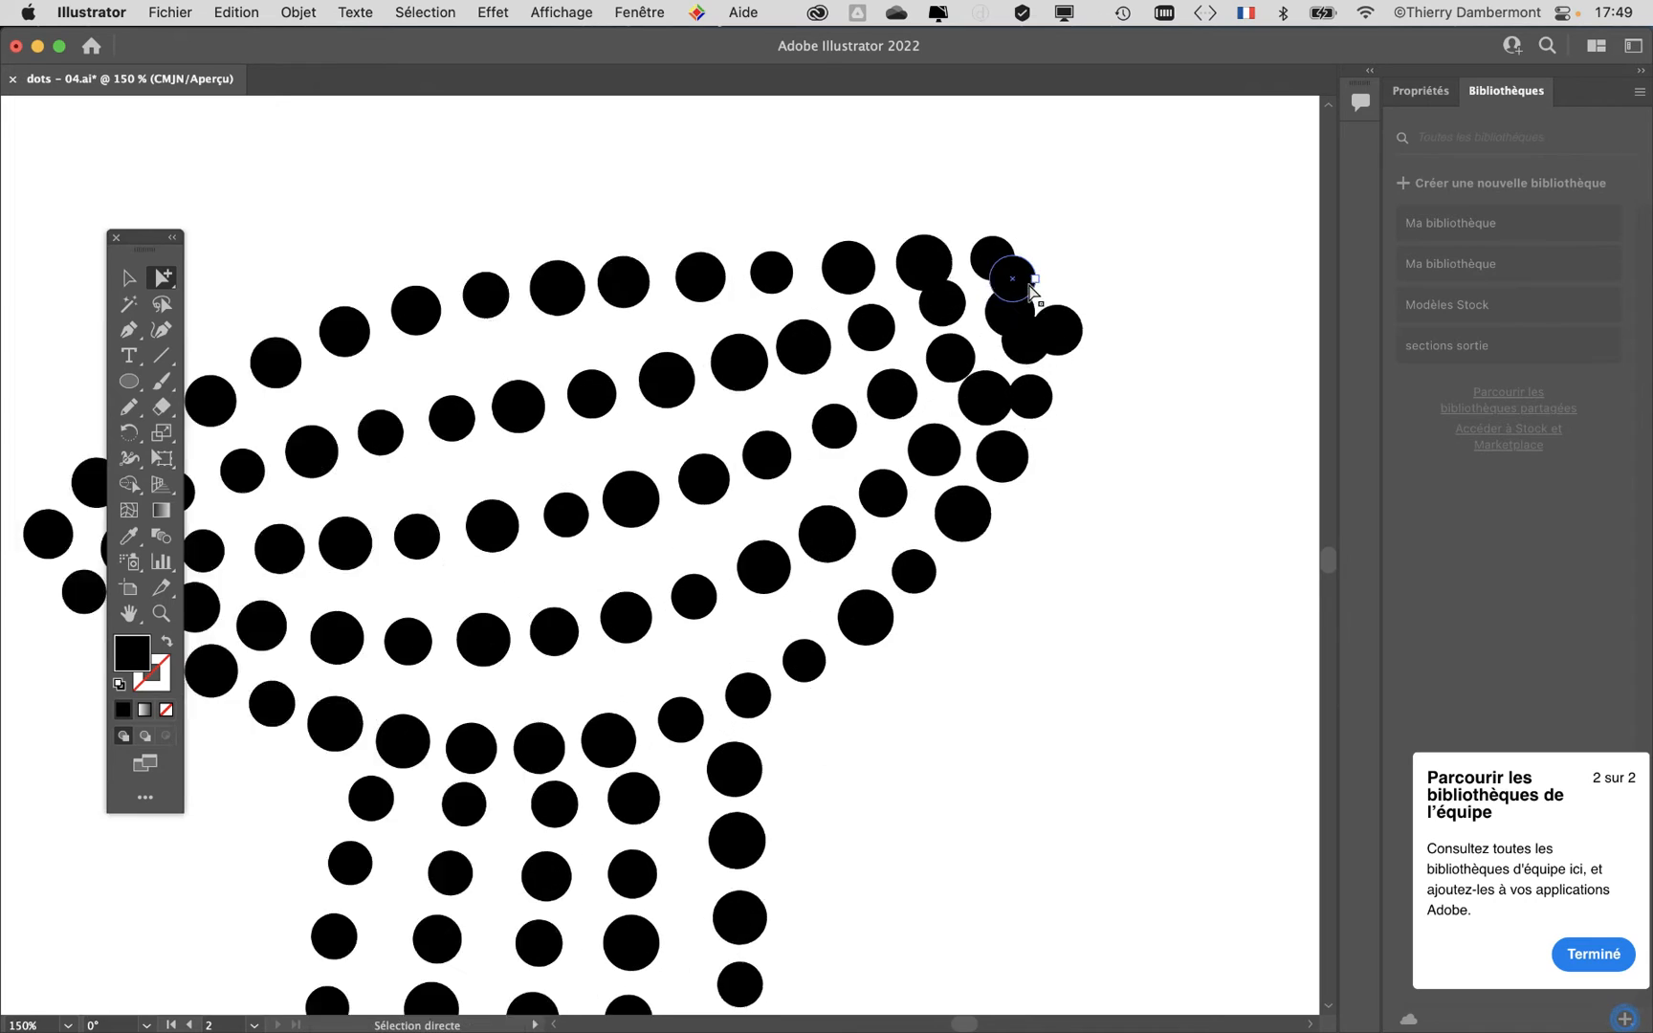
pyautogui.moveTo(1024, 437); pyautogui.dragTo(952, 380)
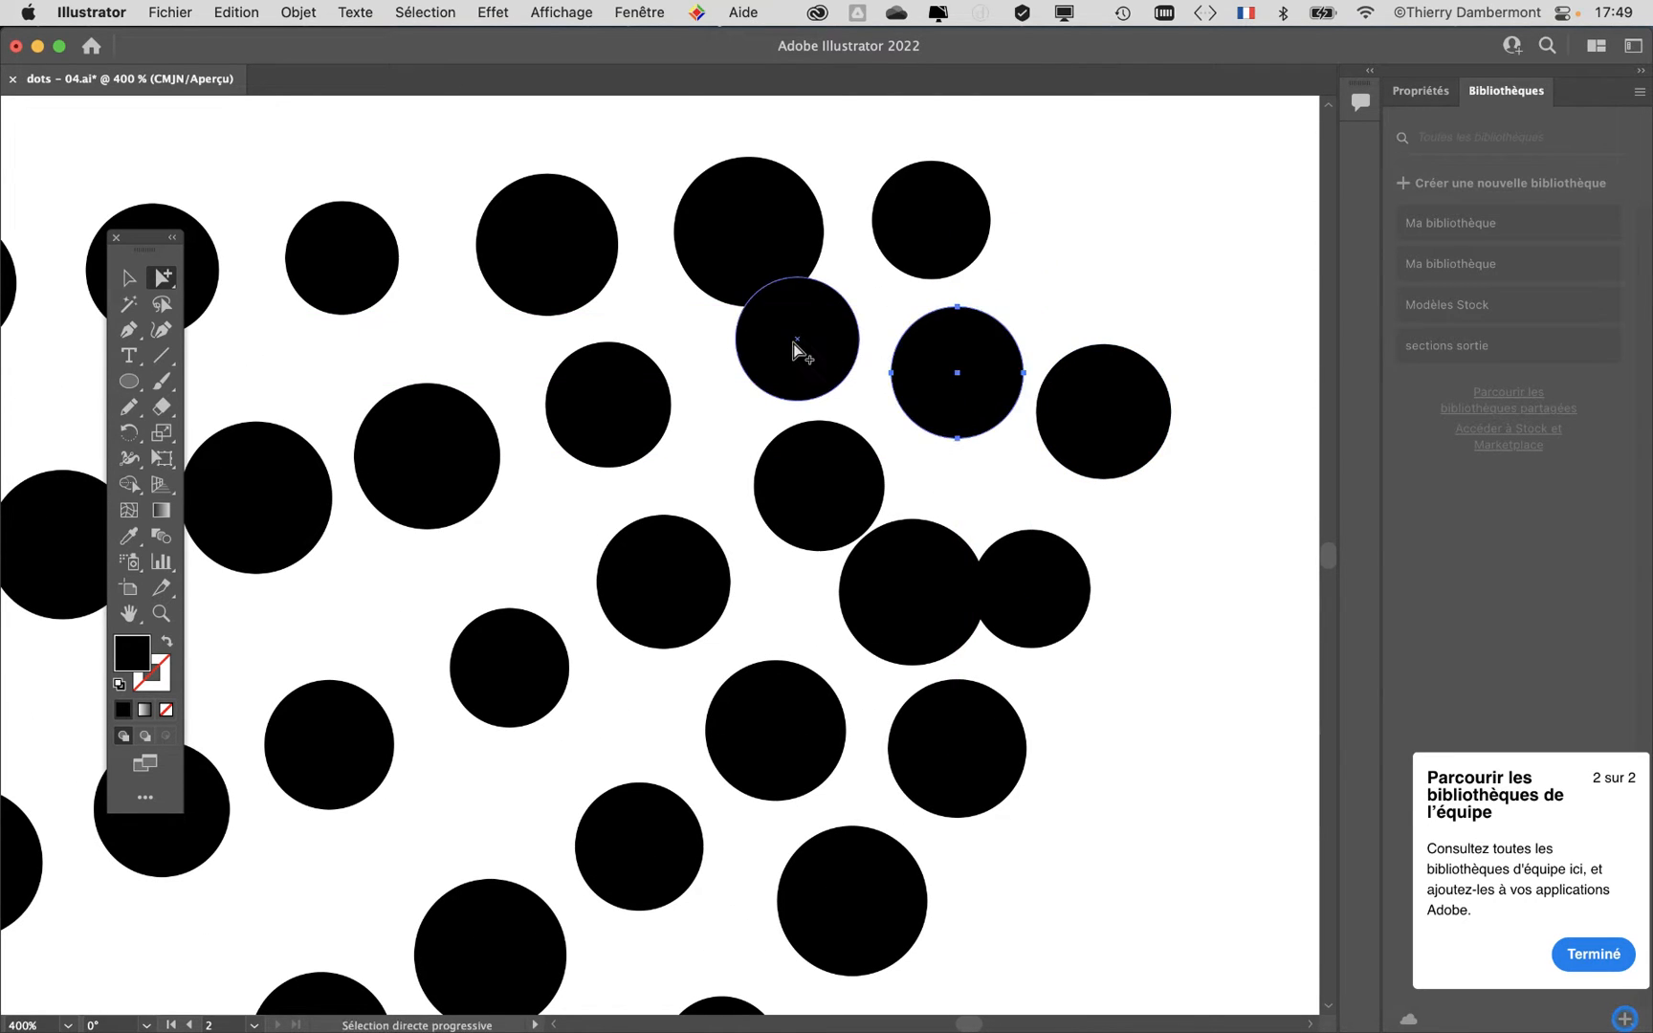
pyautogui.moveTo(797, 350); pyautogui.dragTo(755, 380)
pyautogui.moveTo(762, 237); pyautogui.dragTo(768, 219)
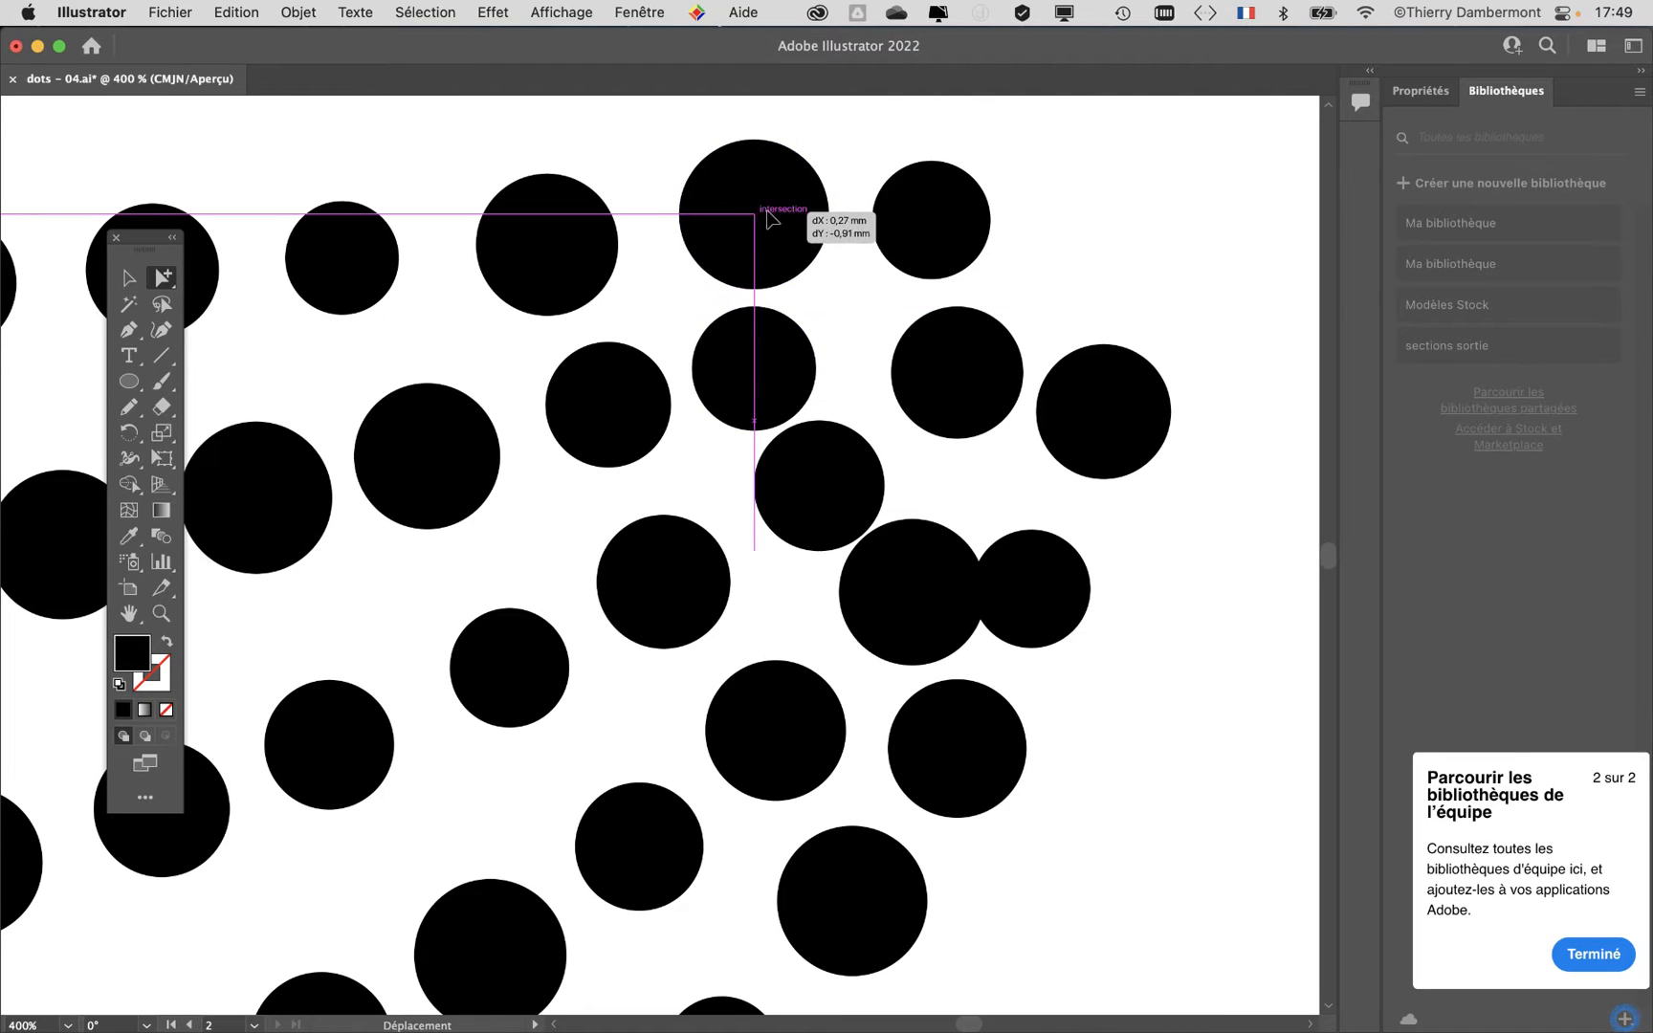
pyautogui.moveTo(779, 359); pyautogui.dragTo(803, 350)
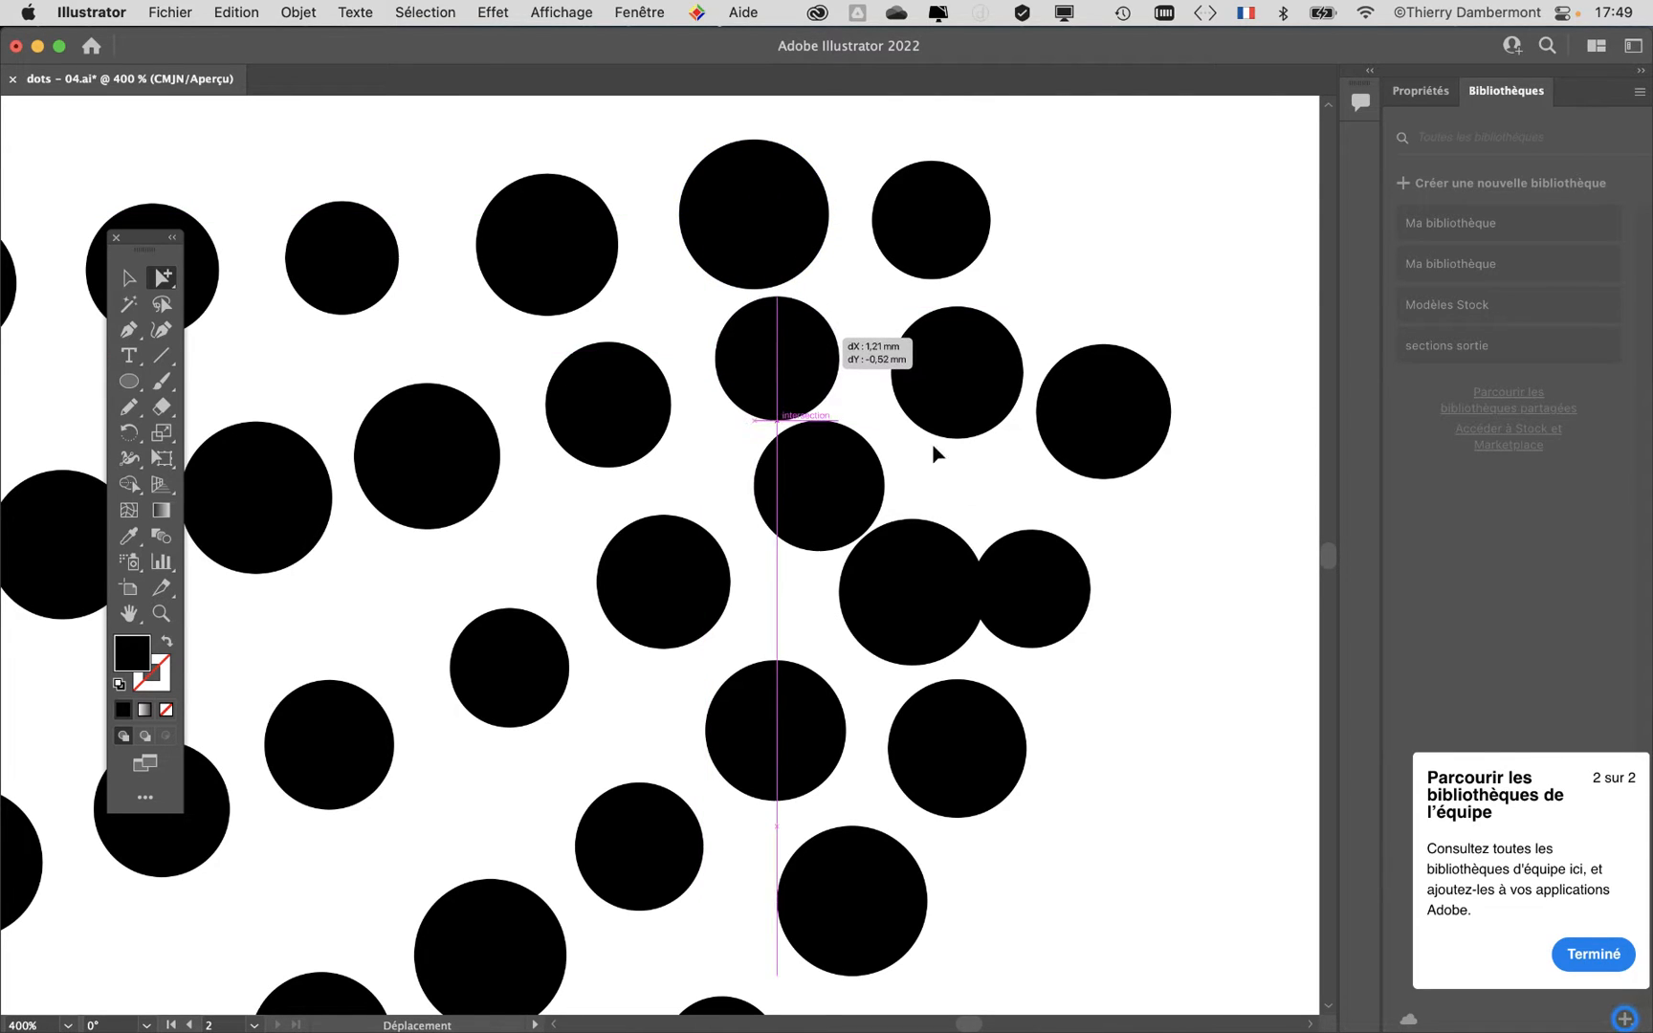
pyautogui.moveTo(1066, 580); pyautogui.dragTo(1096, 560)
# Step: Nudge the small dot just inside the right tip slightly left, beneath the large dot of the upper row
pyautogui.scroll(-5, 1182, 681)
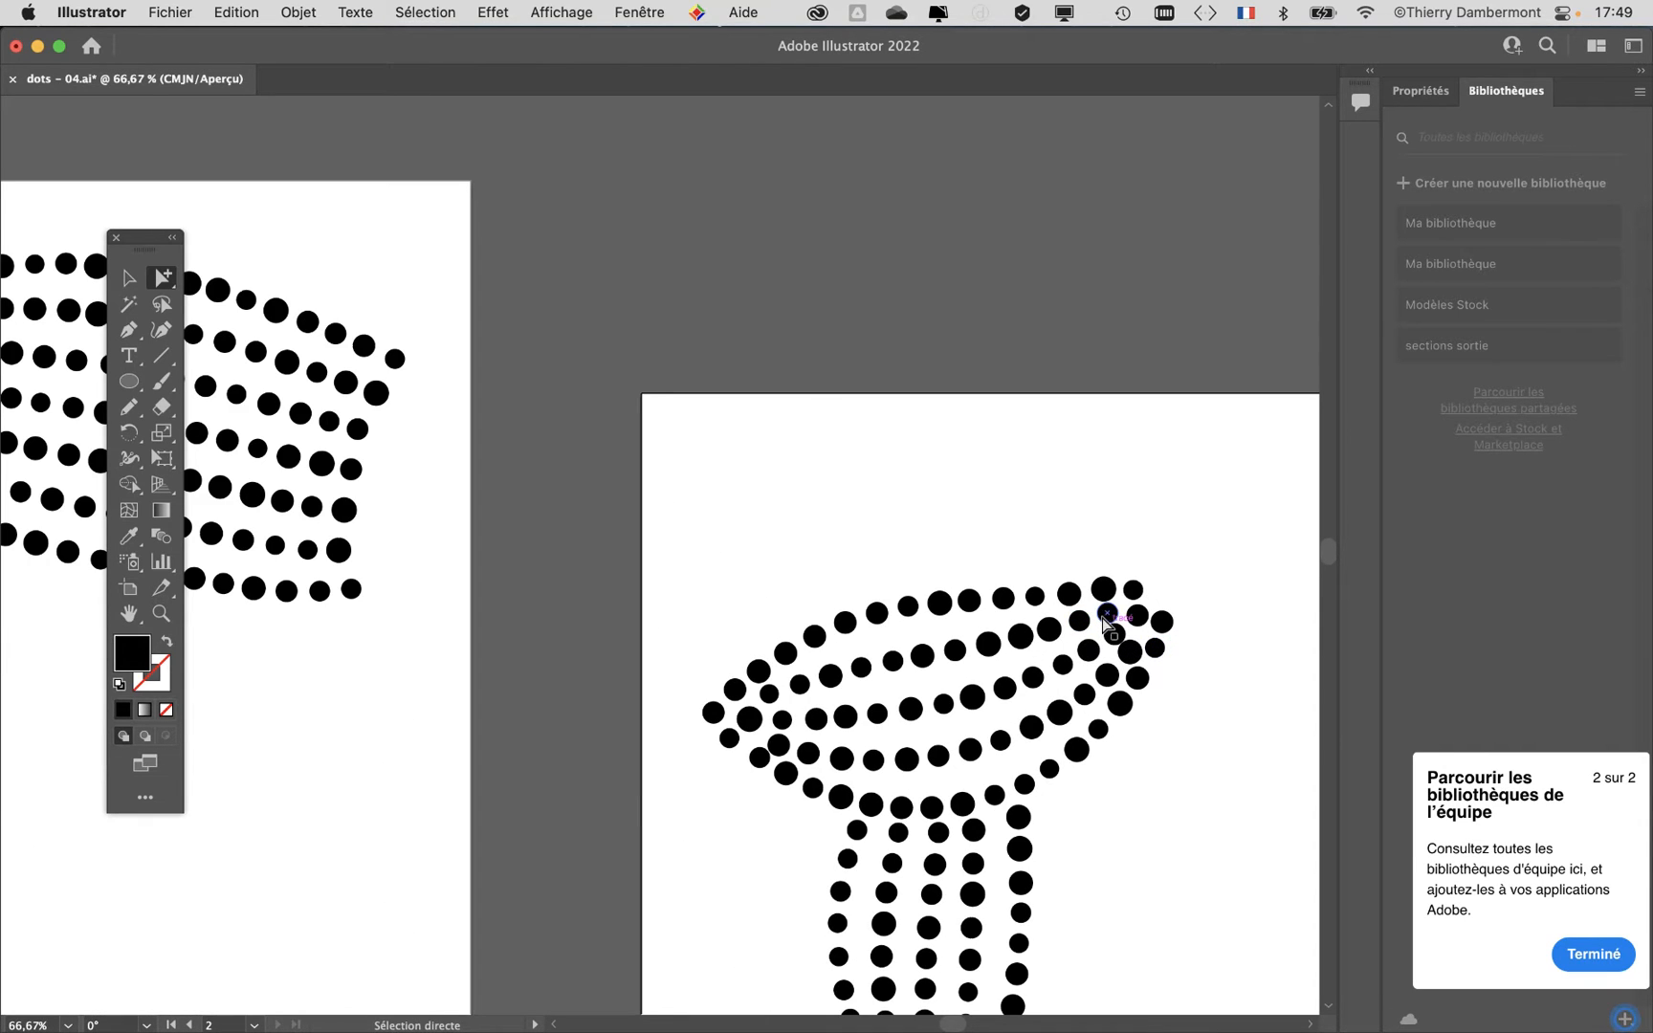
pyautogui.scroll(4, 1107, 621)
pyautogui.moveTo(1106, 613); pyautogui.dragTo(1101, 616)
pyautogui.press('space')
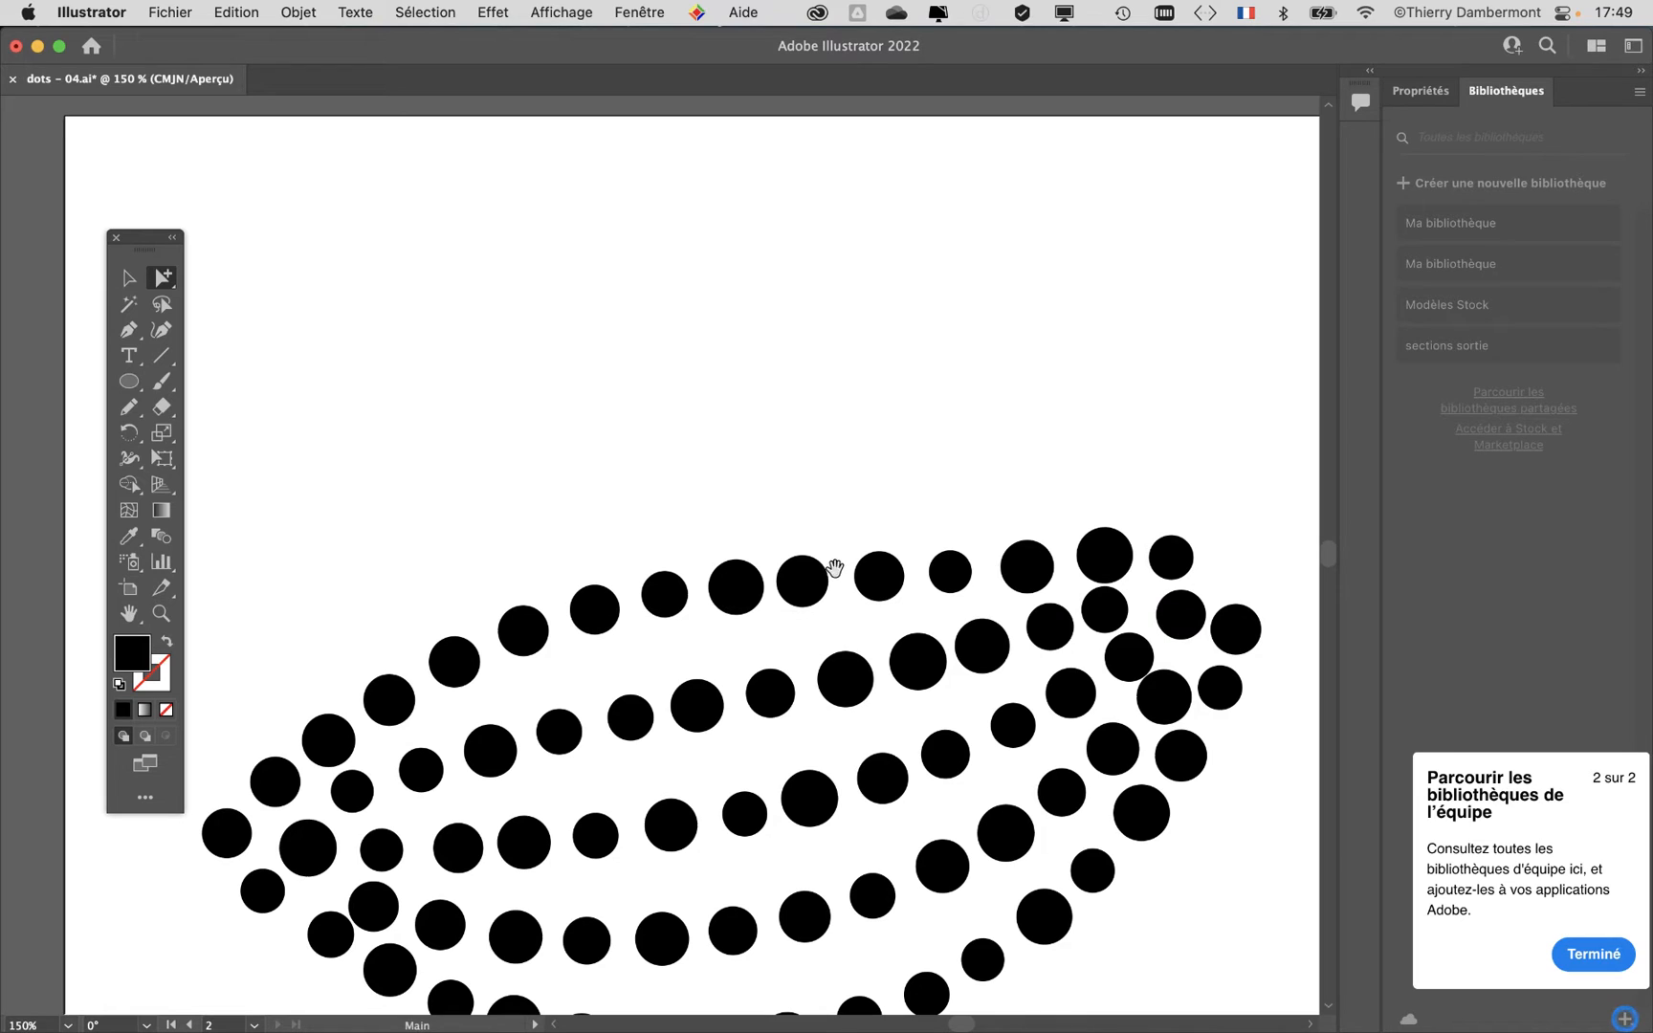
# Step: Save the drawing as a new Illustrator file named "dots - 05.ai", keeping the existing save options
pyautogui.click(177, 11)
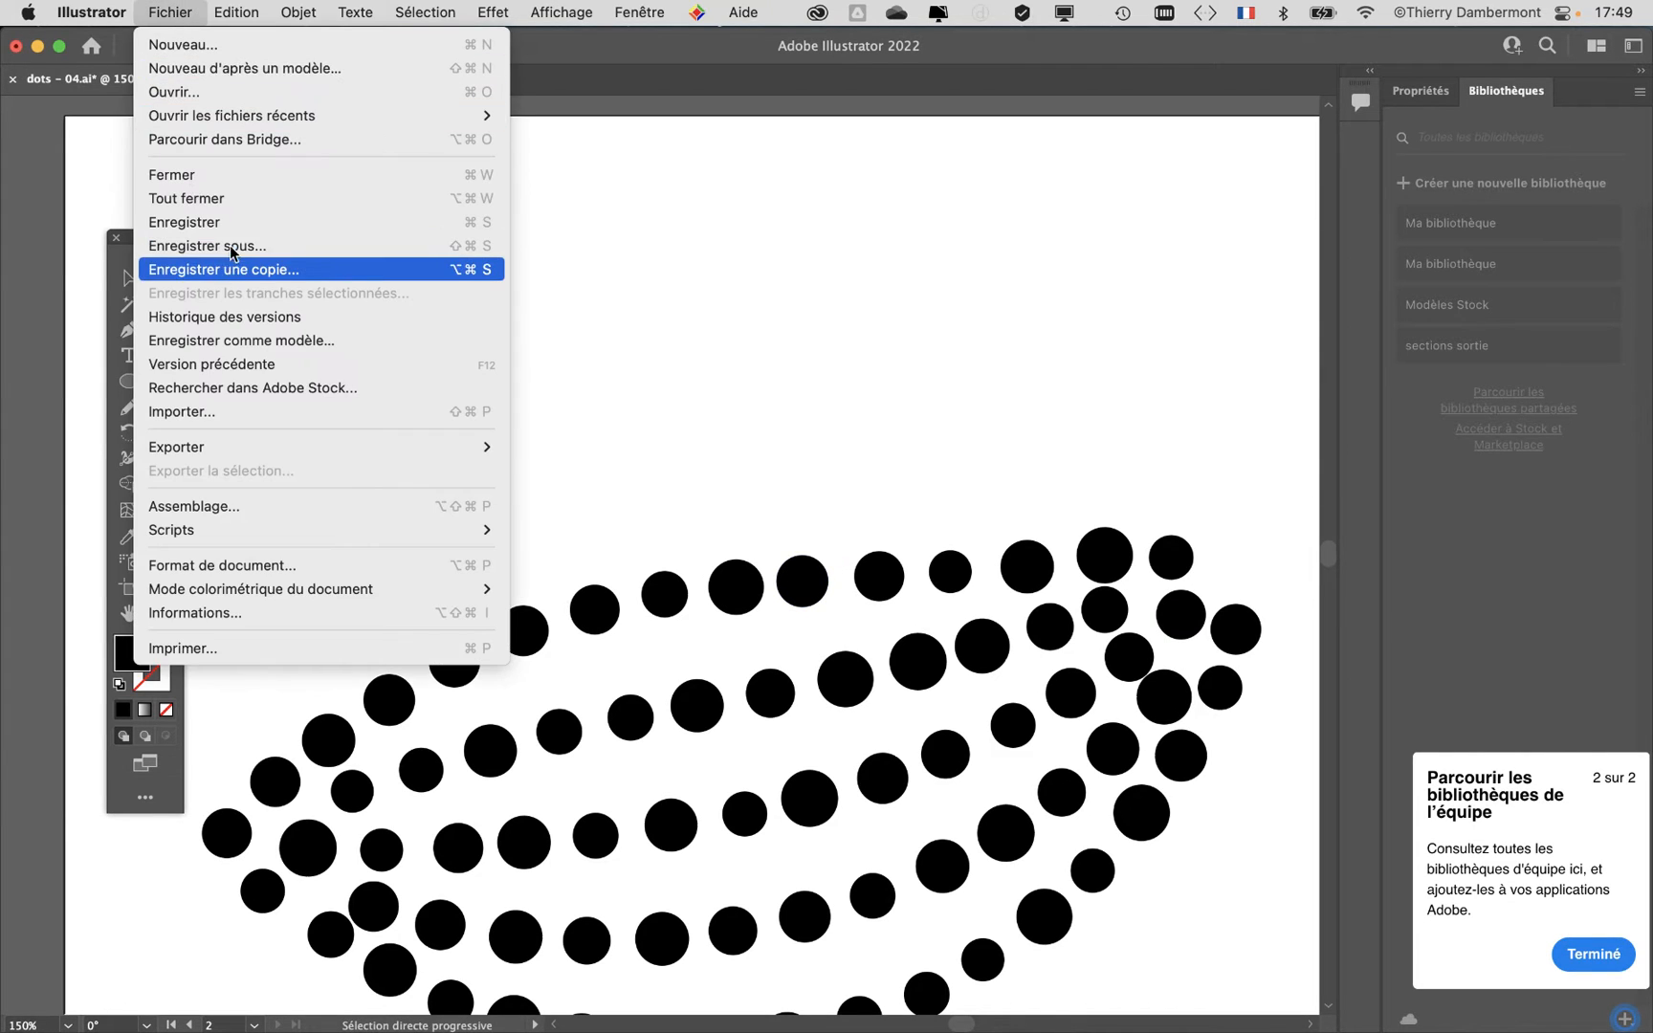
pyautogui.press('super+shift+s')
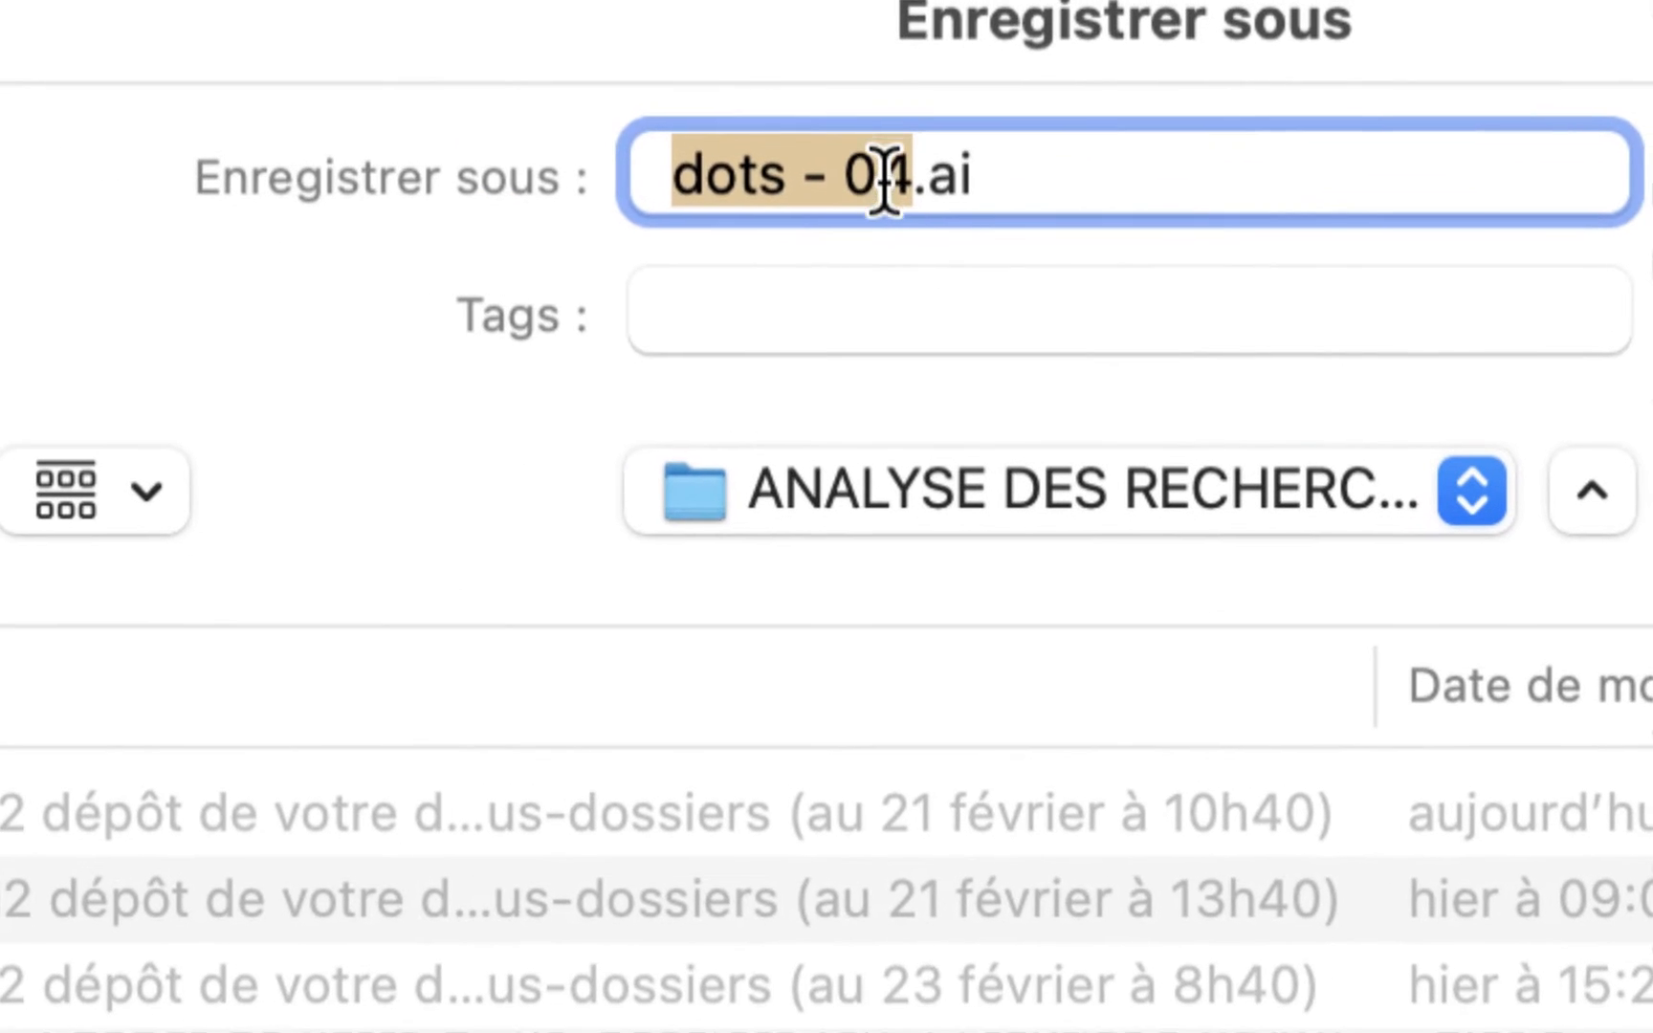
pyautogui.click(884, 183)
pyautogui.hotkey('shift', 'Right')
pyautogui.write('5')
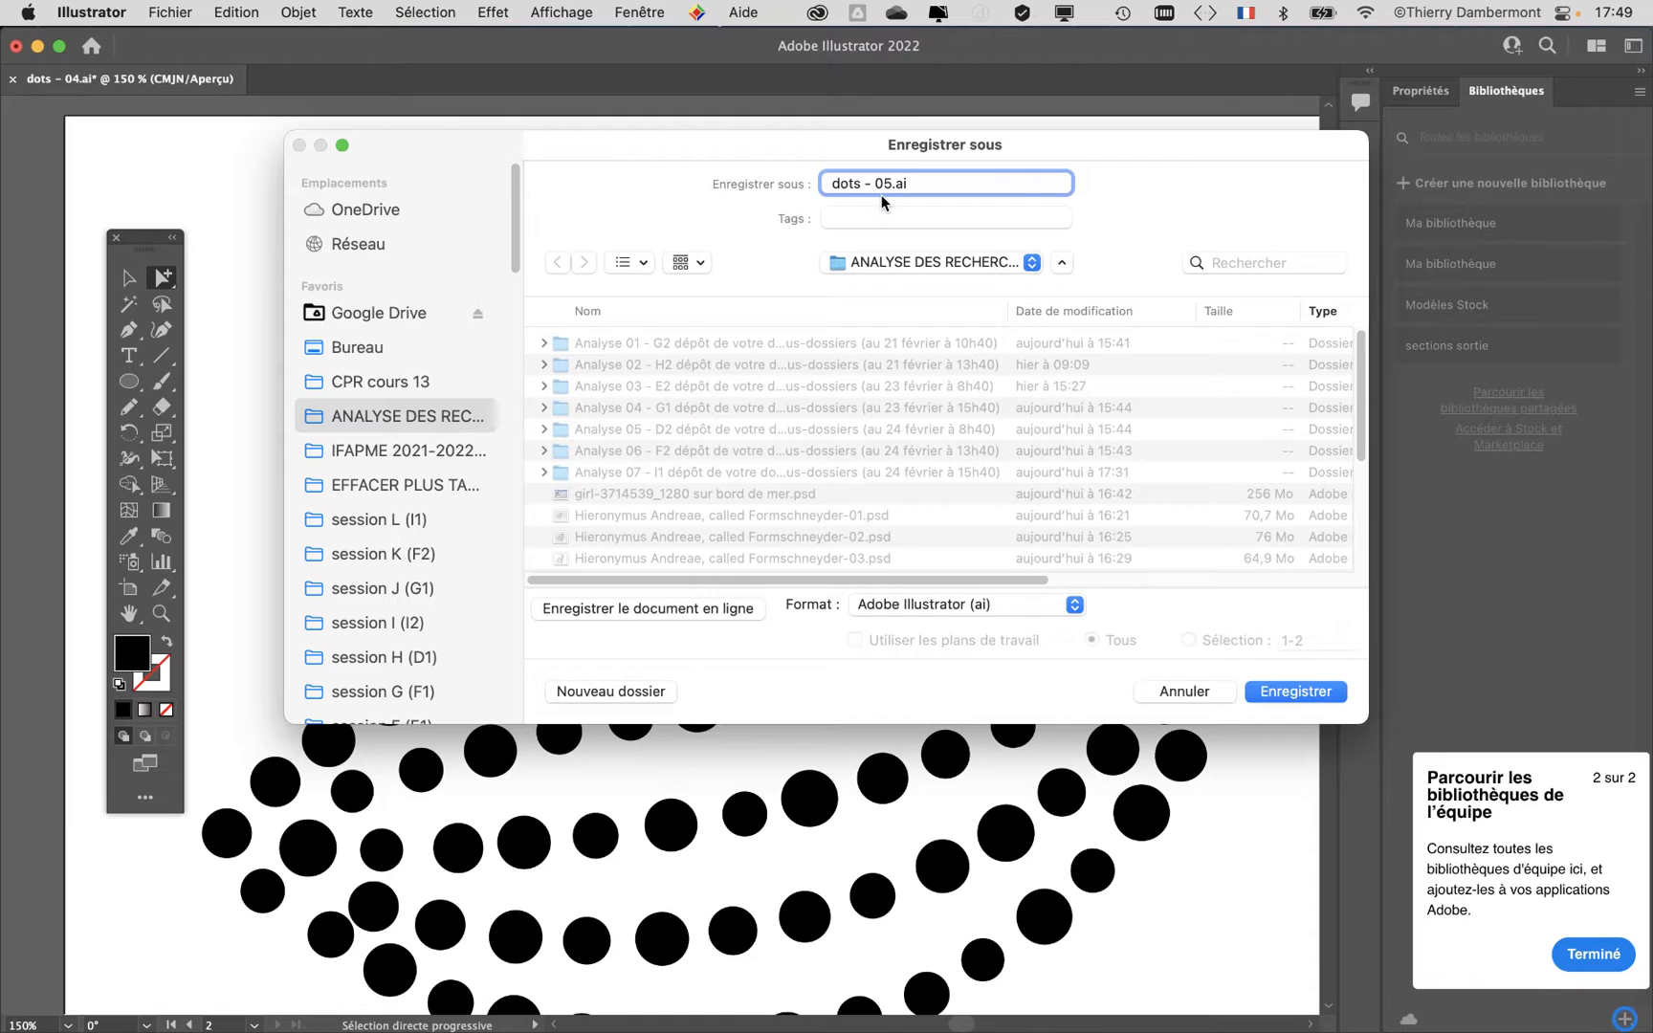
pyautogui.click(1298, 690)
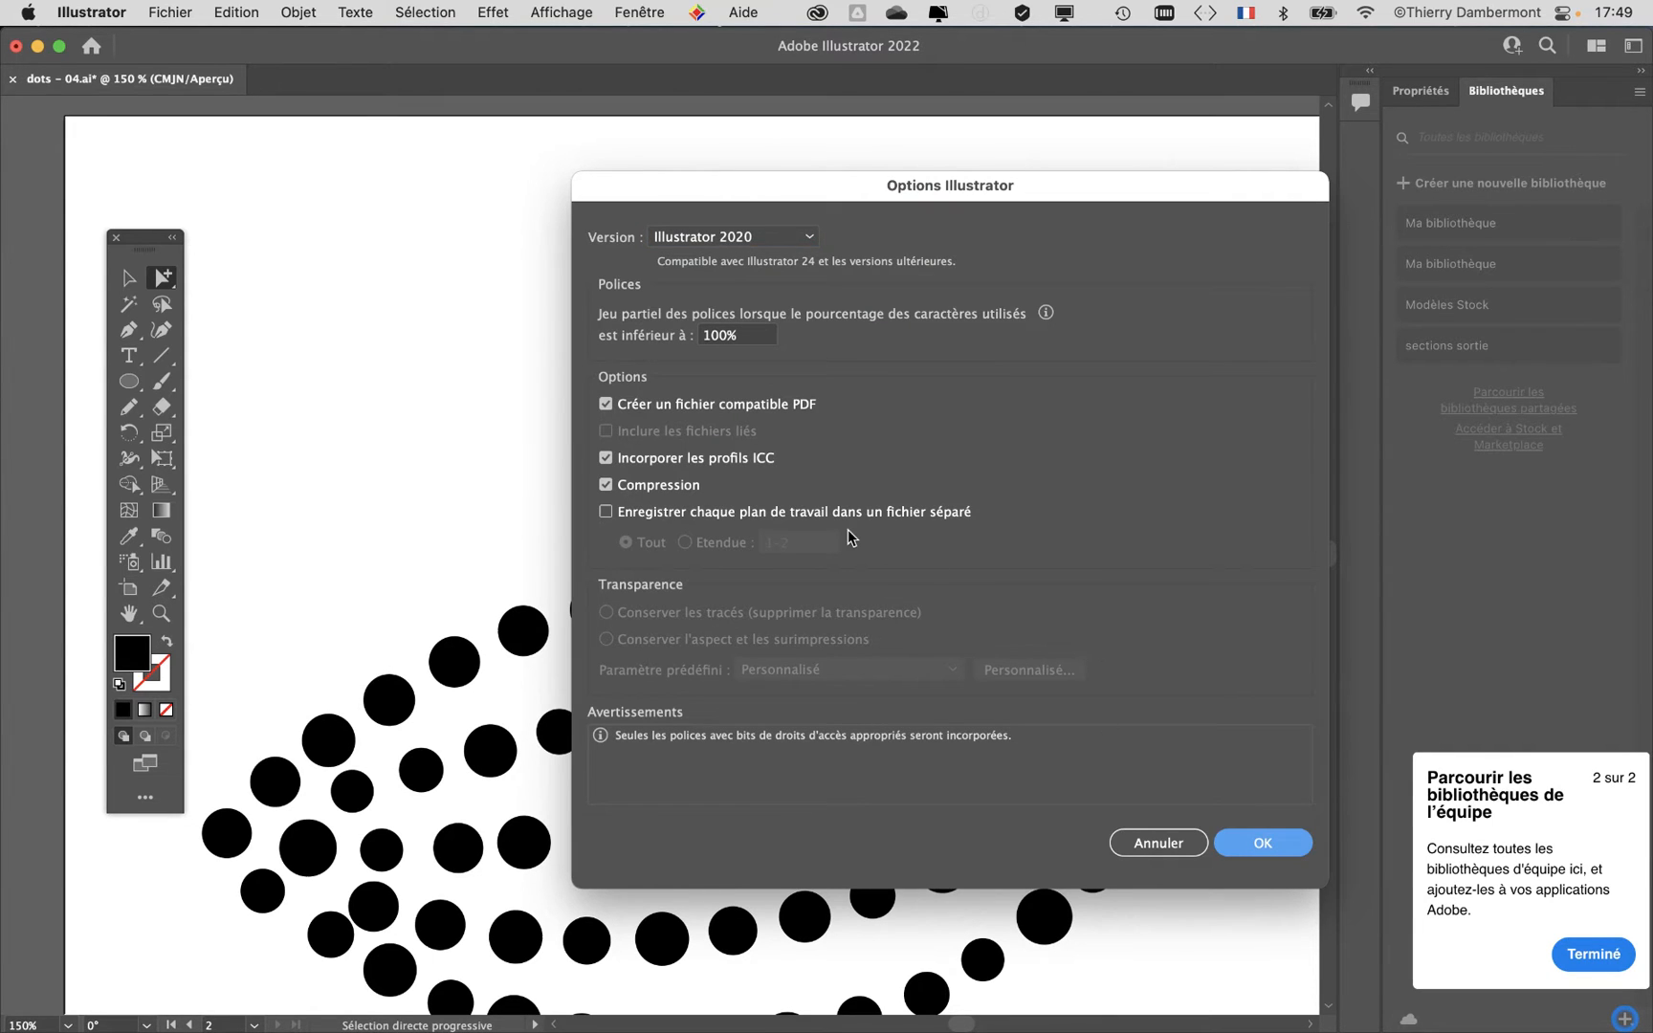
pyautogui.press('Return')
pyautogui.press('super+minus')
pyautogui.press('super+minus')
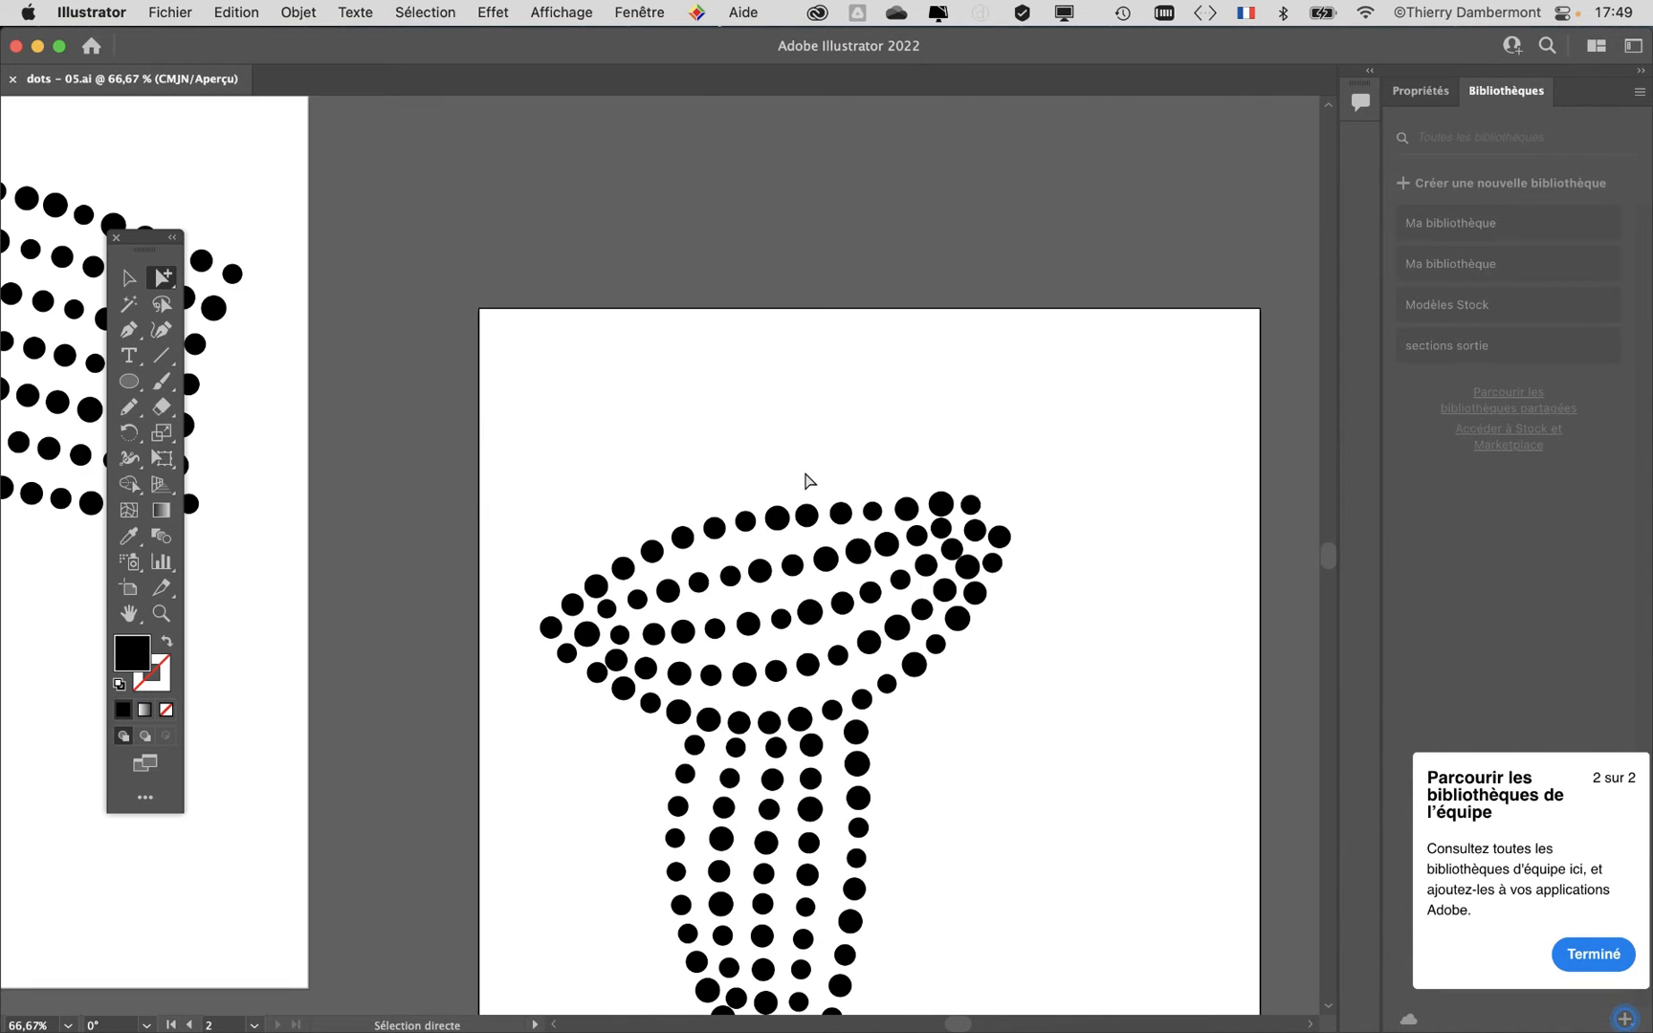
pyautogui.press('super+minus')
pyautogui.keyDown('super'); pyautogui.click(886, 693); pyautogui.keyUp('super')
pyautogui.keyDown('super'); pyautogui.click(886, 692); pyautogui.keyUp('super')
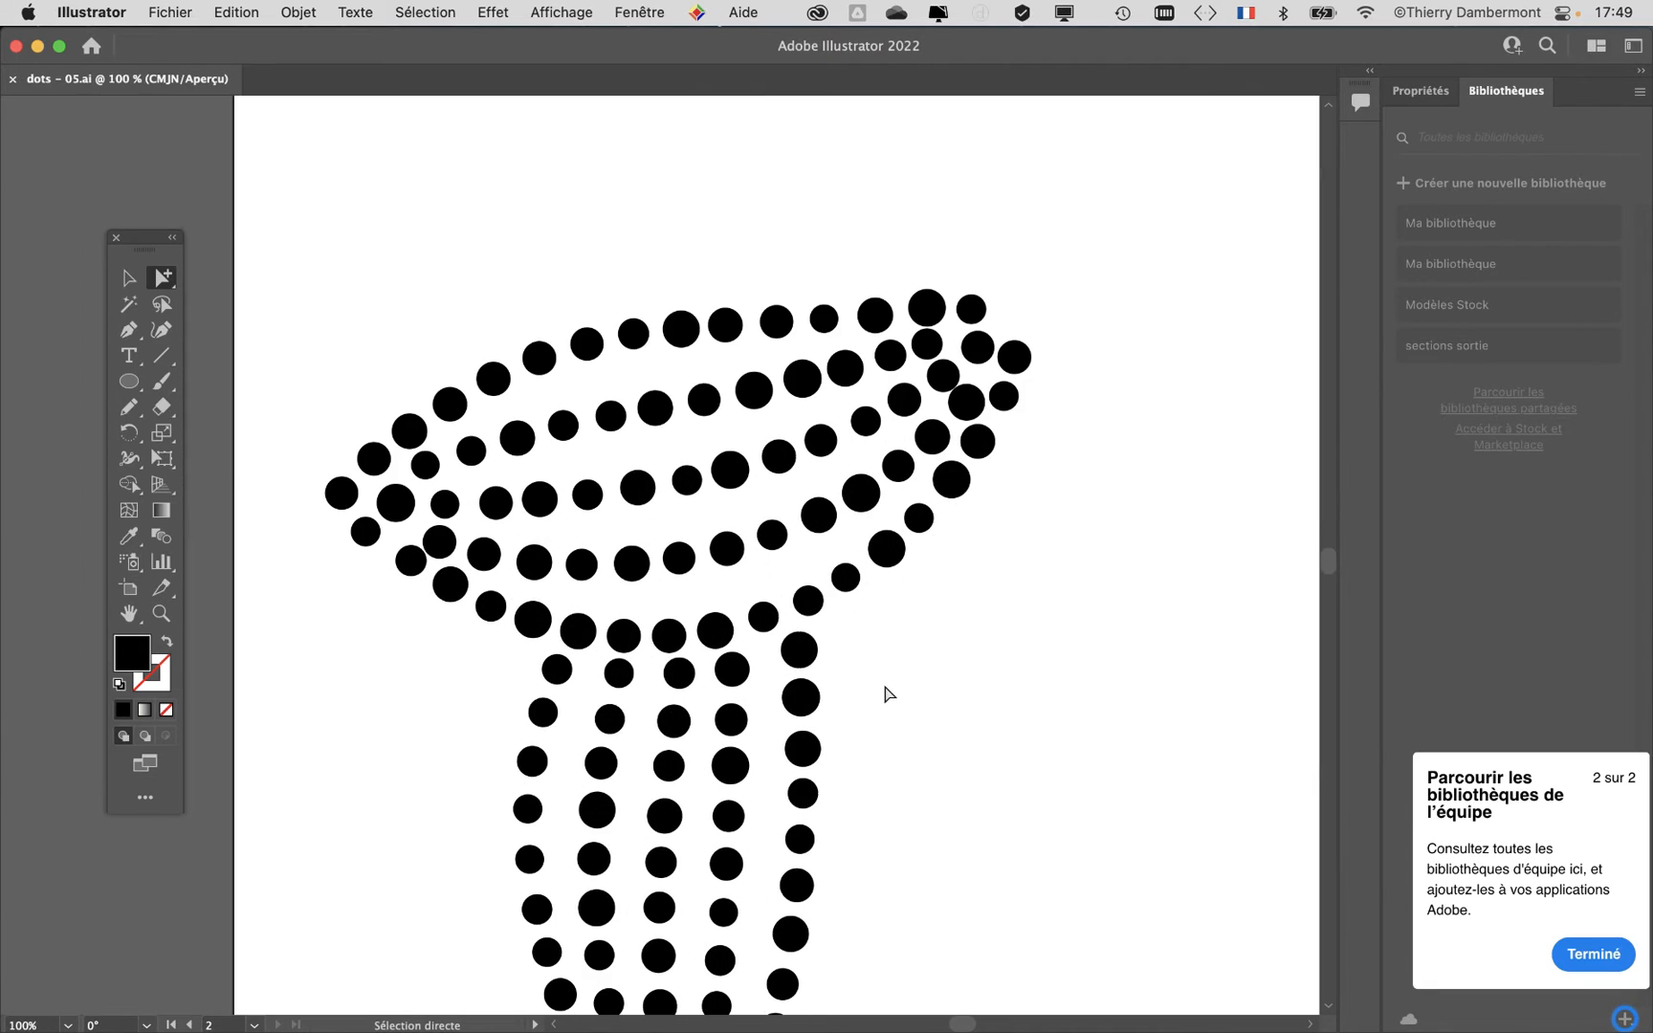
pyautogui.moveTo(888, 645); pyautogui.dragTo(949, 536)
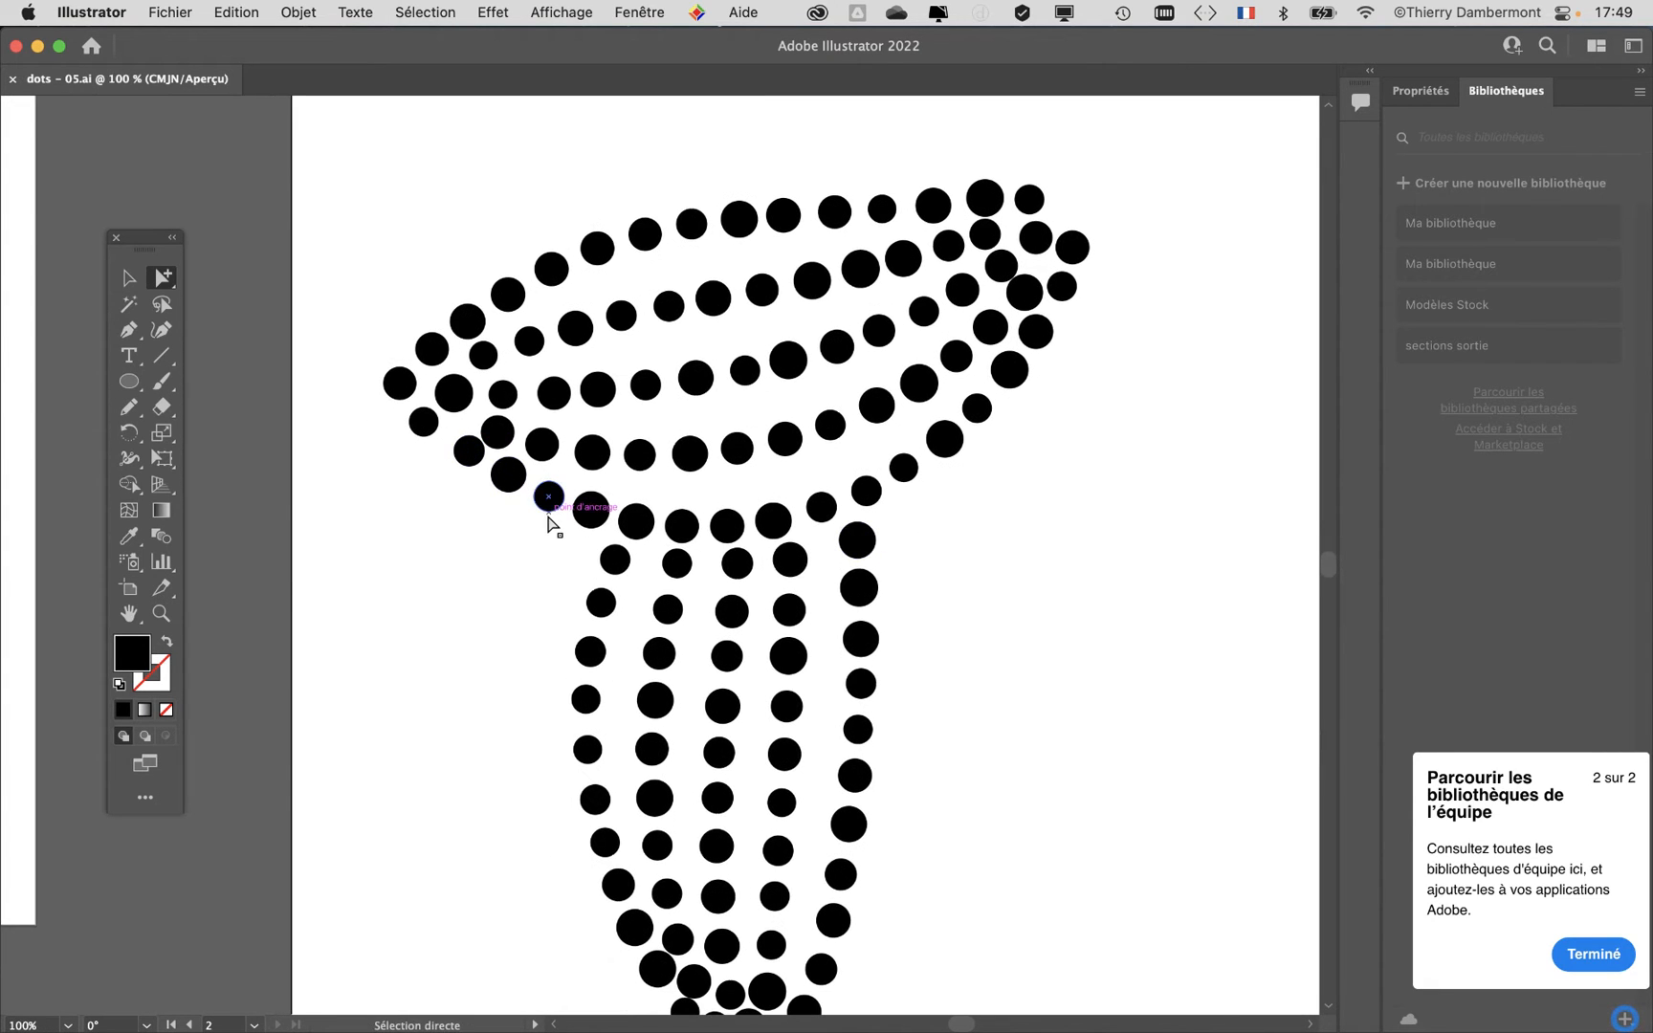
pyautogui.press('super+minus')
# Step: Begin saving a new version named "dots - 06 pour PS" with Adobe PDF (pdf) as the format
pyautogui.click(169, 11)
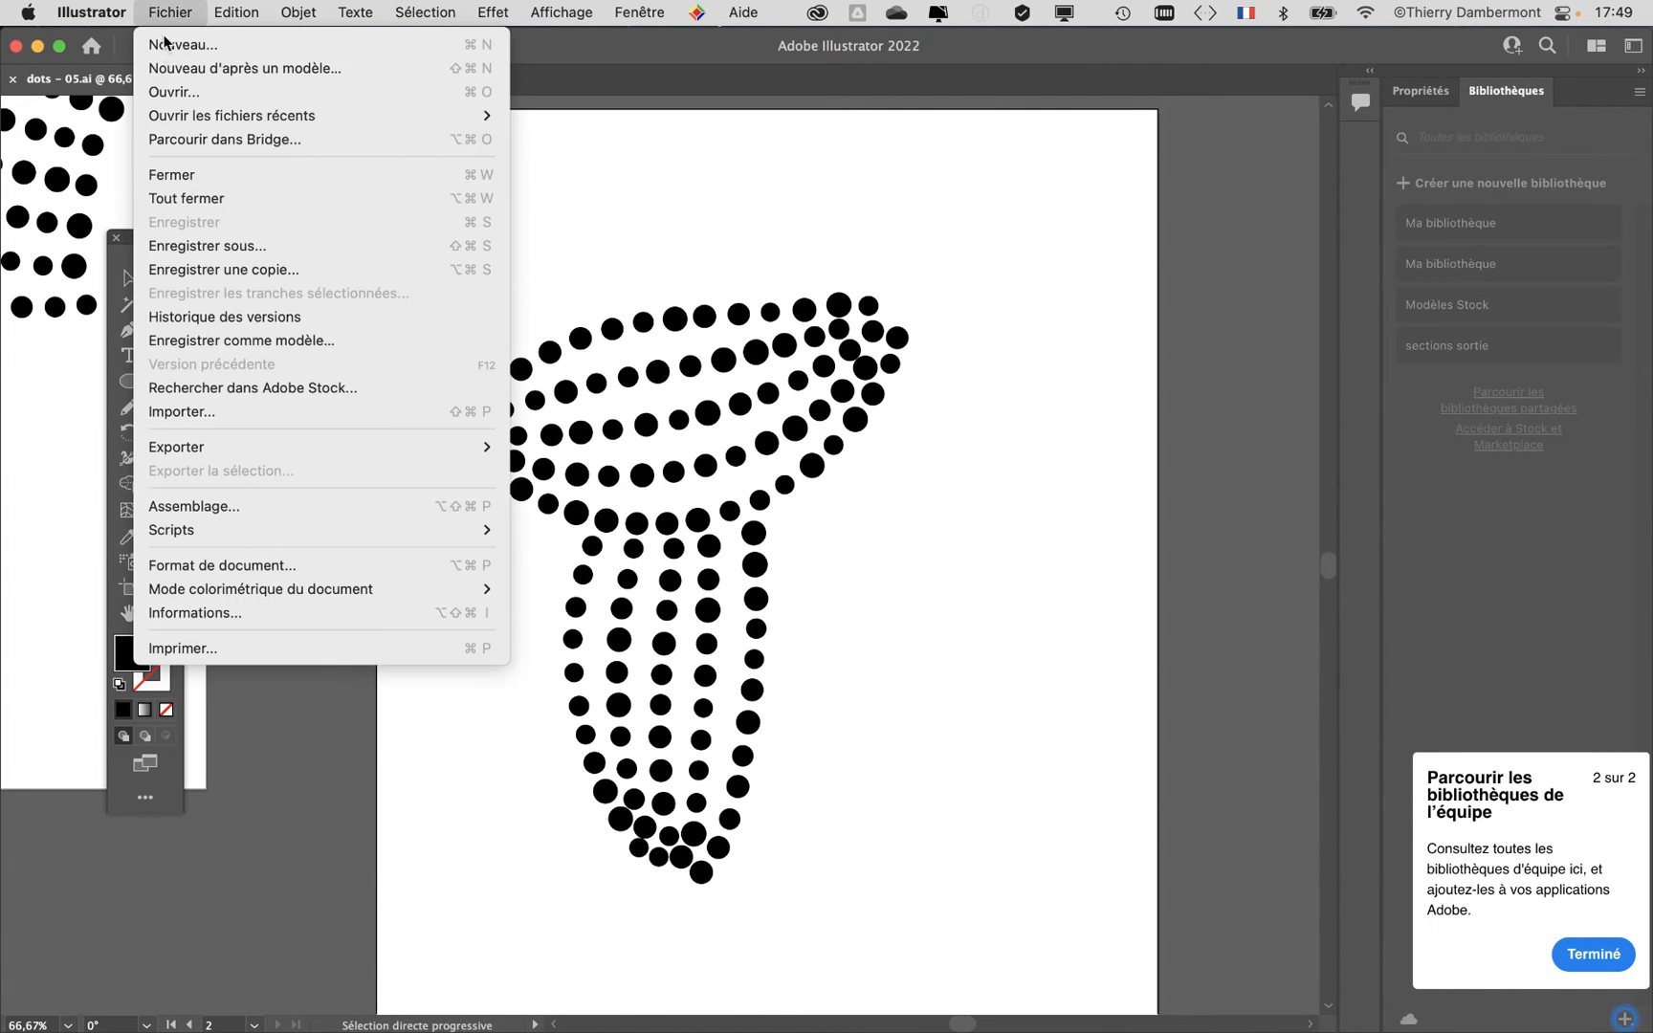
pyautogui.click(212, 251)
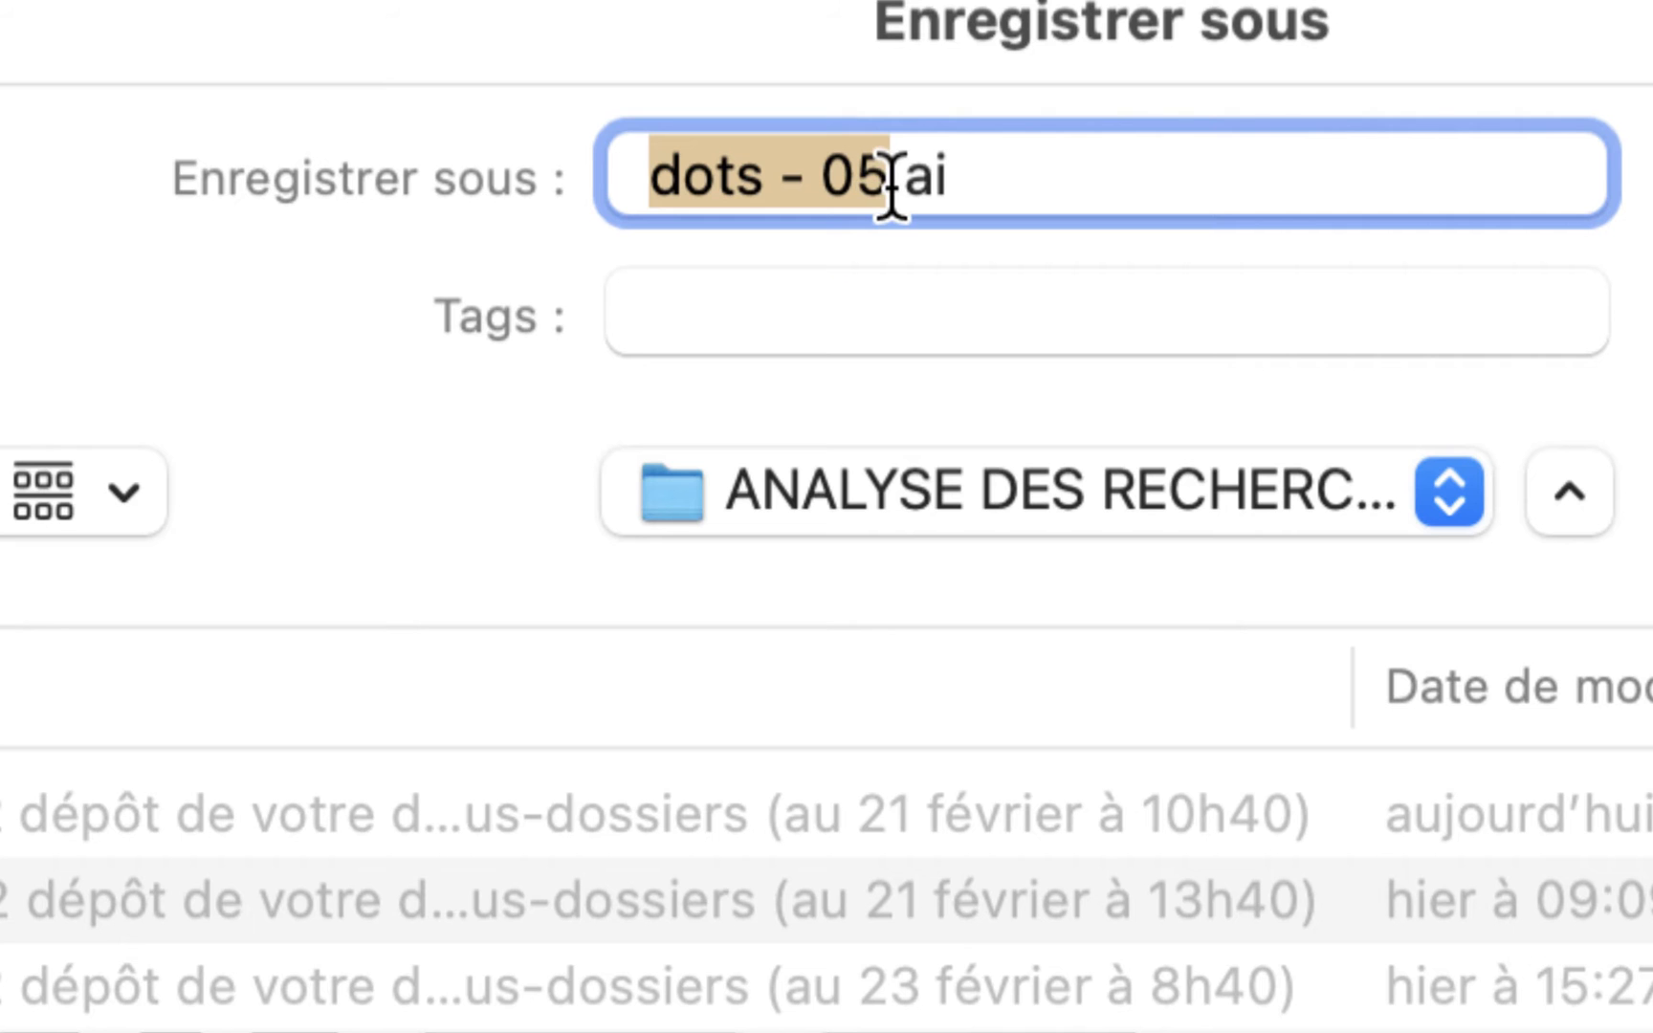
pyautogui.moveTo(891, 182); pyautogui.dragTo(872, 191)
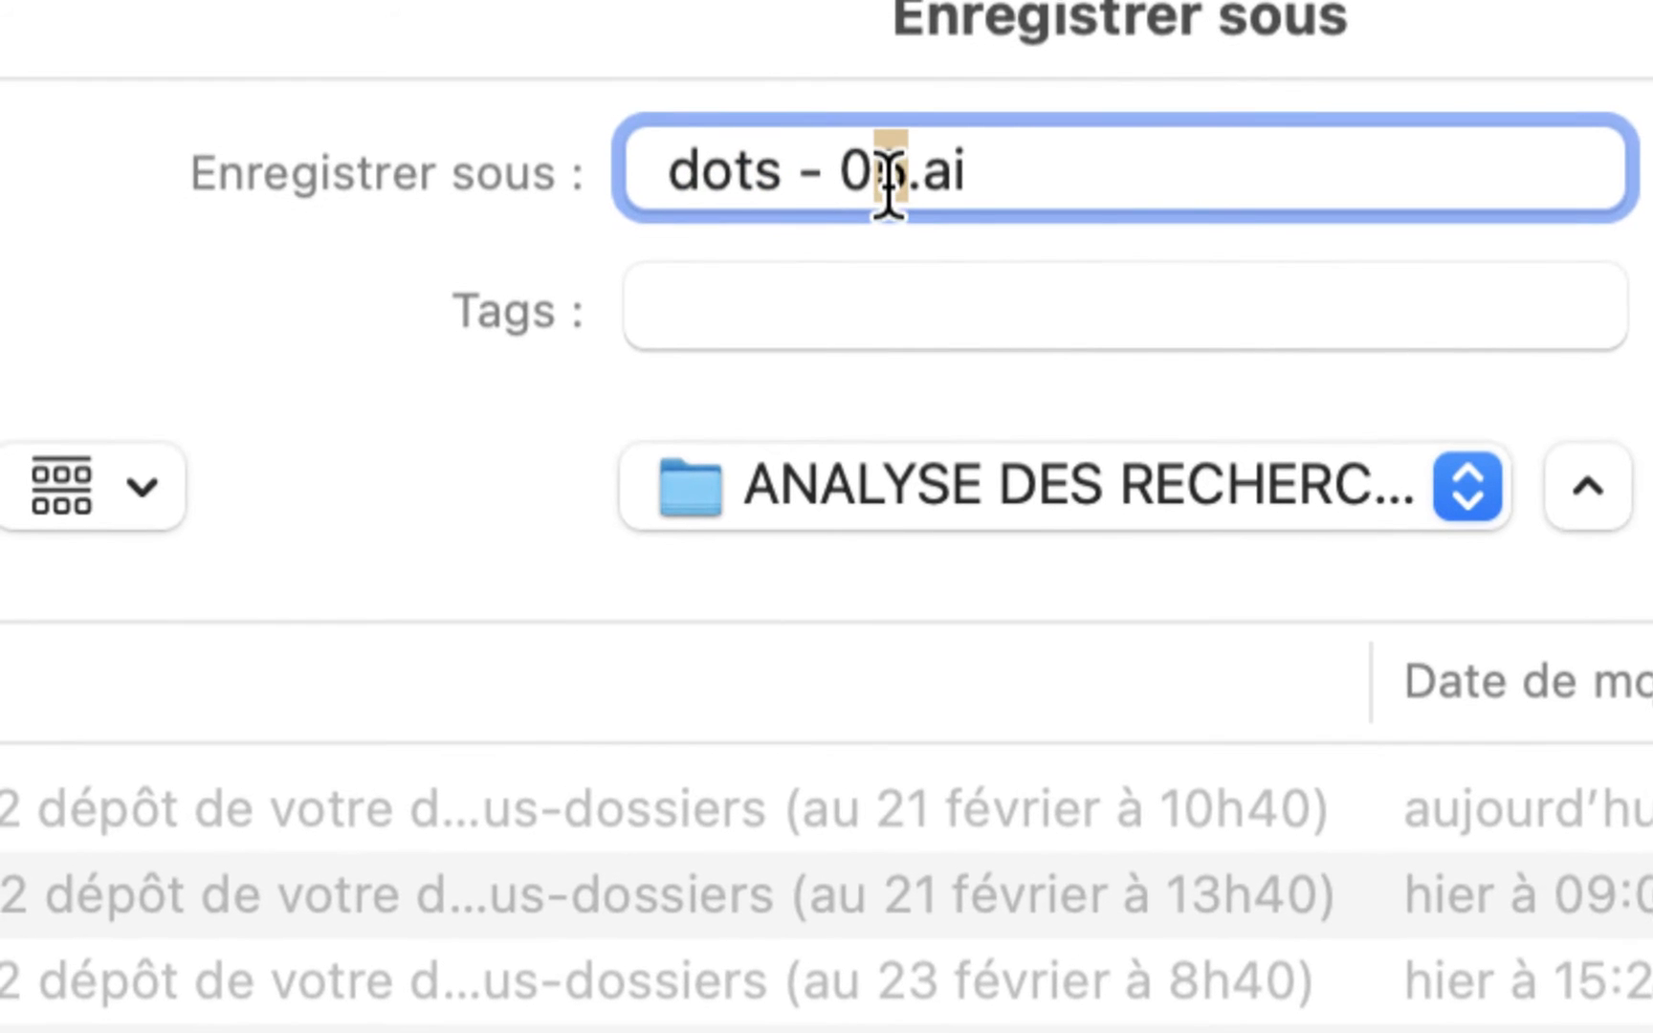
pyautogui.write('6 pour PS')
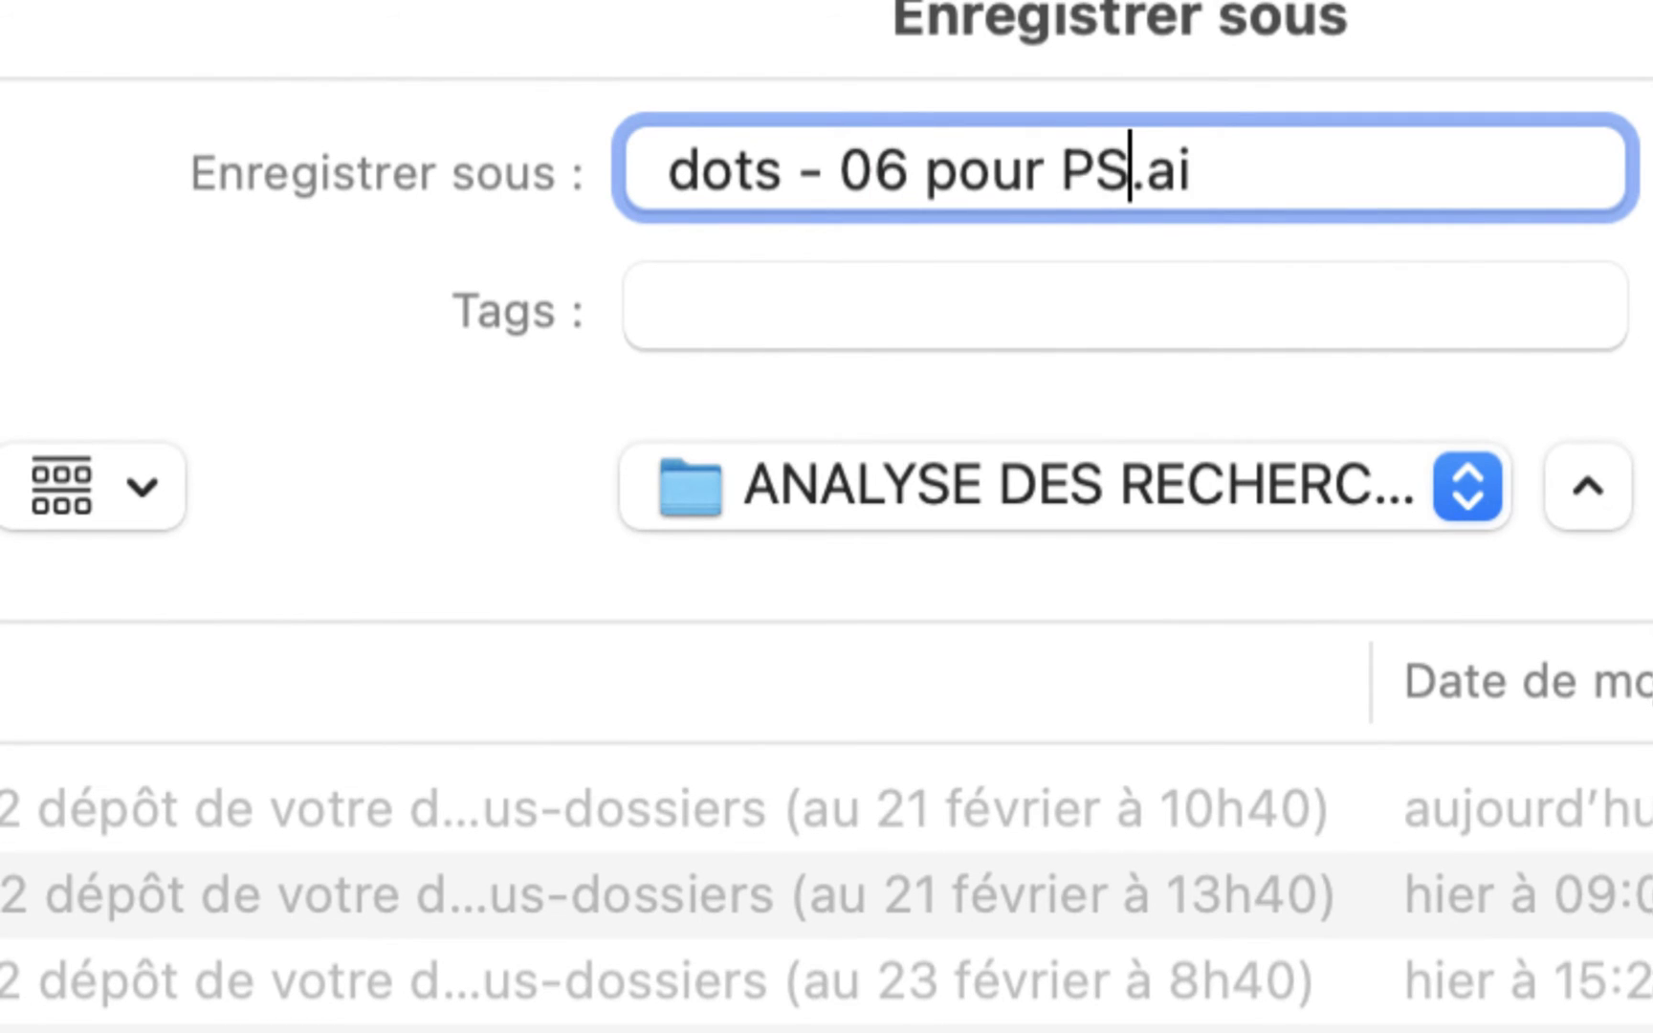
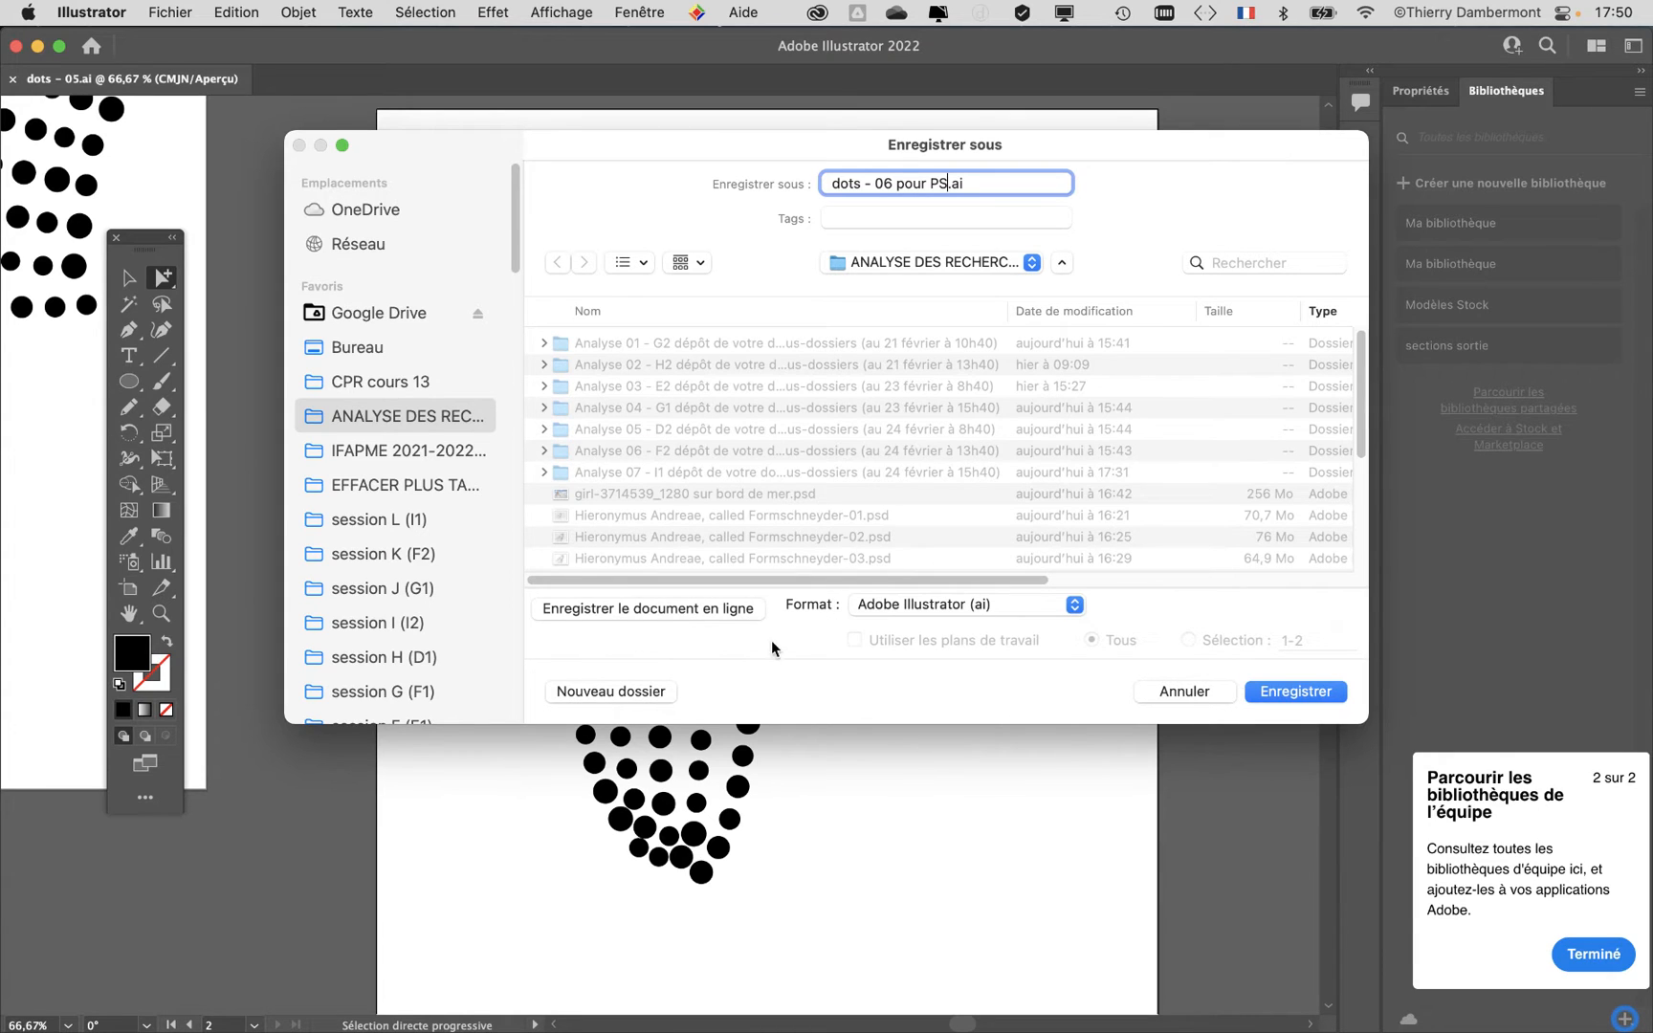
pyautogui.click(1021, 603)
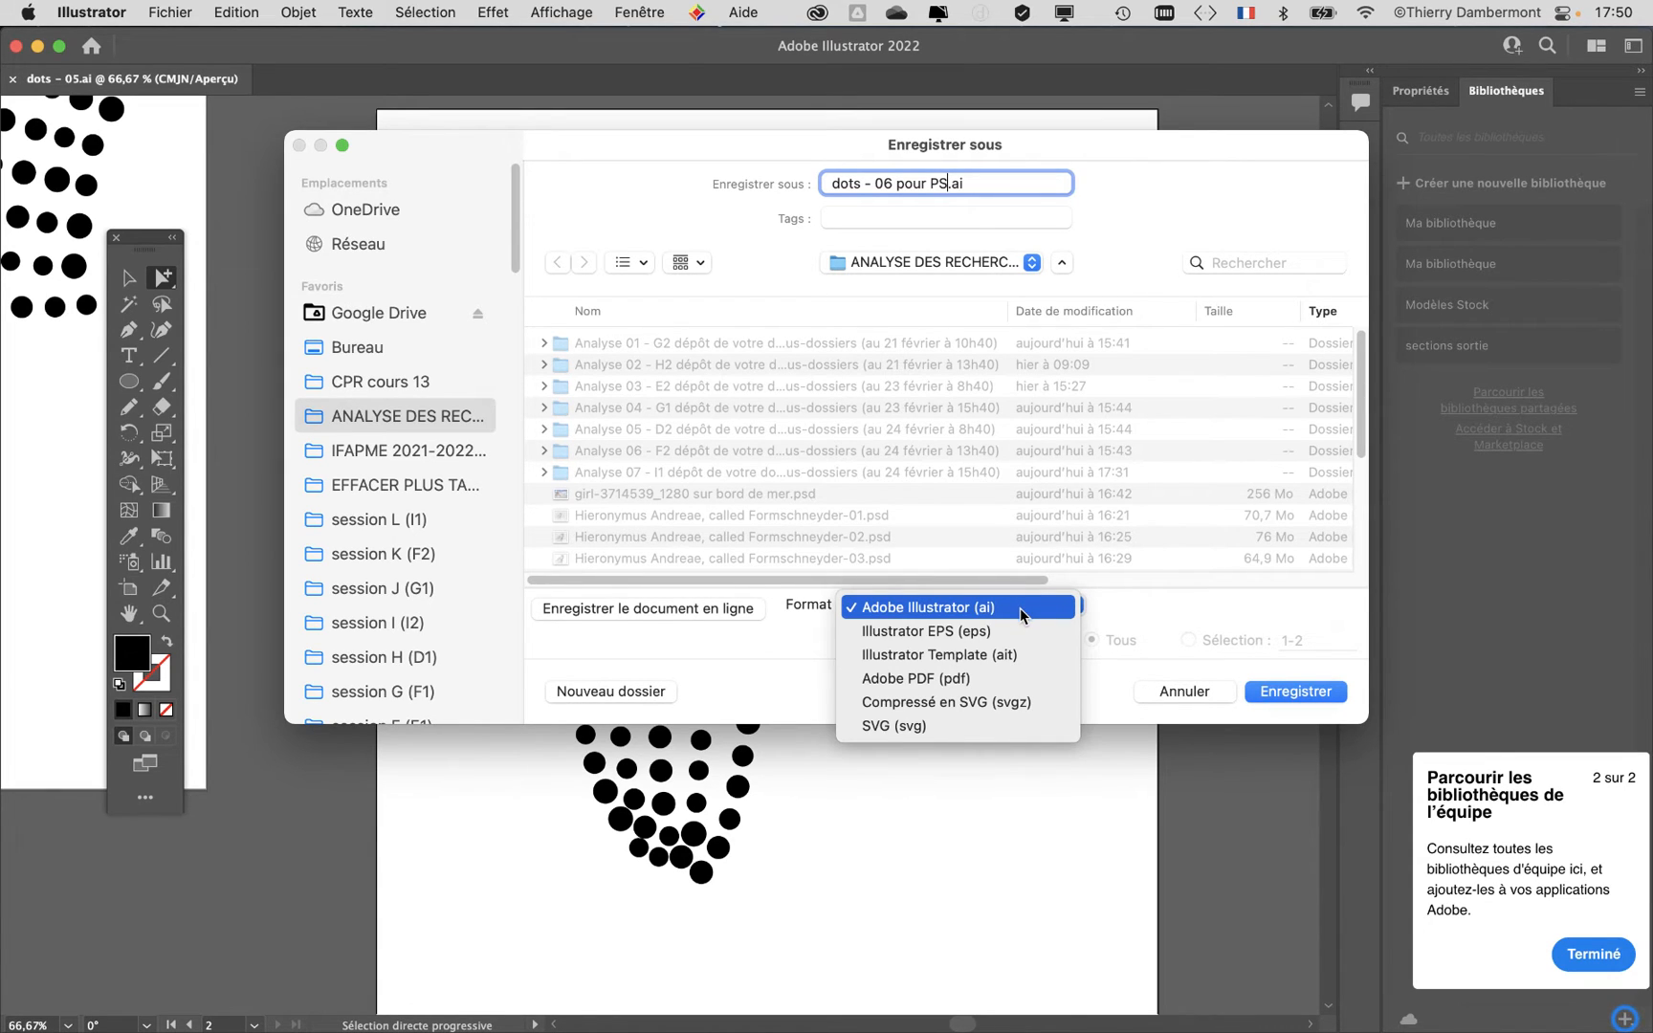
pyautogui.click(1008, 678)
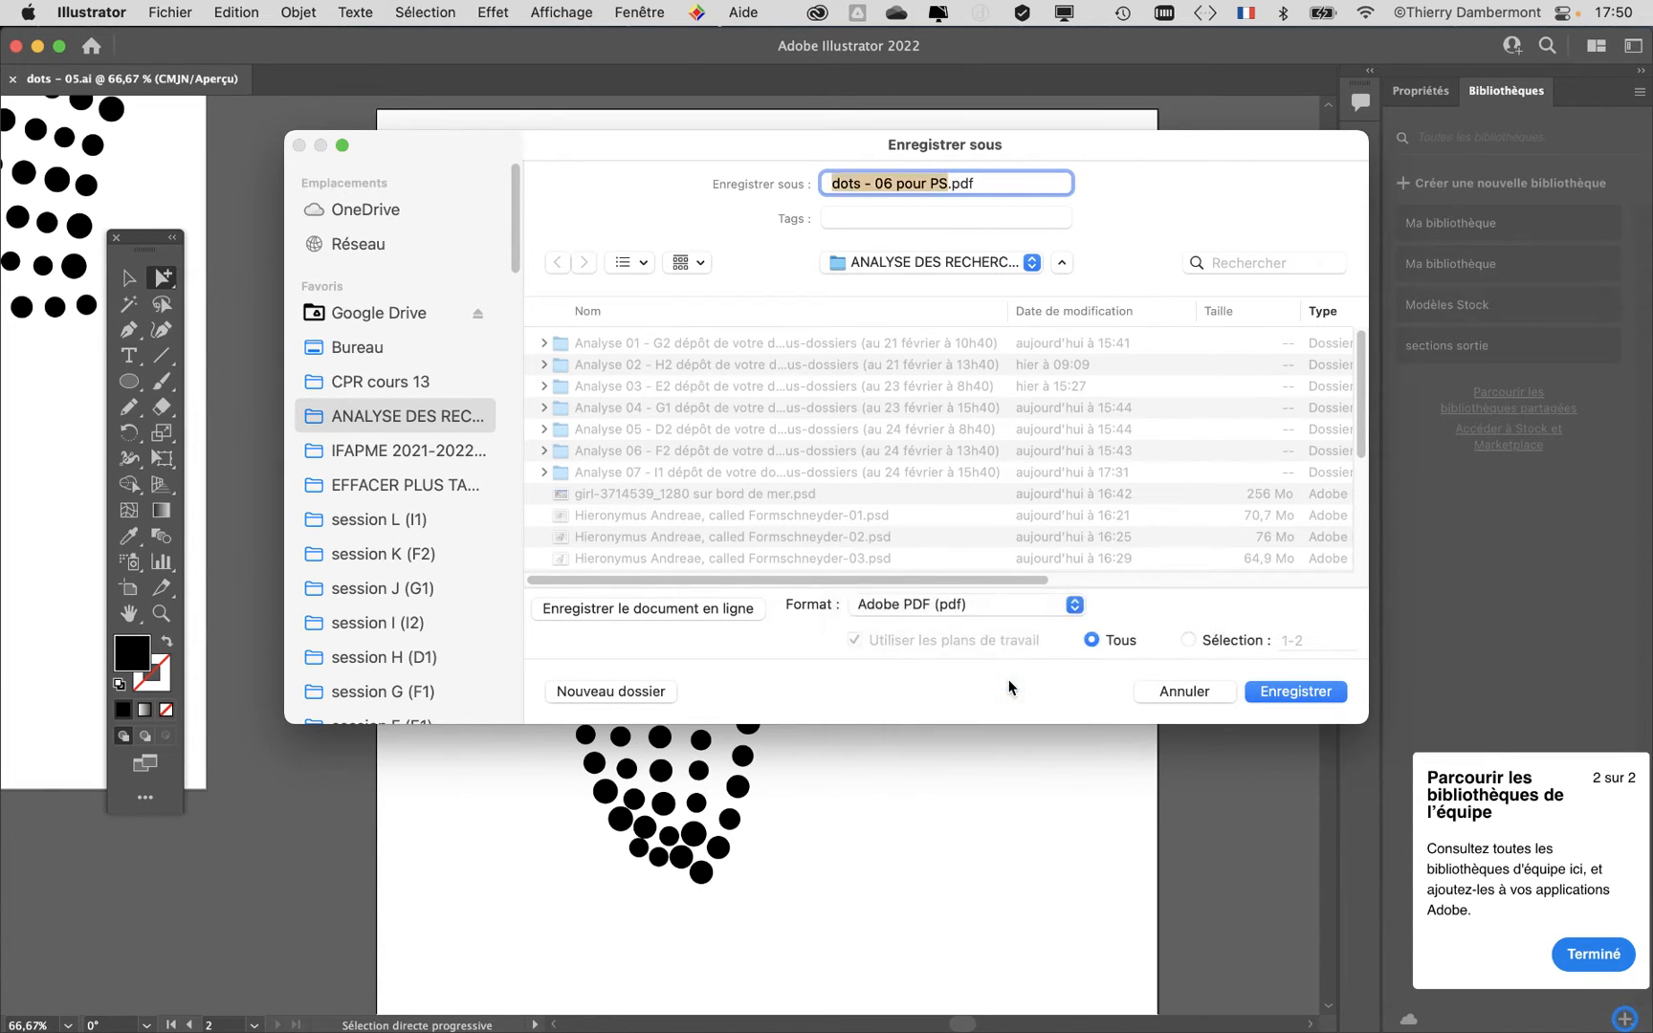
pyautogui.click(1008, 611)
pyautogui.click(999, 532)
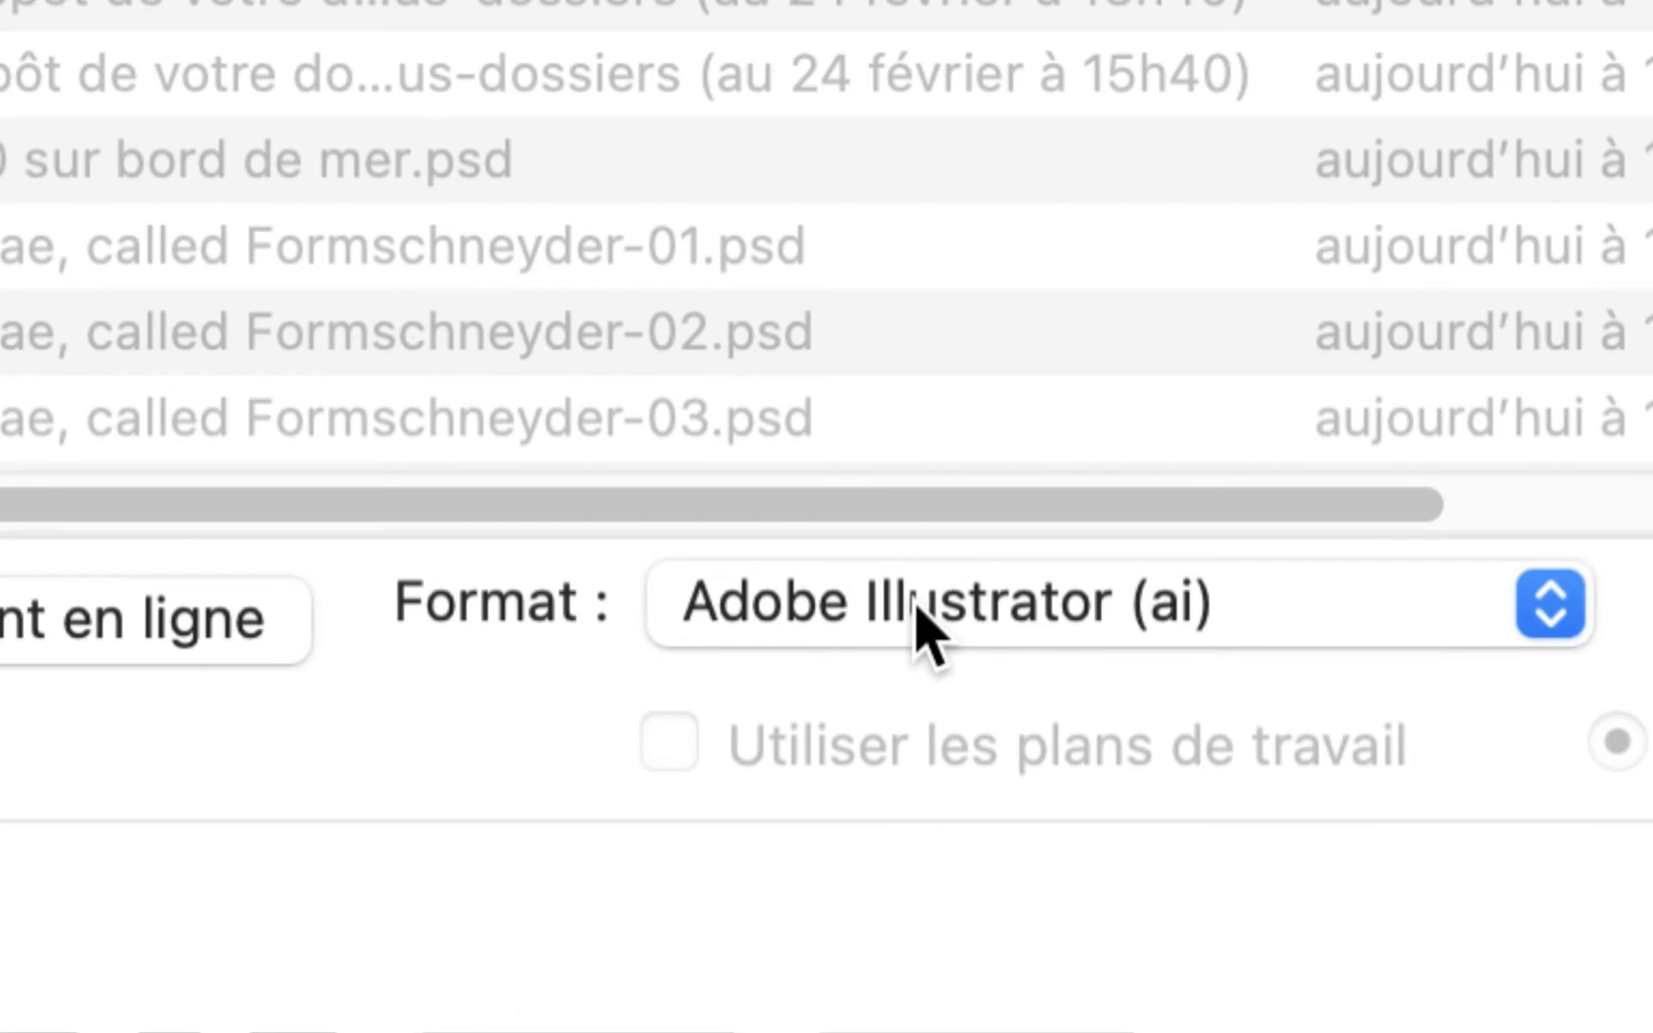
pyautogui.click(923, 631)
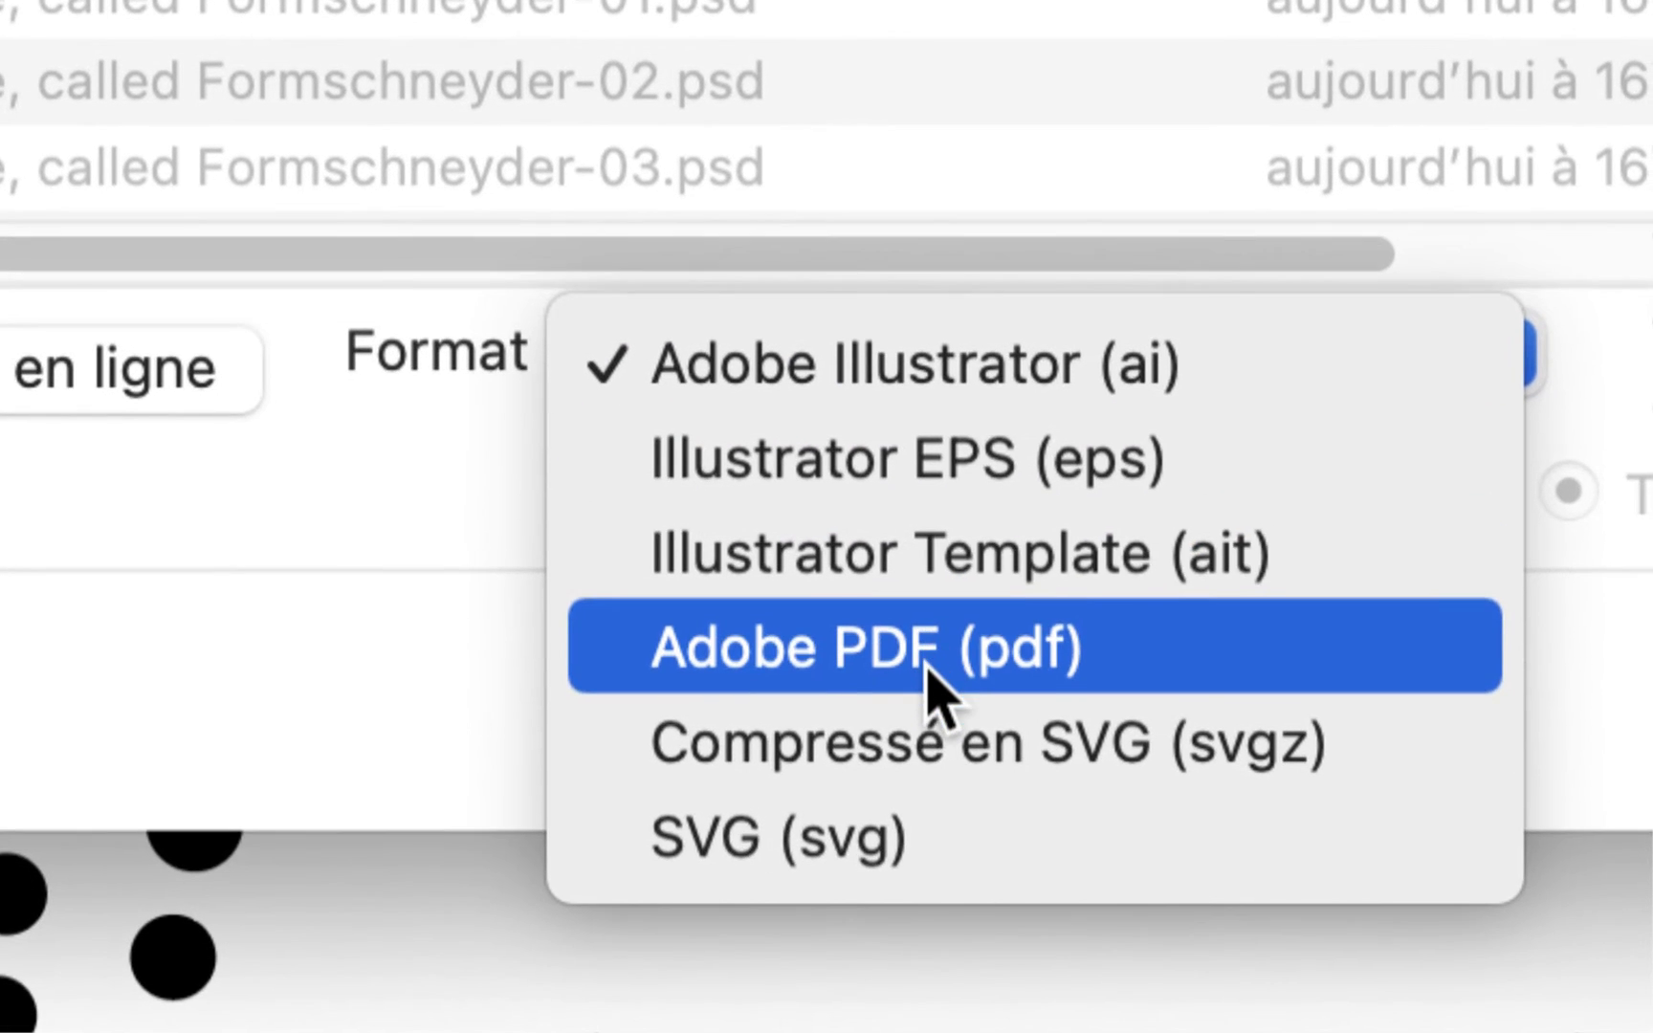
pyautogui.click(977, 928)
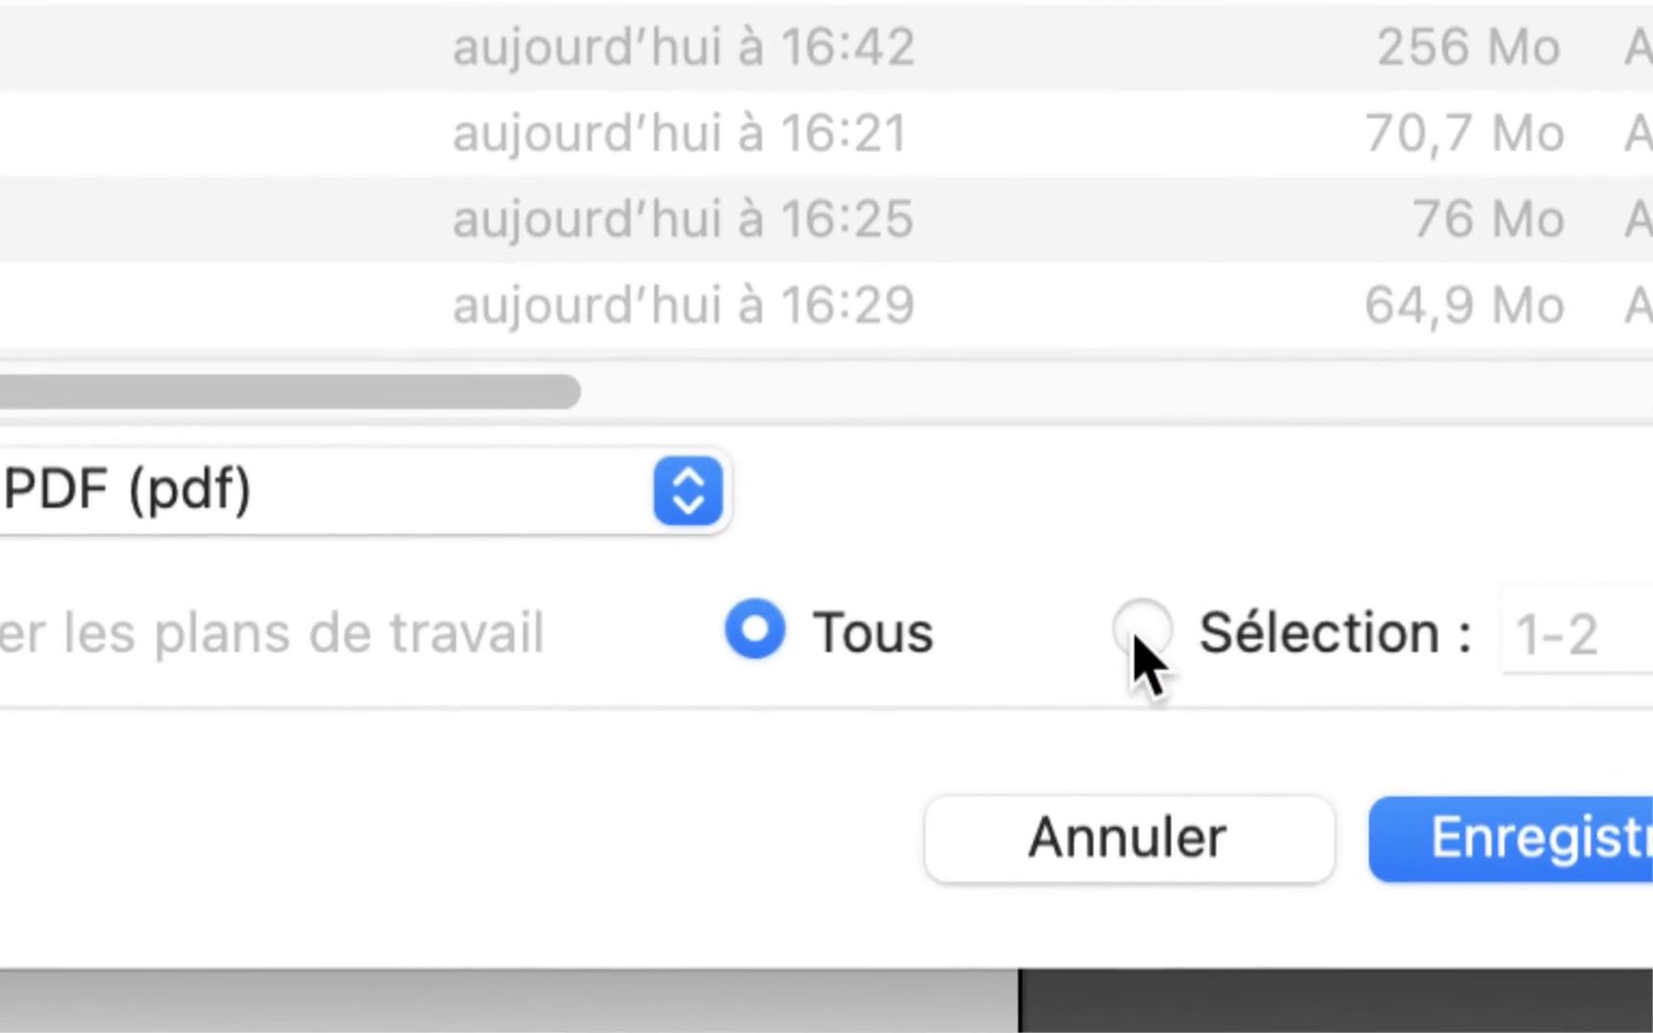
# Step: Limit the PDF to artboard 2 and save it with the [Illustrator par défaut] preset
pyautogui.click(1135, 636)
pyautogui.moveTo(1568, 636); pyautogui.dragTo(1487, 684)
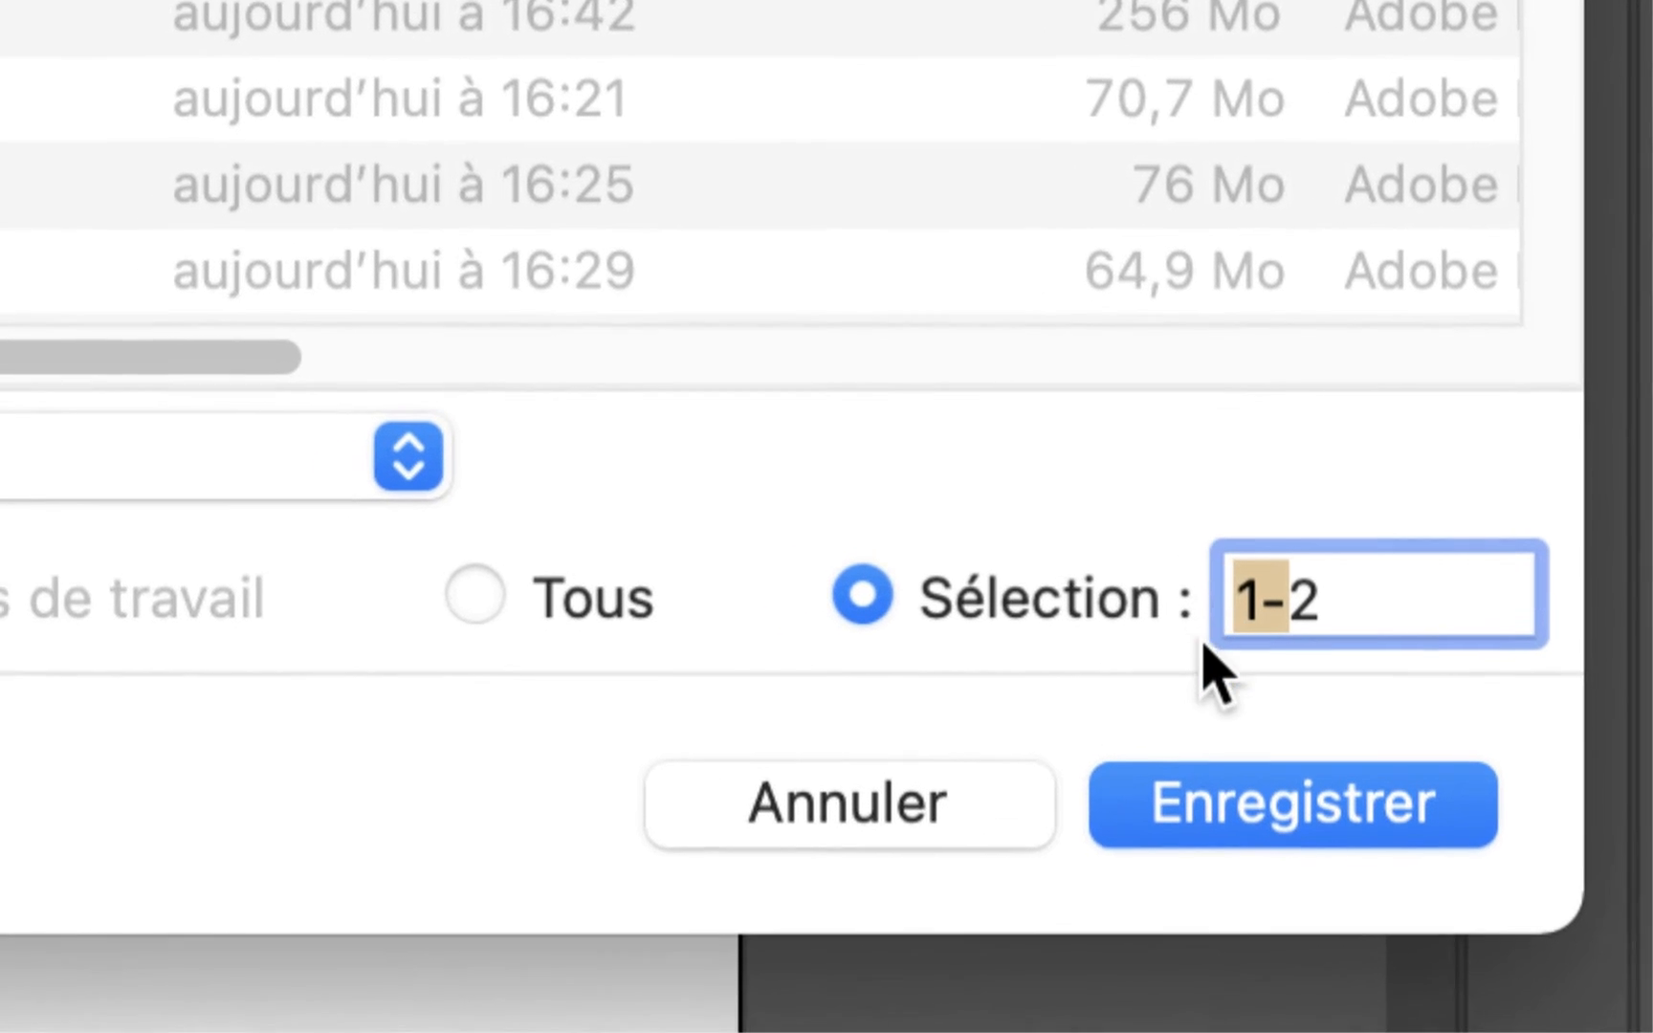
pyautogui.press('BackSpace')
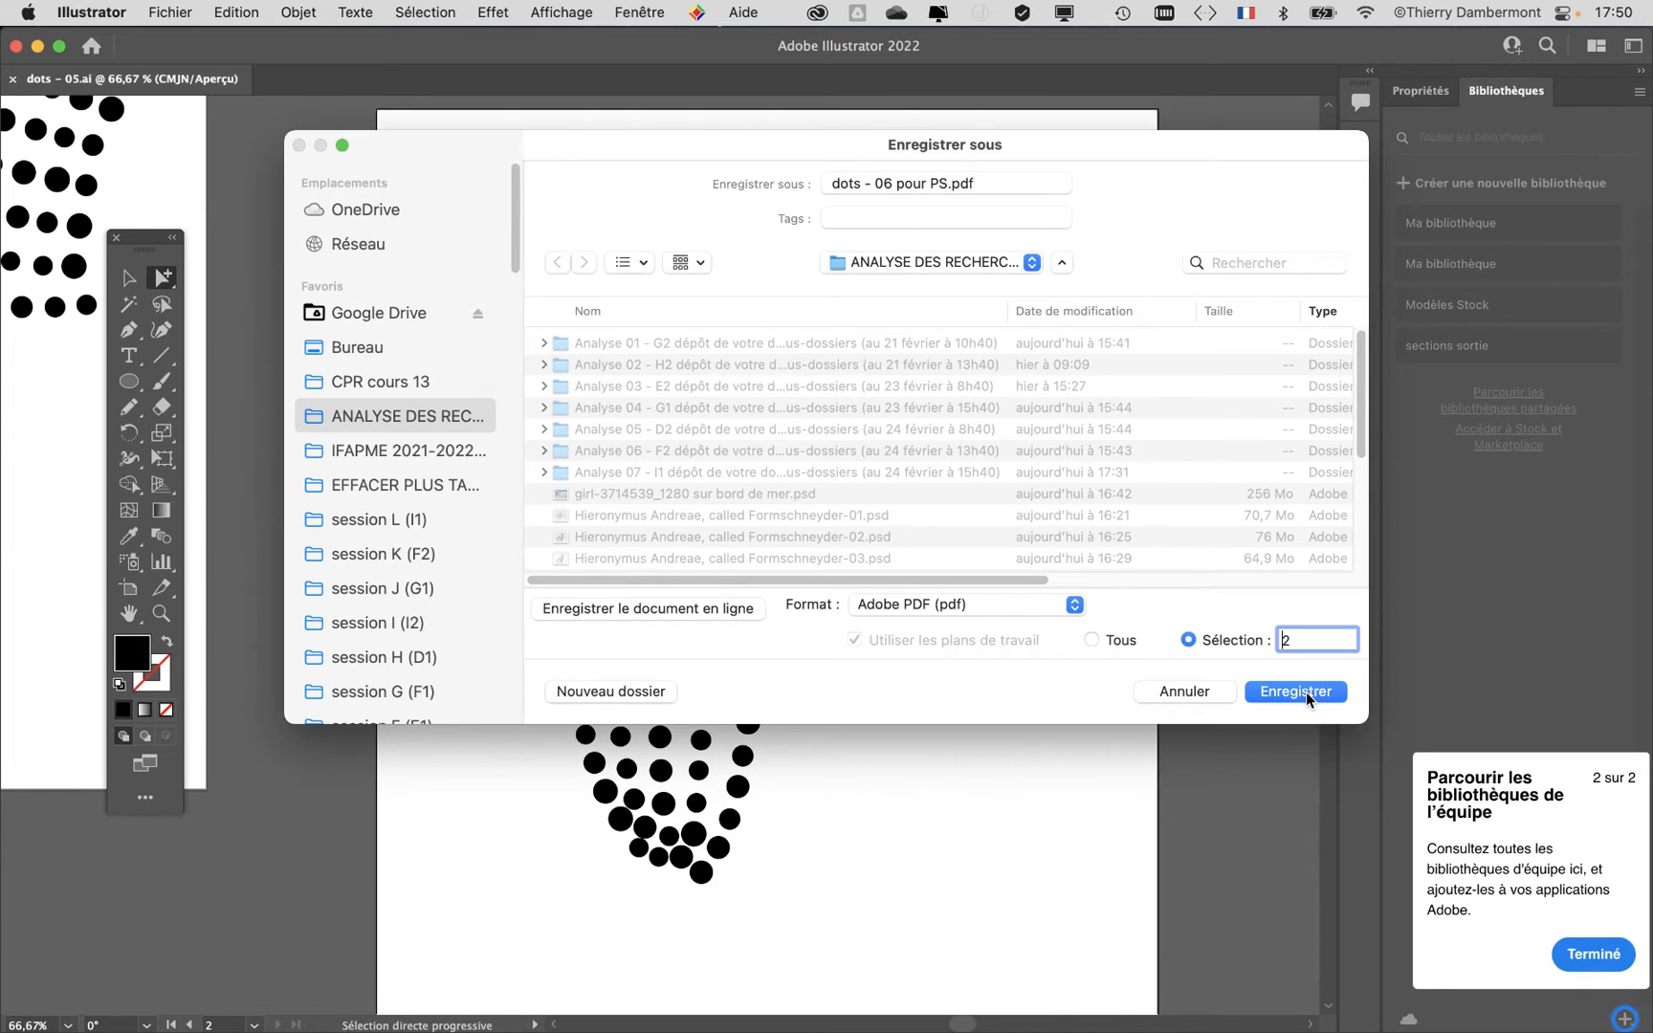
pyautogui.click(1306, 693)
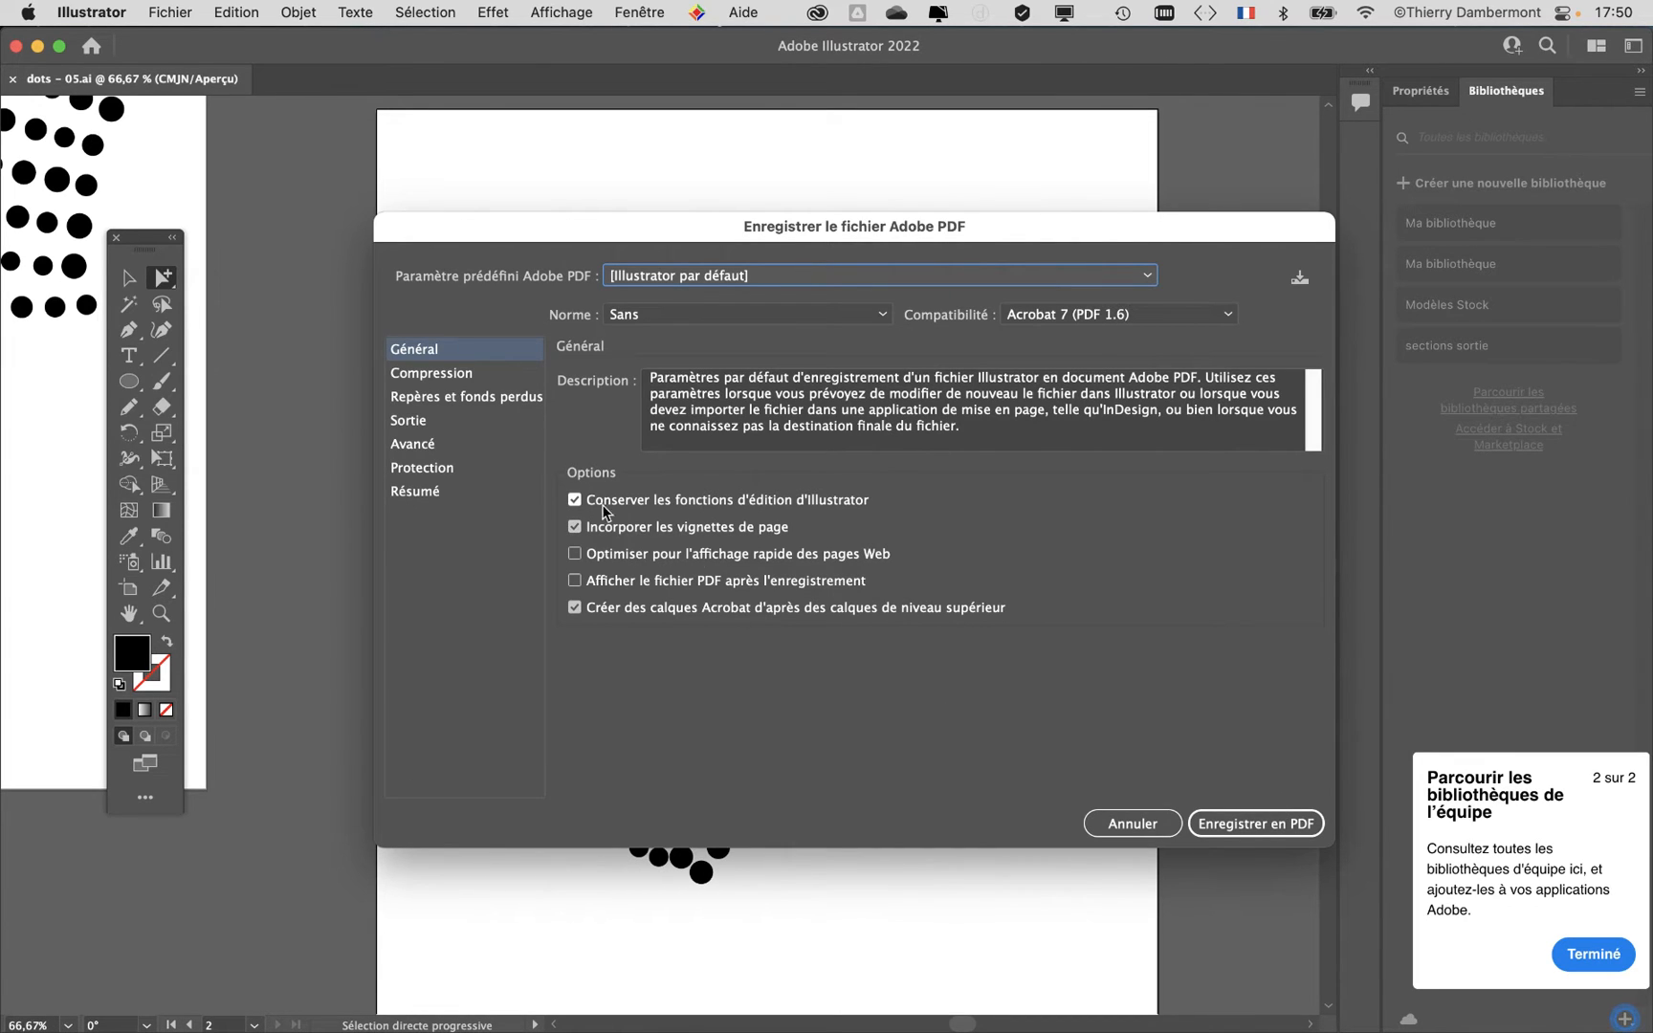
pyautogui.click(1266, 814)
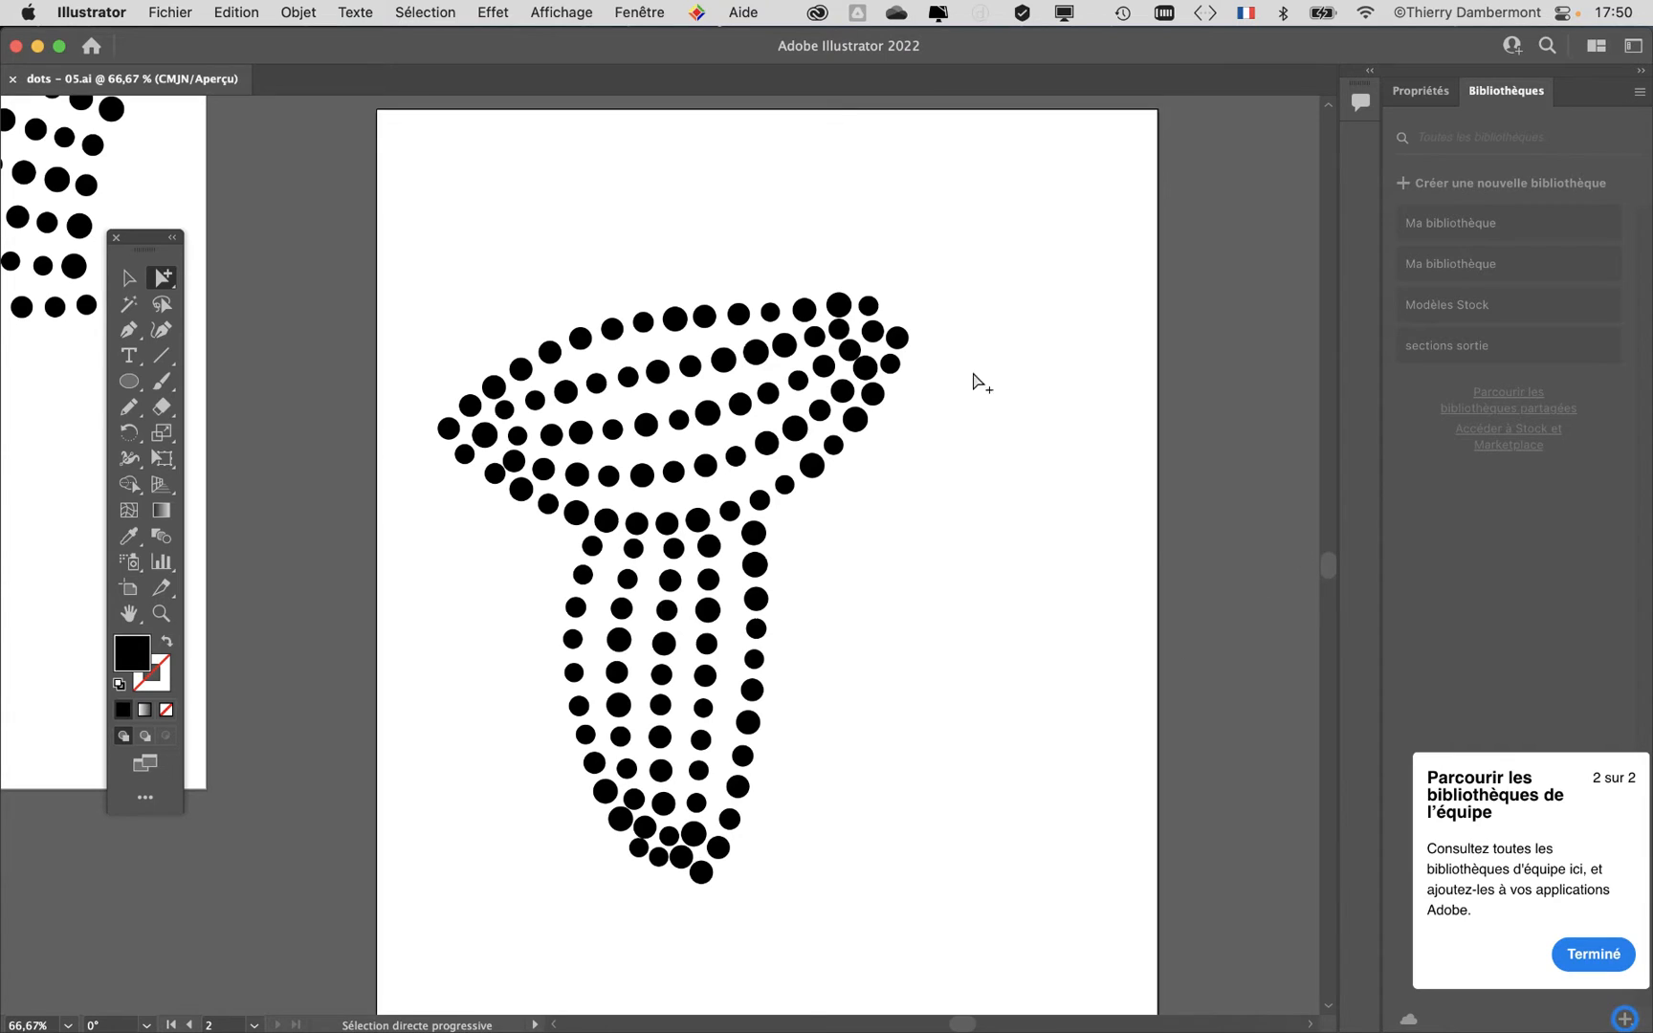
# Step: Switch to Photoshop, create a new document from the Lettre print preset (8 x 11 inches, 300 ppi), and show it in full-screen mode
pyautogui.press('super+Tab')
pyautogui.click(611, 516)
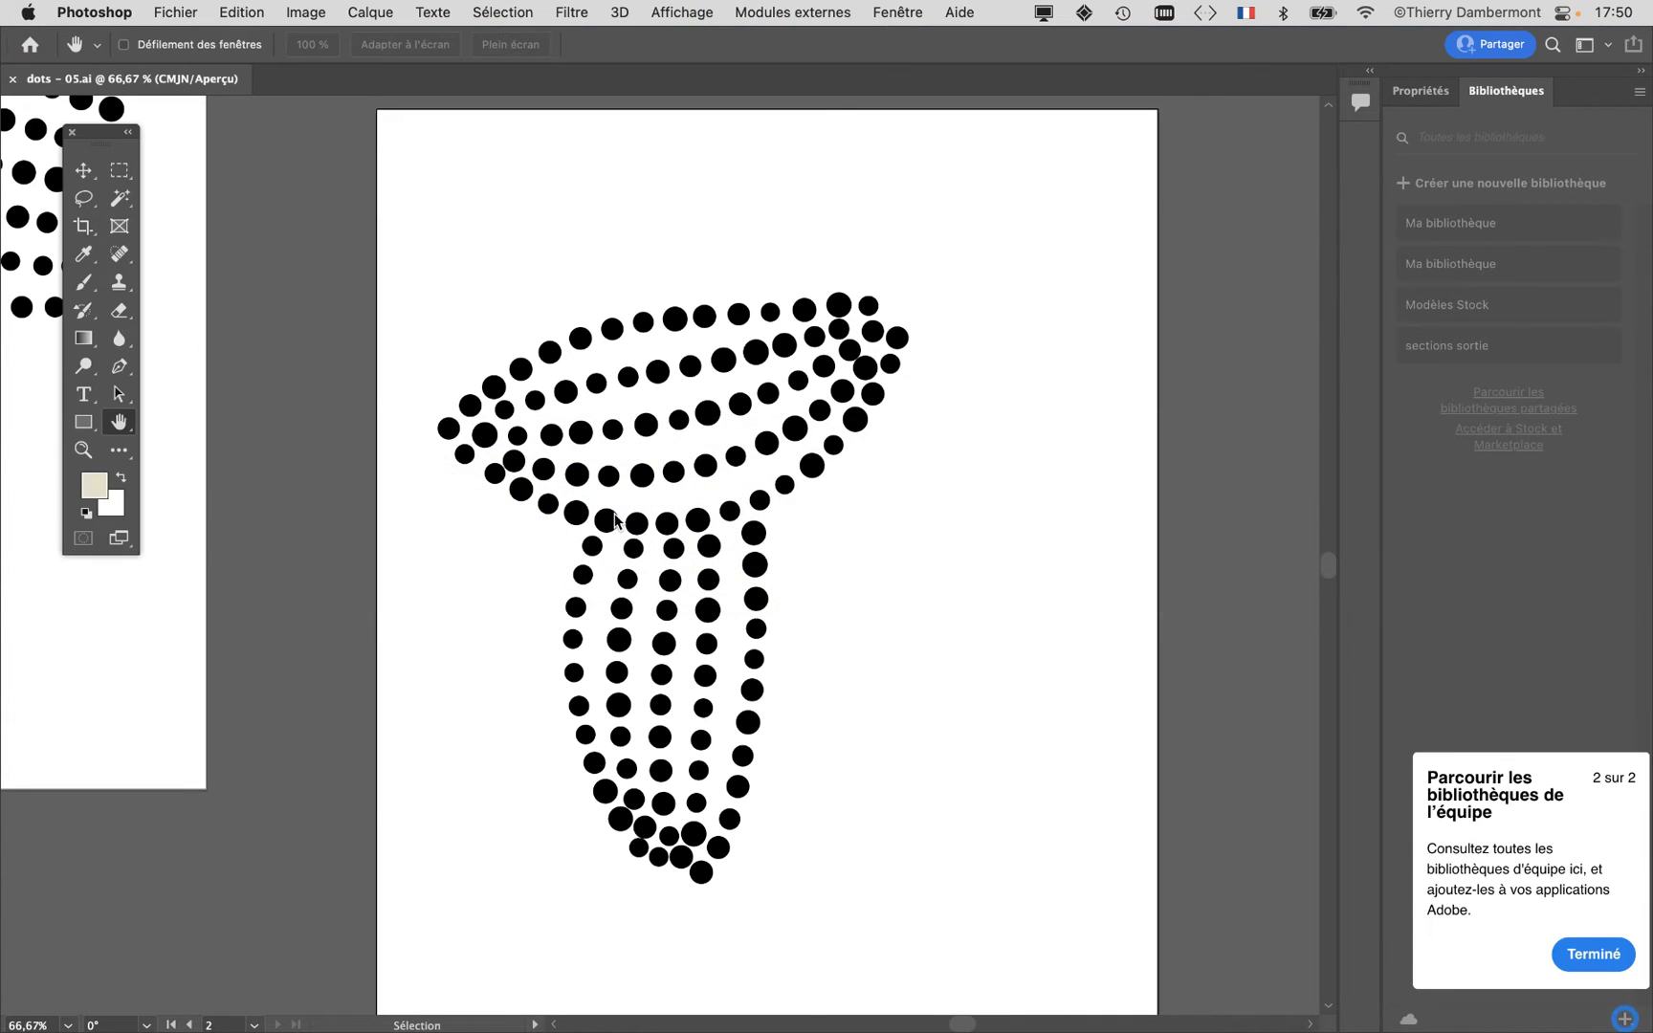
pyautogui.click(172, 11)
pyautogui.click(182, 44)
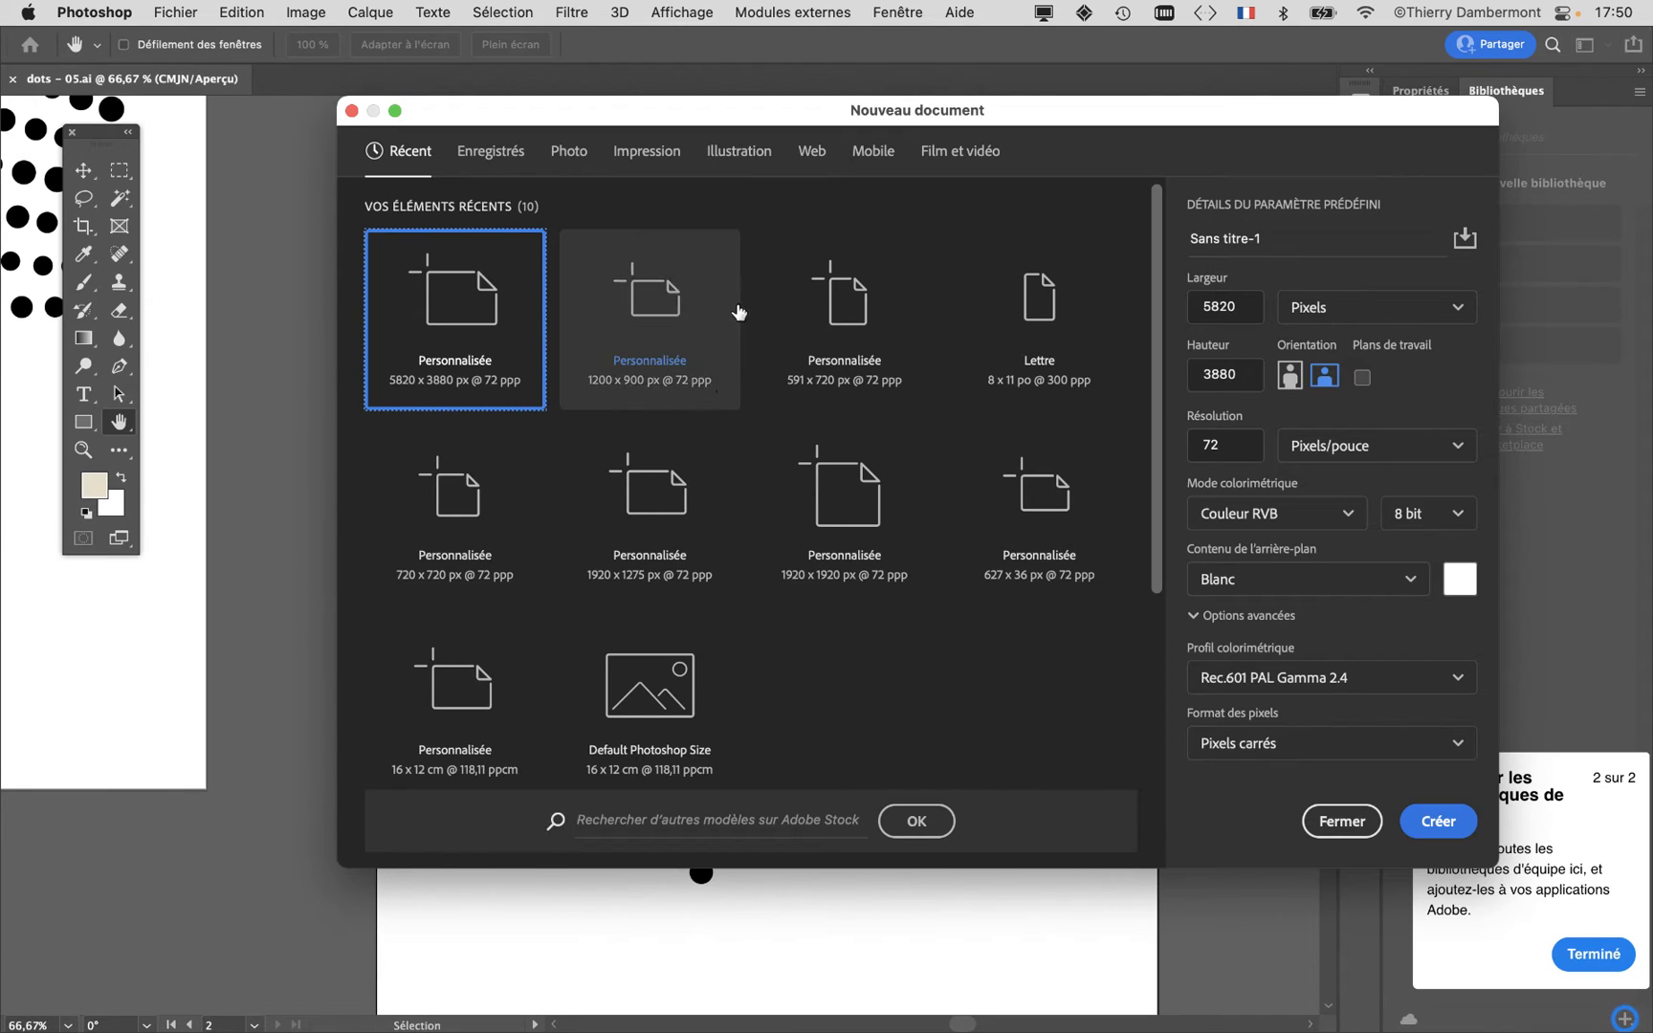
pyautogui.click(636, 158)
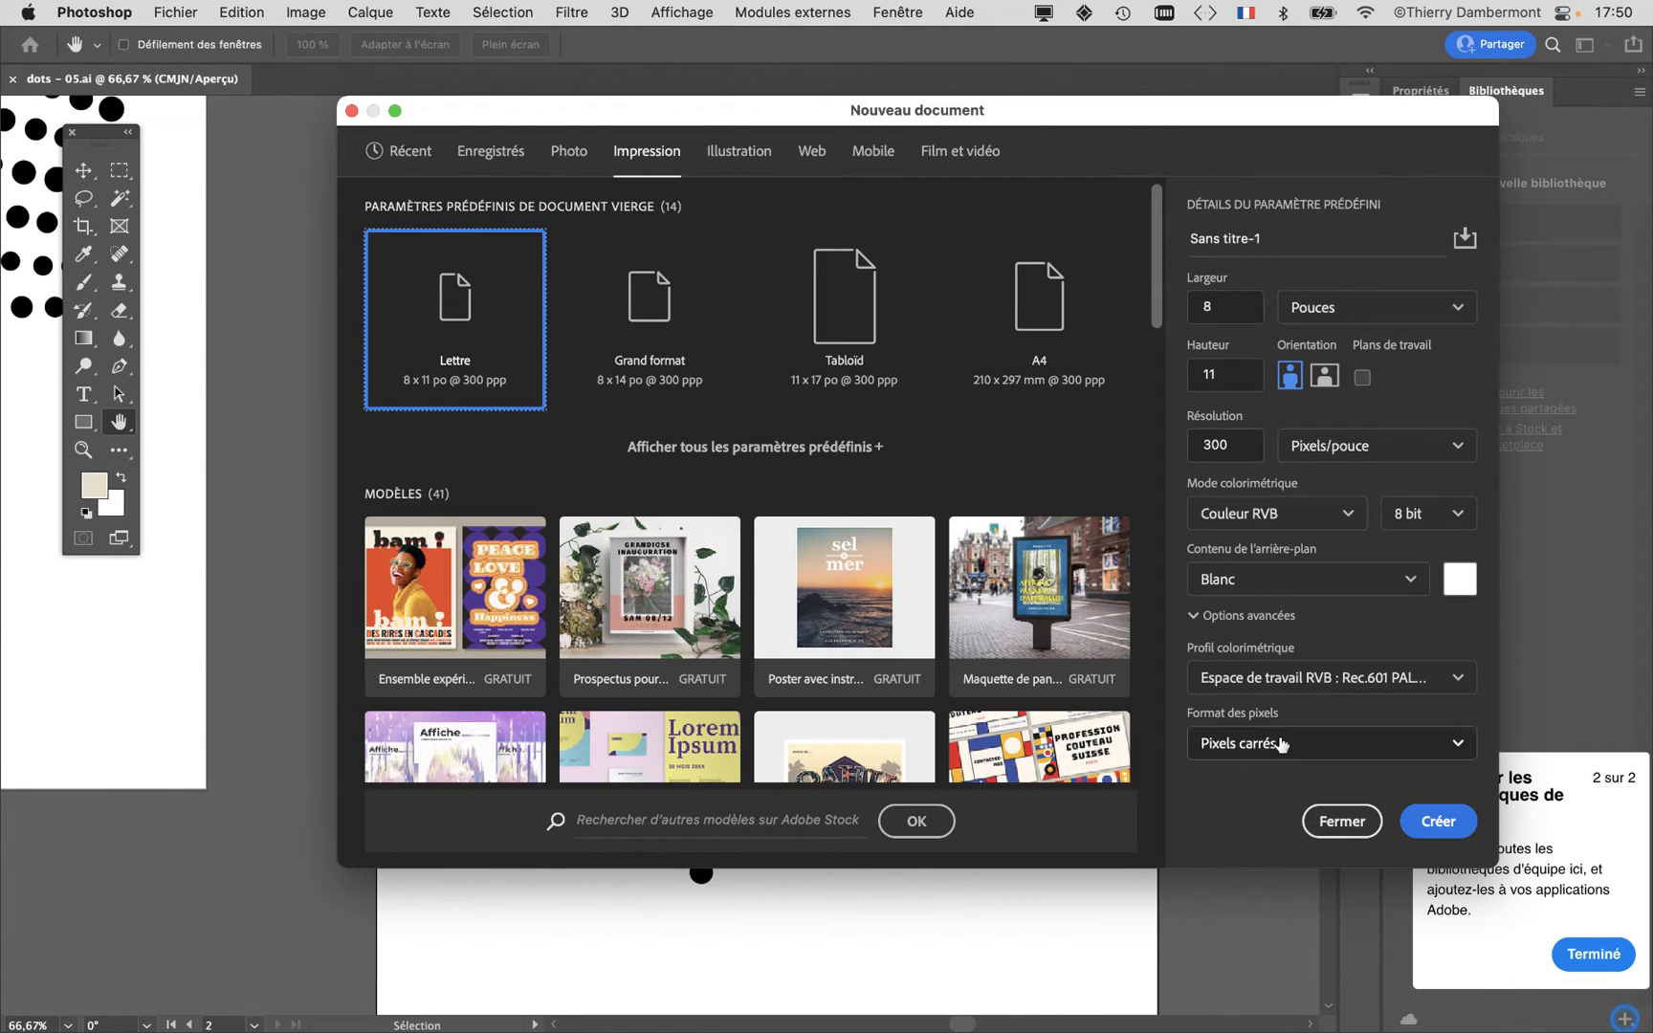
pyautogui.click(1437, 821)
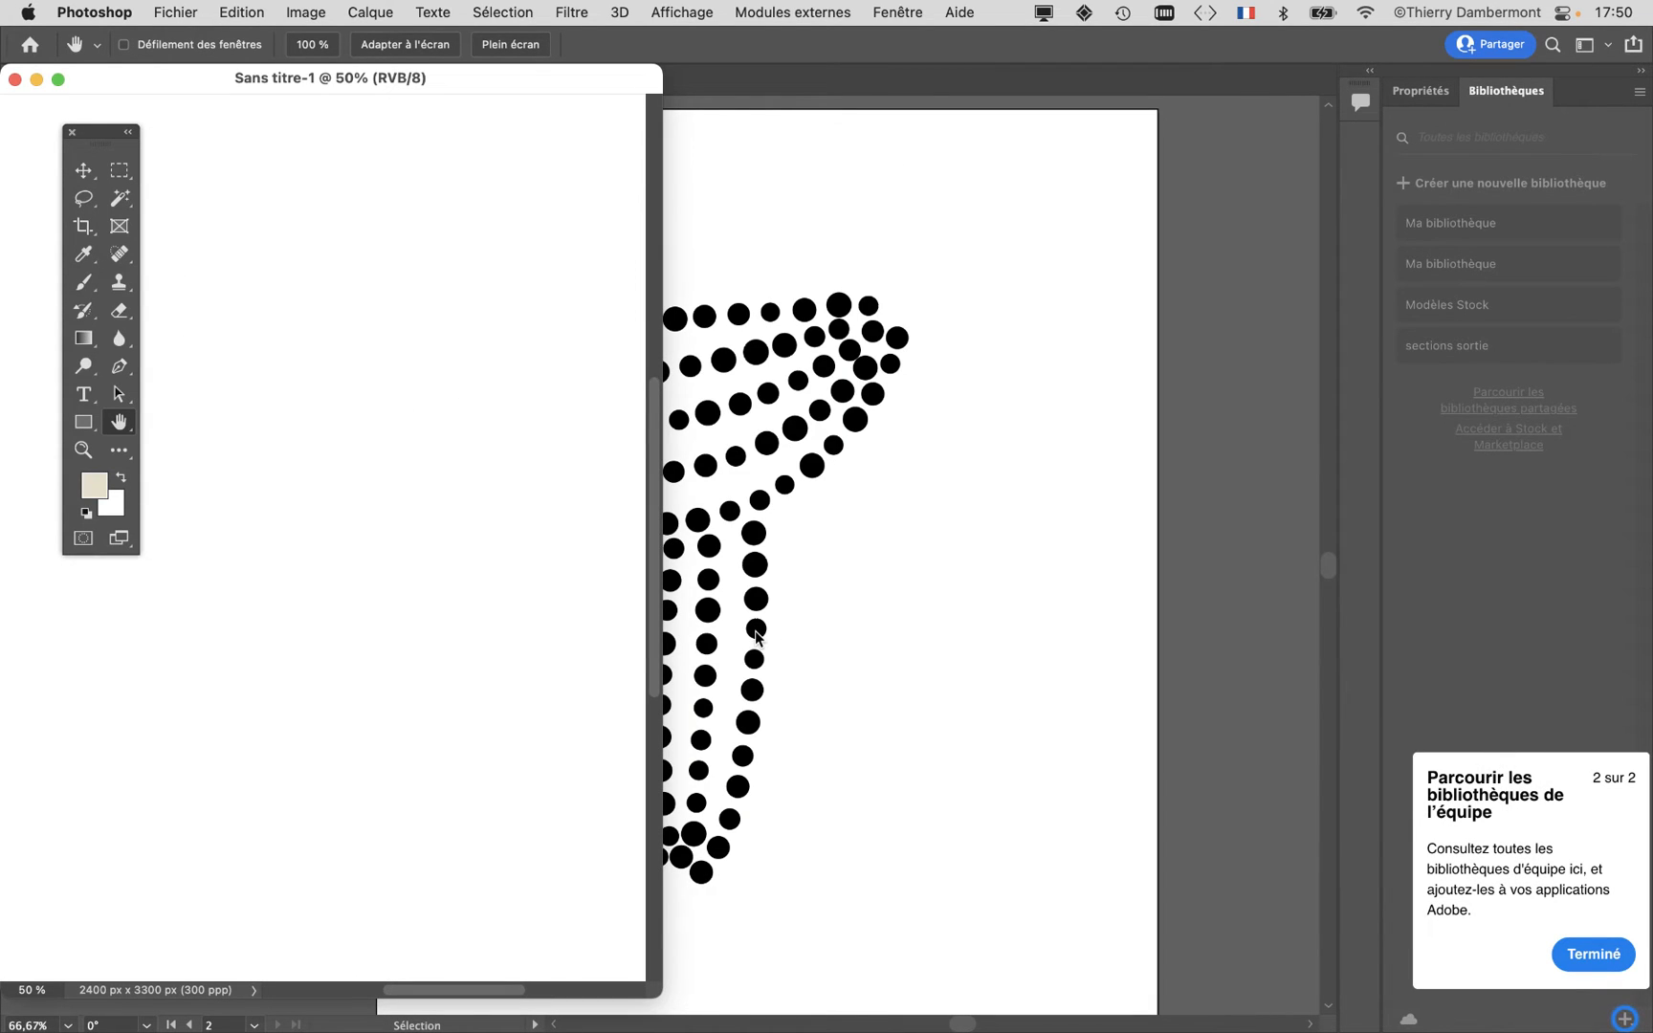
pyautogui.press('f')
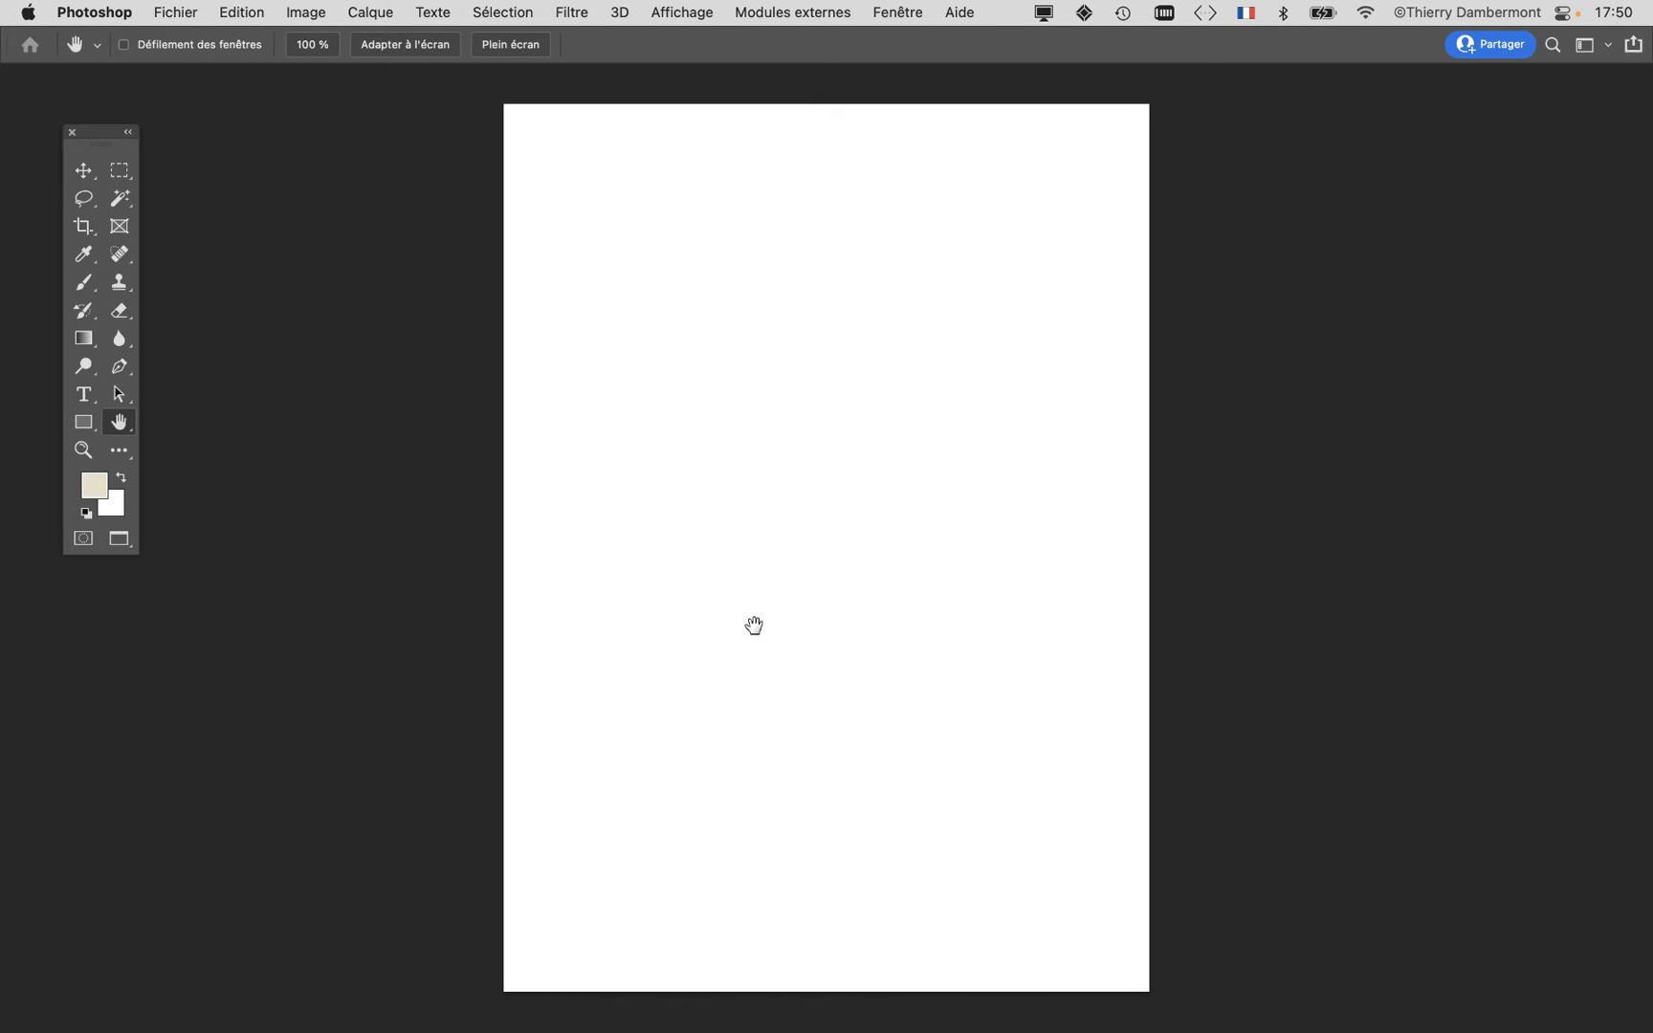
# Step: Place "dots - 06 pour PS.pdf" in the blank document as a linked smart object, cropped to its bounding box
pyautogui.click(187, 9)
pyautogui.moveTo(202, 340)
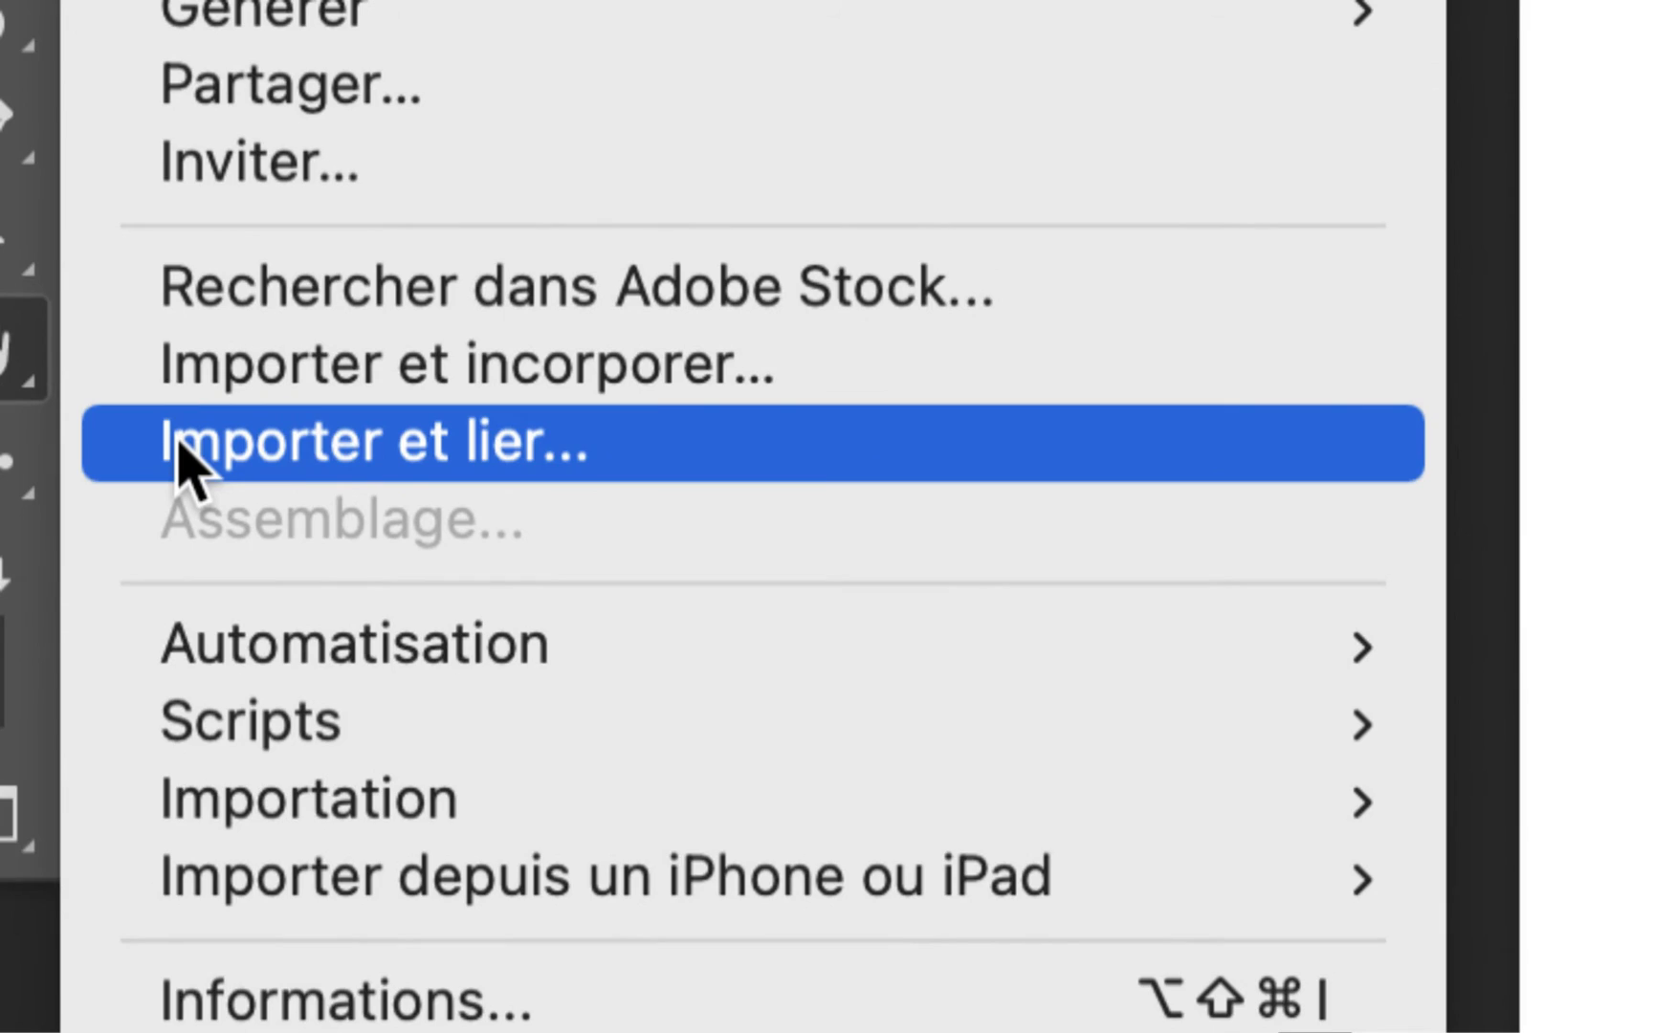
pyautogui.click(178, 442)
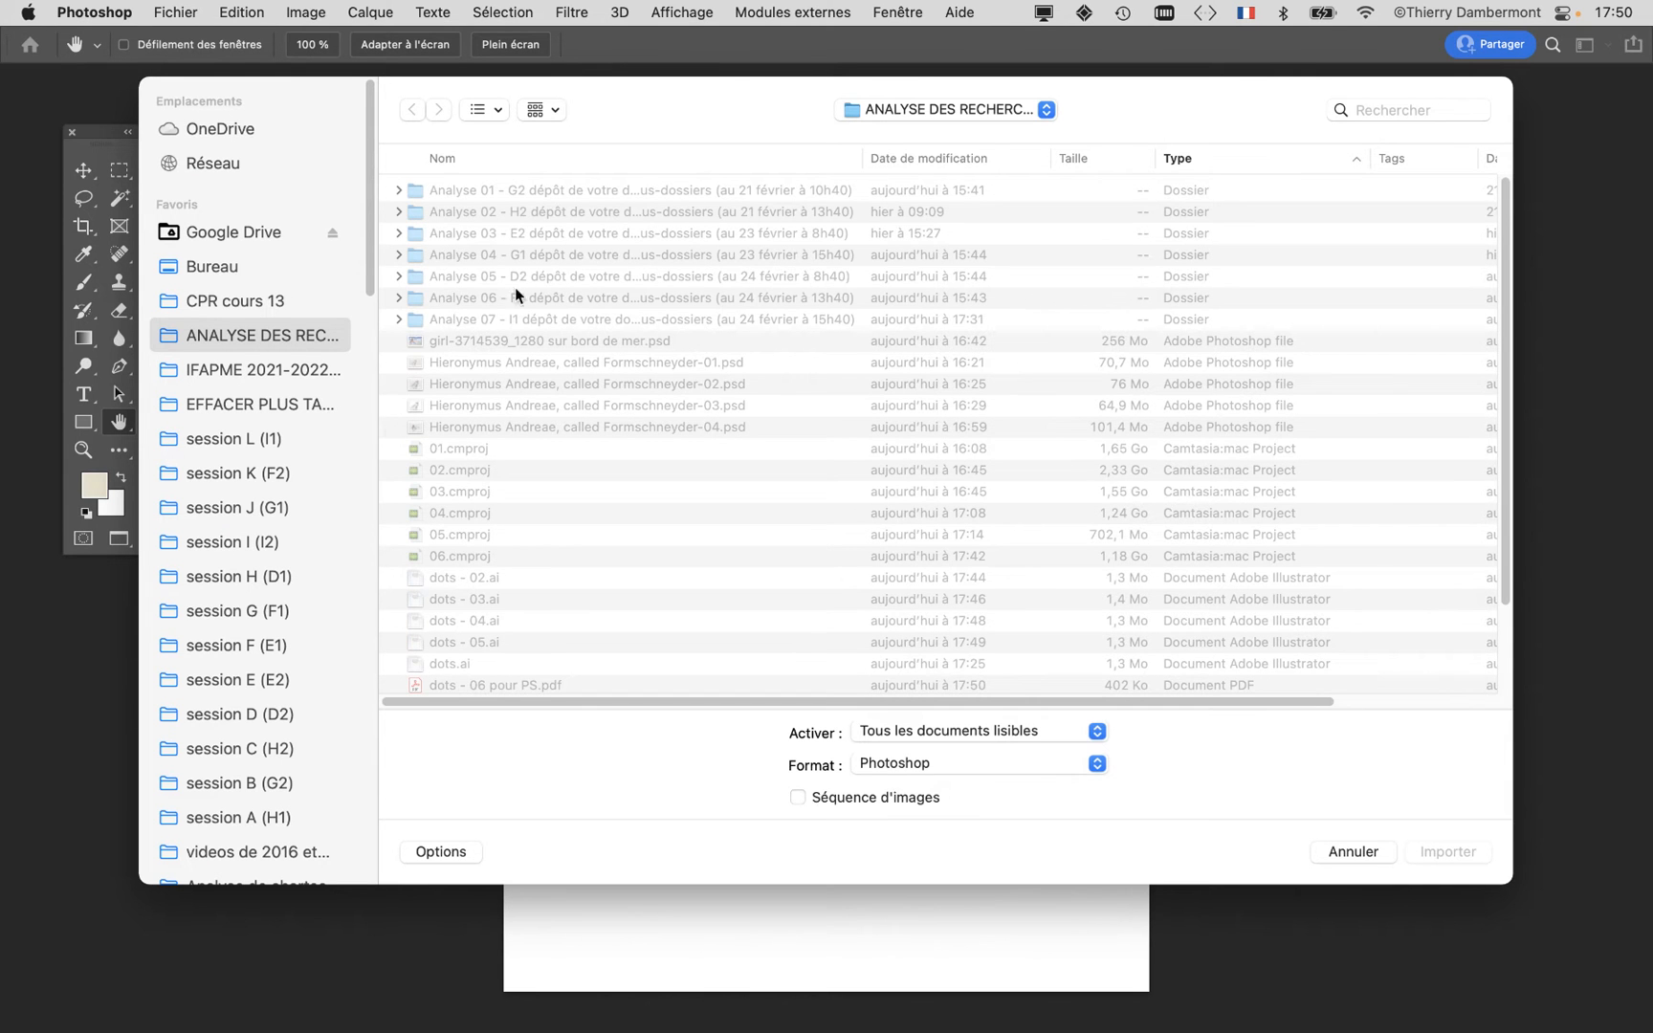
pyautogui.click(937, 159)
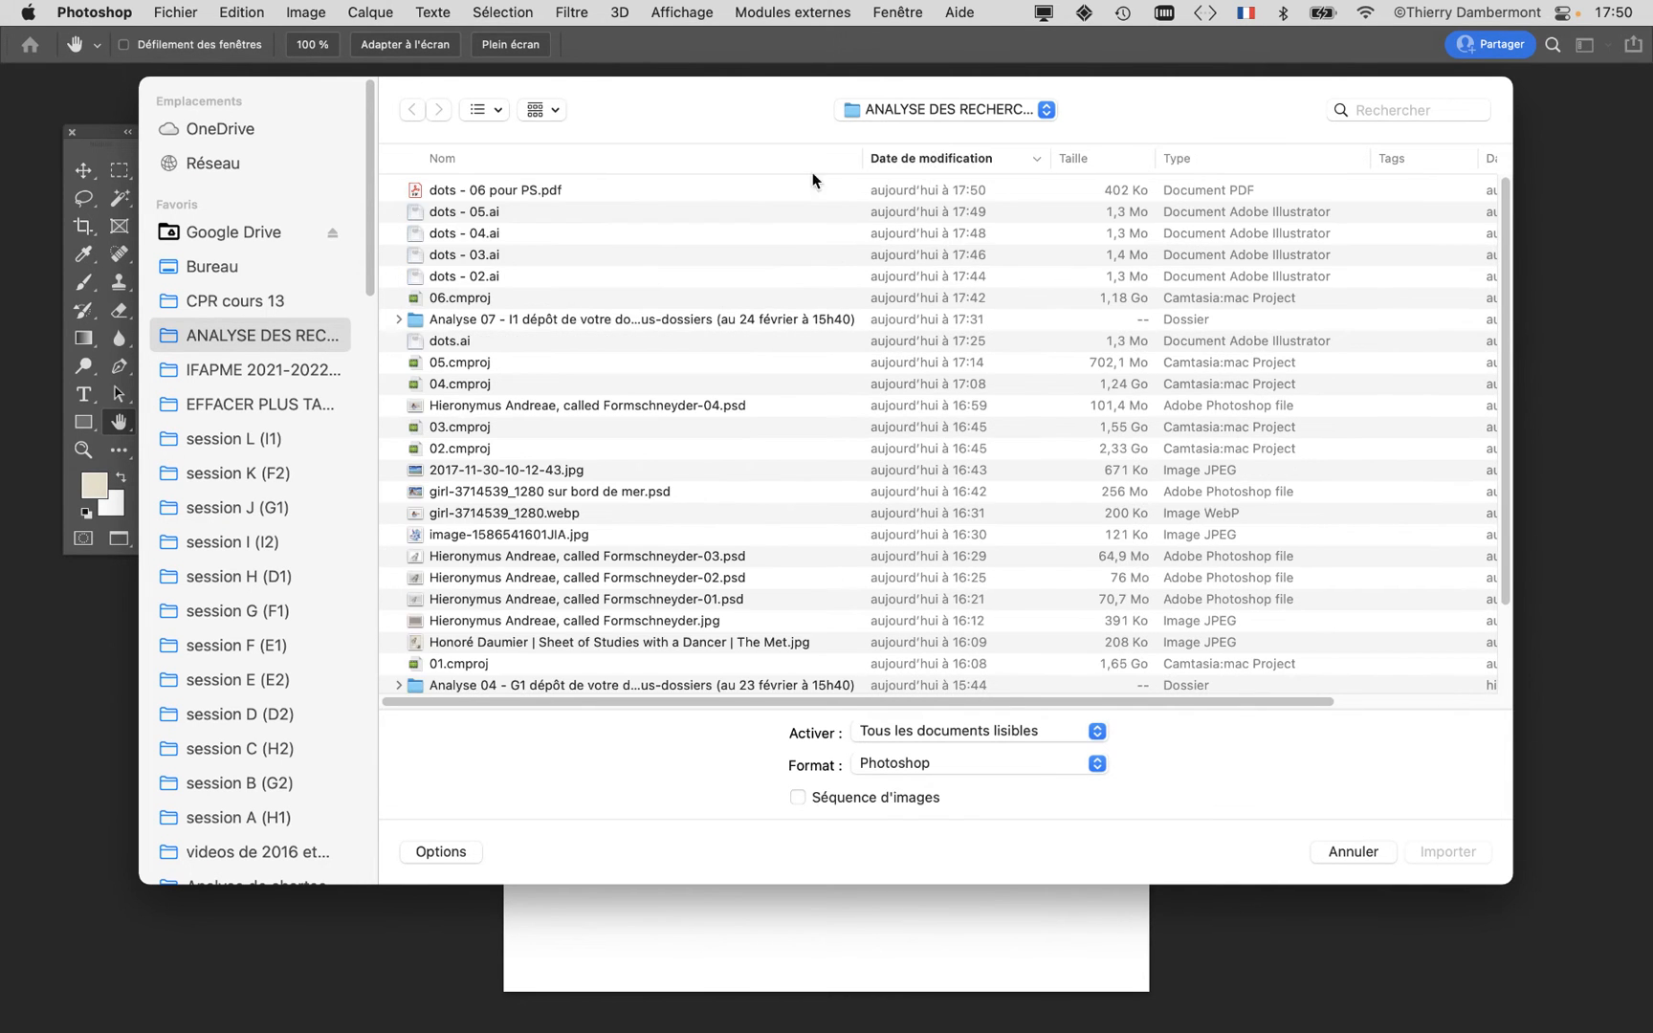
pyautogui.click(508, 191)
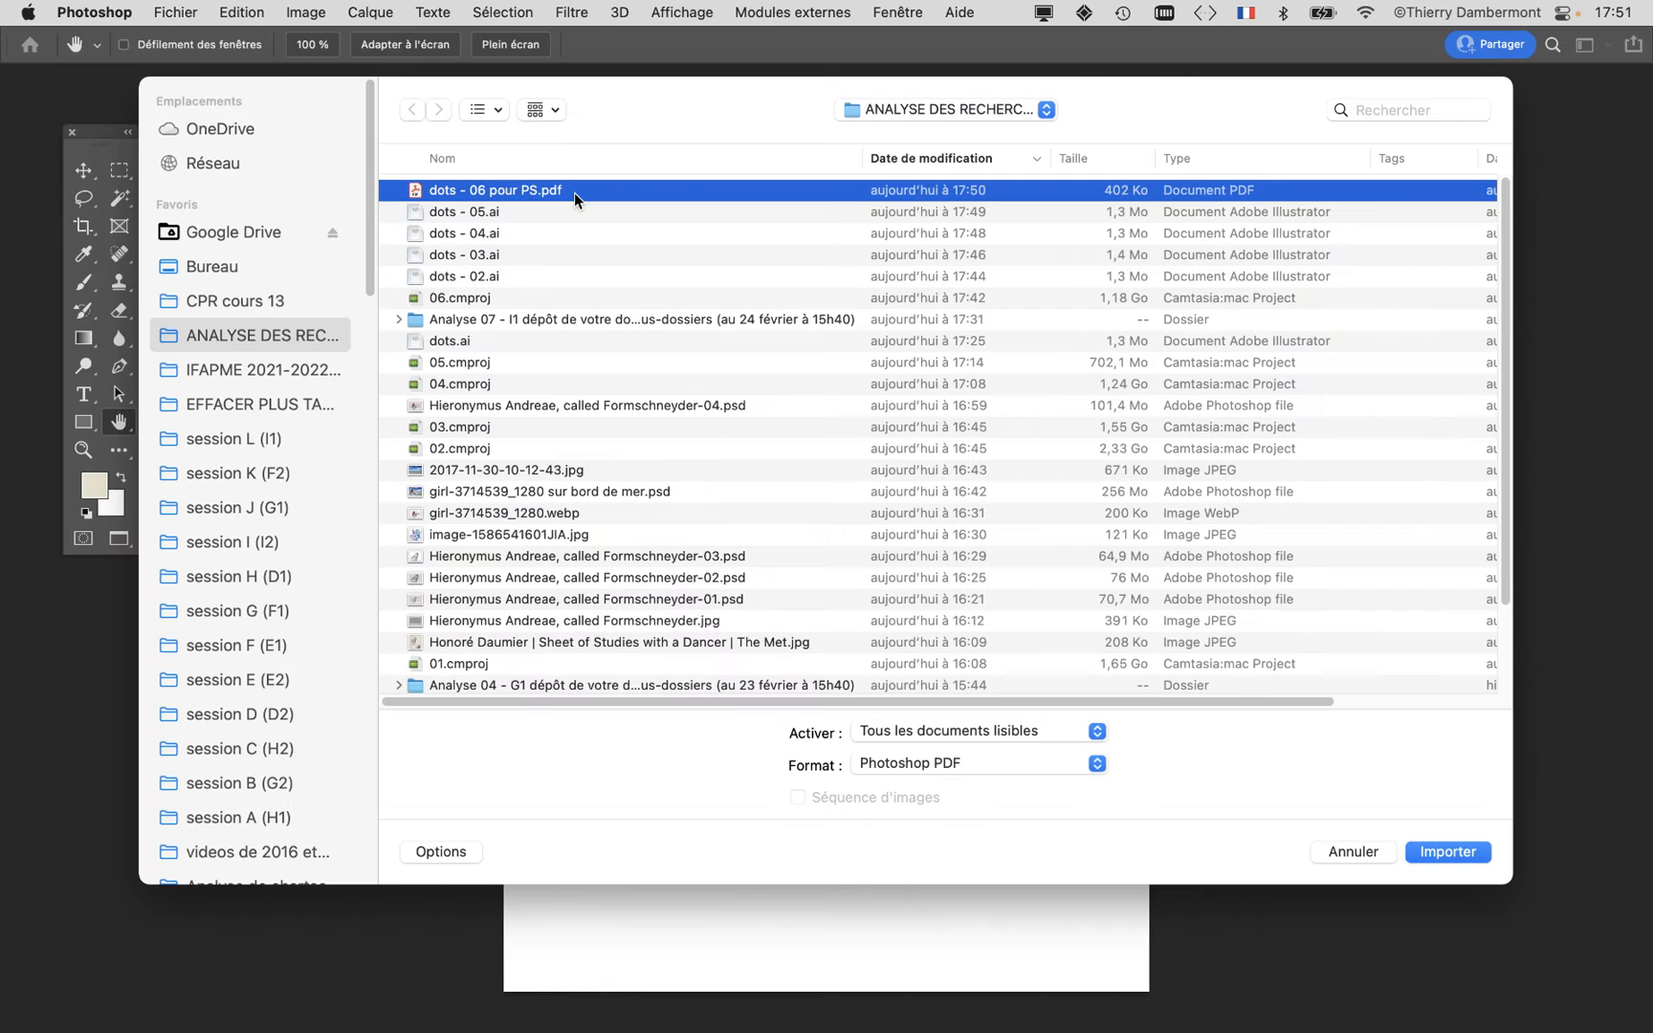
pyautogui.click(1474, 861)
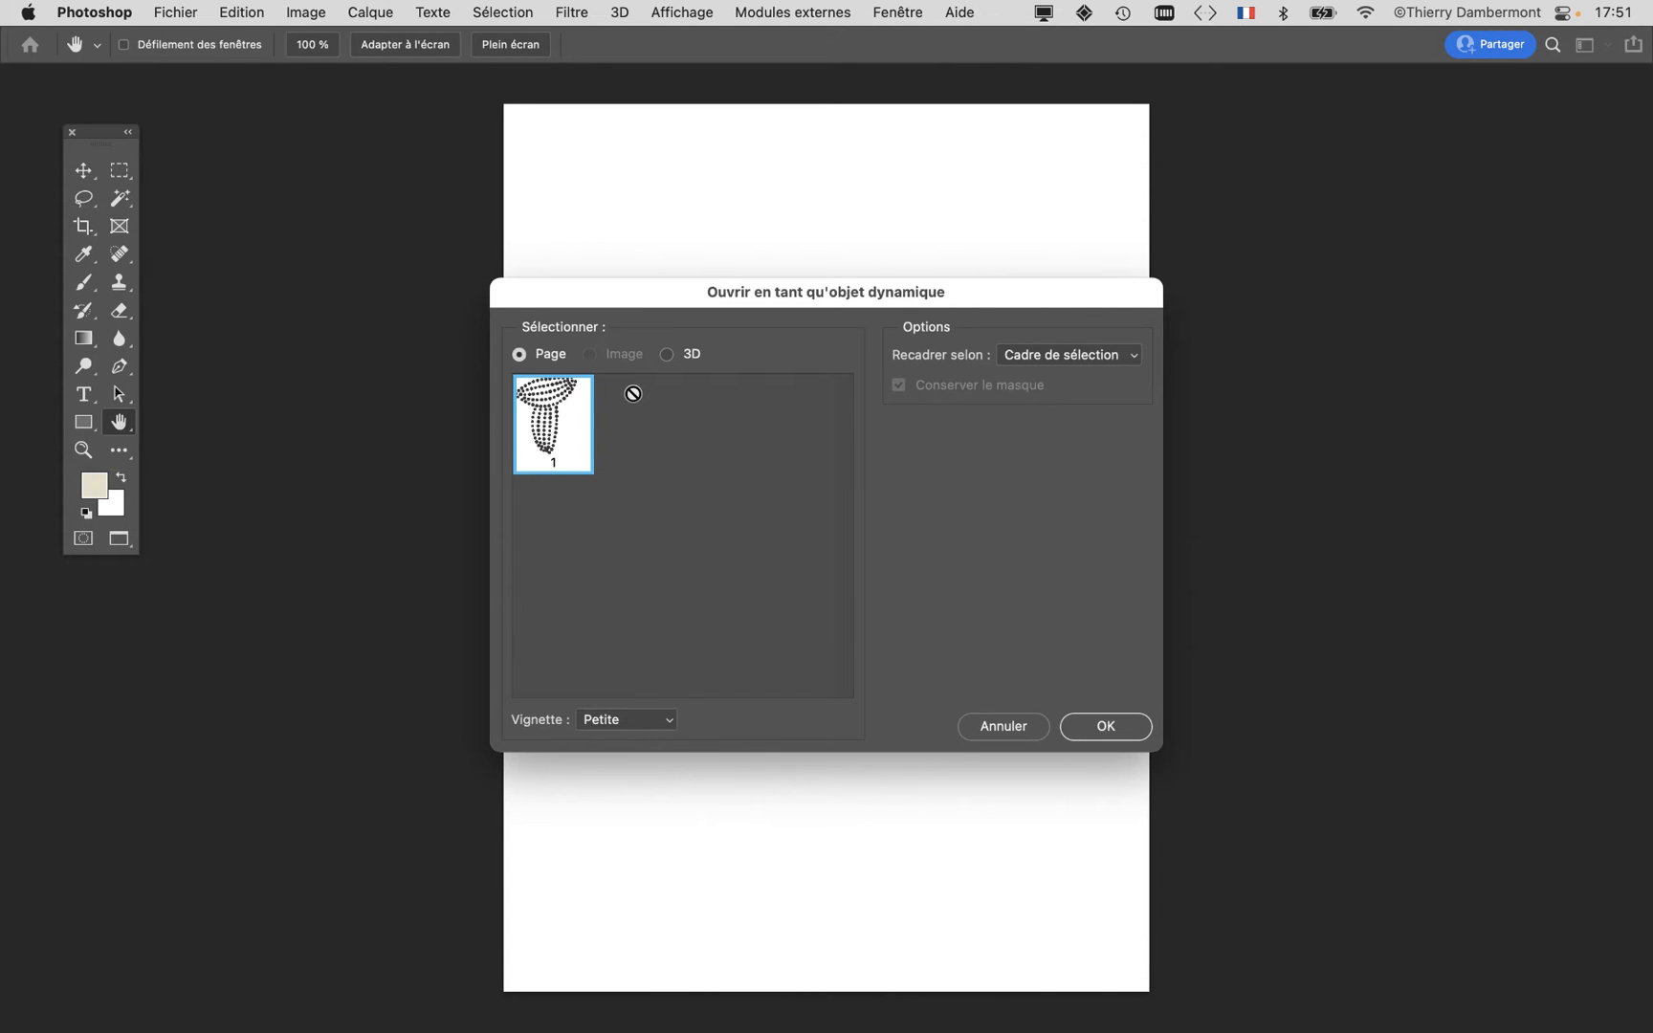
pyautogui.click(1110, 728)
# Step: Position the placed dot drawing in the upper part of the page, commit the placement, and display the document's layers
pyautogui.moveTo(782, 411); pyautogui.dragTo(741, 362)
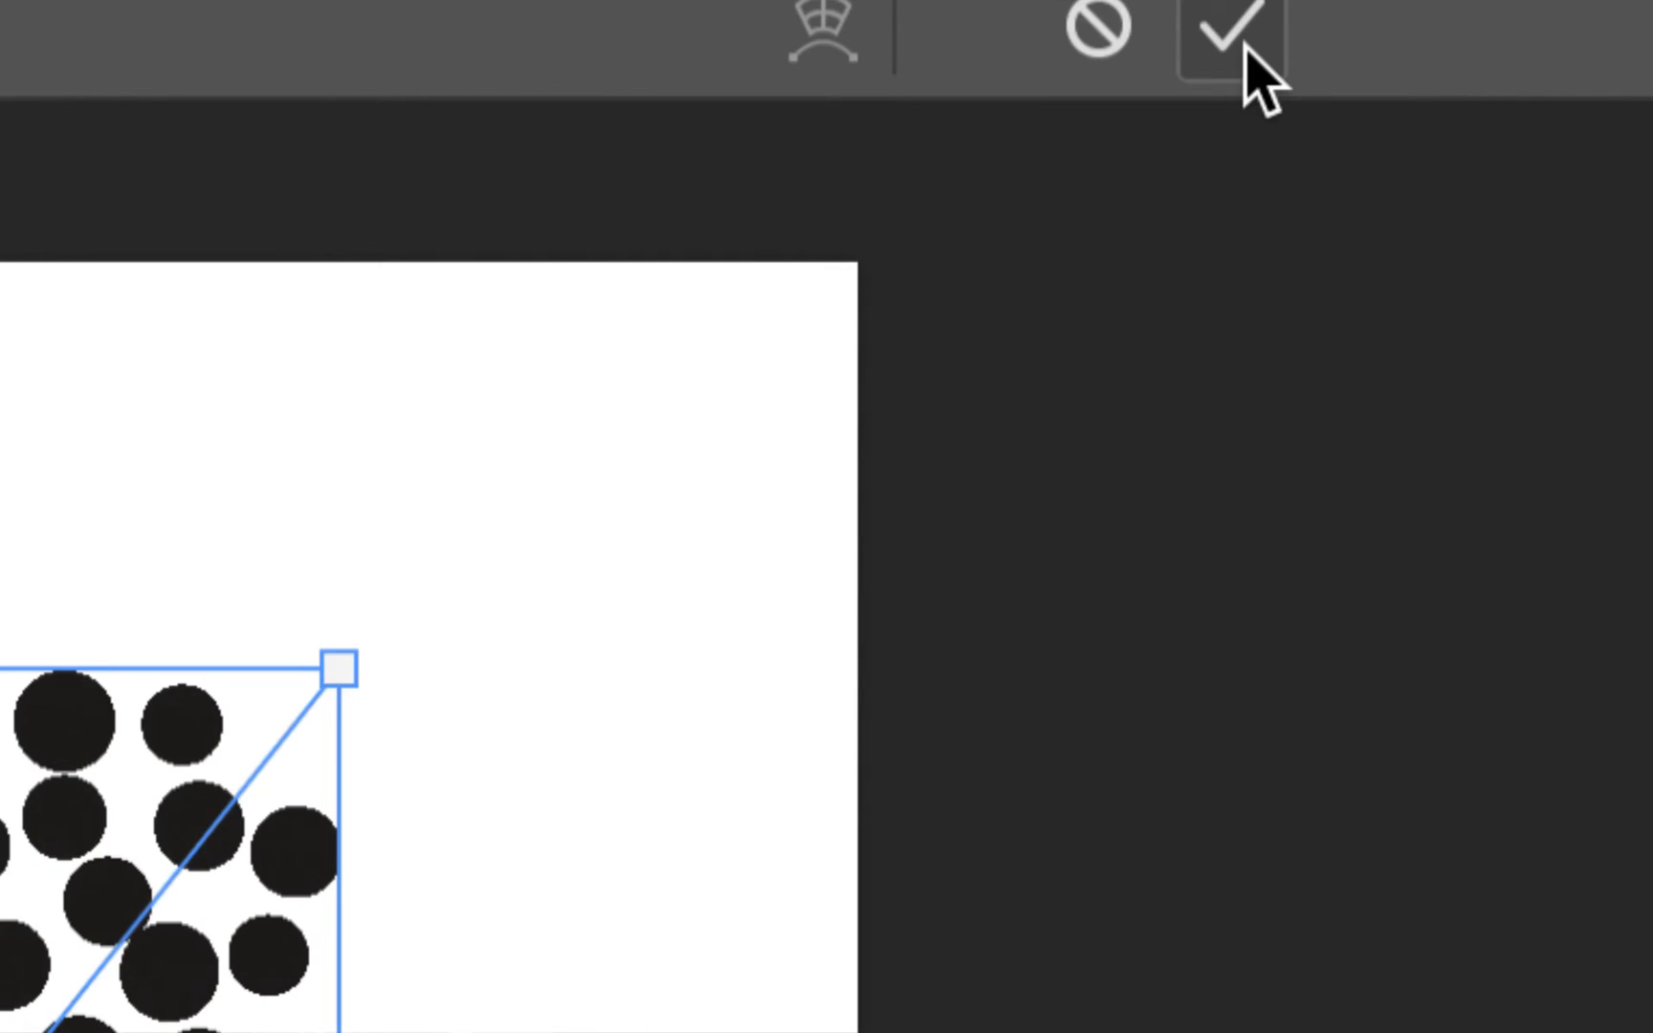
pyautogui.click(1245, 48)
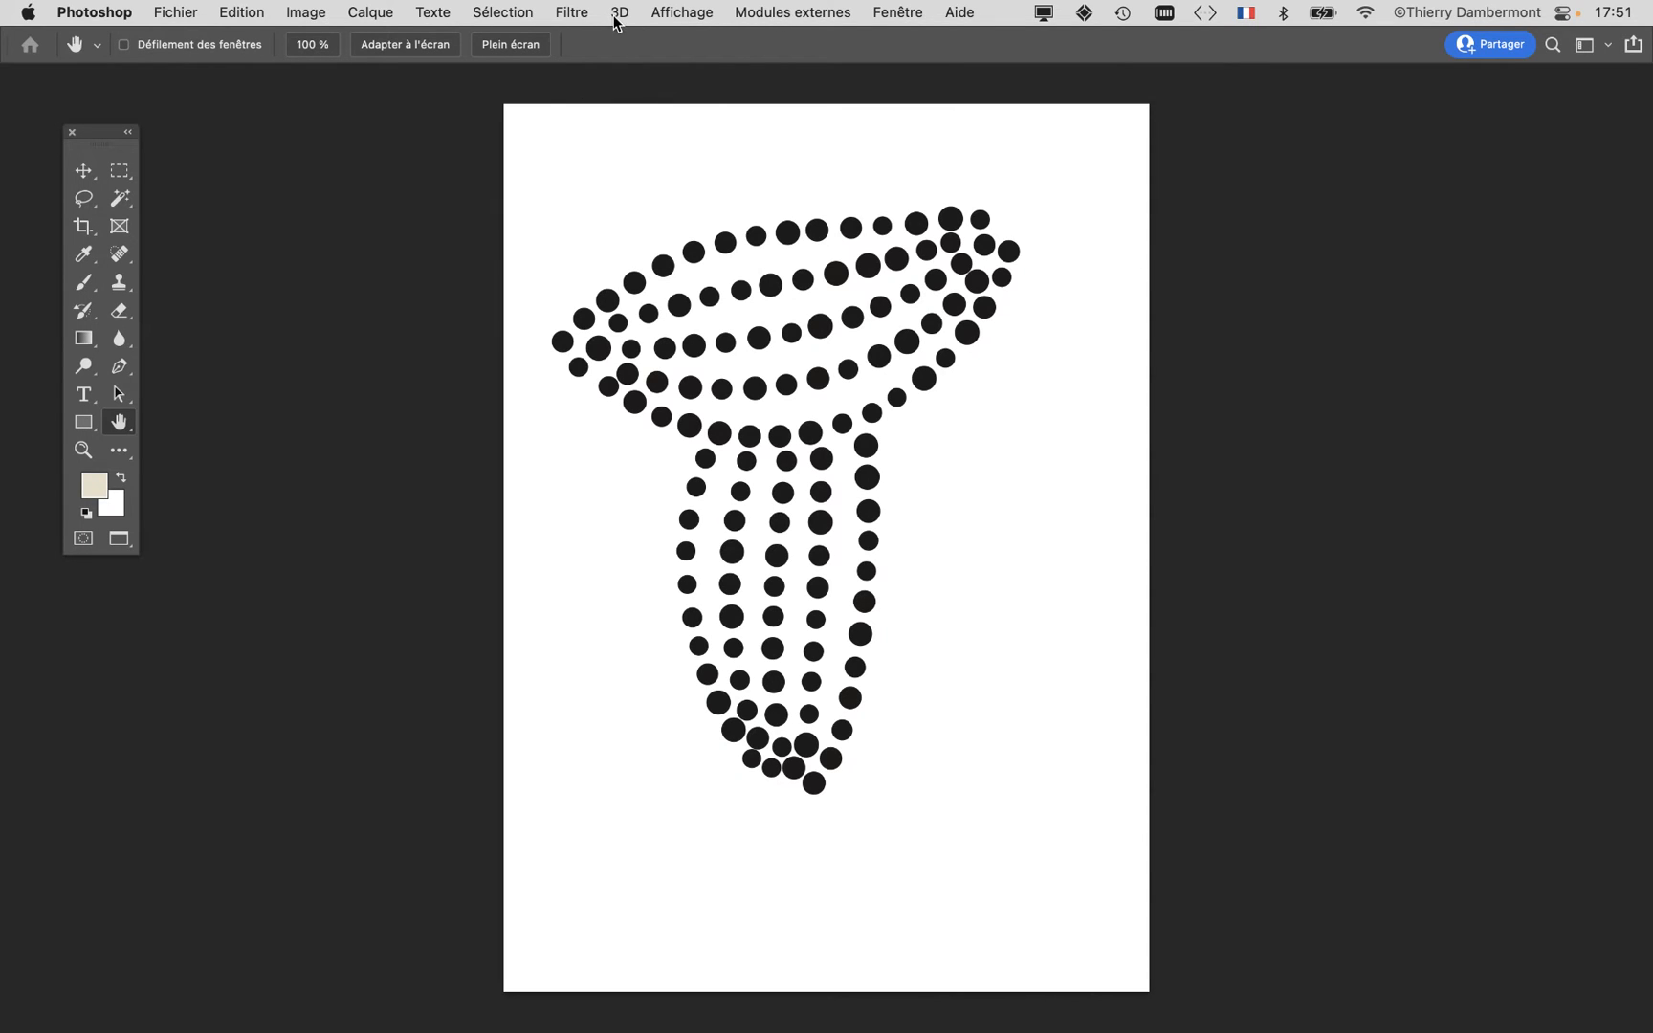
pyautogui.click(889, 12)
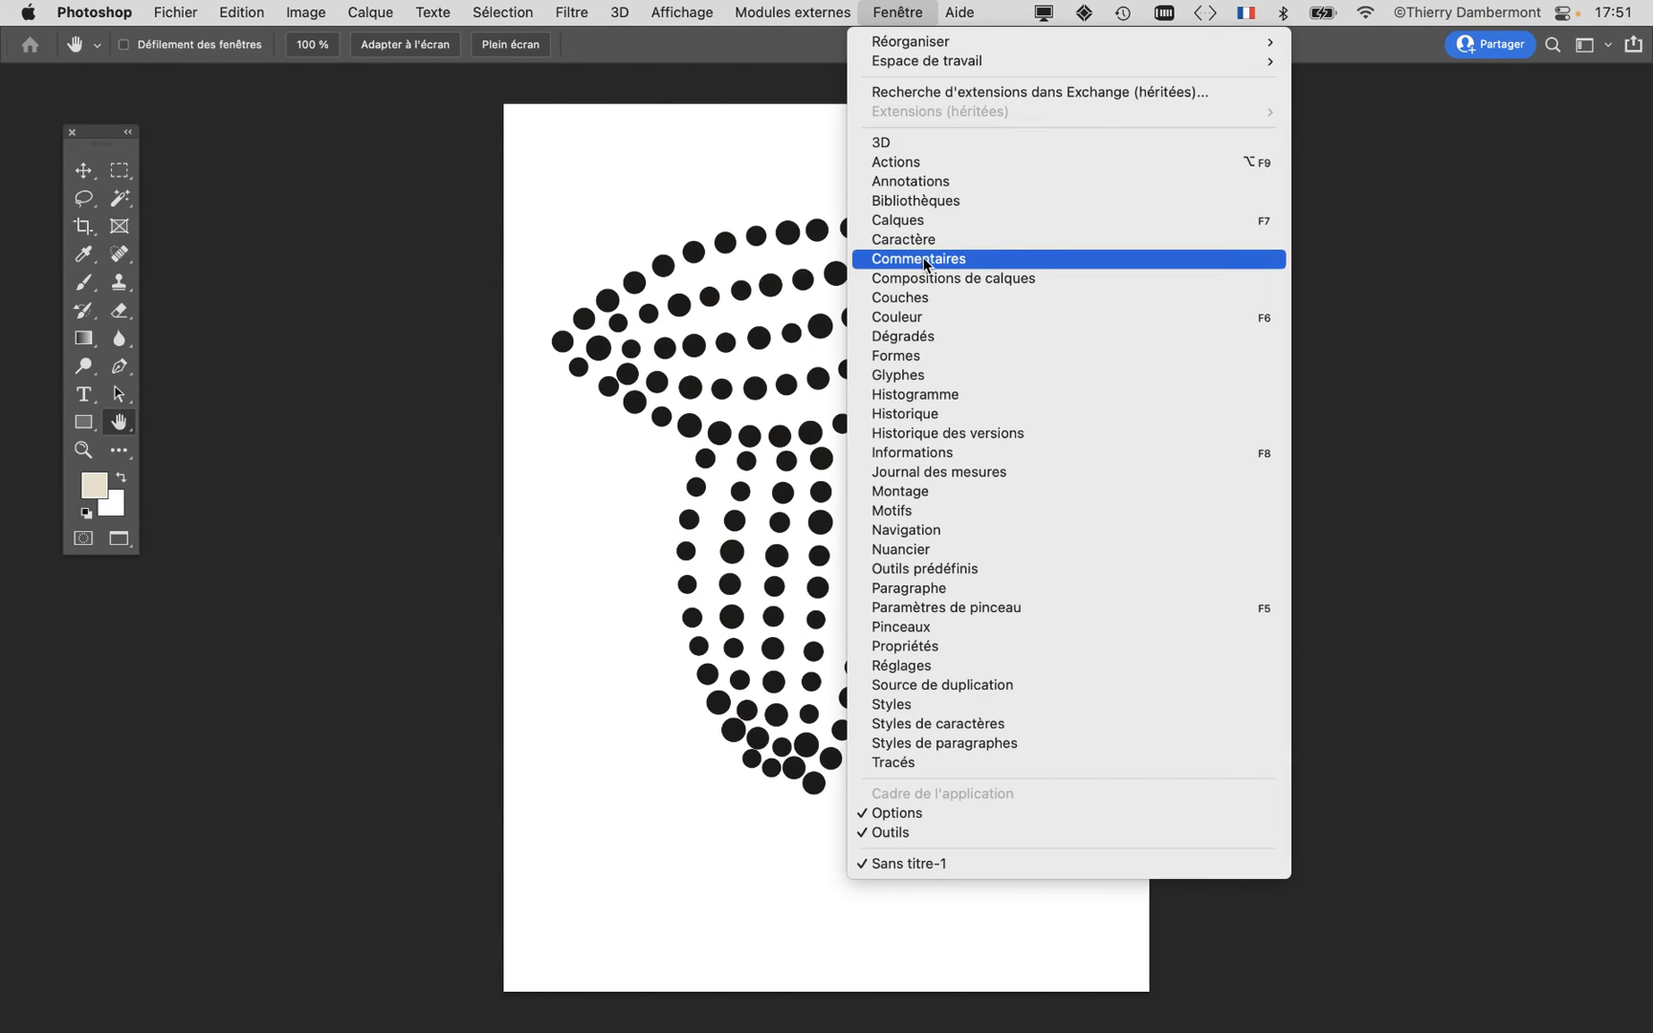
pyautogui.click(899, 221)
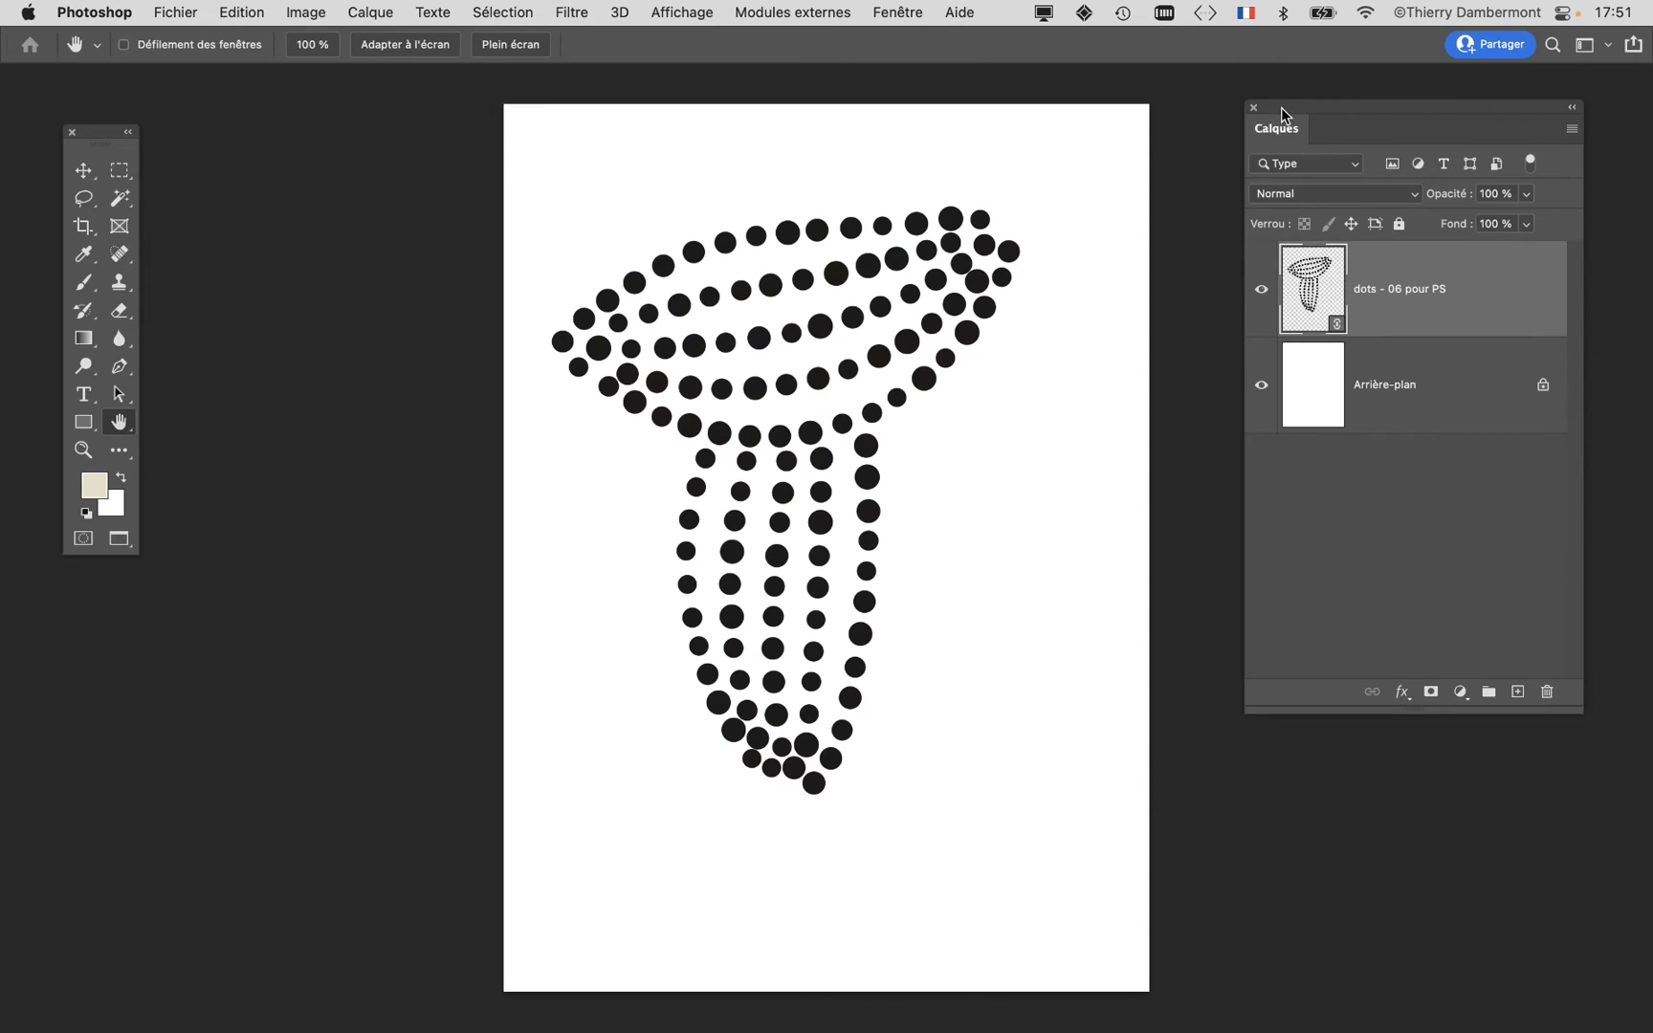
# Step: Apply a colour overlay (Incrustation couleur) layer style in red #db1a1a to the linked dots layer
pyautogui.moveTo(1281, 113); pyautogui.dragTo(1132, 204)
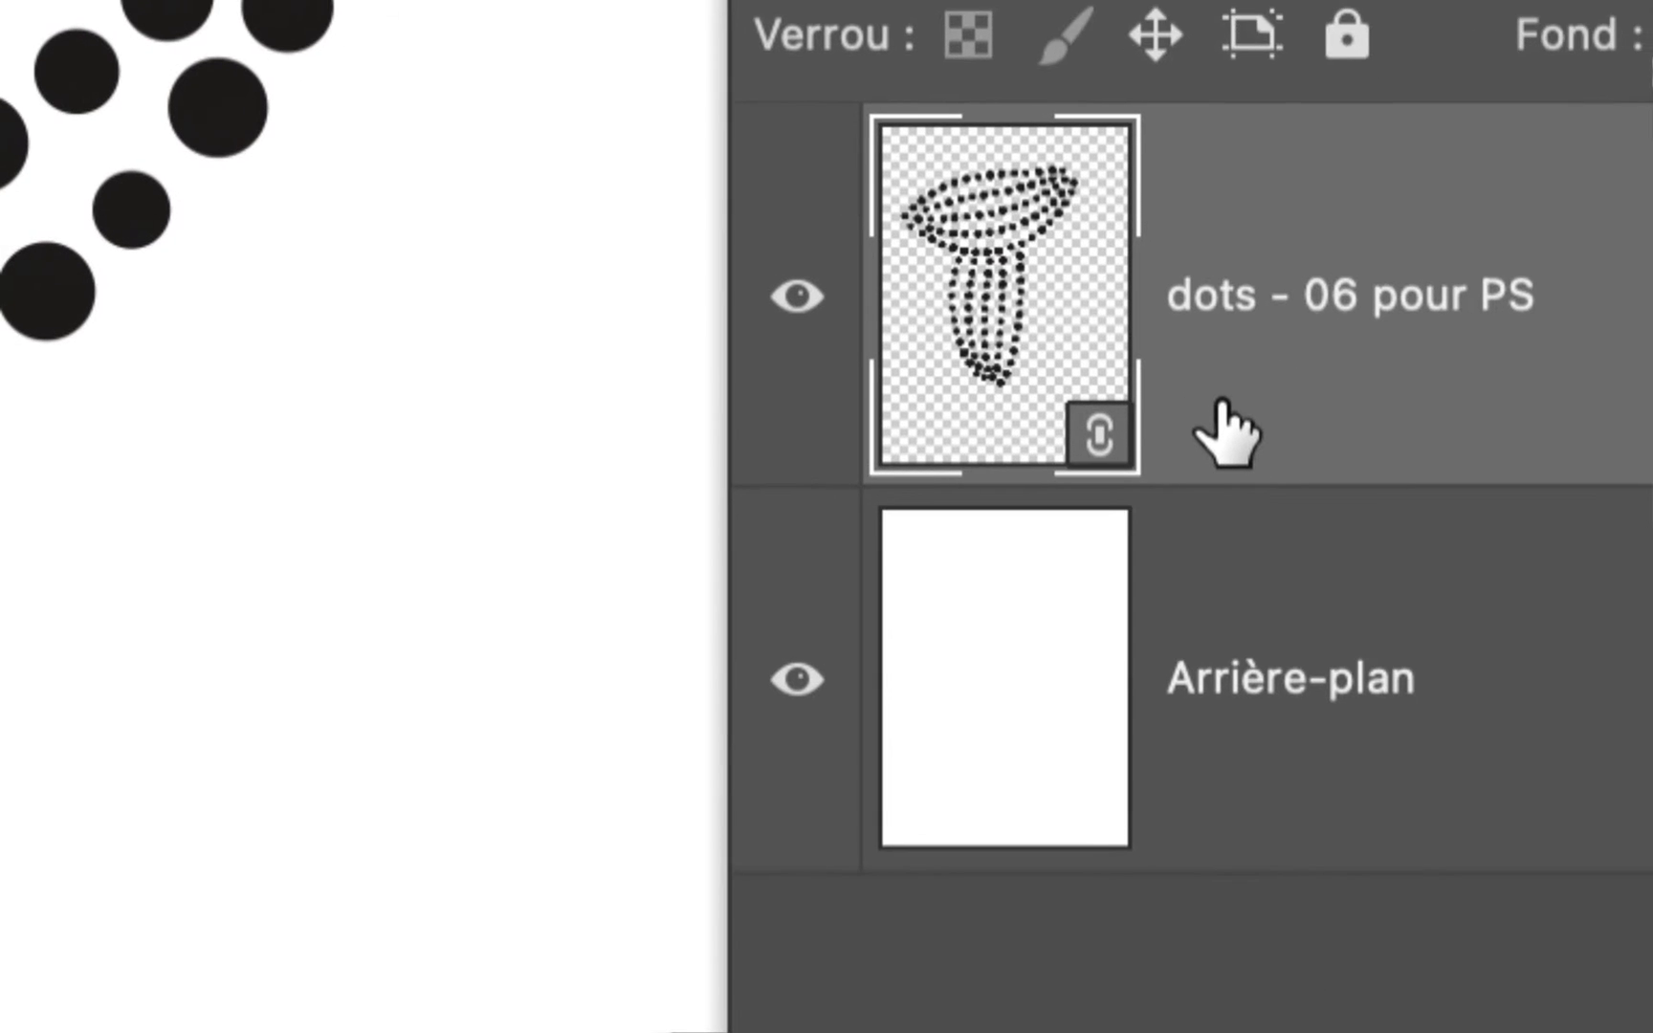
pyautogui.scroll(3, 950, 290)
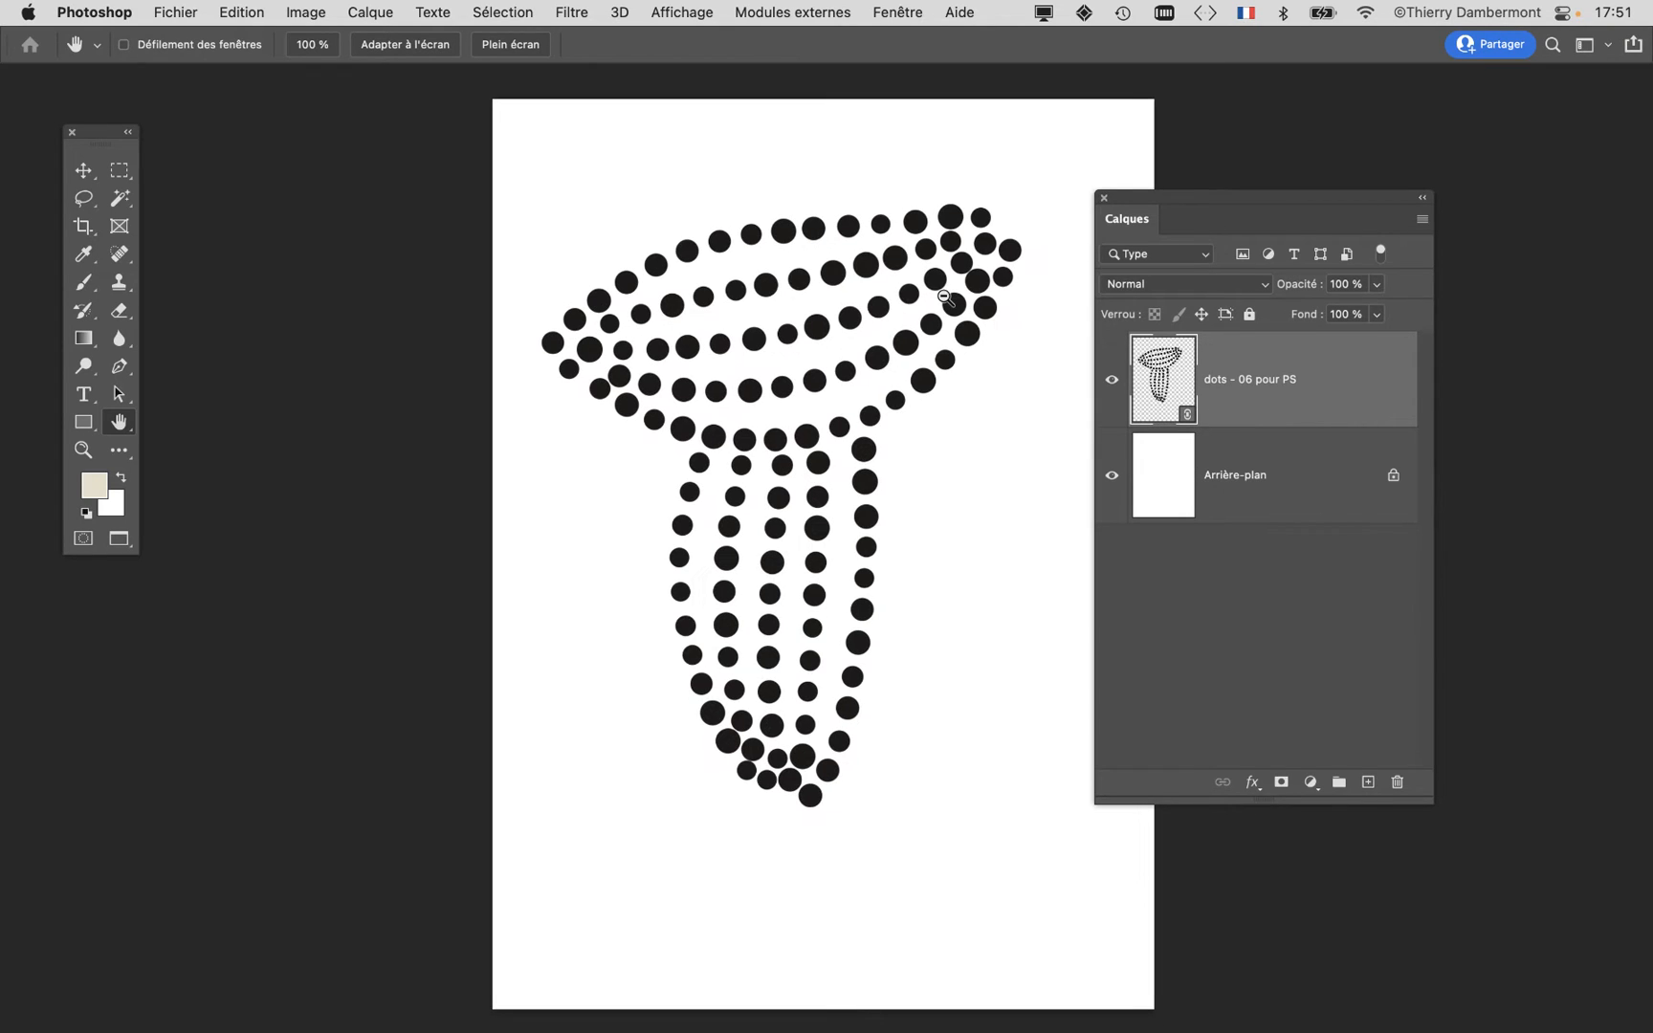
pyautogui.moveTo(1176, 193); pyautogui.dragTo(1218, 92)
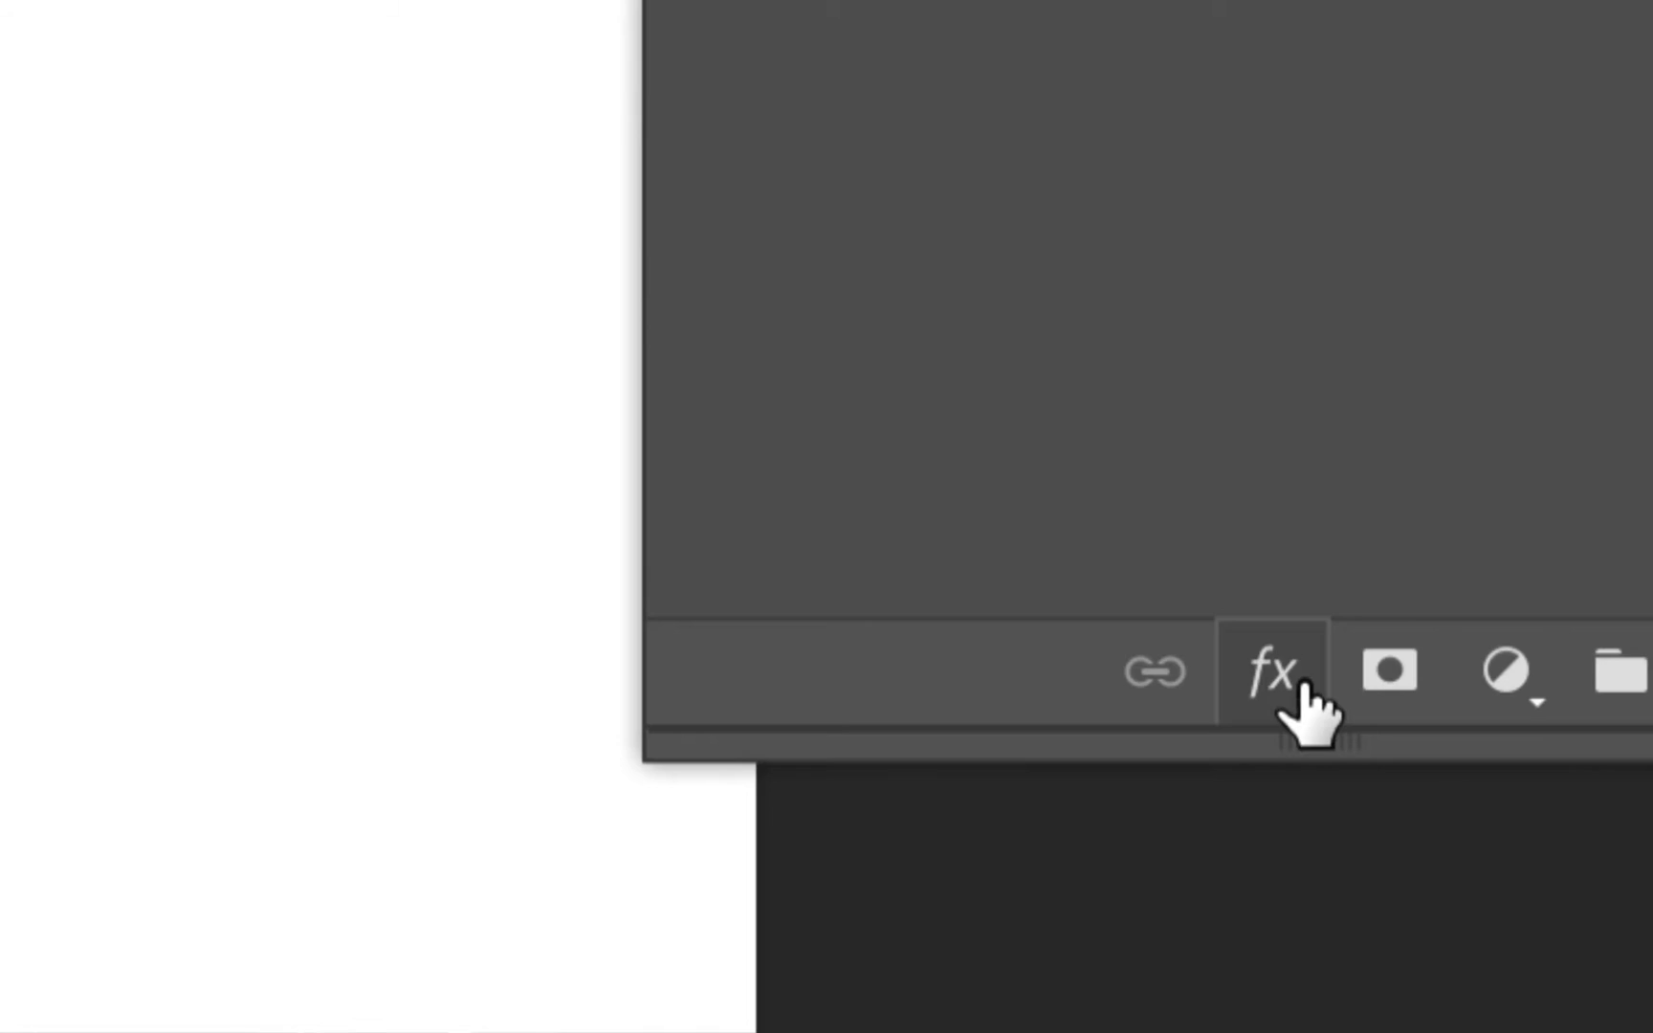
pyautogui.click(1297, 683)
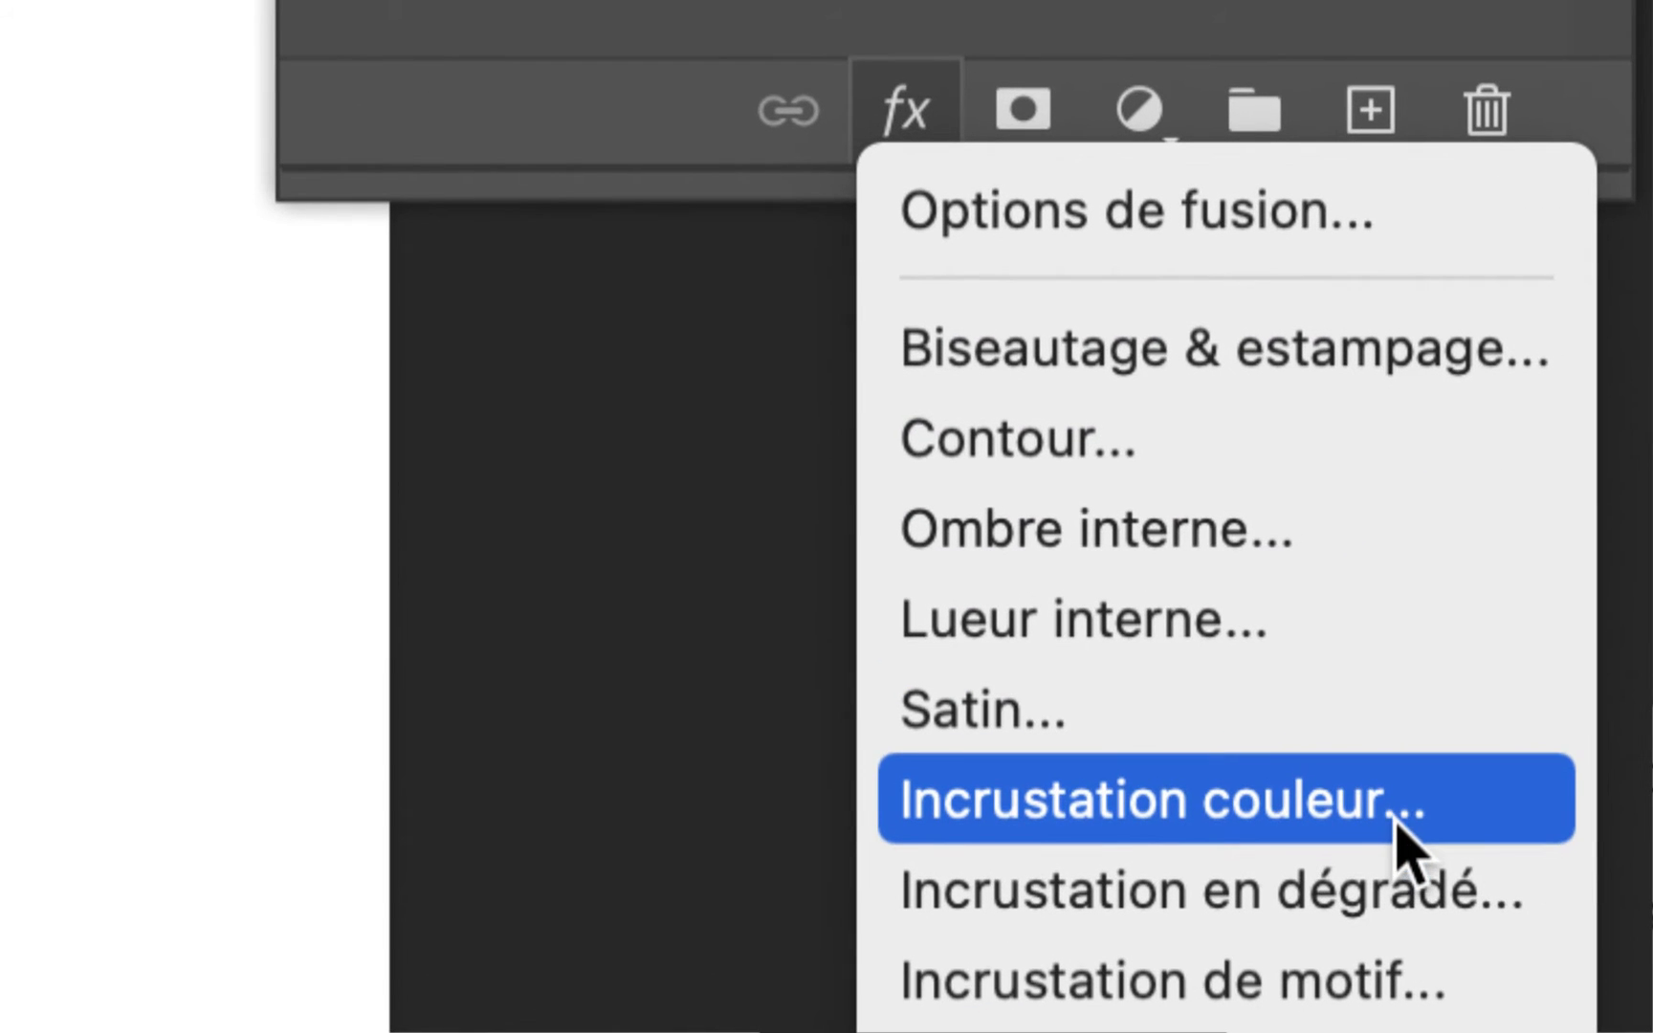
pyautogui.click(1396, 821)
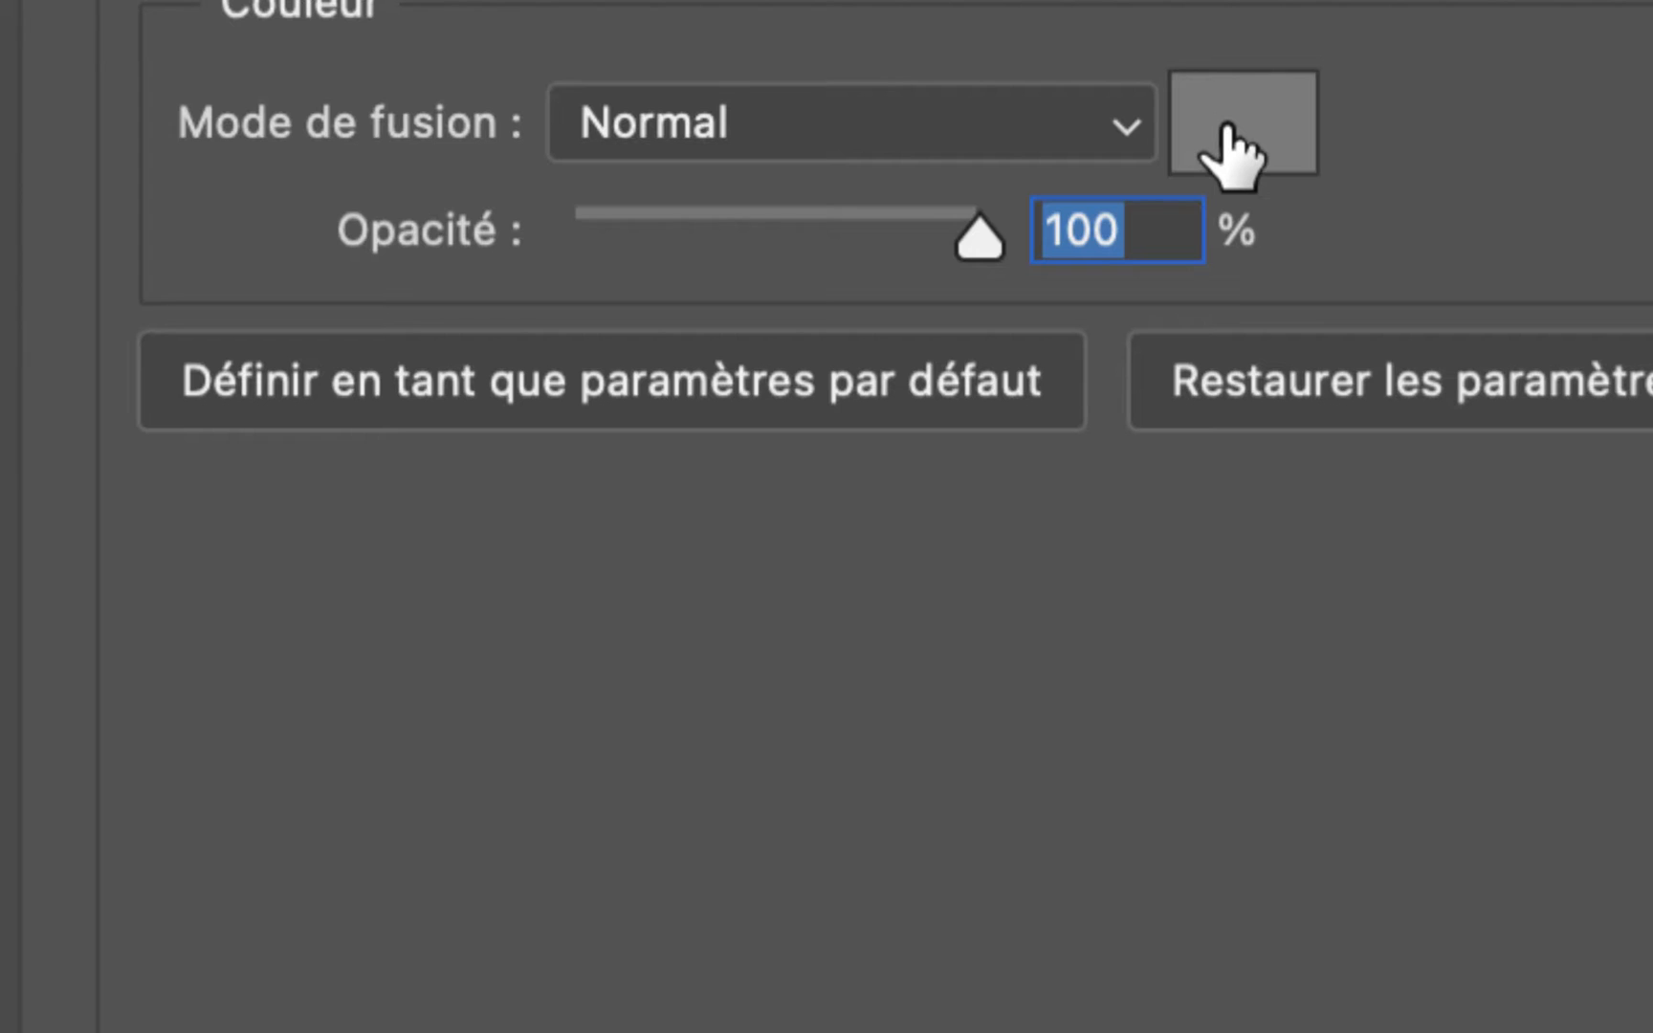
pyautogui.click(1229, 144)
pyautogui.click(1262, 436)
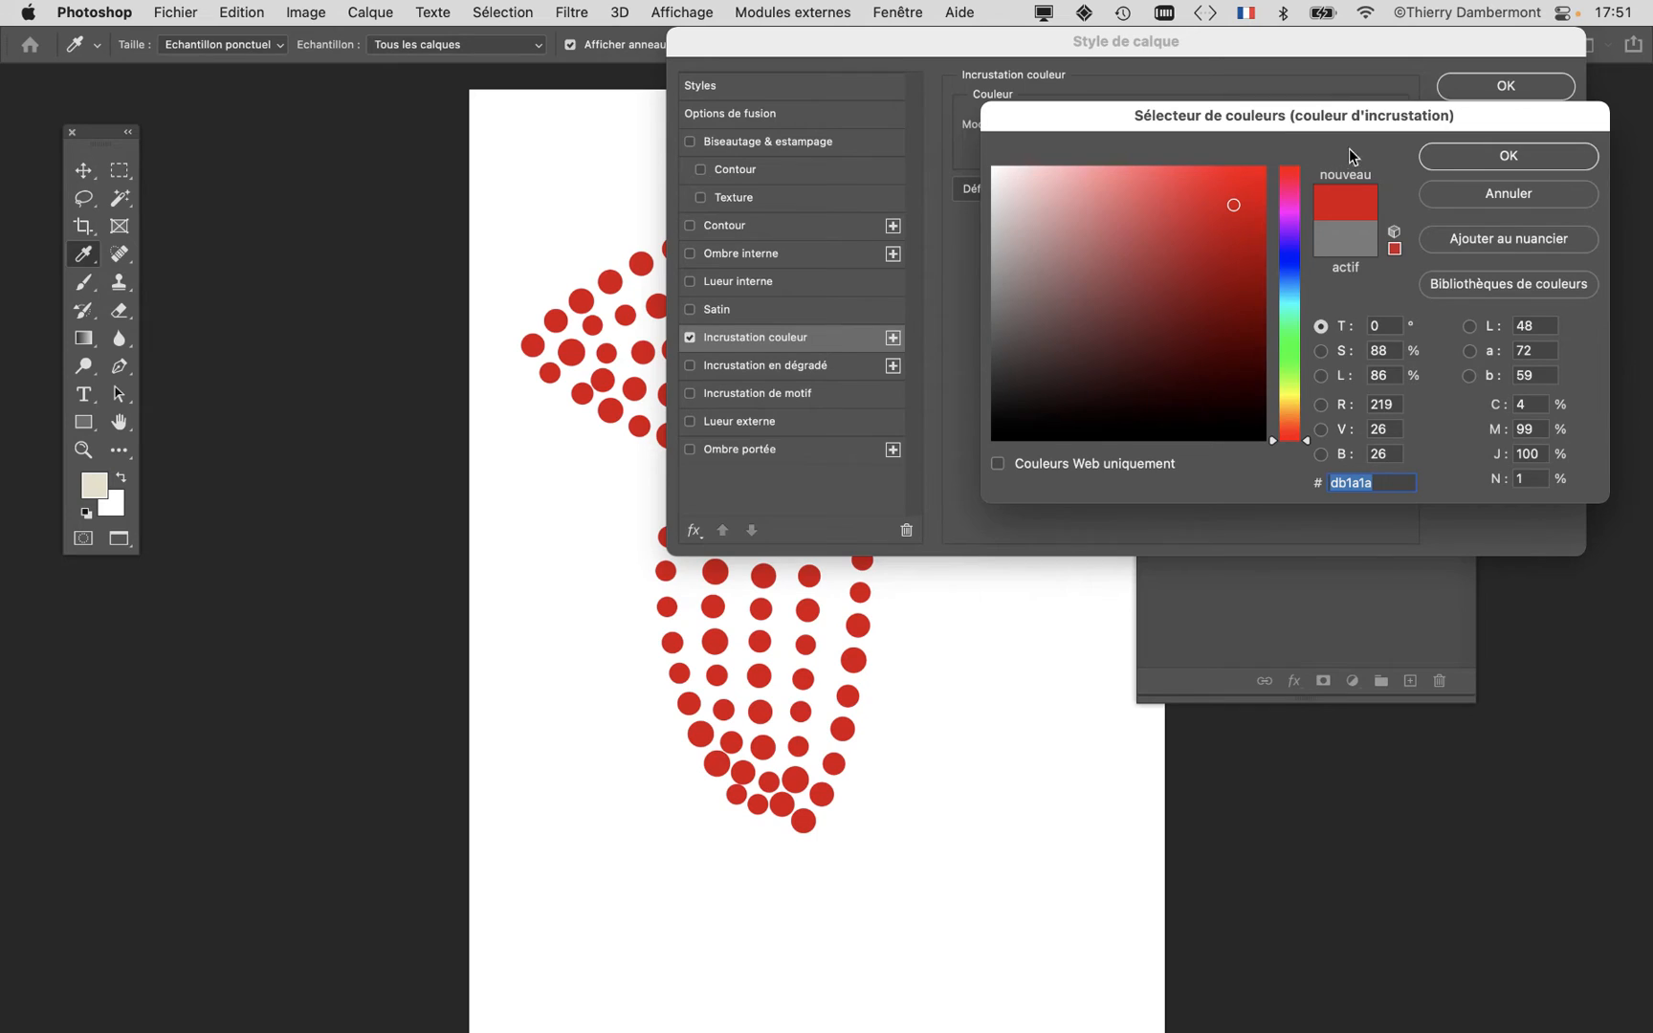
pyautogui.click(1473, 163)
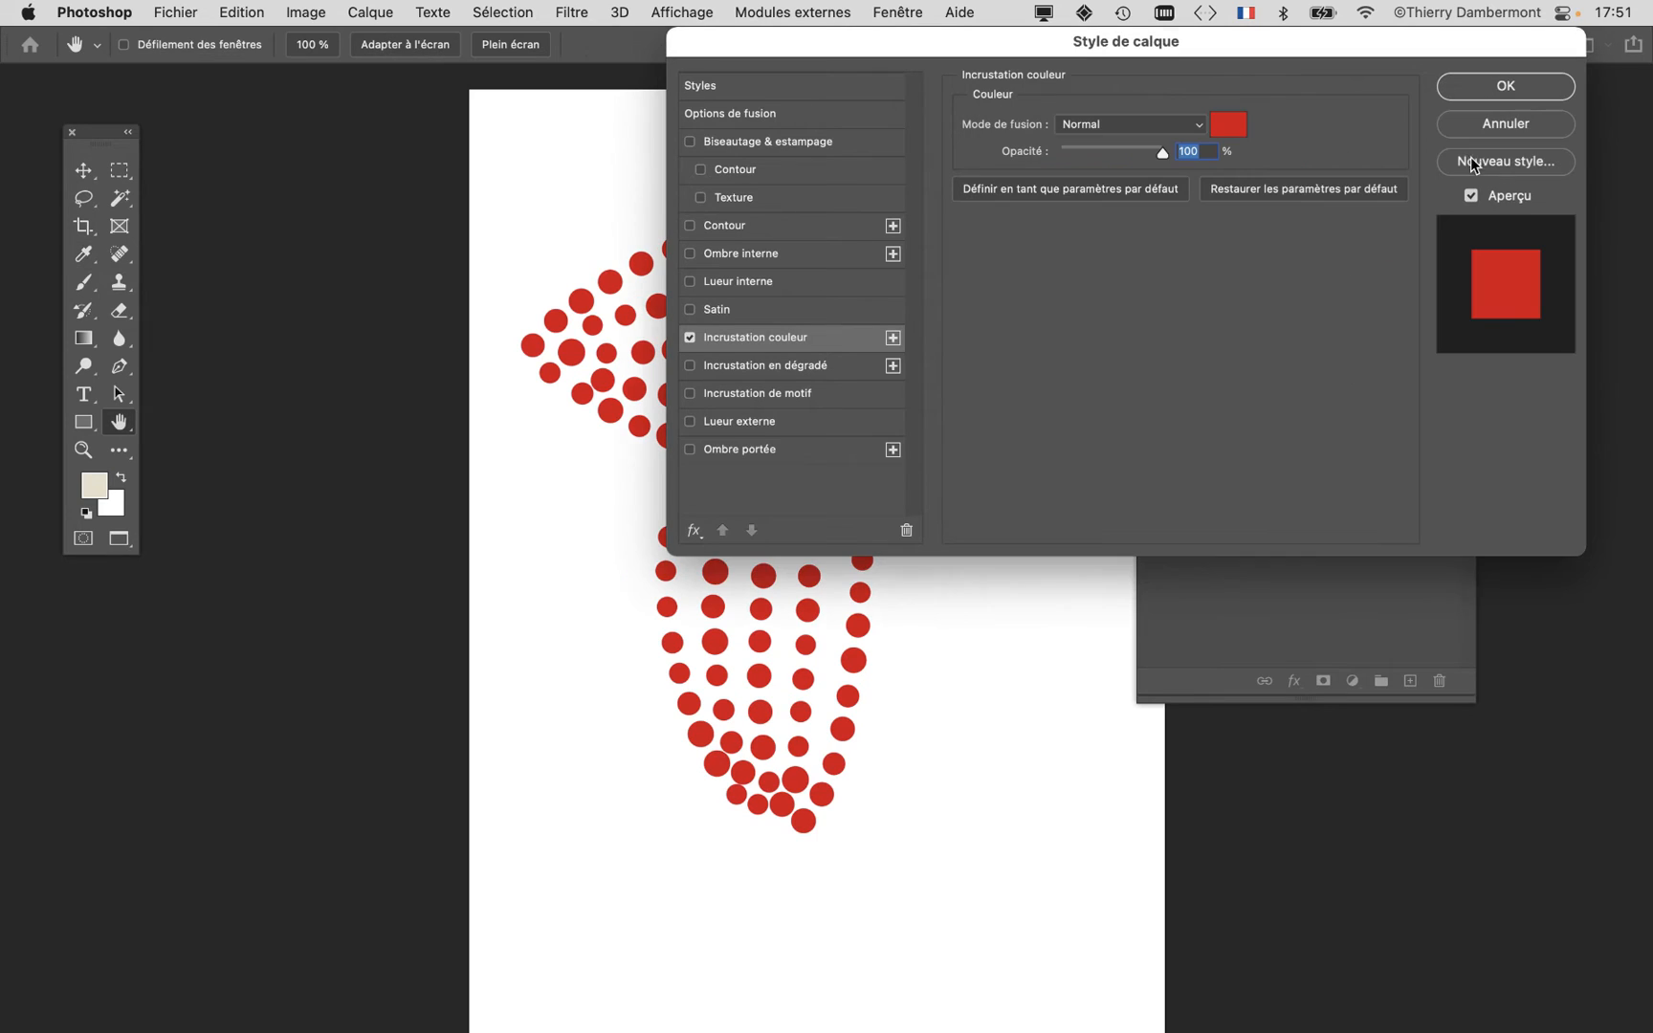
pyautogui.click(1480, 88)
# Step: Add an inner bevel (Biseautage & estampage) to the dots, raise its depth slightly, and set the global light angle to about 131°
pyautogui.scroll(5, 728, 392)
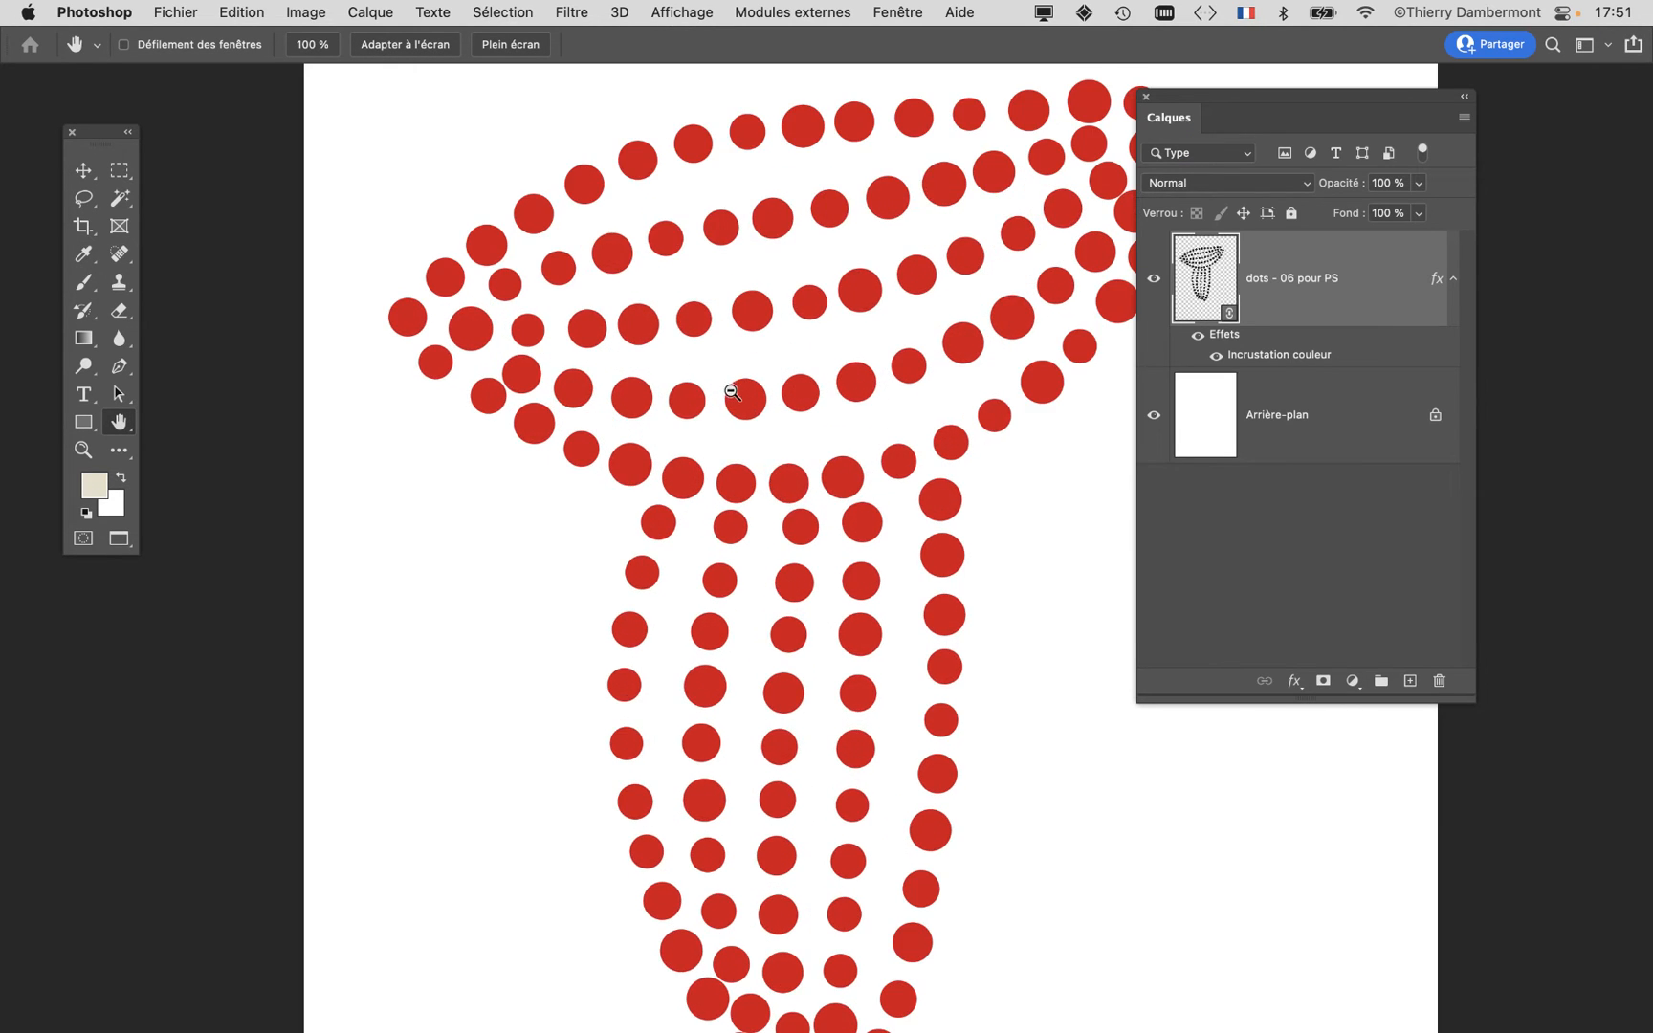
pyautogui.moveTo(678, 380); pyautogui.dragTo(483, 282)
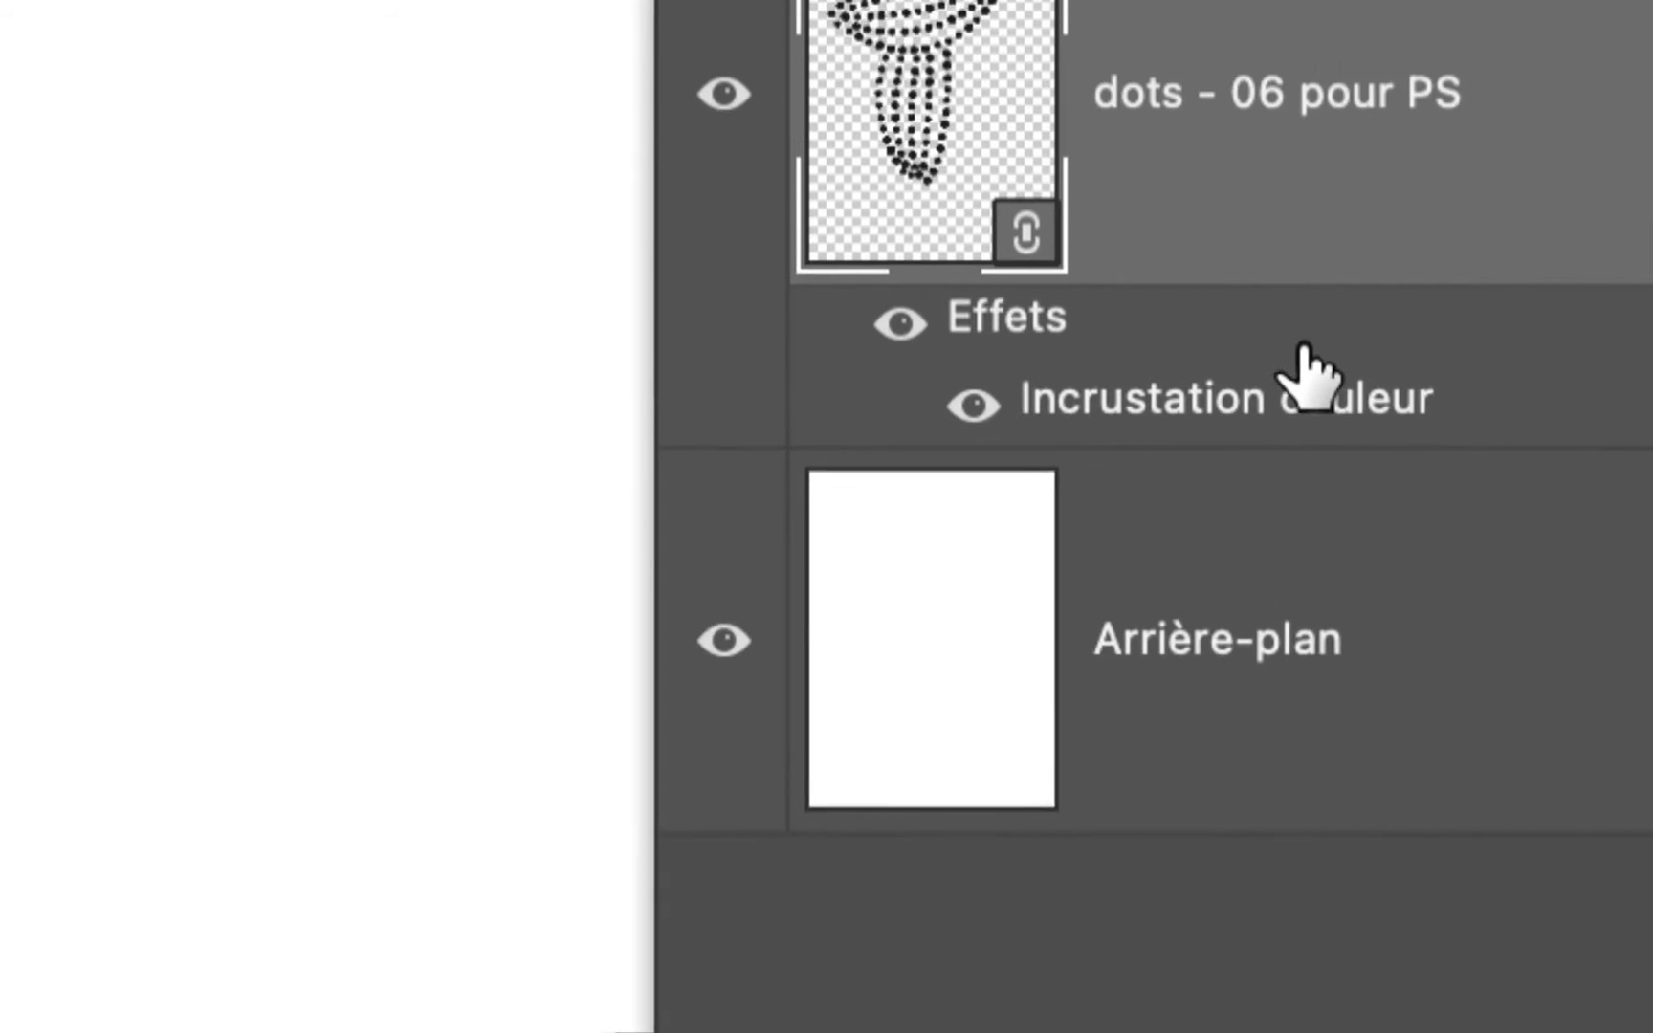
pyautogui.click(1301, 636)
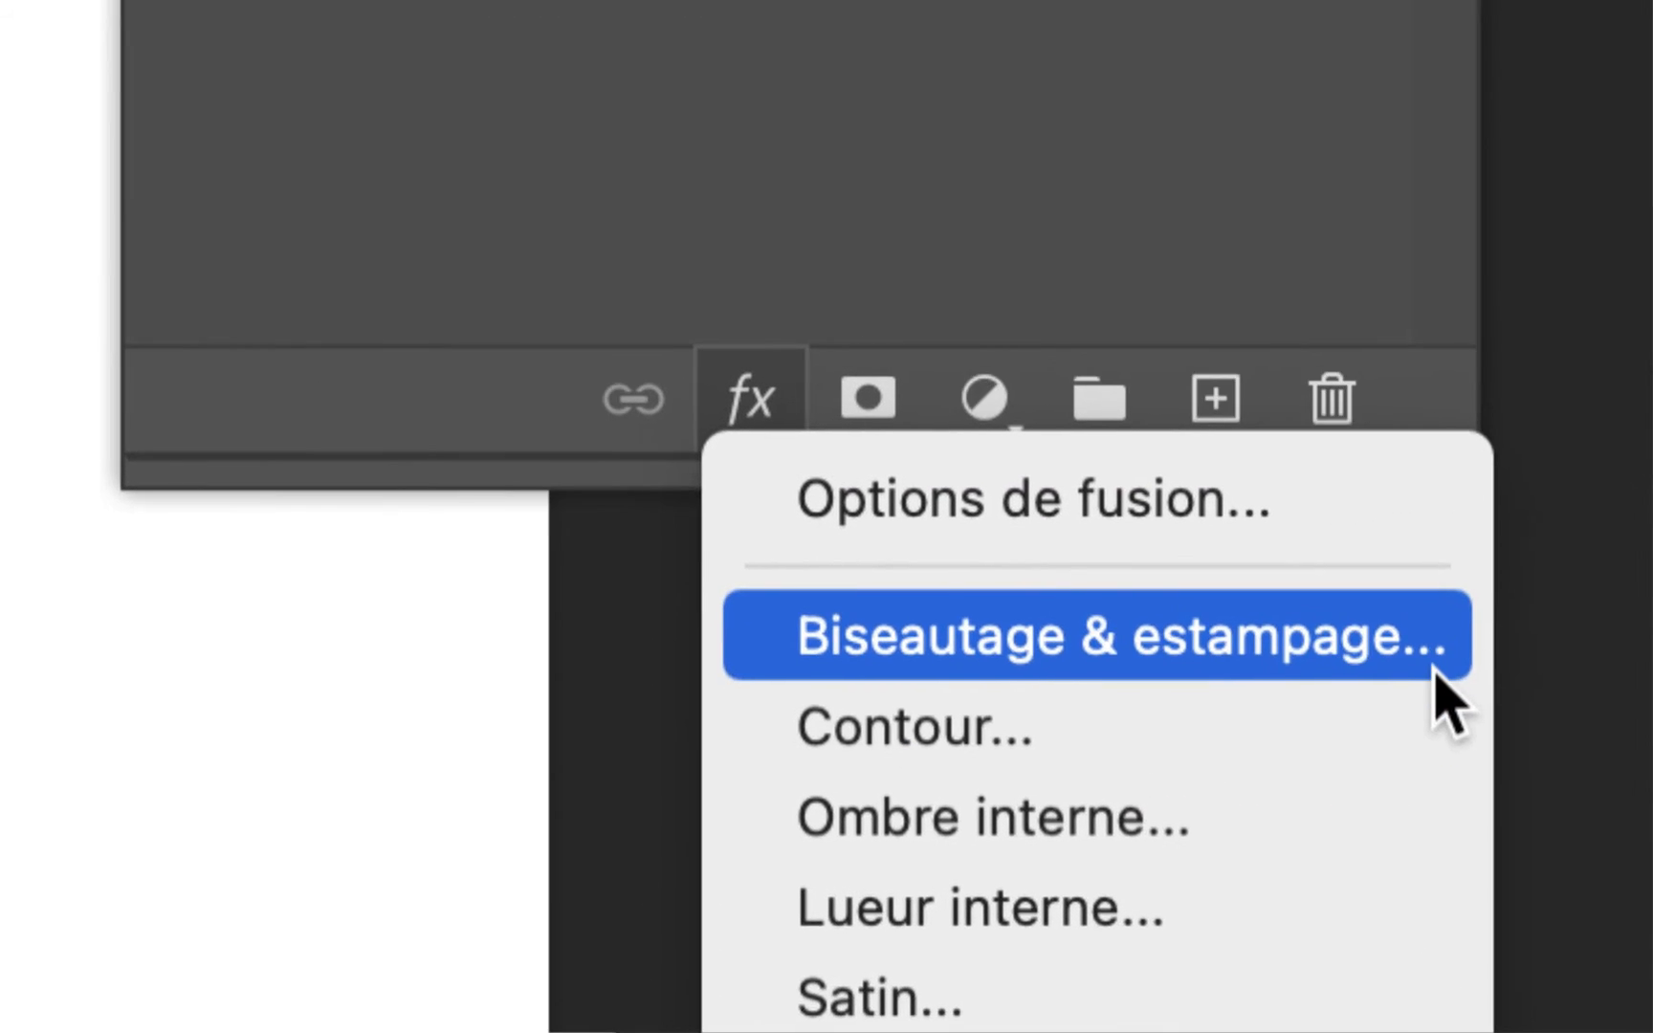
pyautogui.click(1432, 670)
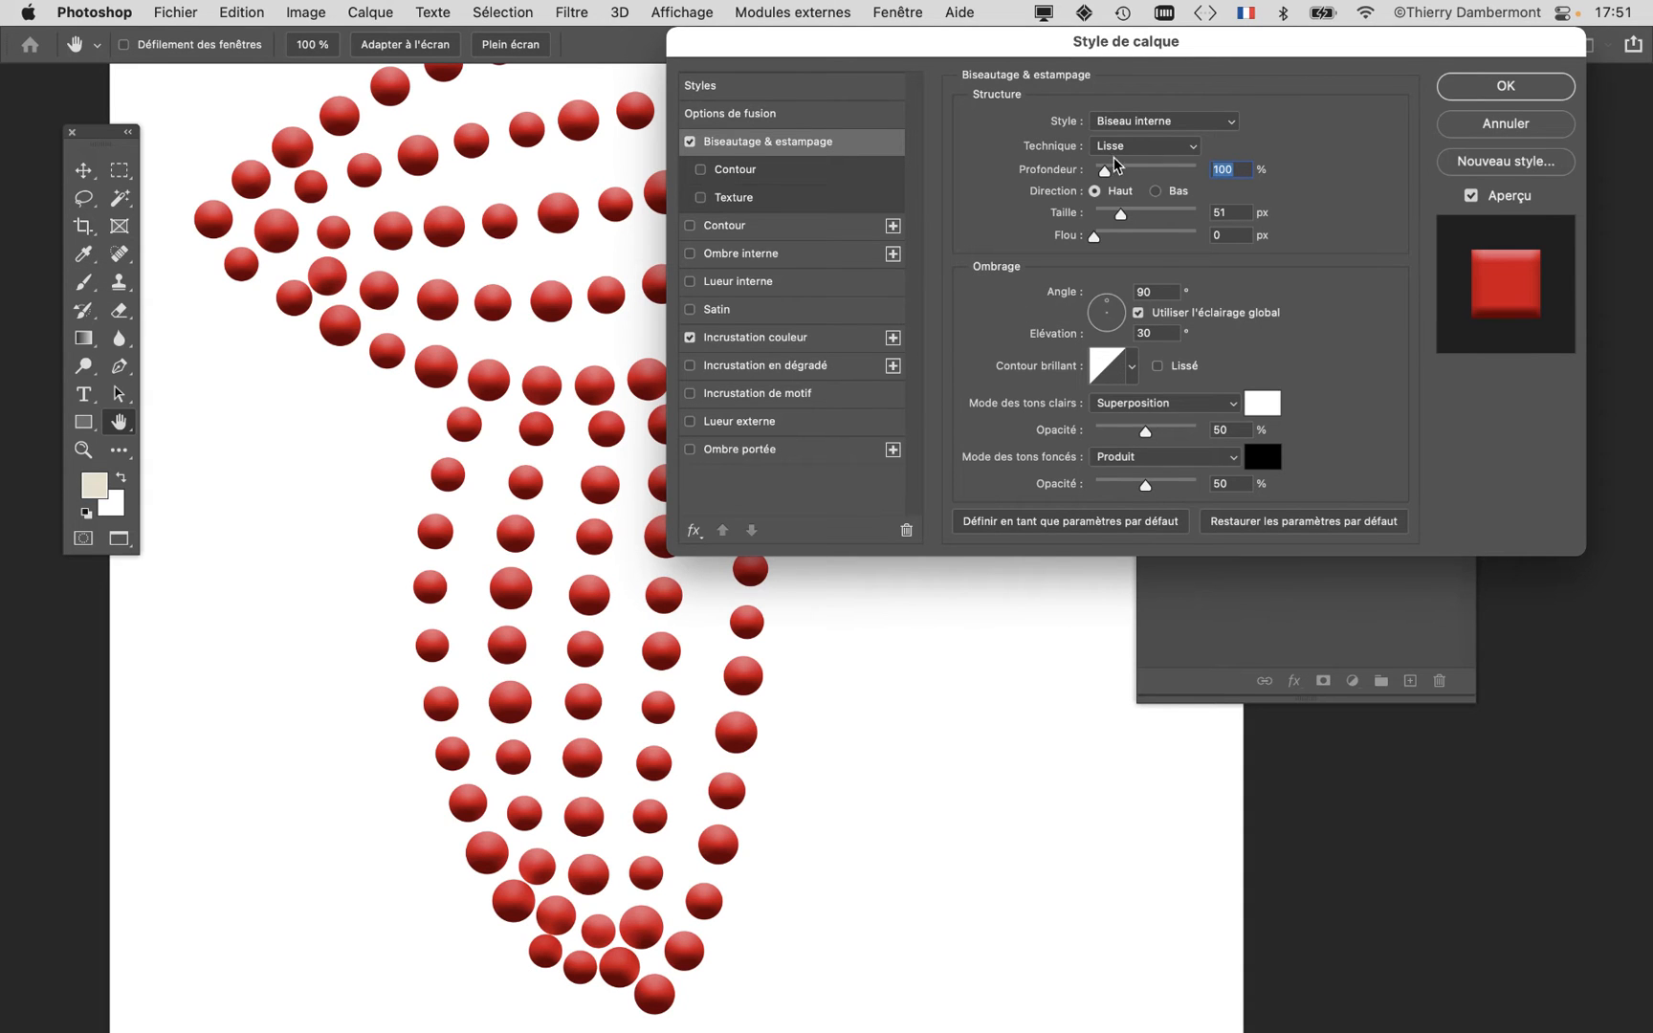
pyautogui.moveTo(1105, 173); pyautogui.dragTo(1110, 174)
pyautogui.moveTo(1104, 311); pyautogui.dragTo(1100, 308)
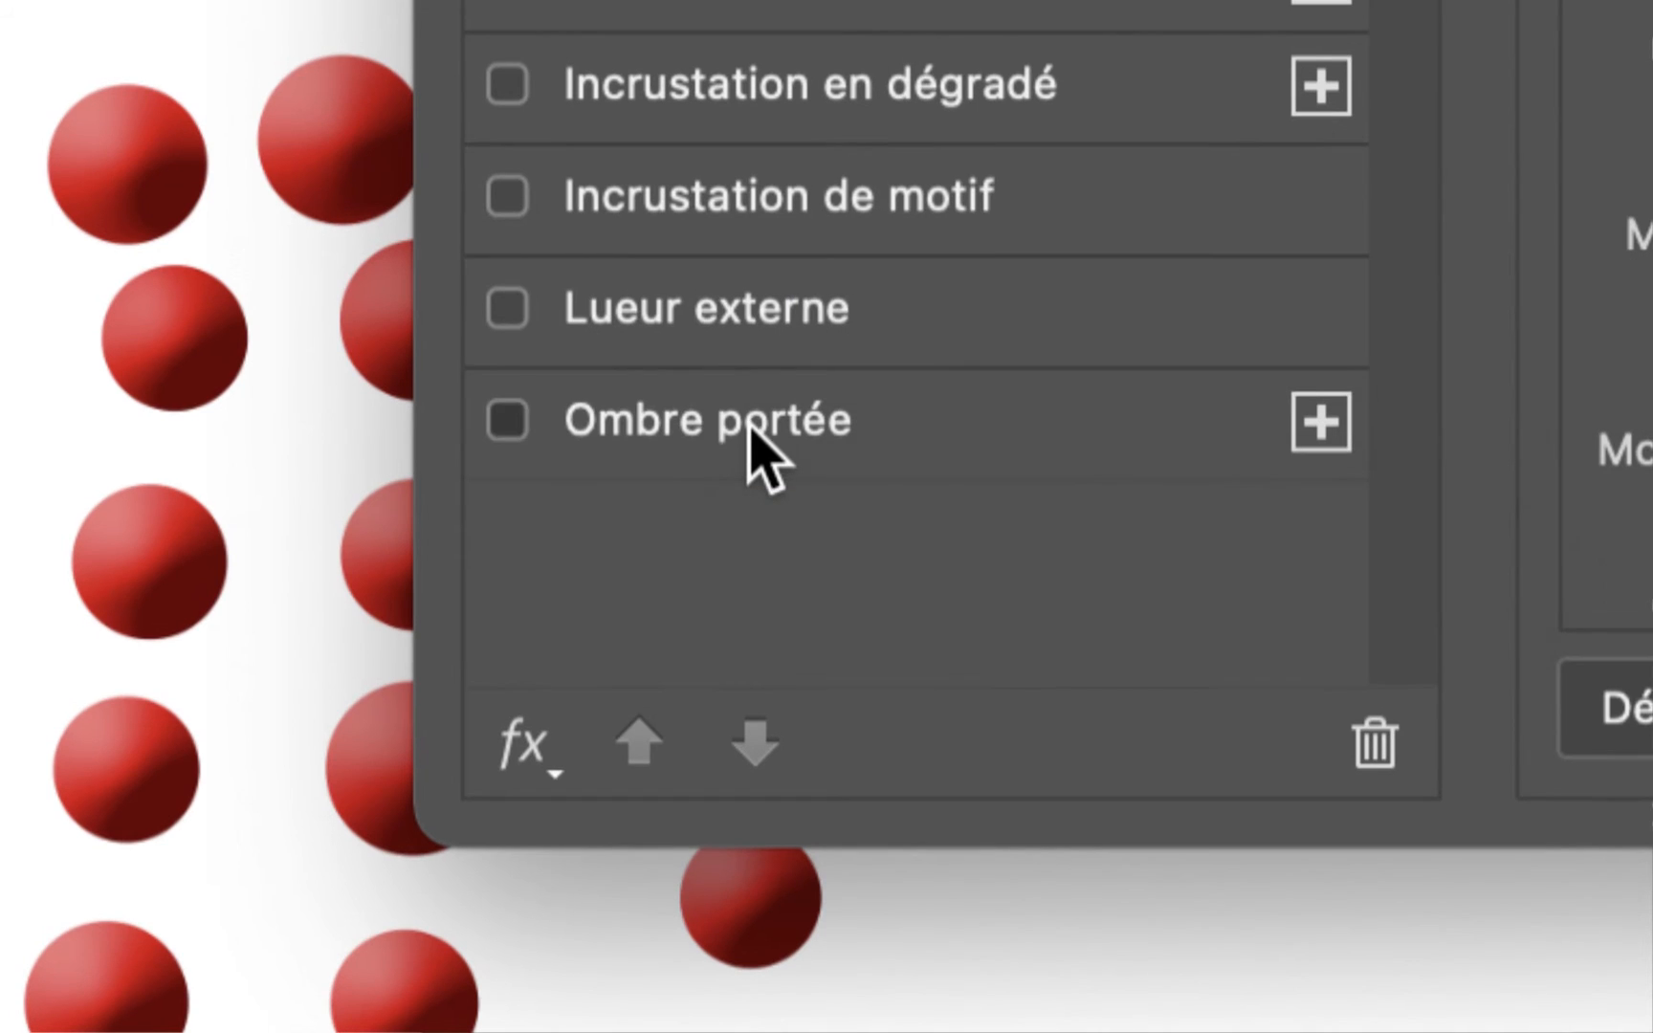
# Step: Add a black (#000000) drop shadow to the dots with 24% opacity, 17 px distance and 7 px size
pyautogui.click(750, 450)
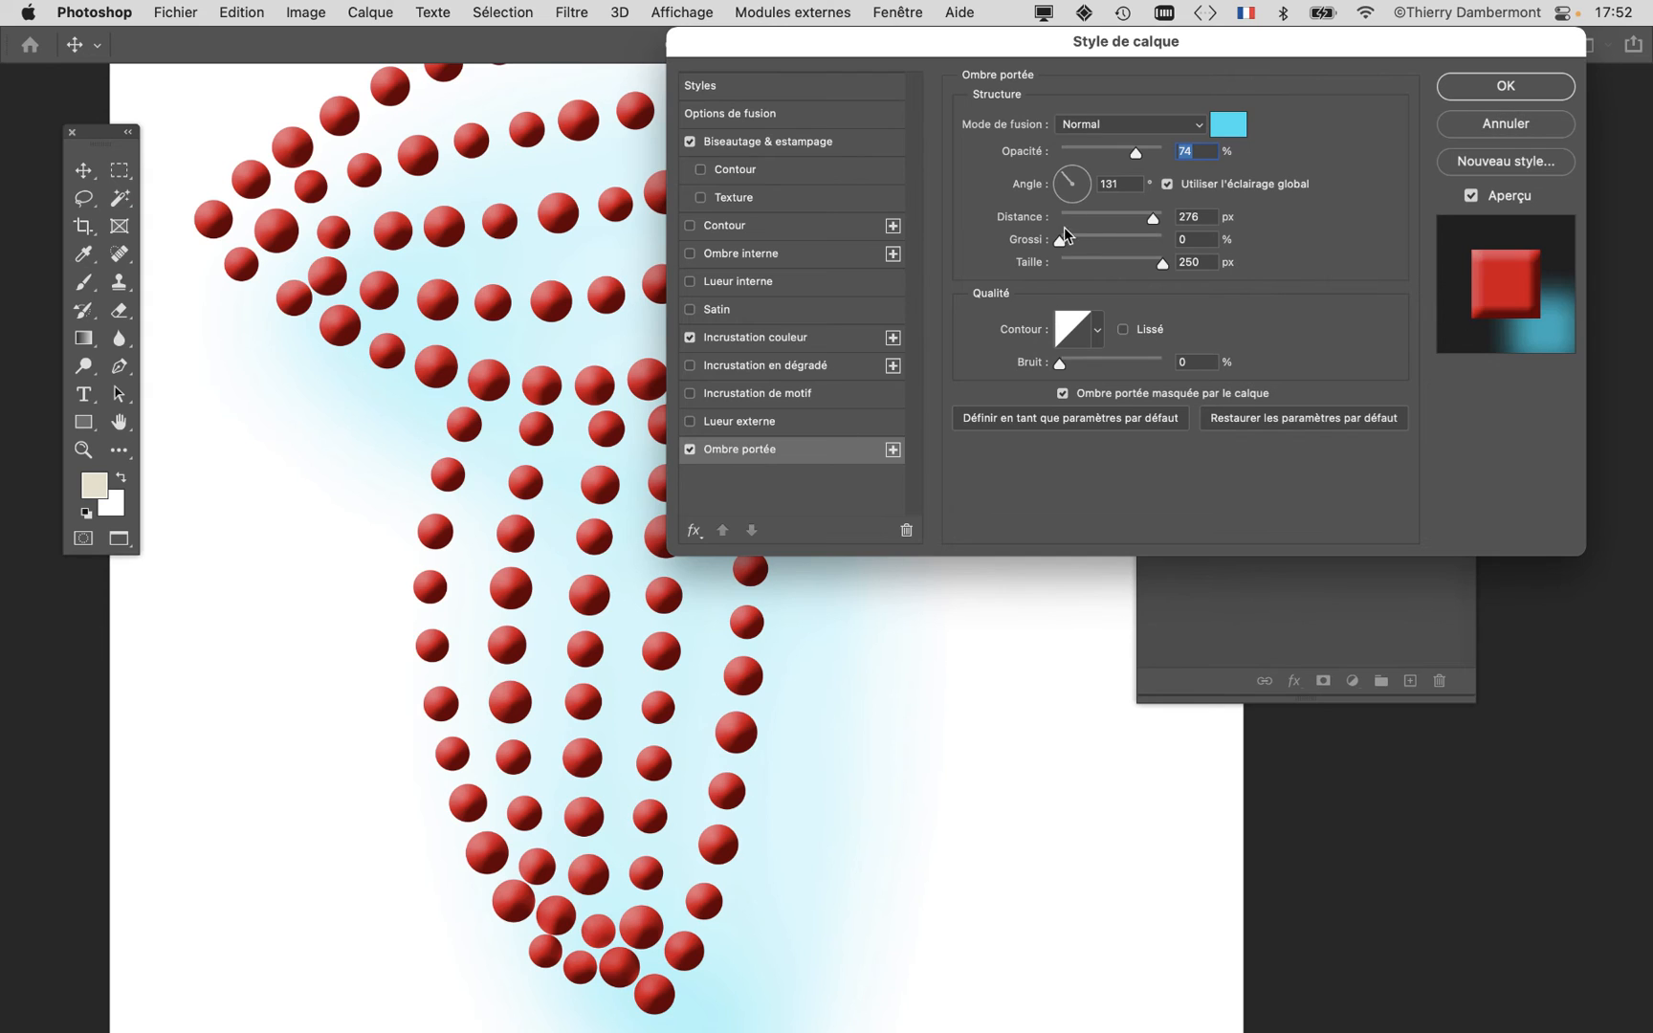
pyautogui.click(1085, 150)
pyautogui.click(1078, 216)
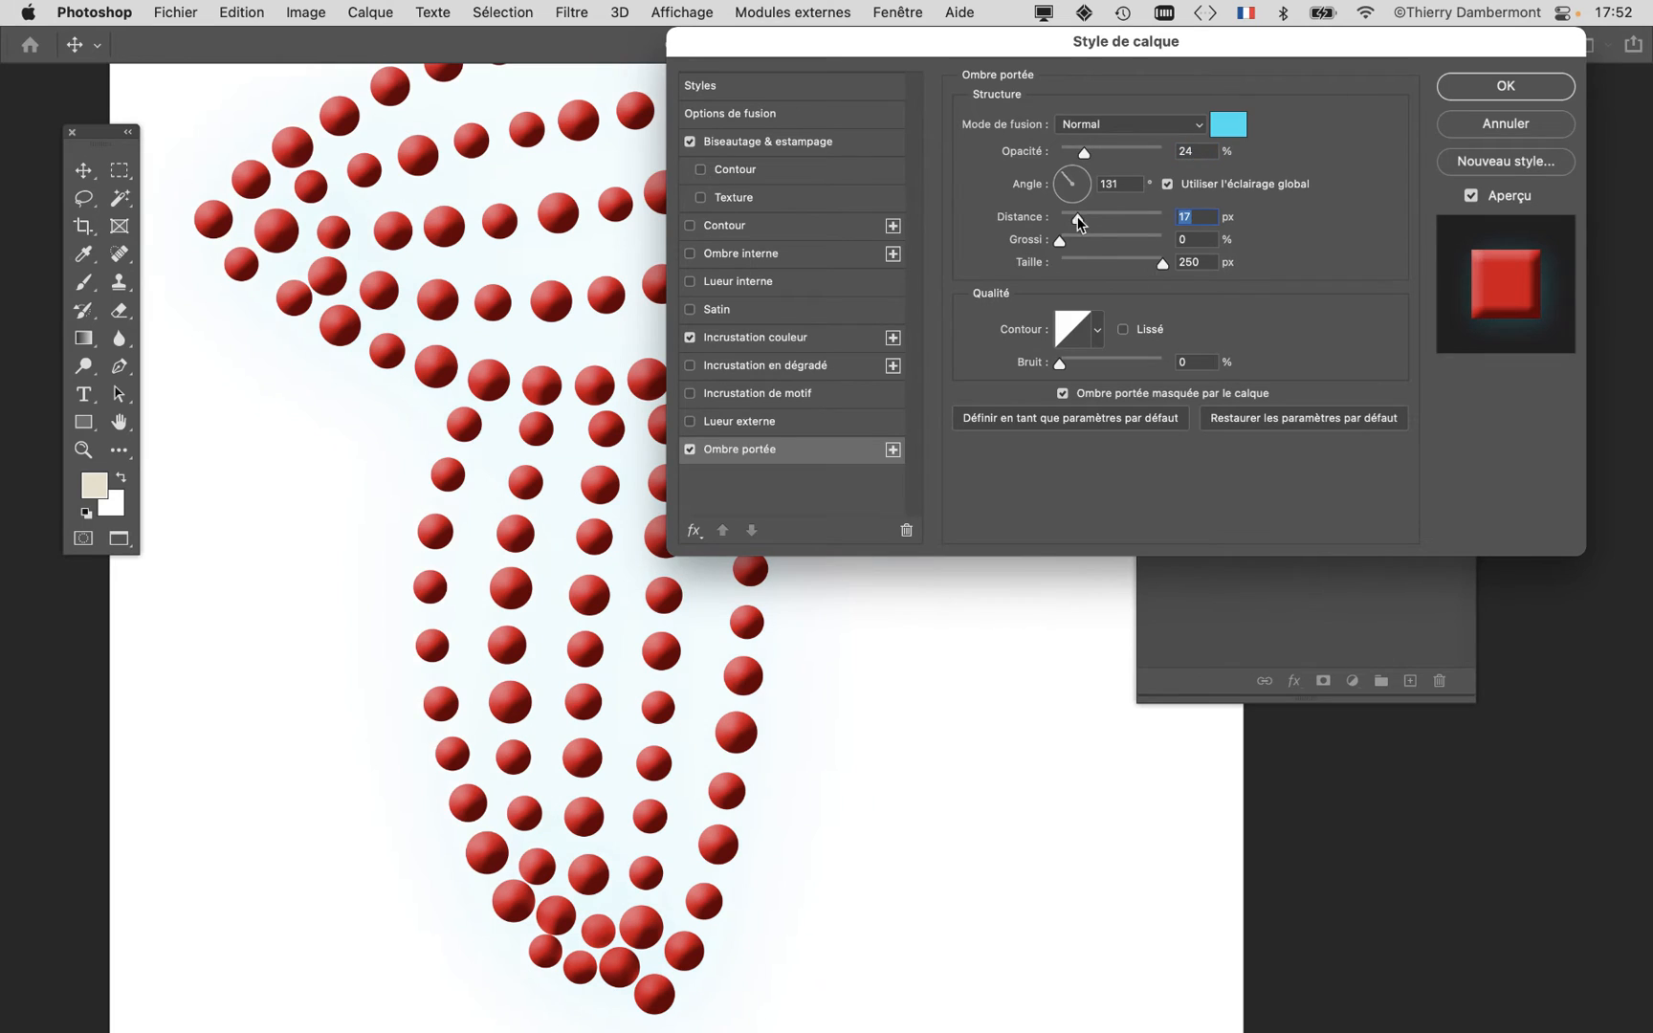
pyautogui.click(1066, 260)
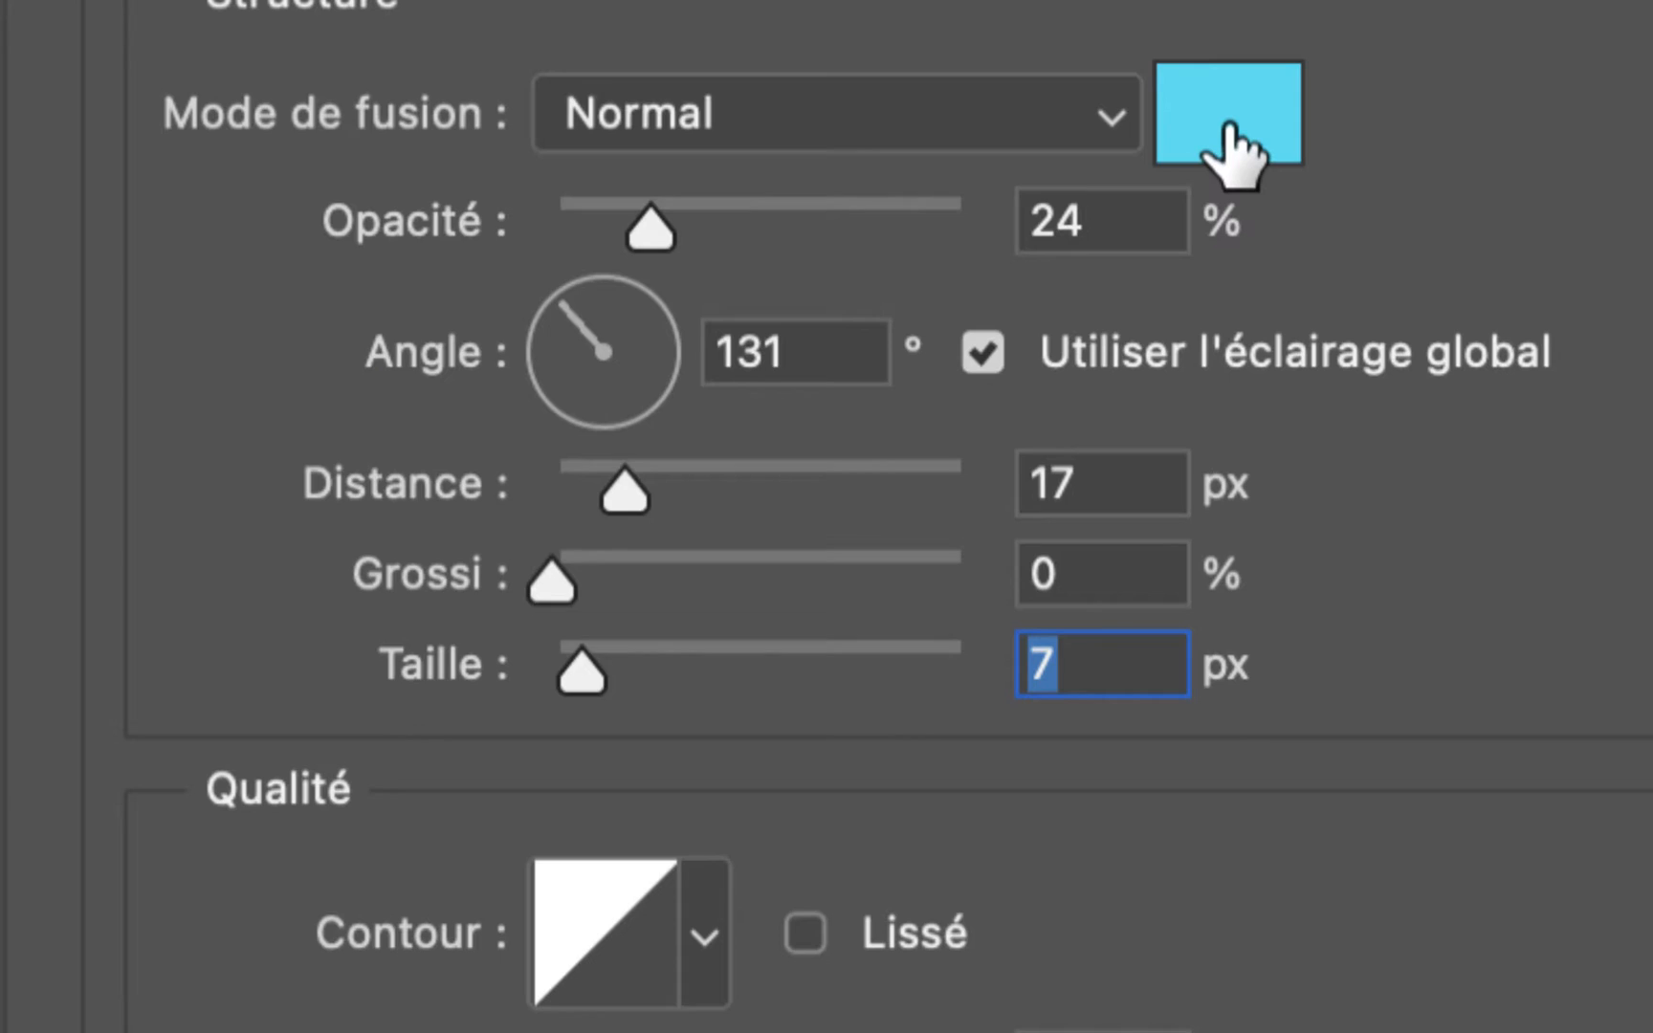
pyautogui.click(1229, 130)
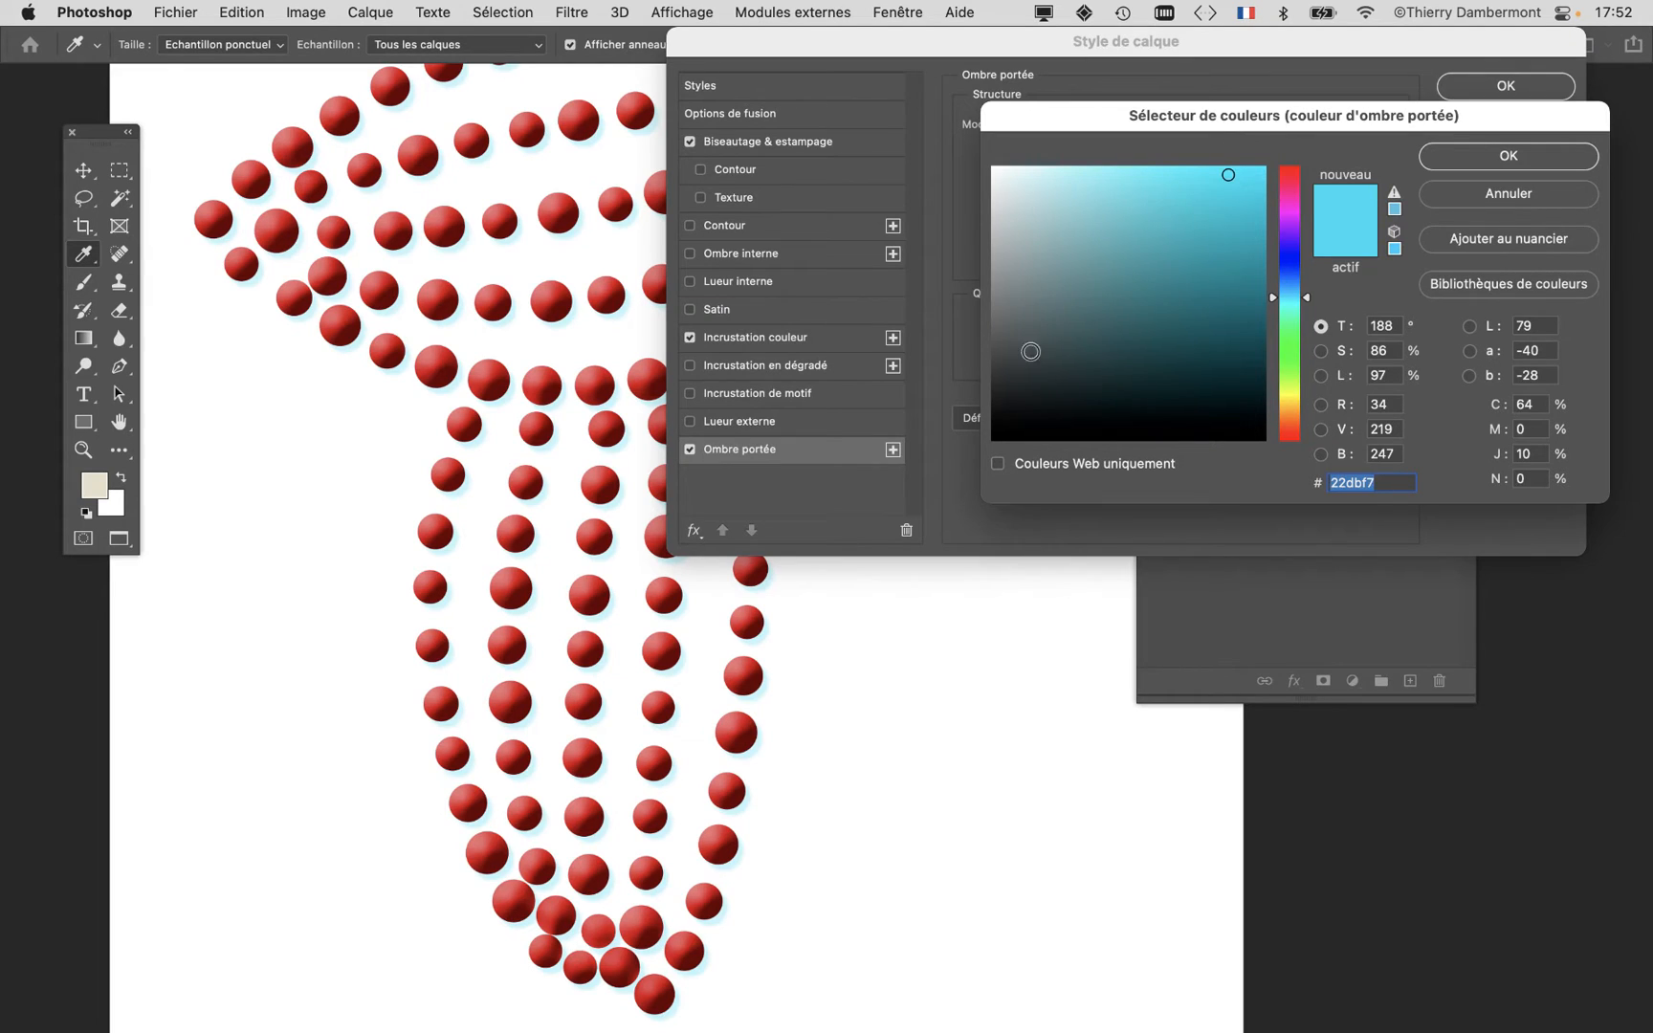
pyautogui.moveTo(1030, 351); pyautogui.dragTo(993, 440)
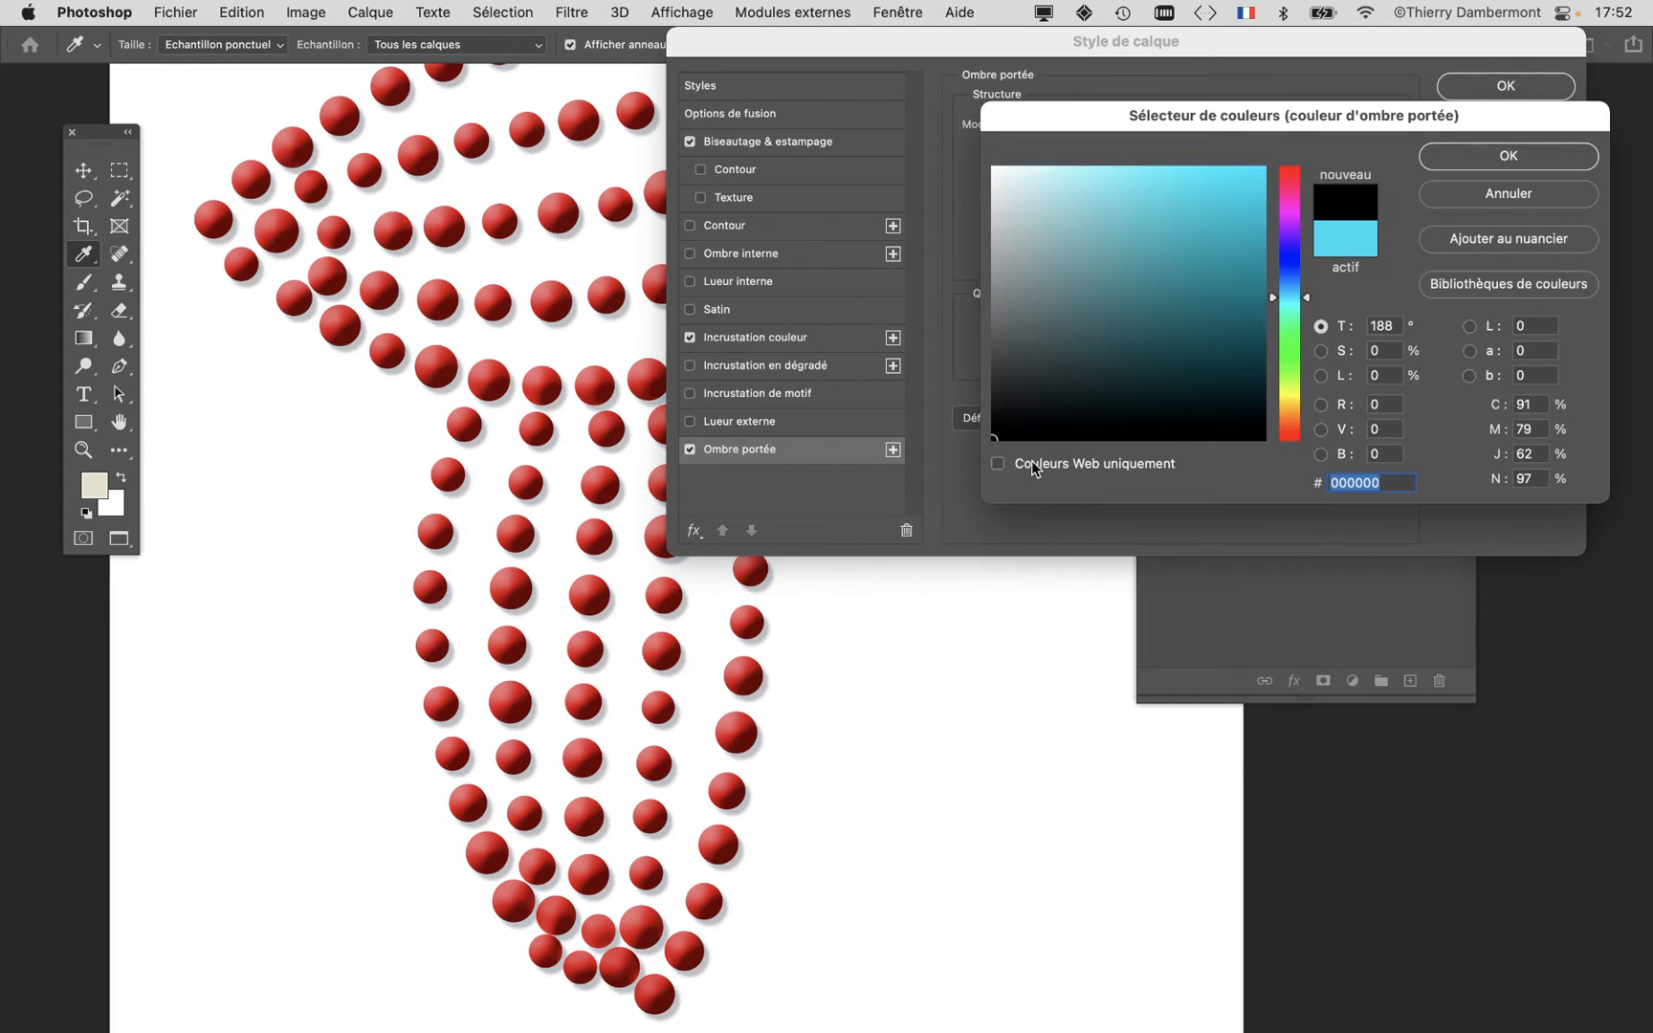
pyautogui.click(1481, 153)
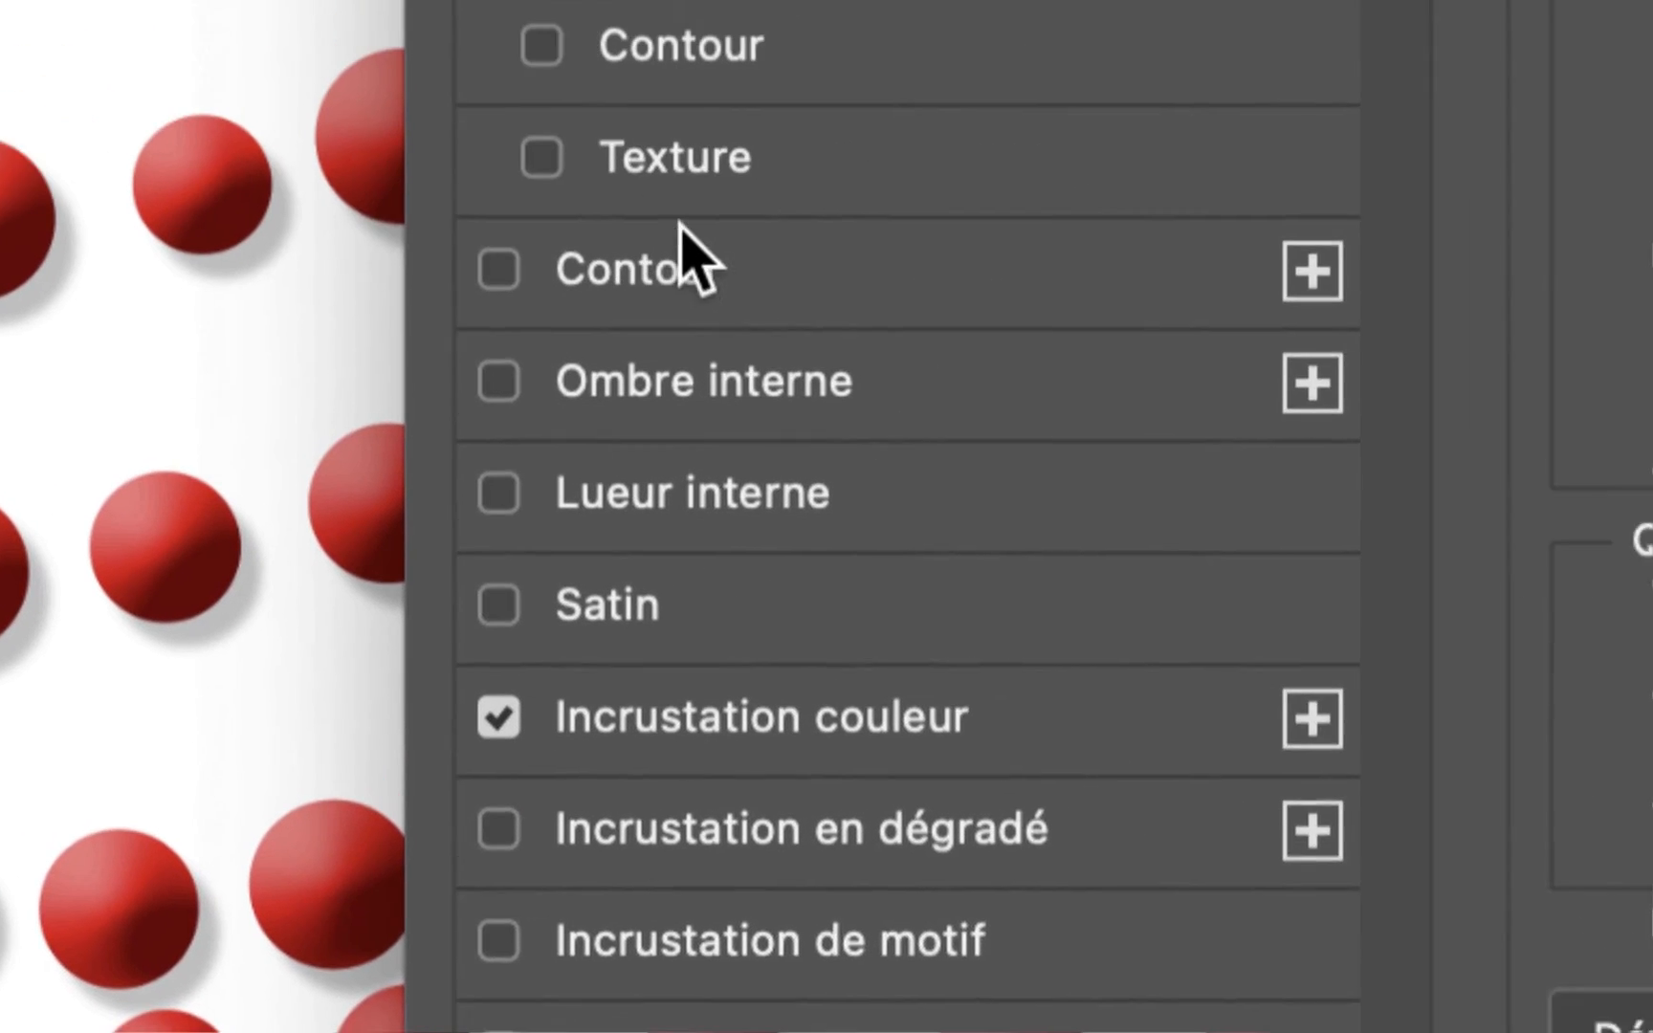
# Step: Add the leaf-pattern Texture to the bevel with its Relief set to +34%, and apply the layer style
pyautogui.click(690, 170)
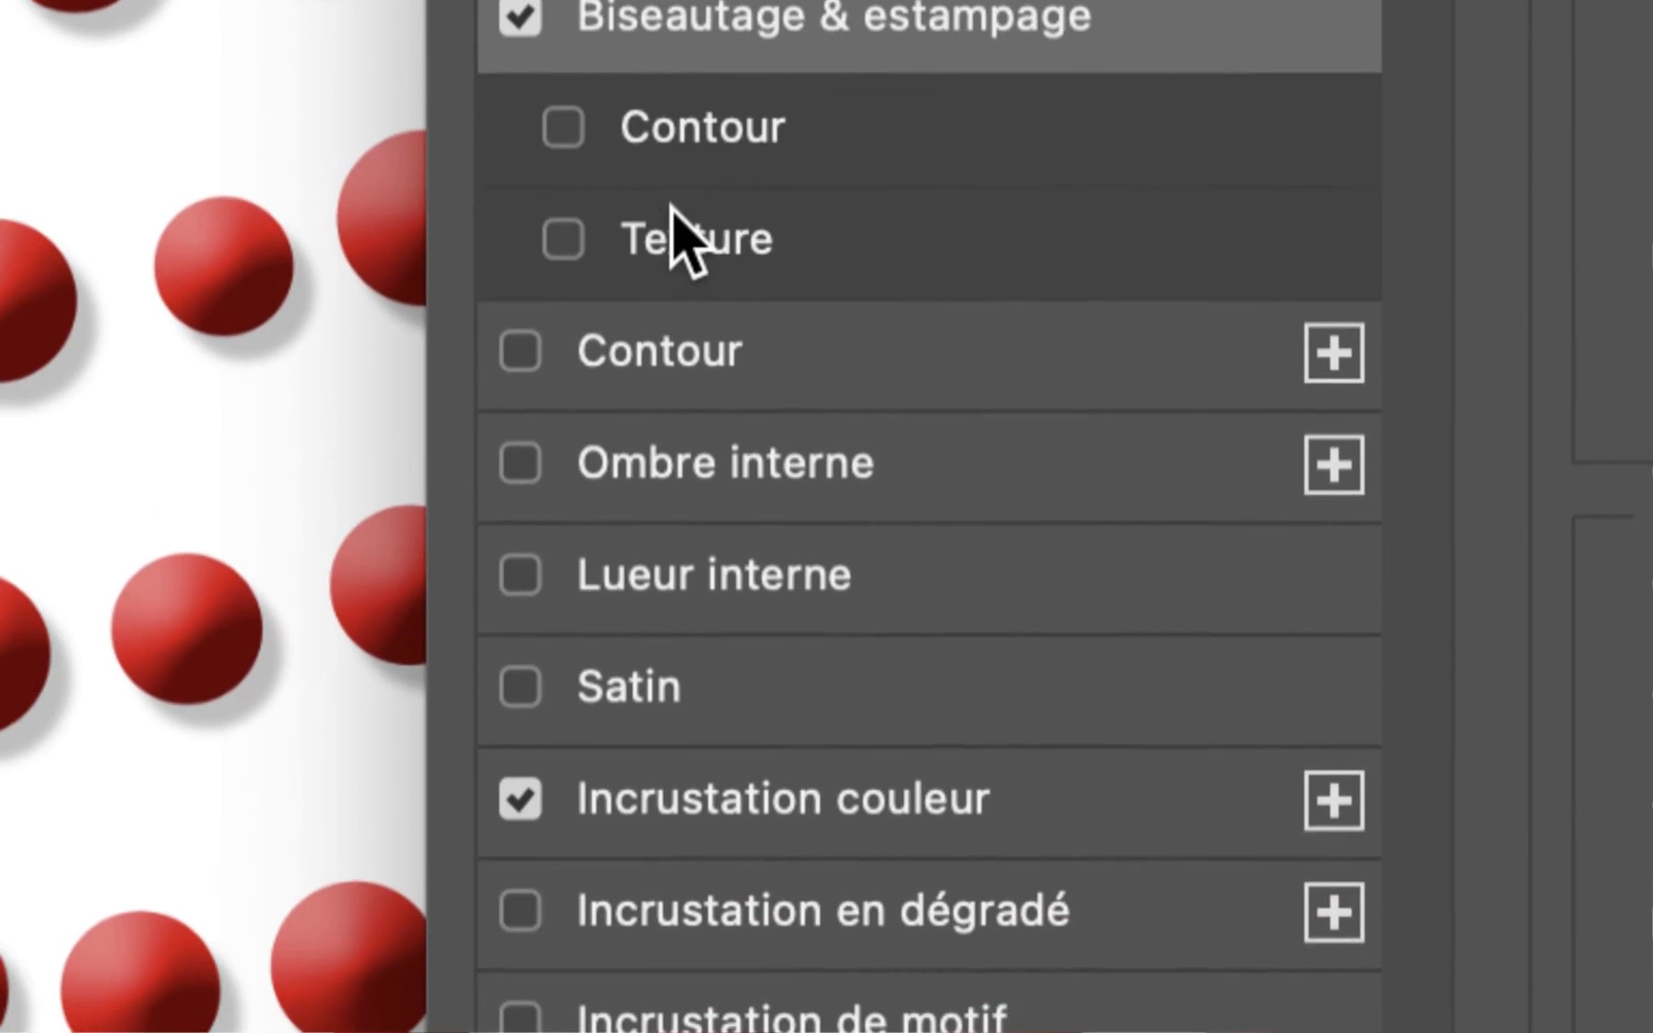
pyautogui.click(672, 208)
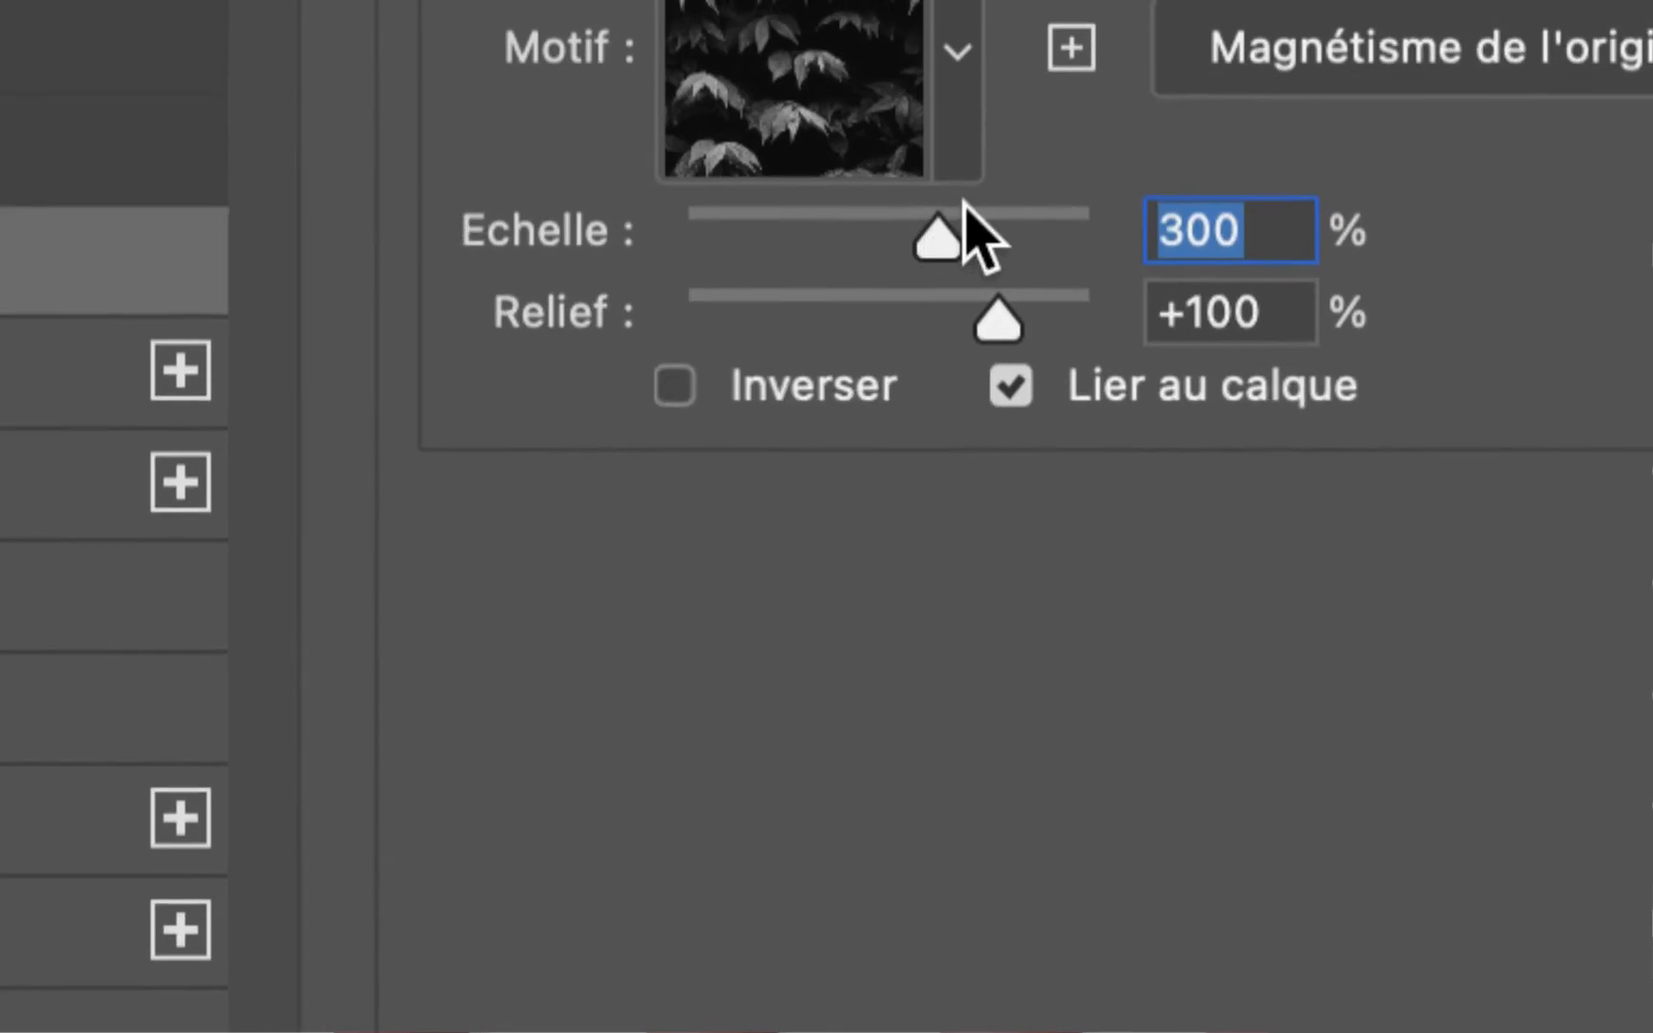
pyautogui.click(903, 299)
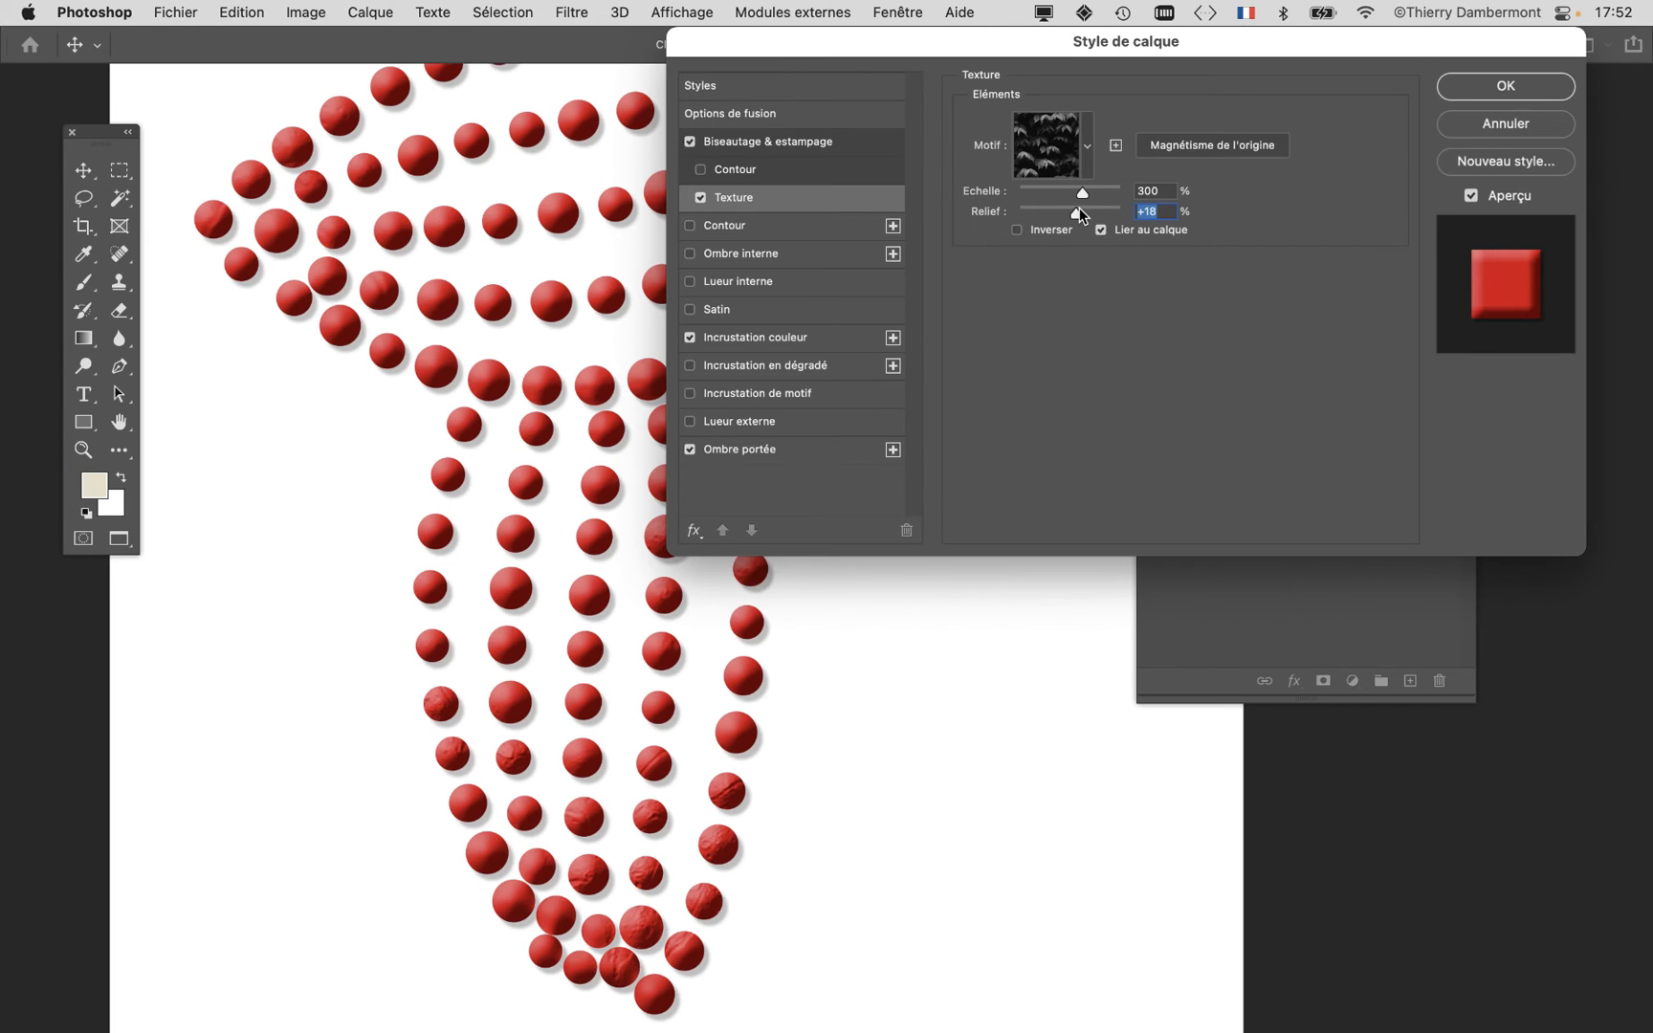
pyautogui.moveTo(1079, 214); pyautogui.dragTo(1081, 215)
pyautogui.scroll(6, 531, 316)
pyautogui.scroll(2, 527, 314)
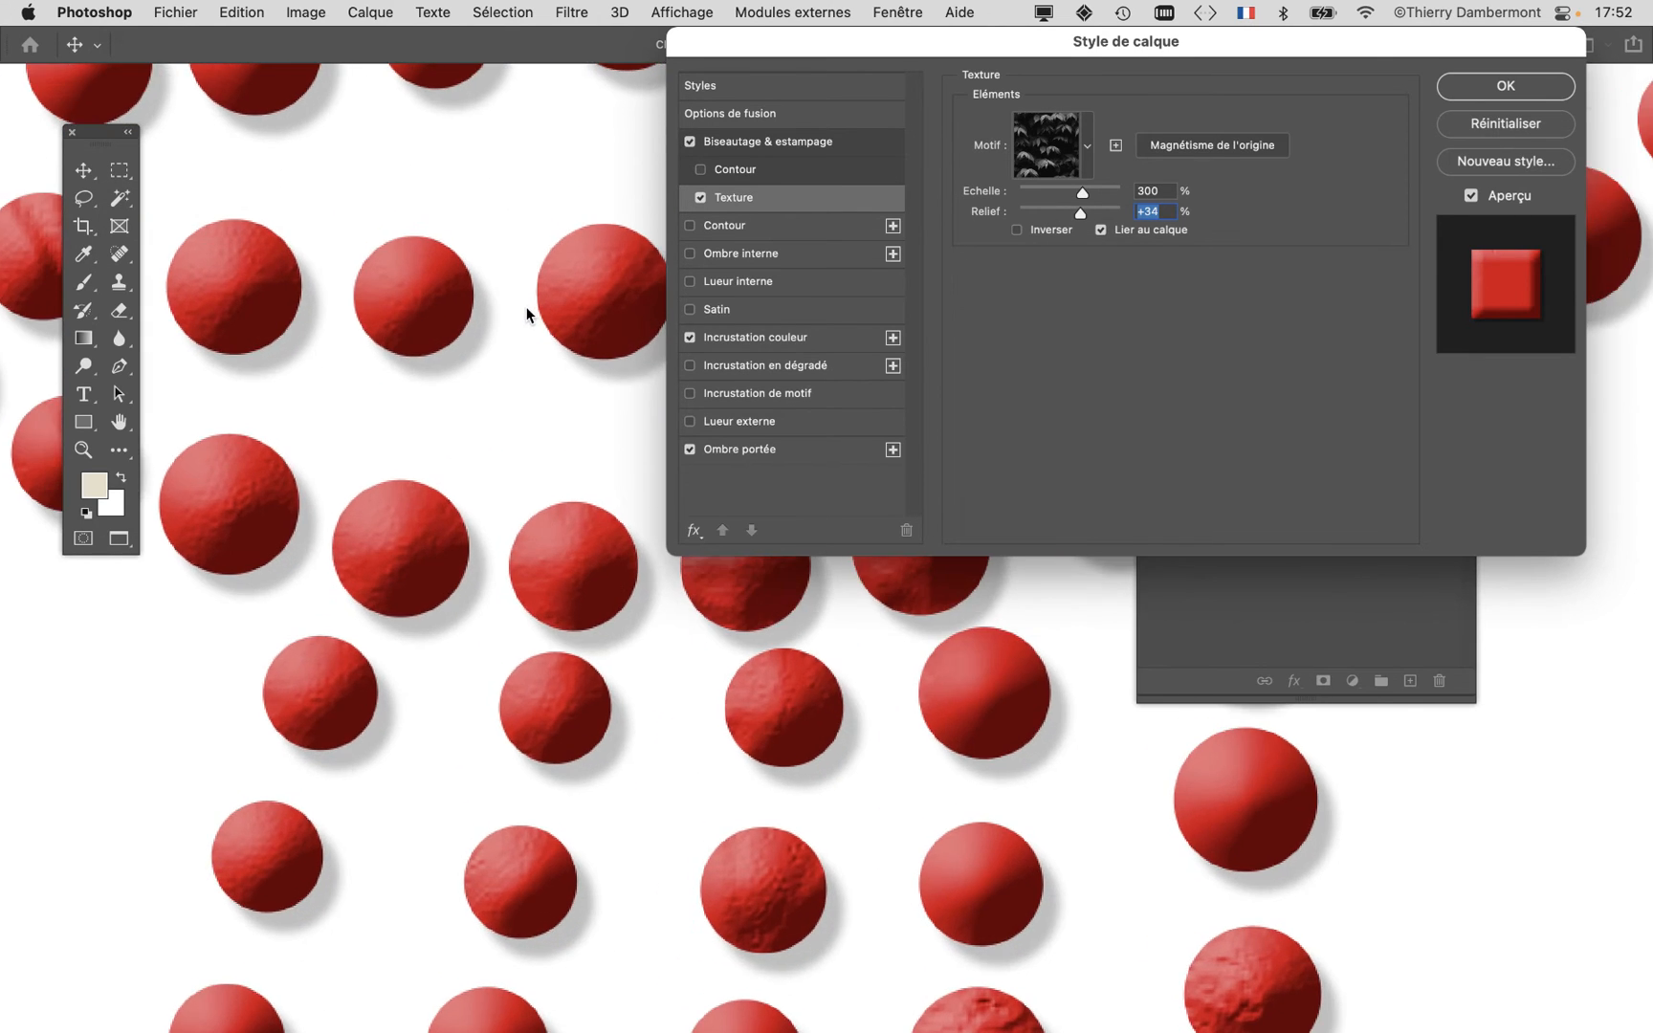
pyautogui.click(1466, 94)
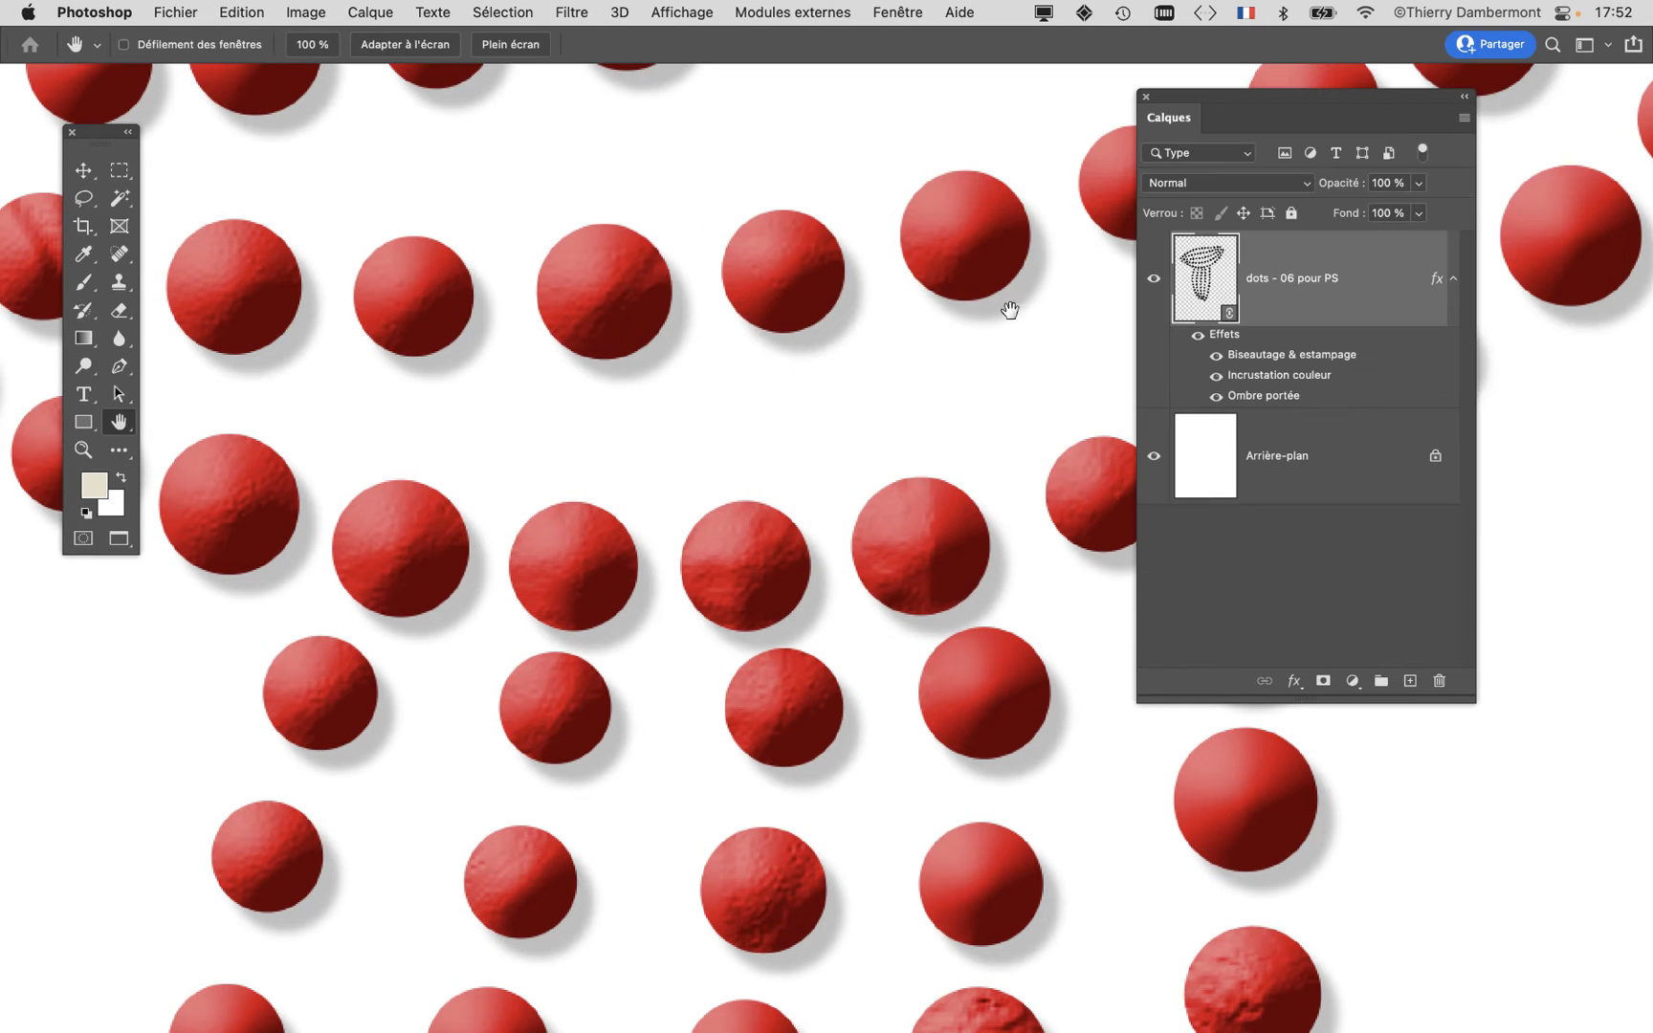
# Step: Save the document in Photoshop format as "dots dans PS - 01.psd" with maximised compatibility
pyautogui.scroll(-5, 877, 450)
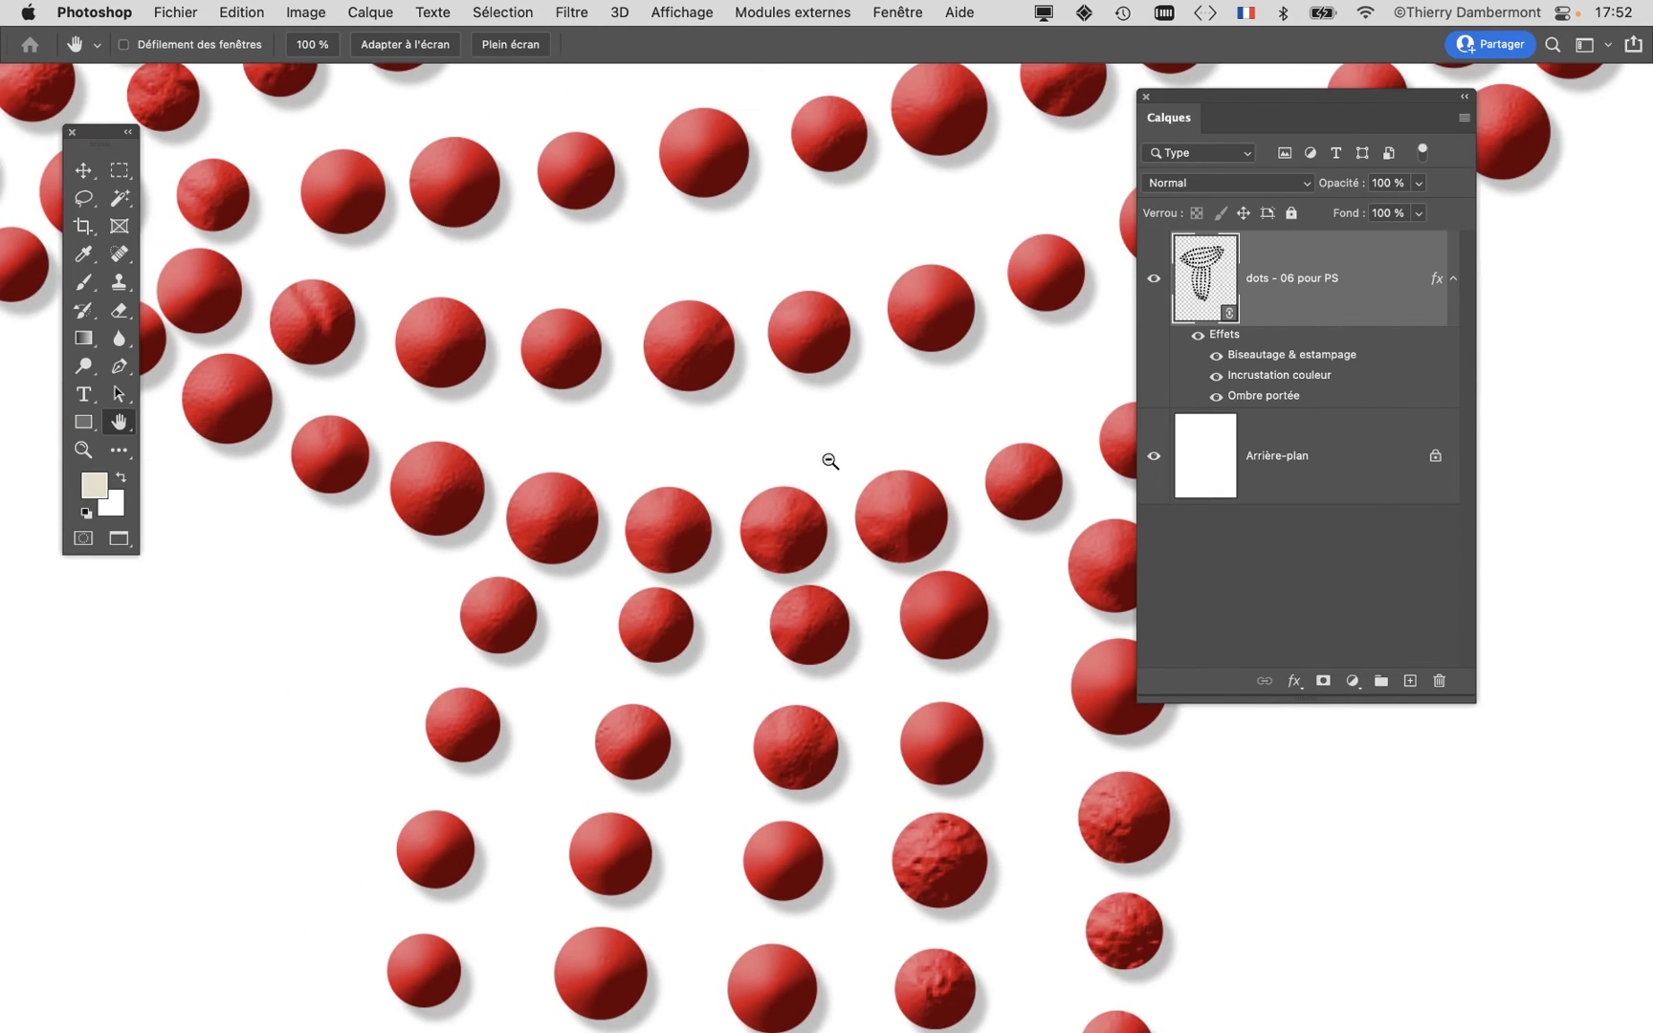
pyautogui.scroll(-4, 816, 436)
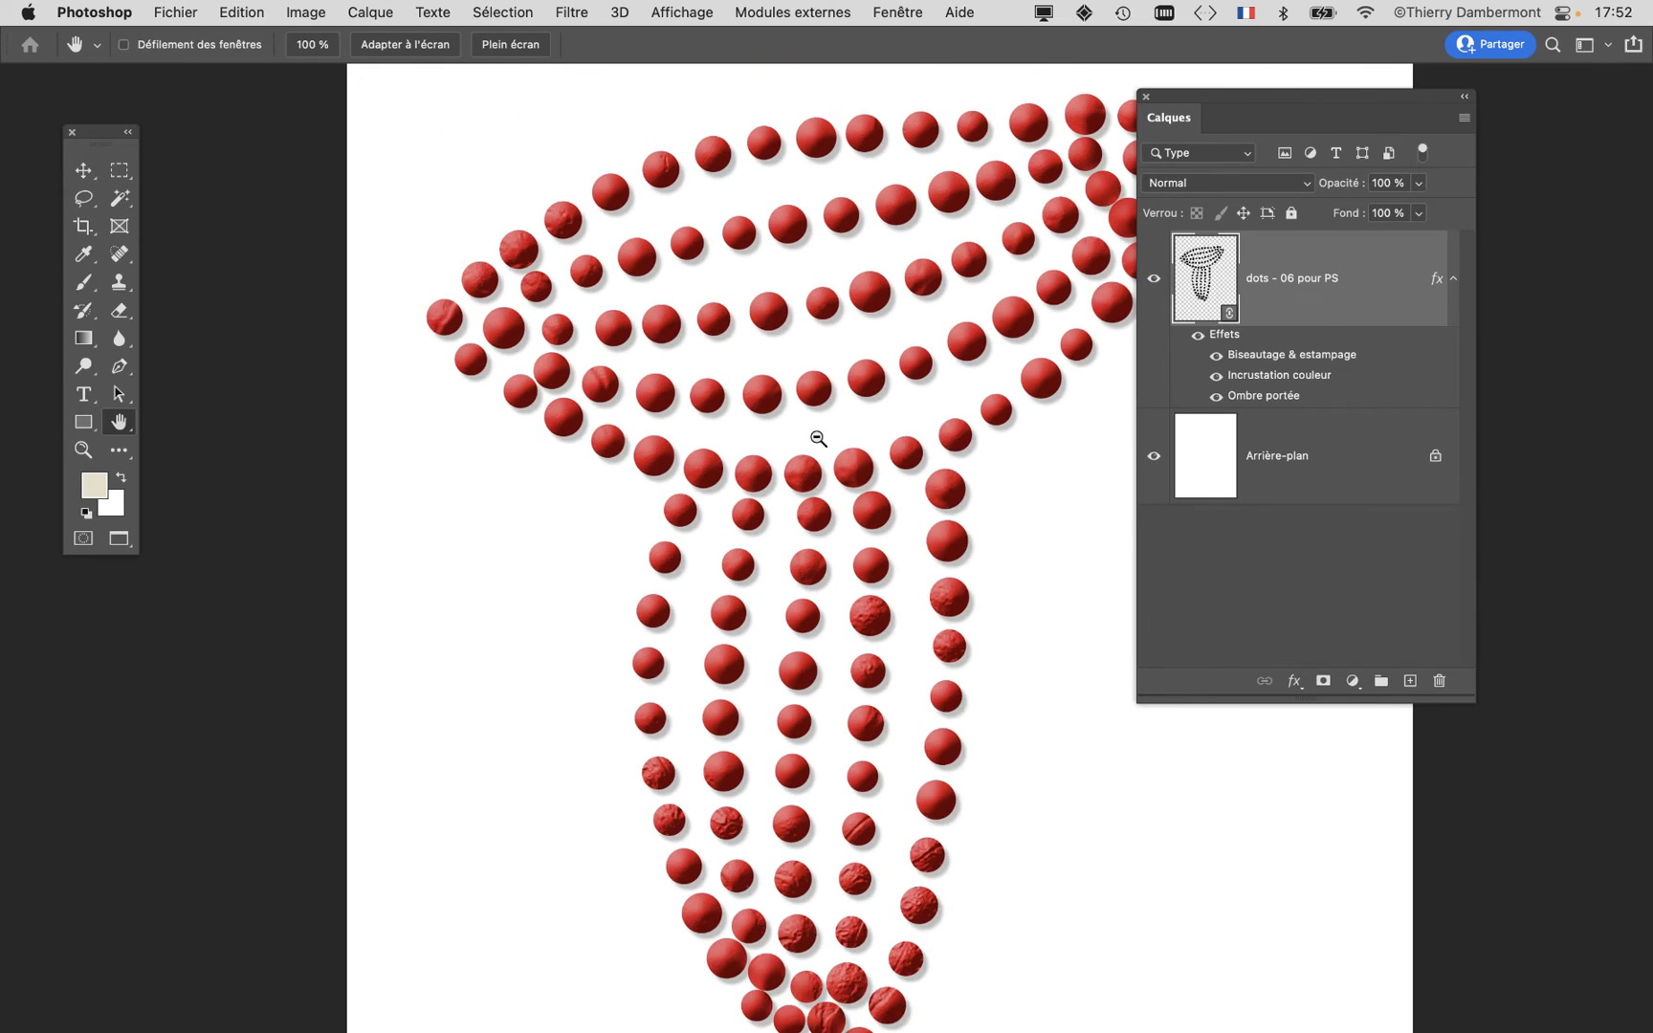
pyautogui.scroll(-1, 818, 438)
pyautogui.click(175, 11)
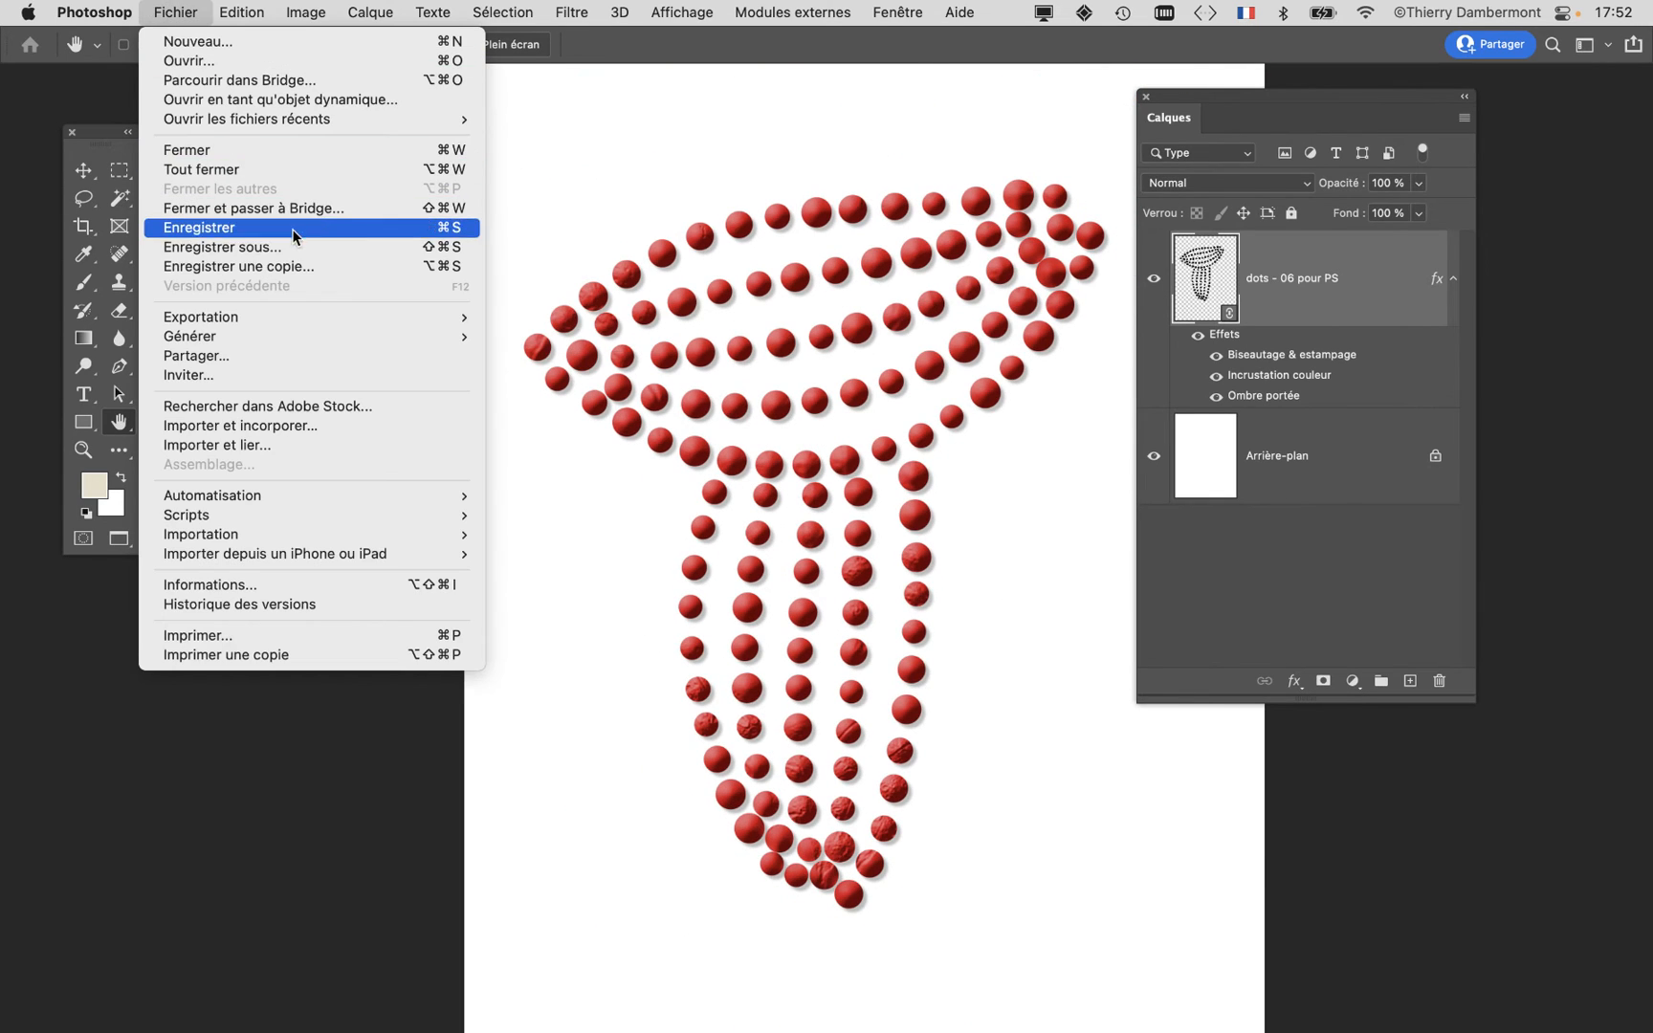
pyautogui.click(308, 254)
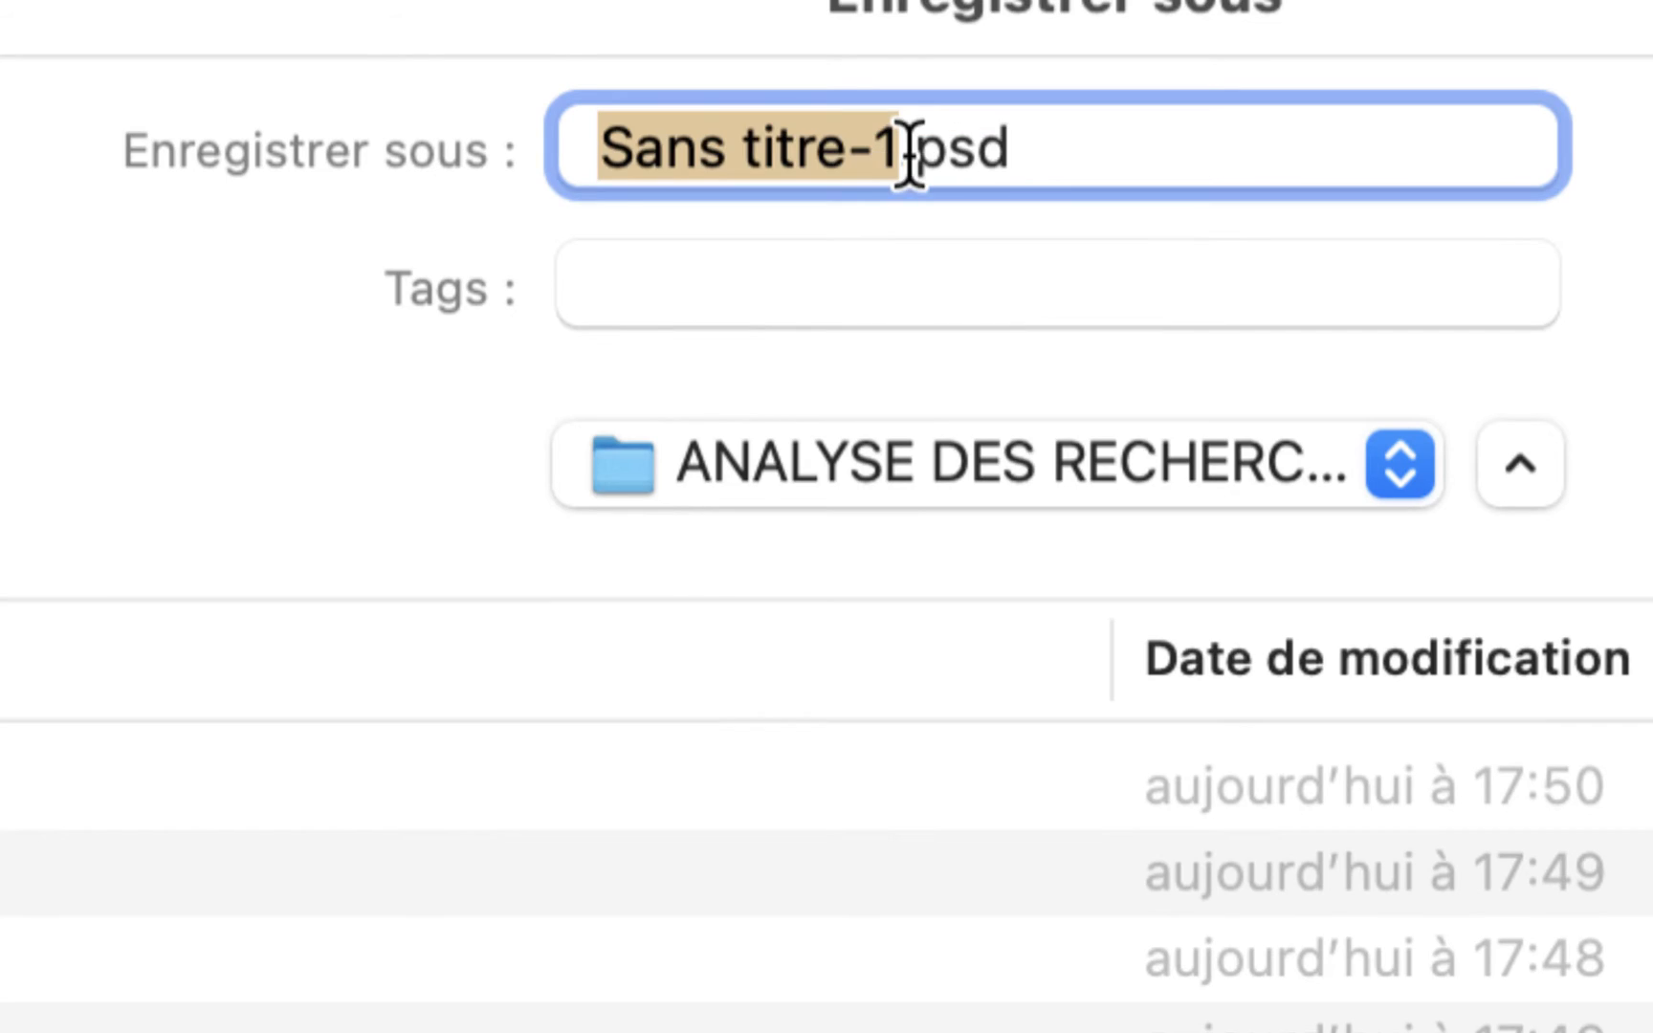
pyautogui.write('dots dans PS')
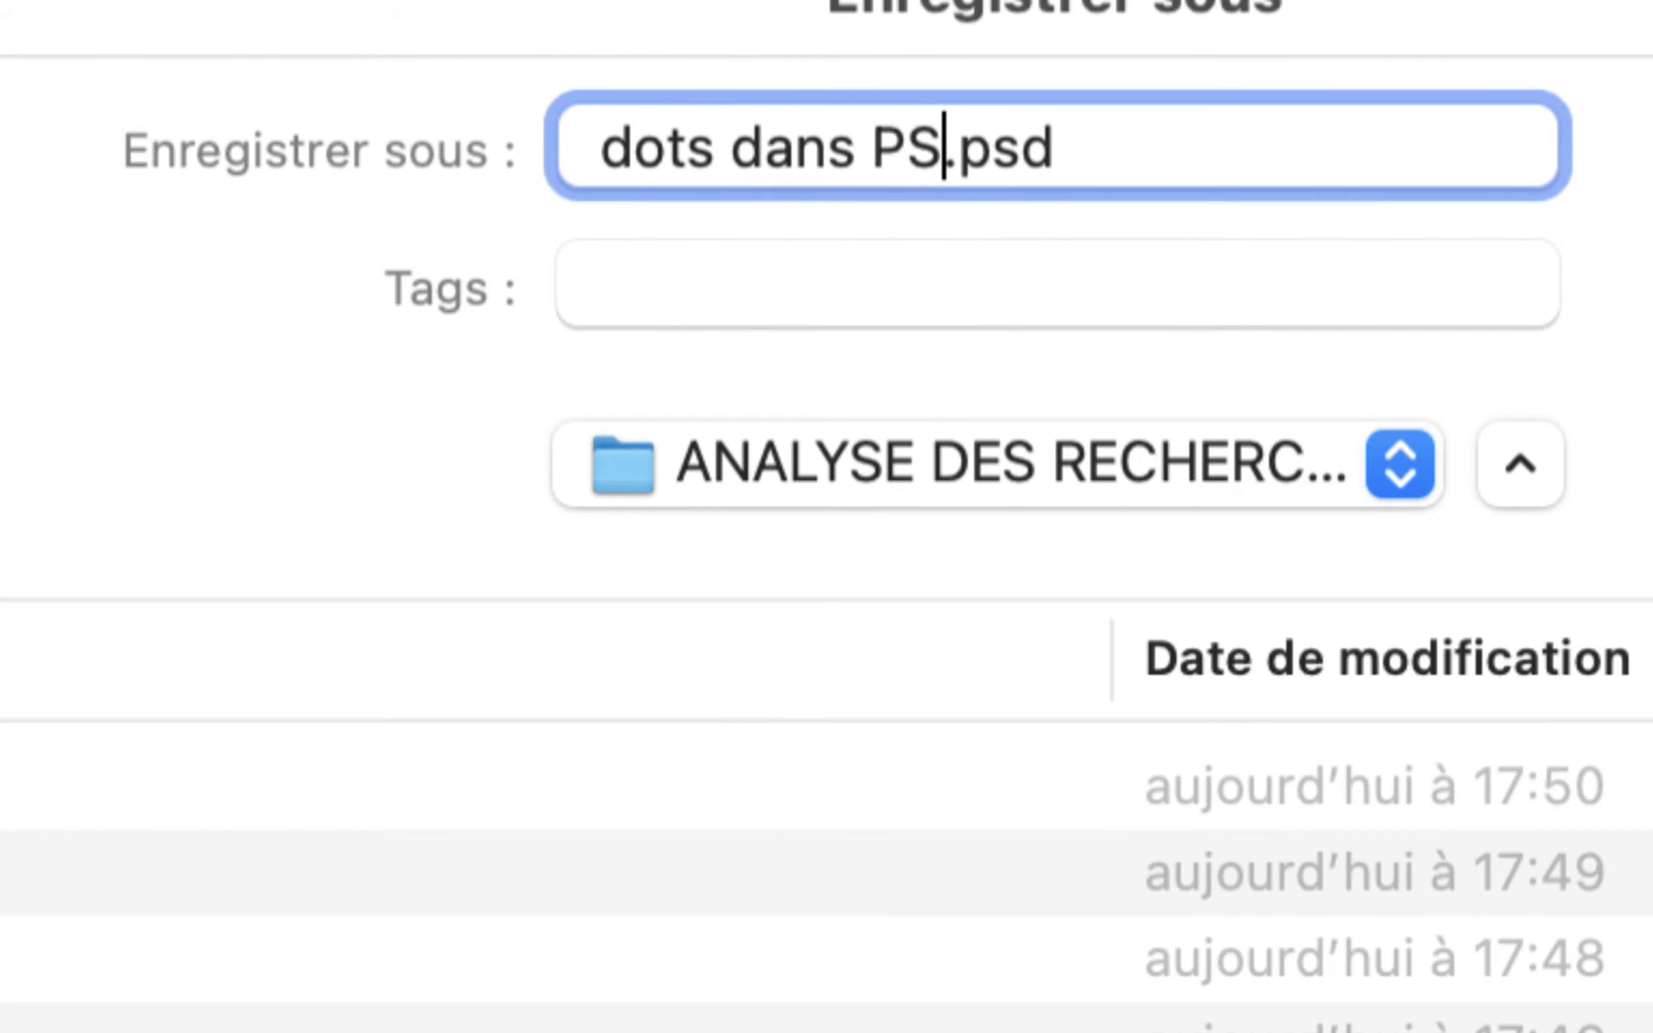
pyautogui.write(' - 01')
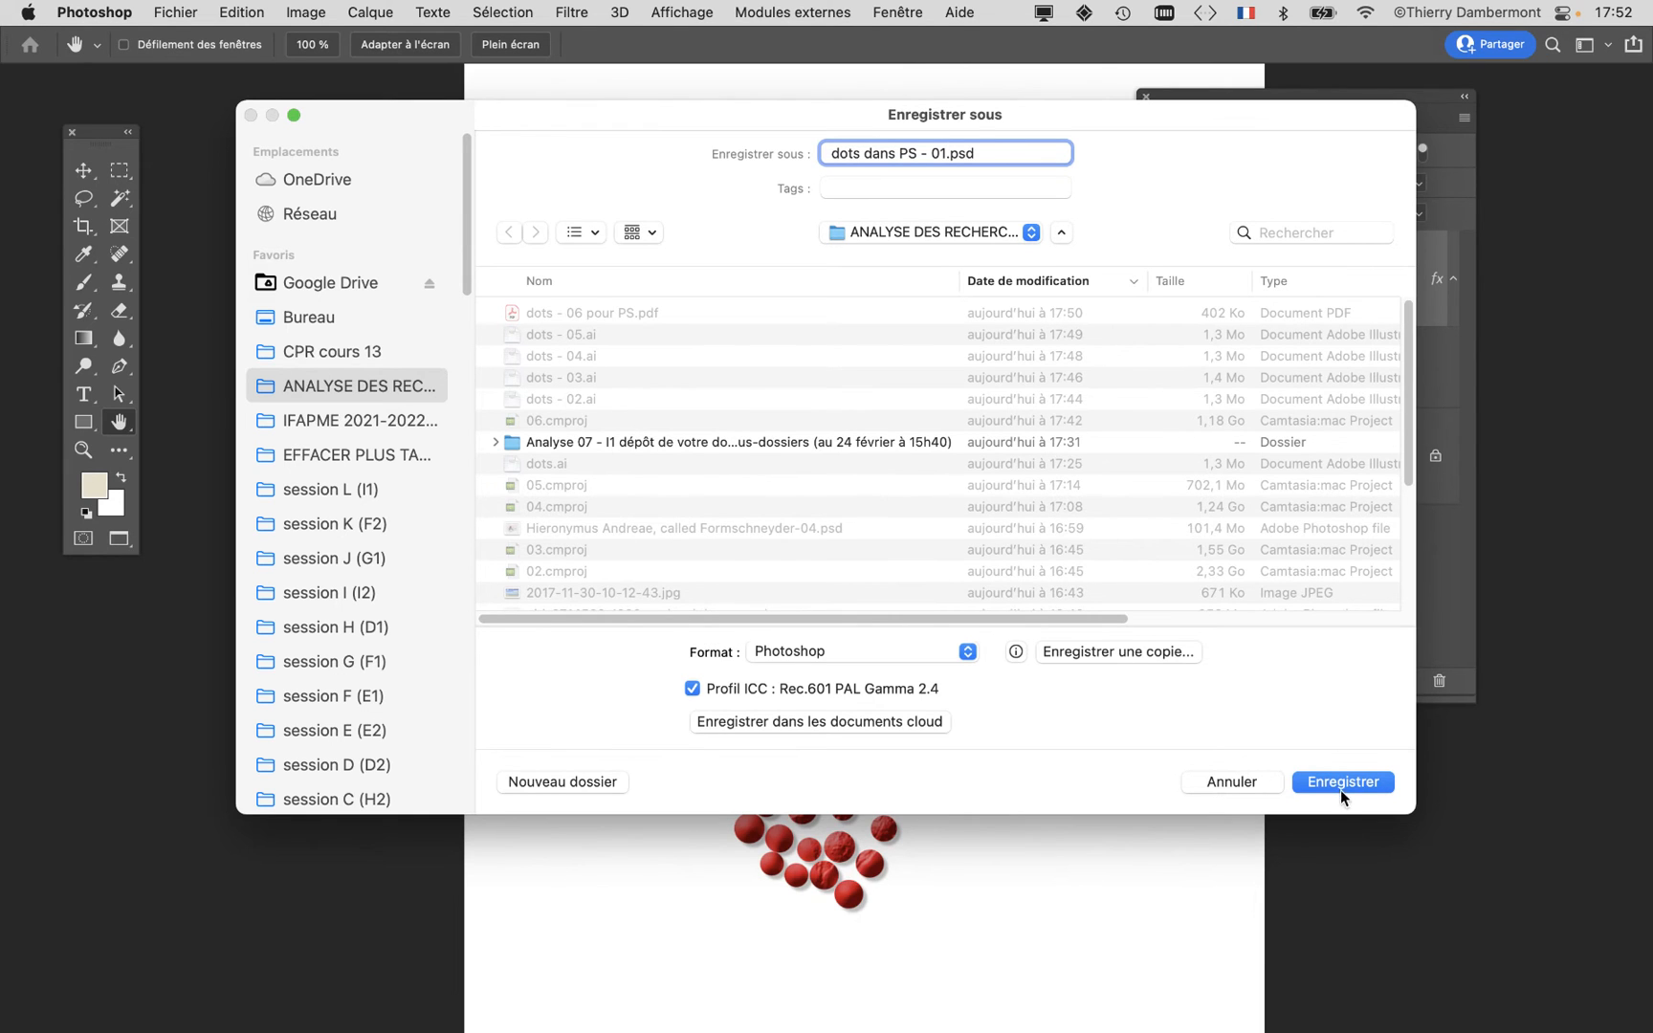
pyautogui.click(1341, 790)
pyautogui.click(1137, 466)
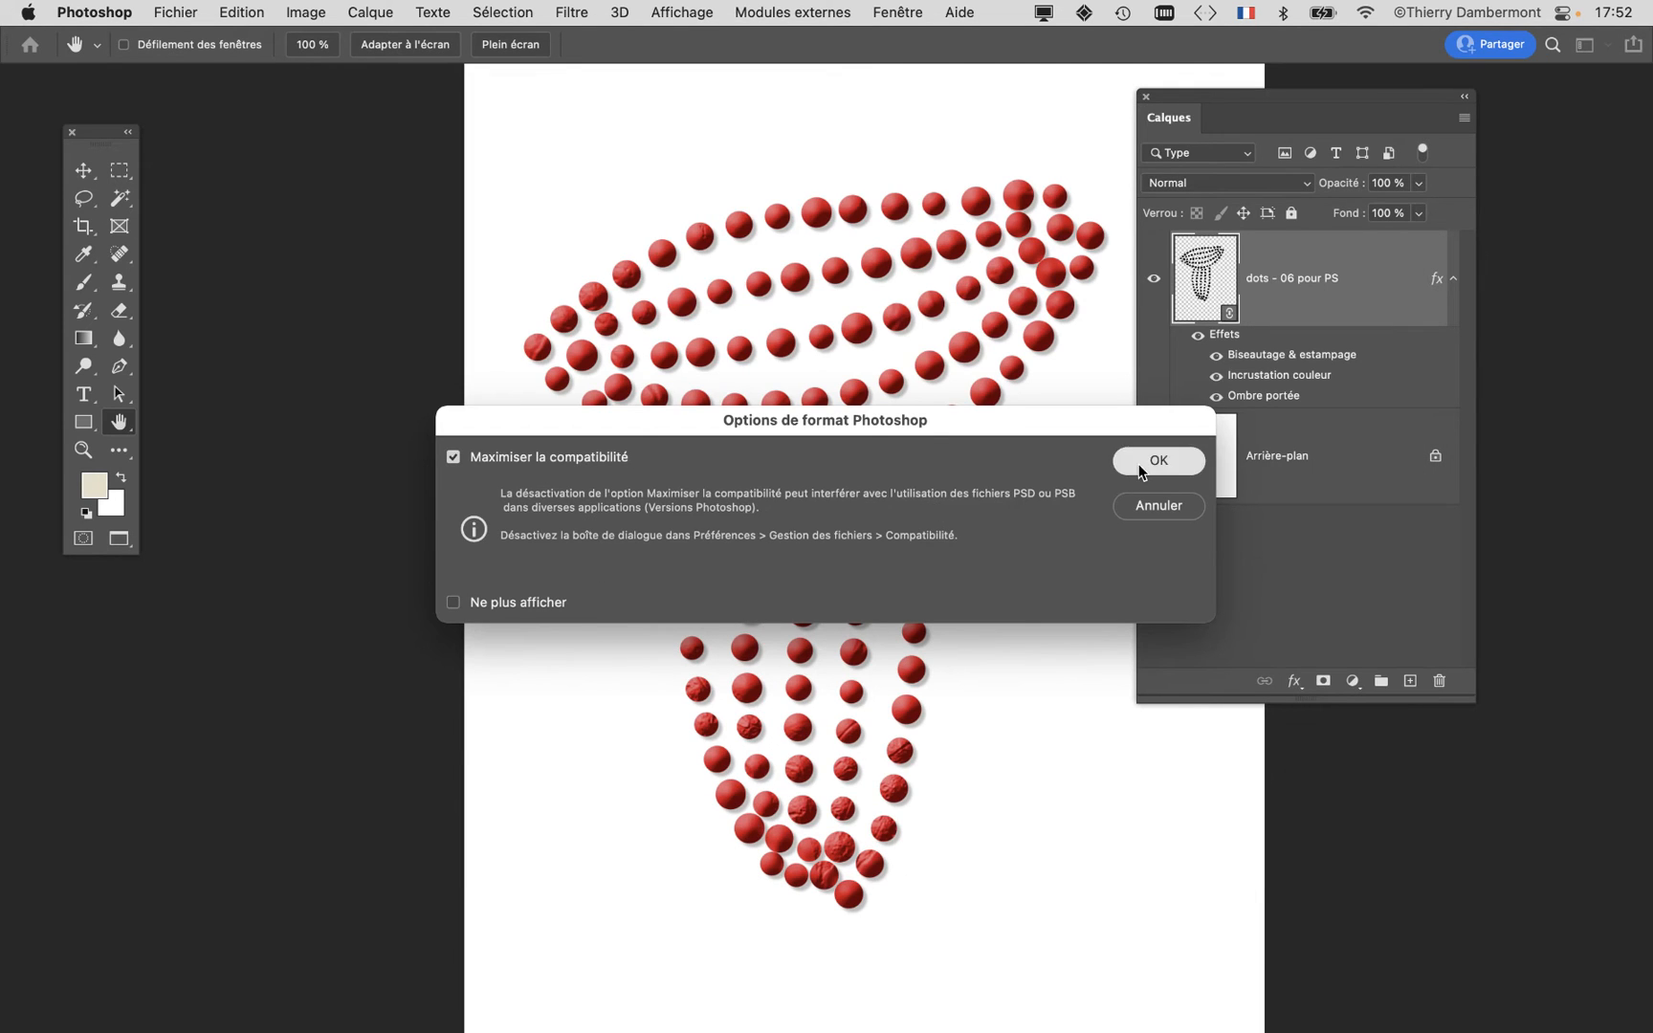
# Step: Reopen the dots layer's effects, replace the colour overlay with a gradient overlay (Incrustation en dégradé), and show the gradient settings
pyautogui.scroll(3, 774, 383)
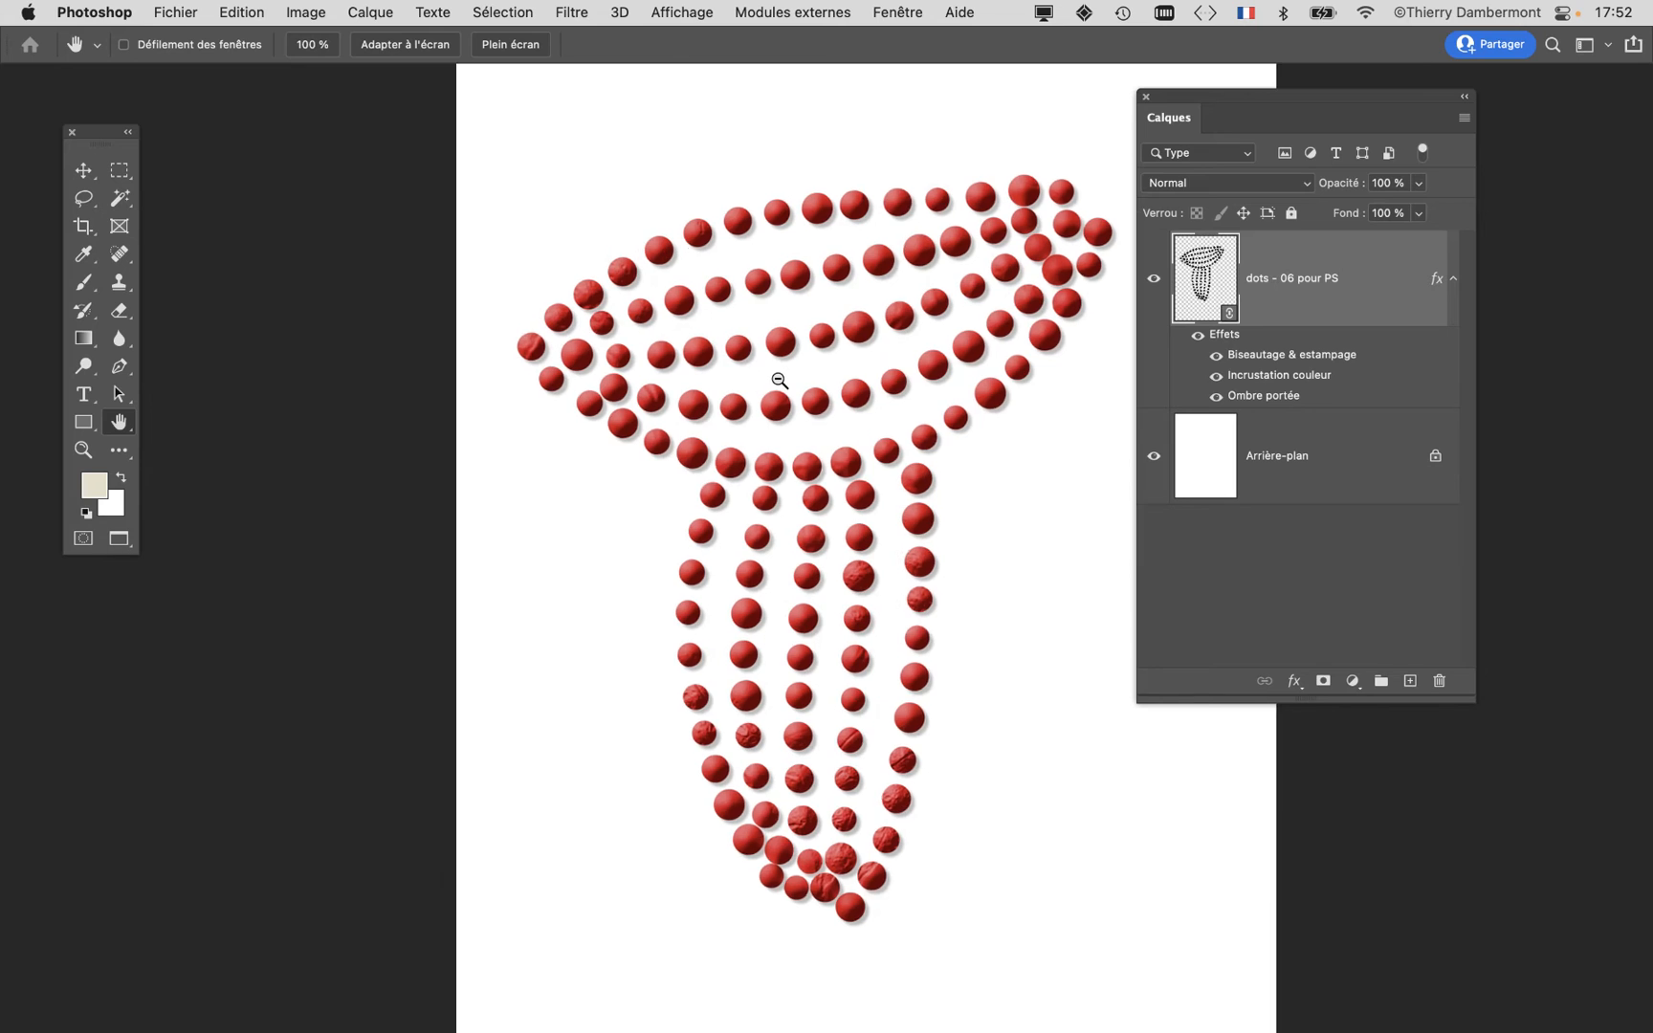
pyautogui.moveTo(744, 433); pyautogui.dragTo(534, 432)
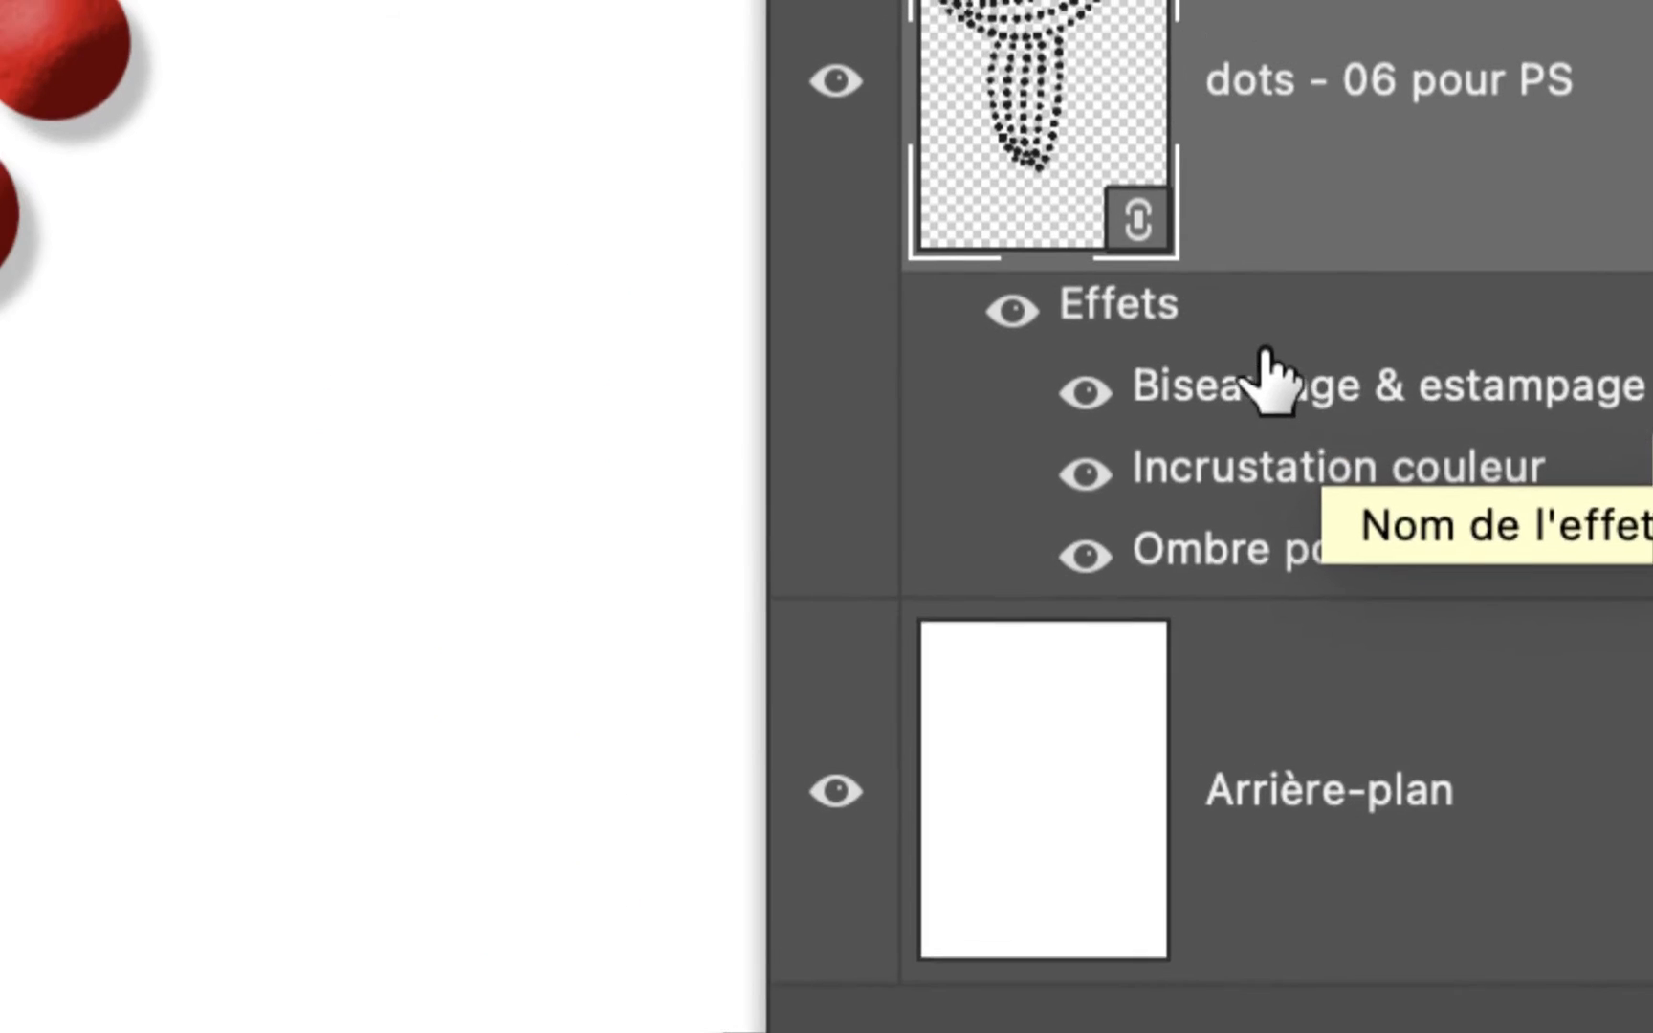
pyautogui.doubleClick(1233, 336)
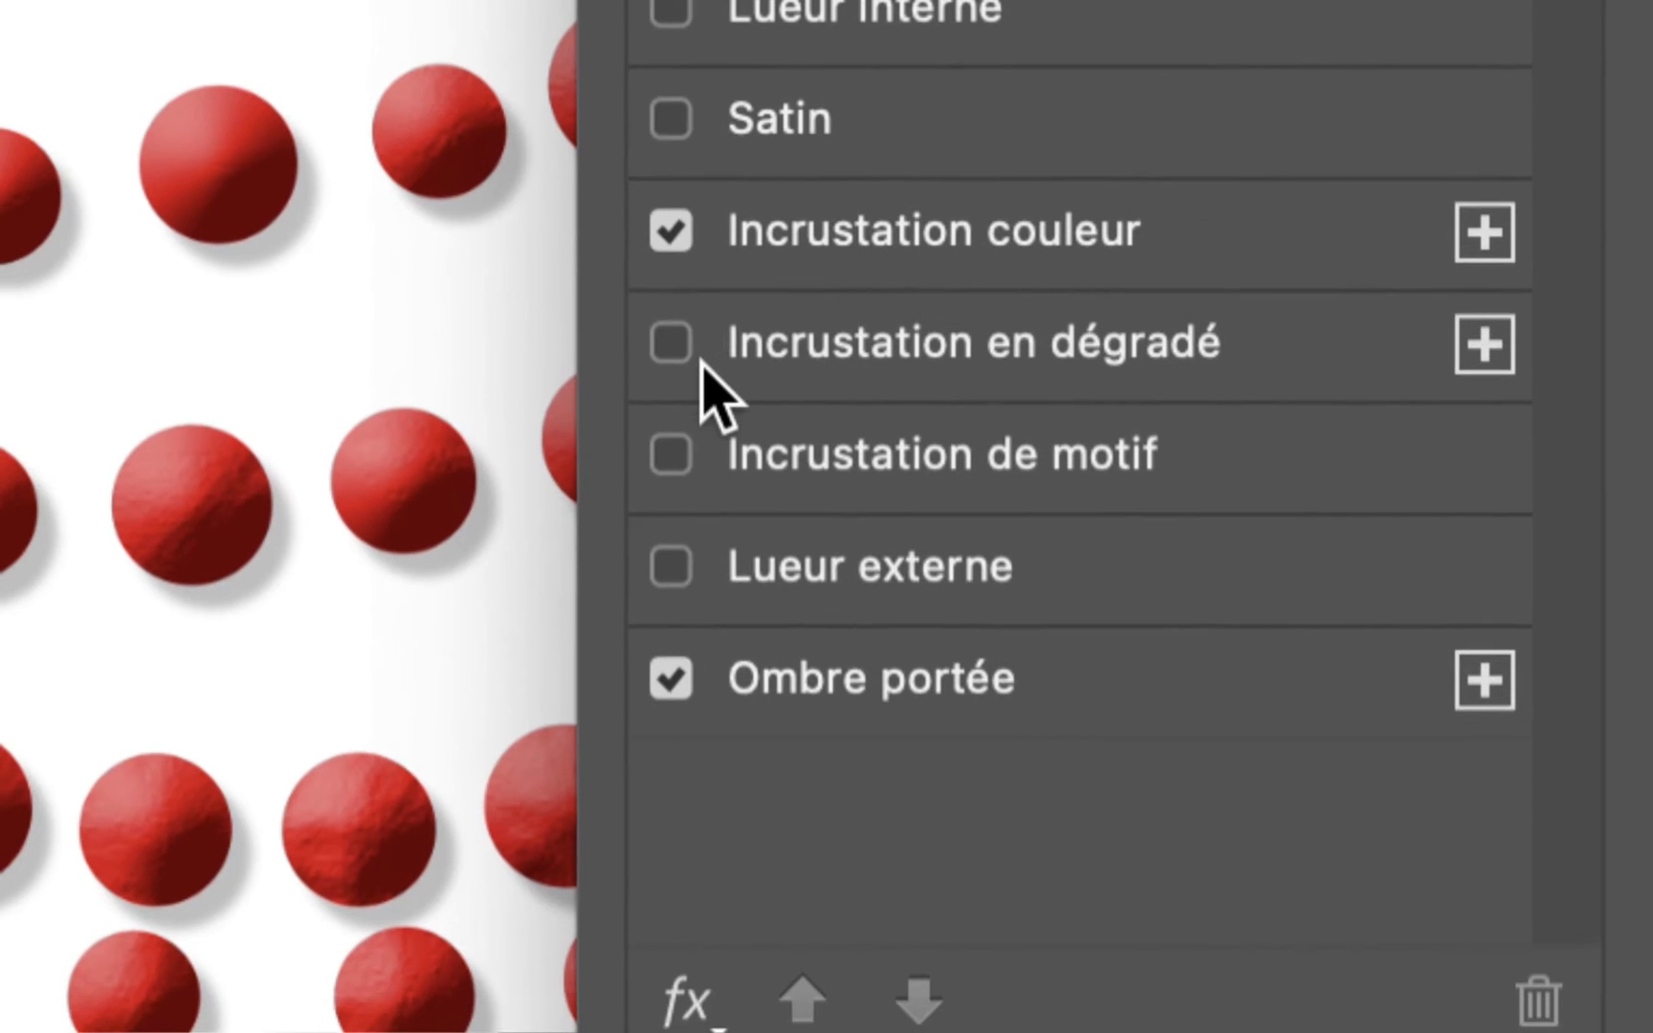
pyautogui.click(690, 365)
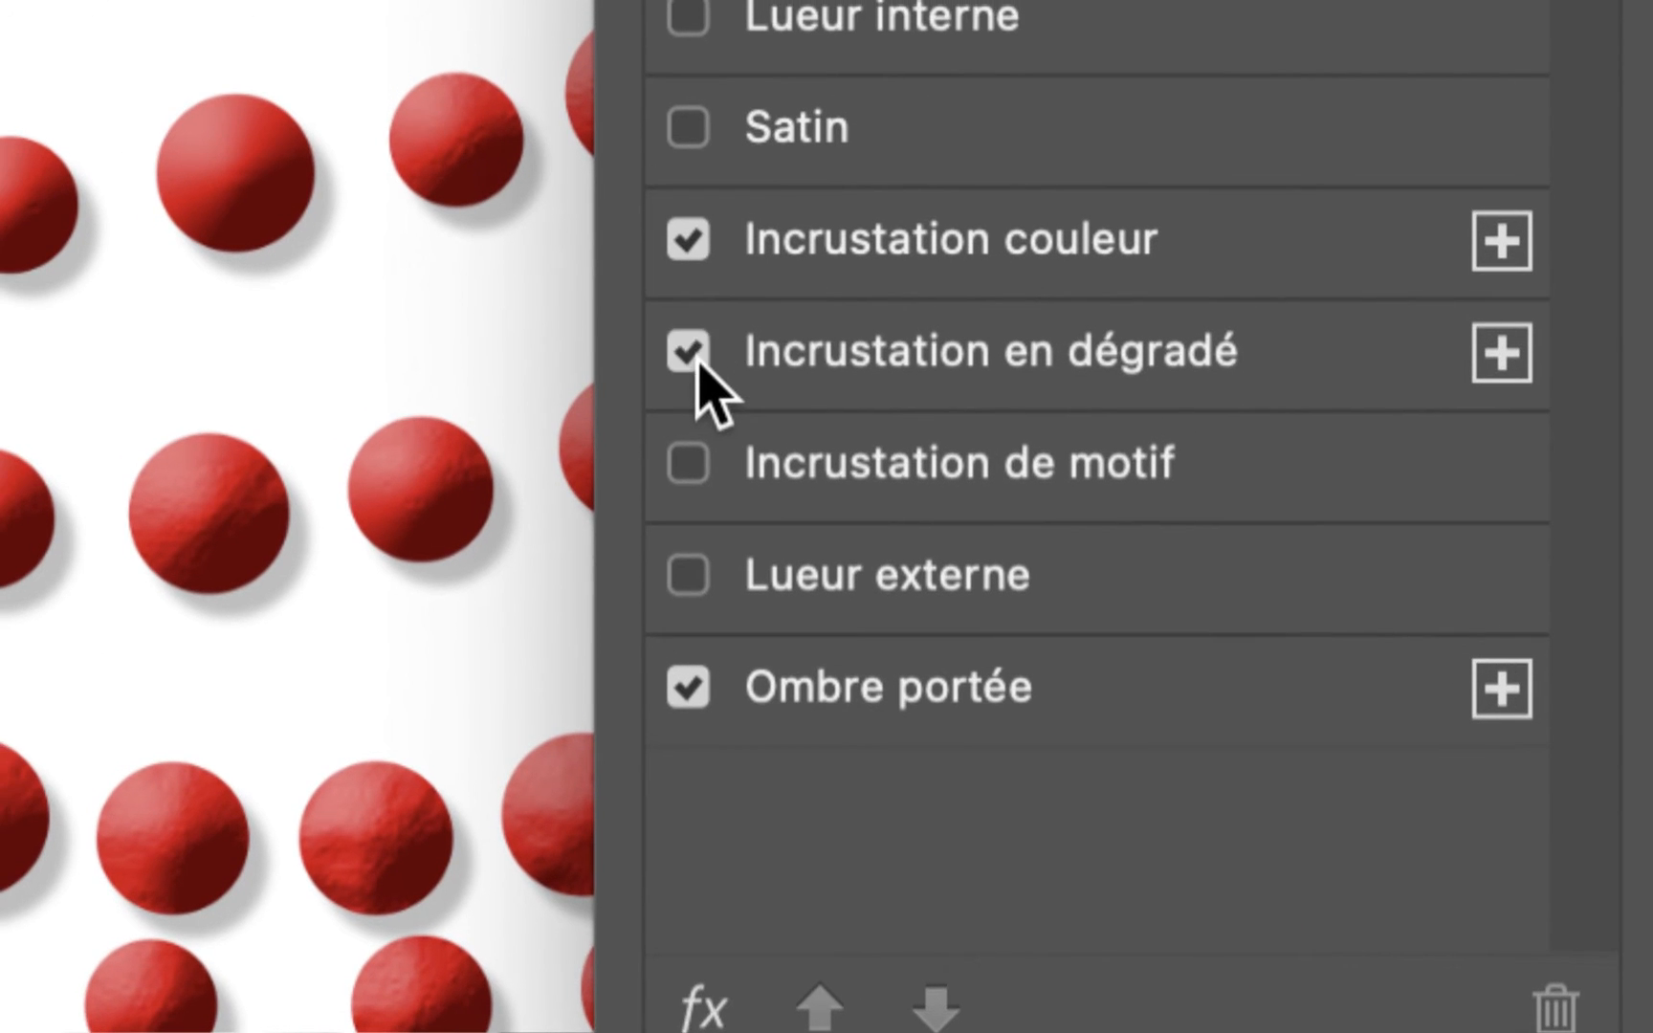
pyautogui.click(688, 239)
pyautogui.click(806, 356)
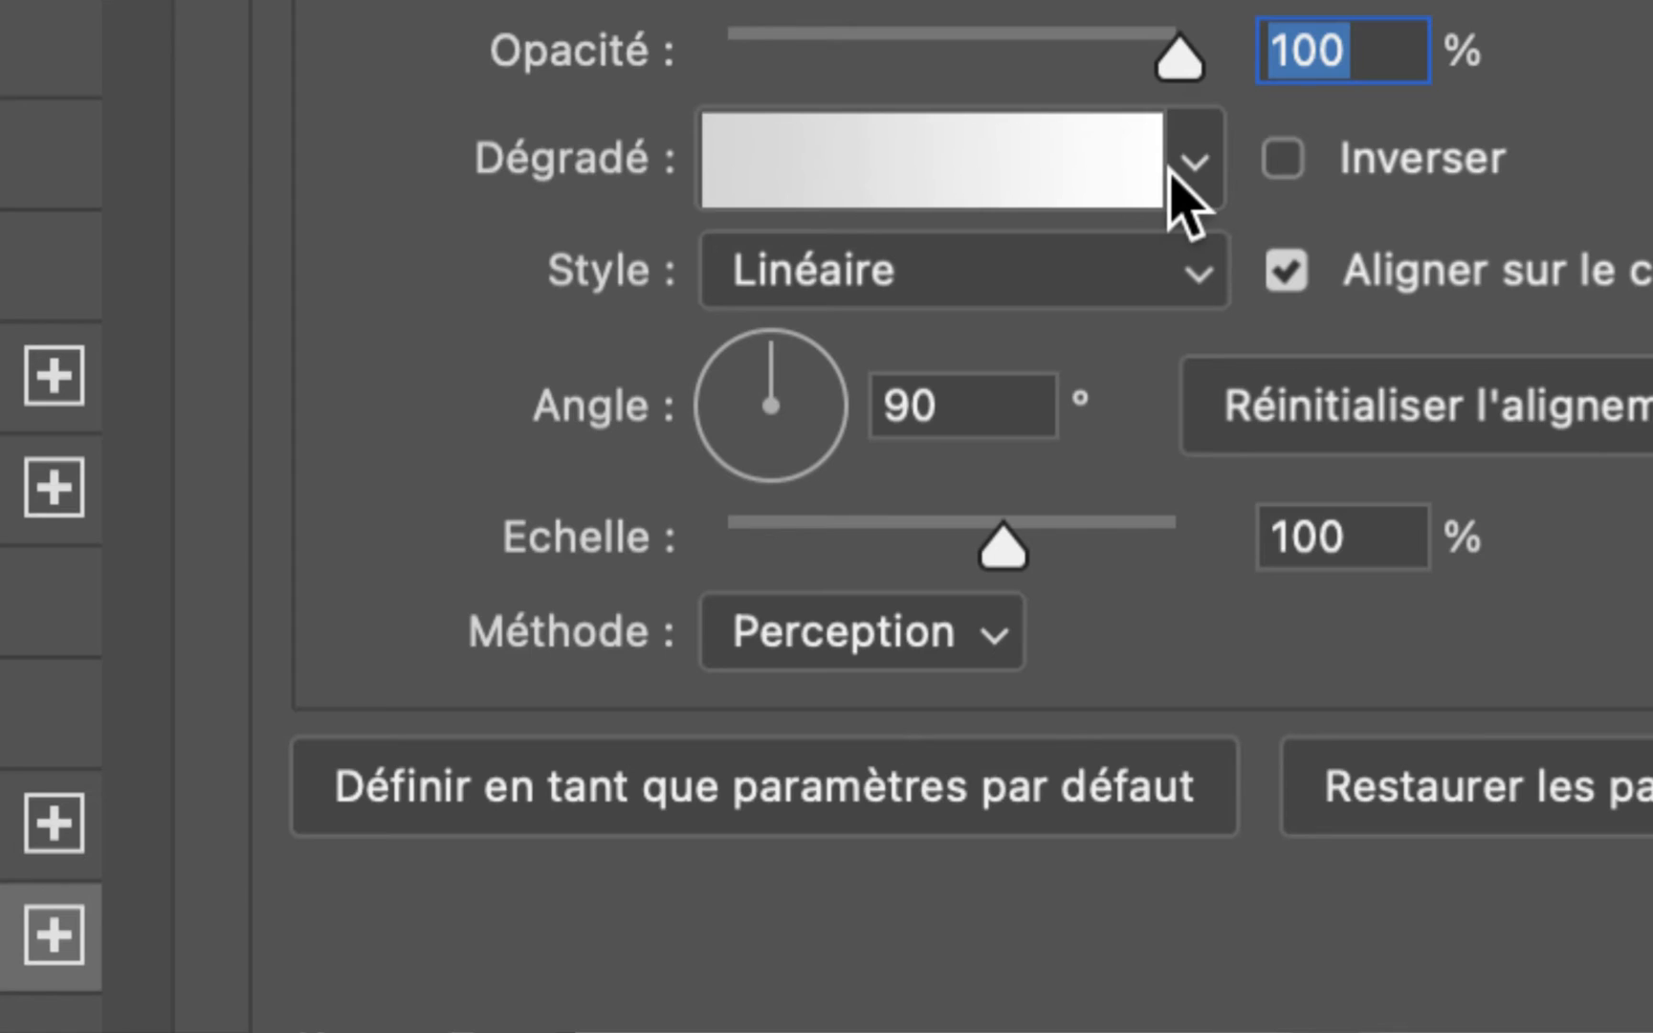
# Step: Set the dots' gradient overlay to the first preset in the Purples group, pink to violet, and apply the layer style
pyautogui.click(1176, 174)
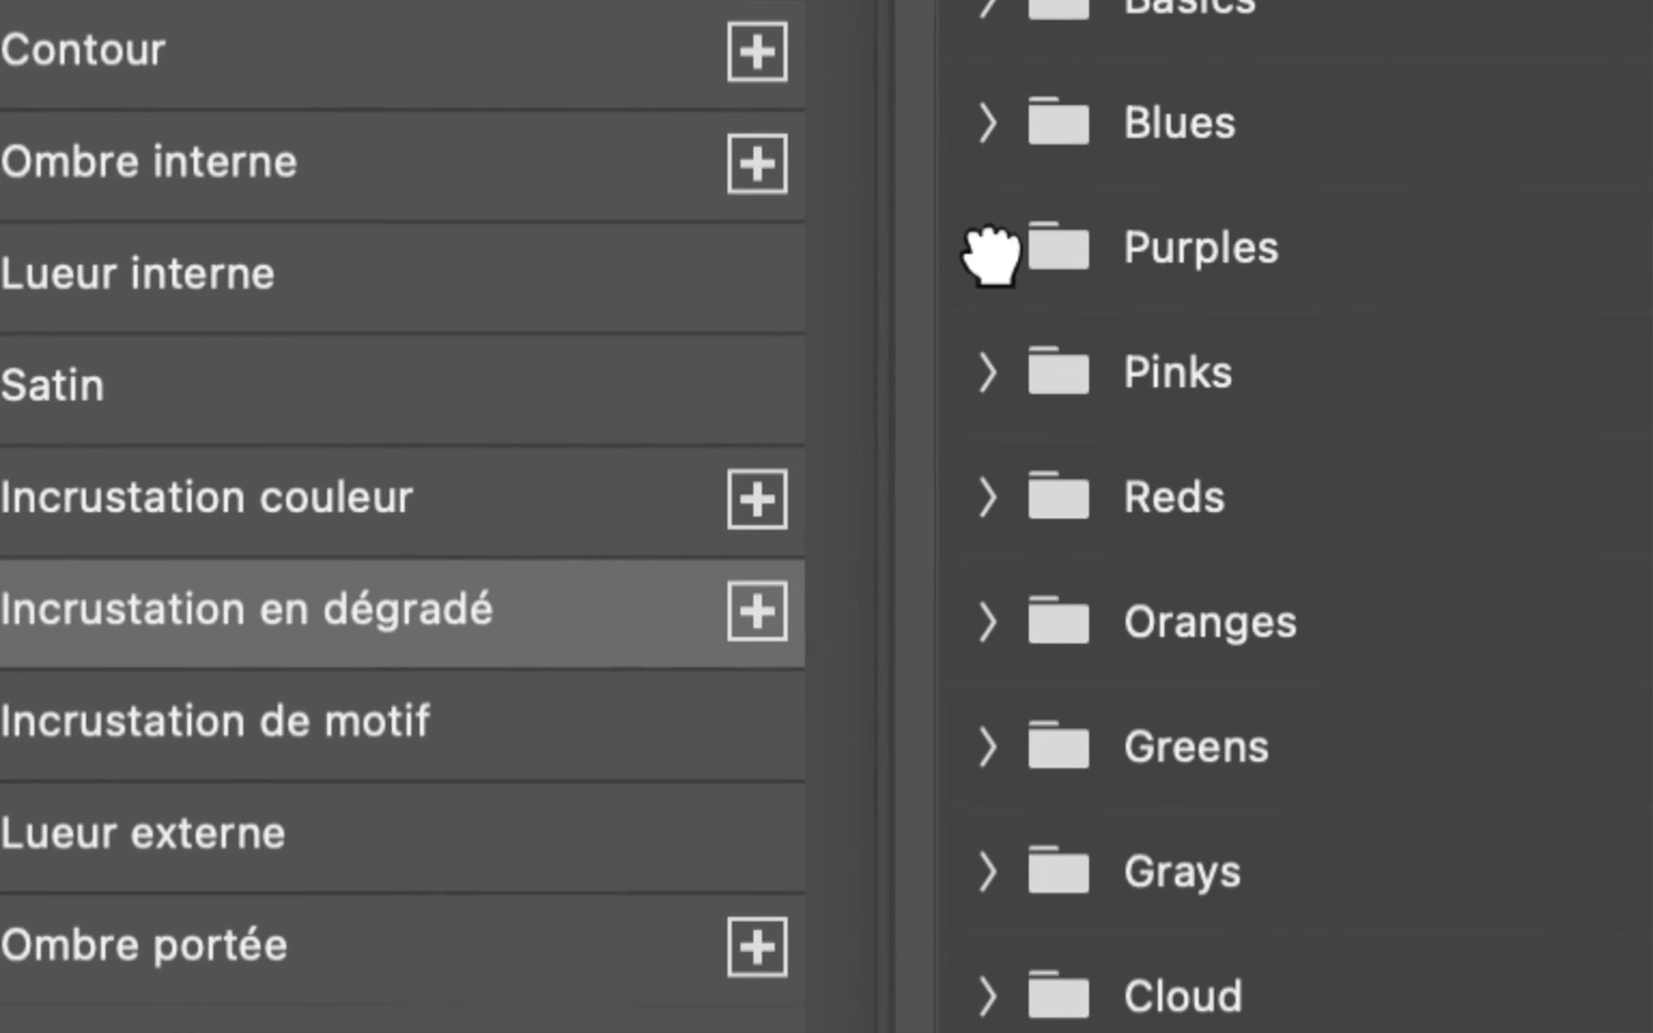
pyautogui.click(987, 247)
pyautogui.click(1092, 345)
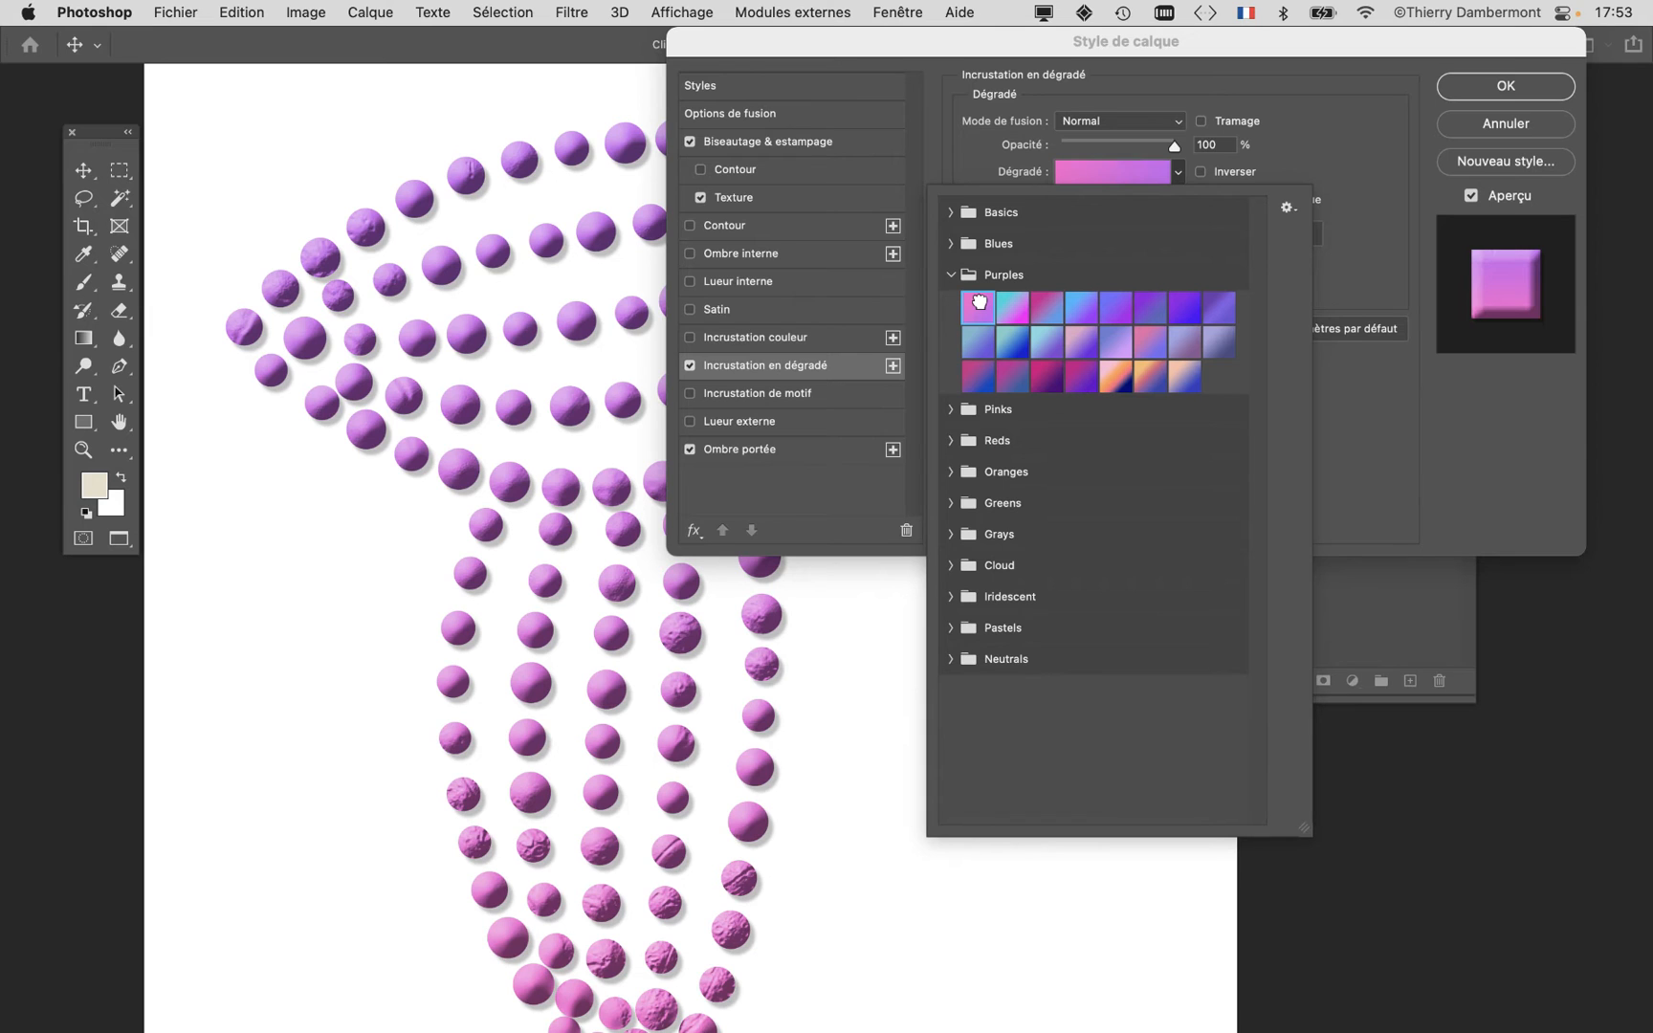
pyautogui.click(1505, 87)
pyautogui.press('h')
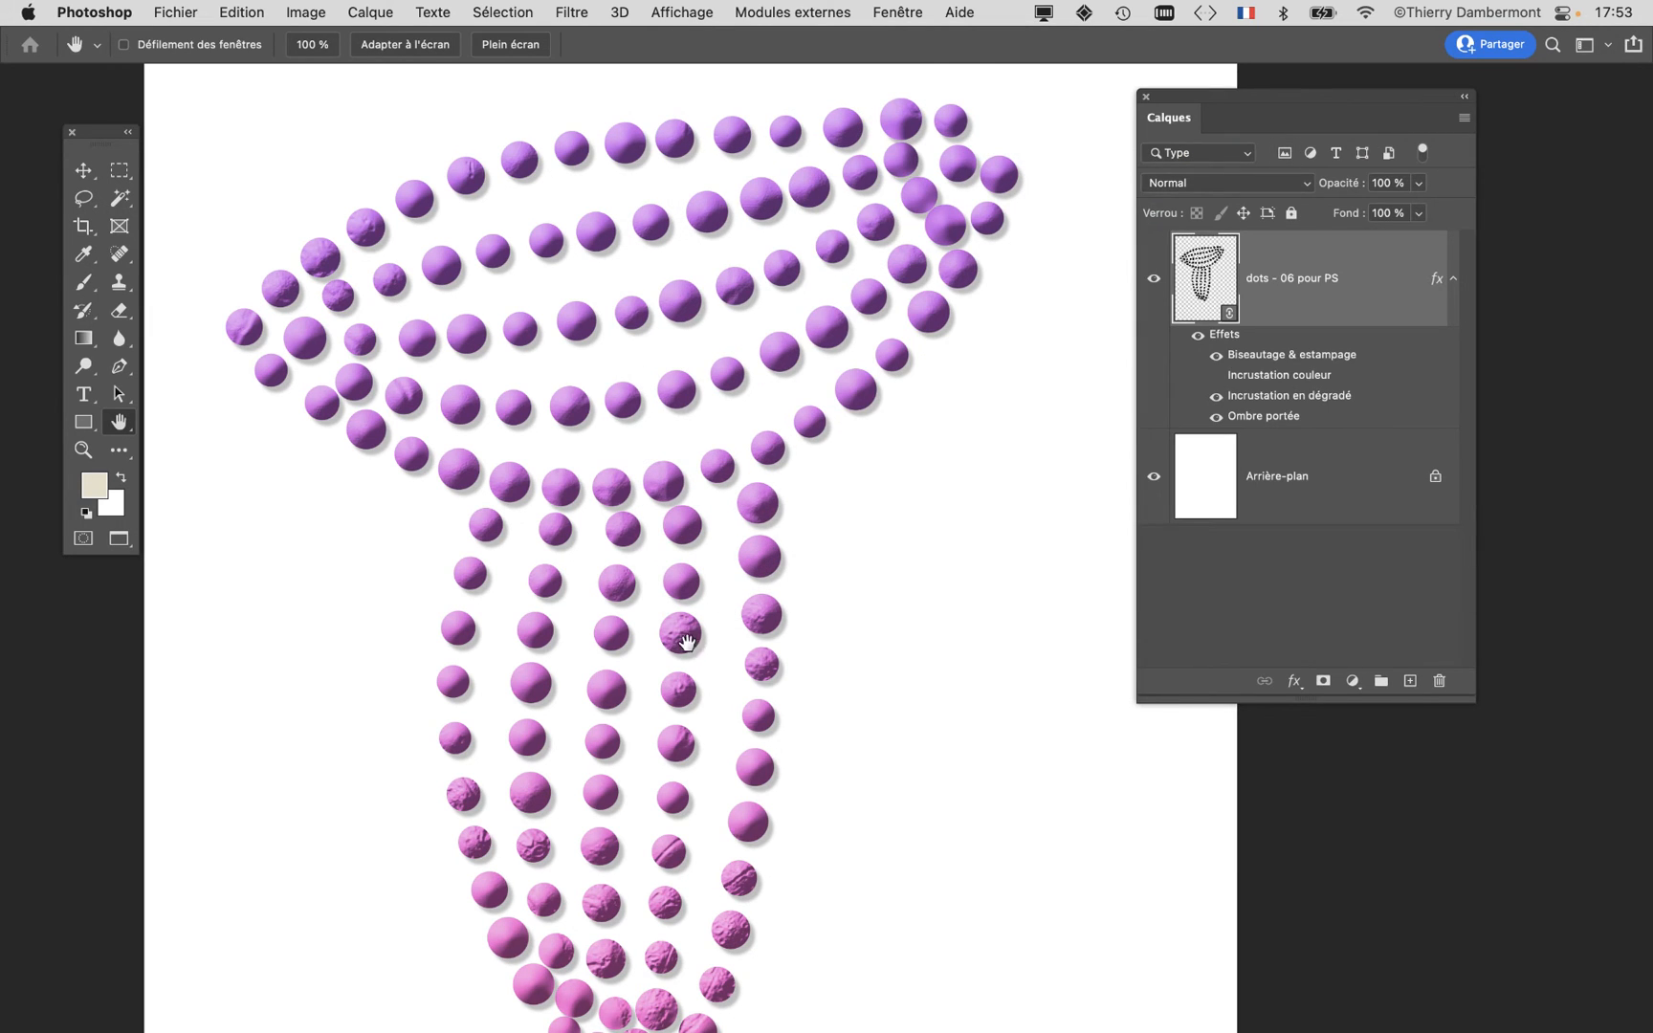
pyautogui.moveTo(687, 642); pyautogui.dragTo(617, 557)
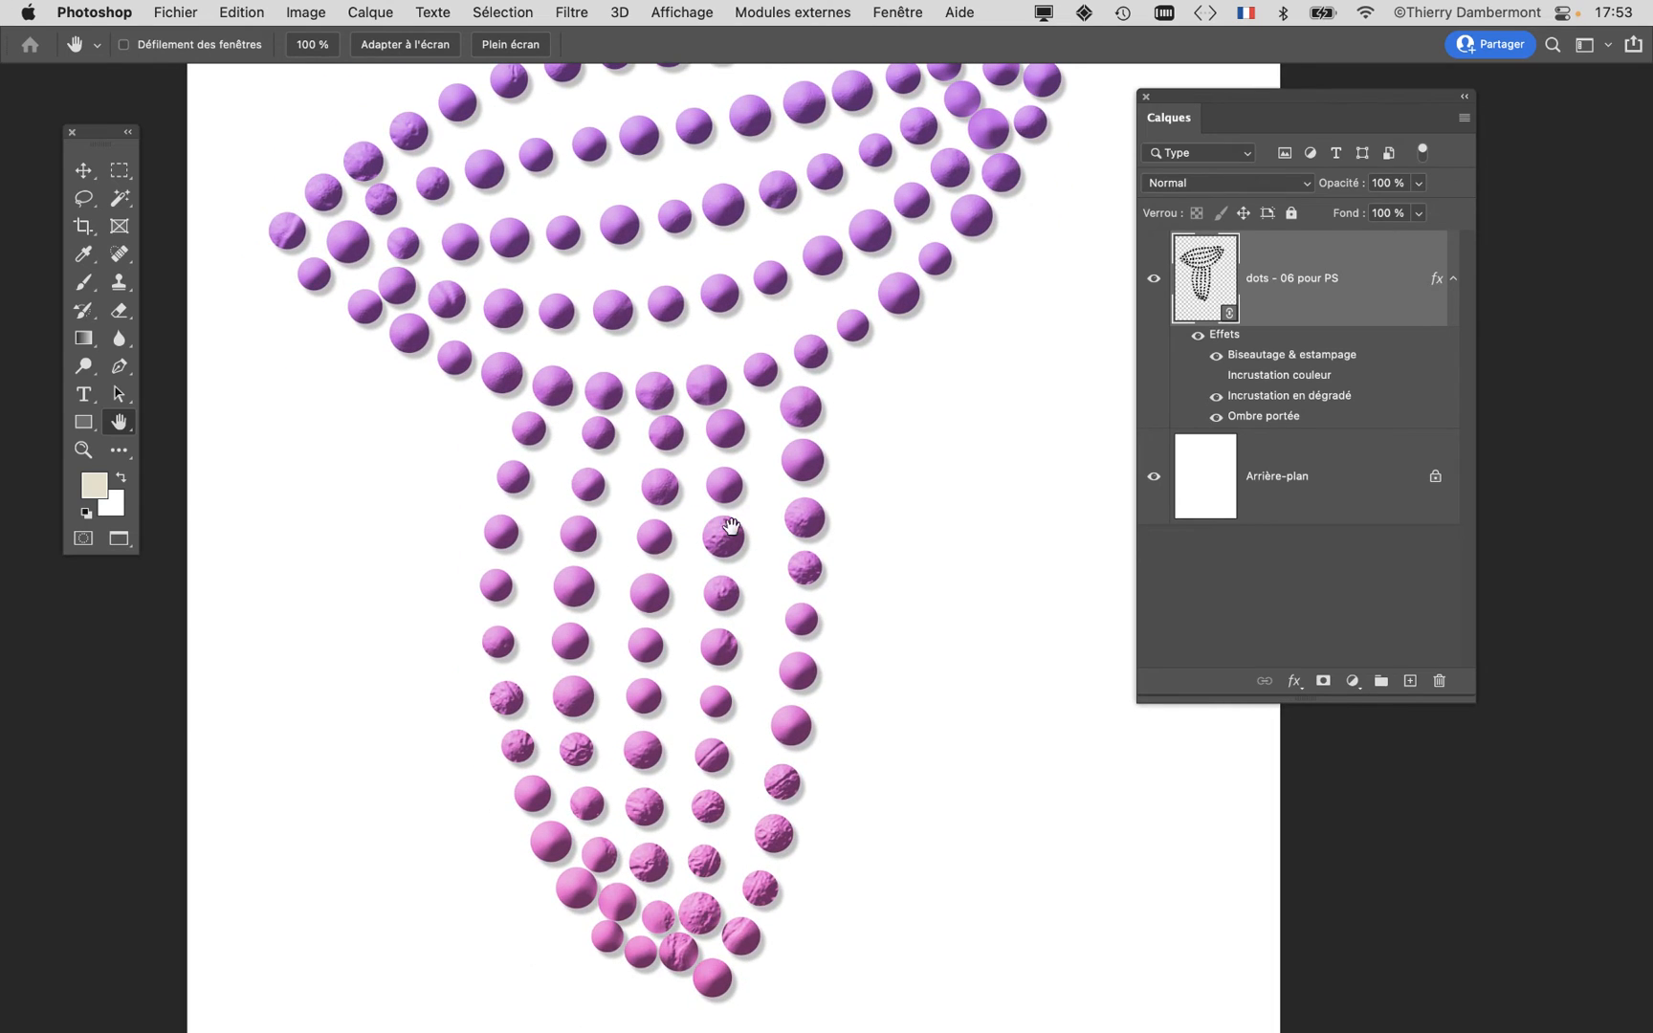
pyautogui.scroll(-5, 724, 486)
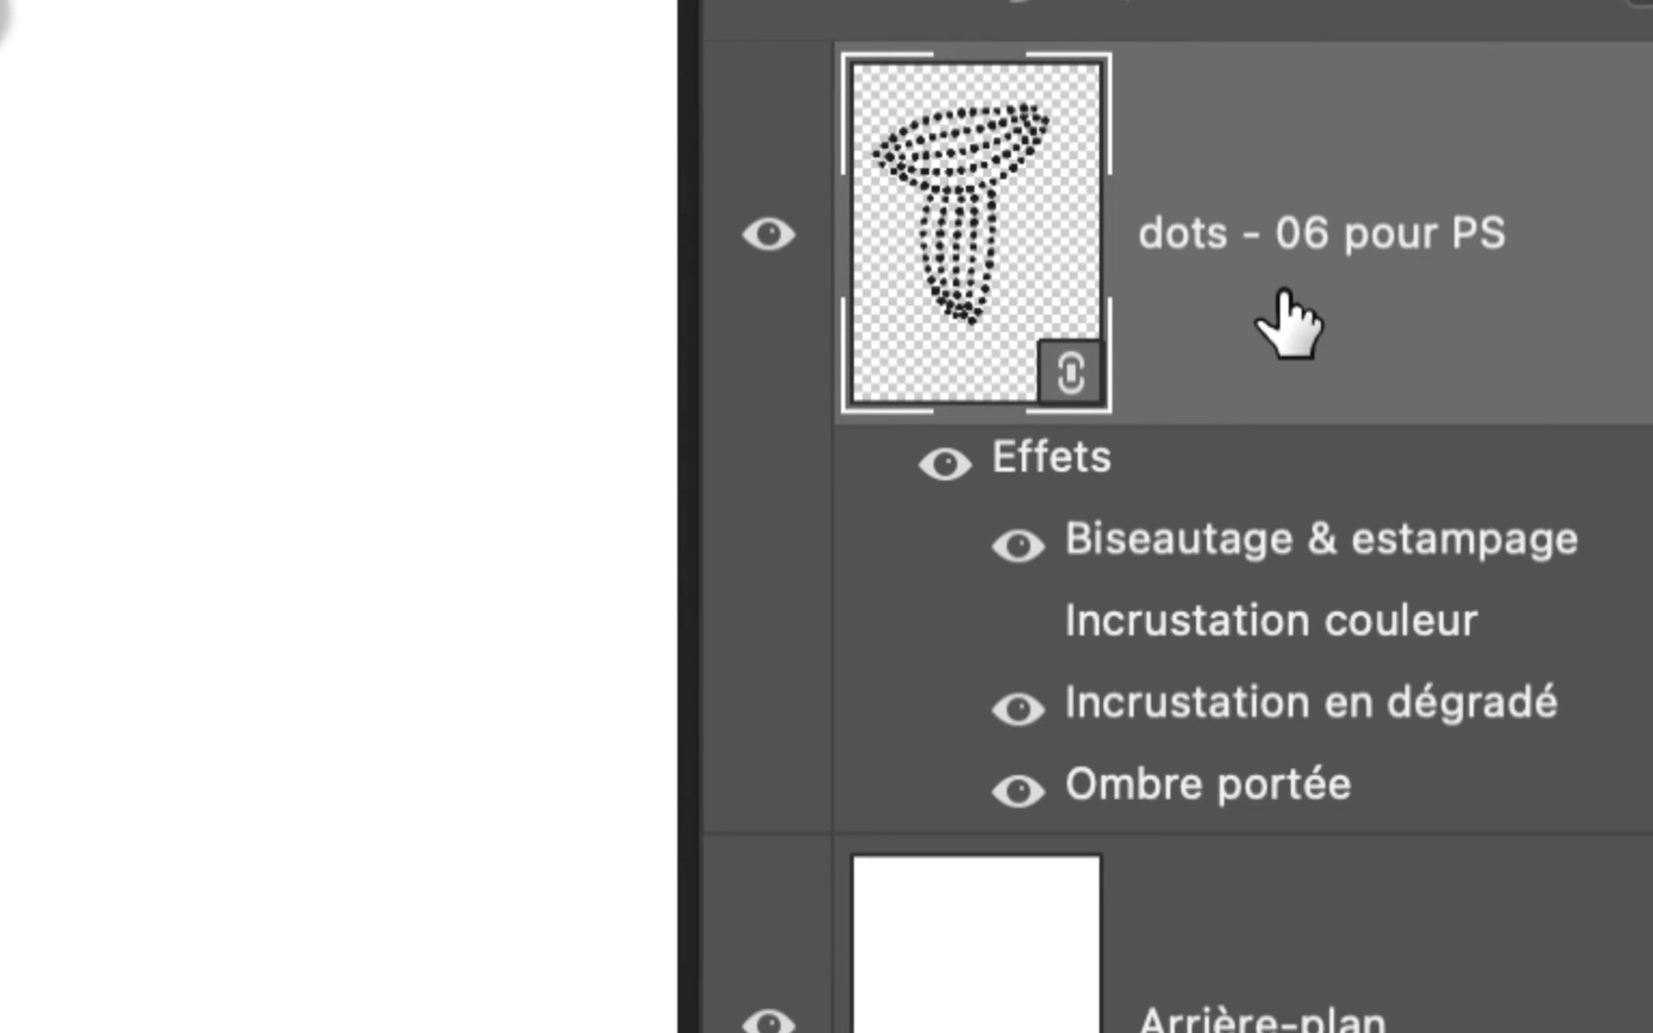
# Step: Duplicate the "dots - 06 pour PS" layer with its effects and hide the copy
pyautogui.moveTo(1284, 297); pyautogui.dragTo(1645, 765)
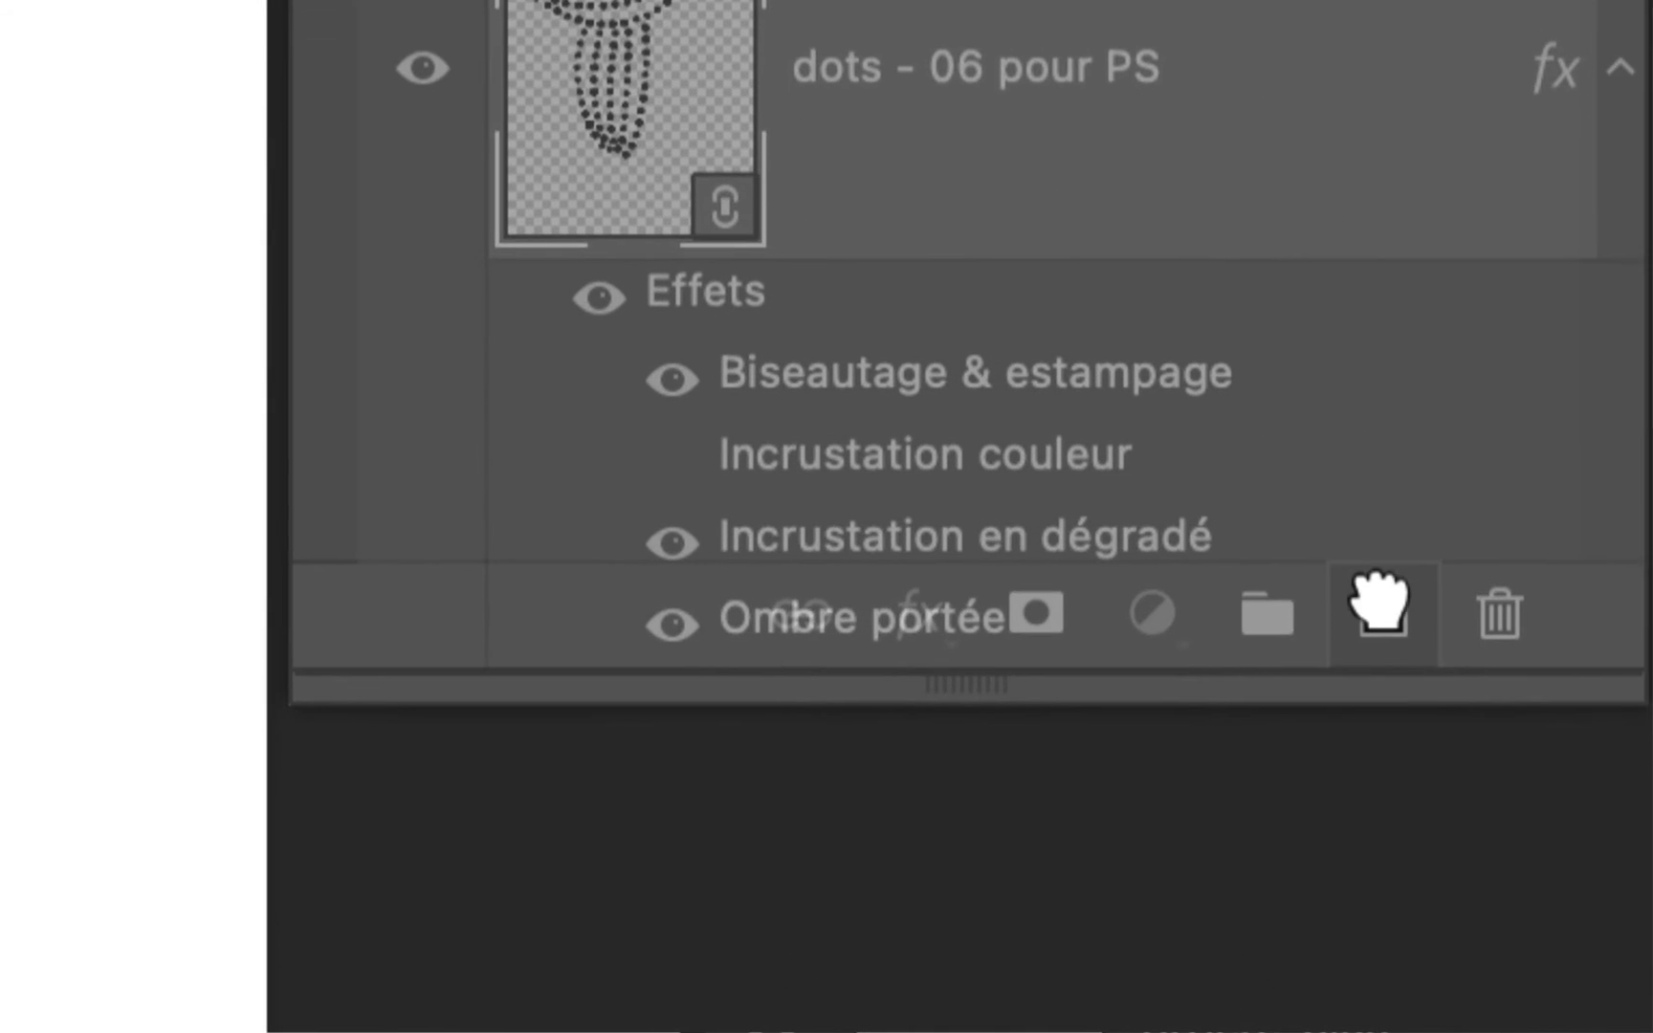
pyautogui.moveTo(1380, 602); pyautogui.dragTo(1382, 608)
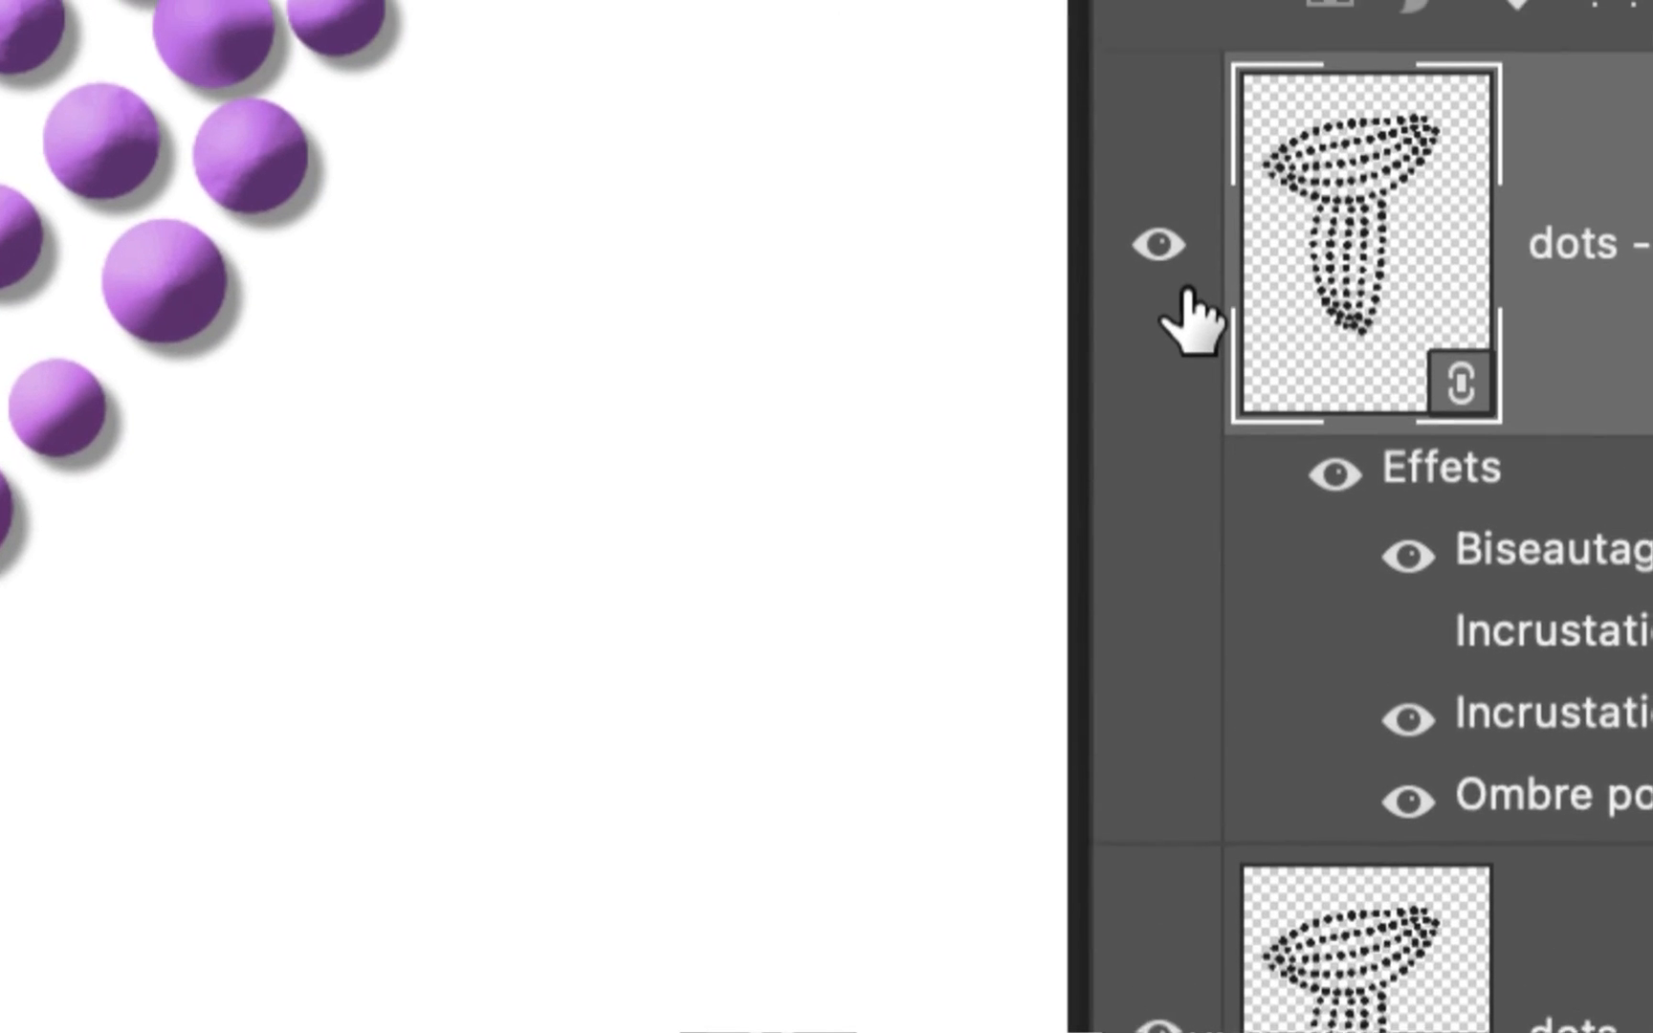
pyautogui.click(1184, 287)
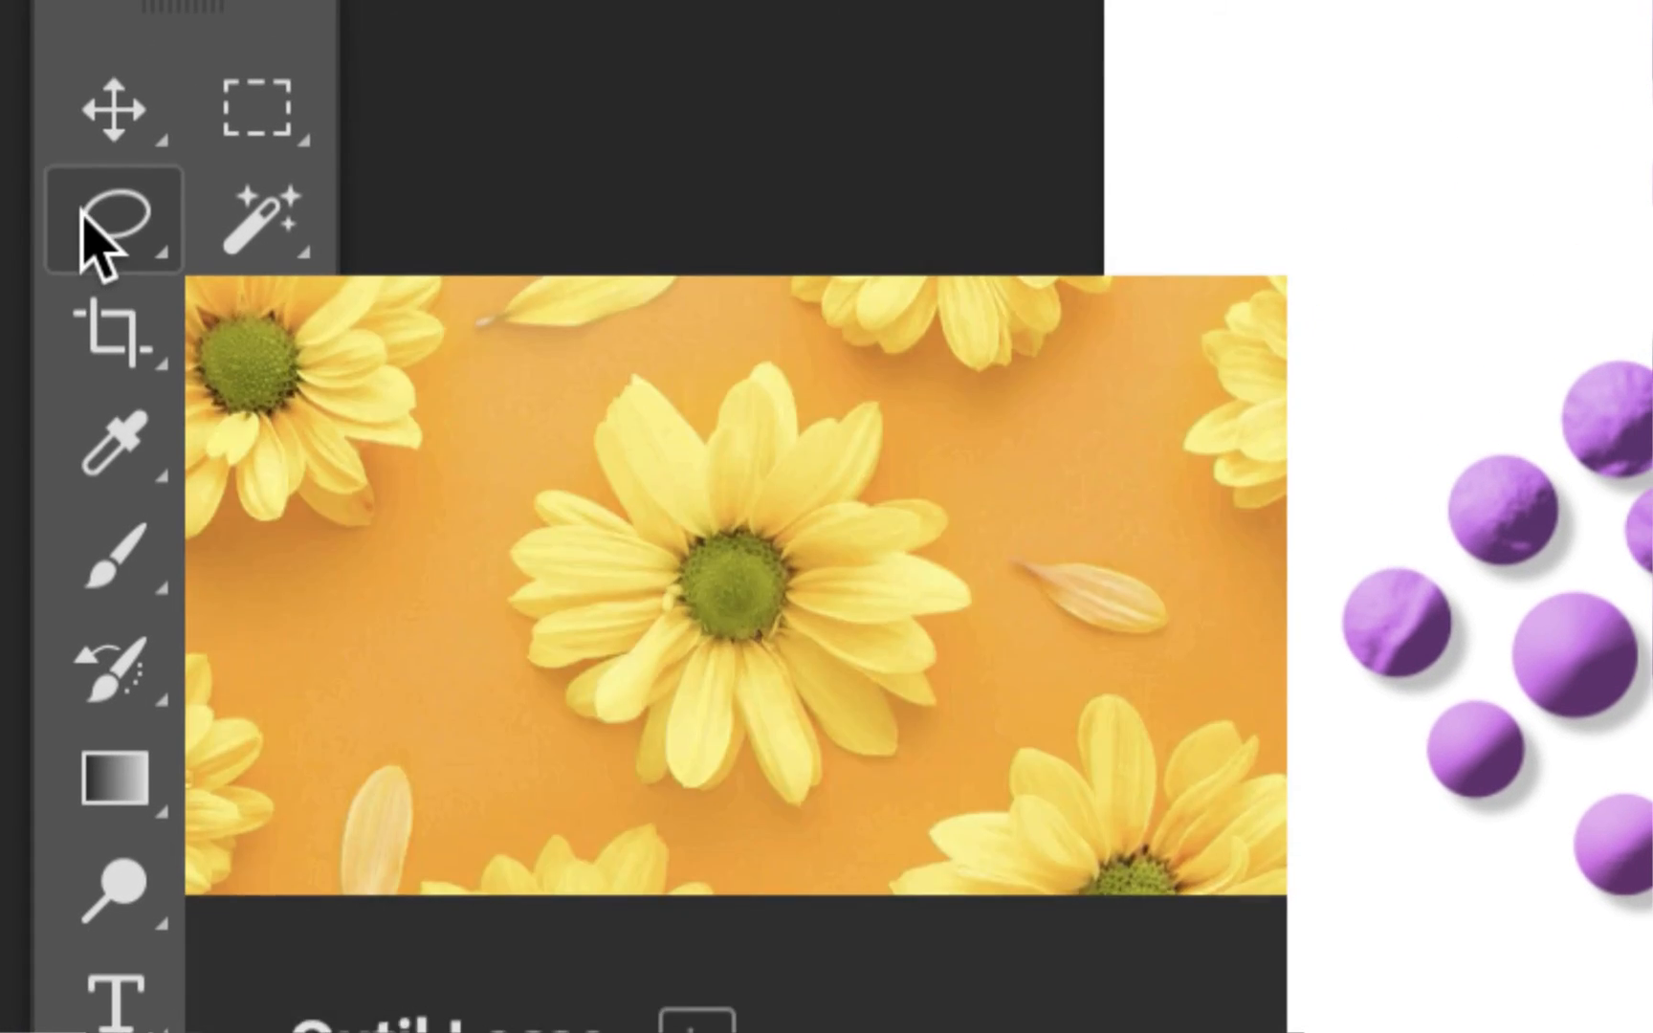
# Step: Lasso the upper, leaf-shaped group of dots on the original layer and turn the selection into a layer mask
pyautogui.click(95, 208)
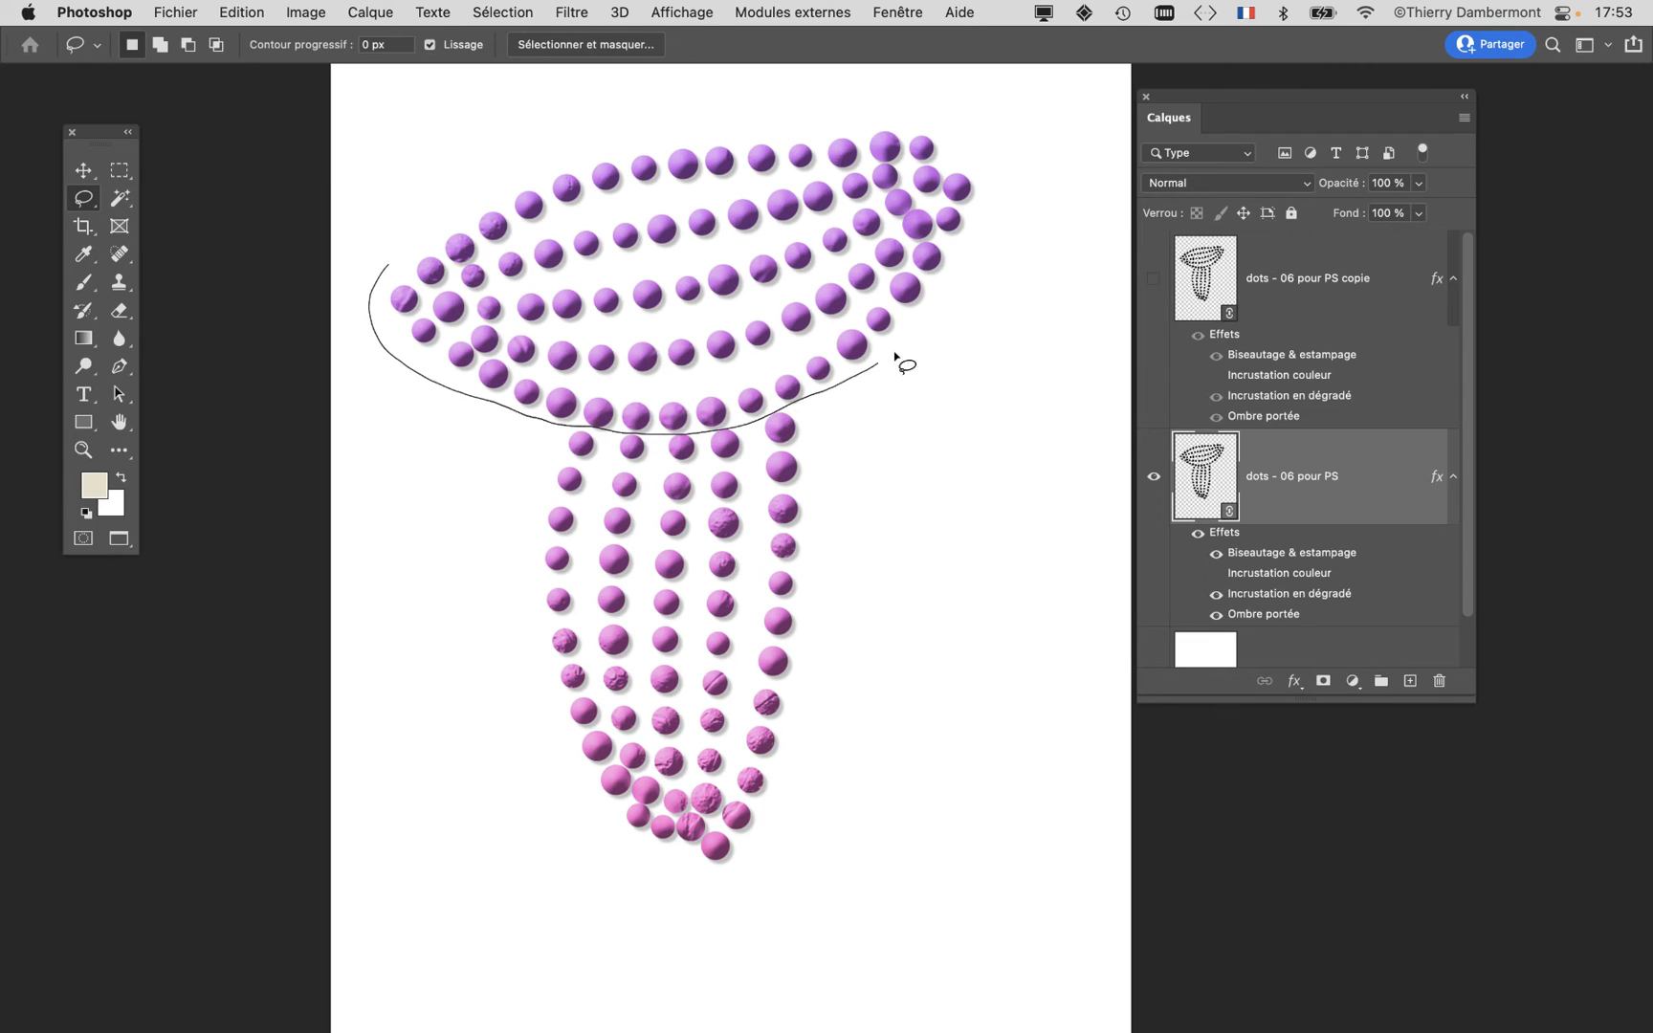
pyautogui.moveTo(986, 97)
pyautogui.mouseDown()
pyautogui.moveTo(789, 97)
pyautogui.moveTo(408, 166)
pyautogui.mouseUp()
pyautogui.moveTo(392, 271); pyautogui.dragTo(390, 266)
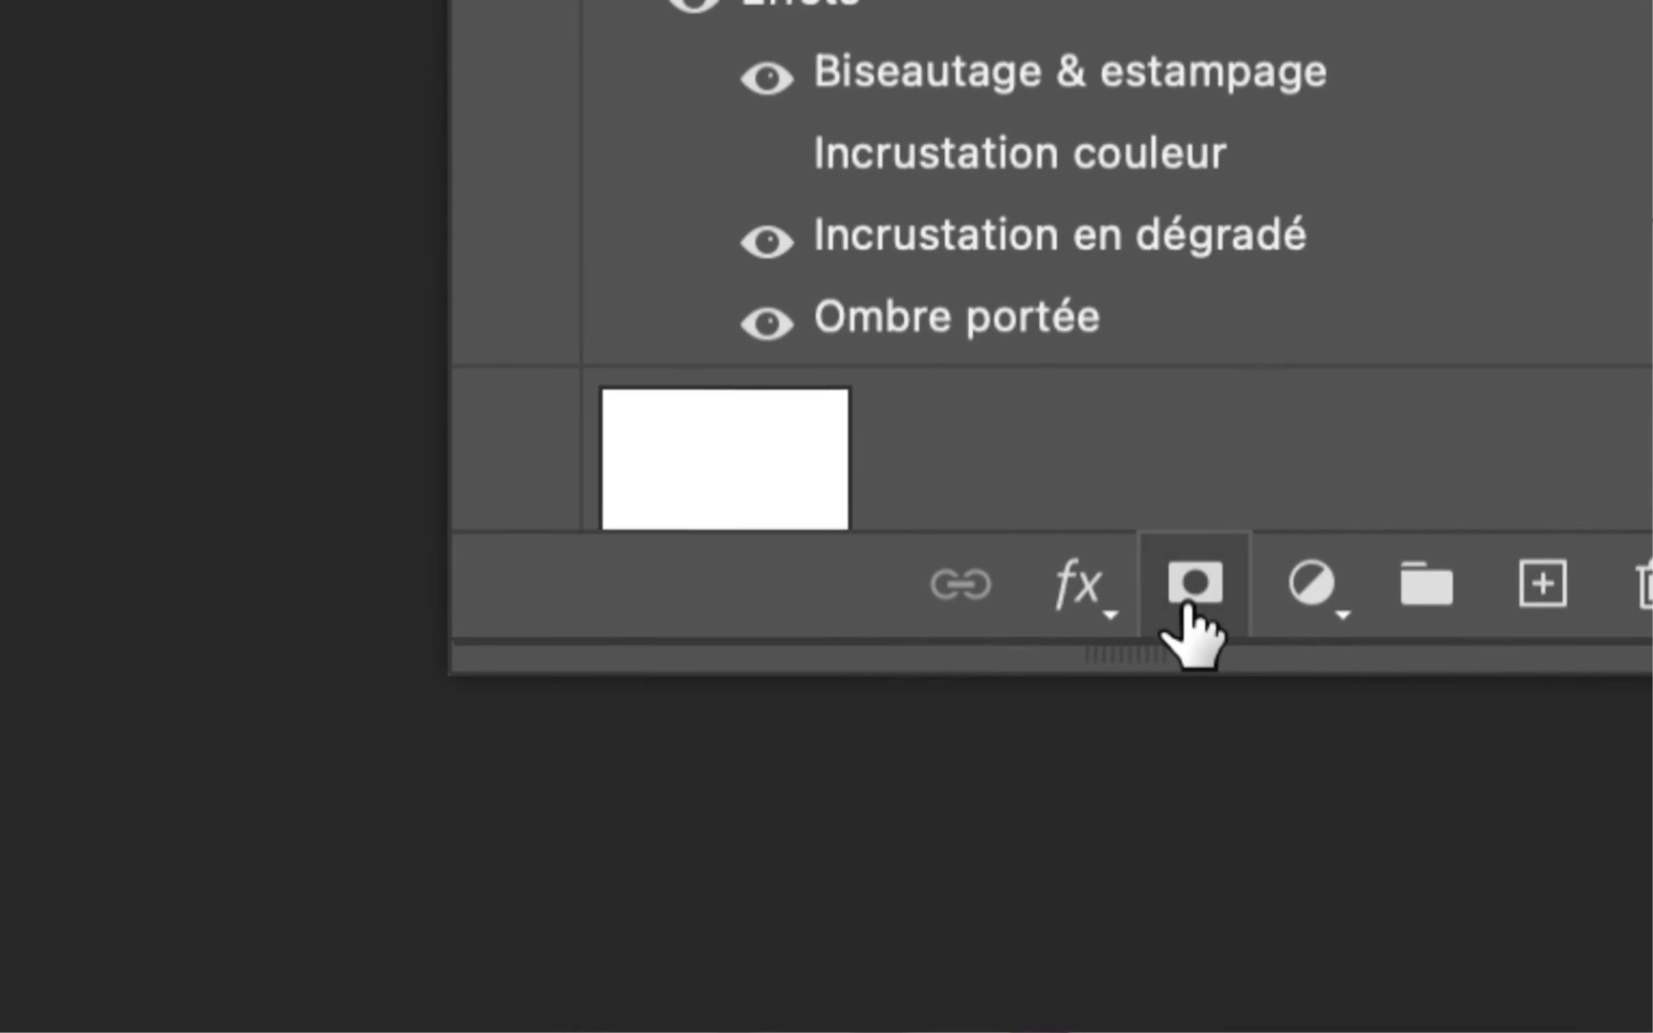
pyautogui.click(1188, 608)
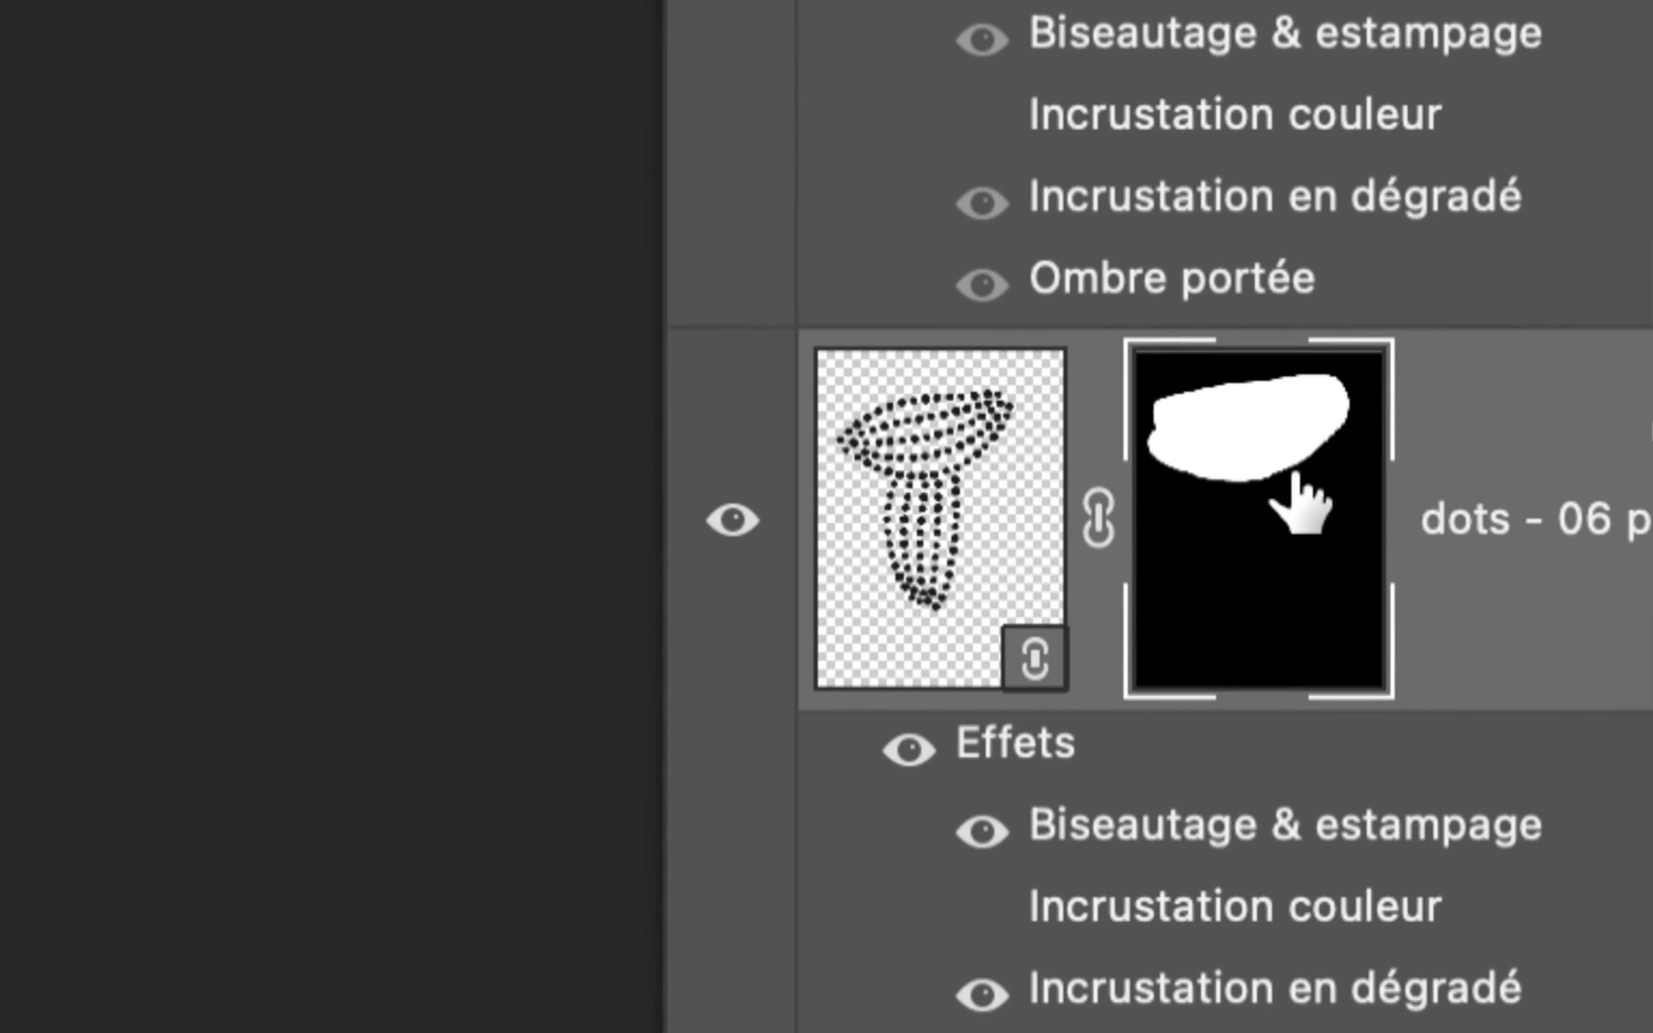
pyautogui.moveTo(1575, 516); pyautogui.dragTo(1567, 514)
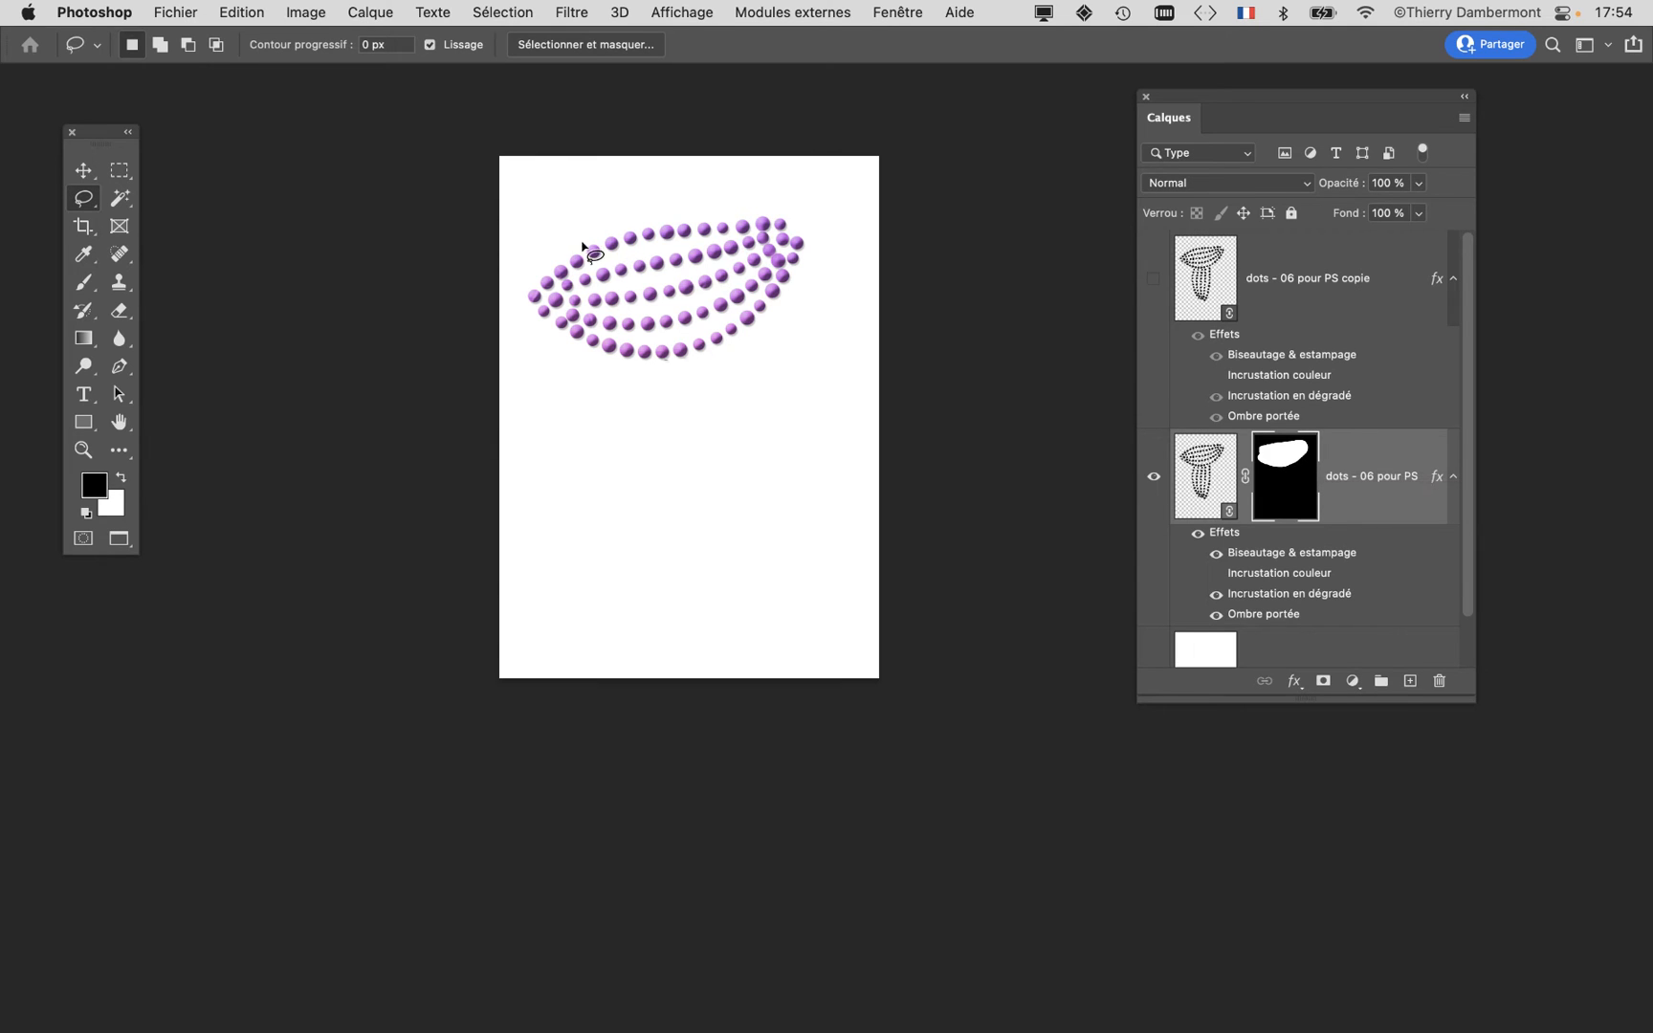
# Step: Show the copied dots layer, lasso the lower trunk of dots and turn the selection into that layer's mask
pyautogui.scroll(5, 573, 266)
pyautogui.moveTo(670, 332); pyautogui.dragTo(538, 390)
pyautogui.scroll(2, 537, 389)
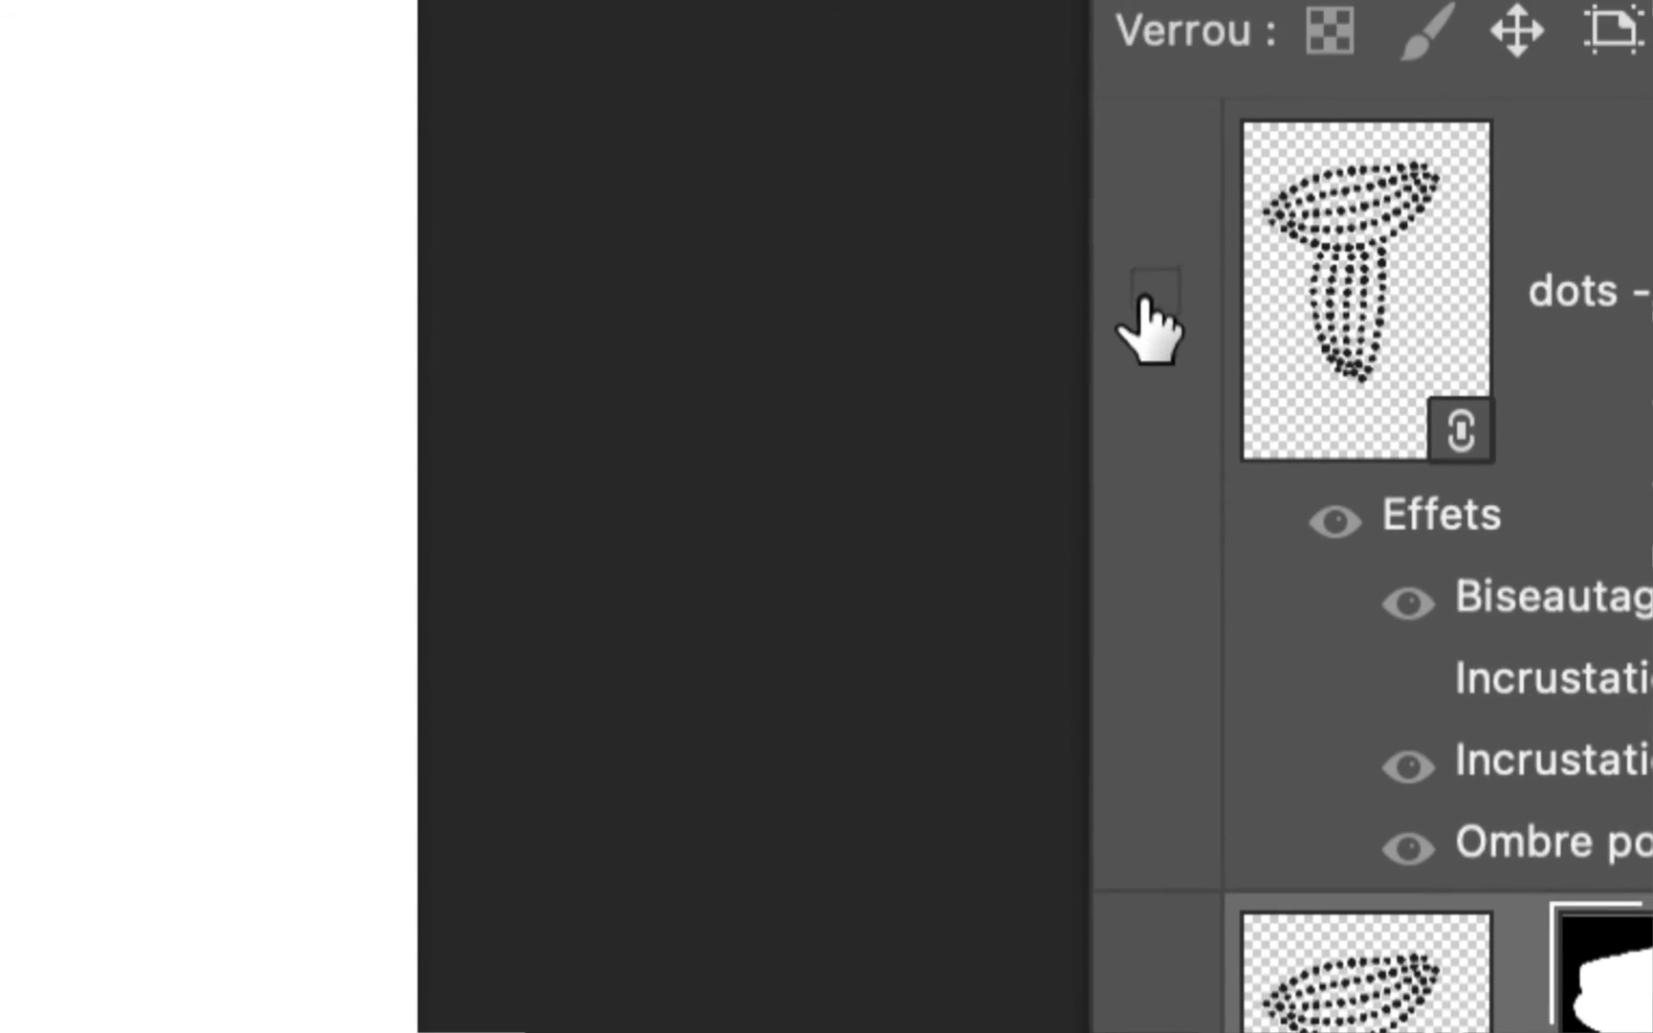
pyautogui.click(1151, 279)
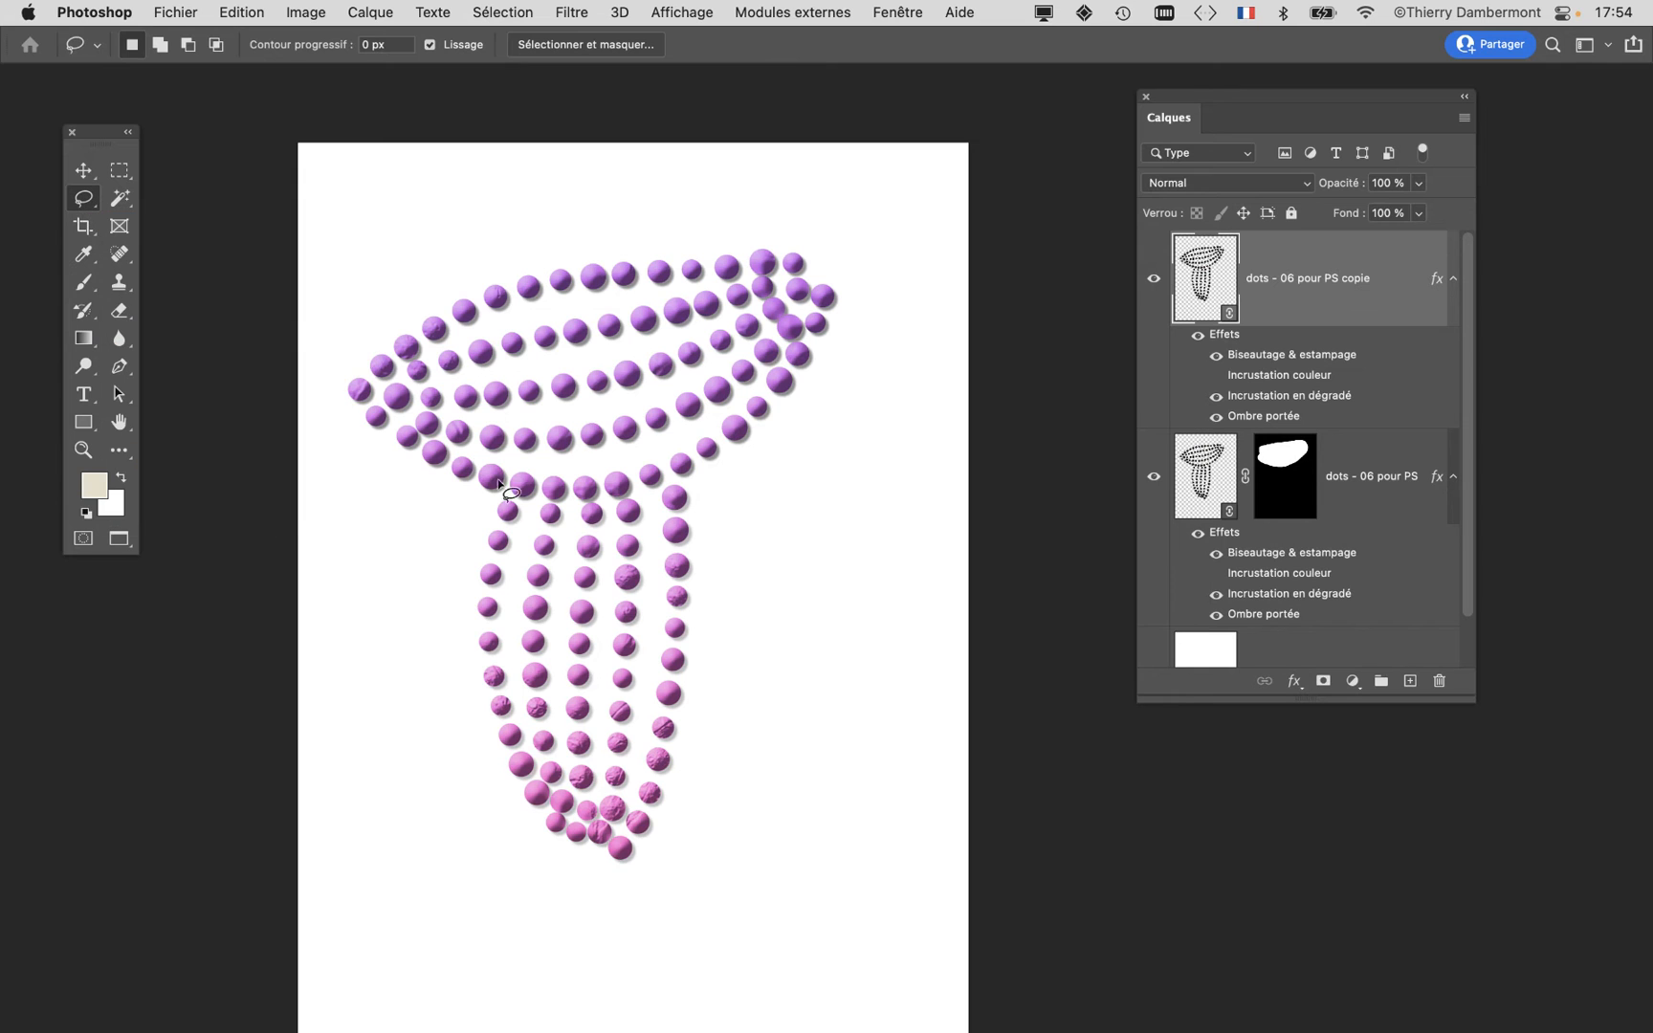
pyautogui.scroll(3, 498, 483)
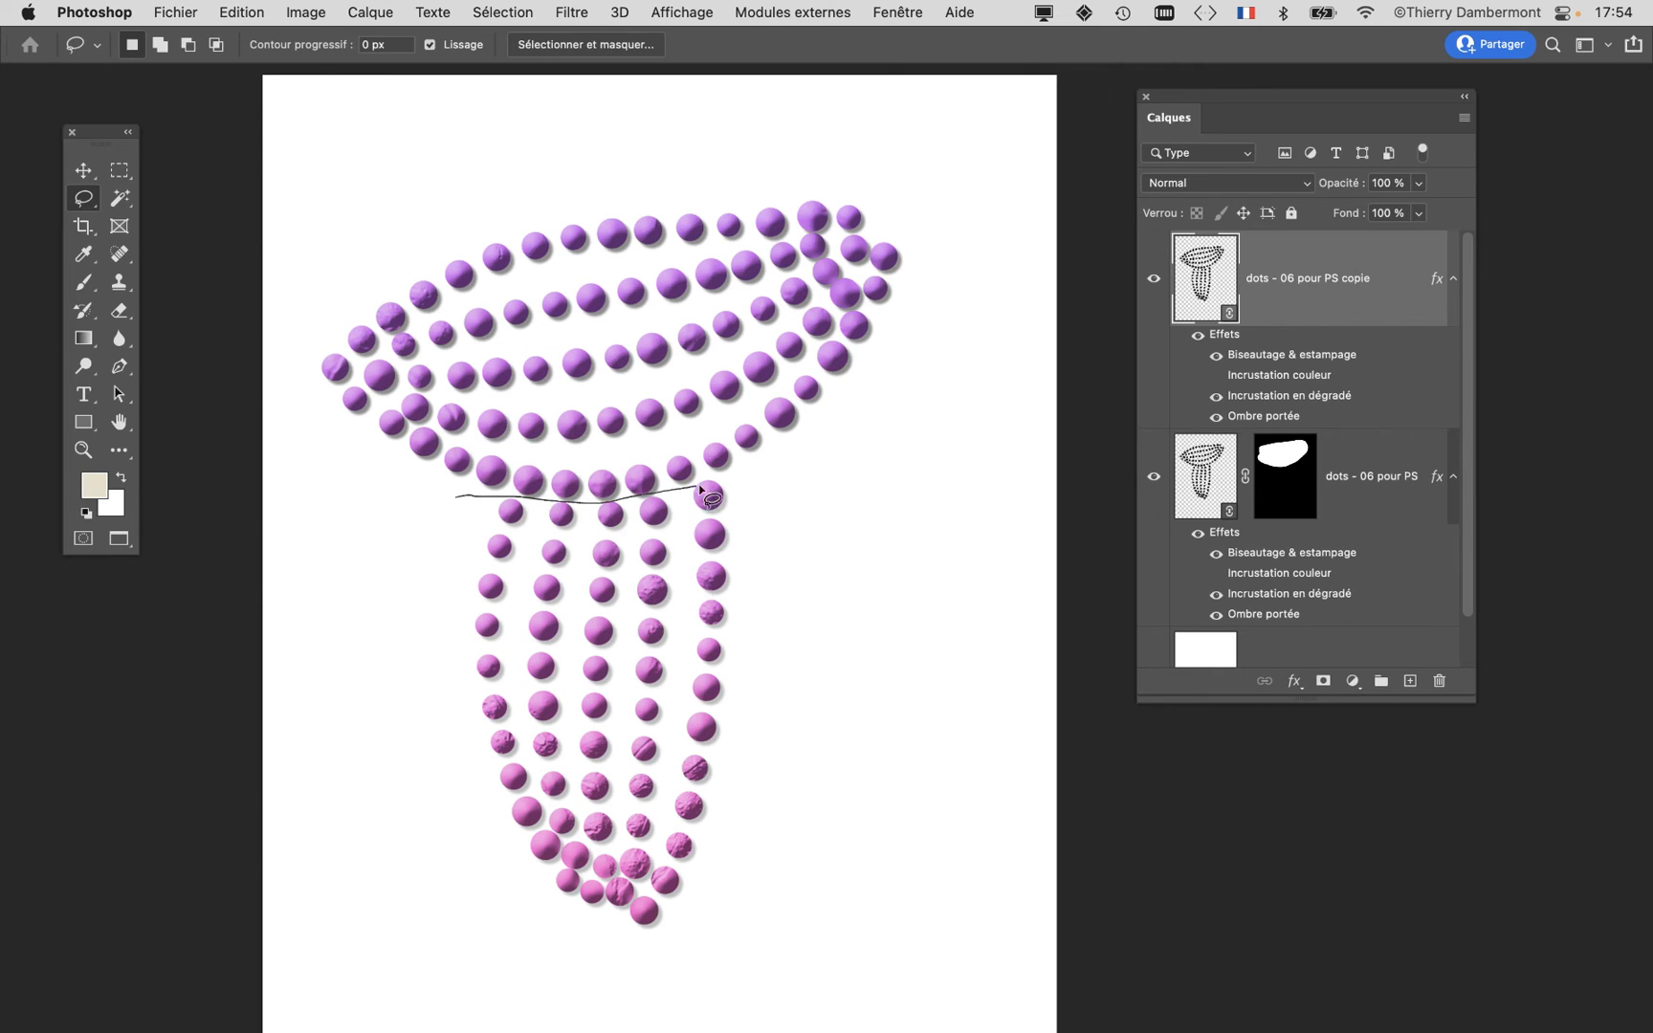
pyautogui.moveTo(701, 490)
pyautogui.mouseDown()
pyautogui.moveTo(808, 755)
pyautogui.moveTo(767, 909)
pyautogui.moveTo(573, 990)
pyautogui.moveTo(419, 738)
pyautogui.moveTo(432, 564)
pyautogui.mouseUp()
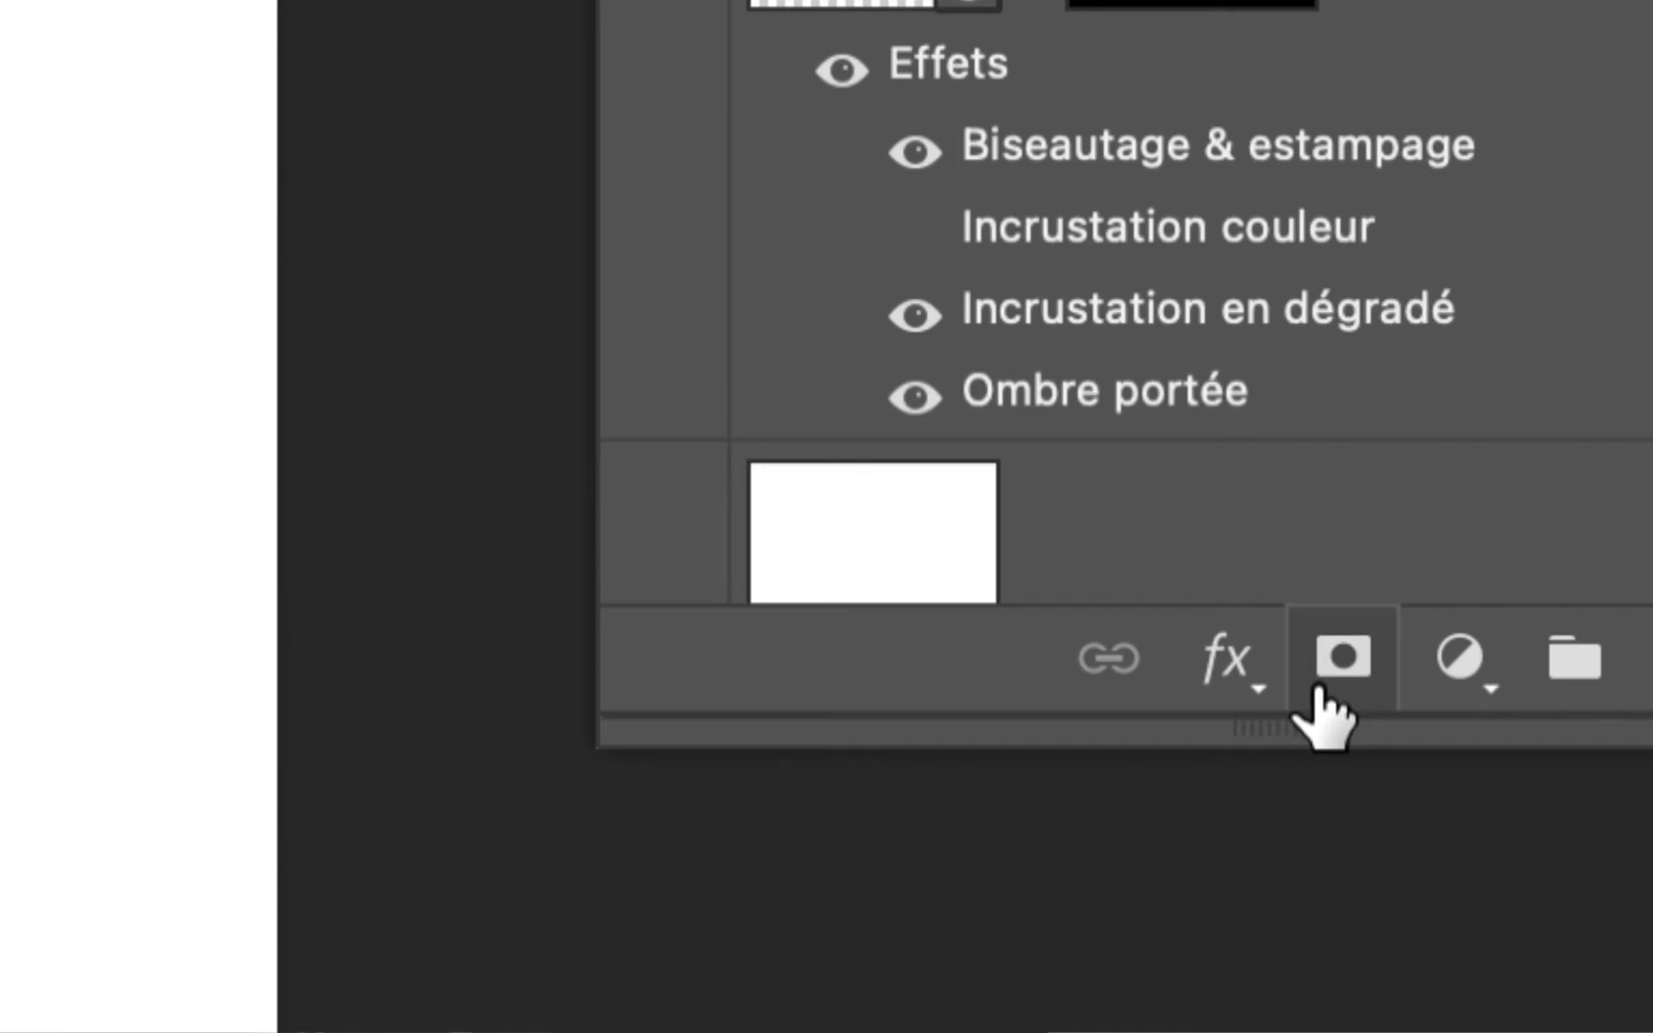
pyautogui.click(1318, 688)
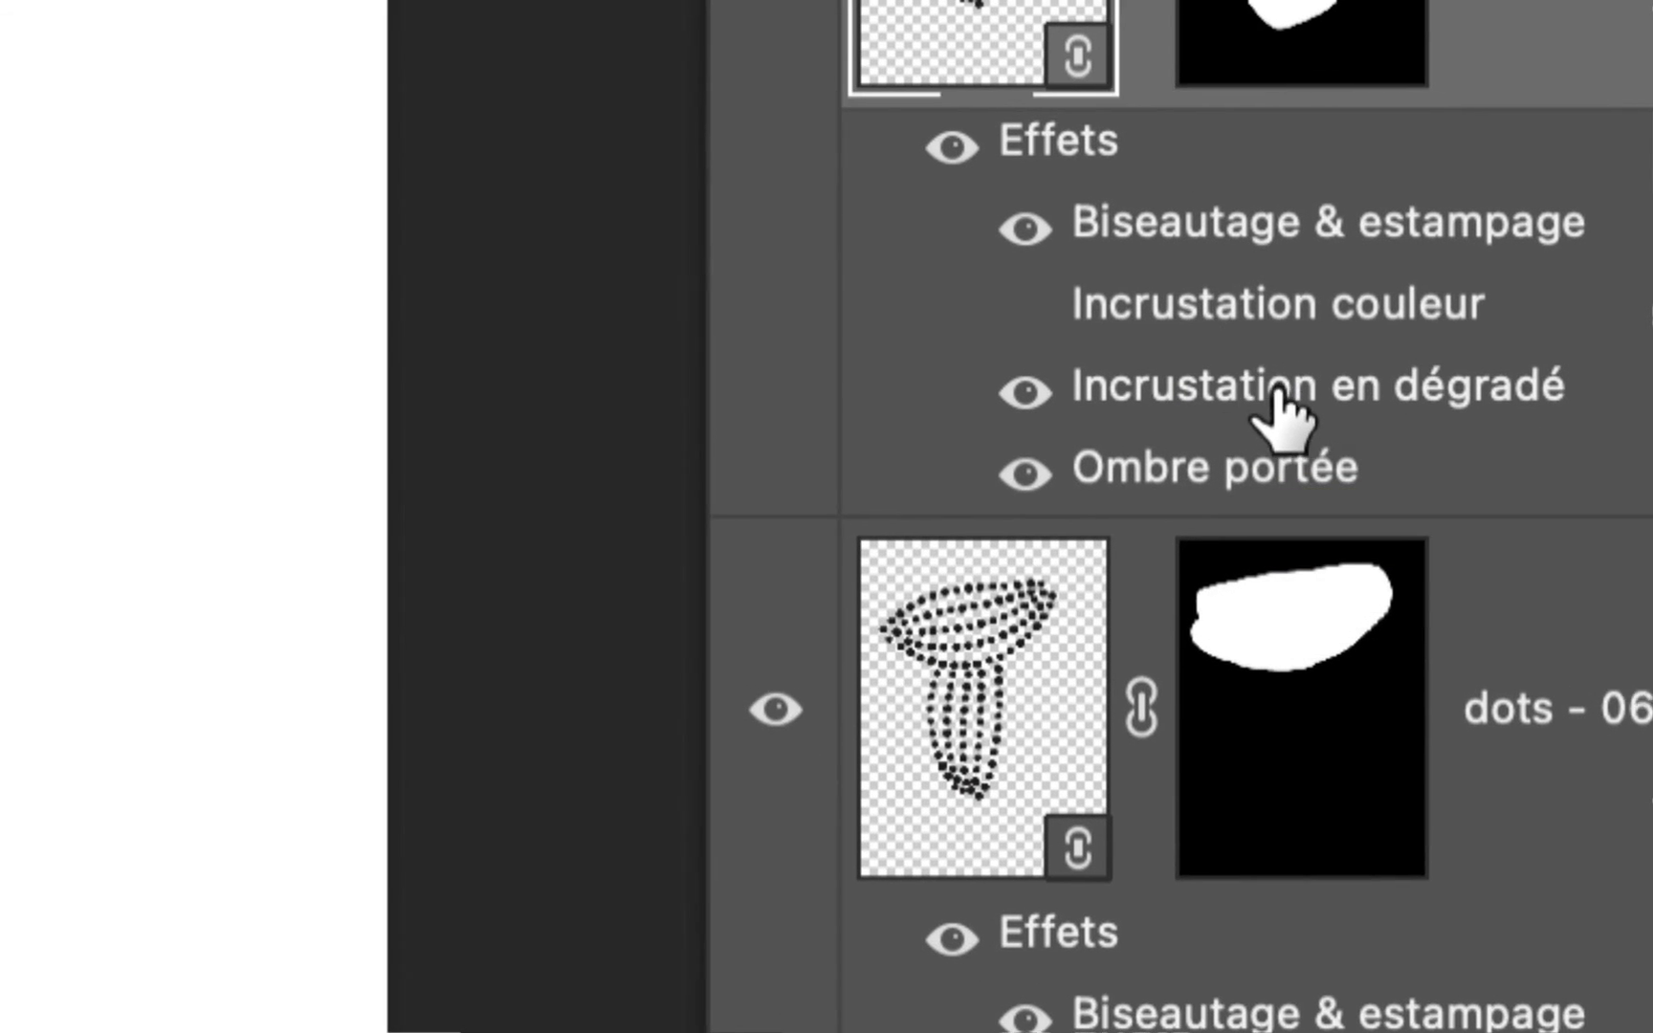
# Step: Try a yellow-to-pink Oranges gradient on the copy's gradient overlay, and settle on the green-to-purple preset from the Iridescent group
pyautogui.doubleClick(1300, 392)
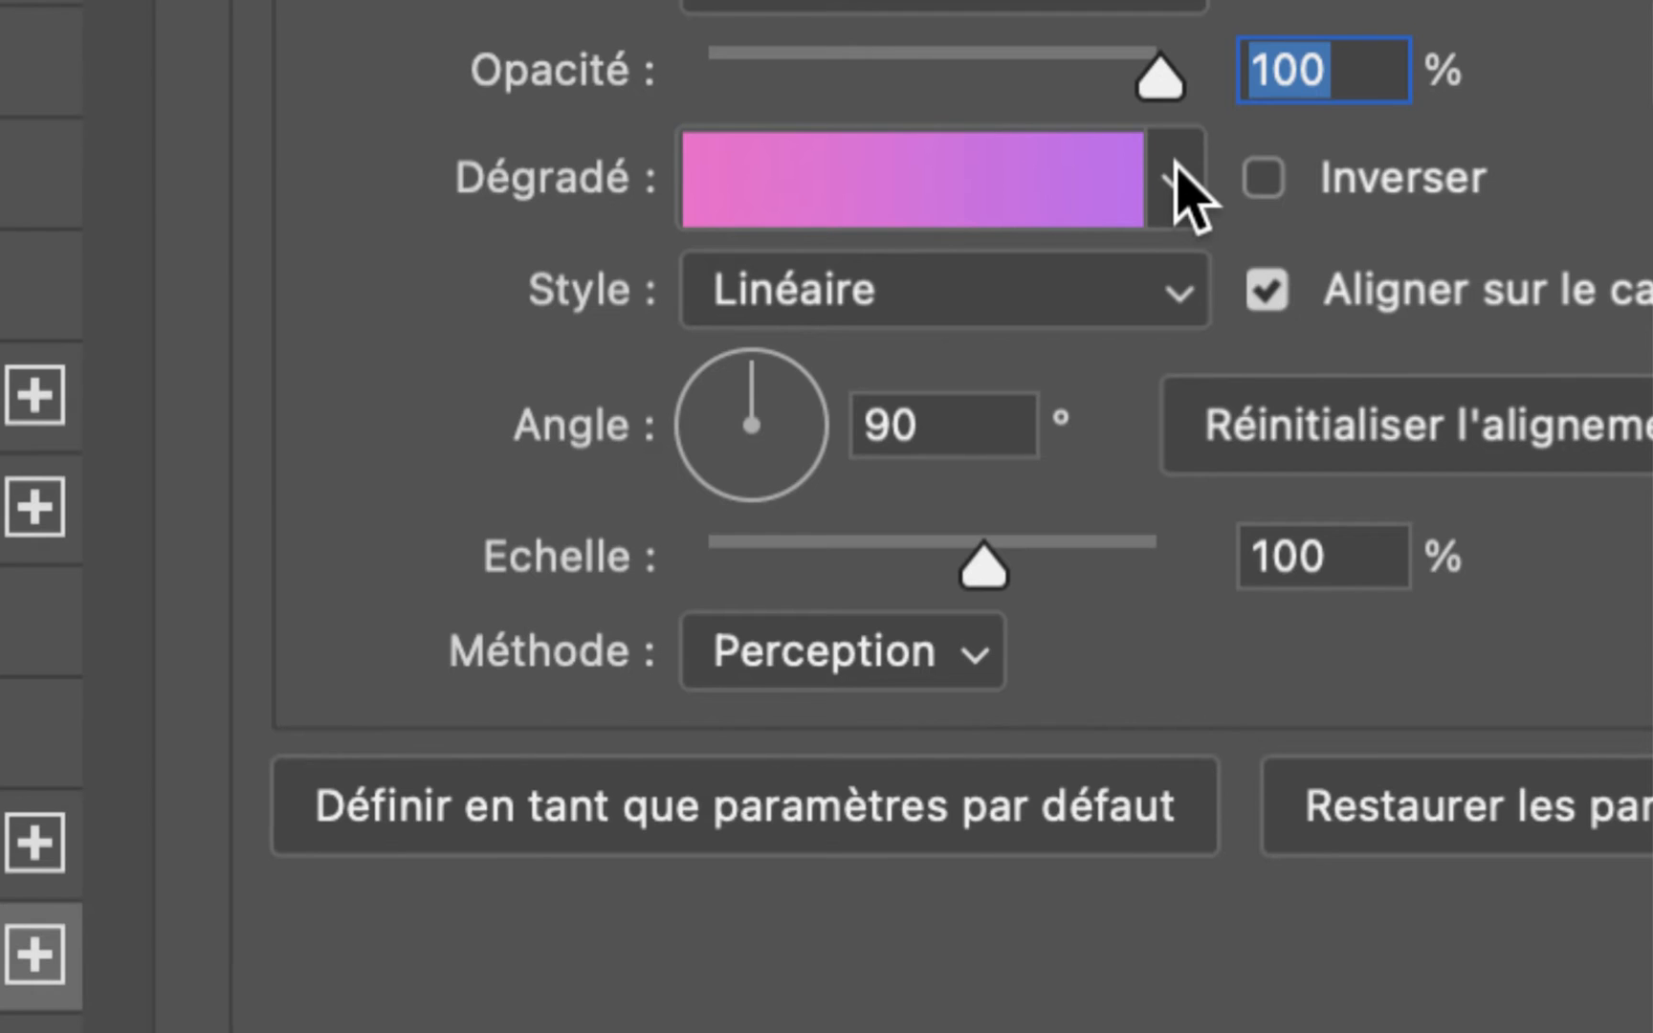
pyautogui.click(1180, 172)
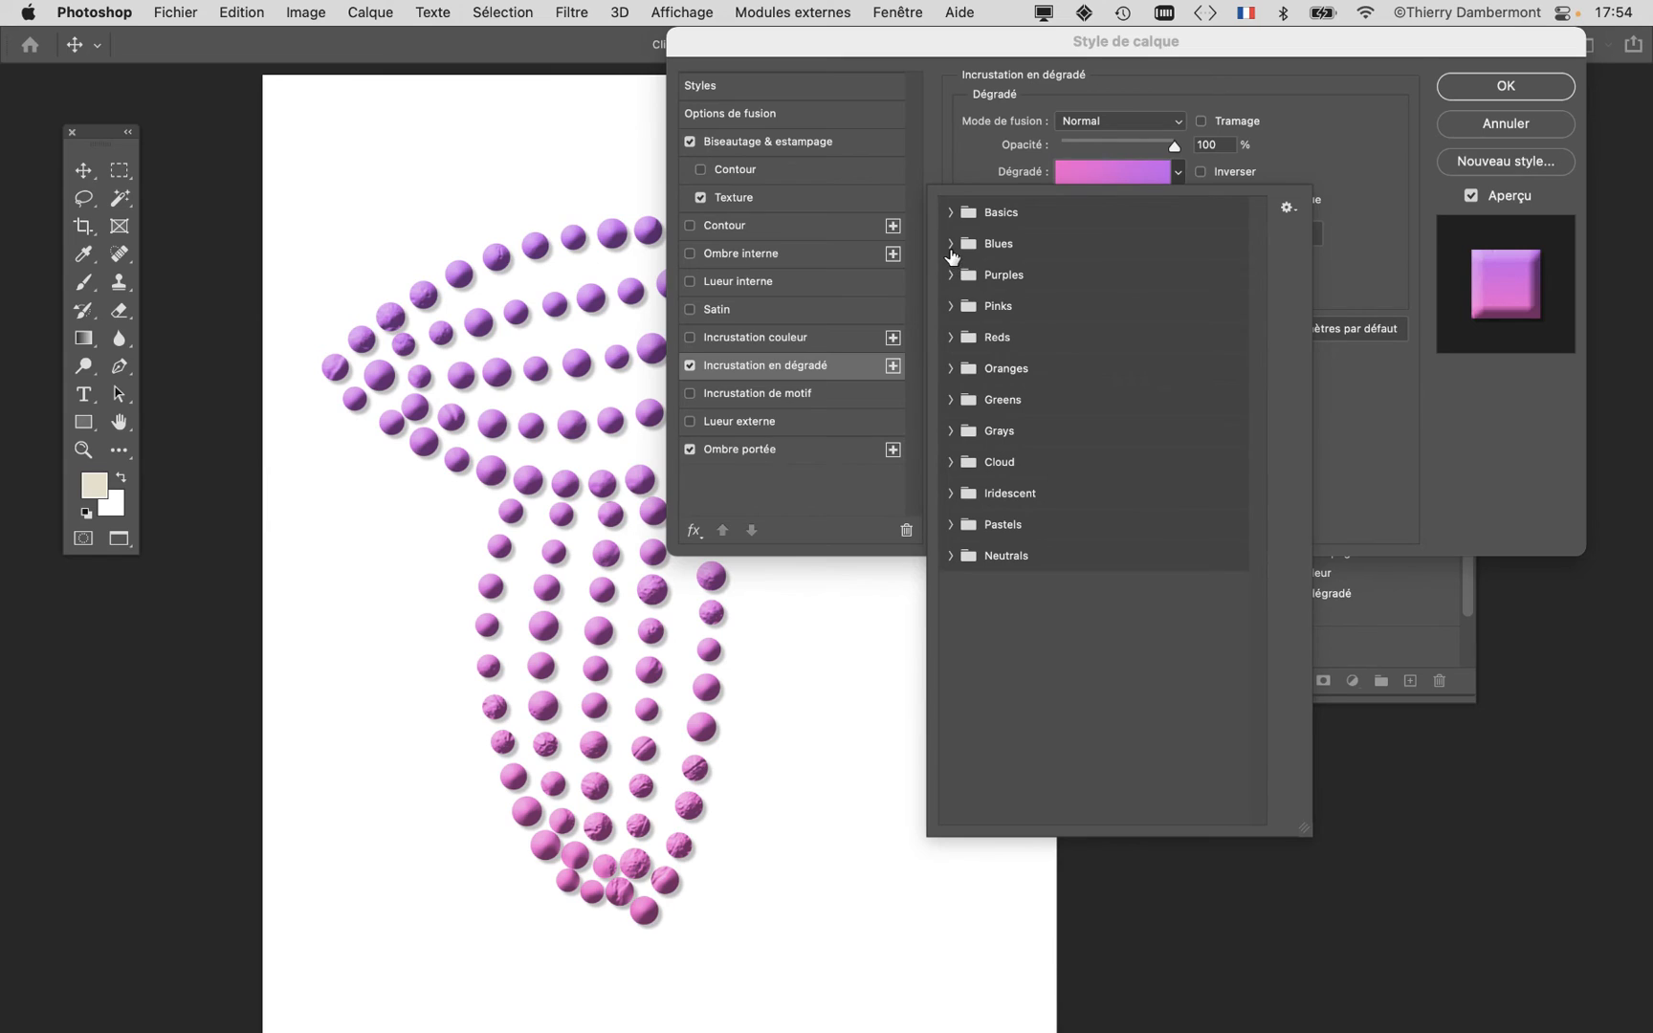
pyautogui.click(950, 368)
pyautogui.click(1046, 402)
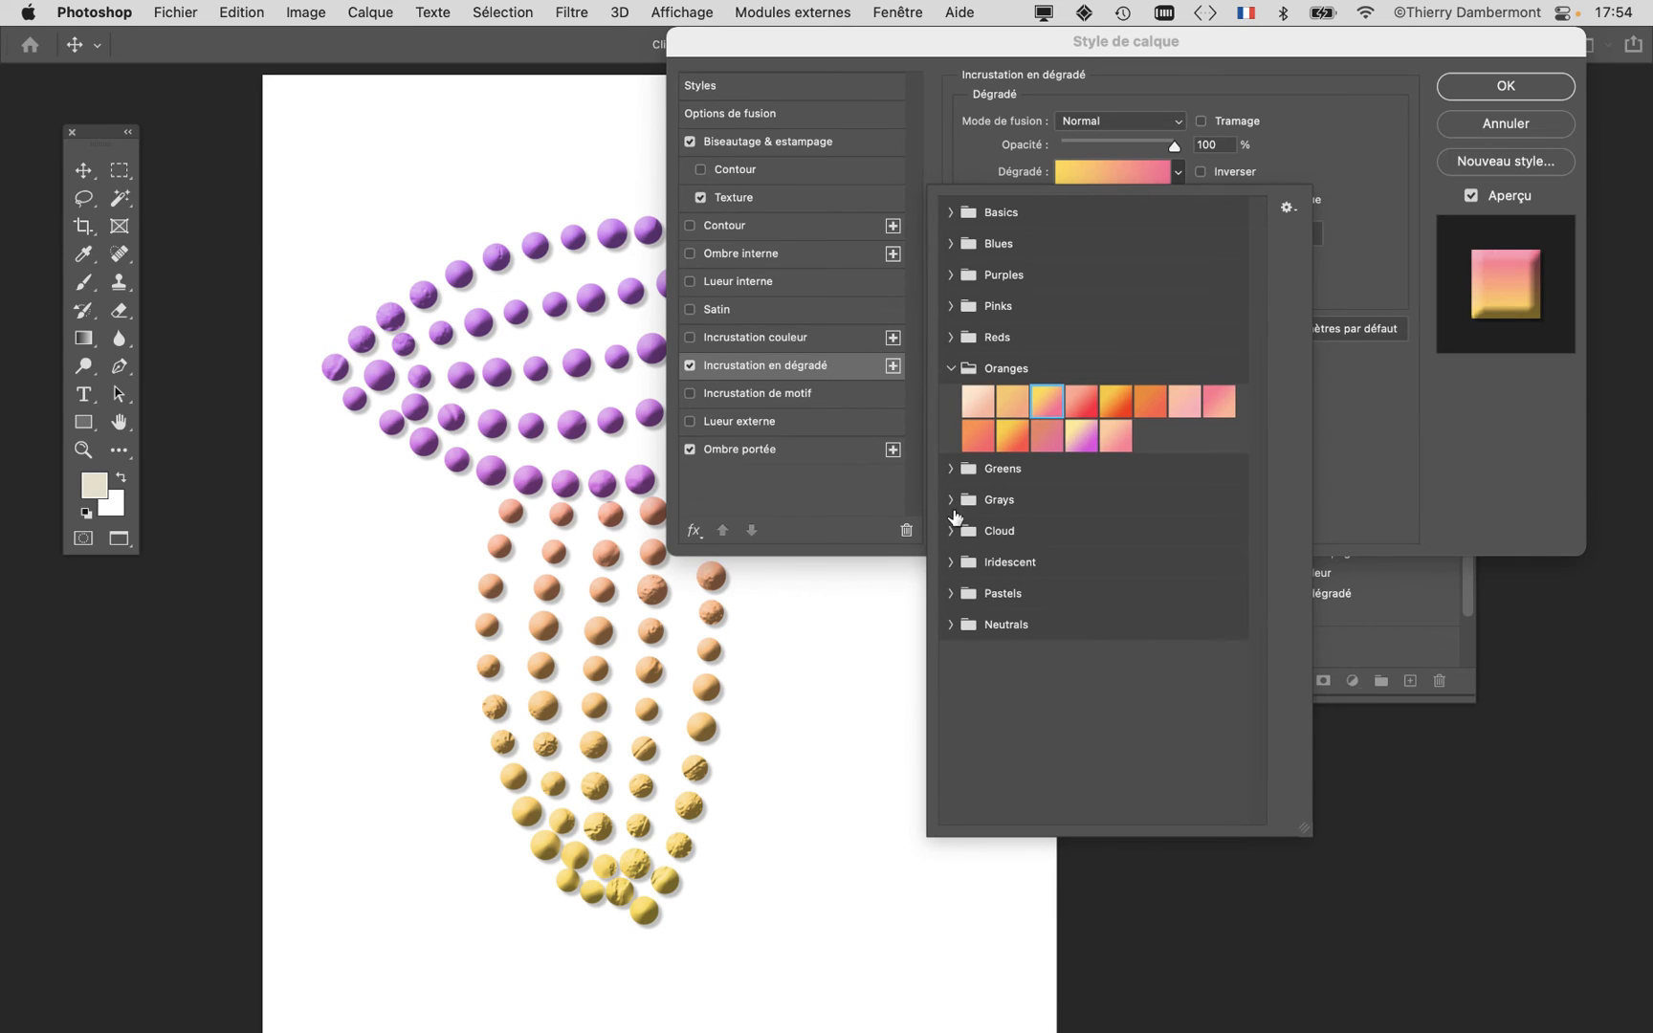
pyautogui.click(951, 563)
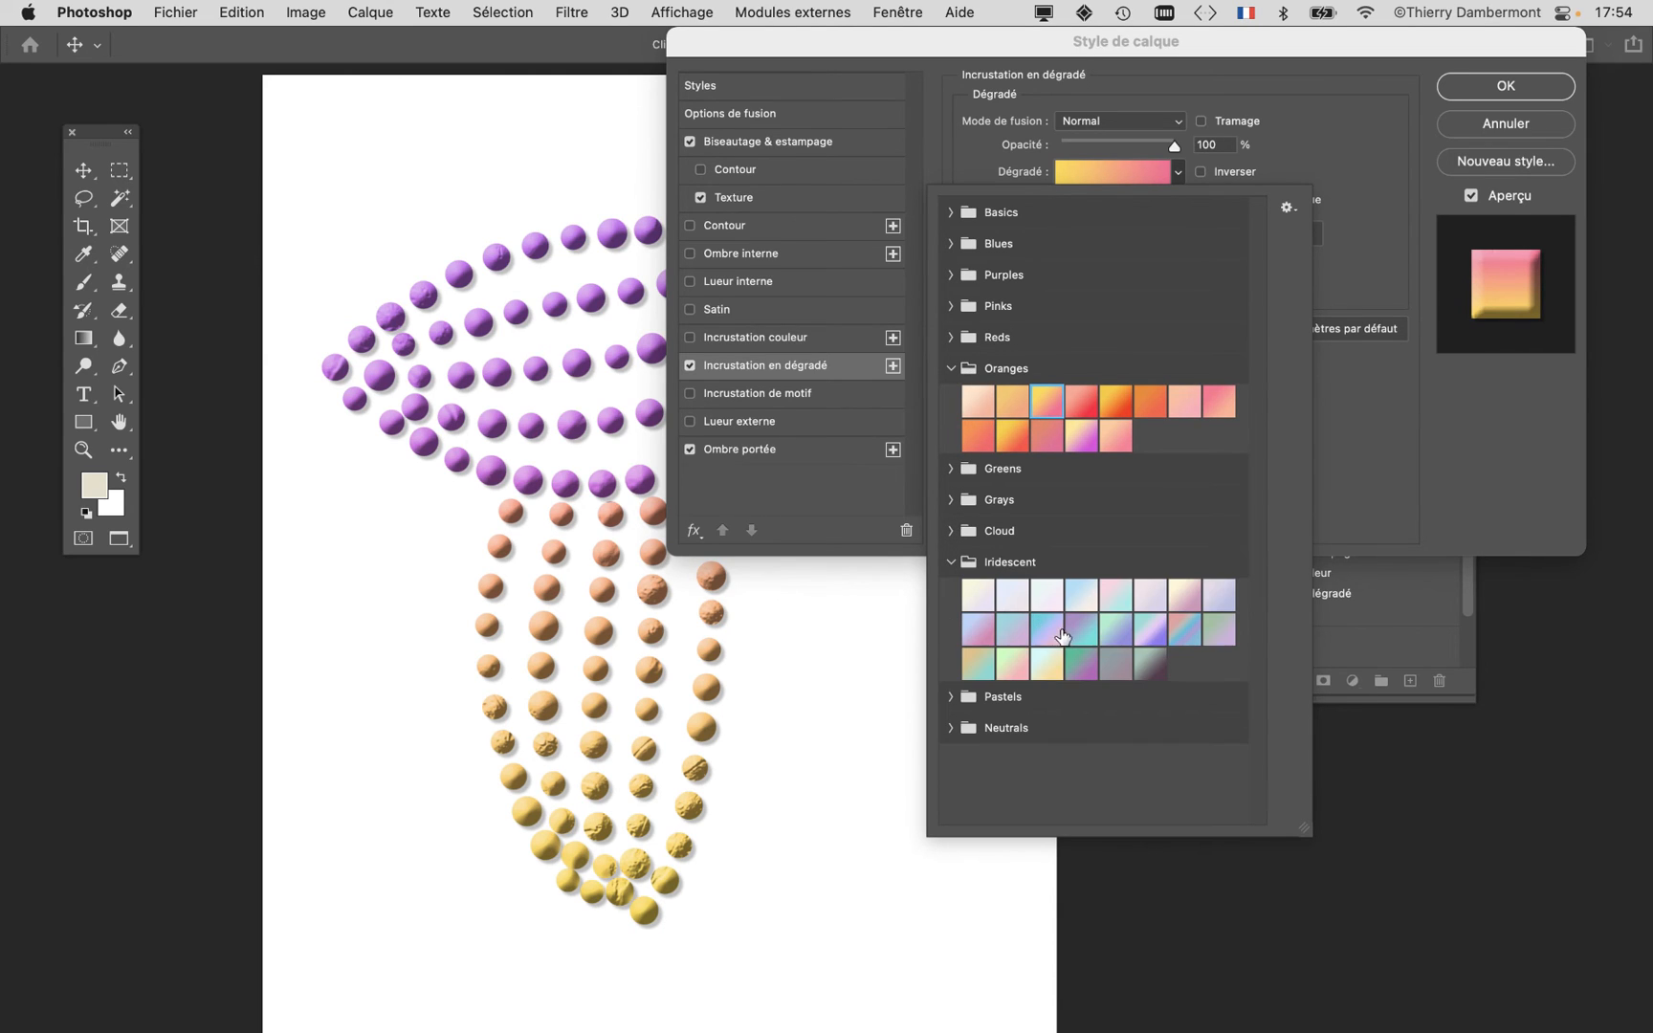
pyautogui.click(1083, 661)
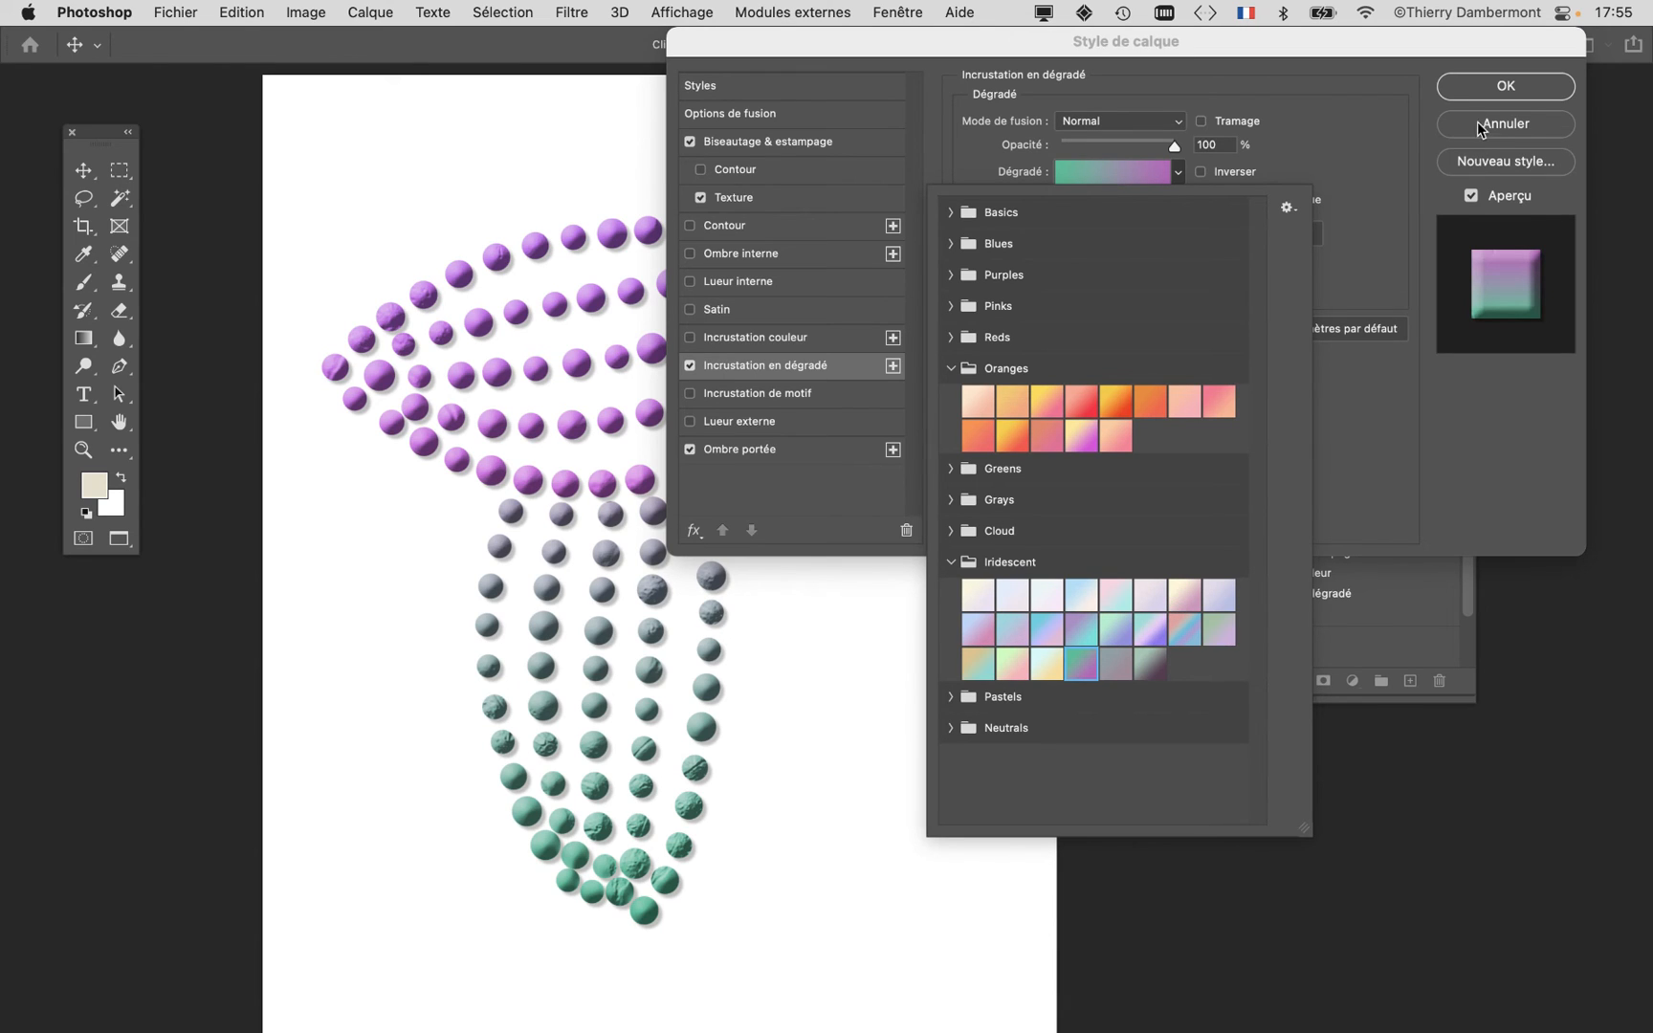
pyautogui.click(1389, 297)
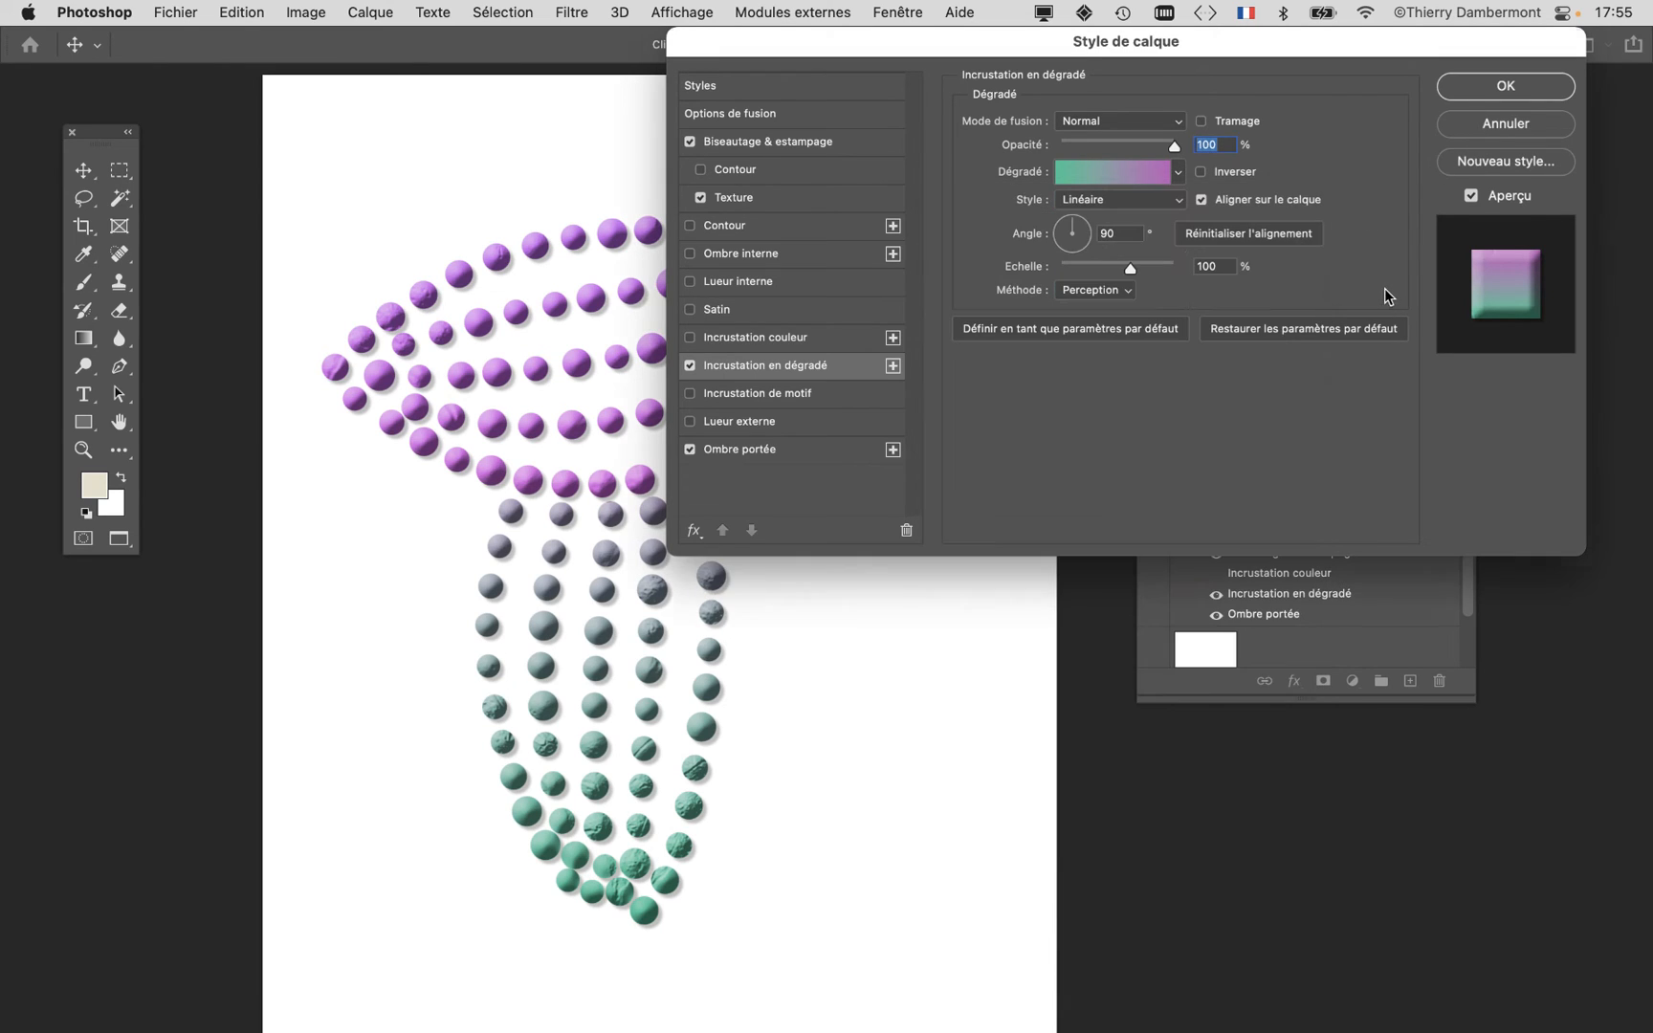
# Step: Enable the copy's colour overlay, set its colour to green #1adb35 and apply the layer style
pyautogui.click(690, 337)
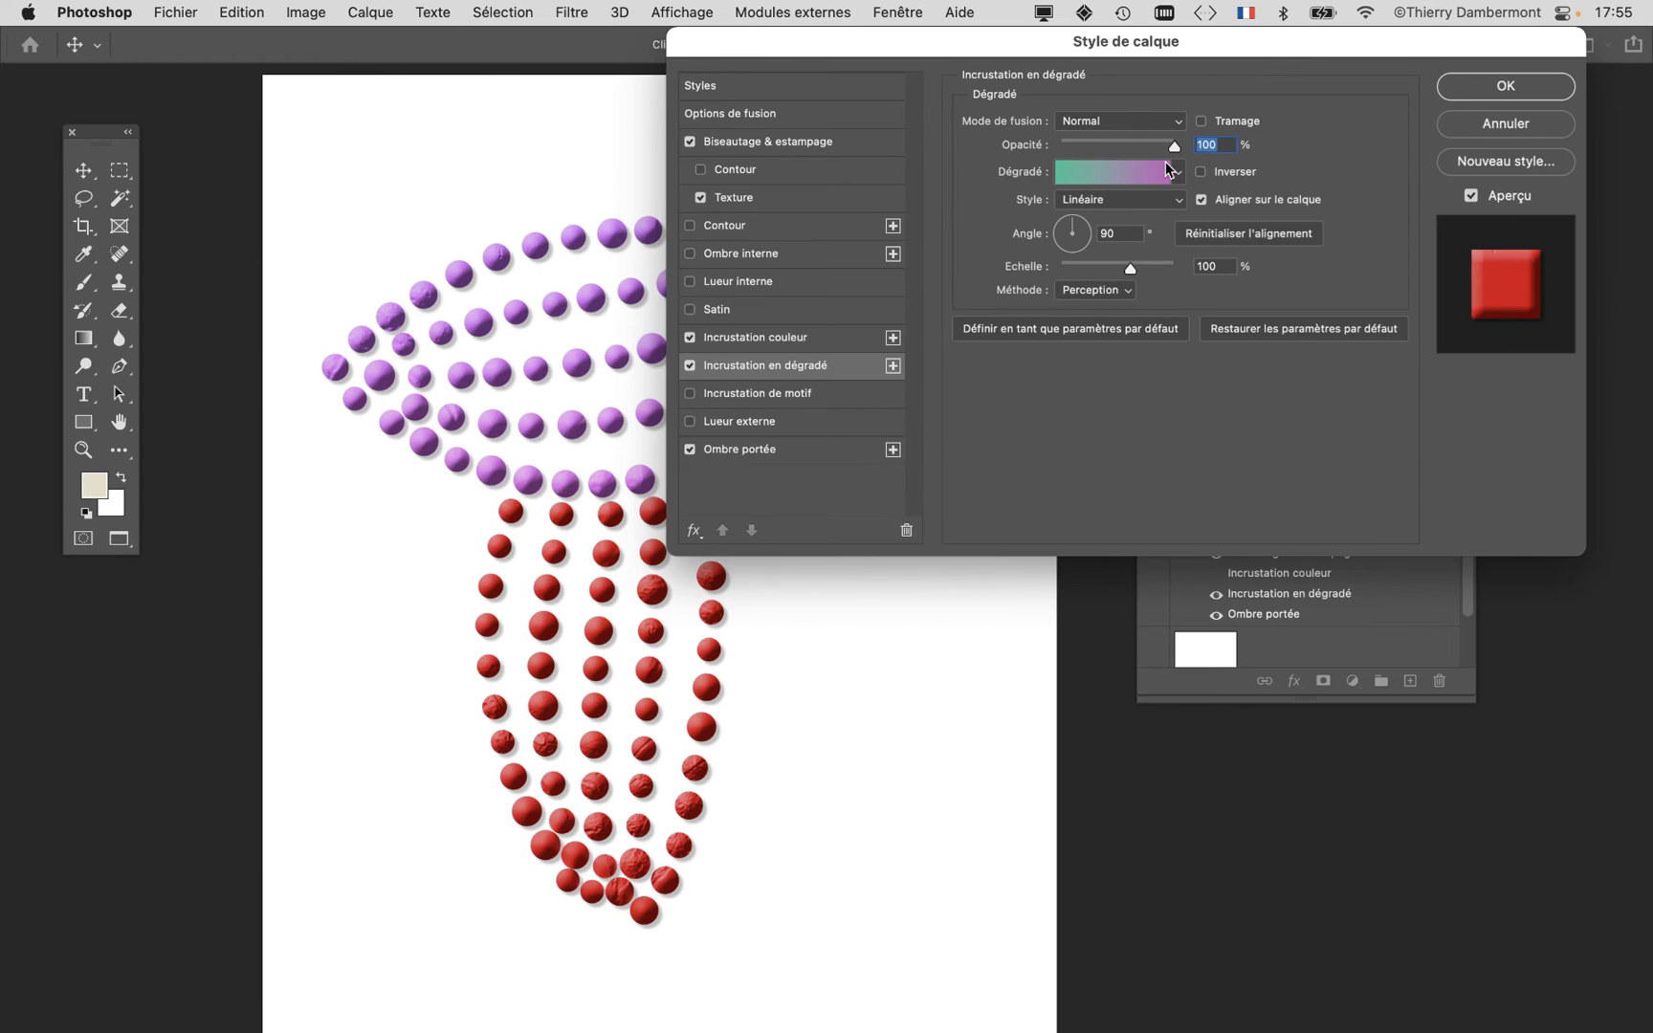
pyautogui.click(807, 338)
pyautogui.click(1228, 125)
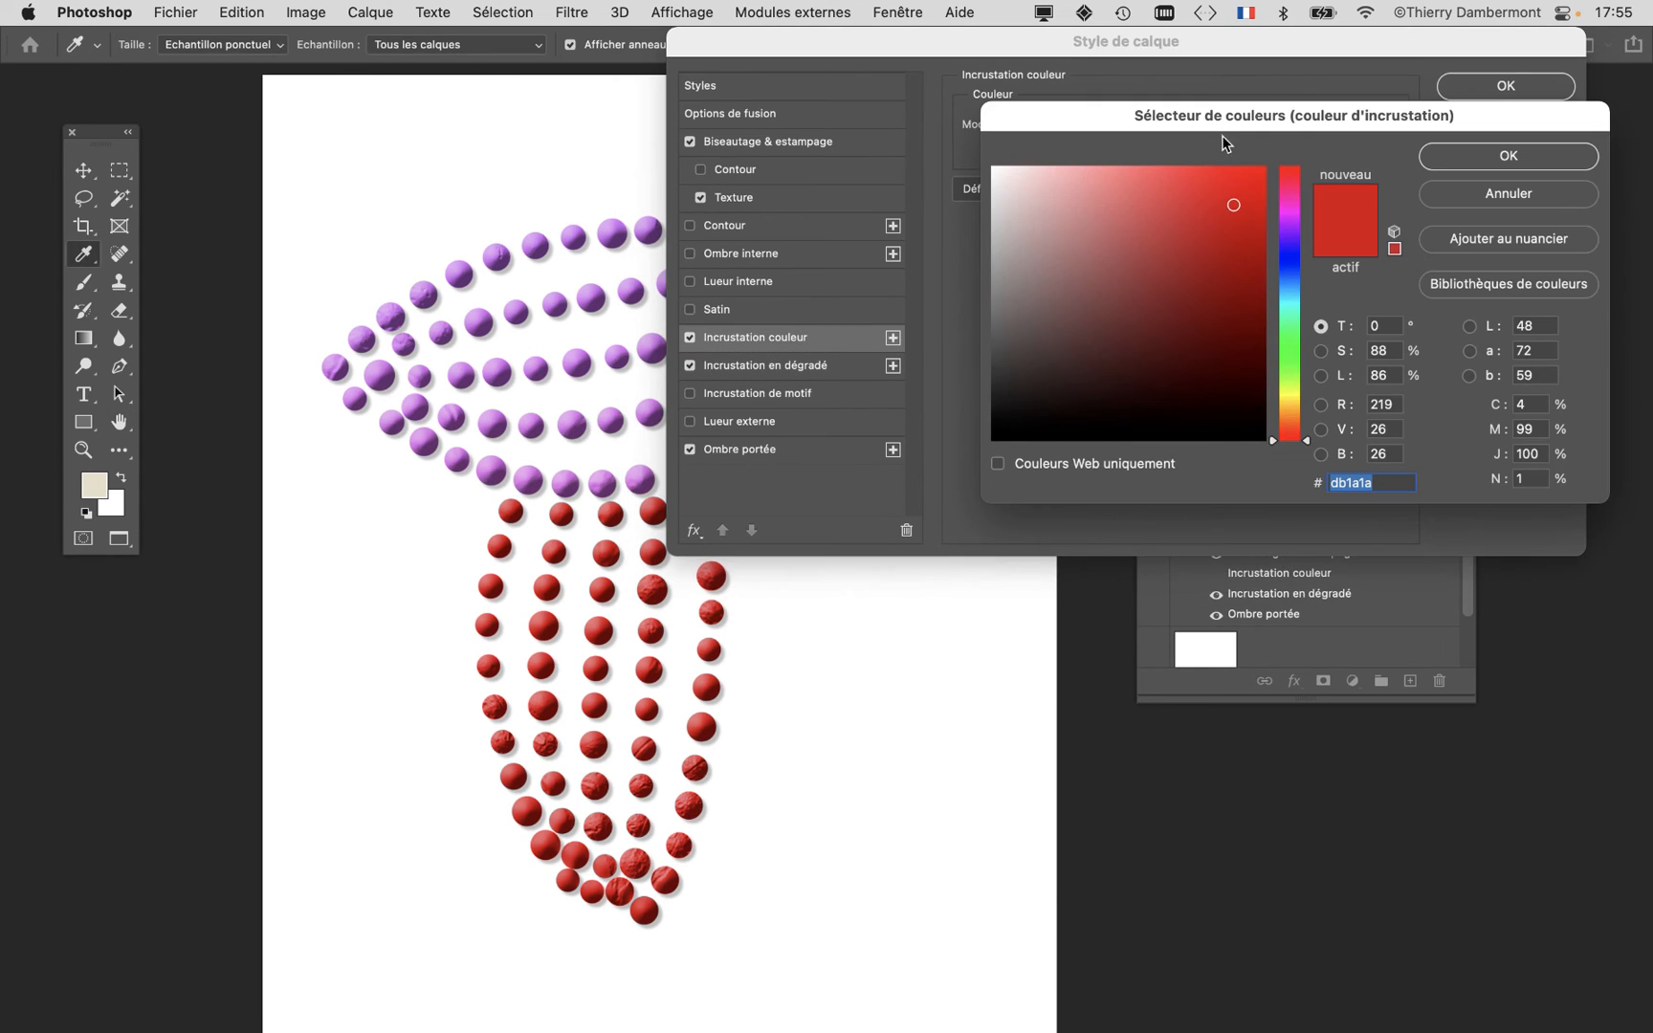
pyautogui.click(1285, 345)
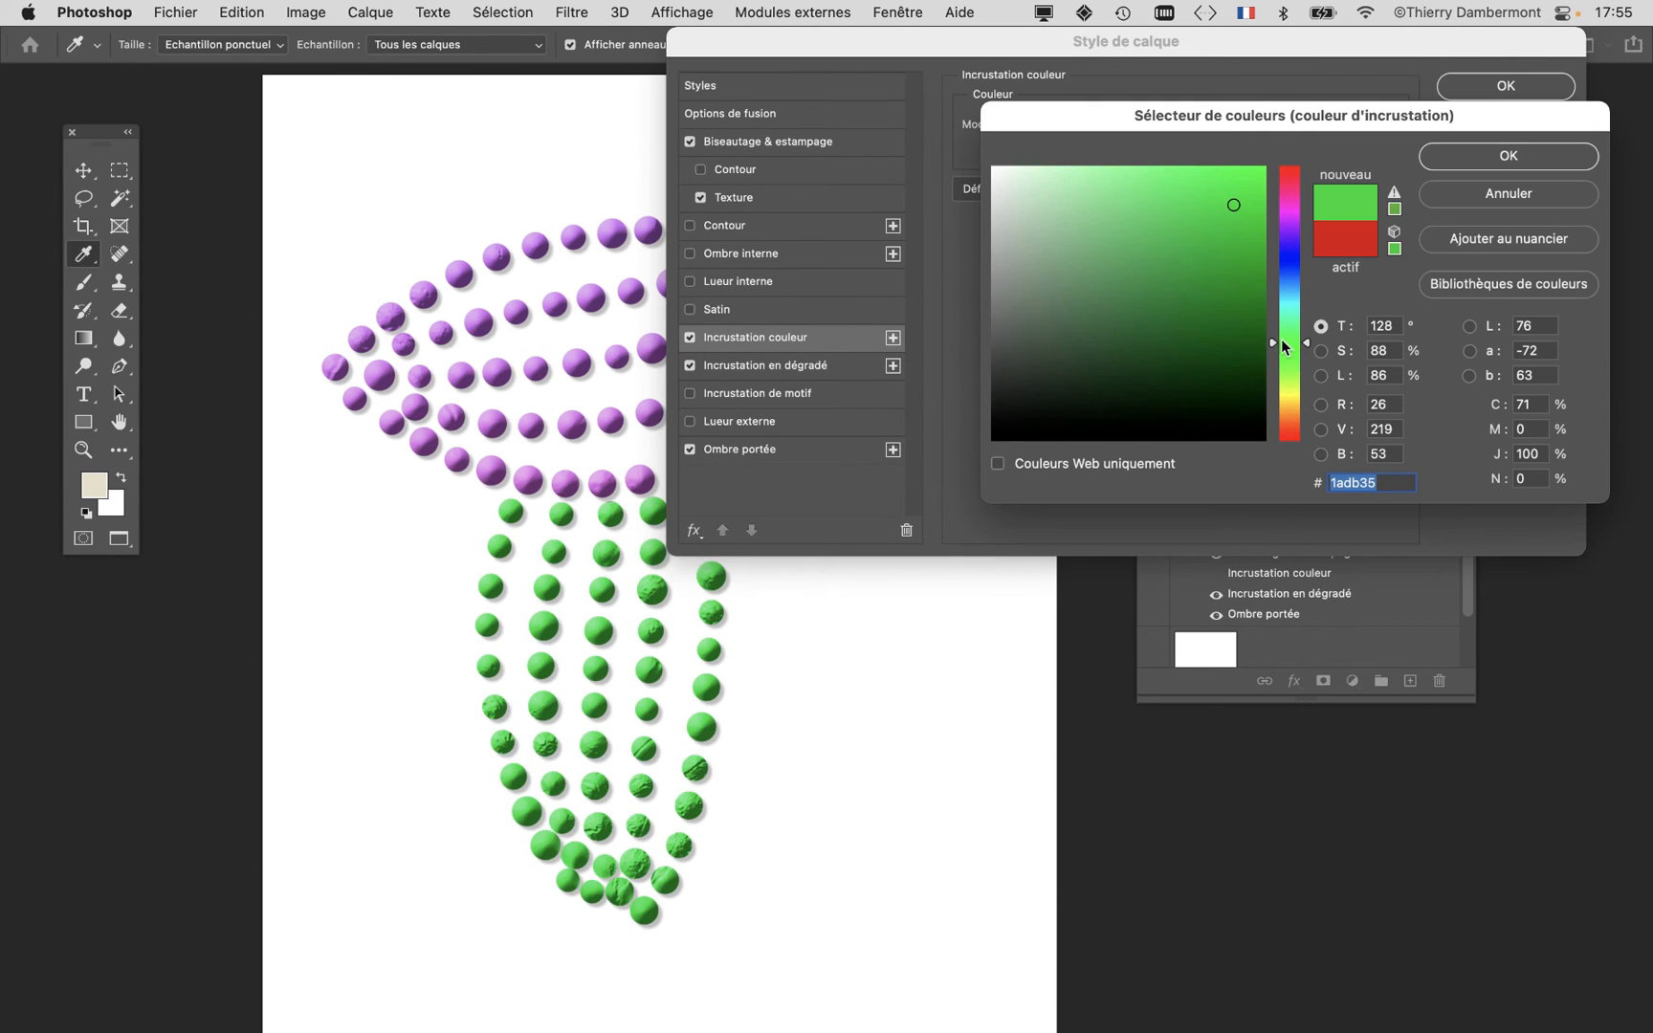
pyautogui.click(1531, 155)
pyautogui.click(1516, 91)
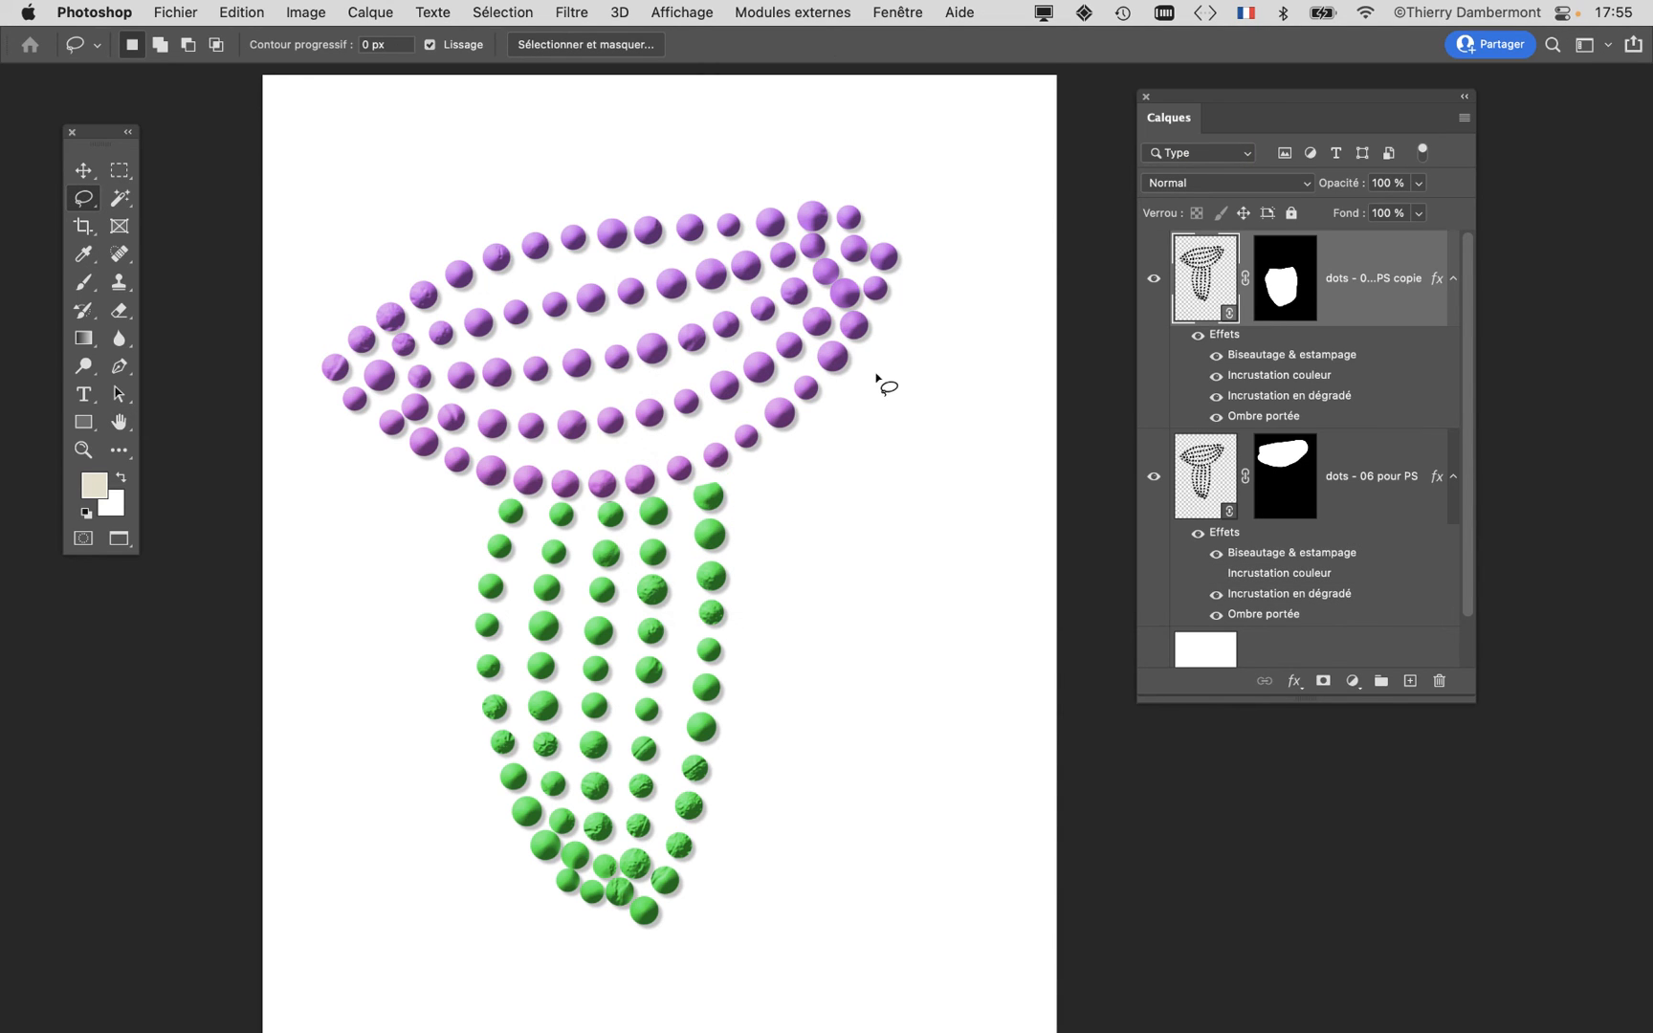
# Step: Target the original dots layer's mask and brush with black where the purple dots meet the green ones
pyautogui.scroll(5, 608, 486)
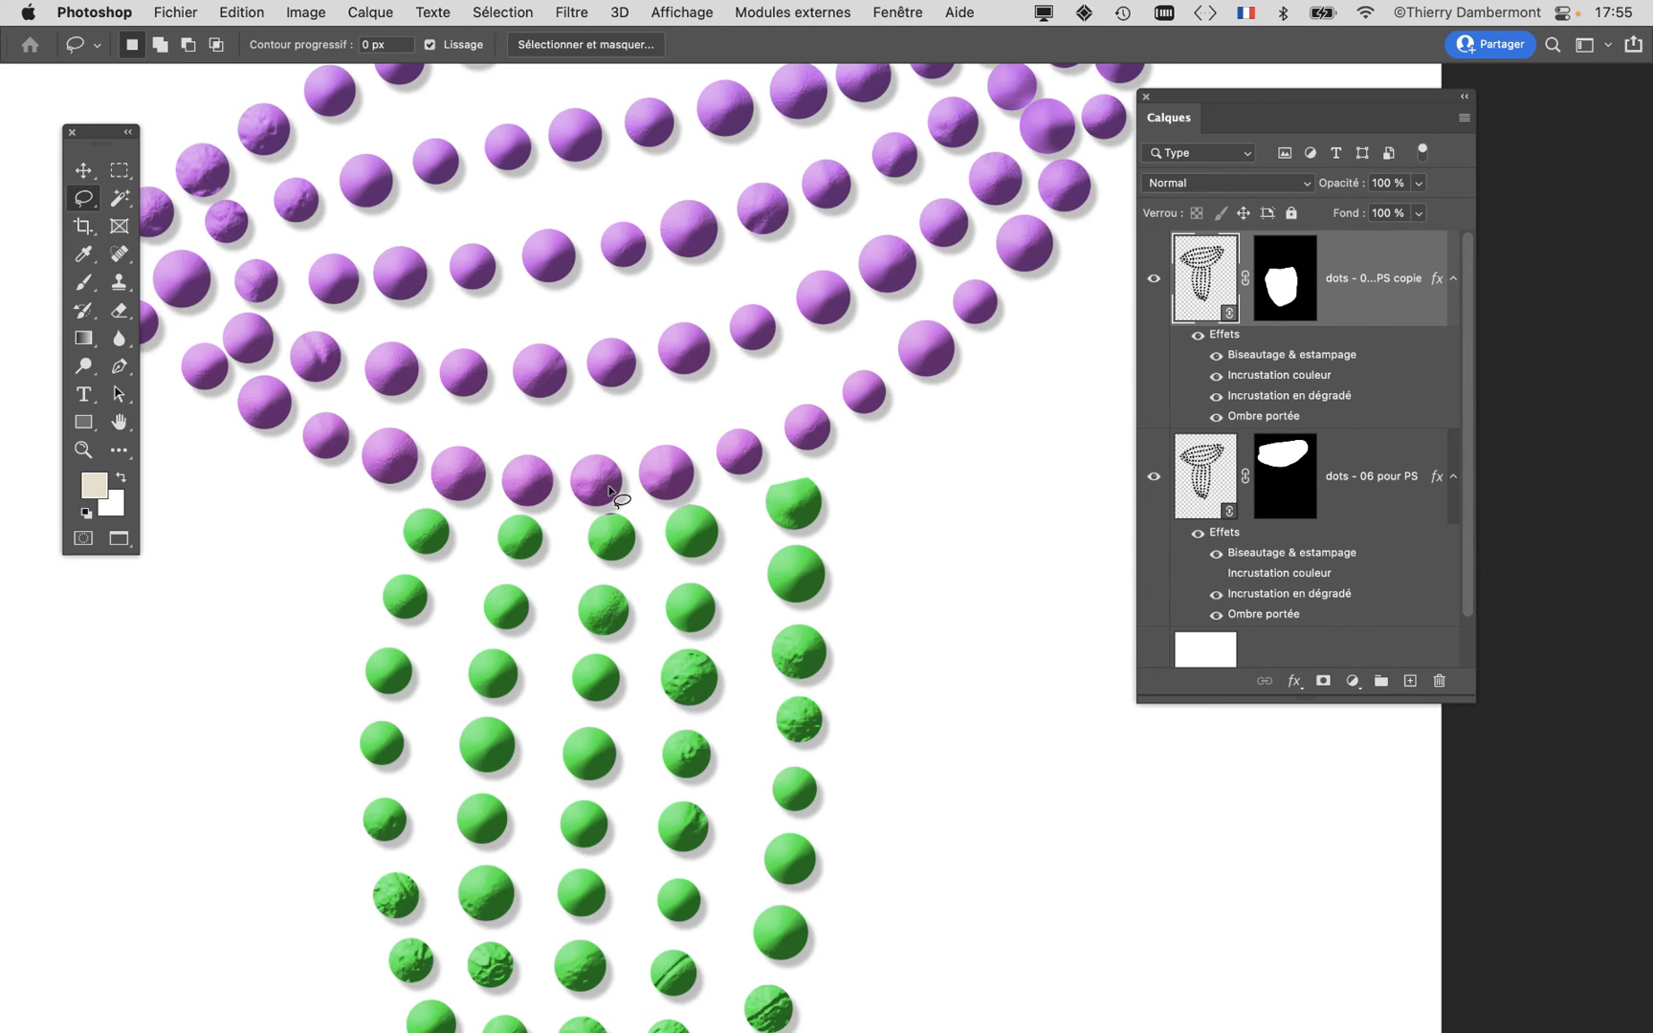
pyautogui.scroll(2, 801, 489)
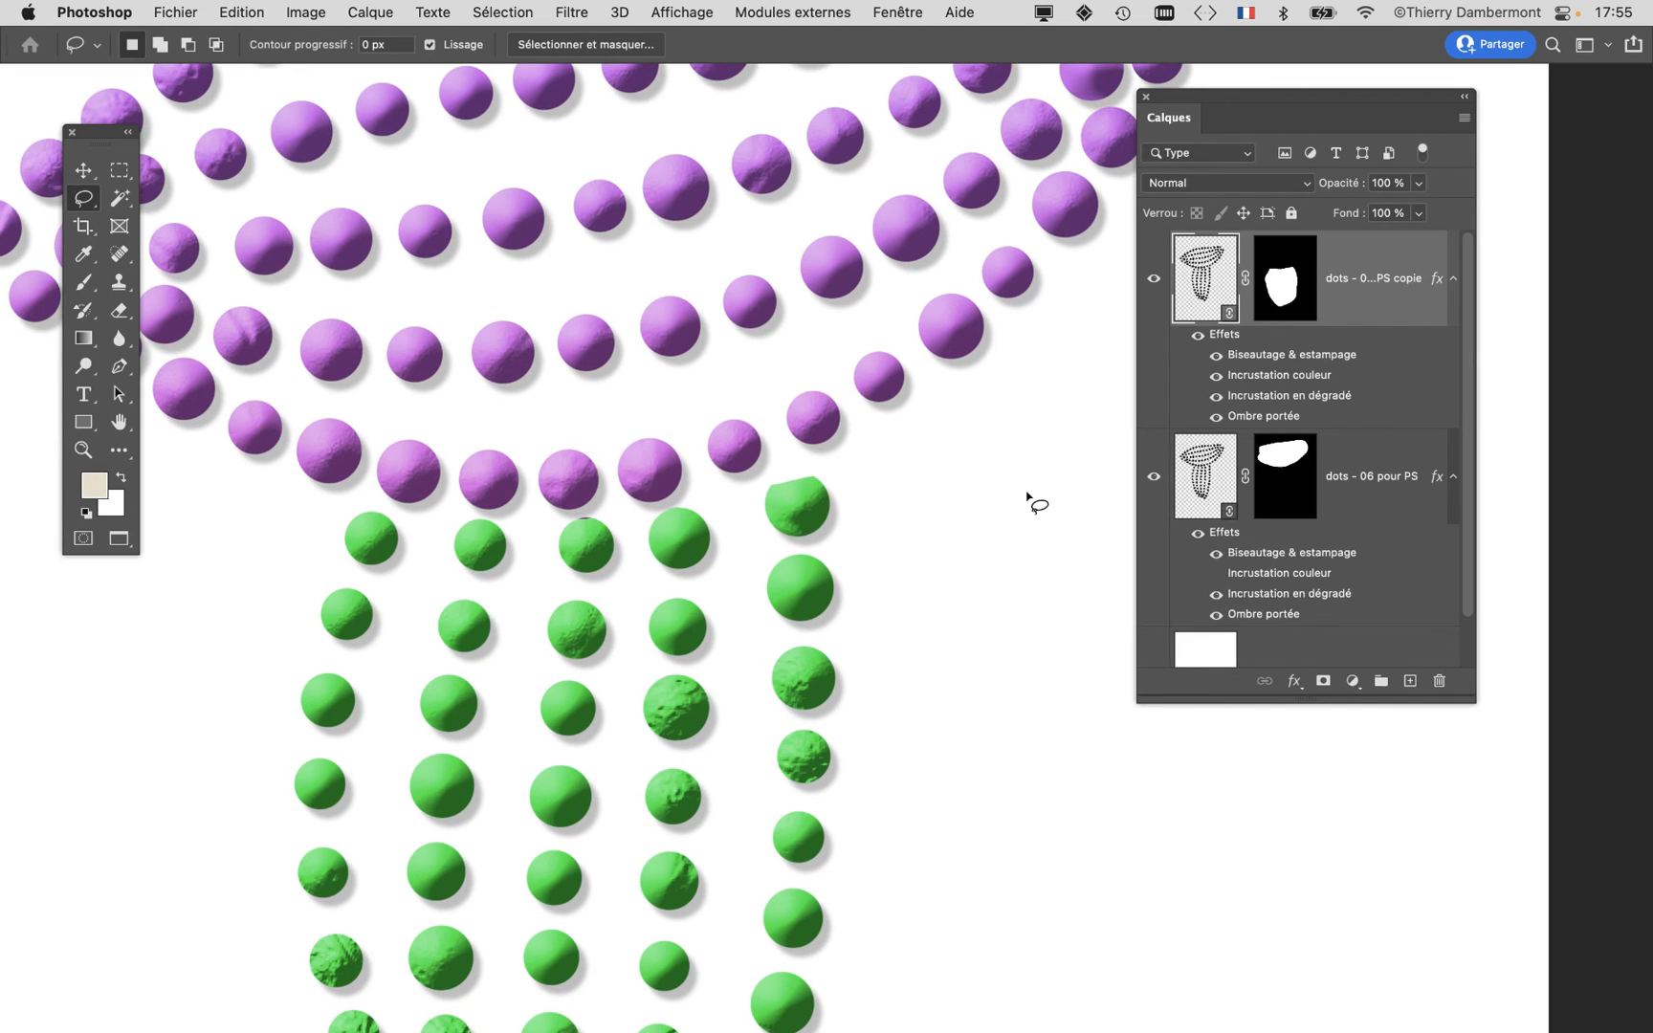
pyautogui.scroll(3, 795, 501)
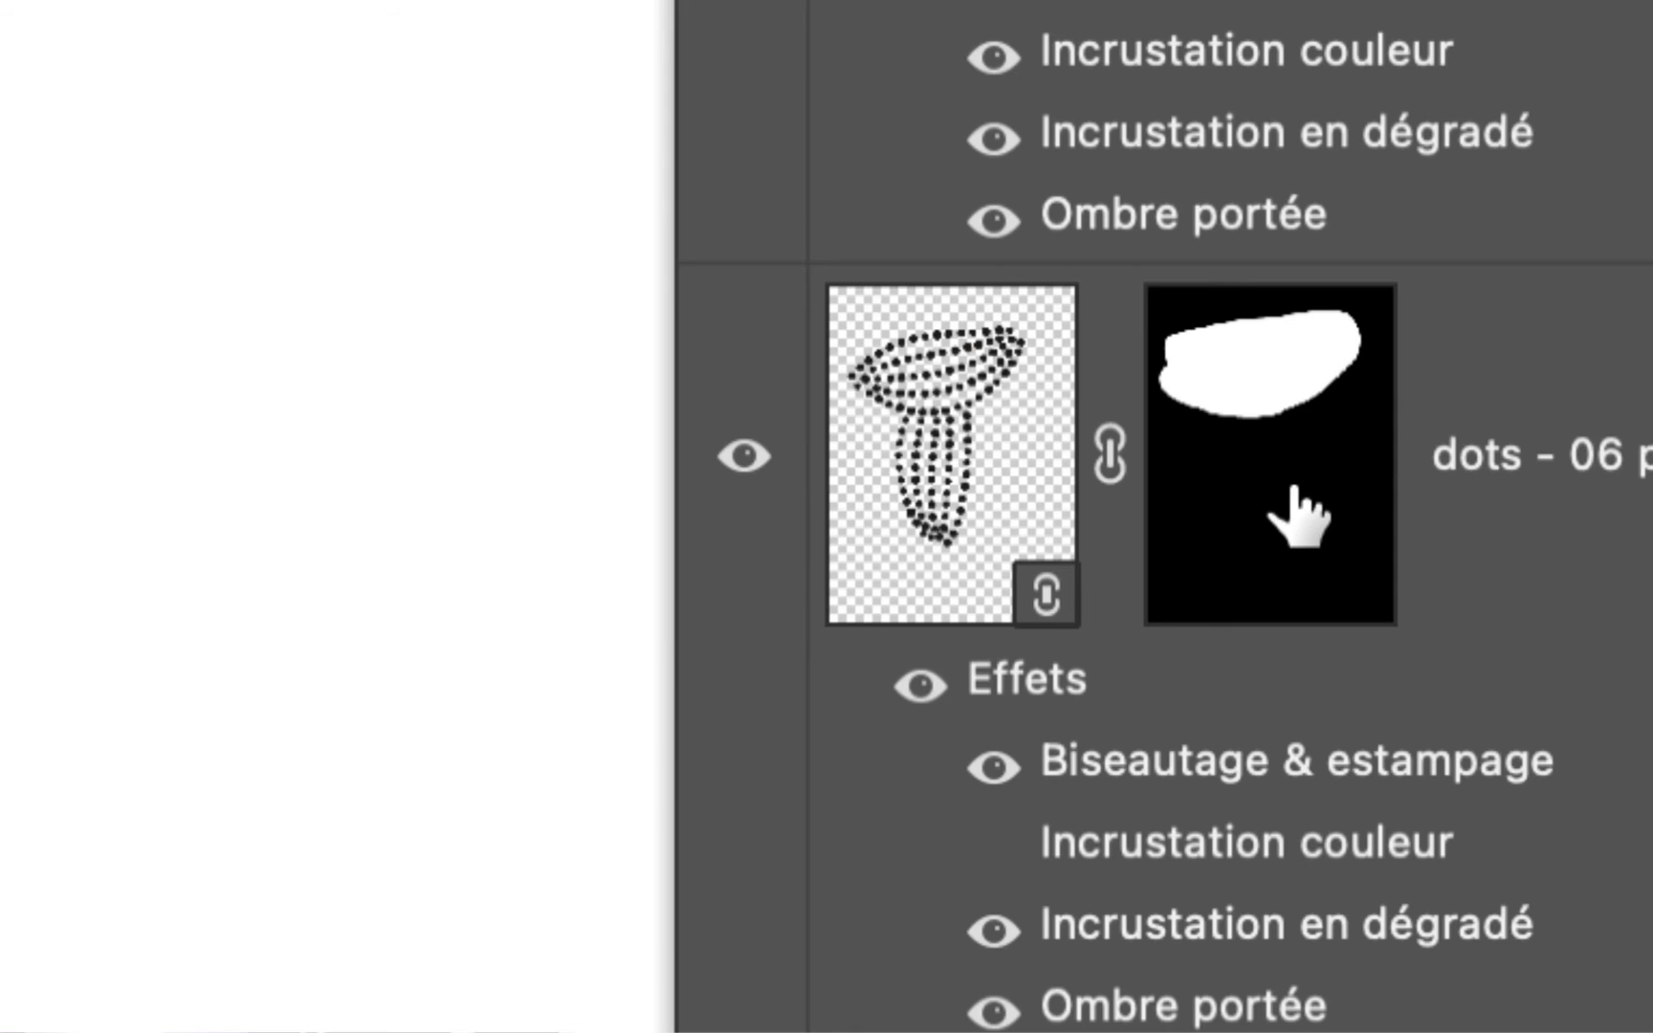
pyautogui.click(1291, 490)
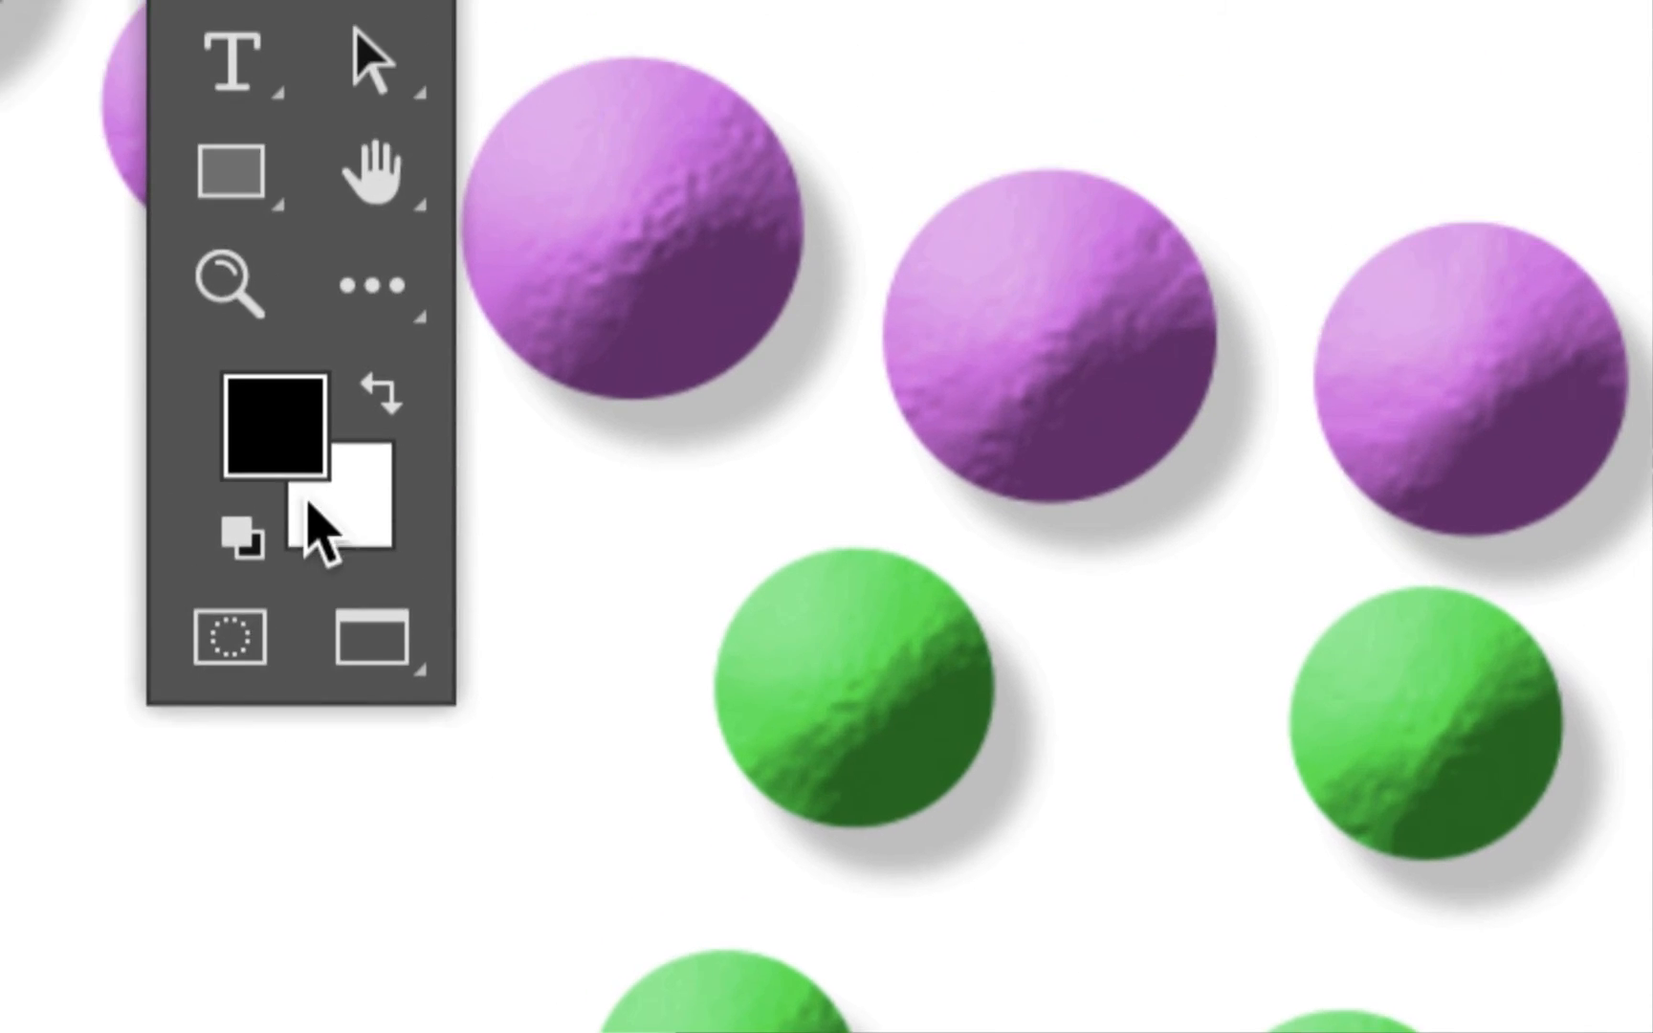
pyautogui.moveTo(789, 505); pyautogui.dragTo(703, 502)
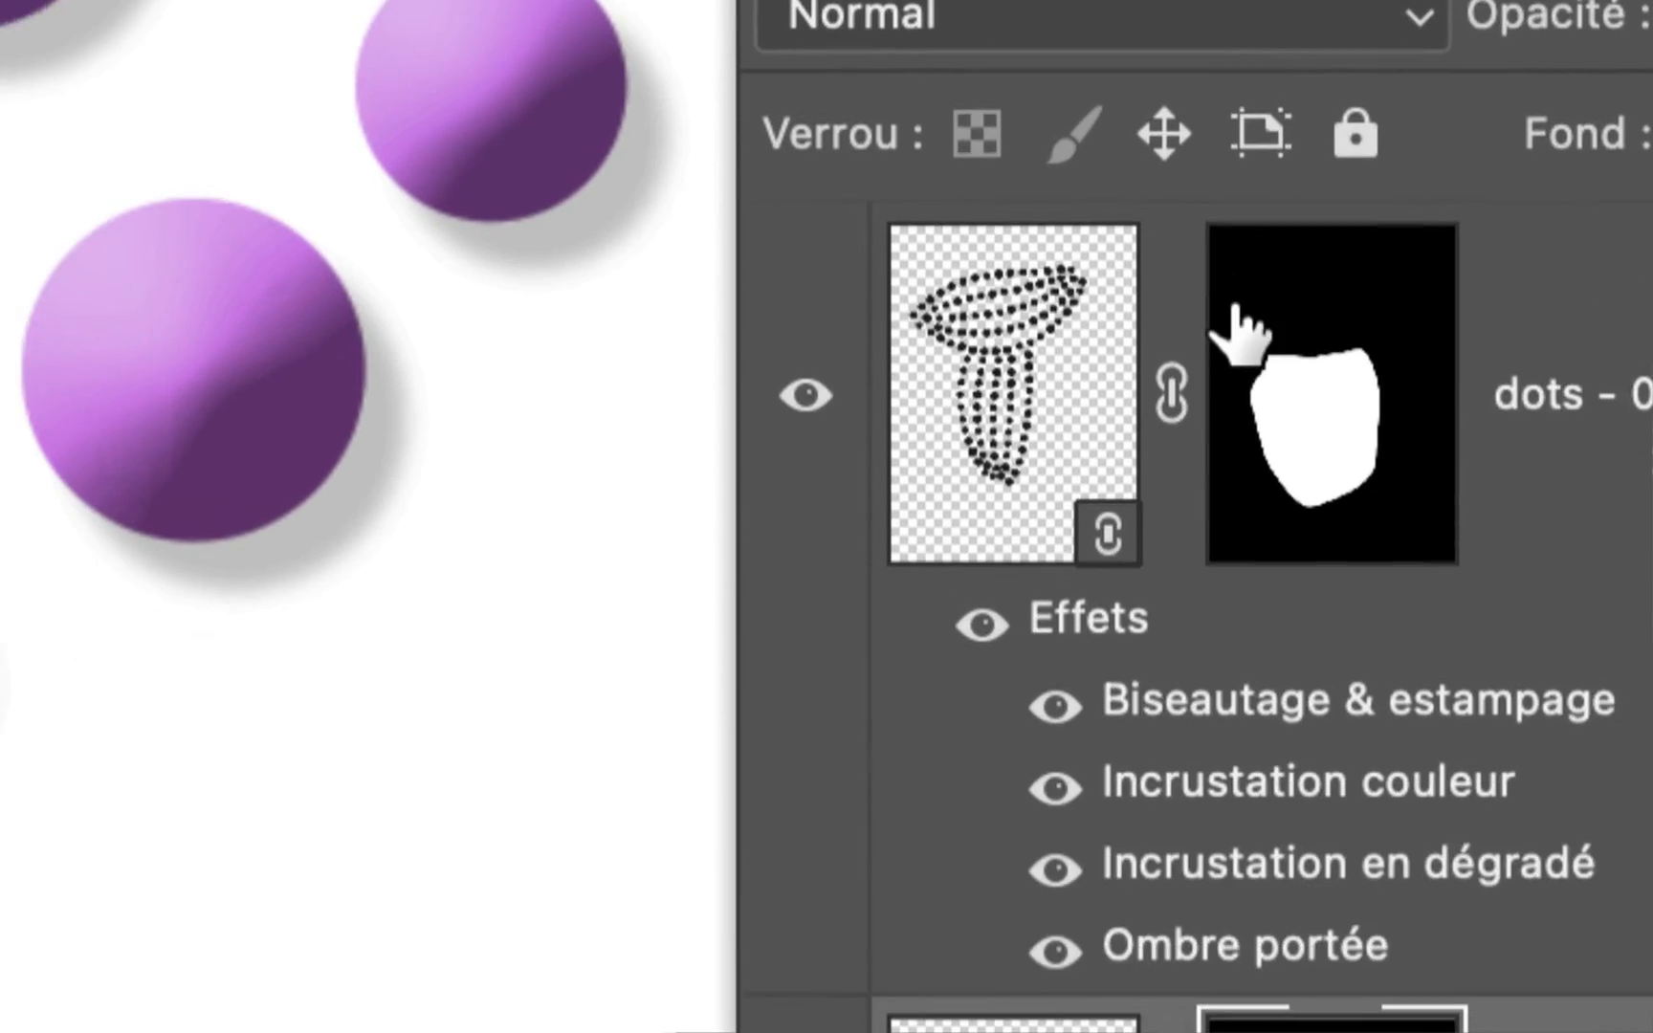
# Step: Paint white with the Brush on the copy's layer mask to restore the cut-off top of the outermost green dot
pyautogui.click(1301, 395)
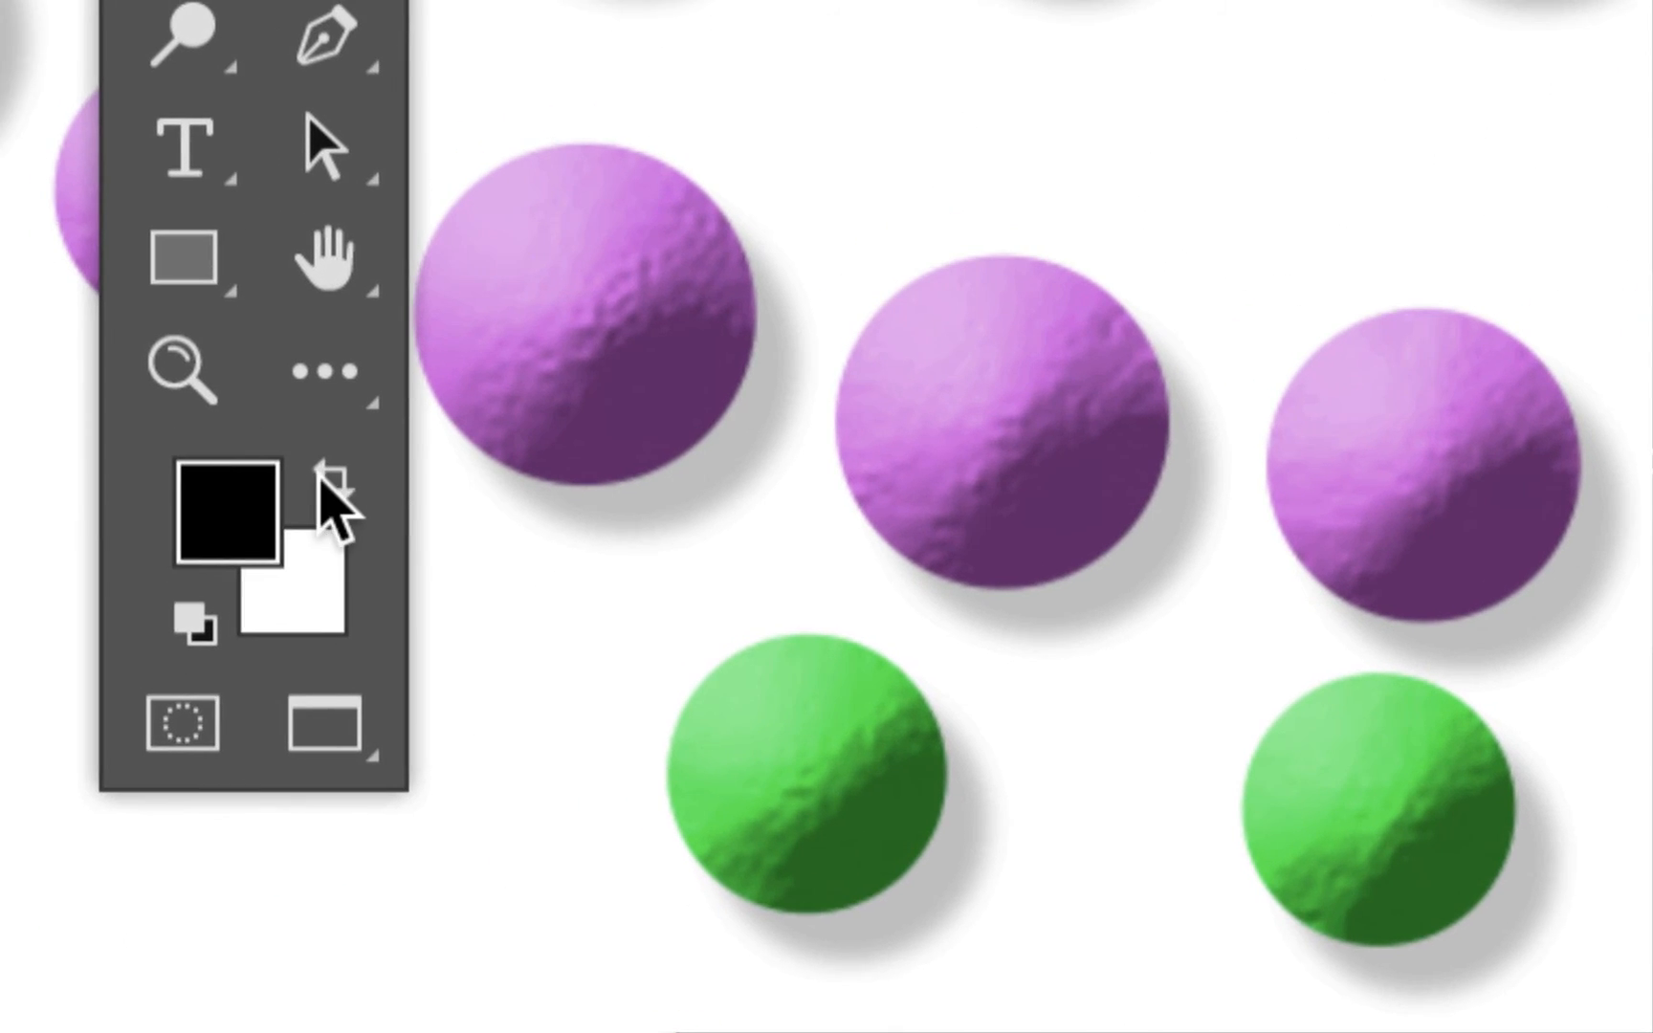
pyautogui.click(320, 480)
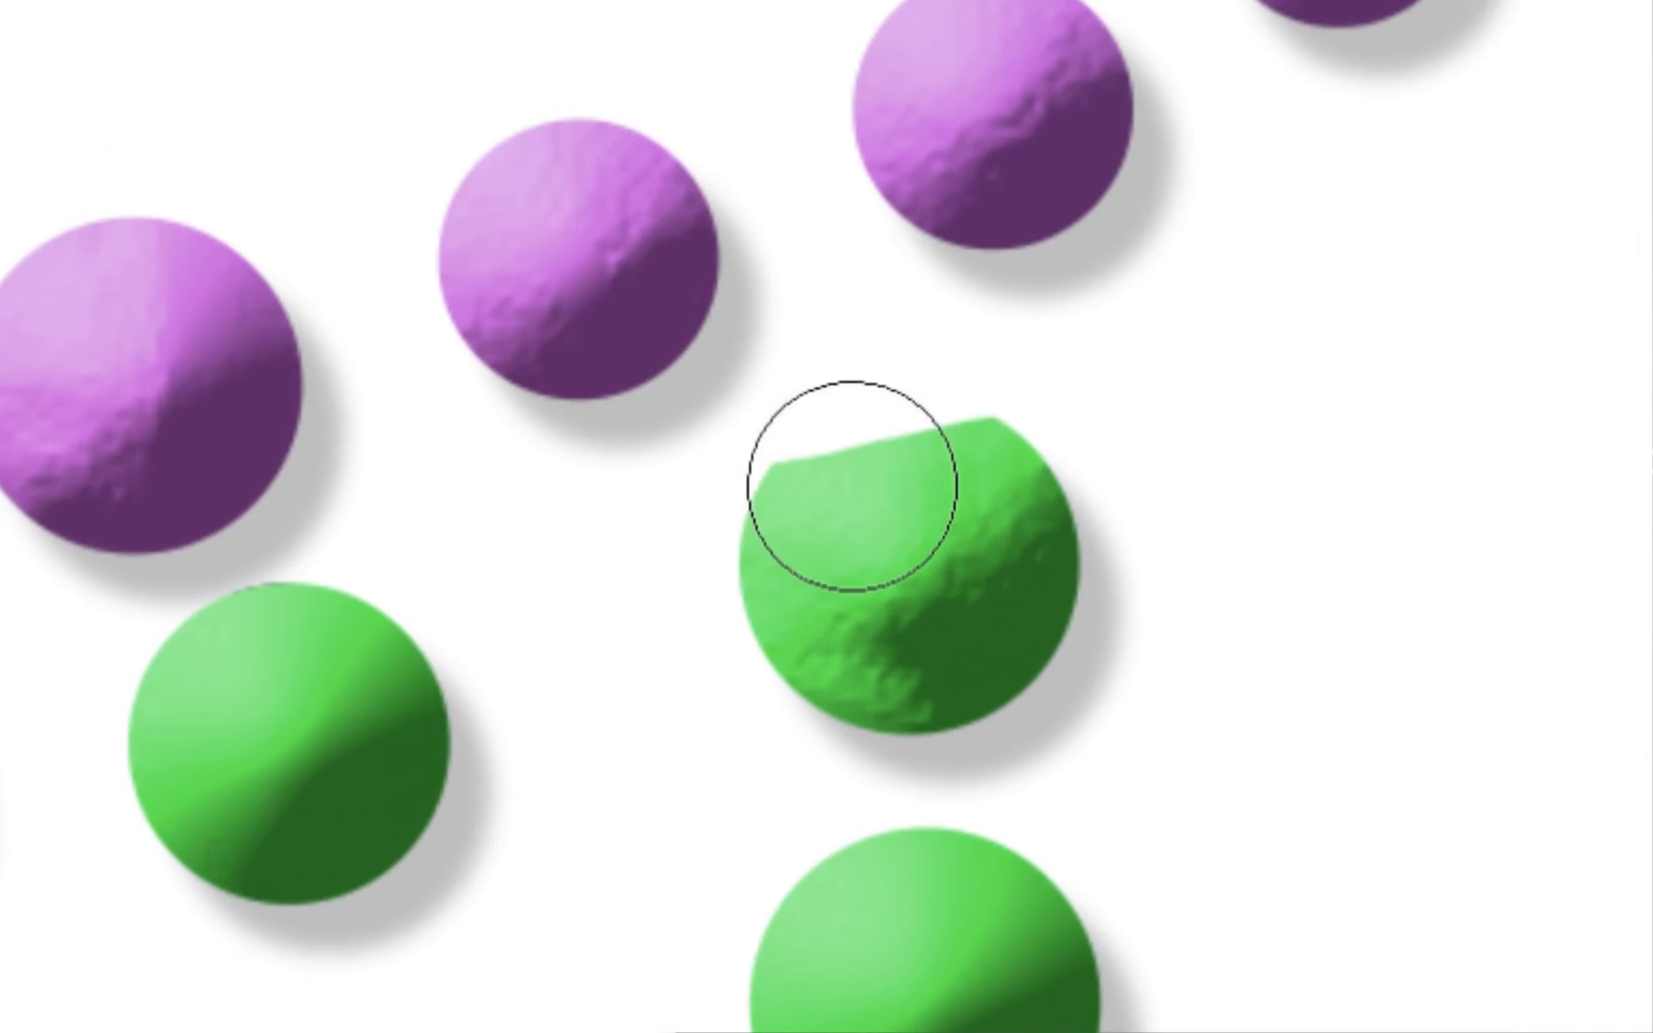
pyautogui.moveTo(852, 486); pyautogui.dragTo(878, 482)
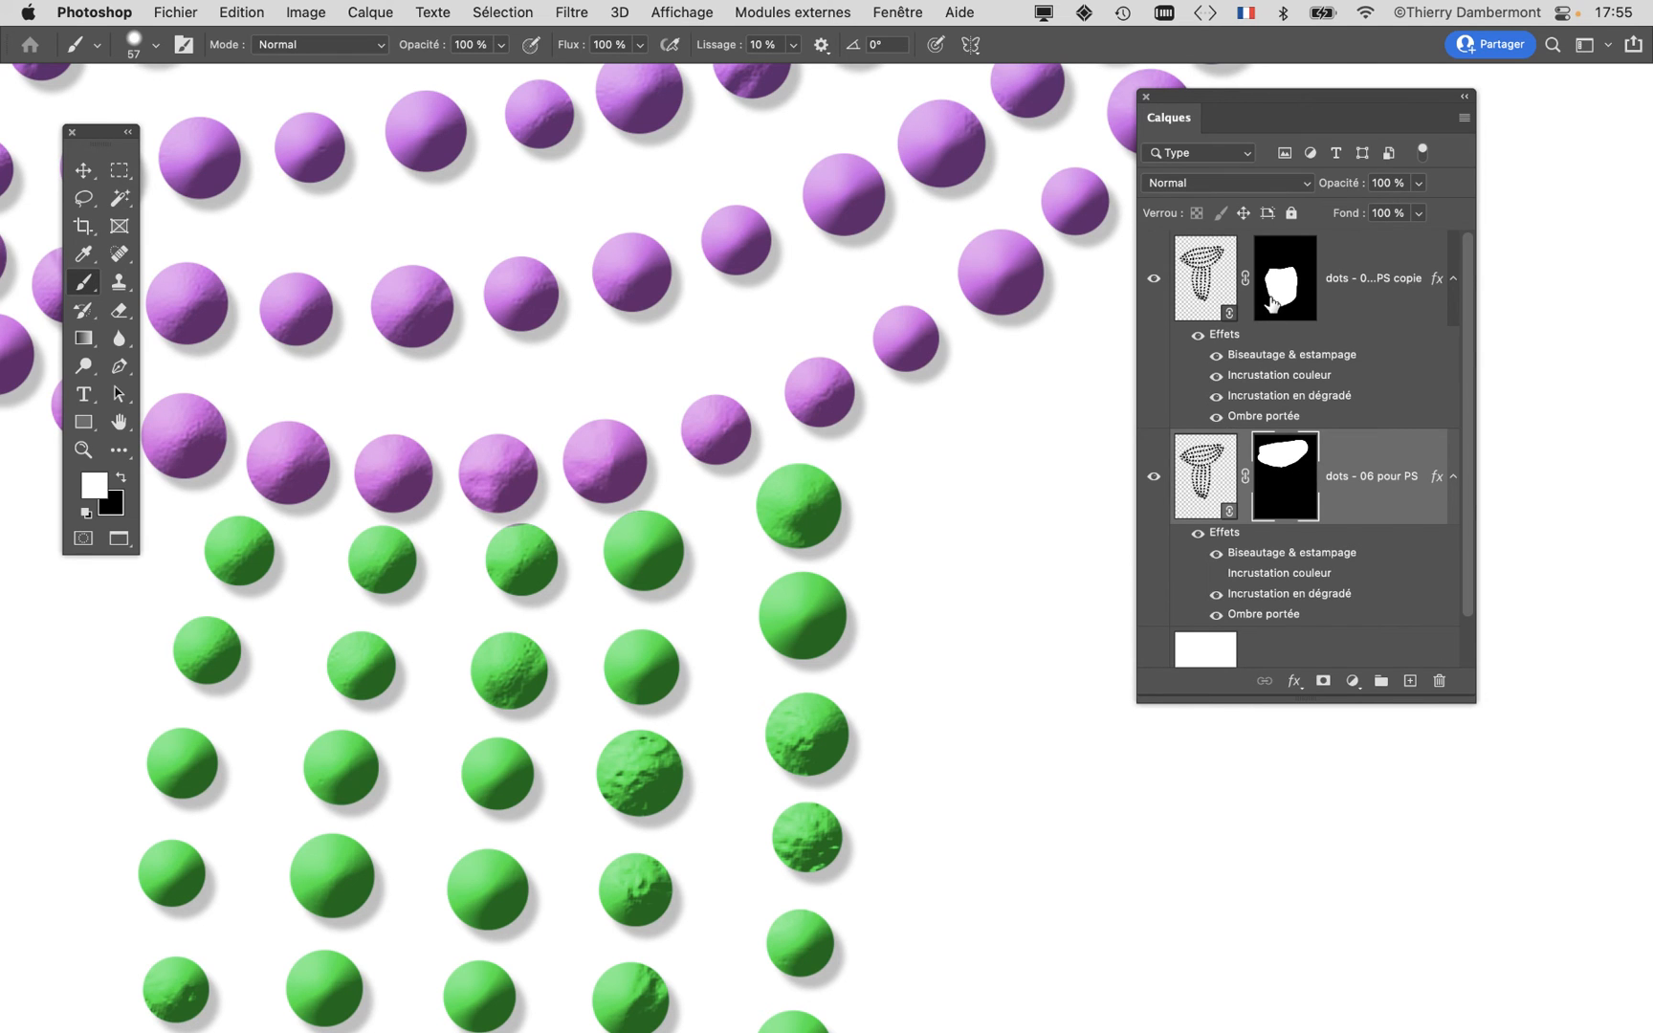
pyautogui.click(1272, 305)
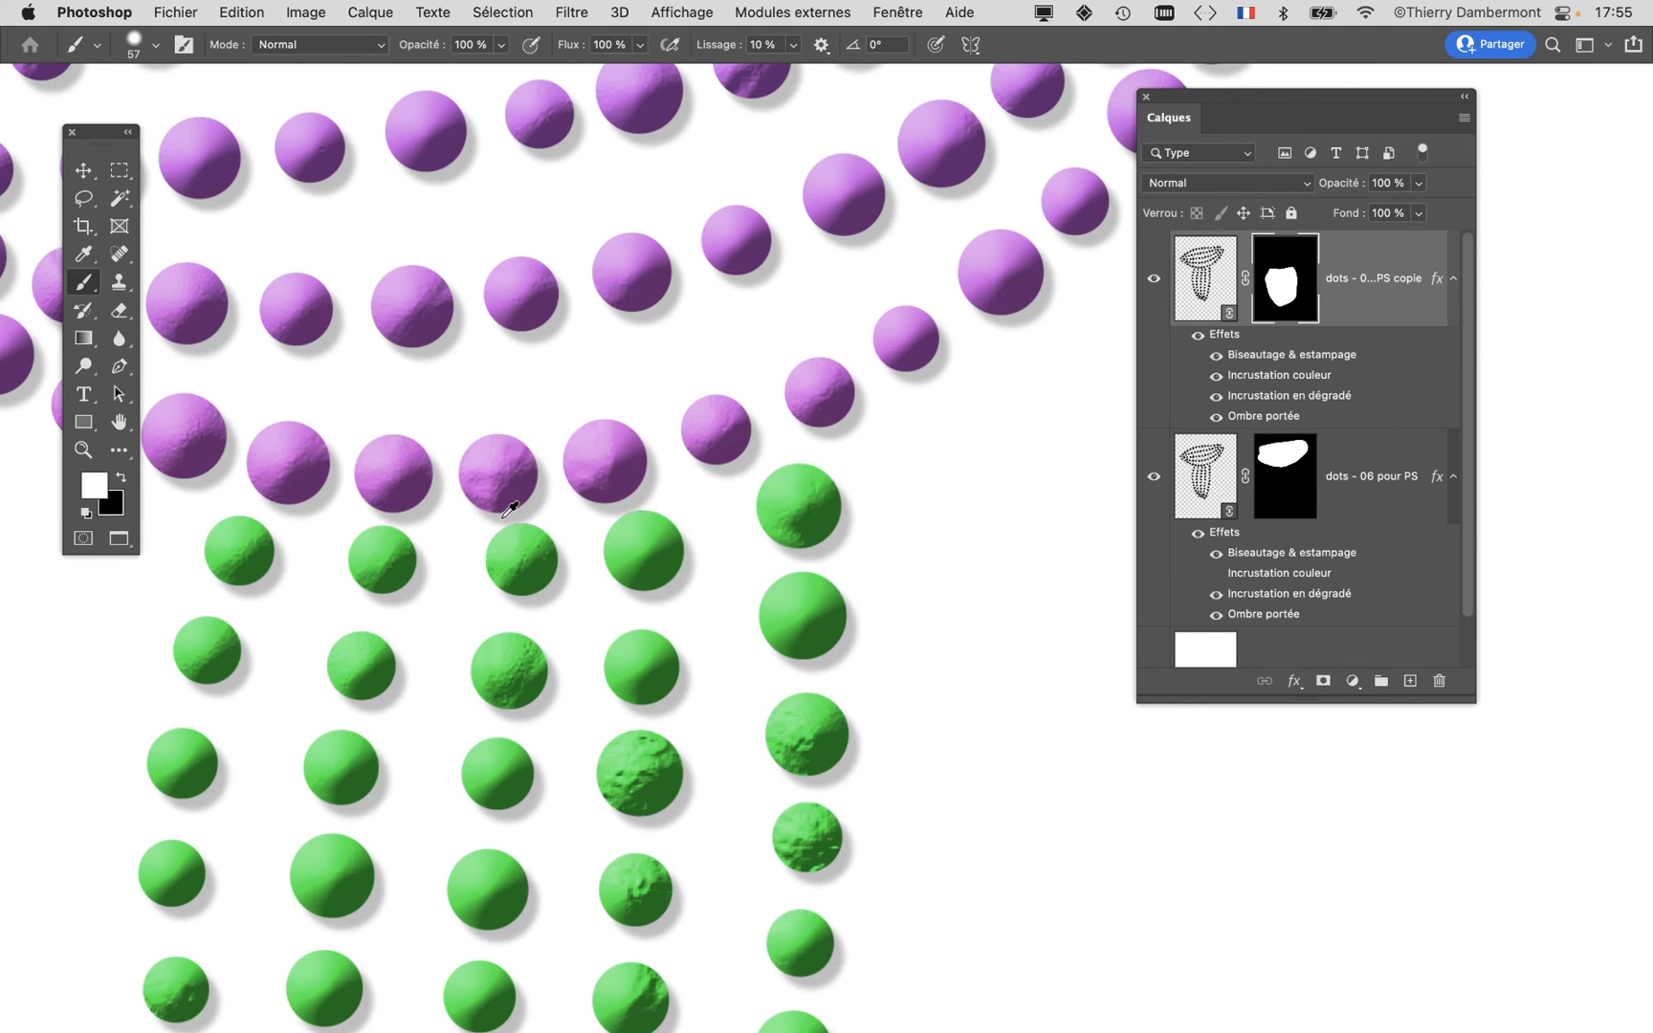
pyautogui.scroll(-5, 509, 510)
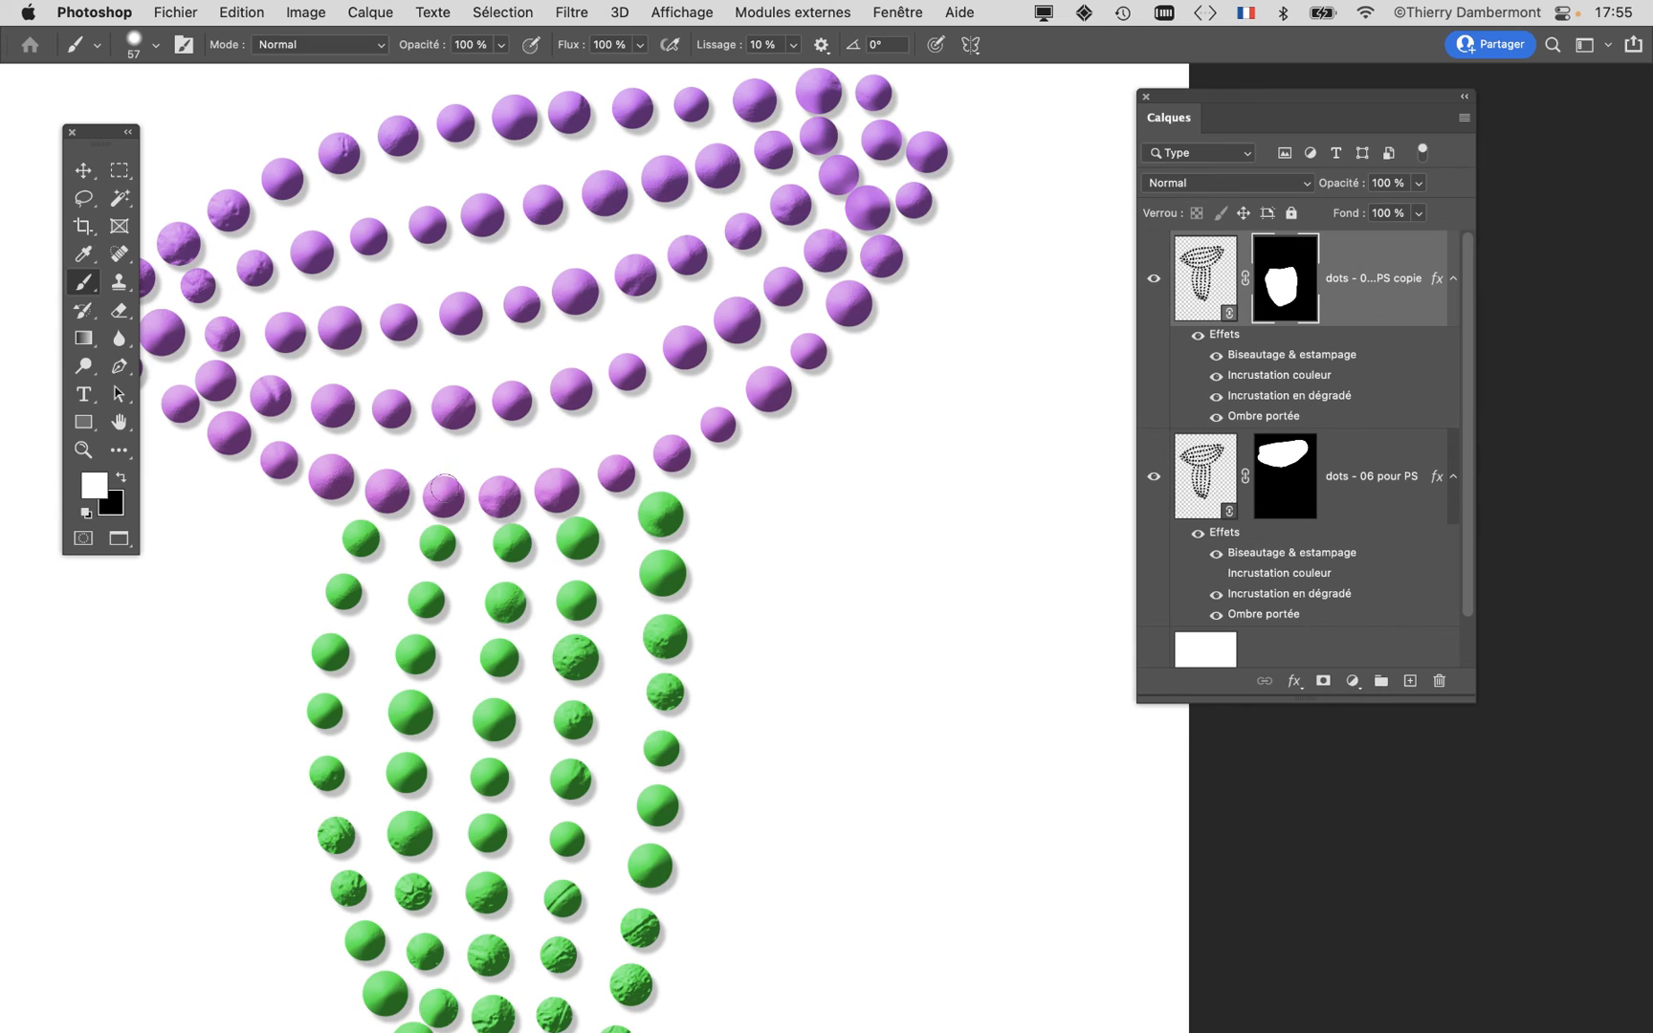
pyautogui.moveTo(443, 488); pyautogui.dragTo(562, 543)
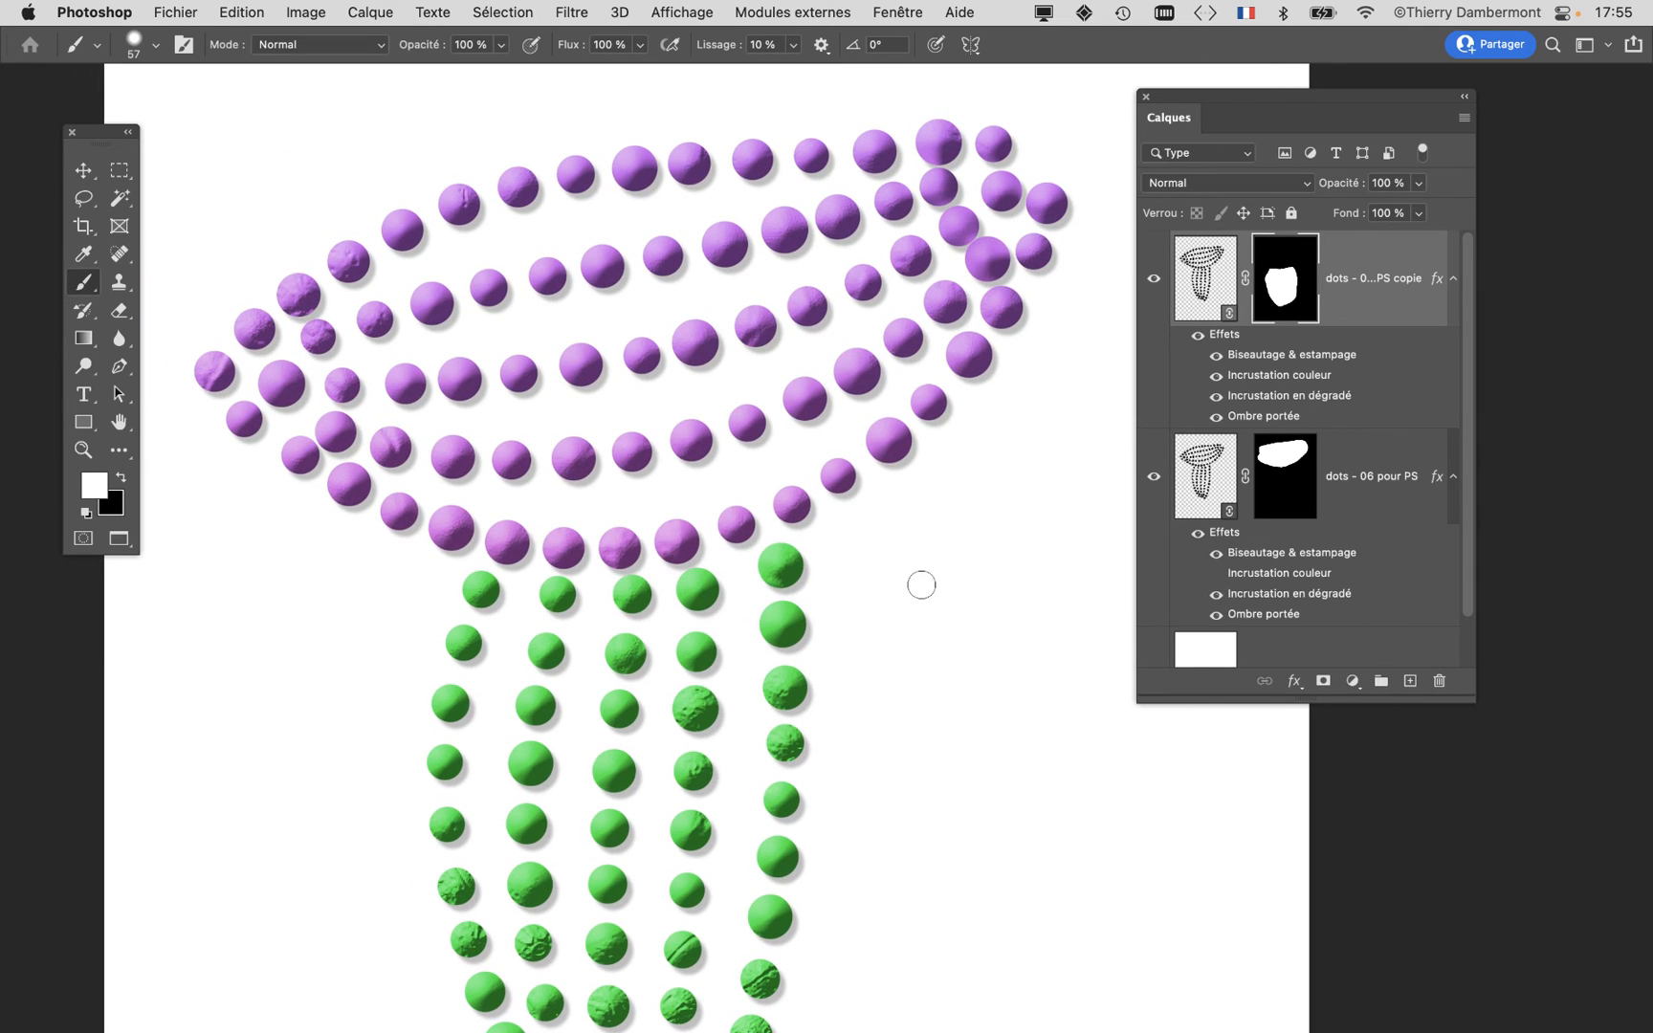
# Step: Switch to Firefox, examine the dotted scorpion painting as a reference, and return to Photoshop
pyautogui.press('super+Tab')
pyautogui.press('super+Tab')
pyautogui.press('super+Tab')
pyautogui.press('super+Tab')
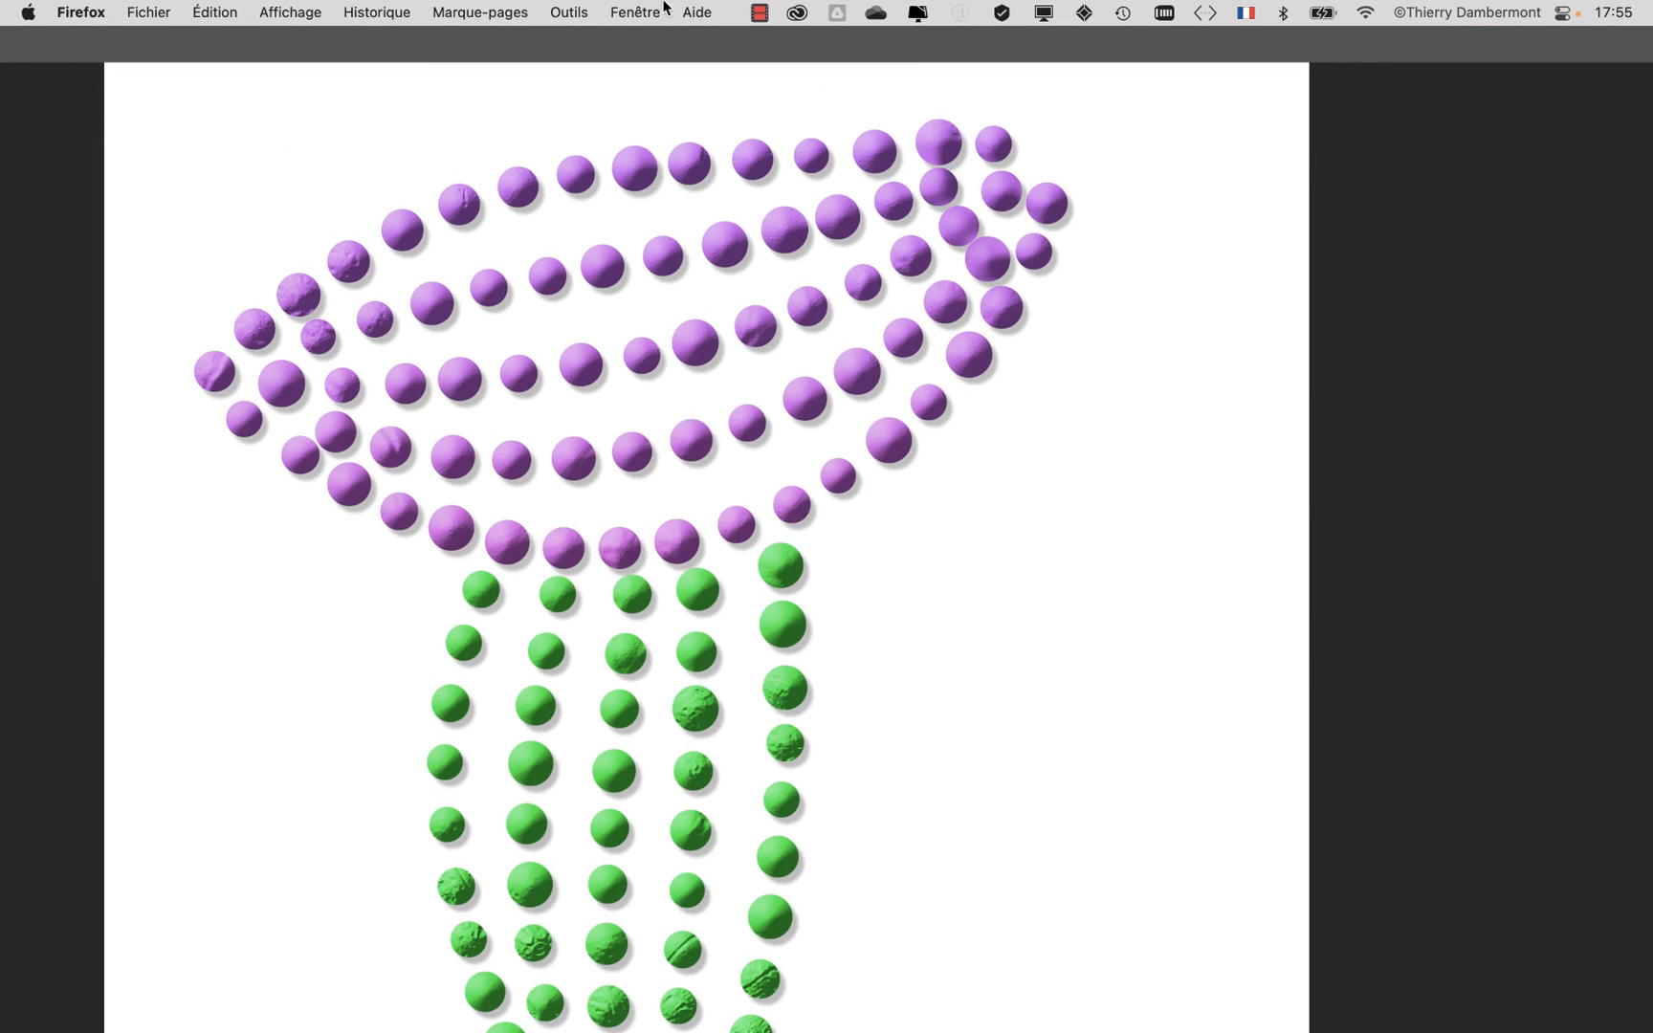
pyautogui.click(651, 9)
pyautogui.click(645, 10)
pyautogui.click(645, 10)
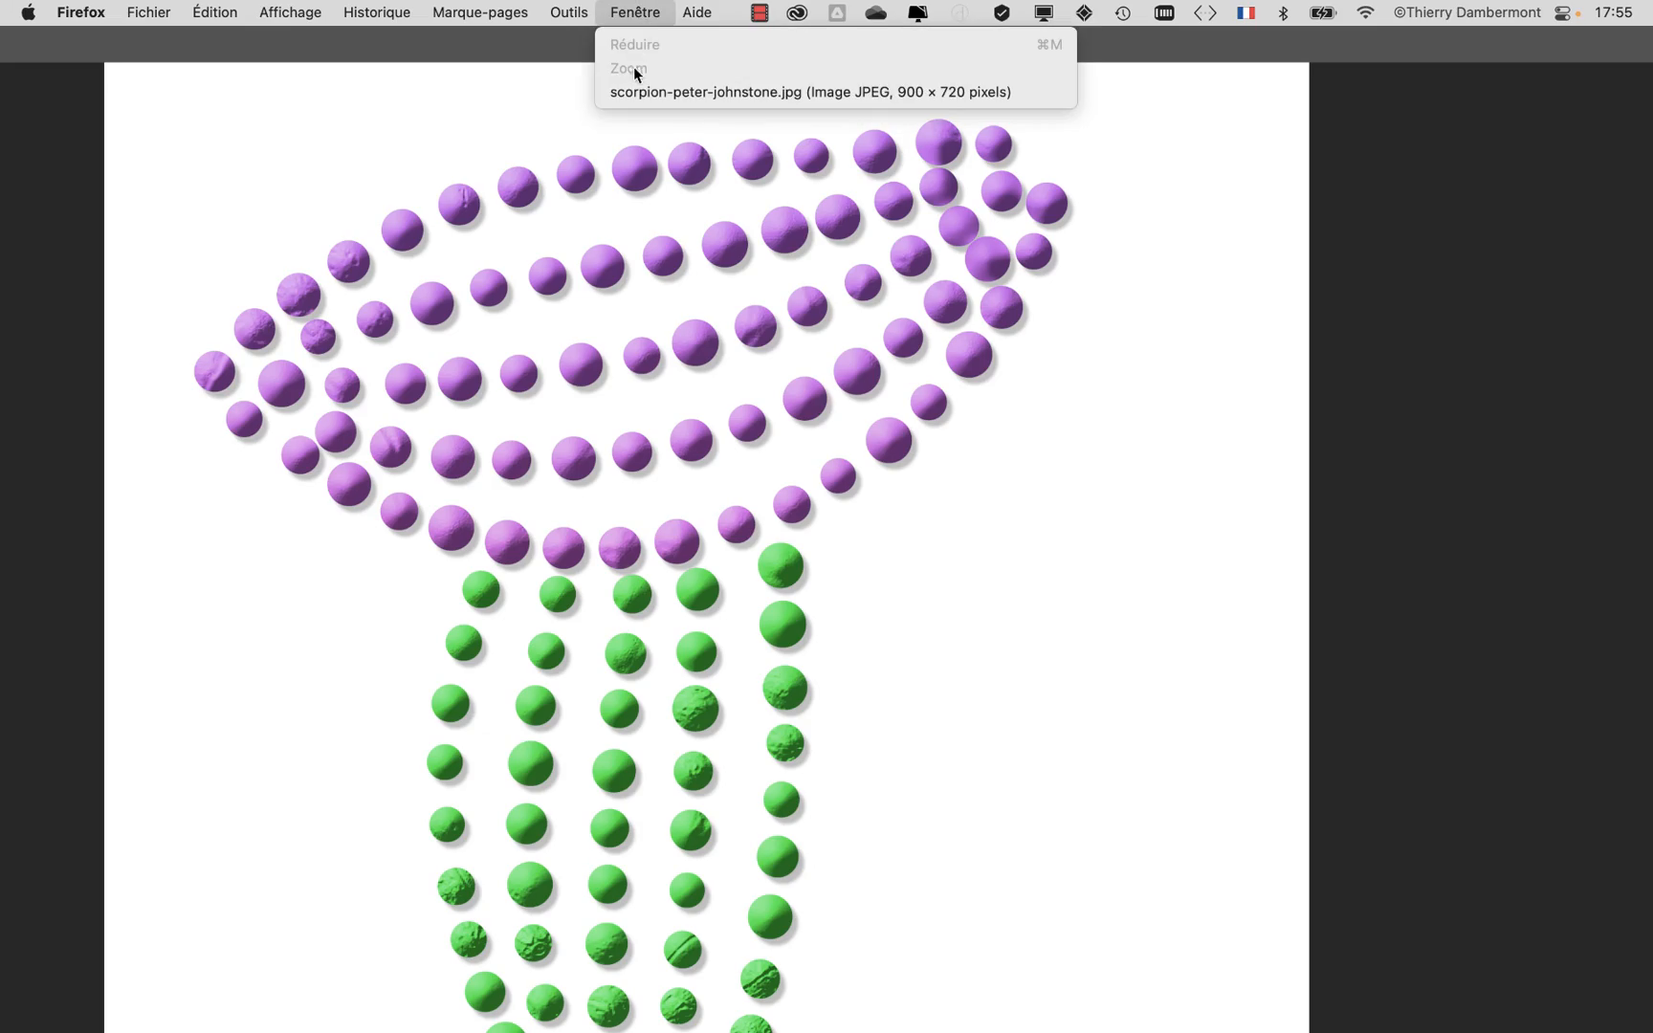
pyautogui.click(635, 88)
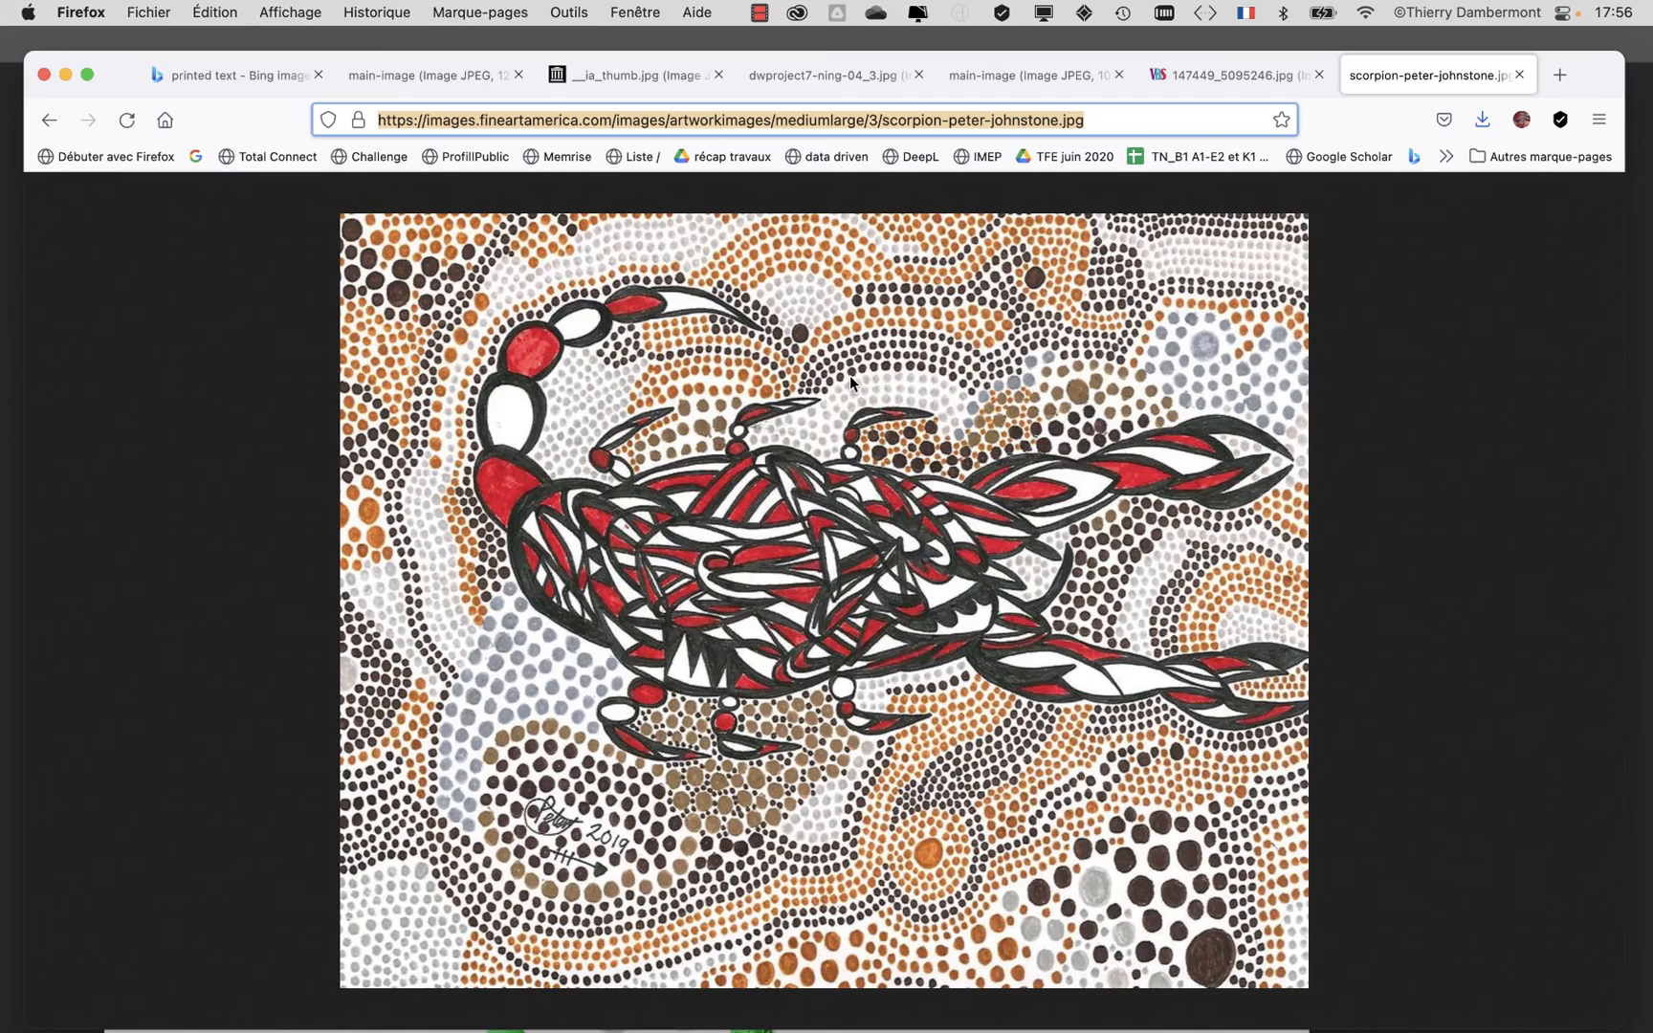
pyautogui.press('super+Tab')
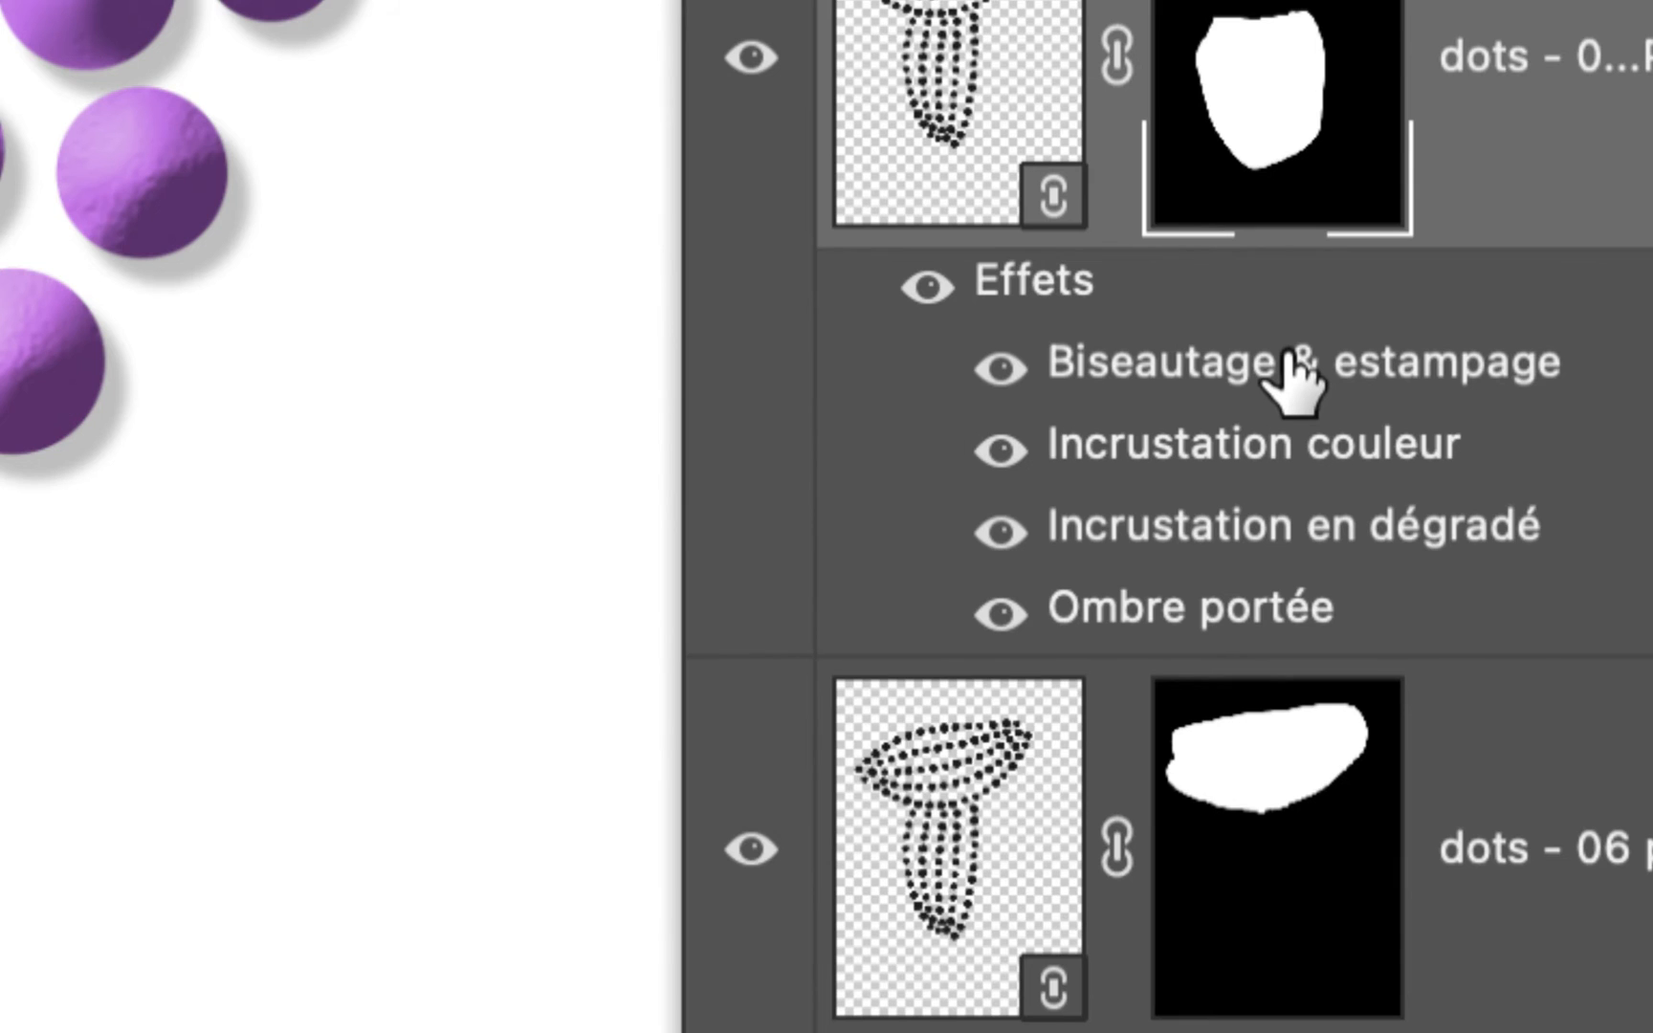
# Step: Set the bevel and emboss size of the green copy layer to 7 px and apply the style
pyautogui.doubleClick(1293, 369)
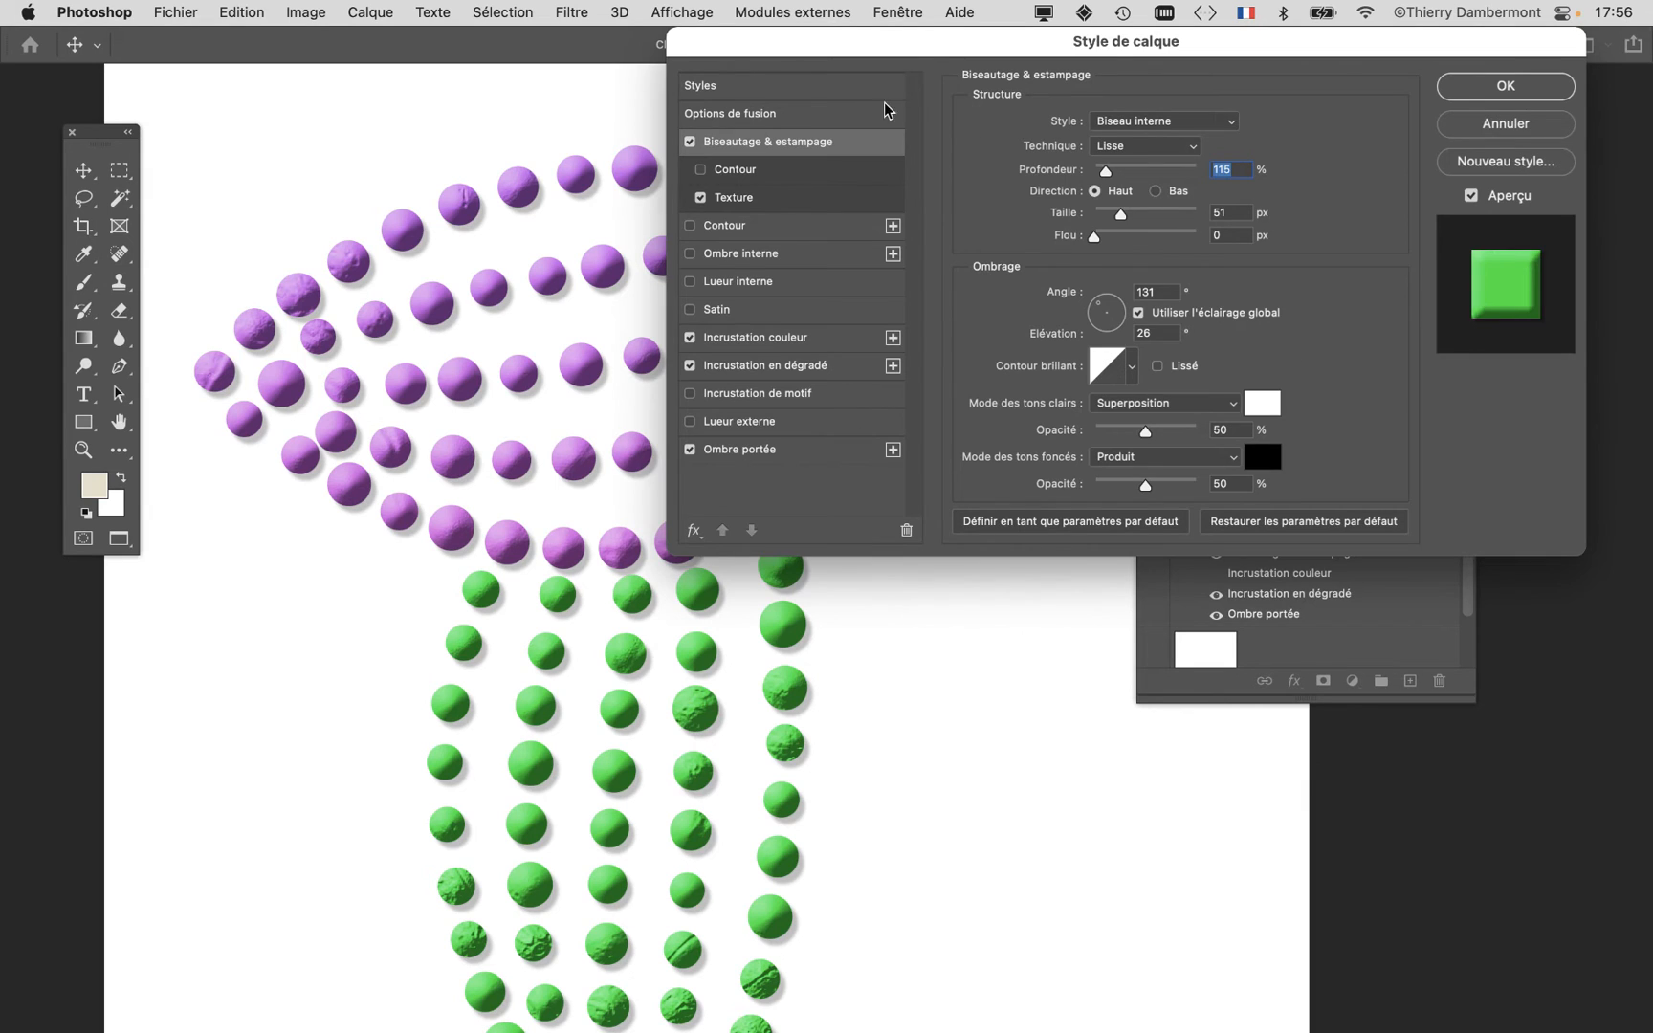
pyautogui.moveTo(923, 43); pyautogui.dragTo(945, 50)
pyautogui.scroll(3, 581, 271)
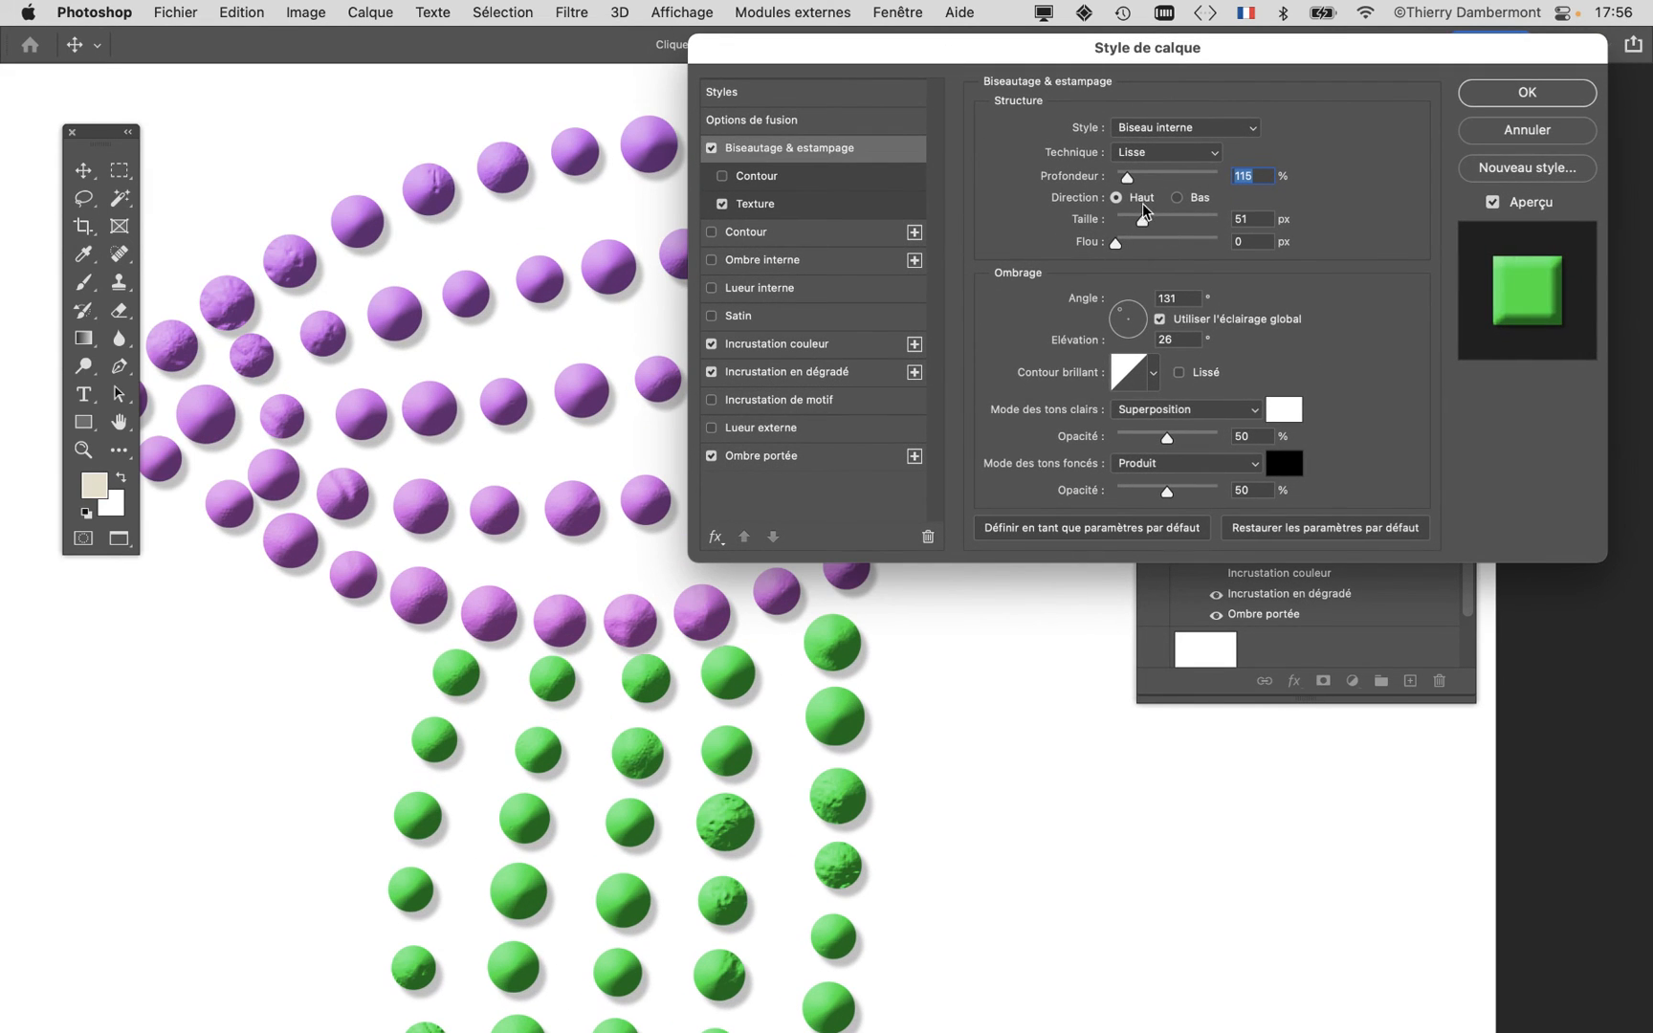
pyautogui.moveTo(1143, 212); pyautogui.dragTo(1125, 223)
pyautogui.scroll(5, 756, 655)
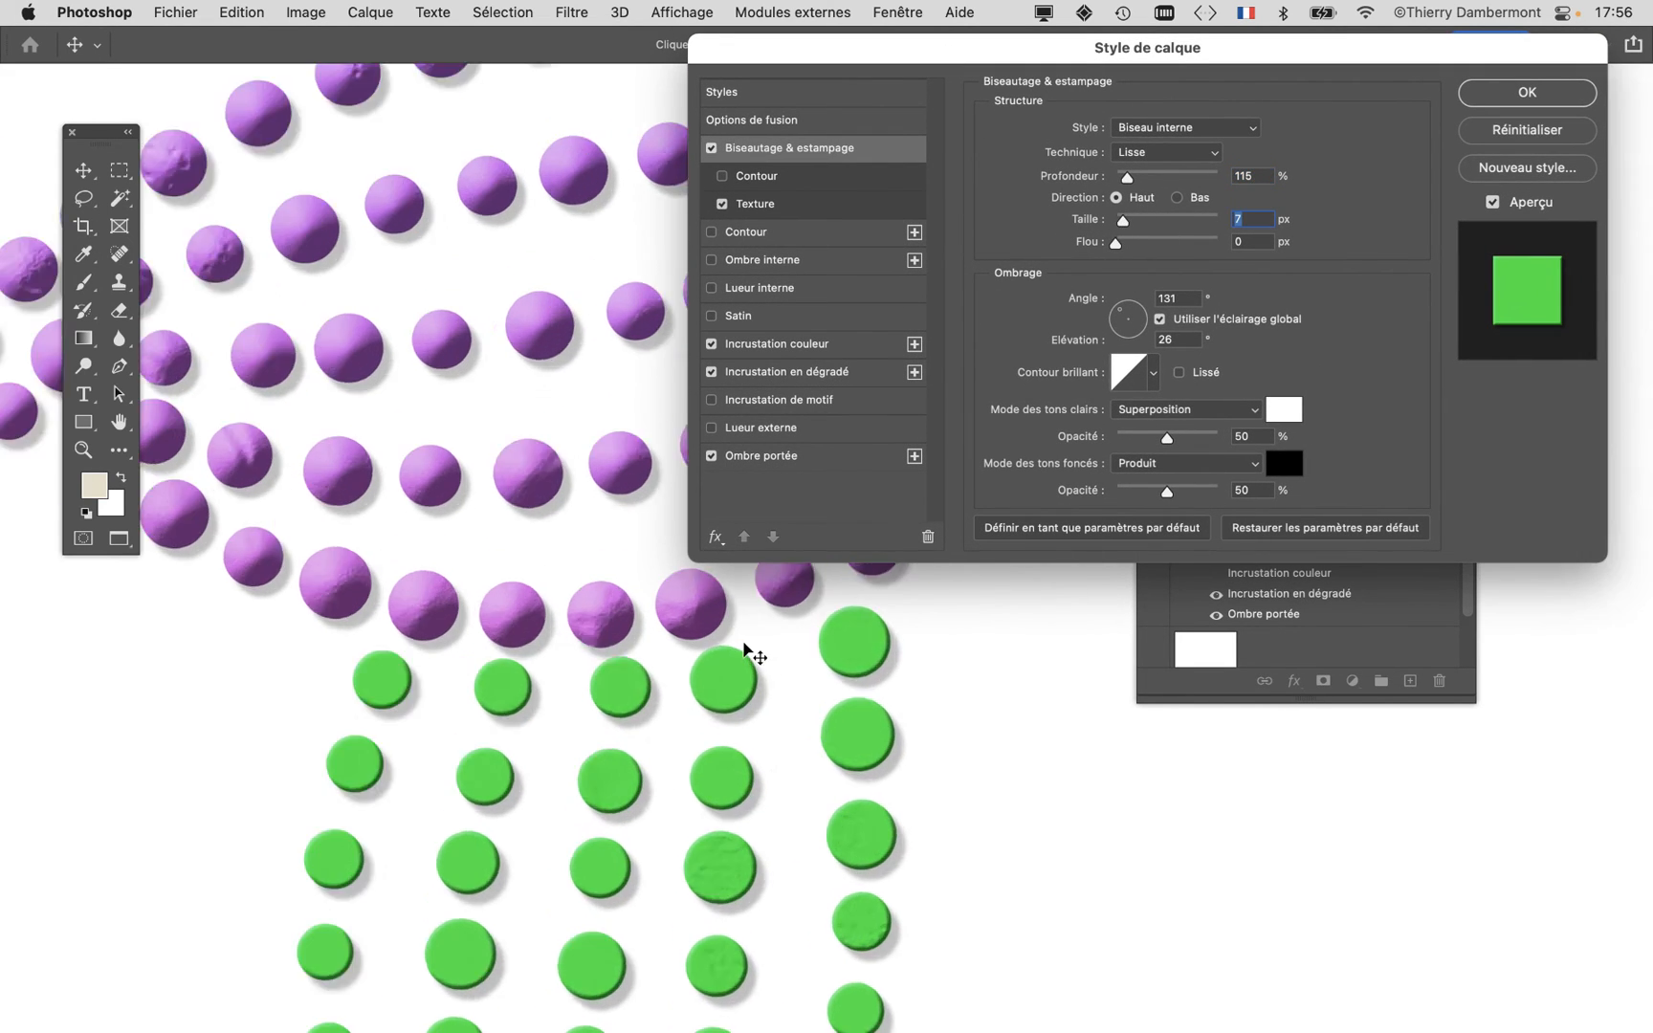
pyautogui.click(1488, 103)
# Step: Set the bevel and emboss size of the original purple dots layer to 9 px and apply the style
pyautogui.doubleClick(1265, 553)
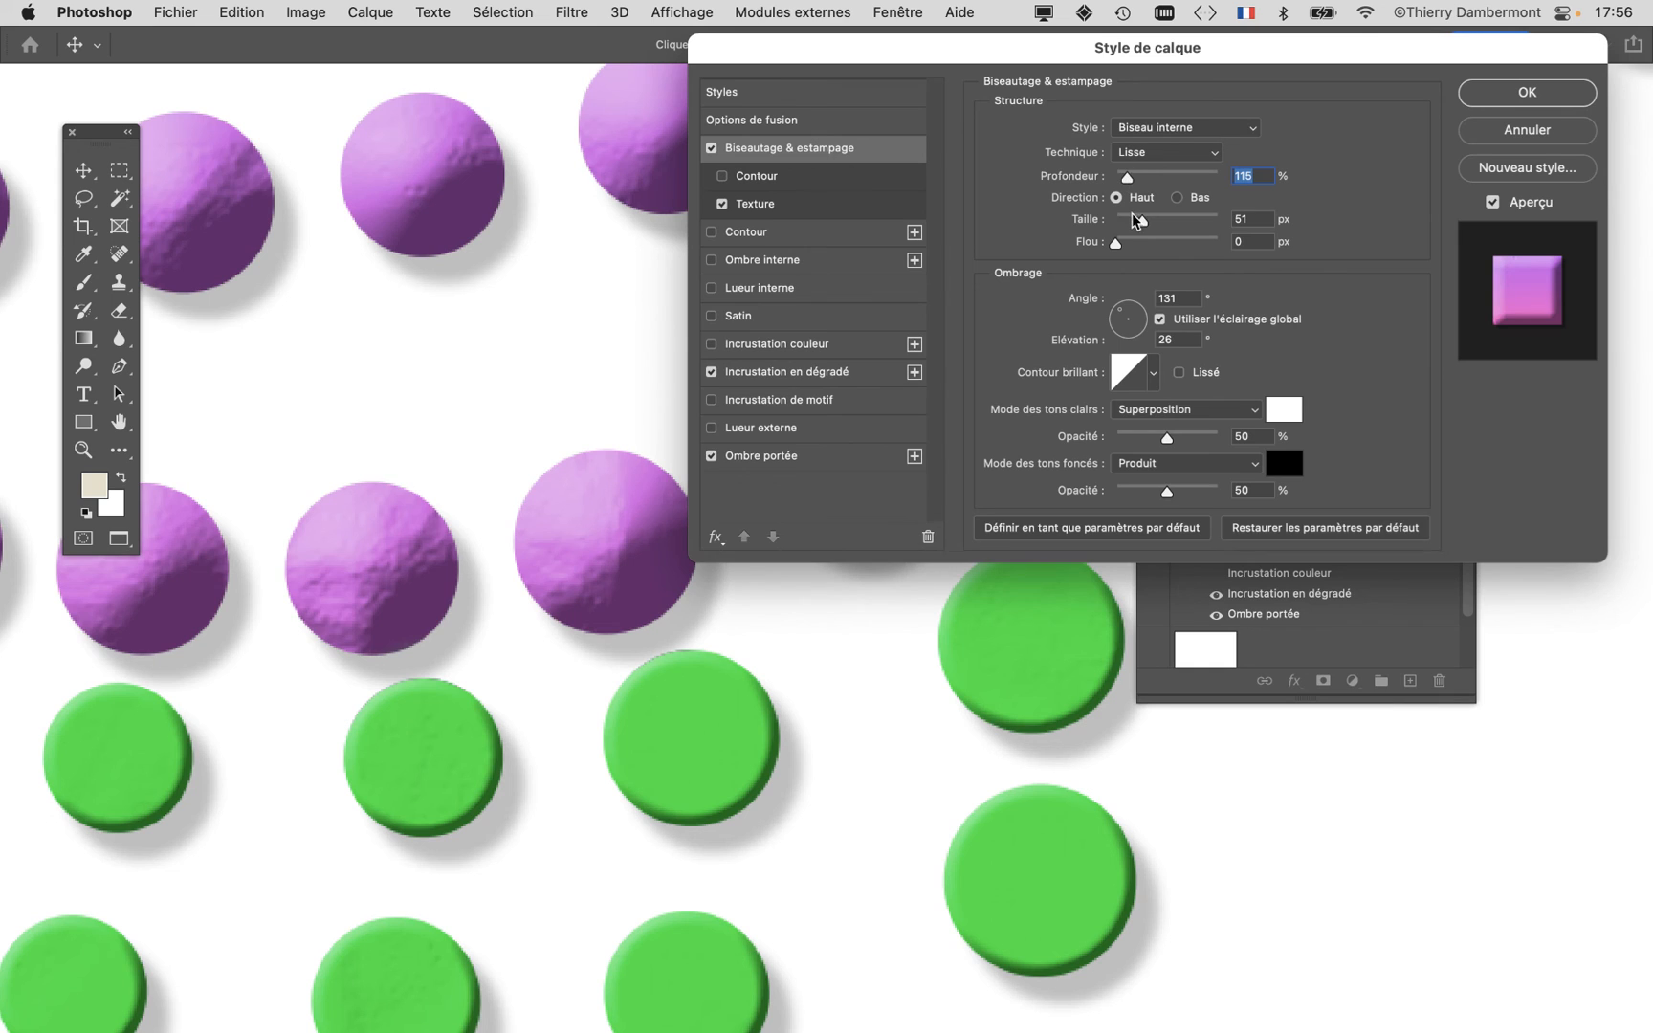
pyautogui.moveTo(1136, 220); pyautogui.dragTo(1124, 220)
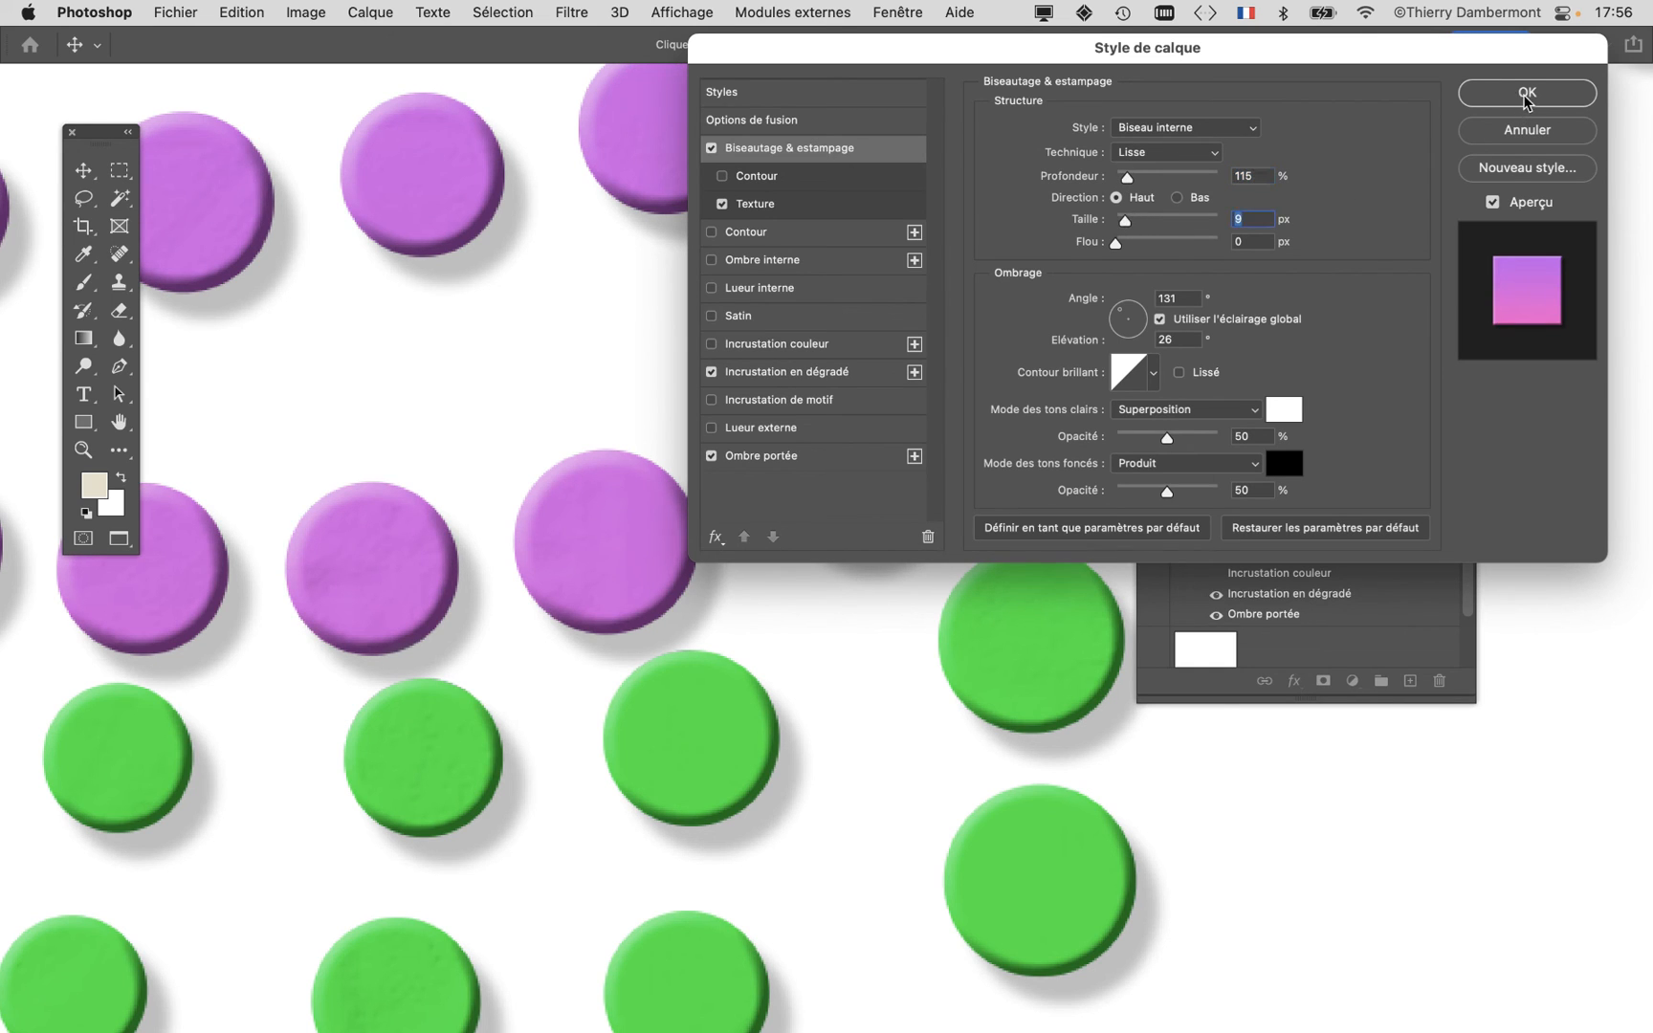
pyautogui.click(1527, 93)
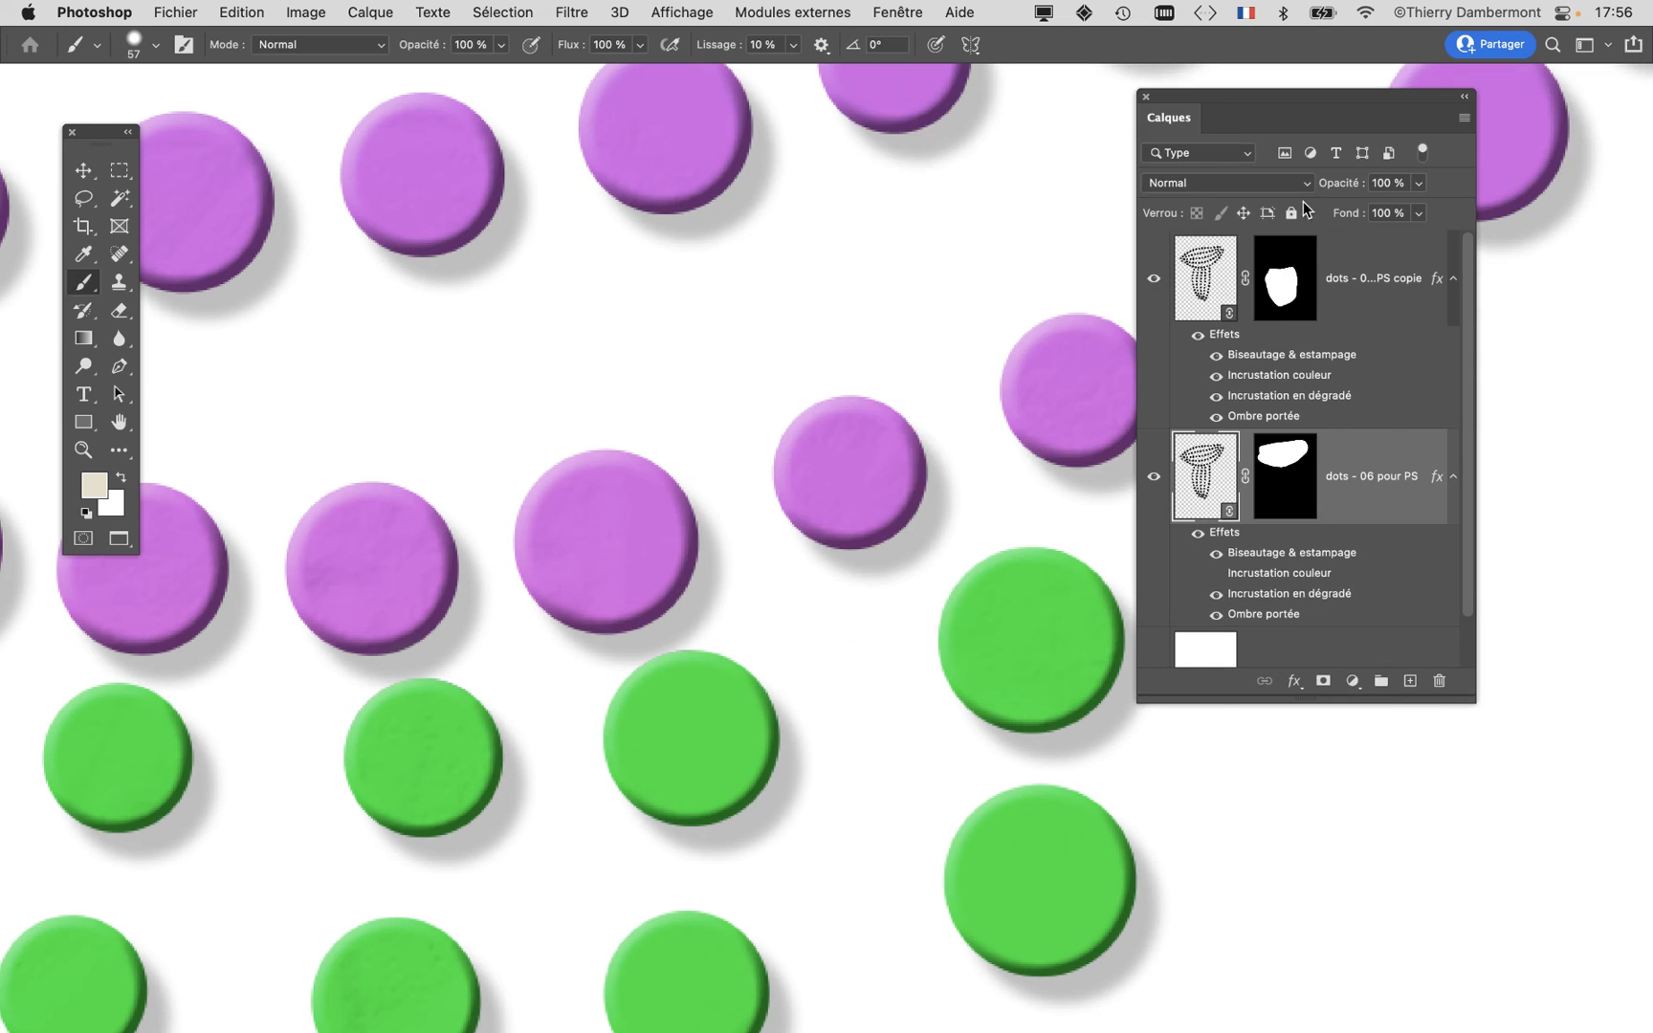
# Step: Set the drop shadow distance to 4 px on the green copy layer and to 7 px on the original purple layer
pyautogui.doubleClick(1277, 419)
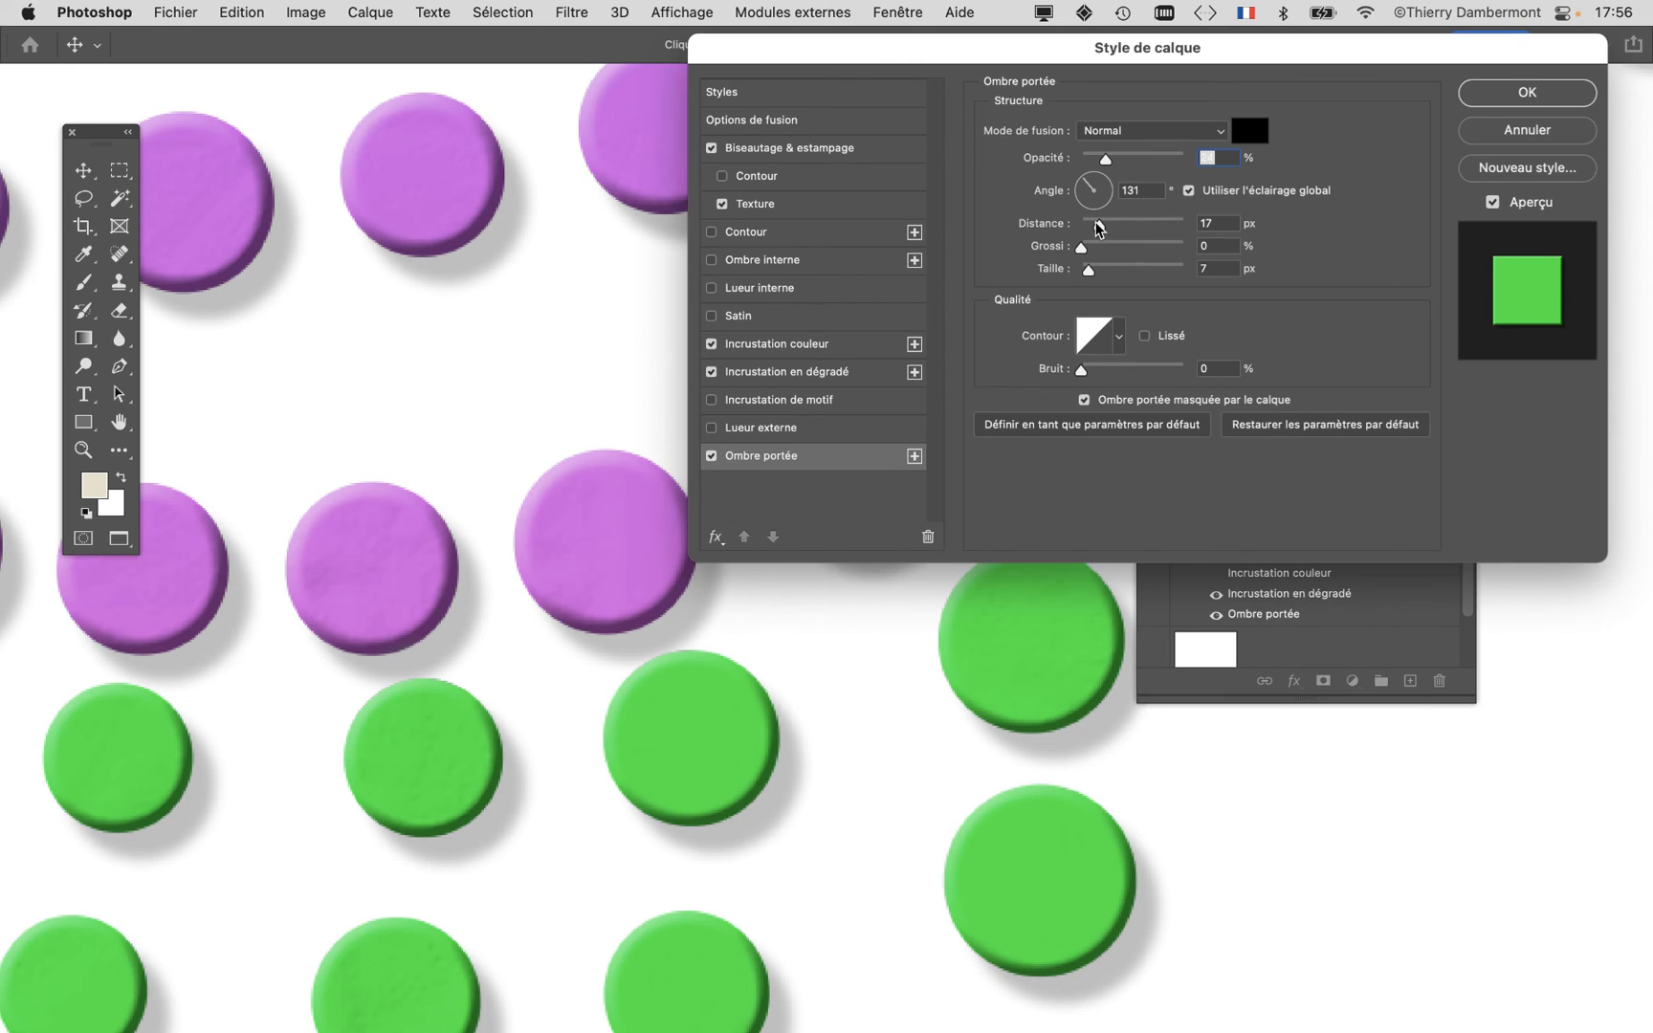
pyautogui.moveTo(1098, 226); pyautogui.dragTo(1086, 226)
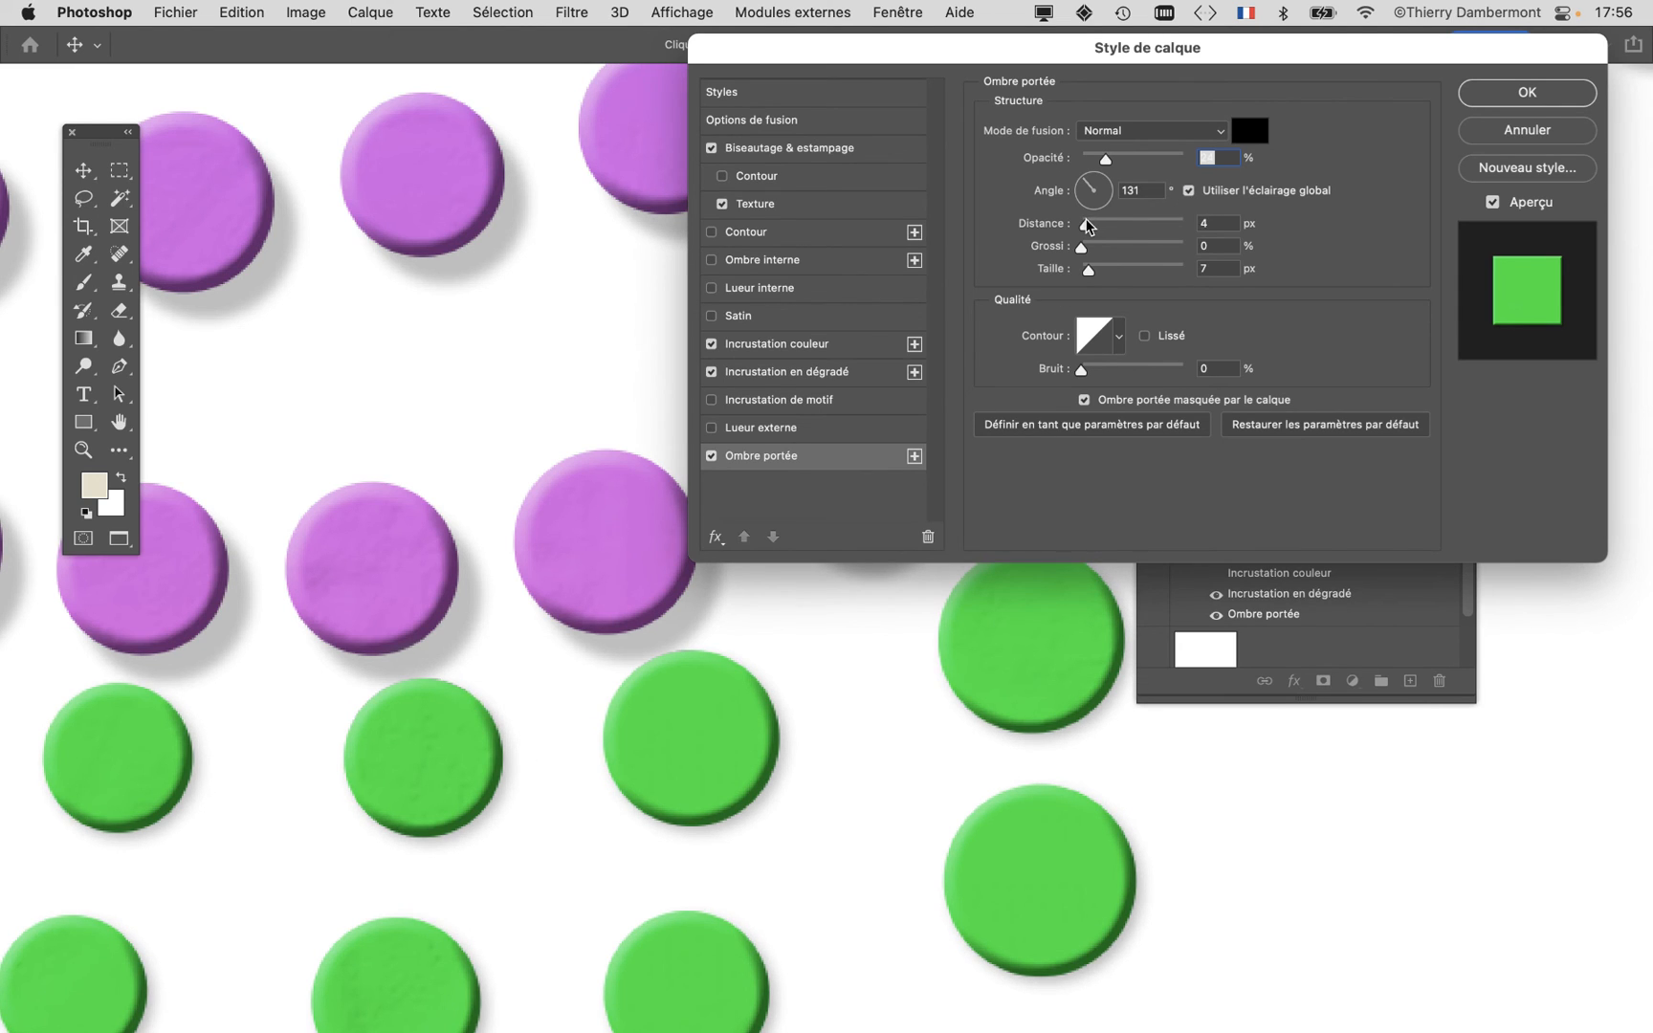
pyautogui.click(1529, 96)
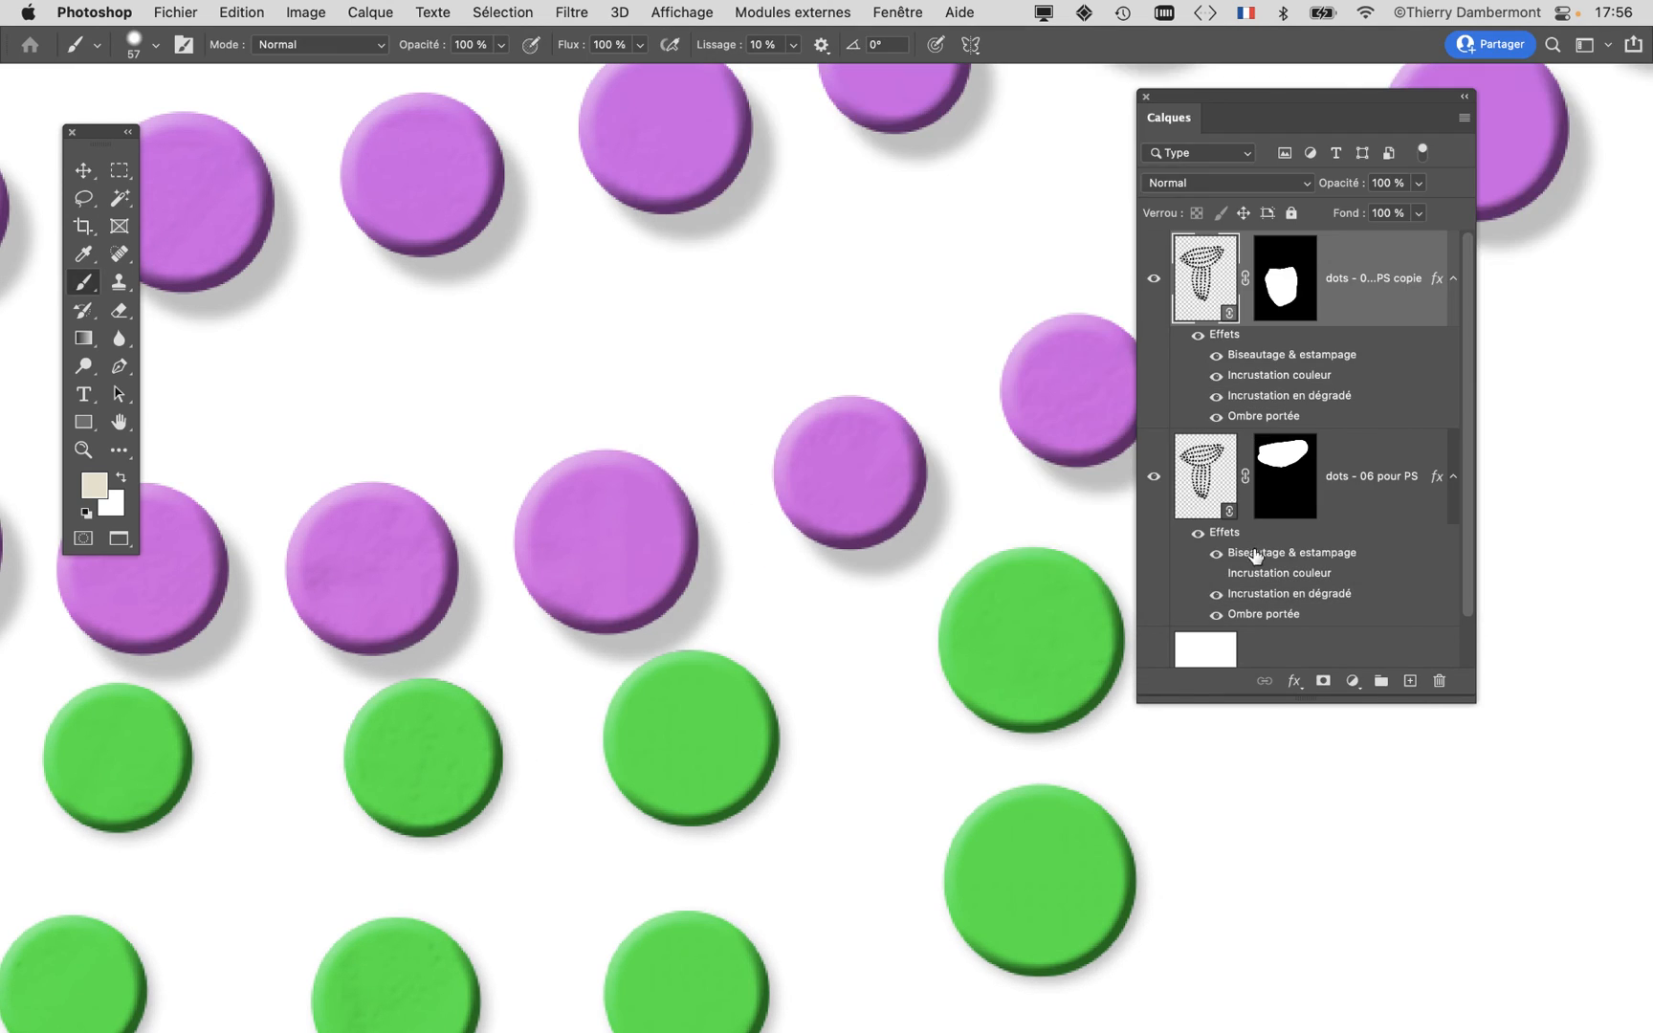
pyautogui.doubleClick(1265, 615)
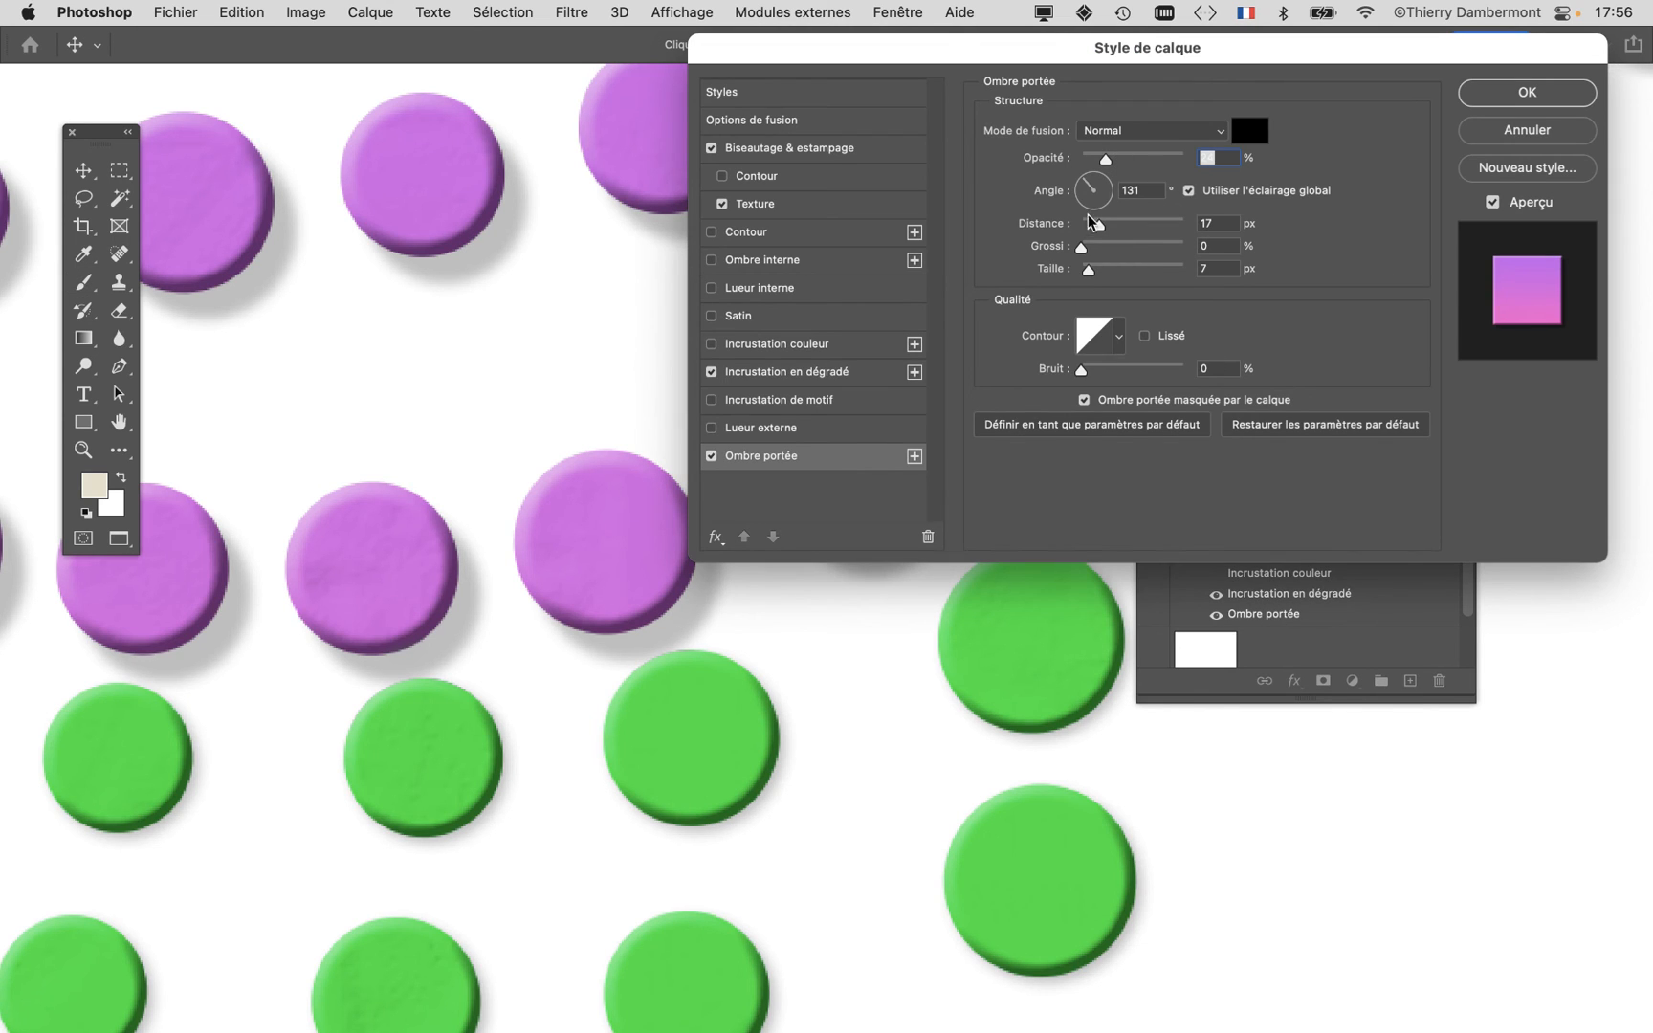
pyautogui.moveTo(1087, 215); pyautogui.dragTo(1089, 224)
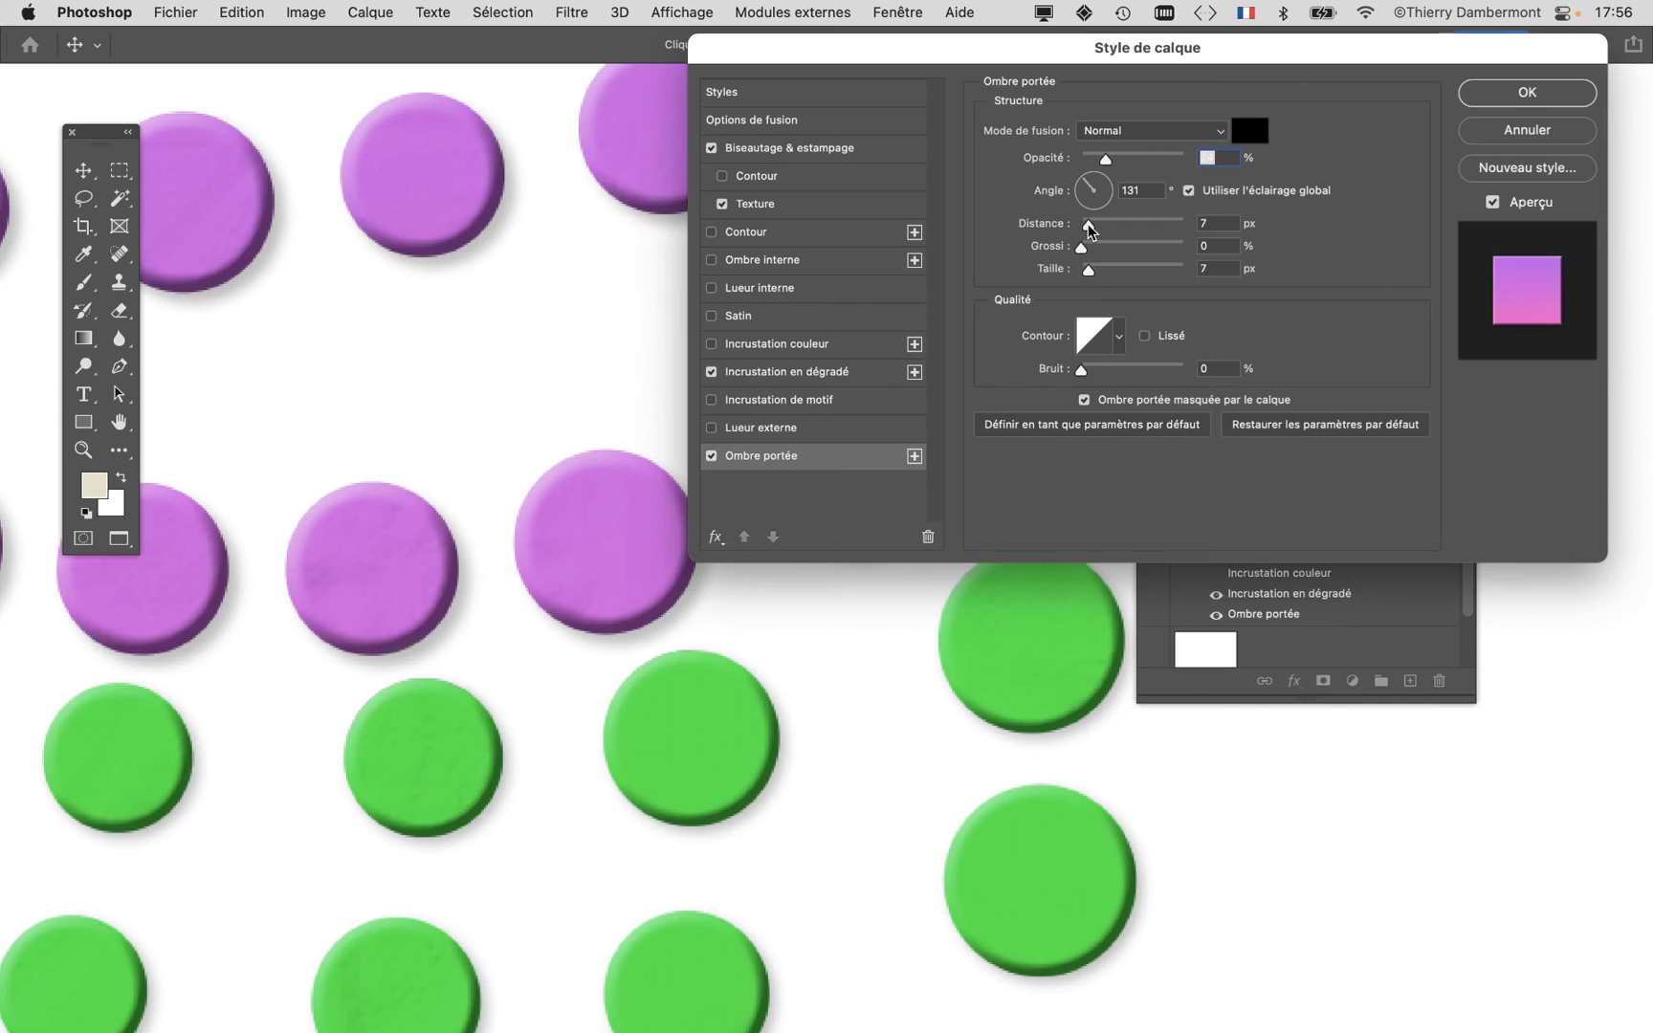
pyautogui.click(1526, 92)
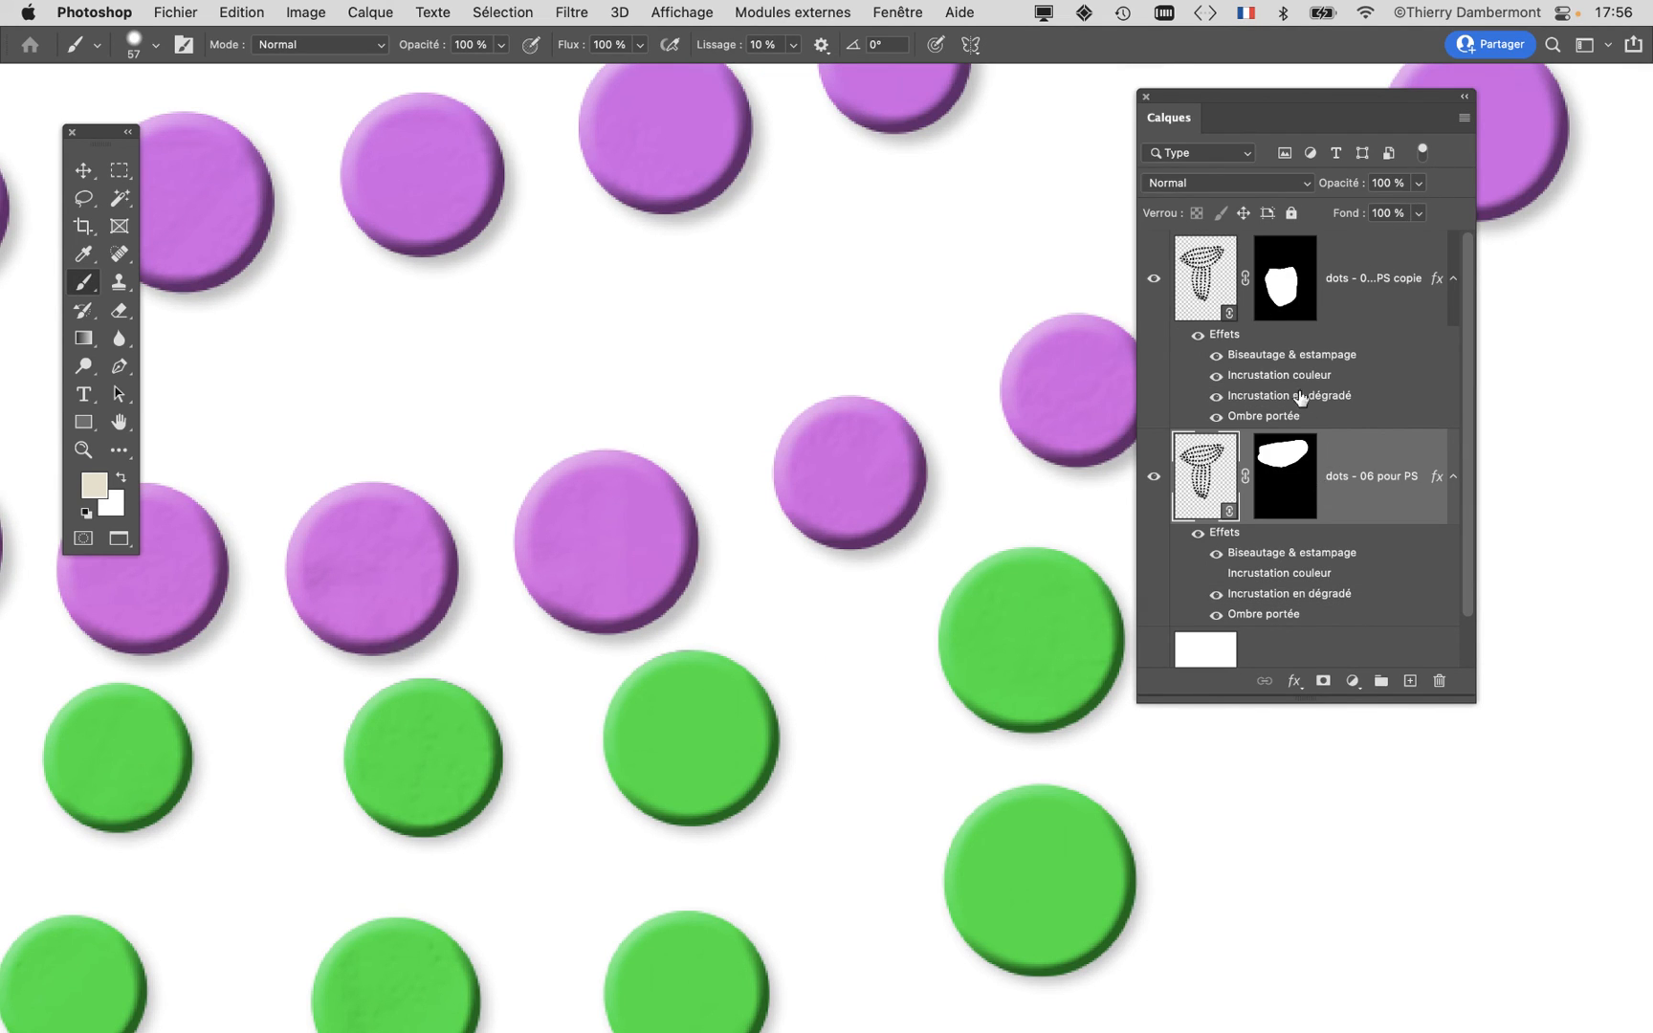
# Step: Change the green copy's bevel texture to the third pattern of the Water group
pyautogui.click(1233, 339)
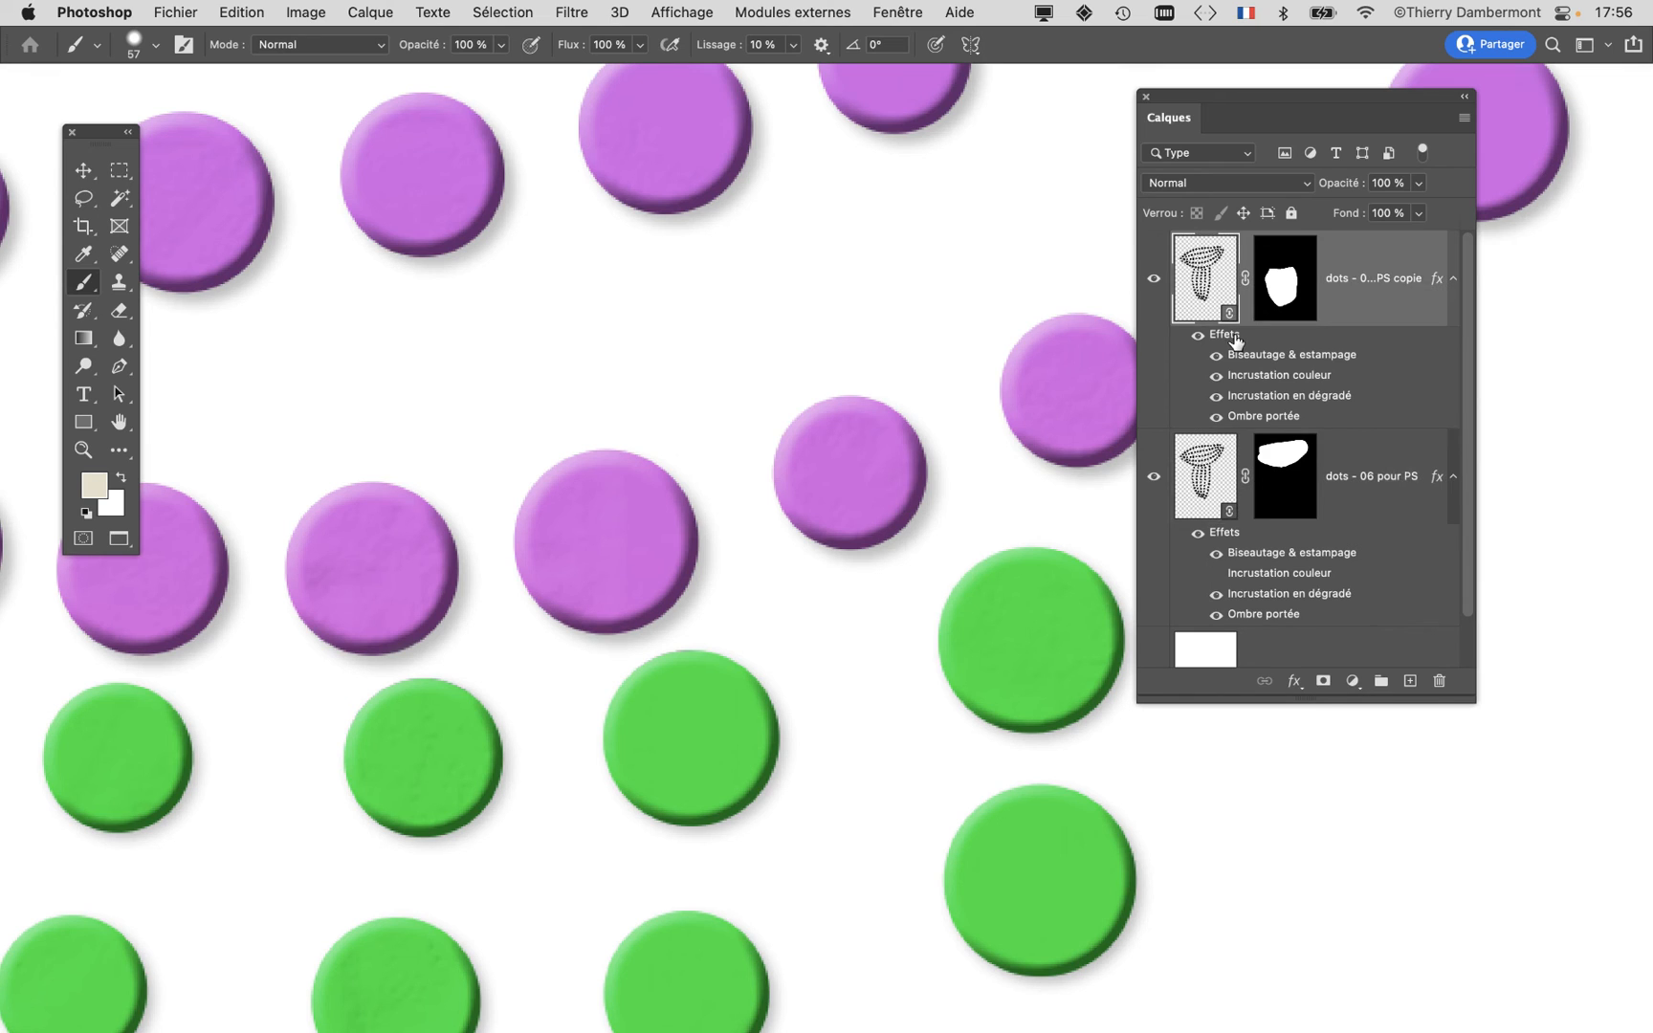
pyautogui.doubleClick(1235, 340)
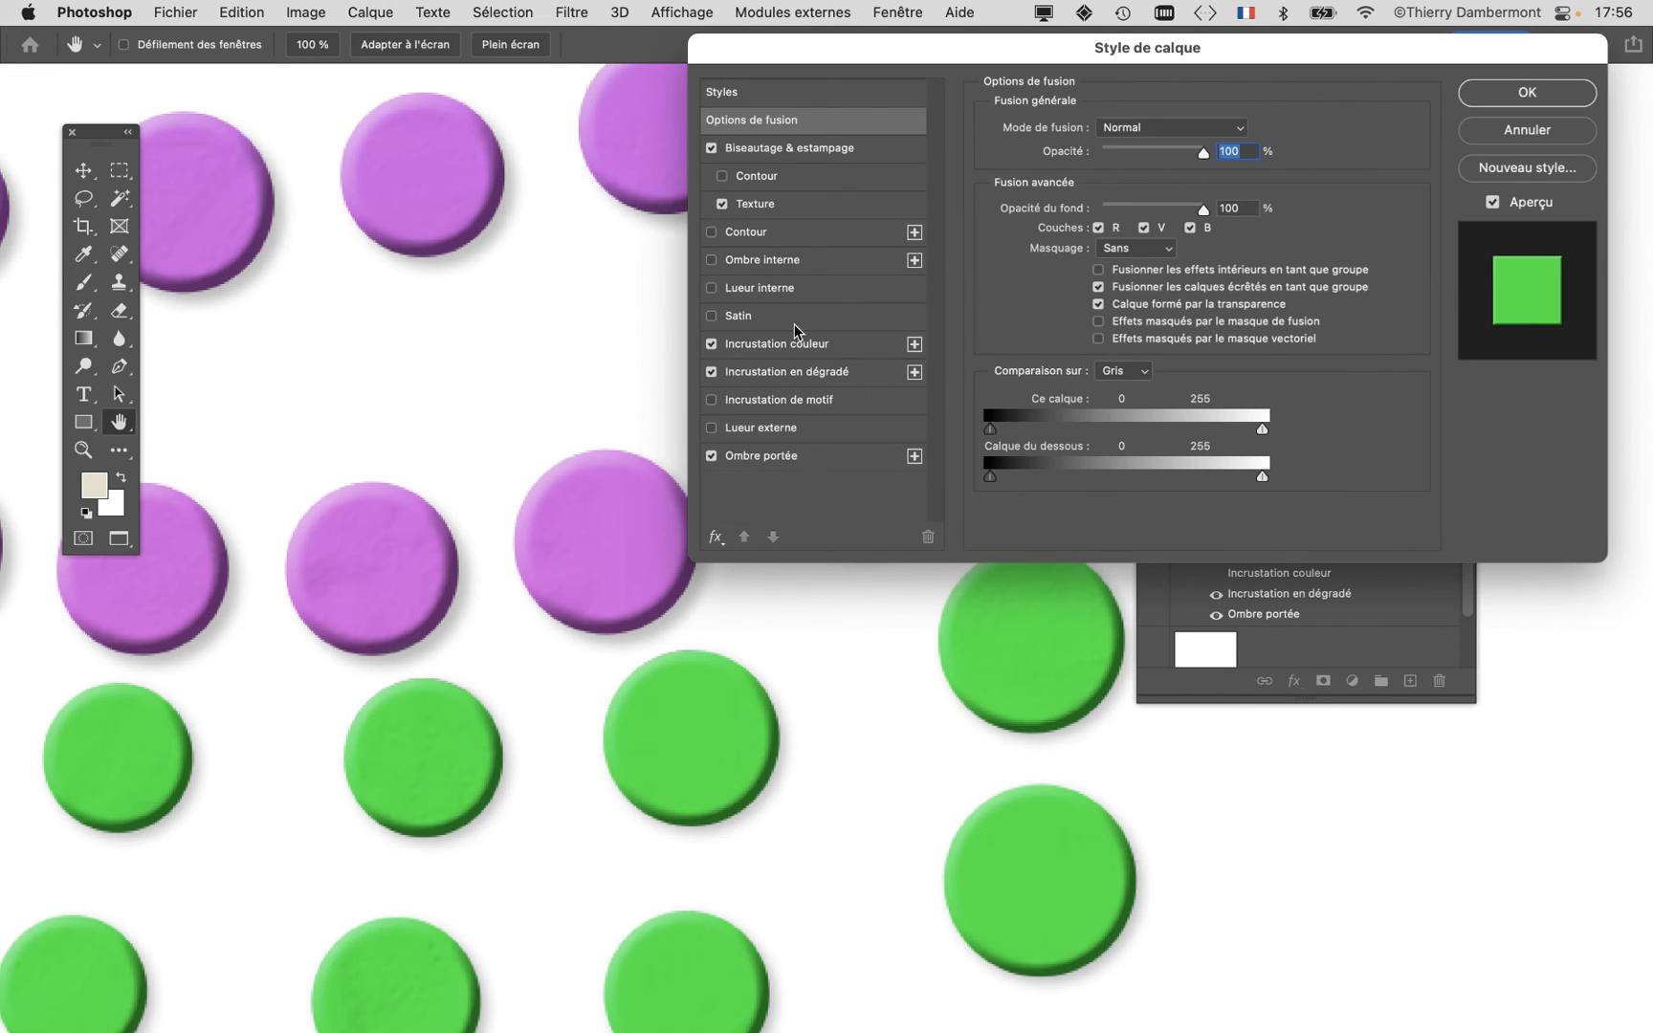
pyautogui.click(764, 202)
pyautogui.click(1108, 151)
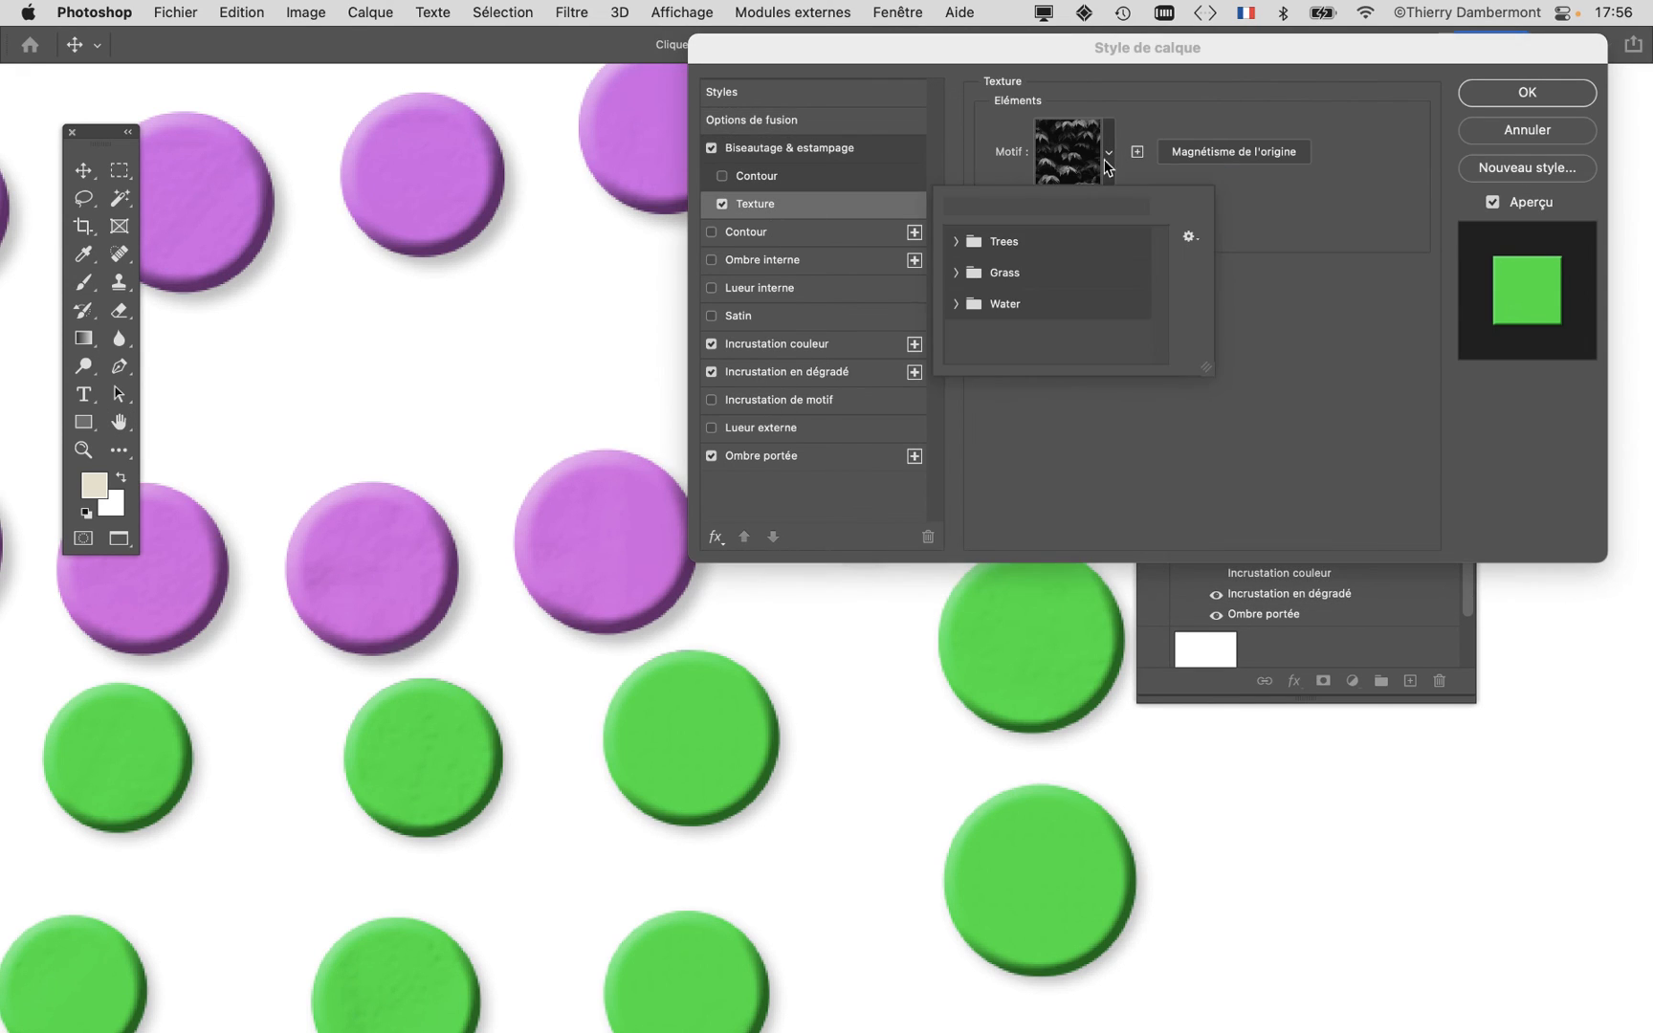
pyautogui.click(962, 279)
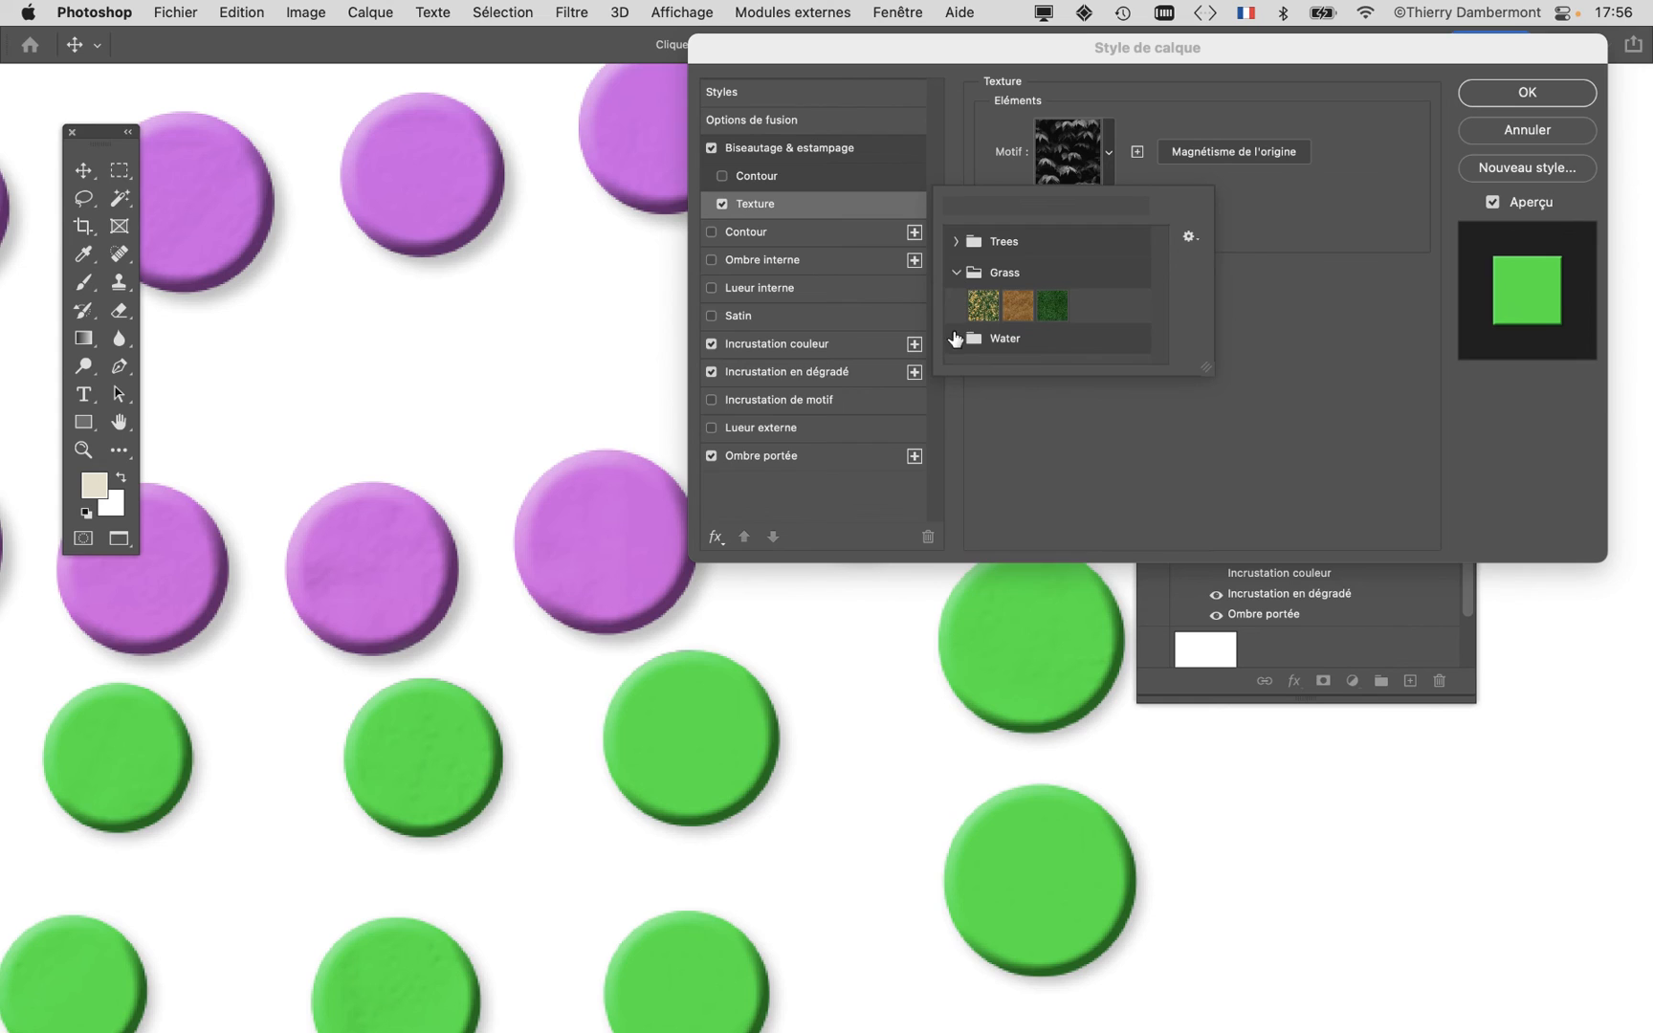
pyautogui.click(956, 334)
pyautogui.moveTo(1209, 373); pyautogui.dragTo(1239, 583)
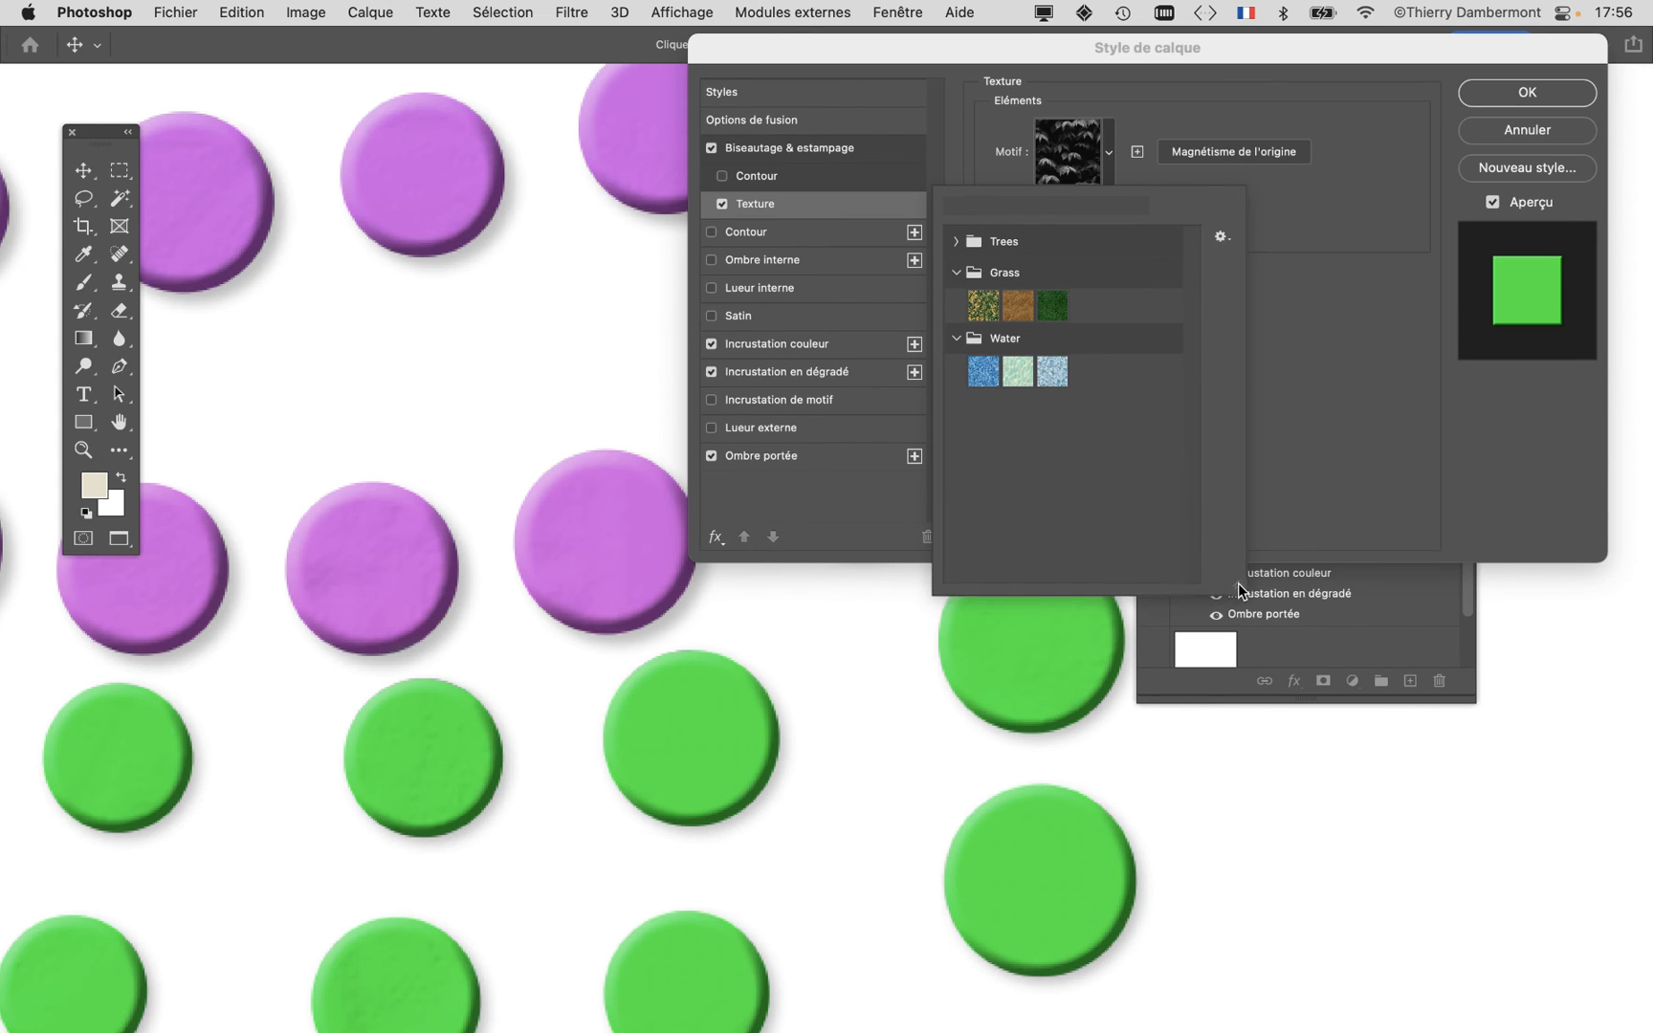
pyautogui.click(1052, 372)
pyautogui.click(1294, 269)
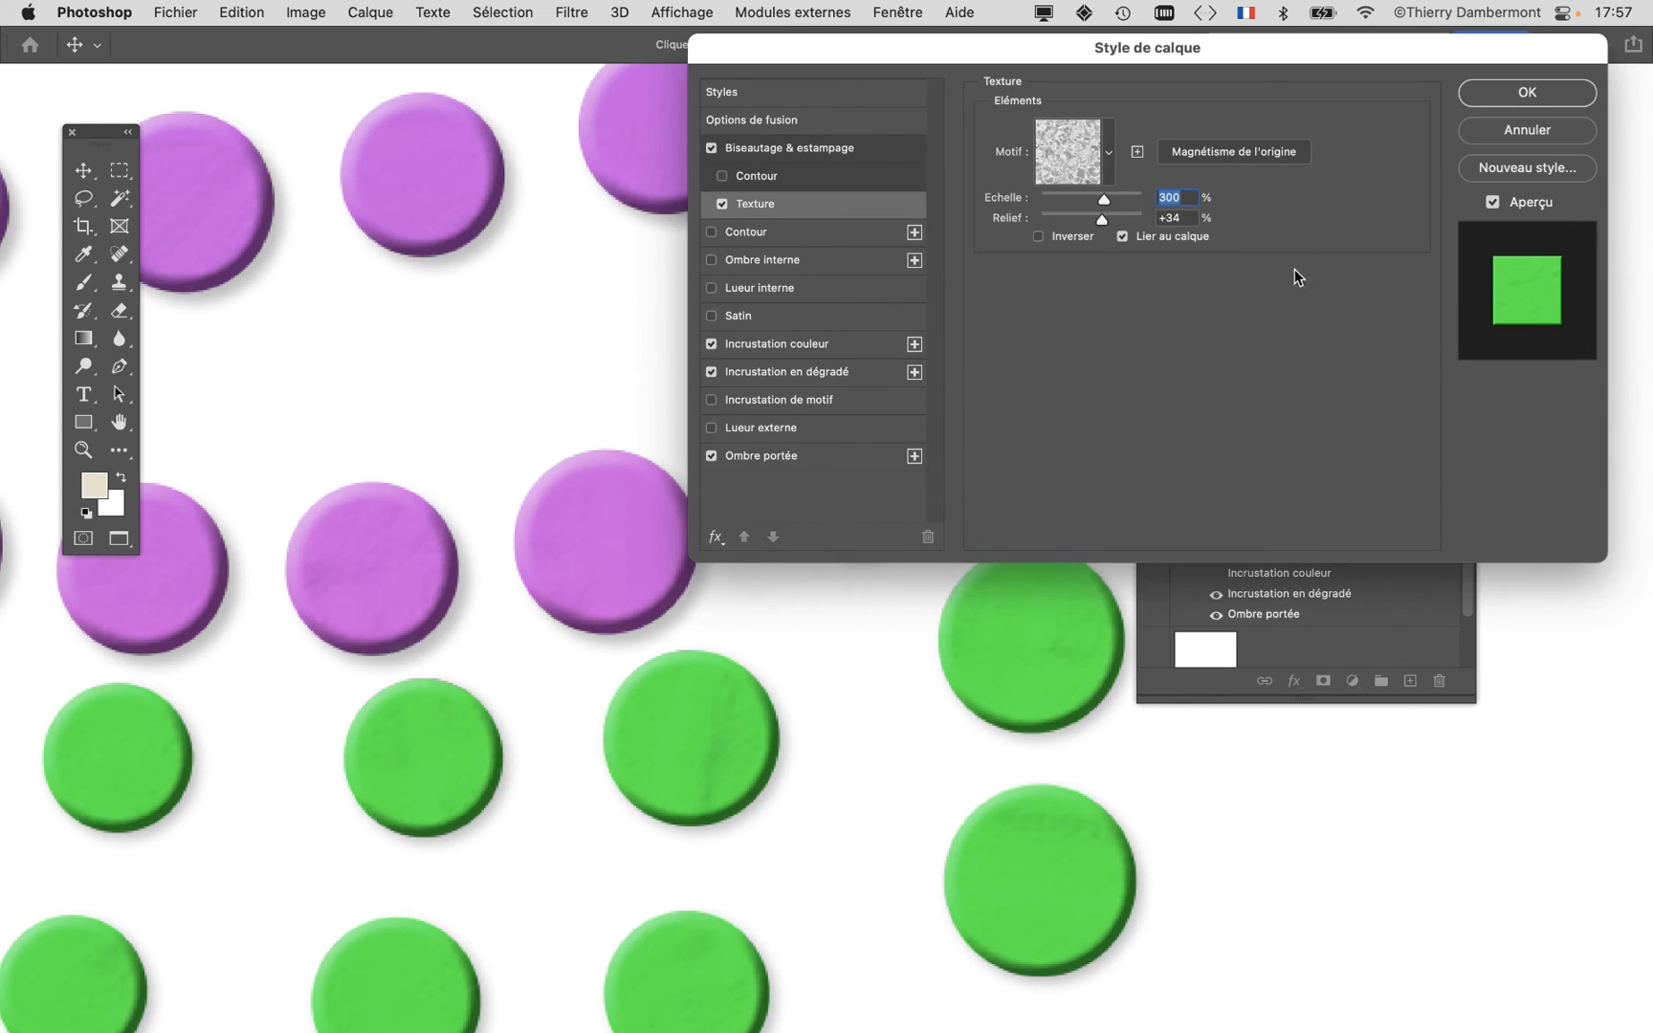
# Step: Set the green copy's texture scale to 25 % and its relief to -26 %, and apply the layer style
pyautogui.moveTo(1063, 195); pyautogui.dragTo(1052, 198)
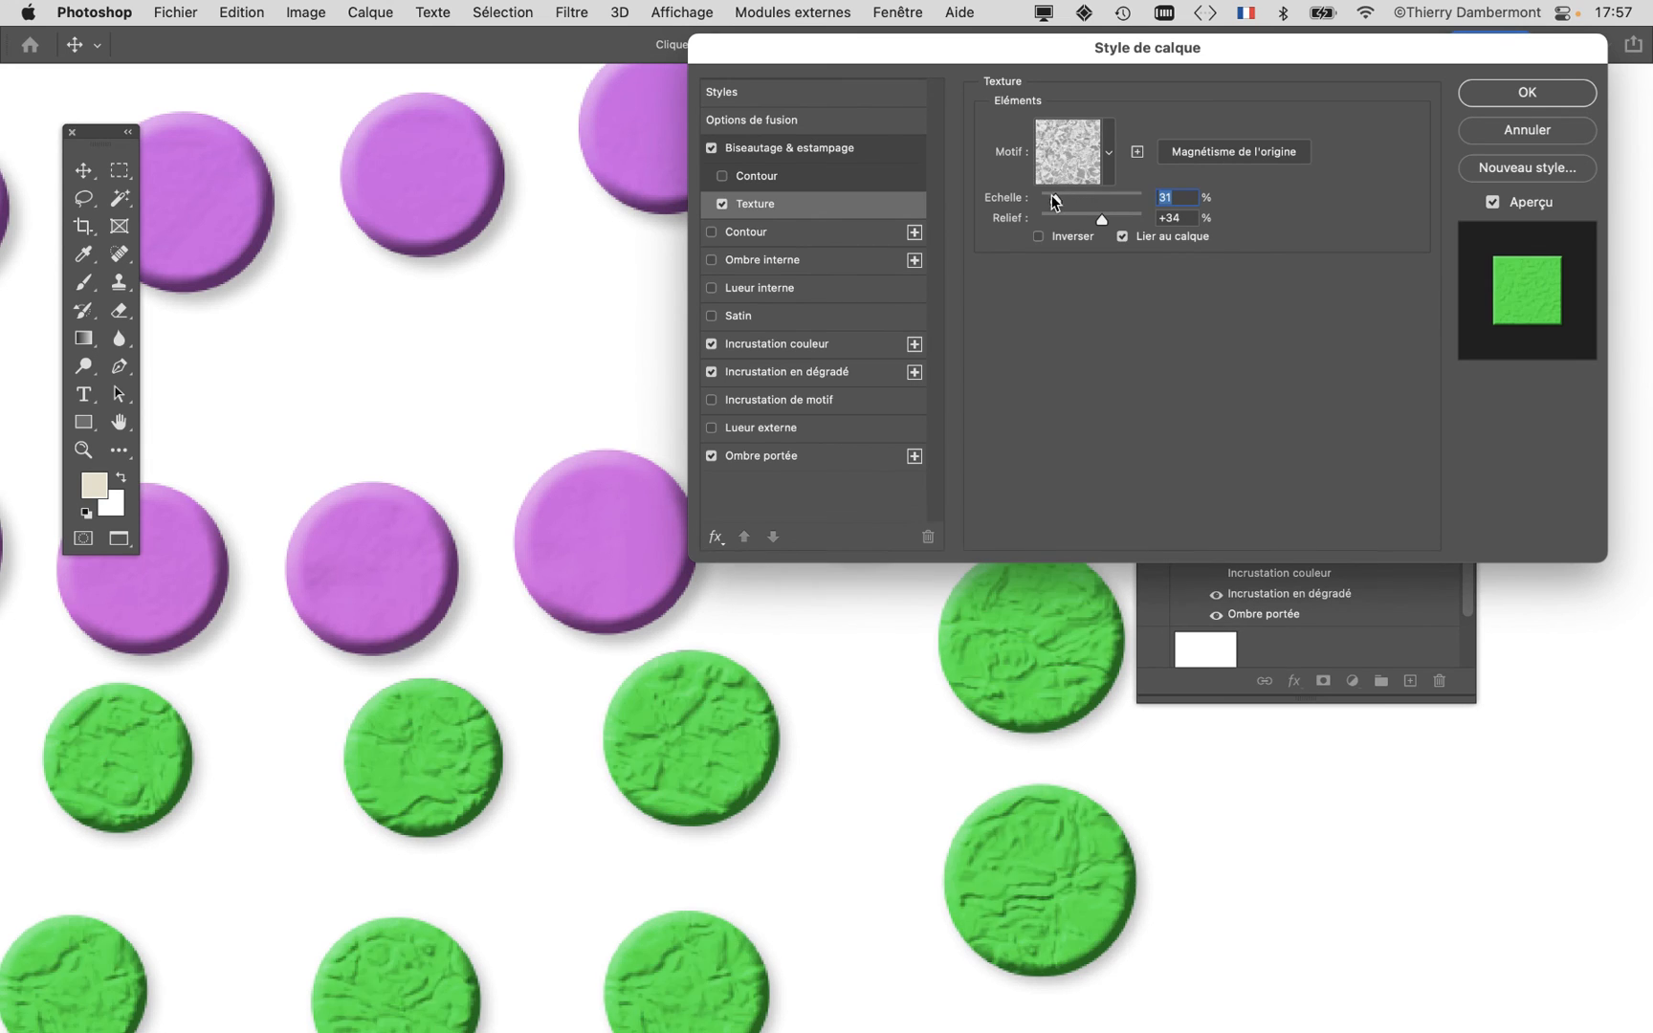
pyautogui.click(1064, 213)
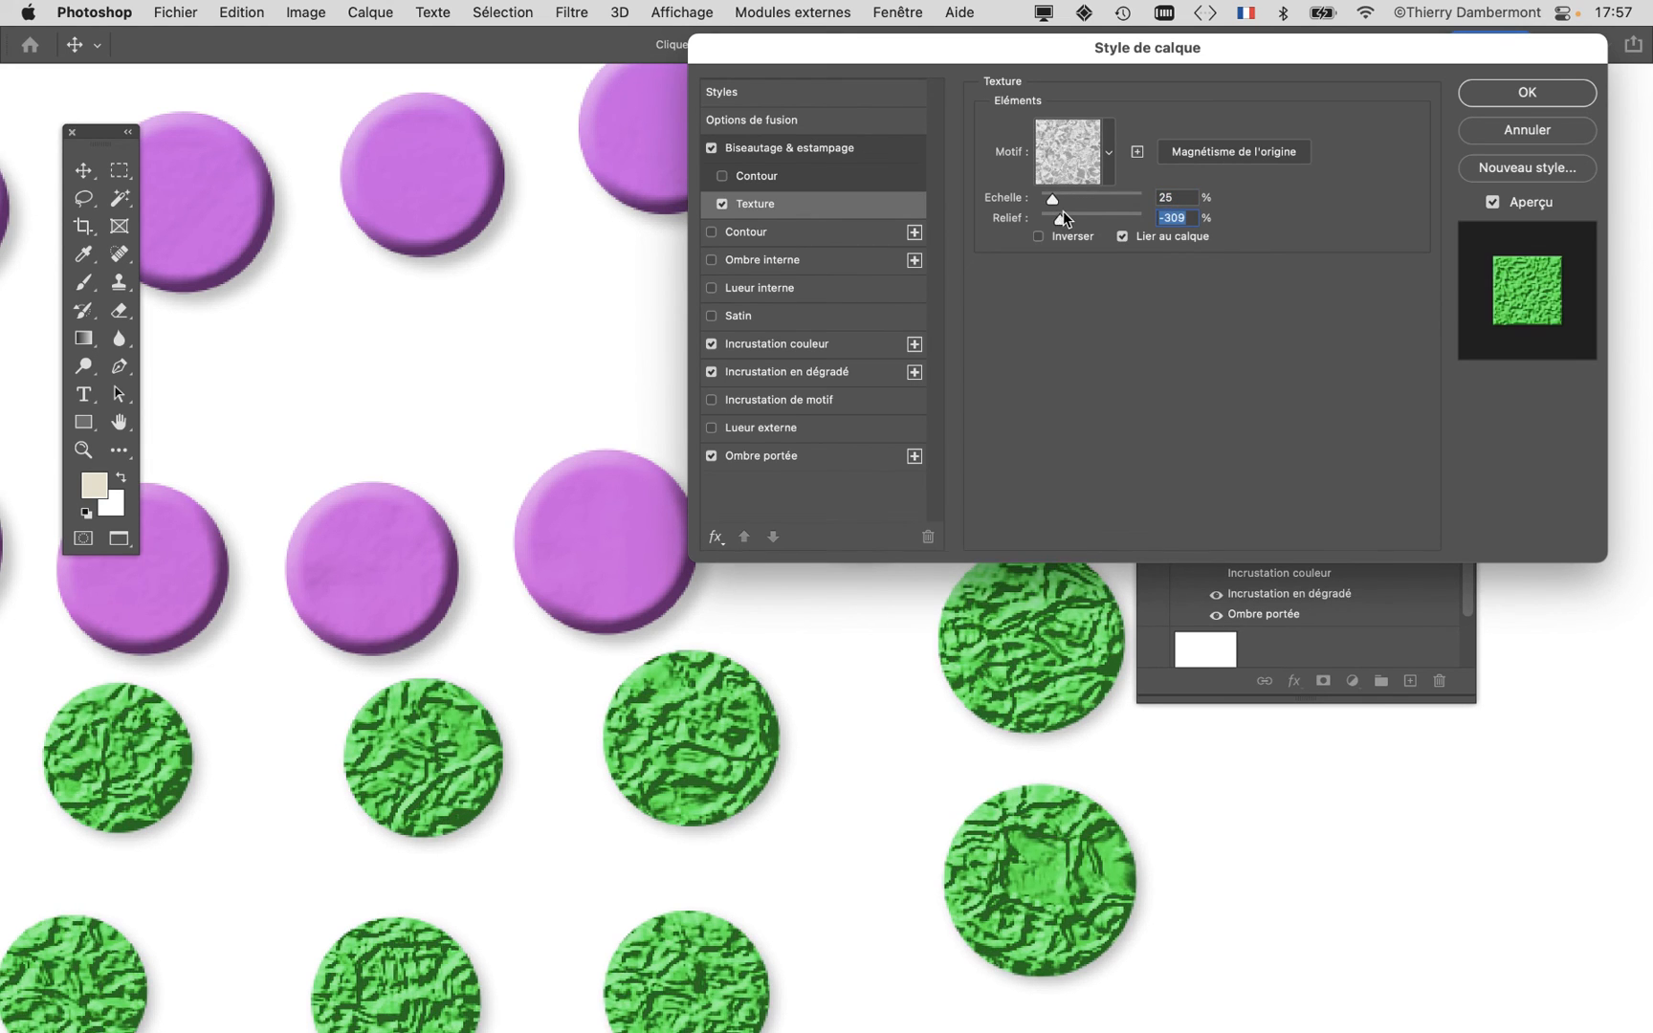
pyautogui.moveTo(1063, 213); pyautogui.dragTo(1083, 211)
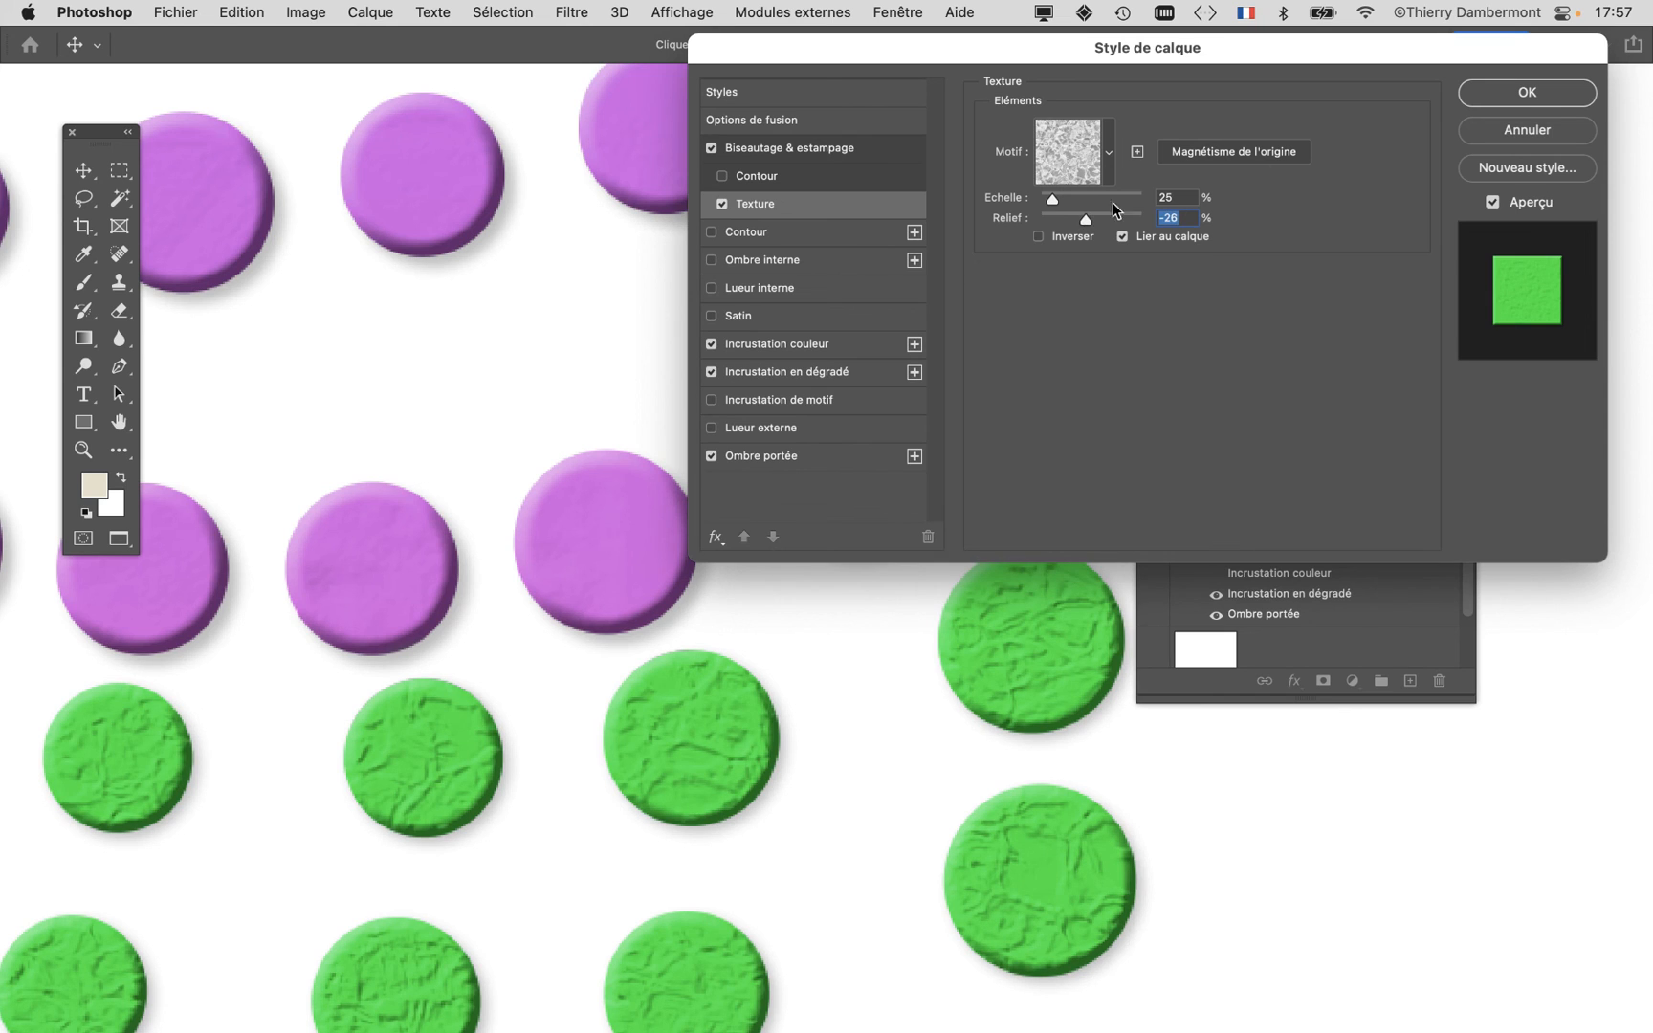
pyautogui.click(1571, 96)
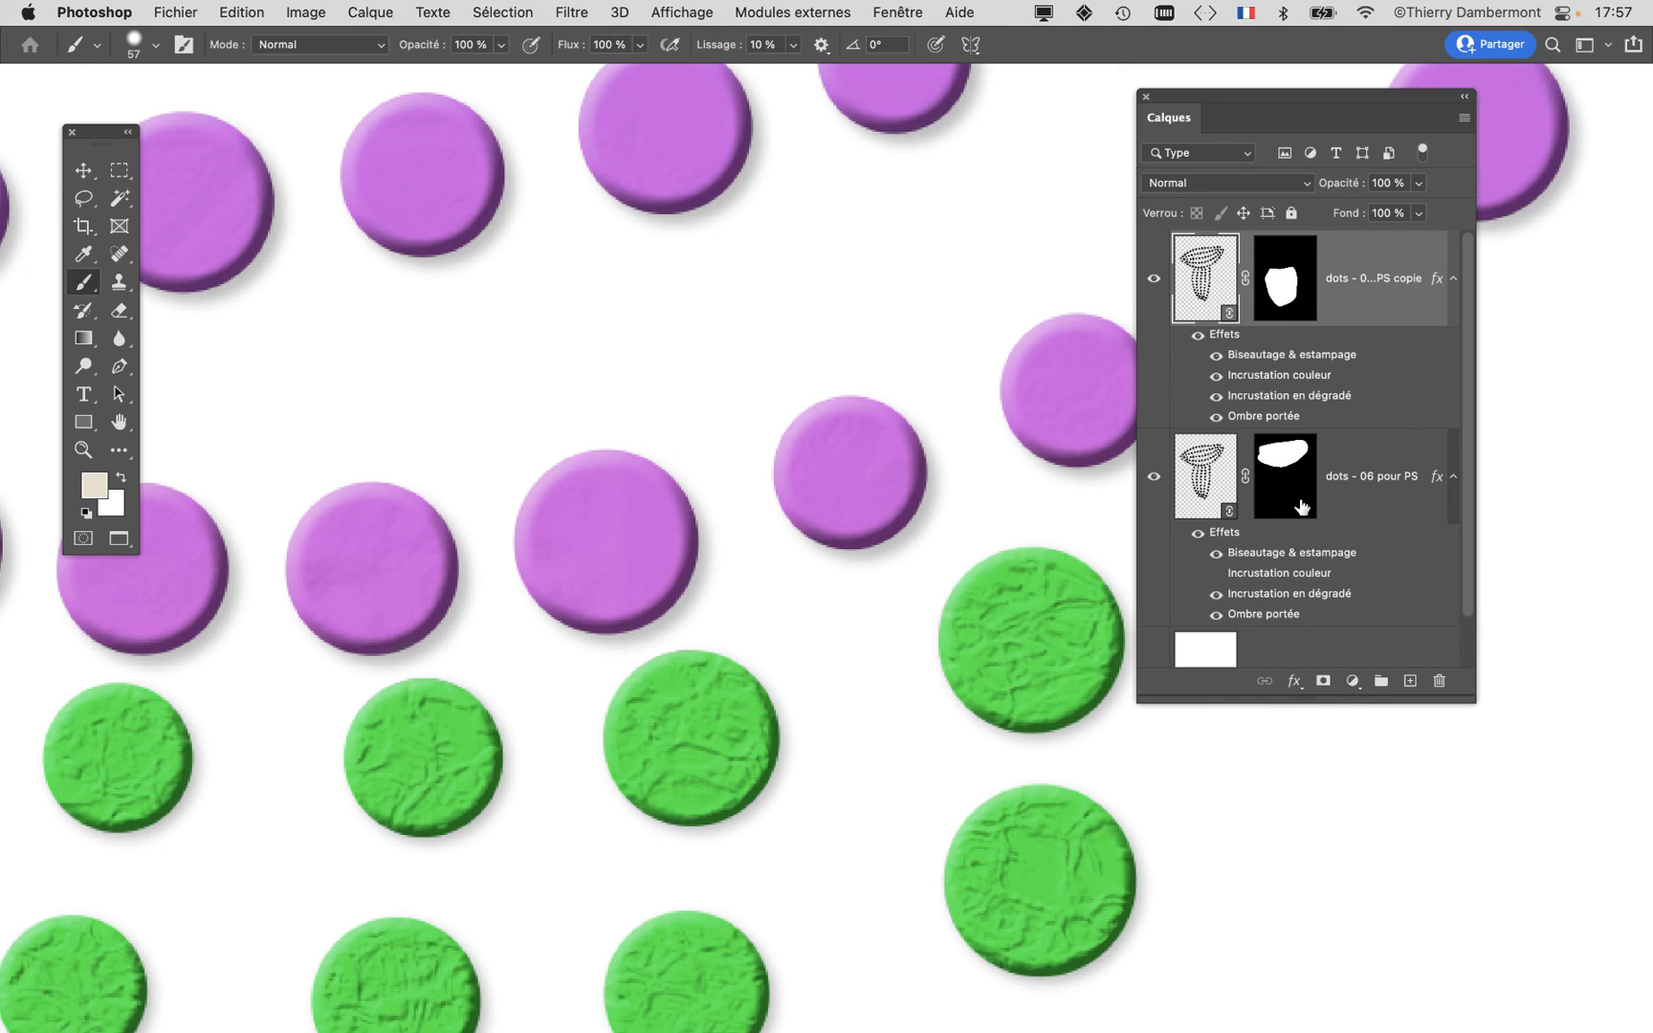
# Step: Change the original purple layer's bevel texture to the dark green pattern of the Grass group
pyautogui.click(1152, 279)
pyautogui.click(1152, 278)
pyautogui.doubleClick(1288, 553)
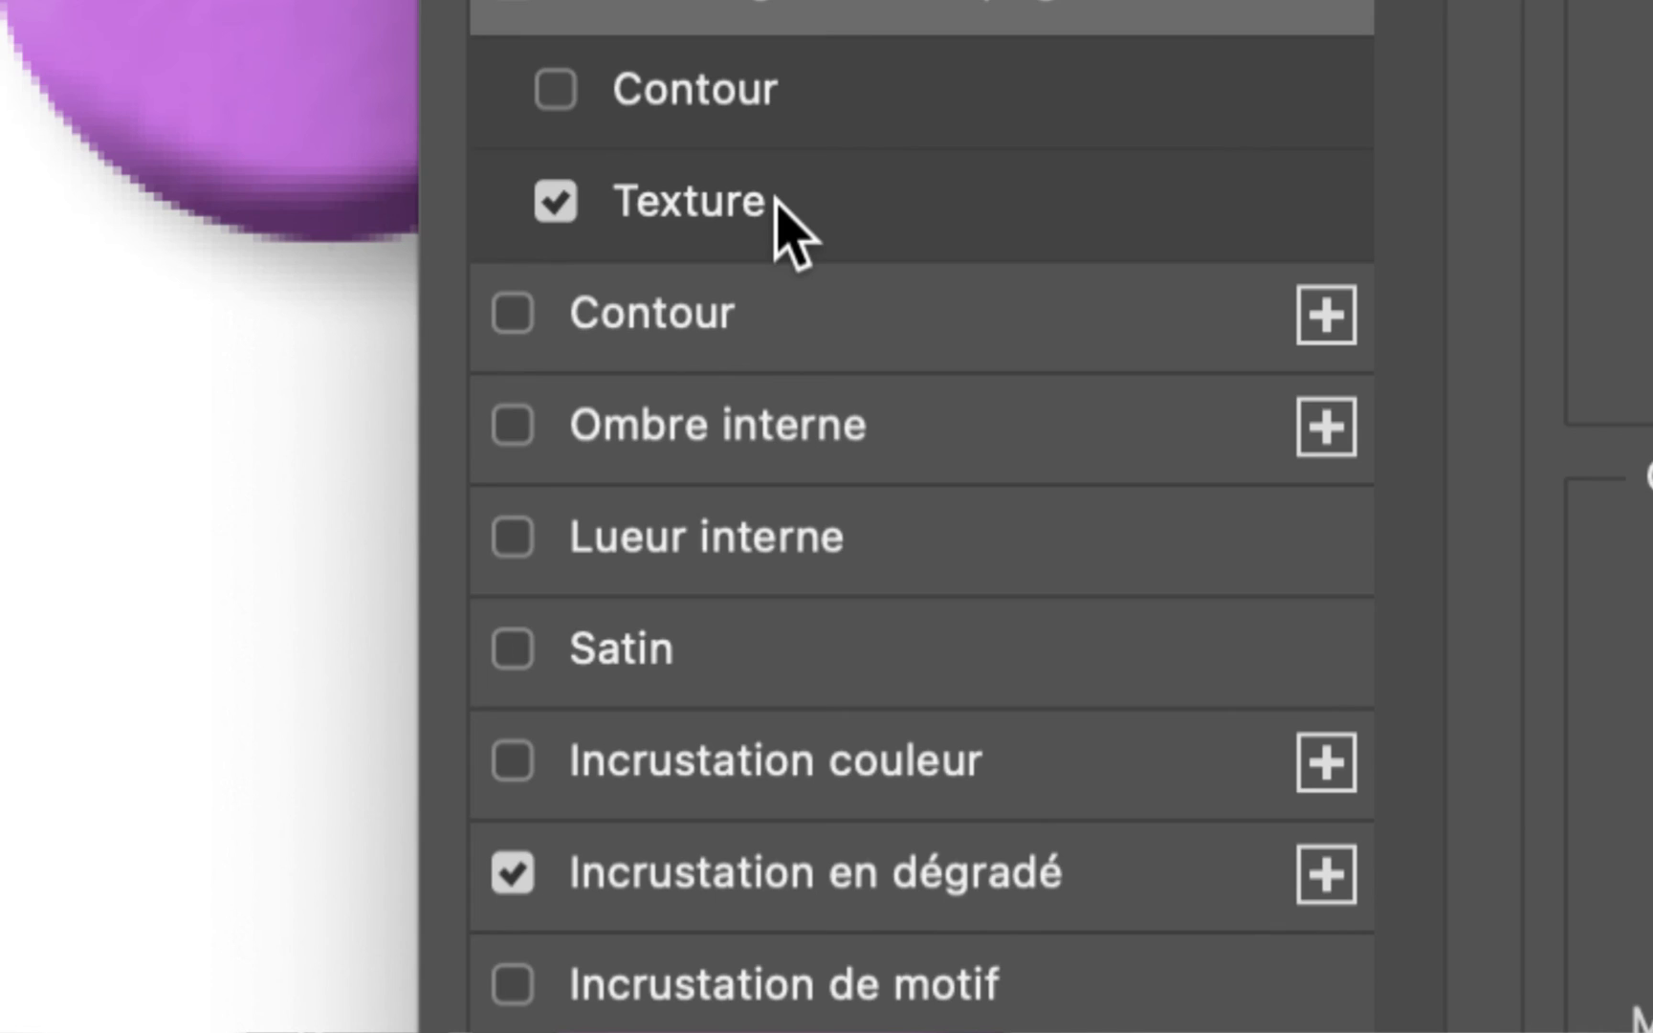
pyautogui.click(776, 201)
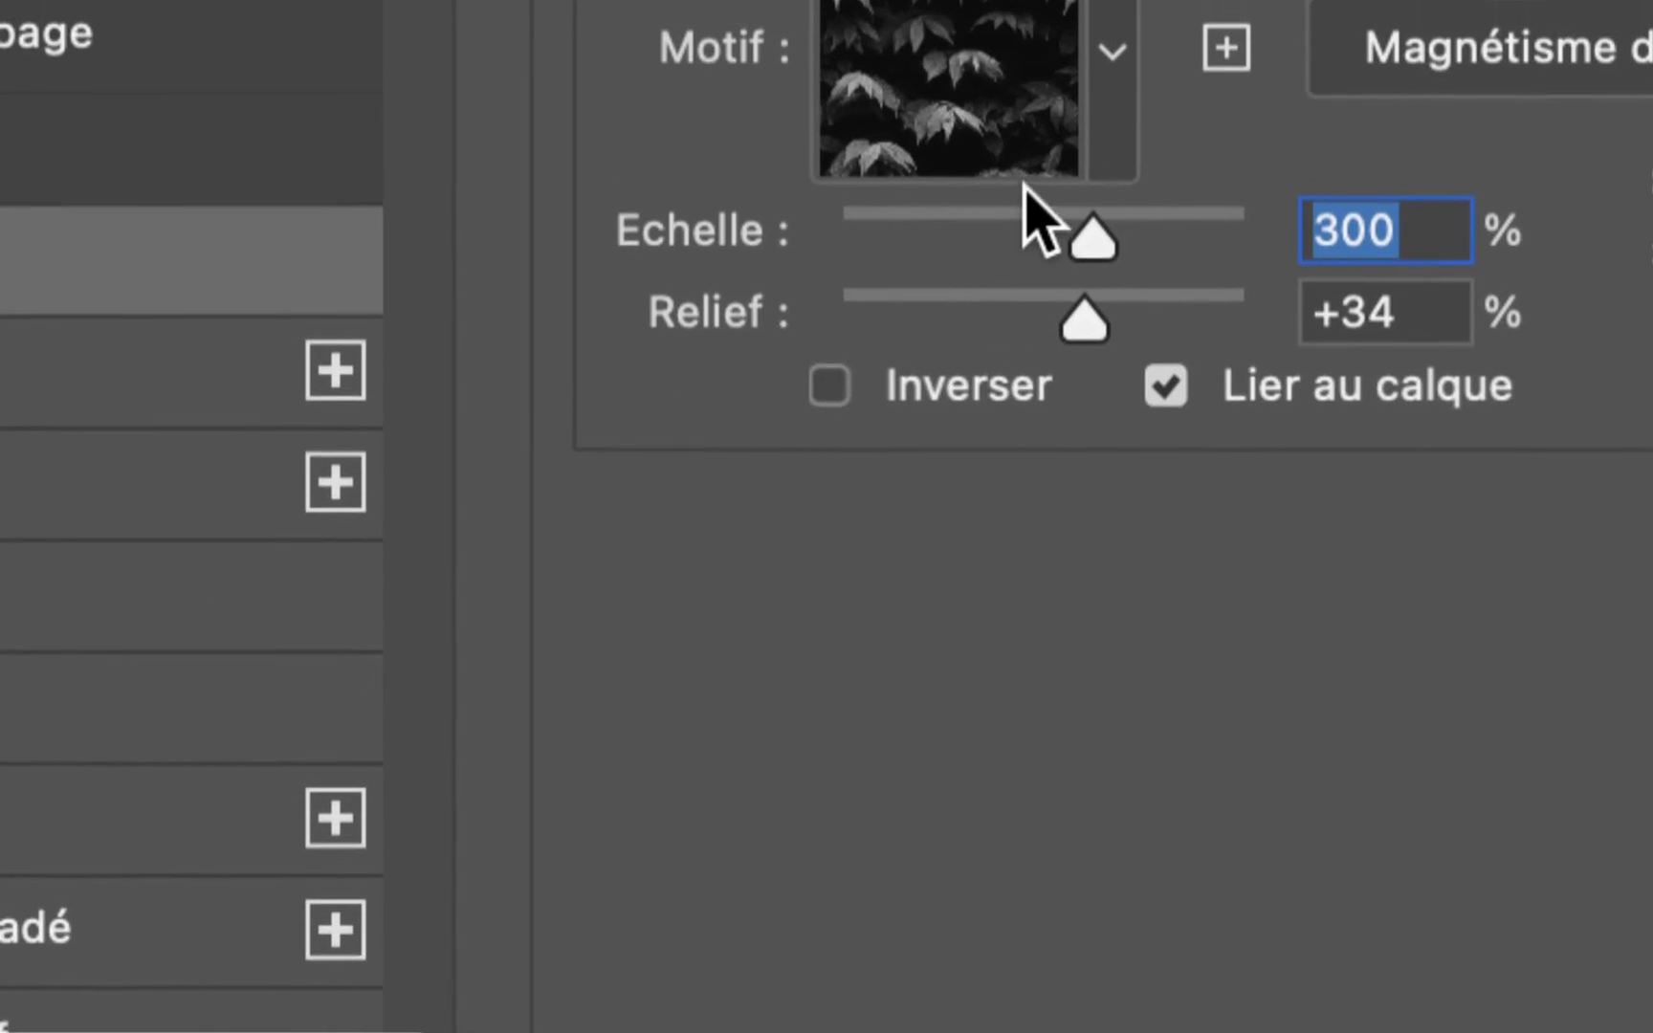
pyautogui.click(1100, 134)
pyautogui.click(756, 722)
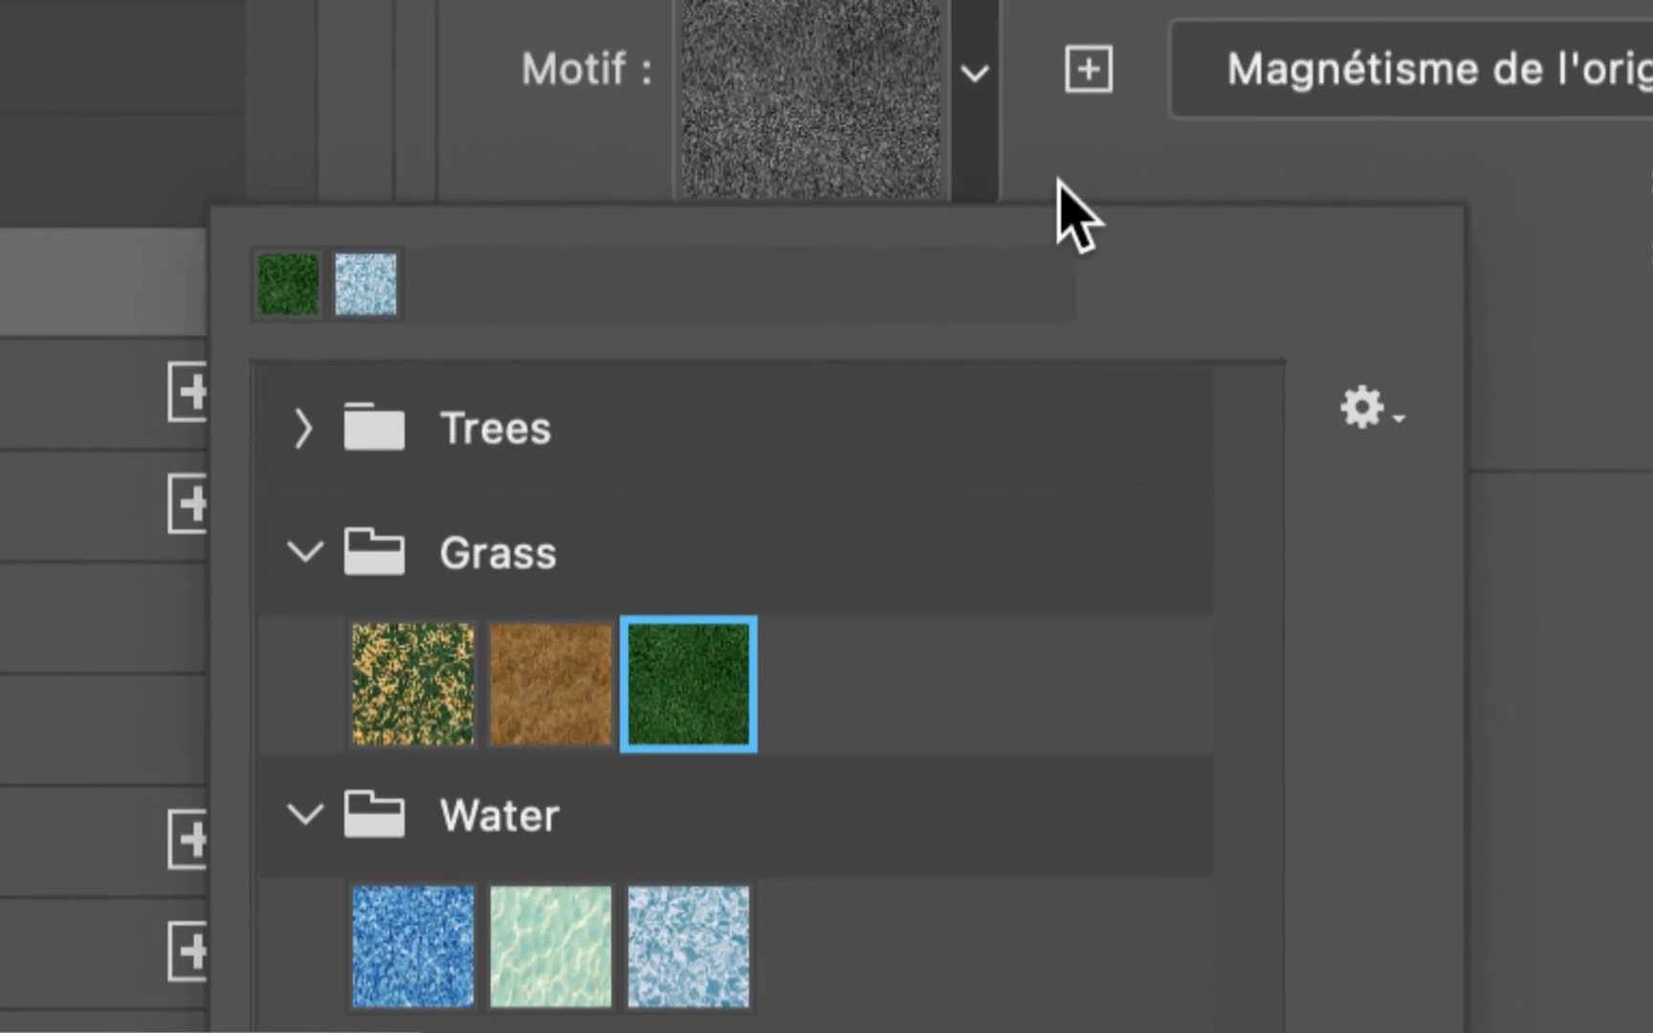
pyautogui.click(1058, 181)
# Step: Set the purple layer's texture scale to 49 % and its relief to +18 %, and apply the layer style
pyautogui.click(803, 260)
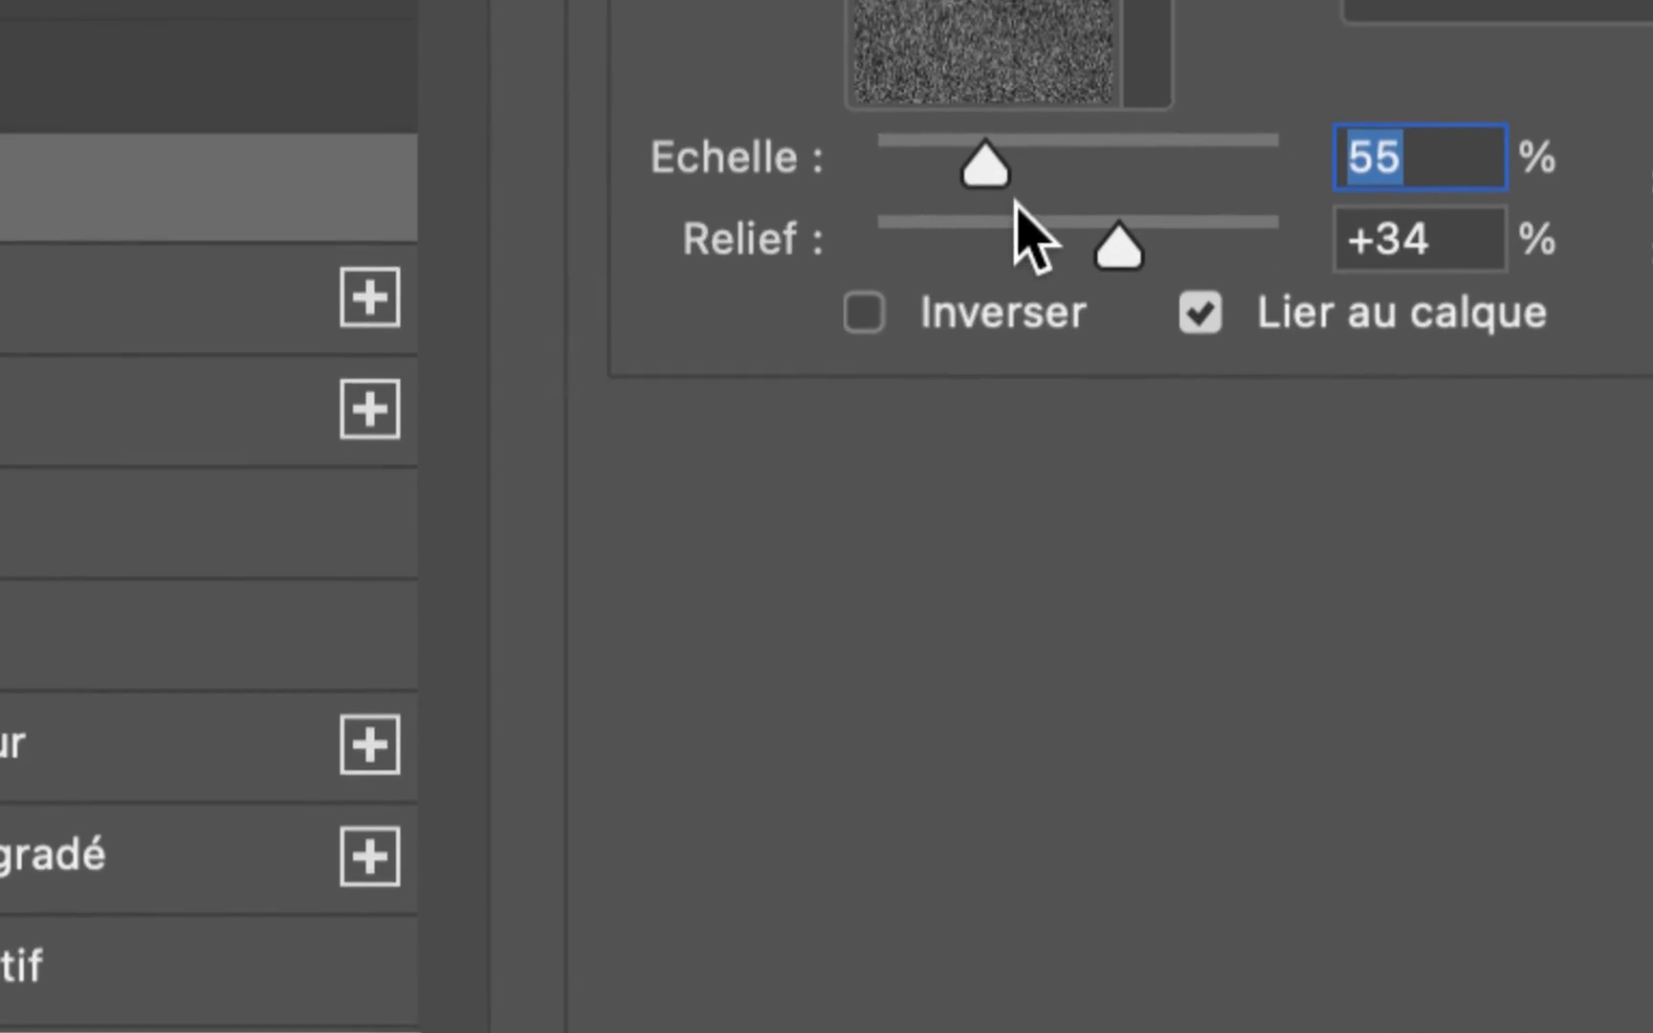
pyautogui.click(883, 336)
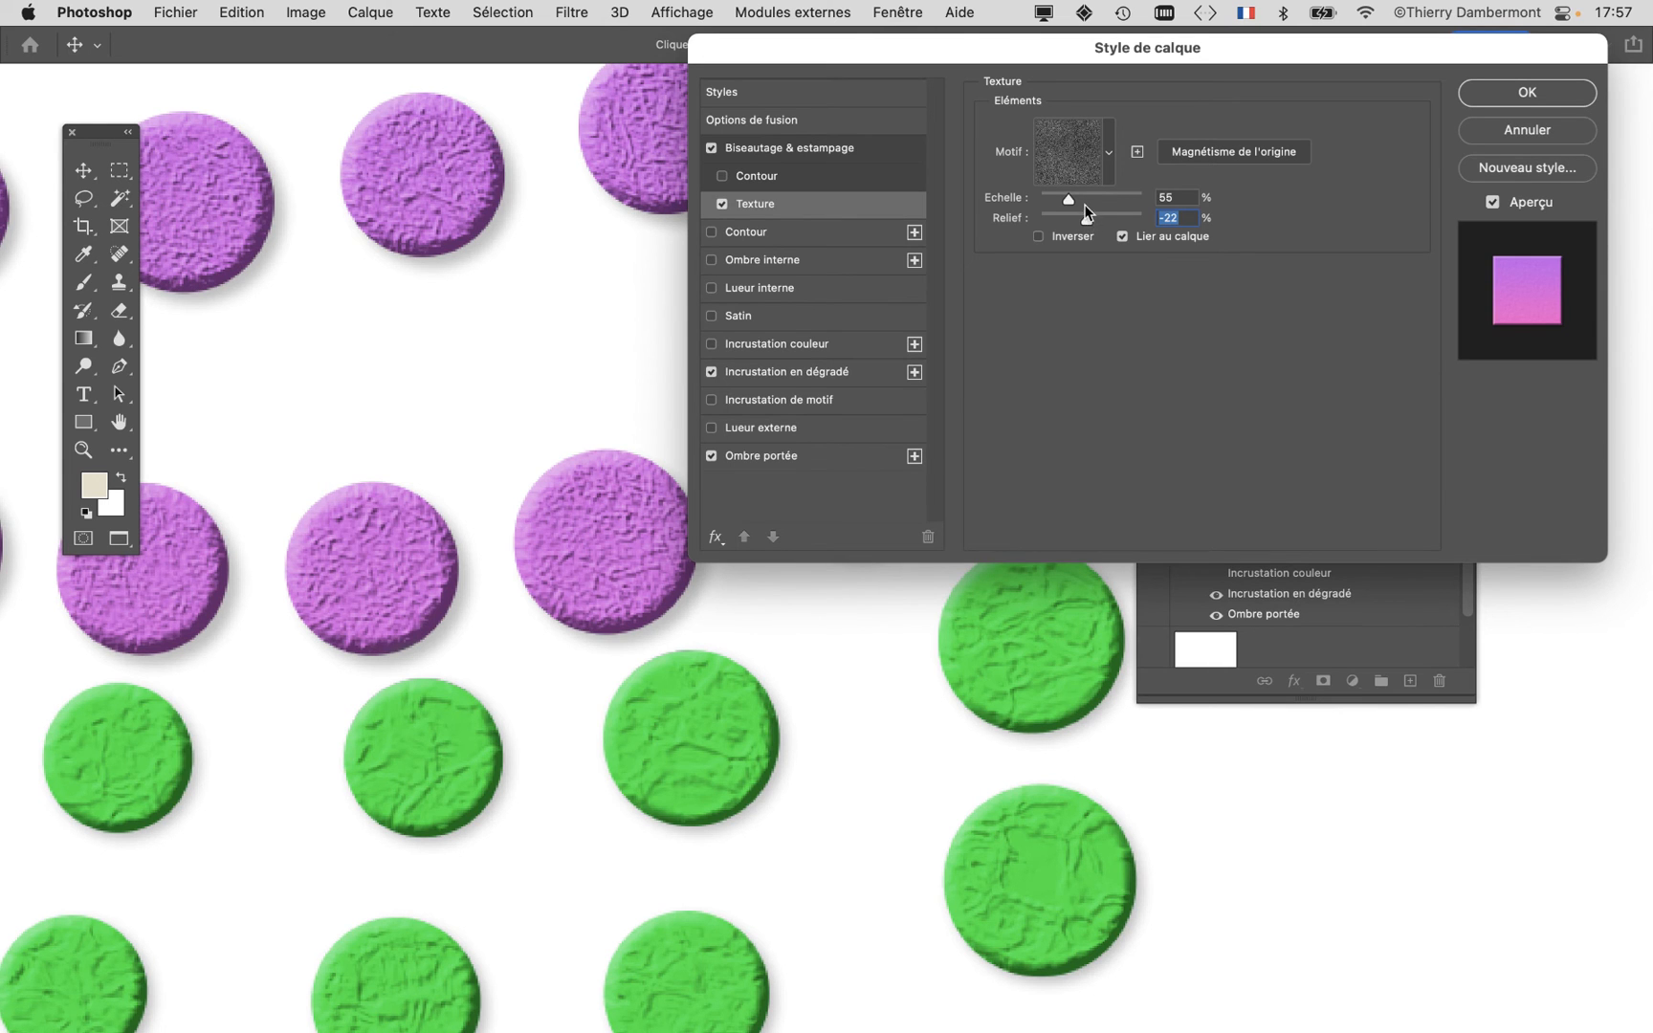
pyautogui.moveTo(1074, 202); pyautogui.dragTo(1096, 218)
pyautogui.click(1523, 92)
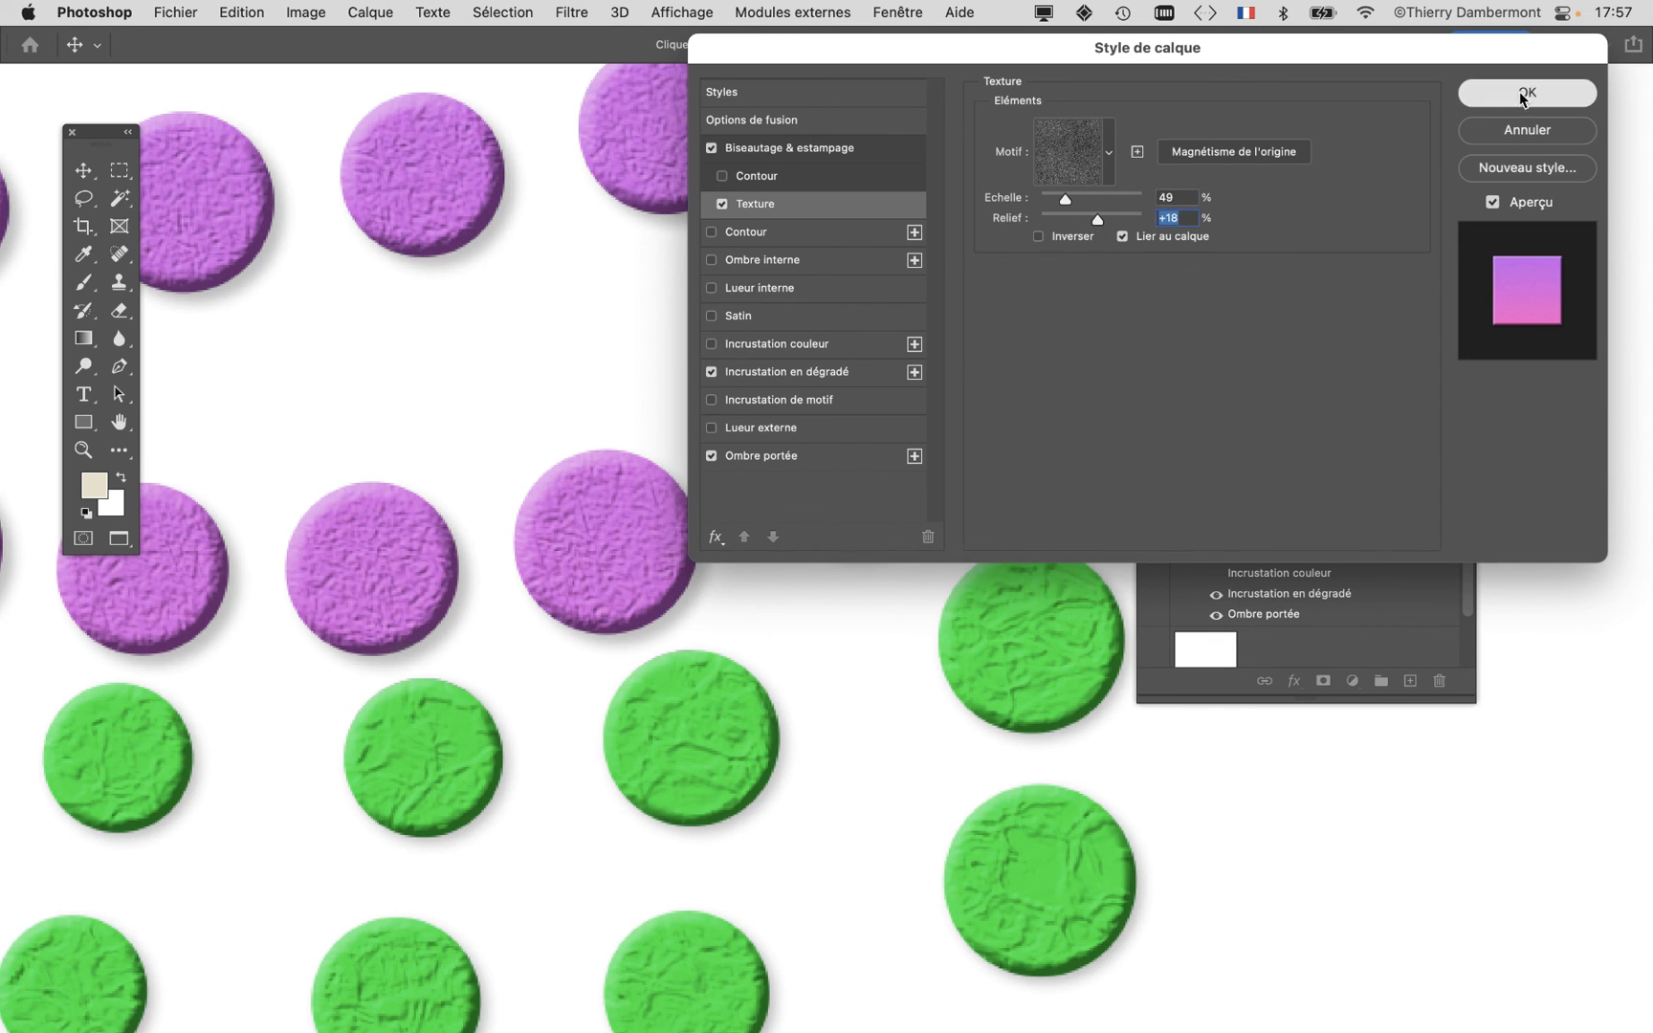
# Step: Add a new empty layer directly above the background layer and activate the Gradient tool
pyautogui.scroll(-2, 877, 449)
pyautogui.scroll(-5, 877, 449)
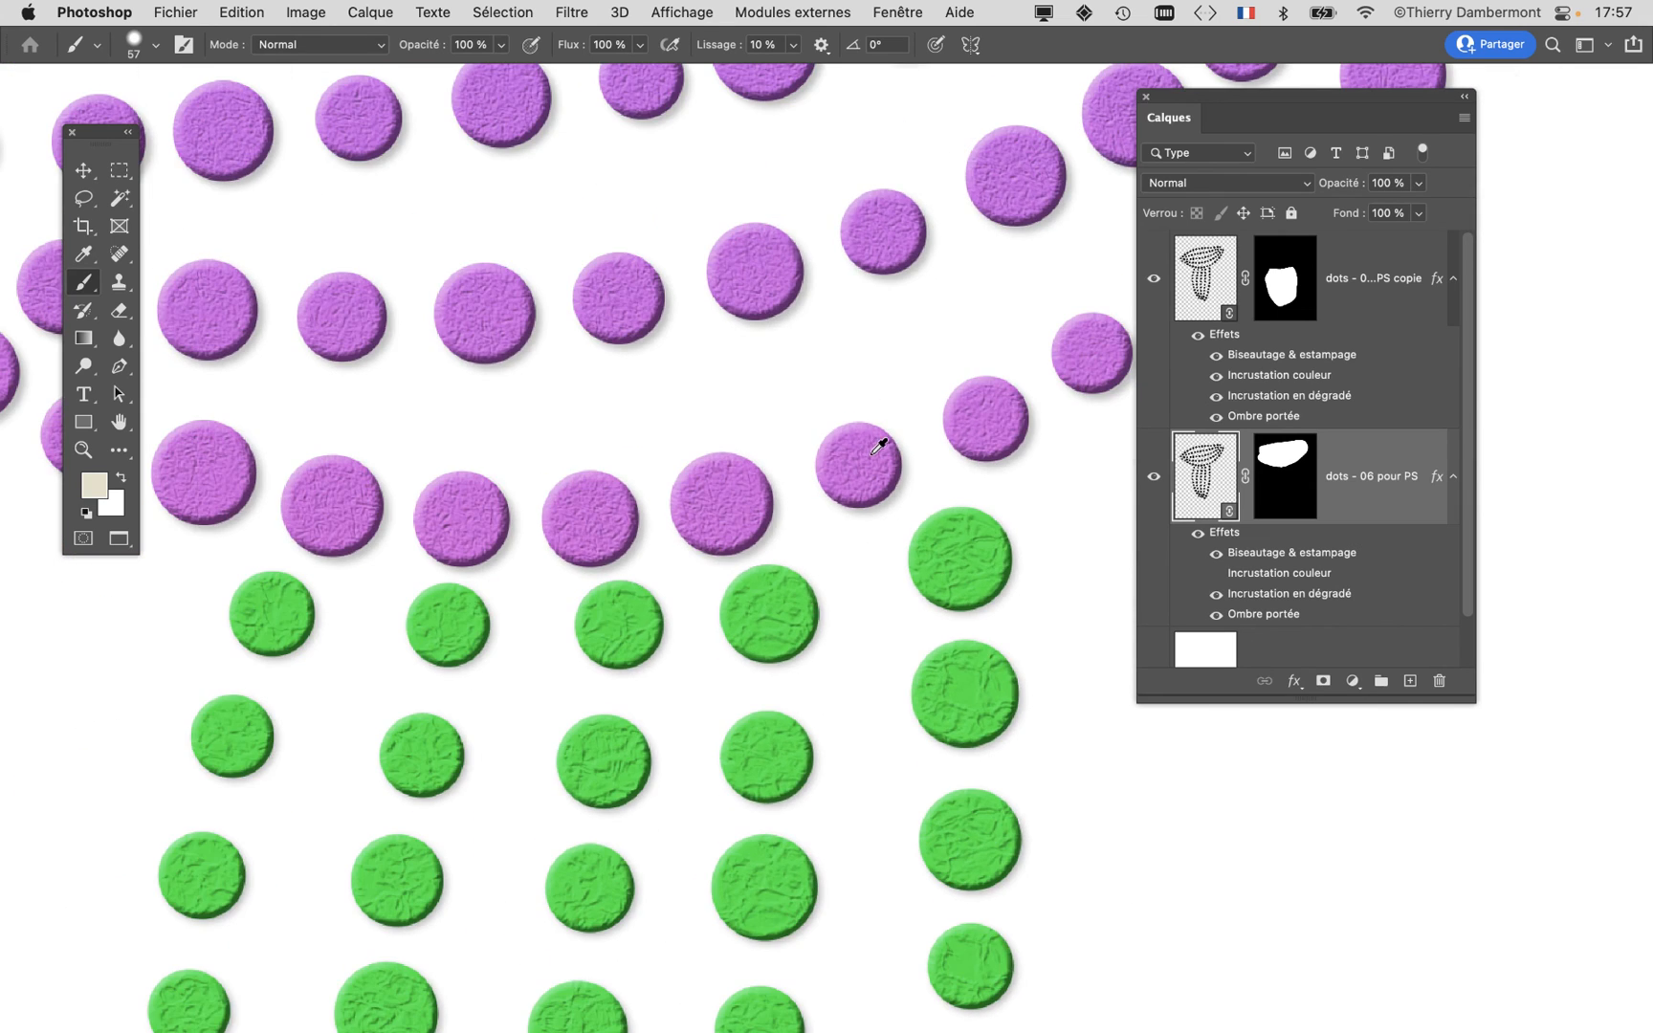
pyautogui.scroll(-3, 877, 450)
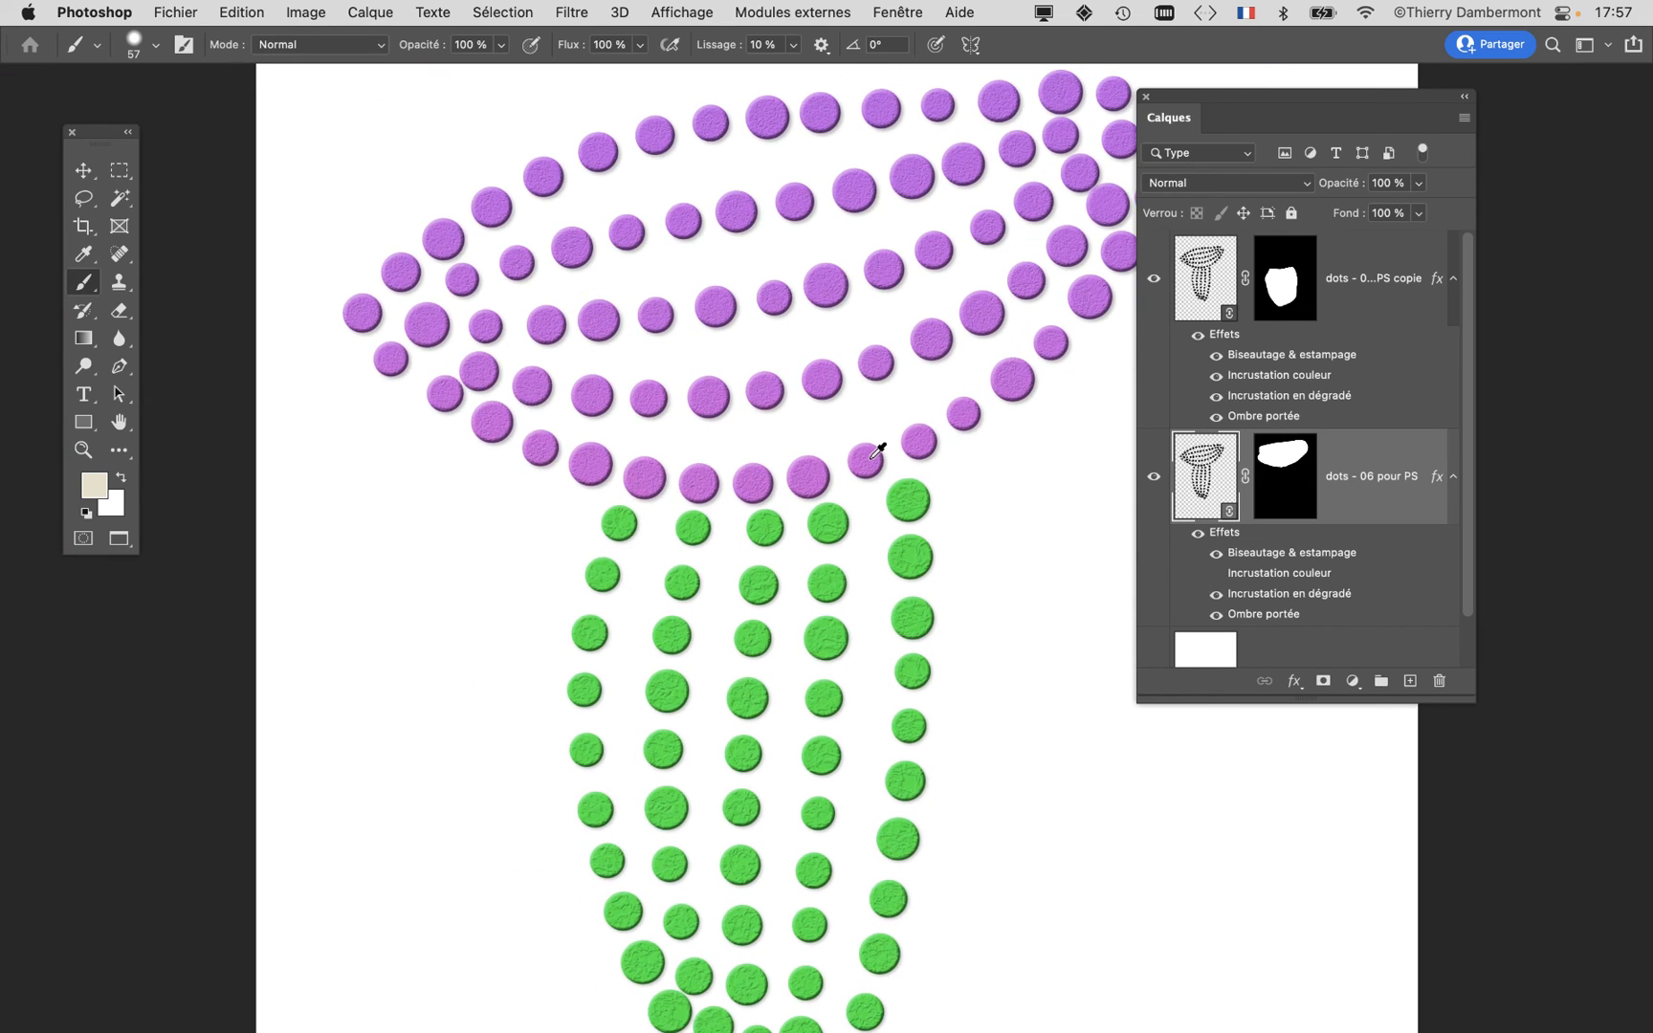
pyautogui.moveTo(1442, 699); pyautogui.dragTo(1442, 862)
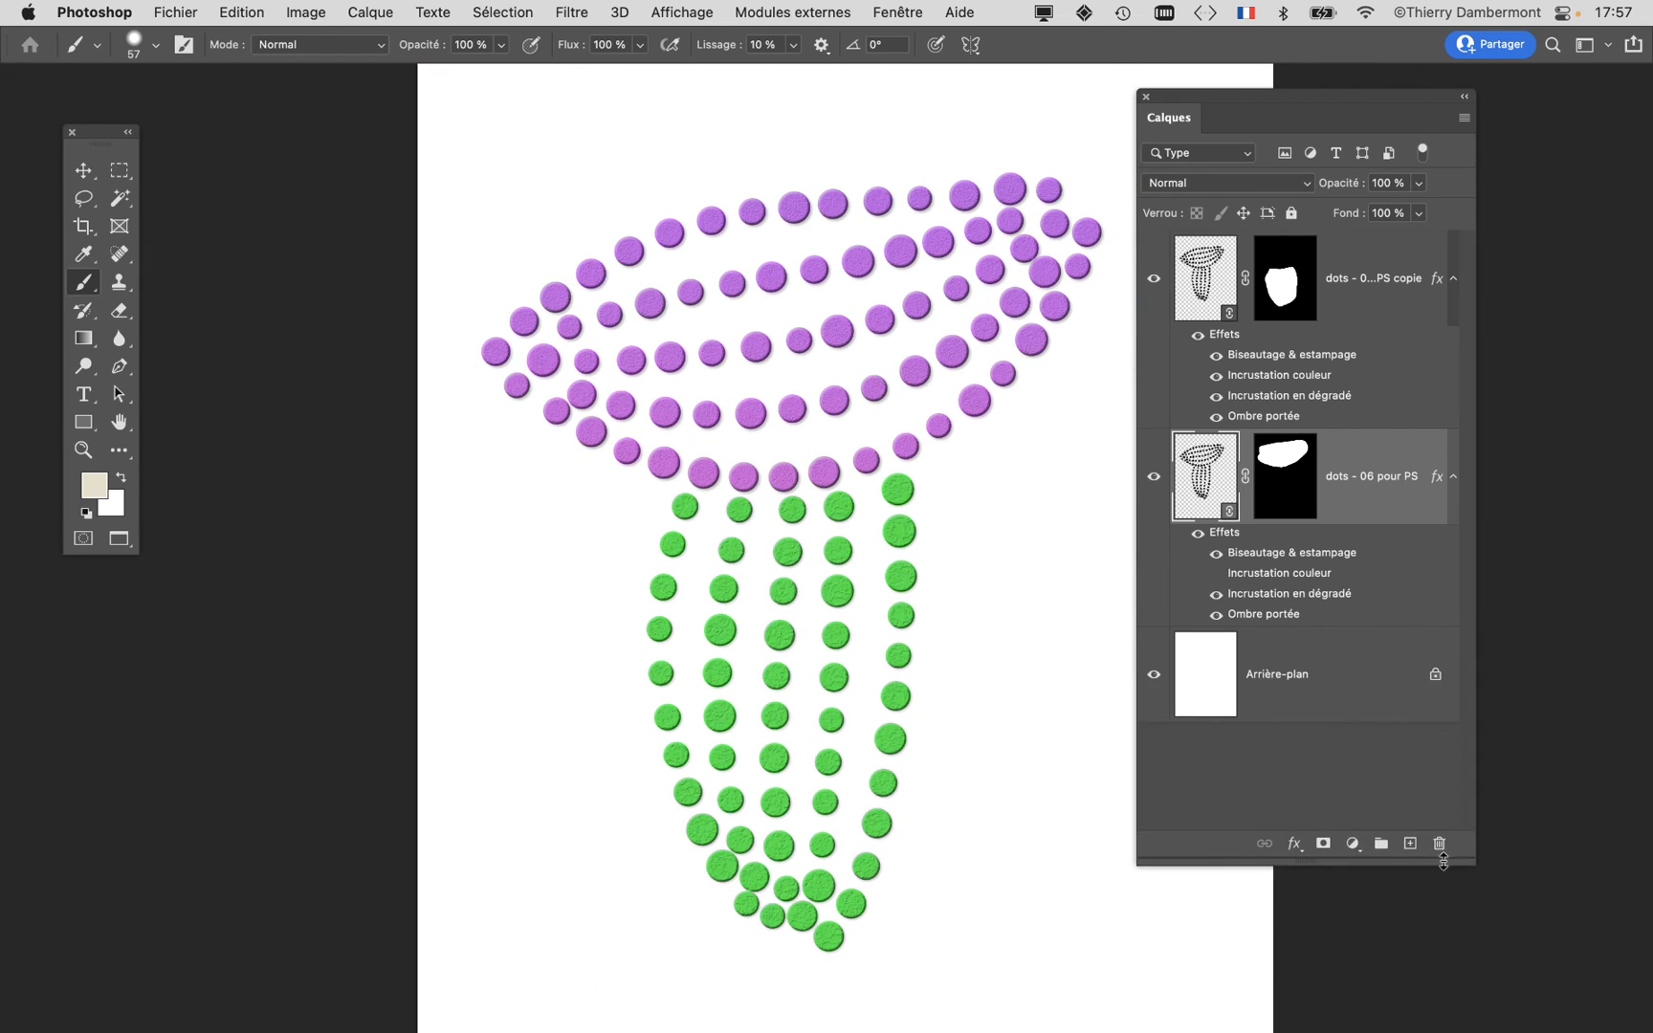
pyautogui.click(1295, 664)
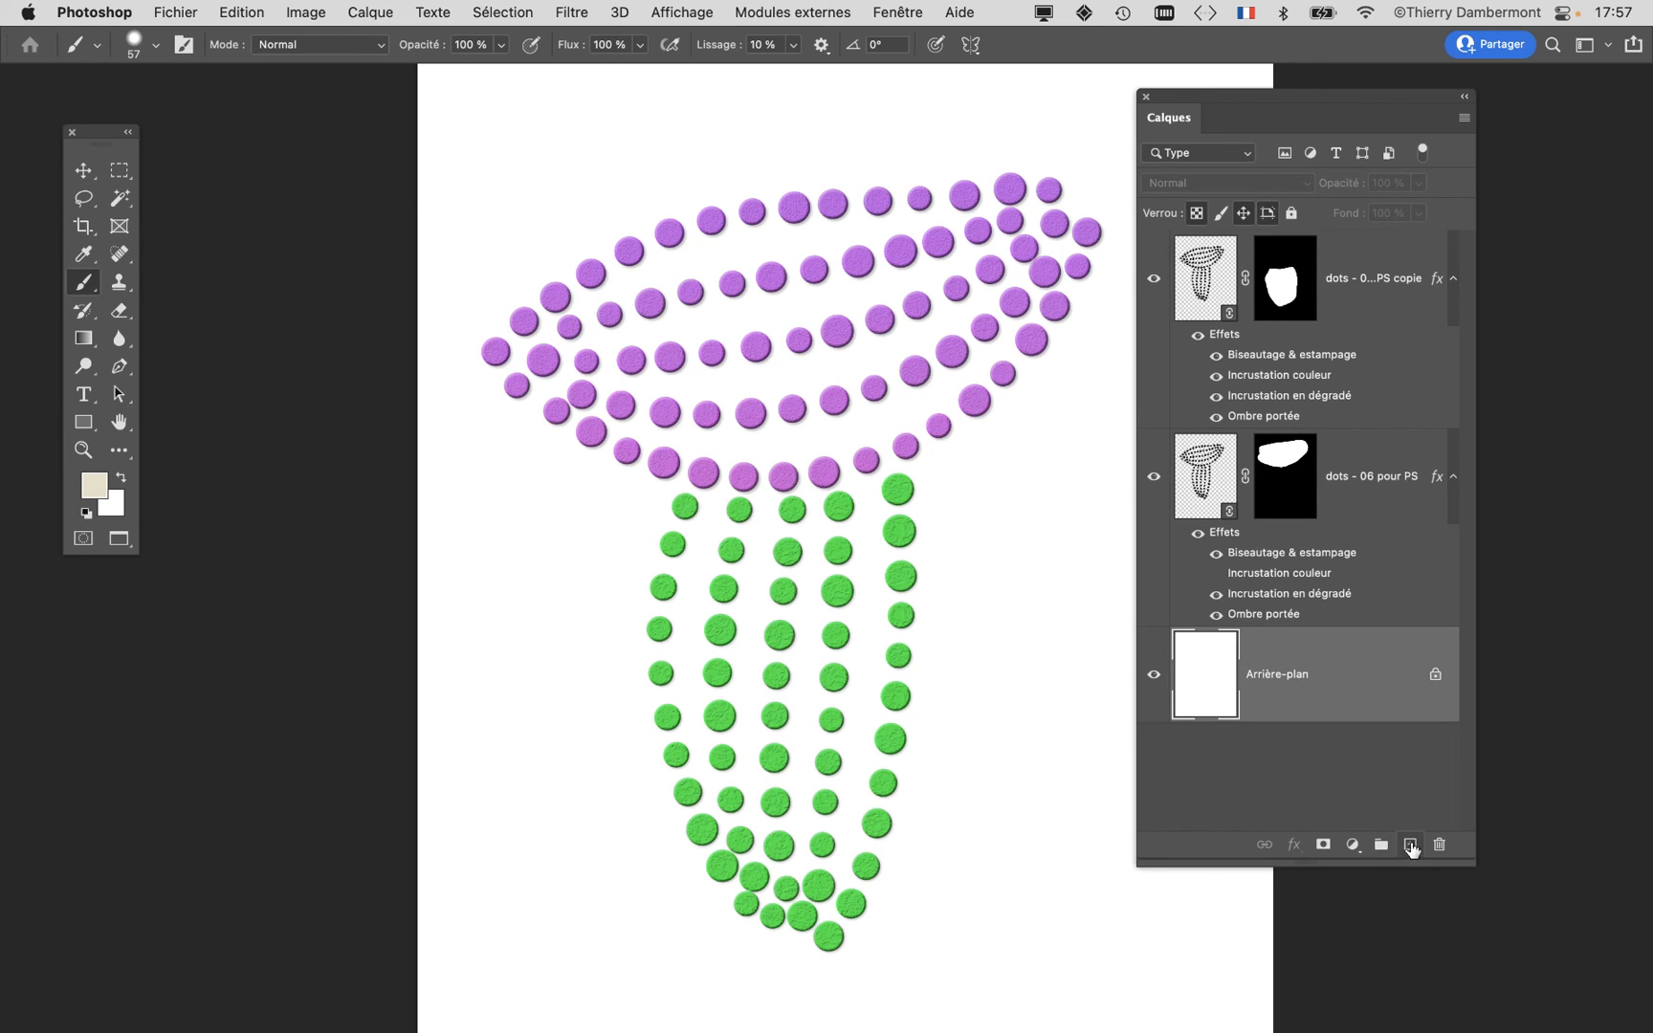
pyautogui.click(1410, 845)
pyautogui.click(84, 338)
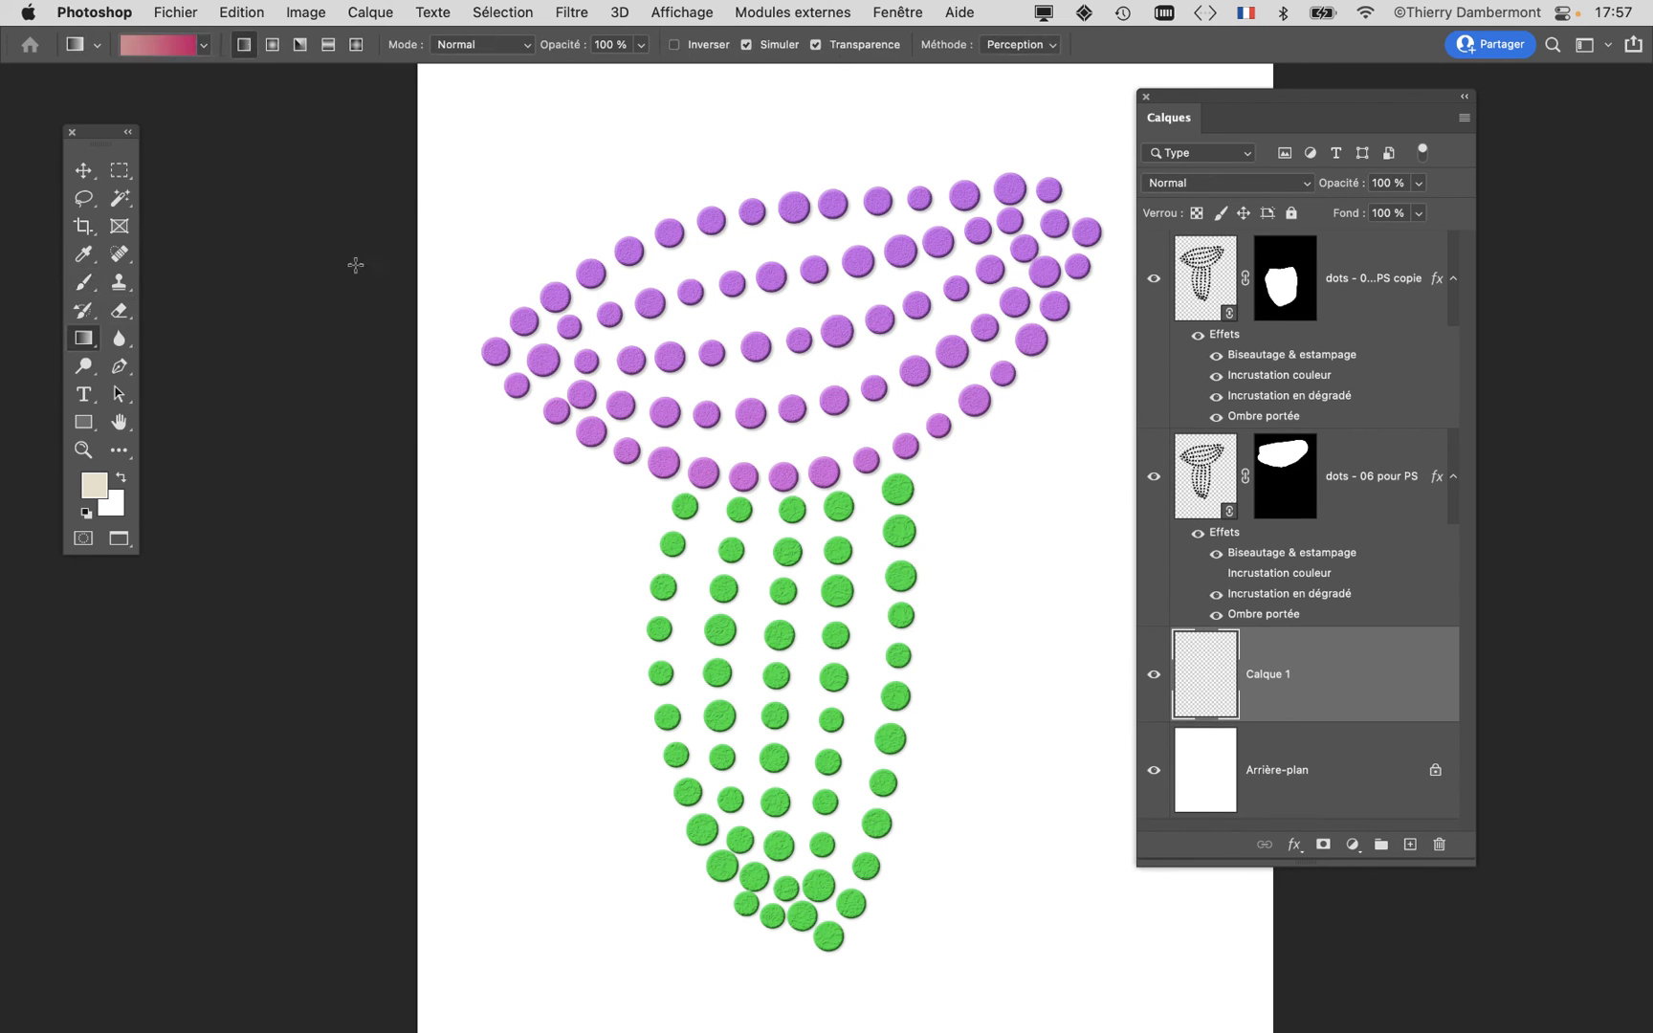
# Step: Fill the new layer with a diagonal linear gradient in pink tones across the page
pyautogui.moveTo(554, 349); pyautogui.dragTo(1049, 811)
pyautogui.scroll(2, 788, 374)
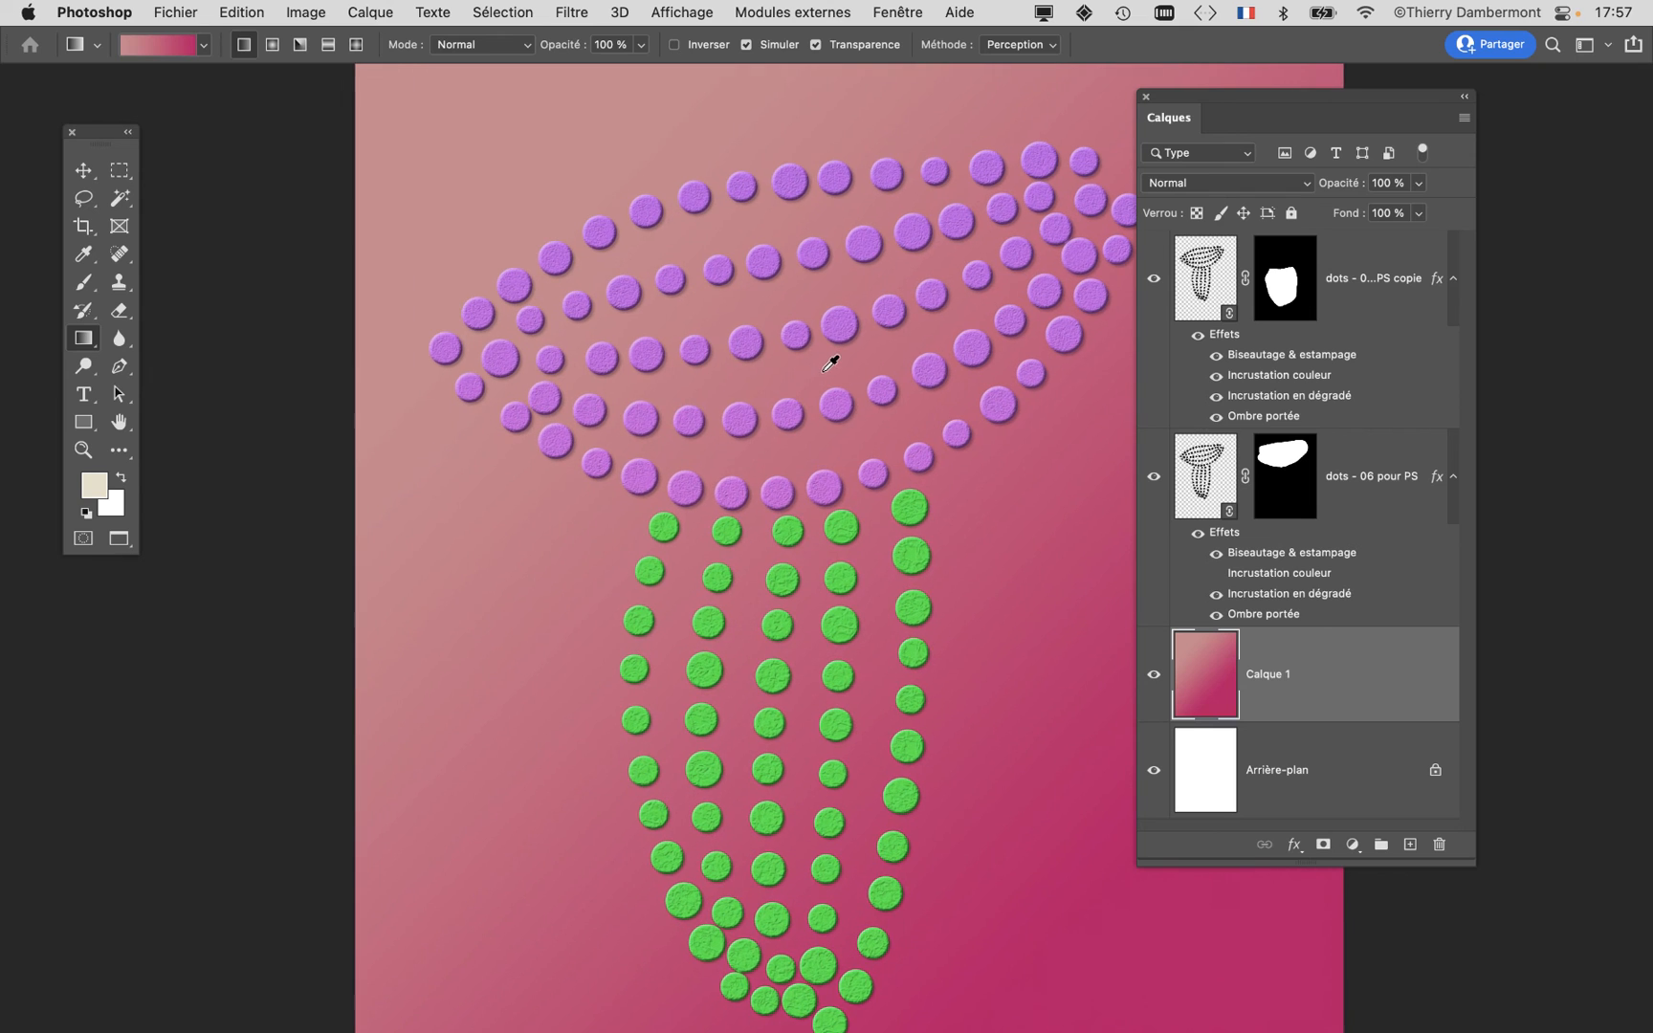
pyautogui.moveTo(1177, 104); pyautogui.dragTo(1409, 73)
pyautogui.click(204, 45)
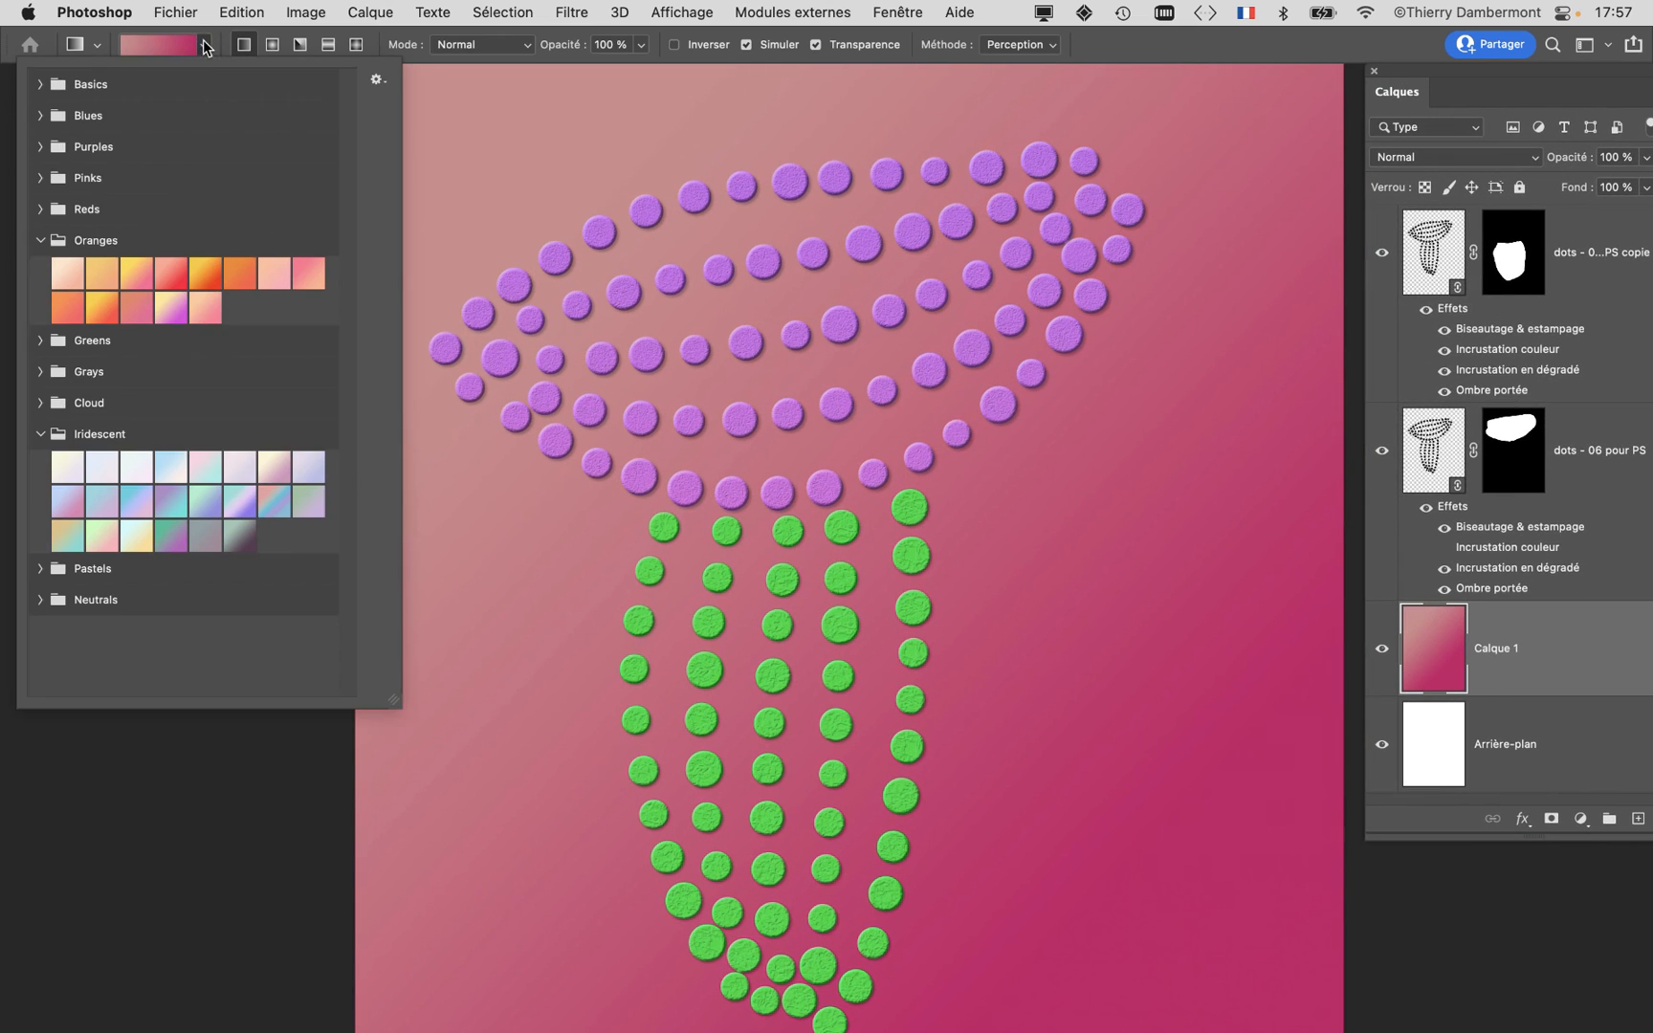
pyautogui.click(1474, 944)
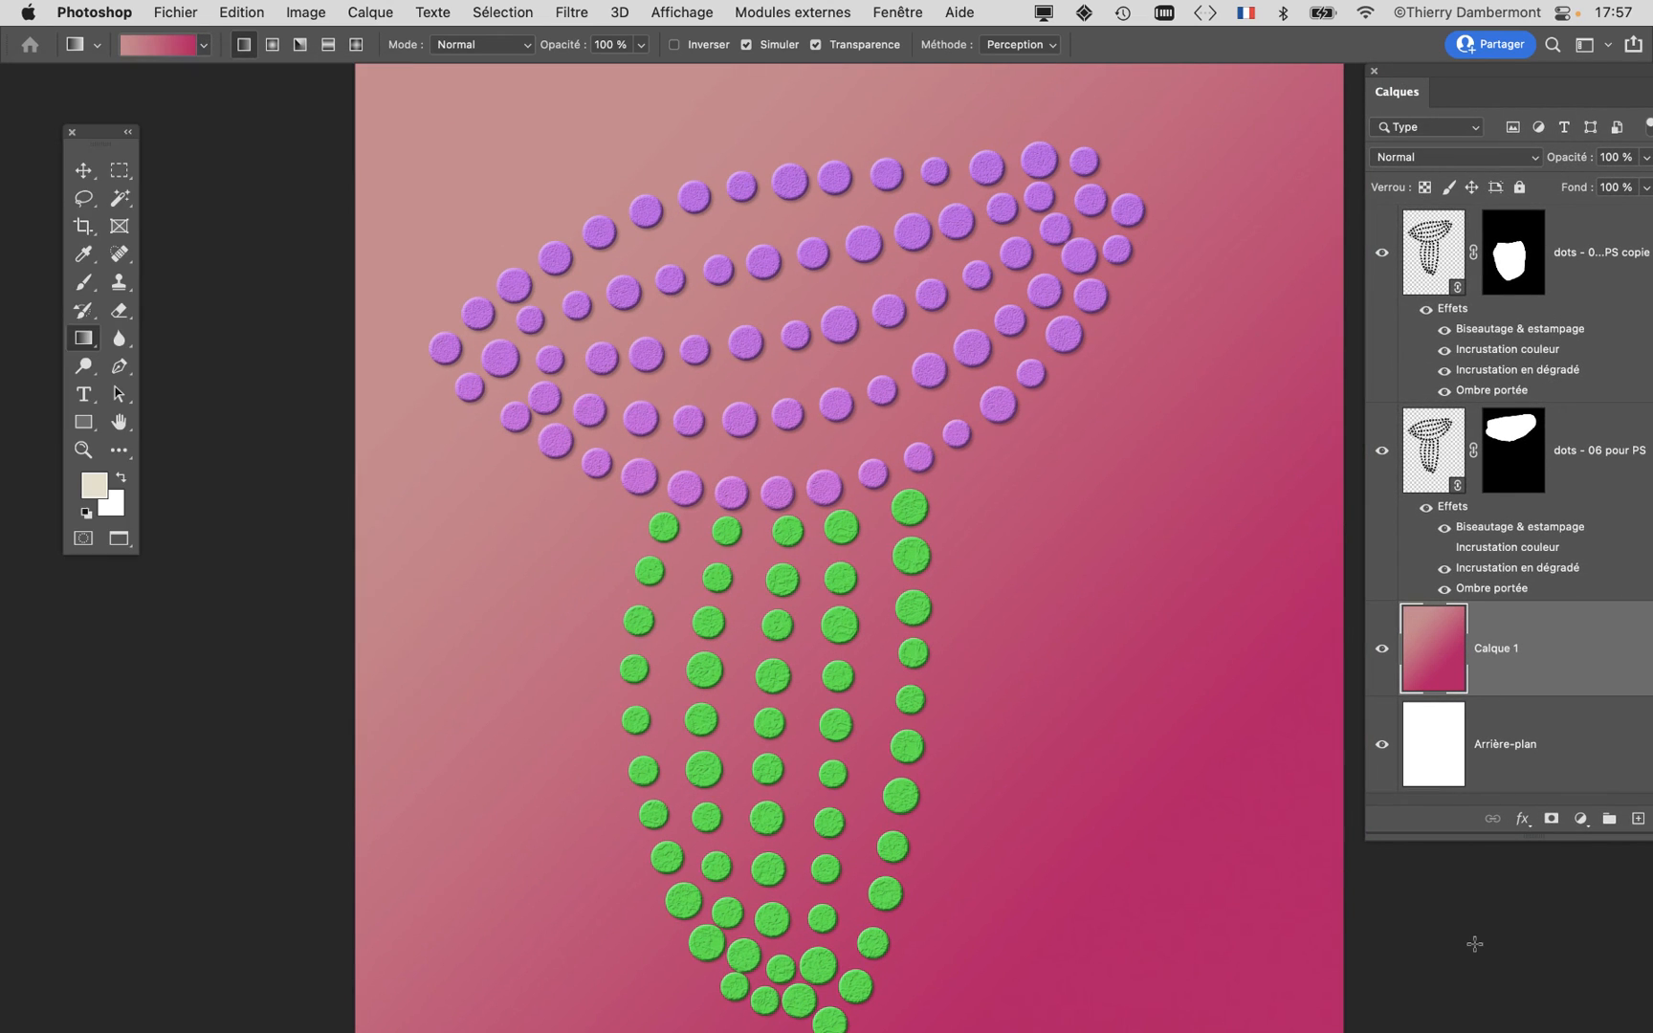
# Step: Set the gradient layer's saturation to -100 with Hue/Saturation
pyautogui.press('super+u')
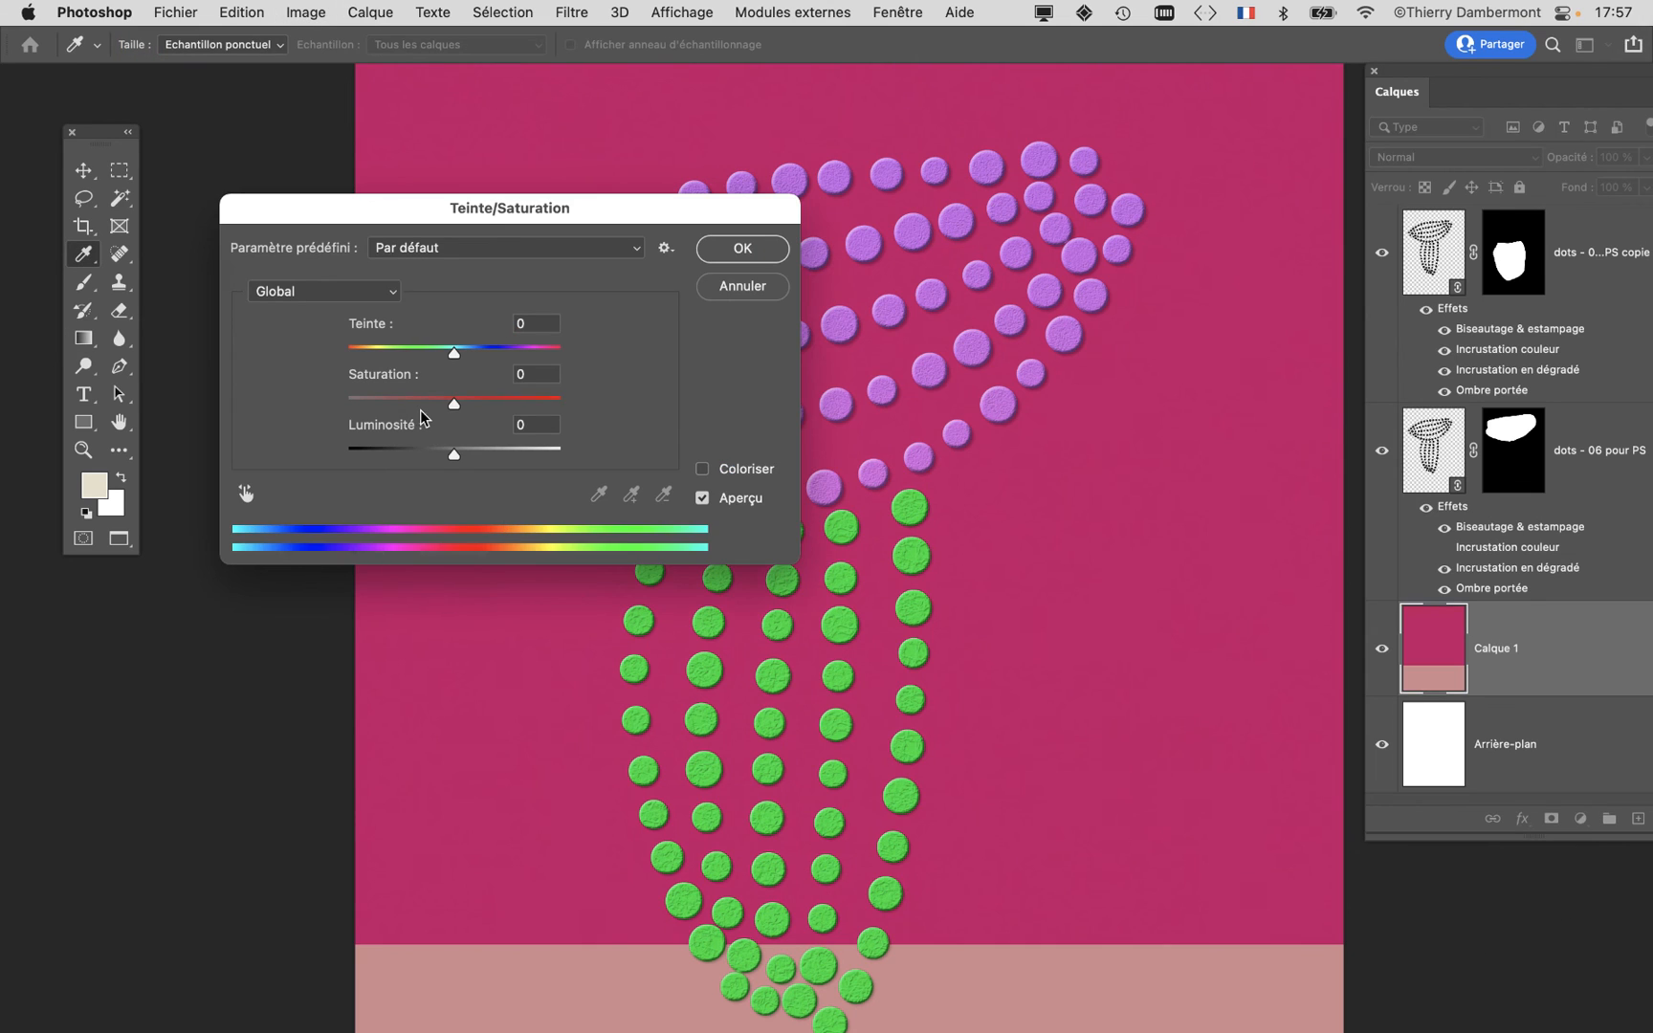
pyautogui.moveTo(427, 411); pyautogui.dragTo(313, 418)
pyautogui.click(724, 254)
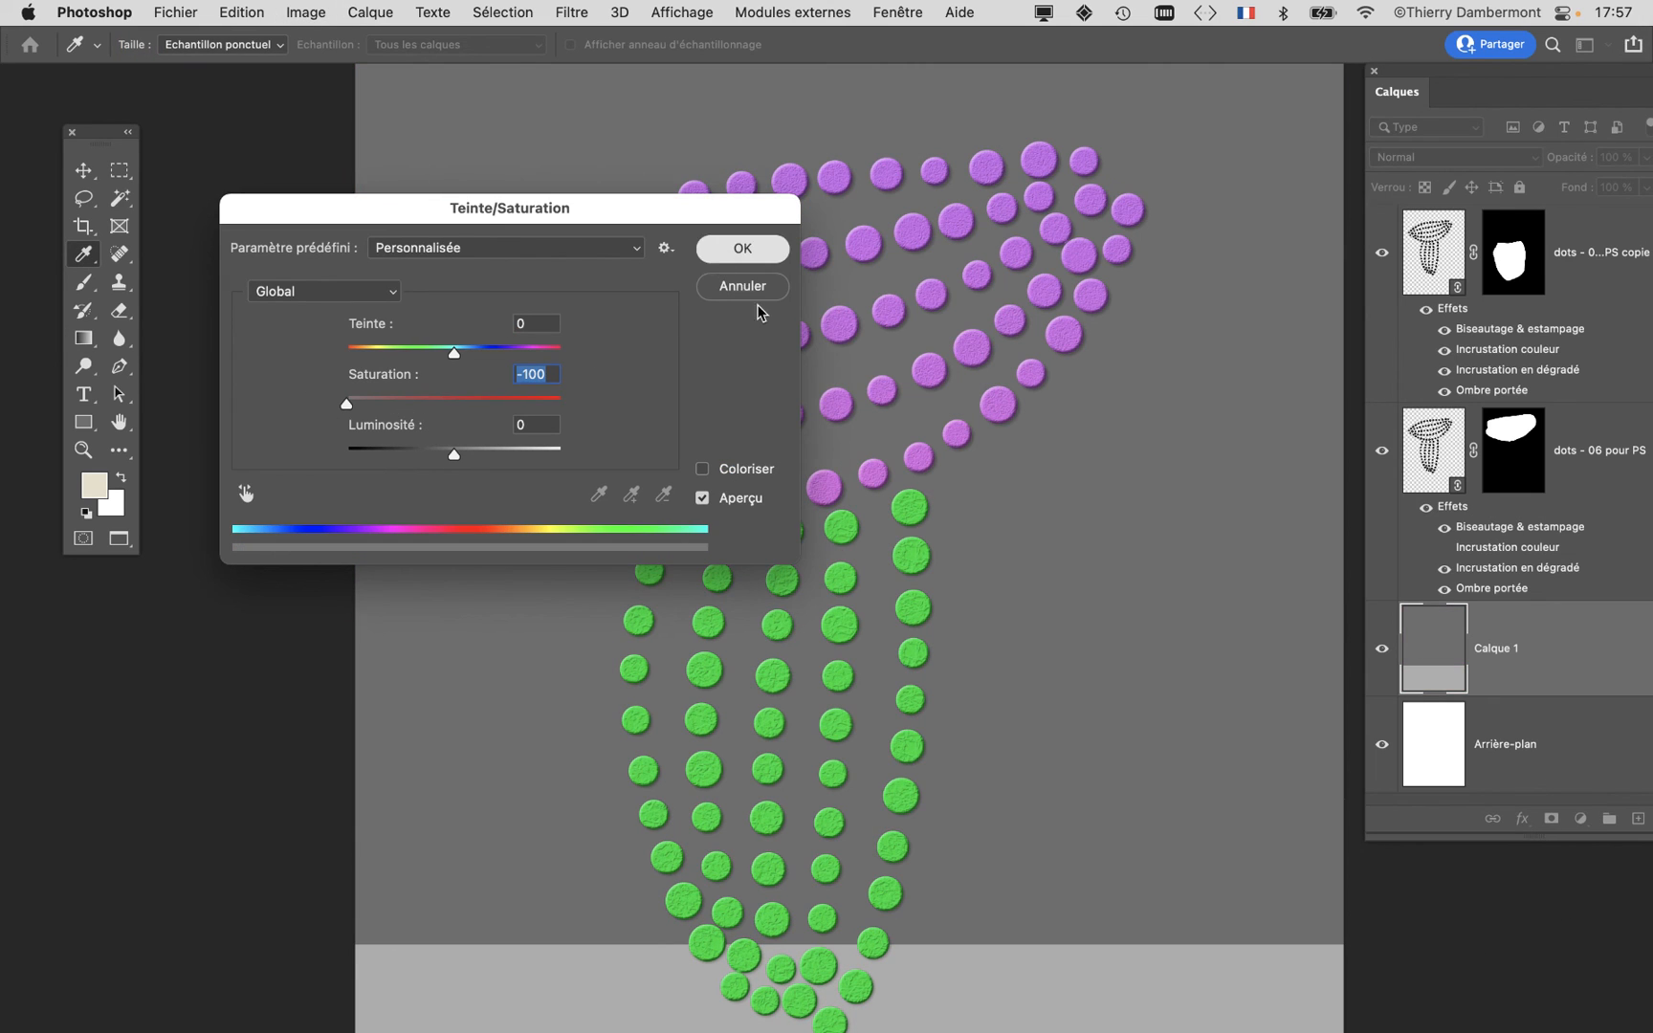
# Step: Refill the gradient layer with the medium gray preset from the second row of the Grays group, as a linear gradient
pyautogui.scroll(3, 968, 482)
pyautogui.scroll(-4, 966, 486)
pyautogui.scroll(-2, 971, 481)
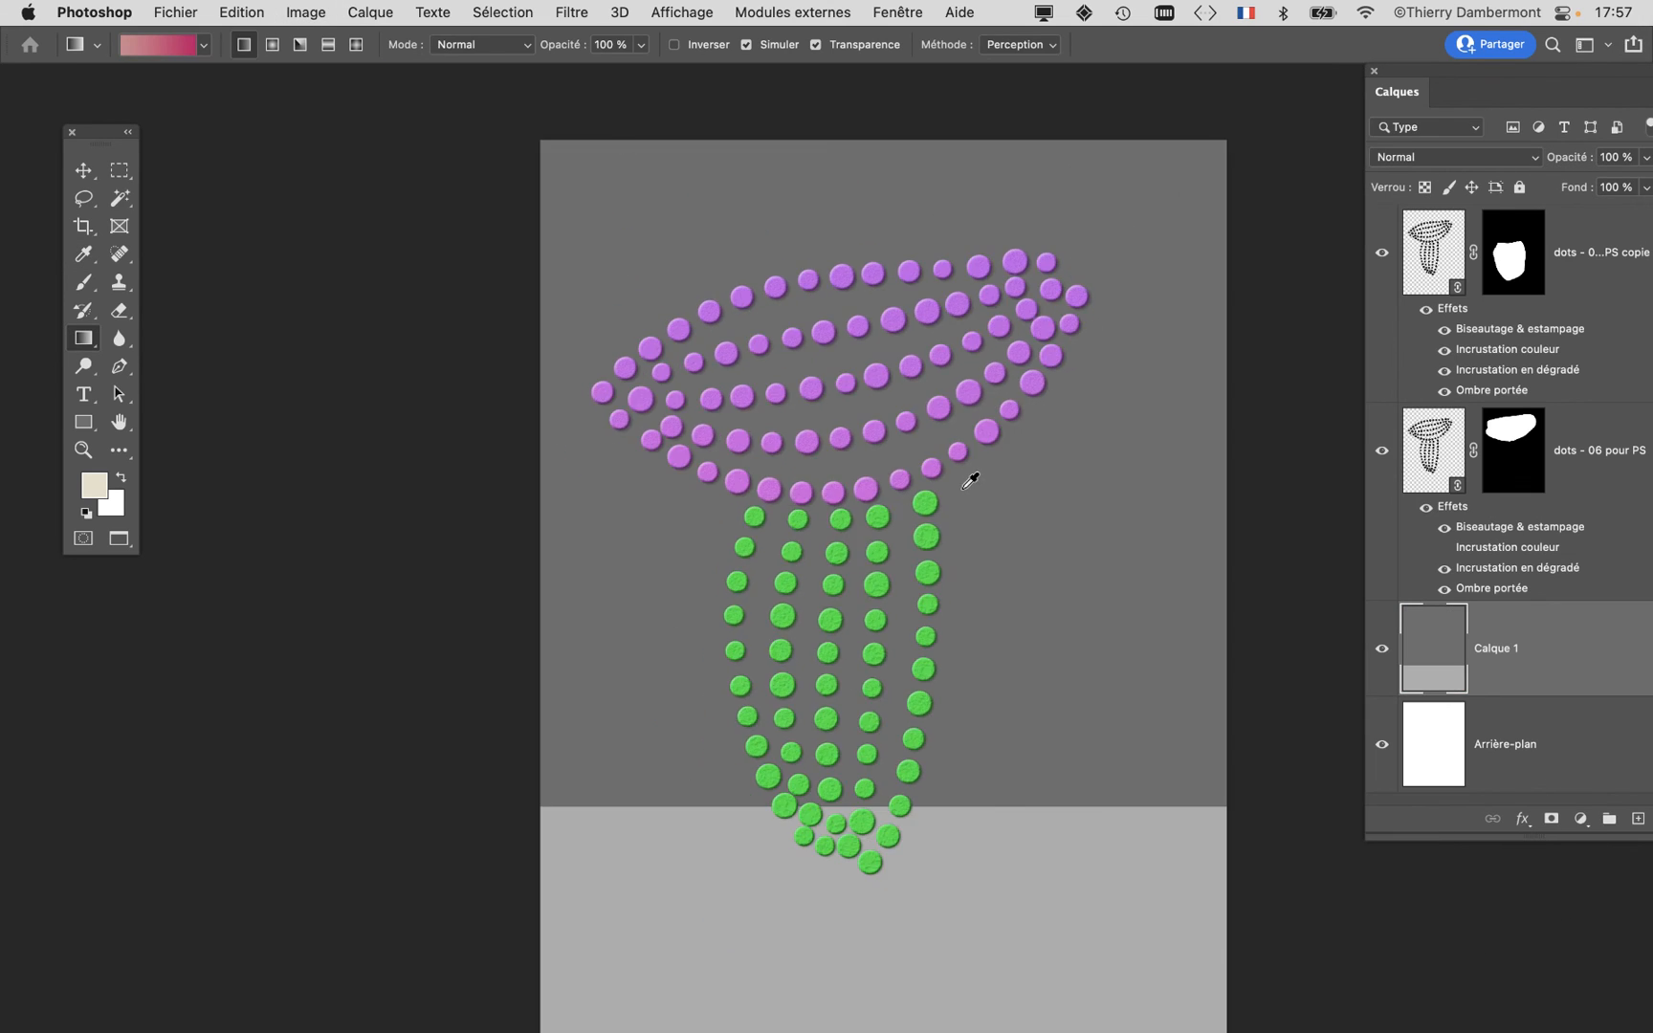
pyautogui.moveTo(800, 480); pyautogui.dragTo(660, 393)
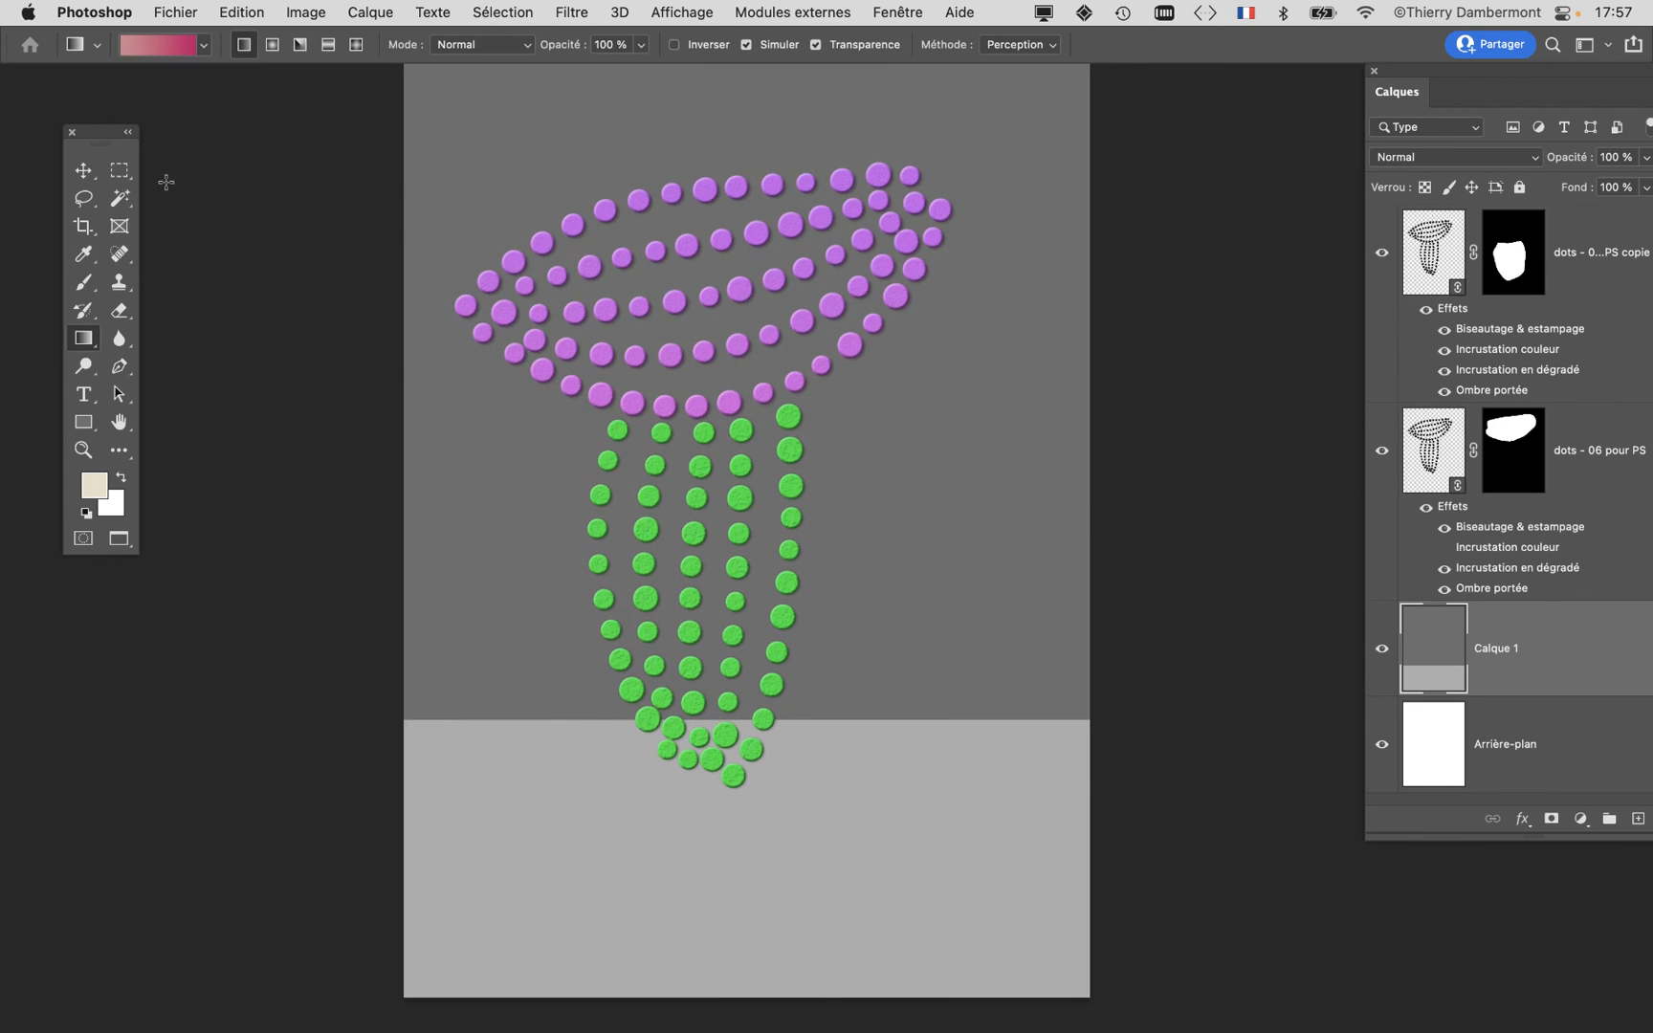
pyautogui.click(206, 45)
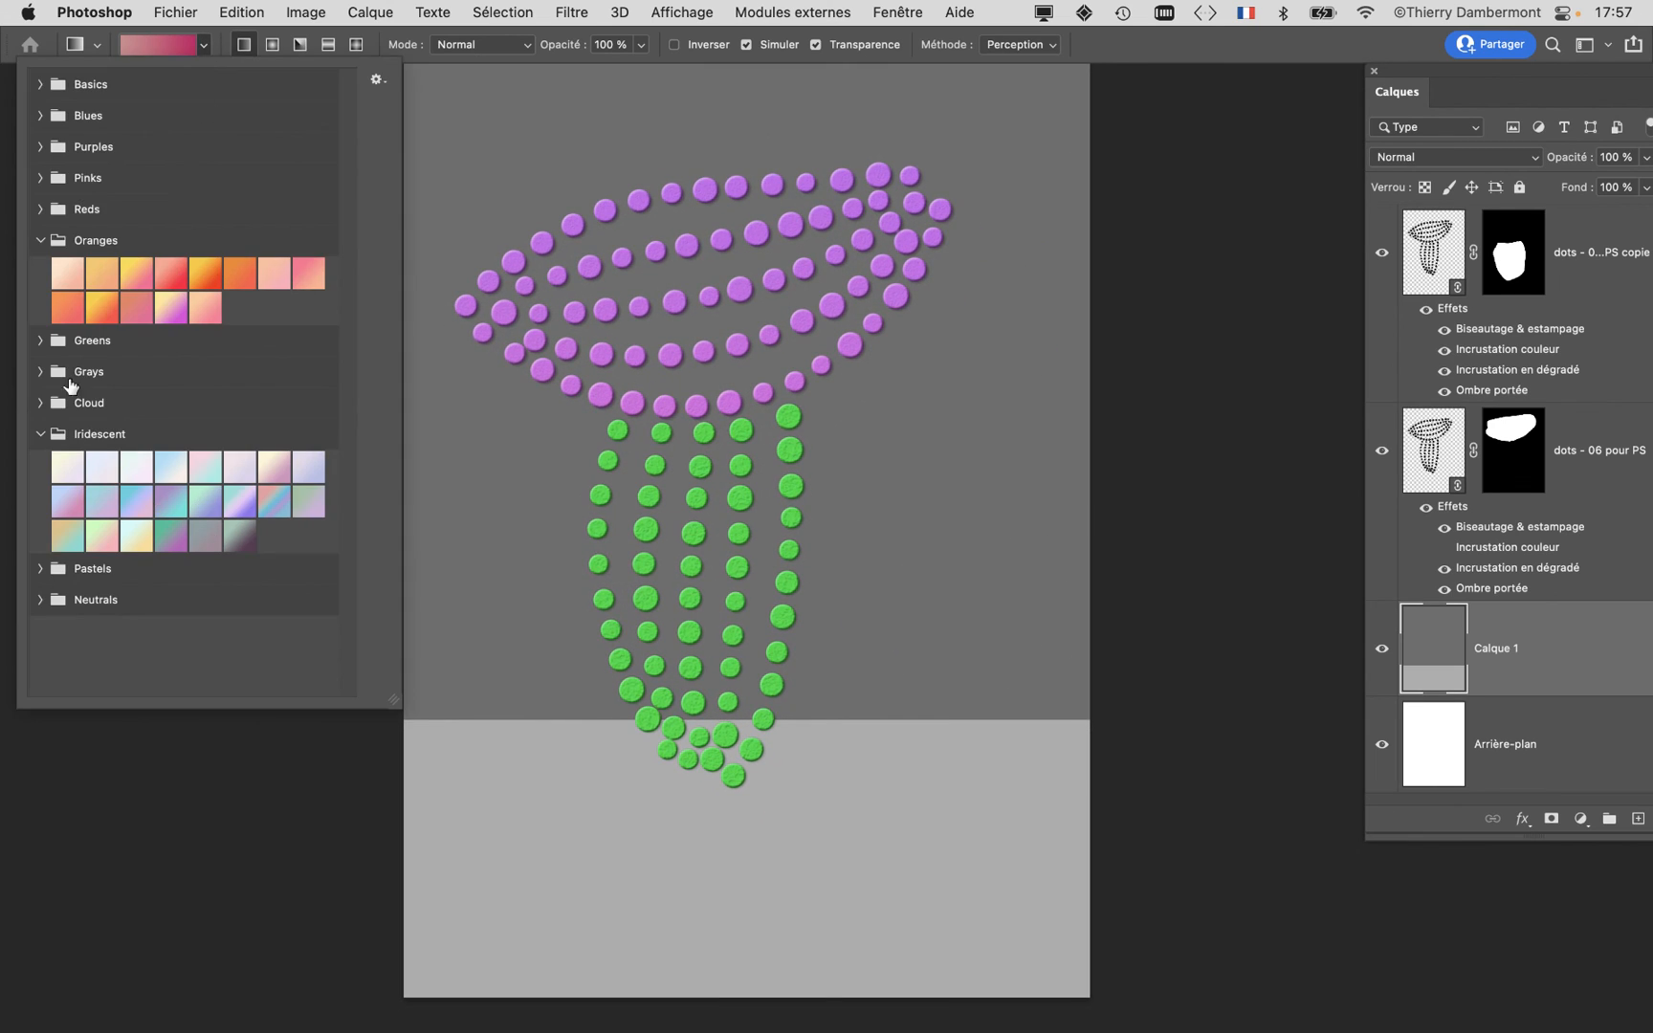
pyautogui.click(39, 372)
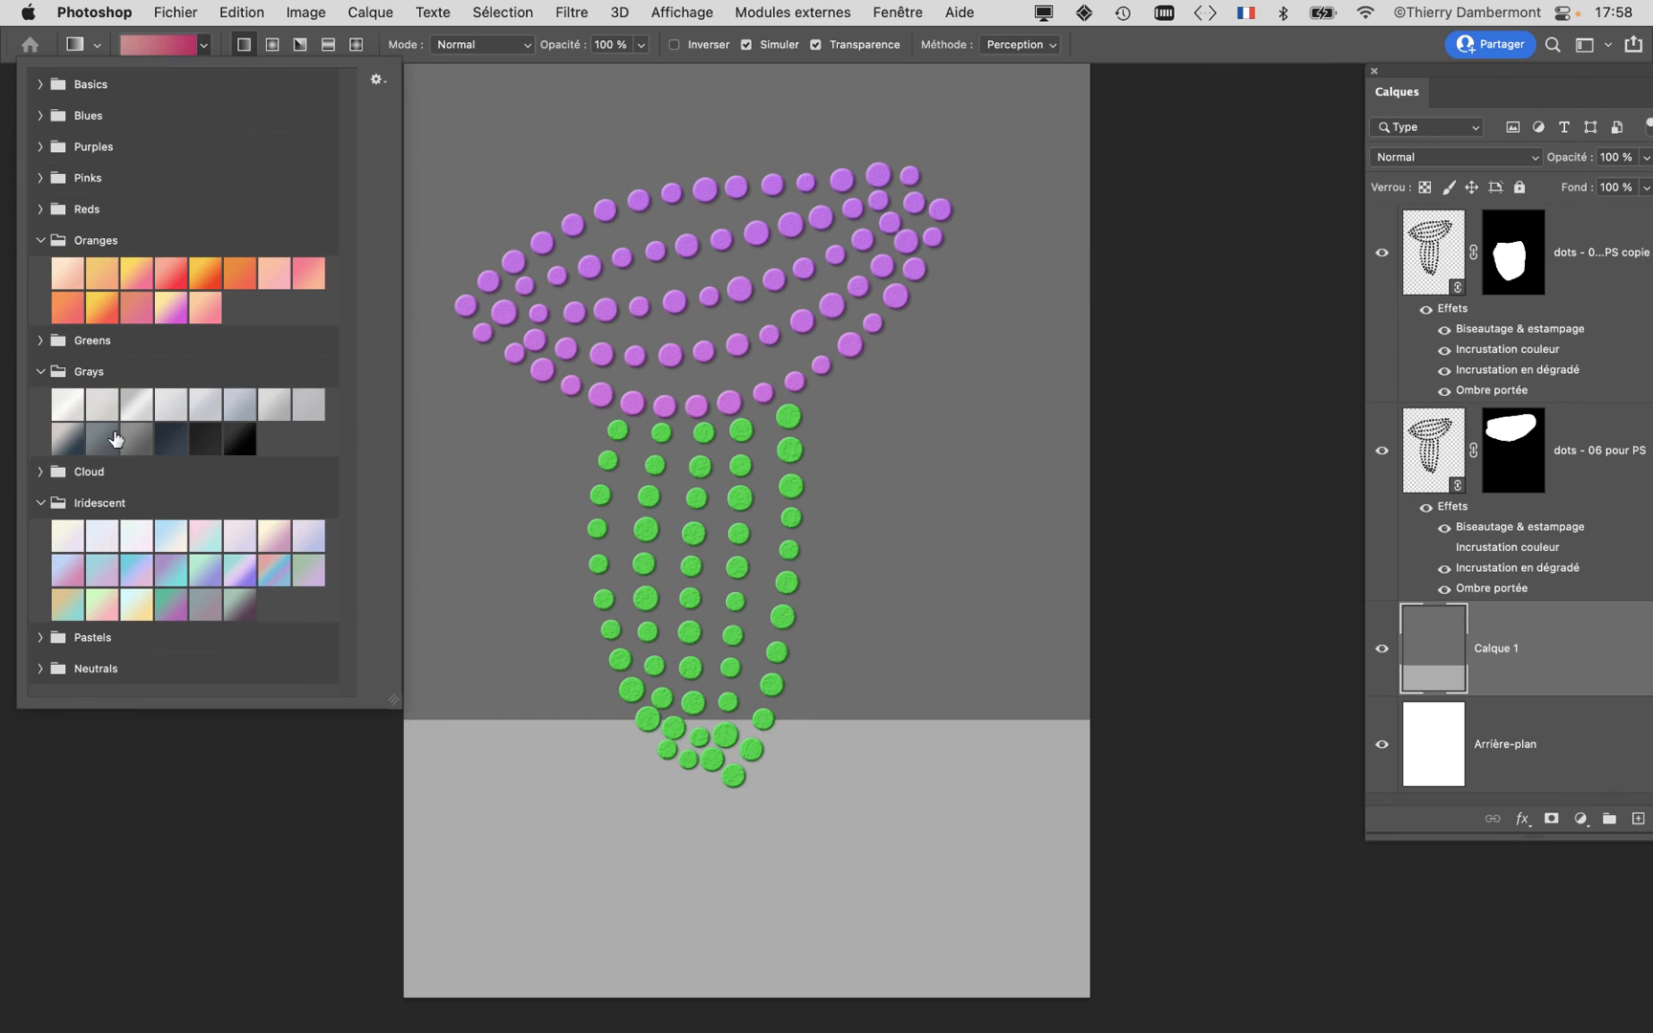
pyautogui.click(130, 442)
pyautogui.moveTo(535, 433); pyautogui.dragTo(947, 481)
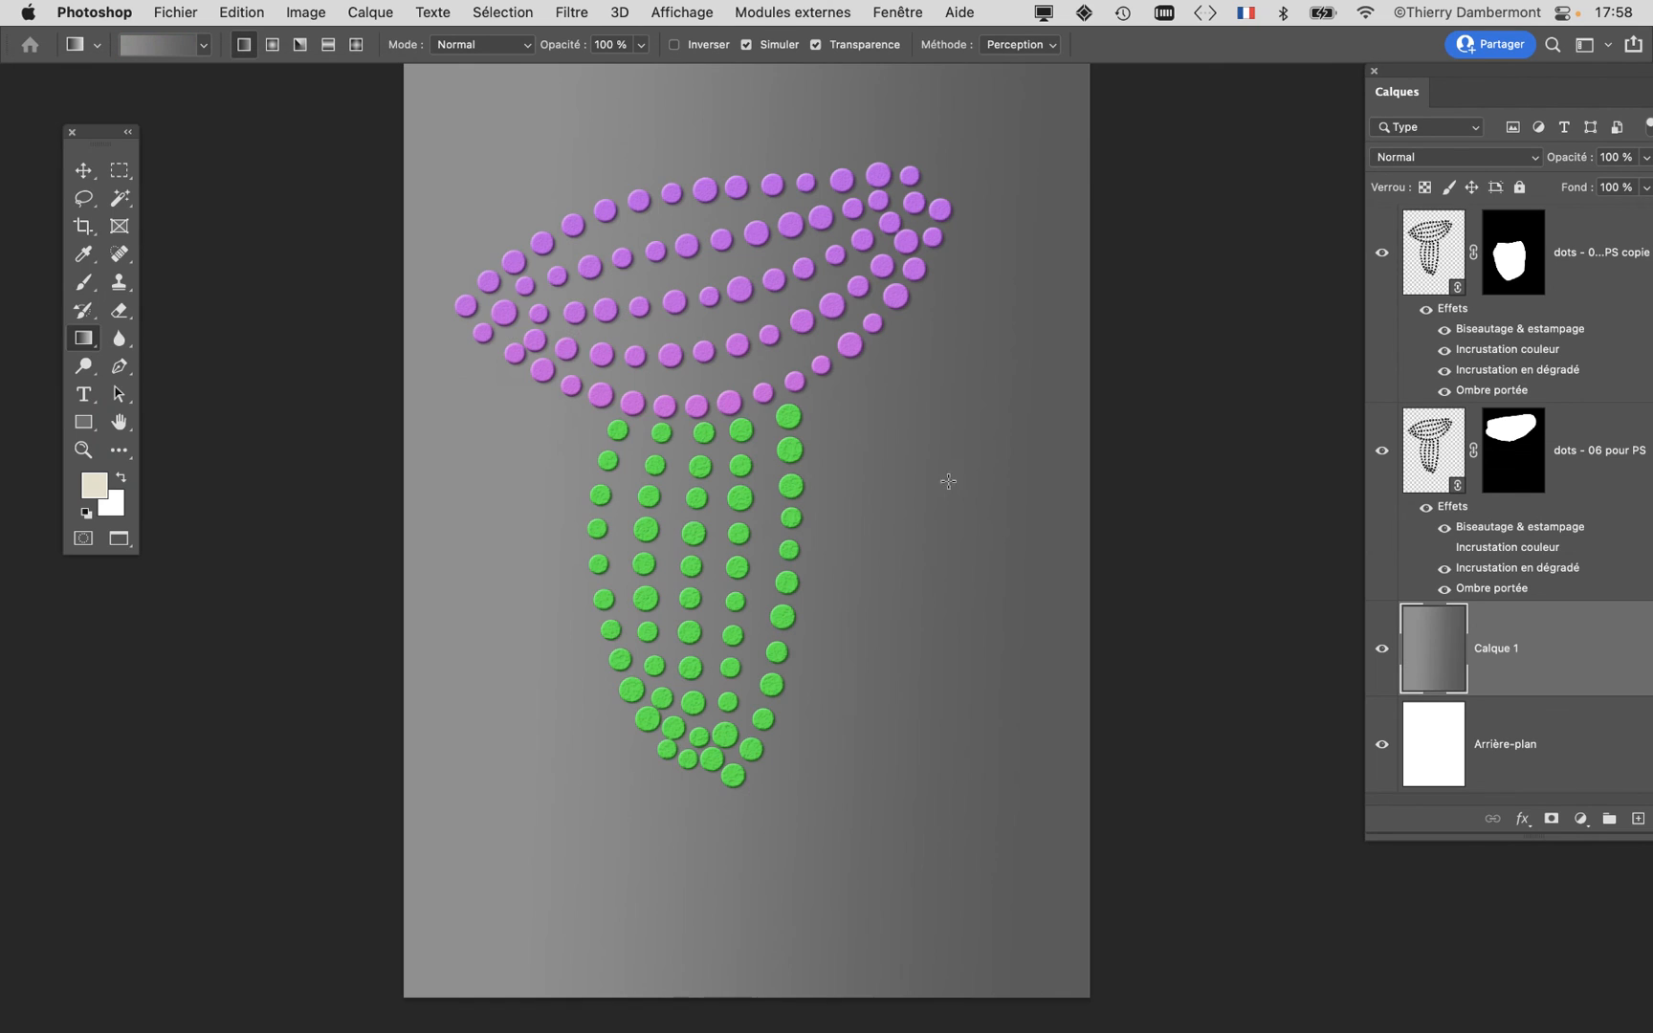
pyautogui.moveTo(805, 498); pyautogui.dragTo(900, 360)
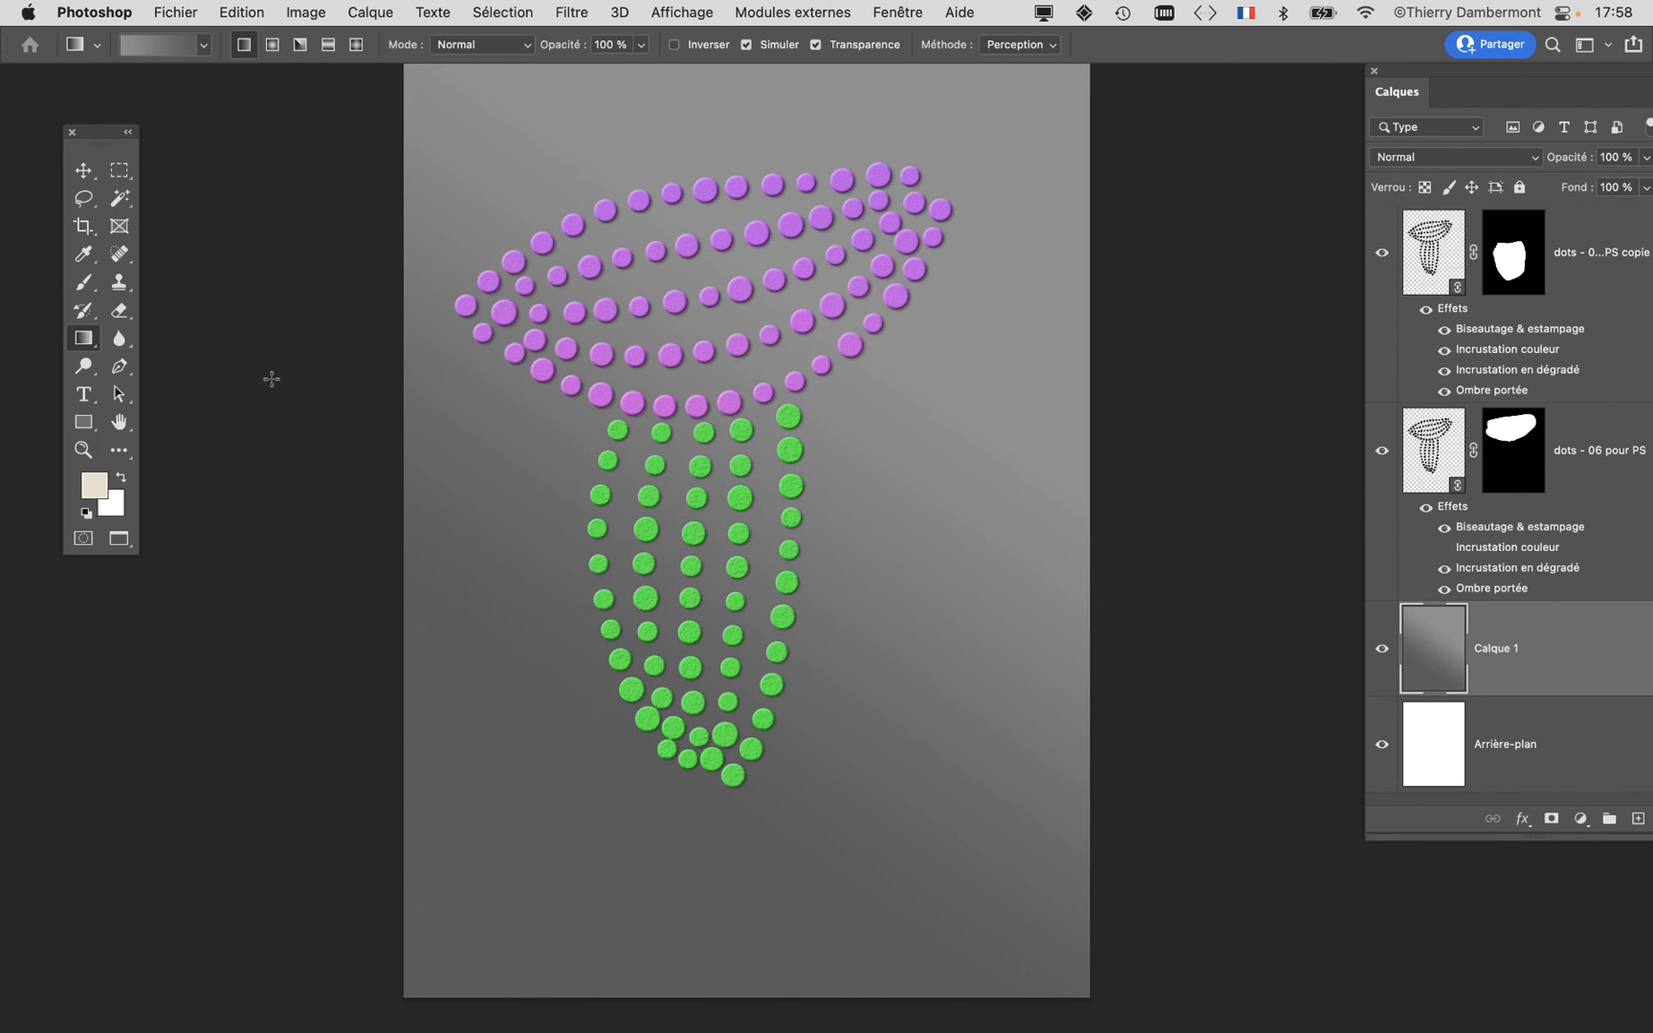
# Step: Try an angle gradient on the layer and replace it with a vertical reflected gradient
pyautogui.click(300, 47)
pyautogui.moveTo(658, 470); pyautogui.dragTo(884, 735)
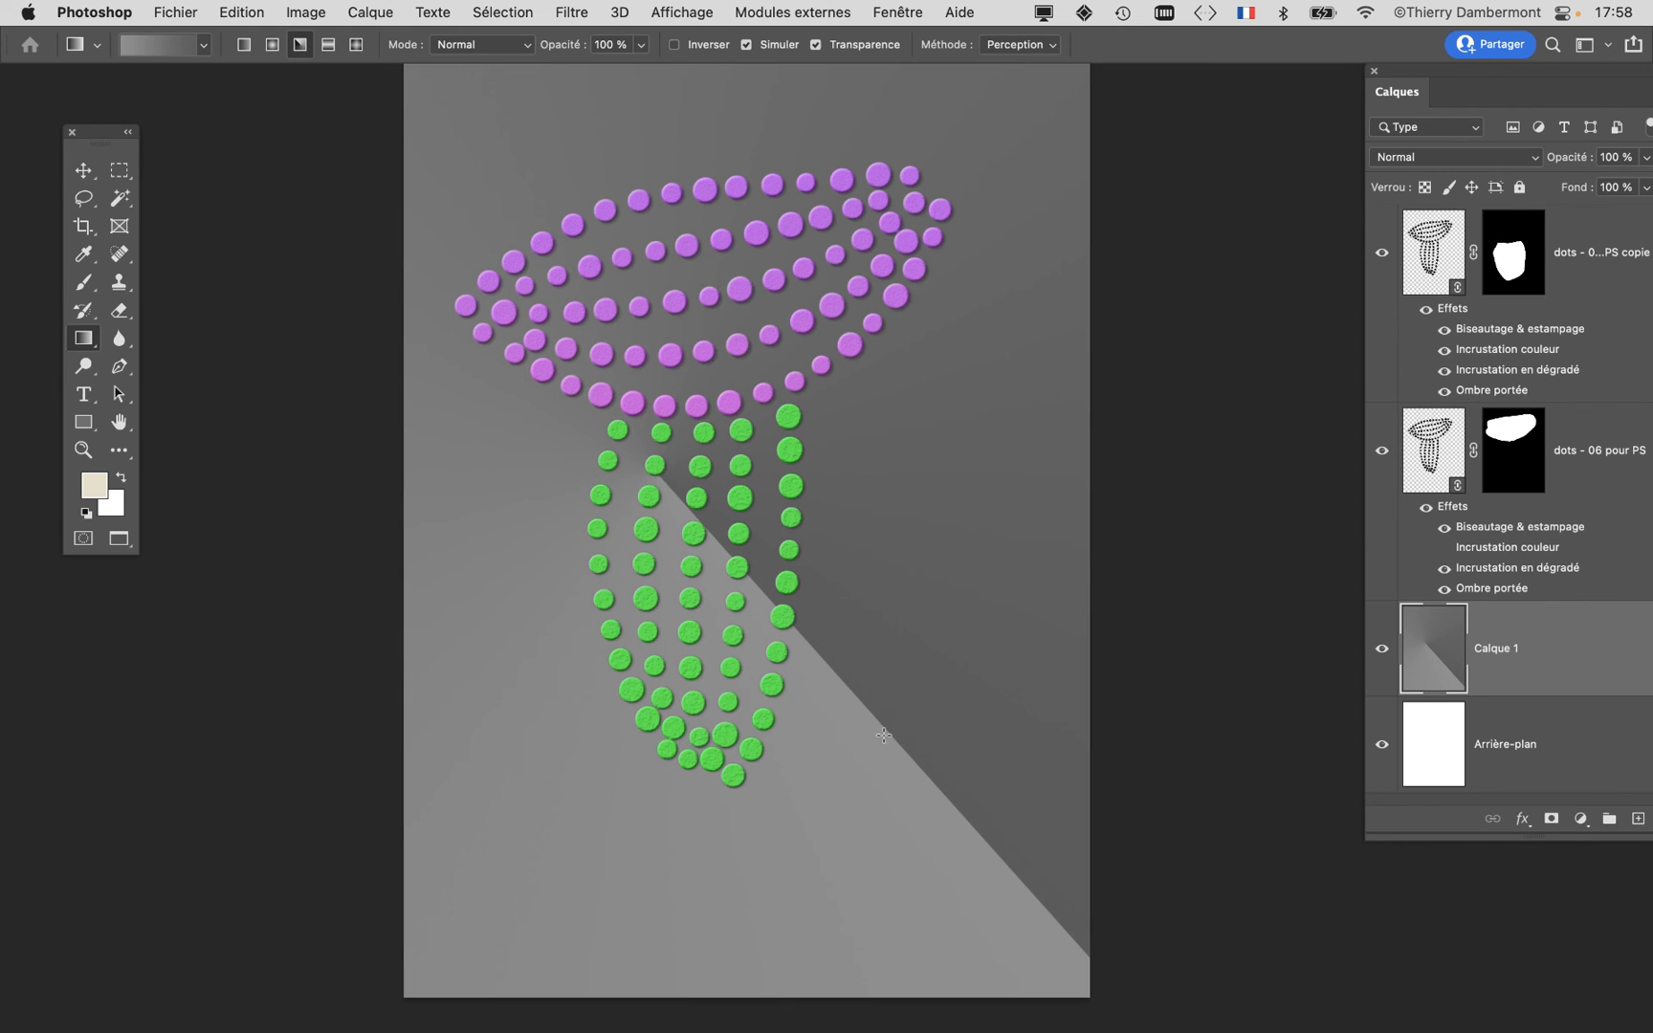
pyautogui.click(329, 48)
pyautogui.moveTo(703, 658); pyautogui.dragTo(711, 850)
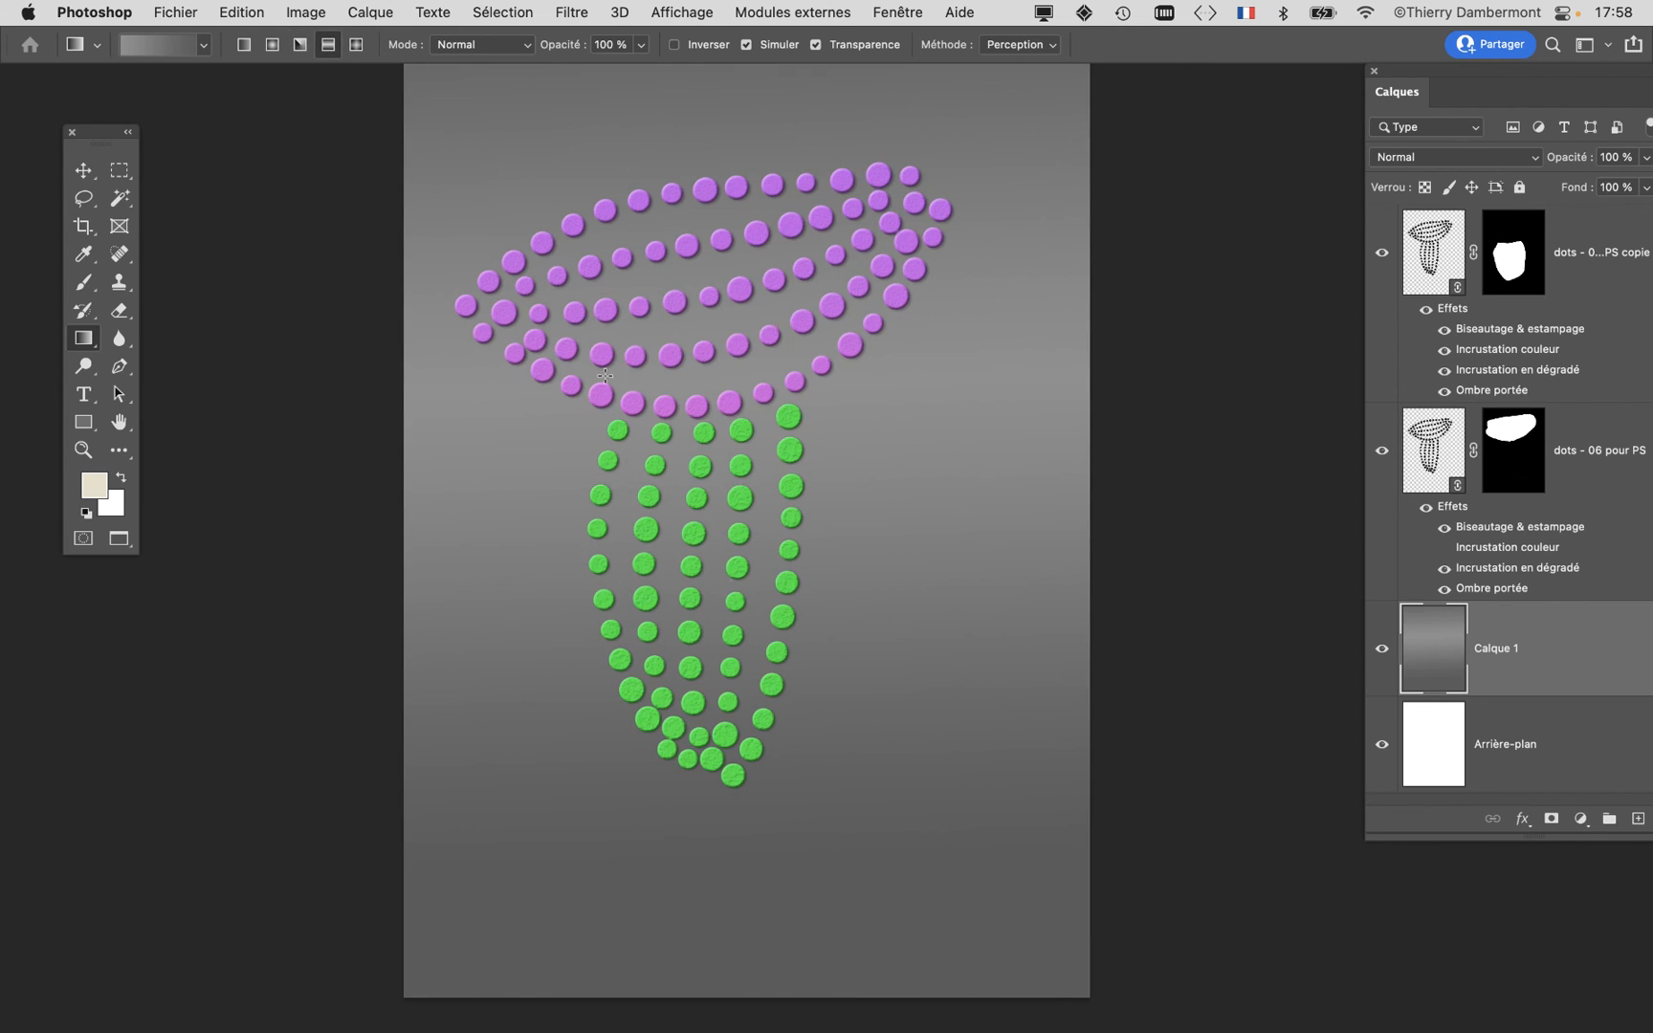
pyautogui.press('v')
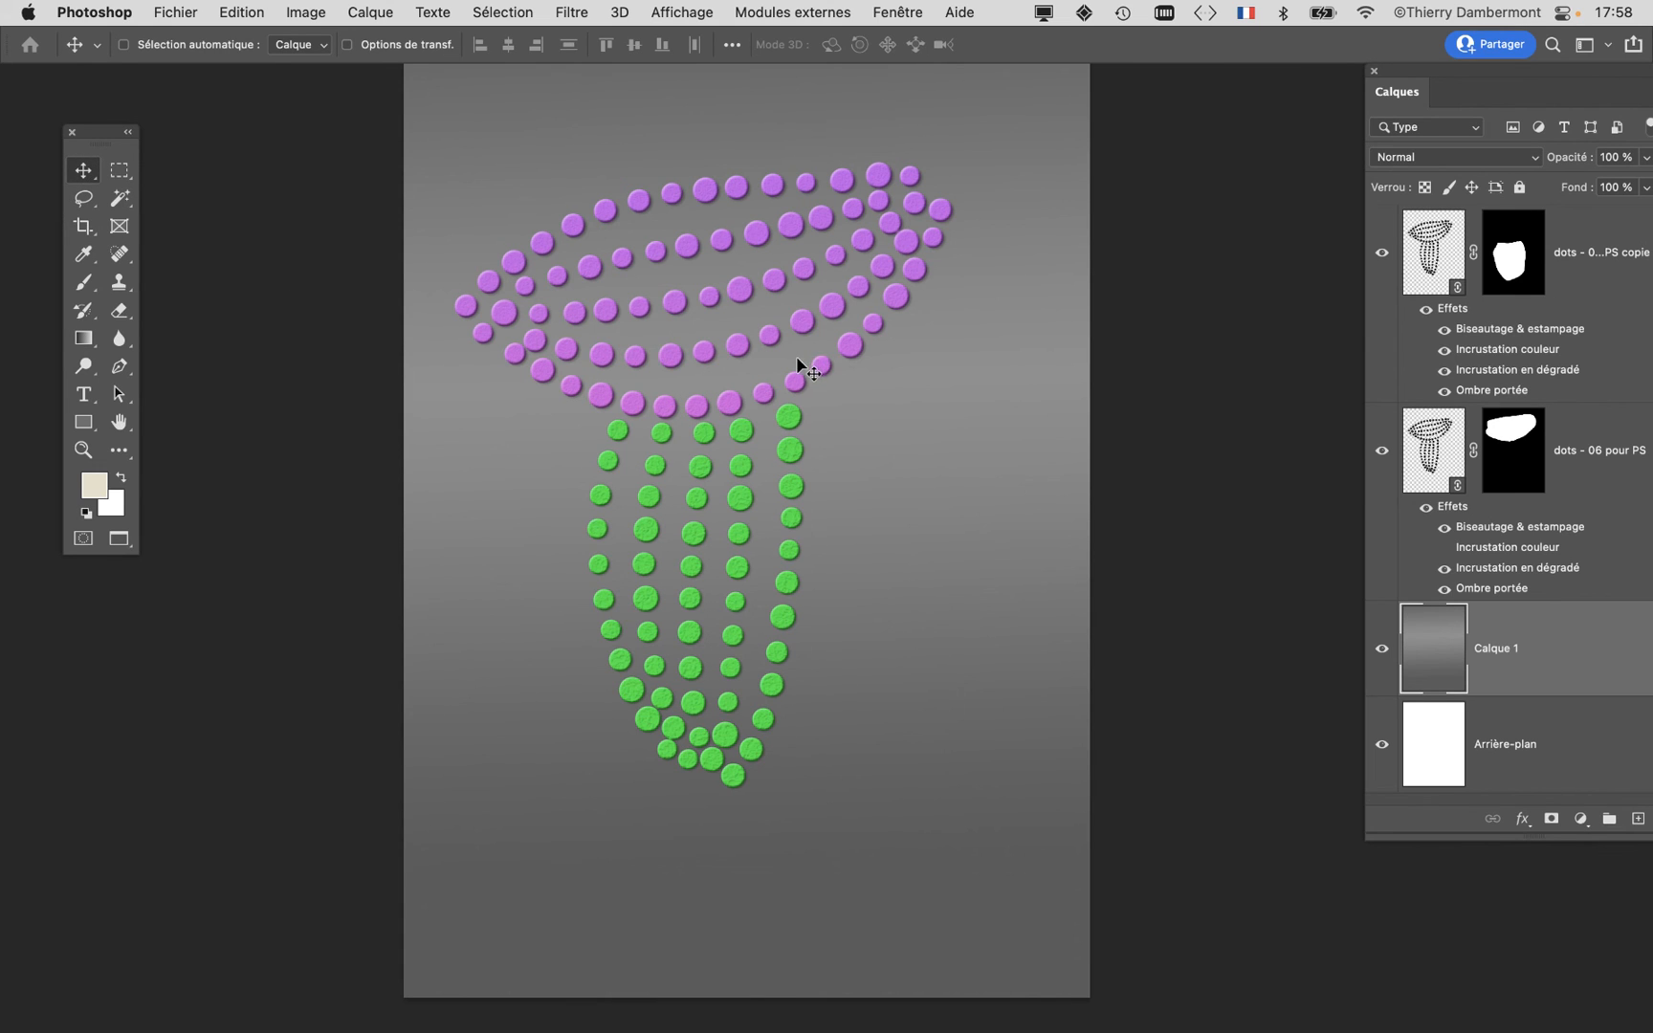
# Step: Change the green copy's color overlay to the muted green 627e66 and apply the layer style
pyautogui.scroll(3, 797, 365)
pyautogui.moveTo(751, 531); pyautogui.dragTo(799, 639)
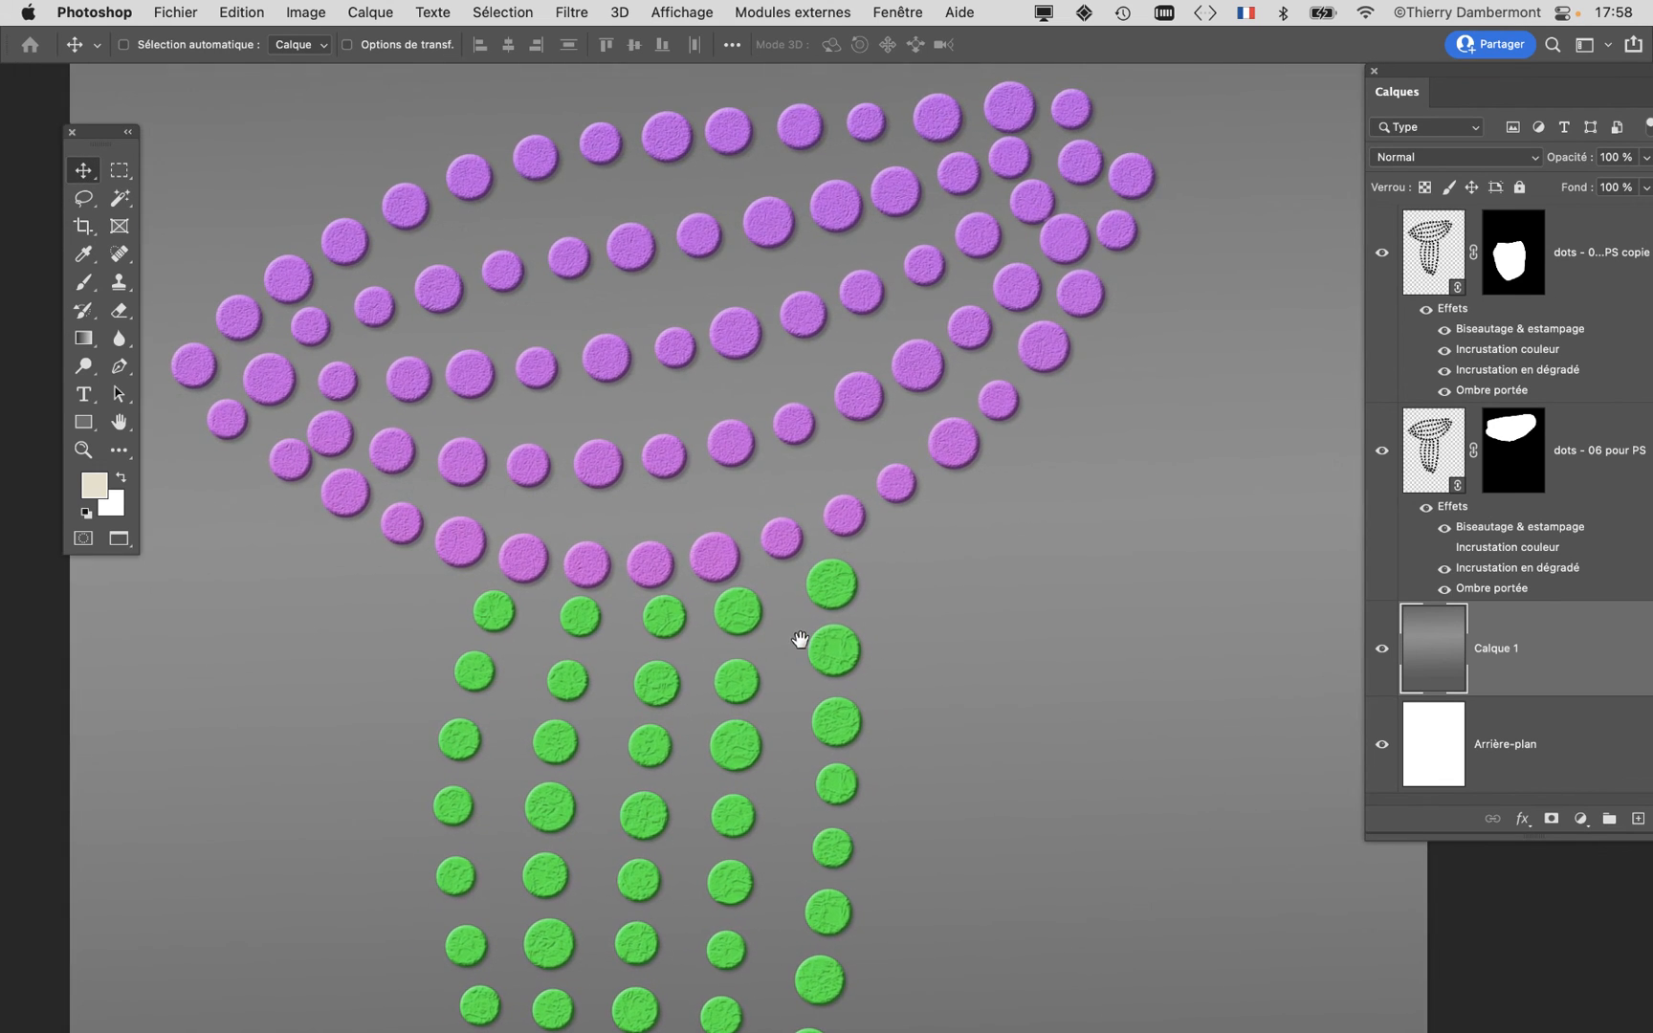
pyautogui.click(1427, 278)
pyautogui.moveTo(1402, 66); pyautogui.dragTo(1085, 66)
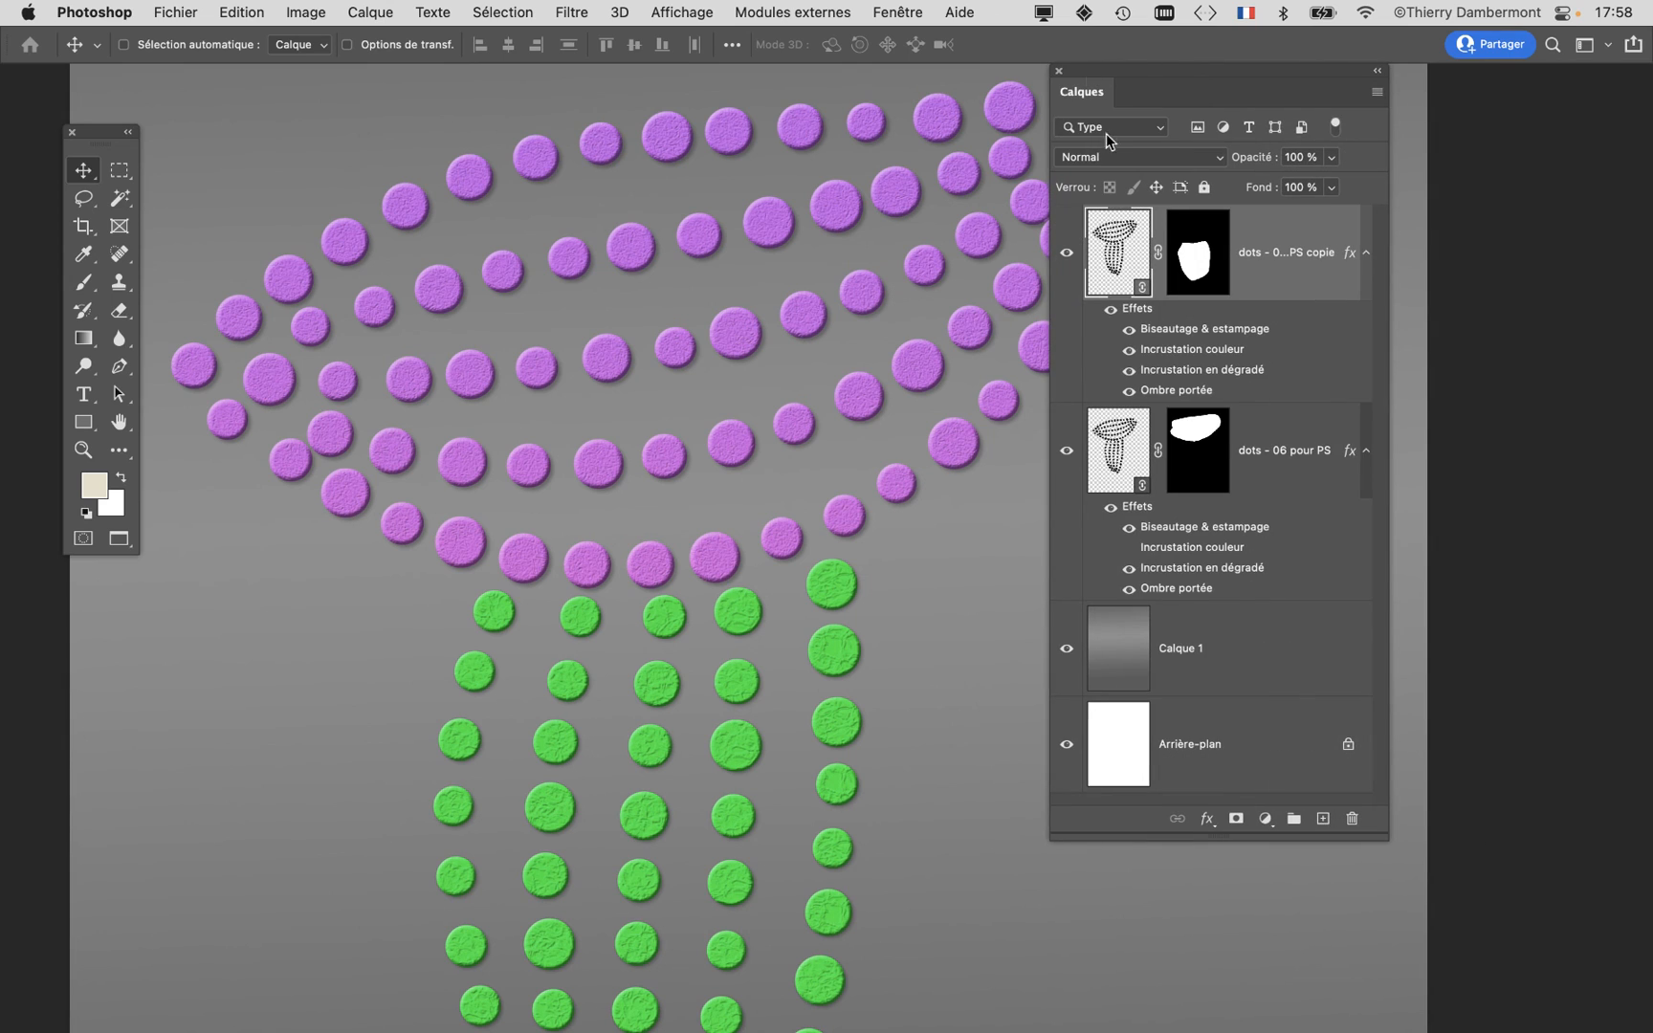
pyautogui.doubleClick(1178, 356)
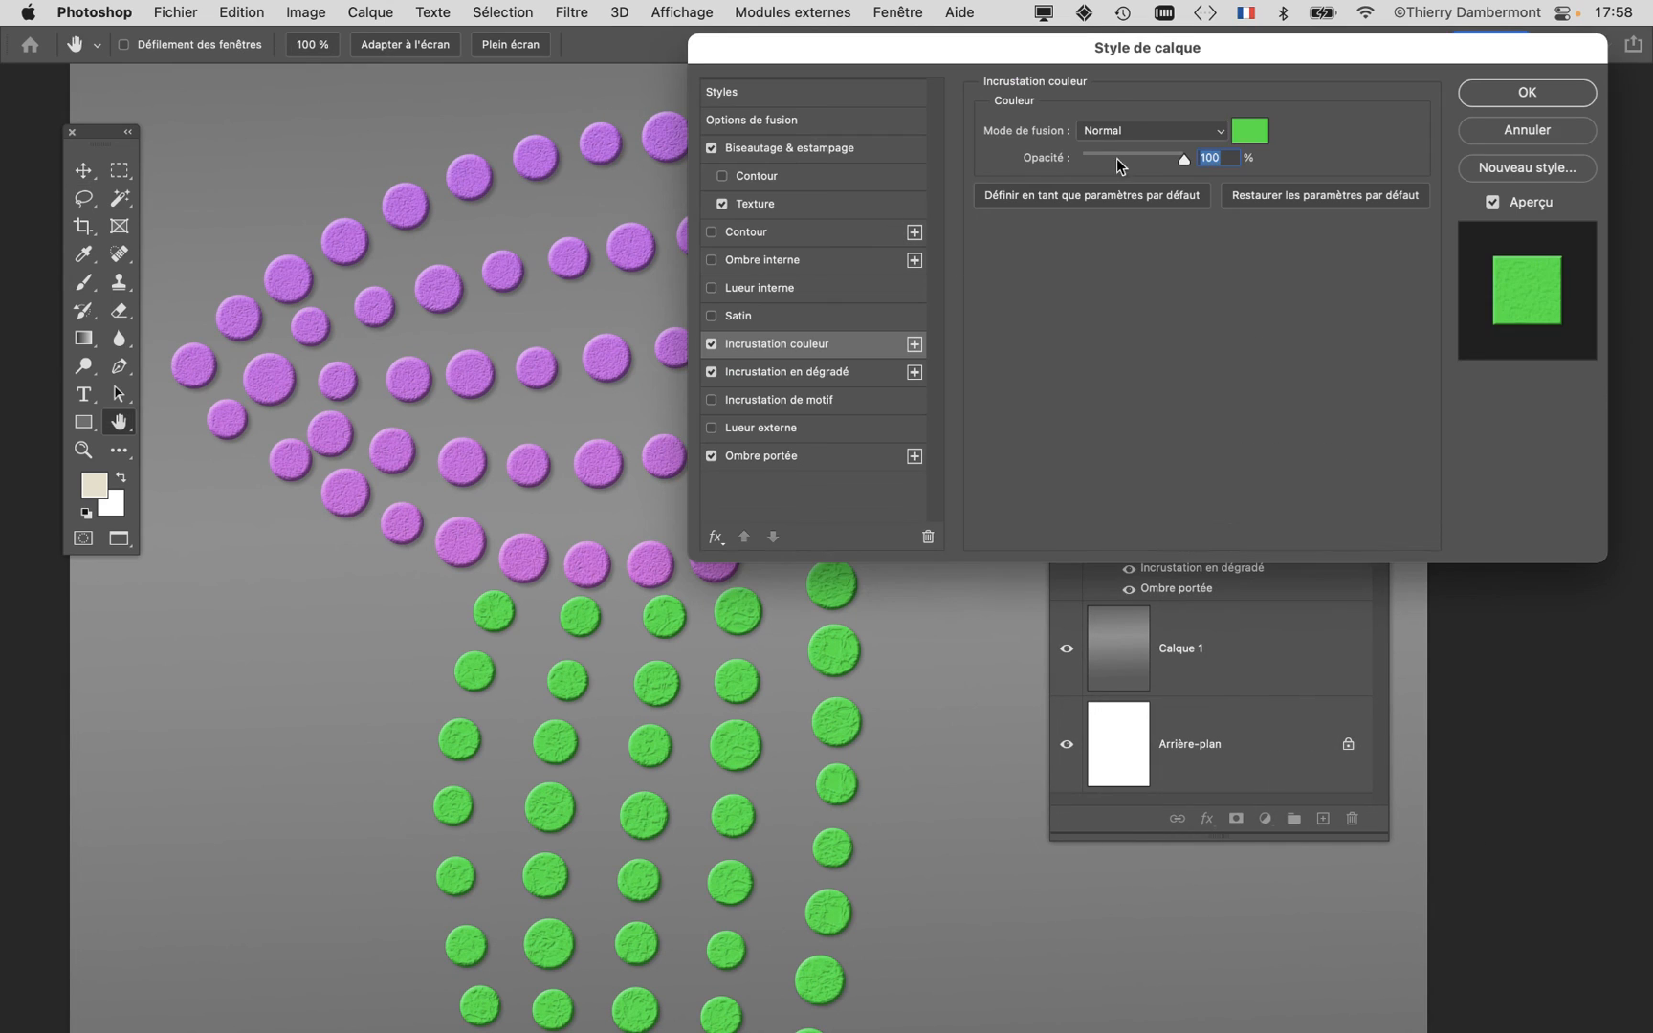
pyautogui.click(1247, 129)
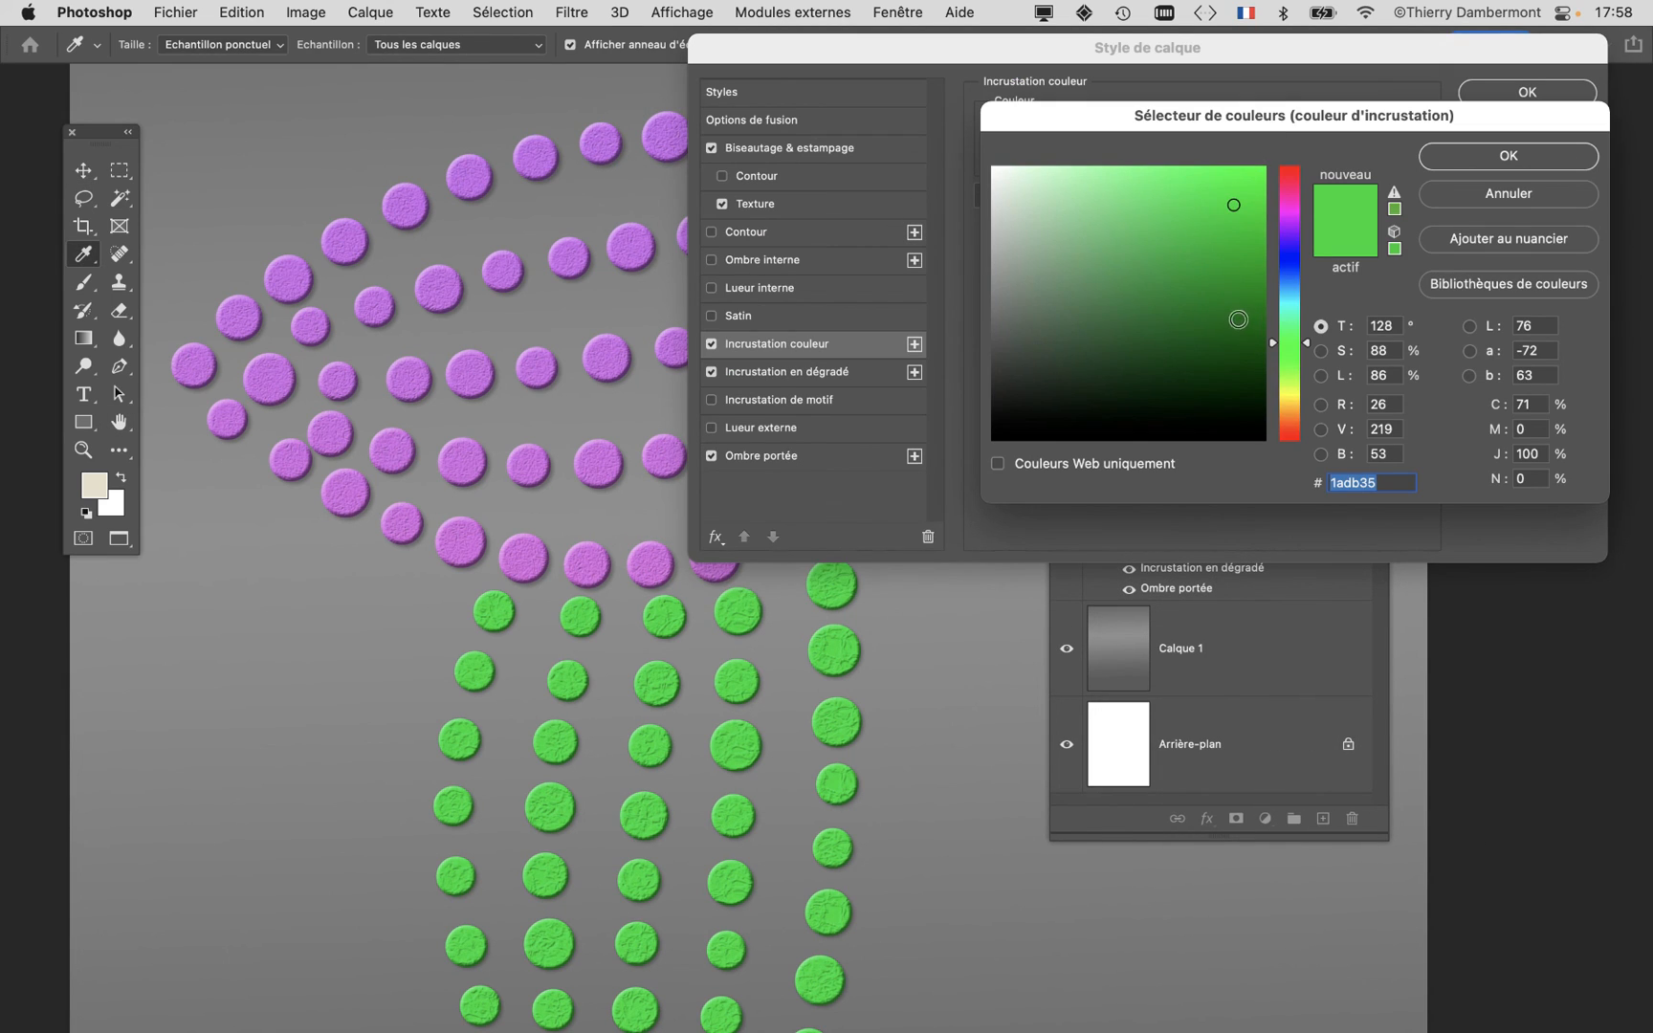
pyautogui.moveTo(1238, 319)
pyautogui.mouseDown()
pyautogui.moveTo(1155, 315)
pyautogui.moveTo(1031, 229)
pyautogui.moveTo(1051, 304)
pyautogui.mouseUp()
pyautogui.click(1508, 155)
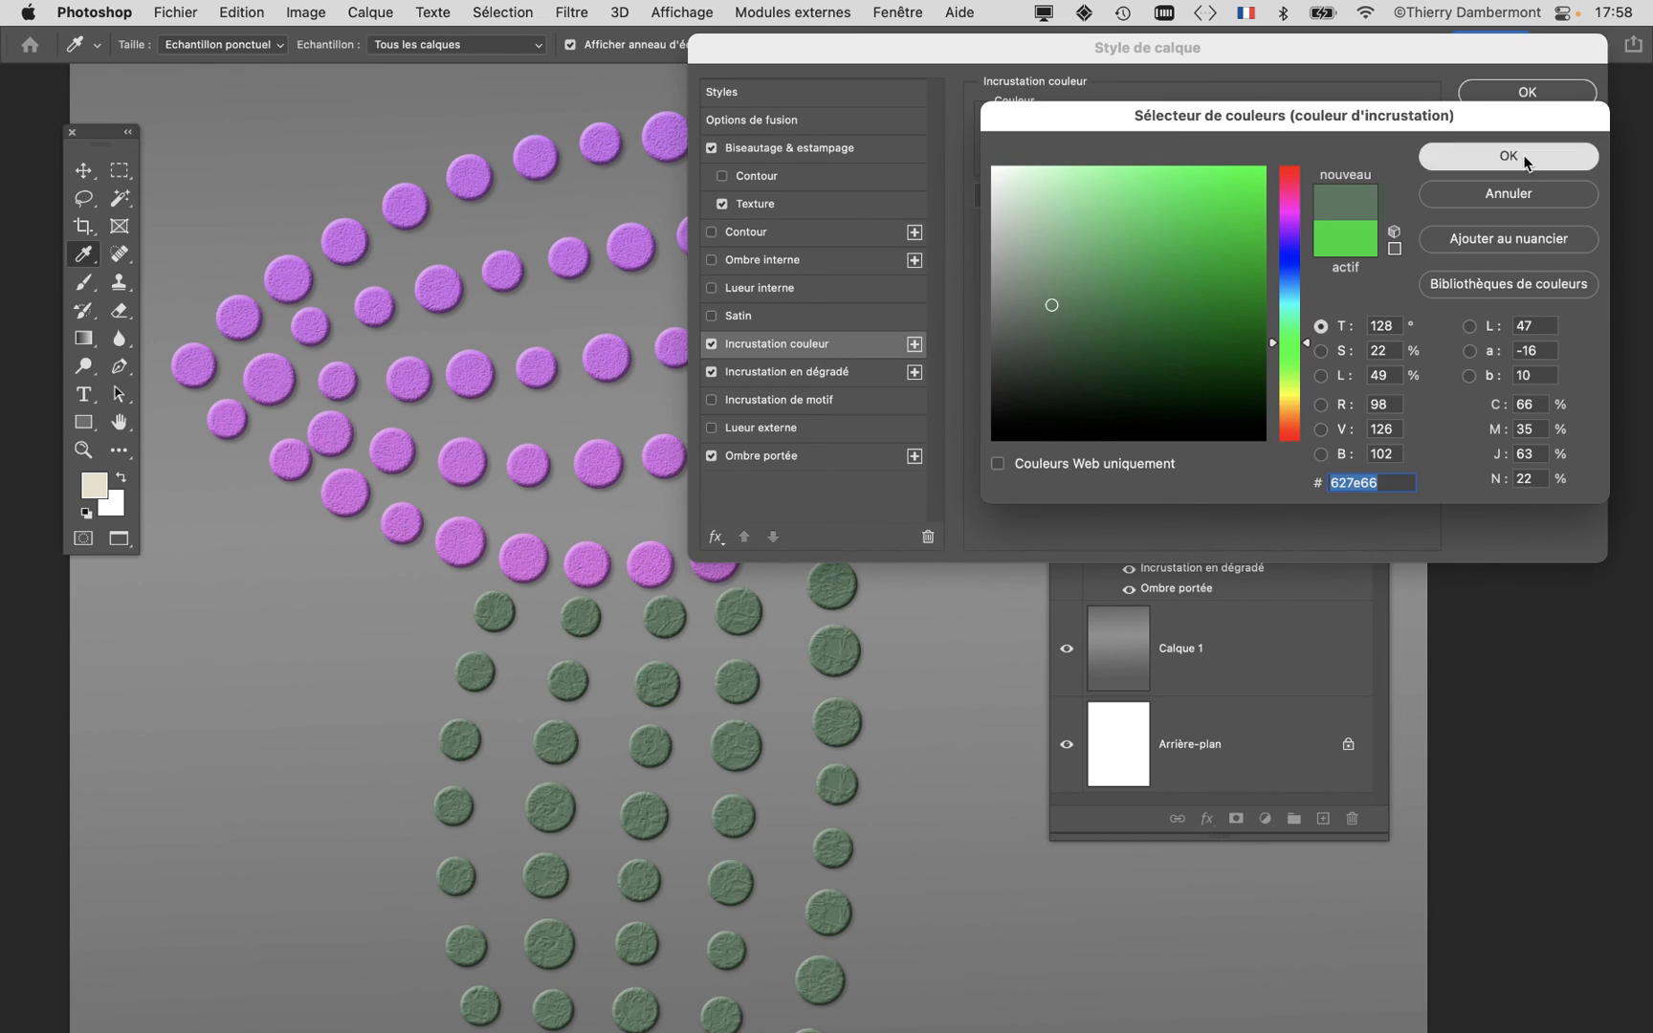
pyautogui.click(1526, 93)
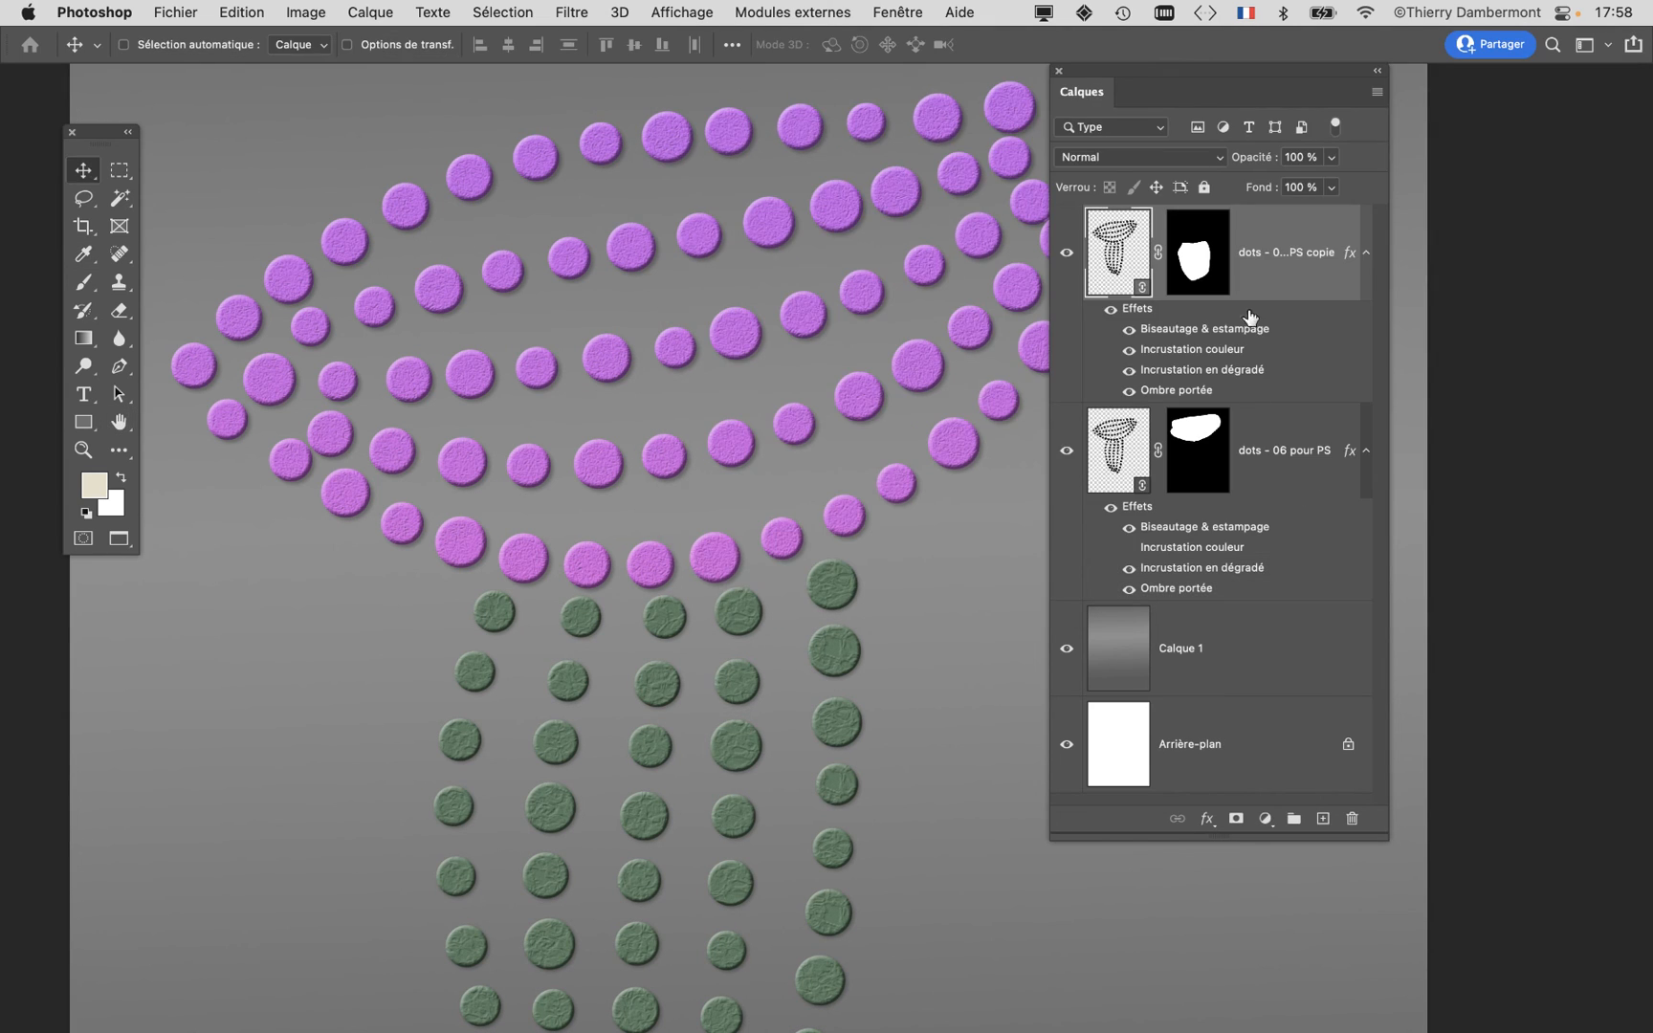
# Step: Turn on the purple layer's color overlay, set it to a muted red, and apply the layer style
pyautogui.click(1067, 252)
pyautogui.click(1066, 253)
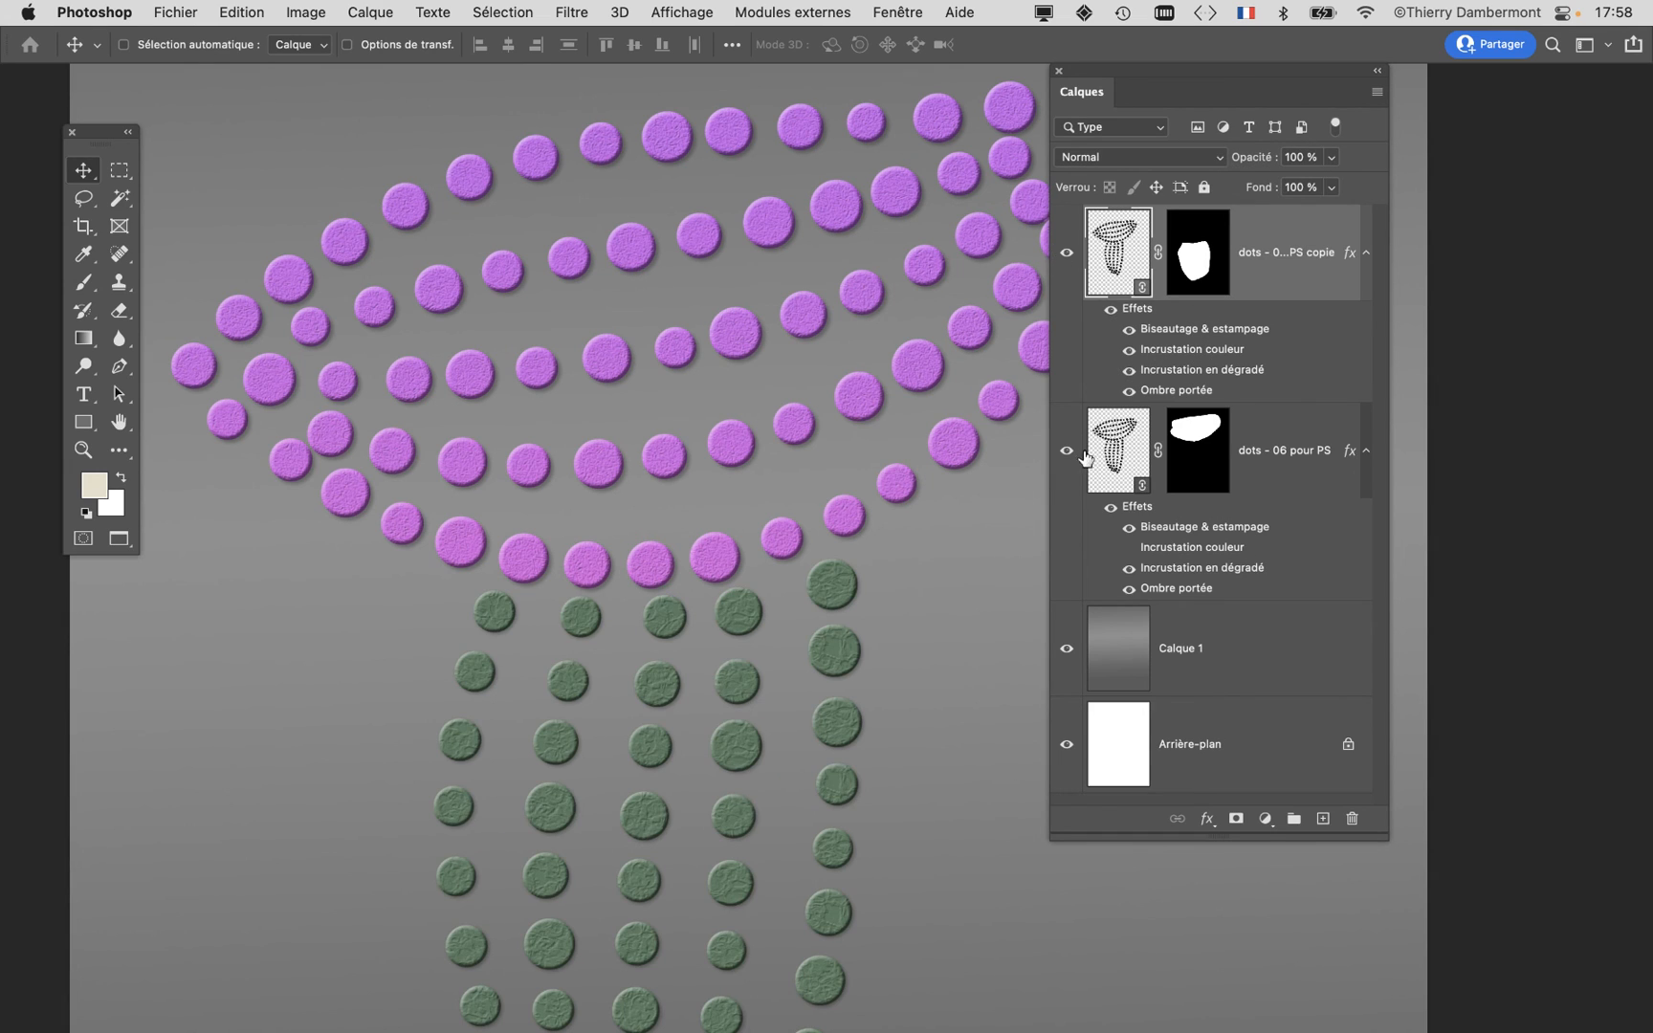
pyautogui.doubleClick(1204, 568)
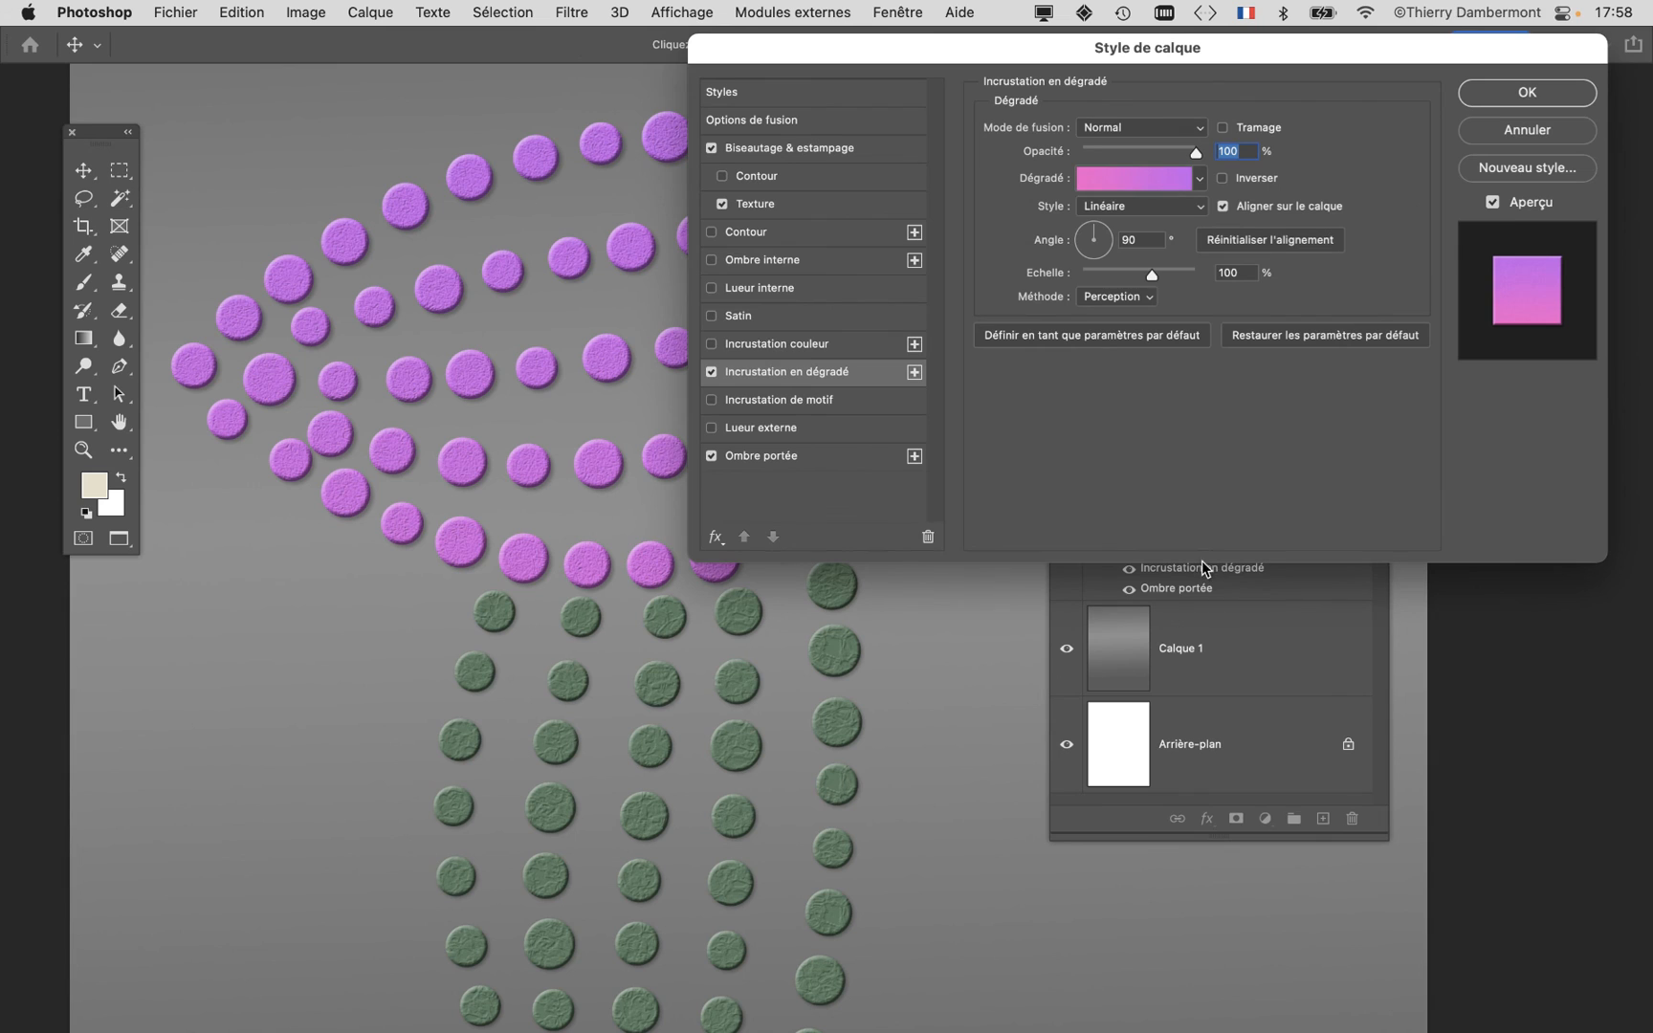
pyautogui.click(711, 344)
pyautogui.click(1250, 131)
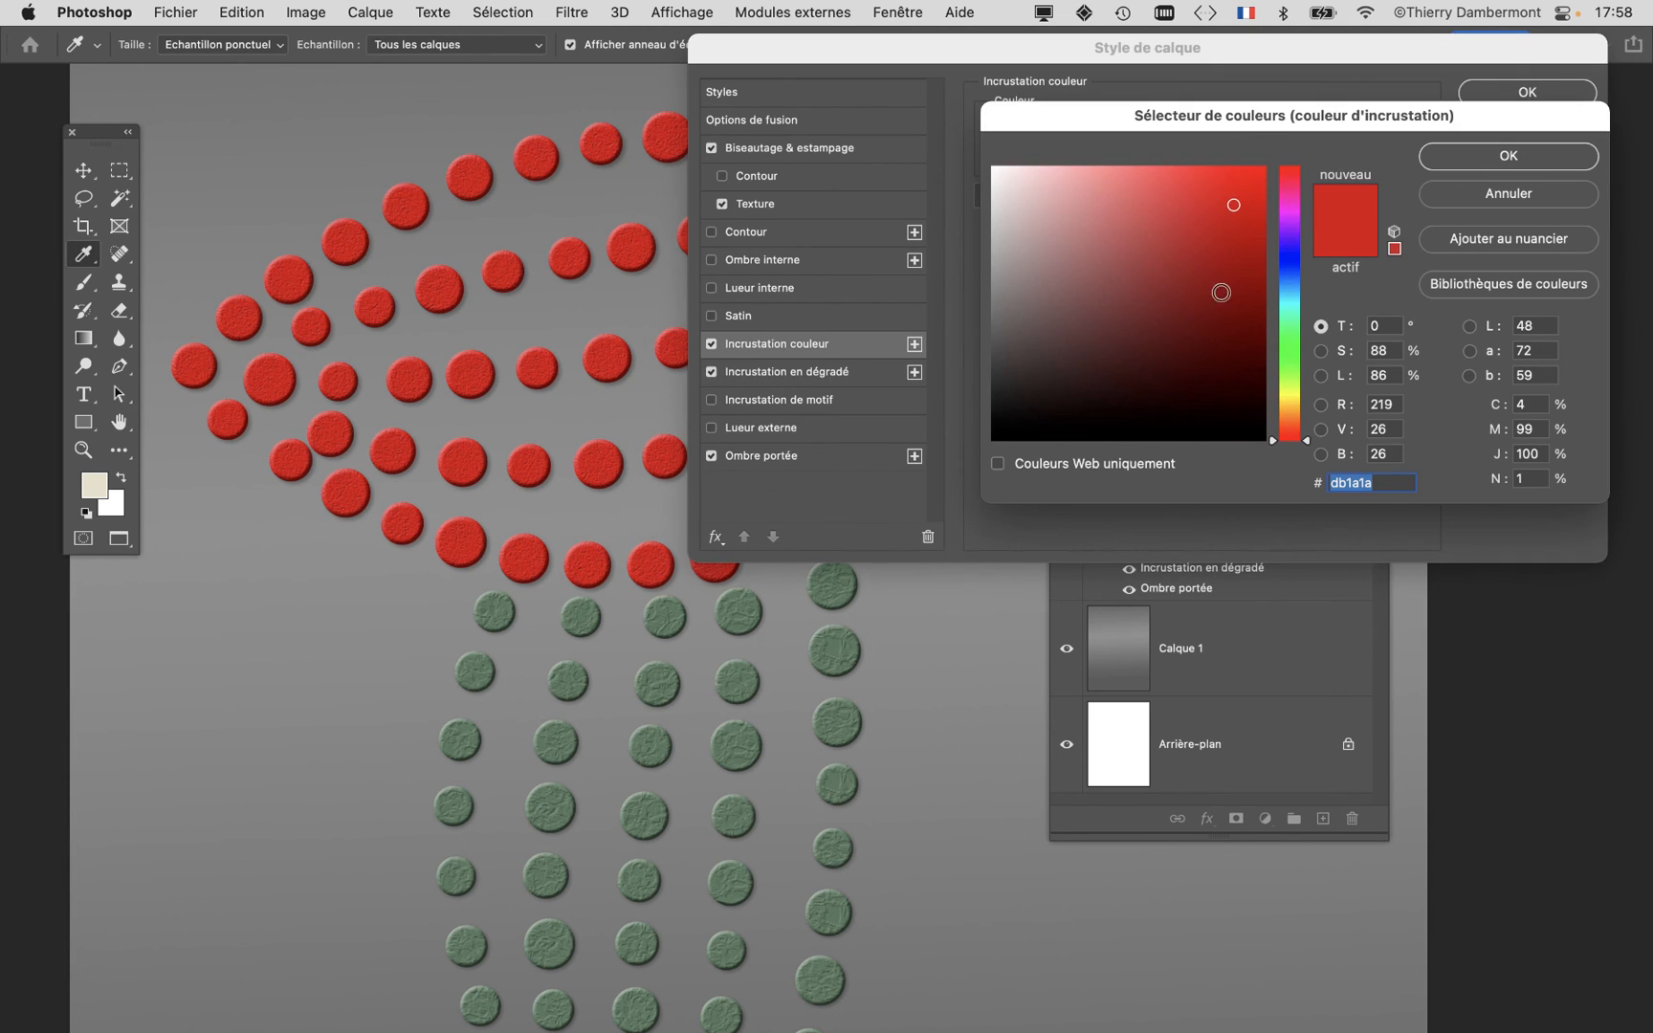
pyautogui.click(1133, 258)
pyautogui.click(1534, 156)
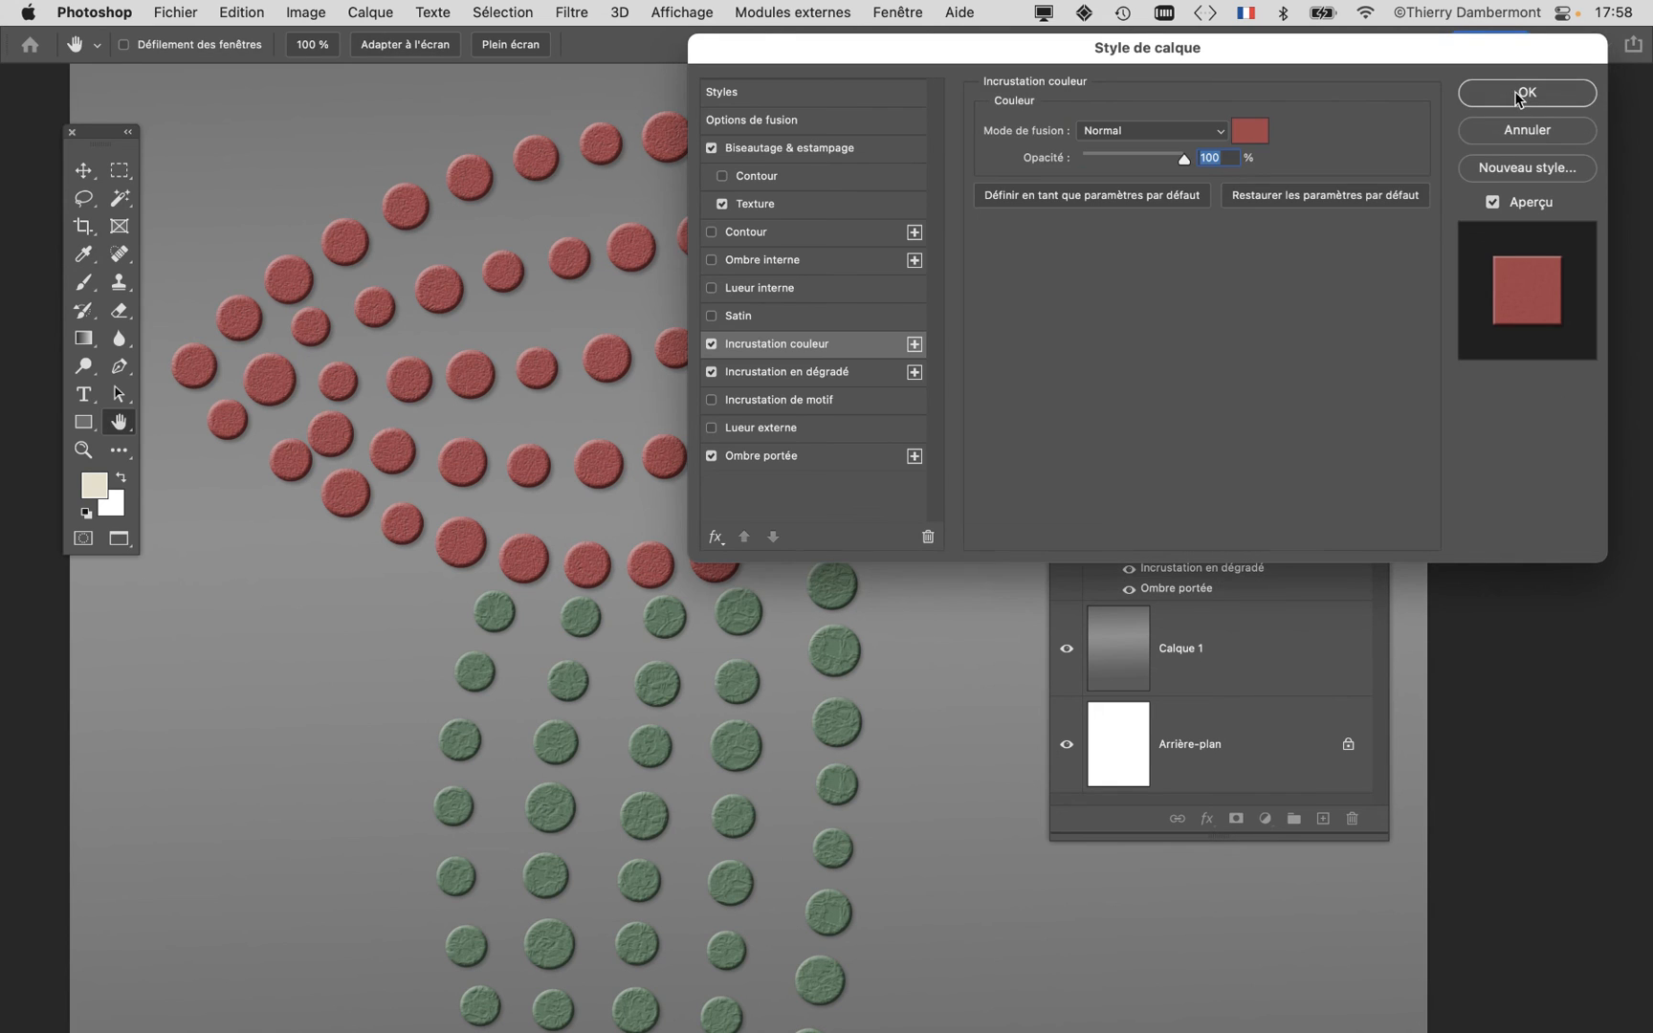
pyautogui.click(1527, 92)
# Step: Examine the texture and colors of the green and red dots up close and in the whole drawing
pyautogui.moveTo(1112, 75); pyautogui.dragTo(1448, 126)
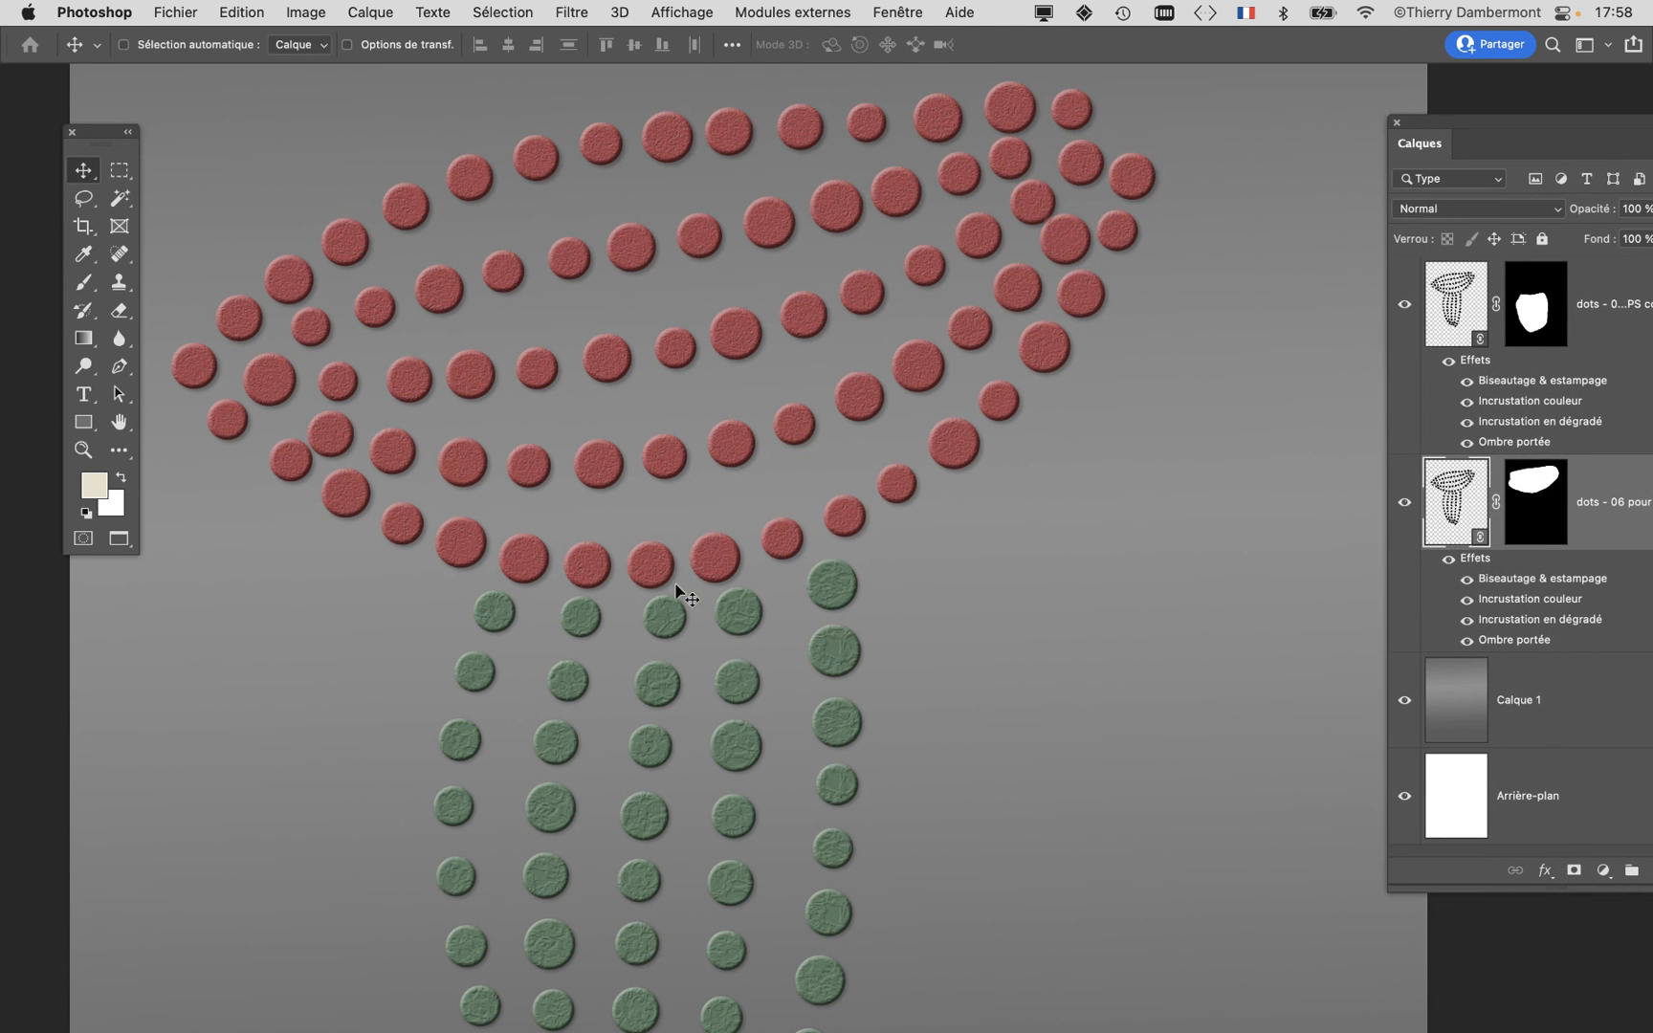
pyautogui.scroll(3, 667, 613)
pyautogui.moveTo(708, 380); pyautogui.dragTo(963, 391)
pyautogui.scroll(-3, 727, 494)
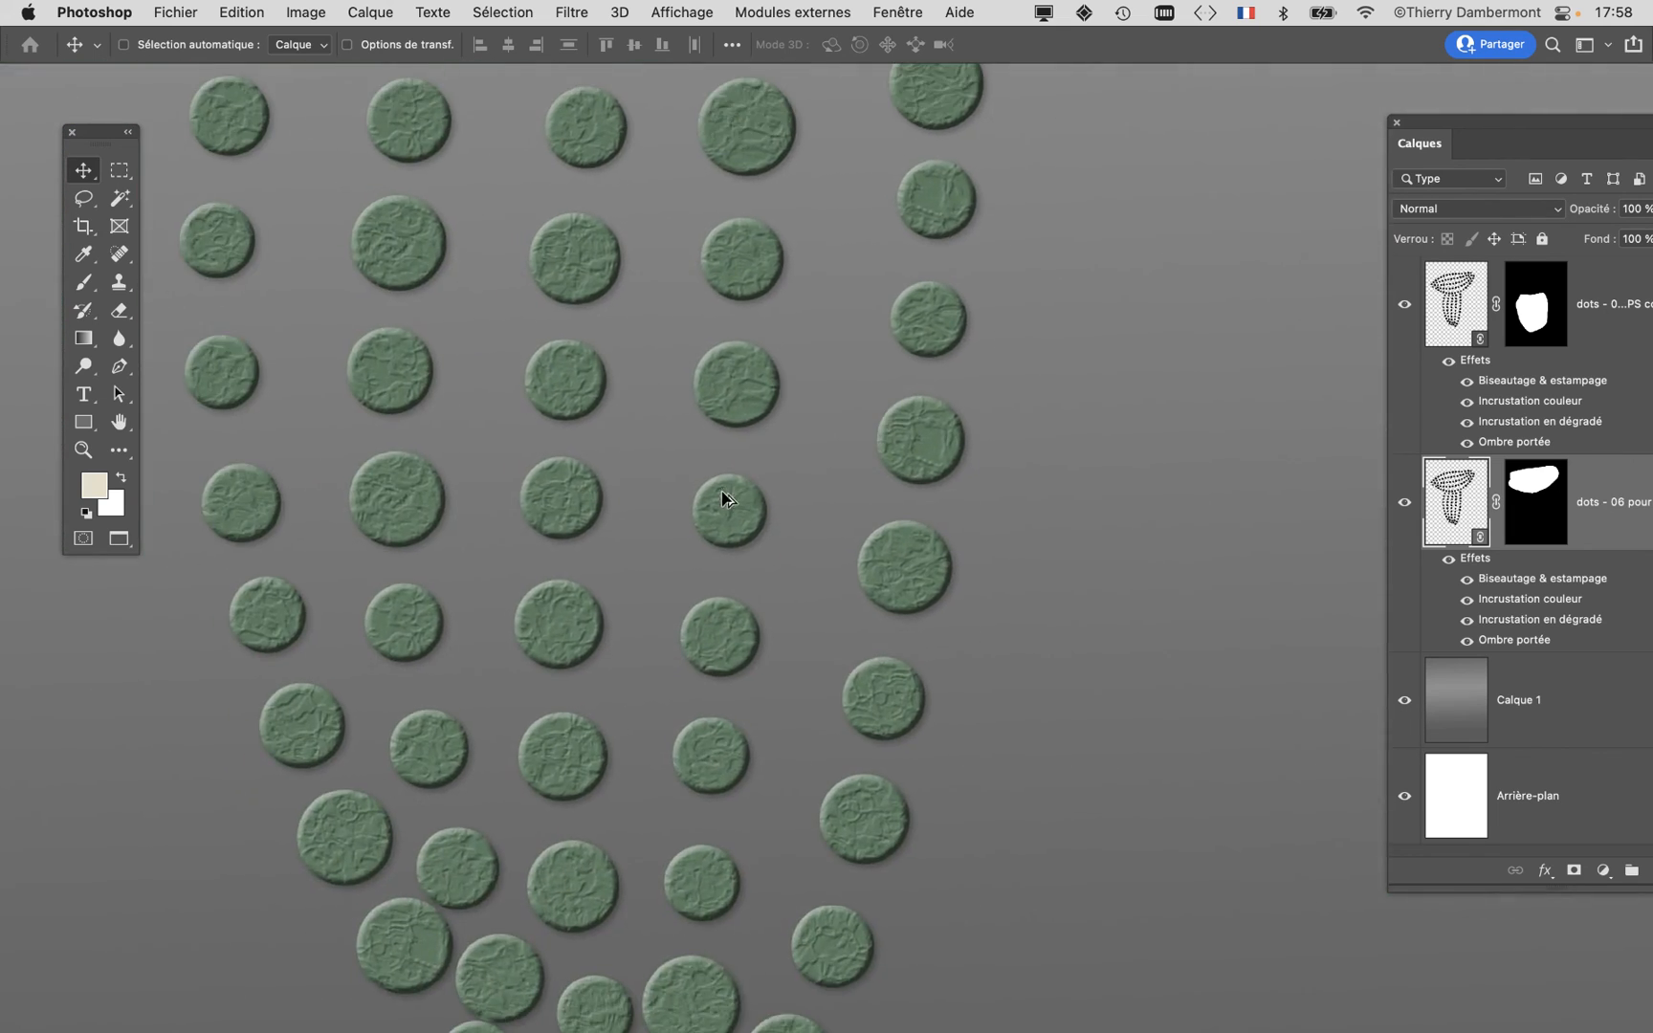
pyautogui.moveTo(783, 340); pyautogui.dragTo(777, 572)
pyautogui.scroll(-2, 776, 571)
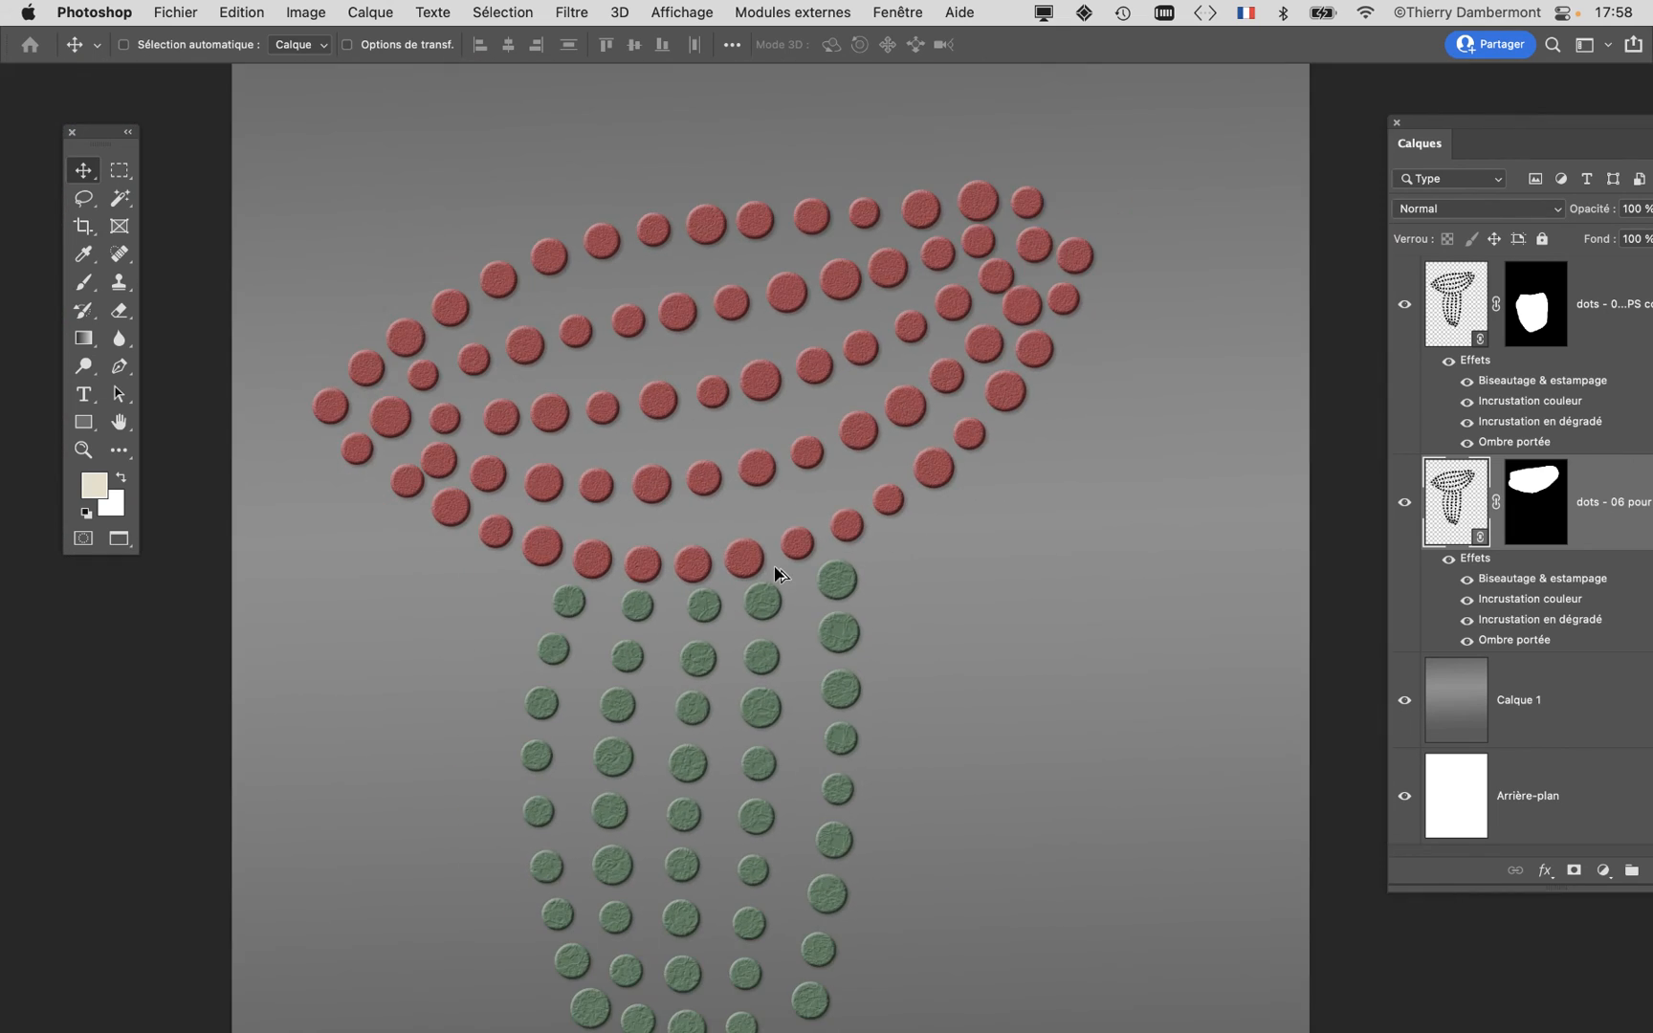
# Step: Save the document as a new Photoshop version named "dots dans PS - 02.psd" in the same folder
pyautogui.click(253, 11)
pyautogui.moveTo(175, 12)
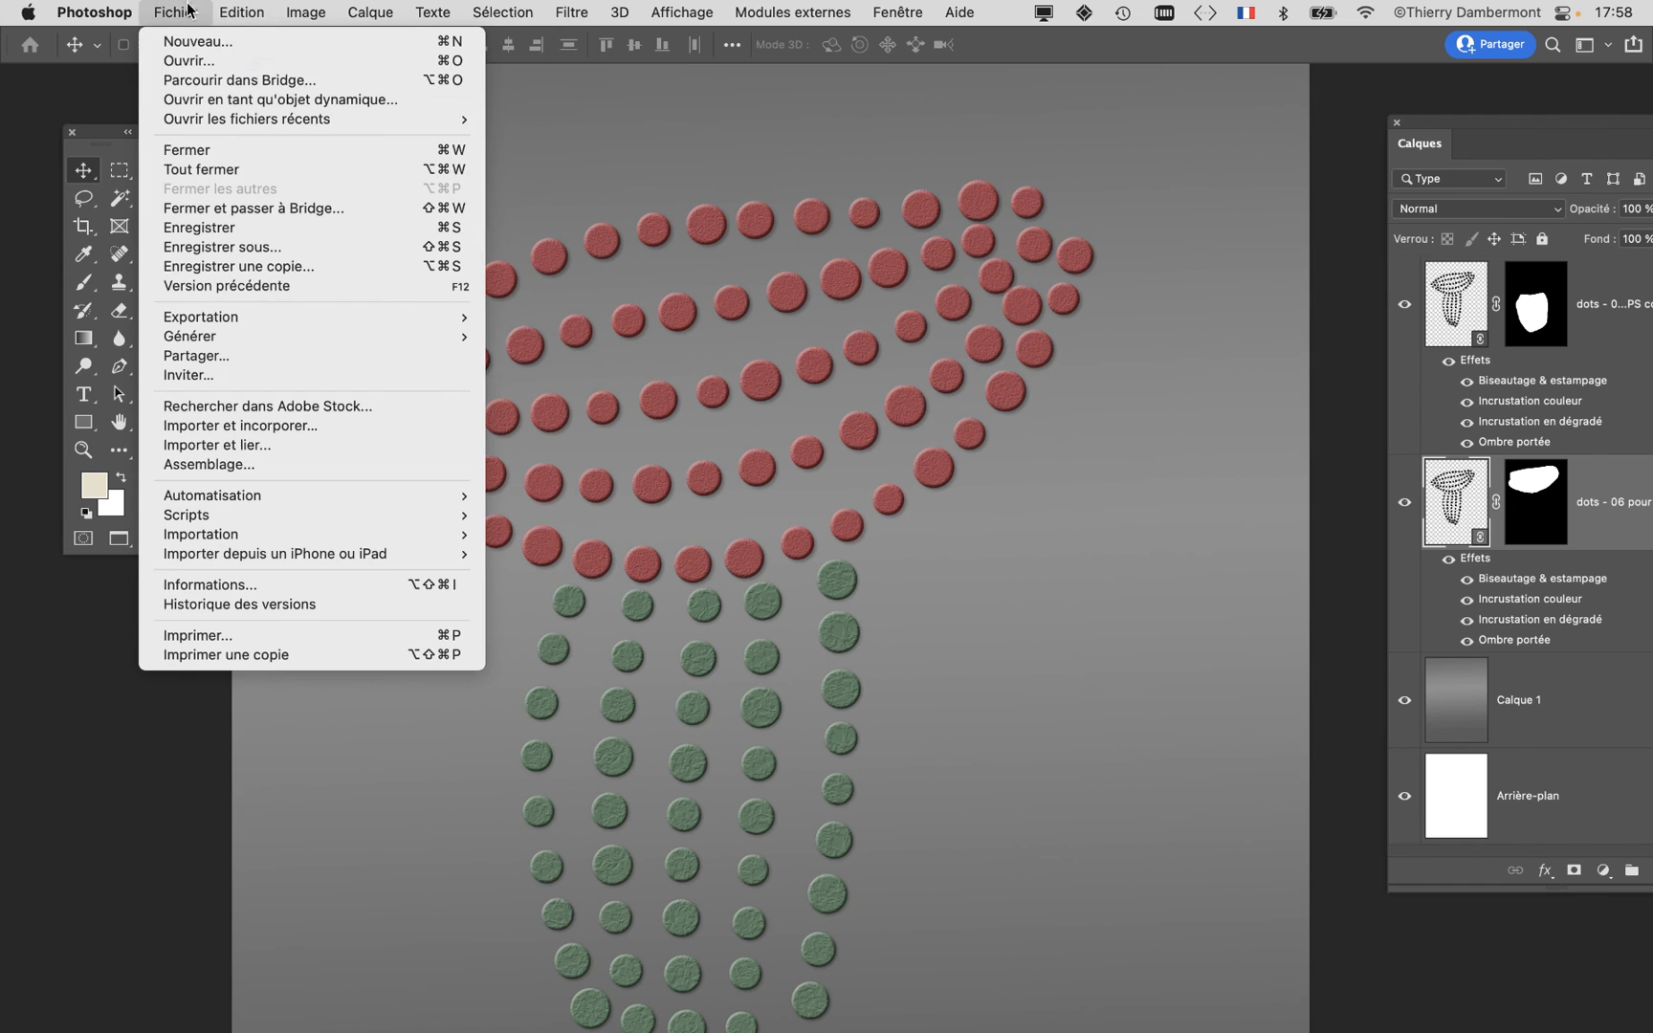
pyautogui.click(280, 247)
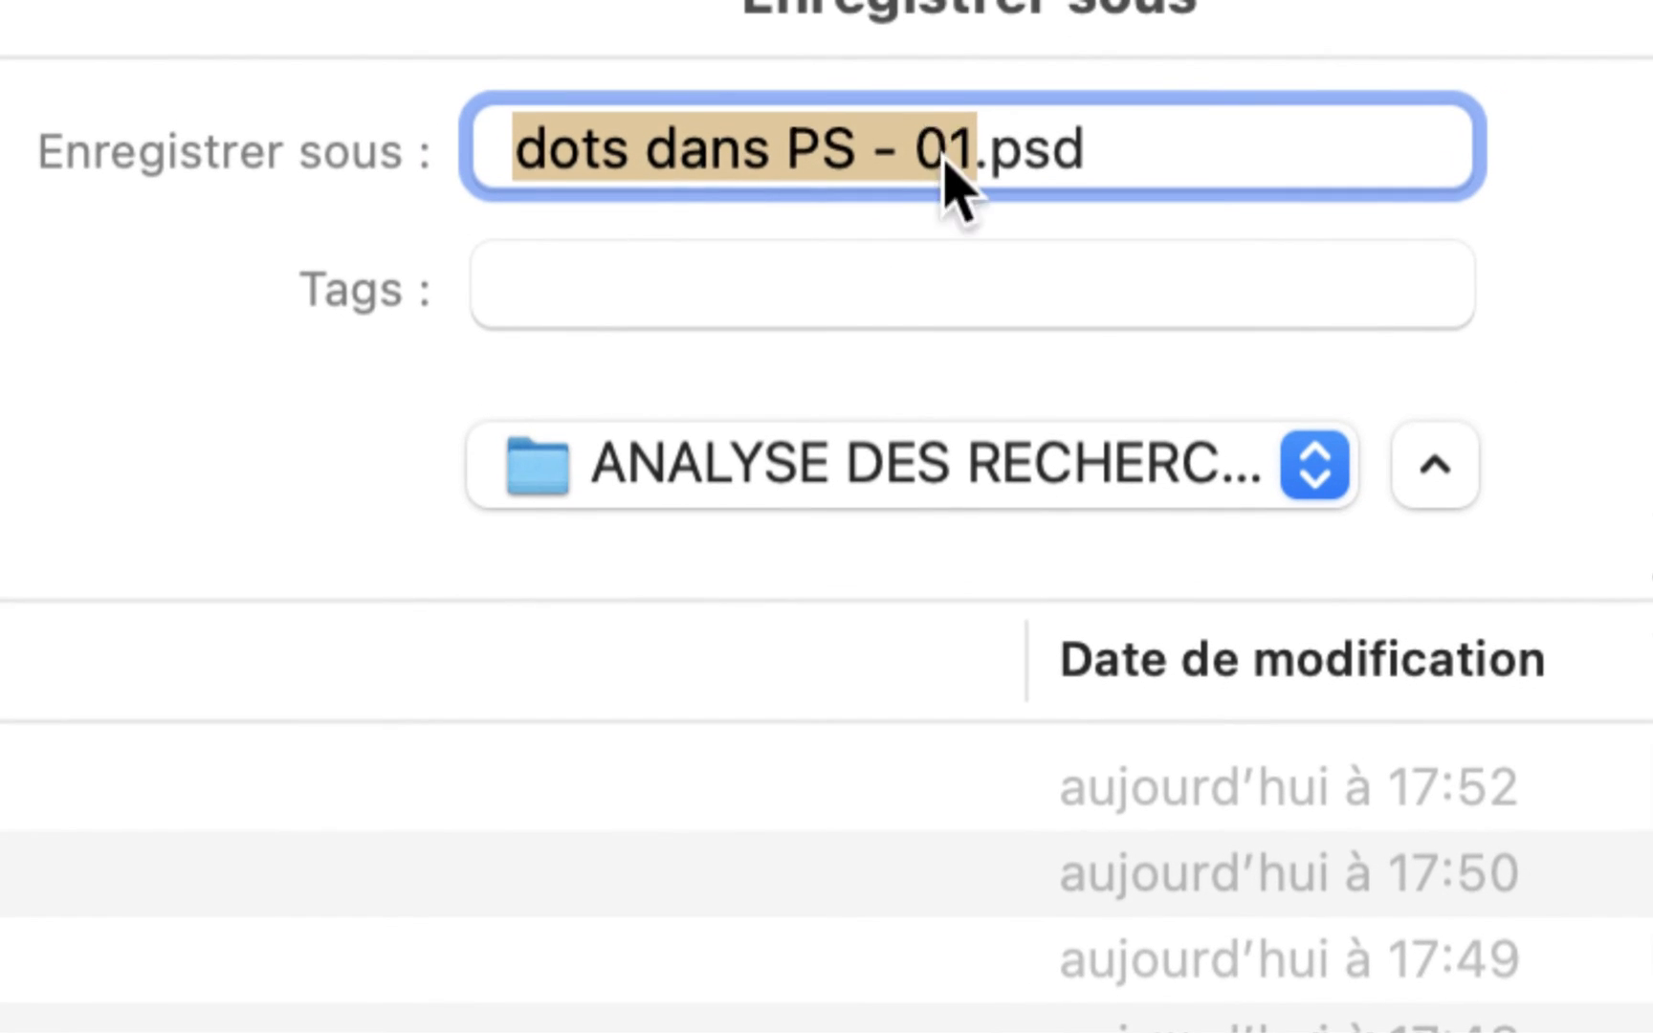
pyautogui.click(868, 63)
pyautogui.press('shift+super+Right')
pyautogui.hotkey('shift', 'Left')
pyautogui.hotkey('shift', 'Left')
pyautogui.hotkey('shift', 'Left')
pyautogui.hotkey('shift', 'Left')
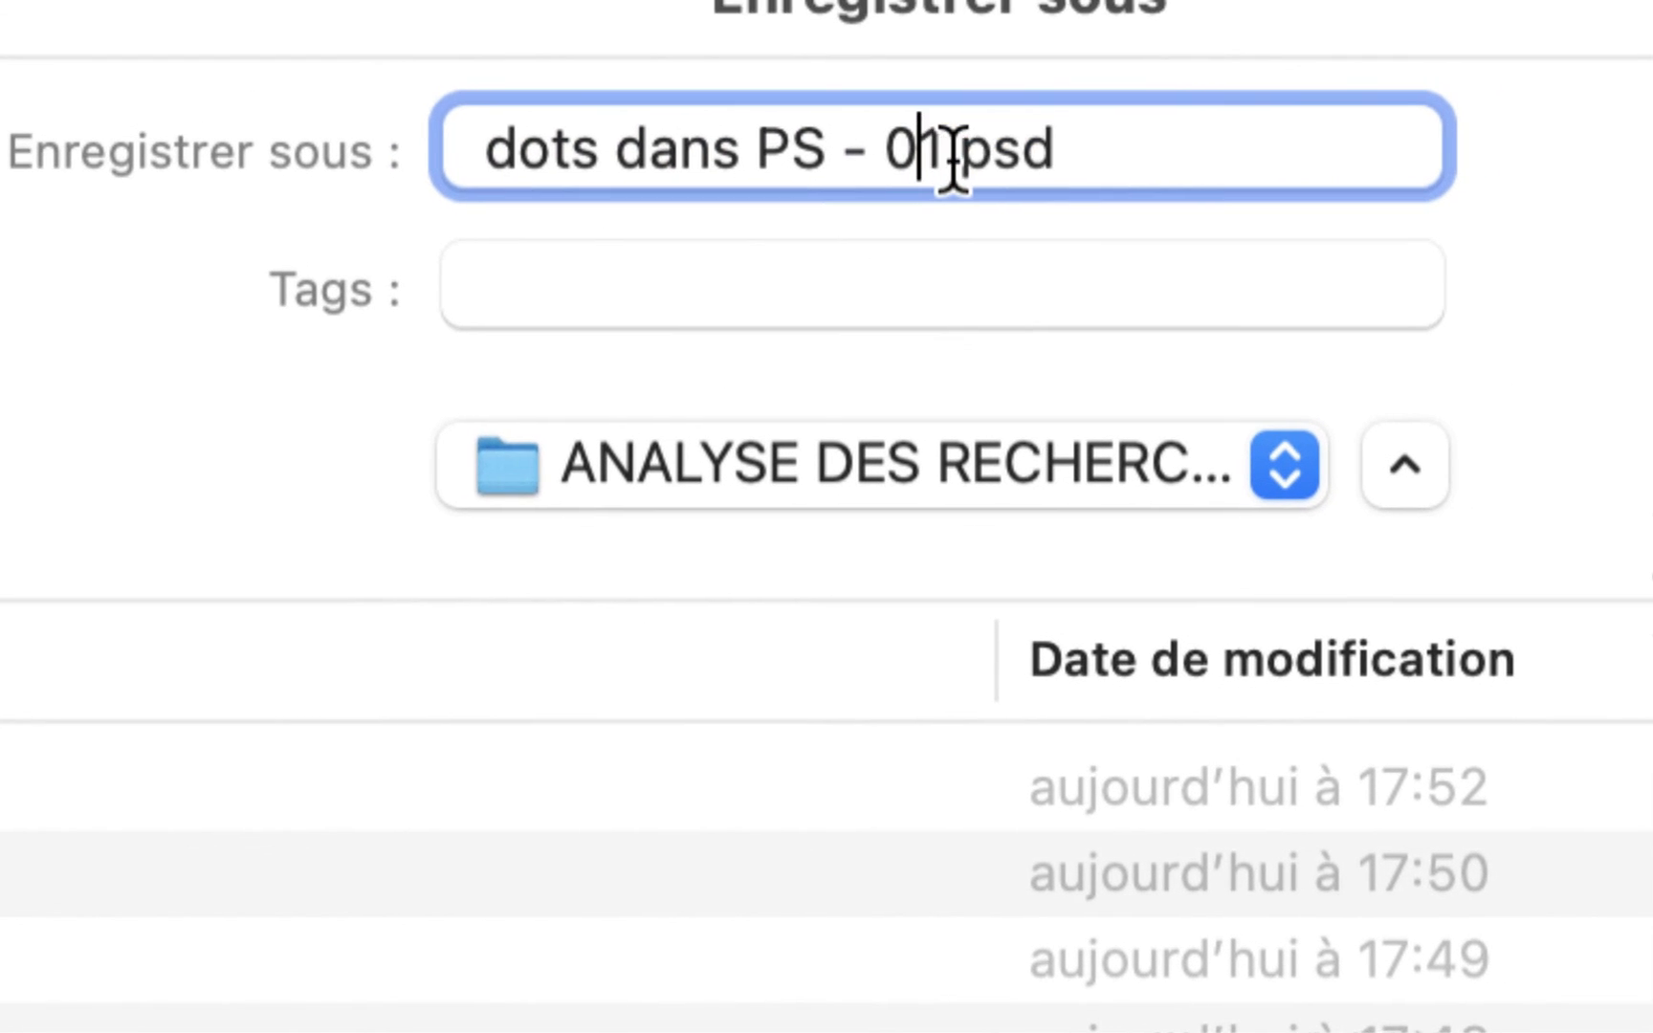
pyautogui.write('2')
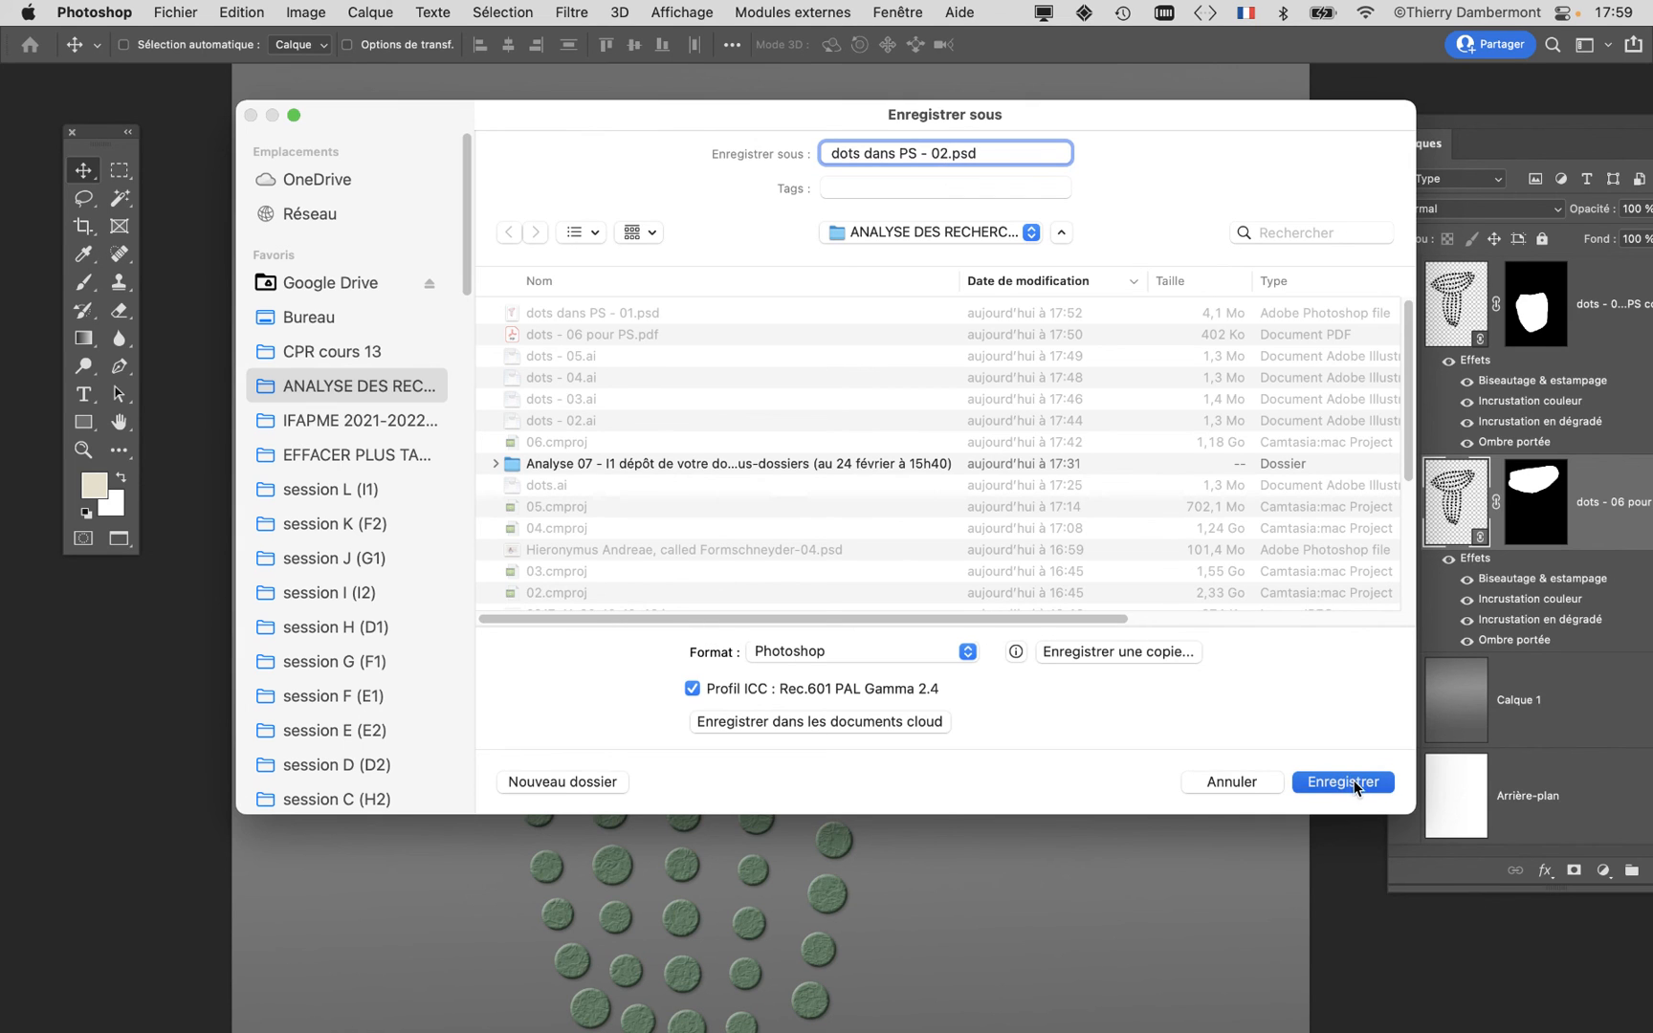
pyautogui.click(1350, 780)
pyautogui.click(1162, 462)
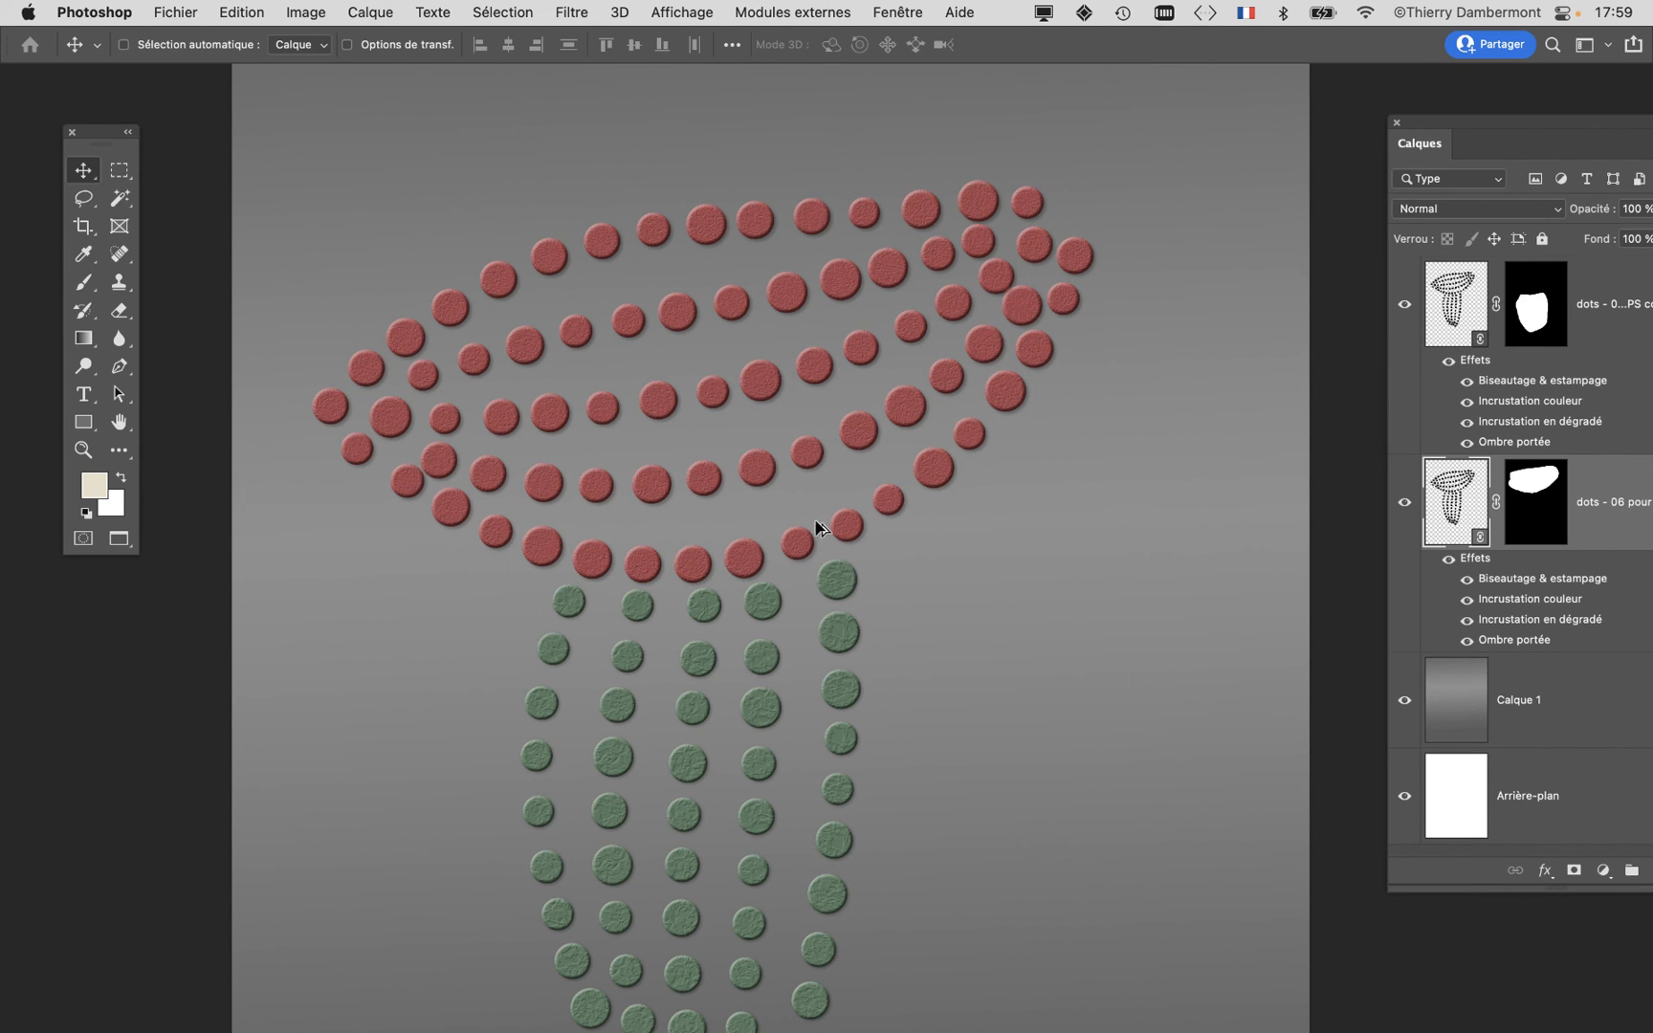
# Step: Review the finished red and green dots against the gray gradient background, both as a whole and up close
pyautogui.press('super+minus')
pyautogui.moveTo(679, 590); pyautogui.dragTo(610, 498)
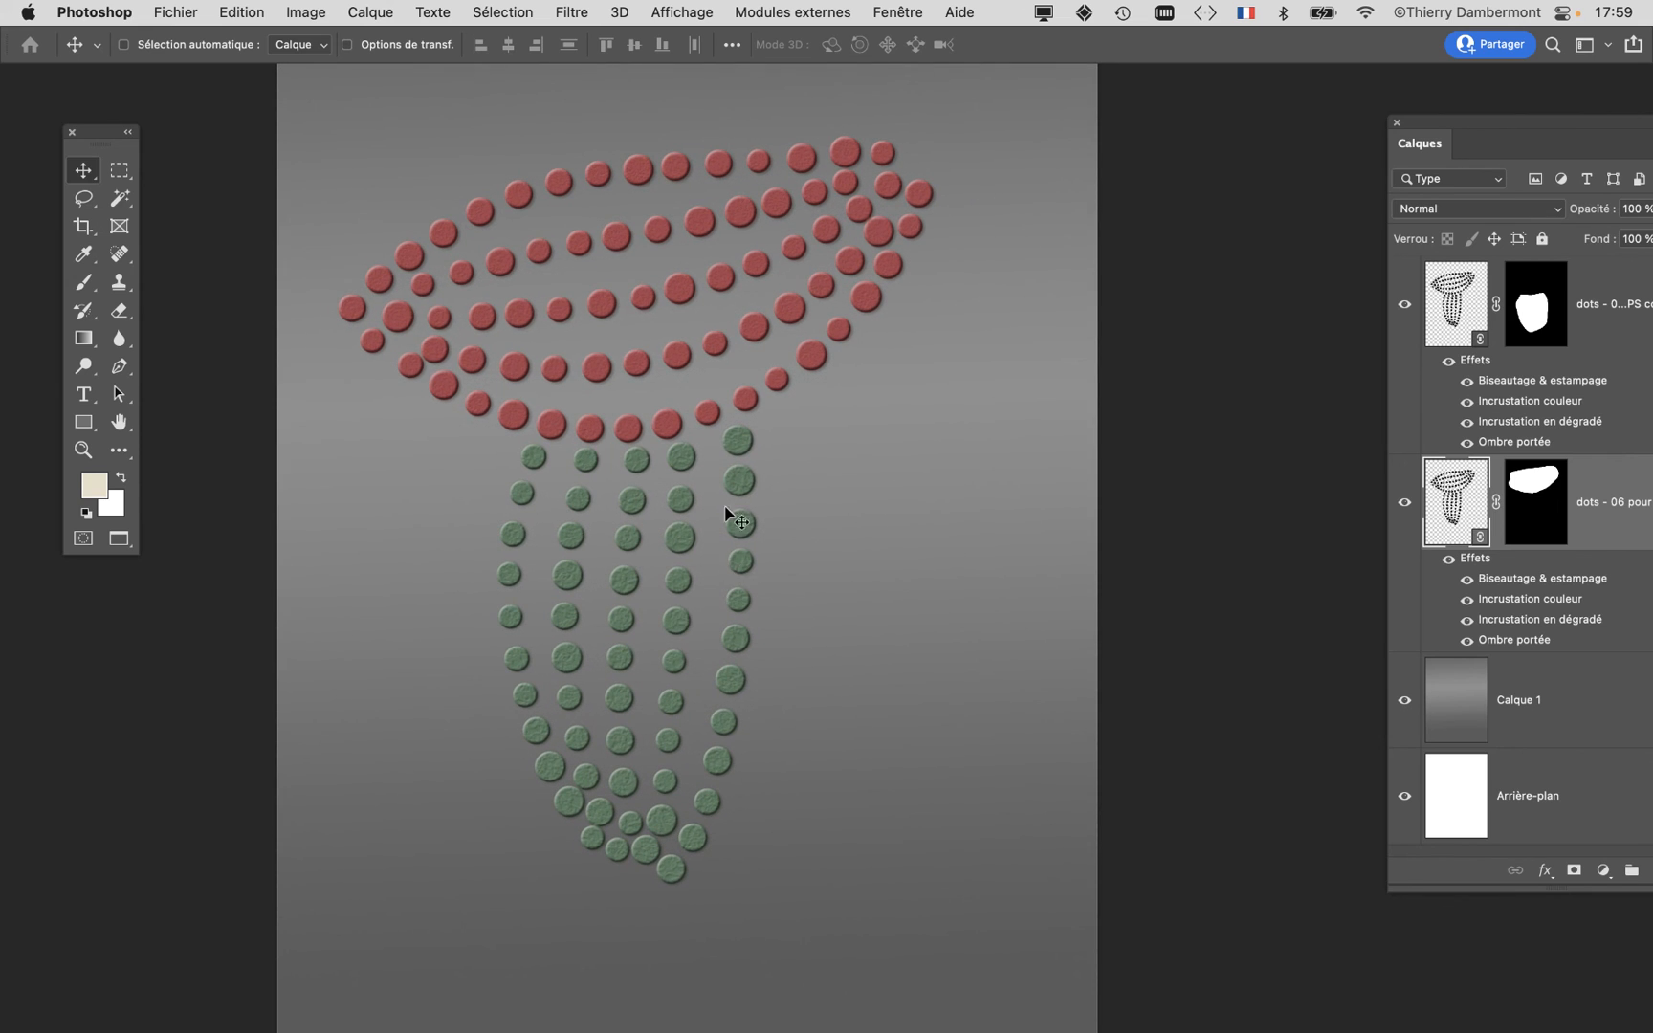
pyautogui.press('super+minus')
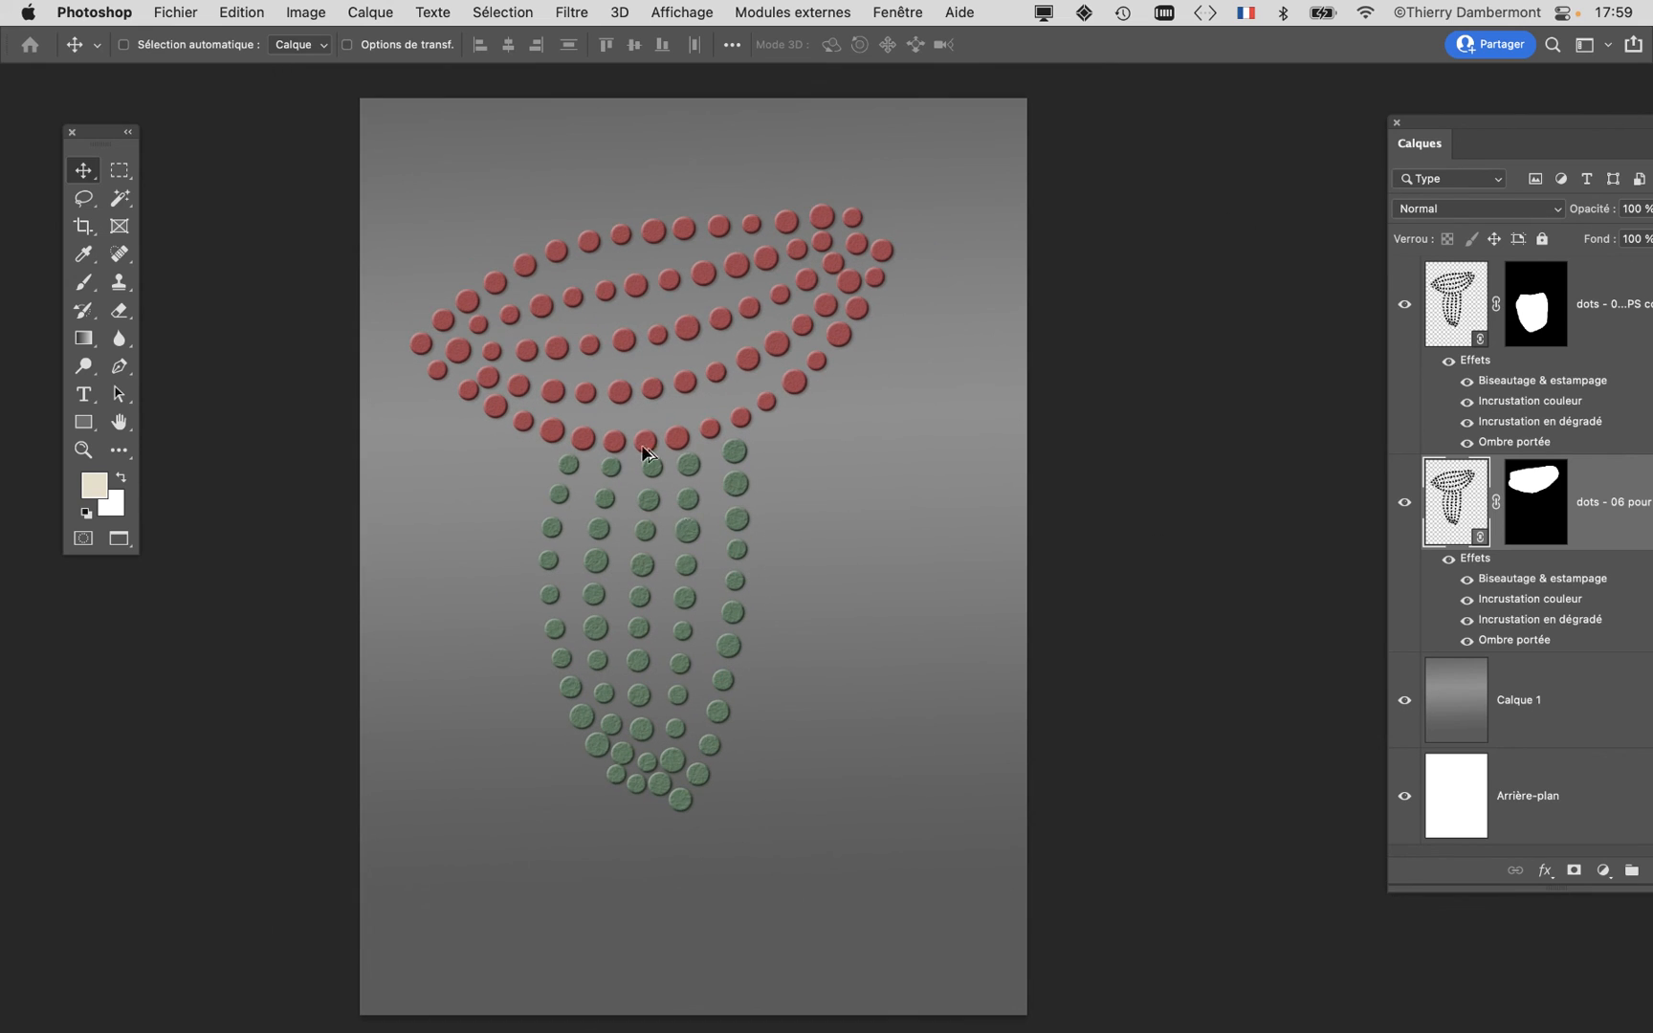
pyautogui.scroll(1, 635, 338)
pyautogui.scroll(1, 482, 326)
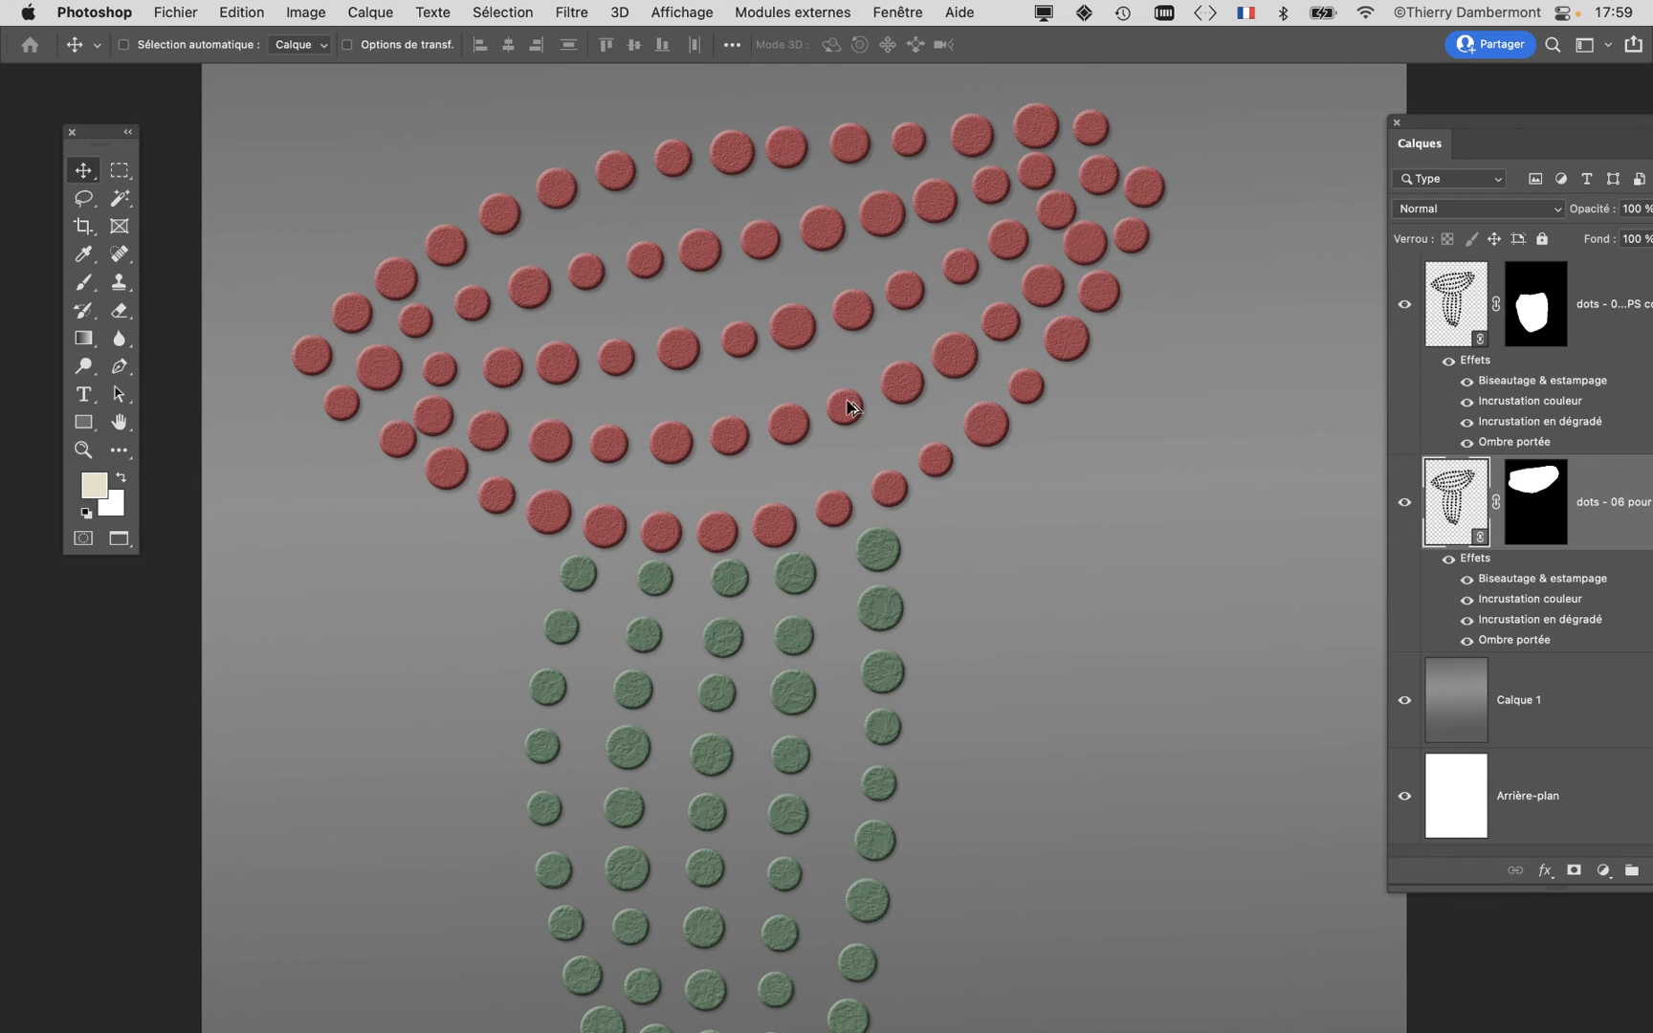
pyautogui.scroll(-3, 793, 630)
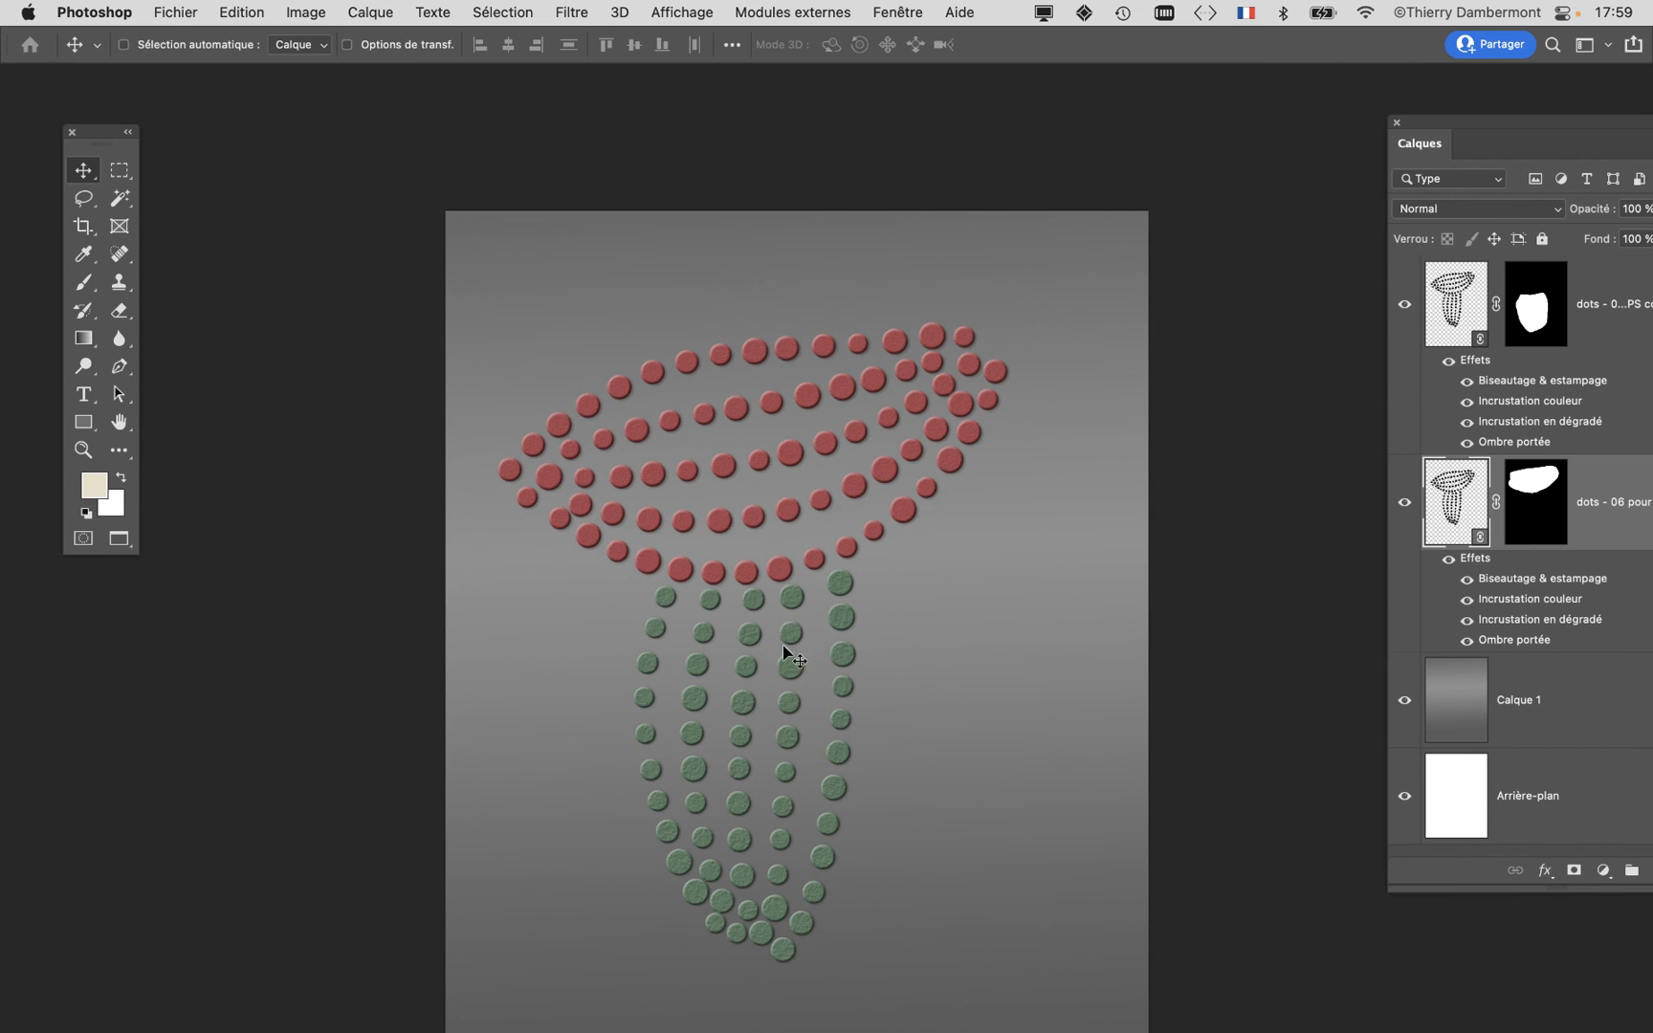
# Step: Switch to Illustrator and examine the original black dot drawings on both artboards of dots – 05.ai
pyautogui.press('super+Tab')
pyautogui.click(659, 549)
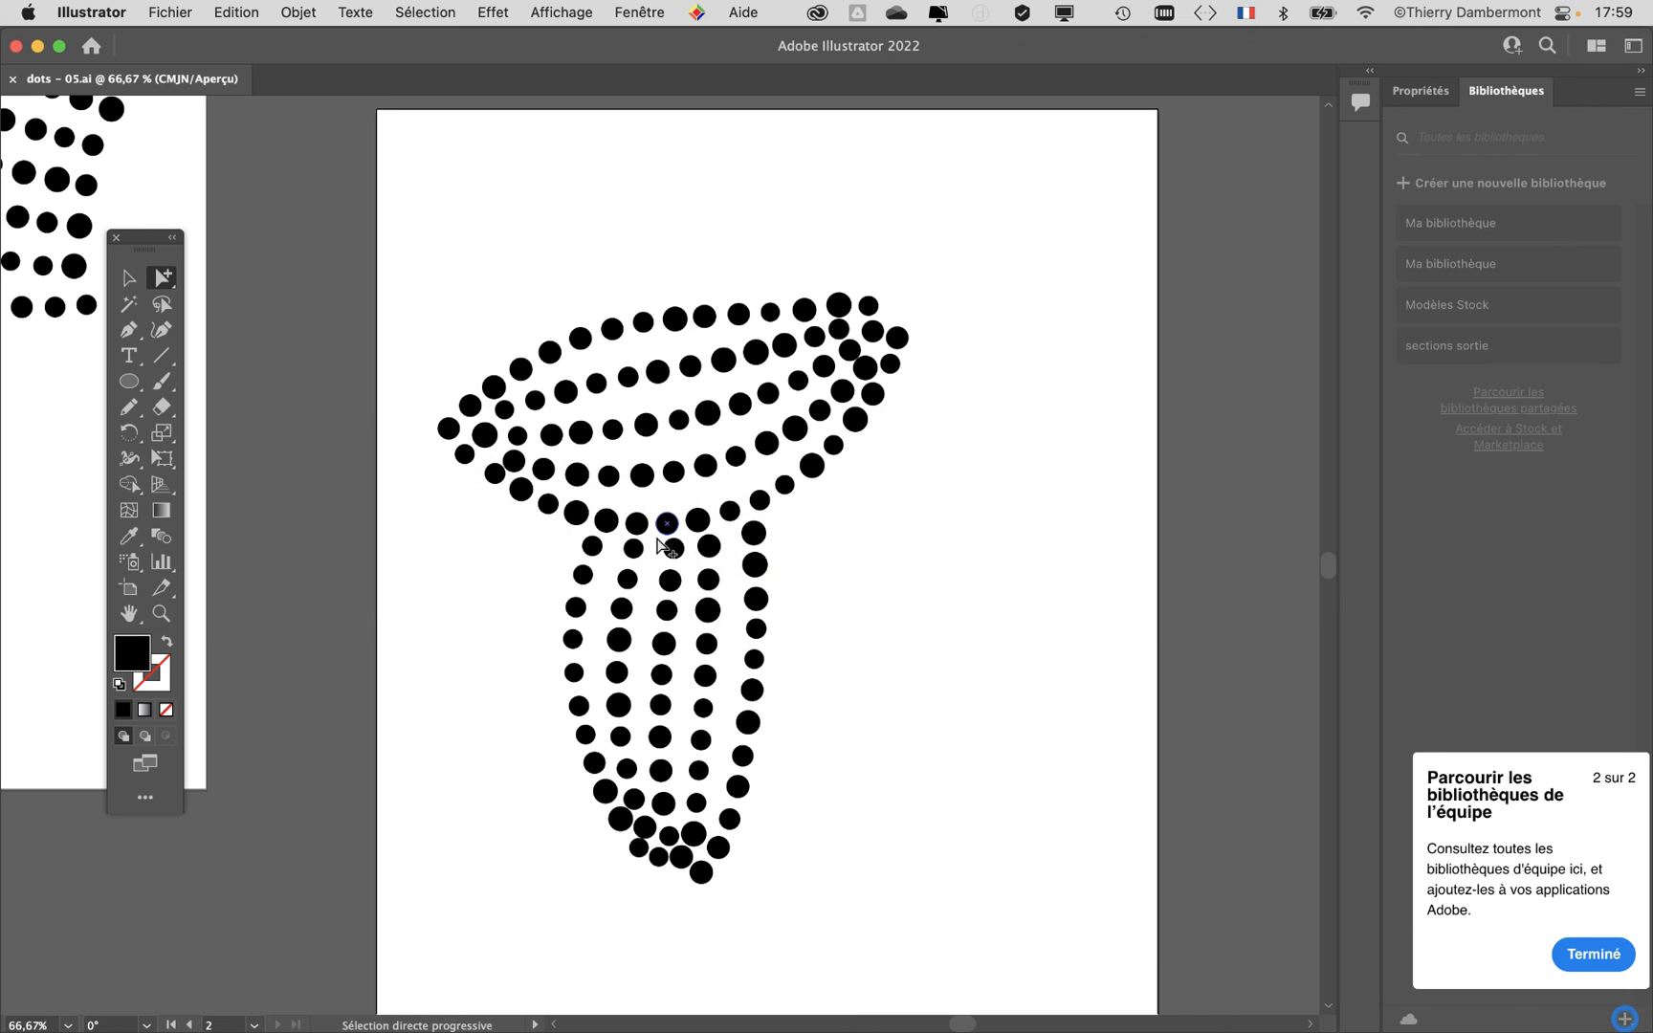
pyautogui.scroll(1, 664, 458)
pyautogui.scroll(-3, 601, 466)
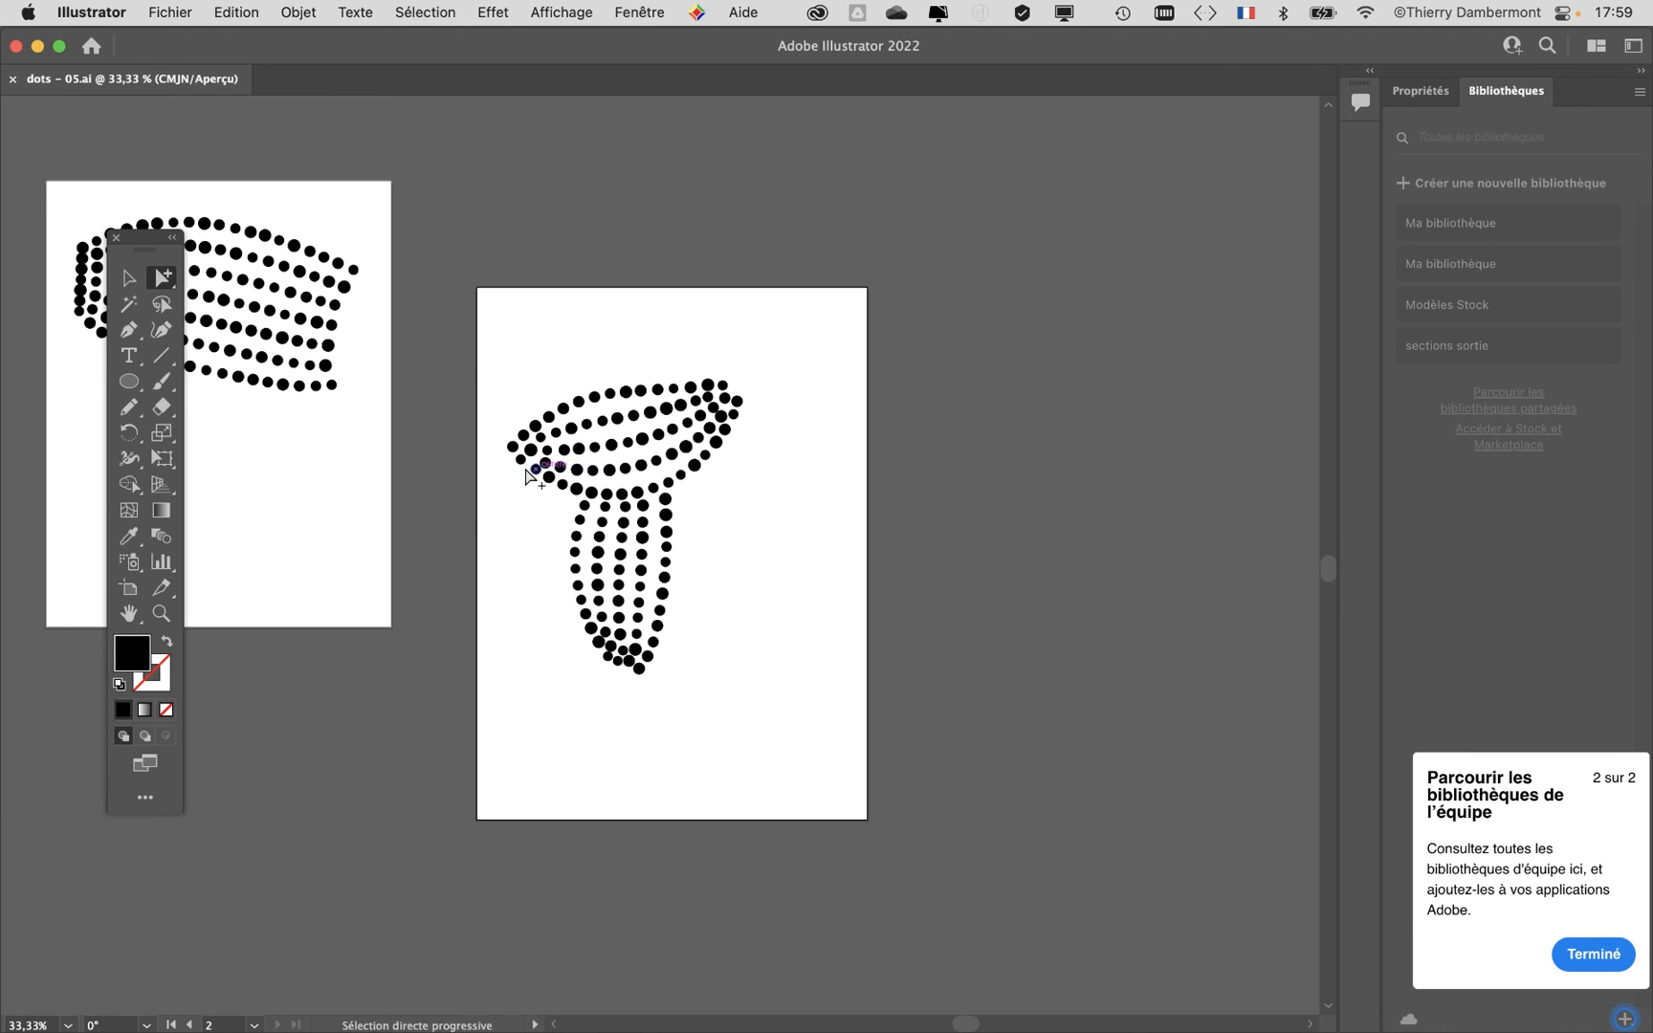
pyautogui.click(521, 460)
pyautogui.moveTo(521, 460); pyautogui.dragTo(944, 553)
pyautogui.scroll(2, 676, 405)
pyautogui.scroll(-2, 676, 405)
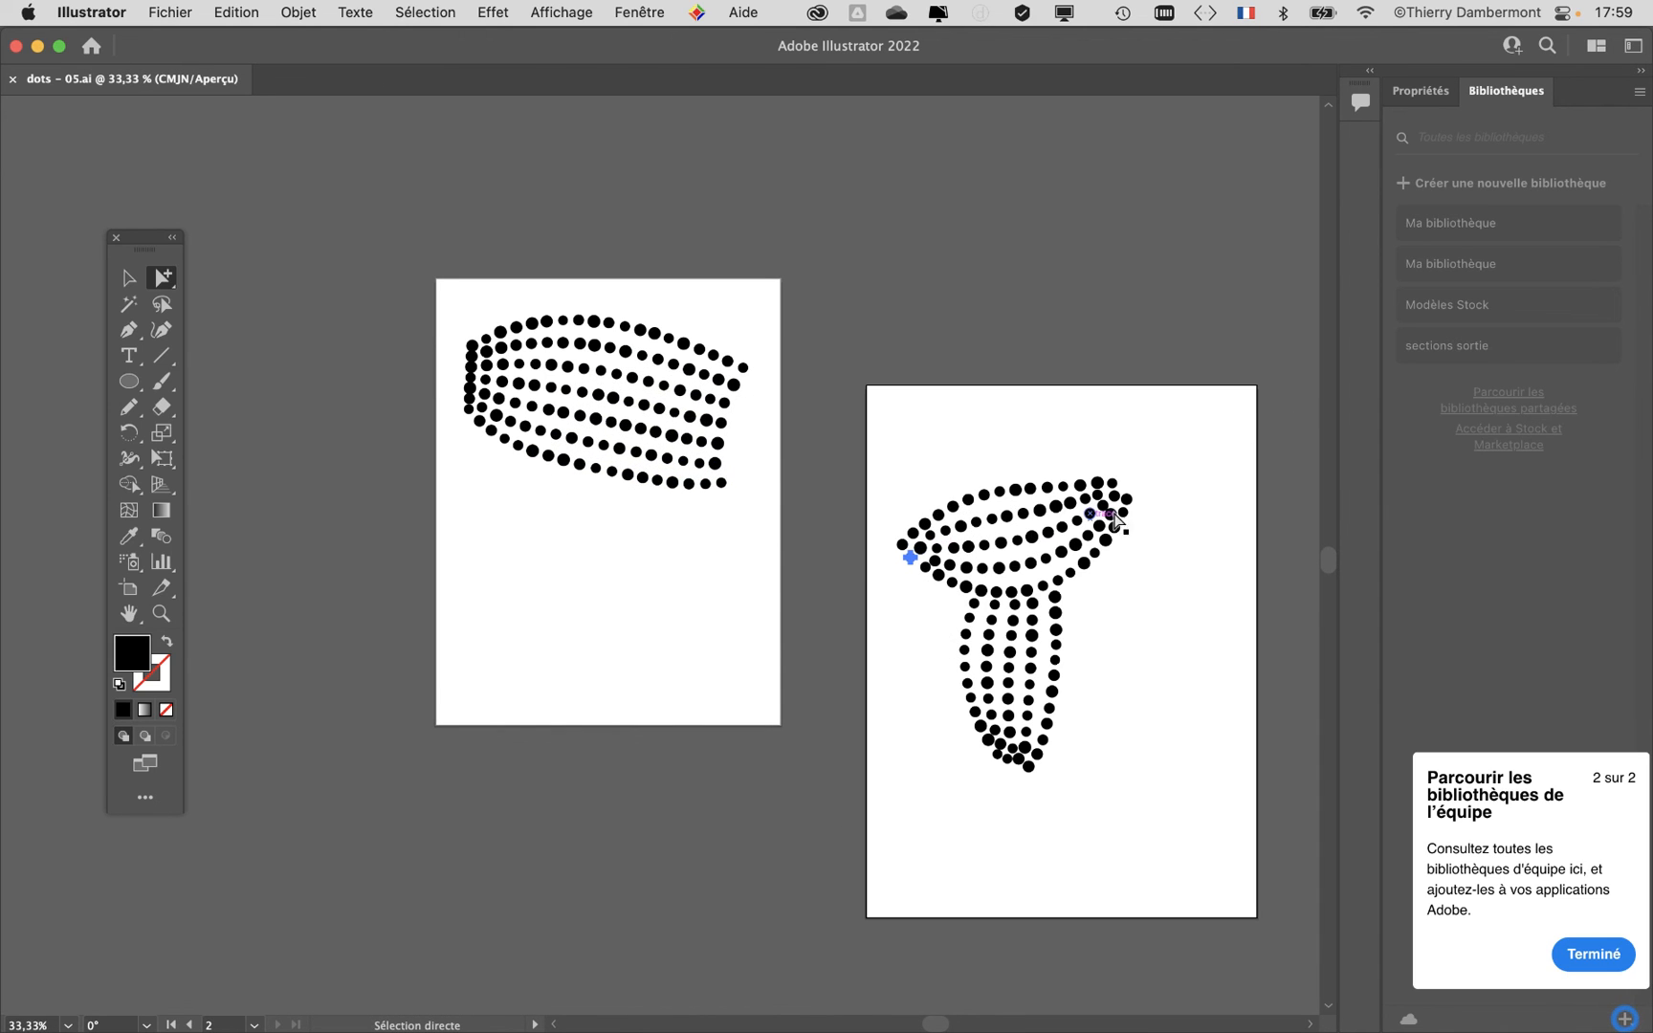
pyautogui.moveTo(956, 494); pyautogui.dragTo(865, 455)
pyautogui.scroll(2, 656, 484)
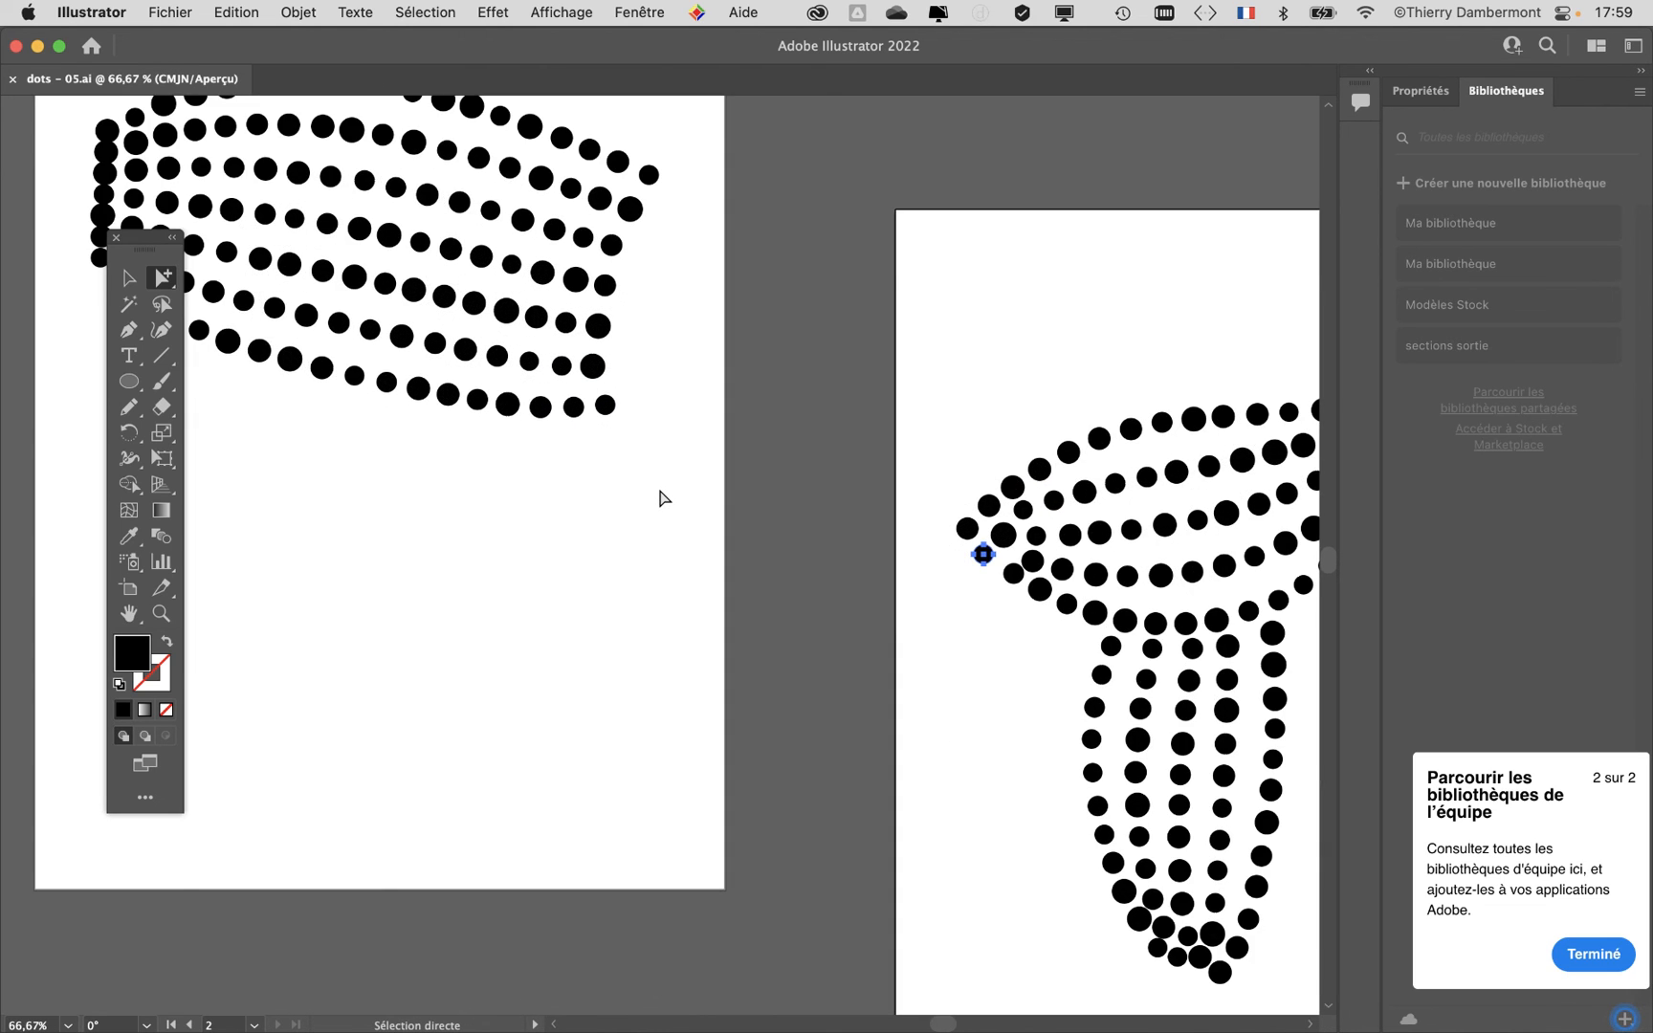